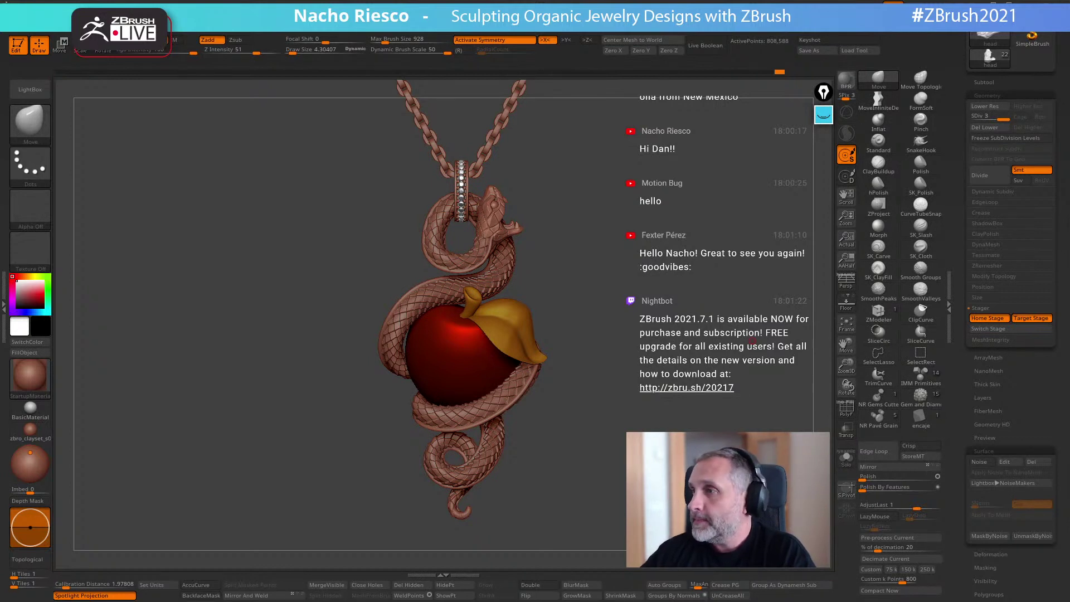
{"action": "right_click_drag", "start_coordinate": [526, 336], "coordinate": [663, 291]}
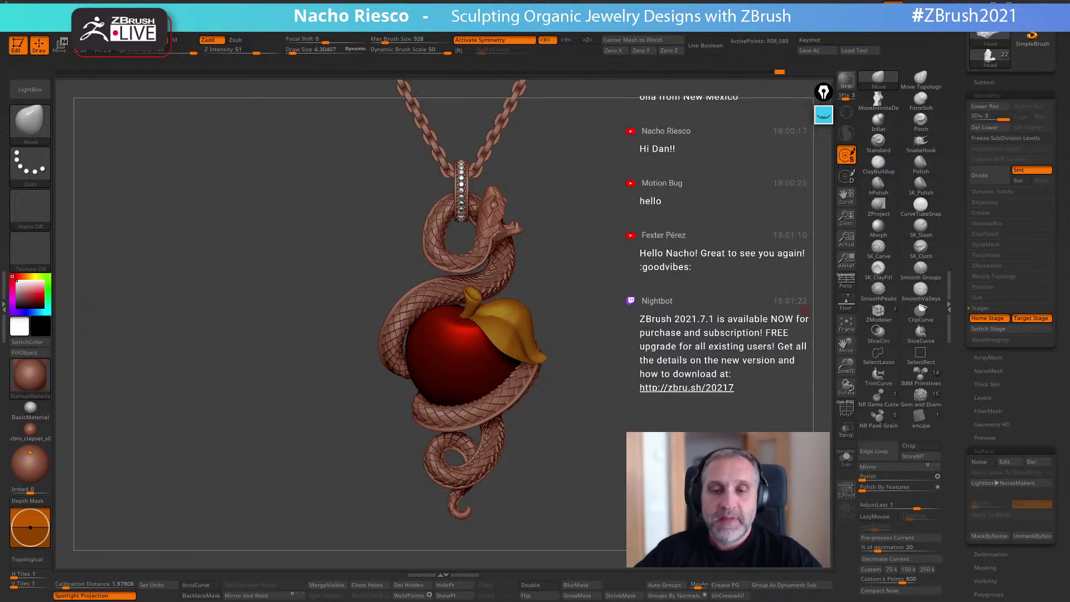
{"action": "left_click_drag", "start_coordinate": [627, 292], "coordinate": [637, 297]}
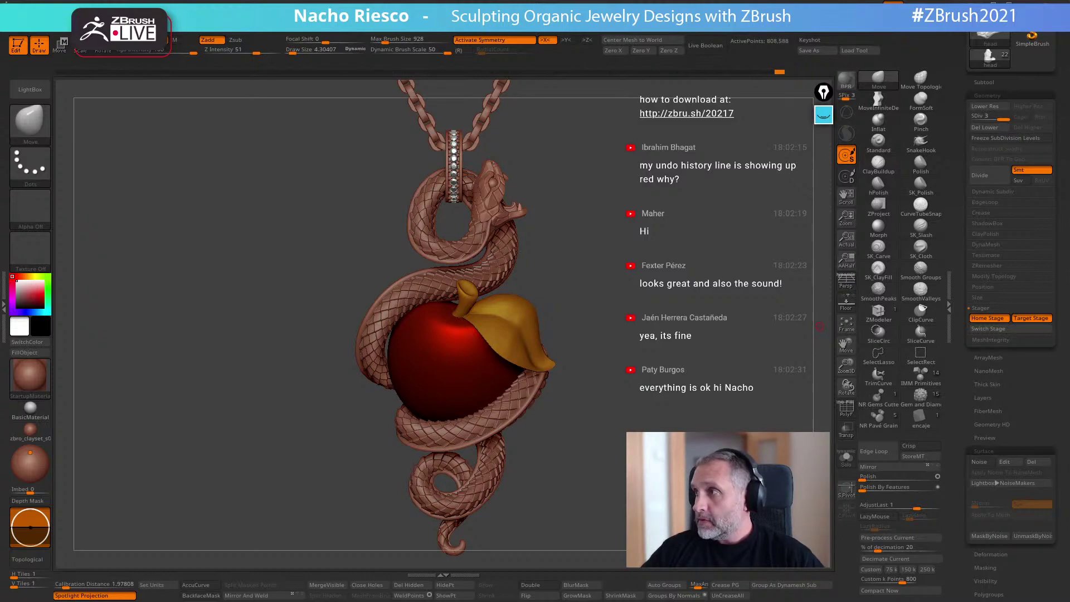
Switch to Chrome and look through the Pixologic ZBrush YouTube channel home page, widening the browser window to see more videos.
{"action": "key", "text": "alt+Tab"}
{"action": "scroll", "coordinate": [529, 350], "scroll_direction": "down", "scroll_amount": 4}
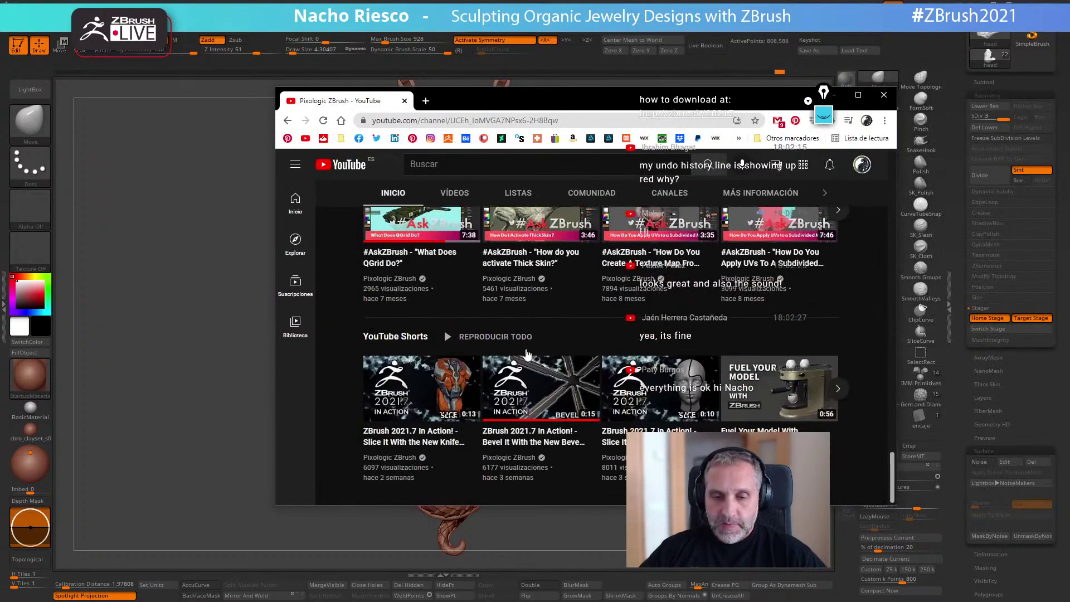
{"action": "scroll", "coordinate": [529, 350], "scroll_direction": "down", "scroll_amount": 6}
{"action": "scroll", "coordinate": [507, 351], "scroll_direction": "up", "scroll_amount": 2}
{"action": "scroll", "coordinate": [507, 351], "scroll_direction": "up", "scroll_amount": 1}
{"action": "scroll", "coordinate": [363, 390], "scroll_direction": "up", "scroll_amount": 1}
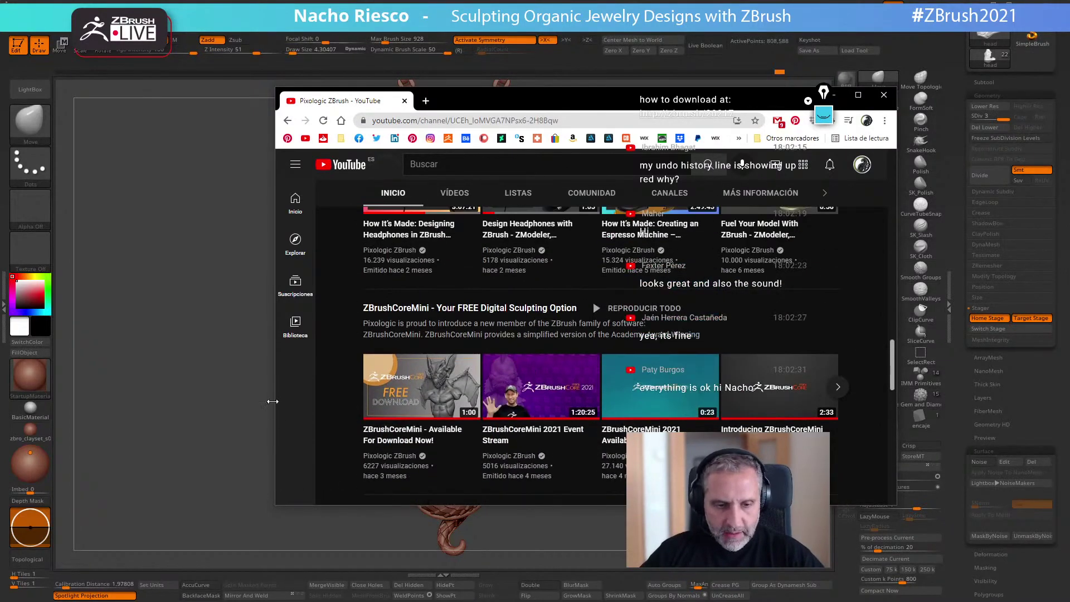
{"action": "left_click_drag", "start_coordinate": [273, 401], "coordinate": [130, 401]}
{"action": "scroll", "coordinate": [462, 344], "scroll_direction": "up", "scroll_amount": 4}
{"action": "scroll", "coordinate": [462, 344], "scroll_direction": "up", "scroll_amount": 3}
{"action": "scroll", "coordinate": [479, 354], "scroll_direction": "down", "scroll_amount": 7}
{"action": "scroll", "coordinate": [493, 362], "scroll_direction": "down", "scroll_amount": 9}
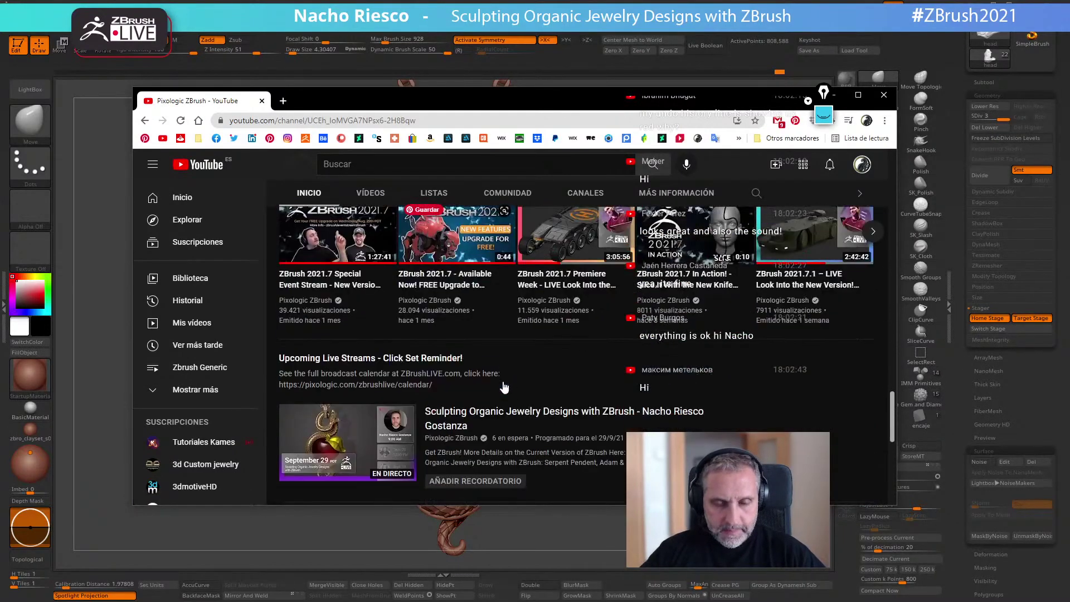
{"action": "scroll", "coordinate": [504, 384], "scroll_direction": "down", "scroll_amount": 10}
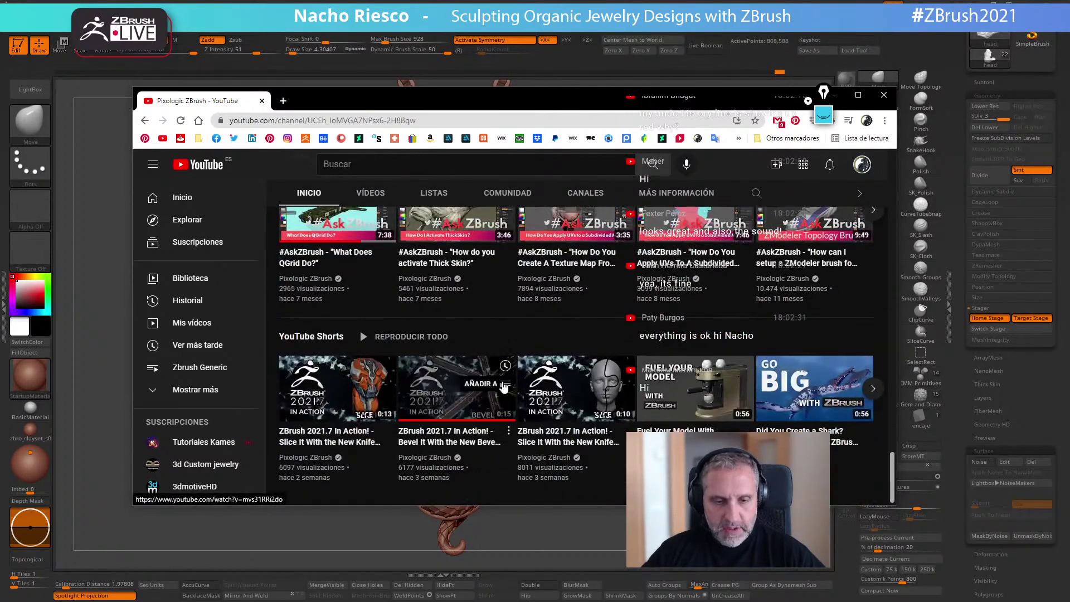
Find the "Latest Streams from Pixologic" section on the channel home page and open its full playlist.
{"action": "scroll", "coordinate": [491, 390], "scroll_direction": "up", "scroll_amount": 5}
{"action": "scroll", "coordinate": [491, 390], "scroll_direction": "up", "scroll_amount": 5}
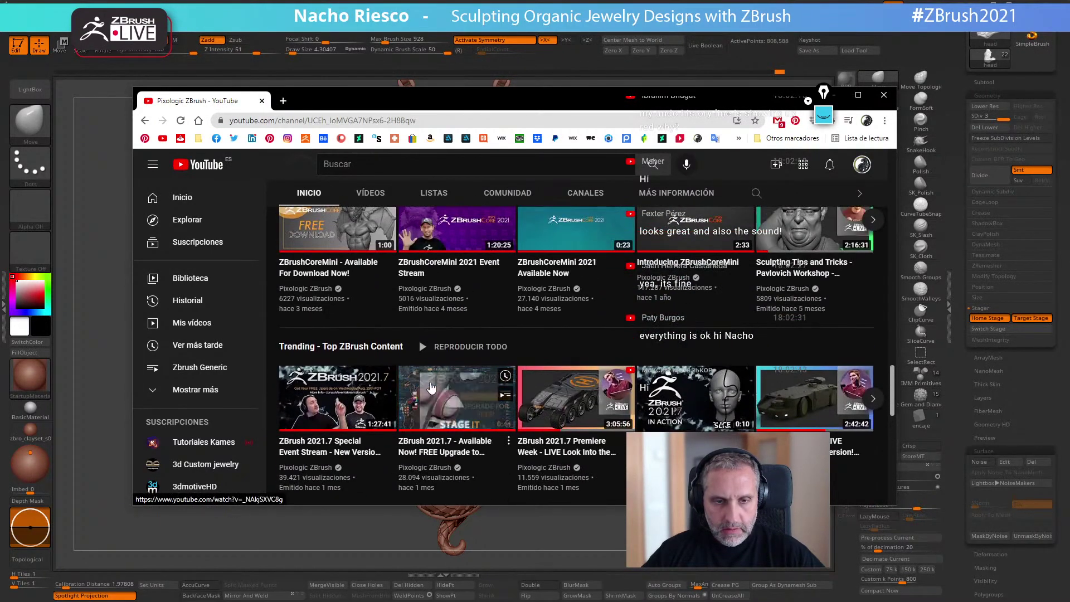
{"action": "scroll", "coordinate": [357, 353], "scroll_direction": "up", "scroll_amount": 5}
{"action": "scroll", "coordinate": [359, 361], "scroll_direction": "up", "scroll_amount": 5}
{"action": "scroll", "coordinate": [358, 361], "scroll_direction": "up", "scroll_amount": 3}
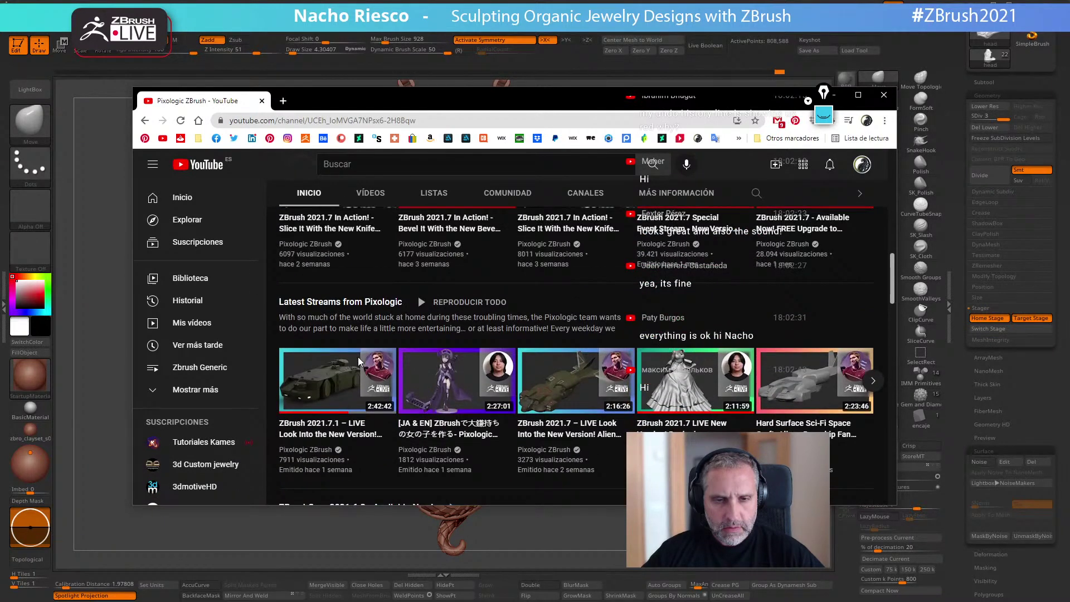
{"action": "left_click", "coordinate": [369, 306]}
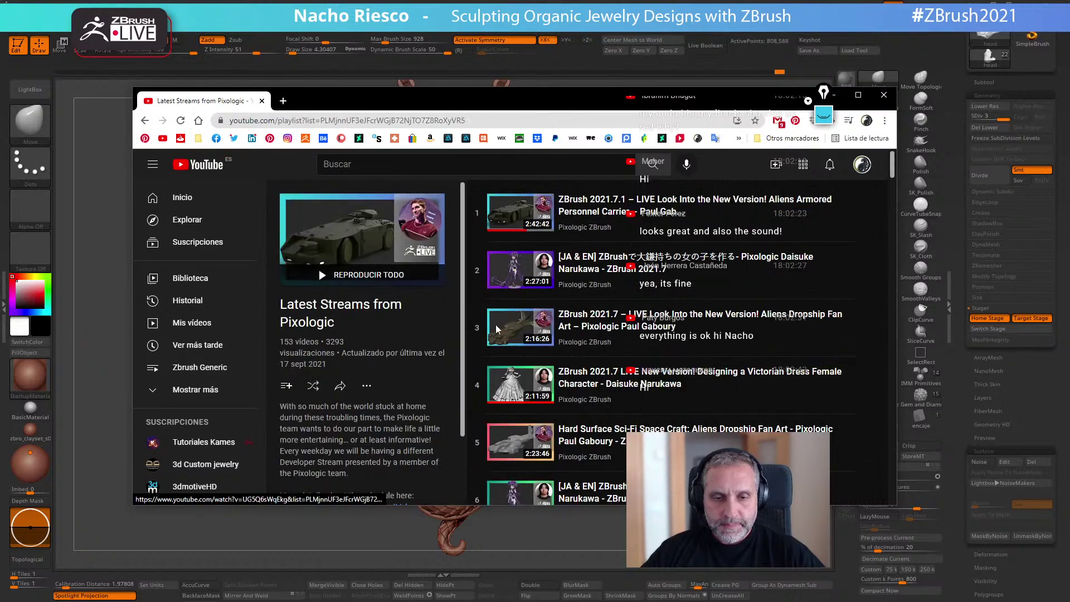
Look through the Latest Streams playlist for earlier broadcasts, down to the ZBrush Summit 2020 entries.
{"action": "scroll", "coordinate": [550, 343], "scroll_direction": "down", "scroll_amount": 10}
{"action": "scroll", "coordinate": [550, 344], "scroll_direction": "down", "scroll_amount": 12}
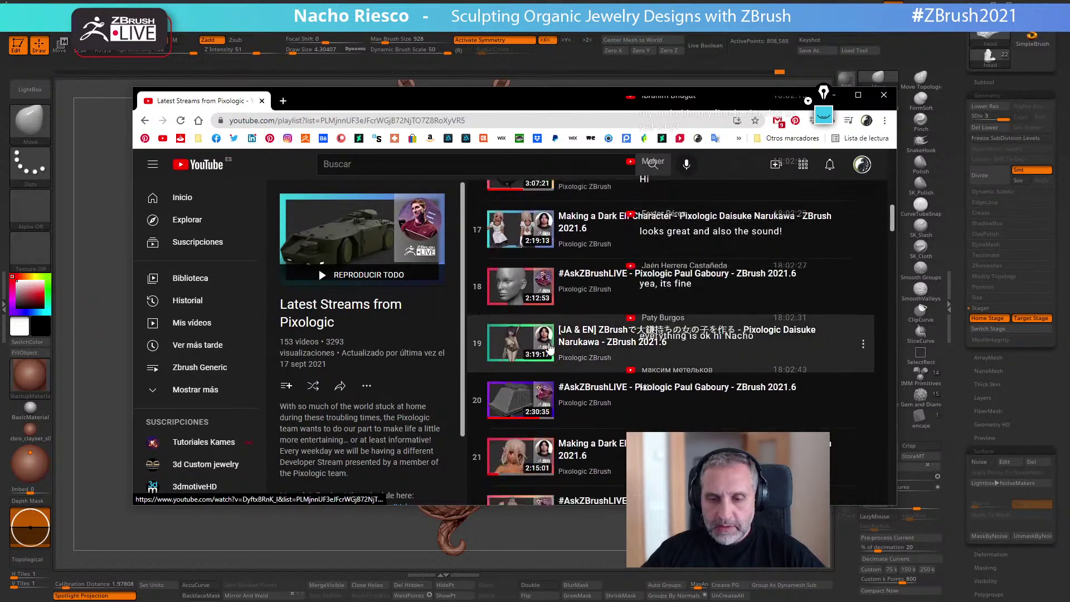
{"action": "scroll", "coordinate": [550, 359], "scroll_direction": "down", "scroll_amount": 8}
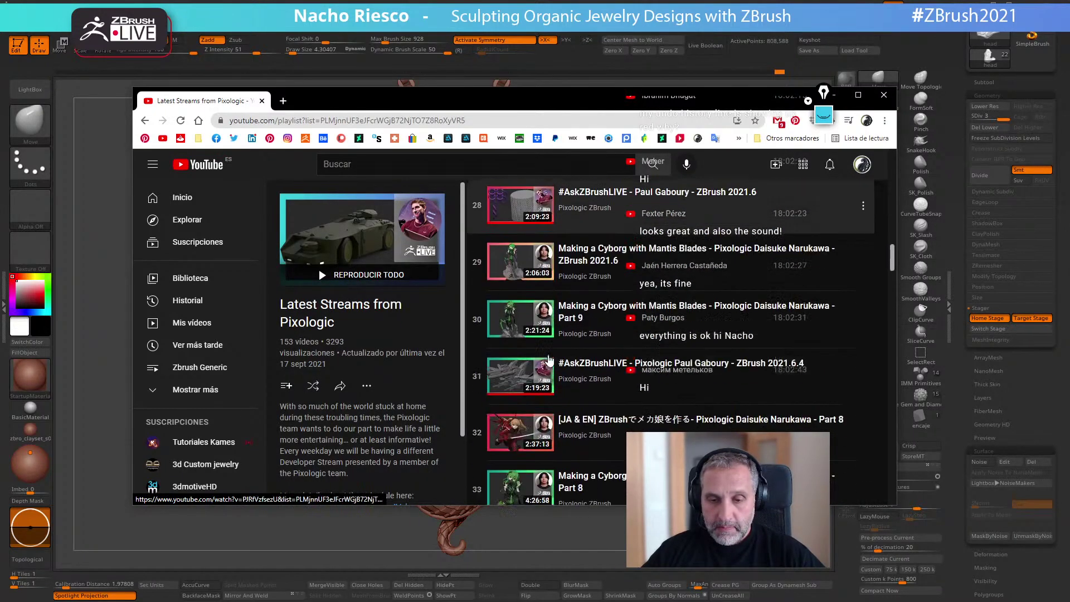
{"action": "scroll", "coordinate": [550, 361], "scroll_direction": "down", "scroll_amount": 12}
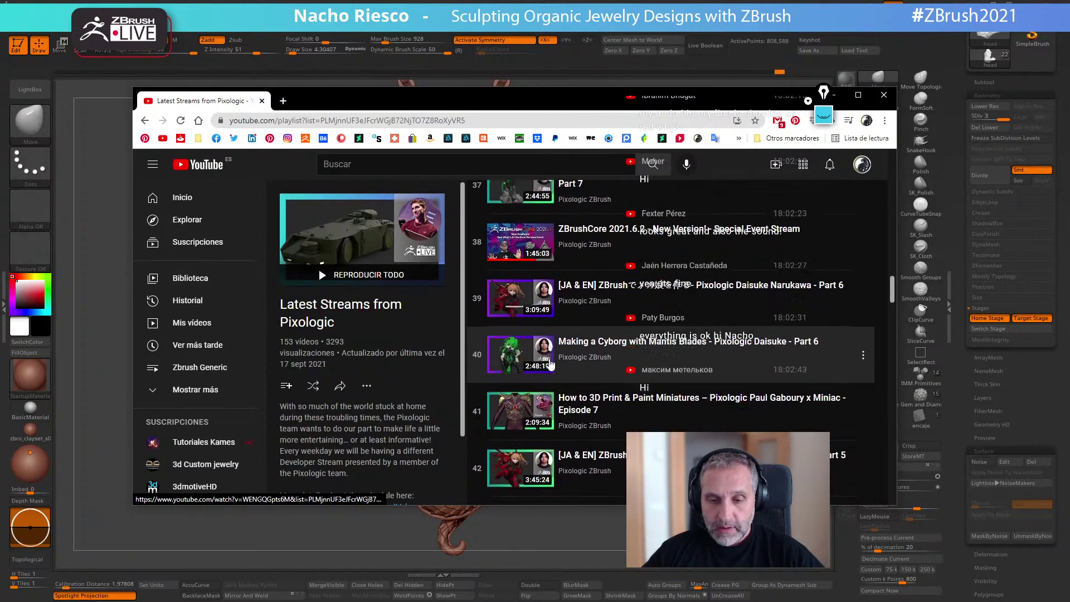
{"action": "scroll", "coordinate": [550, 363], "scroll_direction": "down", "scroll_amount": 13}
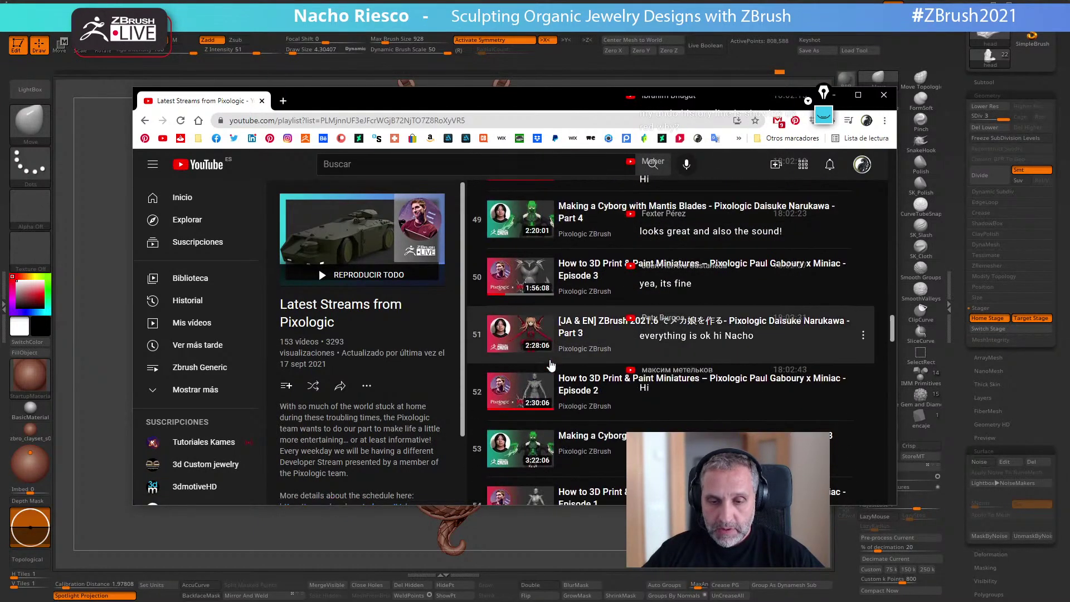
{"action": "scroll", "coordinate": [550, 365], "scroll_direction": "down", "scroll_amount": 8}
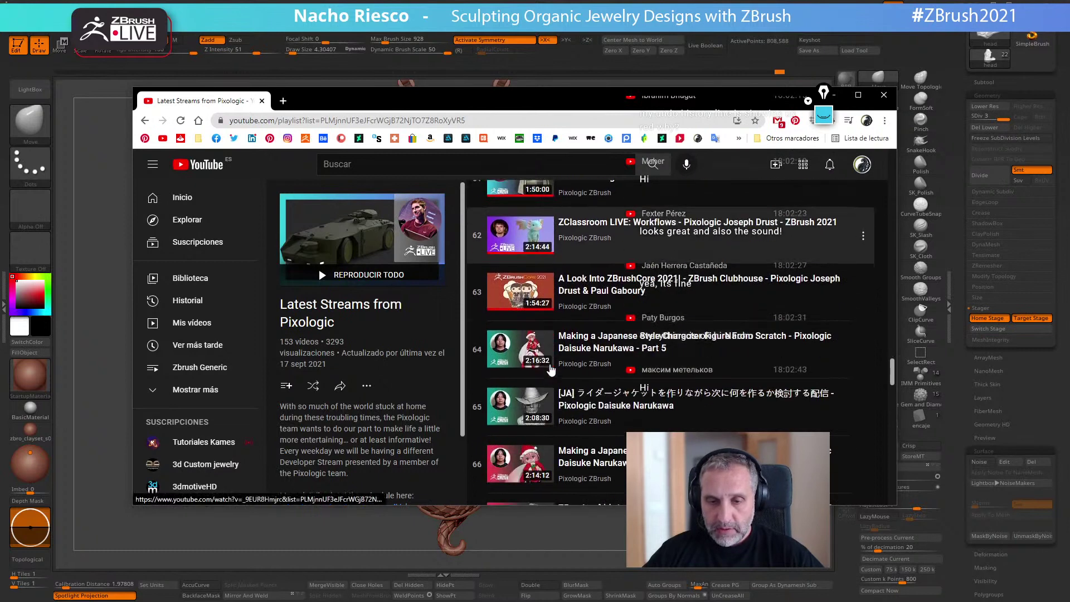
{"action": "scroll", "coordinate": [567, 423], "scroll_direction": "down", "scroll_amount": 3}
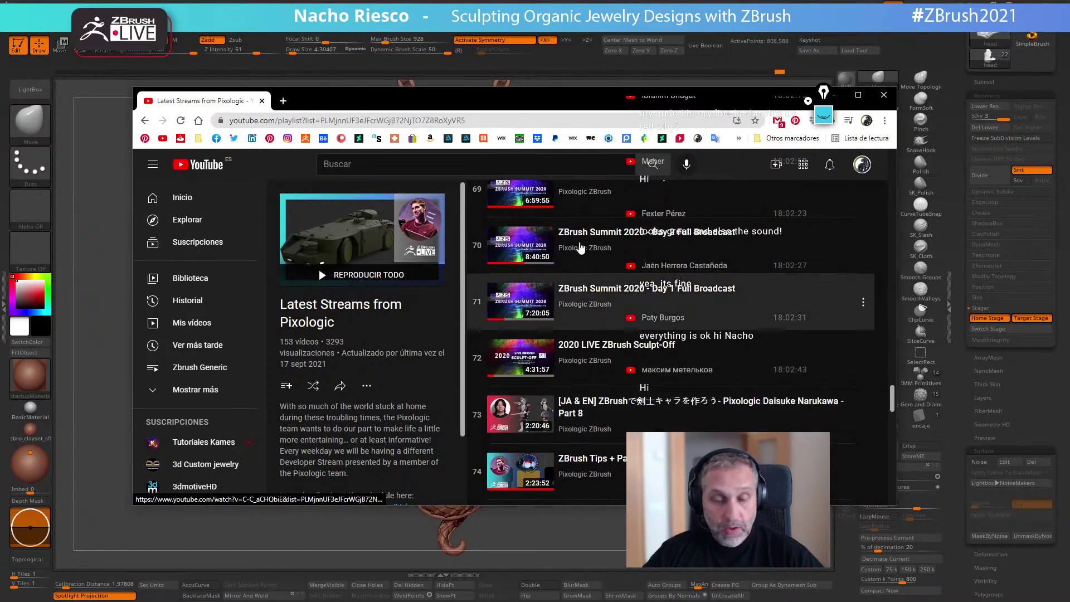
Open pixologic.com in a new tab, go to its ZBrushLIVE page and enlarge the browser window.
{"action": "left_click", "coordinate": [284, 99]}
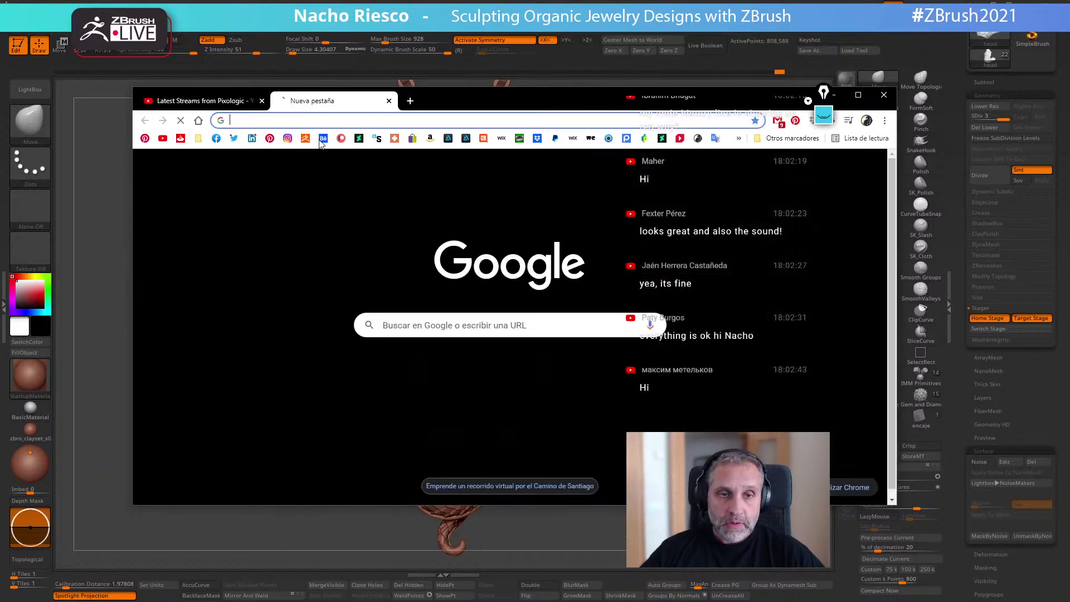
{"action": "type", "text": "pixologic.com"}
{"action": "key", "text": "Return"}
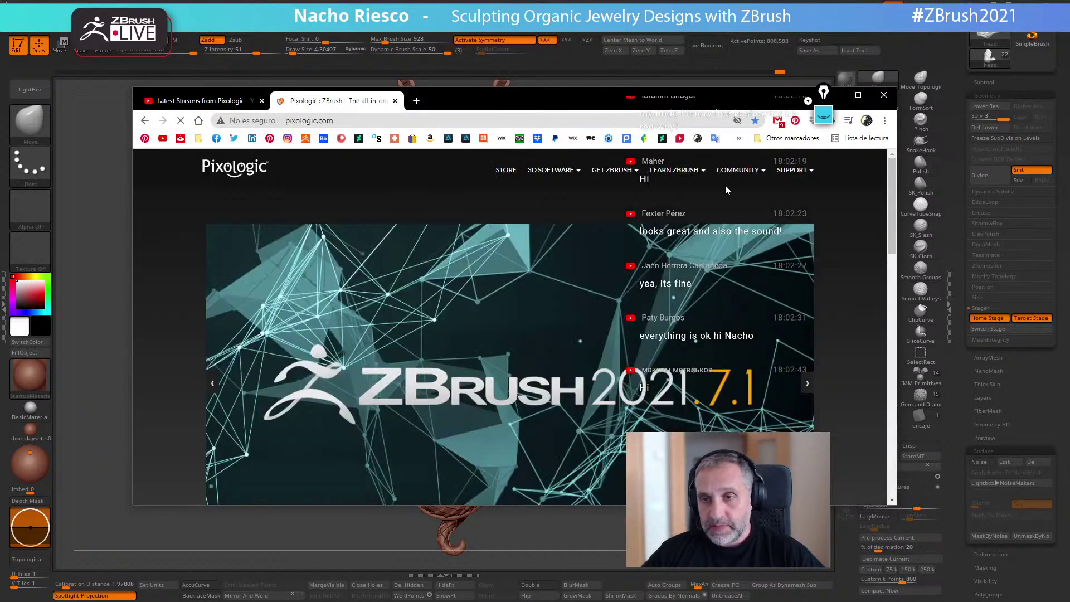
{"action": "mouse_move", "coordinate": [737, 170]}
{"action": "left_click", "coordinate": [752, 245]}
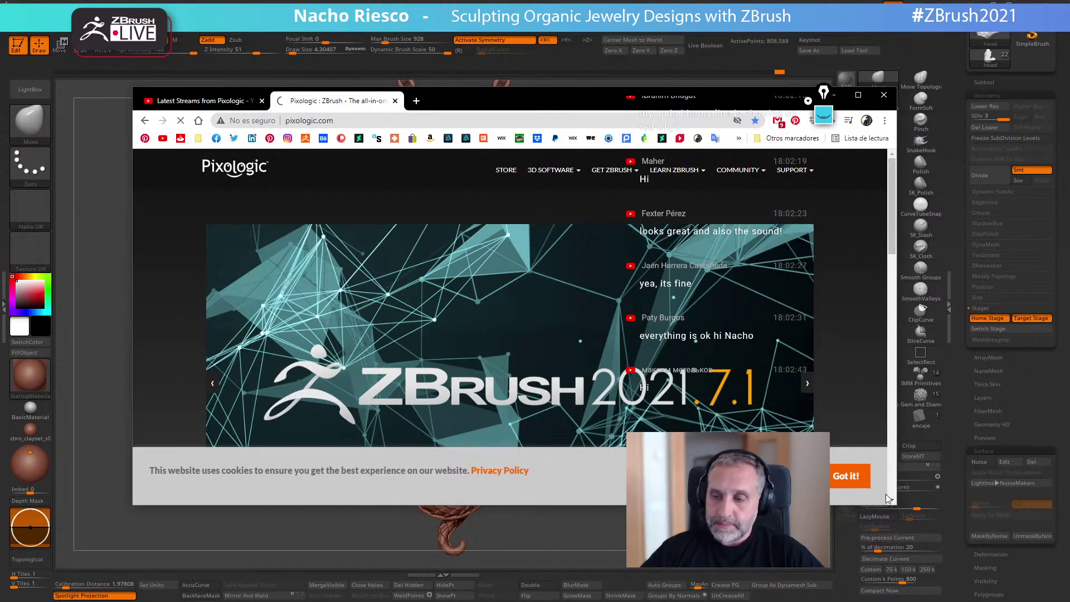
{"action": "left_click_drag", "start_coordinate": [878, 506], "coordinate": [878, 562]}
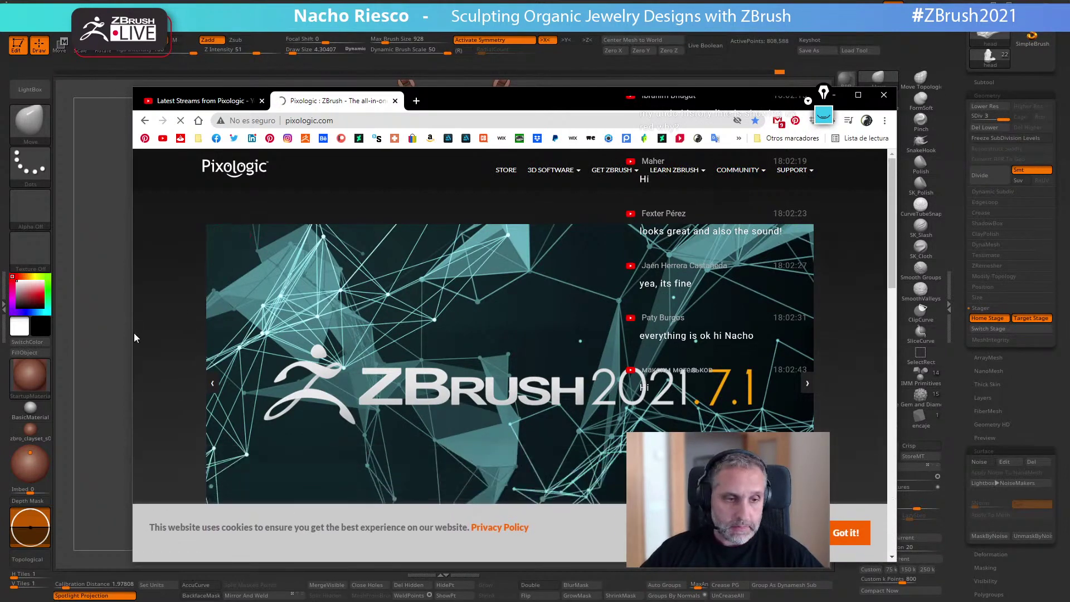
{"action": "left_click_drag", "start_coordinate": [132, 333], "coordinate": [75, 341]}
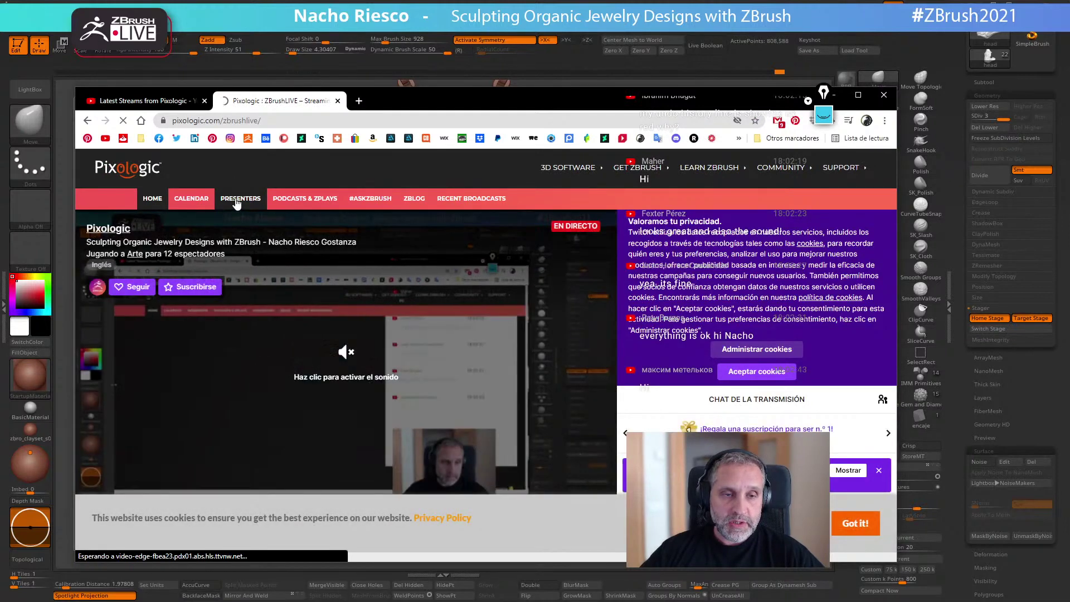
Open the ZBrushLIVE presenters list and go to the profile page of the freelance digital sculptor for jewelers.
{"action": "left_click", "coordinate": [239, 199]}
{"action": "scroll", "coordinate": [308, 271], "scroll_direction": "down", "scroll_amount": 20}
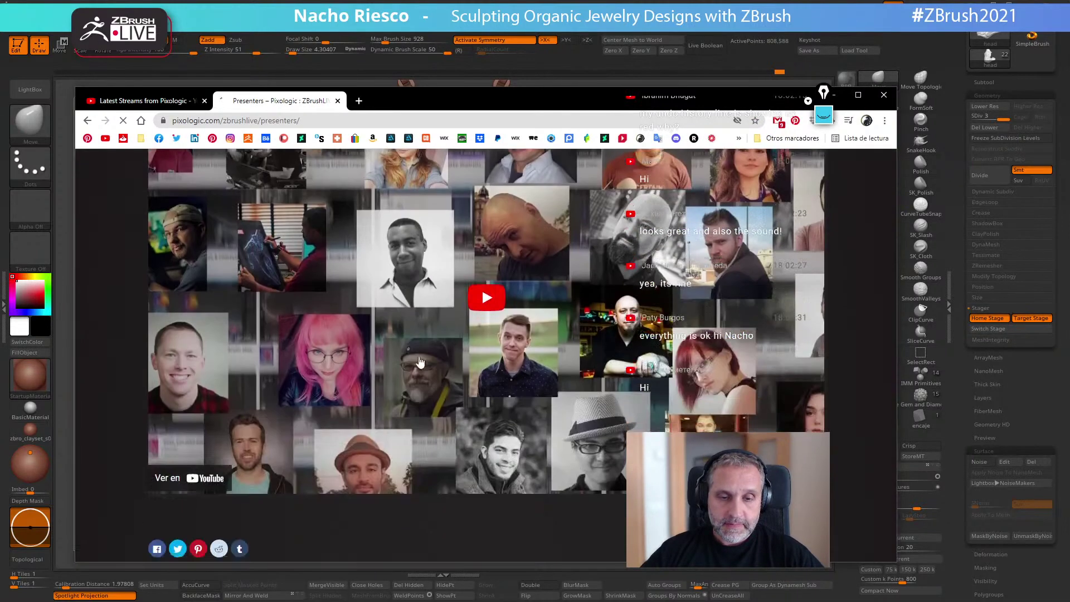
{"action": "scroll", "coordinate": [571, 371], "scroll_direction": "down", "scroll_amount": 20}
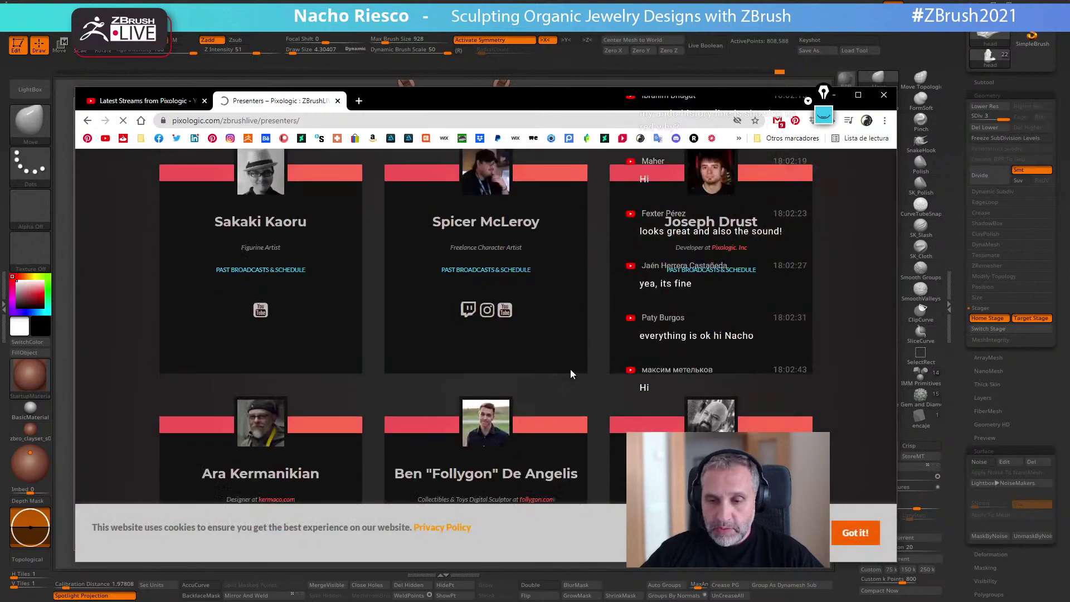
{"action": "scroll", "coordinate": [569, 371], "scroll_direction": "down", "scroll_amount": 20}
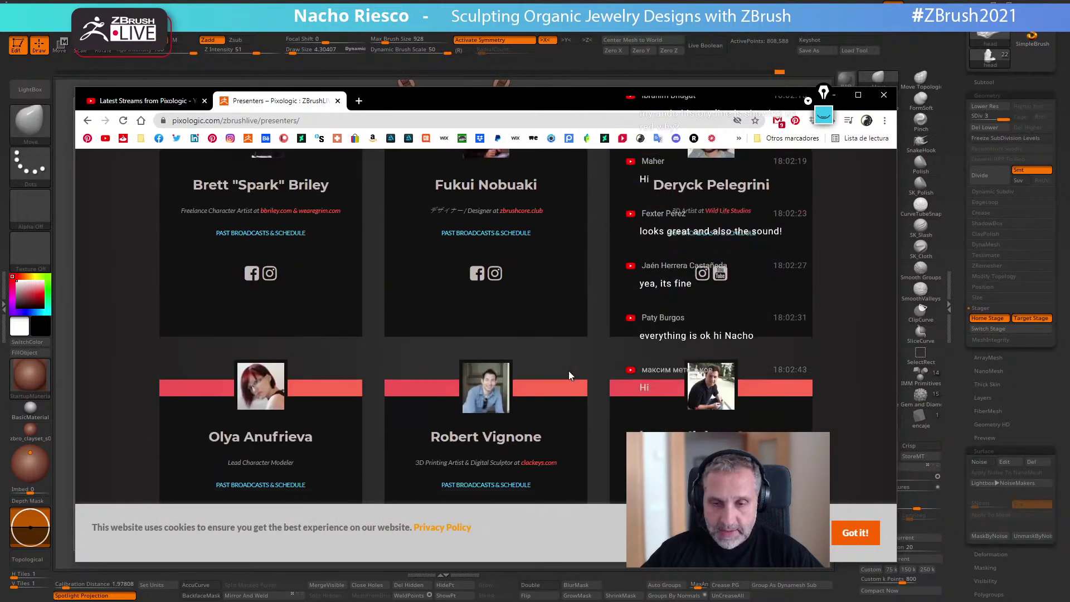
{"action": "scroll", "coordinate": [568, 374], "scroll_direction": "down", "scroll_amount": 10}
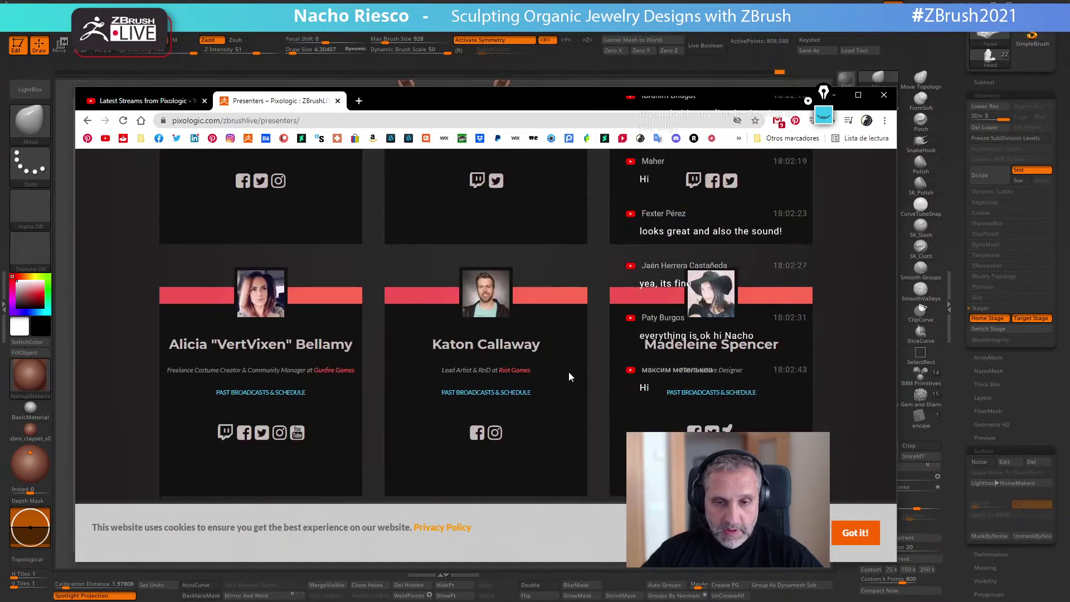
{"action": "left_click", "coordinate": [257, 216]}
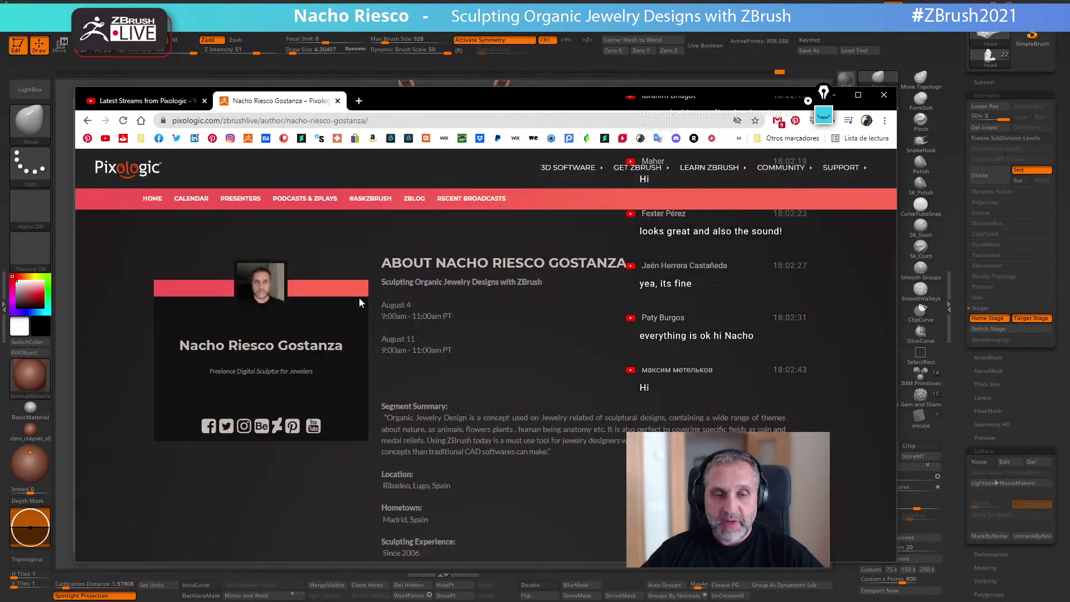
Examine the presenter's profile and the posts featuring the past organic jewelry broadcasts.
{"action": "scroll", "coordinate": [370, 318], "scroll_direction": "down", "scroll_amount": 7}
{"action": "scroll", "coordinate": [496, 378], "scroll_direction": "down", "scroll_amount": 10}
{"action": "scroll", "coordinate": [483, 335], "scroll_direction": "up", "scroll_amount": 2}
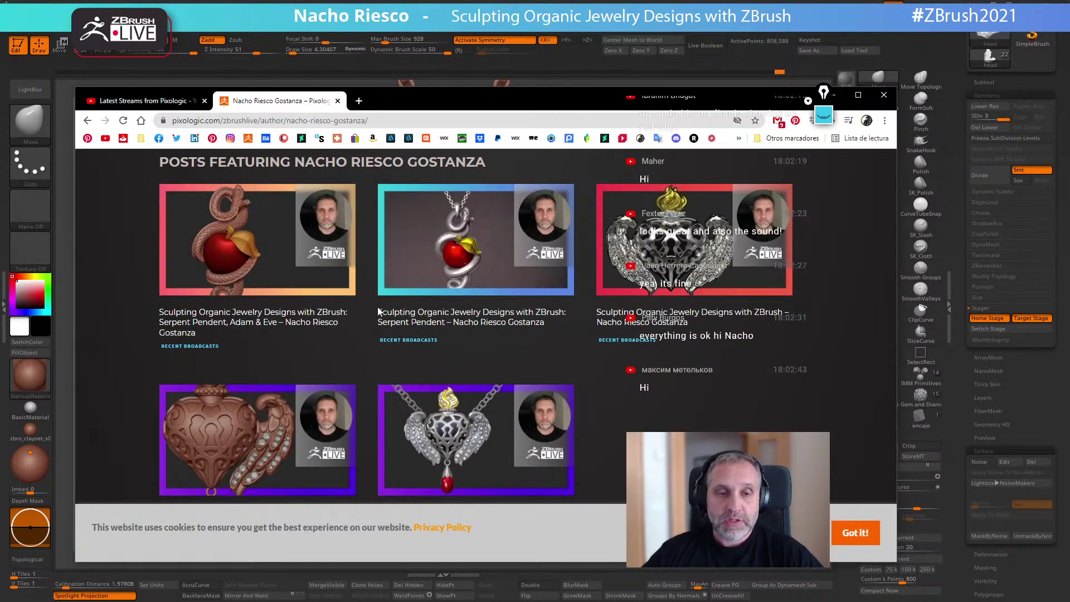
{"action": "scroll", "coordinate": [499, 315], "scroll_direction": "up", "scroll_amount": 1}
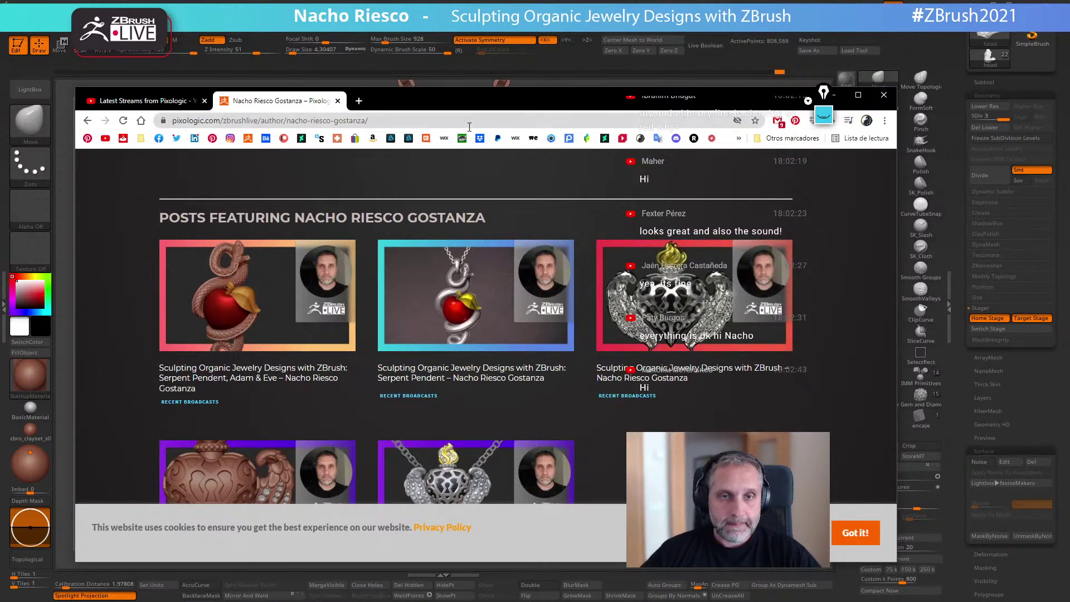
Close the presenter page tab and move the browser window out of the way of the ZBrush canvas.
{"action": "left_click", "coordinate": [338, 101]}
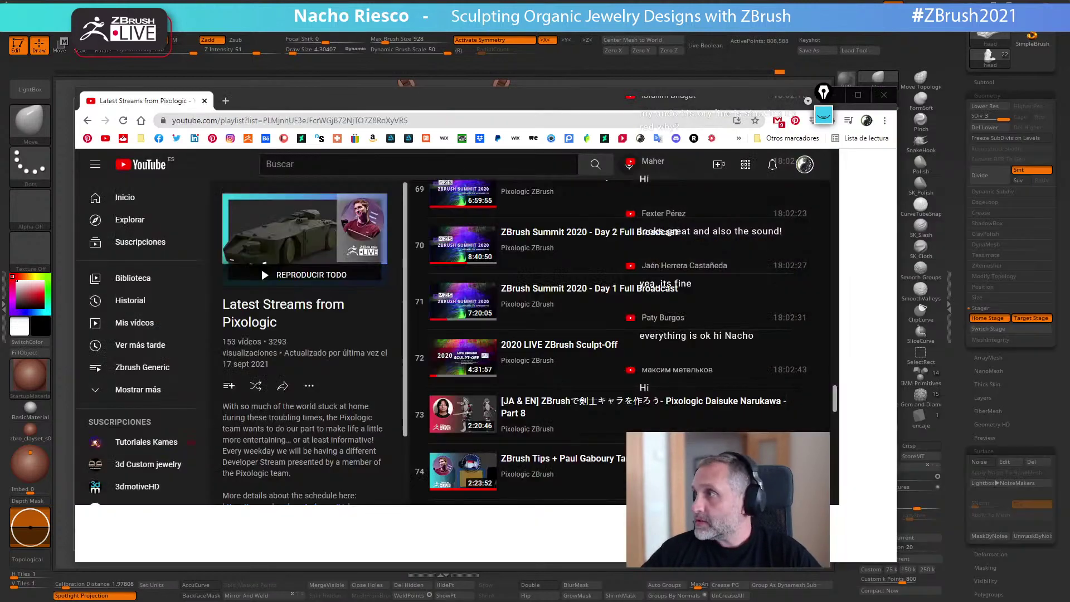
{"action": "left_click_drag", "start_coordinate": [167, 108], "coordinate": [1069, 117]}
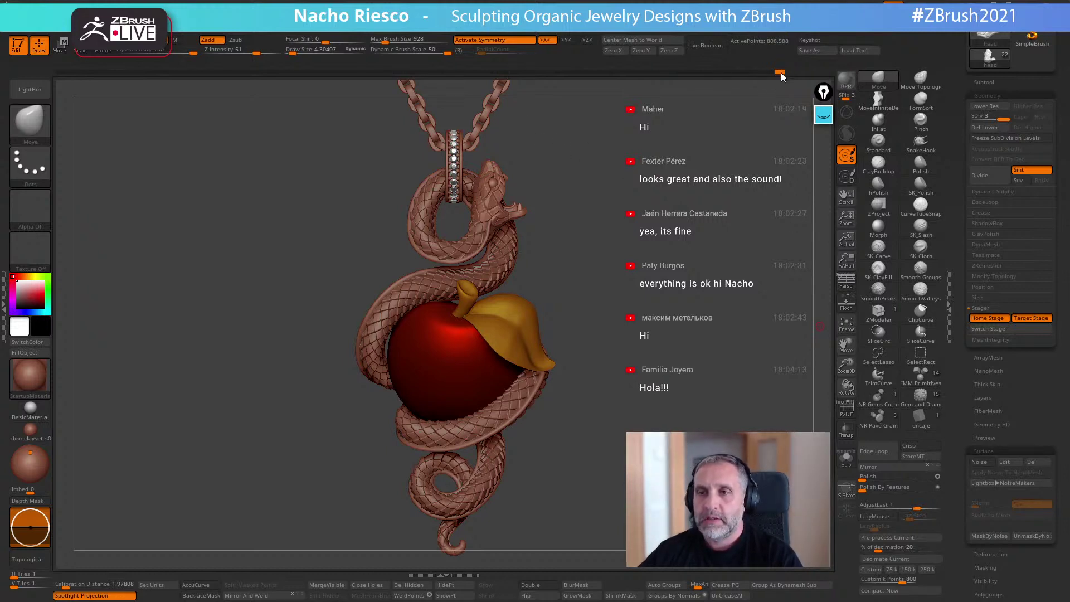
{"action": "mouse_move", "coordinate": [778, 72]}
{"action": "left_mouse_down"}
{"action": "mouse_move", "coordinate": [698, 86]}
{"action": "mouse_move", "coordinate": [790, 75]}
{"action": "left_mouse_up"}
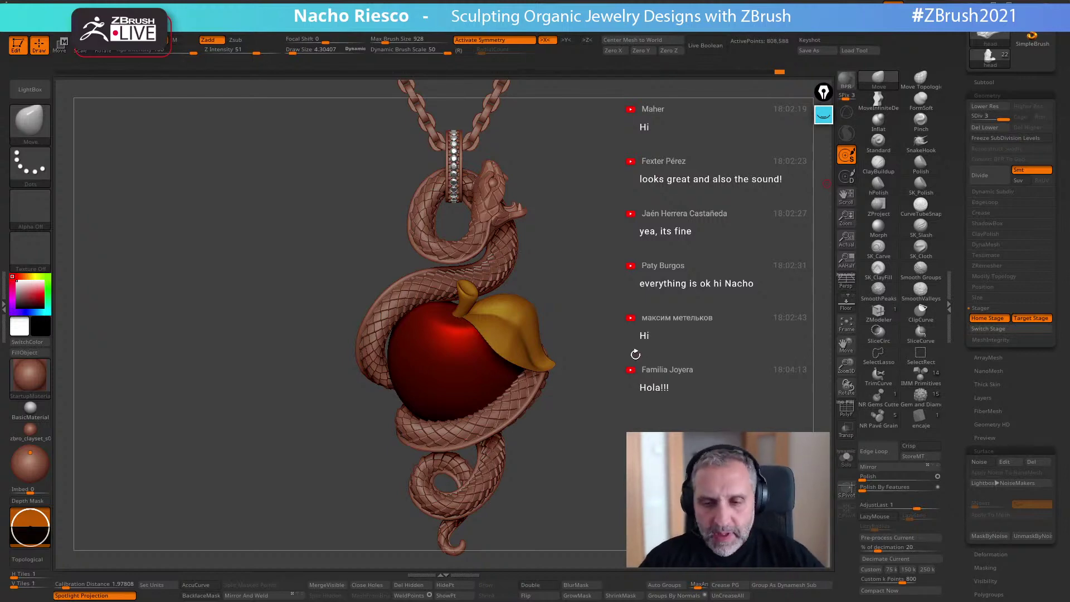
Draw rows of small black circles with the screen-annotation pen along the front half of the golden leaf to mark stone positions.
{"action": "left_click_drag", "start_coordinate": [649, 402], "coordinate": [644, 428]}
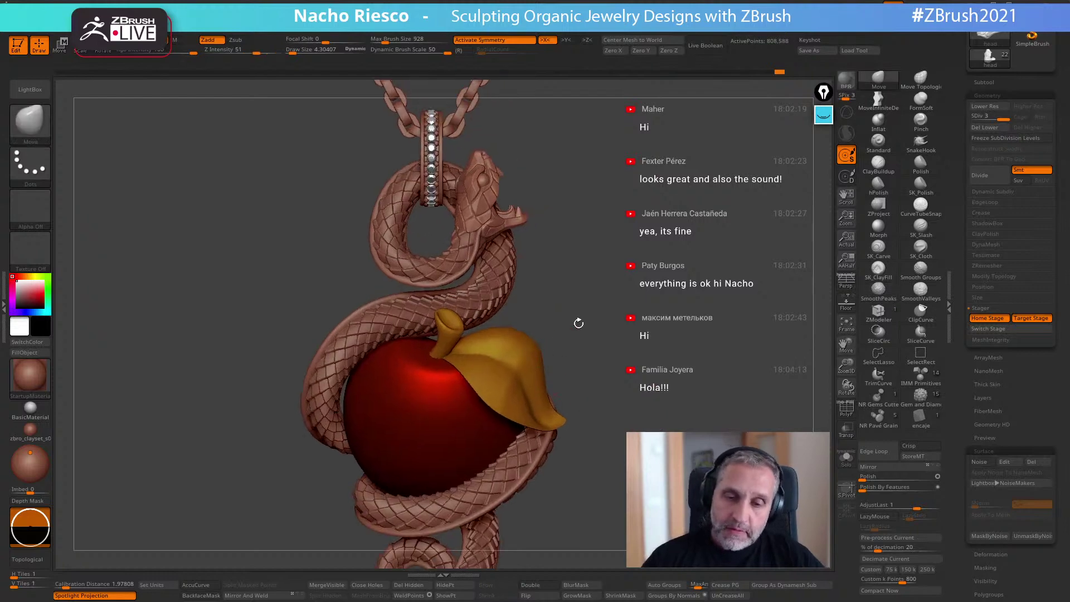
{"action": "left_click_drag", "start_coordinate": [585, 309], "coordinate": [585, 251], "text": "alt"}
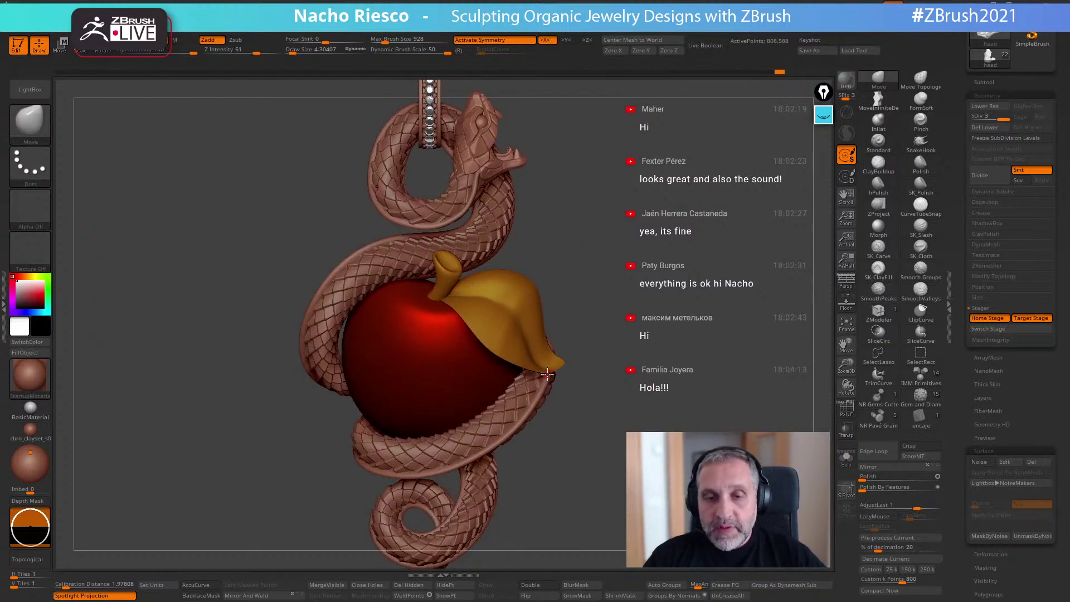
{"action": "left_click_drag", "start_coordinate": [585, 334], "coordinate": [724, 334]}
{"action": "left_click", "coordinate": [823, 115]}
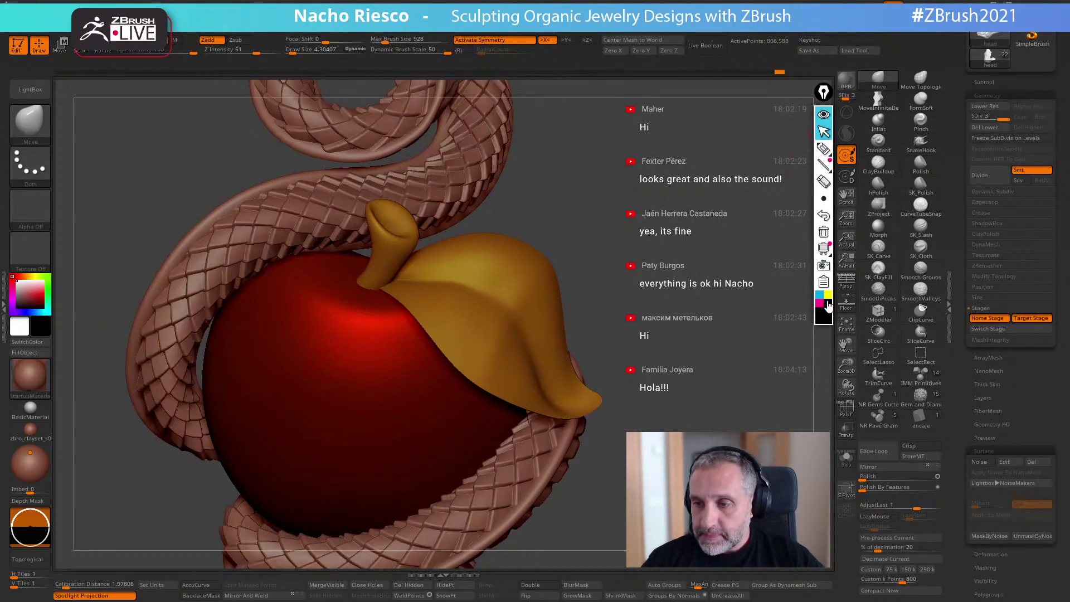
{"action": "left_click", "coordinate": [823, 149]}
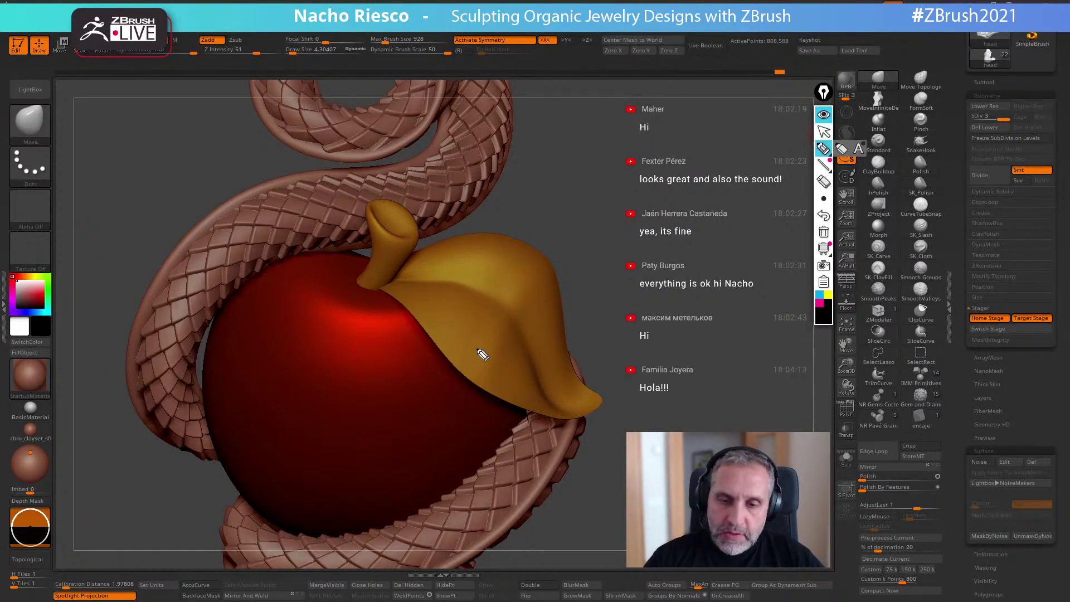
{"action": "mouse_move", "coordinate": [417, 289]}
{"action": "left_mouse_down"}
{"action": "mouse_move", "coordinate": [466, 317]}
{"action": "mouse_move", "coordinate": [480, 350]}
{"action": "mouse_move", "coordinate": [466, 353]}
{"action": "mouse_move", "coordinate": [509, 366]}
{"action": "mouse_move", "coordinate": [530, 358]}
{"action": "mouse_move", "coordinate": [508, 401]}
{"action": "left_mouse_up"}
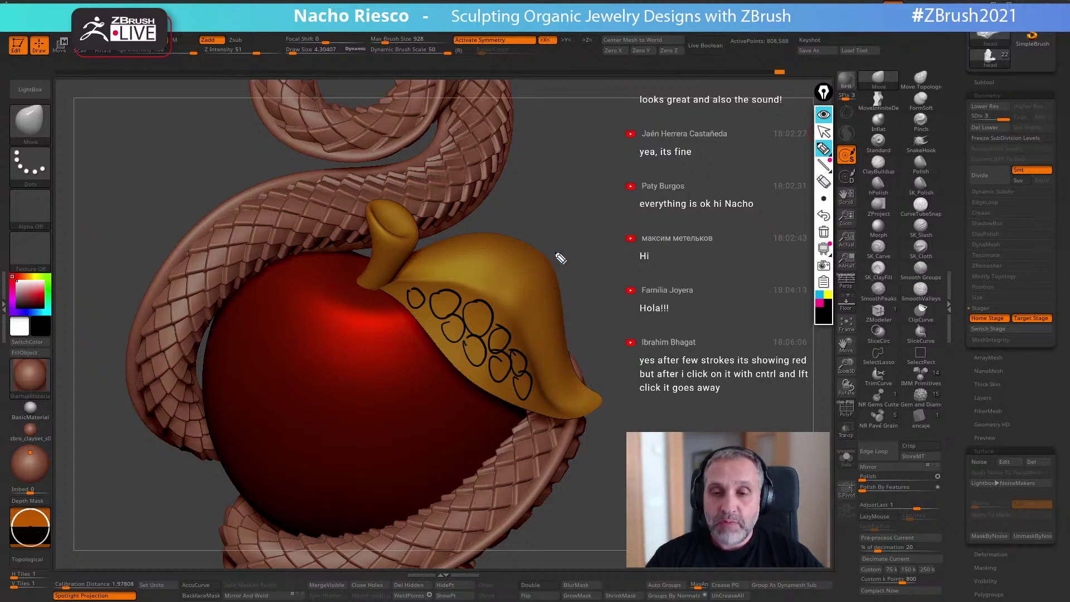
Handwrite the stone sizes 1, 1.5 and 2 mm beside the leaf, and clear all screen annotations.
{"action": "mouse_move", "coordinate": [564, 248]}
{"action": "left_mouse_down"}
{"action": "mouse_move", "coordinate": [569, 231]}
{"action": "mouse_move", "coordinate": [606, 233]}
{"action": "left_mouse_up"}
{"action": "mouse_move", "coordinate": [574, 267]}
{"action": "left_mouse_down"}
{"action": "mouse_move", "coordinate": [570, 279]}
{"action": "mouse_move", "coordinate": [588, 266]}
{"action": "mouse_move", "coordinate": [592, 310]}
{"action": "mouse_move", "coordinate": [628, 293]}
{"action": "left_mouse_up"}
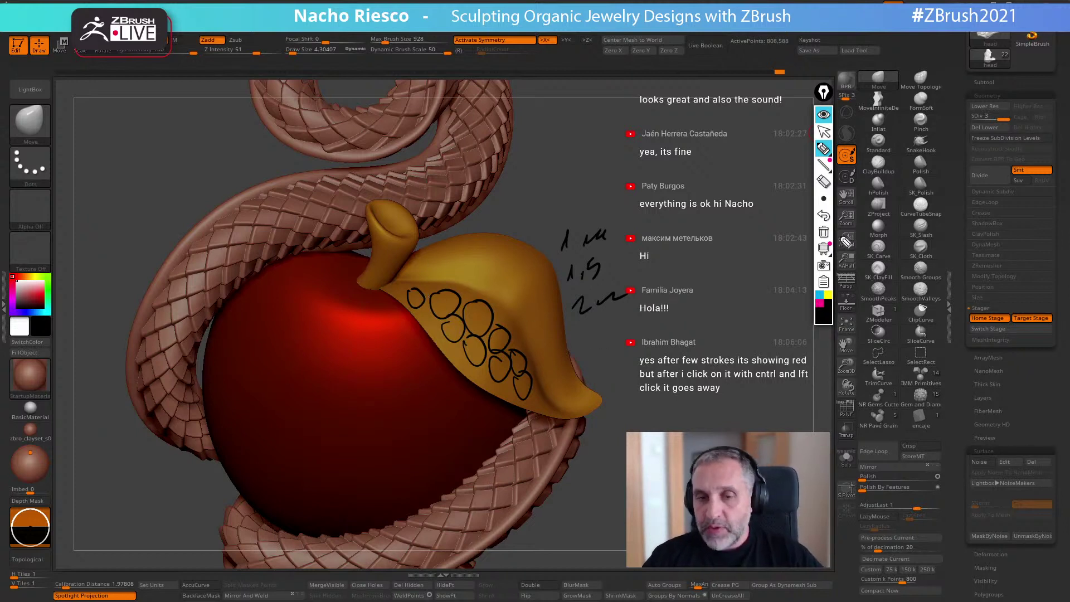
{"action": "left_click", "coordinate": [823, 231]}
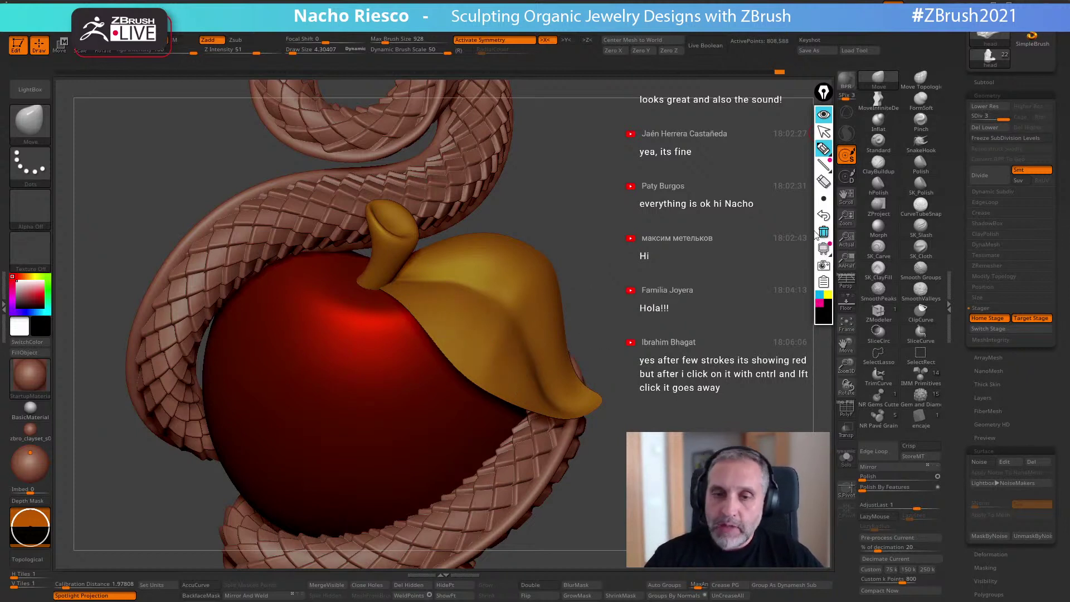
{"action": "left_click", "coordinate": [823, 132]}
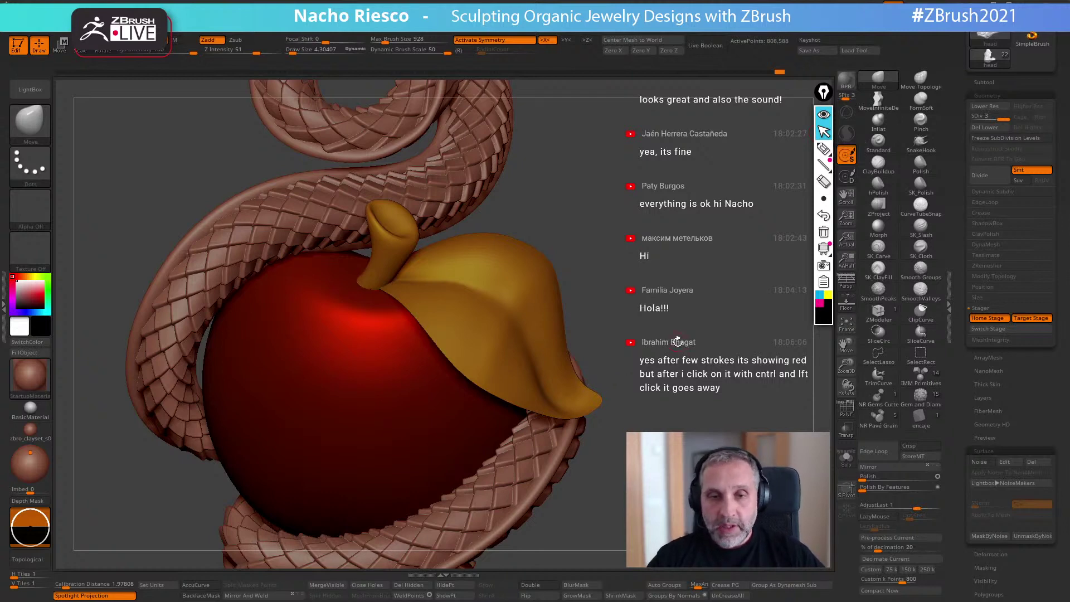
Examine the golden leaf, stem and apple at several zoom levels and slightly different viewing angles.
{"action": "left_click_drag", "start_coordinate": [683, 348], "coordinate": [680, 344]}
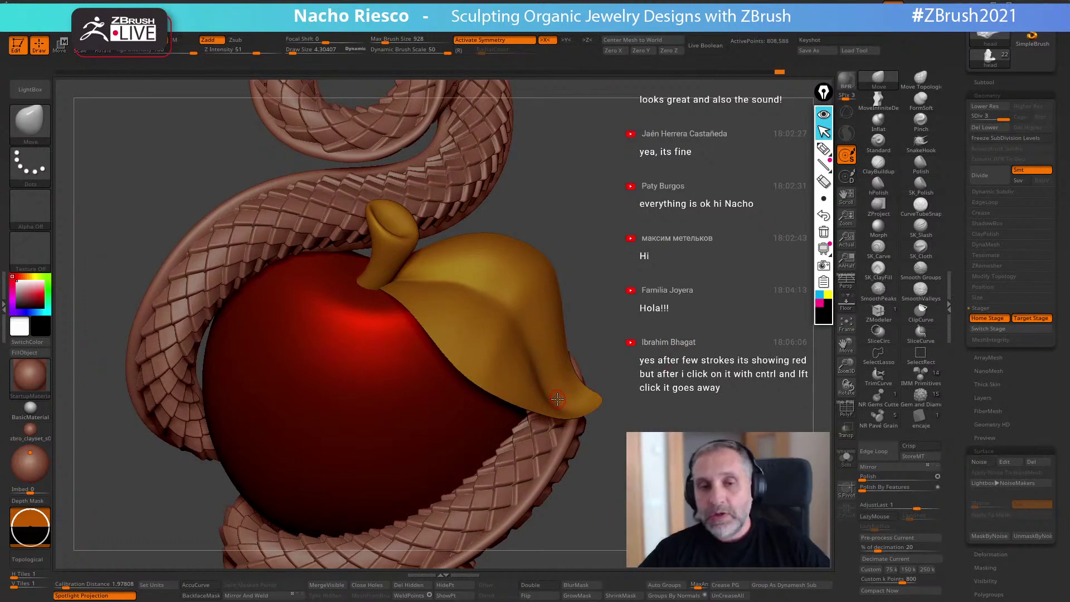
{"action": "left_click_drag", "start_coordinate": [681, 350], "coordinate": [627, 427], "text": "alt"}
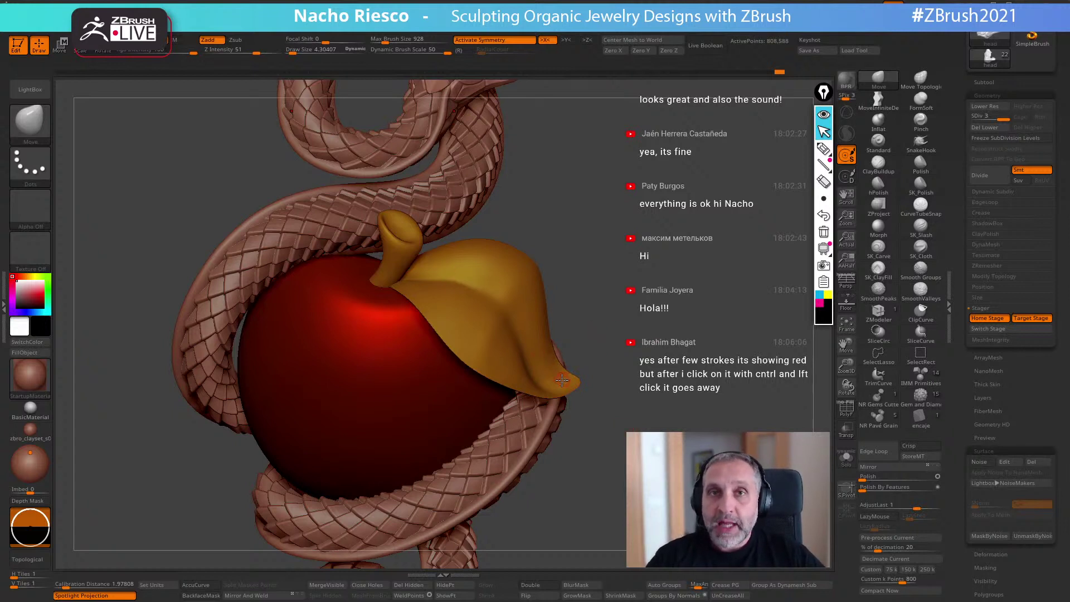
{"action": "left_click_drag", "start_coordinate": [633, 315], "coordinate": [637, 342]}
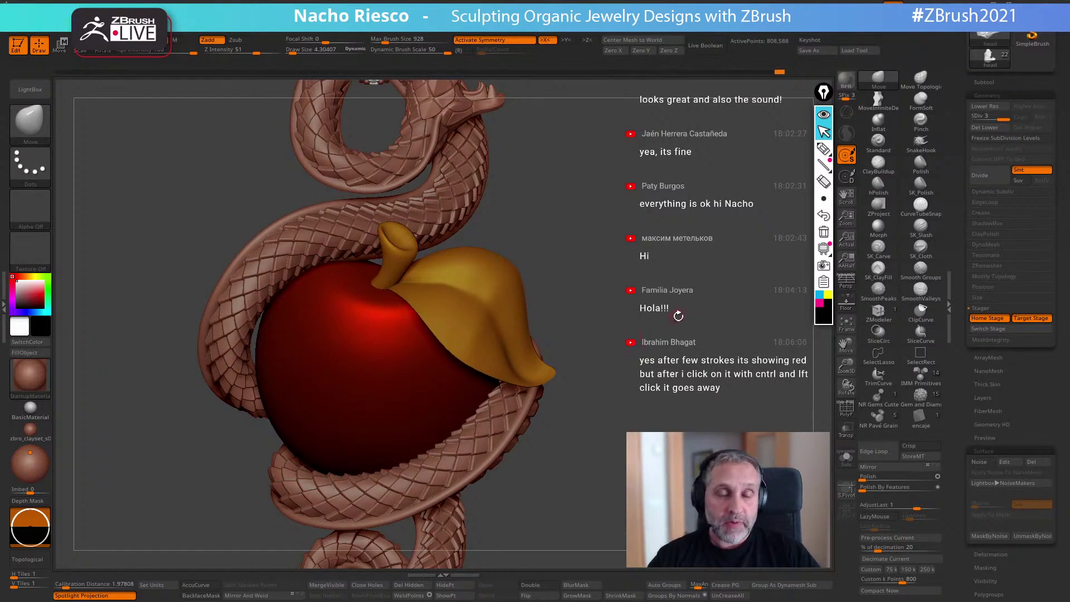
{"action": "left_click_drag", "start_coordinate": [647, 346], "coordinate": [632, 333]}
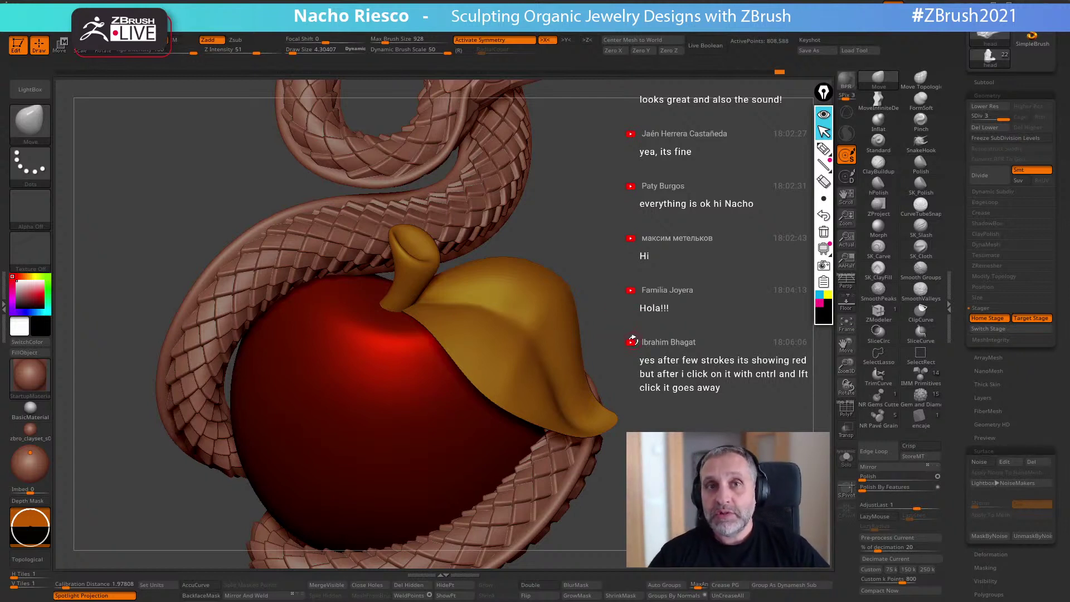
{"action": "left_click_drag", "start_coordinate": [687, 327], "coordinate": [666, 318]}
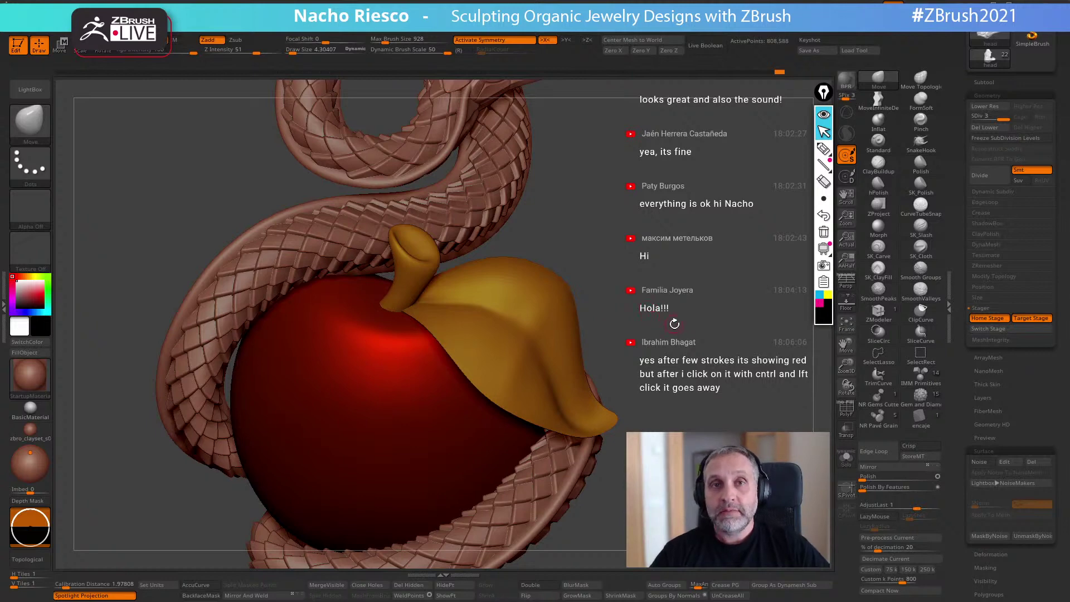
{"action": "left_click_drag", "start_coordinate": [677, 322], "coordinate": [663, 334], "text": "alt"}
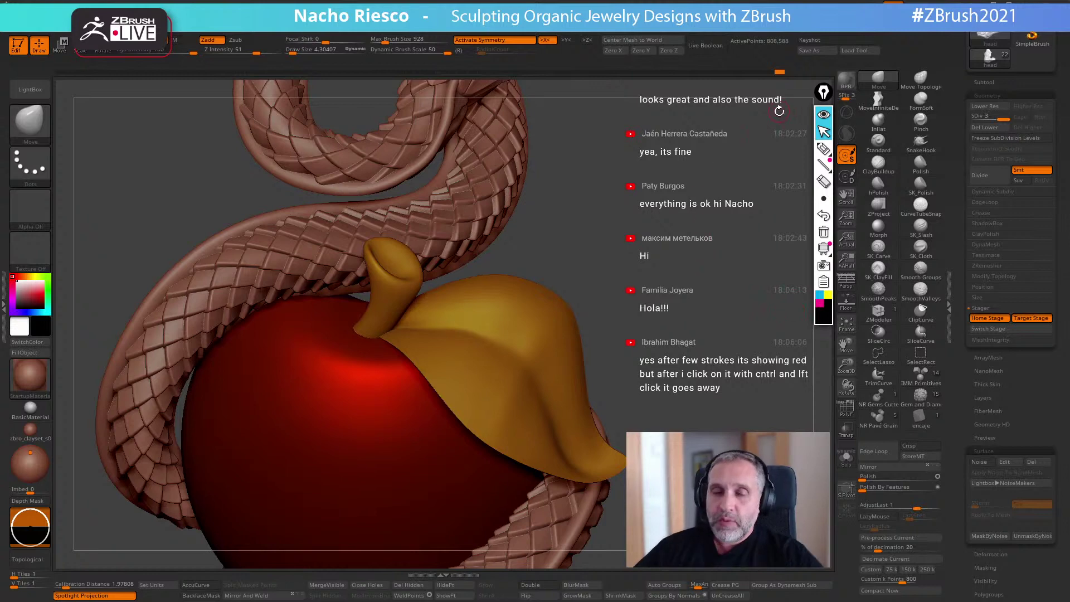
{"action": "key", "text": "shift"}
{"action": "left_click_drag", "start_coordinate": [680, 345], "coordinate": [648, 353], "text": "alt"}
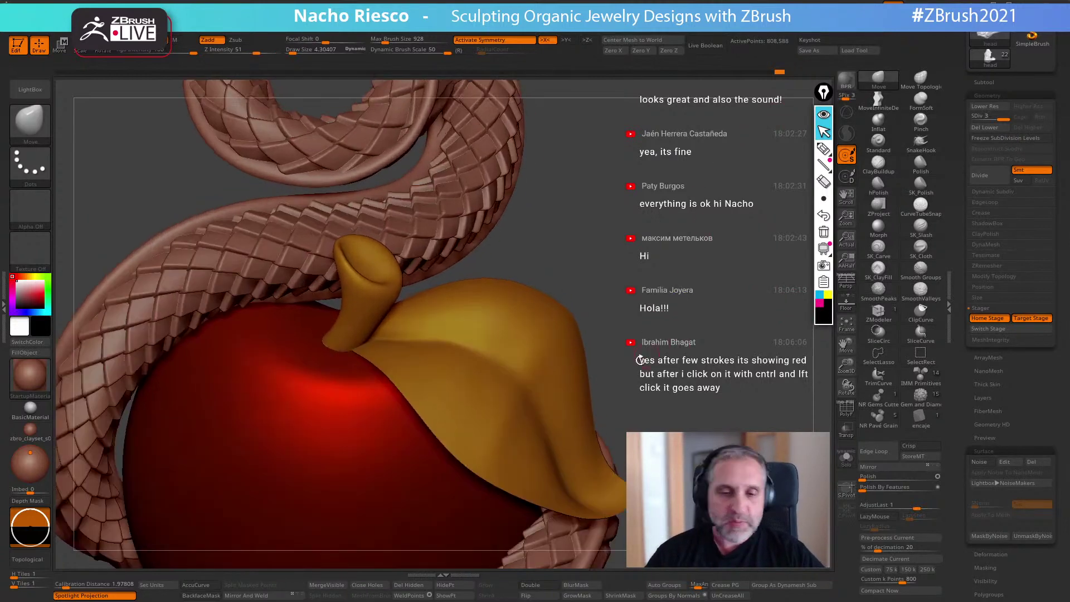
{"action": "left_click_drag", "start_coordinate": [797, 375], "coordinate": [698, 426]}
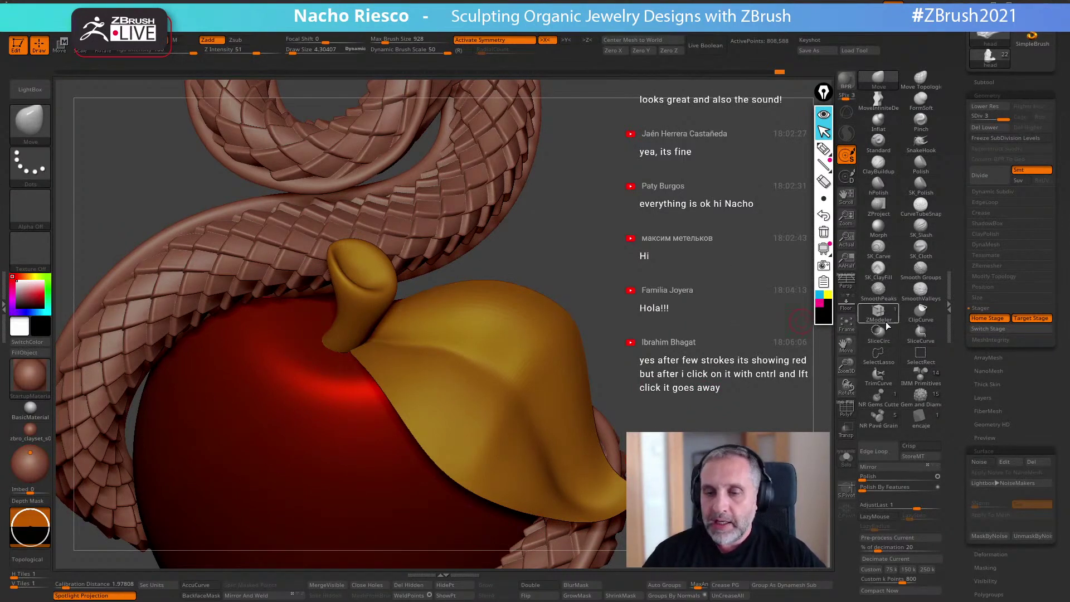
Create a Sphere3D, convert it to a PolyMesh3D, frame it and divide it up to subdivision level 5.
{"action": "left_click", "coordinate": [989, 133]}
{"action": "left_click", "coordinate": [983, 136]}
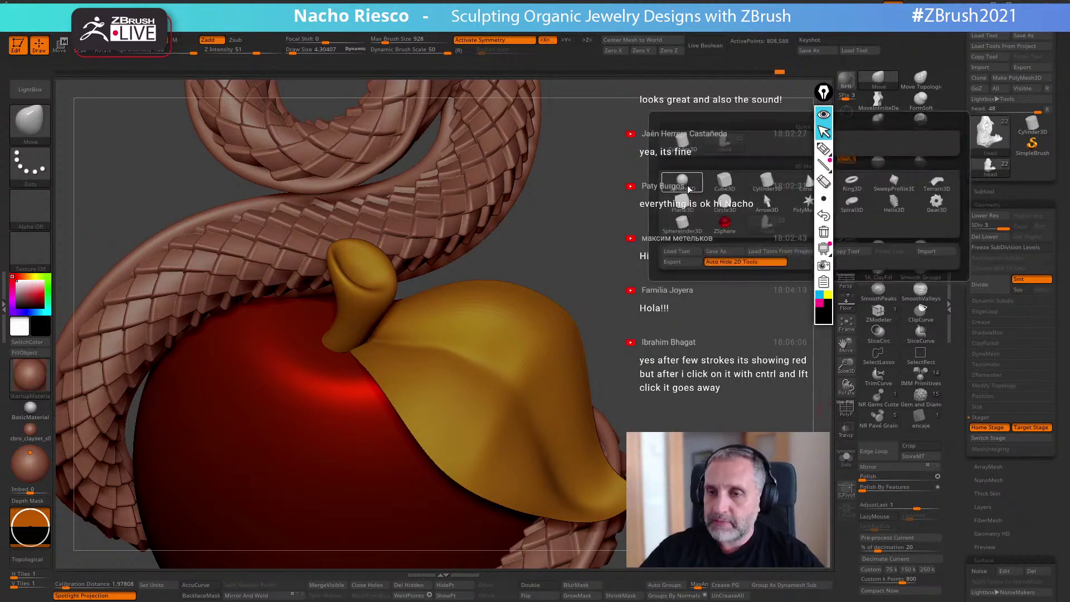
{"action": "left_click", "coordinate": [954, 131]}
{"action": "left_click", "coordinate": [1008, 78]}
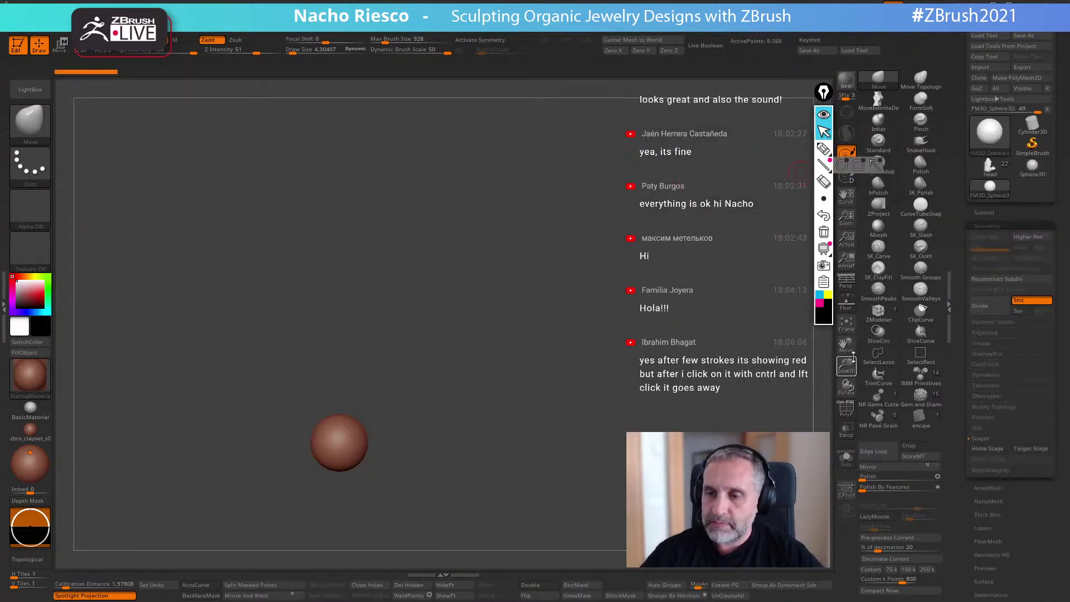
{"action": "left_click", "coordinate": [846, 322]}
{"action": "left_click", "coordinate": [992, 310]}
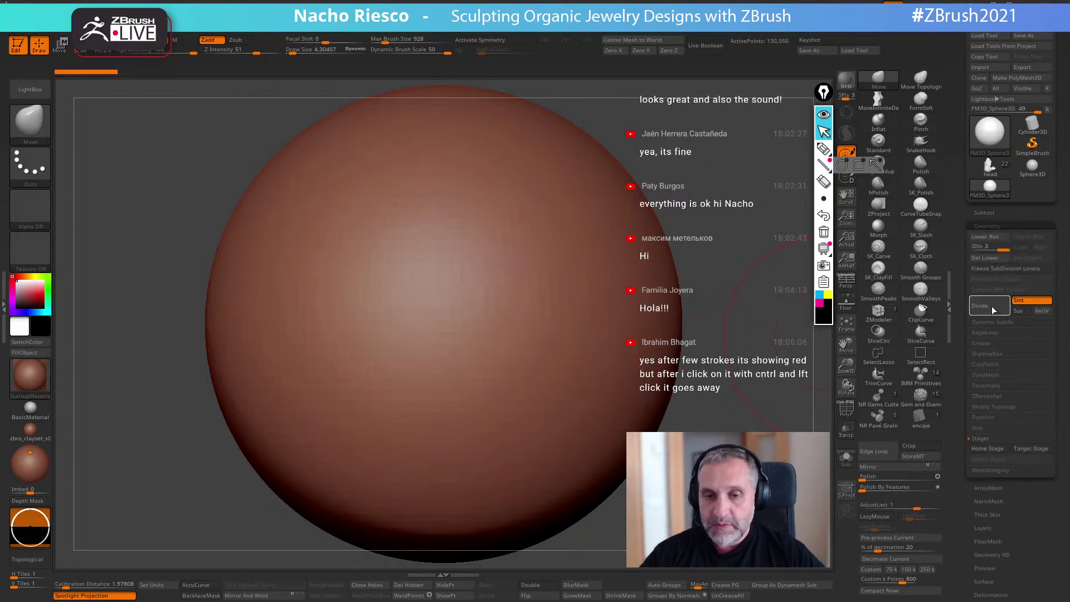
Choose the SK_Slash brush, test two diagonal strokes across the sphere, and undo them.
{"action": "left_click", "coordinate": [926, 232]}
{"action": "left_click_drag", "start_coordinate": [357, 379], "coordinate": [512, 213]}
{"action": "left_click_drag", "start_coordinate": [393, 412], "coordinate": [555, 232]}
{"action": "key", "text": "ctrl"}
{"action": "key", "text": "ctrl+z"}
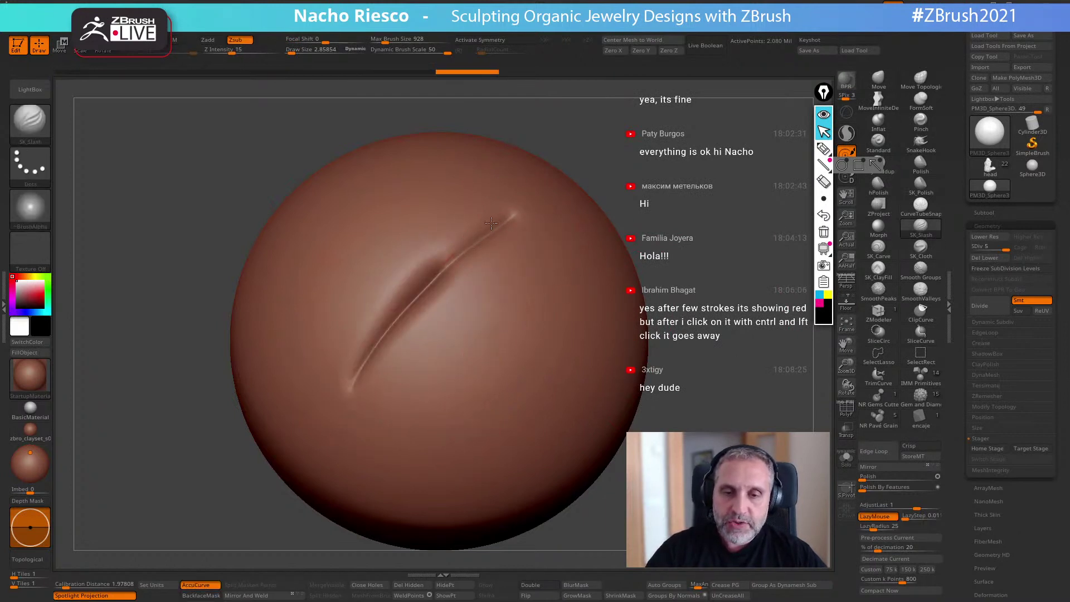
{"action": "key", "text": "ctrl+z"}
Try inverting a single diagonal slash on the sphere with AdjustLast, and undo the stroke.
{"action": "left_click_drag", "start_coordinate": [369, 395], "coordinate": [536, 224]}
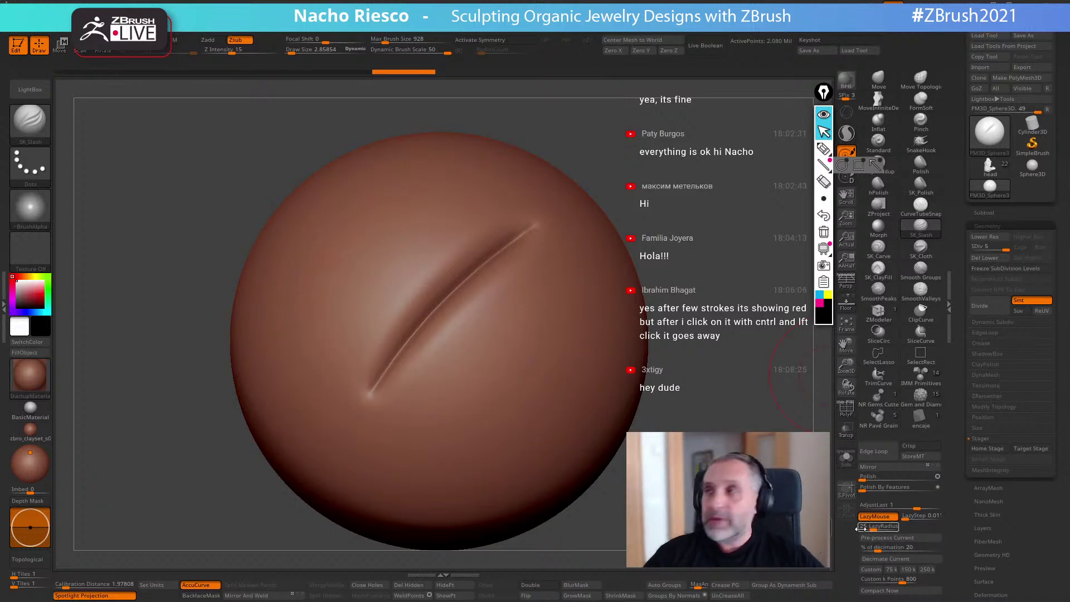
{"action": "mouse_move", "coordinate": [891, 506]}
{"action": "left_mouse_down"}
{"action": "mouse_move", "coordinate": [931, 504]}
{"action": "mouse_move", "coordinate": [880, 510]}
{"action": "mouse_move", "coordinate": [937, 507]}
{"action": "mouse_move", "coordinate": [877, 505]}
{"action": "left_mouse_up"}
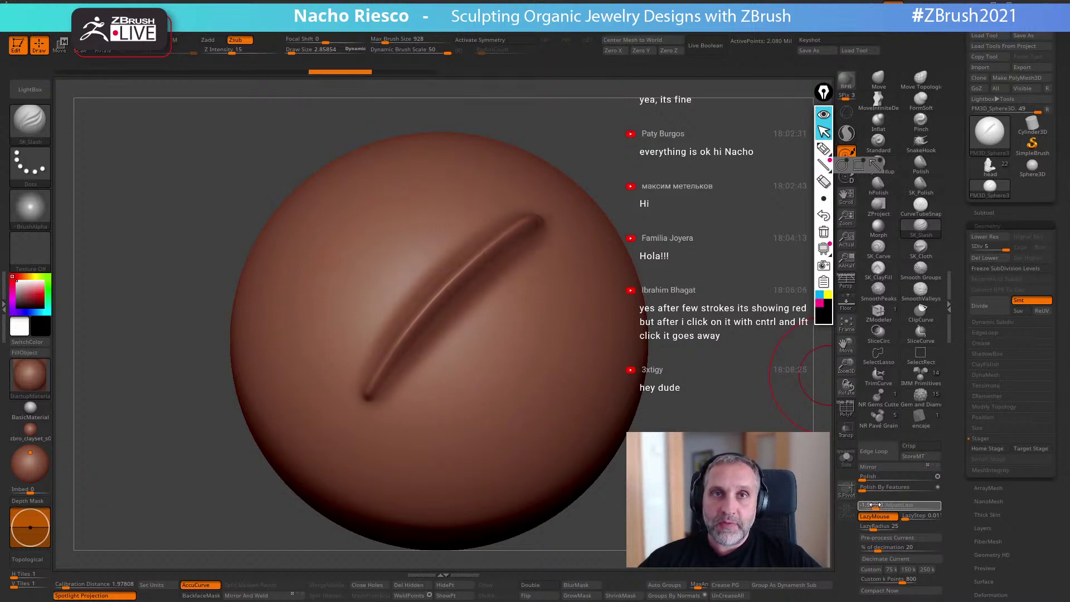
{"action": "key", "text": "ctrl+z"}
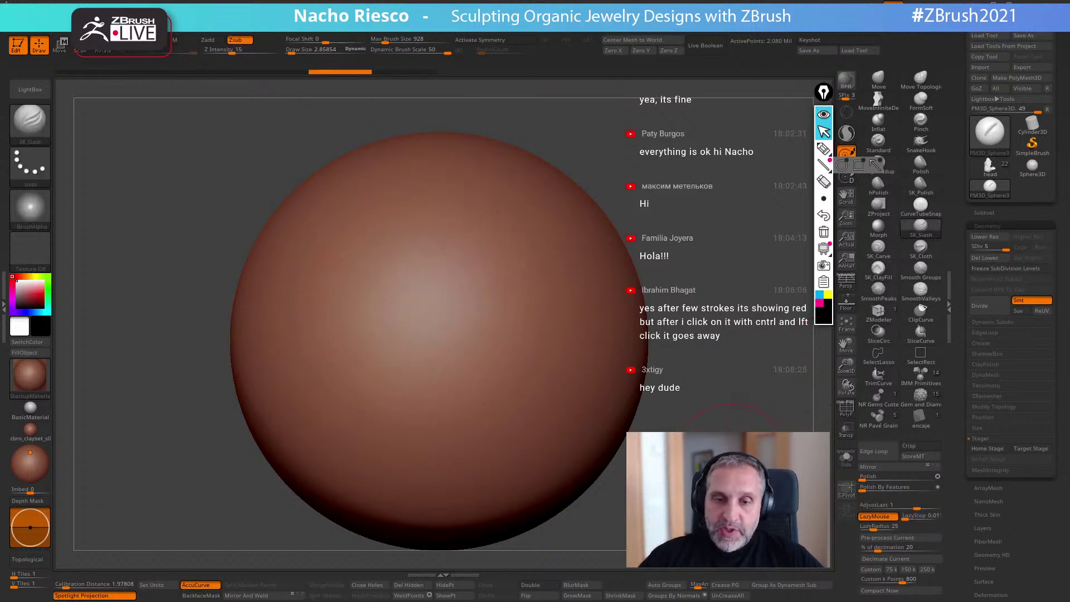
Carve a fan of curved SK_Slash strokes across the front of the sphere.
{"action": "left_click_drag", "start_coordinate": [707, 316], "coordinate": [712, 350], "text": "alt"}
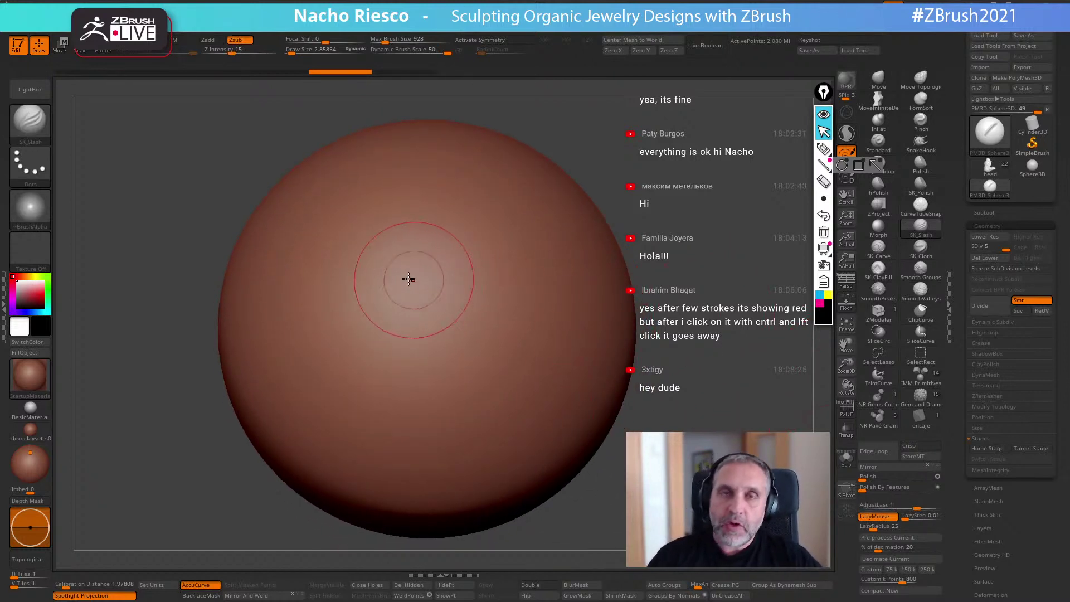
{"action": "left_click_drag", "start_coordinate": [666, 288], "coordinate": [536, 305]}
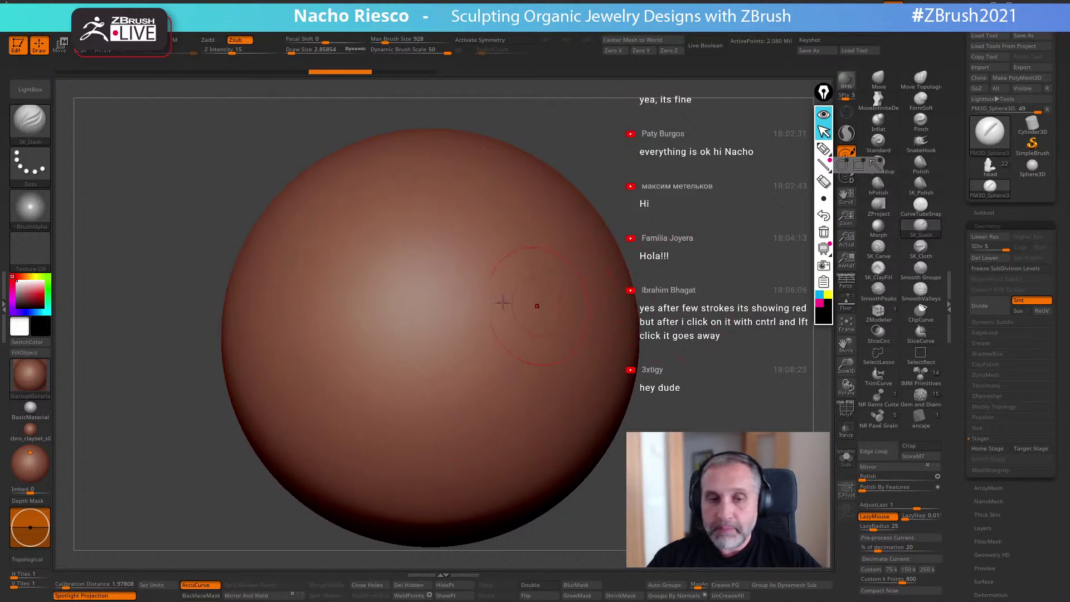
{"action": "left_click_drag", "start_coordinate": [327, 320], "coordinate": [421, 226]}
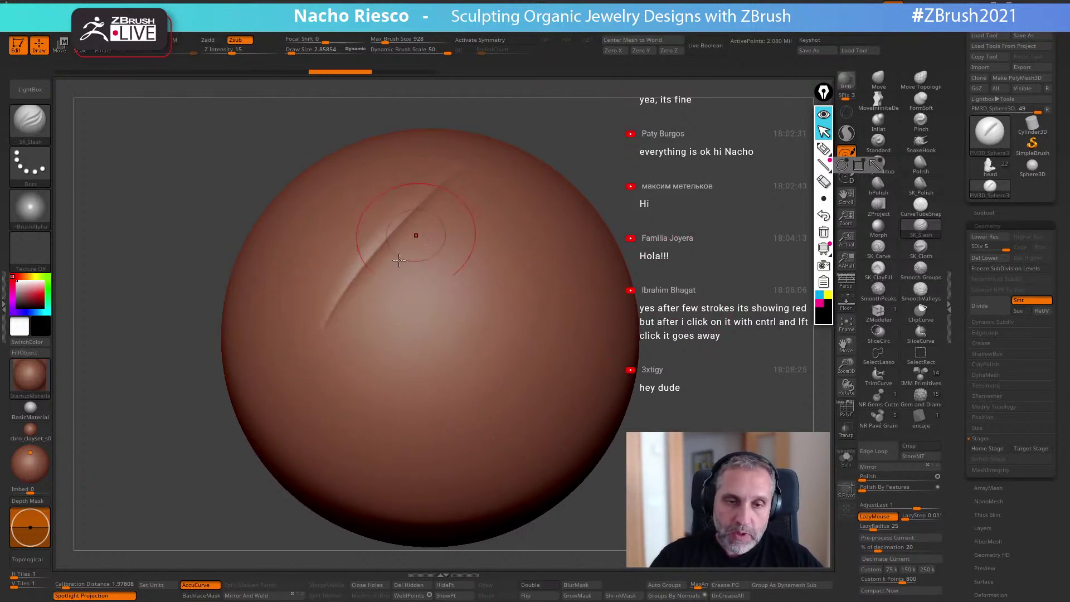
{"action": "left_click_drag", "start_coordinate": [336, 367], "coordinate": [474, 194]}
{"action": "left_click_drag", "start_coordinate": [365, 378], "coordinate": [515, 223]}
{"action": "left_click_drag", "start_coordinate": [382, 398], "coordinate": [549, 286]}
{"action": "mouse_move", "coordinate": [384, 419]}
{"action": "left_mouse_down"}
{"action": "mouse_move", "coordinate": [608, 327]}
{"action": "mouse_move", "coordinate": [617, 406]}
{"action": "left_mouse_up"}
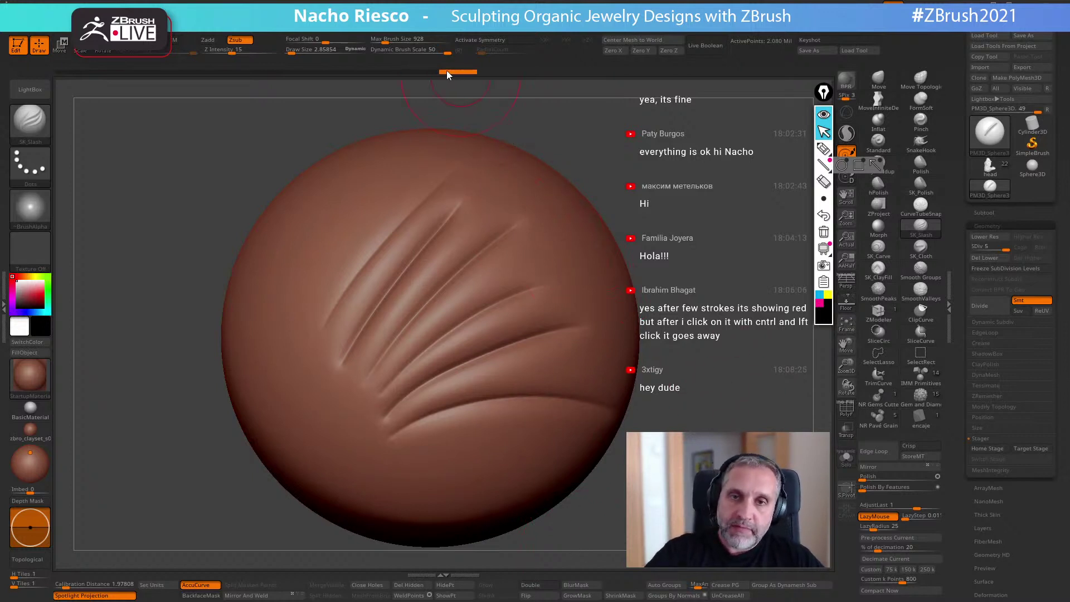
Scrub the undo history to the smooth sphere and back to the carved slashes, and alter the strokes with AdjustLast.
{"action": "left_click_drag", "start_coordinate": [446, 71], "coordinate": [209, 71]}
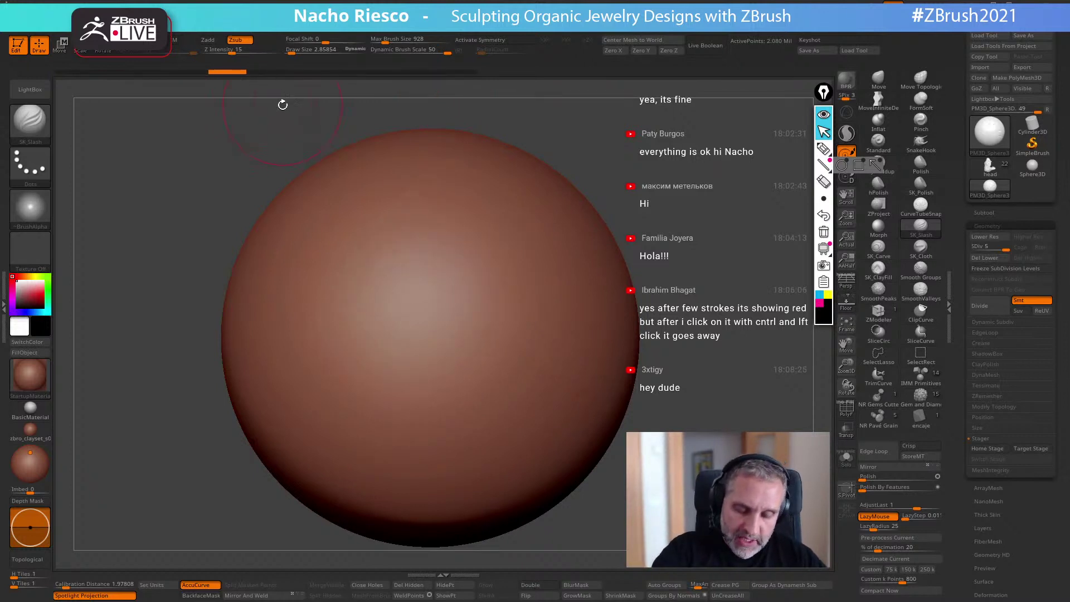
{"action": "key", "text": "ctrl"}
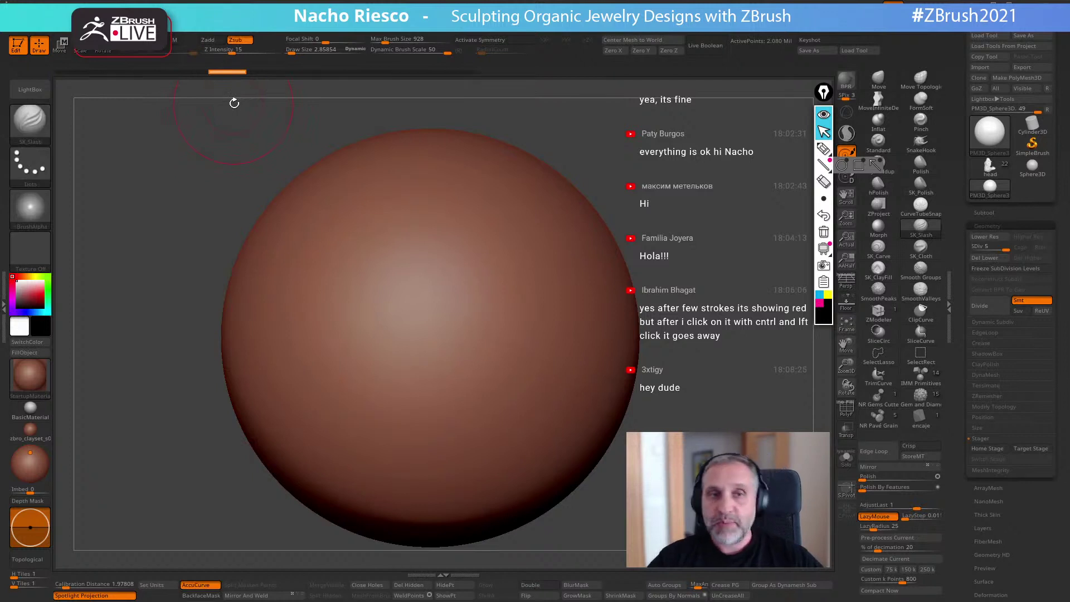
{"action": "left_click_drag", "start_coordinate": [235, 72], "coordinate": [479, 76]}
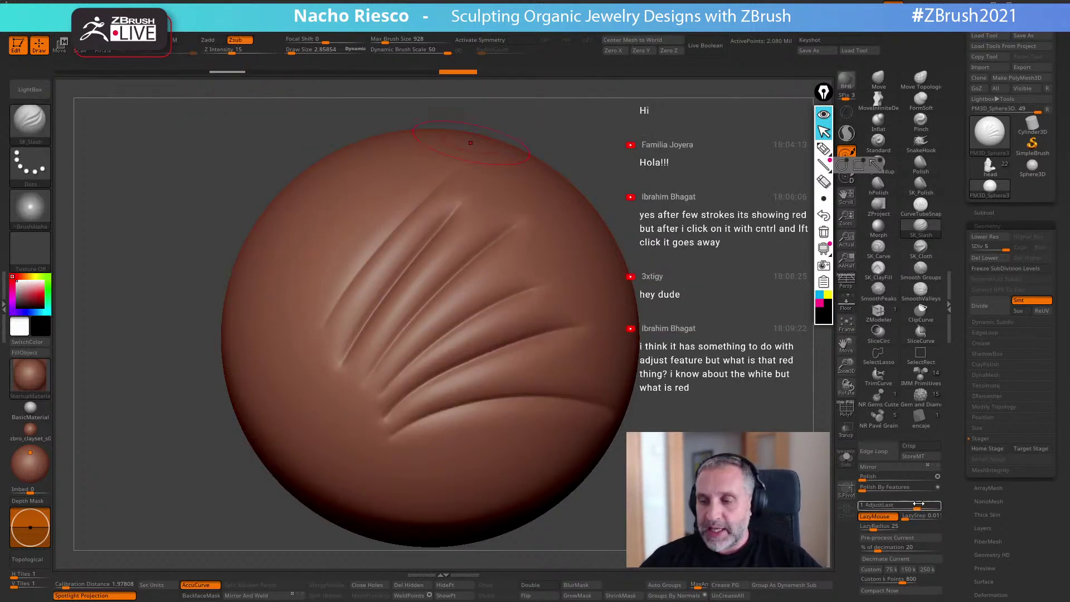
{"action": "mouse_move", "coordinate": [917, 507]}
{"action": "left_mouse_down"}
{"action": "mouse_move", "coordinate": [898, 505]}
{"action": "mouse_move", "coordinate": [916, 507]}
{"action": "left_mouse_up"}
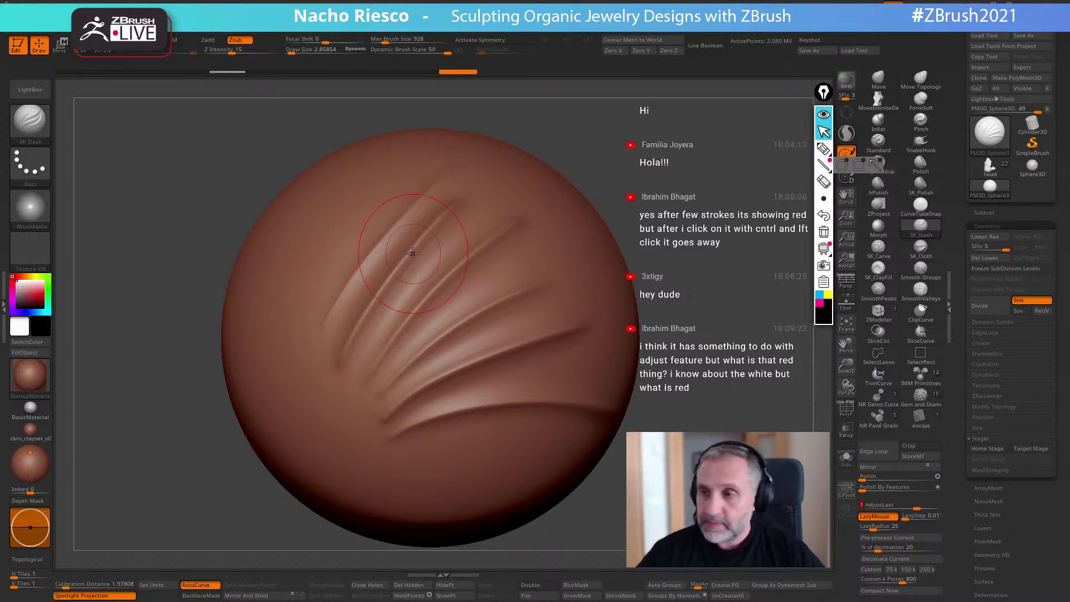
Switch back to the serpent pendant tool and fit the whole necklace in view.
{"action": "left_click", "coordinate": [995, 167]}
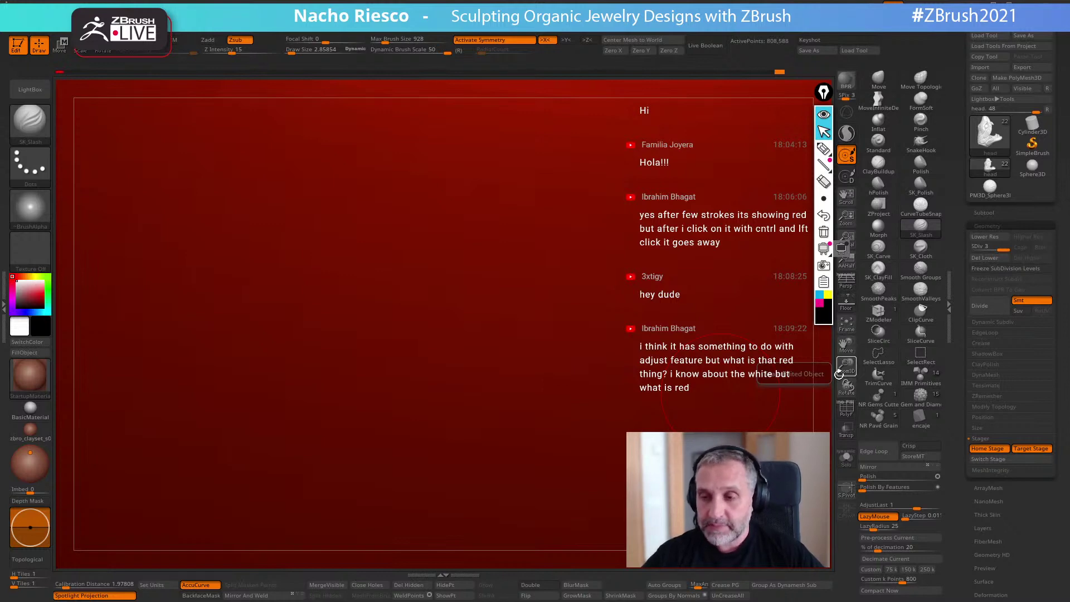
{"action": "left_click", "coordinate": [846, 322]}
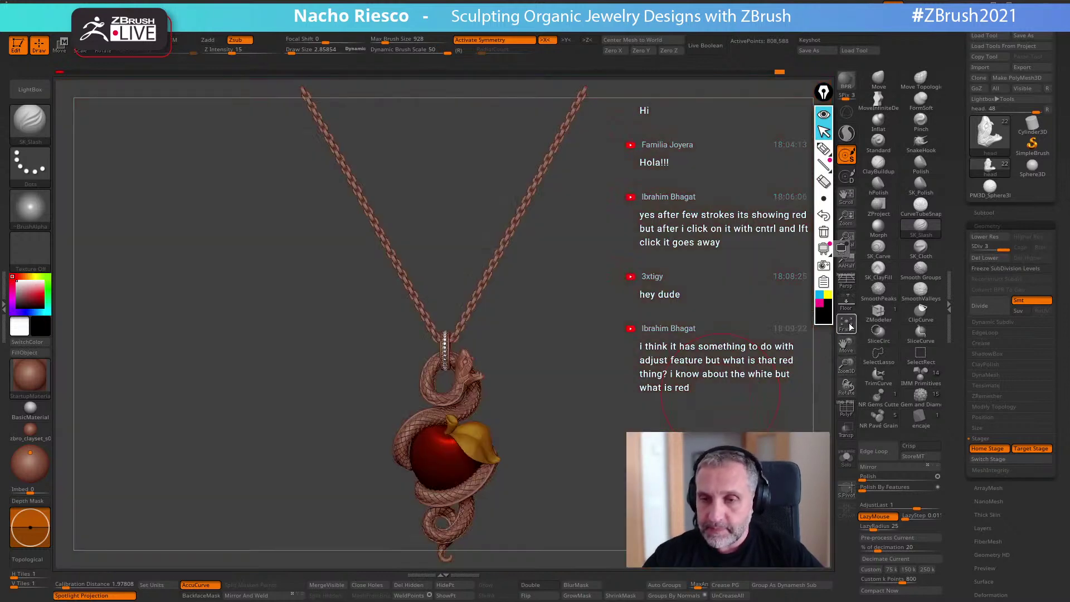
Look up the HistoryRecall brush among the sculpting brushes starting with H.
{"action": "left_click", "coordinate": [30, 121]}
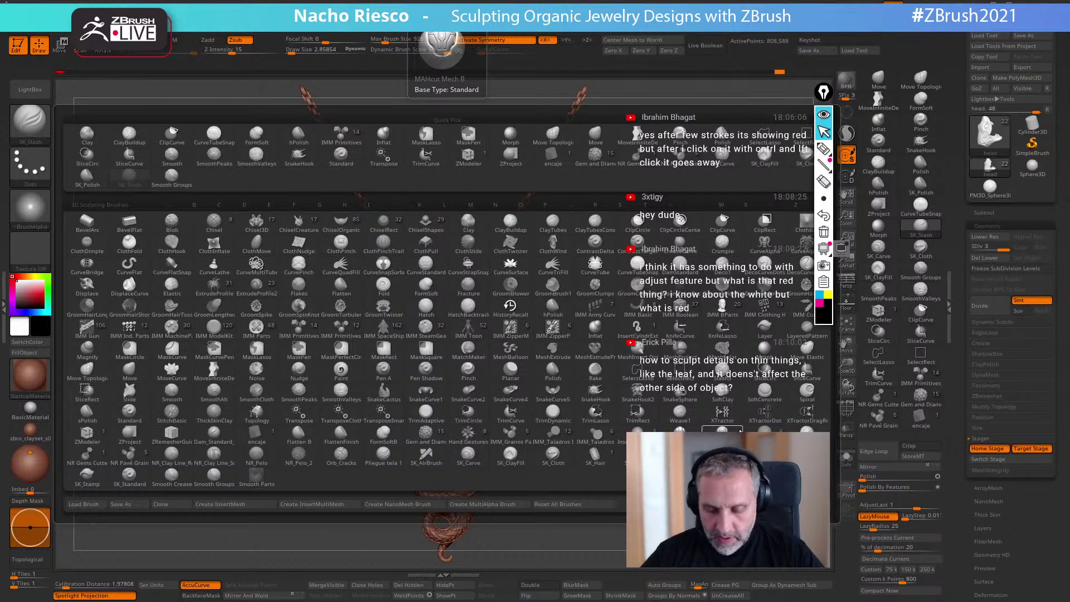
{"action": "key", "text": "h"}
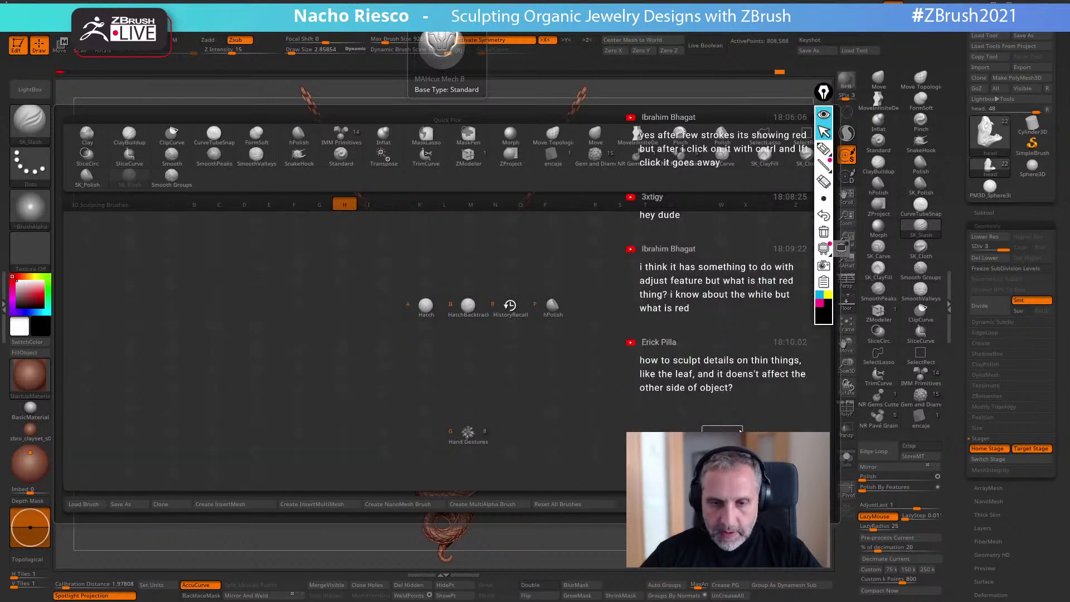
{"action": "left_click", "coordinate": [512, 313]}
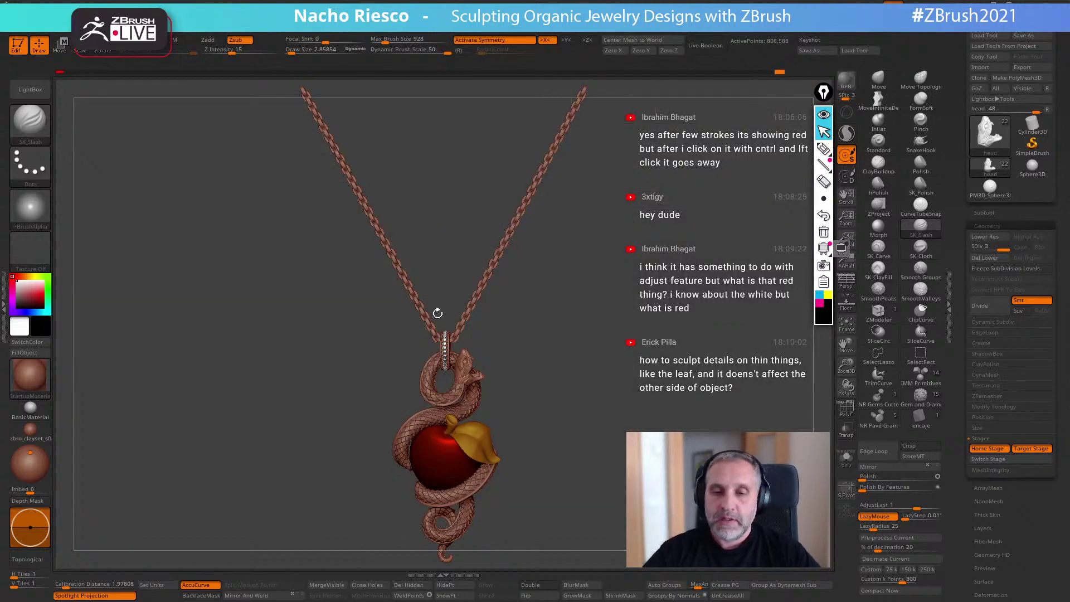
{"action": "left_click_drag", "start_coordinate": [437, 313], "coordinate": [463, 296], "text": "alt"}
{"action": "left_click_drag", "start_coordinate": [592, 481], "coordinate": [593, 513], "text": "alt"}
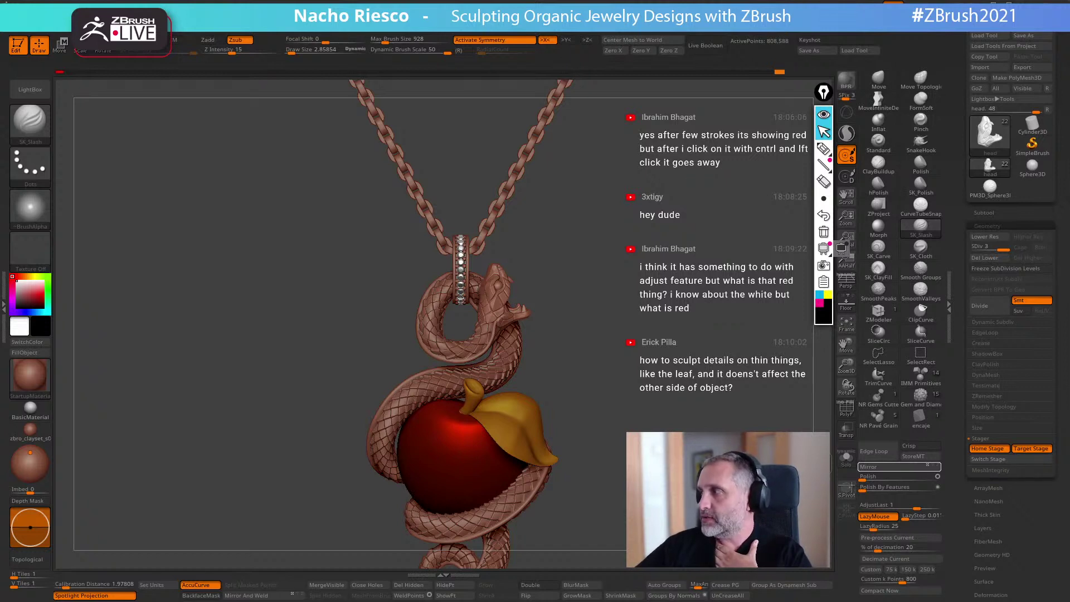
{"action": "left_click_drag", "start_coordinate": [705, 389], "coordinate": [679, 375]}
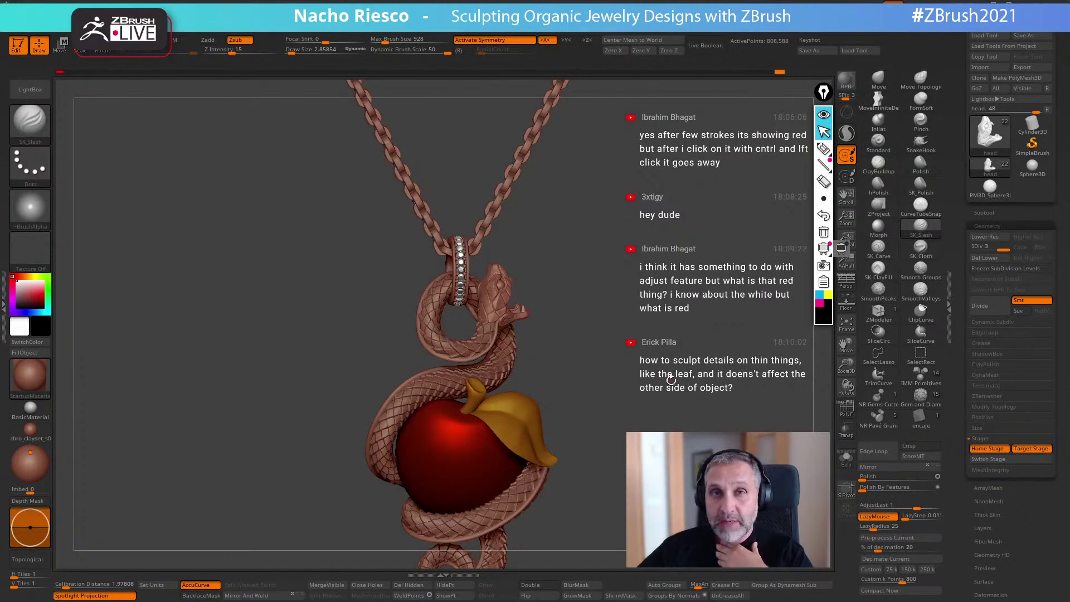
{"action": "left_click_drag", "start_coordinate": [659, 387], "coordinate": [585, 409]}
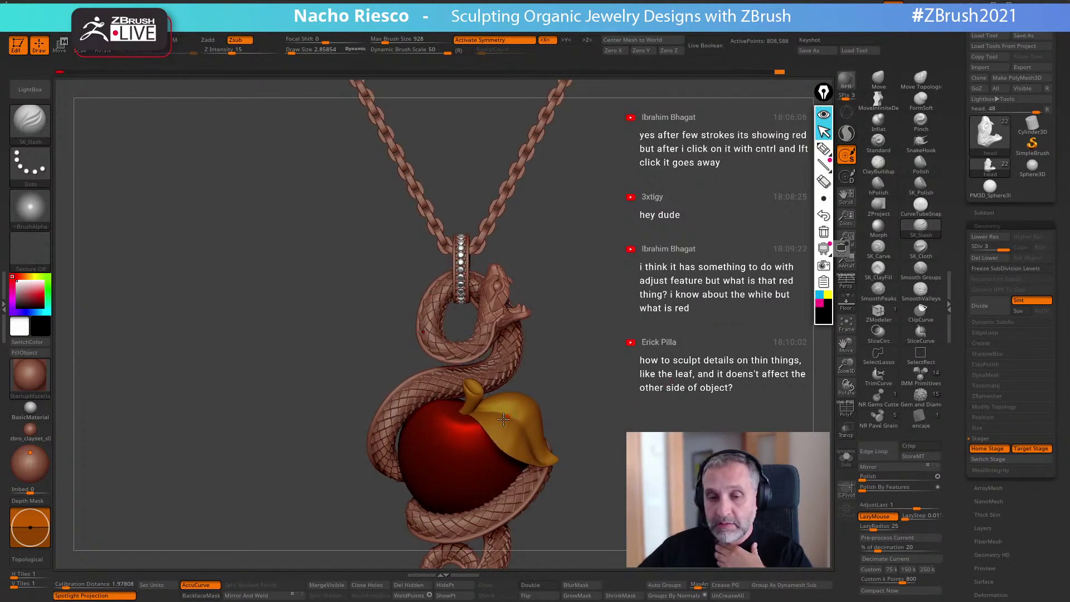
{"action": "left_click_drag", "start_coordinate": [671, 373], "coordinate": [686, 376]}
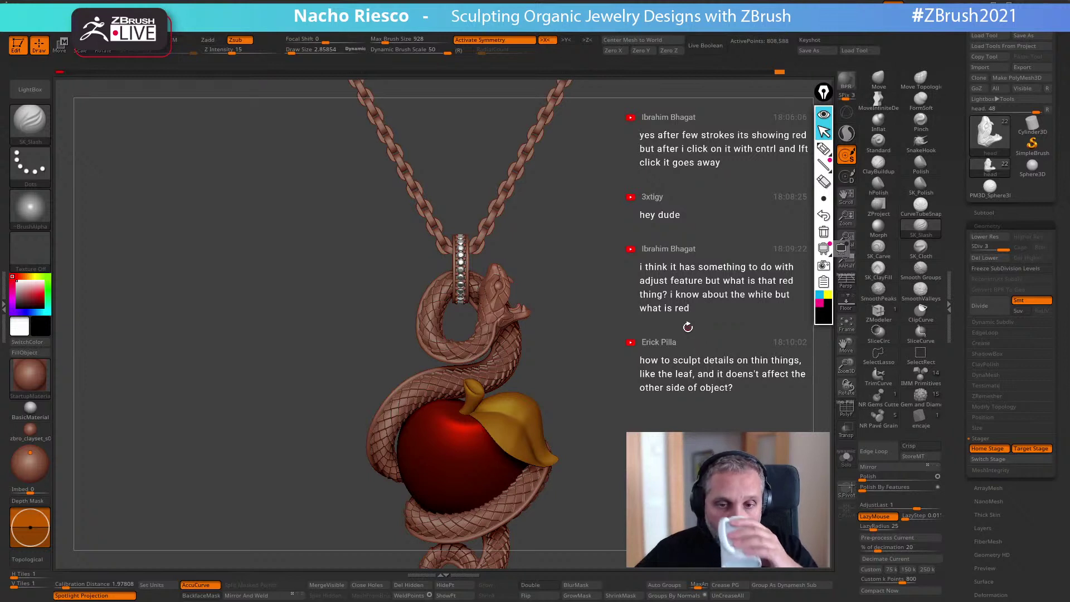
Look up the BackfaceMask setting among the current brush's auto masking options.
{"action": "left_click_drag", "start_coordinate": [370, 536], "coordinate": [390, 537]}
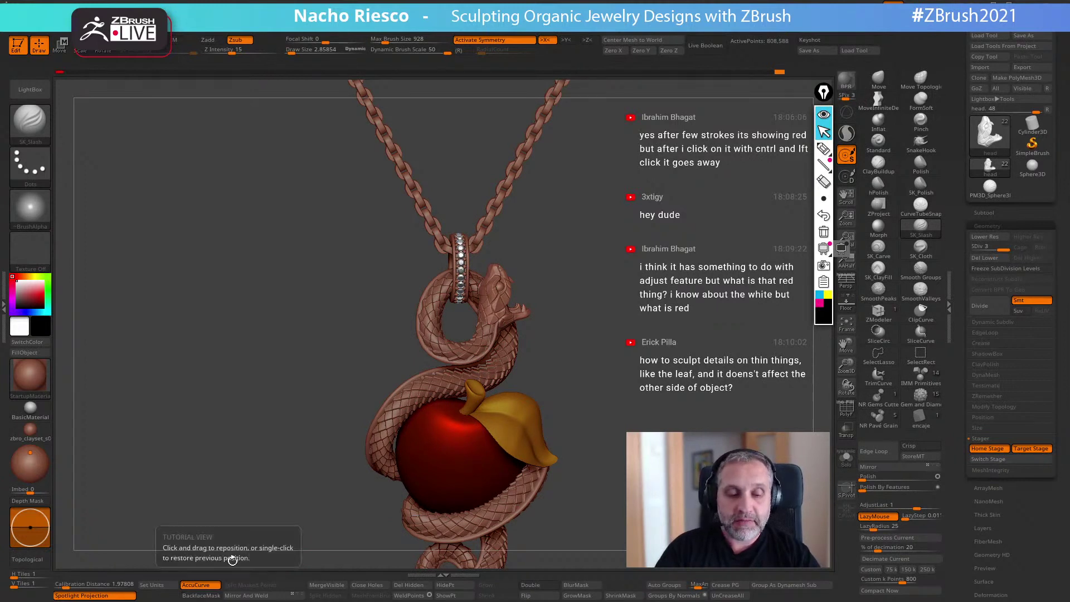
{"action": "left_click", "coordinate": [46, 14]}
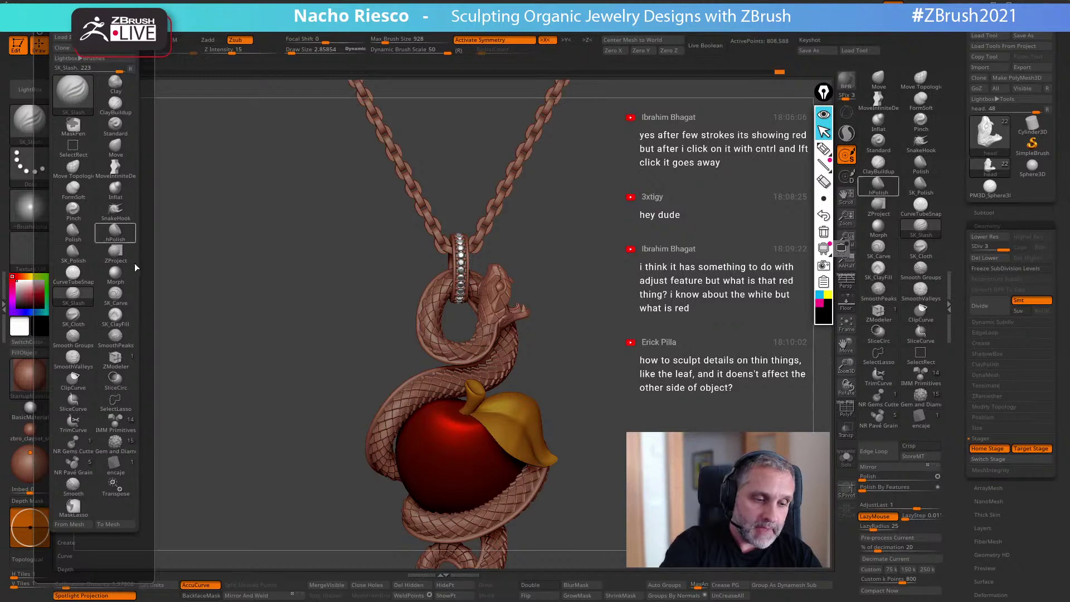
{"action": "mouse_move", "coordinate": [145, 357]}
{"action": "left_mouse_down"}
{"action": "mouse_move", "coordinate": [139, 258]}
{"action": "mouse_move", "coordinate": [137, 270]}
{"action": "left_mouse_up"}
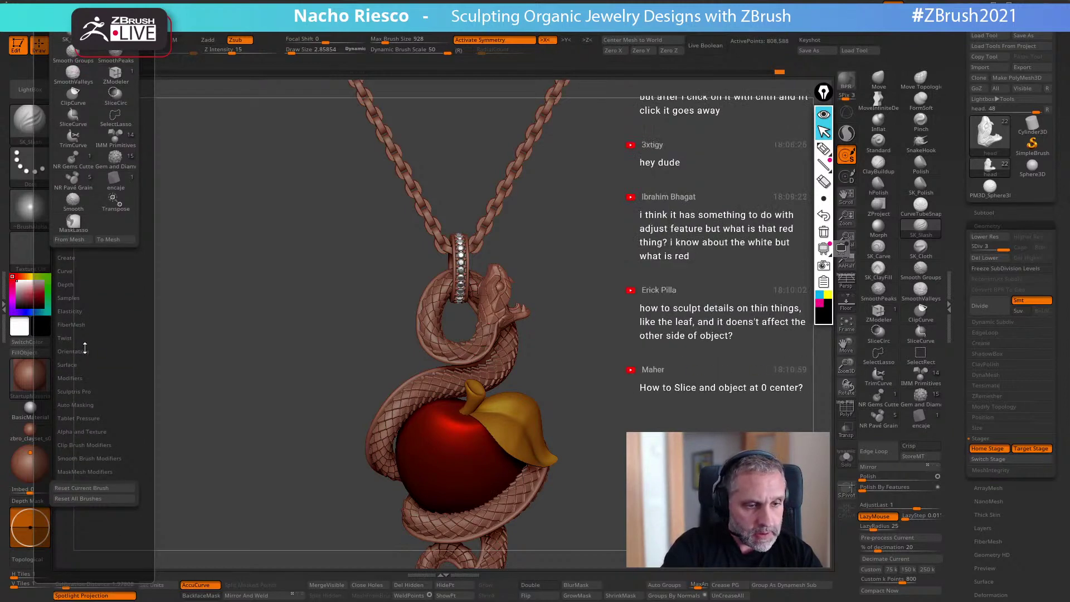
{"action": "left_click", "coordinate": [85, 406]}
{"action": "left_click_drag", "start_coordinate": [145, 507], "coordinate": [140, 430]}
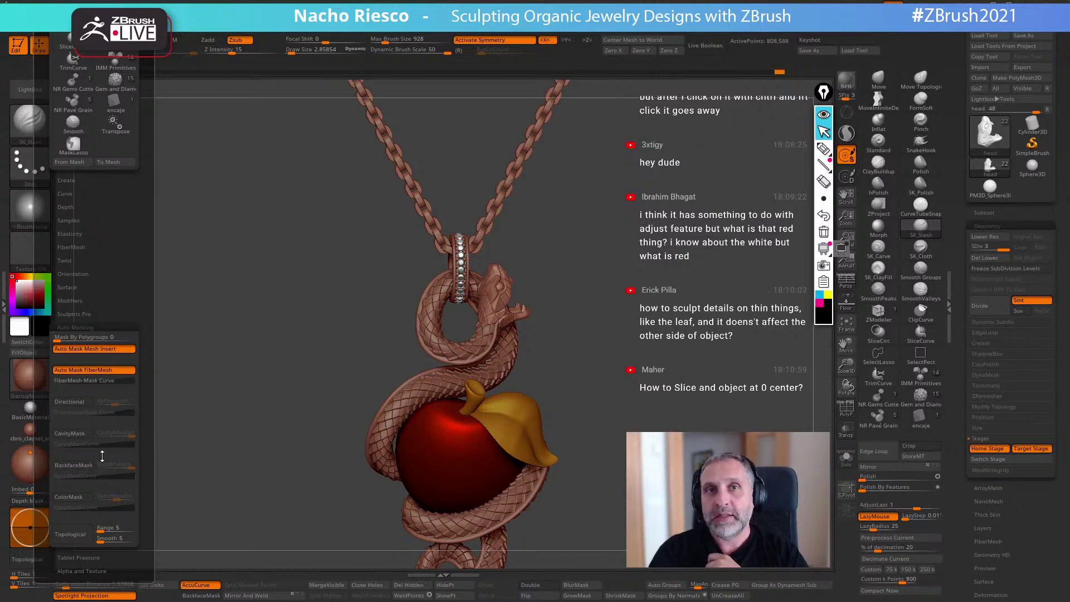
{"action": "left_click_drag", "start_coordinate": [615, 435], "coordinate": [619, 445]}
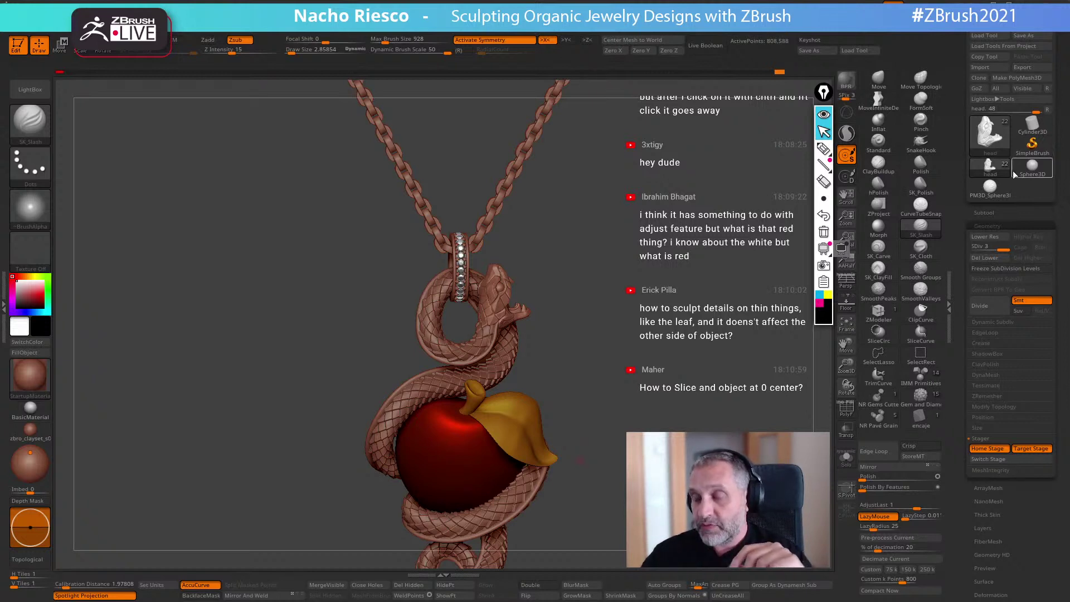
Switch to the PM3D_Sphere3D test sphere and frame it large from the front.
{"action": "mouse_move", "coordinate": [1028, 168]}
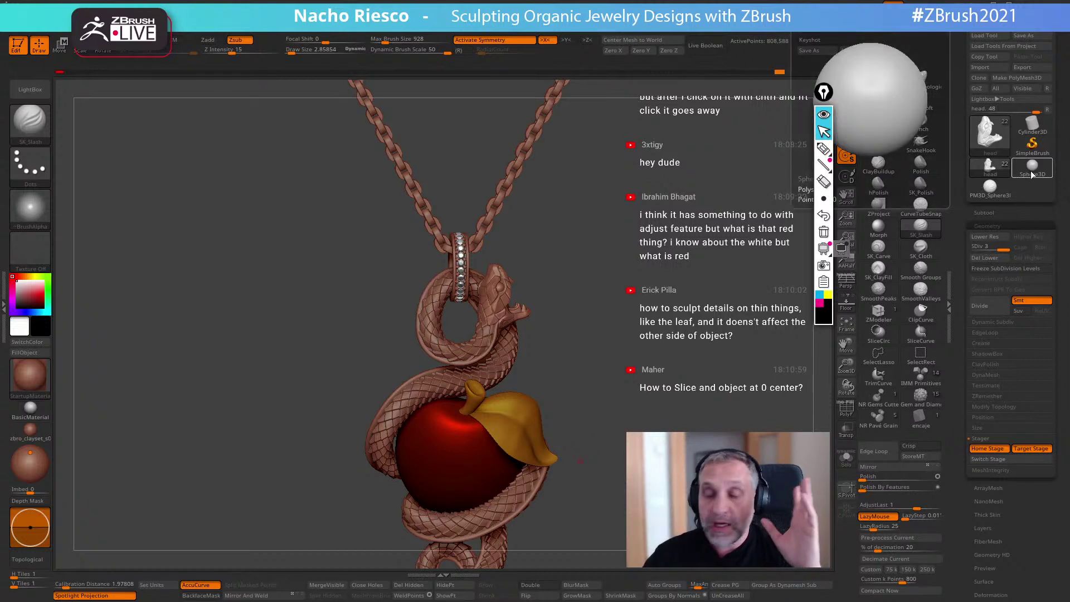
{"action": "left_click", "coordinate": [1037, 173]}
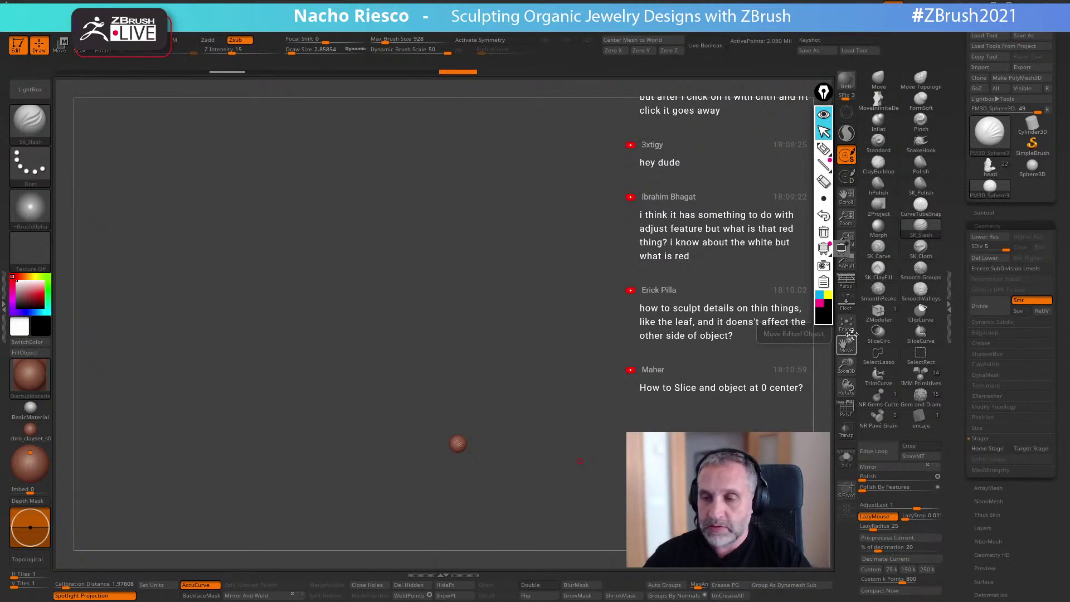
{"action": "left_click", "coordinate": [847, 324]}
{"action": "mouse_move", "coordinate": [777, 365]}
{"action": "left_mouse_down"}
{"action": "mouse_move", "coordinate": [759, 348]}
{"action": "mouse_move", "coordinate": [685, 378]}
{"action": "mouse_move", "coordinate": [724, 269]}
{"action": "left_mouse_up"}
{"action": "left_click_drag", "start_coordinate": [721, 360], "coordinate": [728, 370], "text": "alt"}
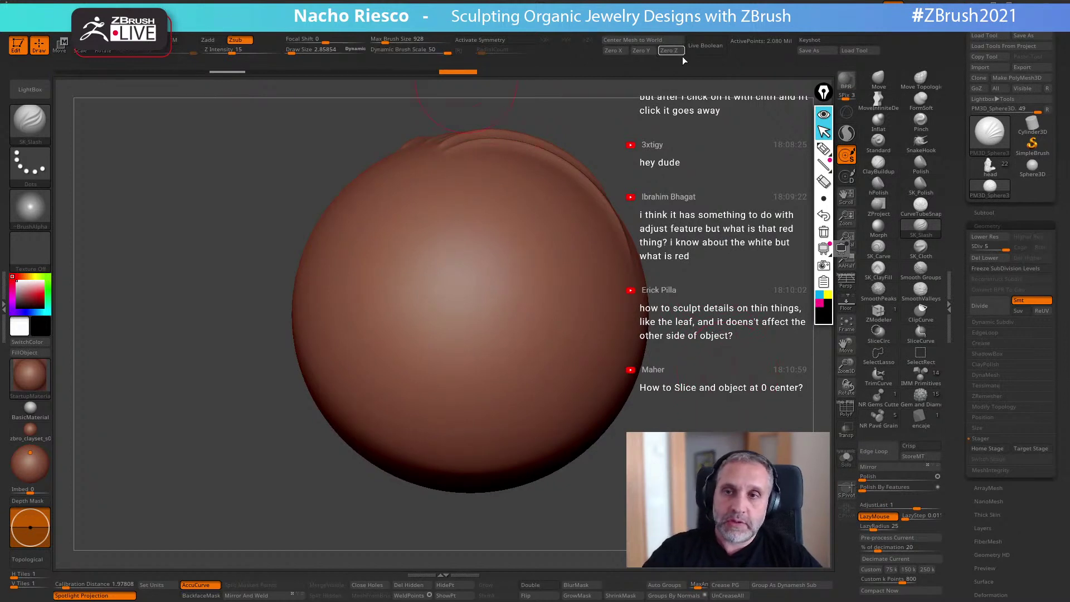
Activate X symmetry for the sphere and set the brush's draw size to about 1.05.
{"action": "left_click", "coordinate": [510, 45]}
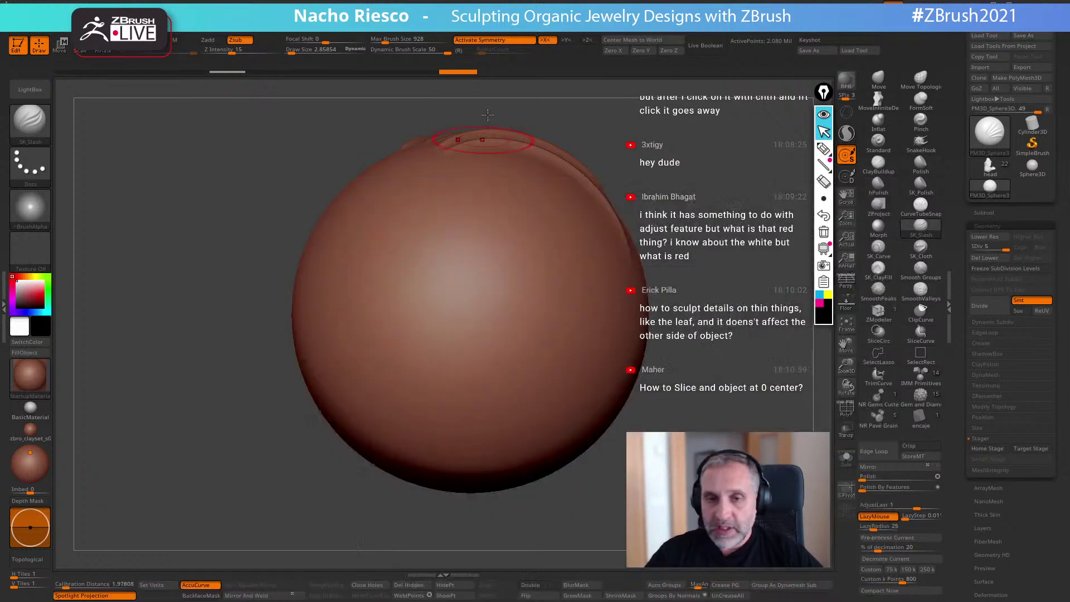
{"action": "key", "text": "s"}
{"action": "left_click_drag", "start_coordinate": [476, 188], "coordinate": [471, 188]}
Try carving SK_Slash strokes down the sphere's vertical centre line, undoing each one.
{"action": "left_click_drag", "start_coordinate": [473, 142], "coordinate": [477, 349]}
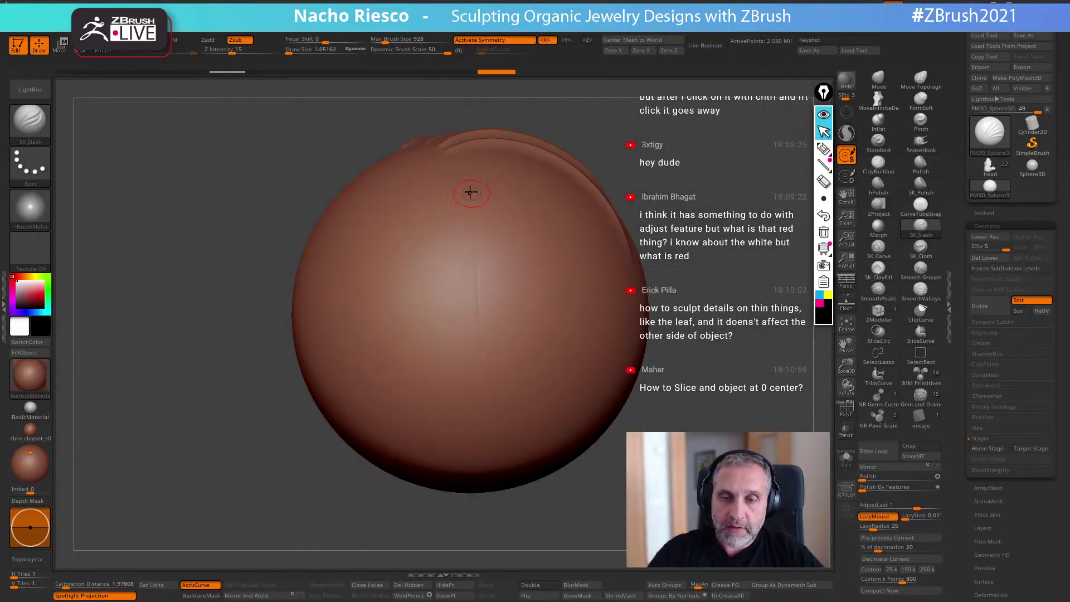
{"action": "key", "text": "ctrl+z"}
{"action": "mouse_move", "coordinate": [469, 178]}
{"action": "left_mouse_down"}
{"action": "mouse_move", "coordinate": [474, 295]}
{"action": "mouse_move", "coordinate": [527, 401]}
{"action": "left_mouse_up"}
{"action": "key", "text": "ctrl+z"}
{"action": "mouse_move", "coordinate": [468, 174]}
{"action": "left_mouse_down"}
{"action": "mouse_move", "coordinate": [477, 286]}
{"action": "mouse_move", "coordinate": [522, 307]}
{"action": "mouse_move", "coordinate": [471, 218]}
{"action": "mouse_move", "coordinate": [476, 558]}
{"action": "mouse_move", "coordinate": [474, 544]}
{"action": "left_mouse_up"}
{"action": "key", "text": "ctrl+z"}
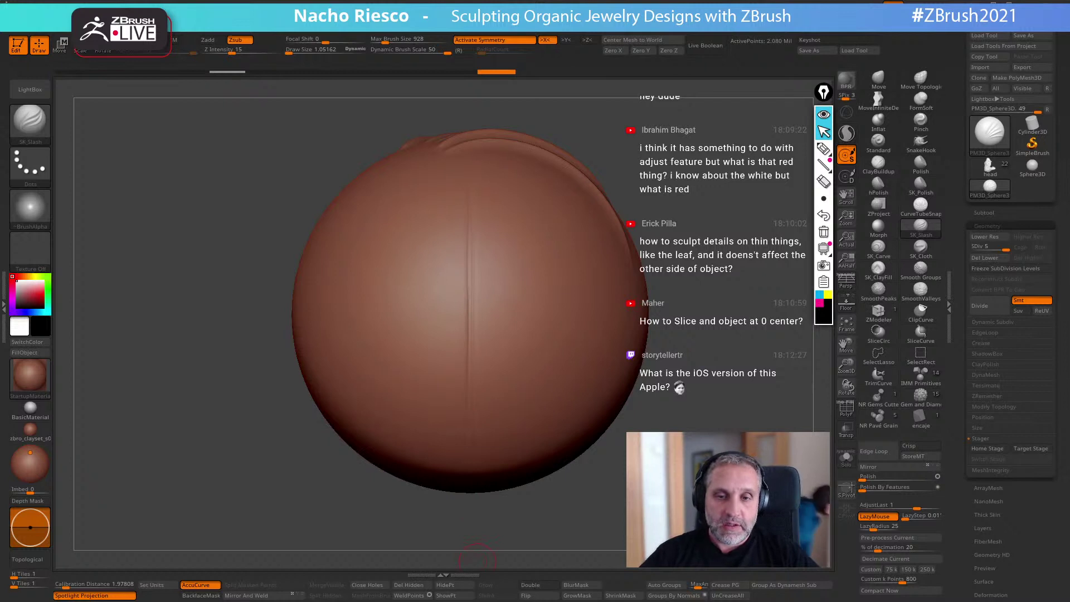
{"action": "key", "text": "ctrl+shift"}
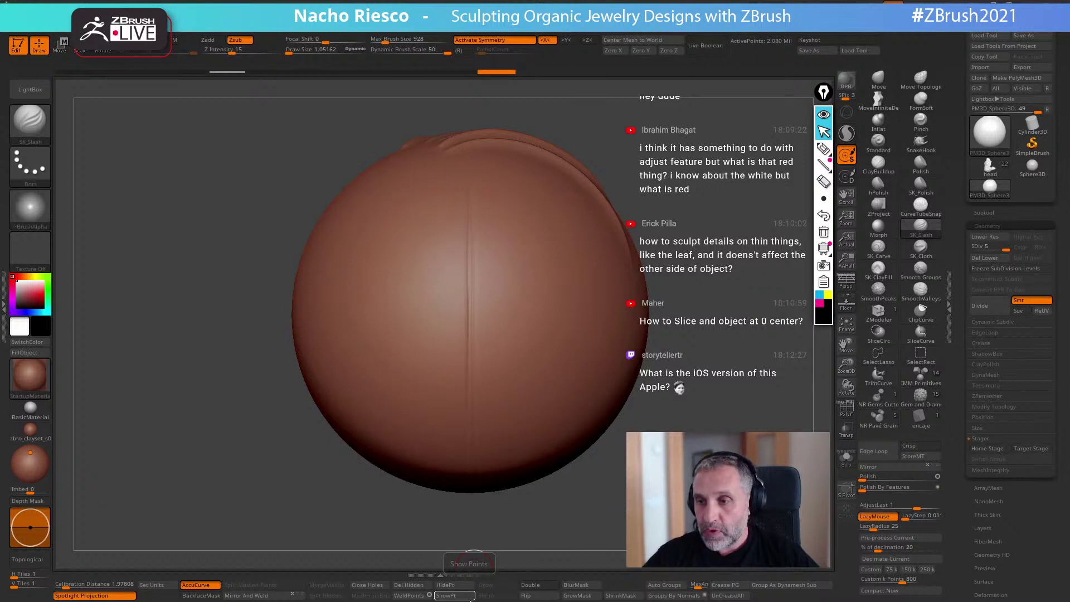
{"action": "key", "text": "shift"}
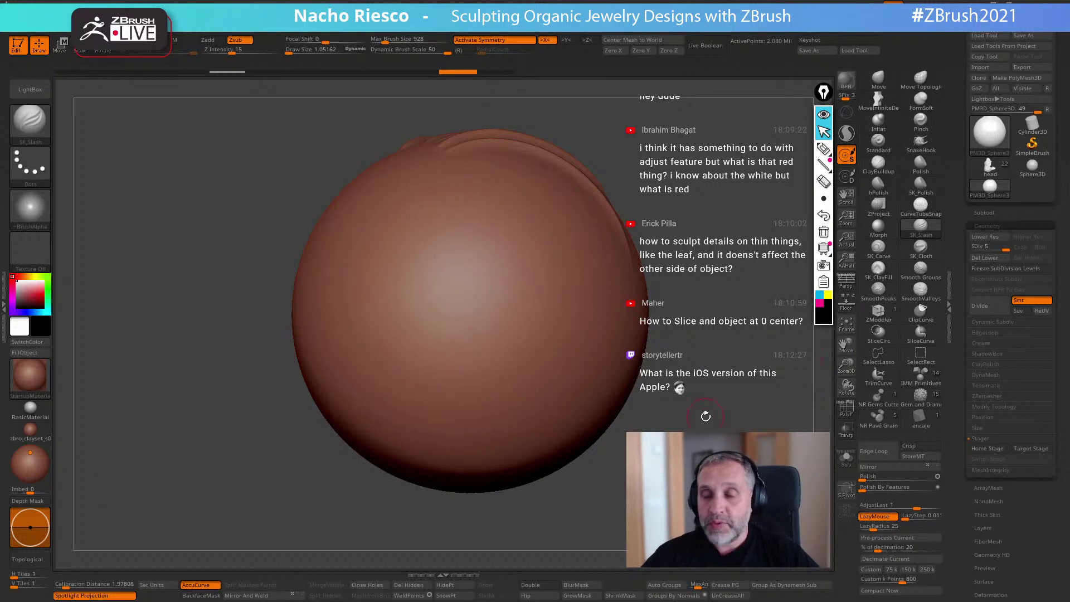
Show the floor grid and set its elevation to 0 so it crosses the sphere's centre.
{"action": "left_click", "coordinate": [849, 304]}
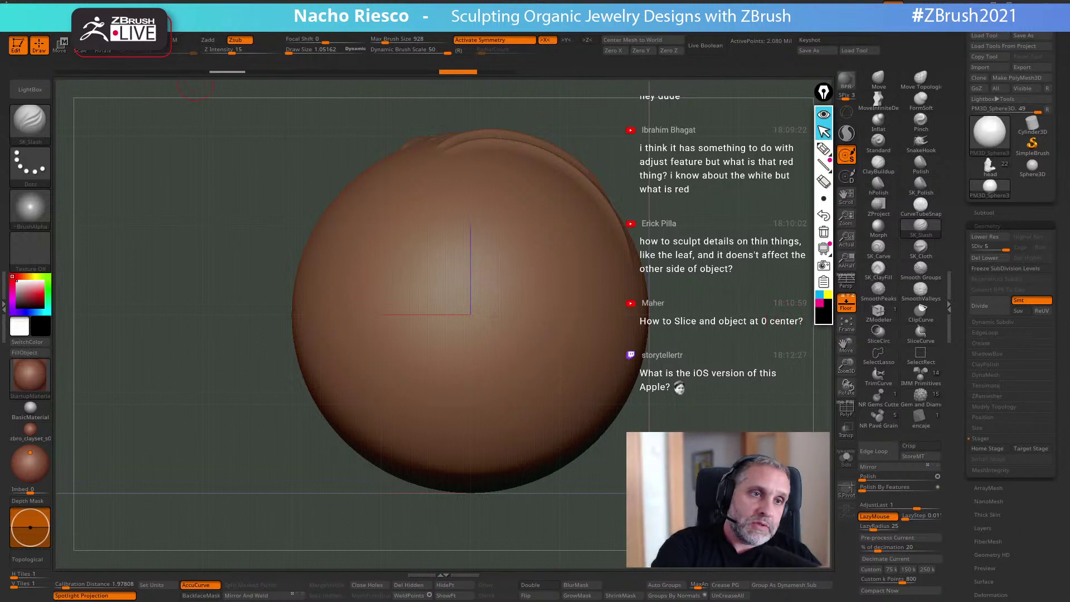
{"action": "left_click", "coordinate": [139, 14]}
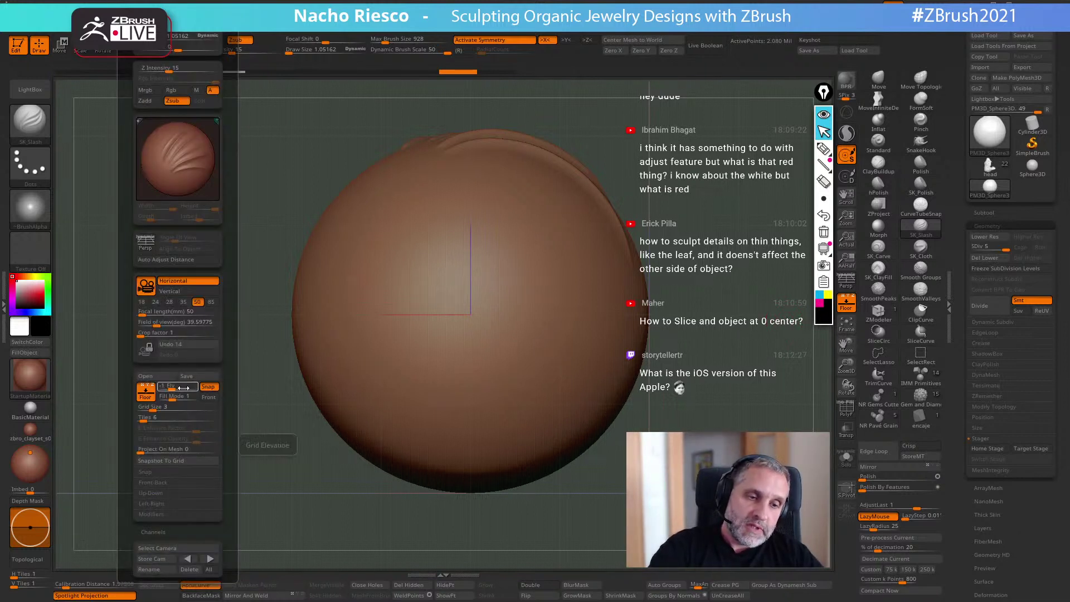
{"action": "left_click_drag", "start_coordinate": [182, 387], "coordinate": [190, 402]}
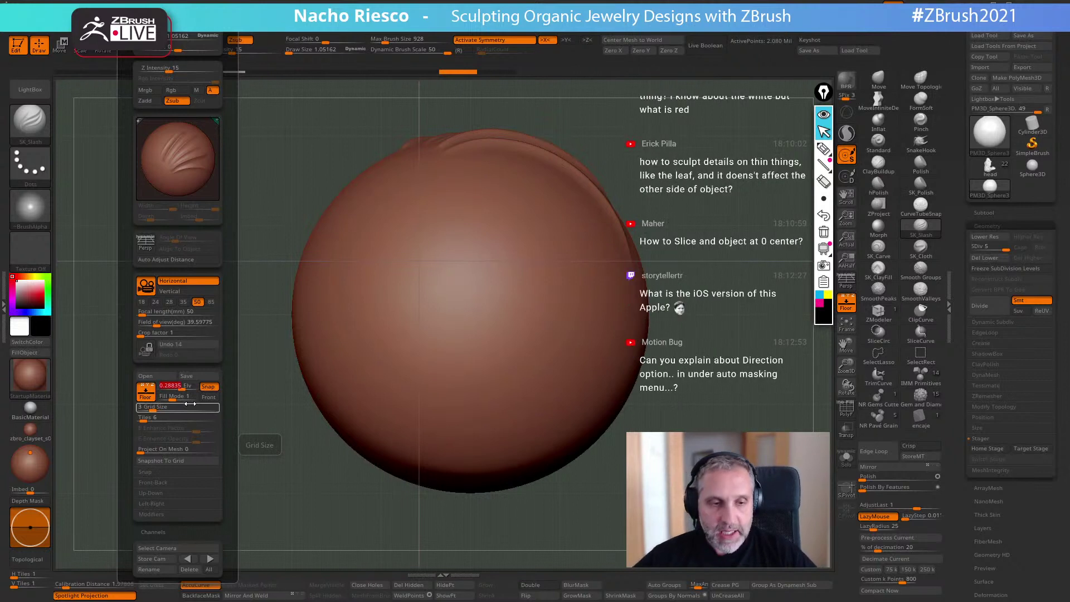
{"action": "type", "text": "0"}
{"action": "key", "text": "Return"}
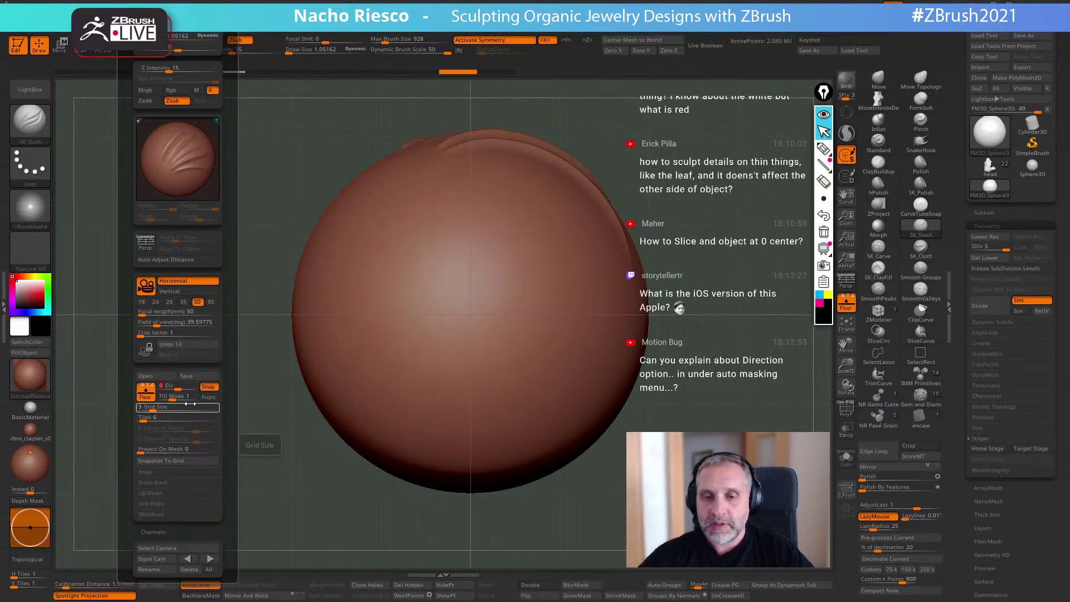
Delete the sphere's lower subdivision levels and, with PolyFrame on, slice it vertically along the grid's centre line.
{"action": "left_click", "coordinate": [991, 258]}
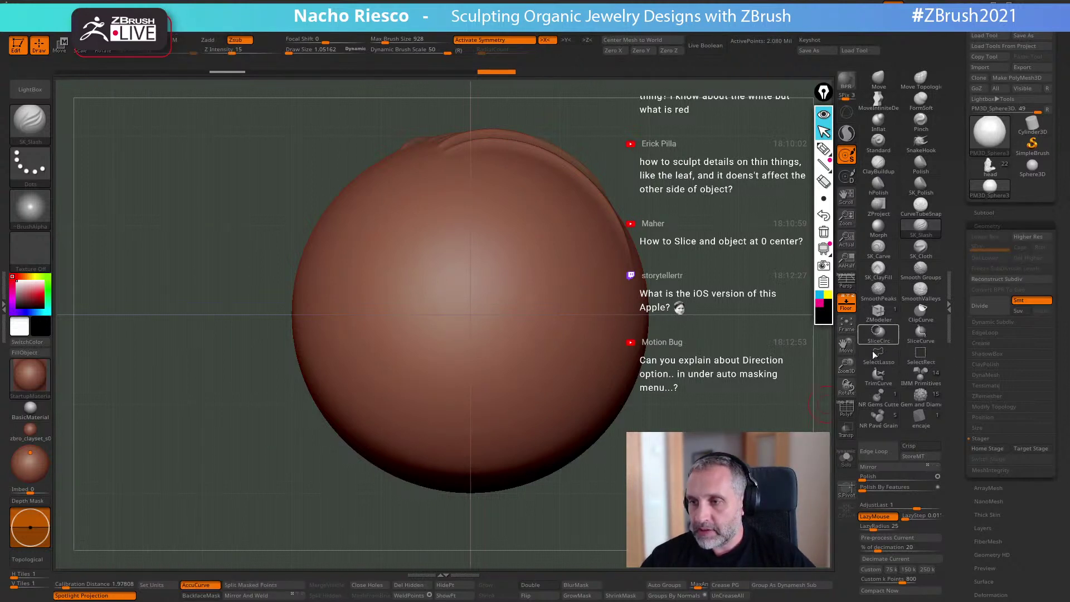
{"action": "left_click", "coordinate": [845, 408]}
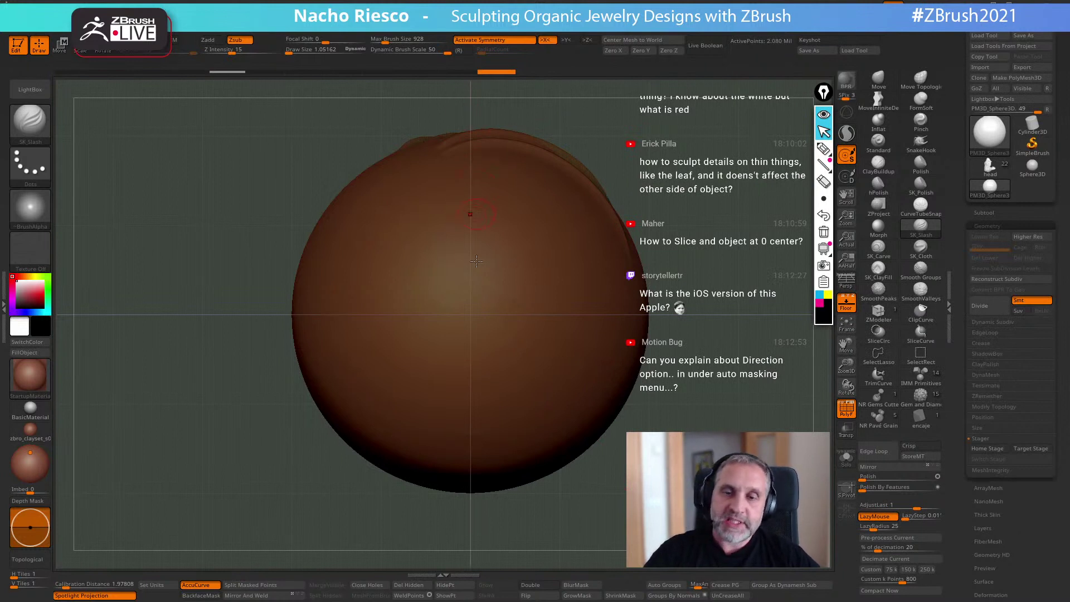
{"action": "mouse_move", "coordinate": [478, 88]}
{"action": "left_mouse_down", "text": "ctrl+shift"}
{"action": "mouse_move", "coordinate": [501, 590]}
{"action": "mouse_move", "coordinate": [475, 592]}
{"action": "left_mouse_up", "text": "ctrl+shift"}
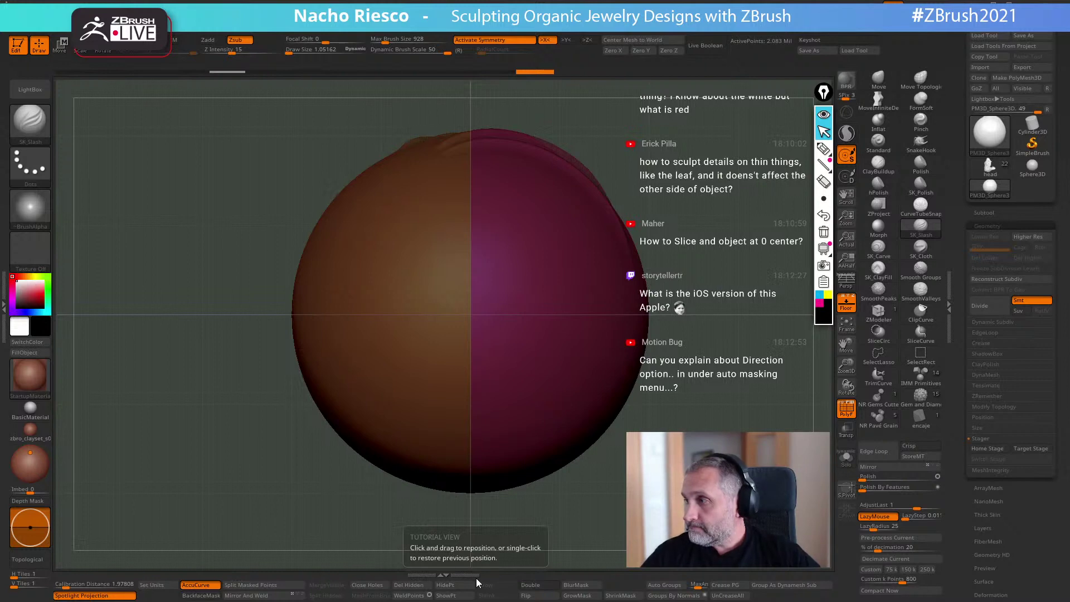
{"action": "mouse_move", "coordinate": [223, 390]}
{"action": "left_mouse_down"}
{"action": "mouse_move", "coordinate": [229, 446]}
{"action": "mouse_move", "coordinate": [240, 357]}
{"action": "mouse_move", "coordinate": [229, 390]}
{"action": "left_mouse_up"}
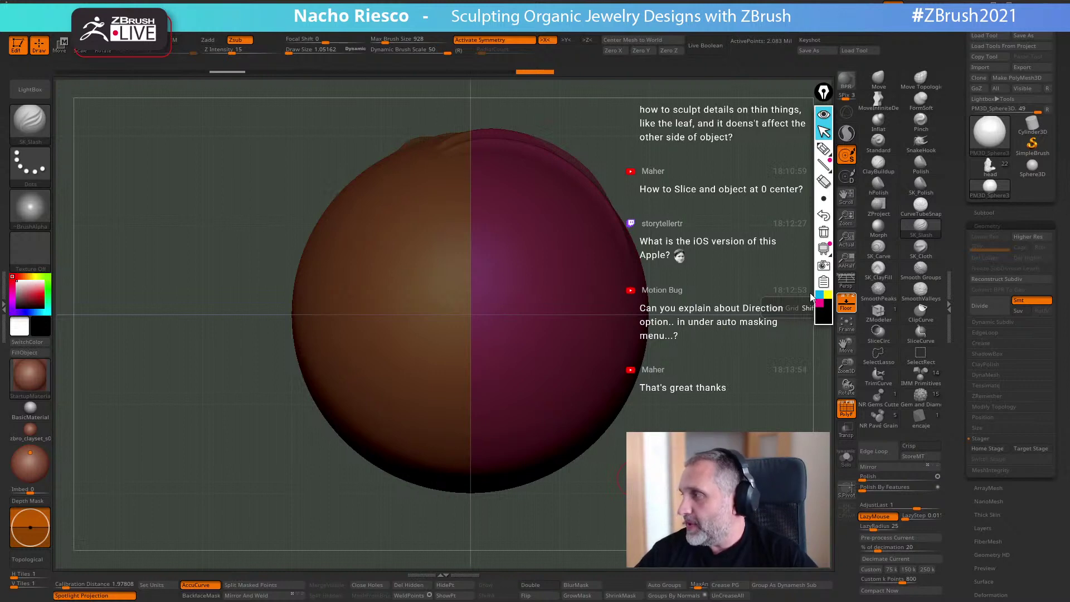
Switch back to the serpent pendant tool and frame the pendant upright from the front.
{"action": "left_click", "coordinate": [989, 166]}
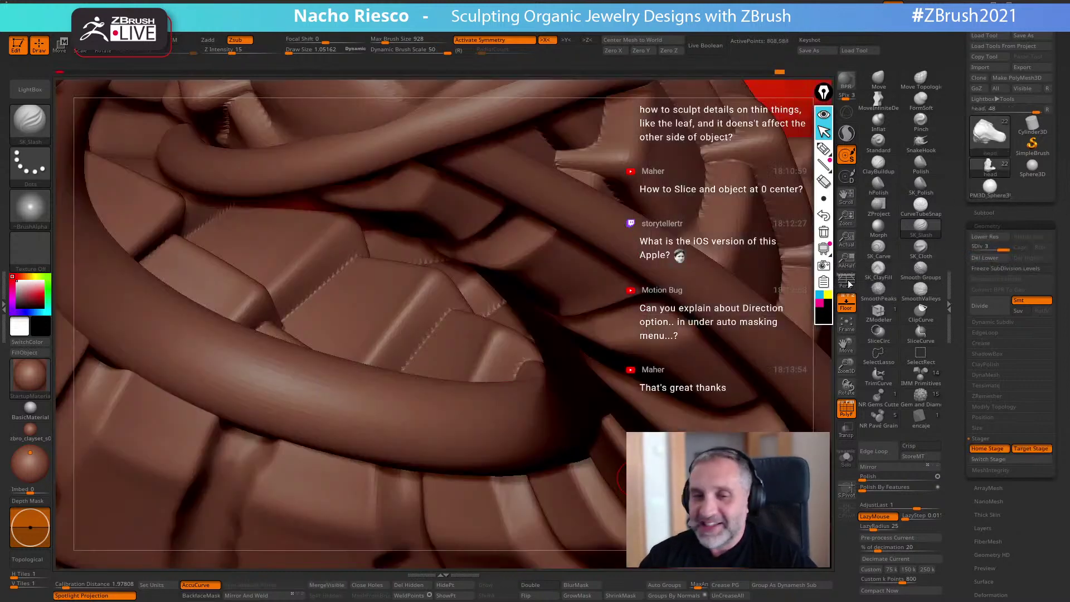
{"action": "left_click", "coordinate": [847, 323]}
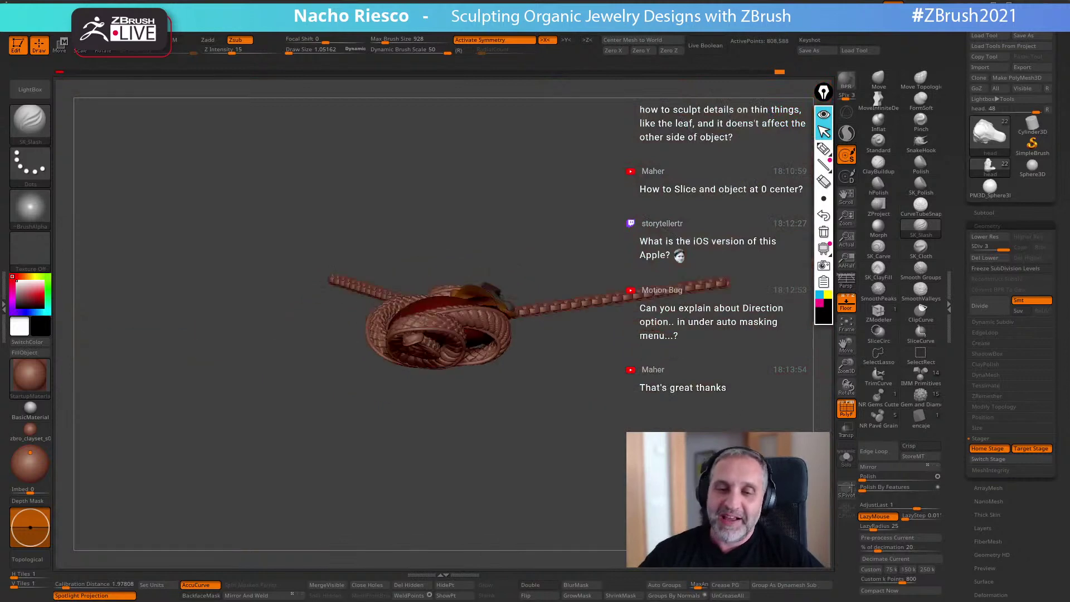
{"action": "mouse_move", "coordinate": [707, 476]}
{"action": "left_mouse_down", "text": "alt"}
{"action": "mouse_move", "coordinate": [724, 399]}
{"action": "mouse_move", "coordinate": [725, 468]}
{"action": "left_mouse_up", "text": "alt"}
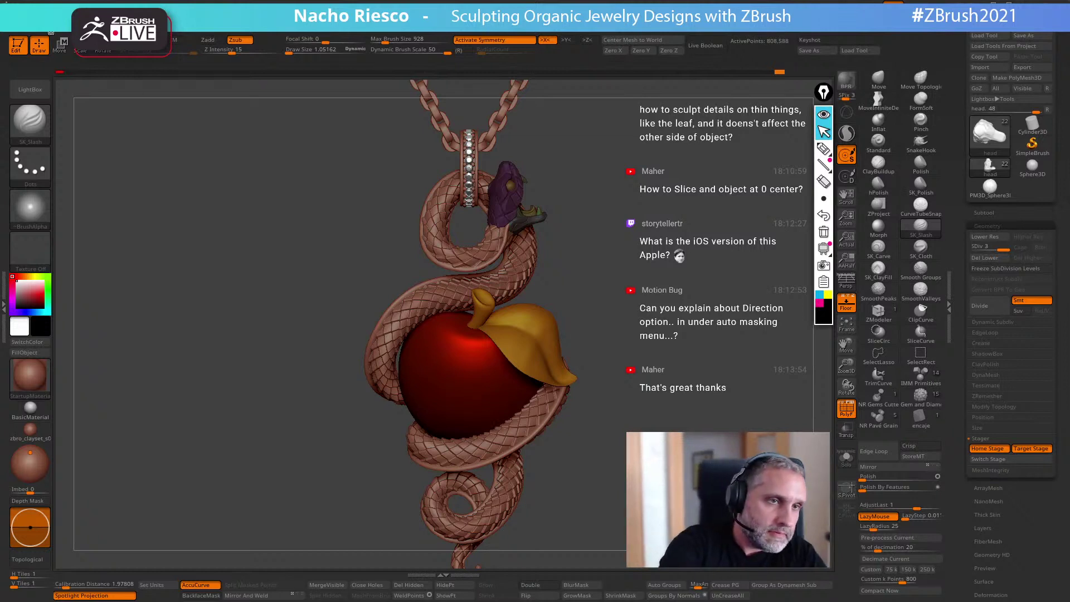
Examine the Directional and CavityMask auto masking options of the SK_Slash brush and their help description.
{"action": "key", "text": "b"}
{"action": "scroll", "coordinate": [146, 518], "scroll_direction": "down", "scroll_amount": 5}
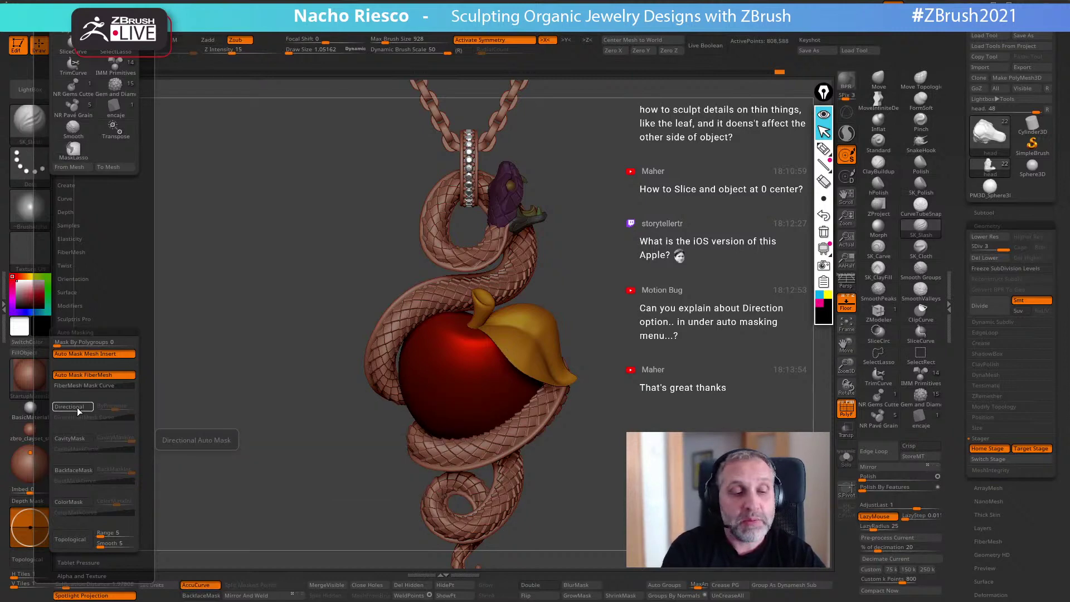
{"action": "key", "text": "ctrl"}
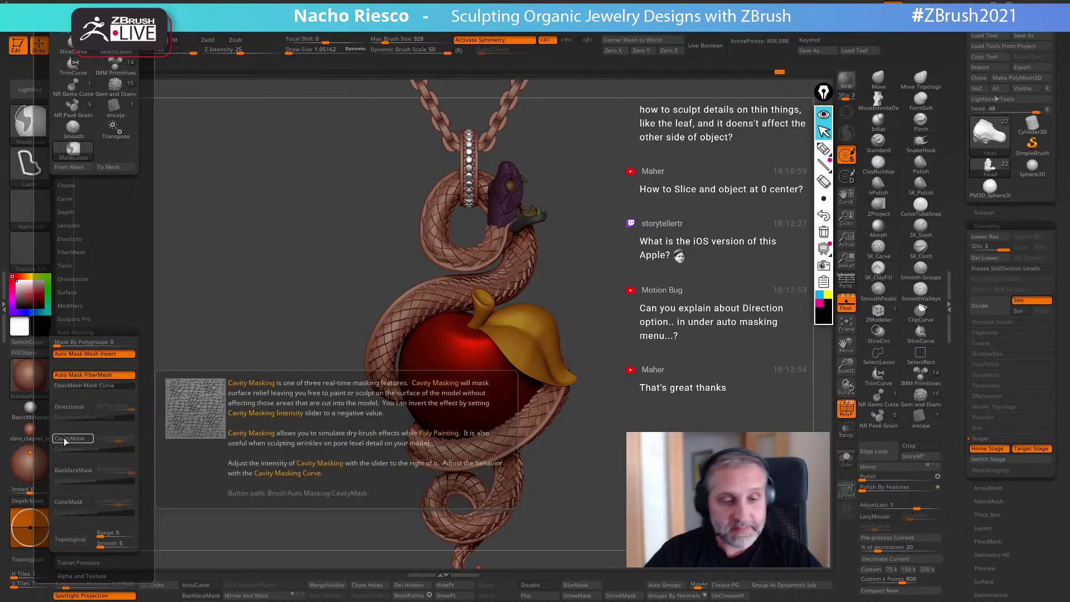
{"action": "key", "text": "b"}
{"action": "key", "text": "s"}
{"action": "key", "text": "l"}
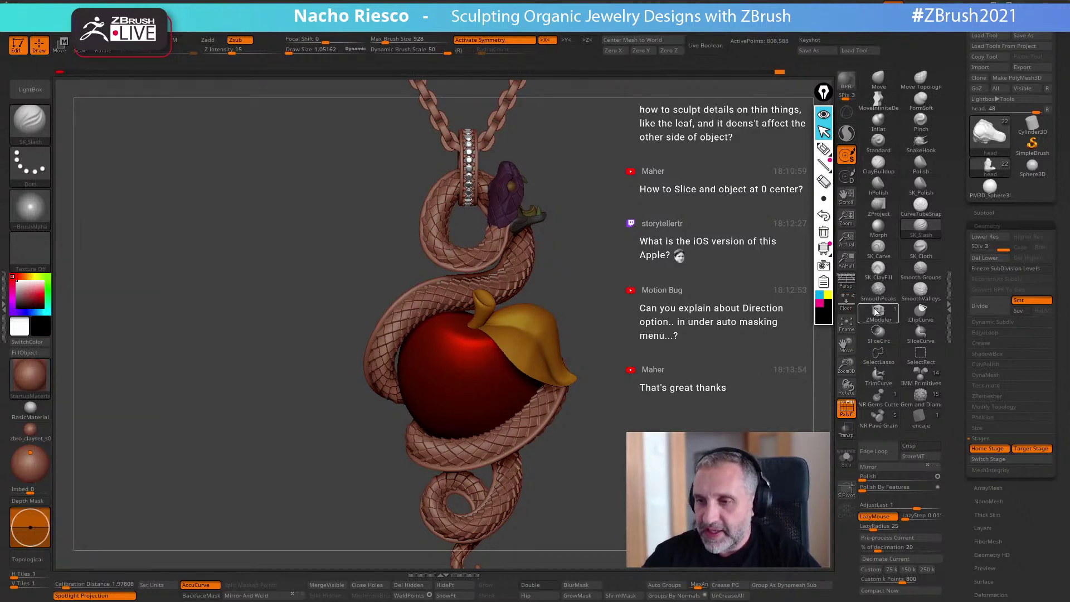
Turn off the polyframe display and isolate the golden leaf in Solo mode, fitted in view.
{"action": "left_click", "coordinate": [836, 403]}
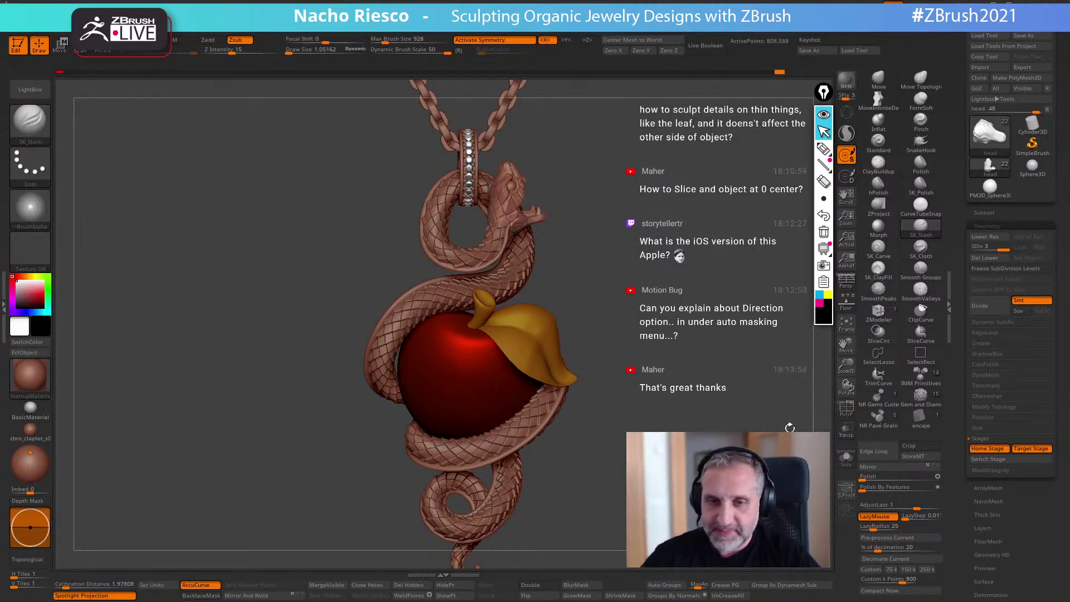
{"action": "left_click", "coordinate": [538, 361], "text": "alt"}
{"action": "left_click_drag", "start_coordinate": [558, 379], "coordinate": [608, 450]}
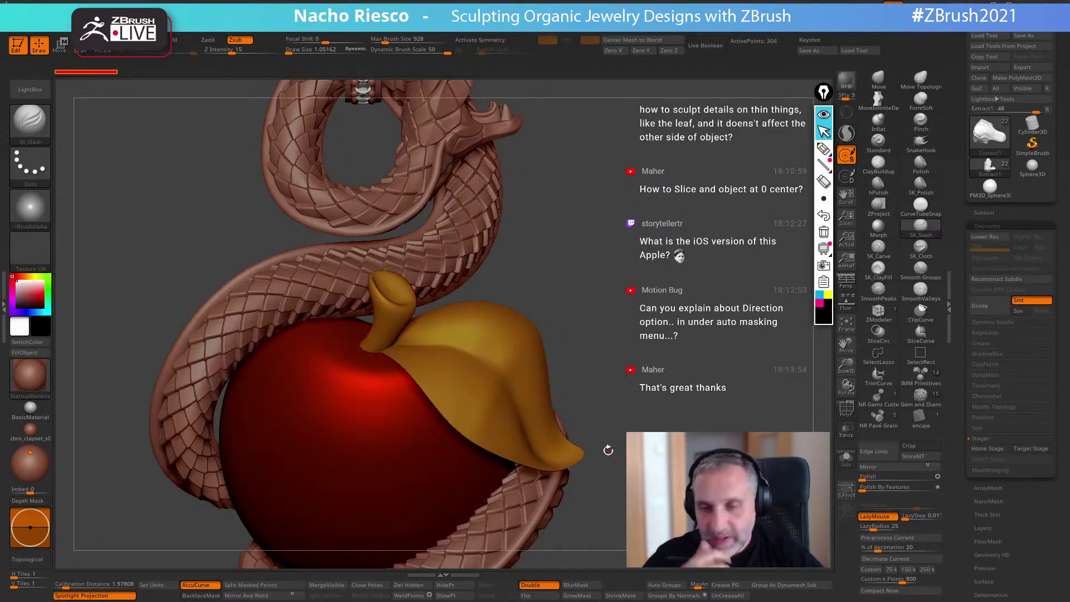
{"action": "left_click", "coordinate": [846, 458]}
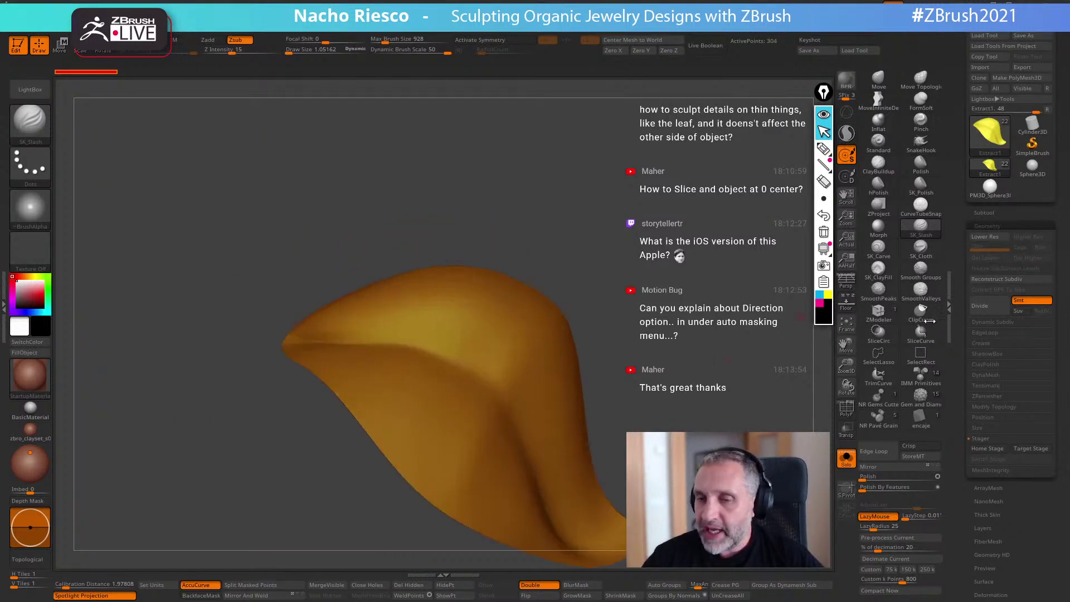
{"action": "key", "text": "f"}
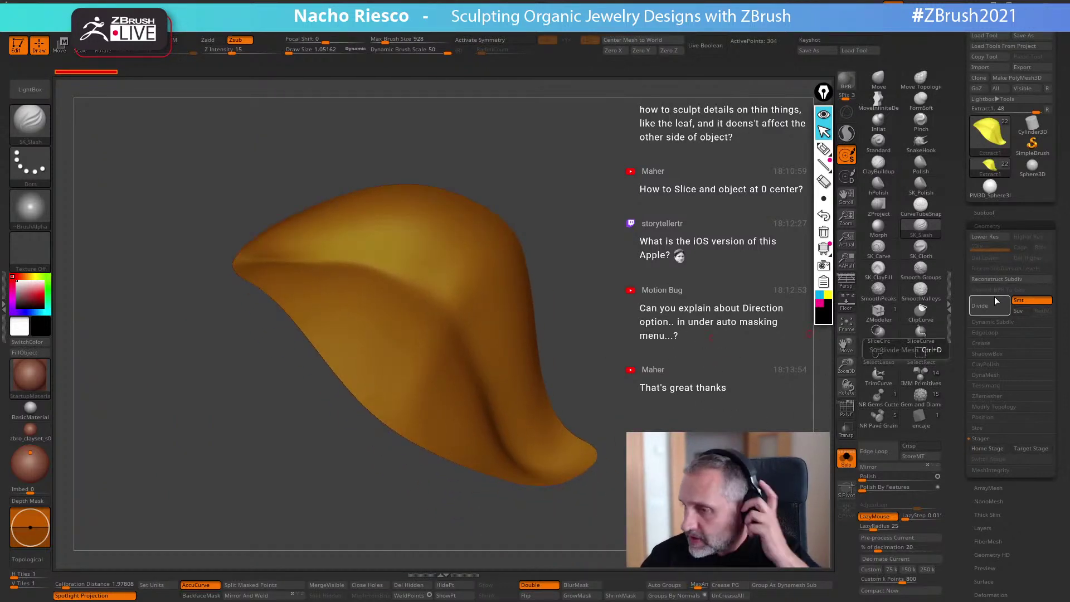
Compare the leaf's low-poly base mesh with its smoothed form by toggling Dynamic Subdiv off and on.
{"action": "left_click", "coordinate": [995, 322]}
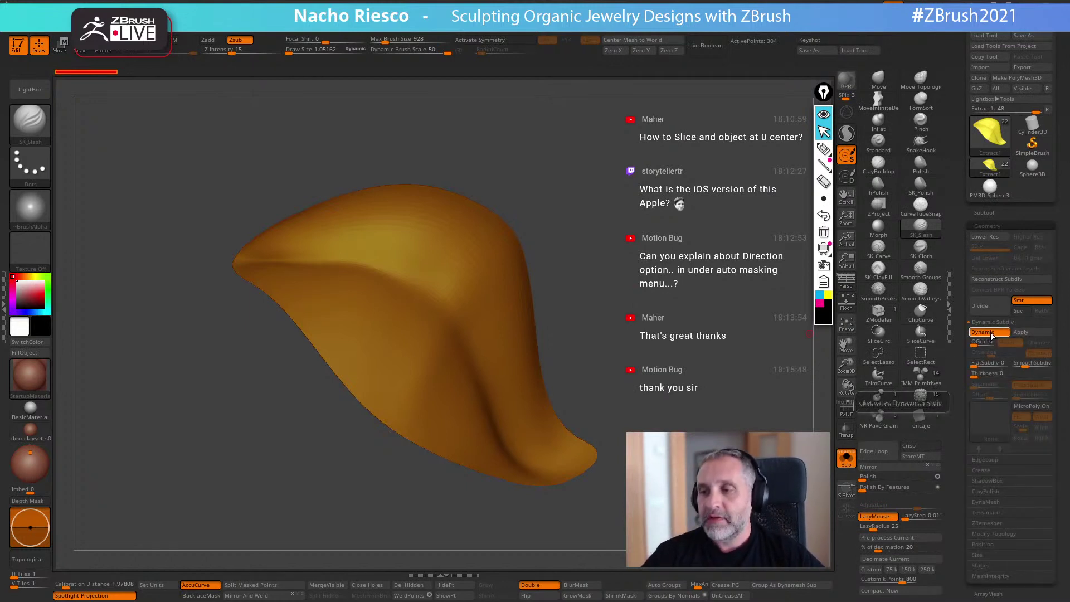
{"action": "left_click", "coordinate": [989, 335]}
{"action": "left_click_drag", "start_coordinate": [620, 536], "coordinate": [614, 548]}
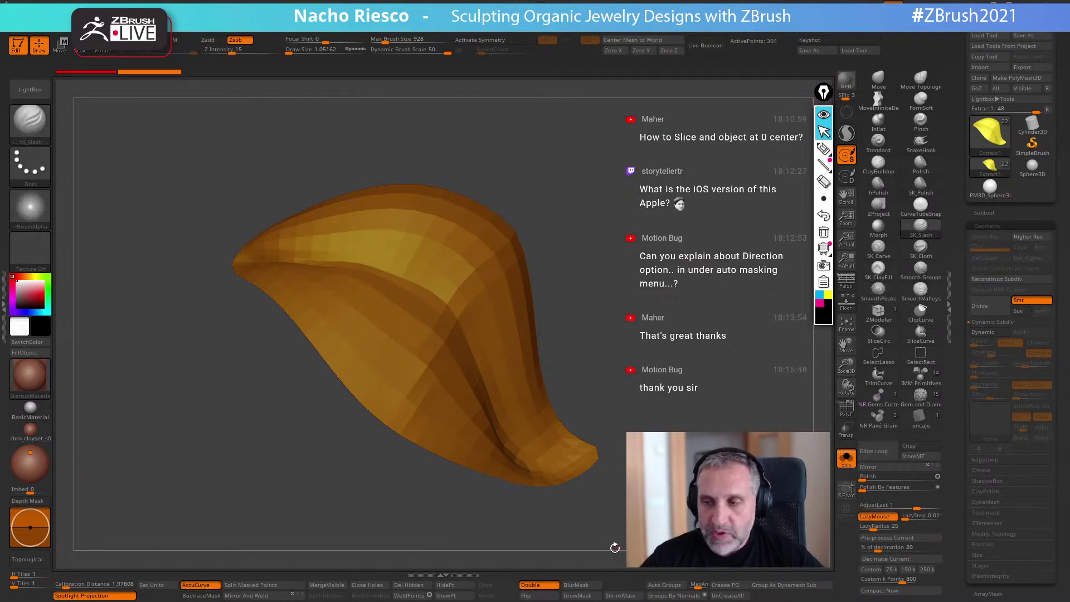
{"action": "left_click", "coordinate": [989, 334]}
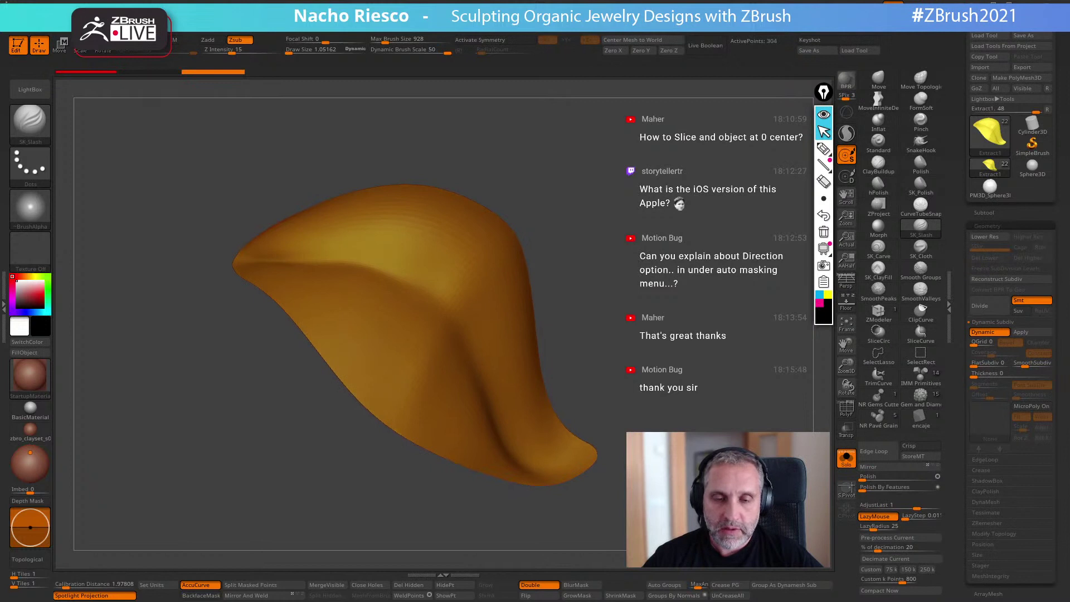
{"action": "left_click_drag", "start_coordinate": [663, 518], "coordinate": [640, 523]}
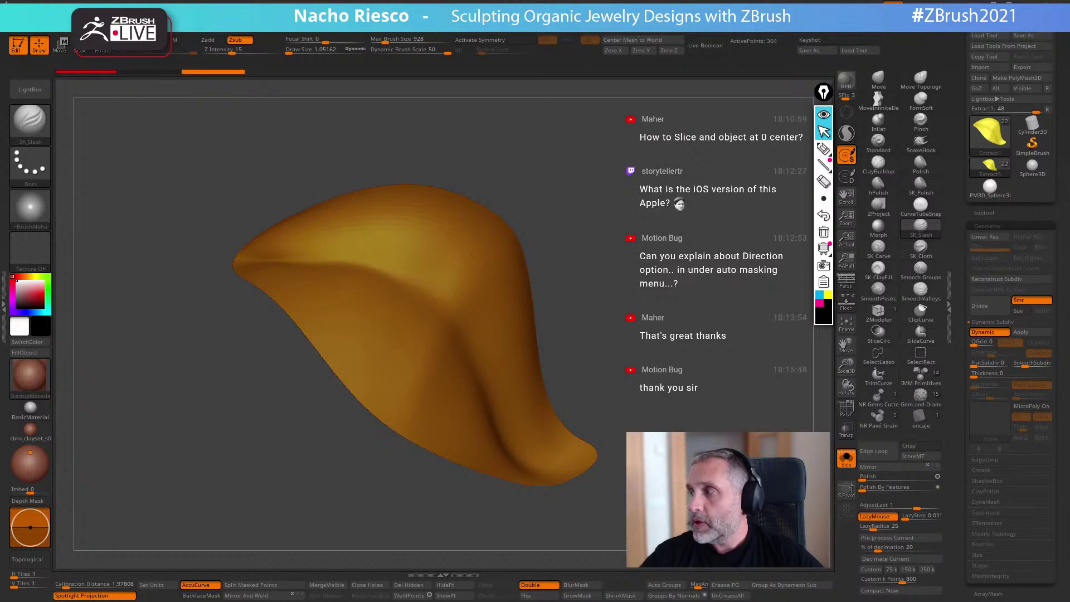
Compare the leaf in place on the full pendant with the isolated leaf by toggling Solo mode and orbiting around it.
{"action": "left_click_drag", "start_coordinate": [709, 425], "coordinate": [662, 431]}
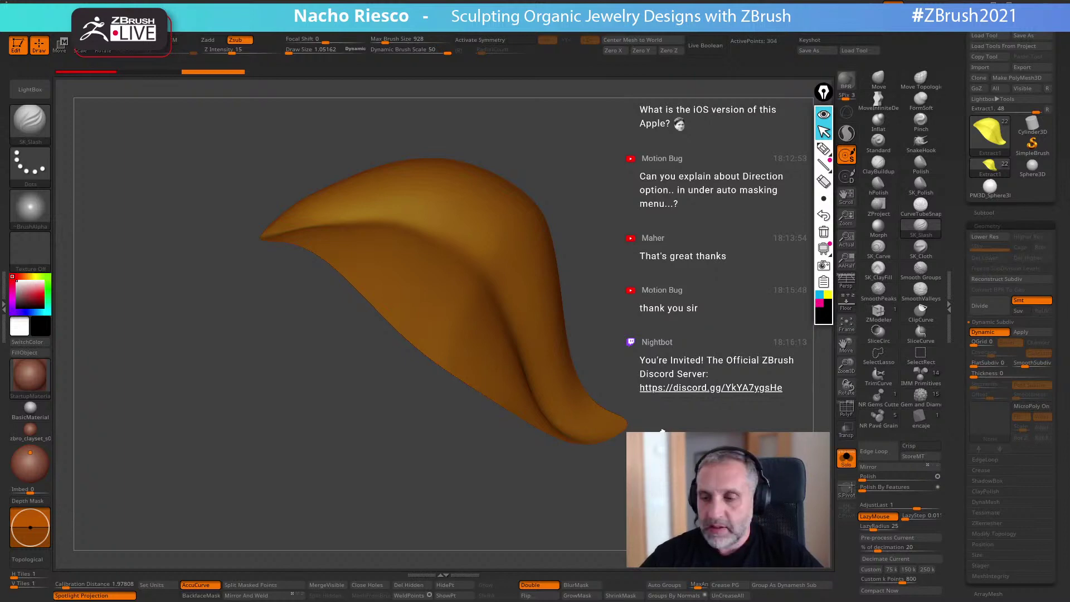
{"action": "left_click", "coordinate": [846, 458]}
{"action": "left_click_drag", "start_coordinate": [640, 402], "coordinate": [619, 334], "text": "alt"}
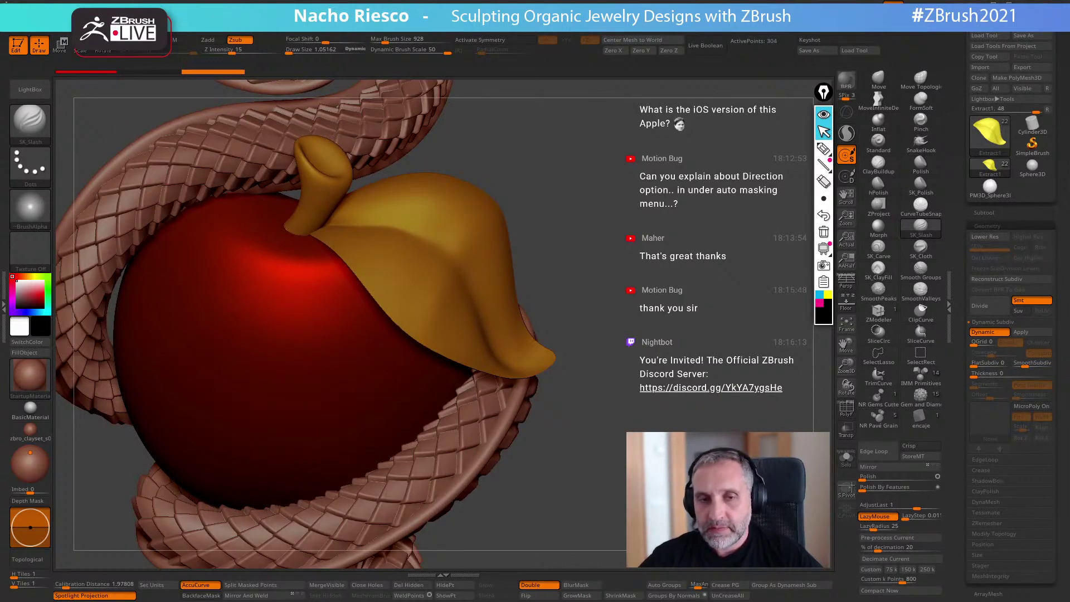
{"action": "left_click", "coordinate": [847, 458]}
{"action": "left_click_drag", "start_coordinate": [750, 383], "coordinate": [716, 424]}
{"action": "key", "text": "f"}
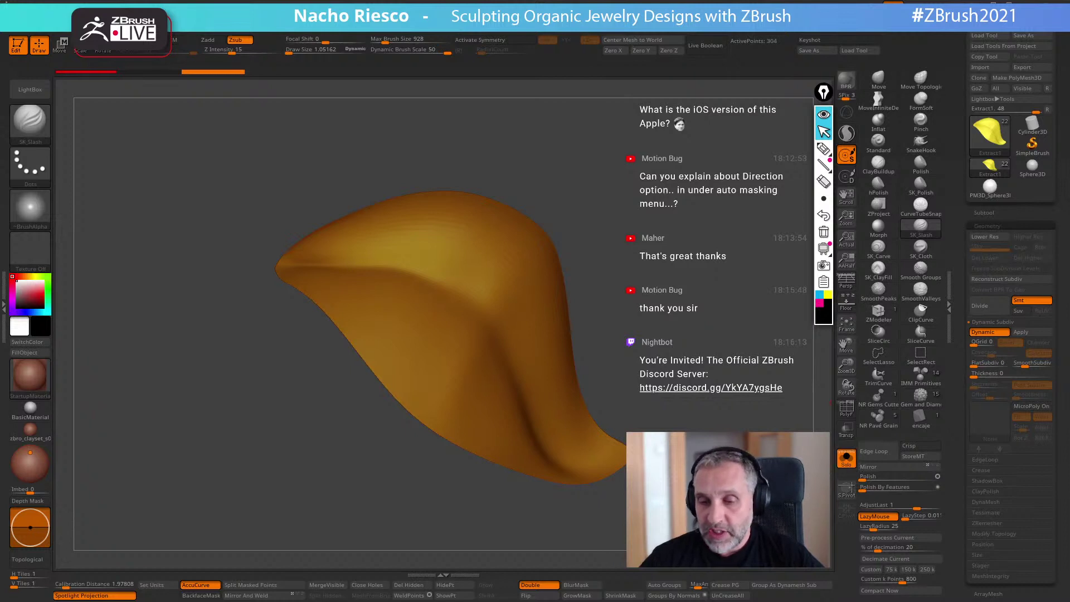
{"action": "left_click", "coordinate": [848, 467]}
{"action": "left_click_drag", "start_coordinate": [290, 423], "coordinate": [315, 393]}
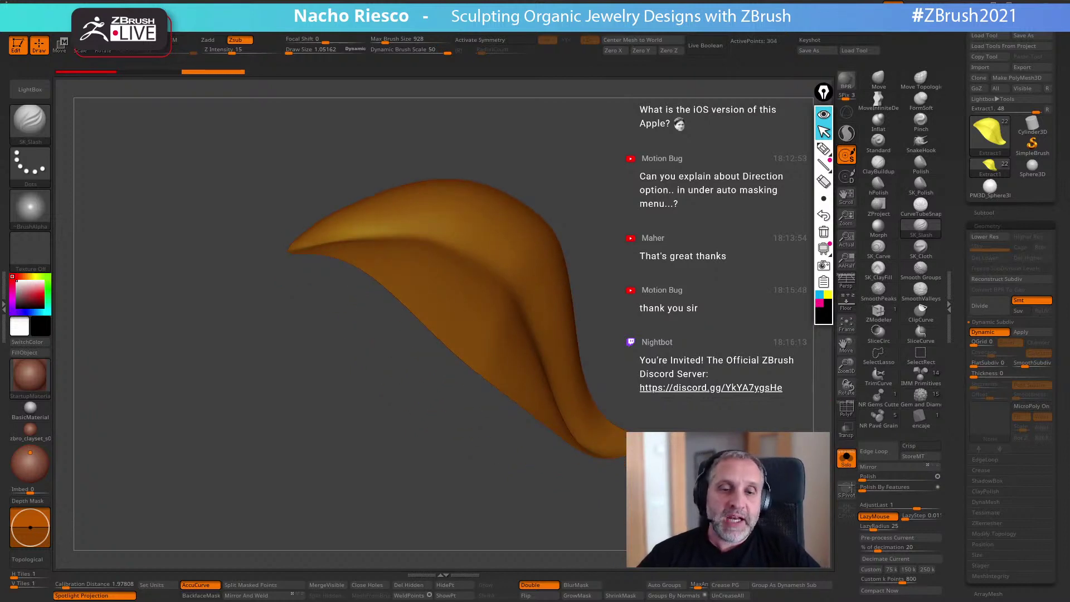
{"action": "left_click_drag", "start_coordinate": [688, 301], "coordinate": [697, 421]}
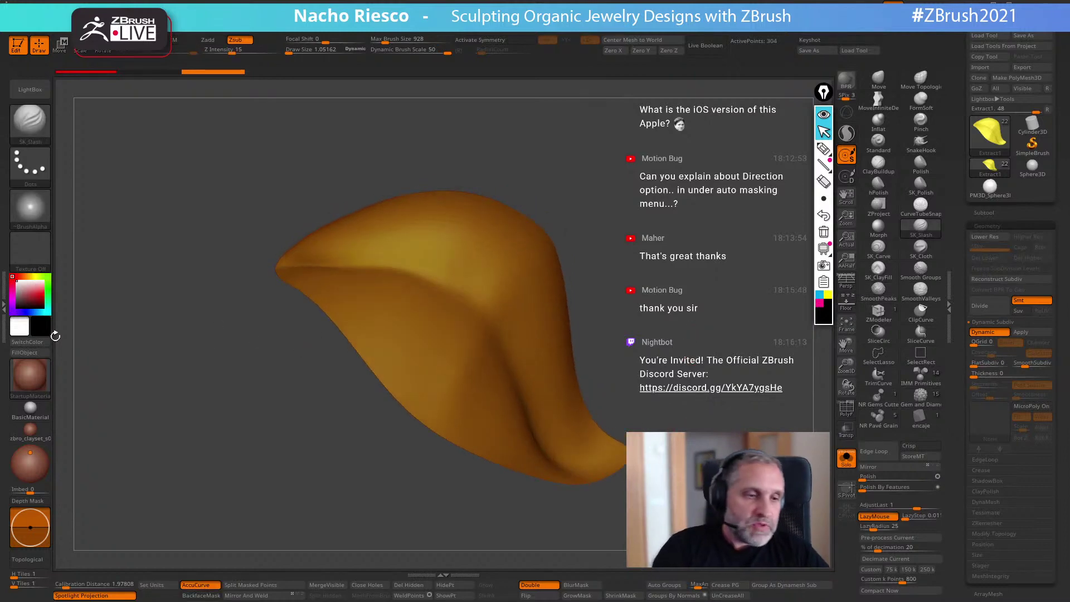
Set the scene scale to the leaf's millimetre dimensions using Set Scene Scale in the Scale Master plugin.
{"action": "left_click", "coordinate": [4, 310]}
{"action": "left_click_drag", "start_coordinate": [88, 524], "coordinate": [81, 116]}
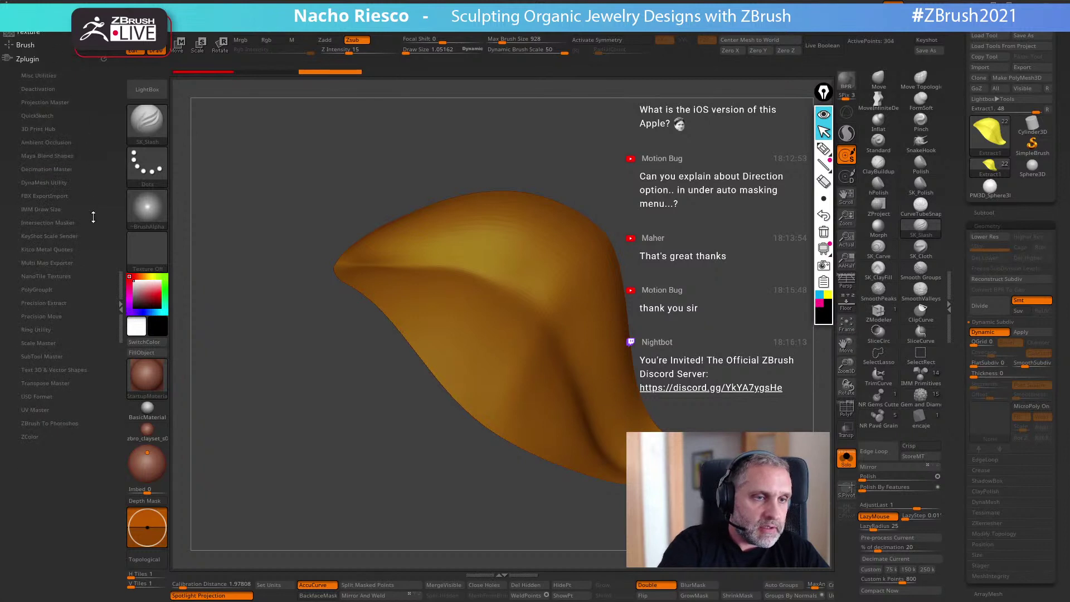
{"action": "left_click", "coordinate": [51, 343]}
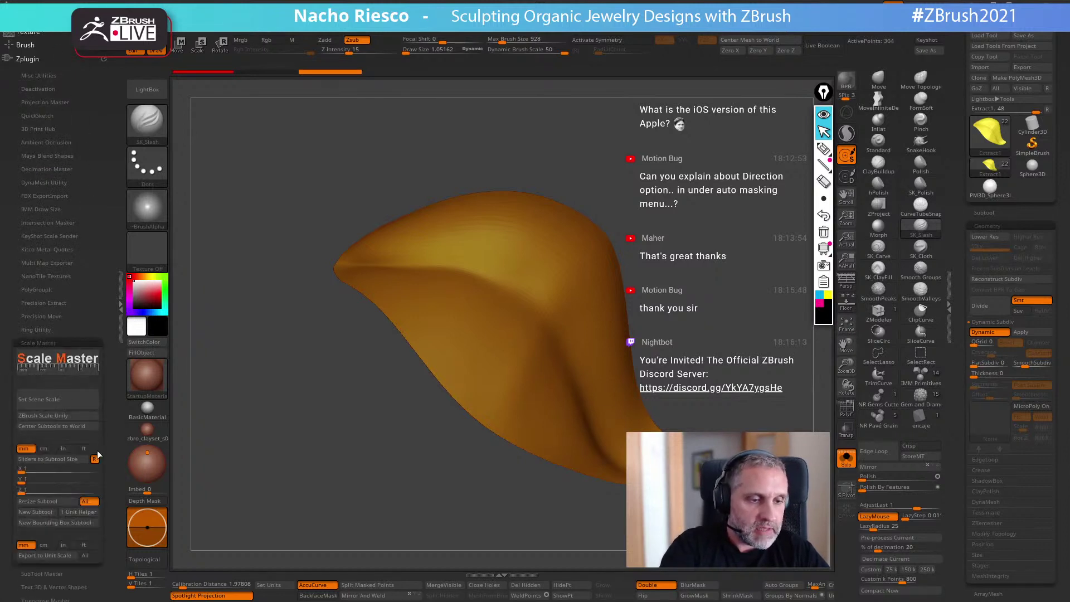
{"action": "left_click", "coordinate": [67, 400]}
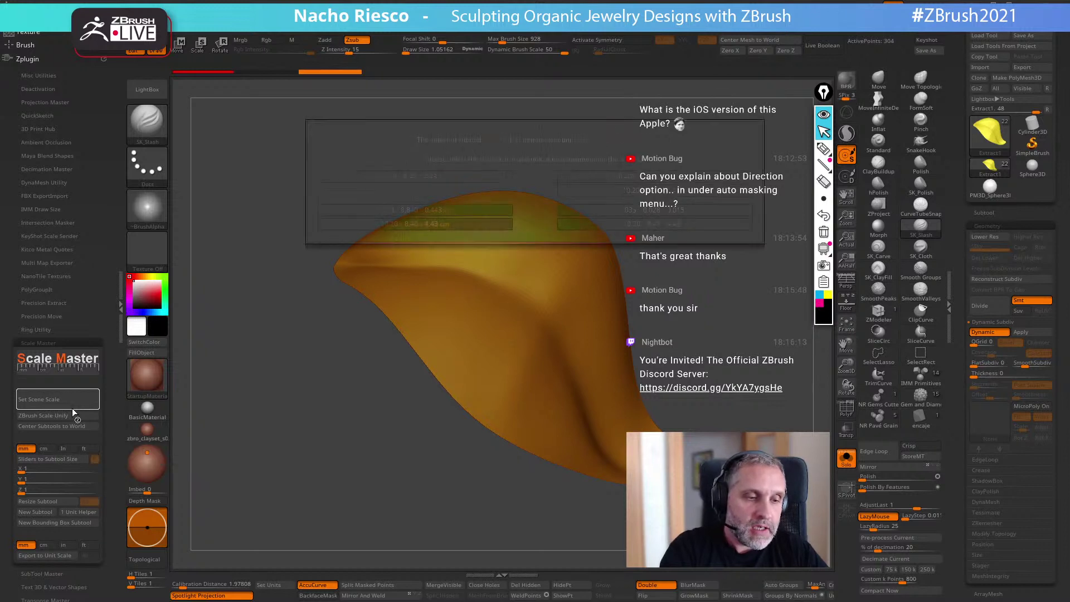
{"action": "left_click", "coordinate": [455, 177]}
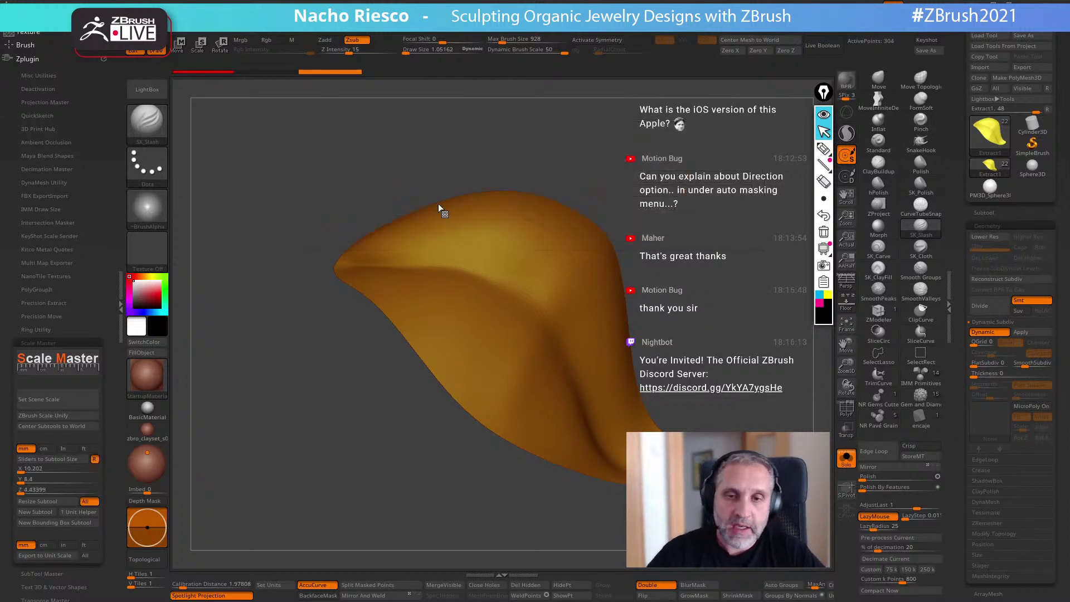
Toggle Sculptris Pro mode on and off and collapse the screen annotation toolbar covering the canvas.
{"action": "left_click", "coordinate": [846, 133]}
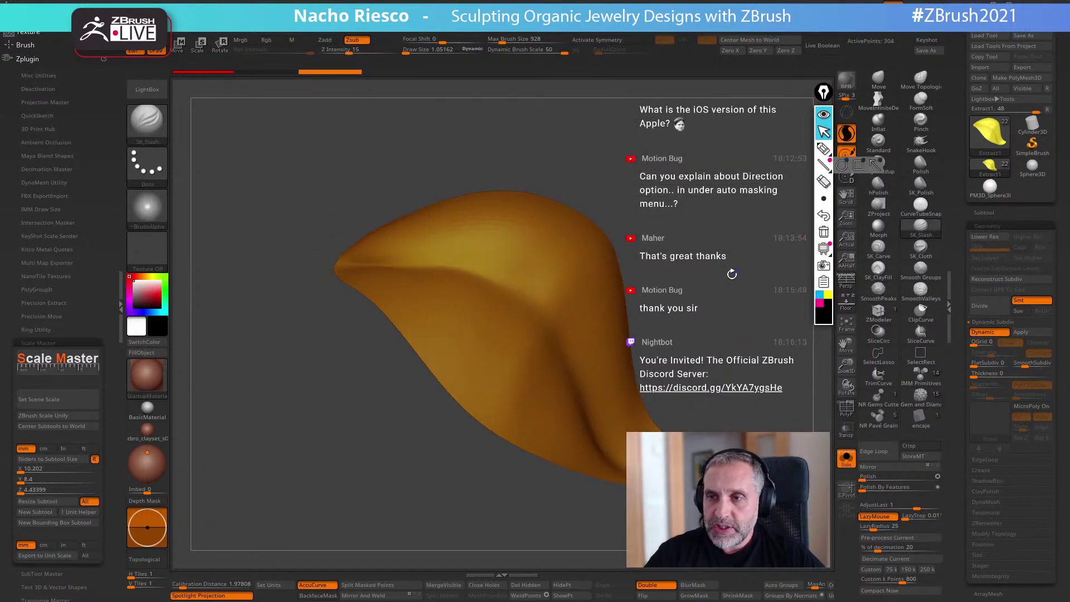
{"action": "left_click_drag", "start_coordinate": [737, 272], "coordinate": [702, 308], "text": "alt"}
{"action": "left_click", "coordinate": [846, 133]}
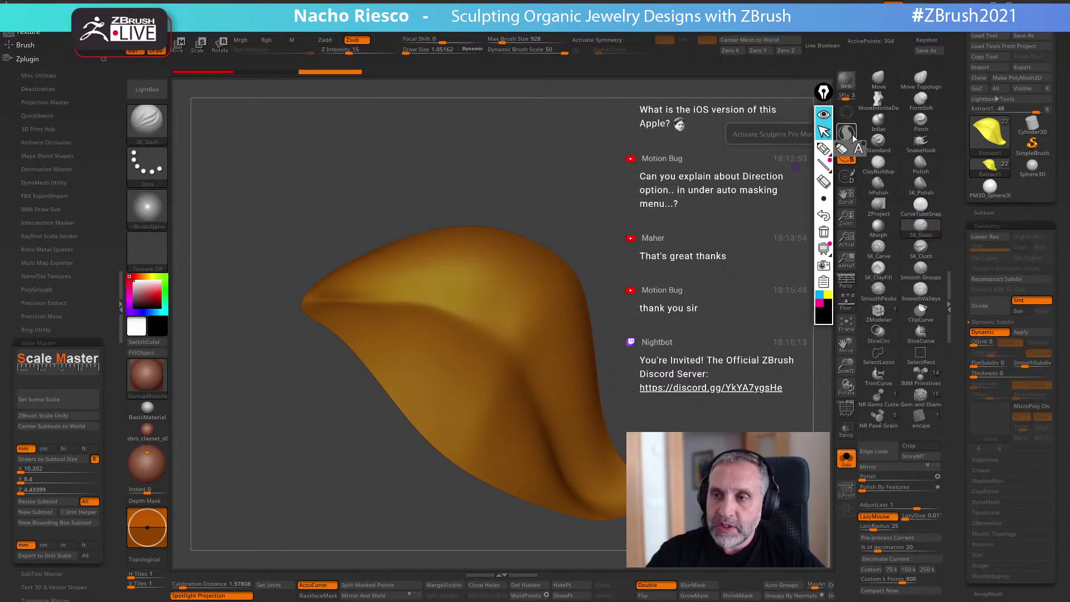
{"action": "left_click", "coordinate": [824, 115]}
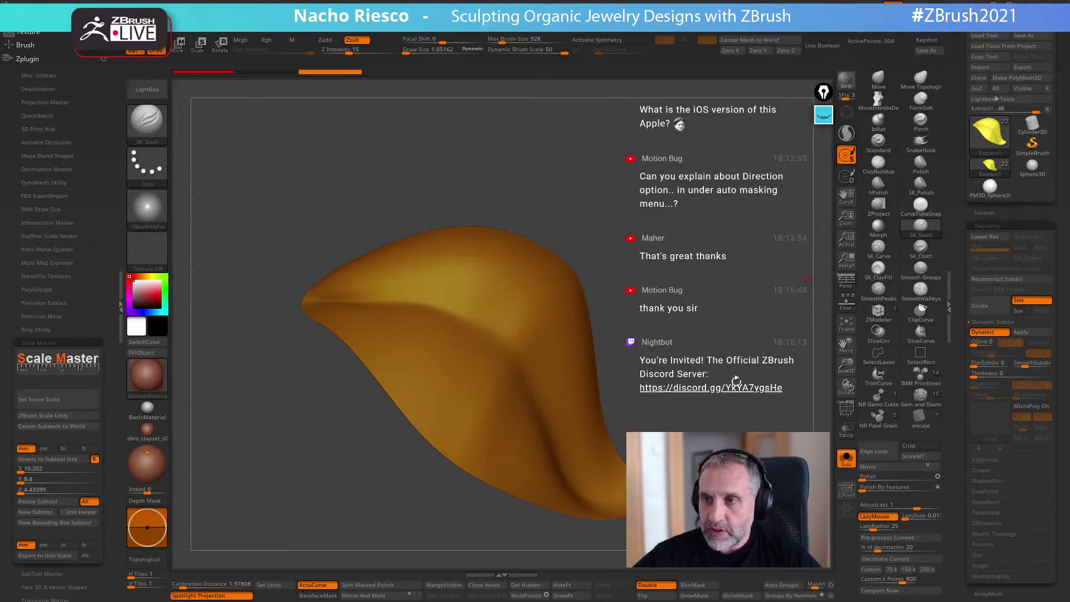
{"action": "left_click", "coordinate": [846, 134]}
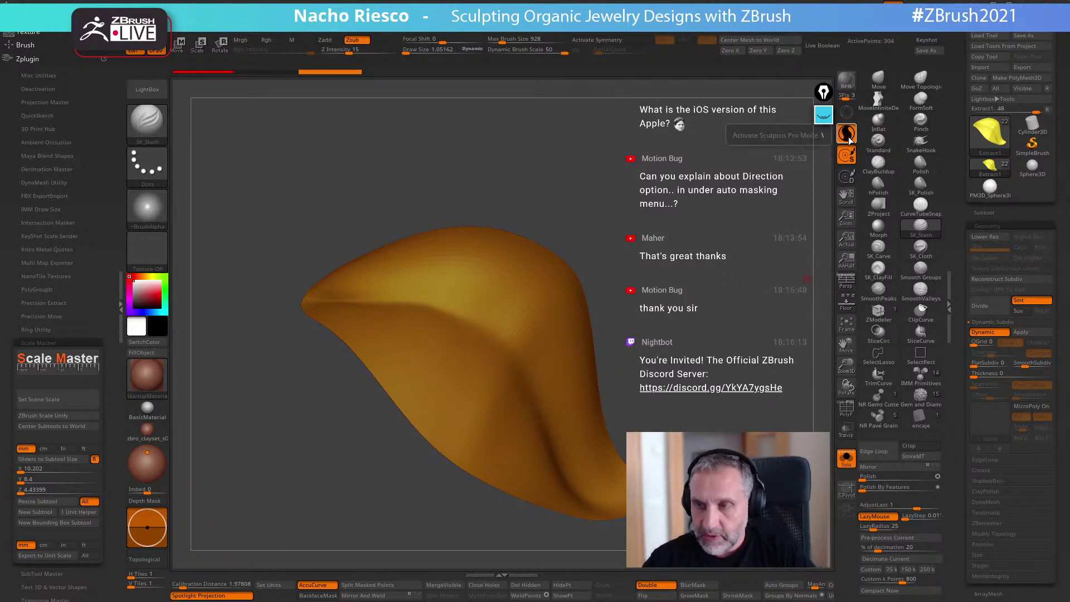
{"action": "mouse_move", "coordinate": [695, 306]}
{"action": "left_mouse_down"}
{"action": "mouse_move", "coordinate": [689, 341]}
{"action": "mouse_move", "coordinate": [707, 340]}
{"action": "left_mouse_up"}
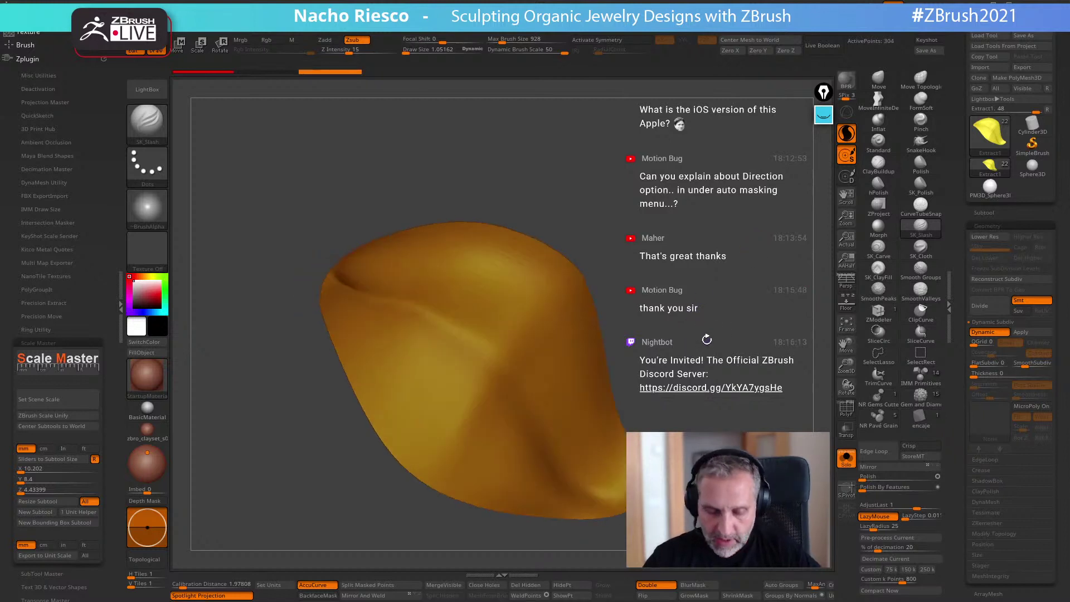
{"action": "left_click", "coordinate": [846, 137]}
{"action": "mouse_move", "coordinate": [724, 278]}
{"action": "left_mouse_down"}
{"action": "mouse_move", "coordinate": [635, 368]}
{"action": "mouse_move", "coordinate": [694, 325]}
{"action": "mouse_move", "coordinate": [715, 331]}
{"action": "left_mouse_up"}
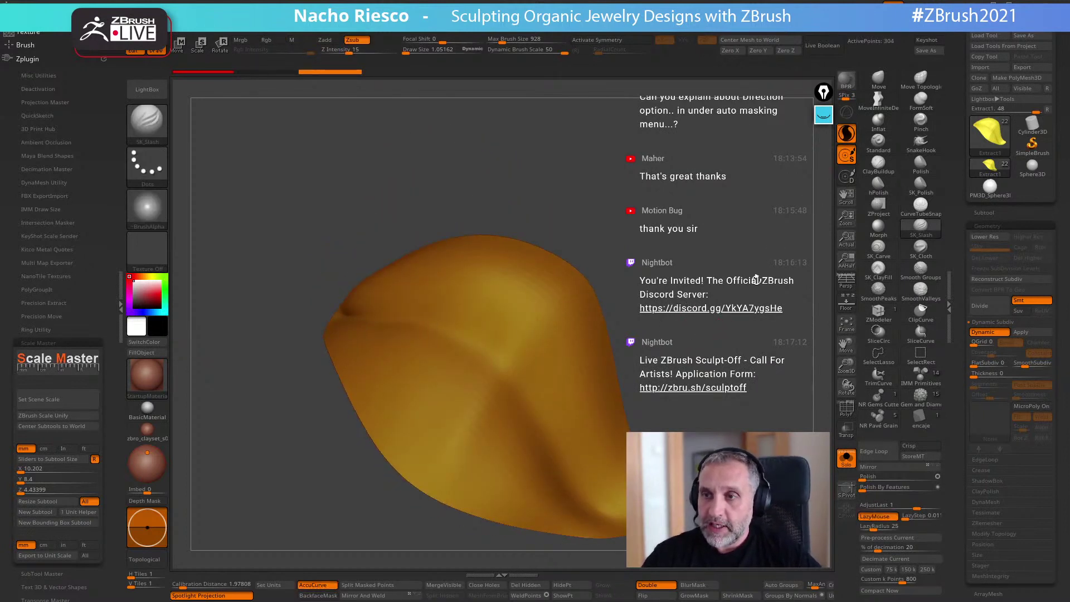
{"action": "left_click_drag", "start_coordinate": [772, 255], "coordinate": [724, 356]}
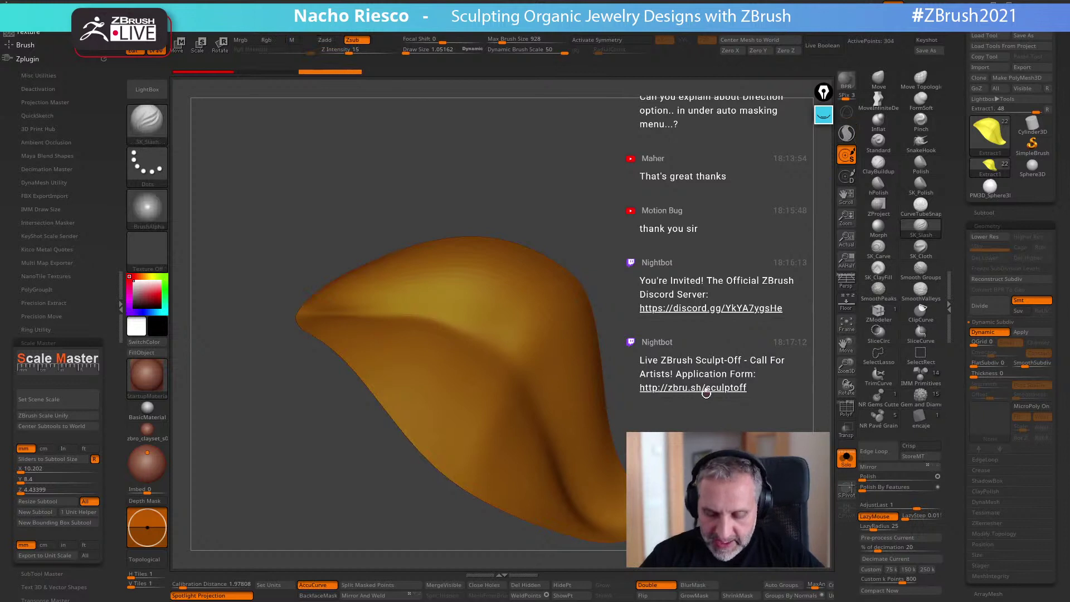
{"action": "left_click_drag", "start_coordinate": [732, 261], "coordinate": [694, 338]}
Switch to Move mode and turn off the Gizmo 3D so the Transpose line can be drawn on the leaf.
{"action": "key", "text": "w"}
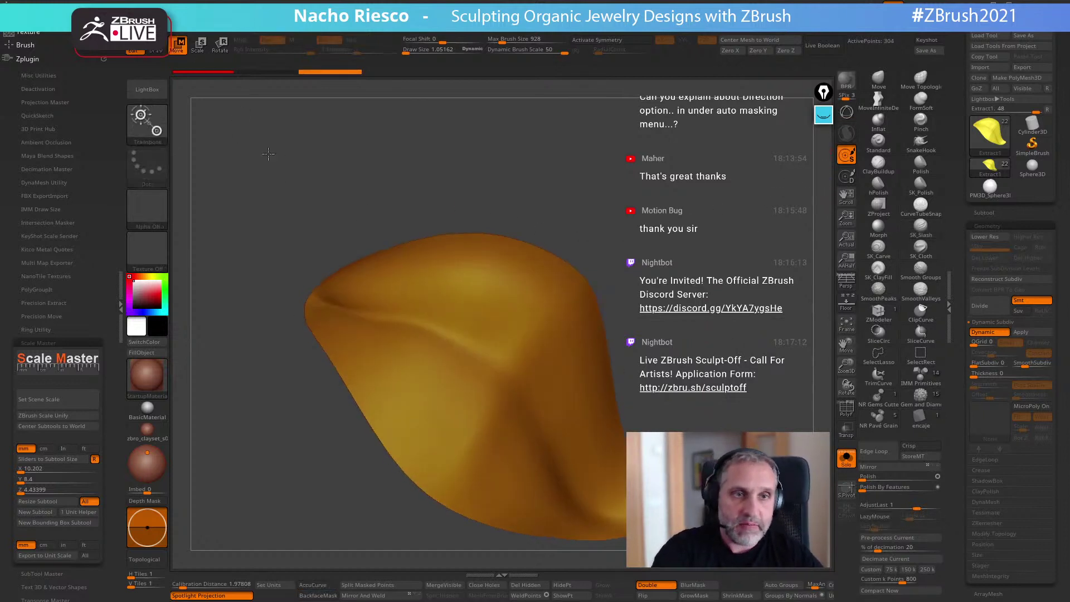
{"action": "left_click", "coordinate": [846, 114]}
{"action": "left_click", "coordinate": [847, 114]}
{"action": "left_click", "coordinate": [846, 116]}
{"action": "left_click", "coordinate": [847, 117]}
{"action": "left_click", "coordinate": [848, 117]}
{"action": "left_click", "coordinate": [848, 119]}
{"action": "left_click", "coordinate": [848, 119]}
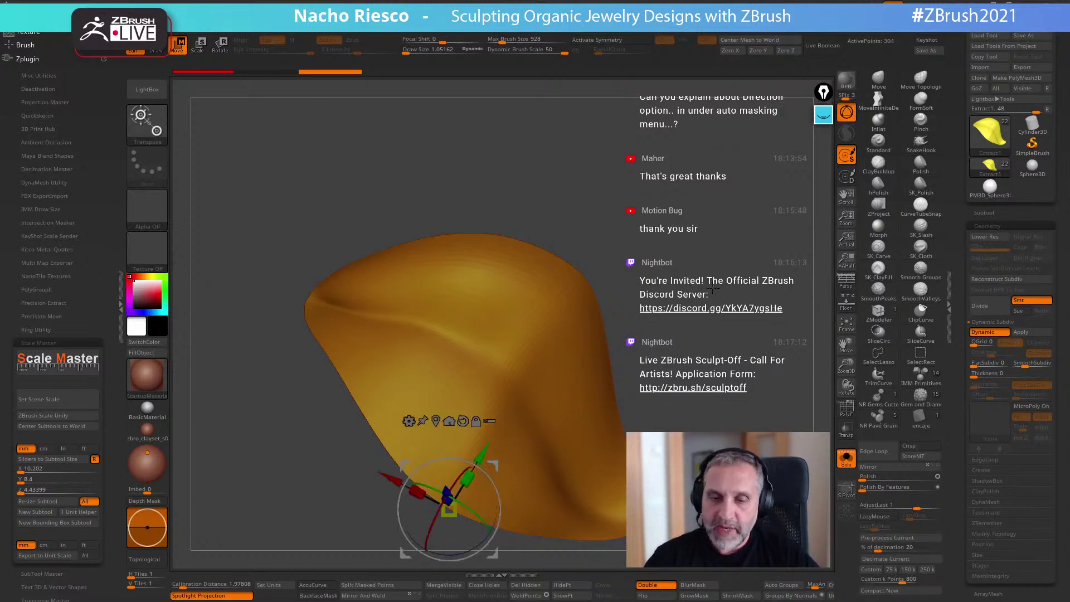
{"action": "left_click_drag", "start_coordinate": [509, 394], "coordinate": [482, 413]}
{"action": "left_click_drag", "start_coordinate": [652, 306], "coordinate": [657, 331]}
{"action": "left_click_drag", "start_coordinate": [720, 303], "coordinate": [687, 316]}
{"action": "left_click", "coordinate": [847, 113]}
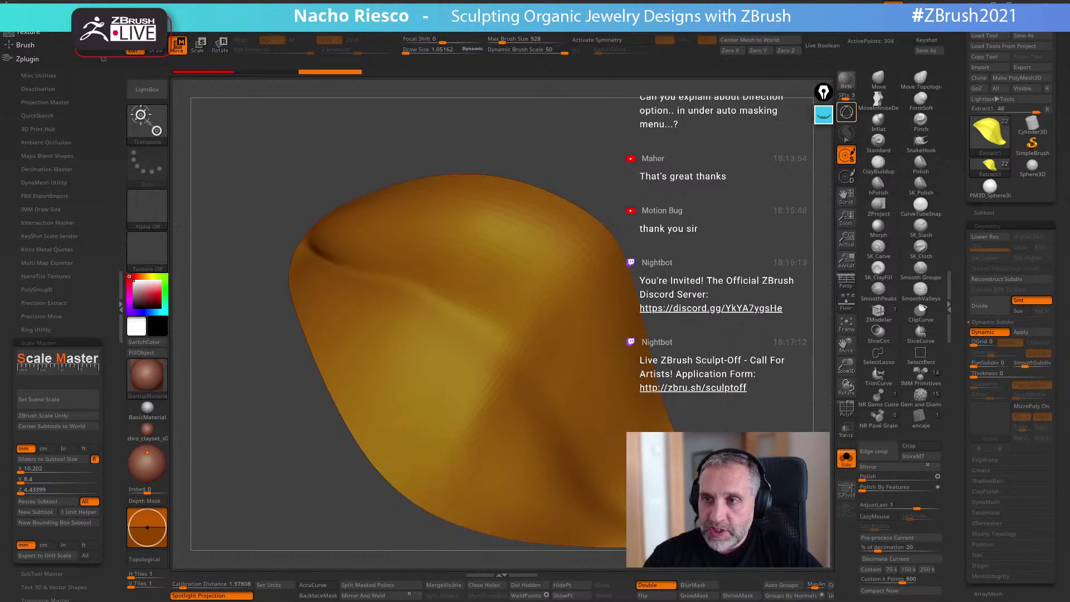
Measure the leaf across its width and along its length with the Transpose line.
{"action": "left_click_drag", "start_coordinate": [413, 498], "coordinate": [609, 230]}
{"action": "left_click_drag", "start_coordinate": [679, 244], "coordinate": [716, 266]}
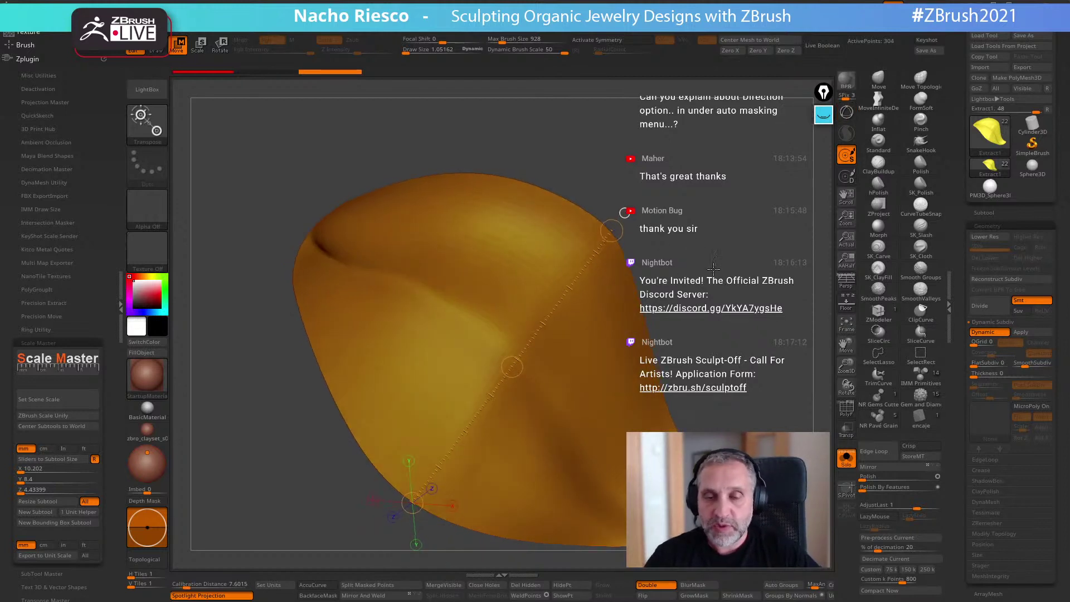
{"action": "left_click_drag", "start_coordinate": [705, 327], "coordinate": [709, 306]}
{"action": "left_click_drag", "start_coordinate": [318, 268], "coordinate": [718, 429]}
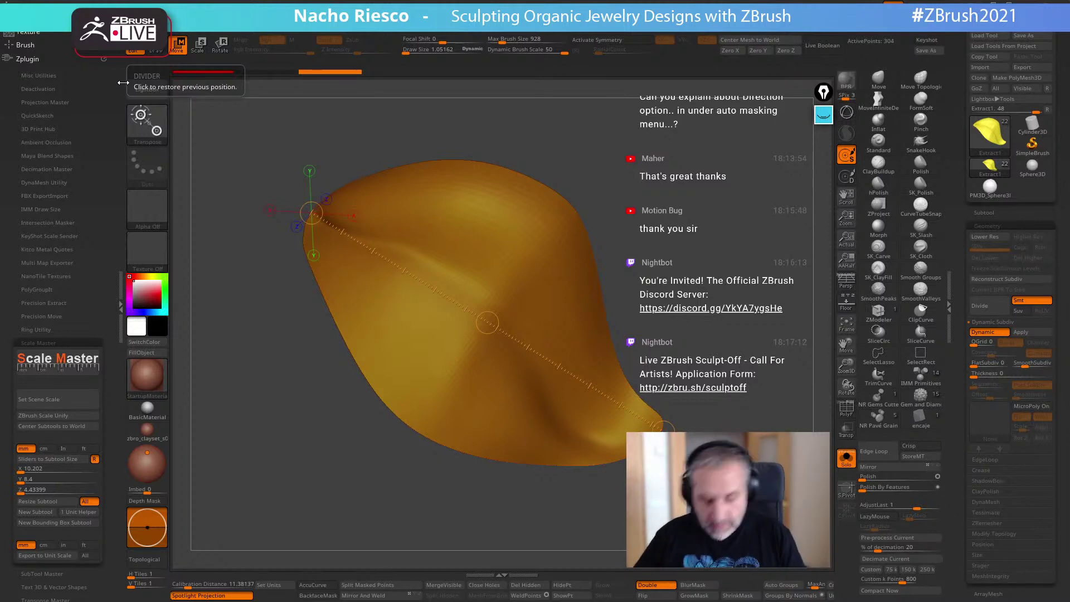
Undo the recent actions and measure across the leaf's width again with the Transpose line.
{"action": "key", "text": "ctrl+z"}
{"action": "key", "text": "ctrl+z"}
{"action": "key", "text": "ctrl+z"}
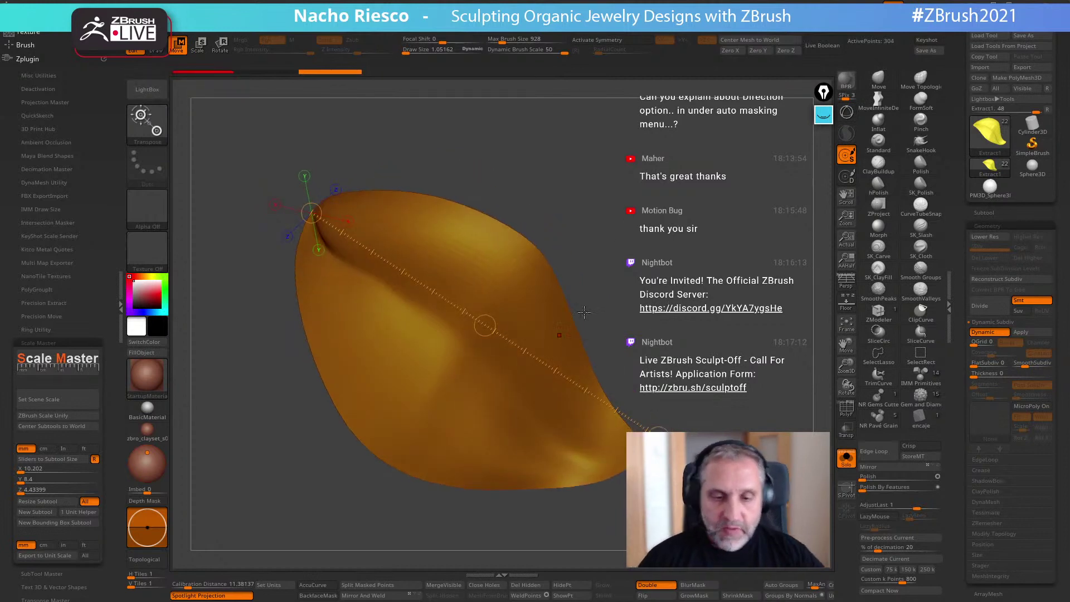
{"action": "key", "text": "ctrl+z"}
{"action": "mouse_move", "coordinate": [419, 428]}
{"action": "left_mouse_down"}
{"action": "mouse_move", "coordinate": [449, 351]}
{"action": "mouse_move", "coordinate": [577, 199]}
{"action": "left_mouse_up"}
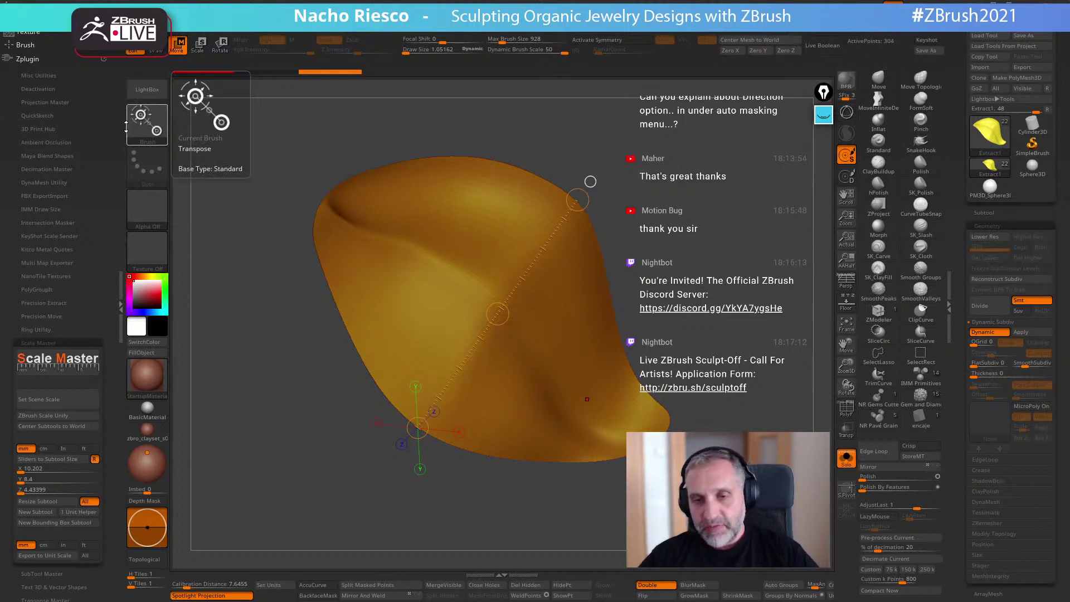
{"action": "left_click_drag", "start_coordinate": [743, 330], "coordinate": [734, 342]}
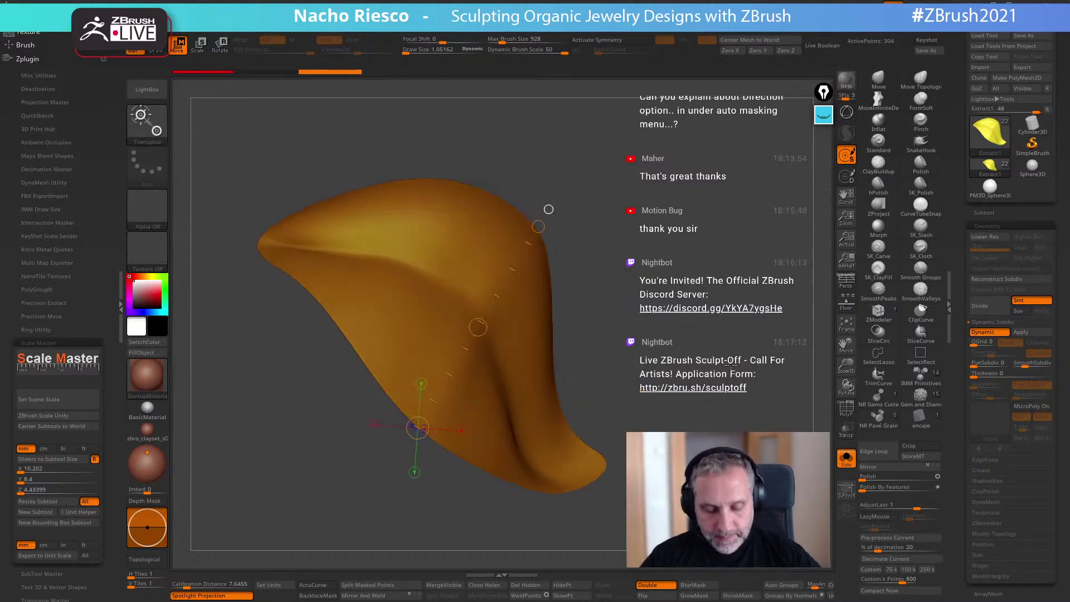
Return to Draw mode with the SK_Slash brush and hide the tray holding the Scale Master plugin.
{"action": "key", "text": "q"}
{"action": "mouse_move", "coordinate": [723, 389]}
{"action": "left_mouse_down"}
{"action": "mouse_move", "coordinate": [723, 380]}
{"action": "mouse_move", "coordinate": [719, 404]}
{"action": "left_mouse_up"}
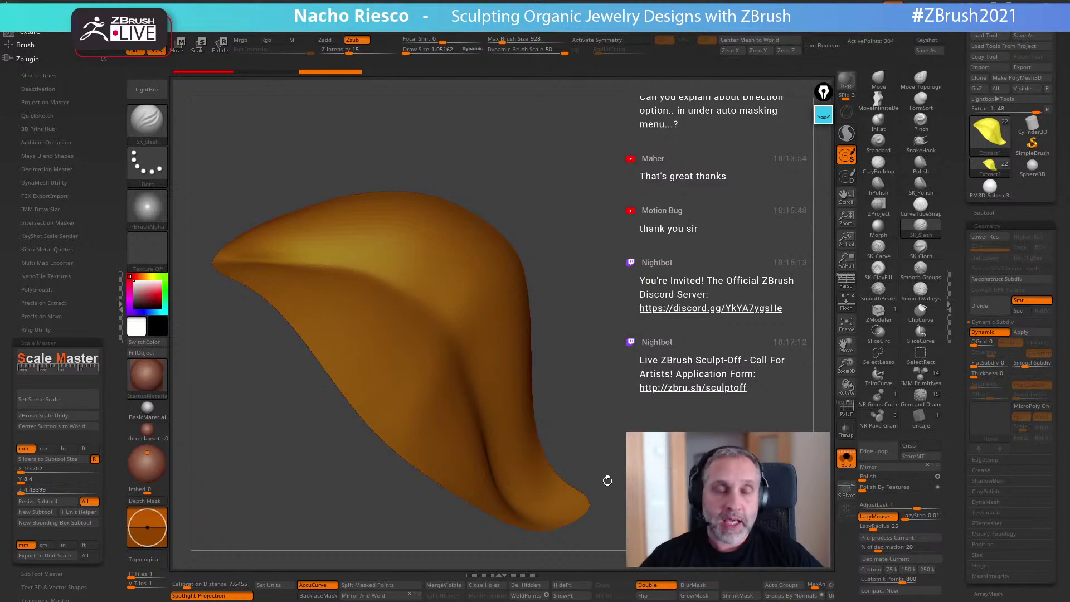
{"action": "left_click", "coordinate": [119, 305]}
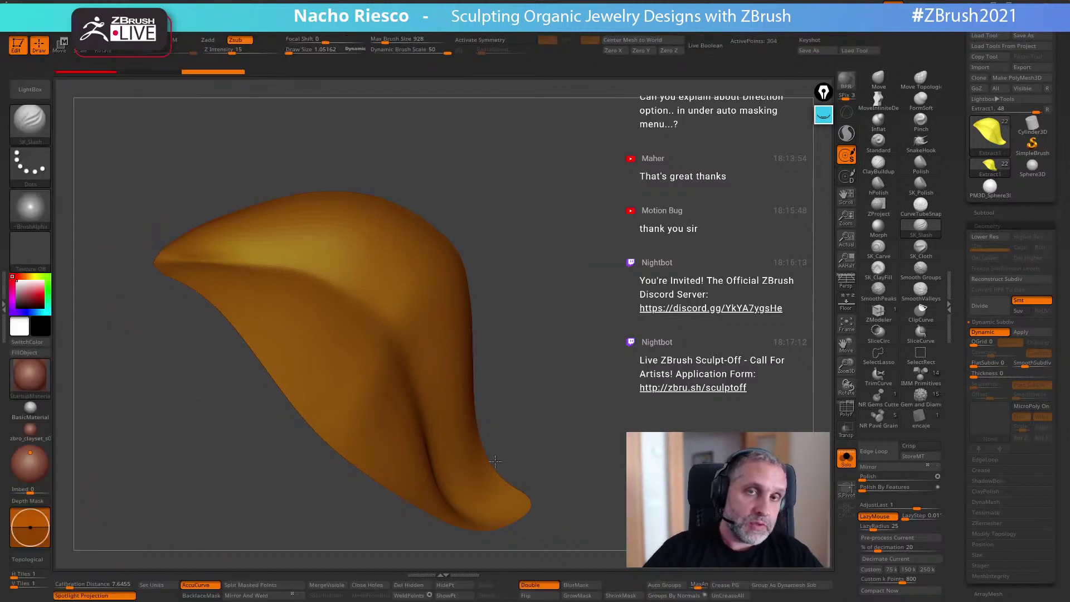
{"action": "mouse_move", "coordinate": [602, 487]}
{"action": "left_mouse_down"}
{"action": "mouse_move", "coordinate": [612, 468]}
{"action": "mouse_move", "coordinate": [609, 480]}
{"action": "left_mouse_up"}
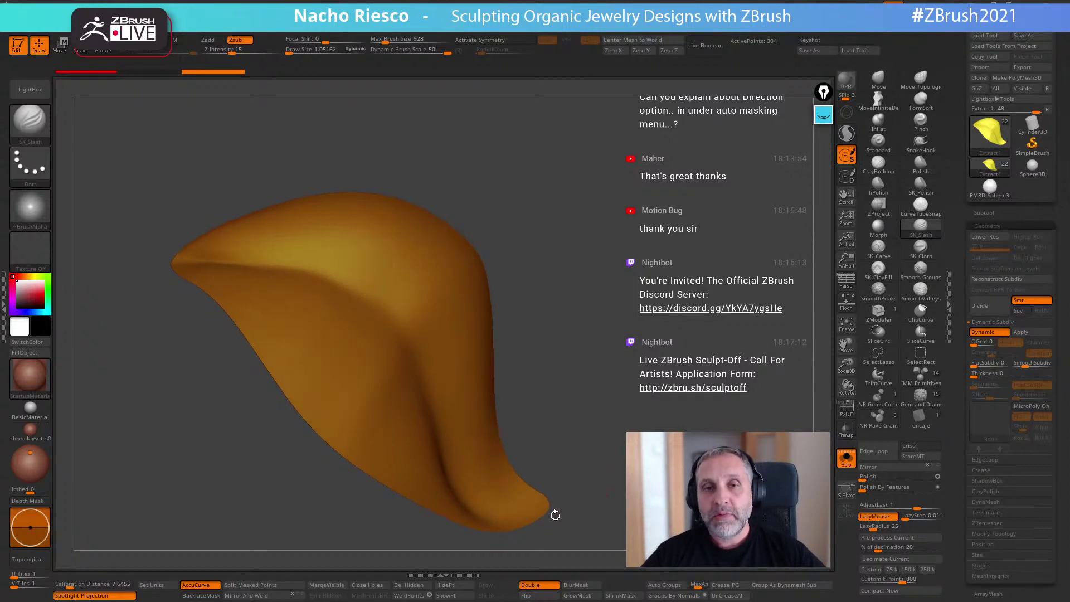
Lower the system volume to 34.
{"action": "key", "text": "XF86AudioLowerVolume"}
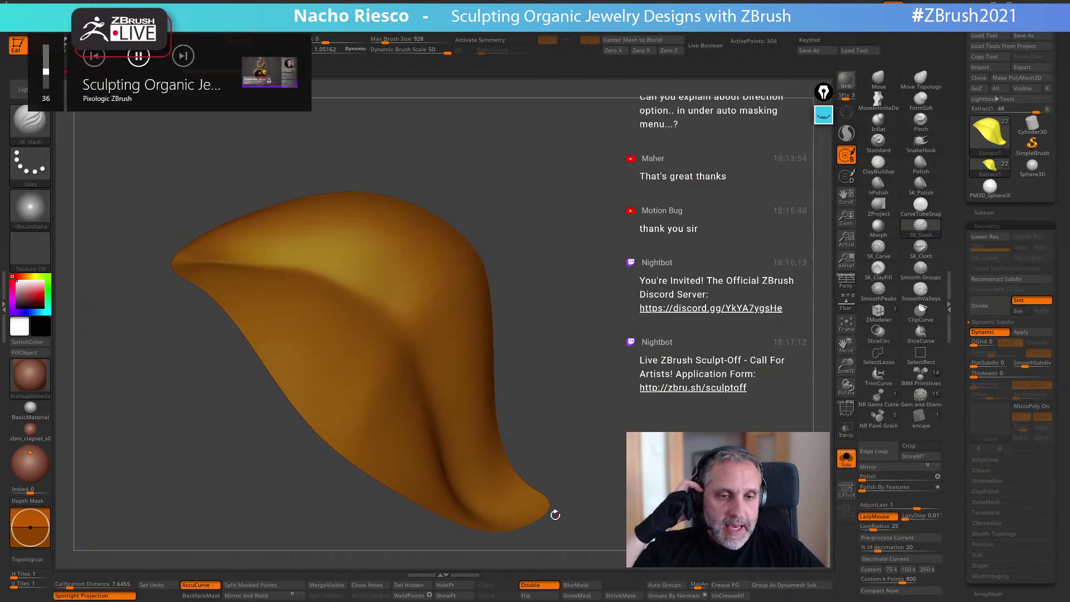
{"action": "key", "text": "XF86AudioLowerVolume"}
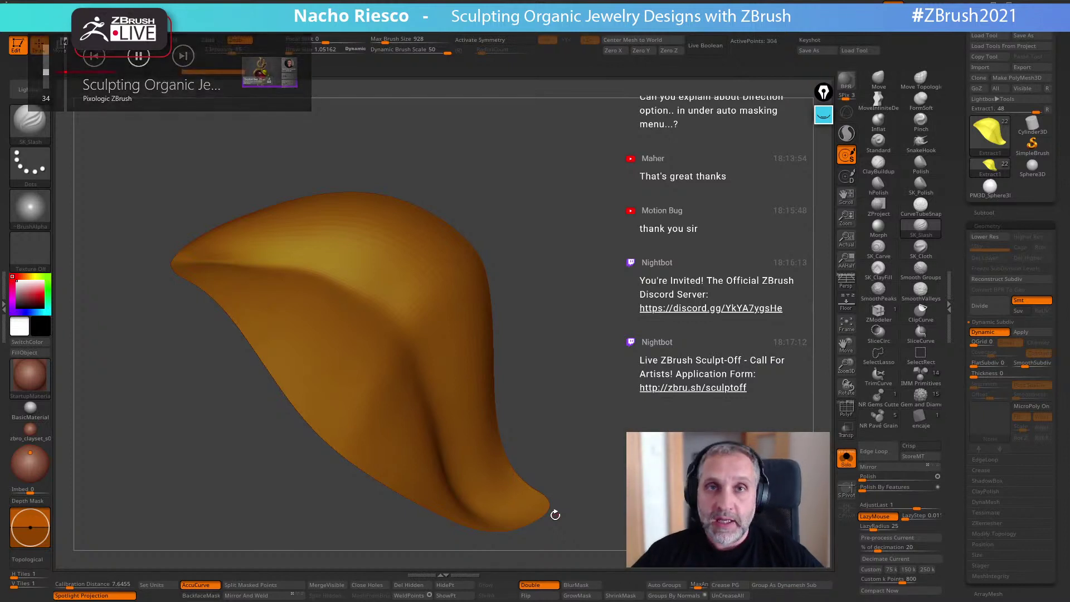
Expand the screen annotation toolbar and handwrite a thickness note in mm beside the leaf with the pen.
{"action": "mouse_move", "coordinate": [824, 114]}
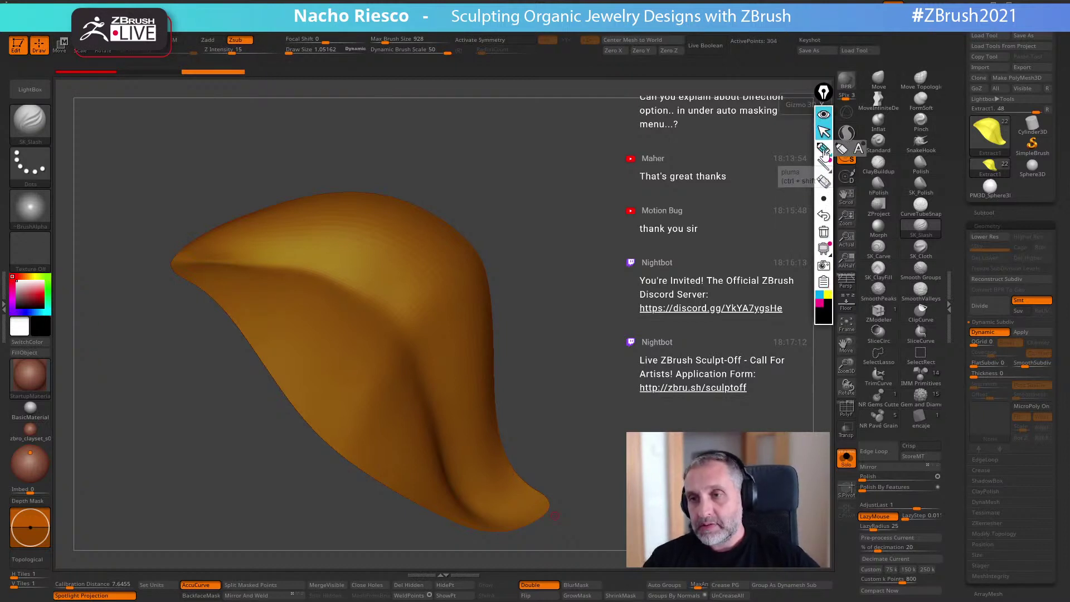
{"action": "left_click", "coordinate": [823, 149]}
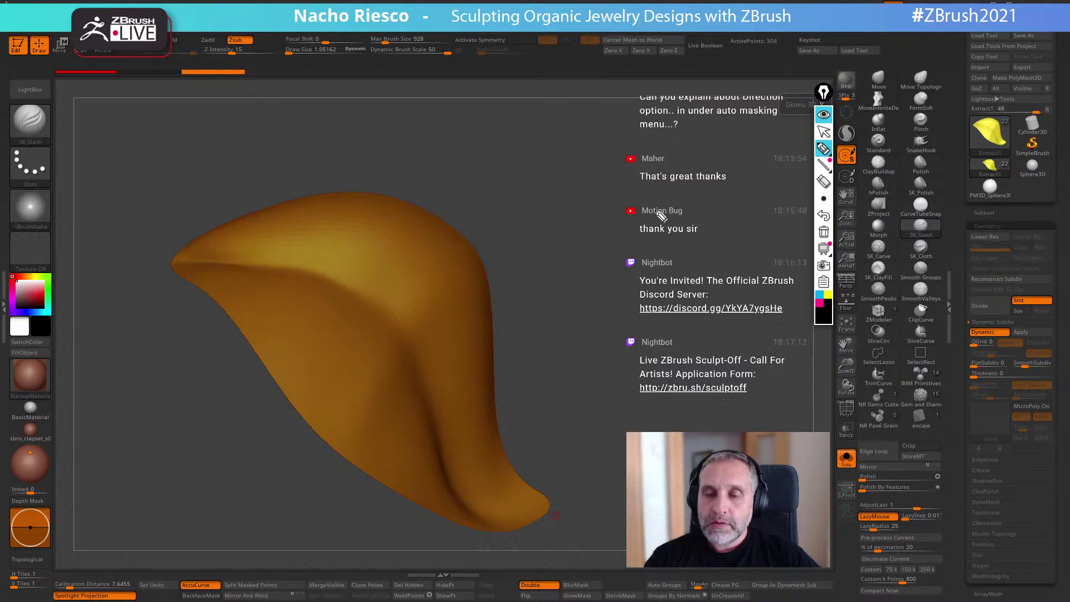
{"action": "mouse_move", "coordinate": [664, 199]}
{"action": "left_mouse_down"}
{"action": "mouse_move", "coordinate": [639, 223]}
{"action": "mouse_move", "coordinate": [671, 223]}
{"action": "mouse_move", "coordinate": [652, 247]}
{"action": "left_mouse_up"}
{"action": "left_click", "coordinate": [703, 203]}
{"action": "mouse_move", "coordinate": [693, 190]}
{"action": "left_mouse_down"}
{"action": "mouse_move", "coordinate": [692, 206]}
{"action": "mouse_move", "coordinate": [735, 178]}
{"action": "mouse_move", "coordinate": [742, 189]}
{"action": "mouse_move", "coordinate": [749, 171]}
{"action": "mouse_move", "coordinate": [756, 182]}
{"action": "left_mouse_up"}
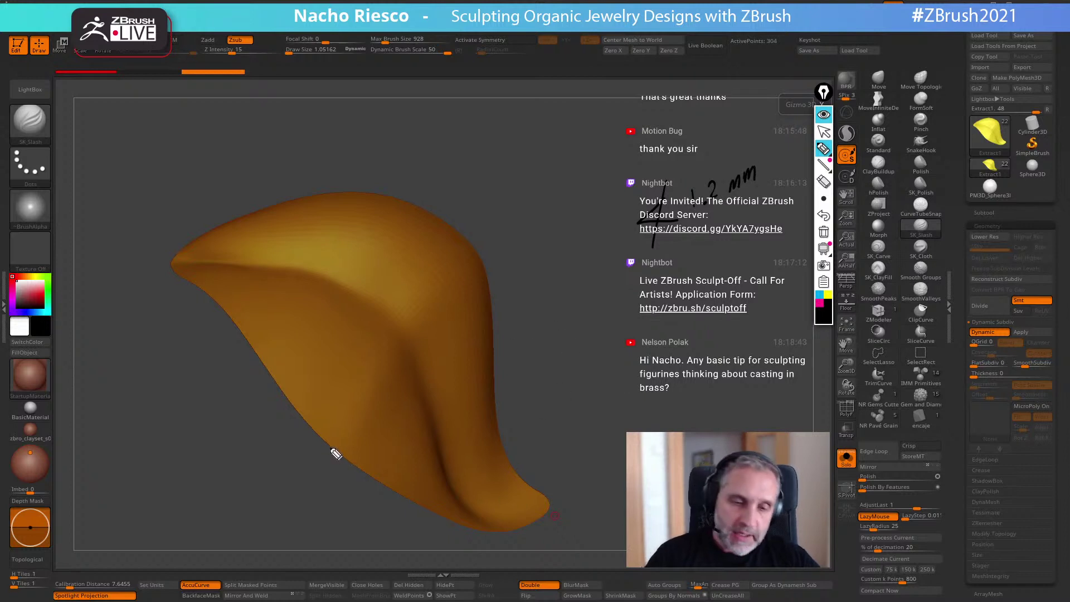
Outline the leaf's lower edge, link it to the thickness note with an arrow, and handwrite further notes beneath.
{"action": "mouse_move", "coordinate": [329, 448]}
{"action": "left_mouse_down"}
{"action": "mouse_move", "coordinate": [350, 484]}
{"action": "mouse_move", "coordinate": [429, 527]}
{"action": "mouse_move", "coordinate": [506, 538]}
{"action": "mouse_move", "coordinate": [369, 477]}
{"action": "mouse_move", "coordinate": [362, 493]}
{"action": "mouse_move", "coordinate": [527, 396]}
{"action": "mouse_move", "coordinate": [653, 246]}
{"action": "mouse_move", "coordinate": [616, 268]}
{"action": "left_mouse_up"}
{"action": "left_click_drag", "start_coordinate": [653, 244], "coordinate": [652, 276]}
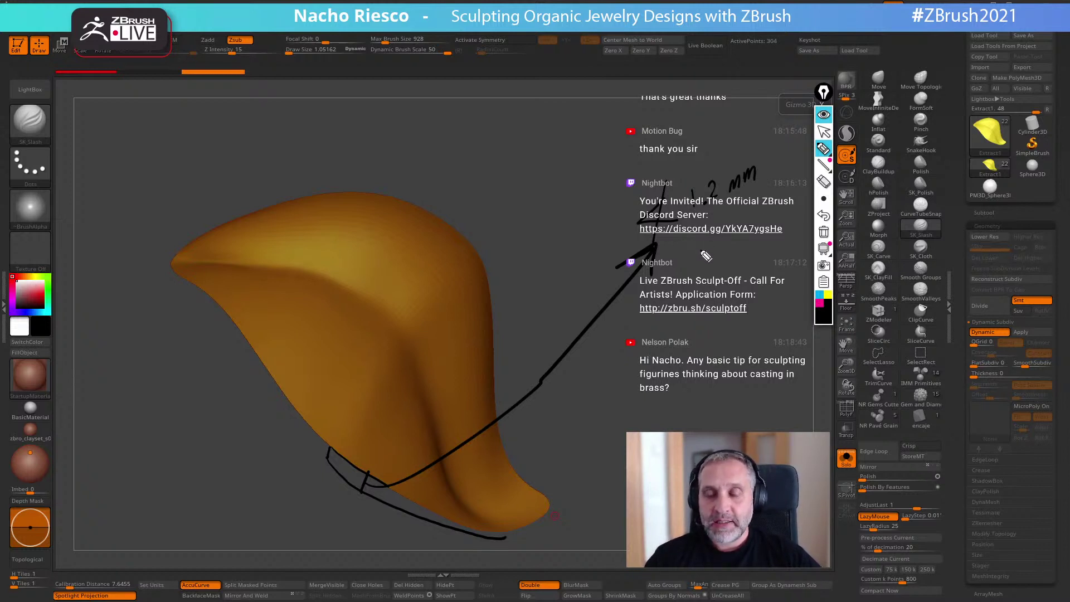
{"action": "left_click_drag", "start_coordinate": [701, 230], "coordinate": [694, 245]}
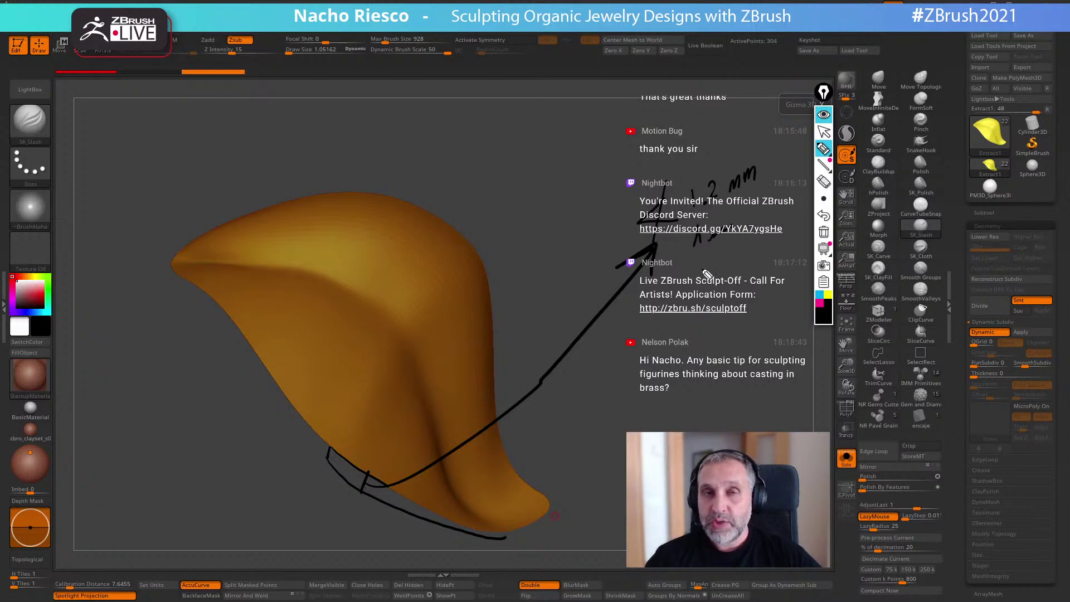
{"action": "mouse_move", "coordinate": [687, 264]}
{"action": "left_mouse_down"}
{"action": "mouse_move", "coordinate": [695, 278]}
{"action": "mouse_move", "coordinate": [672, 289]}
{"action": "mouse_move", "coordinate": [757, 255]}
{"action": "left_mouse_up"}
{"action": "left_click", "coordinate": [725, 270]}
Clear all pen annotations from the screen and return to the normal pointer.
{"action": "left_click", "coordinate": [823, 231]}
{"action": "left_click", "coordinate": [823, 131]}
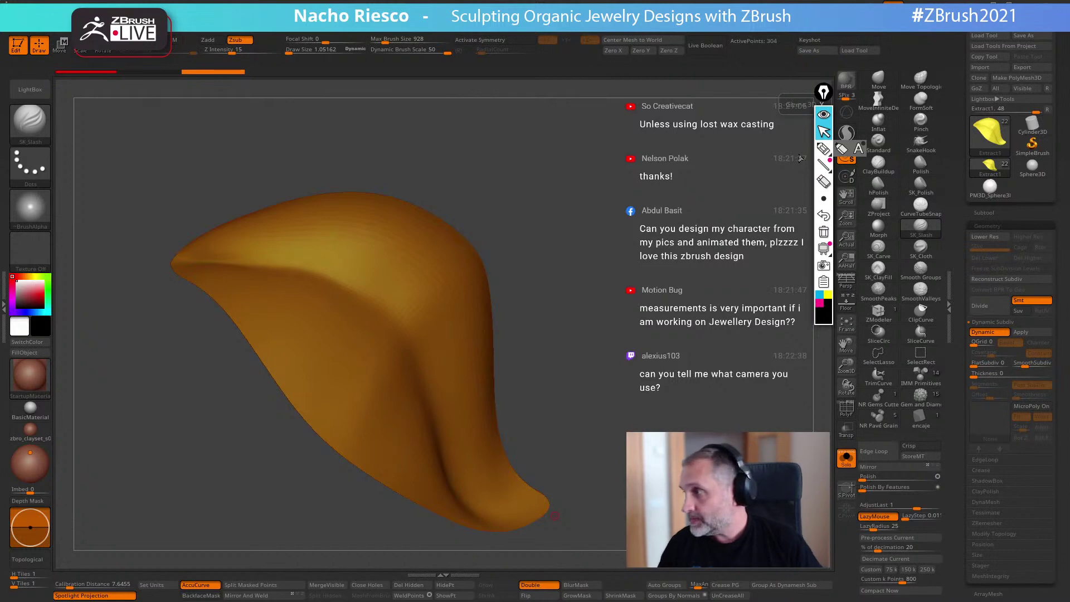
Open the plugin palettes, collapse Scale Master and expand the Kitco Metal Quotes section.
{"action": "left_click", "coordinate": [4, 305]}
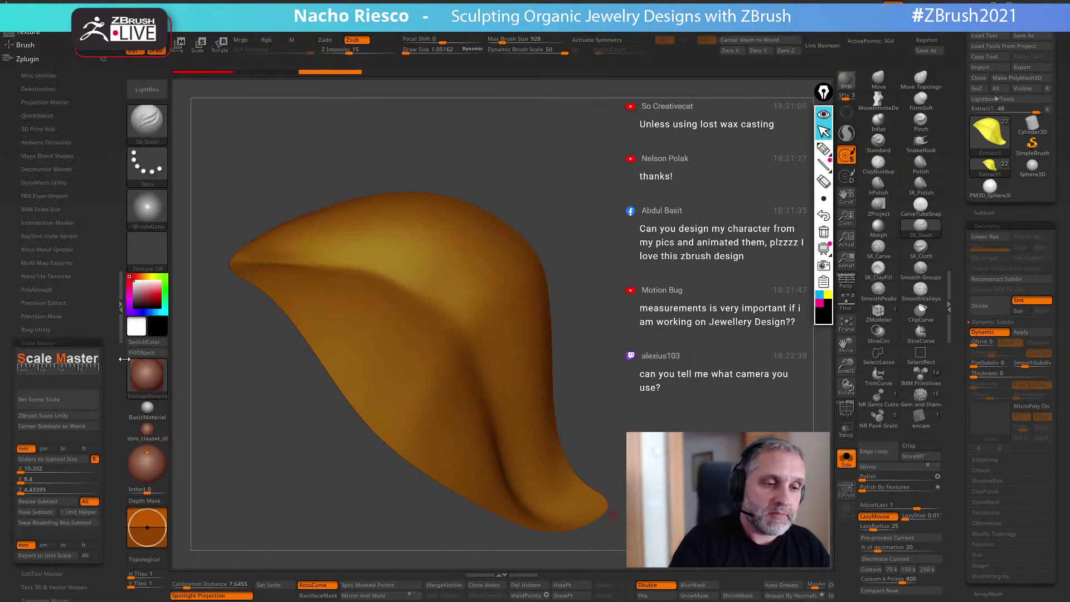
{"action": "left_click", "coordinate": [80, 342]}
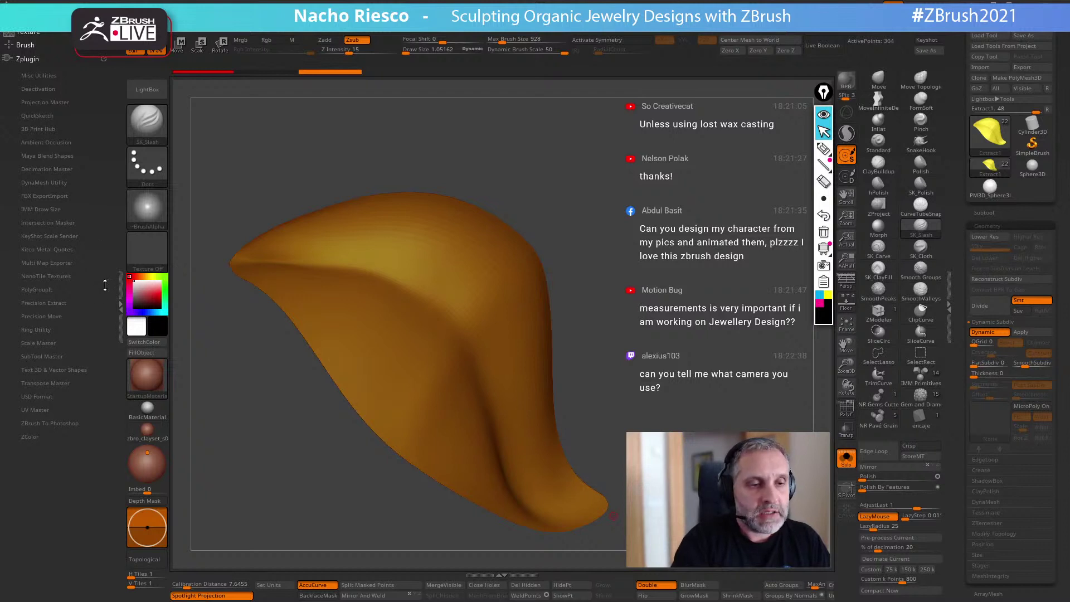
{"action": "left_click", "coordinate": [53, 249]}
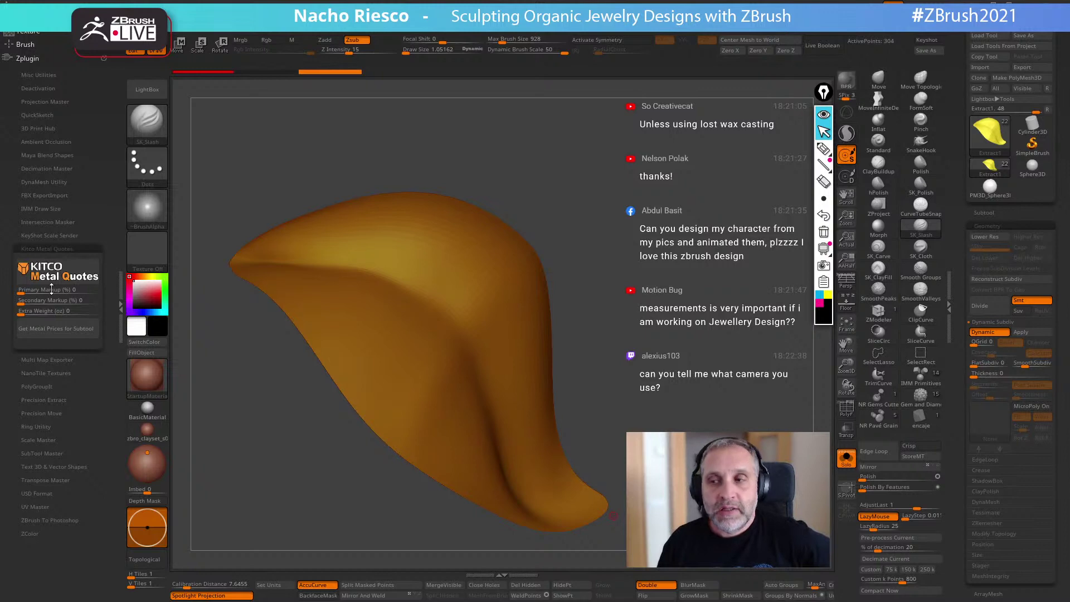
Expand the leaf tool's Subtool list and hide the tray containing the plugin palettes.
{"action": "left_click", "coordinate": [985, 213]}
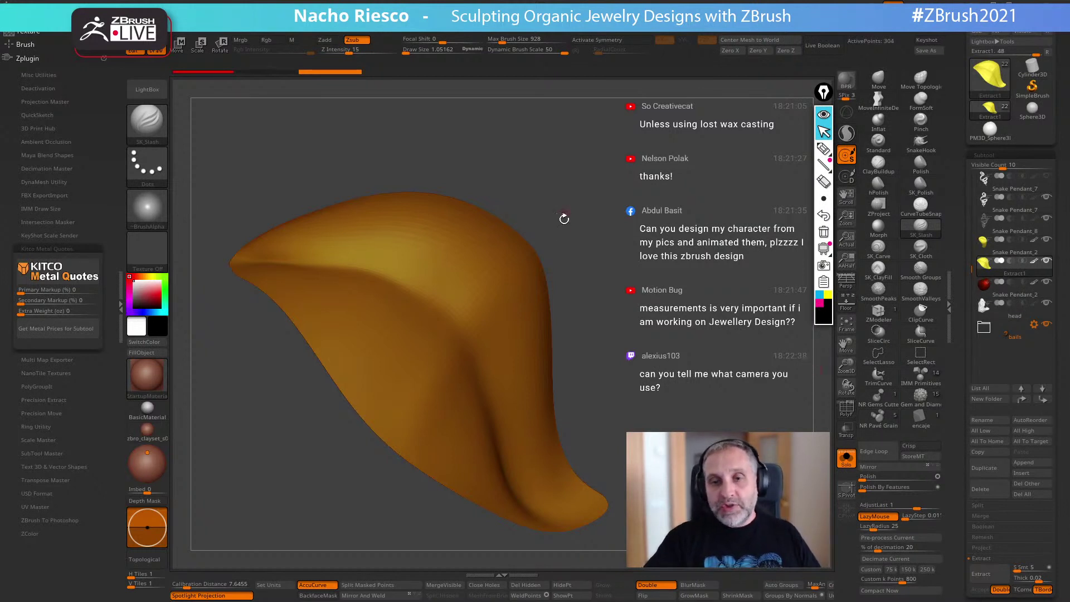
{"action": "left_click_drag", "start_coordinate": [571, 251], "coordinate": [566, 300]}
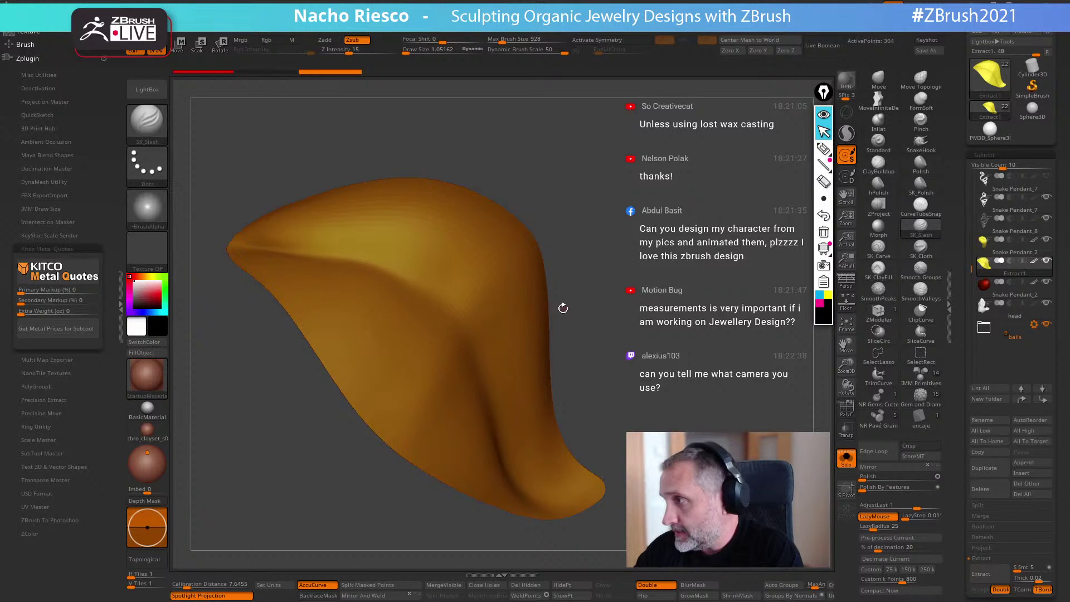
{"action": "left_click_drag", "start_coordinate": [562, 308], "coordinate": [663, 373]}
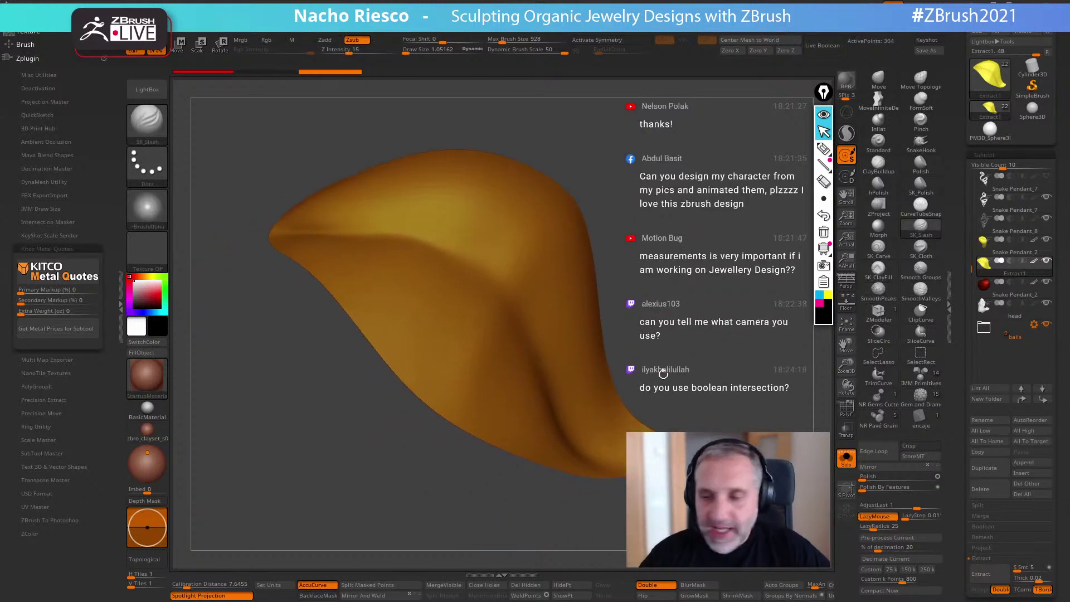
{"action": "scroll", "coordinate": [957, 393], "scroll_direction": "down", "scroll_amount": 1}
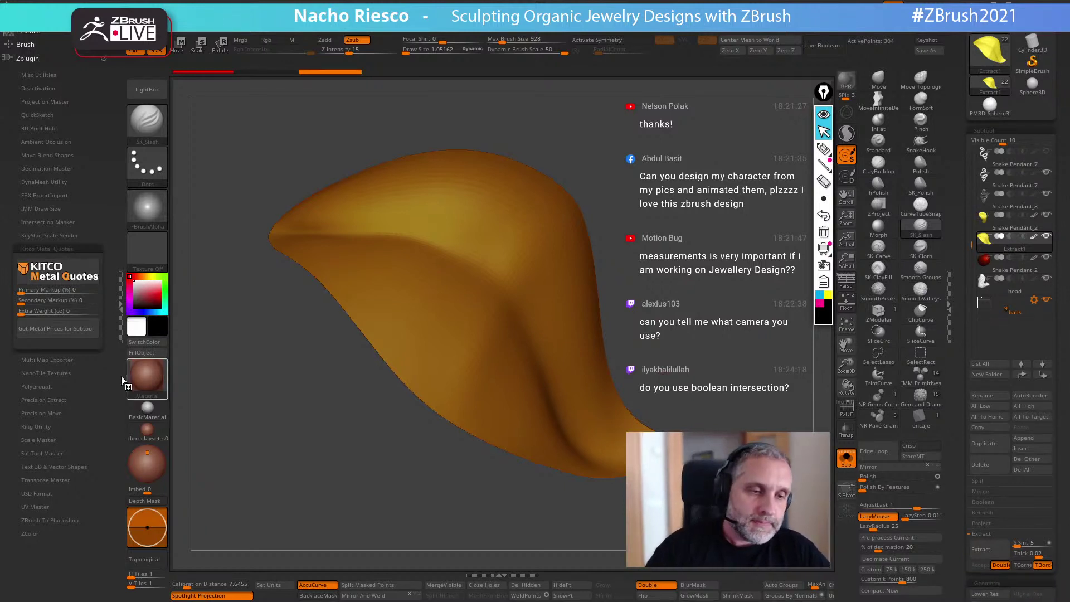
{"action": "left_click", "coordinate": [121, 322]}
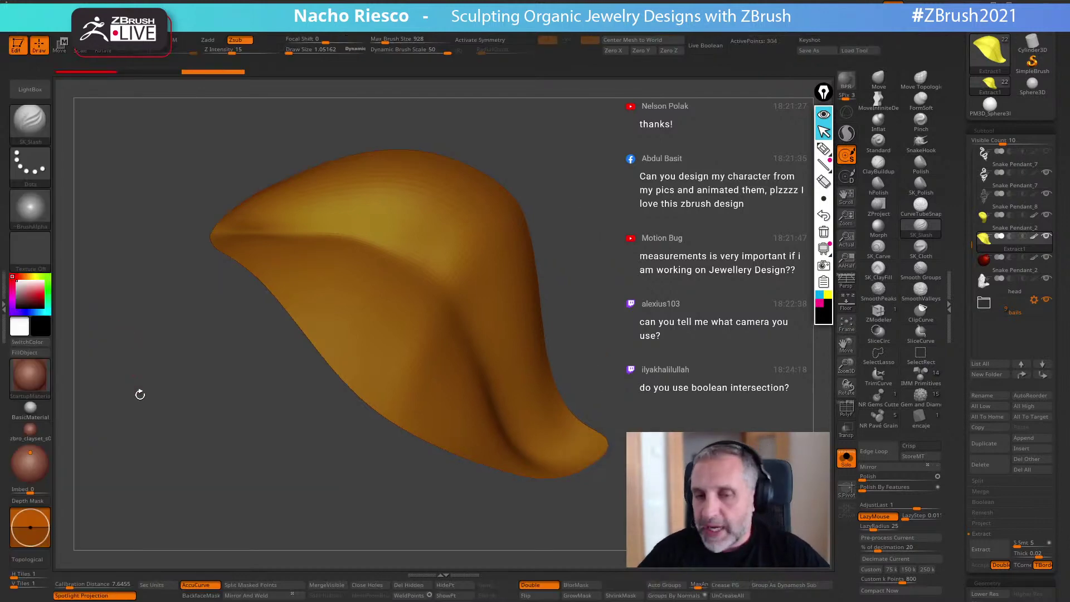
Give the leaf a Dynamic Subdiv thickness of 0.18599.
{"action": "left_click_drag", "start_coordinate": [959, 431], "coordinate": [963, 316]}
{"action": "mouse_move", "coordinate": [658, 312]}
{"action": "left_mouse_down"}
{"action": "mouse_move", "coordinate": [663, 357]}
{"action": "mouse_move", "coordinate": [660, 315]}
{"action": "left_mouse_up"}
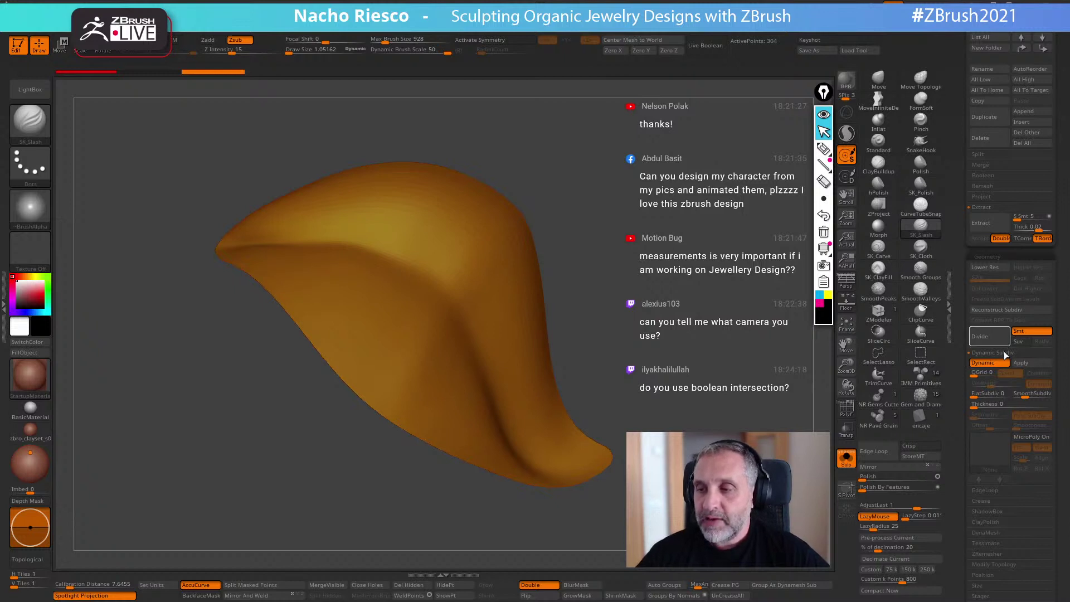
{"action": "left_click", "coordinate": [981, 363]}
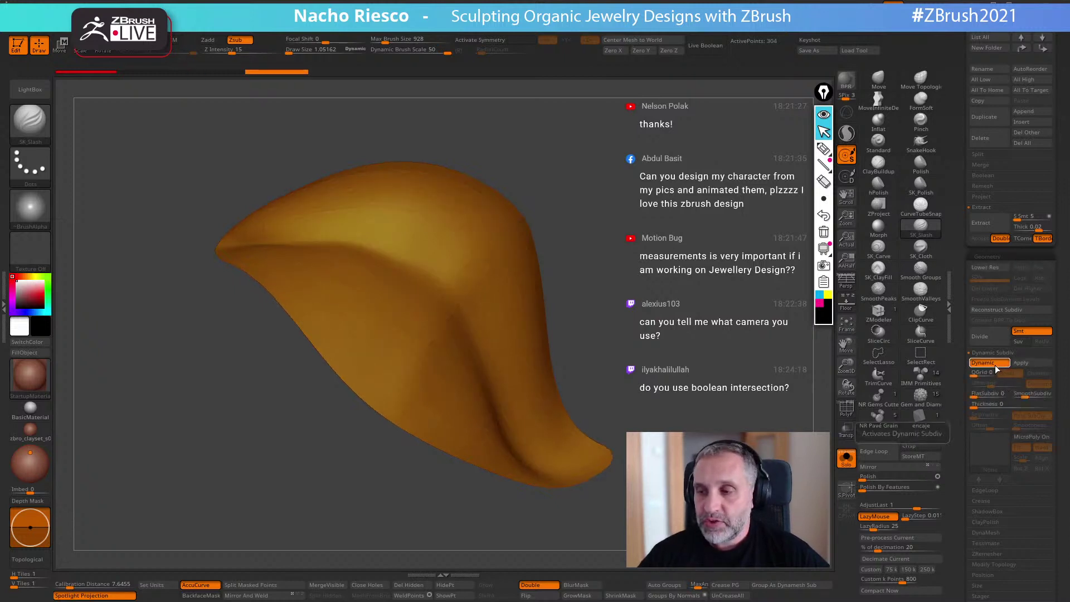
{"action": "left_click", "coordinate": [981, 363]}
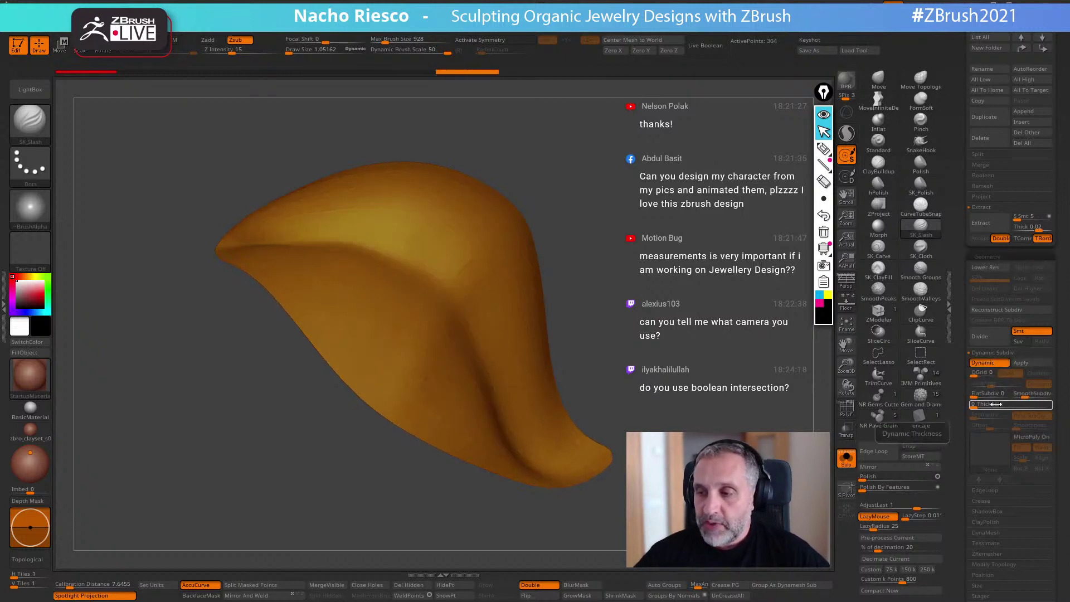
{"action": "left_click_drag", "start_coordinate": [979, 404], "coordinate": [983, 403]}
{"action": "left_click_drag", "start_coordinate": [579, 167], "coordinate": [557, 222]}
{"action": "left_click_drag", "start_coordinate": [987, 406], "coordinate": [1003, 407]}
{"action": "left_click_drag", "start_coordinate": [579, 223], "coordinate": [546, 328]}
{"action": "mouse_move", "coordinate": [1009, 408]}
{"action": "left_mouse_down"}
{"action": "mouse_move", "coordinate": [1035, 407]}
{"action": "mouse_move", "coordinate": [1005, 407]}
{"action": "left_mouse_up"}
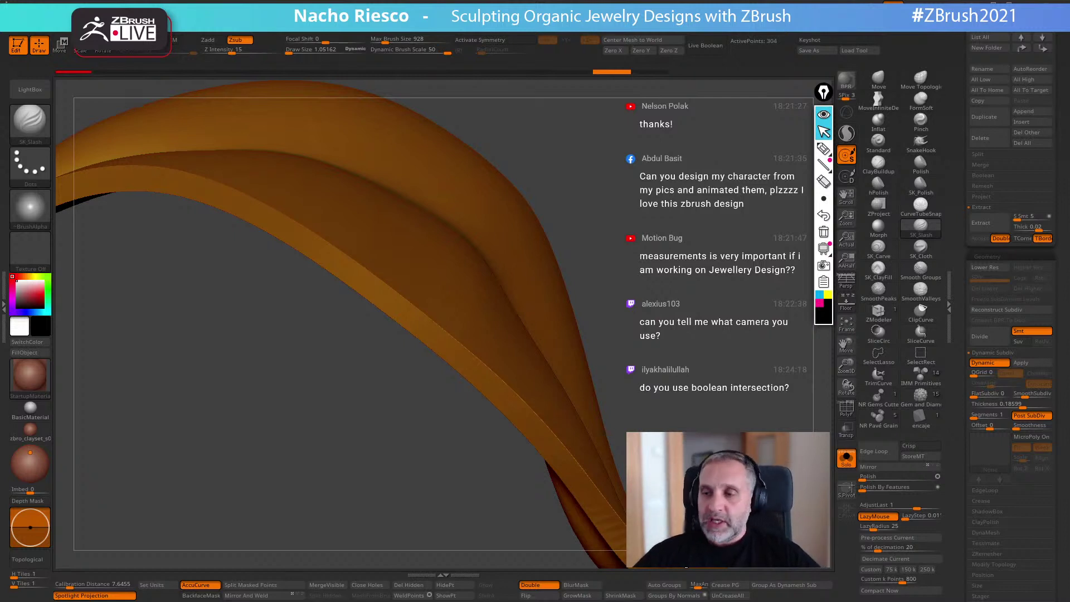
Toggle Dynamic Subdiv off and on to compare the leaf, and set its thickness to 0.24215.
{"action": "left_click", "coordinate": [992, 366]}
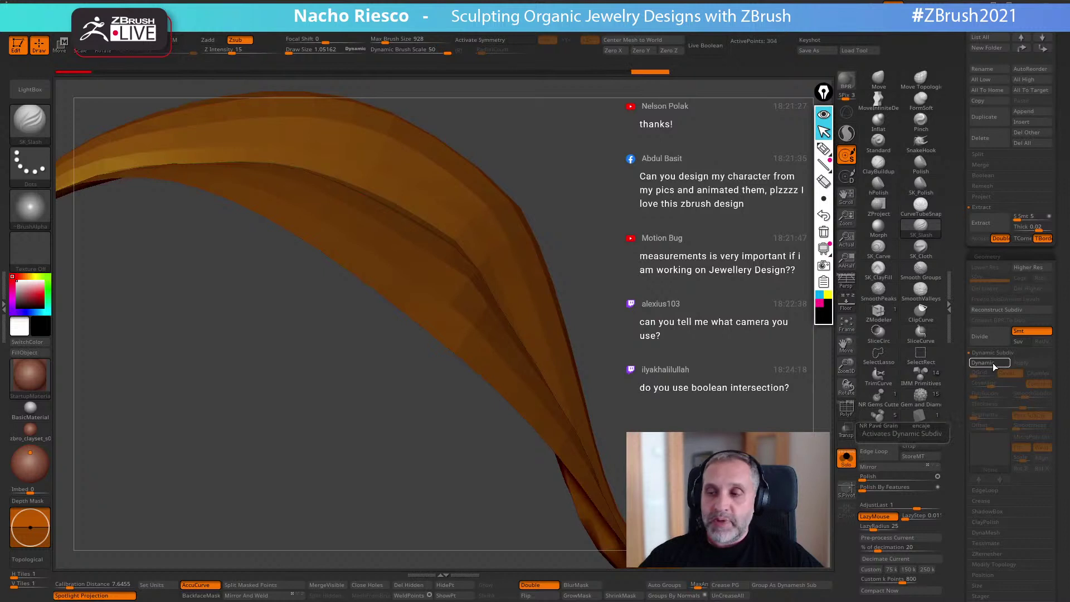
{"action": "left_click", "coordinate": [979, 366]}
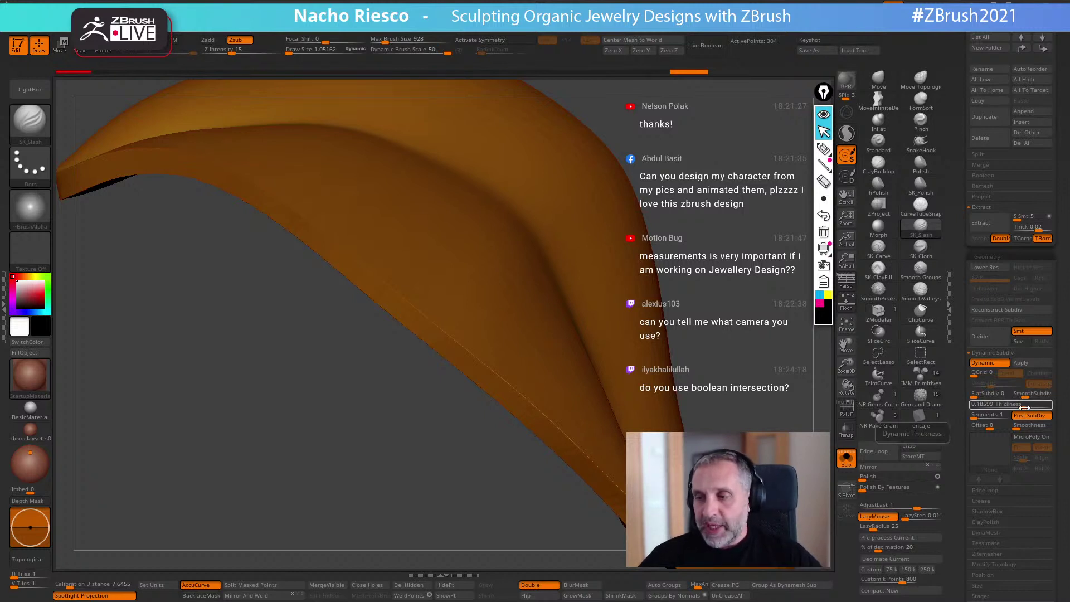
{"action": "left_click_drag", "start_coordinate": [1024, 407], "coordinate": [1017, 407]}
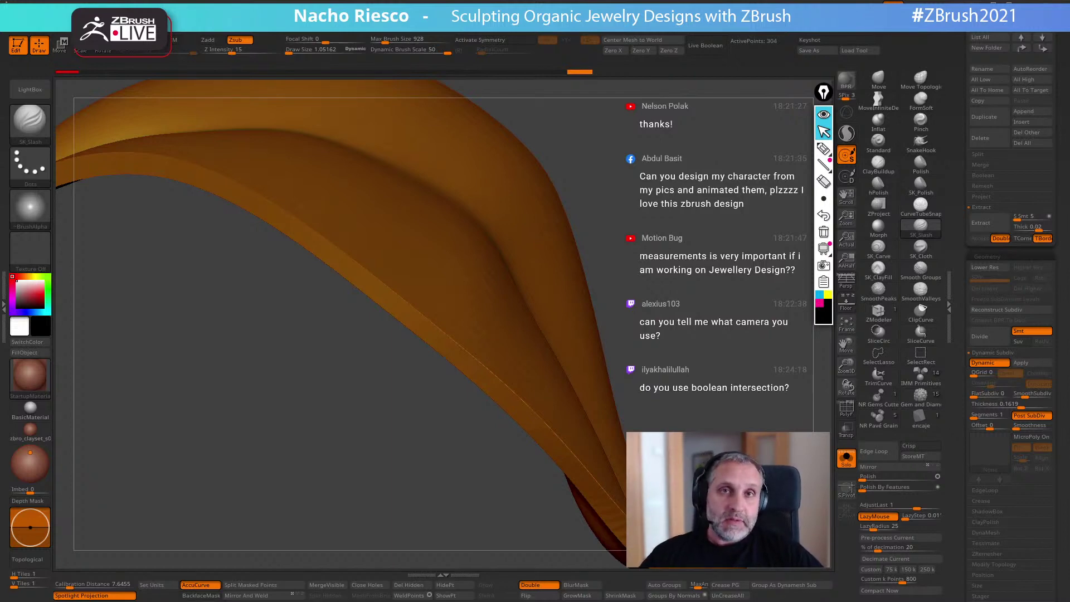
{"action": "left_click_drag", "start_coordinate": [768, 424], "coordinate": [830, 422]}
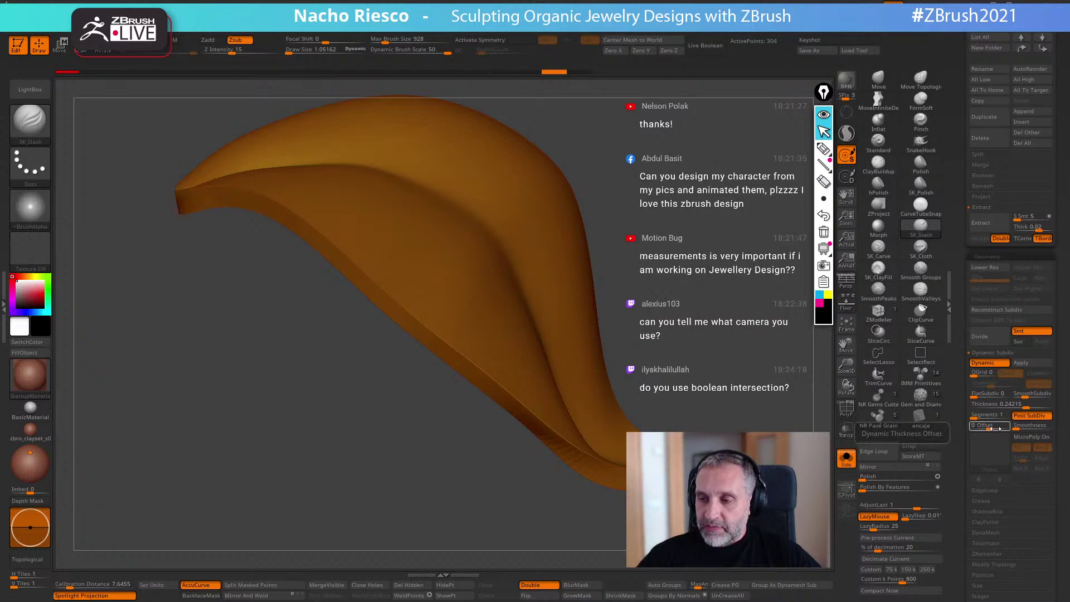
{"action": "left_click_drag", "start_coordinate": [802, 415], "coordinate": [747, 407]}
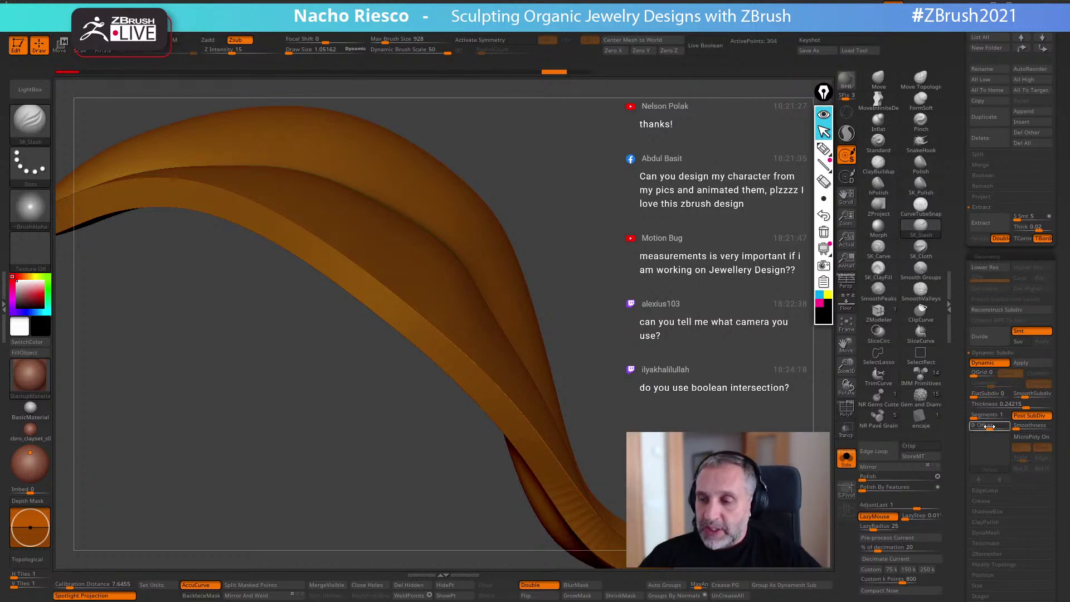
Set the leaf's thickness offset to -100 and show the rest of the pendant around it.
{"action": "left_click_drag", "start_coordinate": [988, 429], "coordinate": [972, 429]}
{"action": "left_click_drag", "start_coordinate": [724, 468], "coordinate": [760, 385]}
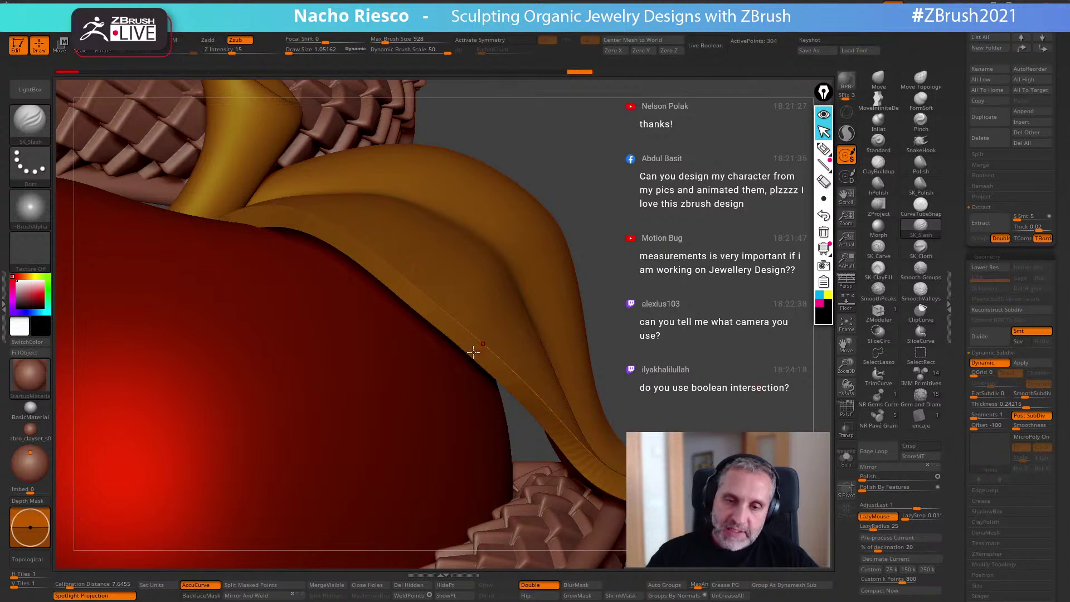
Draw a pen arrow from the leaf's lower edge into the apple, and return to the normal pointer.
{"action": "left_click", "coordinate": [823, 149]}
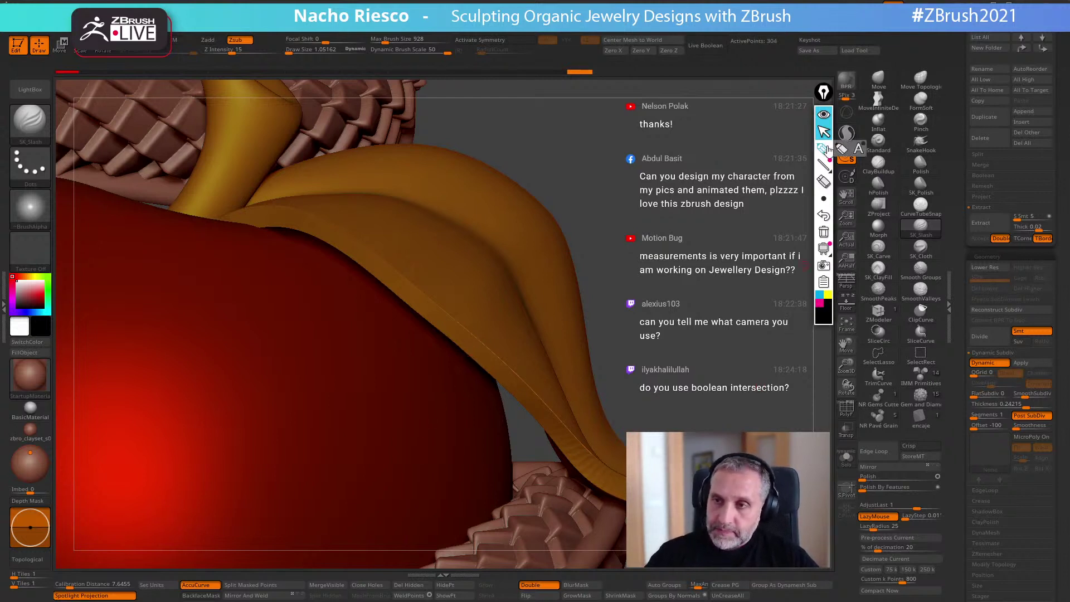
{"action": "mouse_move", "coordinate": [488, 372]}
{"action": "left_mouse_down"}
{"action": "mouse_move", "coordinate": [458, 407]}
{"action": "mouse_move", "coordinate": [467, 403]}
{"action": "left_mouse_up"}
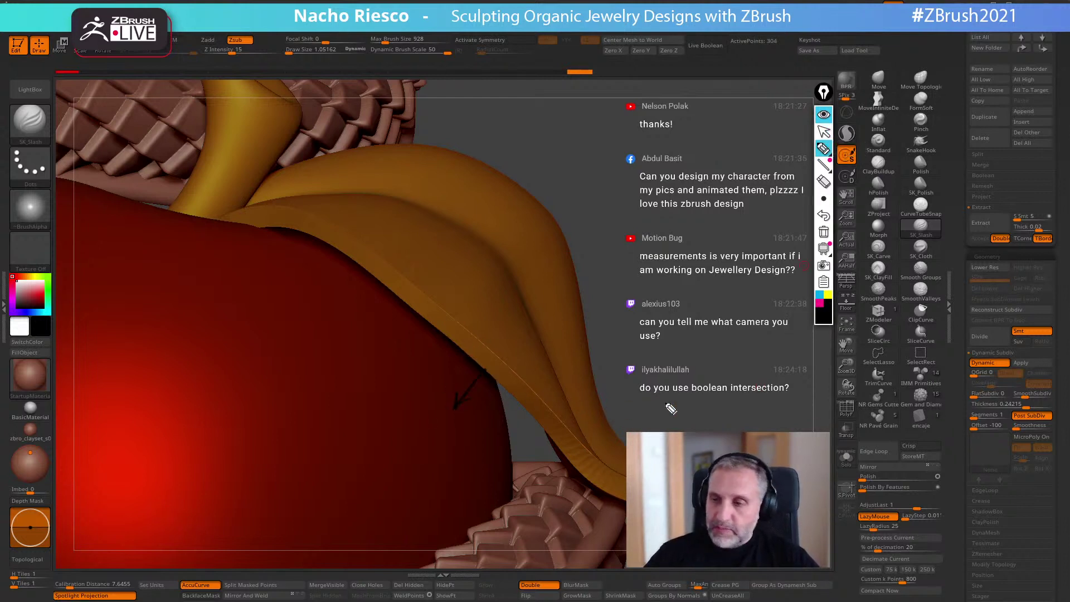
{"action": "left_click", "coordinate": [824, 133]}
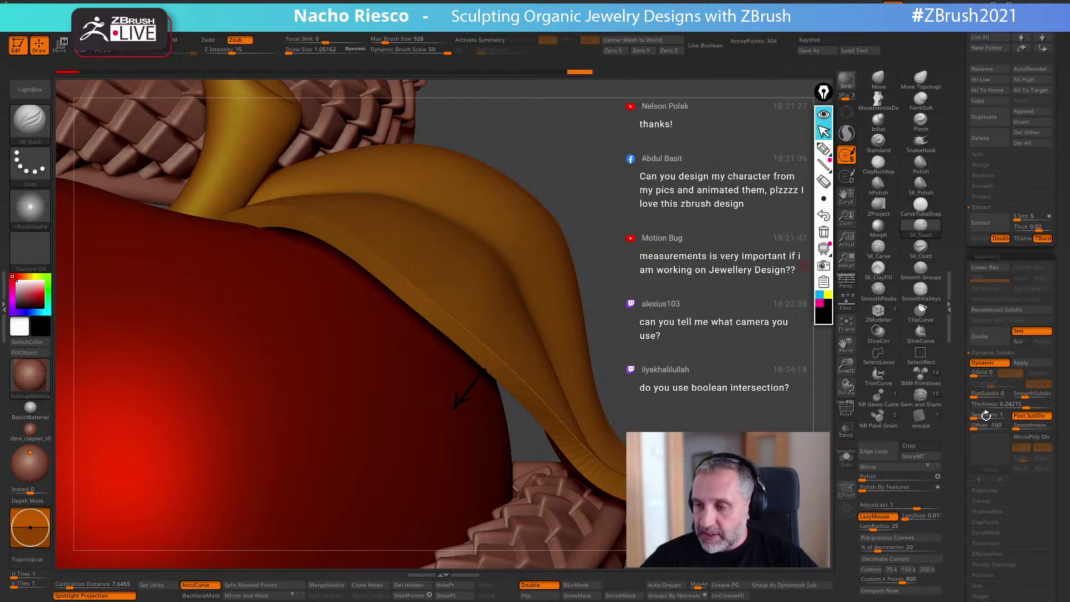
Try the leaf's thickness offset at 100, reset it to 0, and clear the arrow annotation.
{"action": "left_click_drag", "start_coordinate": [981, 429], "coordinate": [1007, 430]}
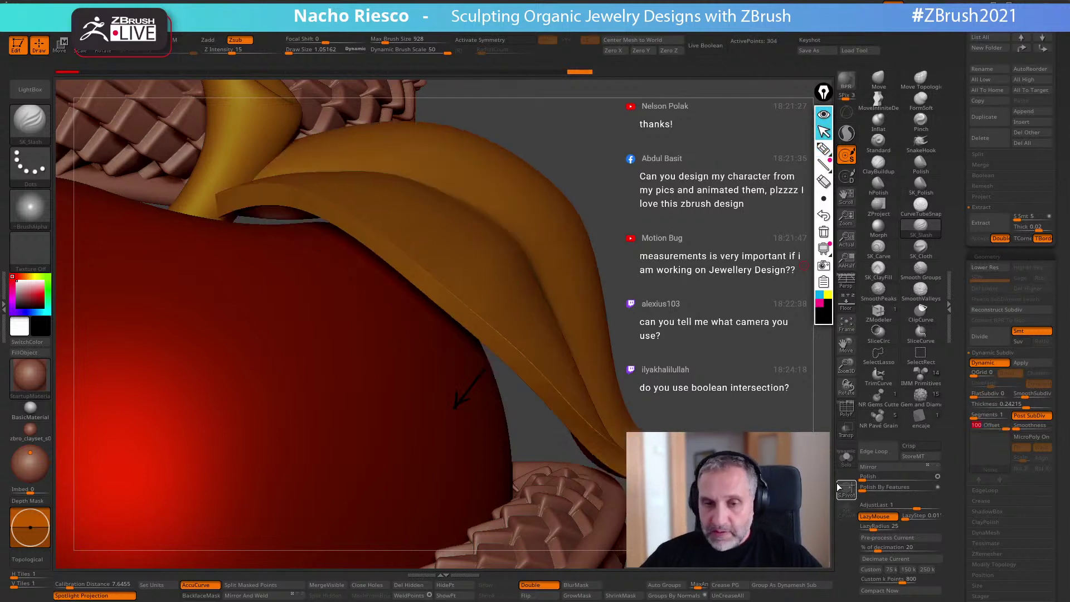
{"action": "left_click_drag", "start_coordinate": [802, 445], "coordinate": [752, 414]}
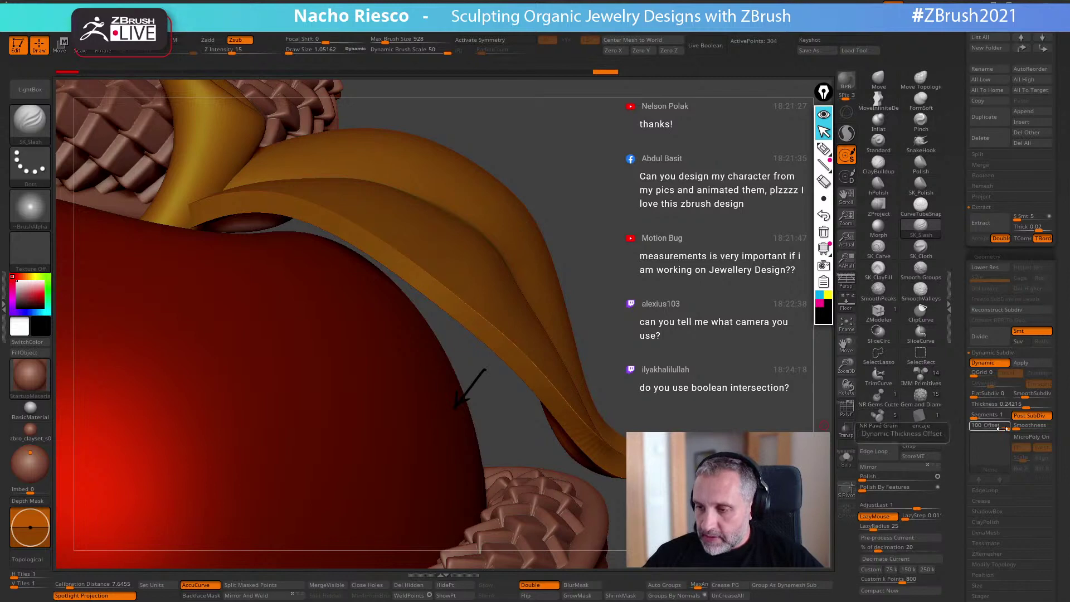
{"action": "left_click_drag", "start_coordinate": [986, 425], "coordinate": [779, 390]}
{"action": "right_click_drag", "start_coordinate": [334, 273], "coordinate": [559, 324]}
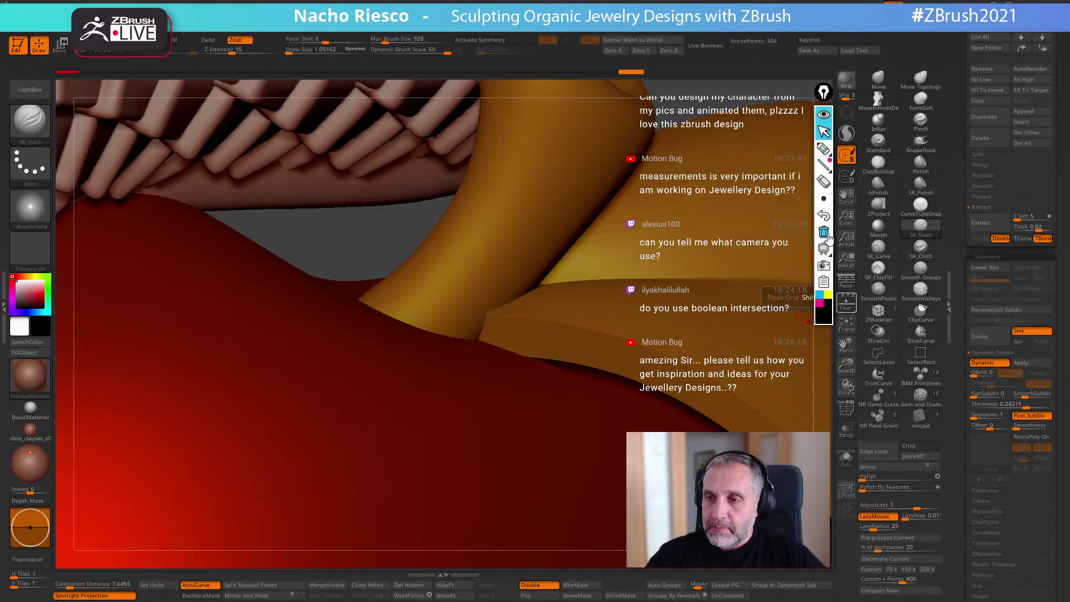
{"action": "left_click_drag", "start_coordinate": [847, 386], "coordinate": [869, 407]}
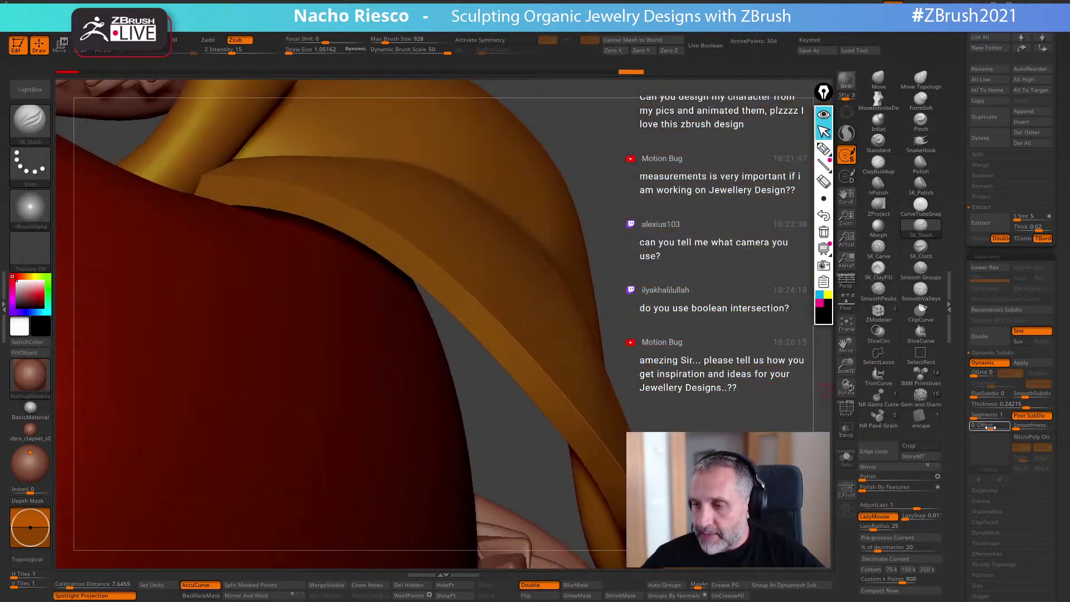
Set the leaf's thickness offset to 100.
{"action": "left_click_drag", "start_coordinate": [989, 427], "coordinate": [1007, 426]}
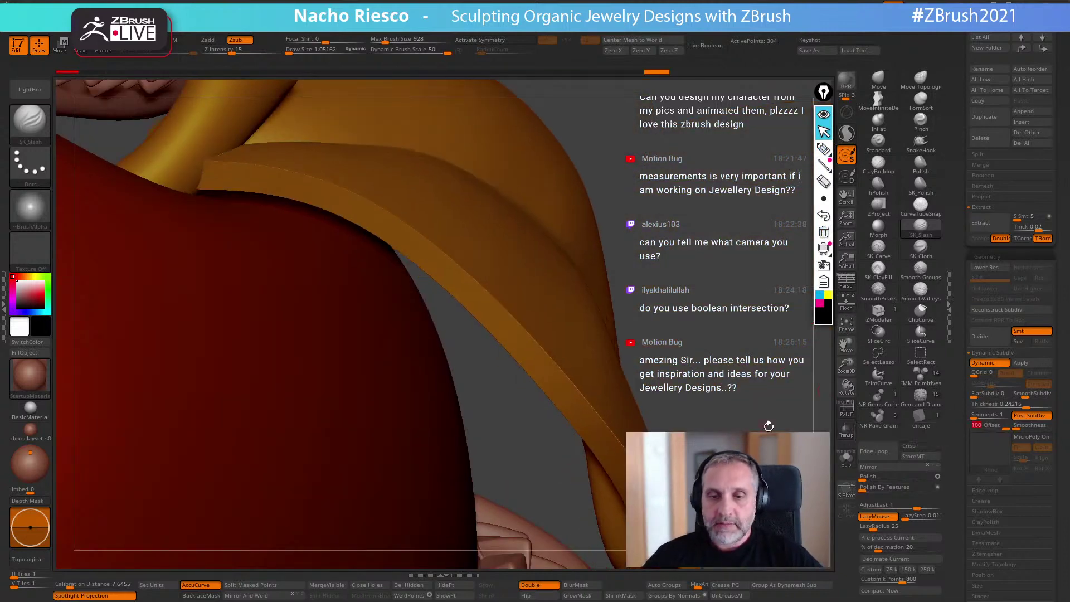
{"action": "left_click", "coordinate": [986, 404]}
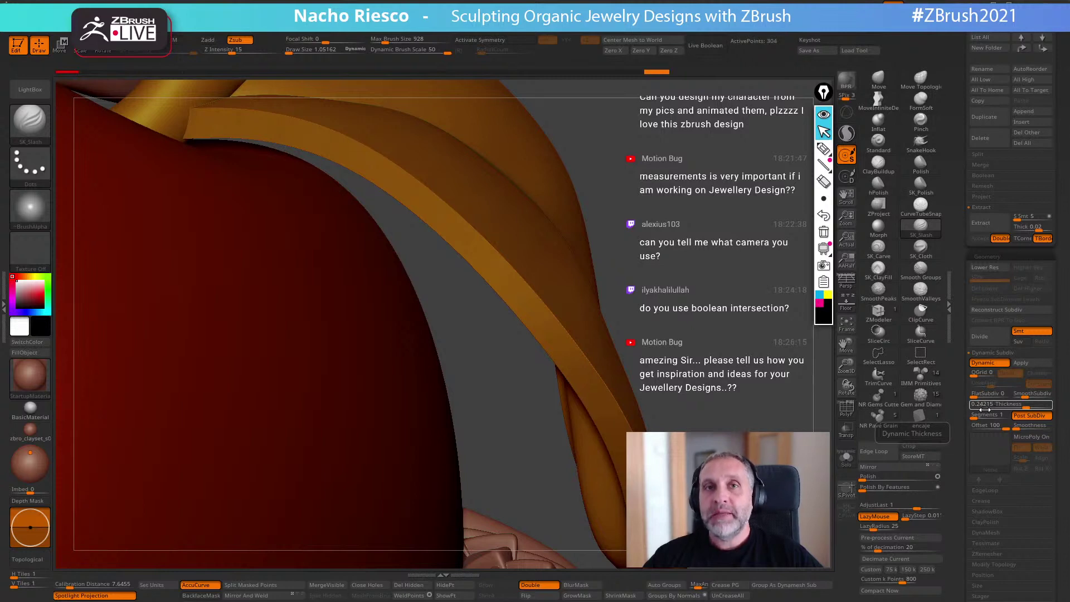
Measure the thickness of the leaf's rim with a Move transpose line, turning on the polyframe display to see its edges.
{"action": "left_click_drag", "start_coordinate": [767, 411], "coordinate": [669, 332]}
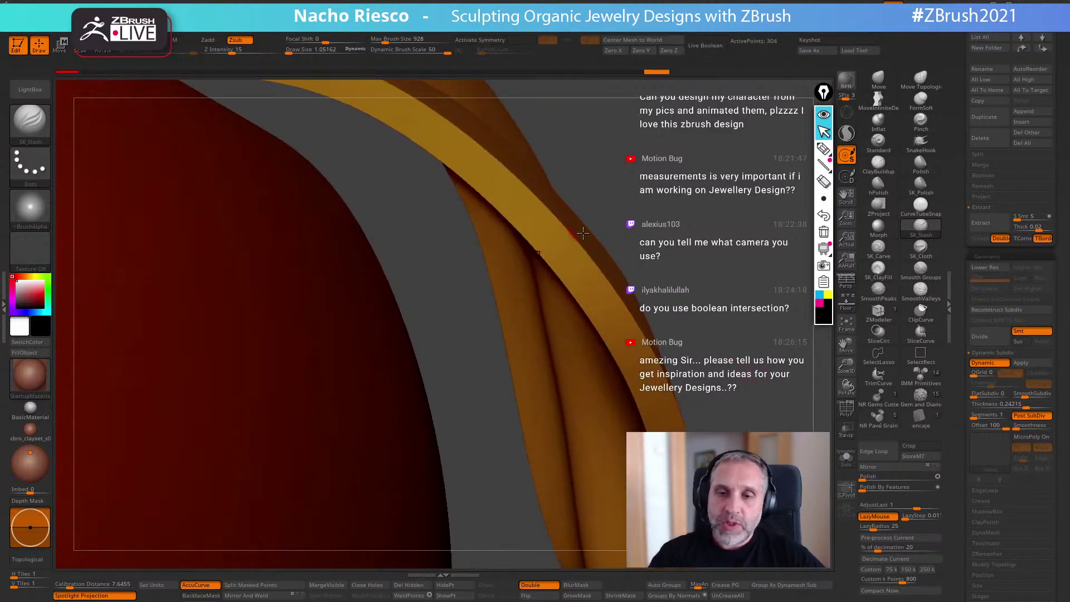
{"action": "left_click_drag", "start_coordinate": [650, 239], "coordinate": [718, 246]}
{"action": "key", "text": "w"}
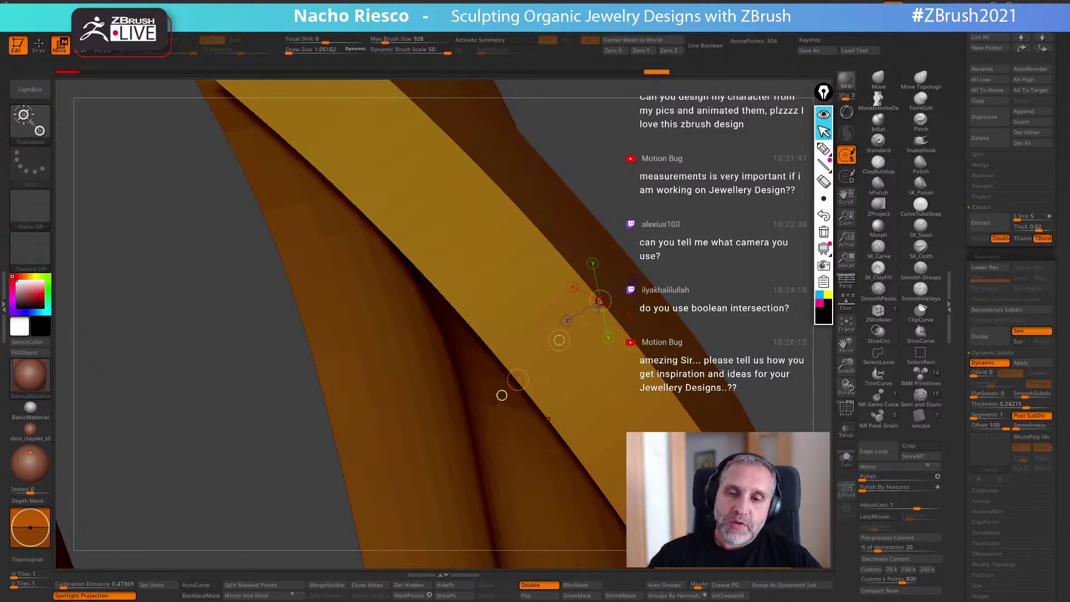
{"action": "left_click", "coordinate": [846, 410]}
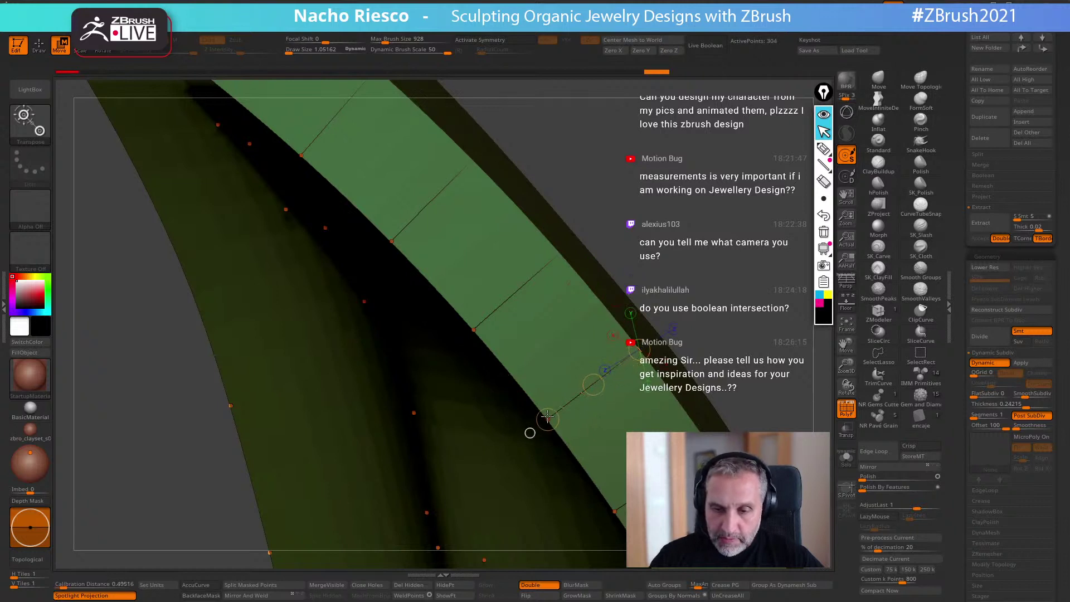
{"action": "left_click_drag", "start_coordinate": [713, 342], "coordinate": [709, 372], "text": "alt"}
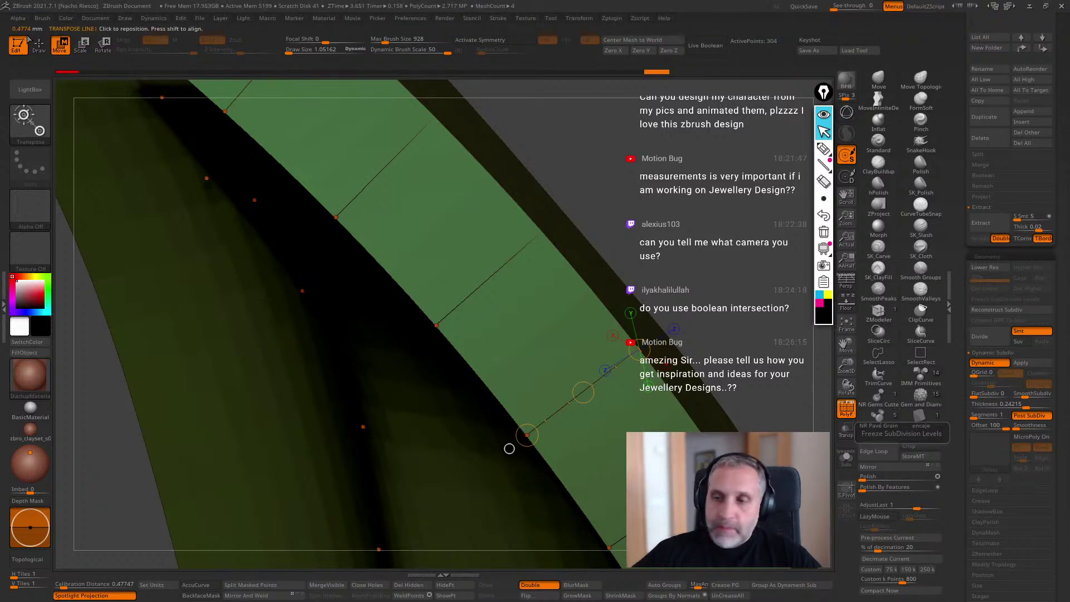
Circle the transpose line's measurement readout with the yellow annotation pen, and return to the normal pointer.
{"action": "left_click", "coordinate": [829, 294]}
{"action": "left_click", "coordinate": [823, 148]}
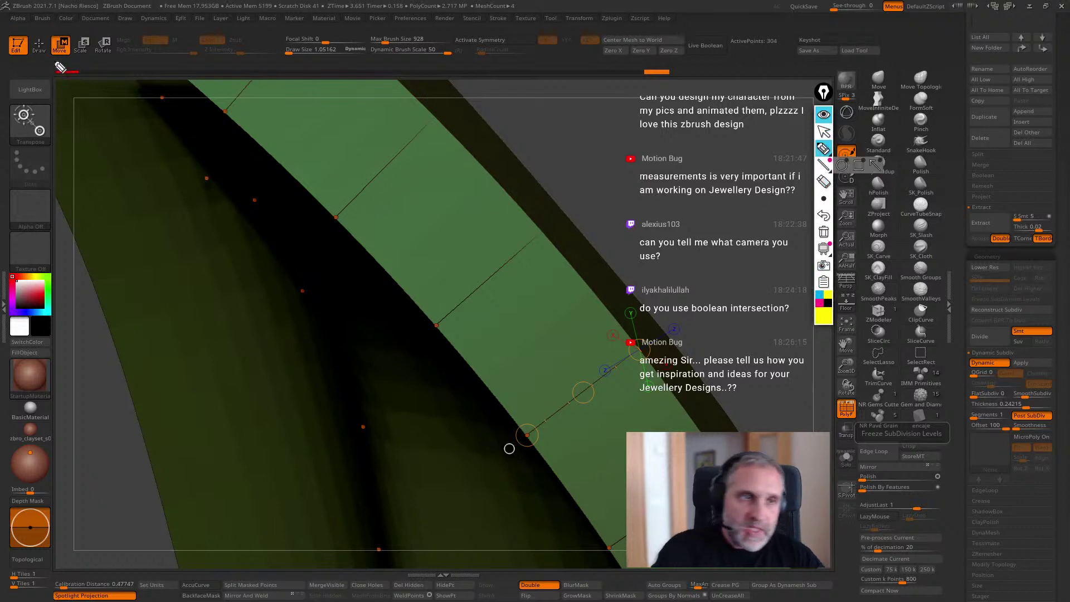
{"action": "left_click", "coordinate": [777, 306]}
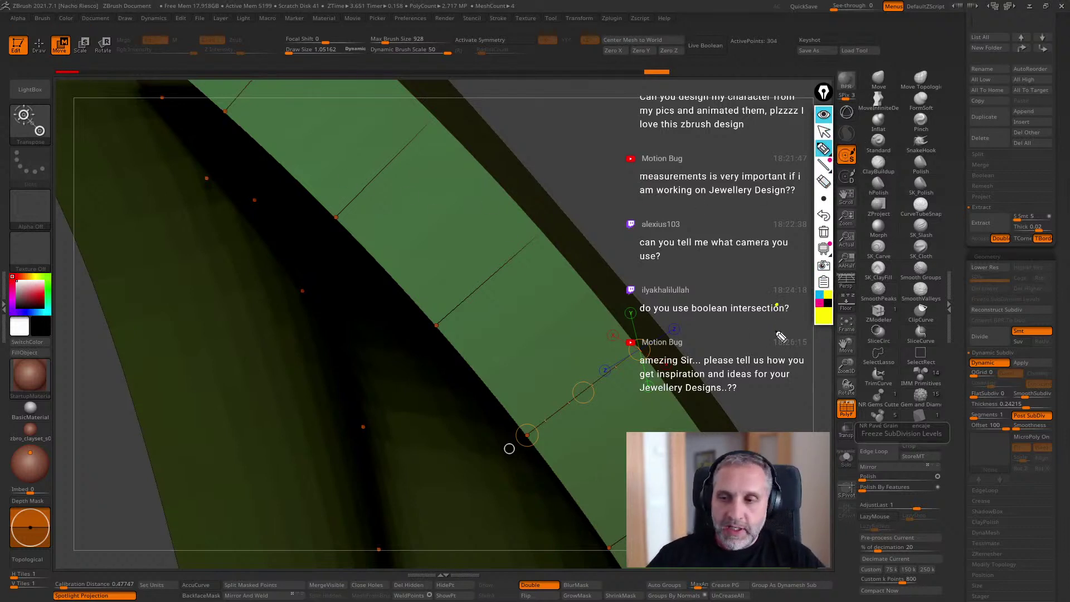
{"action": "mouse_move", "coordinate": [28, 24]}
{"action": "left_mouse_down"}
{"action": "mouse_move", "coordinate": [92, 56]}
{"action": "mouse_move", "coordinate": [25, 14]}
{"action": "left_mouse_up"}
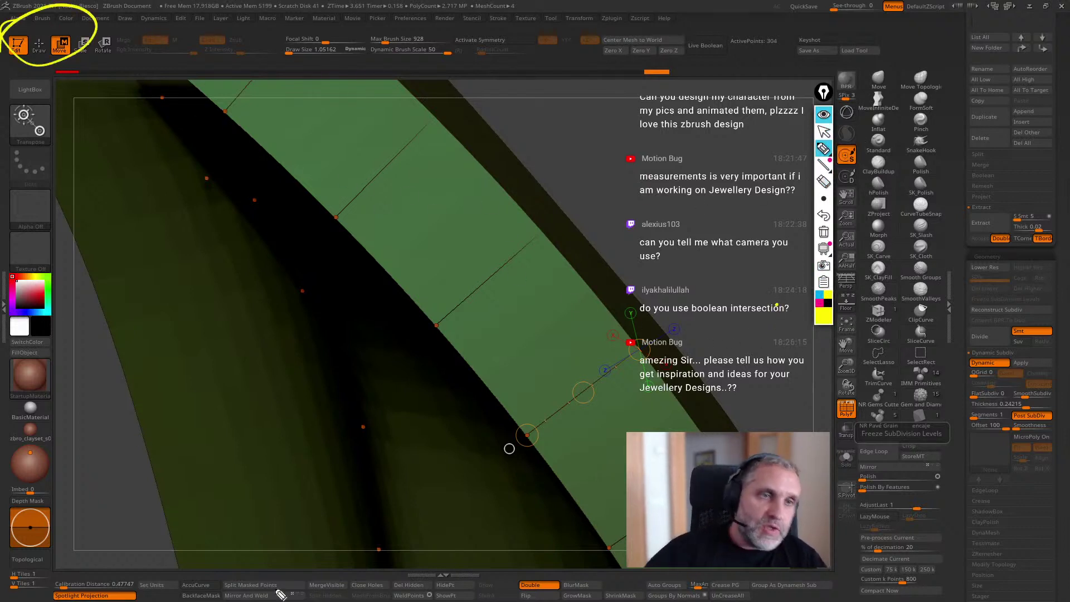
{"action": "left_click", "coordinate": [824, 132]}
{"action": "mouse_move", "coordinate": [737, 278]}
{"action": "left_mouse_down"}
{"action": "mouse_move", "coordinate": [738, 292]}
{"action": "mouse_move", "coordinate": [755, 285]}
{"action": "mouse_move", "coordinate": [761, 265]}
{"action": "left_mouse_up"}
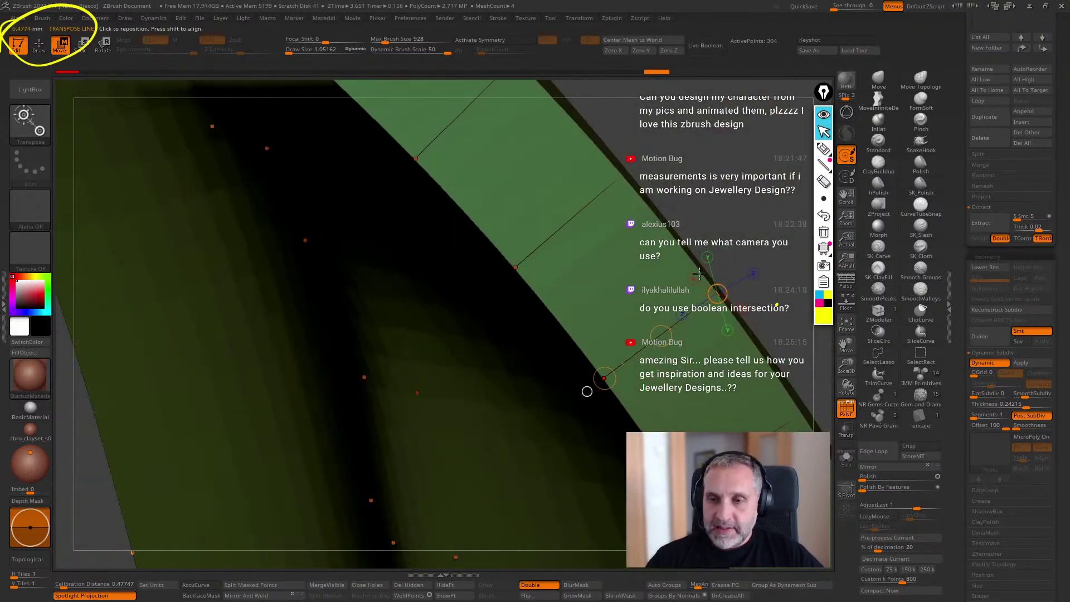
Measure the thickness of the leaf's rim along two neighbouring cross edges with Move transpose lines.
{"action": "left_click_drag", "start_coordinate": [622, 179], "coordinate": [515, 267]}
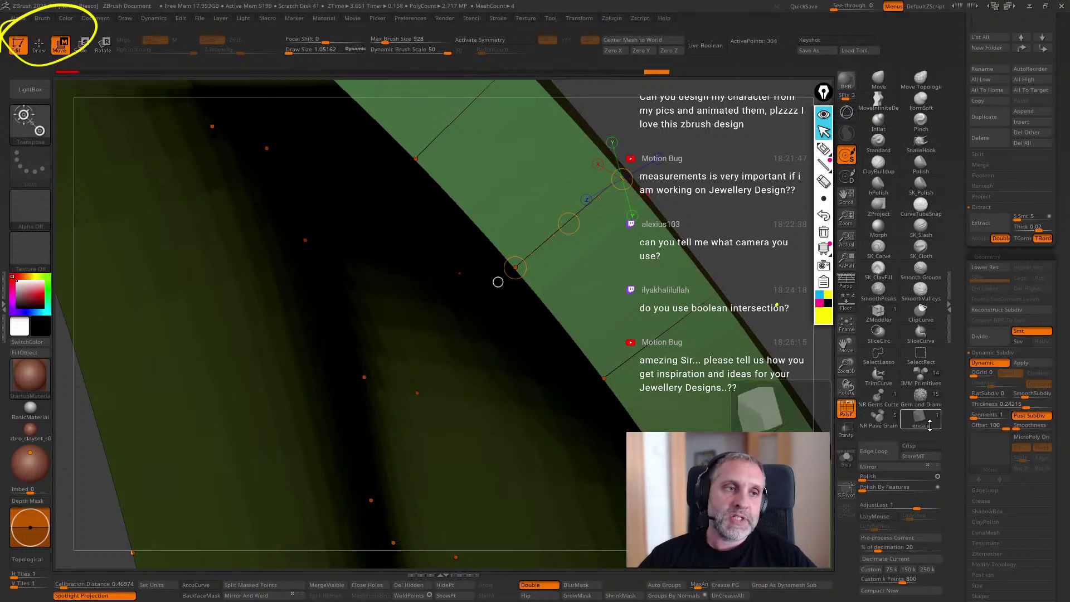
{"action": "mouse_move", "coordinate": [739, 258]}
{"action": "left_mouse_down"}
{"action": "mouse_move", "coordinate": [776, 238]}
{"action": "mouse_move", "coordinate": [763, 245]}
{"action": "left_mouse_up"}
{"action": "left_click_drag", "start_coordinate": [712, 296], "coordinate": [603, 379]}
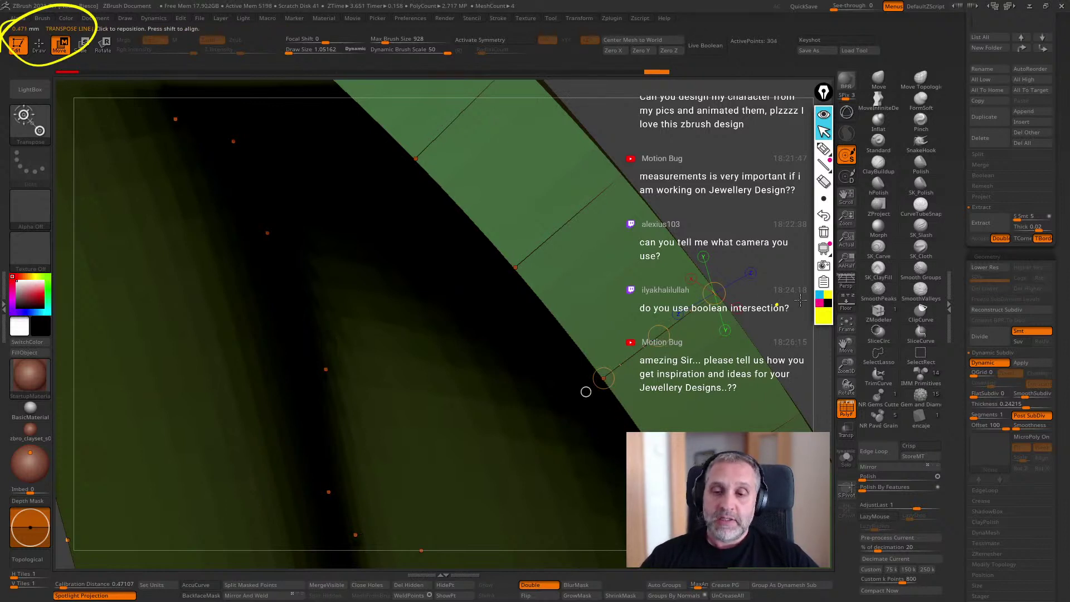
Try Dynamic Subdiv thicknesses of 0.37699 and 0.73327 on the leaf, measuring the rim with a transpose line at each value.
{"action": "left_click_drag", "start_coordinate": [994, 403], "coordinate": [1006, 403]}
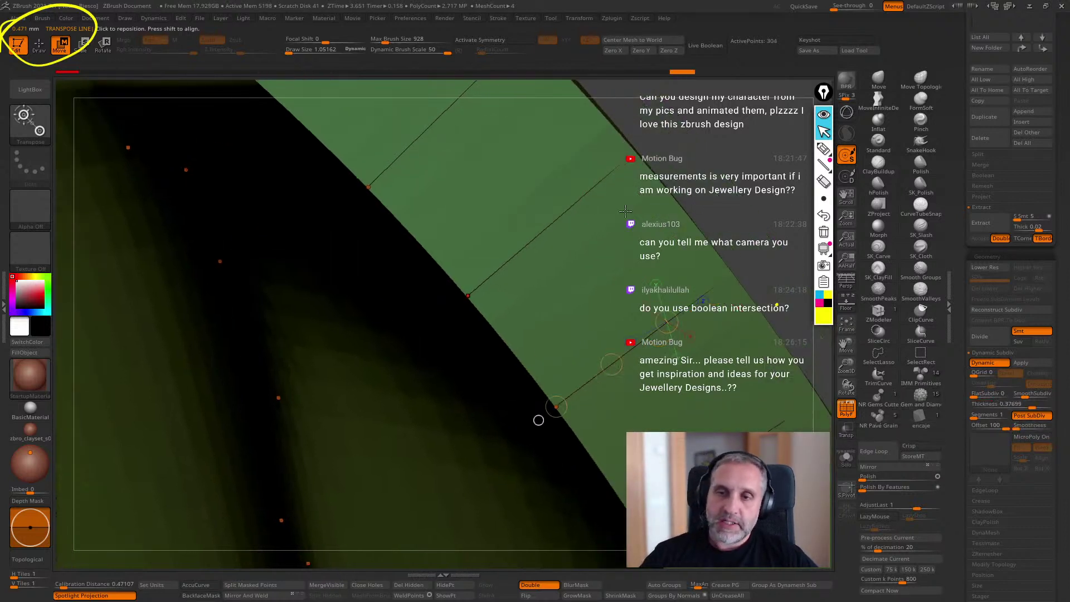
{"action": "left_click_drag", "start_coordinate": [468, 296], "coordinate": [636, 150]}
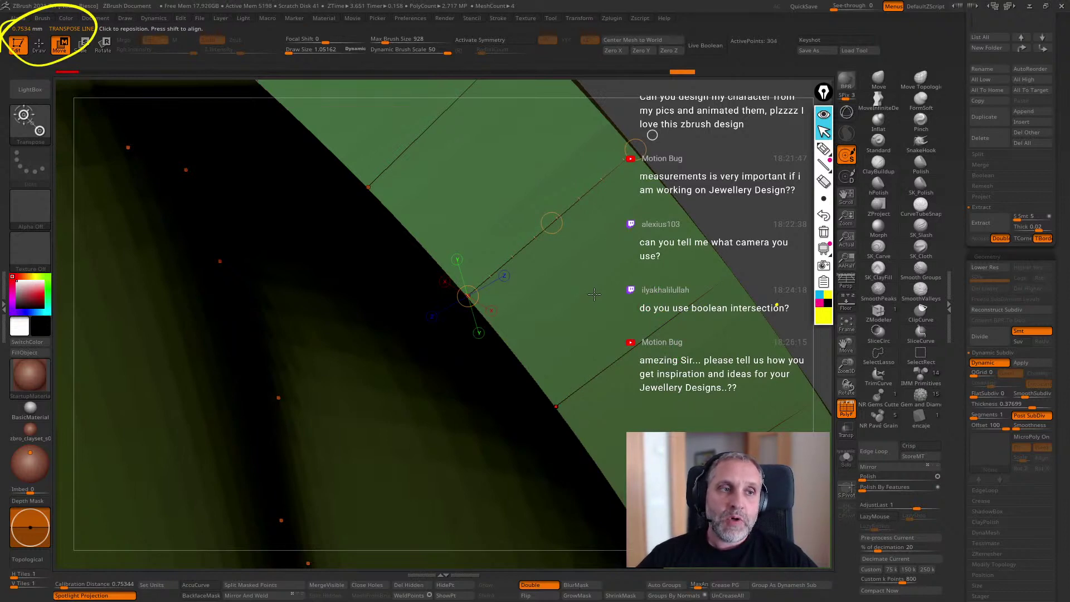
{"action": "left_click_drag", "start_coordinate": [1031, 405], "coordinate": [1042, 406]}
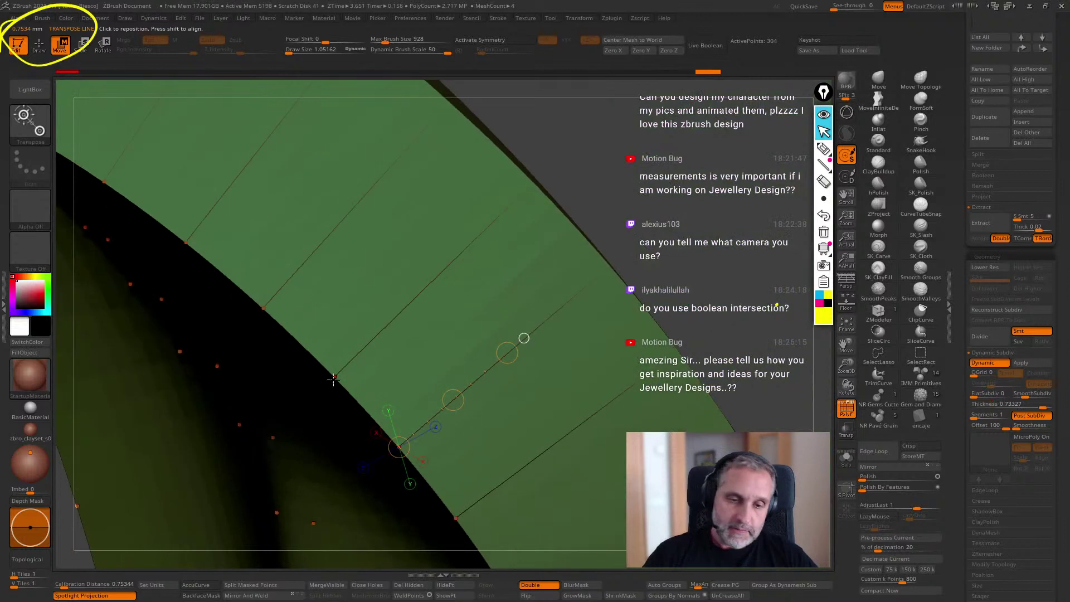
{"action": "left_click_drag", "start_coordinate": [453, 269], "coordinate": [551, 168]}
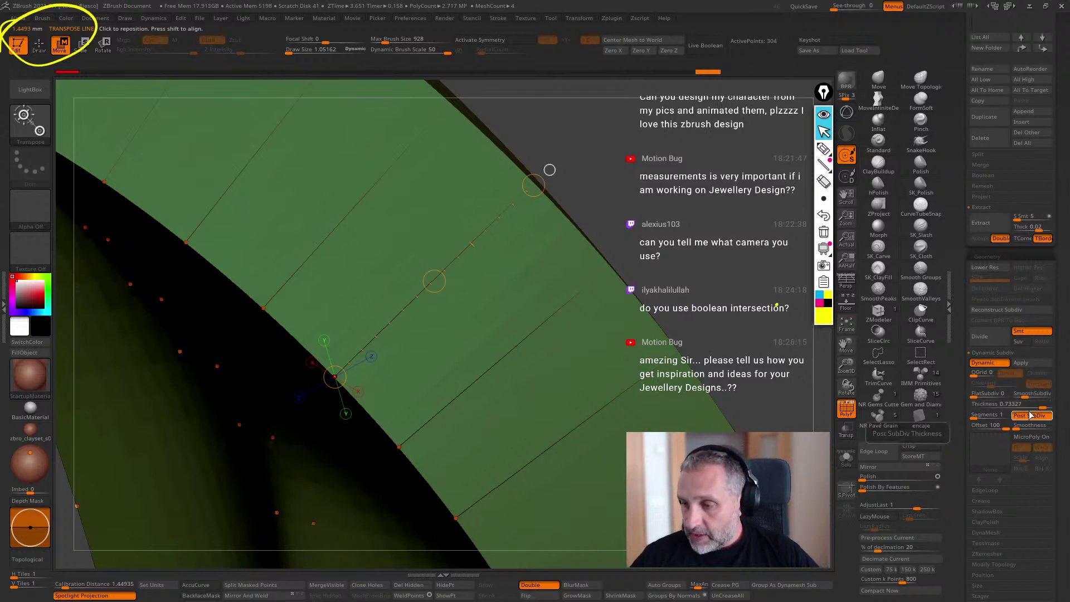
Set the leaf's Dynamic Subdiv thickness to 0.7 and measure the rim along a cross edge with a transpose line.
{"action": "type", "text": "0."}
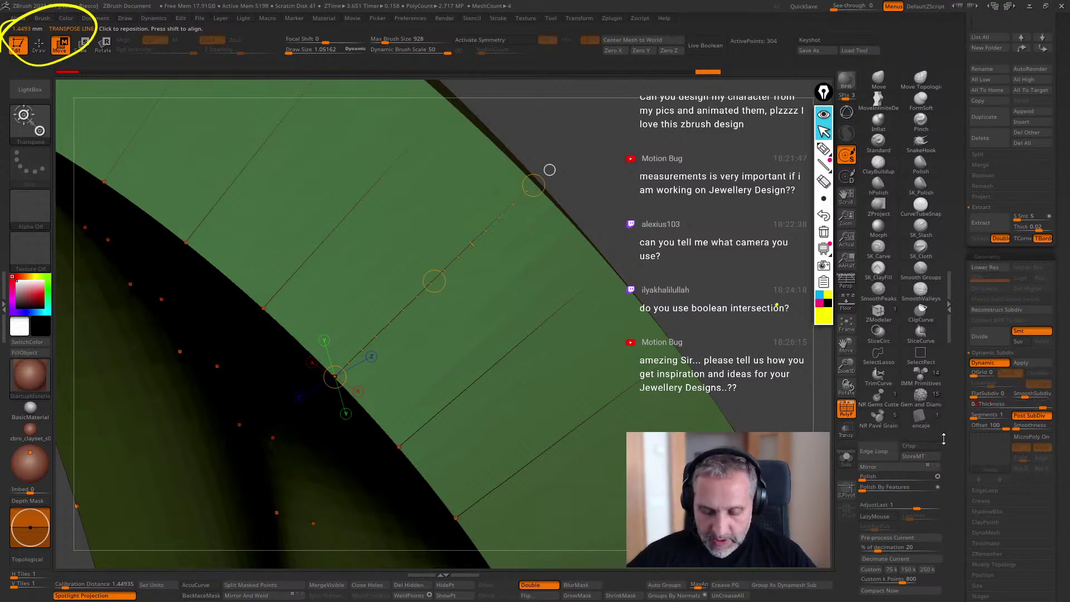
{"action": "type", "text": "7"}
{"action": "key", "text": "Return"}
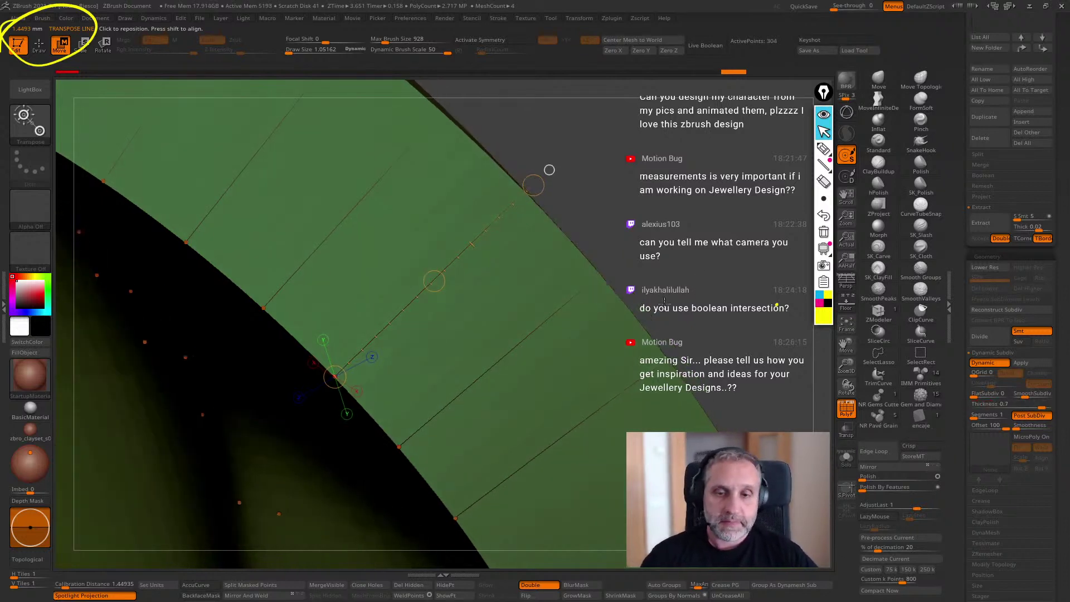
{"action": "left_click_drag", "start_coordinate": [396, 450], "coordinate": [600, 273]}
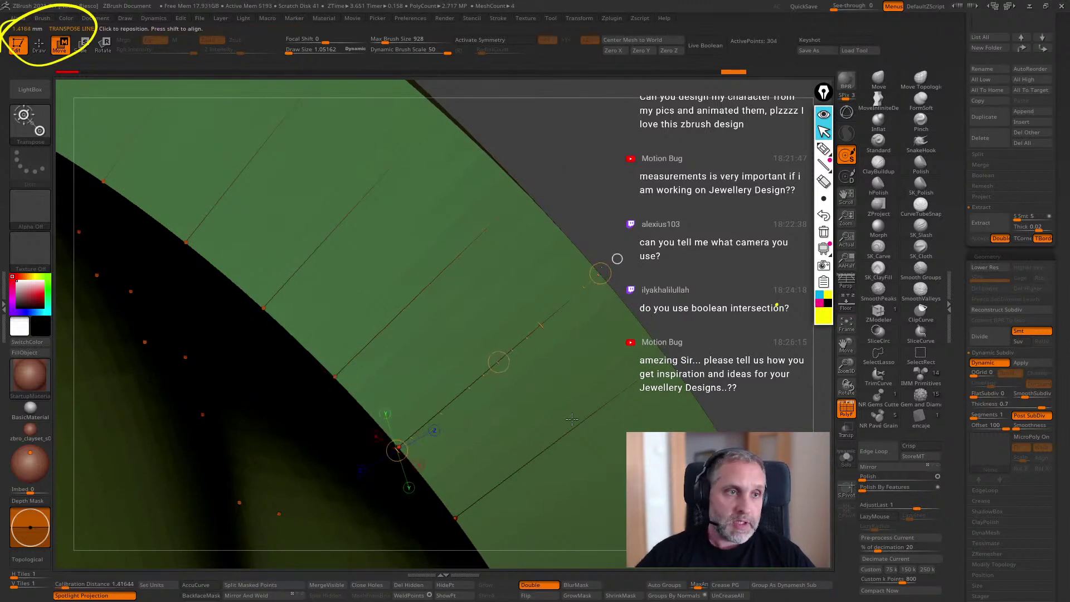
Set the leaf's Dynamic Subdiv thickness to 0.66484, measure the rim once more, and return to Draw mode with the SK_Slash brush.
{"action": "left_click_drag", "start_coordinate": [777, 362], "coordinate": [770, 366]}
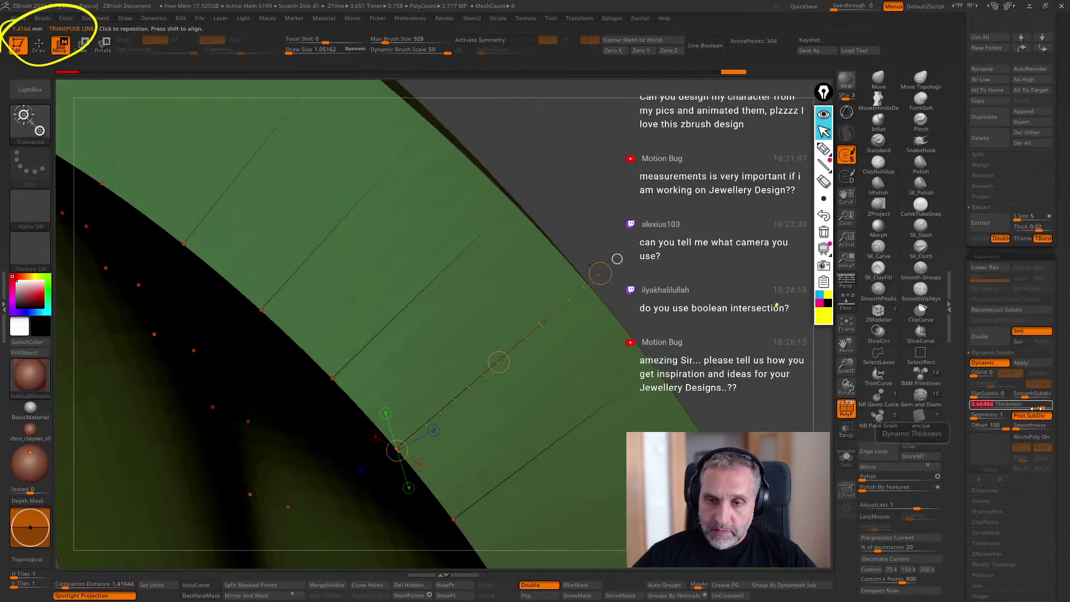
{"action": "left_click_drag", "start_coordinate": [452, 520], "coordinate": [673, 357]}
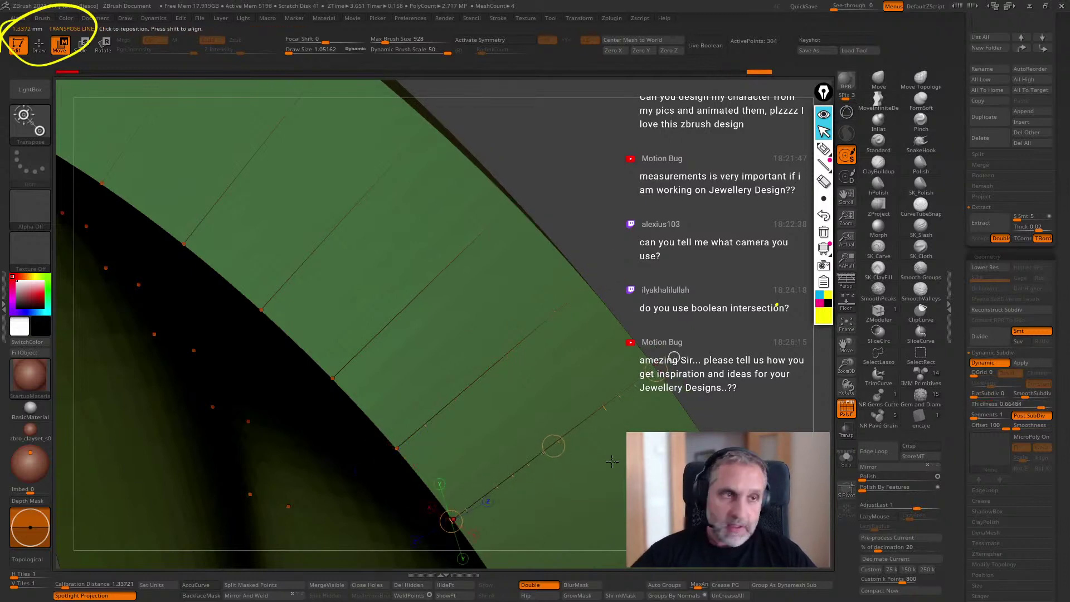
{"action": "mouse_move", "coordinate": [611, 461]}
{"action": "right_mouse_down"}
{"action": "mouse_move", "coordinate": [707, 354]}
{"action": "mouse_move", "coordinate": [784, 326]}
{"action": "mouse_move", "coordinate": [743, 355]}
{"action": "mouse_move", "coordinate": [648, 353]}
{"action": "right_mouse_up"}
{"action": "left_click", "coordinate": [920, 229]}
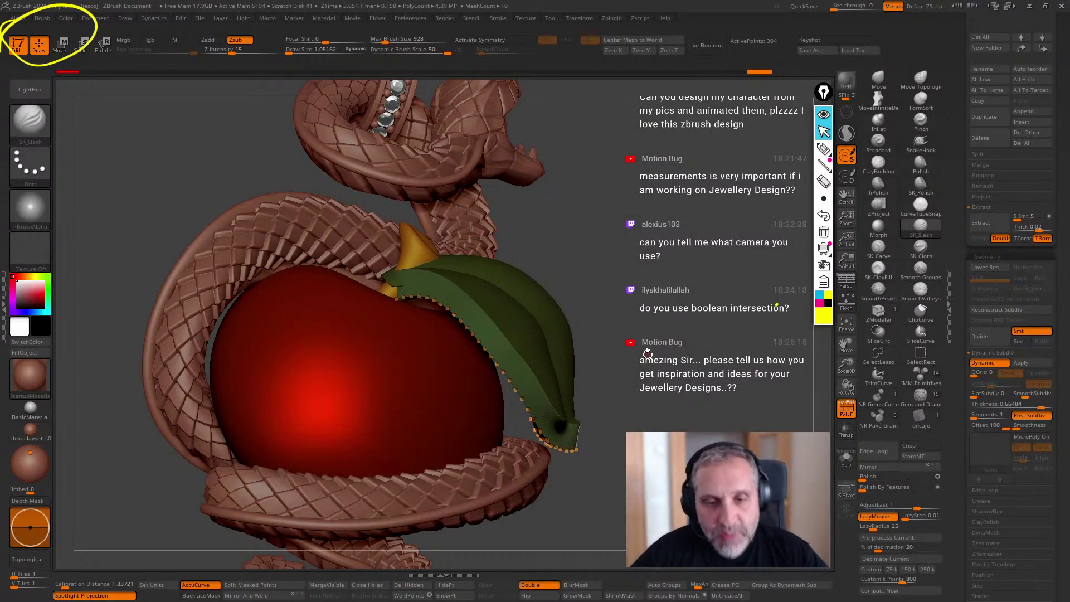
{"action": "right_click_drag", "start_coordinate": [647, 353], "coordinate": [747, 432]}
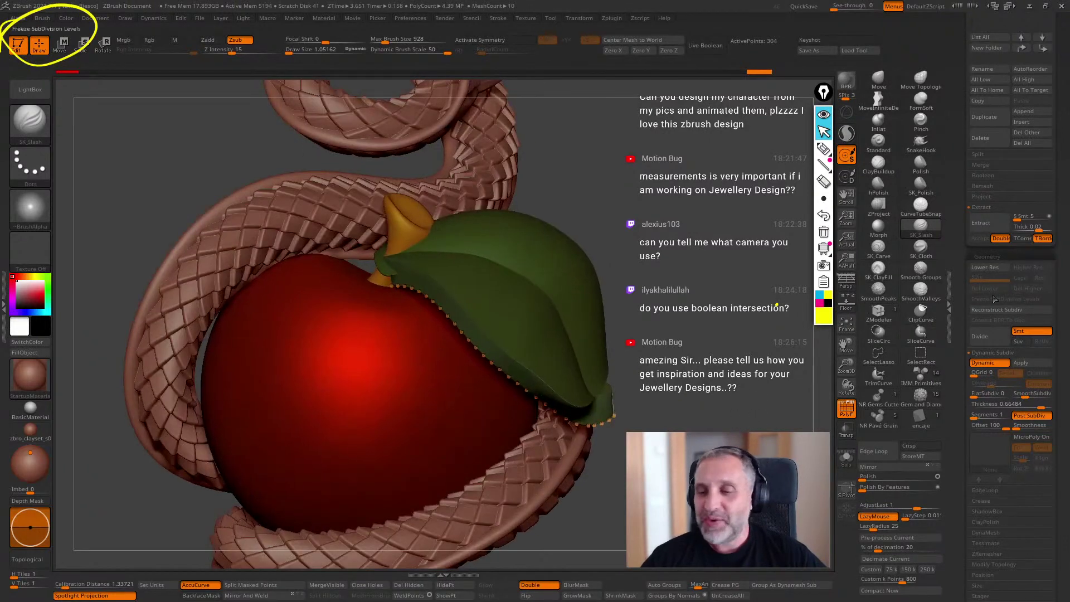
Set the leaf's Dynamic Subdiv thickness offset to -55 and inspect how the leaf sits against the apple and serpent.
{"action": "left_click", "coordinate": [997, 428]}
{"action": "left_click_drag", "start_coordinate": [998, 429], "coordinate": [979, 429]}
{"action": "right_click_drag", "start_coordinate": [735, 434], "coordinate": [669, 479]}
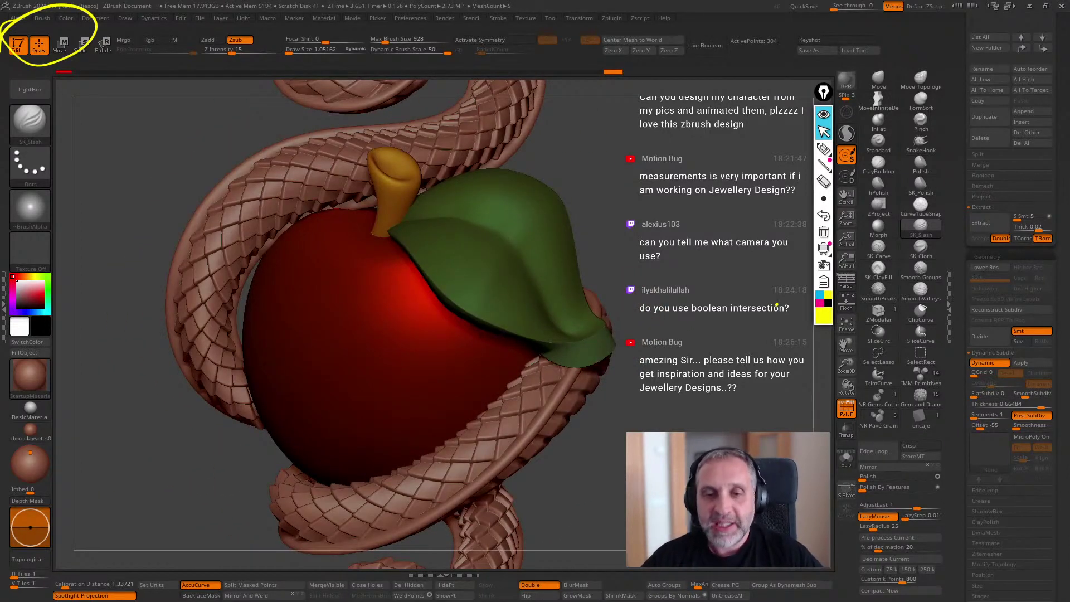
{"action": "right_click_drag", "start_coordinate": [668, 479], "coordinate": [697, 427]}
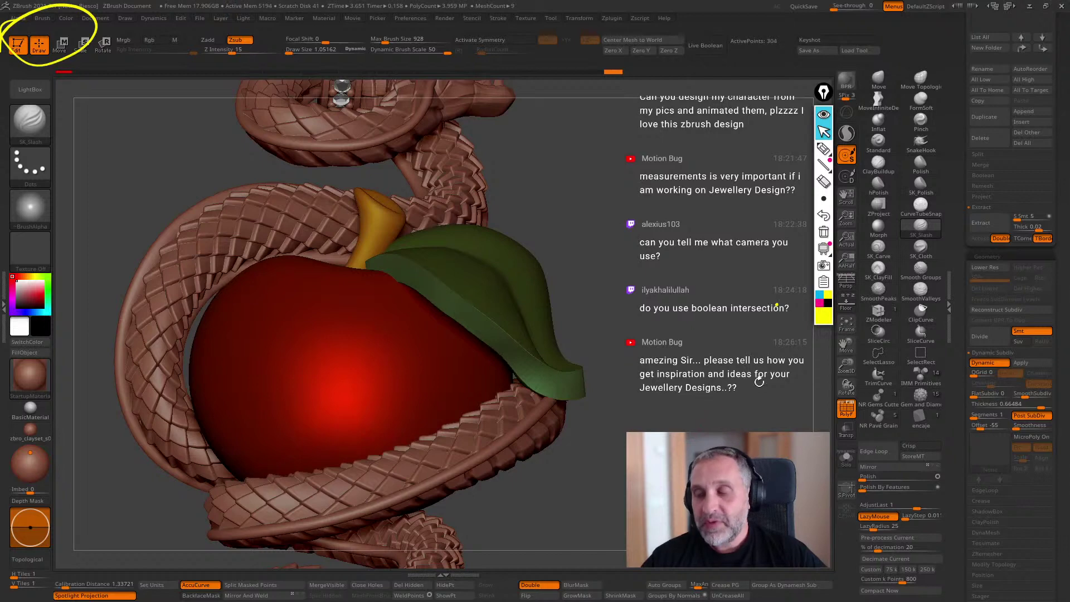
{"action": "right_click_drag", "start_coordinate": [697, 427], "coordinate": [688, 429]}
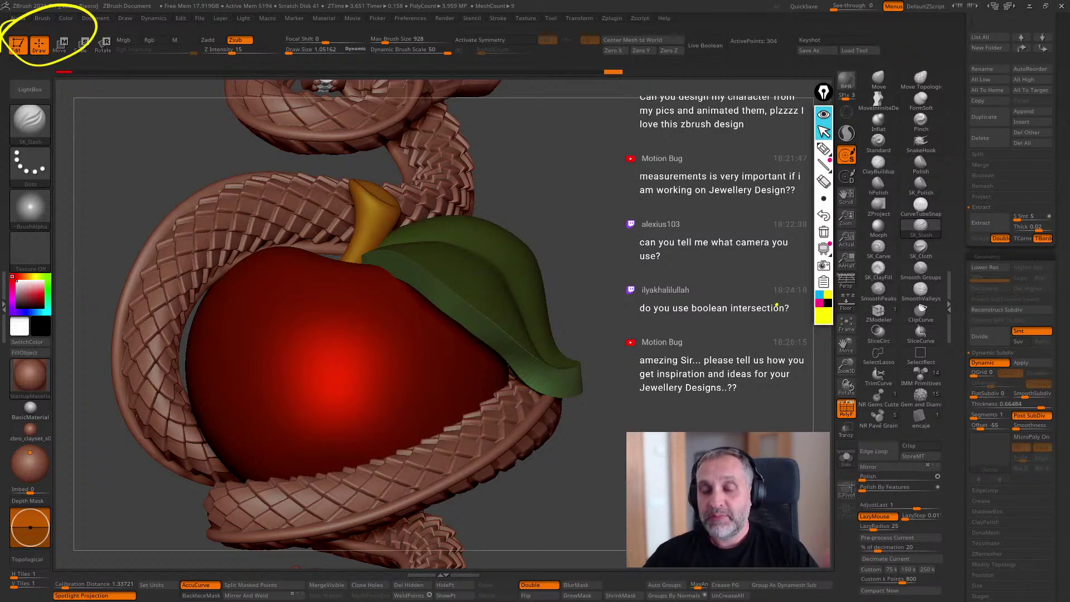
{"action": "right_click_drag", "start_coordinate": [750, 428], "coordinate": [744, 425]}
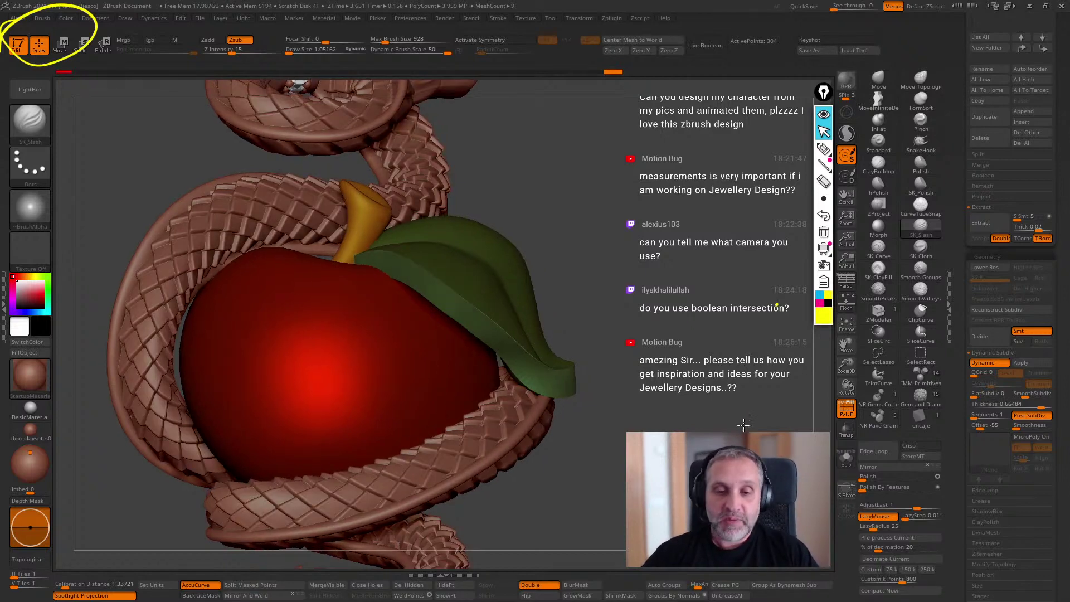
{"action": "left_click_drag", "start_coordinate": [740, 429], "coordinate": [639, 410]}
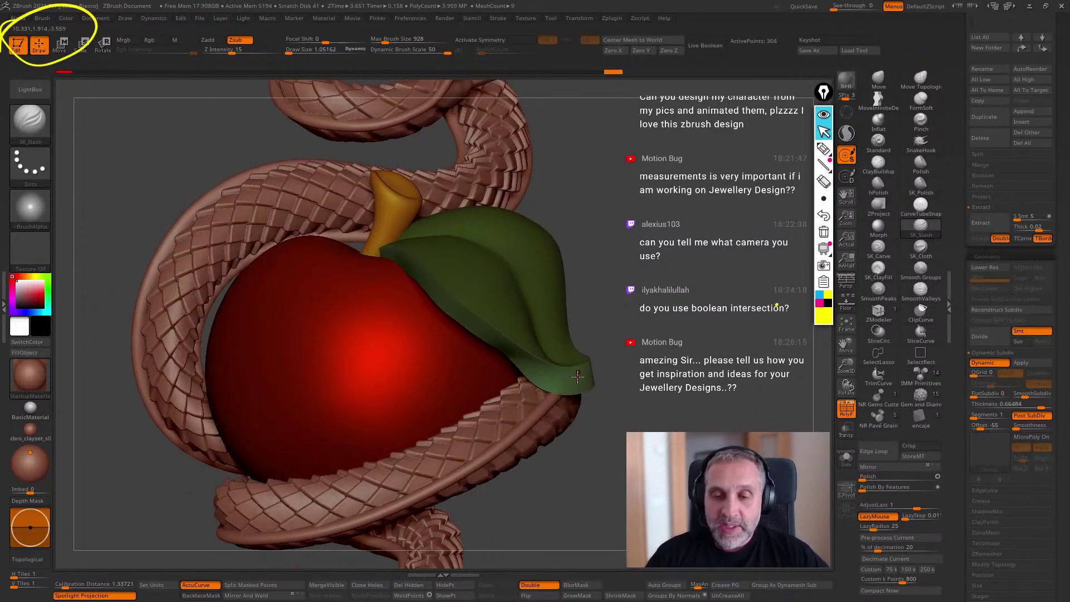
Trace the lower edge of the leaf's tip with the annotation pen, clear all annotations, and return to the normal pointer.
{"action": "left_click_drag", "start_coordinate": [664, 352], "coordinate": [732, 323], "text": "alt"}
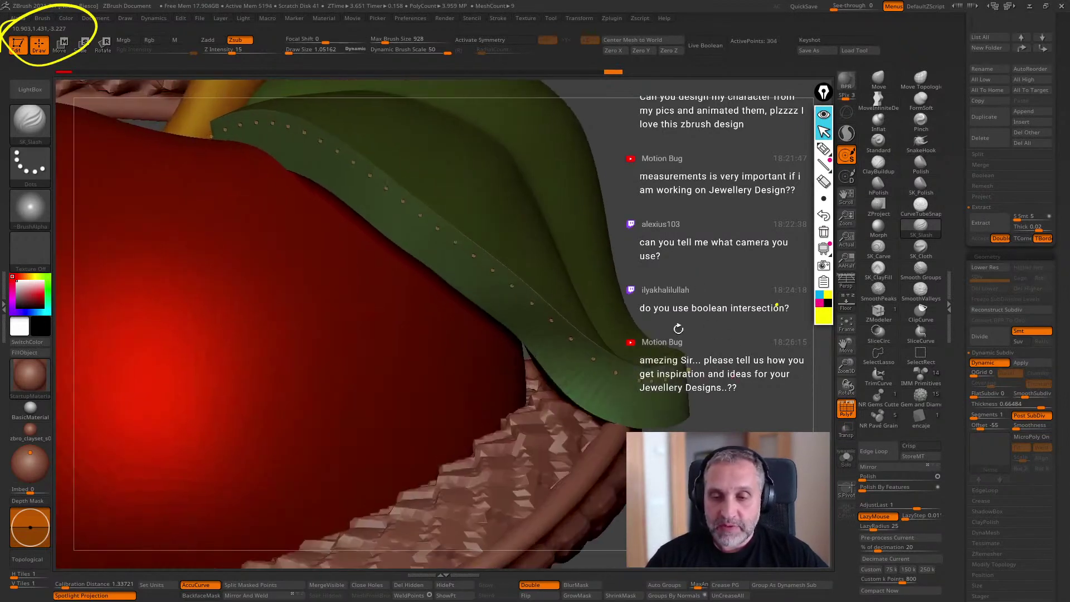
{"action": "left_click", "coordinate": [822, 149]}
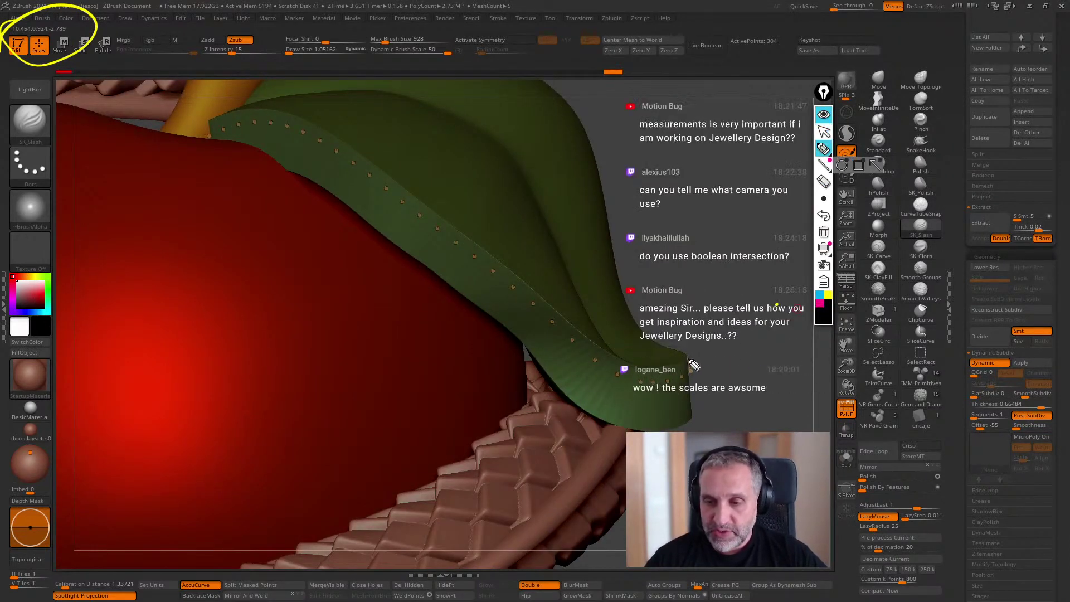
{"action": "mouse_move", "coordinate": [689, 365]}
{"action": "left_mouse_down"}
{"action": "mouse_move", "coordinate": [667, 420]}
{"action": "mouse_move", "coordinate": [580, 413]}
{"action": "left_mouse_up"}
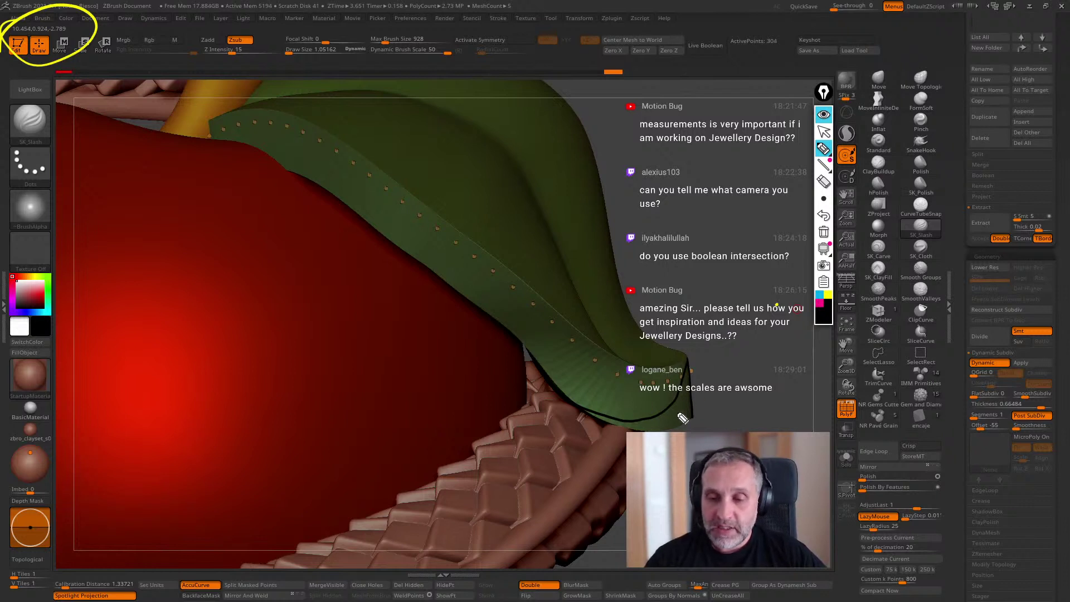
{"action": "left_click", "coordinate": [823, 231]}
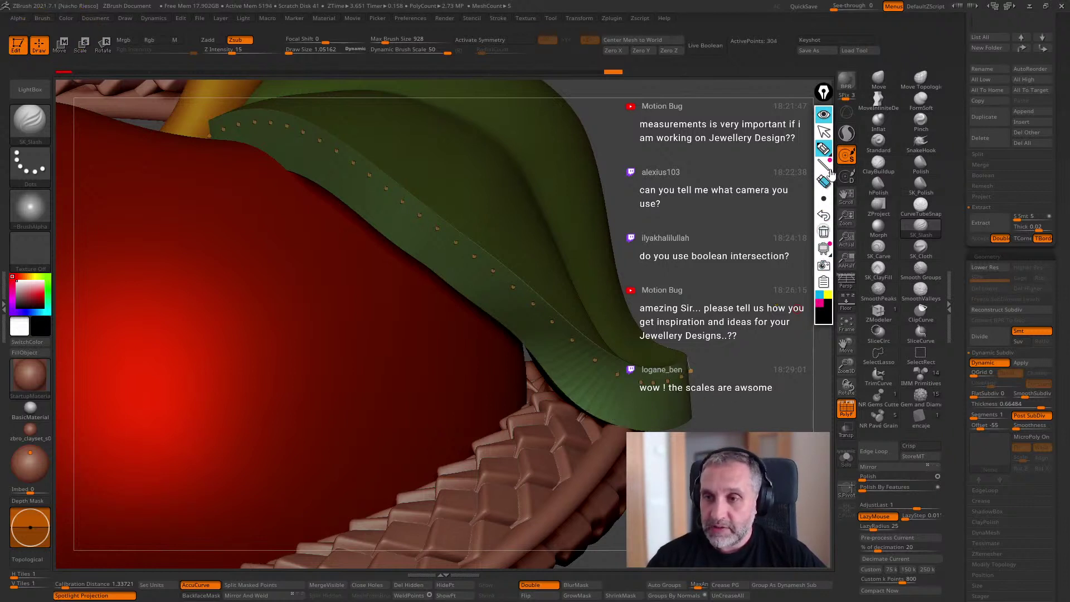
{"action": "left_click", "coordinate": [824, 132]}
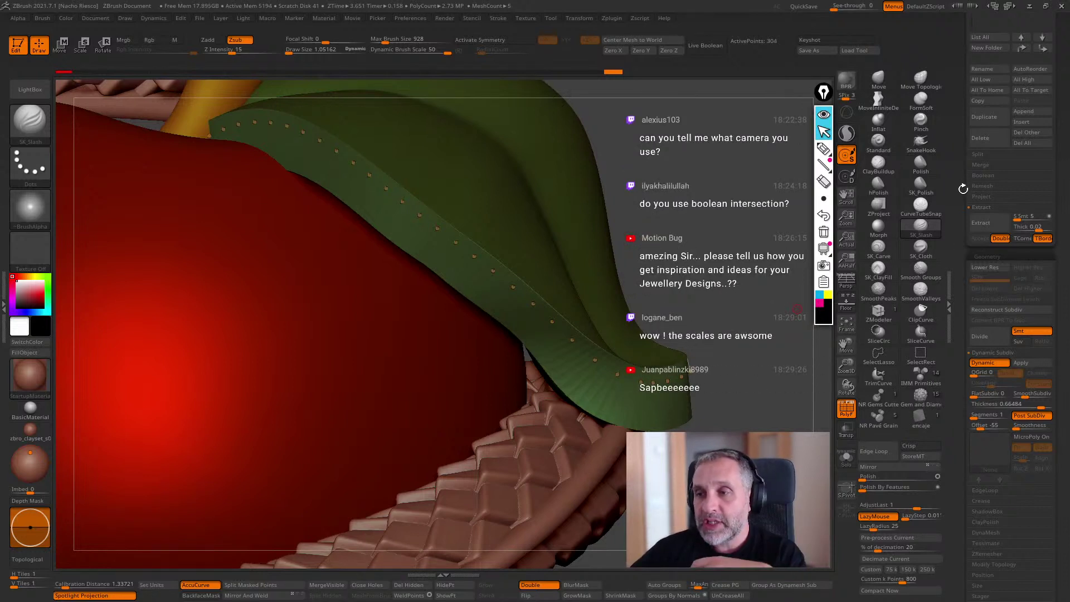
Try the Boolean intersection mode on the leaf subtool and switch it back to additive mode.
{"action": "scroll", "coordinate": [958, 189], "scroll_direction": "up", "scroll_amount": 5}
{"action": "mouse_move", "coordinate": [1024, 275]}
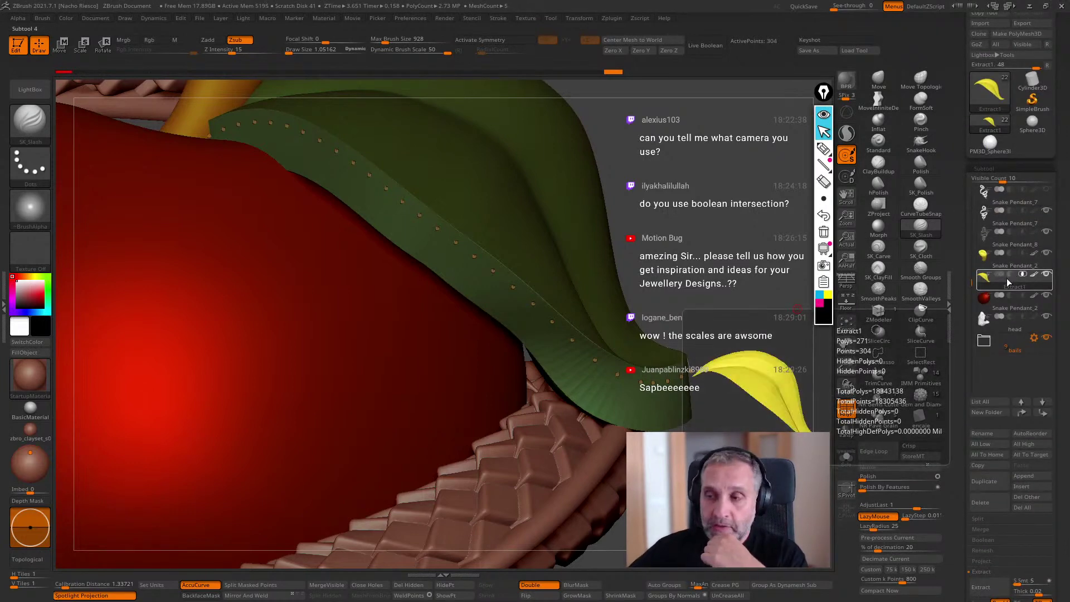
{"action": "left_click_drag", "start_coordinate": [638, 255], "coordinate": [702, 257]}
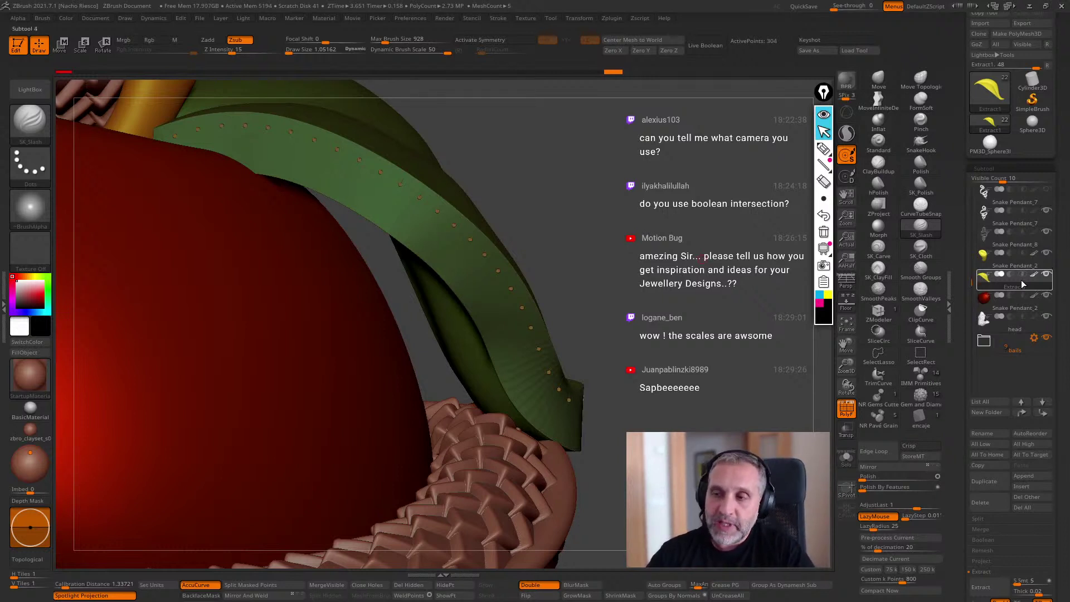
{"action": "mouse_move", "coordinate": [1024, 275]}
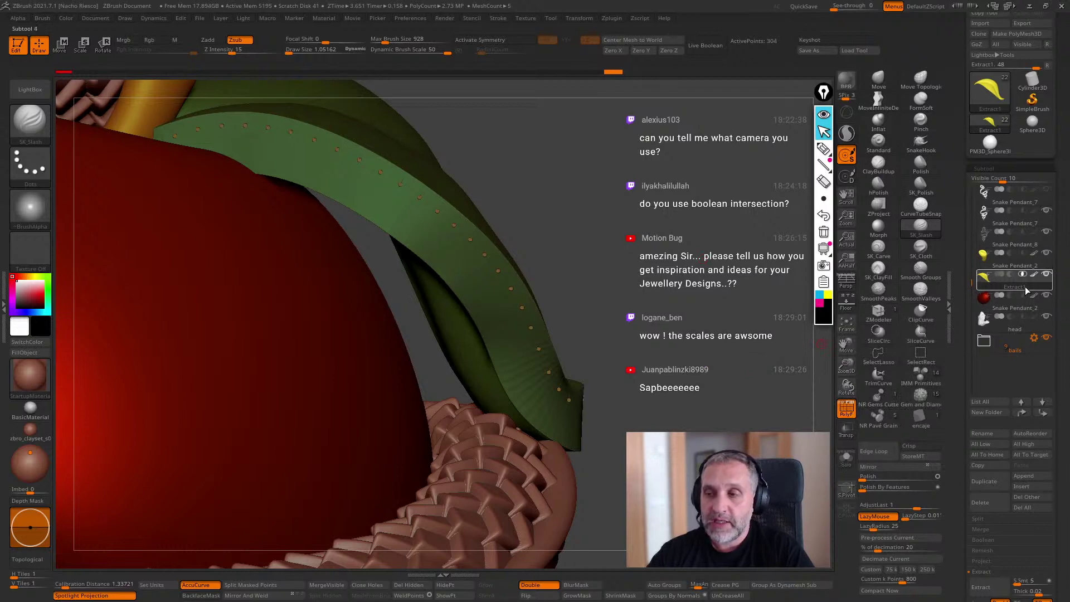
{"action": "left_click_drag", "start_coordinate": [707, 337], "coordinate": [730, 337]}
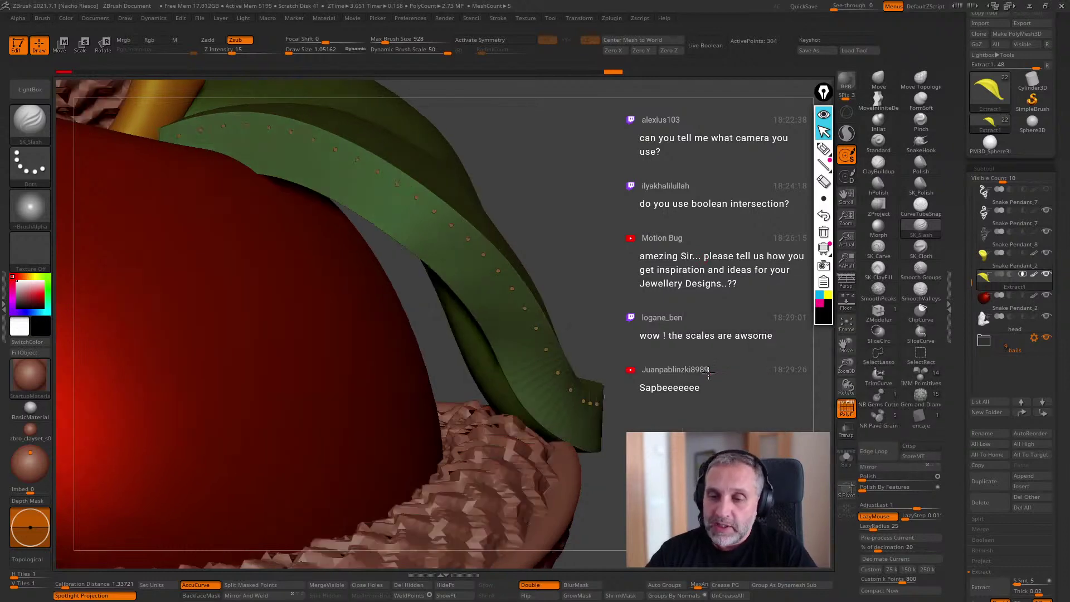
{"action": "left_click", "coordinate": [1002, 275]}
{"action": "left_click_drag", "start_coordinate": [703, 409], "coordinate": [688, 398]}
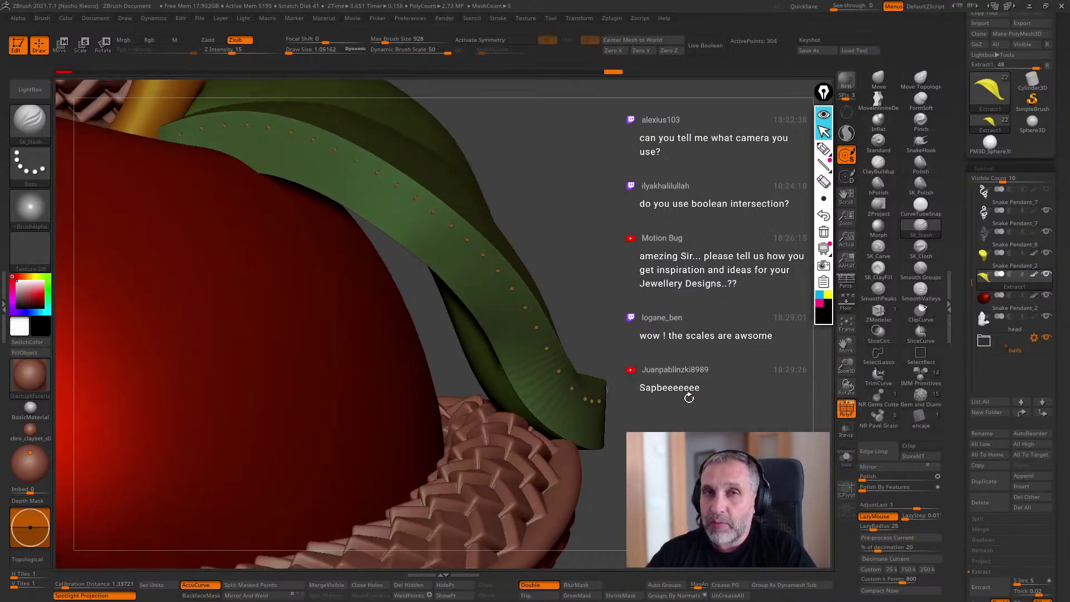
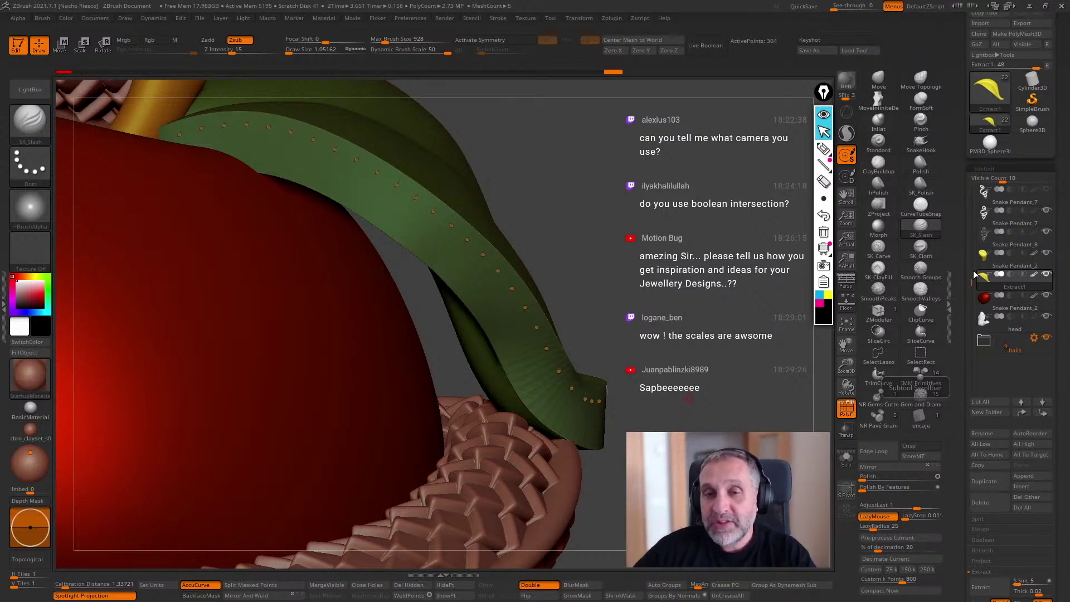
{"action": "left_click_drag", "start_coordinate": [597, 203], "coordinate": [694, 231]}
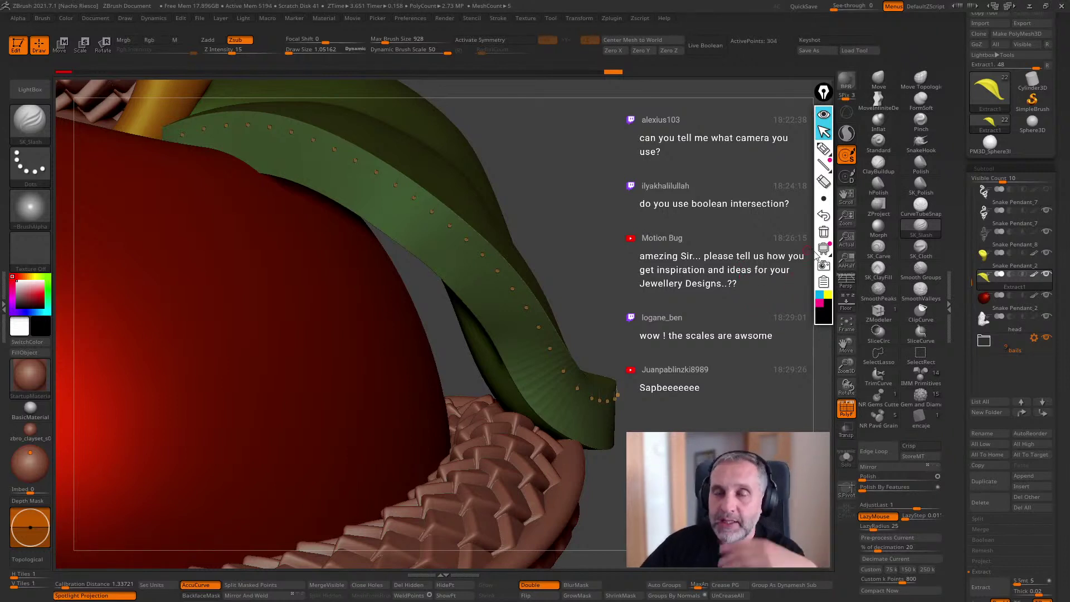
{"action": "left_click_drag", "start_coordinate": [693, 214], "coordinate": [709, 275]}
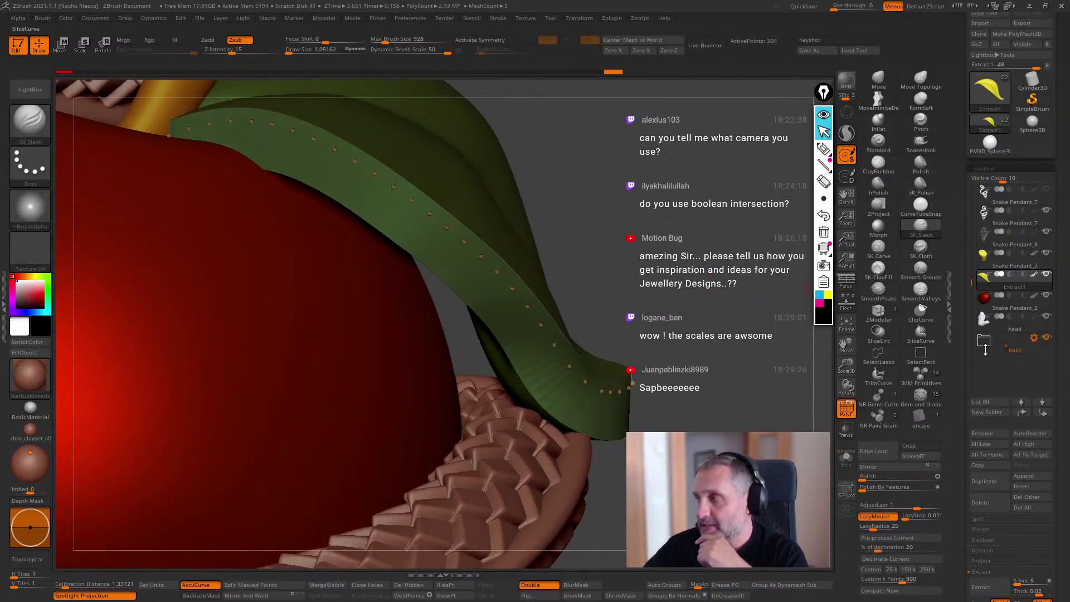
{"action": "mouse_move", "coordinate": [1009, 347]}
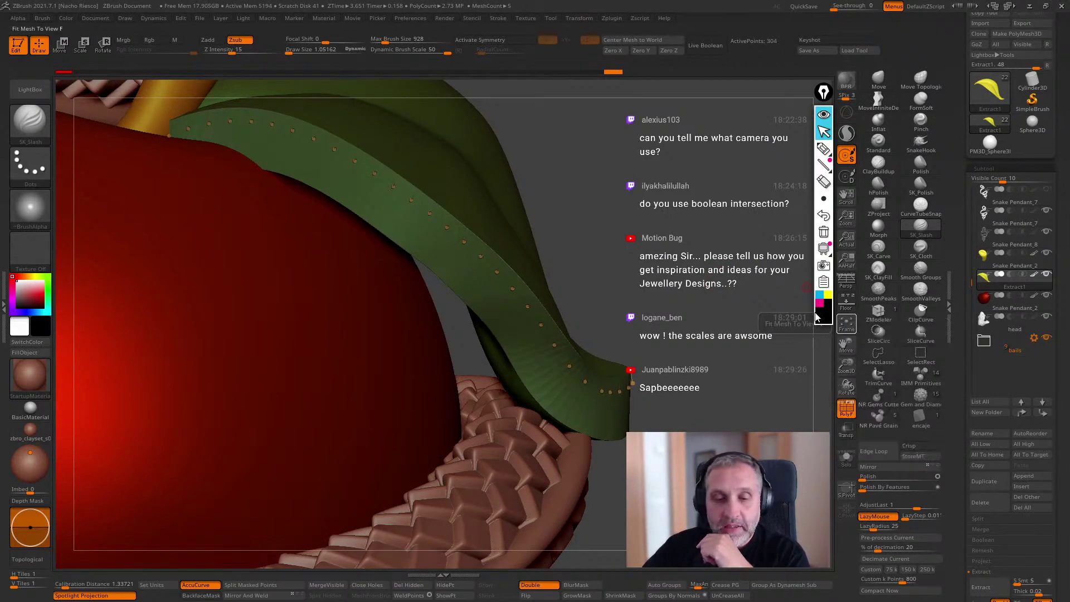
{"action": "left_click_drag", "start_coordinate": [710, 346], "coordinate": [741, 451]}
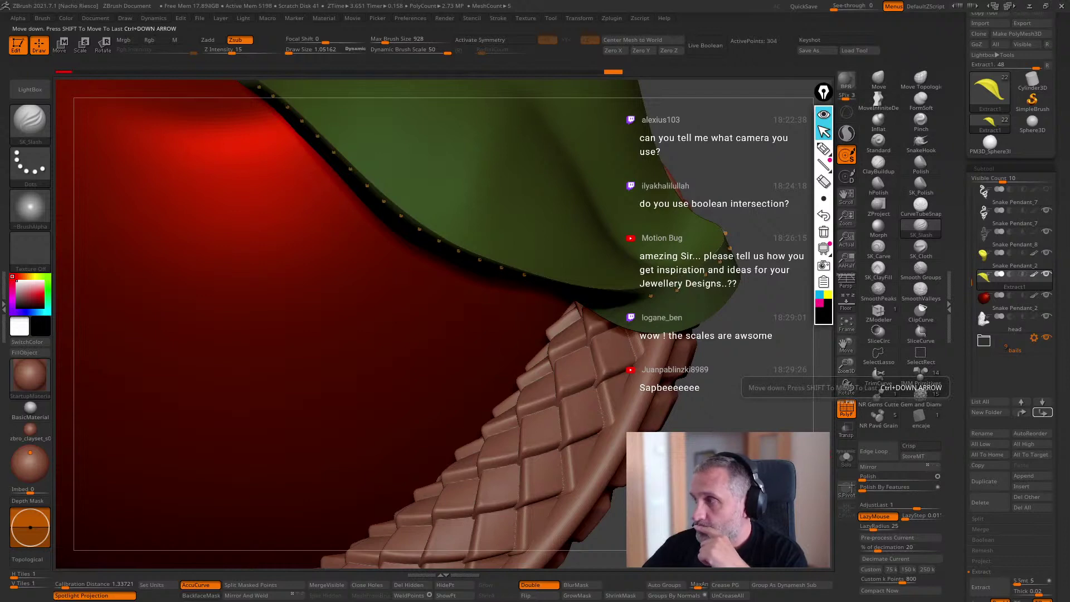
Isolate the apple subtool, measure its height down the middle with the transpose line, and show the whole pendant again.
{"action": "left_click_drag", "start_coordinate": [751, 426], "coordinate": [645, 426]}
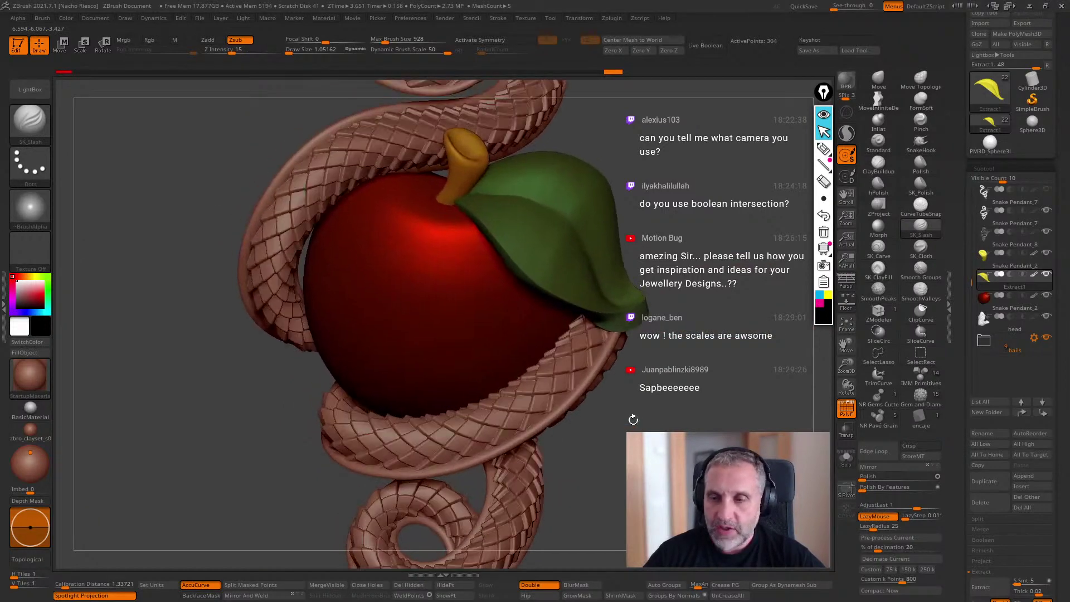
{"action": "left_click", "coordinate": [1011, 311]}
{"action": "left_click", "coordinate": [846, 459]}
{"action": "key", "text": "w"}
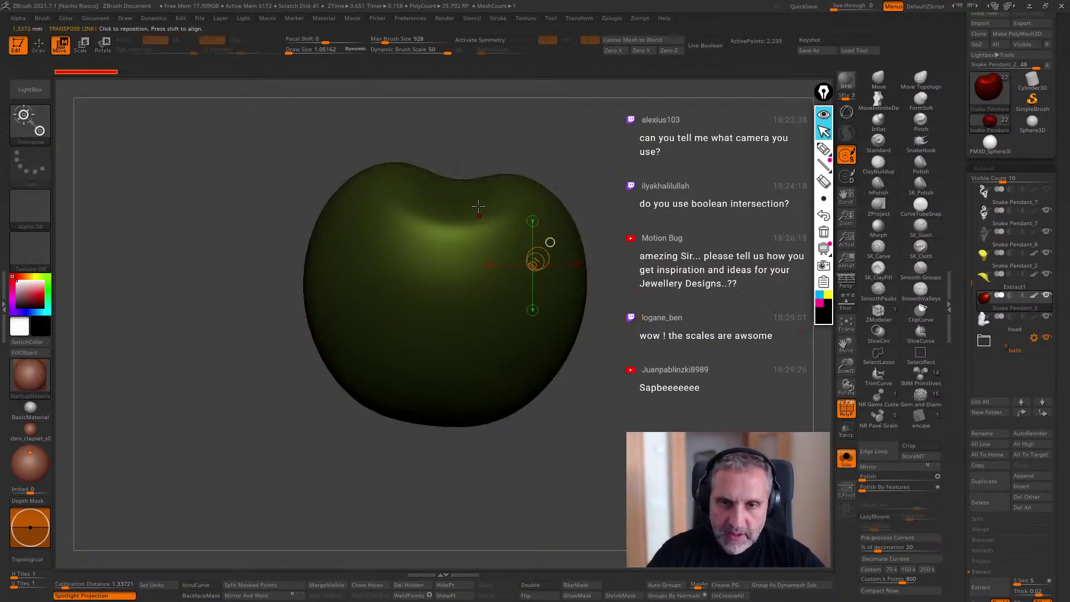
{"action": "left_click", "coordinate": [463, 207], "text": "alt"}
{"action": "left_click_drag", "start_coordinate": [463, 206], "coordinate": [465, 430]}
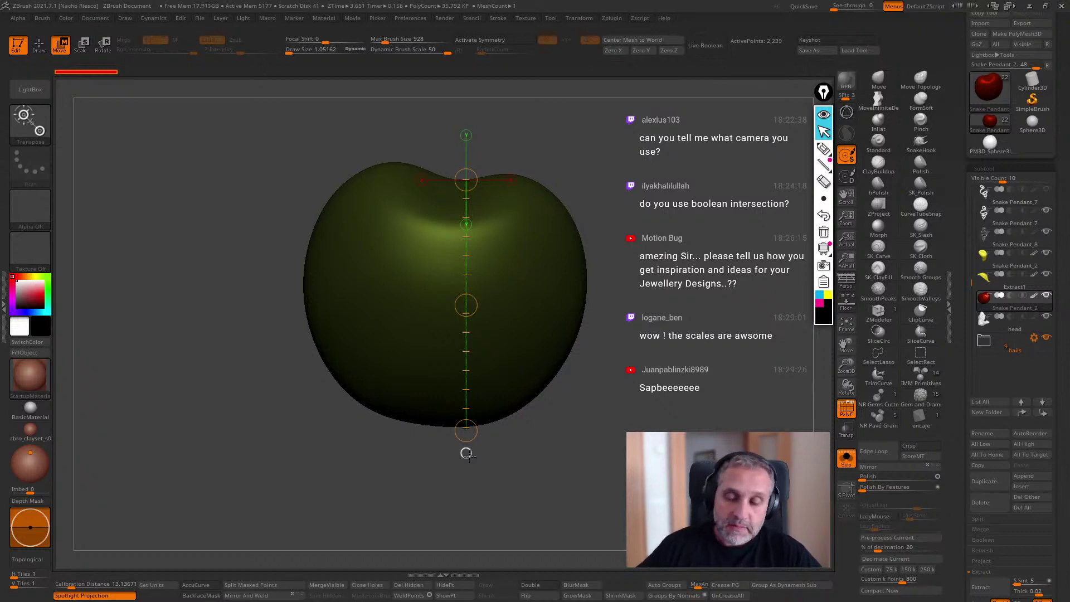
{"action": "left_click", "coordinate": [846, 457]}
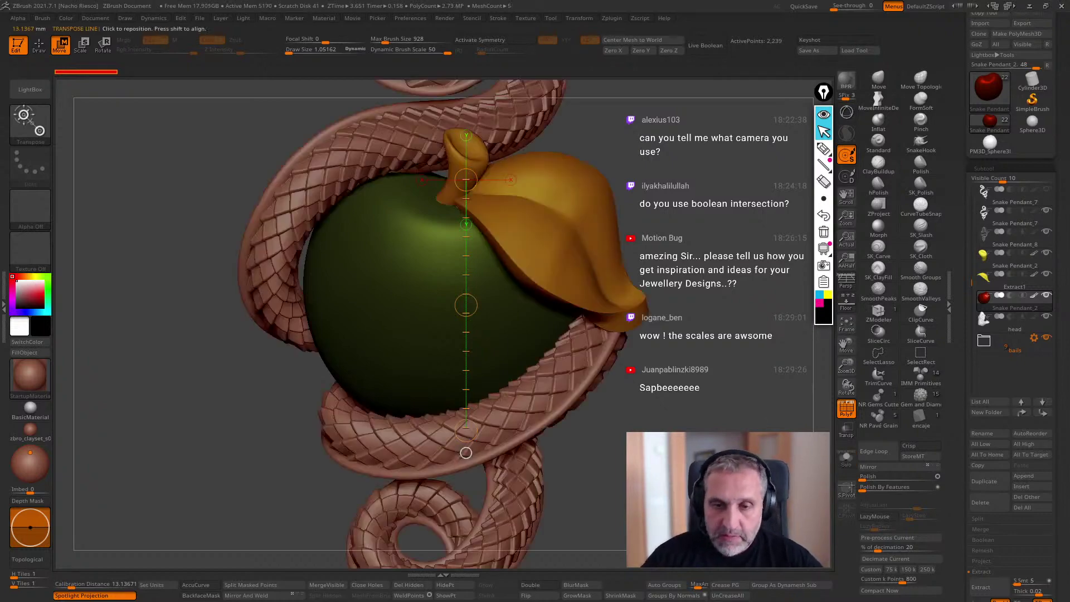
Hide the bails folder, measure the serpent pendant's full height with the transpose line, and return to Draw mode.
{"action": "left_click_drag", "start_coordinate": [802, 496], "coordinate": [802, 471], "text": "alt"}
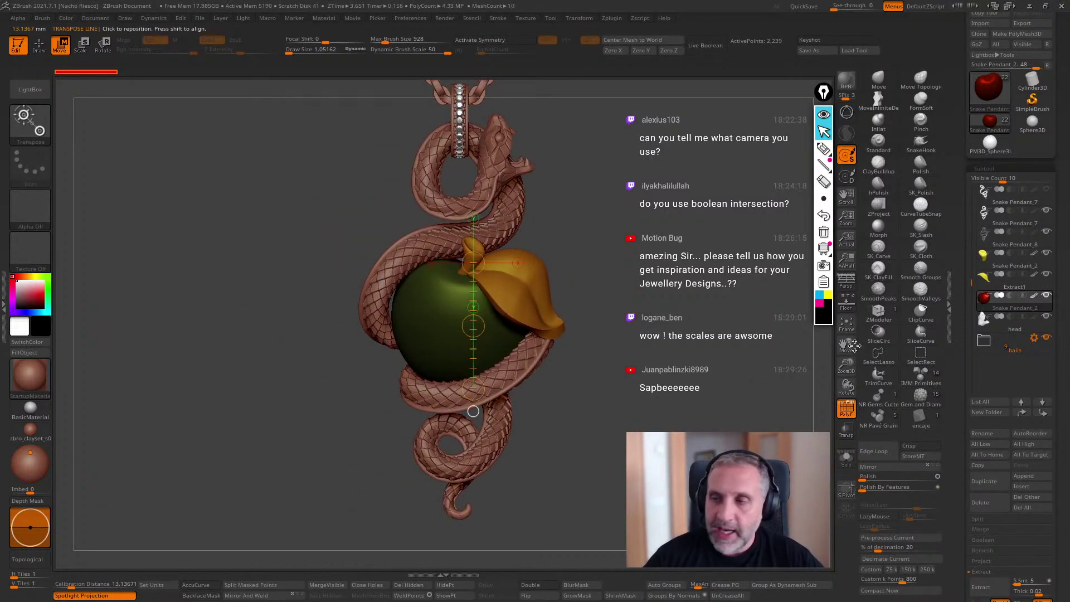
{"action": "left_click", "coordinate": [1047, 338]}
{"action": "mouse_move", "coordinate": [711, 414]}
{"action": "left_mouse_down", "text": "alt"}
{"action": "mouse_move", "coordinate": [712, 424]}
{"action": "mouse_move", "coordinate": [719, 397]}
{"action": "left_mouse_up", "text": "alt"}
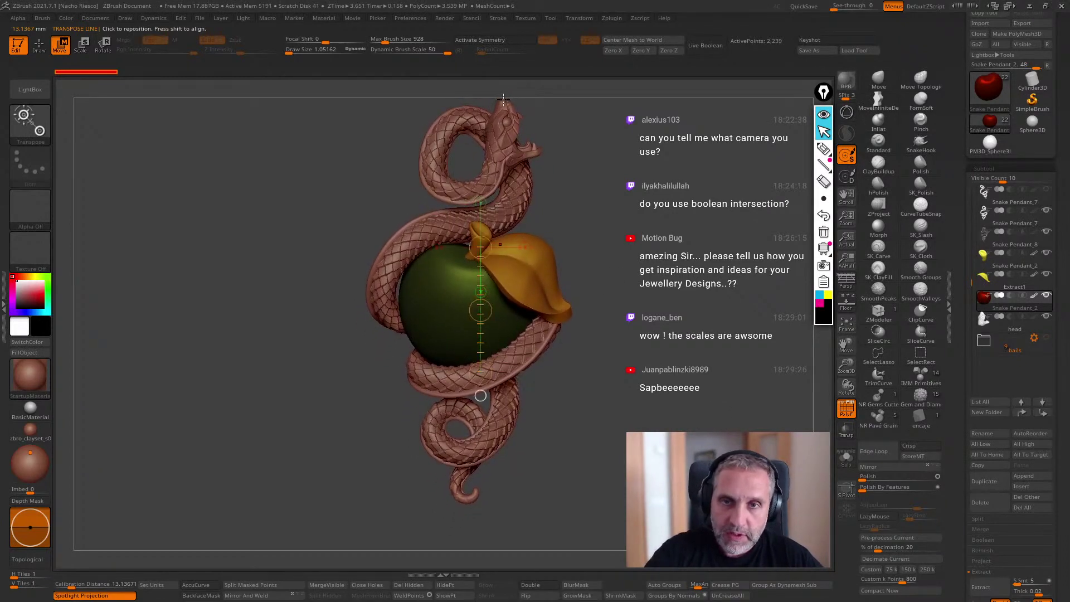
{"action": "left_click_drag", "start_coordinate": [504, 100], "coordinate": [503, 494], "text": "shift"}
{"action": "left_click_drag", "start_coordinate": [621, 417], "coordinate": [615, 462], "text": "alt"}
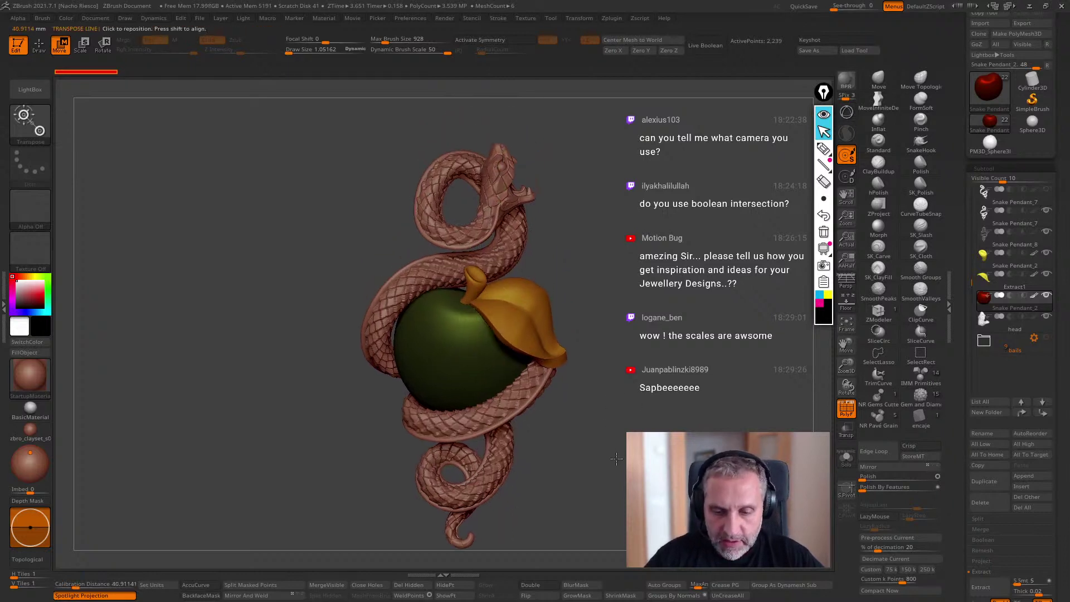
{"action": "left_click_drag", "start_coordinate": [505, 551], "coordinate": [499, 557]}
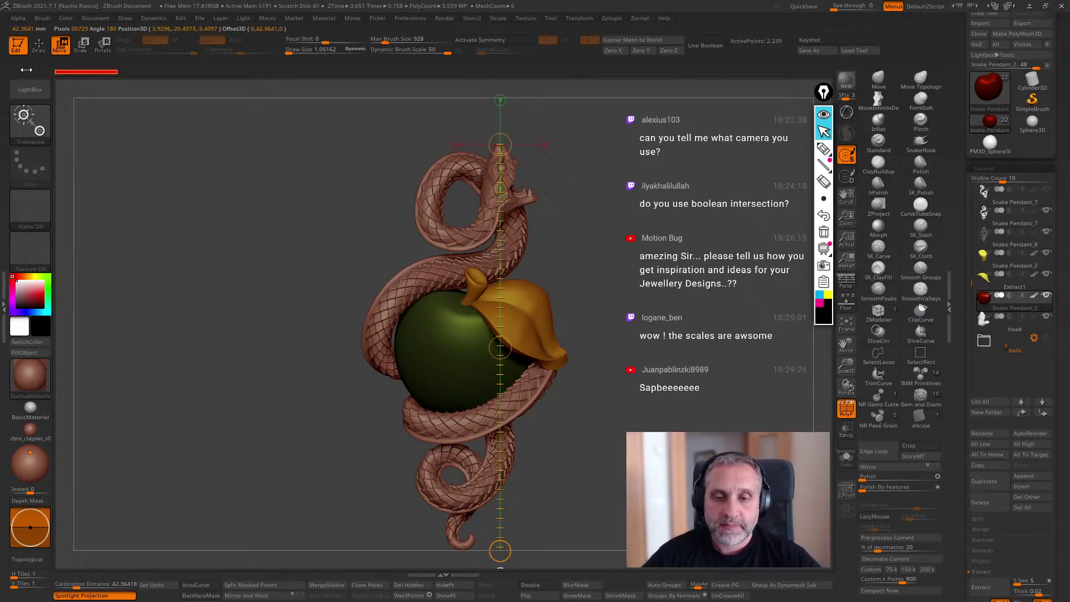
{"action": "left_click_drag", "start_coordinate": [689, 398], "coordinate": [644, 468], "text": "alt"}
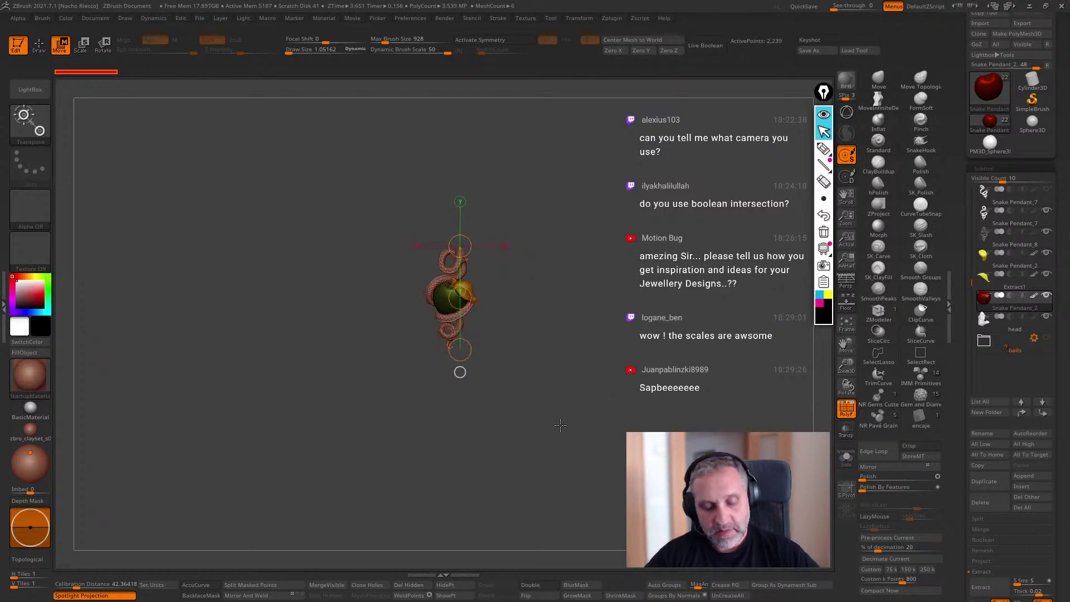
{"action": "key", "text": "q"}
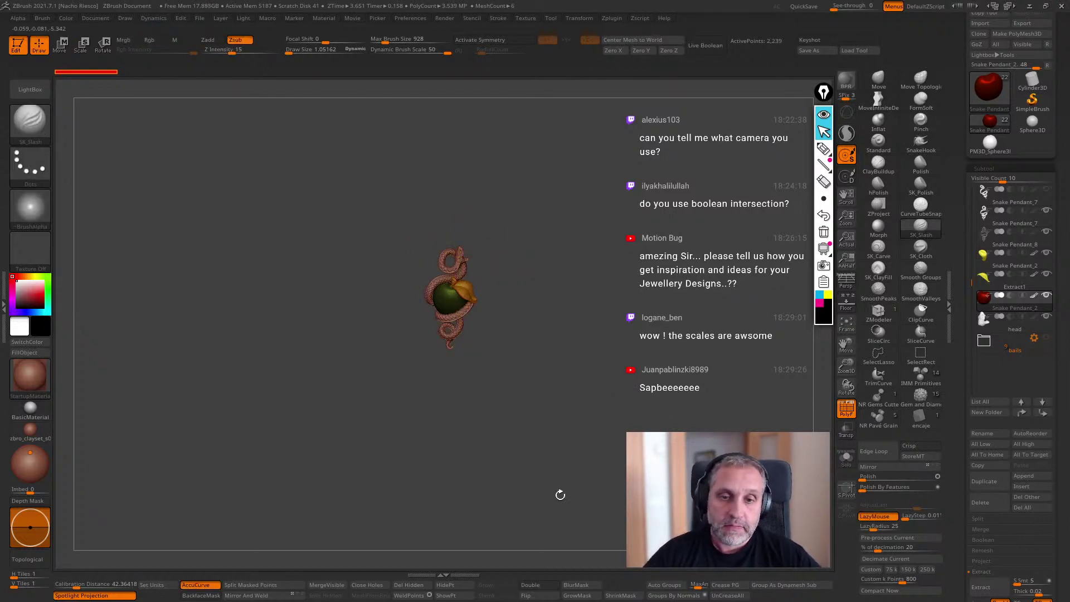
Isolate the leaf subtool and measure the thickness of its rim with the transpose line.
{"action": "left_click_drag", "start_coordinate": [616, 432], "coordinate": [554, 423]}
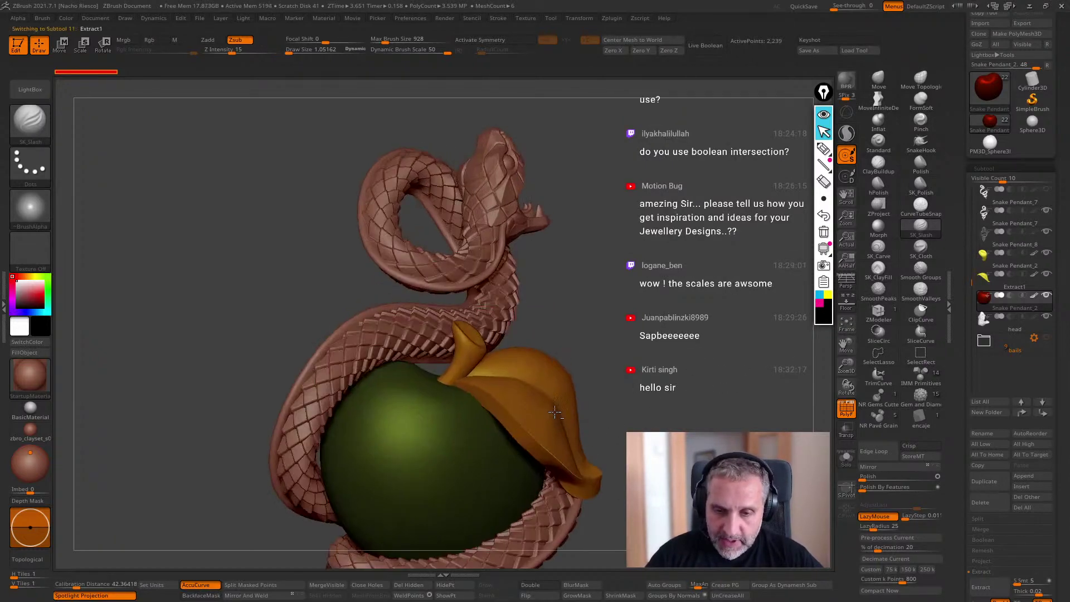
{"action": "left_click", "coordinate": [551, 417], "text": "alt"}
{"action": "left_click", "coordinate": [845, 458]}
{"action": "mouse_move", "coordinate": [791, 434]}
{"action": "left_mouse_down"}
{"action": "mouse_move", "coordinate": [752, 410]}
{"action": "mouse_move", "coordinate": [709, 420]}
{"action": "mouse_move", "coordinate": [718, 370]}
{"action": "mouse_move", "coordinate": [598, 418]}
{"action": "mouse_move", "coordinate": [597, 277]}
{"action": "left_mouse_up"}
{"action": "key", "text": "w"}
{"action": "left_click_drag", "start_coordinate": [552, 438], "coordinate": [608, 365]}
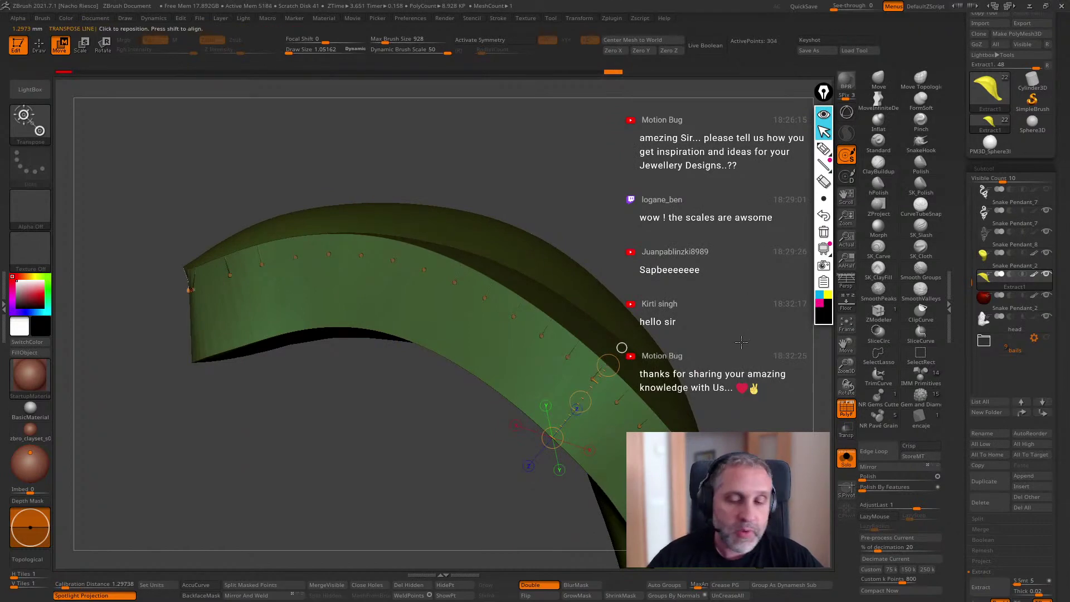
{"action": "left_click_drag", "start_coordinate": [686, 335], "coordinate": [715, 312]}
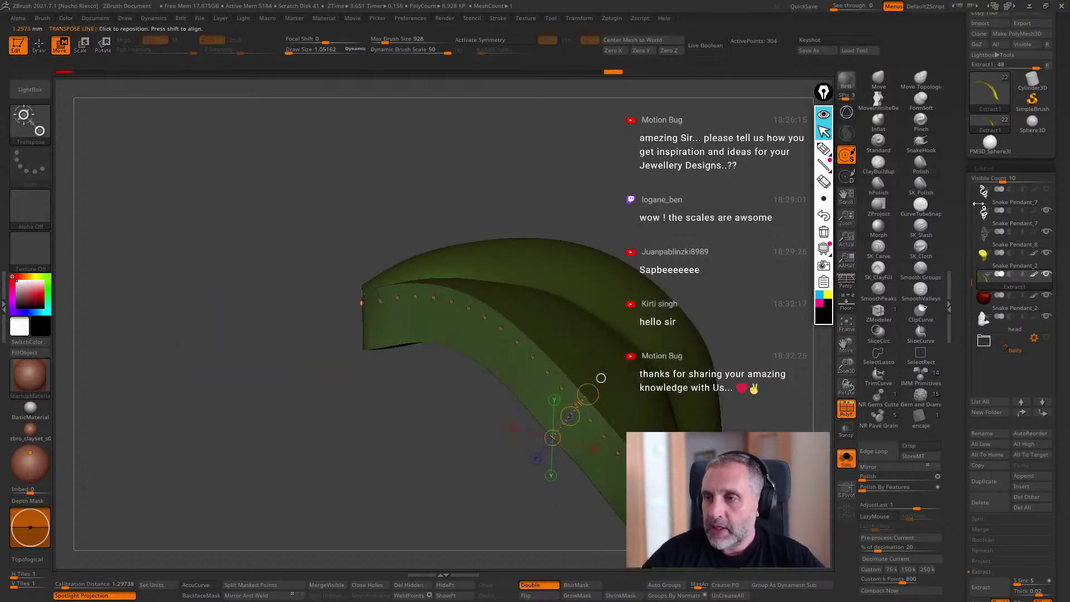
Duplicate the leaf subtool and turn off Dynamic Subdiv on the copy, returning to Draw mode.
{"action": "left_click", "coordinate": [993, 486]}
{"action": "left_click_drag", "start_coordinate": [697, 339], "coordinate": [719, 323]}
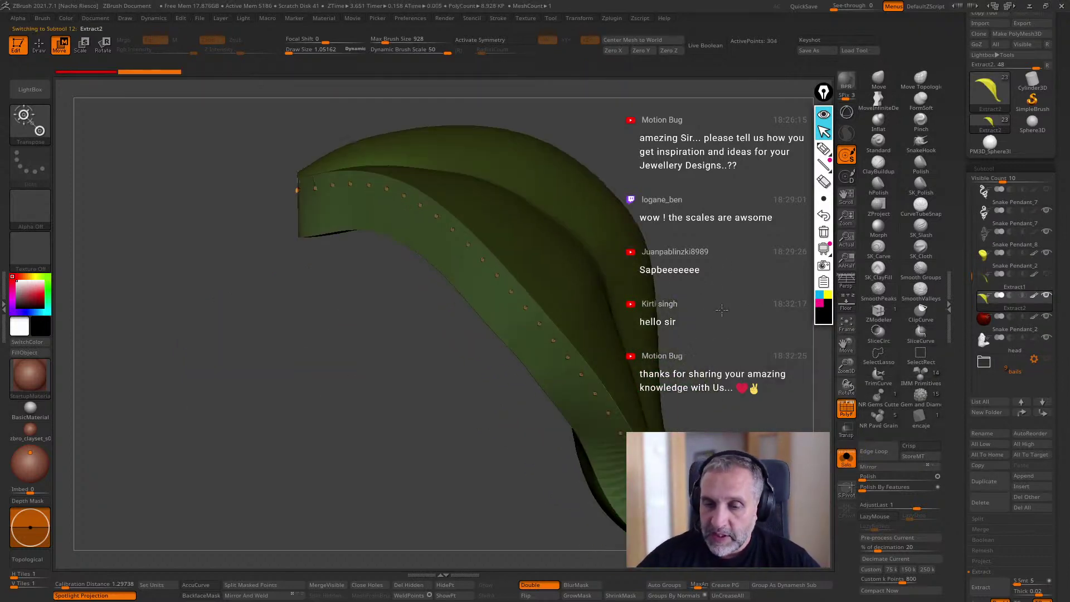
{"action": "scroll", "coordinate": [963, 387], "scroll_direction": "down", "scroll_amount": 6}
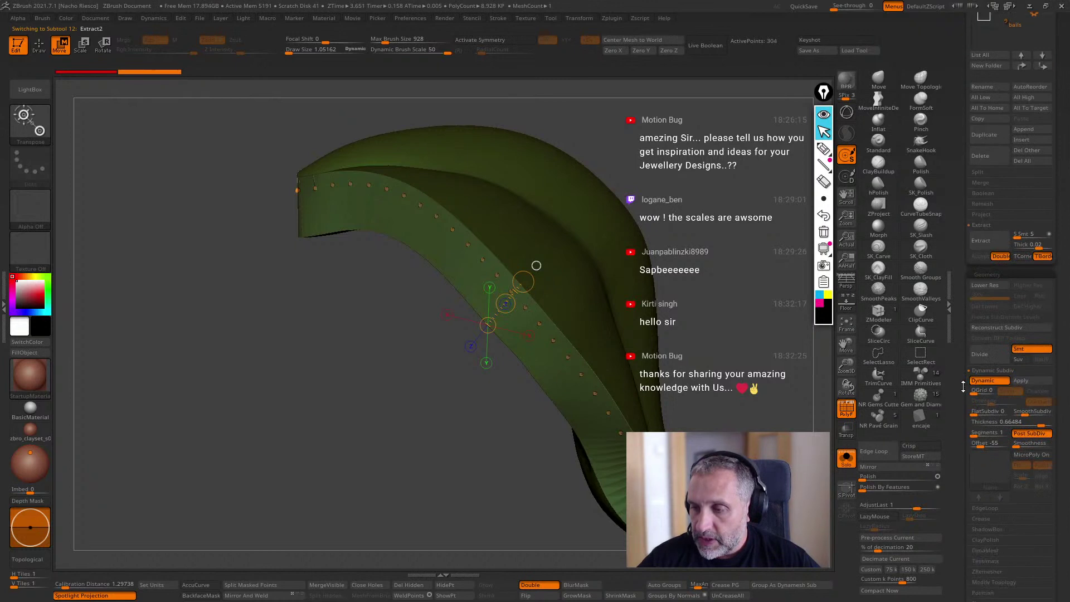
{"action": "left_click", "coordinate": [996, 383]}
{"action": "key", "text": "q"}
{"action": "mouse_move", "coordinate": [785, 411]}
{"action": "left_mouse_down"}
{"action": "mouse_move", "coordinate": [755, 446]}
{"action": "mouse_move", "coordinate": [638, 479]}
{"action": "mouse_move", "coordinate": [641, 524]}
{"action": "left_mouse_up"}
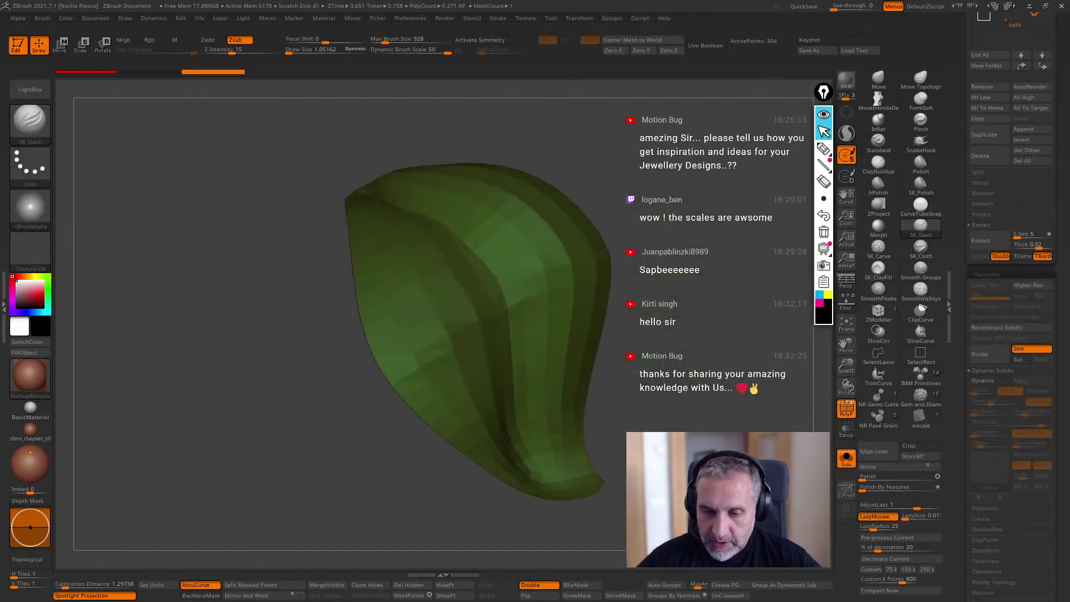
Divide the leaf copy's geometry twice and mask its entire surface.
{"action": "left_click", "coordinate": [993, 357]}
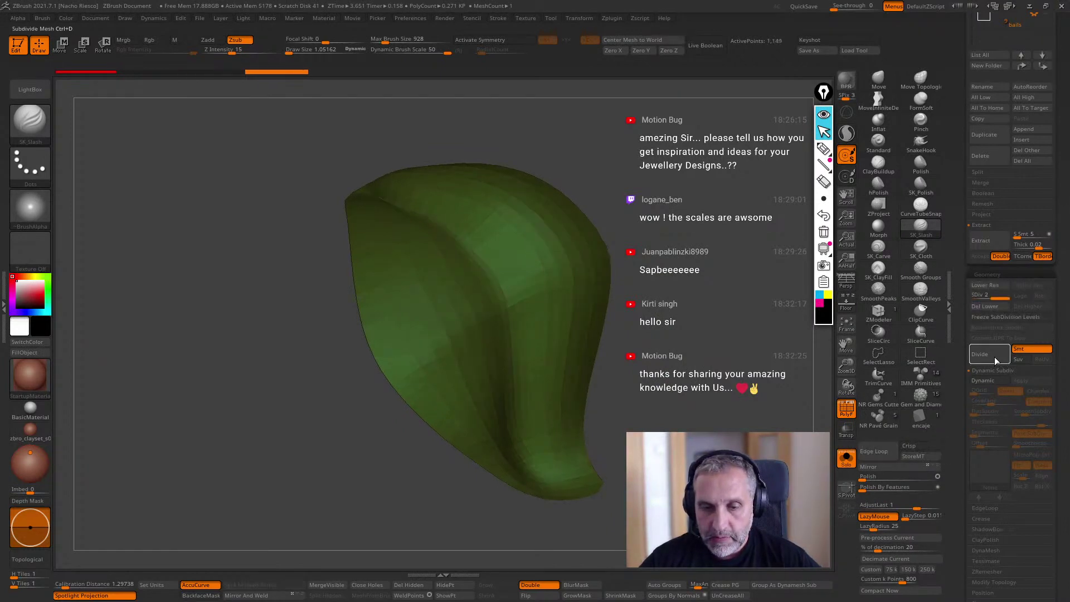
{"action": "left_click", "coordinate": [993, 359]}
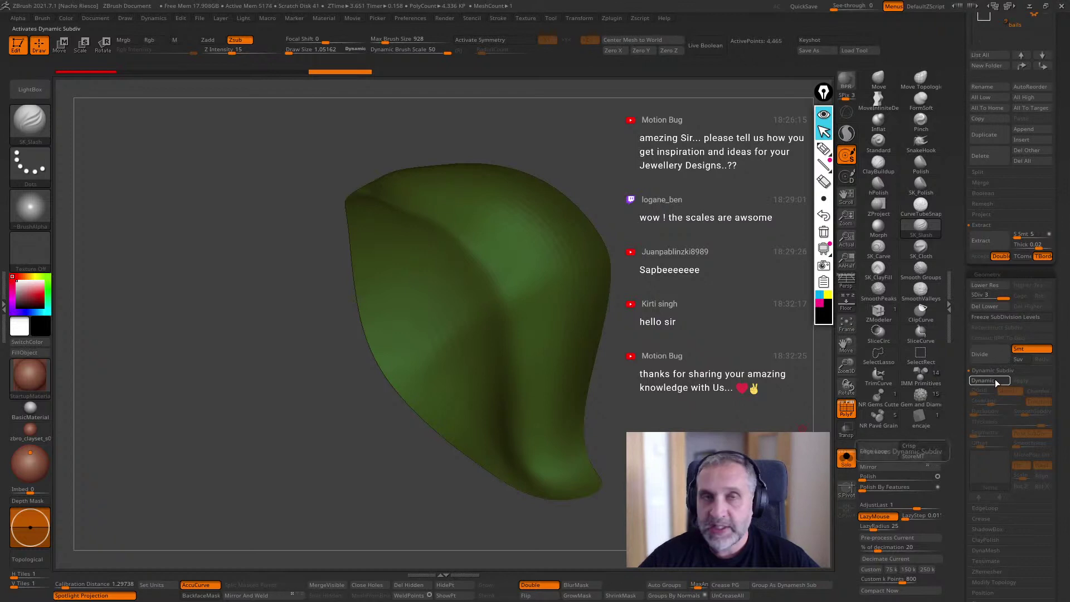
{"action": "mouse_move", "coordinate": [614, 366]}
{"action": "left_mouse_down"}
{"action": "mouse_move", "coordinate": [588, 372]}
{"action": "mouse_move", "coordinate": [621, 373]}
{"action": "left_mouse_up"}
{"action": "mouse_move", "coordinate": [290, 144]}
{"action": "left_mouse_down", "text": "ctrl"}
{"action": "mouse_move", "coordinate": [409, 401]}
{"action": "mouse_move", "coordinate": [508, 496]}
{"action": "left_mouse_up", "text": "ctrl"}
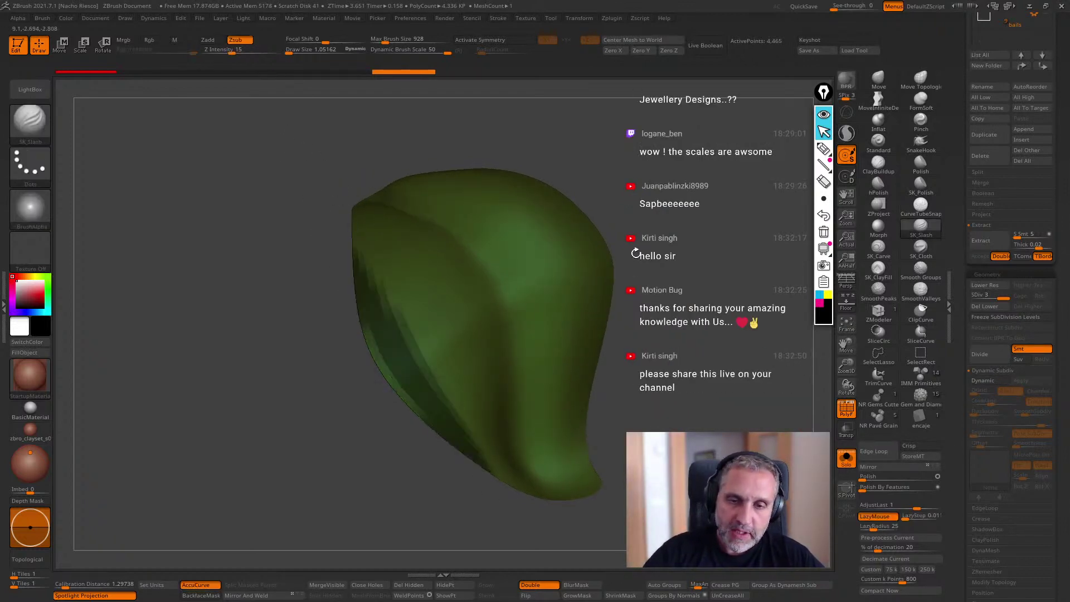
{"action": "mouse_move", "coordinate": [488, 106]}
{"action": "left_mouse_down", "text": "ctrl"}
{"action": "mouse_move", "coordinate": [591, 557]}
{"action": "mouse_move", "coordinate": [684, 393]}
{"action": "left_mouse_up", "text": "ctrl"}
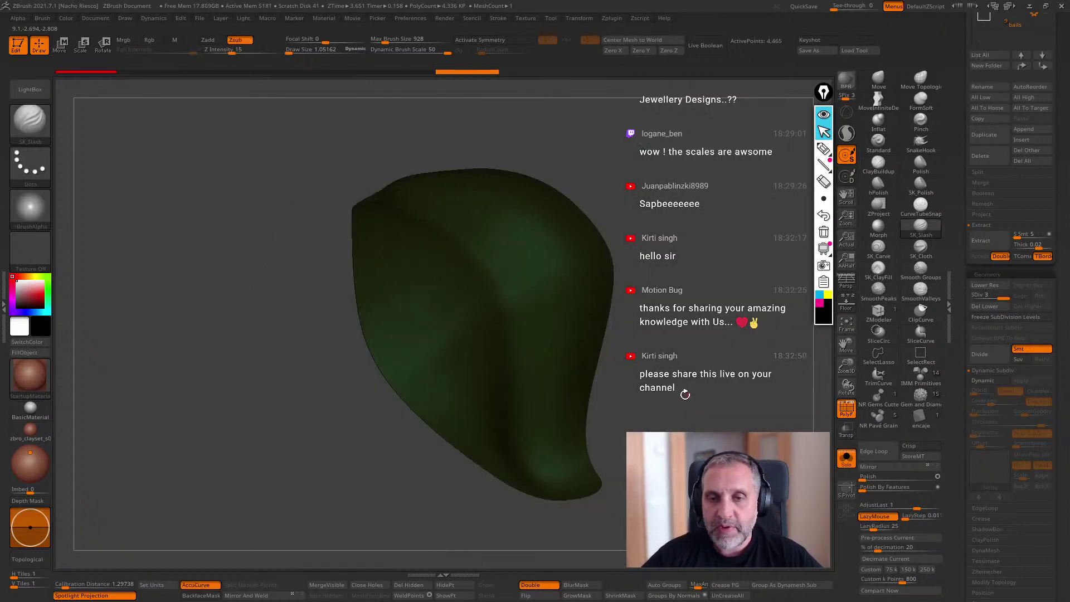
Create a Precision Extract from the masked leaf copy with a thickness of 1.2 mm and Double turned off.
{"action": "left_click", "coordinate": [3, 305]}
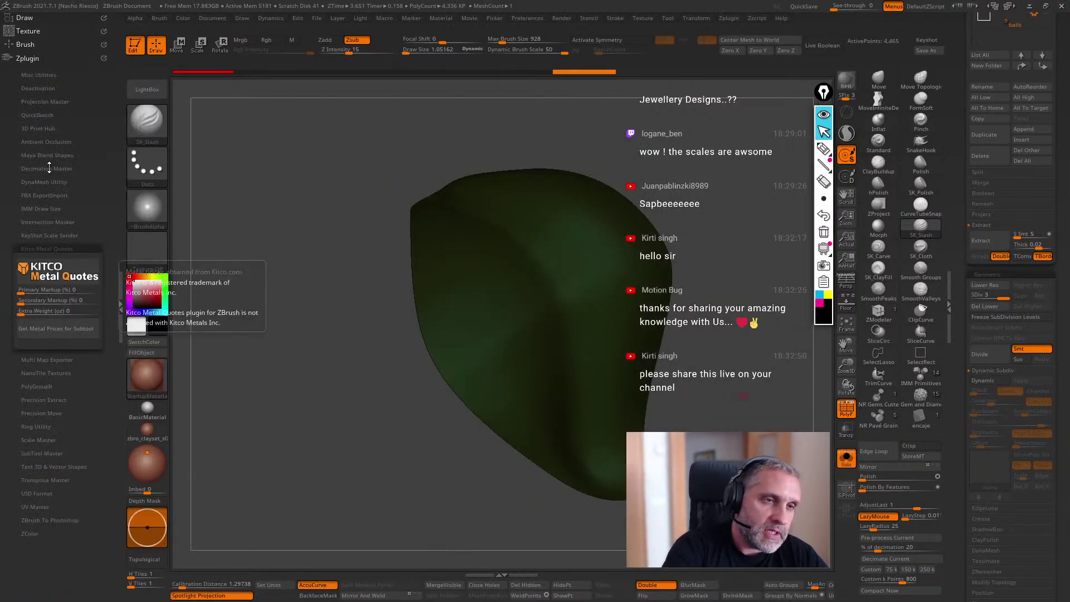
{"action": "left_click", "coordinate": [46, 248]}
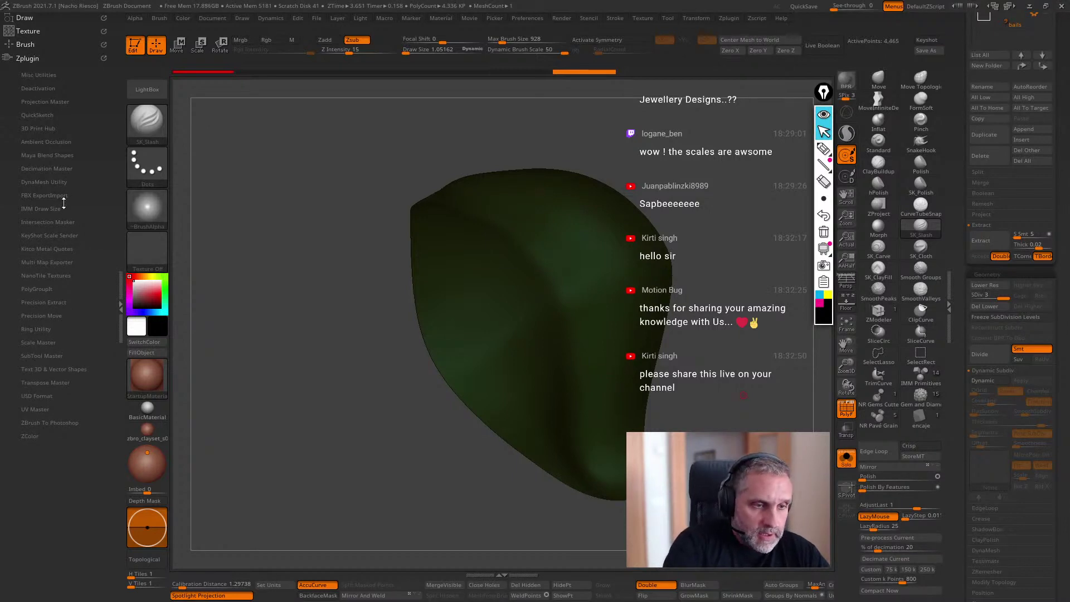
{"action": "left_click", "coordinate": [56, 302]}
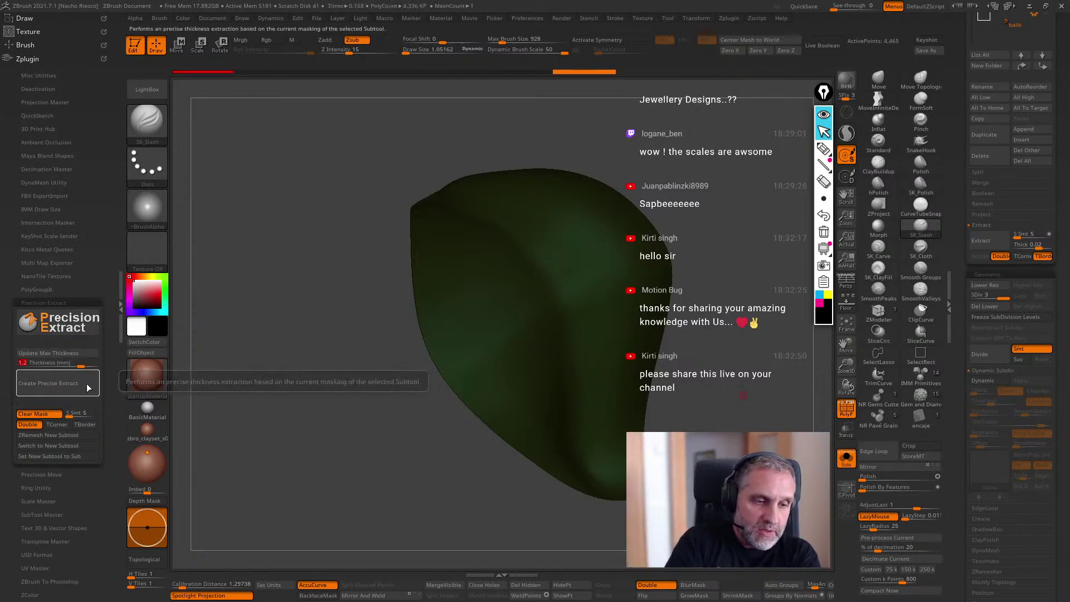
{"action": "left_click", "coordinate": [29, 424]}
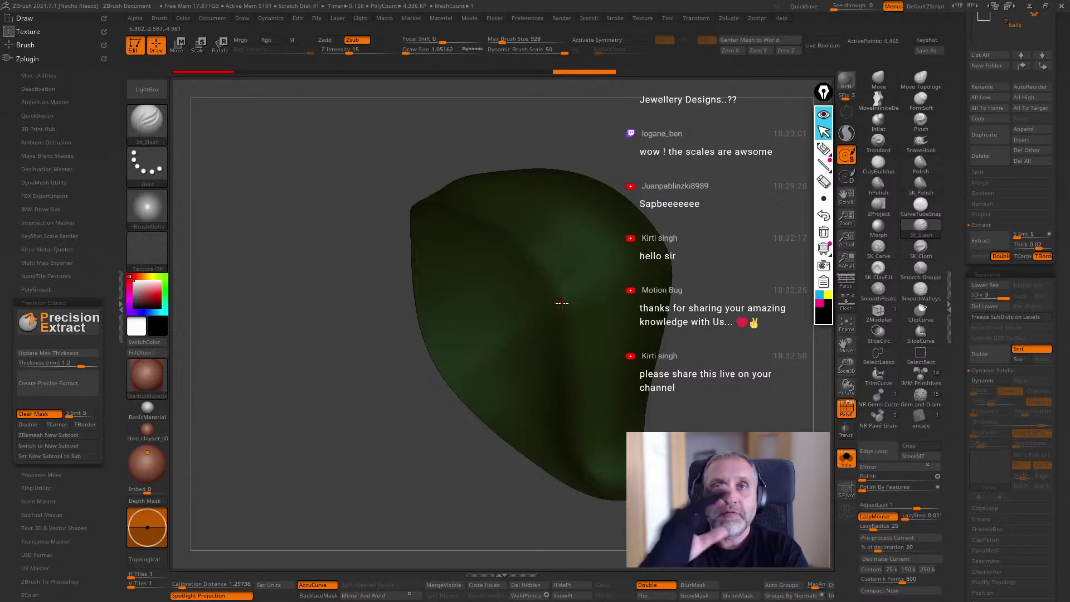
{"action": "left_click", "coordinate": [49, 363]}
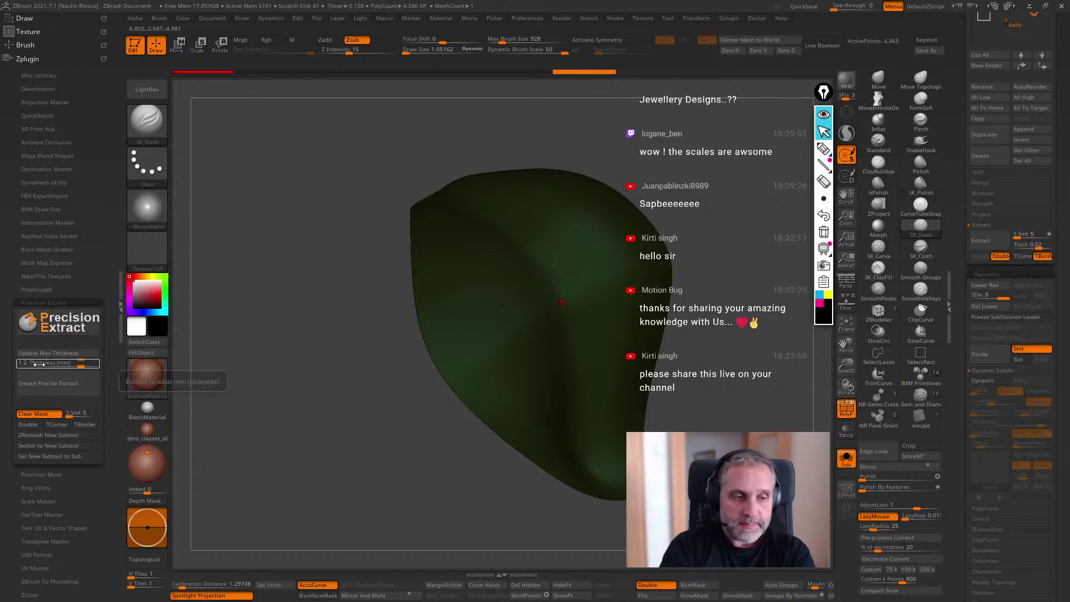
{"action": "left_click", "coordinate": [62, 392]}
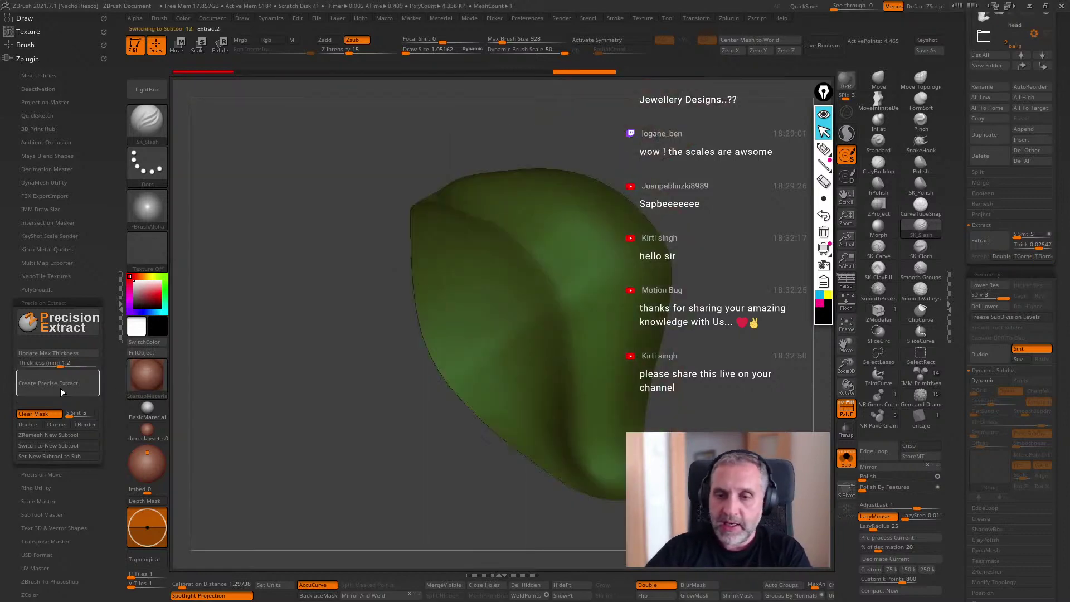
Select the newly extracted leaf subtool and examine the thickness of its side walls.
{"action": "left_click_drag", "start_coordinate": [955, 206], "coordinate": [960, 258]}
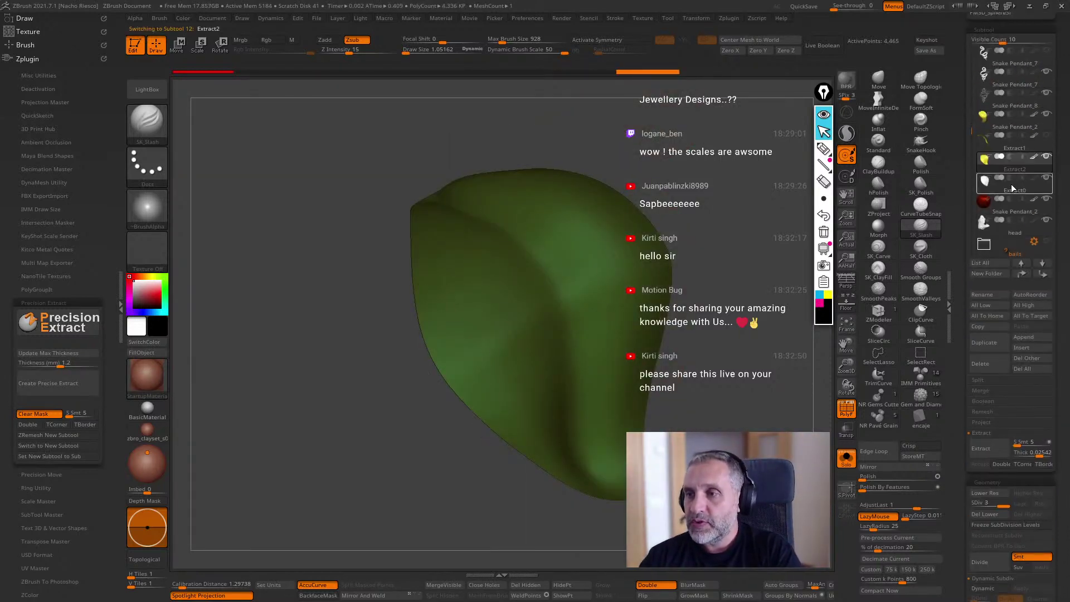
{"action": "left_click", "coordinate": [1021, 194]}
{"action": "left_click_drag", "start_coordinate": [734, 385], "coordinate": [772, 357]}
{"action": "left_click_drag", "start_coordinate": [702, 297], "coordinate": [686, 323]}
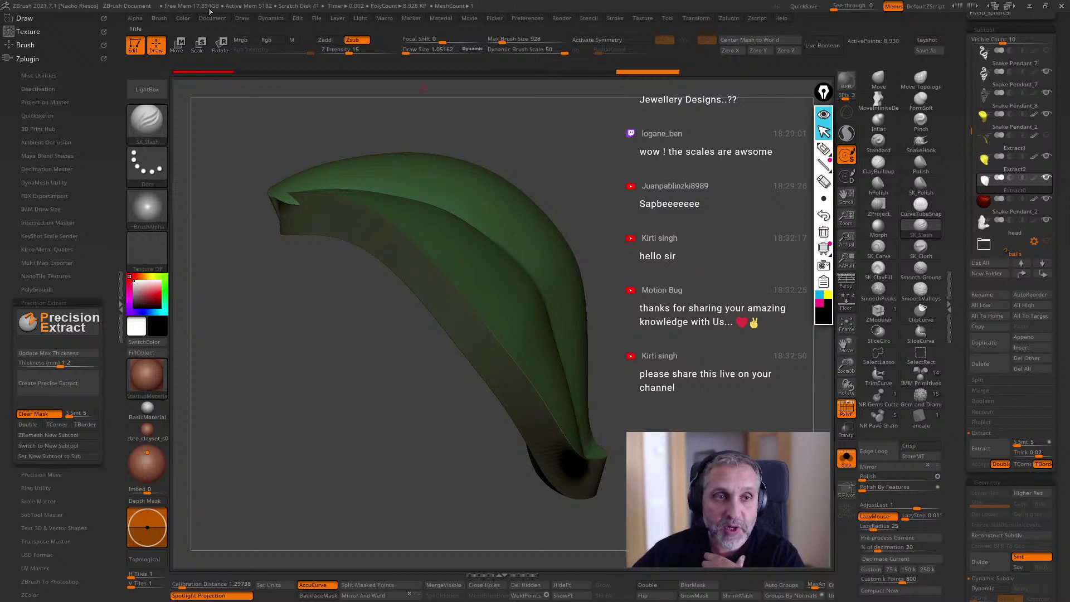
Examine the SK_Slash brush's Auto Masking settings, including the Directional and BackfaceMask options.
{"action": "left_click", "coordinate": [159, 19]}
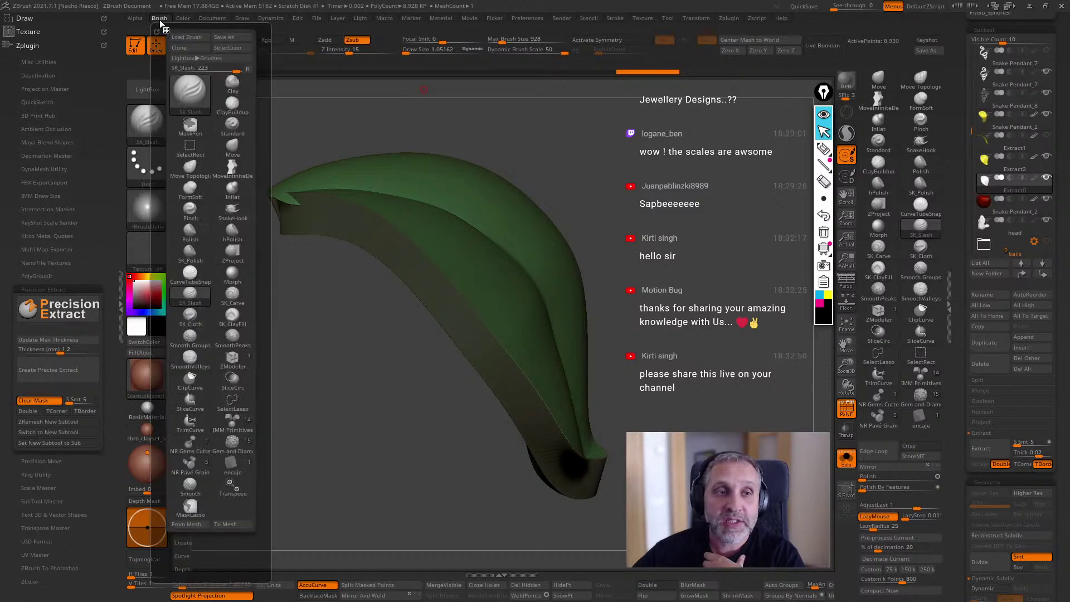
{"action": "left_click", "coordinate": [159, 19]}
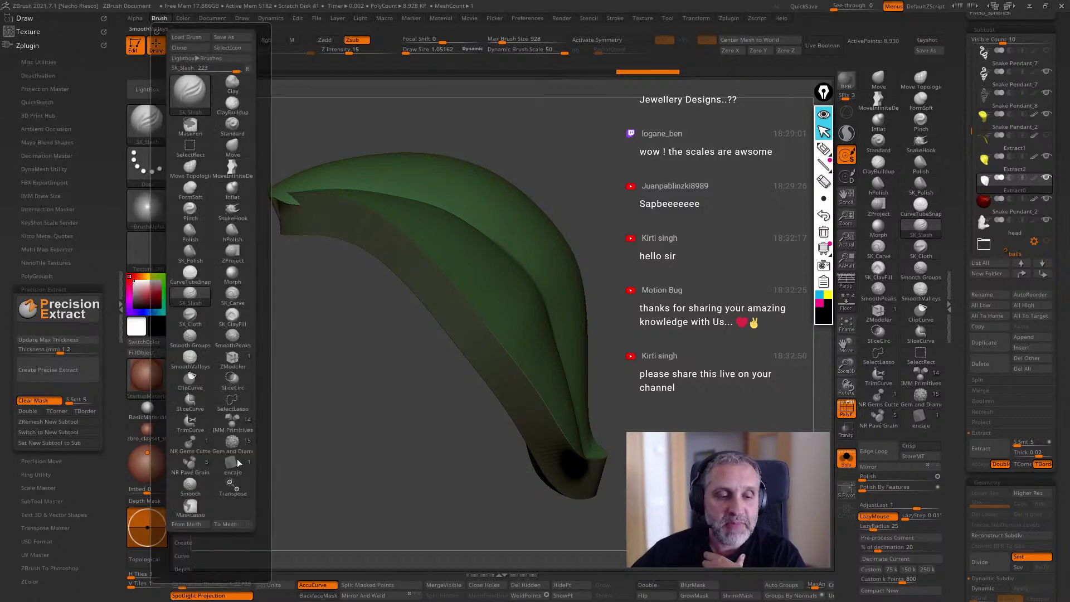
{"action": "scroll", "coordinate": [240, 470], "scroll_direction": "down", "scroll_amount": 3}
{"action": "scroll", "coordinate": [240, 471], "scroll_direction": "down", "scroll_amount": 1}
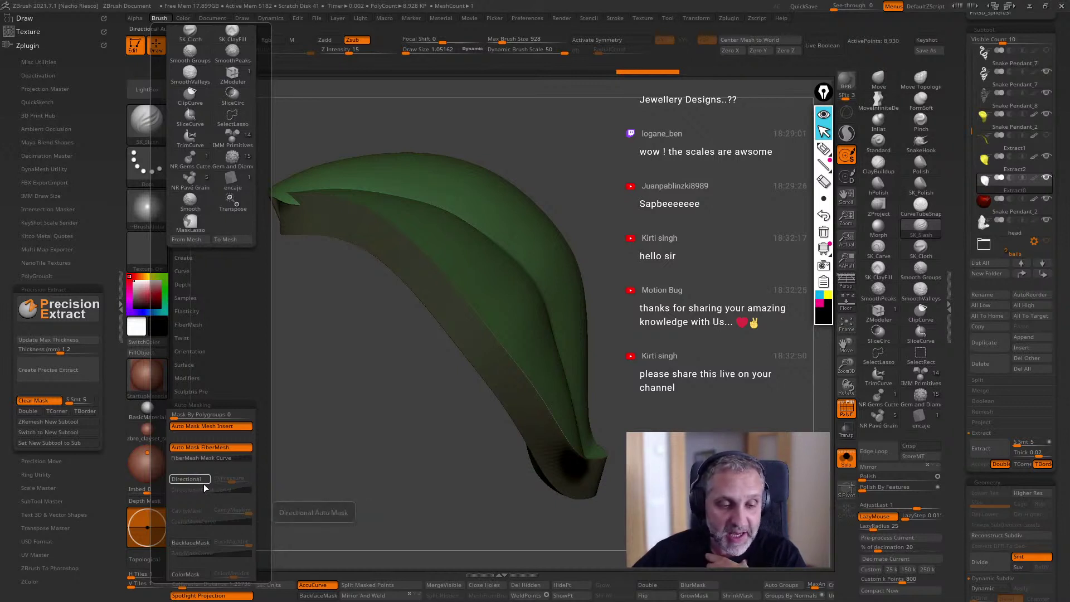
Inspect the extracted leaf's rim and pointed corner from several angles, and select the Extract2 leaf subtool.
{"action": "mouse_move", "coordinate": [666, 199]}
{"action": "left_mouse_down"}
{"action": "mouse_move", "coordinate": [764, 276]}
{"action": "mouse_move", "coordinate": [797, 283]}
{"action": "left_mouse_up"}
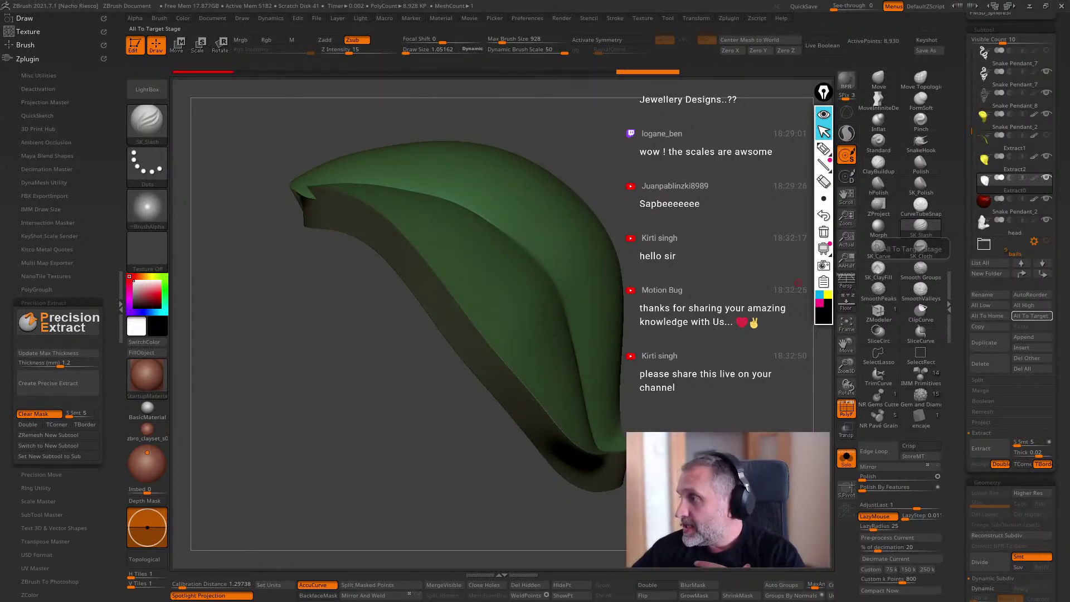
{"action": "left_click_drag", "start_coordinate": [657, 176], "coordinate": [658, 192]}
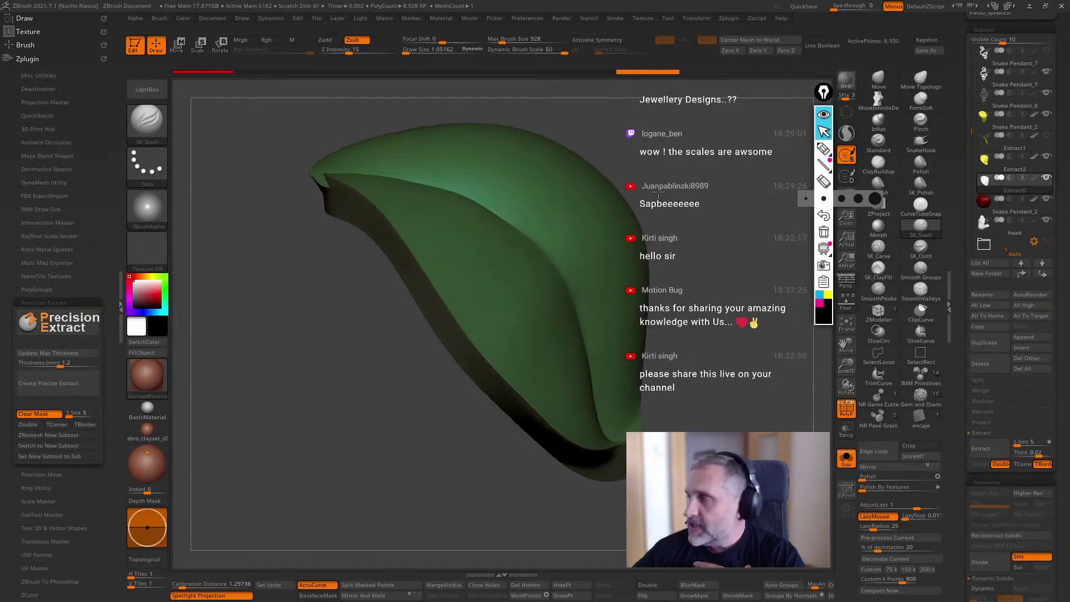
{"action": "left_click_drag", "start_coordinate": [706, 217], "coordinate": [715, 257]}
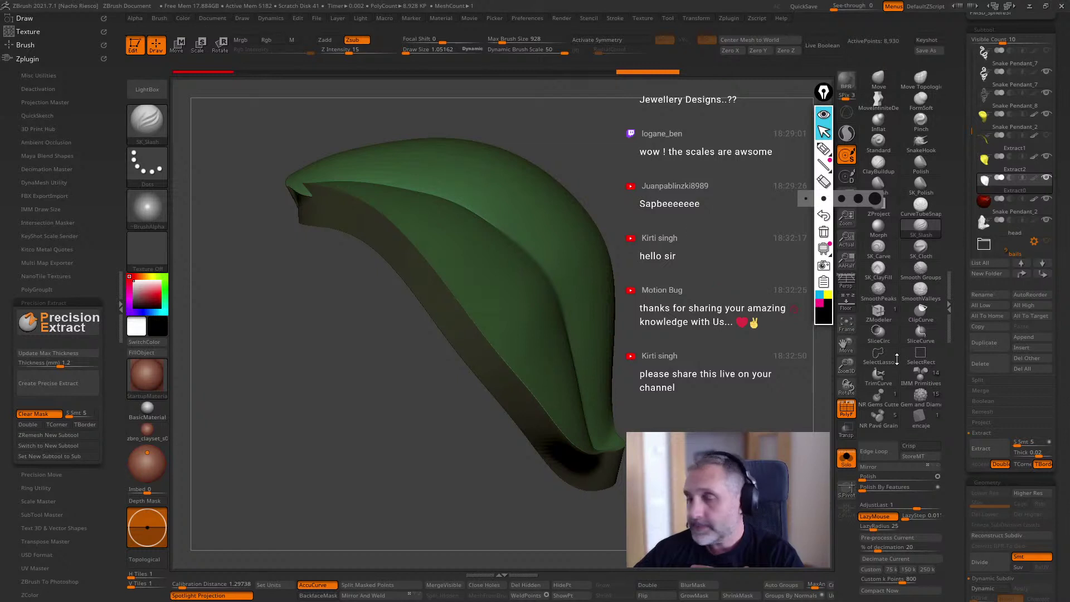
{"action": "left_click_drag", "start_coordinate": [676, 186], "coordinate": [700, 205]}
{"action": "left_click", "coordinate": [1014, 172]}
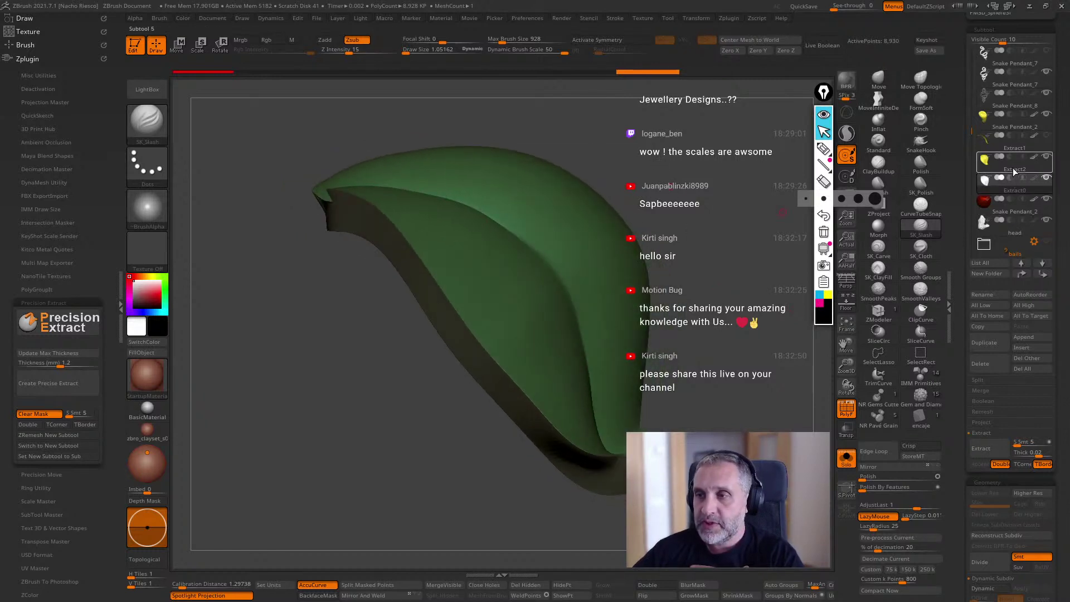
Turn on Dynamic Subdiv for the Extract2 leaf to display its thickness.
{"action": "scroll", "coordinate": [958, 457], "scroll_direction": "down", "scroll_amount": 1}
{"action": "left_click", "coordinate": [988, 571]}
{"action": "left_click_drag", "start_coordinate": [764, 417], "coordinate": [786, 419]}
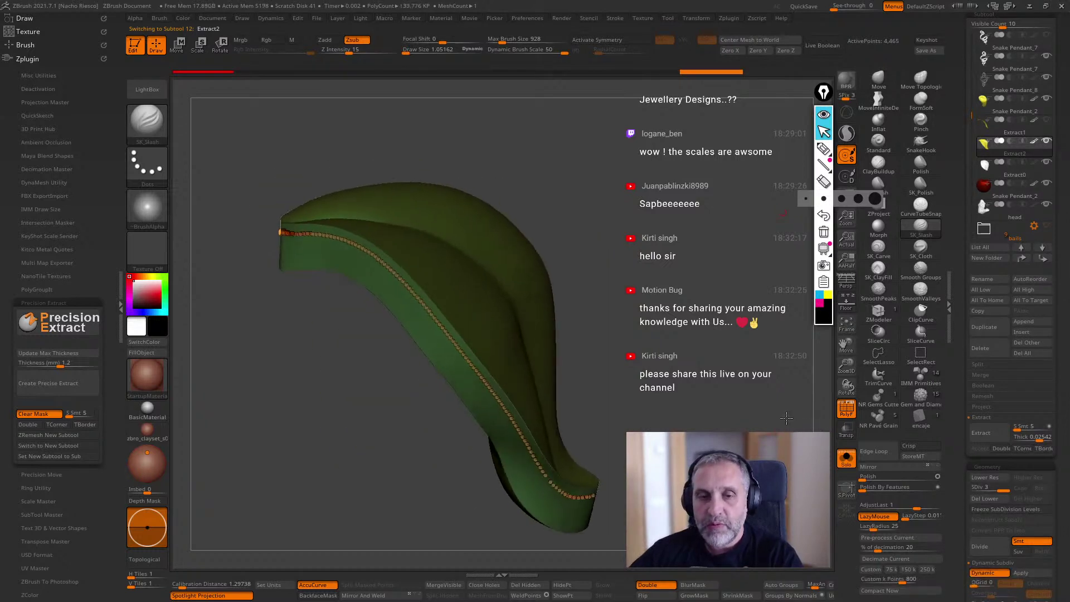
Select the Extract0 leaf, leave Solo mode and examine how its thickness sits against the apple and stem.
{"action": "left_click", "coordinate": [1005, 177]}
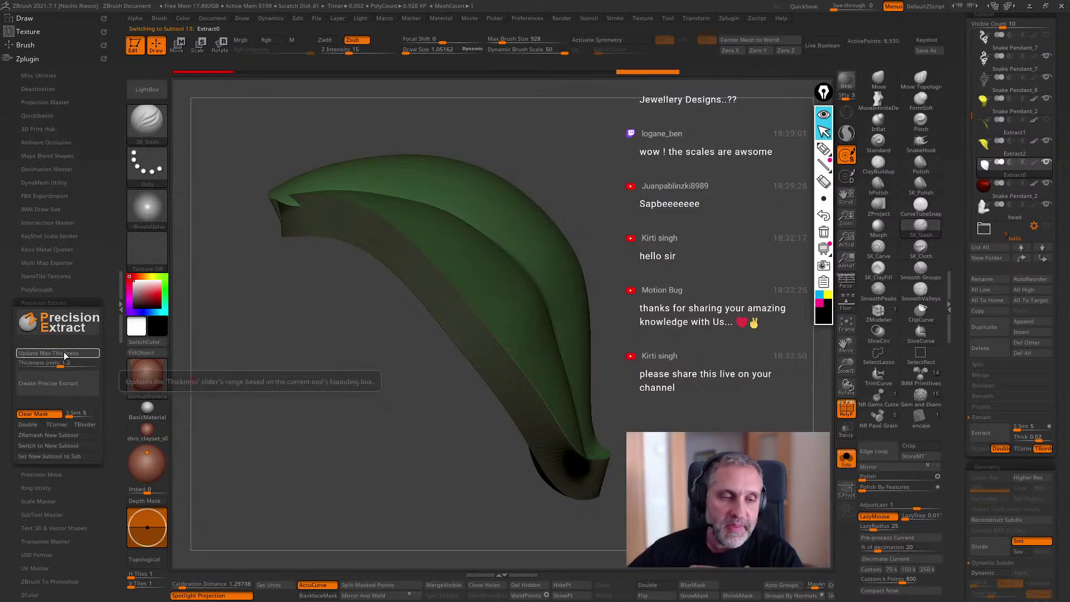
{"action": "left_click_drag", "start_coordinate": [768, 307], "coordinate": [763, 325]}
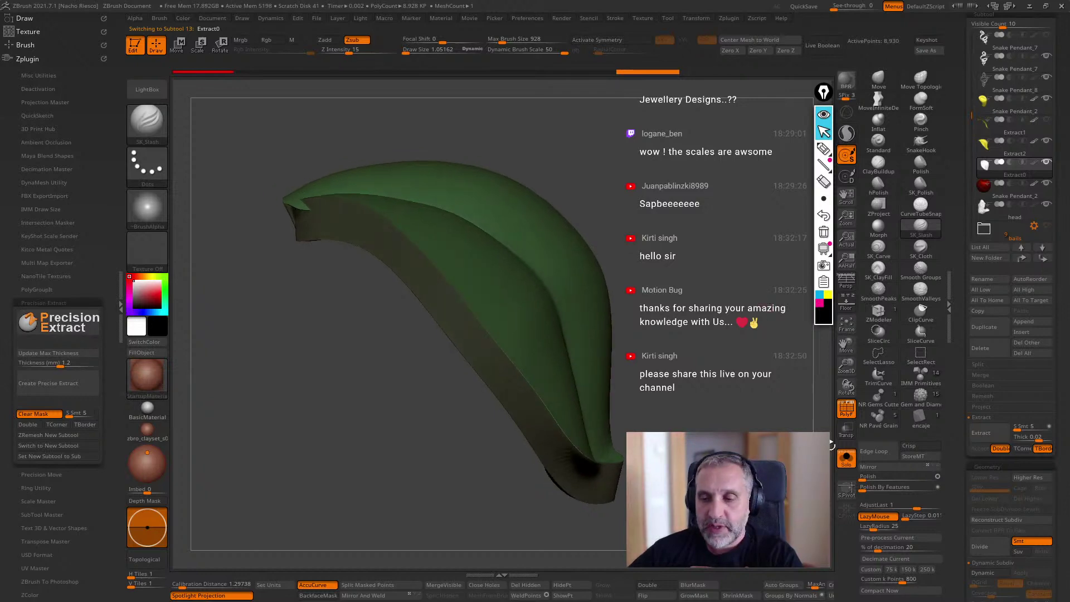
{"action": "left_click", "coordinate": [845, 459]}
{"action": "left_click_drag", "start_coordinate": [767, 380], "coordinate": [778, 370]}
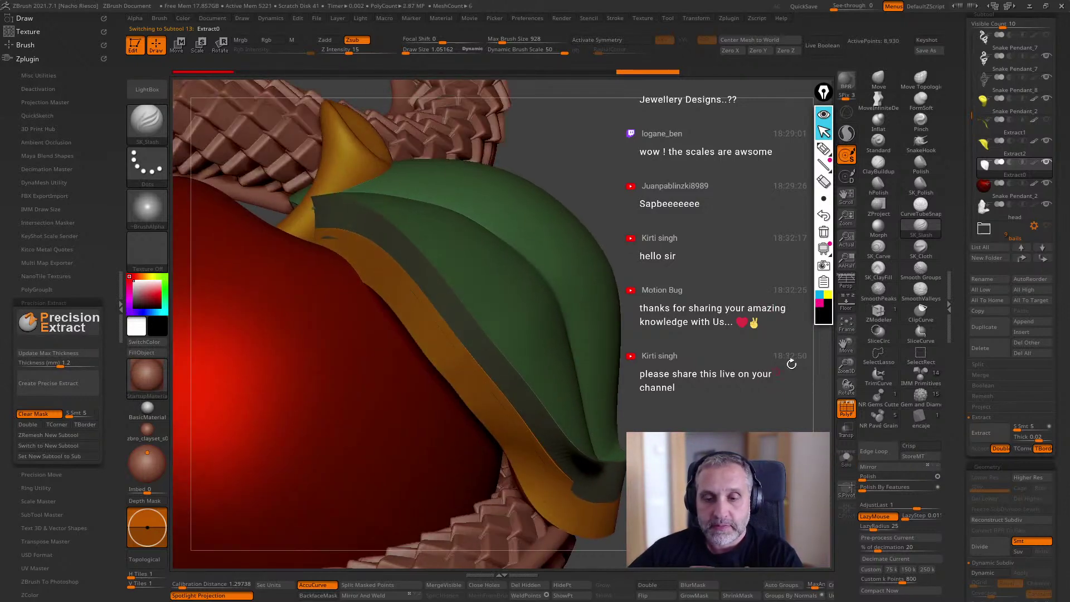
{"action": "left_click_drag", "start_coordinate": [764, 282], "coordinate": [819, 275]}
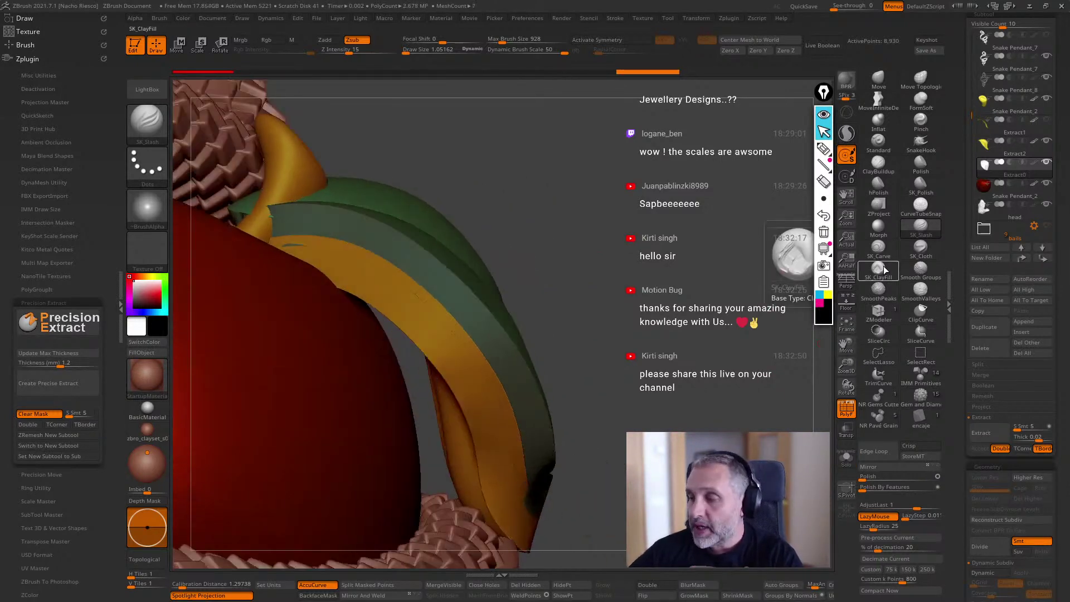
{"action": "mouse_move", "coordinate": [780, 384]}
{"action": "left_mouse_down"}
{"action": "mouse_move", "coordinate": [733, 430]}
{"action": "mouse_move", "coordinate": [767, 401]}
{"action": "left_mouse_up"}
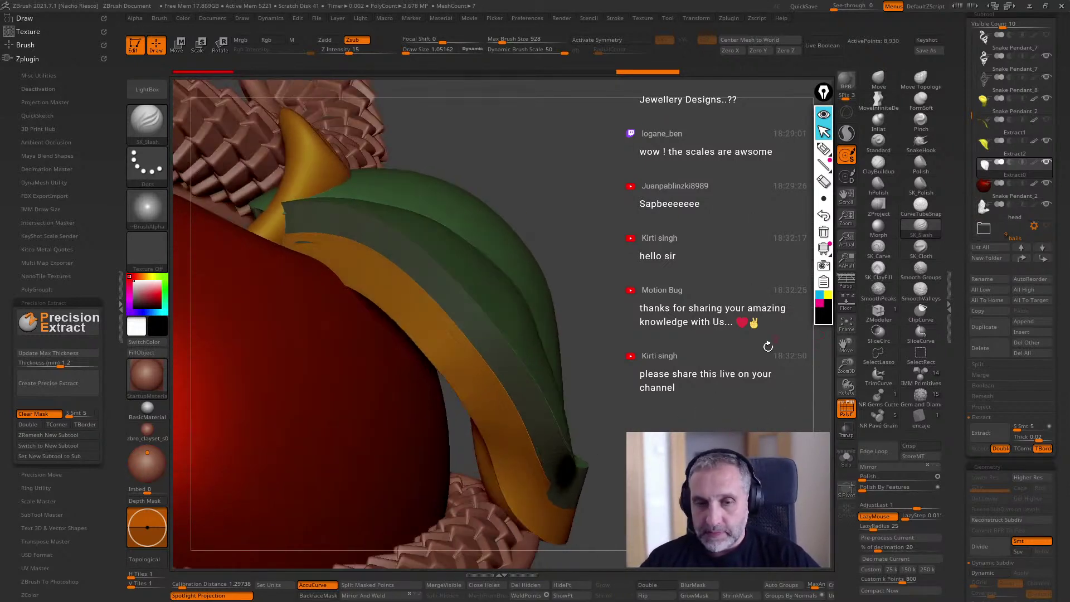
{"action": "left_click_drag", "start_coordinate": [772, 340], "coordinate": [808, 312]}
Select the Extract2 leaf, hide Extract0, and toggle Dynamic Subdiv off and back on to compare the thickness.
{"action": "left_click", "coordinate": [1019, 170]}
{"action": "left_click", "coordinate": [1037, 158]}
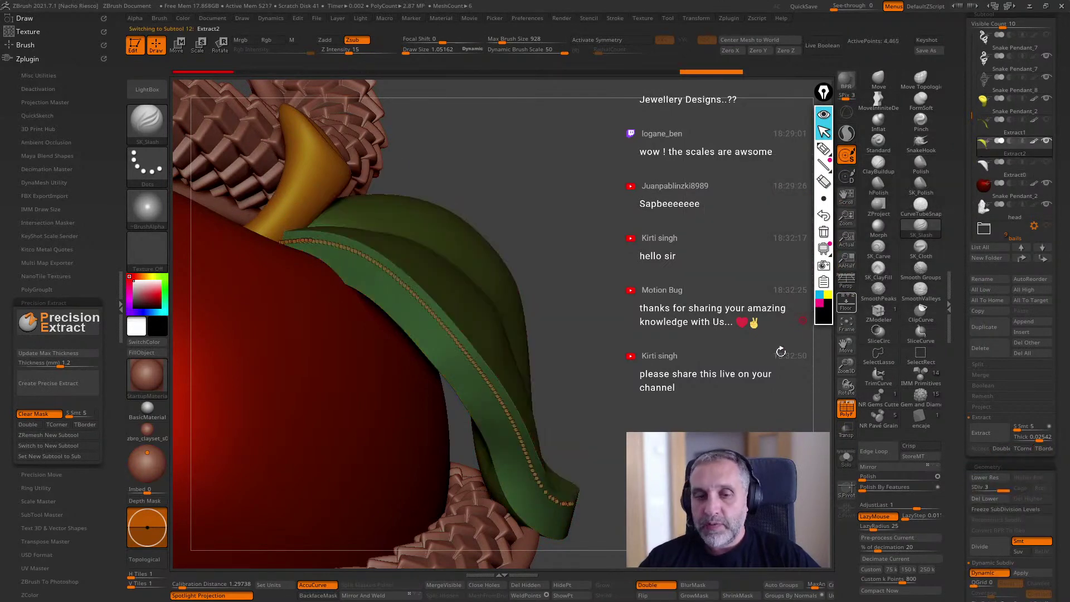
{"action": "scroll", "coordinate": [997, 390], "scroll_direction": "down", "scroll_amount": 5}
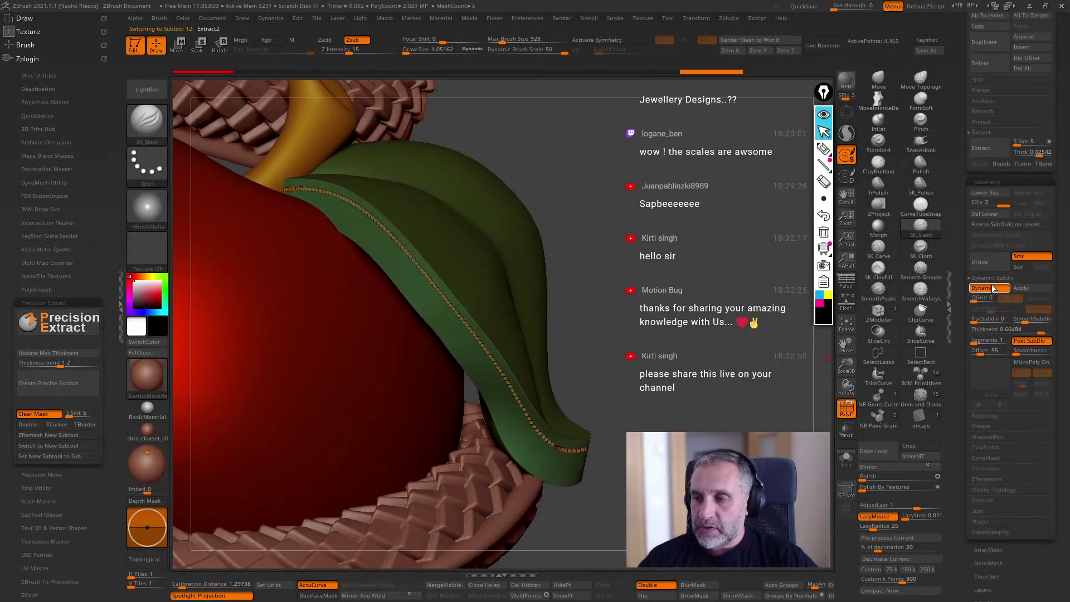
{"action": "left_click", "coordinate": [989, 288]}
{"action": "left_click", "coordinate": [989, 288]}
{"action": "left_click_drag", "start_coordinate": [736, 425], "coordinate": [760, 461]}
Reshape the Extract2 leaf's tip and upper edge over the apple with an enlarged Move brush.
{"action": "double_click", "coordinate": [118, 308]}
{"action": "left_click_drag", "start_coordinate": [686, 297], "coordinate": [712, 329]}
{"action": "left_click", "coordinate": [878, 78]}
{"action": "key", "text": "s"}
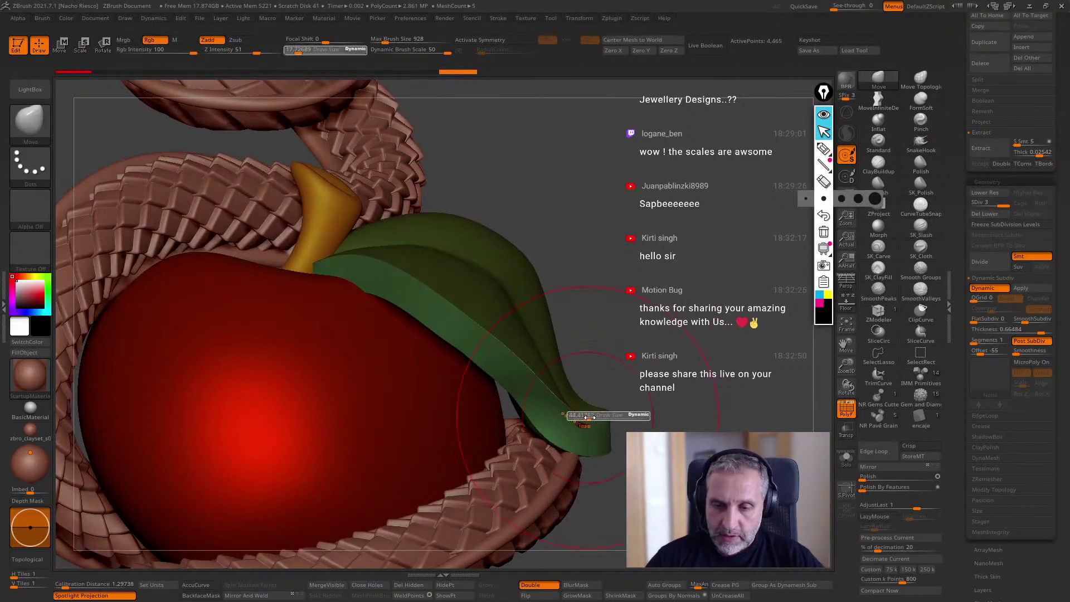
{"action": "mouse_move", "coordinate": [592, 416]}
{"action": "left_mouse_down"}
{"action": "mouse_move", "coordinate": [575, 384]}
{"action": "mouse_move", "coordinate": [576, 337]}
{"action": "left_mouse_up"}
{"action": "mouse_move", "coordinate": [701, 383]}
{"action": "left_mouse_down"}
{"action": "mouse_move", "coordinate": [697, 394]}
{"action": "mouse_move", "coordinate": [687, 356]}
{"action": "left_mouse_up"}
{"action": "left_click_drag", "start_coordinate": [405, 293], "coordinate": [406, 280]}
{"action": "left_click_drag", "start_coordinate": [663, 312], "coordinate": [647, 290]}
Pull the leaf's base toward the stem and adjust its lower edge using a Move brush of about 50 to 54.
{"action": "key", "text": "s"}
{"action": "left_click_drag", "start_coordinate": [379, 266], "coordinate": [338, 252]}
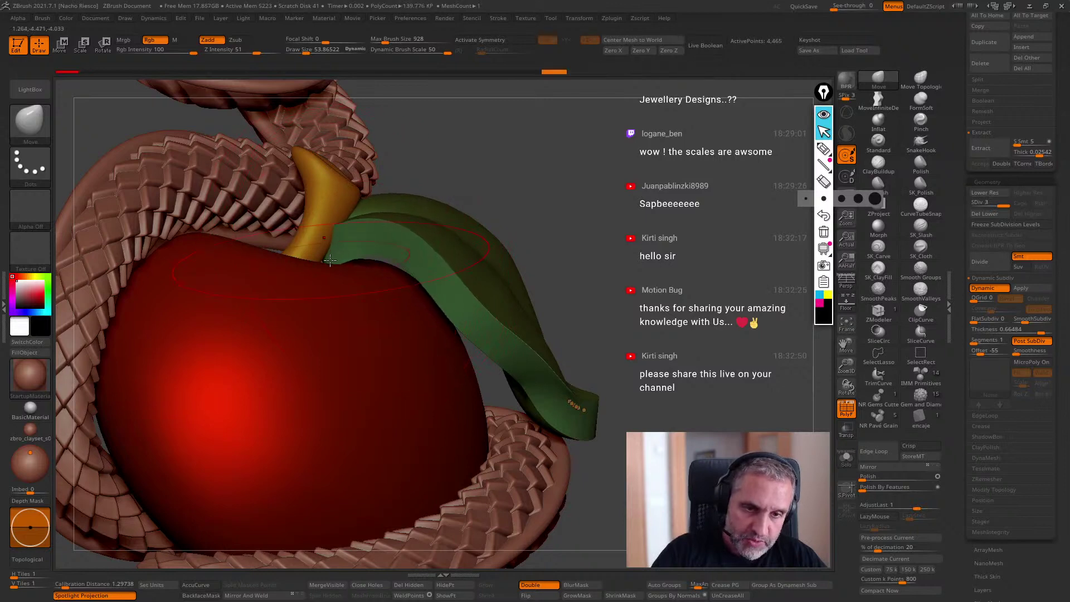
{"action": "mouse_move", "coordinate": [582, 231]}
{"action": "left_mouse_down"}
{"action": "mouse_move", "coordinate": [546, 239]}
{"action": "mouse_move", "coordinate": [553, 245]}
{"action": "left_mouse_up"}
{"action": "key", "text": "s"}
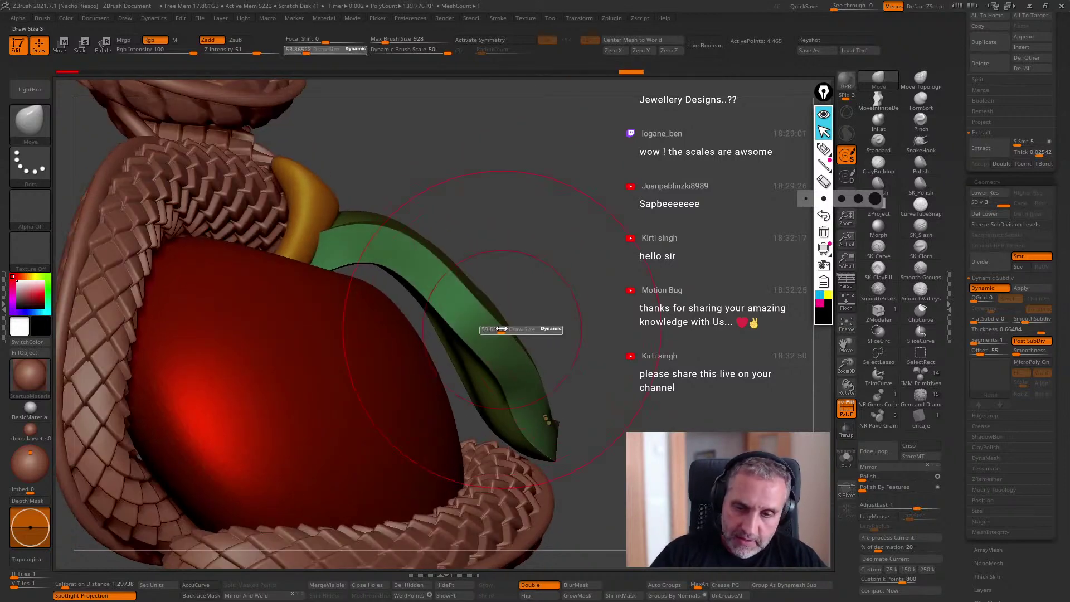
{"action": "left_click_drag", "start_coordinate": [522, 330], "coordinate": [519, 331]}
{"action": "left_click_drag", "start_coordinate": [568, 334], "coordinate": [584, 330]}
{"action": "left_click_drag", "start_coordinate": [520, 368], "coordinate": [493, 380]}
{"action": "mouse_move", "coordinate": [558, 434]}
{"action": "left_mouse_down"}
{"action": "mouse_move", "coordinate": [552, 418]}
{"action": "mouse_move", "coordinate": [568, 393]}
{"action": "left_mouse_up"}
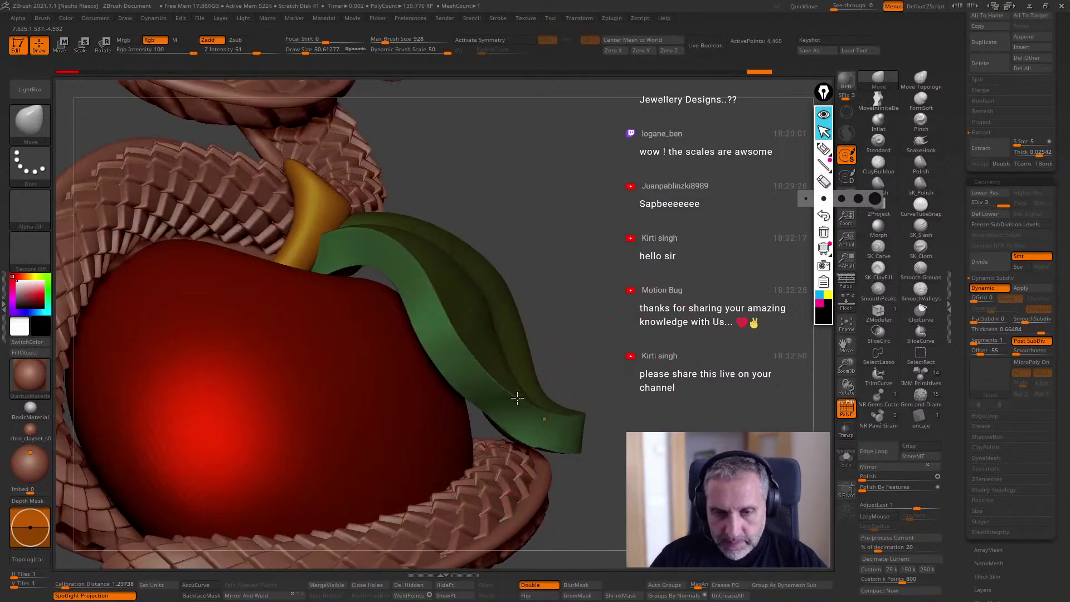
Refine the leaf's side contour and pointed tip with the Move brush, reducing the draw size from about 41 to 20.
{"action": "mouse_move", "coordinate": [605, 330]}
{"action": "left_mouse_down"}
{"action": "mouse_move", "coordinate": [546, 307]}
{"action": "mouse_move", "coordinate": [469, 331]}
{"action": "mouse_move", "coordinate": [492, 320]}
{"action": "mouse_move", "coordinate": [445, 360]}
{"action": "left_mouse_up"}
{"action": "key", "text": "s"}
{"action": "left_click_drag", "start_coordinate": [563, 337], "coordinate": [703, 293]}
{"action": "key", "text": "s"}
{"action": "left_click_drag", "start_coordinate": [617, 383], "coordinate": [615, 383]}
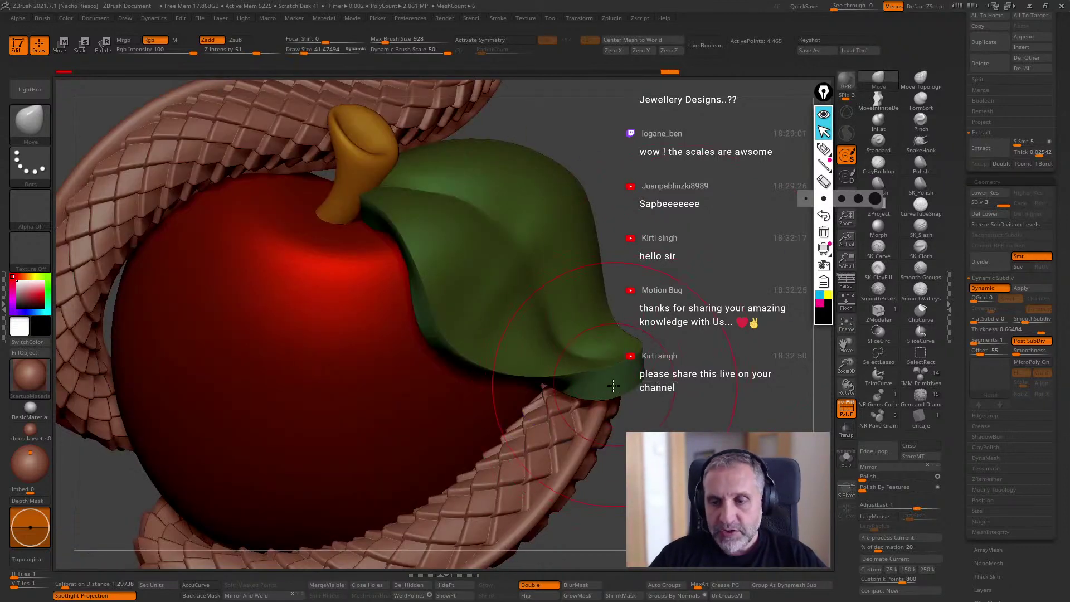
{"action": "left_click_drag", "start_coordinate": [677, 329], "coordinate": [670, 397]}
{"action": "key", "text": "s"}
{"action": "left_click_drag", "start_coordinate": [632, 369], "coordinate": [590, 383]}
{"action": "key", "text": "s"}
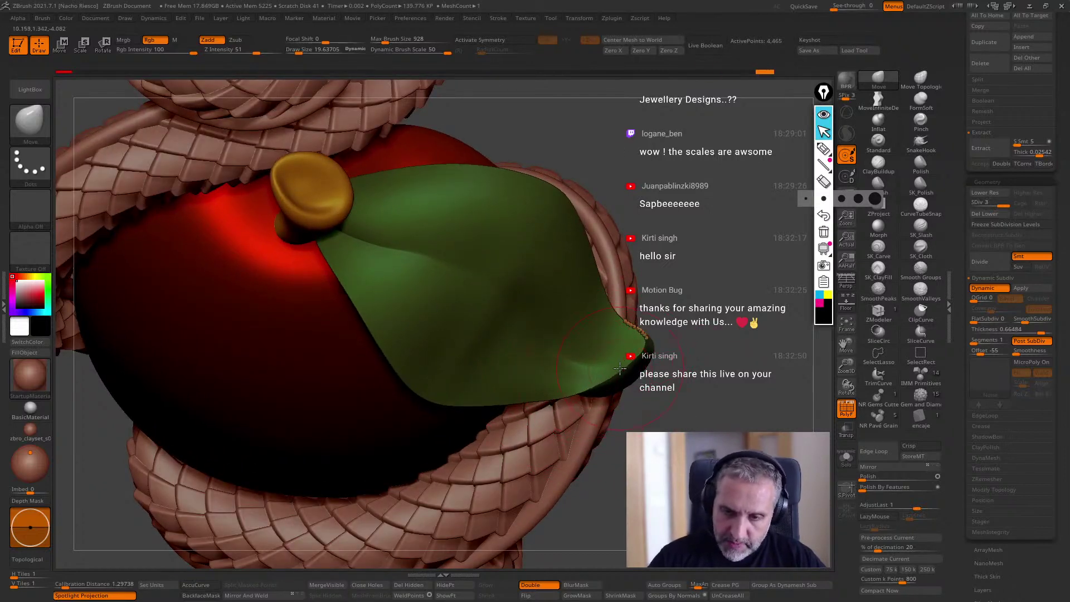
{"action": "left_click_drag", "start_coordinate": [618, 362], "coordinate": [753, 248]}
Isolate the leaf, set its Dynamic Subdiv Offset to 0 and polish it by features, then show the whole pendant without polyframe.
{"action": "left_click", "coordinate": [847, 464]}
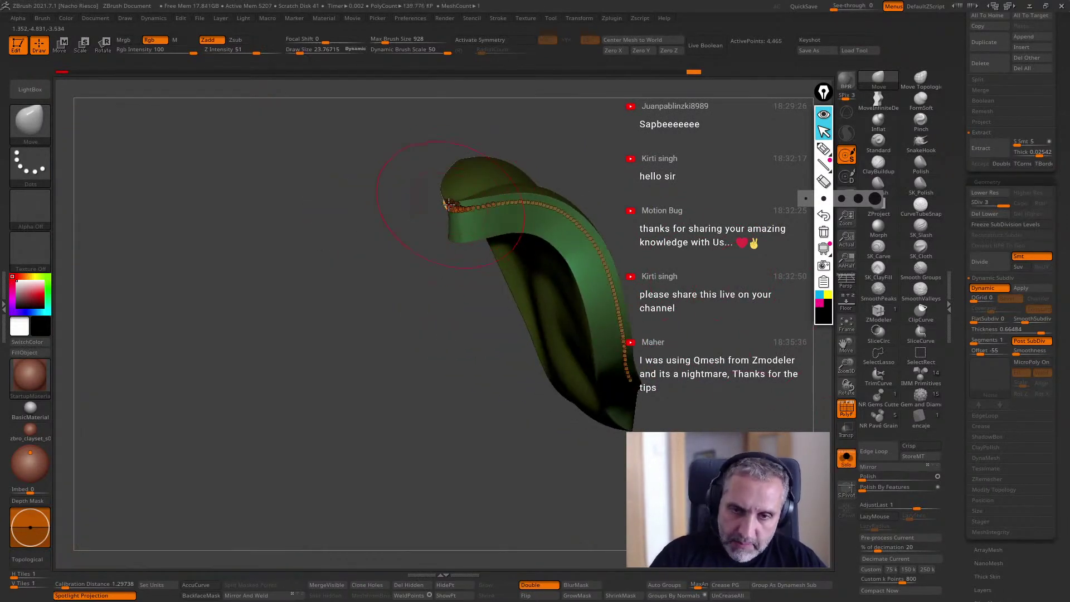
{"action": "left_click_drag", "start_coordinate": [437, 285], "coordinate": [532, 243]}
{"action": "mouse_move", "coordinate": [442, 172]}
{"action": "left_mouse_down"}
{"action": "mouse_move", "coordinate": [563, 195]}
{"action": "mouse_move", "coordinate": [702, 278]}
{"action": "mouse_move", "coordinate": [902, 370]}
{"action": "left_mouse_up"}
{"action": "left_click", "coordinate": [986, 351]}
{"action": "left_click_drag", "start_coordinate": [802, 412], "coordinate": [855, 443]}
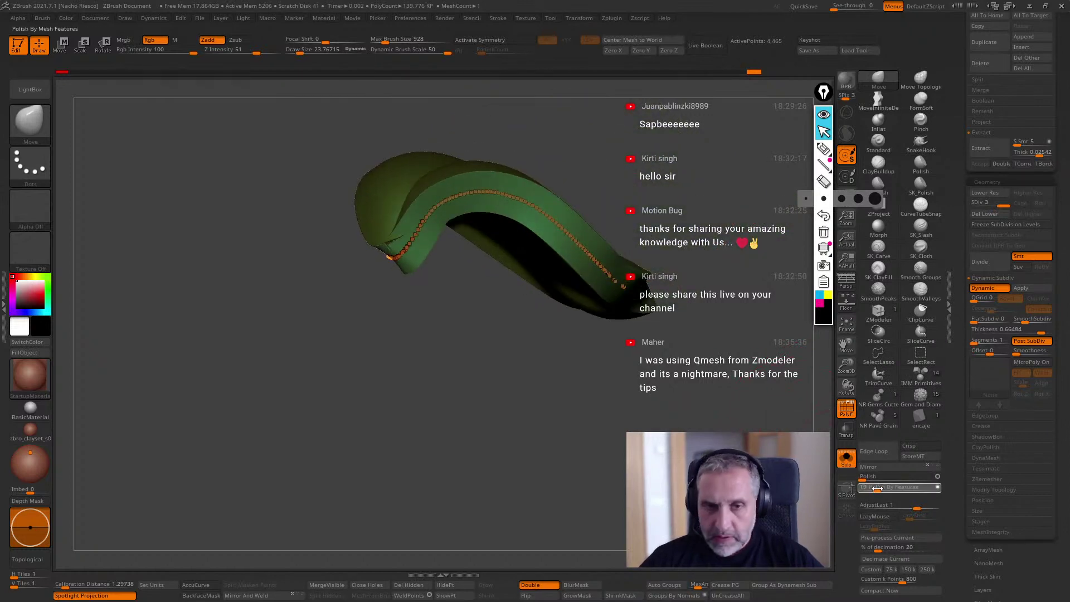
{"action": "left_click", "coordinate": [846, 456]}
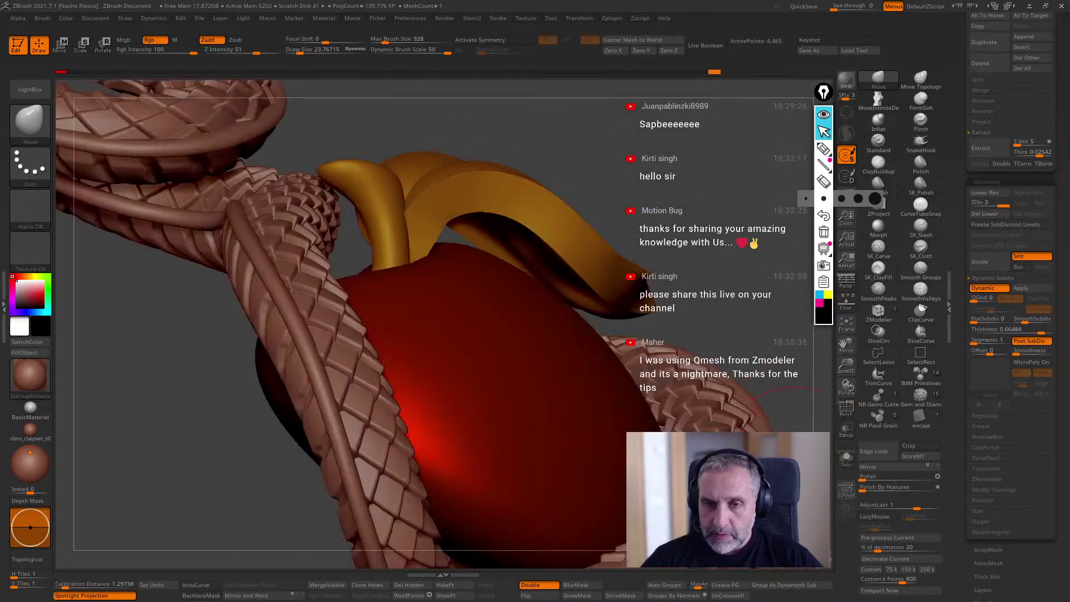
Adjust the leaf's front edge and pull its base up toward the stem with a larger Move brush.
{"action": "left_click_drag", "start_coordinate": [780, 384], "coordinate": [658, 435]}
{"action": "key", "text": "s"}
{"action": "left_click_drag", "start_coordinate": [421, 249], "coordinate": [514, 222]}
{"action": "key", "text": "w"}
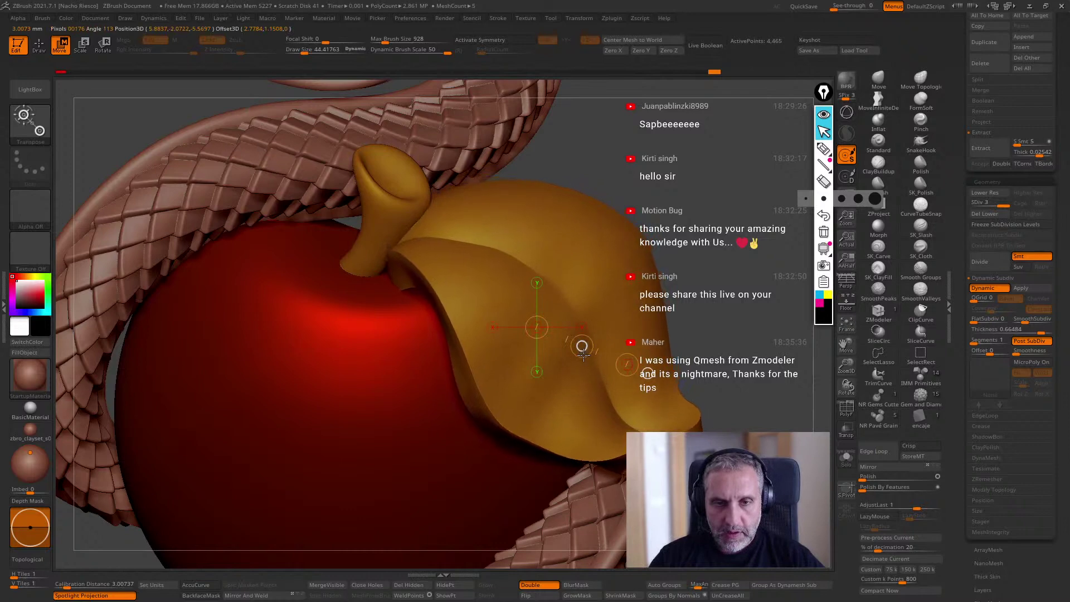
{"action": "key", "text": "q"}
{"action": "right_click_drag", "start_coordinate": [580, 343], "coordinate": [392, 279]}
{"action": "left_click_drag", "start_coordinate": [374, 292], "coordinate": [393, 264]}
{"action": "right_click_drag", "start_coordinate": [639, 171], "coordinate": [659, 191]}
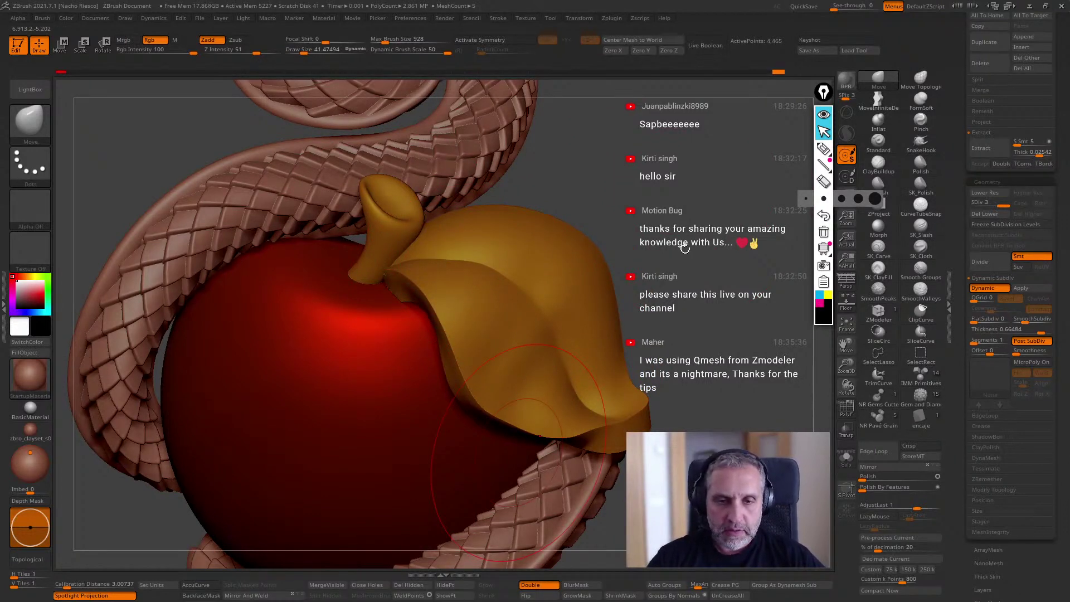
Fit the leaf's base against the foot of the stem with a Move brush reduced to about 28.
{"action": "right_click_drag", "start_coordinate": [518, 452], "coordinate": [437, 300]}
{"action": "key", "text": "s"}
{"action": "left_click_drag", "start_coordinate": [401, 290], "coordinate": [397, 291]}
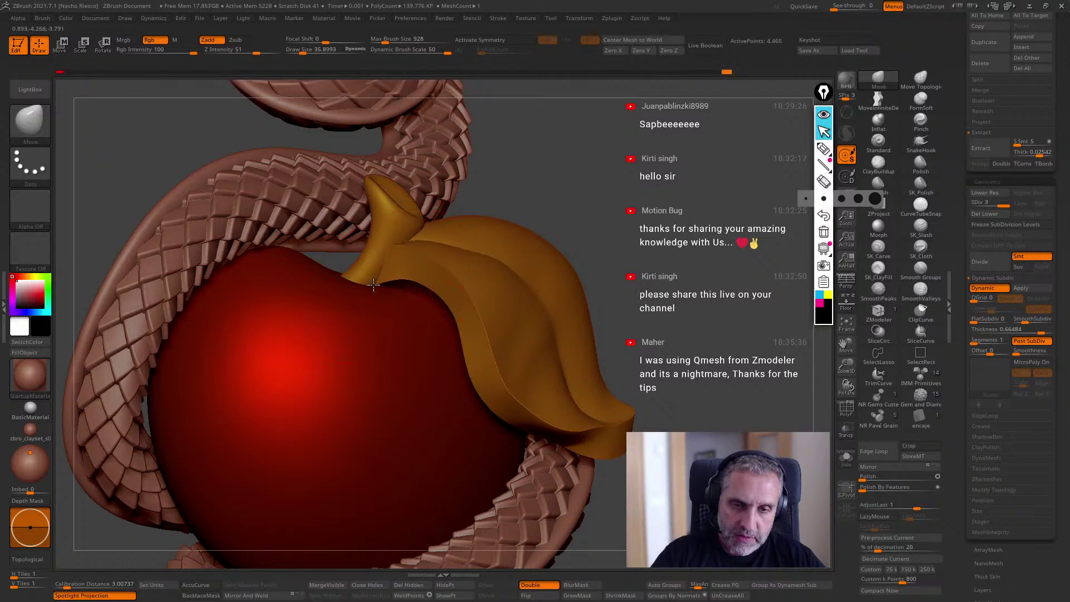
{"action": "left_click_drag", "start_coordinate": [588, 184], "coordinate": [471, 249]}
{"action": "mouse_move", "coordinate": [617, 226]}
{"action": "left_mouse_down"}
{"action": "mouse_move", "coordinate": [405, 255]}
{"action": "mouse_move", "coordinate": [592, 220]}
{"action": "left_mouse_up"}
{"action": "key", "text": "s"}
{"action": "left_click", "coordinate": [405, 255]}
Polish the leaf by features and even out its surface with the SmoothPeaks brush.
{"action": "key", "text": "b"}
{"action": "key", "text": "s"}
{"action": "key", "text": "p"}
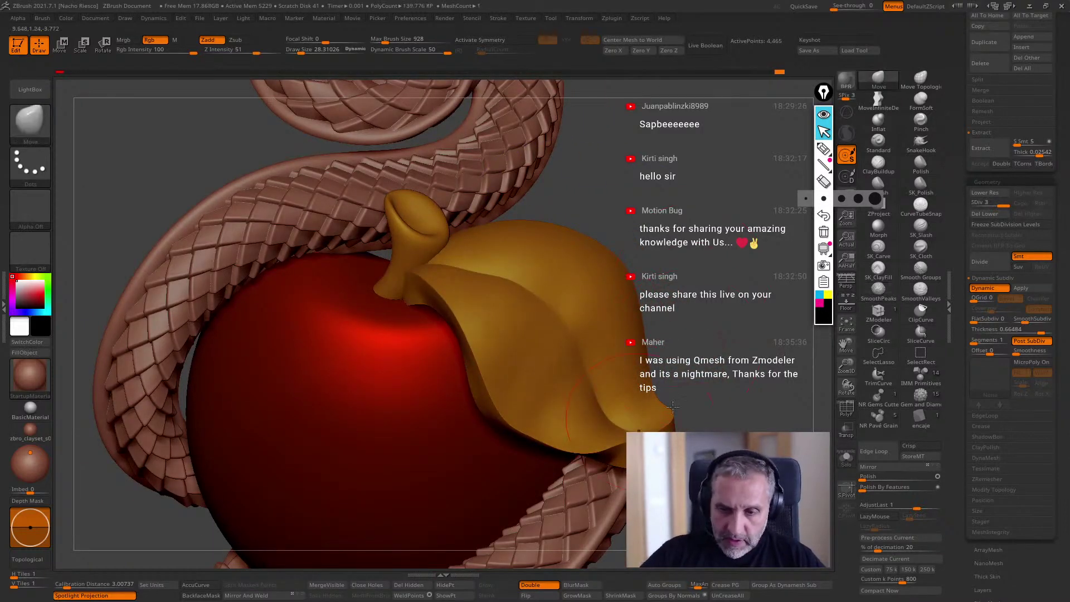
{"action": "left_click", "coordinate": [870, 478]}
{"action": "left_click", "coordinate": [872, 489]}
{"action": "left_click", "coordinate": [871, 489]}
{"action": "mouse_move", "coordinate": [717, 414]}
{"action": "left_mouse_down"}
{"action": "mouse_move", "coordinate": [603, 458]}
{"action": "mouse_move", "coordinate": [623, 450]}
{"action": "left_mouse_up"}
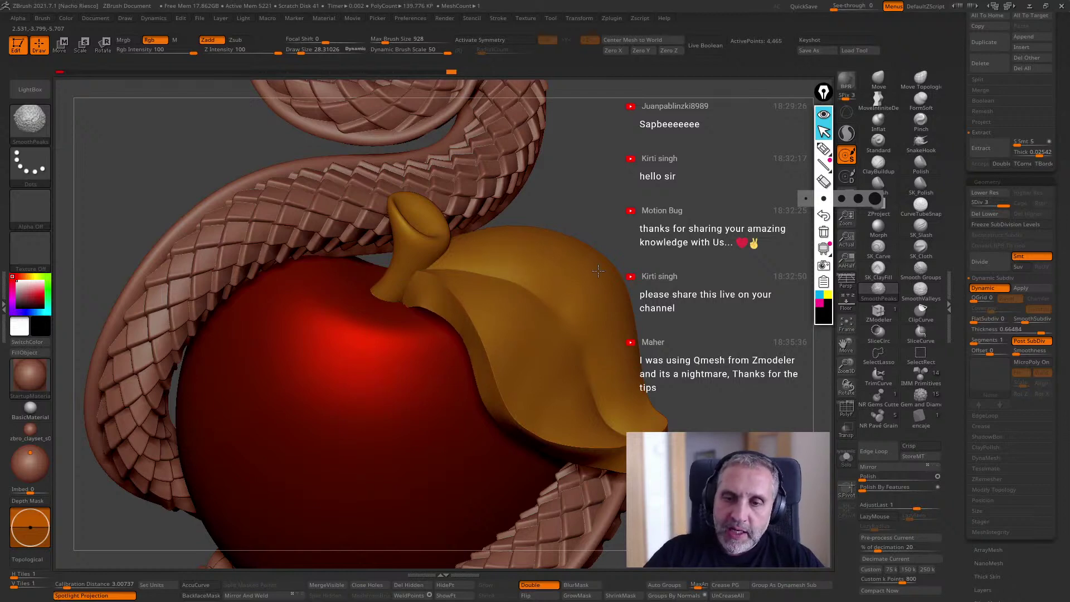
{"action": "mouse_move", "coordinate": [729, 281]}
{"action": "left_mouse_down", "text": "alt"}
{"action": "mouse_move", "coordinate": [707, 333]}
{"action": "mouse_move", "coordinate": [736, 368]}
{"action": "mouse_move", "coordinate": [714, 373]}
{"action": "left_mouse_up", "text": "alt"}
{"action": "left_click_drag", "start_coordinate": [601, 349], "coordinate": [501, 334]}
{"action": "key", "text": "shift"}
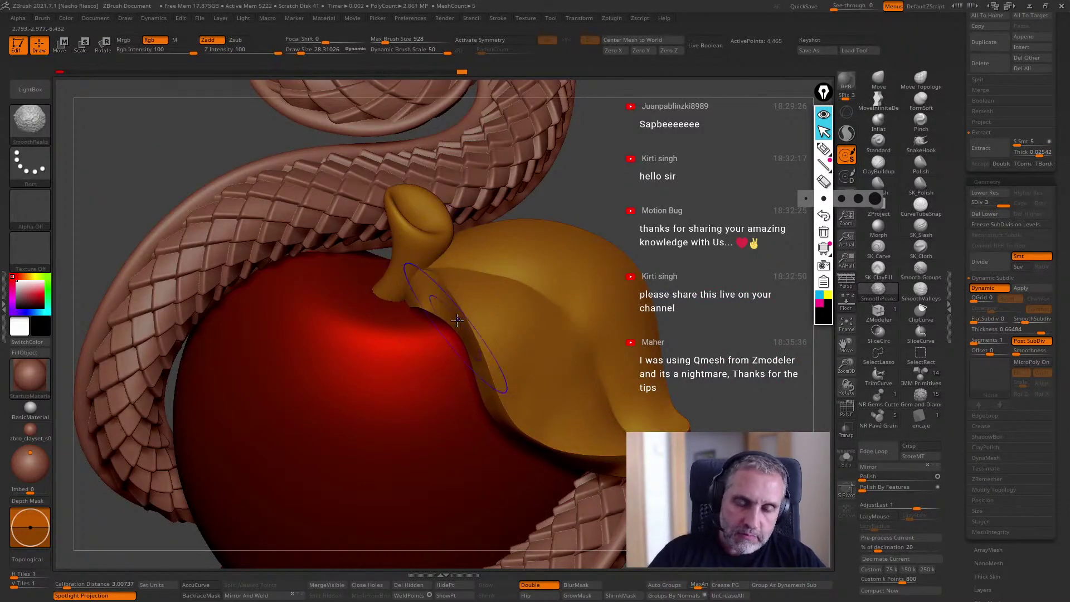
Extend the leaf's narrow base toward the stem with the Move brush at about 22 and smooth its edge.
{"action": "right_click_drag", "start_coordinate": [418, 299], "coordinate": [390, 301]}
{"action": "left_click_drag", "start_coordinate": [409, 302], "coordinate": [397, 302]}
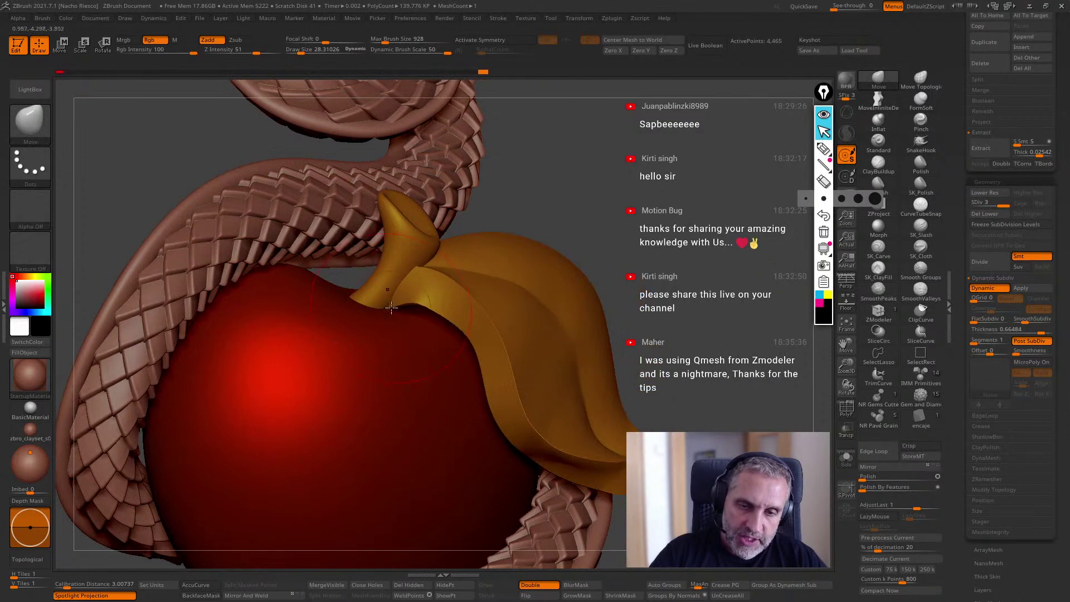
{"action": "left_click_drag", "start_coordinate": [568, 222], "coordinate": [393, 303]}
{"action": "left_click_drag", "start_coordinate": [580, 232], "coordinate": [438, 298]}
{"action": "key", "text": "s"}
{"action": "left_click", "coordinate": [437, 298]}
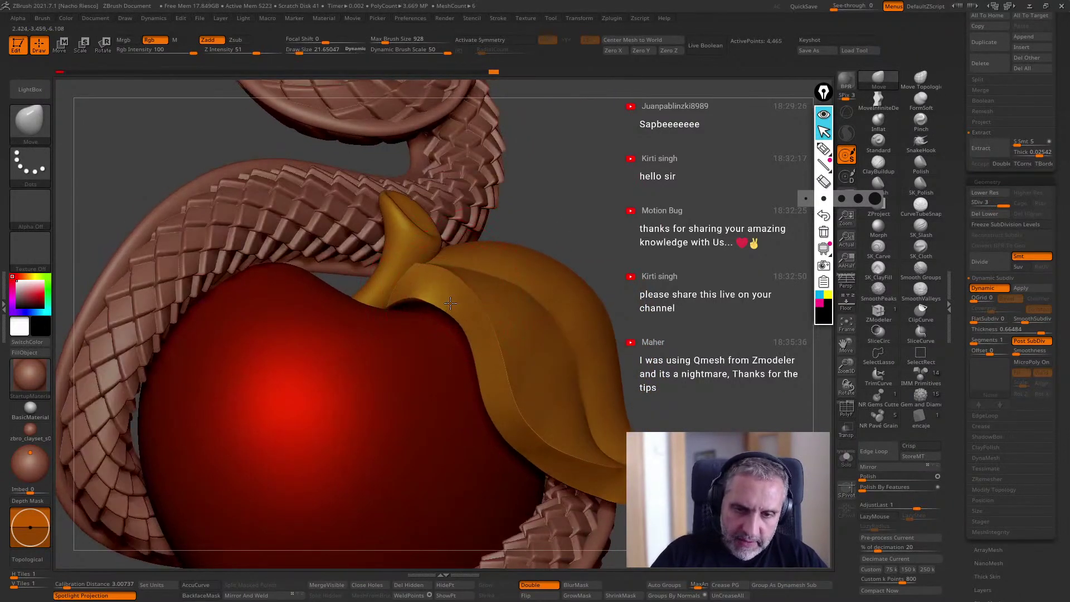
{"action": "left_click_drag", "start_coordinate": [551, 232], "coordinate": [641, 270]}
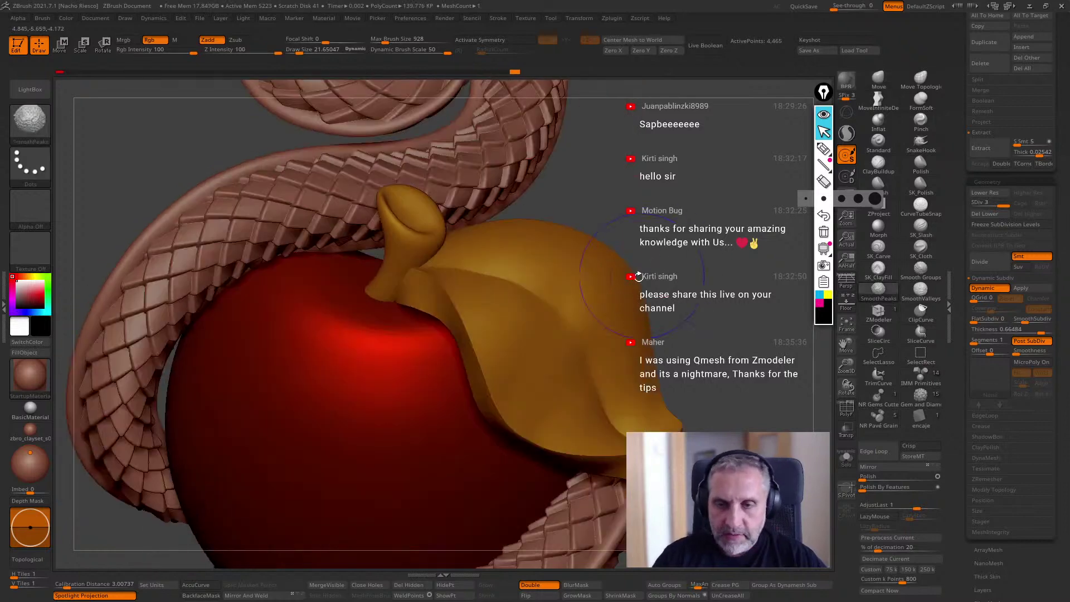
{"action": "left_click_drag", "start_coordinate": [568, 223], "coordinate": [448, 259]}
Hide the snake body and head subtools, leaving only the apple, stem and leaf.
{"action": "scroll", "coordinate": [1021, 308], "scroll_direction": "up", "scroll_amount": 5}
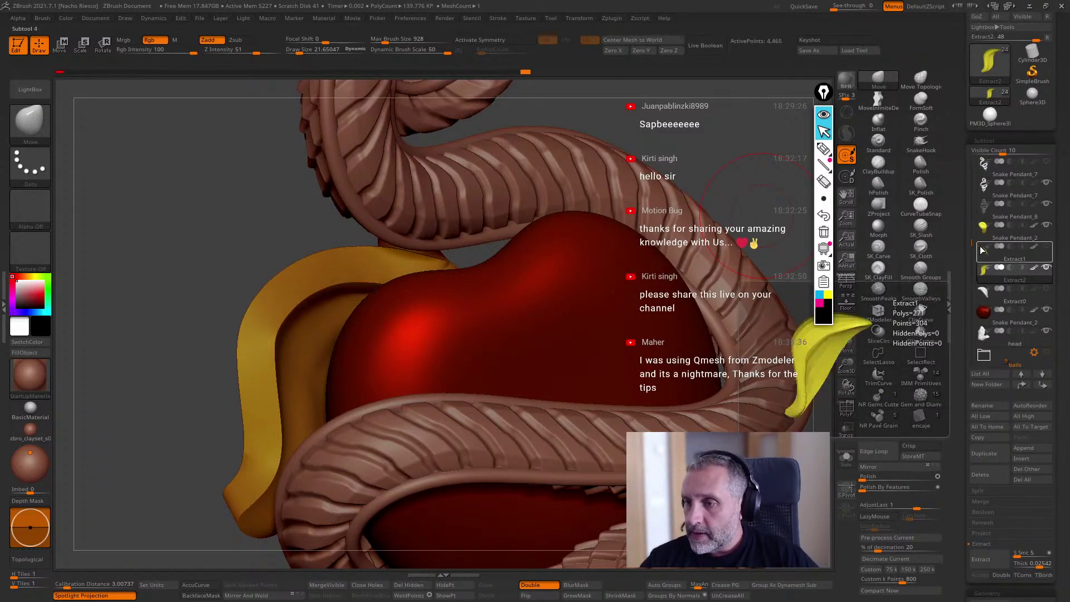
{"action": "left_click", "coordinate": [1048, 204]}
{"action": "left_click", "coordinate": [1048, 184]}
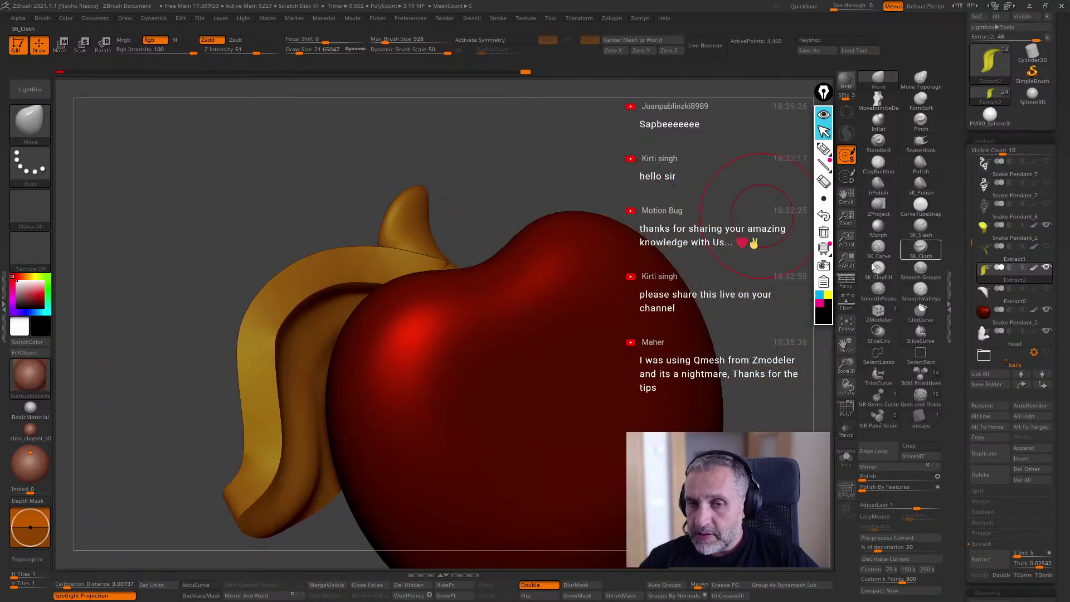
{"action": "mouse_move", "coordinate": [1049, 333]}
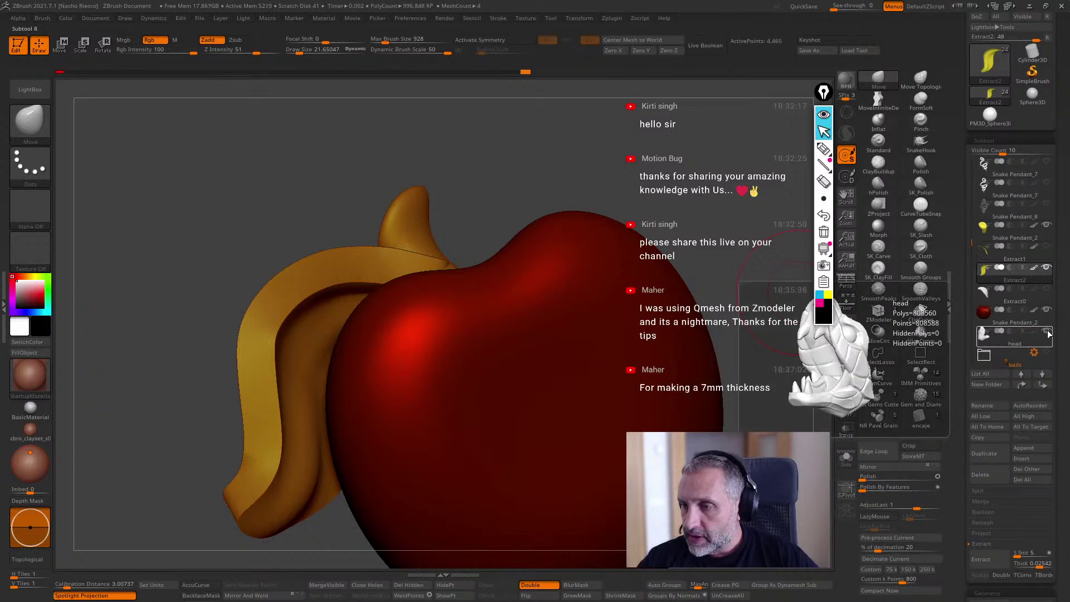
Push the leaf's end behind the stem into place with a Move brush of about 20 to 24.
{"action": "left_click_drag", "start_coordinate": [474, 181], "coordinate": [452, 278]}
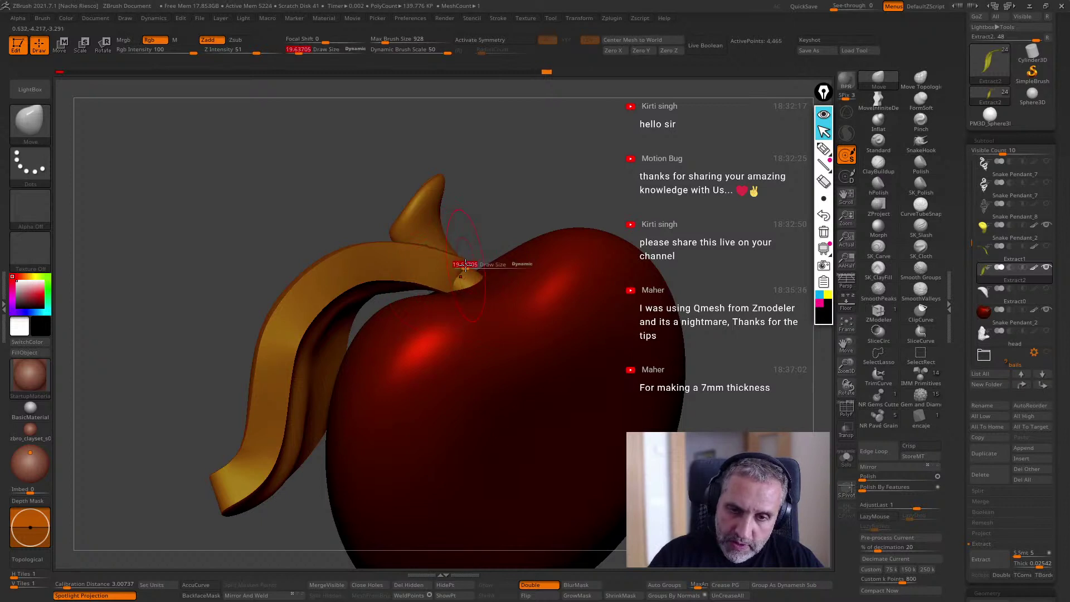
{"action": "left_click_drag", "start_coordinate": [450, 281], "coordinate": [449, 281]}
{"action": "mouse_move", "coordinate": [450, 278]}
{"action": "right_mouse_down"}
{"action": "mouse_move", "coordinate": [467, 249]}
{"action": "mouse_move", "coordinate": [455, 263]}
{"action": "right_mouse_up"}
{"action": "key", "text": "s"}
{"action": "key", "text": "s"}
{"action": "key", "text": "s"}
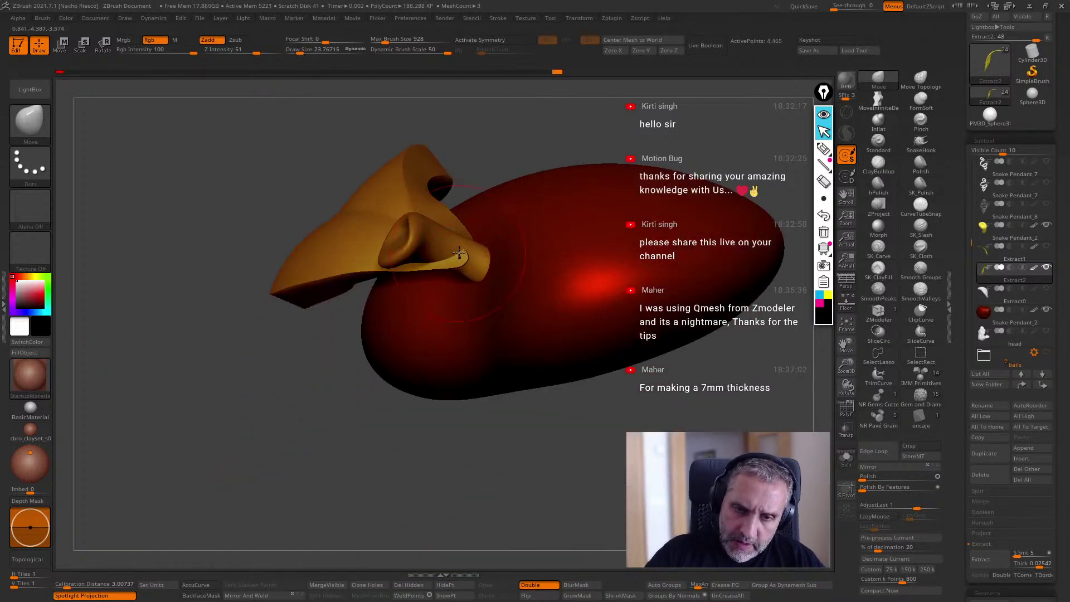
Refine the leaf-to-stem junction from several angles with the Move brush at about 16, and smooth the leaf's base.
{"action": "mouse_move", "coordinate": [496, 185]}
{"action": "right_mouse_down"}
{"action": "mouse_move", "coordinate": [513, 182]}
{"action": "mouse_move", "coordinate": [474, 230]}
{"action": "right_mouse_up"}
{"action": "left_click_drag", "start_coordinate": [474, 230], "coordinate": [440, 221]}
{"action": "right_click_drag", "start_coordinate": [440, 223], "coordinate": [441, 285]}
{"action": "left_click_drag", "start_coordinate": [463, 248], "coordinate": [463, 247]}
{"action": "right_click_drag", "start_coordinate": [463, 246], "coordinate": [470, 236]}
{"action": "key", "text": "s"}
{"action": "left_click_drag", "start_coordinate": [467, 241], "coordinate": [466, 241]}
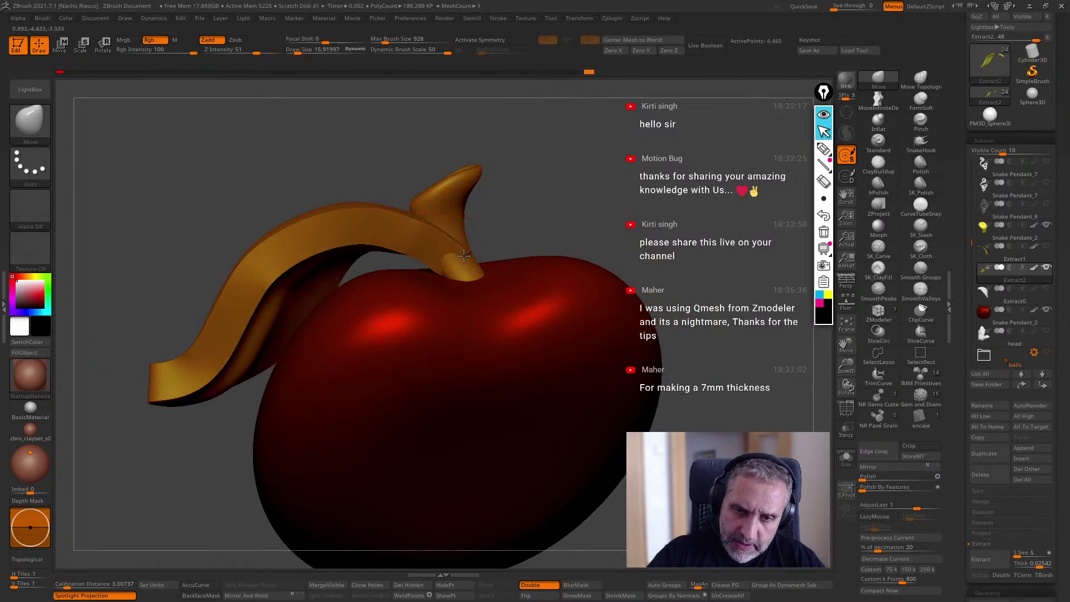
{"action": "right_click_drag", "start_coordinate": [502, 217], "coordinate": [443, 257], "text": "ctrl"}
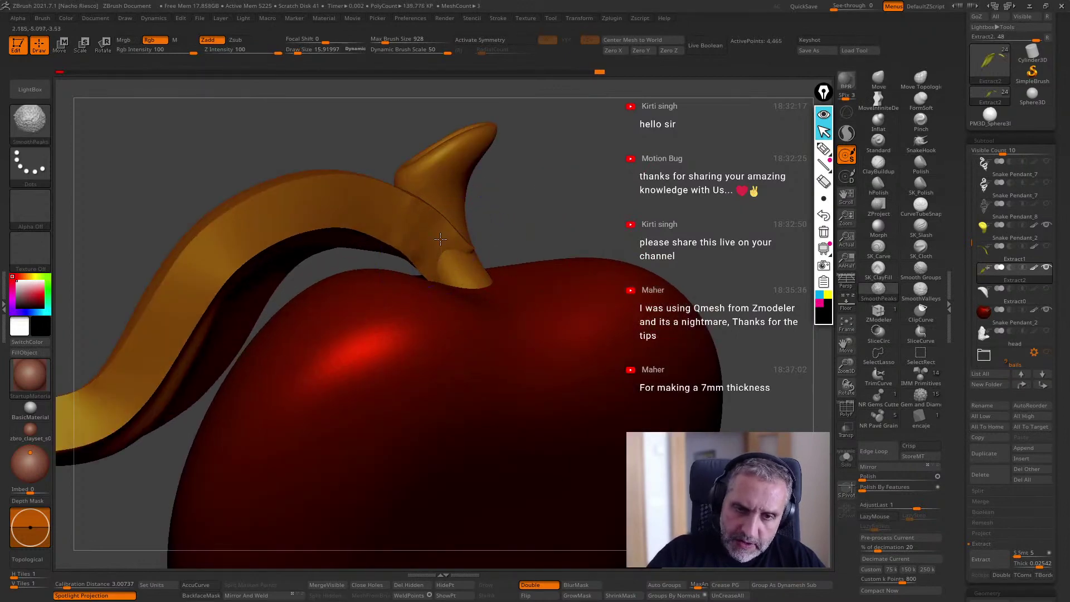
Mask the leaf except for its end at the stem, and blur the mask.
{"action": "mouse_move", "coordinate": [539, 160]}
{"action": "left_mouse_down"}
{"action": "mouse_move", "coordinate": [514, 265]}
{"action": "mouse_move", "coordinate": [472, 99]}
{"action": "mouse_move", "coordinate": [379, 252]}
{"action": "mouse_move", "coordinate": [487, 356]}
{"action": "left_mouse_up"}
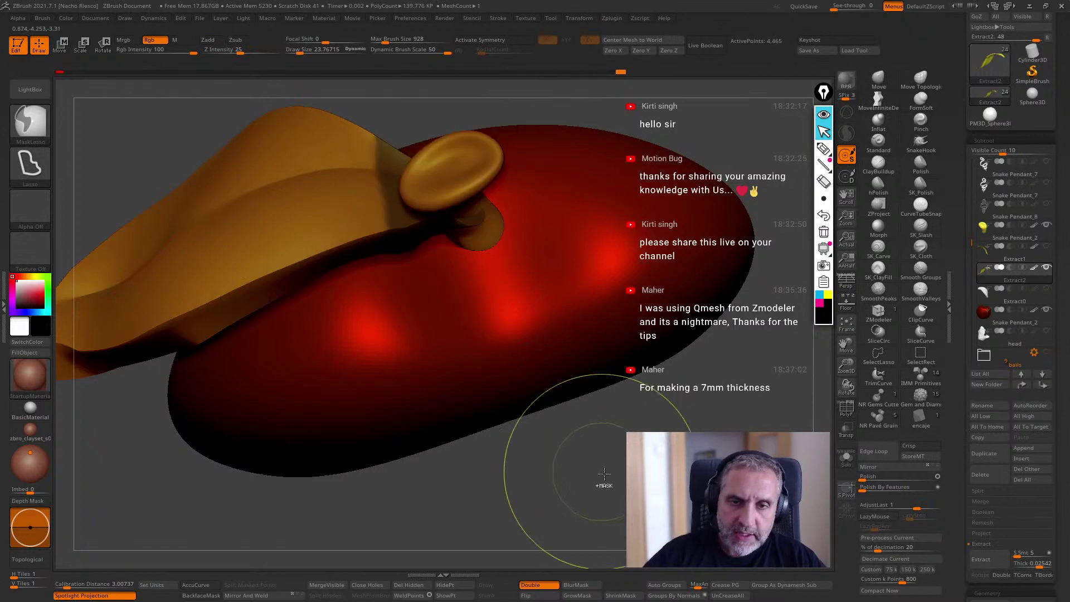
{"action": "left_click", "coordinate": [601, 470], "text": "ctrl"}
{"action": "left_click", "coordinate": [580, 587]}
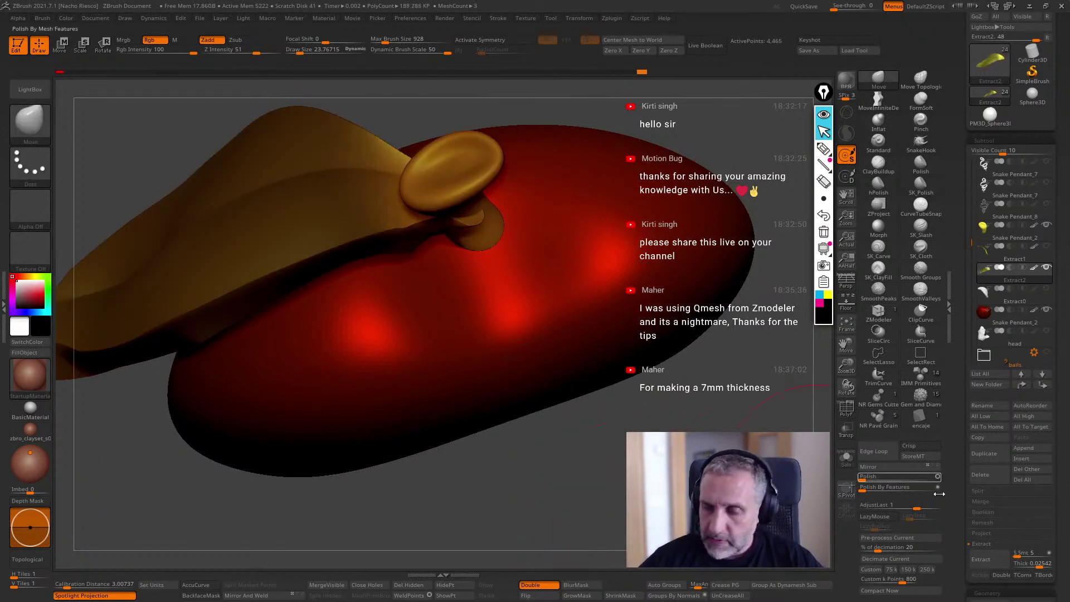
Polish the leaf's end at the stem by features and isolate the leaf briefly to check it.
{"action": "left_click_drag", "start_coordinate": [869, 488], "coordinate": [872, 492]}
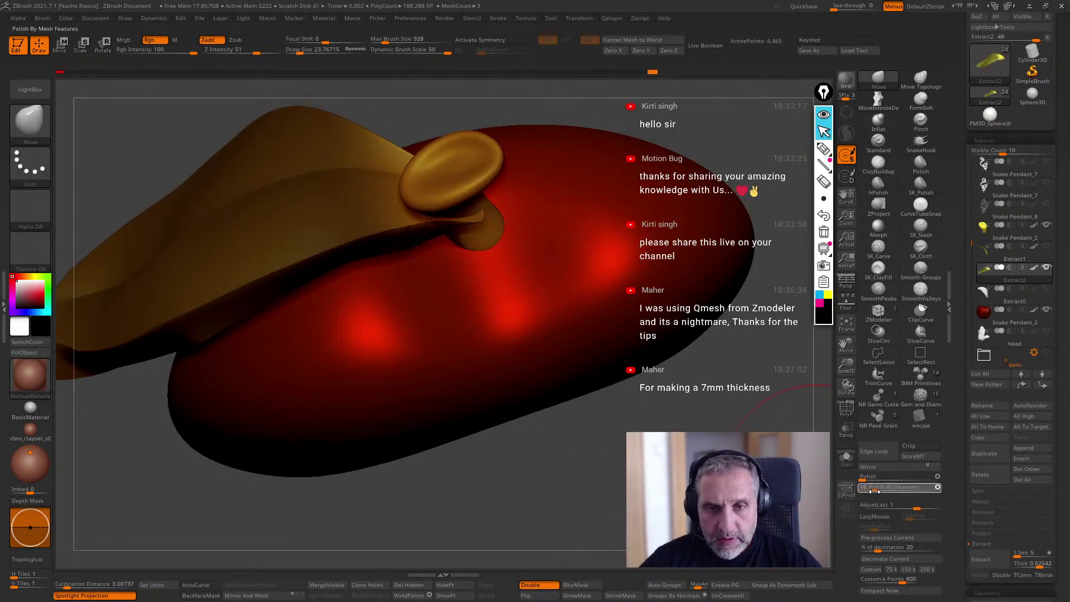
{"action": "left_click_drag", "start_coordinate": [624, 490], "coordinate": [479, 435]}
{"action": "left_click", "coordinate": [852, 461]}
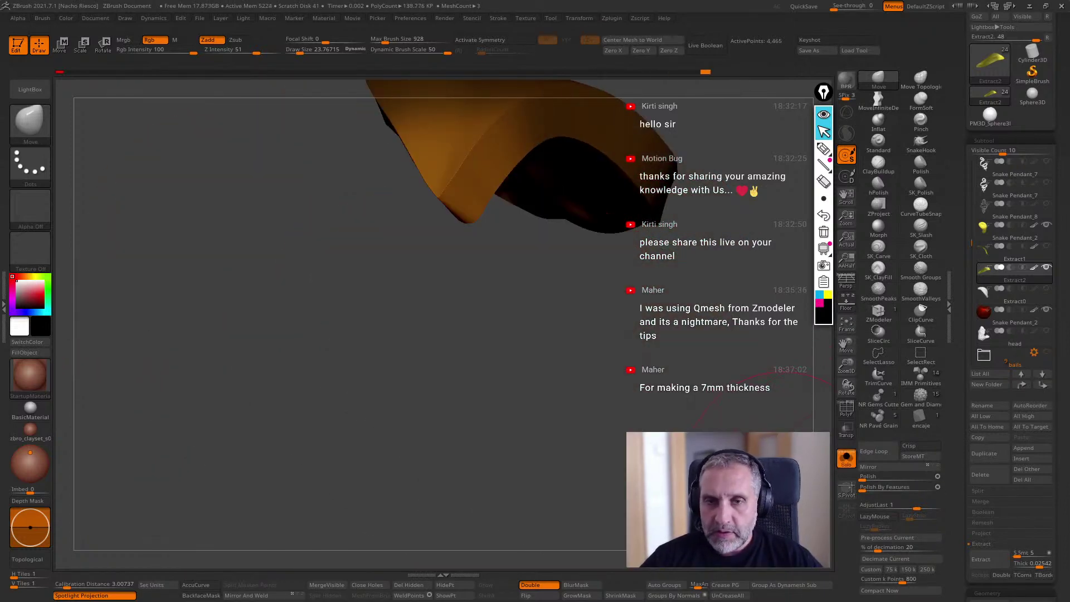
{"action": "left_click", "coordinate": [845, 460]}
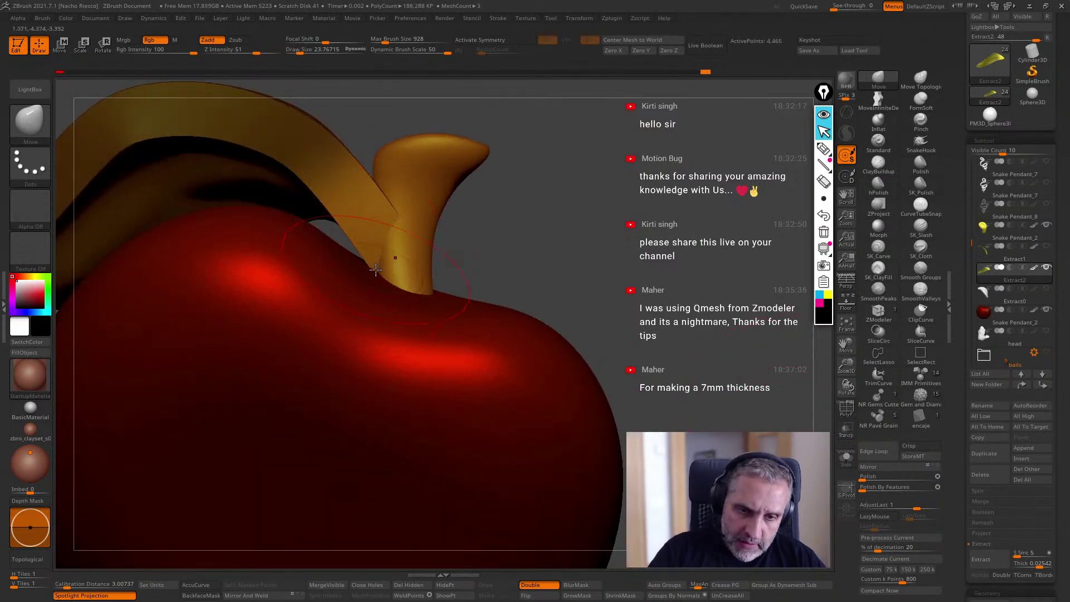
Reposition the stem on the apple and adjust its shape with a Move brush of about 26.
{"action": "left_click", "coordinate": [419, 250], "text": "alt"}
{"action": "left_click_drag", "start_coordinate": [522, 240], "coordinate": [604, 301], "text": "alt"}
{"action": "key", "text": "w"}
{"action": "left_click_drag", "start_coordinate": [509, 279], "coordinate": [509, 381], "text": "shift"}
{"action": "mouse_move", "coordinate": [508, 339]}
{"action": "left_mouse_down"}
{"action": "mouse_move", "coordinate": [509, 329]}
{"action": "mouse_move", "coordinate": [507, 342]}
{"action": "left_mouse_up"}
{"action": "key", "text": "q"}
{"action": "key", "text": "s"}
{"action": "right_click_drag", "start_coordinate": [496, 358], "coordinate": [533, 313]}
{"action": "mouse_move", "coordinate": [675, 241]}
{"action": "left_mouse_down"}
{"action": "mouse_move", "coordinate": [586, 283]}
{"action": "mouse_move", "coordinate": [563, 234]}
{"action": "mouse_move", "coordinate": [599, 151]}
{"action": "mouse_move", "coordinate": [464, 319]}
{"action": "left_mouse_up"}
{"action": "left_click_drag", "start_coordinate": [549, 203], "coordinate": [535, 240]}
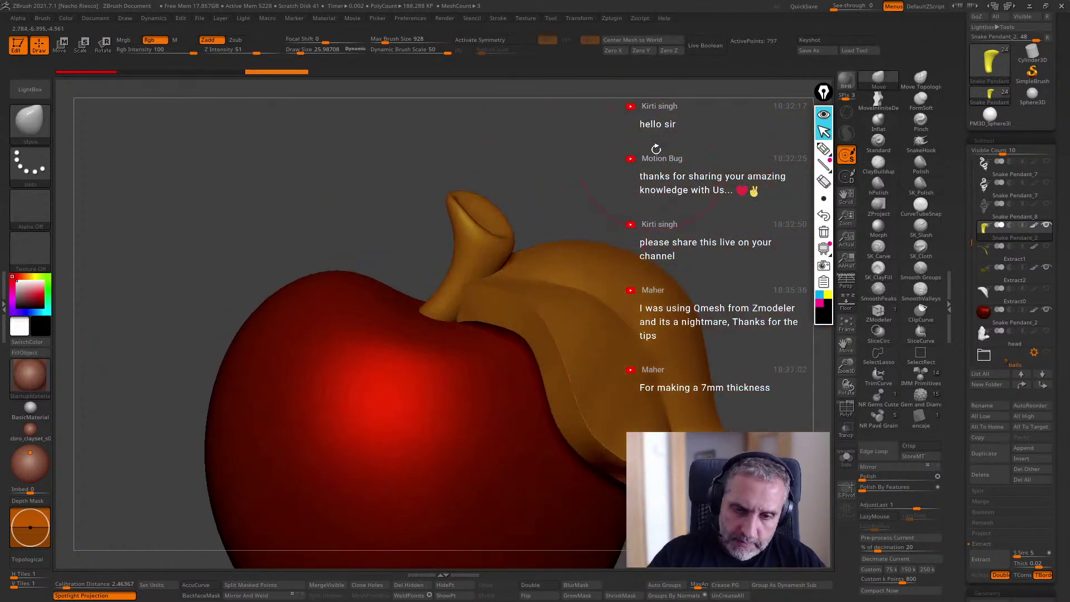
Fit the leaf's end to the repositioned stem with a Move brush of about 39 and 26, and smooth the junction.
{"action": "left_click", "coordinate": [480, 326], "text": "alt"}
{"action": "key", "text": "s"}
{"action": "left_click_drag", "start_coordinate": [480, 325], "coordinate": [483, 323]}
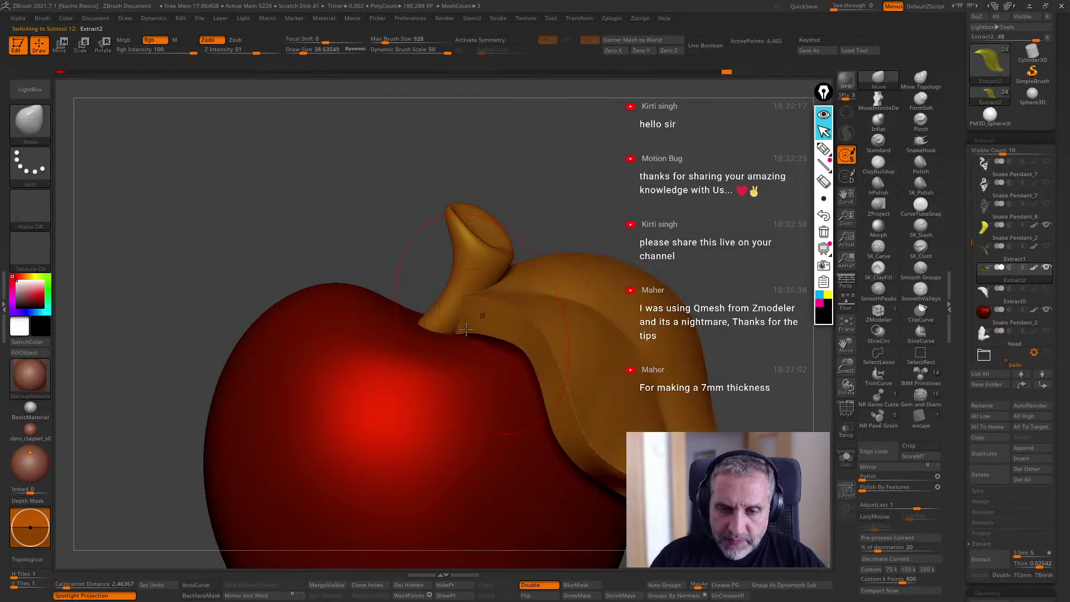
{"action": "left_click_drag", "start_coordinate": [518, 270], "coordinate": [524, 252], "text": "shift"}
{"action": "mouse_move", "coordinate": [524, 252]}
{"action": "right_mouse_down"}
{"action": "mouse_move", "coordinate": [496, 254]}
{"action": "mouse_move", "coordinate": [493, 290]}
{"action": "mouse_move", "coordinate": [437, 287]}
{"action": "right_mouse_up"}
{"action": "key", "text": "shift"}
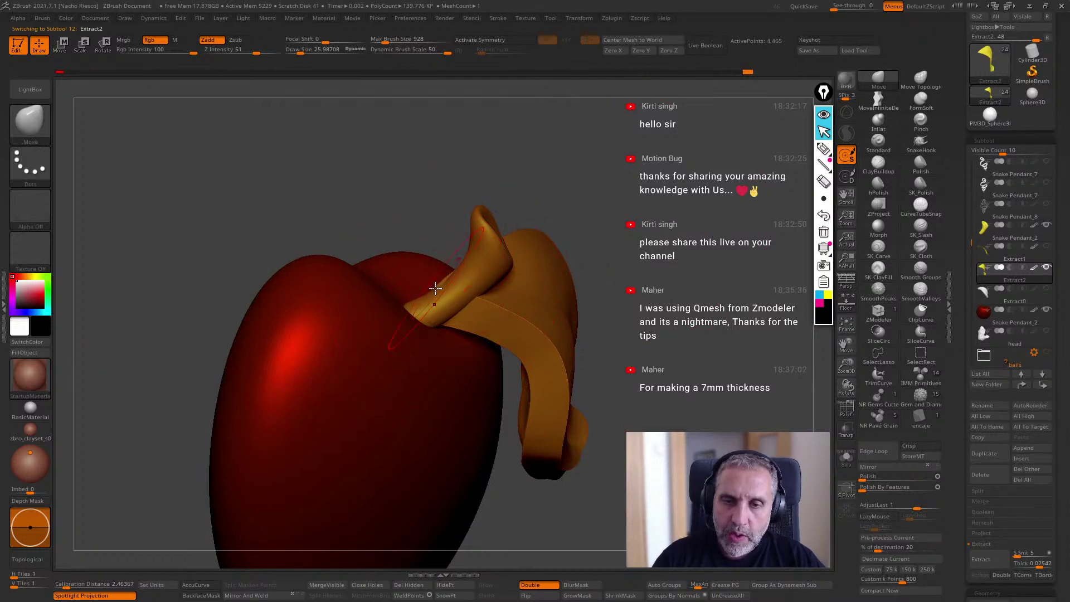
{"action": "right_click_drag", "start_coordinate": [551, 242], "coordinate": [566, 248]}
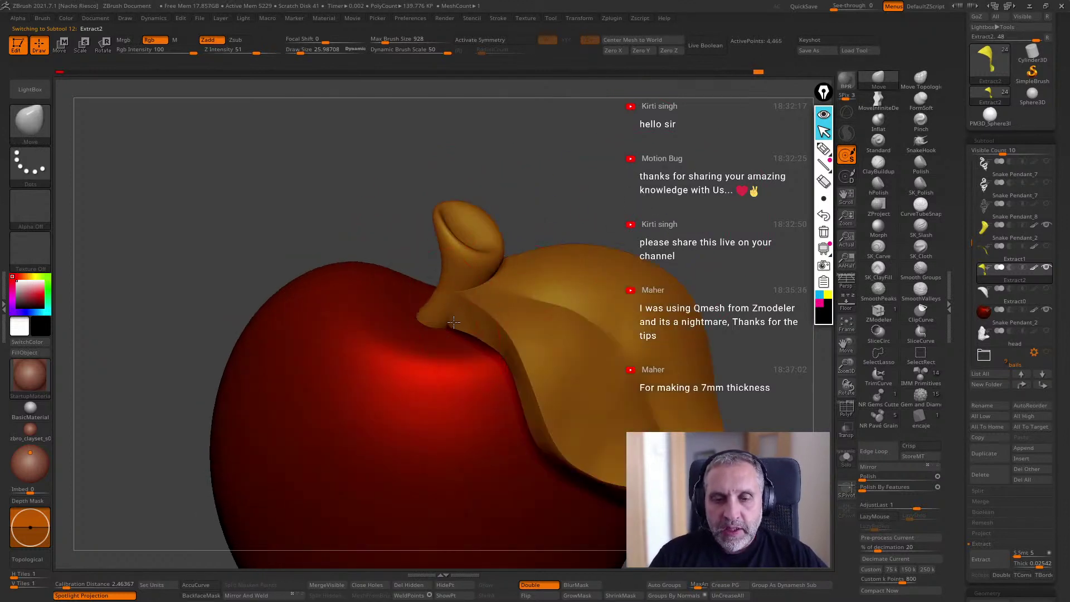
Rotate and shift the stem so it leans against the leaf's end, and correct its base with the Move brush at about 26.
{"action": "left_click_drag", "start_coordinate": [615, 211], "coordinate": [547, 232]}
{"action": "left_click", "coordinate": [473, 263], "text": "alt"}
{"action": "left_click_drag", "start_coordinate": [590, 195], "coordinate": [603, 201]}
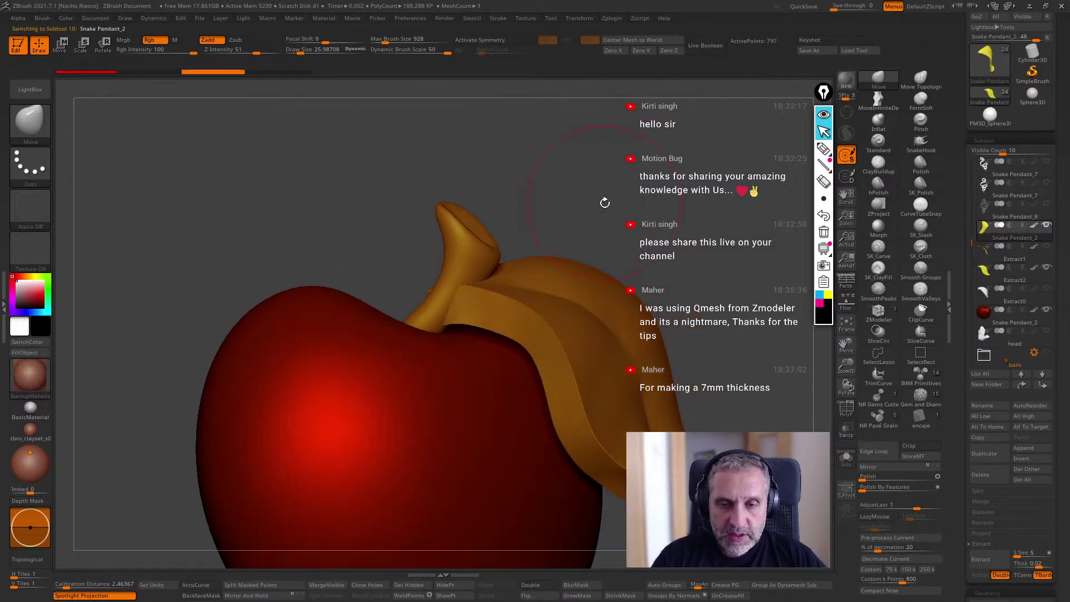
{"action": "key", "text": "r"}
{"action": "left_click_drag", "start_coordinate": [473, 261], "coordinate": [555, 260]}
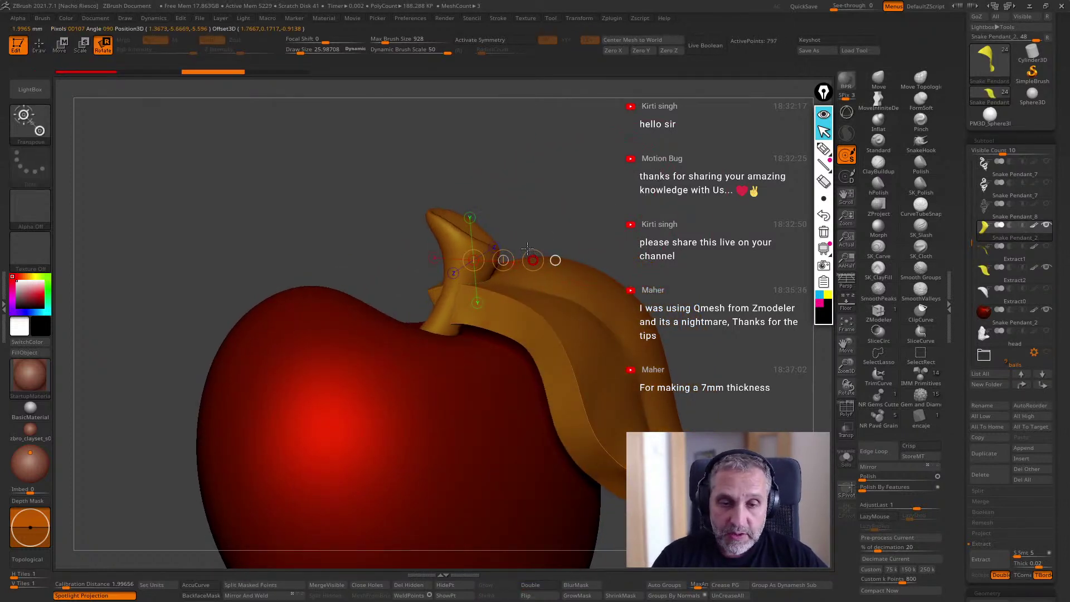
{"action": "key", "text": "w"}
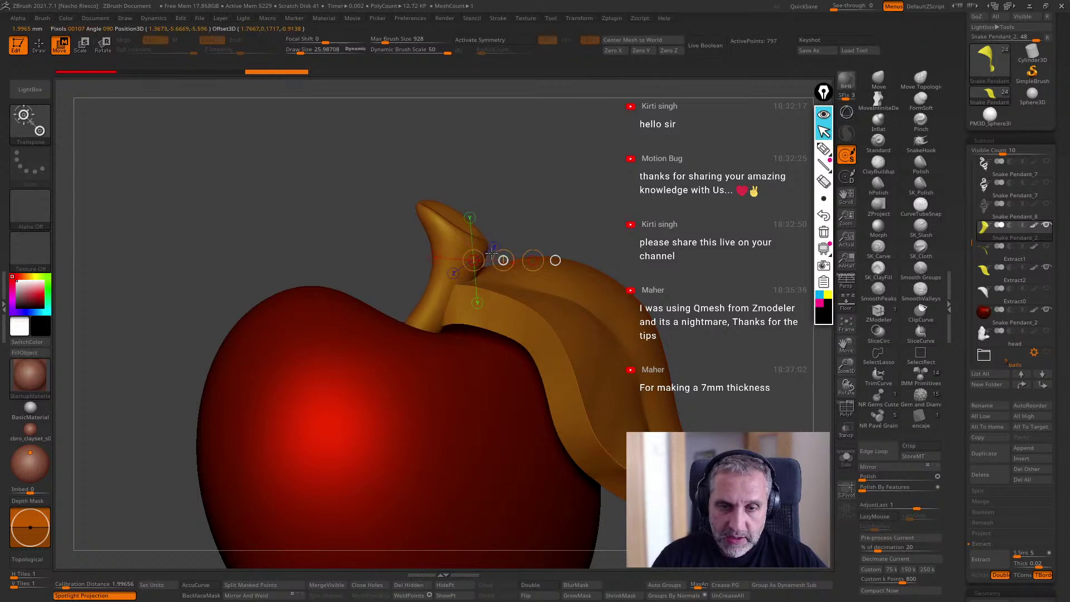
{"action": "mouse_move", "coordinate": [580, 201]}
{"action": "left_mouse_down"}
{"action": "mouse_move", "coordinate": [545, 267]}
{"action": "mouse_move", "coordinate": [640, 215]}
{"action": "mouse_move", "coordinate": [456, 317]}
{"action": "left_mouse_up"}
{"action": "key", "text": "q"}
{"action": "left_click_drag", "start_coordinate": [578, 235], "coordinate": [404, 297]}
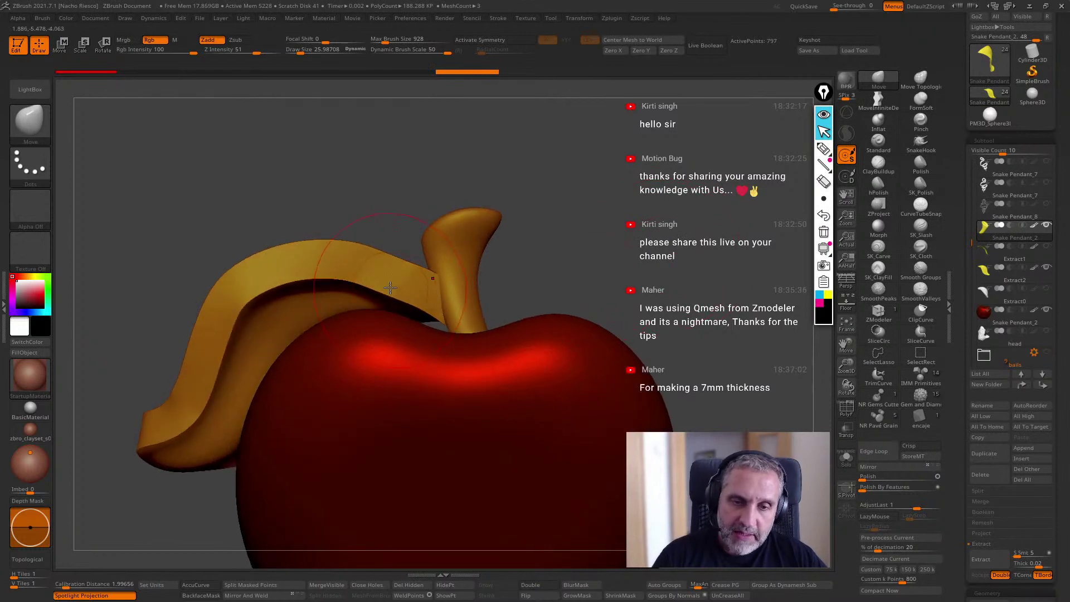
{"action": "right_click_drag", "start_coordinate": [469, 276], "coordinate": [467, 266]}
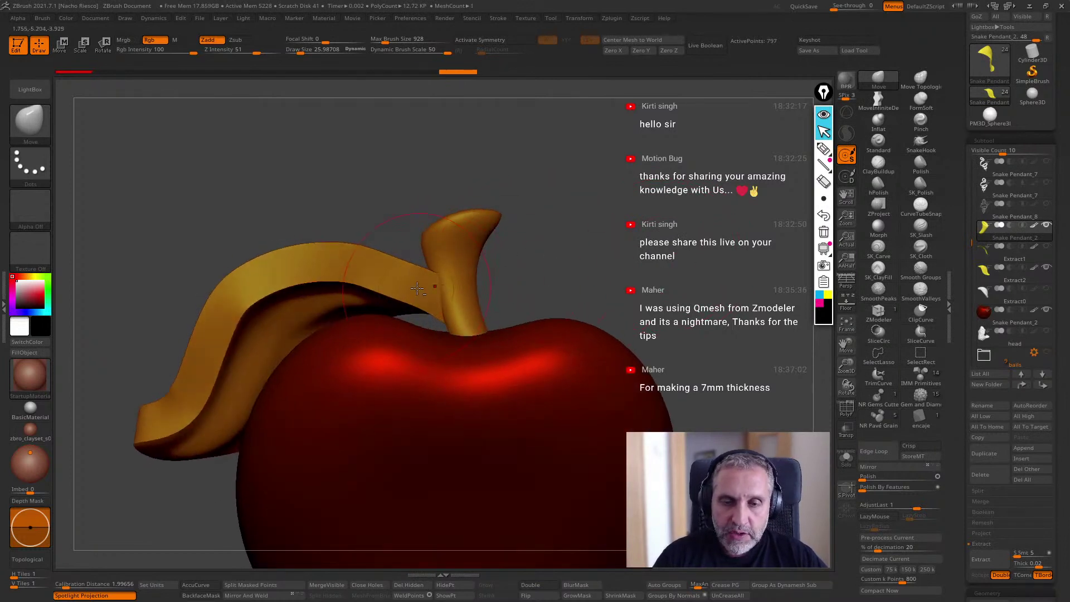
Pull the leaf's end up to the stem with the Move brush at about 26.
{"action": "left_click", "coordinate": [419, 288], "text": "alt"}
{"action": "left_click_drag", "start_coordinate": [414, 289], "coordinate": [435, 300]}
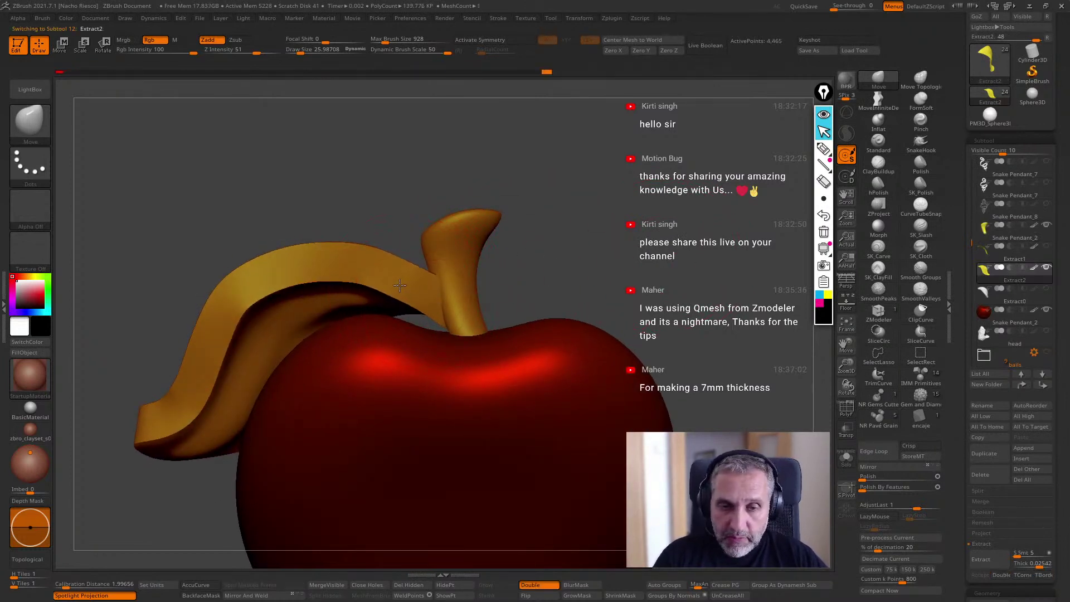
{"action": "mouse_move", "coordinate": [440, 295]}
{"action": "right_mouse_down"}
{"action": "mouse_move", "coordinate": [656, 200]}
{"action": "mouse_move", "coordinate": [691, 207]}
{"action": "right_mouse_up"}
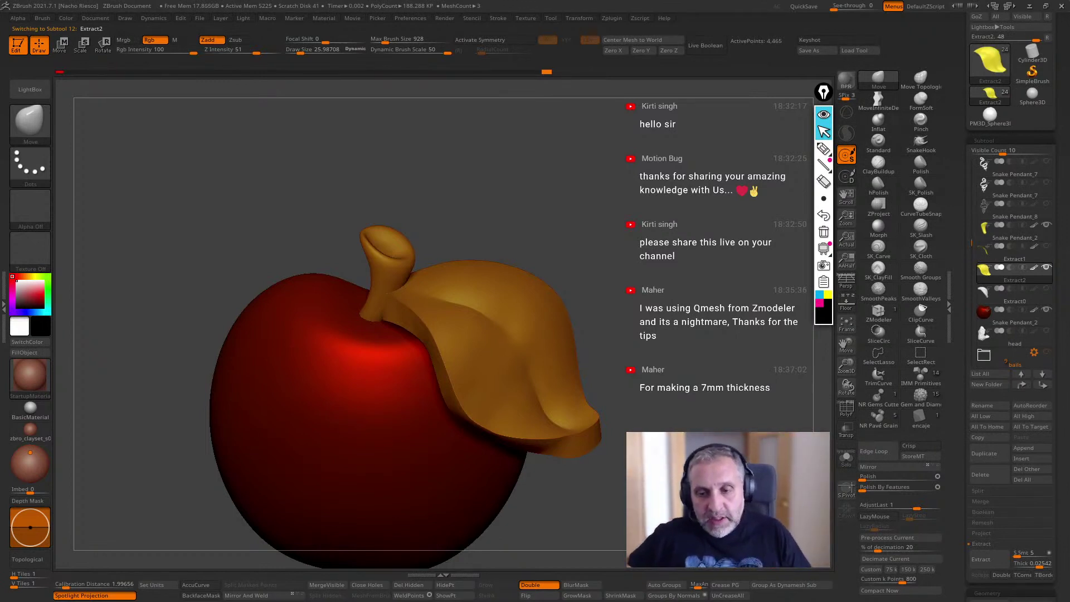
Reshape the leaf's curled tip with a Move brush of about 14 to 26, and smooth the leaf's surface.
{"action": "scroll", "coordinate": [610, 414], "scroll_direction": "up", "scroll_amount": 3}
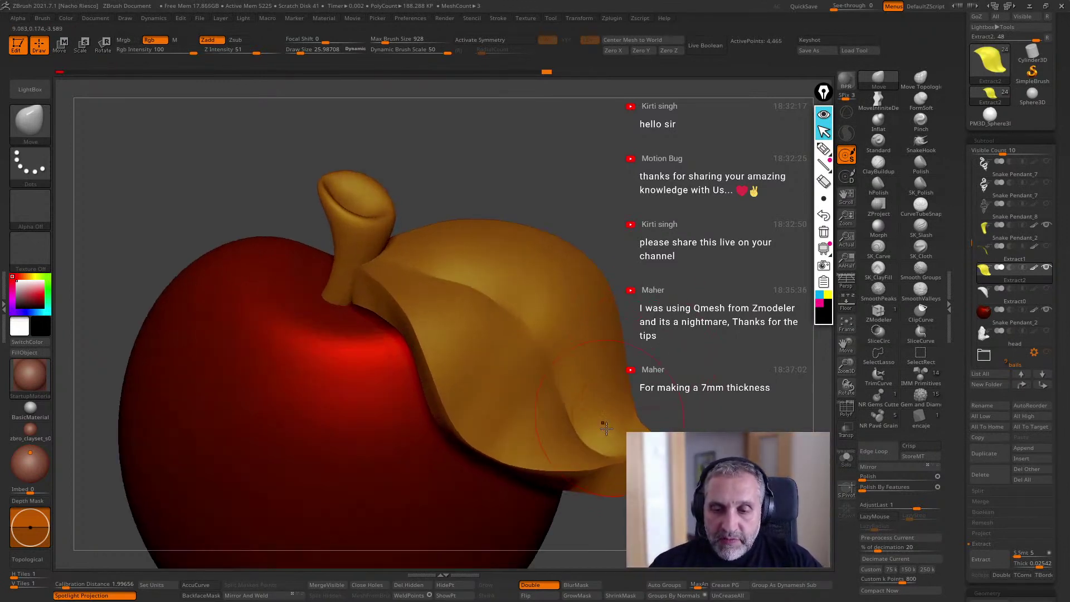
{"action": "scroll", "coordinate": [610, 413], "scroll_direction": "up", "scroll_amount": 2}
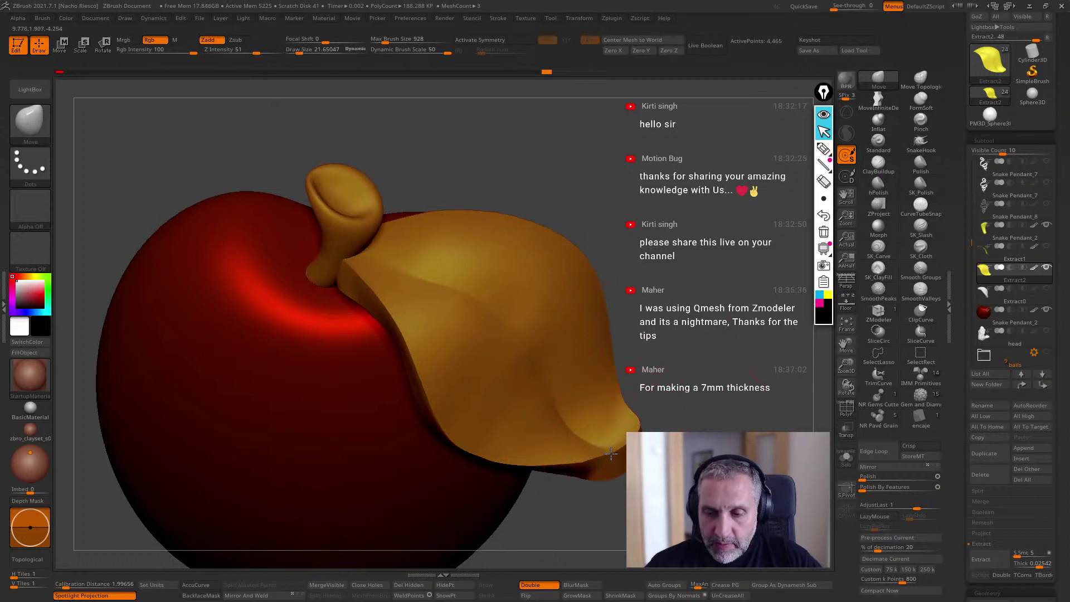
{"action": "scroll", "coordinate": [611, 455], "scroll_direction": "up", "scroll_amount": 2}
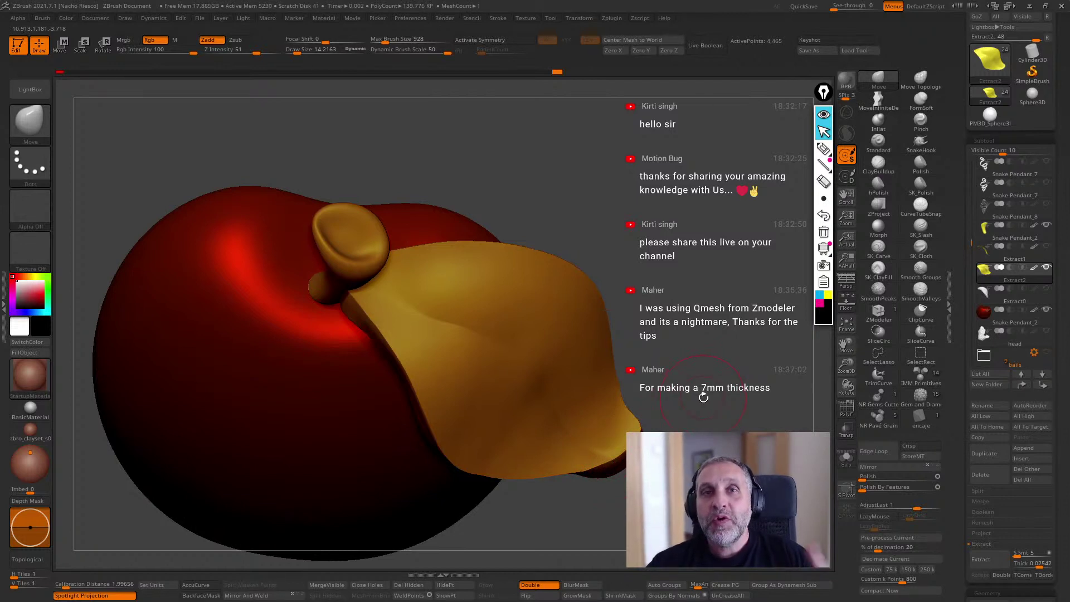
{"action": "left_click_drag", "start_coordinate": [715, 374], "coordinate": [712, 317]}
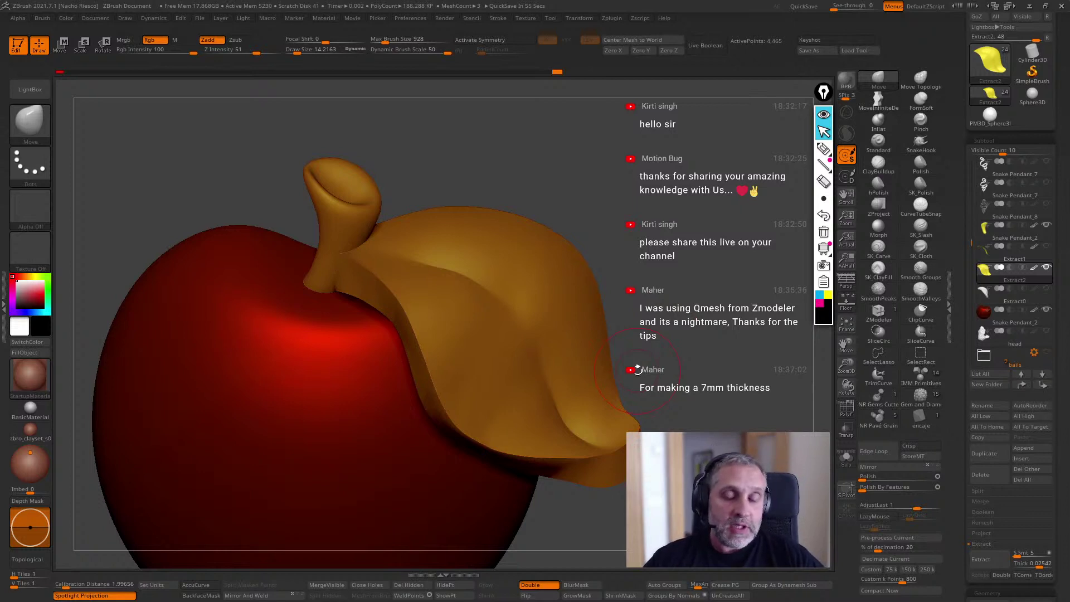
{"action": "left_click_drag", "start_coordinate": [700, 353], "coordinate": [647, 390]}
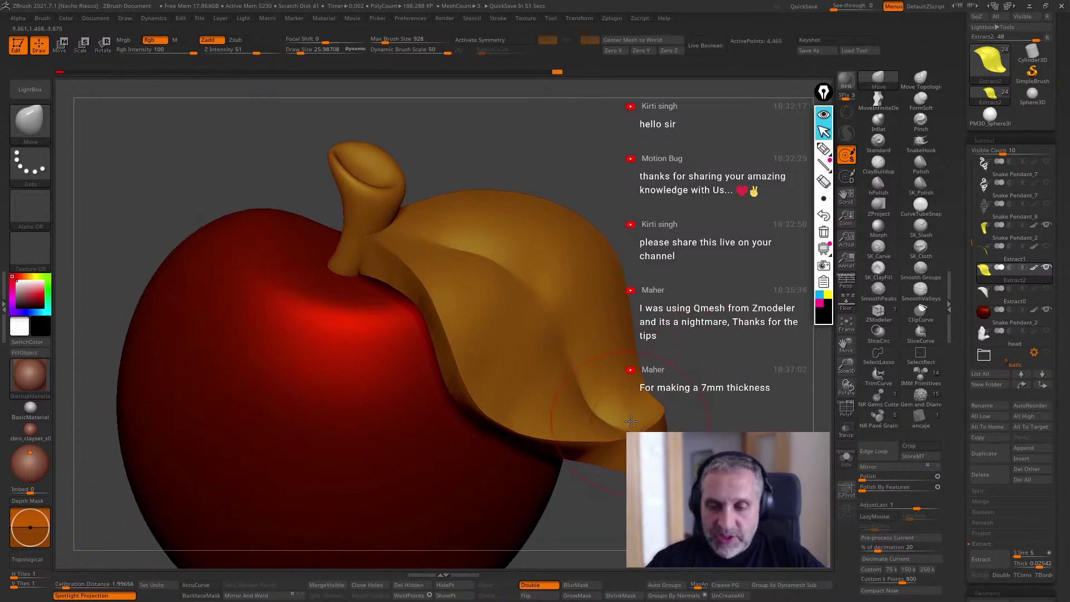
{"action": "left_click_drag", "start_coordinate": [641, 449], "coordinate": [641, 438]}
{"action": "left_click_drag", "start_coordinate": [614, 351], "coordinate": [493, 260], "text": "shift"}
Set the leaf's Dynamic Subdiv thickness offset to -2 and polish the leaf by features.
{"action": "left_click_drag", "start_coordinate": [965, 463], "coordinate": [962, 374]}
{"action": "left_click_drag", "start_coordinate": [752, 412], "coordinate": [749, 354]}
{"action": "left_click_drag", "start_coordinate": [979, 518], "coordinate": [991, 438]}
{"action": "left_click_drag", "start_coordinate": [797, 435], "coordinate": [752, 463]}
{"action": "left_click_drag", "start_coordinate": [990, 436], "coordinate": [988, 438]}
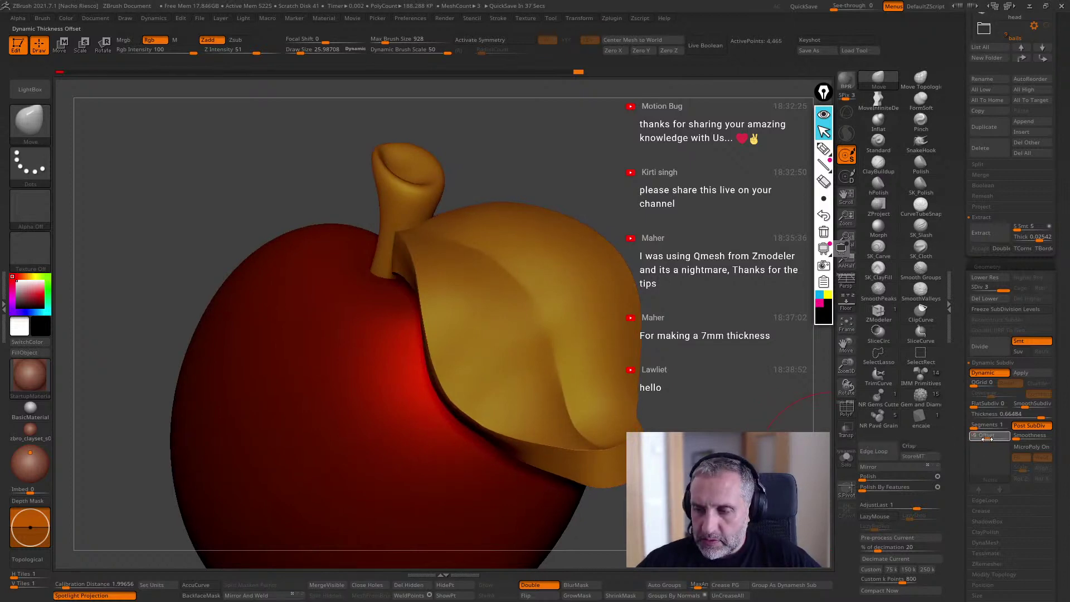
{"action": "left_click_drag", "start_coordinate": [557, 167], "coordinate": [362, 301]}
{"action": "mouse_move", "coordinate": [569, 262]}
{"action": "left_mouse_down"}
{"action": "mouse_move", "coordinate": [708, 269]}
{"action": "mouse_move", "coordinate": [716, 296]}
{"action": "mouse_move", "coordinate": [704, 303]}
{"action": "left_mouse_up"}
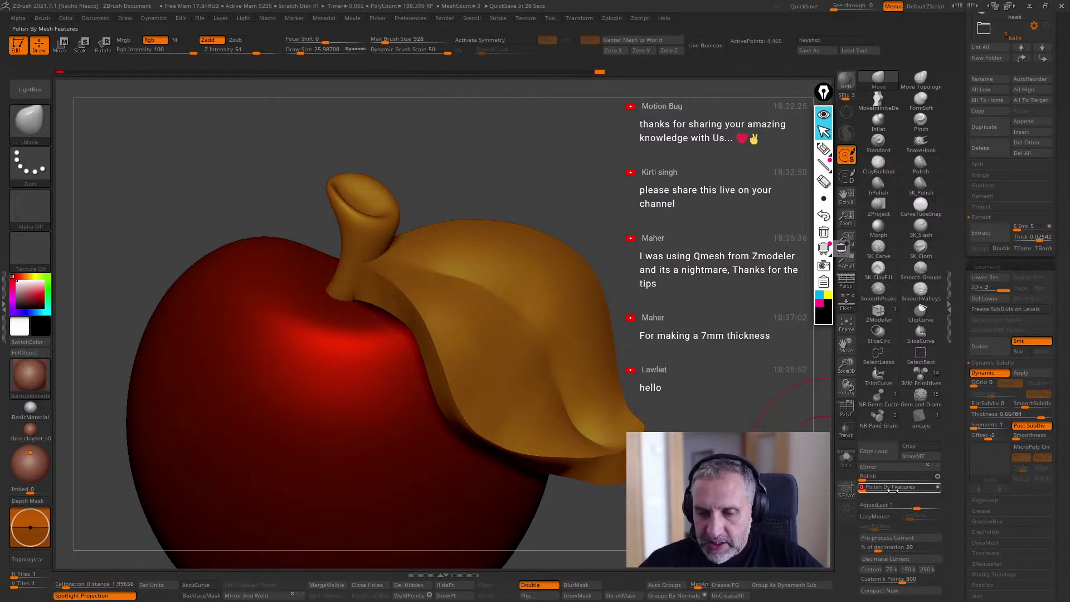
{"action": "mouse_move", "coordinate": [777, 449]}
{"action": "left_mouse_down"}
{"action": "mouse_move", "coordinate": [750, 449]}
{"action": "mouse_move", "coordinate": [778, 449]}
{"action": "mouse_move", "coordinate": [748, 466]}
{"action": "mouse_move", "coordinate": [769, 446]}
{"action": "left_mouse_up"}
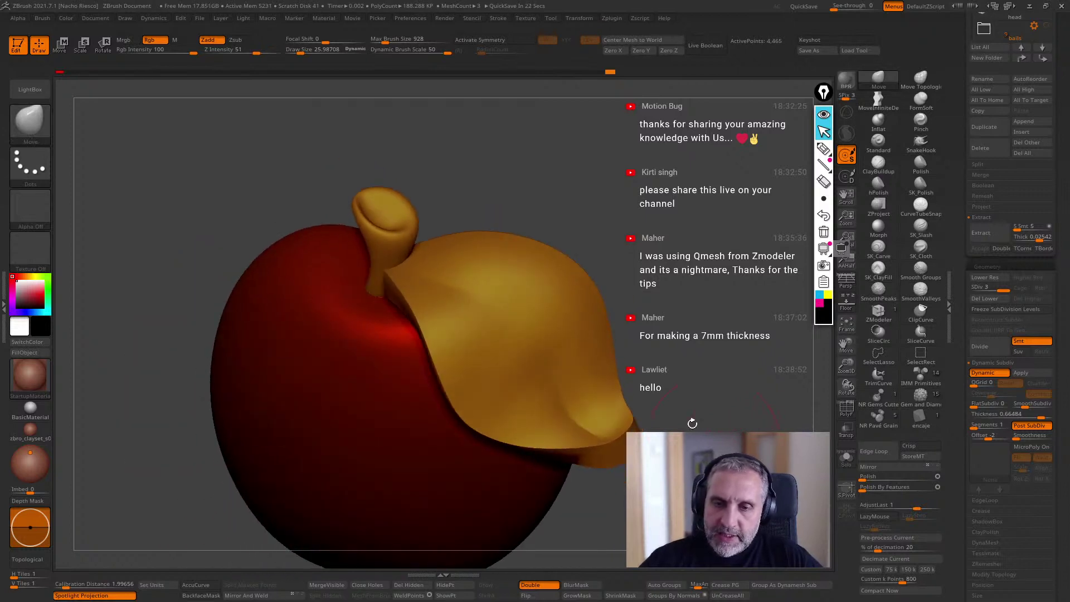
Carve the leaf's central crease towards the tip with the SK_Slash brush at about 31.
{"action": "left_click", "coordinate": [921, 227]}
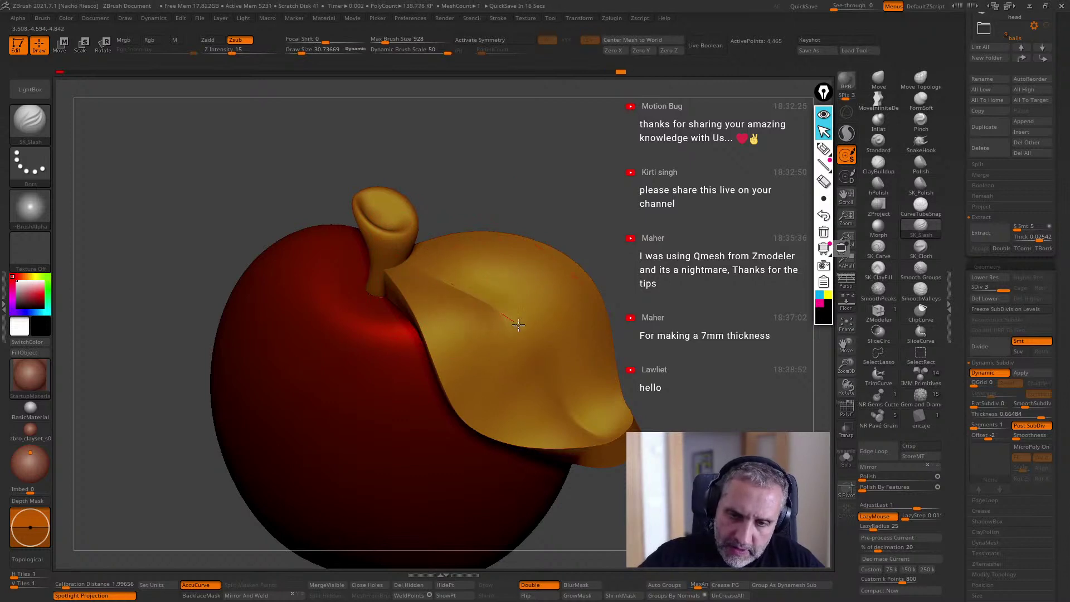
{"action": "left_click_drag", "start_coordinate": [690, 361], "coordinate": [649, 367]}
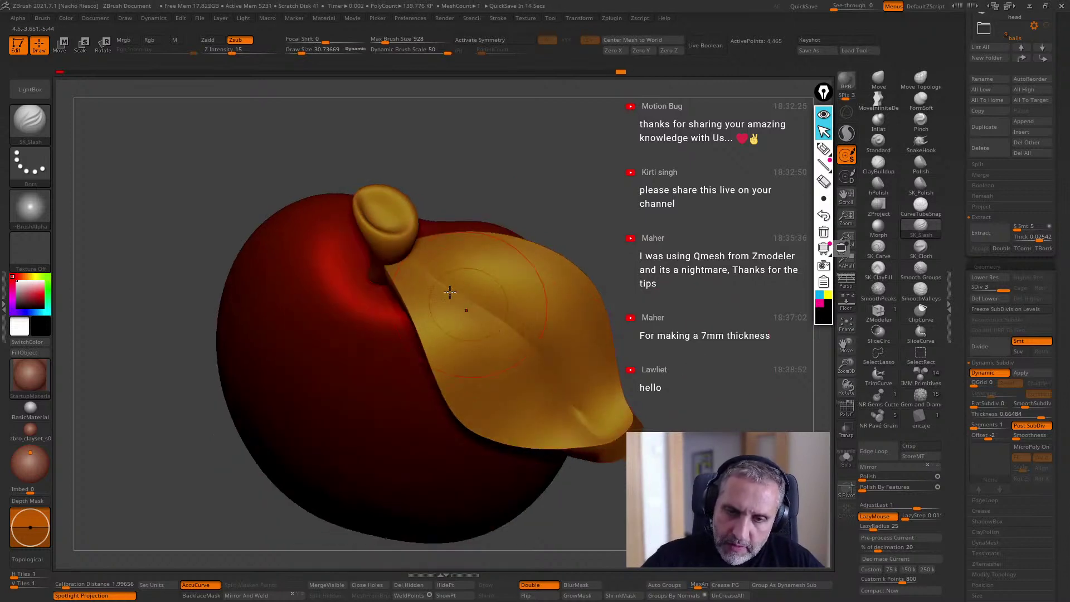
{"action": "left_click_drag", "start_coordinate": [580, 421], "coordinate": [593, 430]}
{"action": "mouse_move", "coordinate": [677, 440]}
{"action": "left_mouse_down"}
{"action": "mouse_move", "coordinate": [719, 268]}
{"action": "mouse_move", "coordinate": [660, 195]}
{"action": "mouse_move", "coordinate": [675, 244]}
{"action": "mouse_move", "coordinate": [542, 222]}
{"action": "mouse_move", "coordinate": [659, 222]}
{"action": "mouse_move", "coordinate": [660, 266]}
{"action": "left_mouse_up"}
Sketch annotation lines along the leaf's upper contour to compare a straight profile with its two curved lobes, and erase them.
{"action": "left_click", "coordinate": [845, 281]}
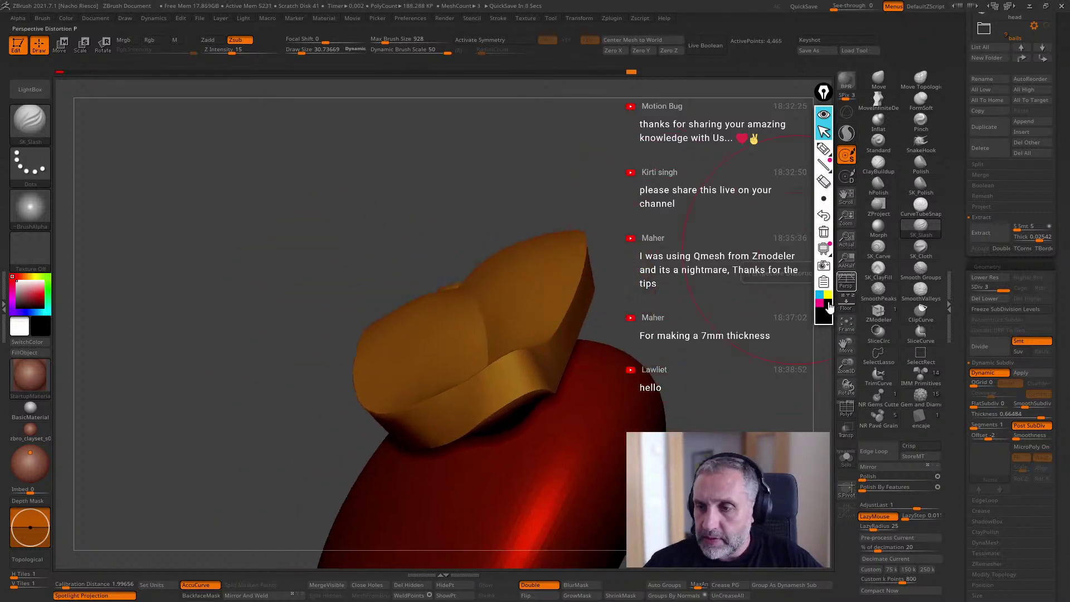
{"action": "left_click_drag", "start_coordinate": [358, 354], "coordinate": [568, 243]}
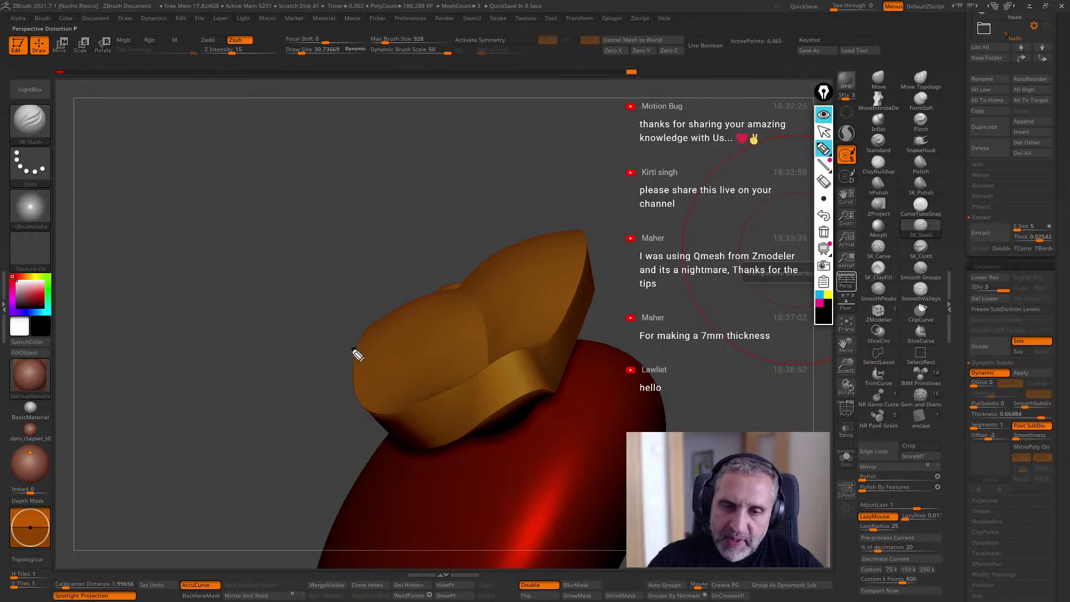
{"action": "left_click_drag", "start_coordinate": [472, 292], "coordinate": [399, 303]}
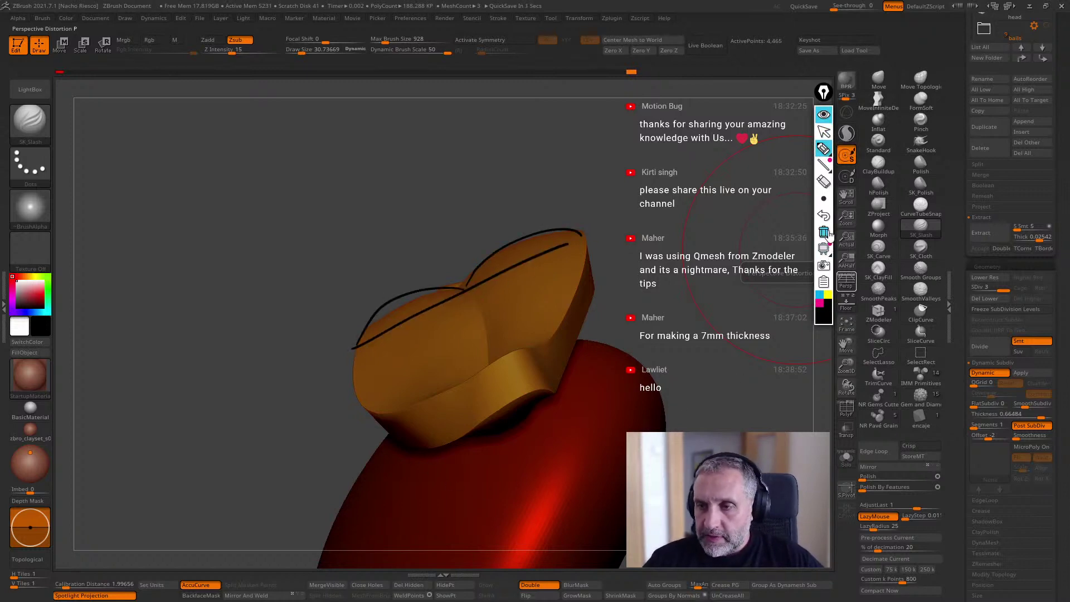
{"action": "left_click_drag", "start_coordinate": [713, 299], "coordinate": [758, 336]}
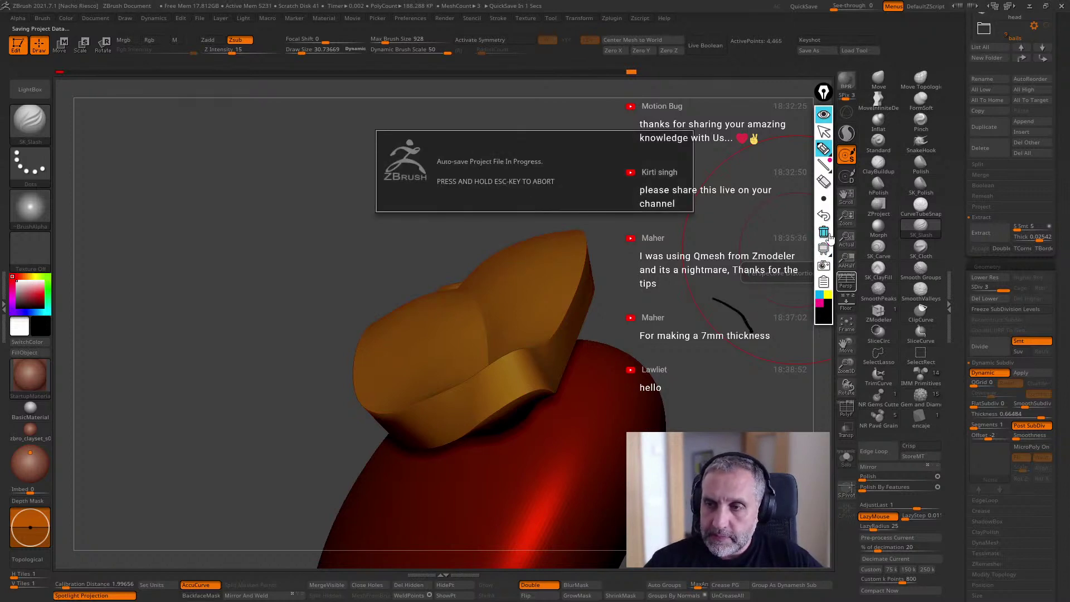
{"action": "left_click", "coordinate": [823, 131]}
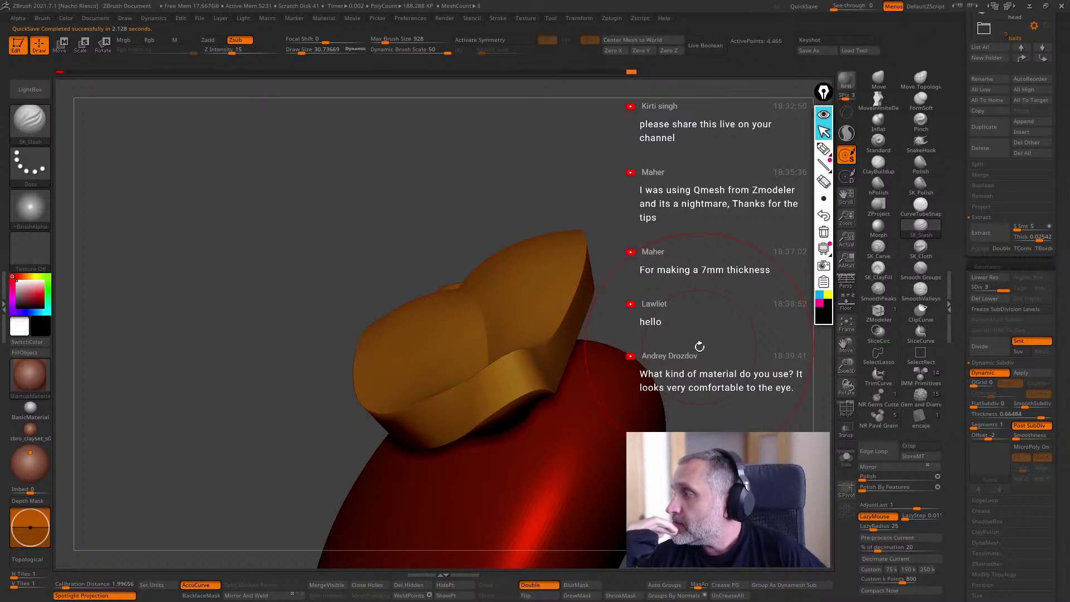
Refine the leaf's tip and lower edge with the Move brush at about 20.
{"action": "mouse_move", "coordinate": [700, 346]}
{"action": "left_mouse_down"}
{"action": "mouse_move", "coordinate": [751, 327]}
{"action": "mouse_move", "coordinate": [747, 367]}
{"action": "mouse_move", "coordinate": [752, 359]}
{"action": "left_mouse_up"}
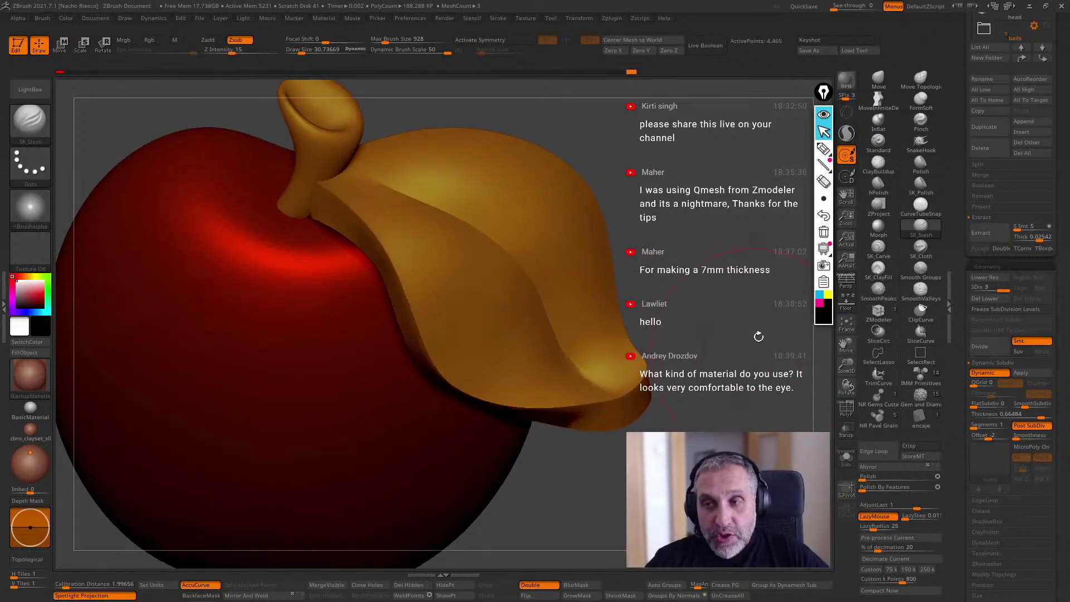
{"action": "left_click", "coordinate": [883, 78]}
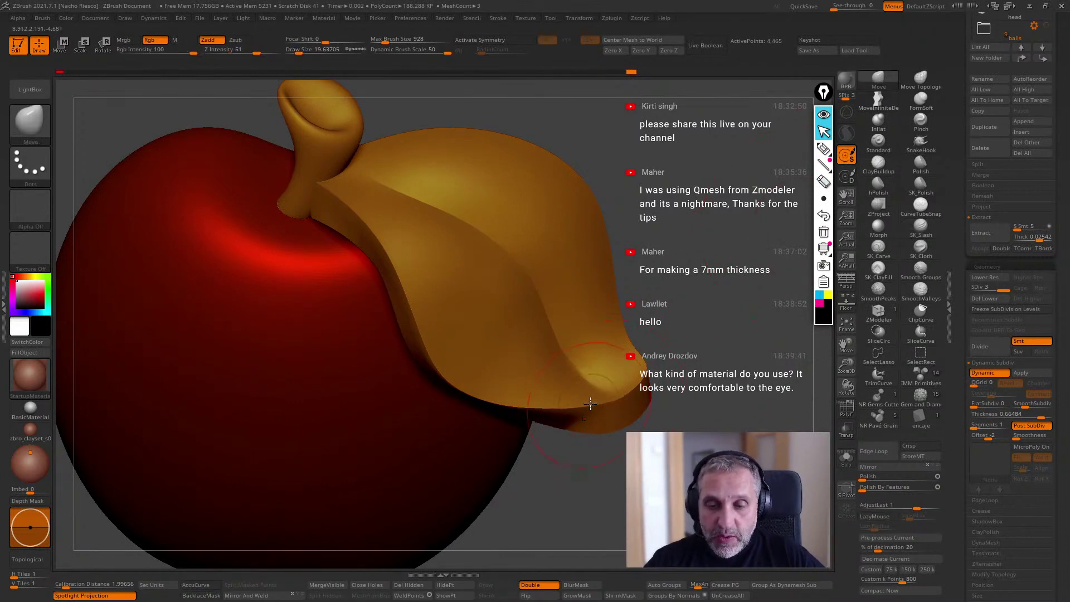
{"action": "left_click_drag", "start_coordinate": [635, 368], "coordinate": [622, 362]}
{"action": "mouse_move", "coordinate": [694, 378]}
{"action": "left_mouse_down"}
{"action": "mouse_move", "coordinate": [696, 365]}
{"action": "mouse_move", "coordinate": [633, 369]}
{"action": "left_mouse_up"}
{"action": "mouse_move", "coordinate": [676, 341]}
{"action": "left_mouse_down"}
{"action": "mouse_move", "coordinate": [672, 374]}
{"action": "mouse_move", "coordinate": [633, 409]}
{"action": "left_mouse_up"}
{"action": "left_click_drag", "start_coordinate": [664, 375], "coordinate": [661, 345]}
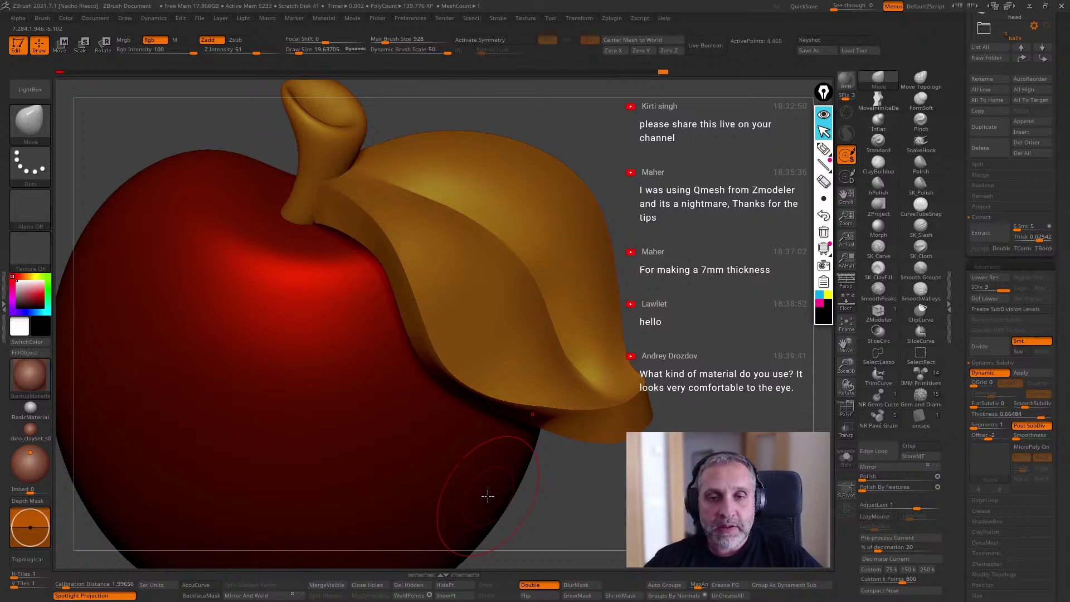
{"action": "left_click_drag", "start_coordinate": [745, 356], "coordinate": [700, 409]}
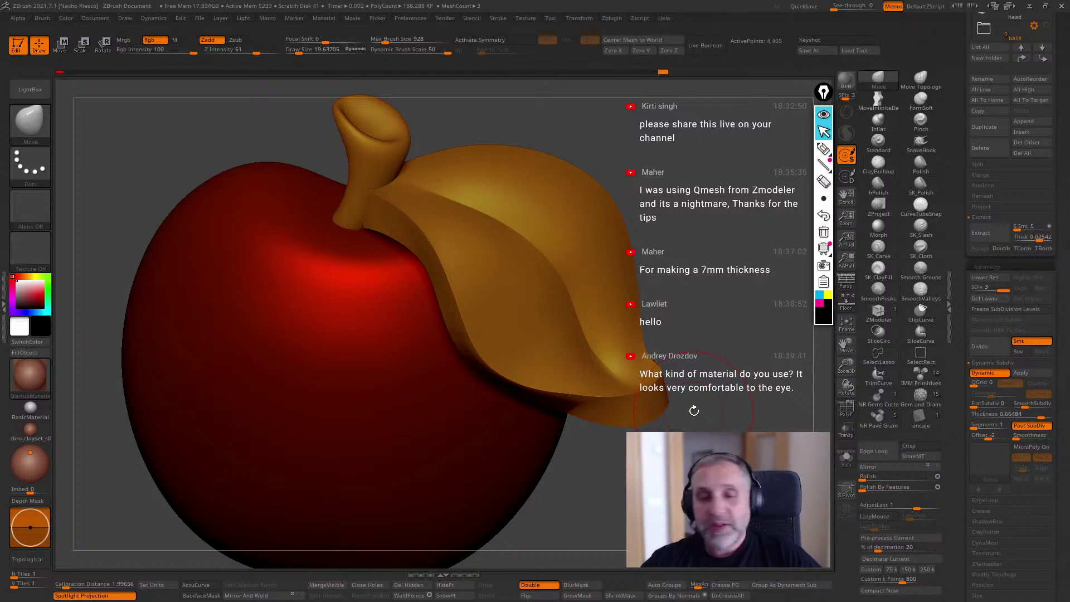
Show the Precision Extract plugin's thickness and extraction options, and hide them again.
{"action": "left_click", "coordinate": [5, 310]}
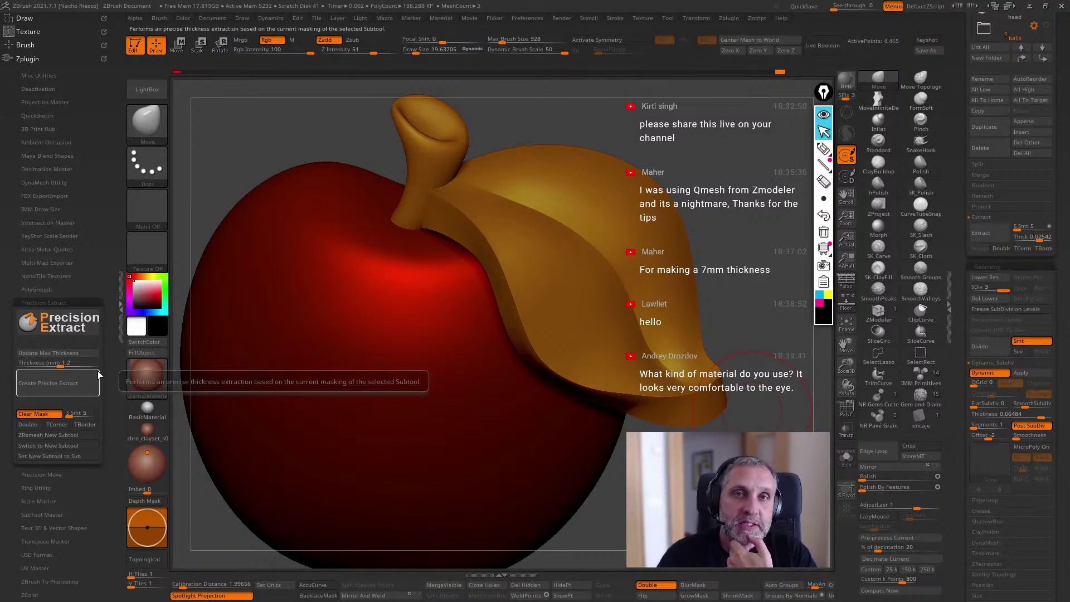
{"action": "left_click", "coordinate": [121, 312]}
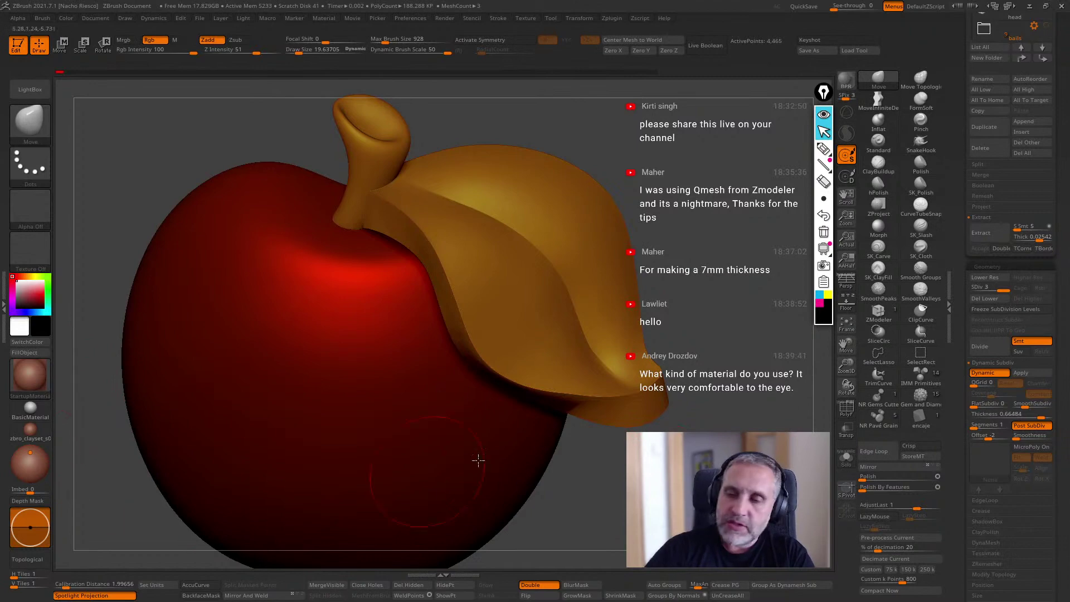
Turn off the polypaint colours of the stem, leaf and apple, and inspect the model in the plain zbro clayset material.
{"action": "mouse_move", "coordinate": [730, 473]}
{"action": "left_mouse_down"}
{"action": "mouse_move", "coordinate": [719, 479]}
{"action": "mouse_move", "coordinate": [741, 466]}
{"action": "left_mouse_up"}
{"action": "scroll", "coordinate": [1028, 208], "scroll_direction": "up", "scroll_amount": 5}
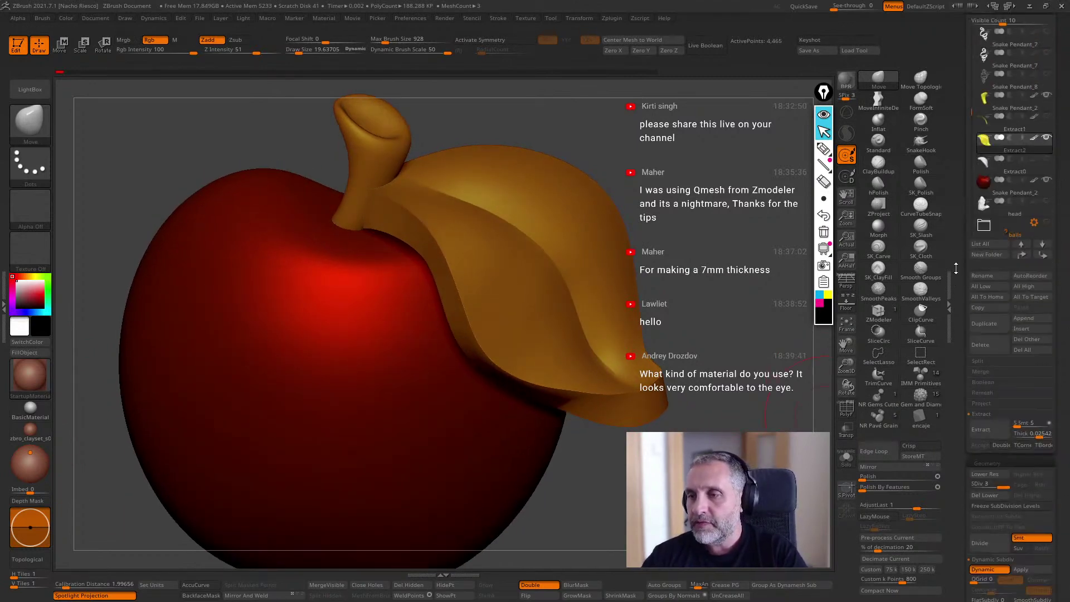
{"action": "left_click", "coordinate": [1028, 207]}
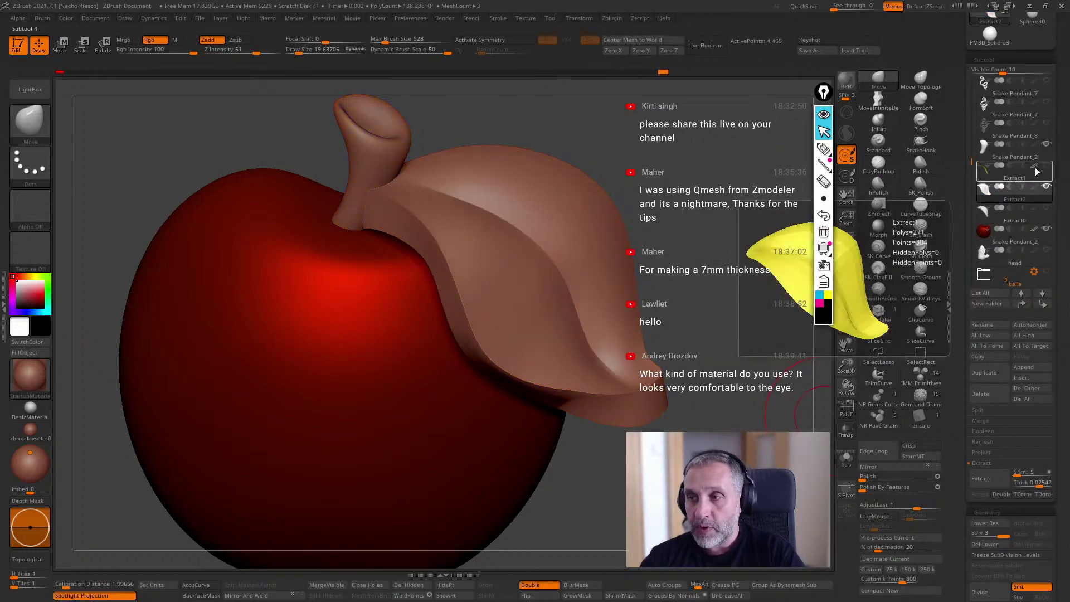
{"action": "left_click", "coordinate": [1028, 228]}
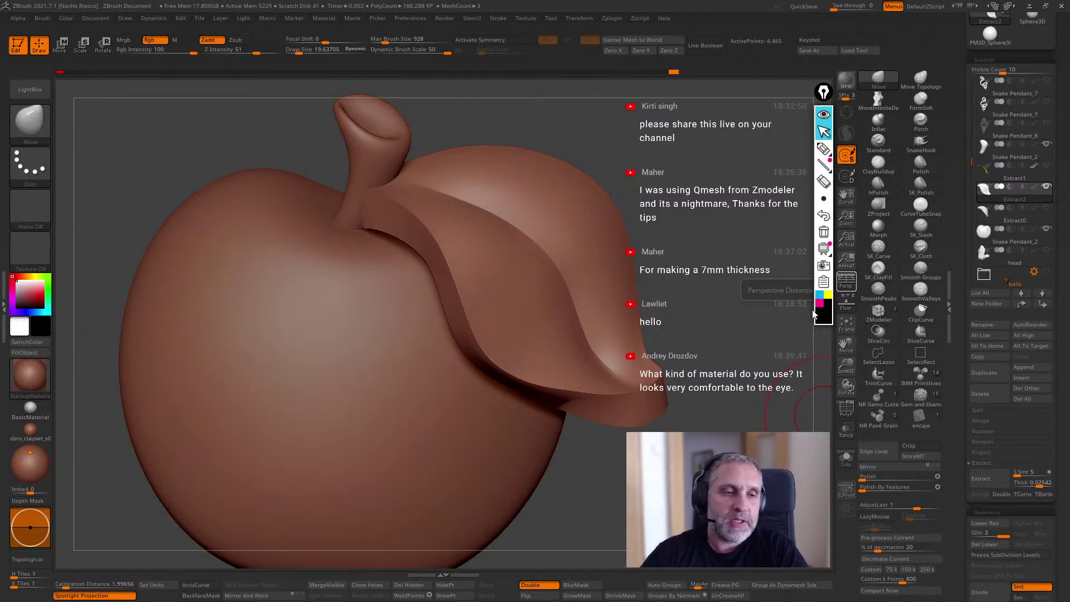
{"action": "left_click", "coordinate": [31, 379]}
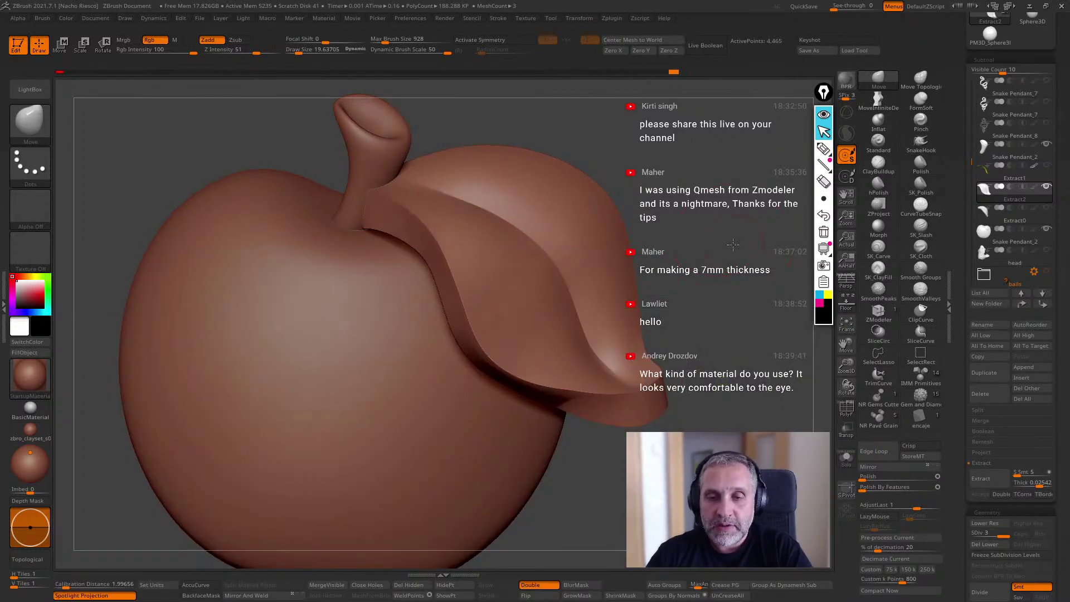
{"action": "left_click_drag", "start_coordinate": [732, 244], "coordinate": [716, 298]}
{"action": "left_click_drag", "start_coordinate": [573, 397], "coordinate": [573, 400]}
{"action": "mouse_move", "coordinate": [719, 301]}
{"action": "left_mouse_down"}
{"action": "mouse_move", "coordinate": [715, 273]}
{"action": "mouse_move", "coordinate": [696, 302]}
{"action": "left_mouse_up"}
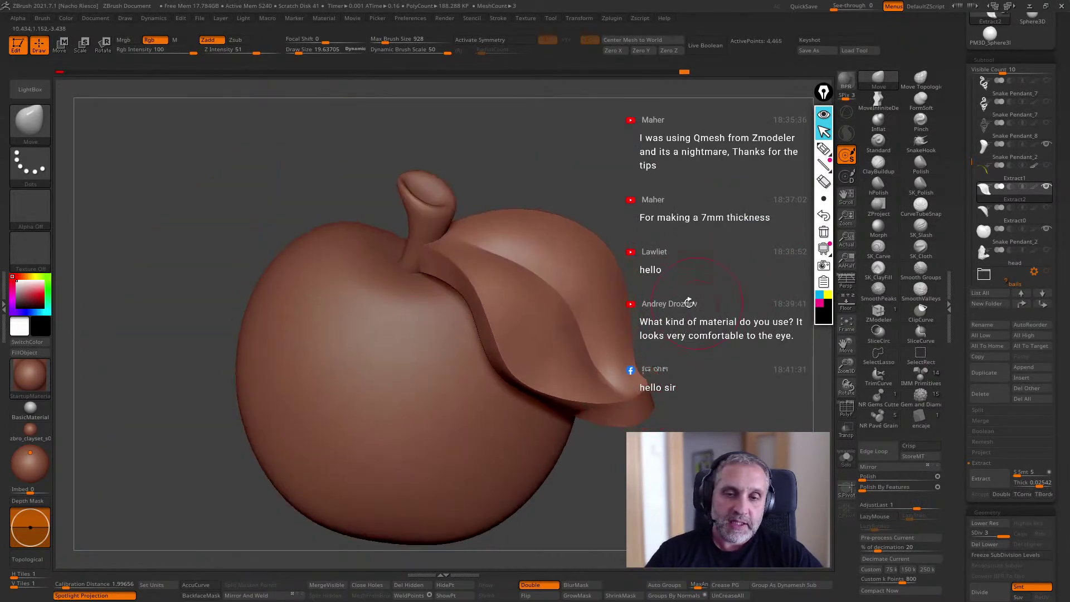
Switch to Chrome and look over the ZBrush Custom Matcap #2 post on the daily sculpt & WIP blog.
{"action": "key", "text": "alt+Tab"}
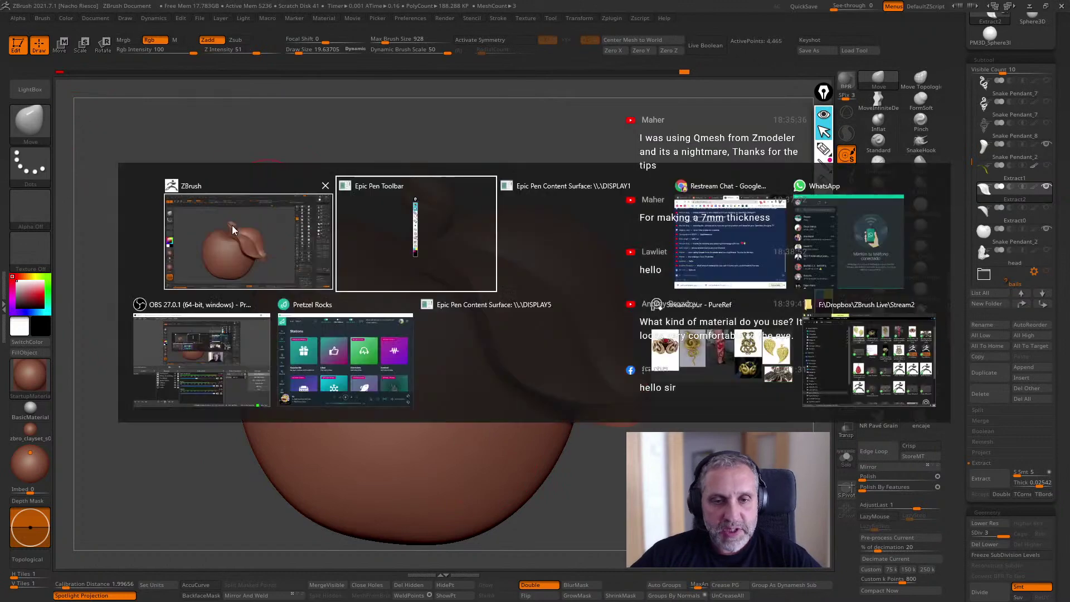
{"action": "left_click", "coordinate": [268, 206]}
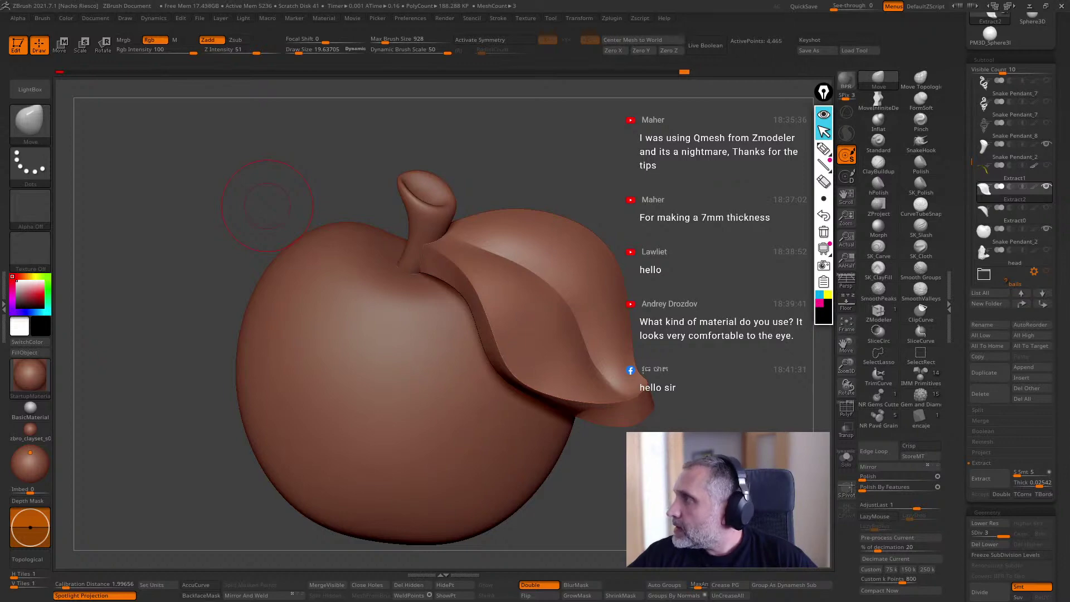
{"action": "key", "text": "alt+Tab"}
{"action": "scroll", "coordinate": [446, 418], "scroll_direction": "down", "scroll_amount": 2}
{"action": "scroll", "coordinate": [399, 357], "scroll_direction": "up", "scroll_amount": 5}
{"action": "left_click", "coordinate": [464, 197]}
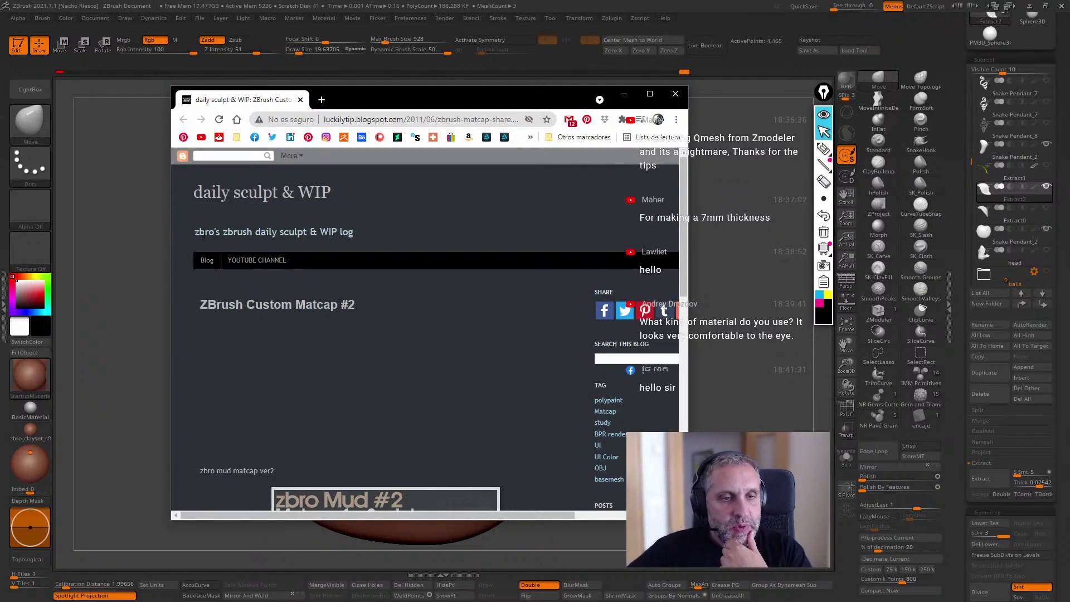
{"action": "scroll", "coordinate": [347, 339], "scroll_direction": "down", "scroll_amount": 10}
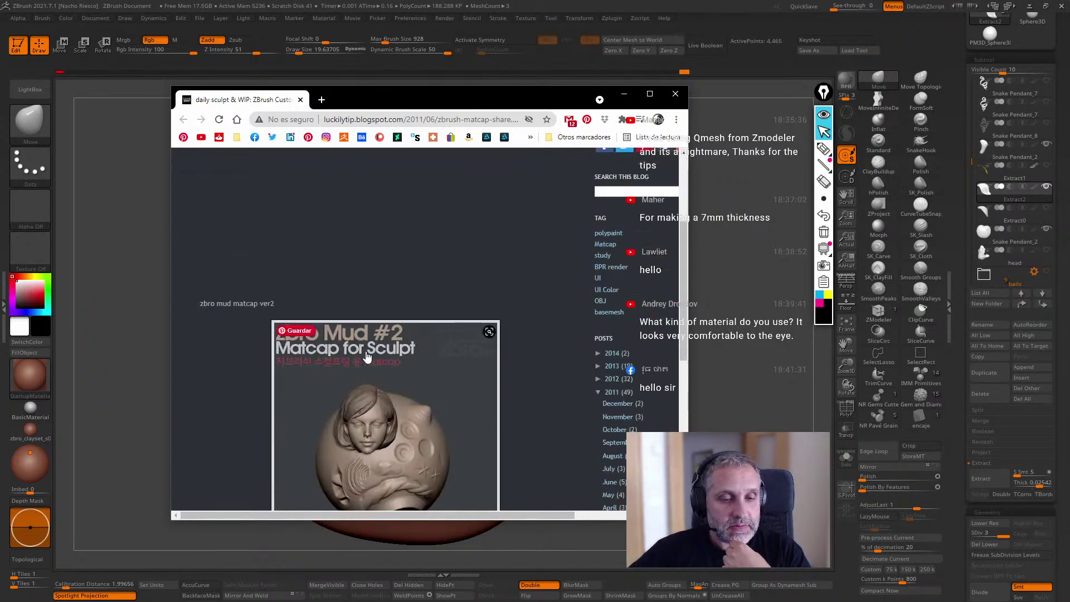
{"action": "scroll", "coordinate": [382, 357], "scroll_direction": "up", "scroll_amount": 7}
{"action": "scroll", "coordinate": [256, 322], "scroll_direction": "up", "scroll_amount": 3}
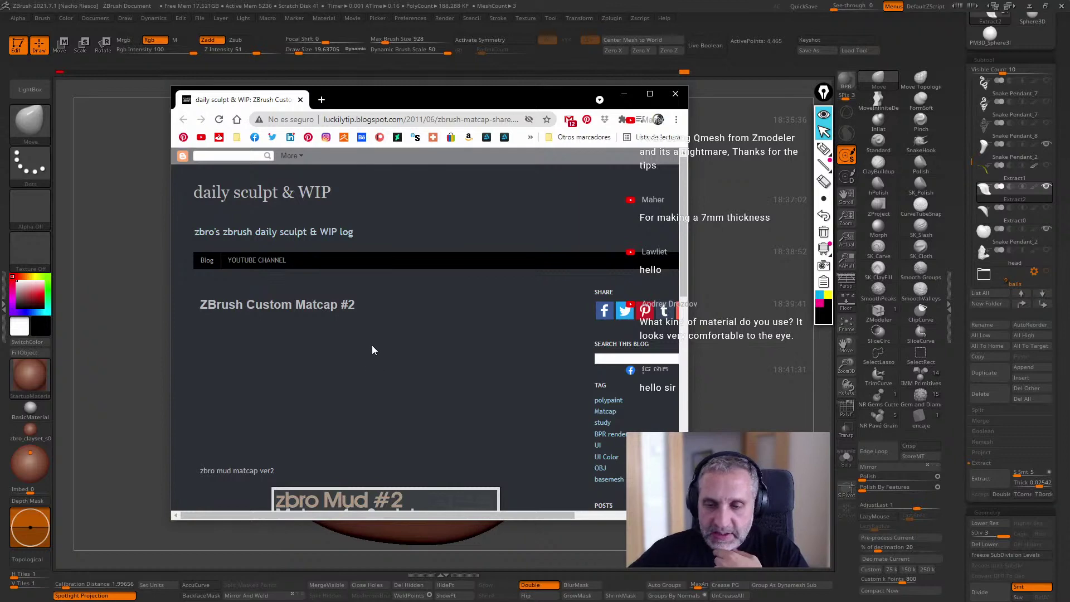
Filter the blog to its Matcap posts, widen the browser window and look through the listed matcaps.
{"action": "left_click", "coordinate": [611, 414]}
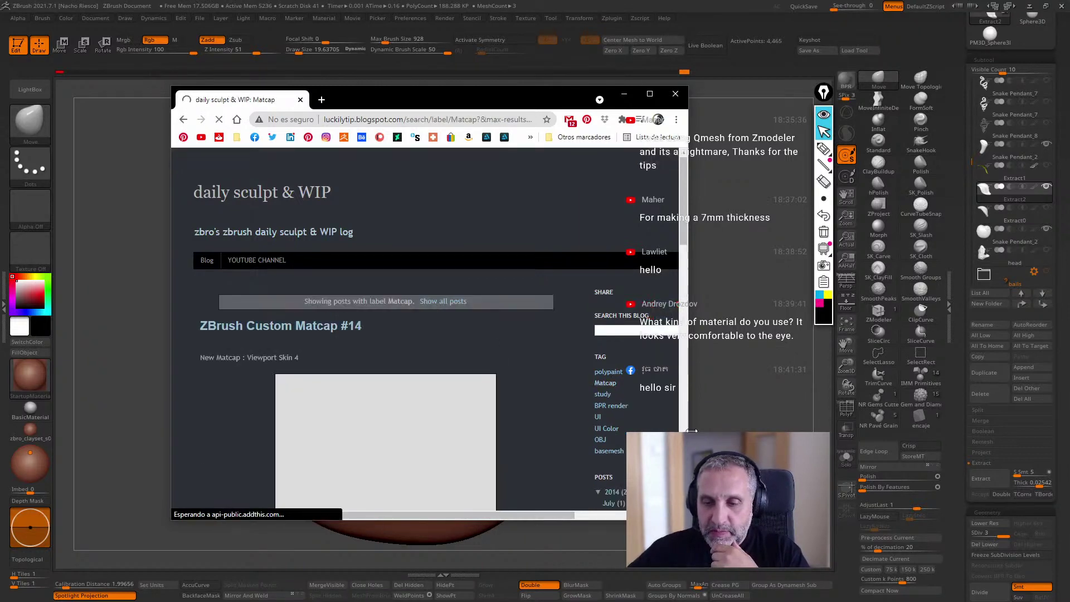
{"action": "left_click_drag", "start_coordinate": [688, 411], "coordinate": [882, 408]}
{"action": "left_click_drag", "start_coordinate": [165, 399], "coordinate": [119, 398]}
{"action": "scroll", "coordinate": [492, 412], "scroll_direction": "down", "scroll_amount": 10}
{"action": "scroll", "coordinate": [492, 412], "scroll_direction": "down", "scroll_amount": 5}
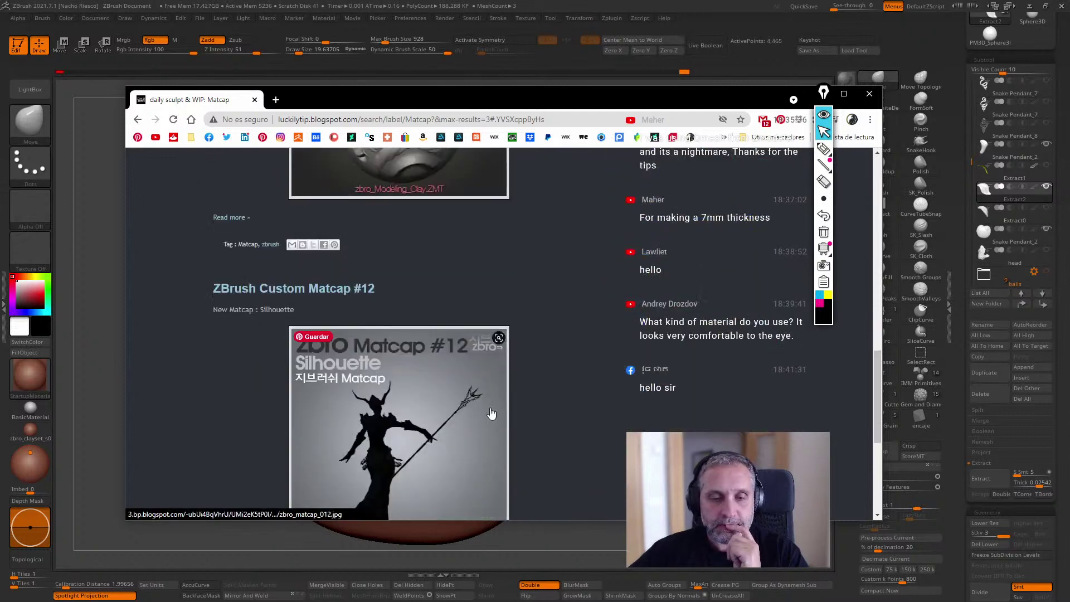
{"action": "scroll", "coordinate": [490, 412], "scroll_direction": "down", "scroll_amount": 4}
{"action": "scroll", "coordinate": [488, 410], "scroll_direction": "up", "scroll_amount": 15}
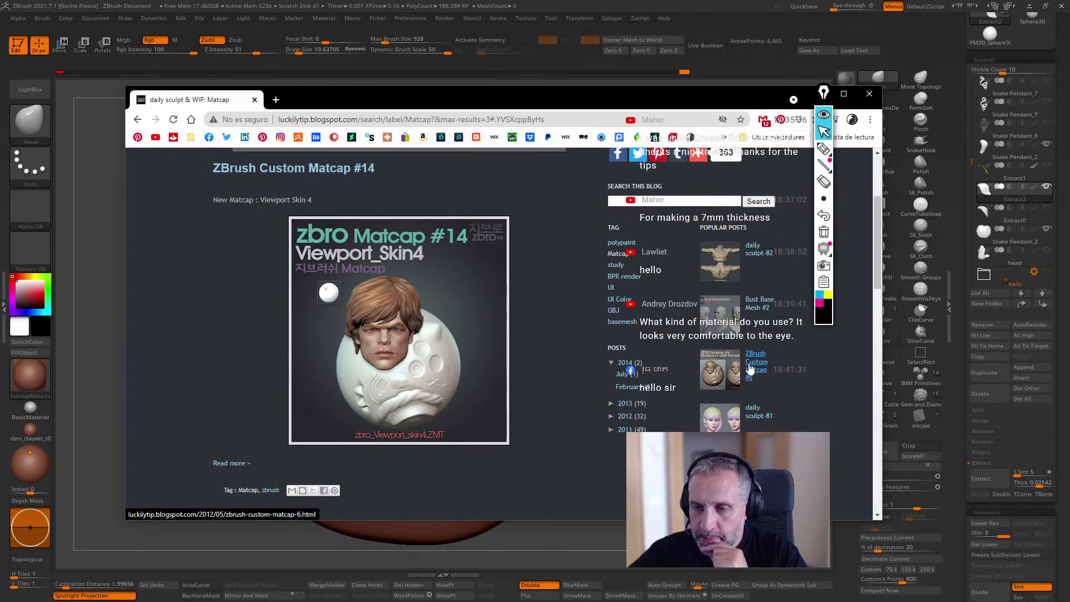
Open the popular post ZBrush Custom Matcap #6 and examine its material previews, download link and usage notes.
{"action": "left_click", "coordinate": [761, 363]}
{"action": "scroll", "coordinate": [453, 425], "scroll_direction": "down", "scroll_amount": 5}
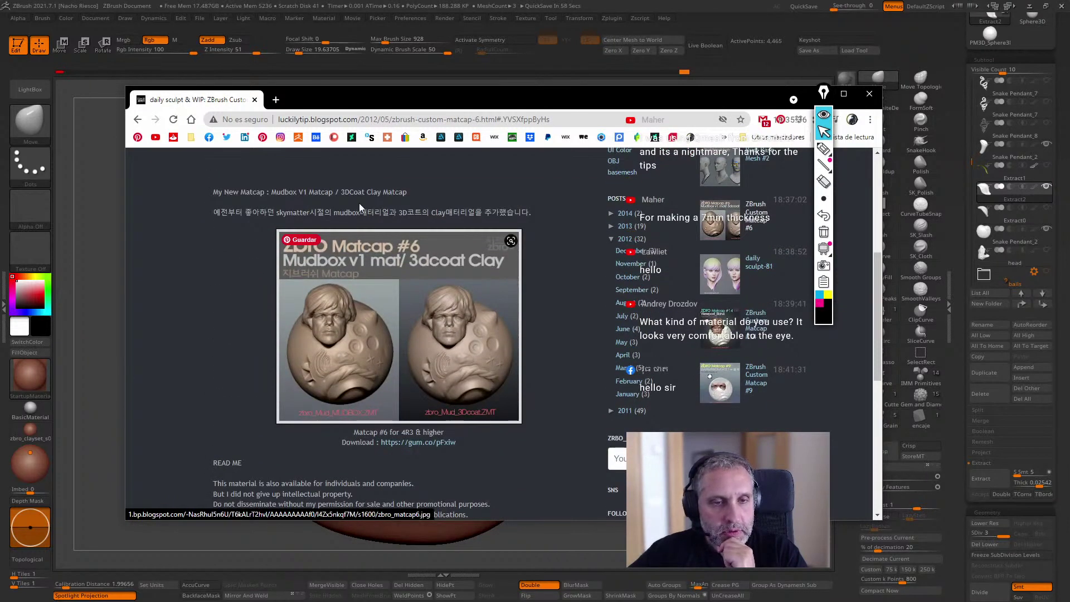
{"action": "scroll", "coordinate": [435, 376], "scroll_direction": "down", "scroll_amount": 5}
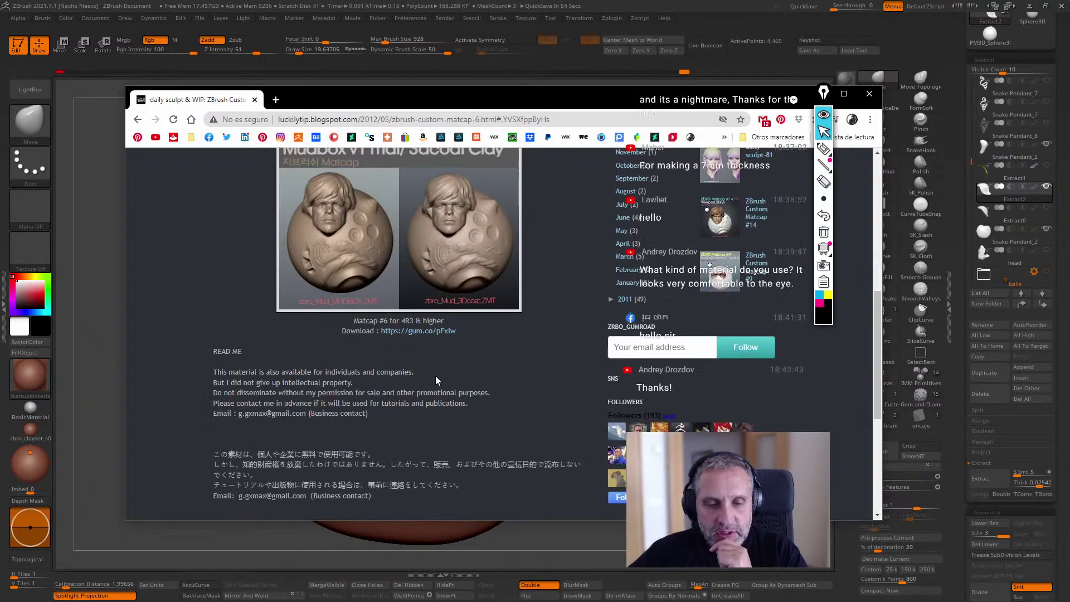
{"action": "scroll", "coordinate": [437, 376], "scroll_direction": "up", "scroll_amount": 5}
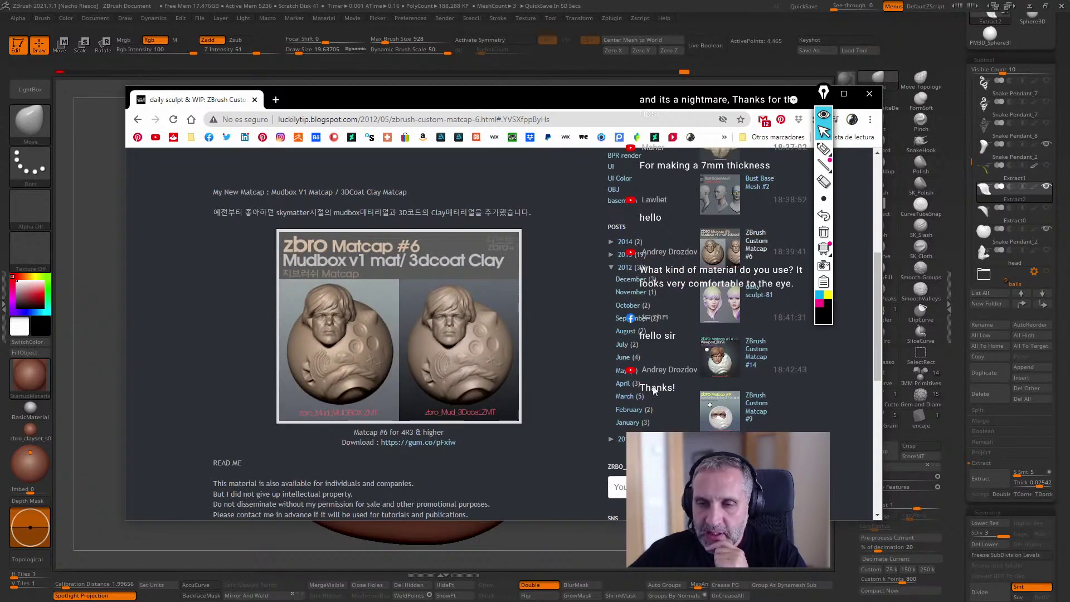
{"action": "scroll", "coordinate": [657, 395], "scroll_direction": "up", "scroll_amount": 1}
{"action": "scroll", "coordinate": [663, 396], "scroll_direction": "up", "scroll_amount": 4}
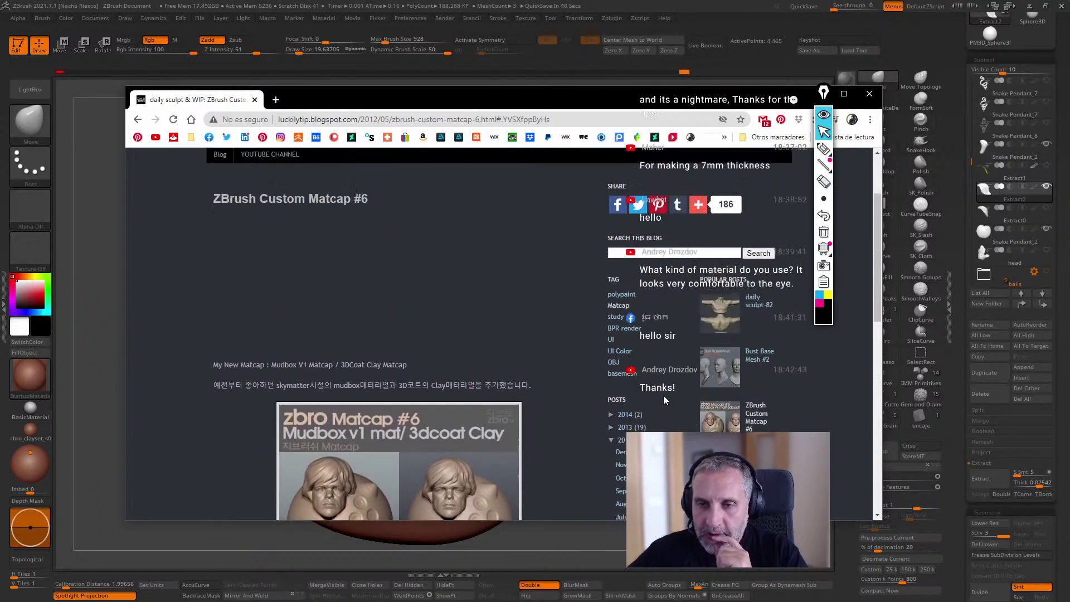
Search the blog for "clayset".
{"action": "left_click", "coordinate": [675, 359]}
{"action": "type", "text": "c"}
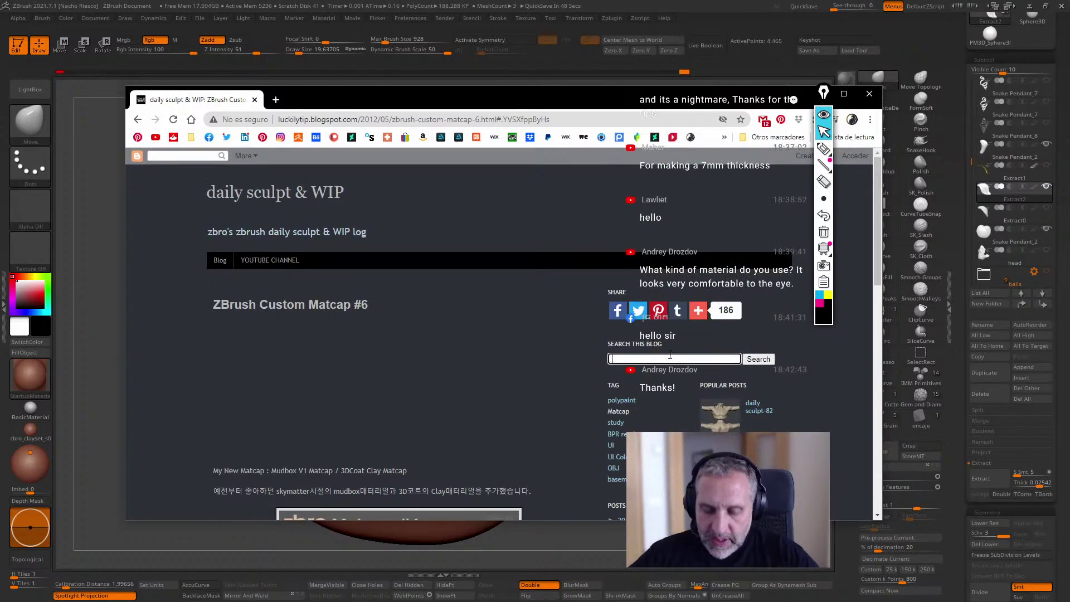
{"action": "type", "text": "layset"}
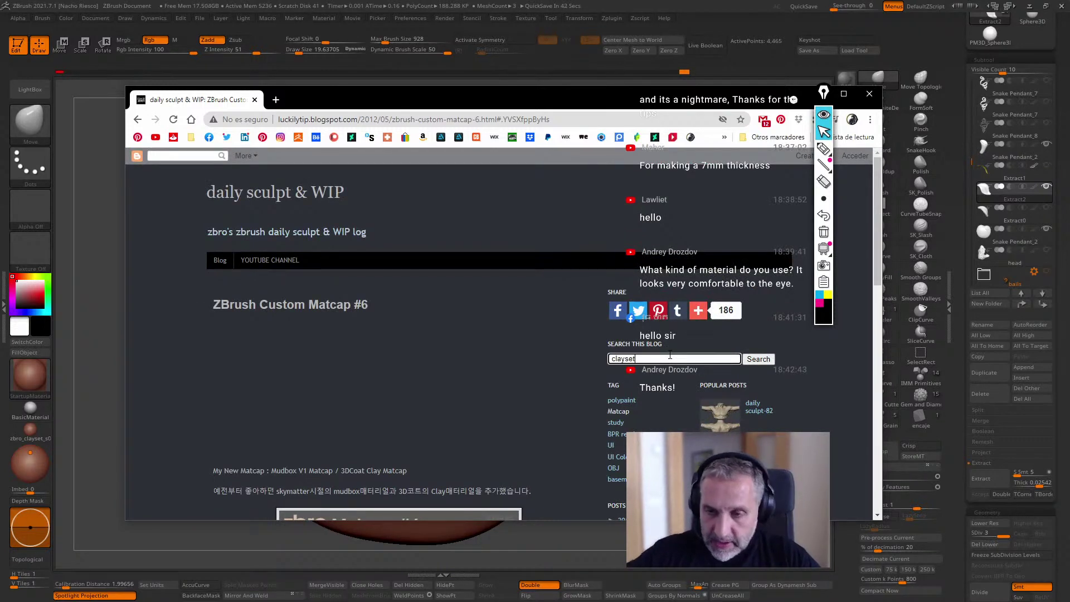
{"action": "key", "text": "Return"}
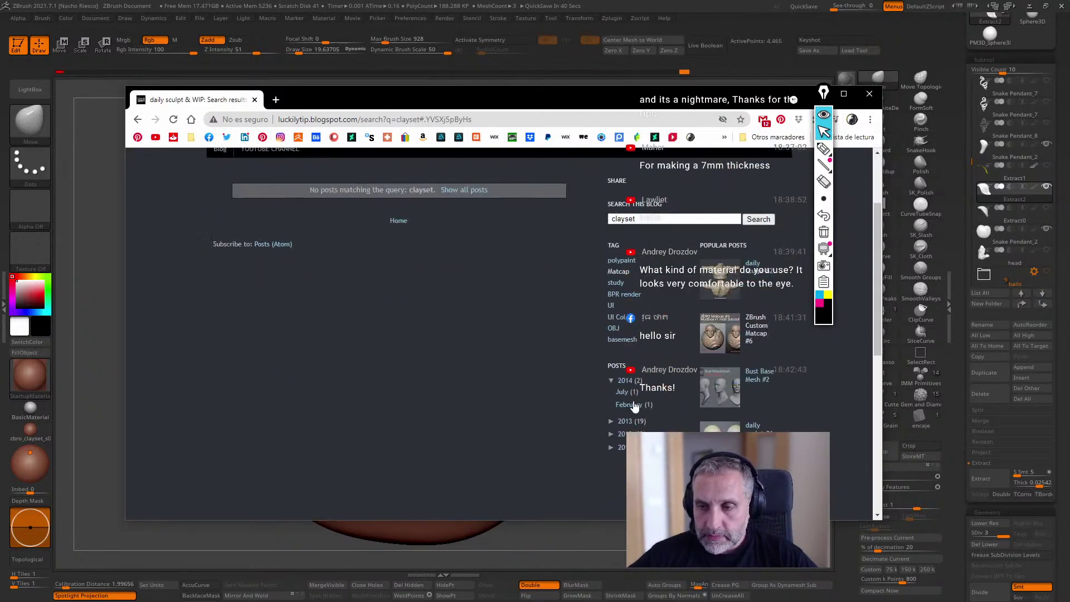
Search Google for "clayset zbro zbrush materials".
{"action": "left_click", "coordinate": [518, 119]}
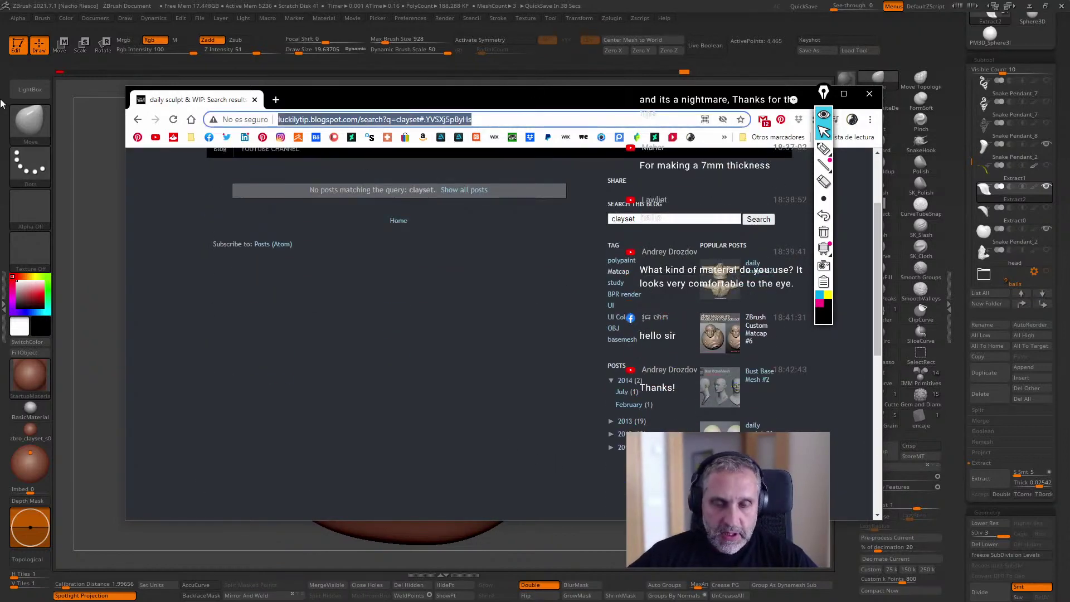
{"action": "type", "text": "clay"}
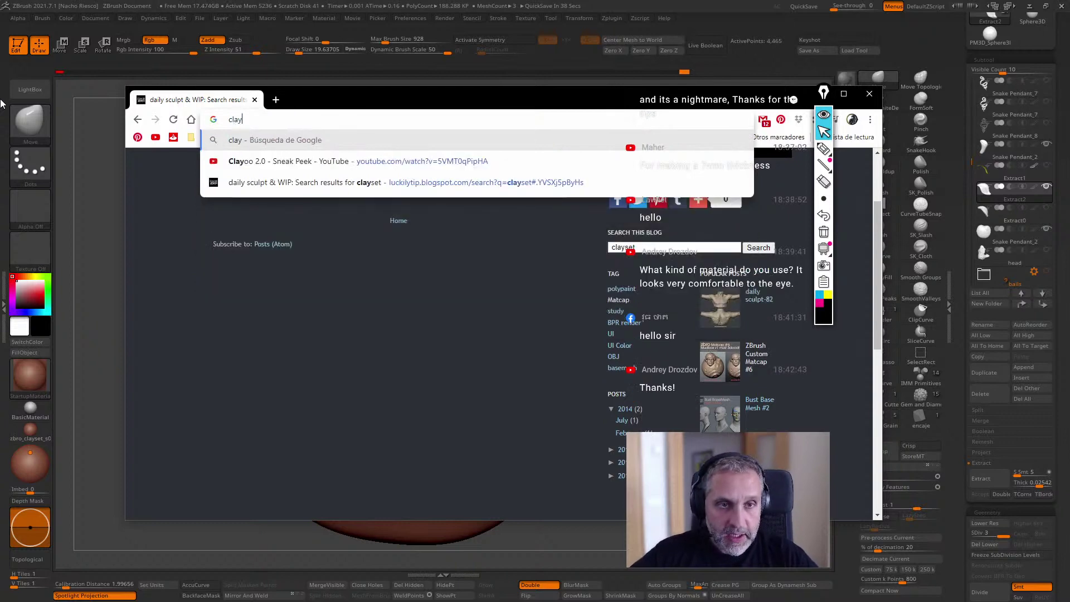
{"action": "type", "text": "set zbri"}
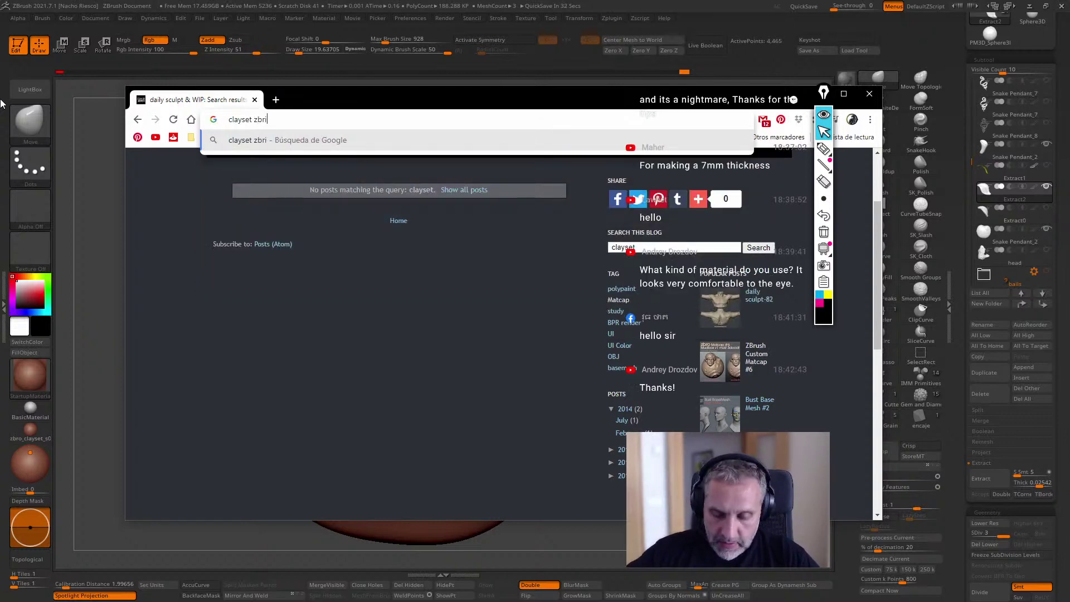
{"action": "key", "text": "BackSpace"}
{"action": "type", "text": "o zbruh"}
{"action": "key", "text": "BackSpace"}
{"action": "type", "text": "sh materials"}
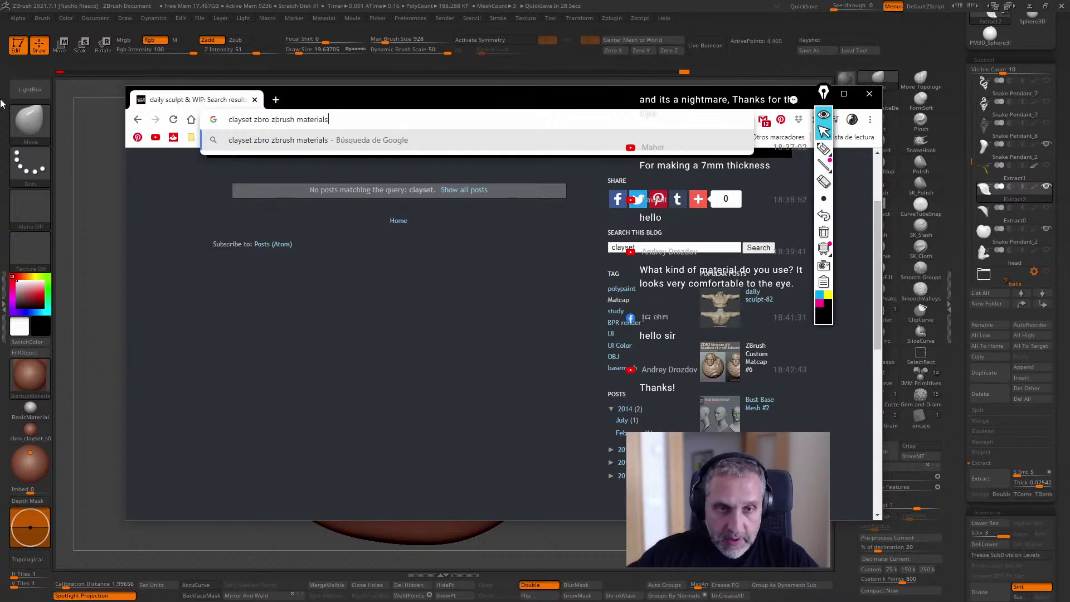
{"action": "key", "text": "Return"}
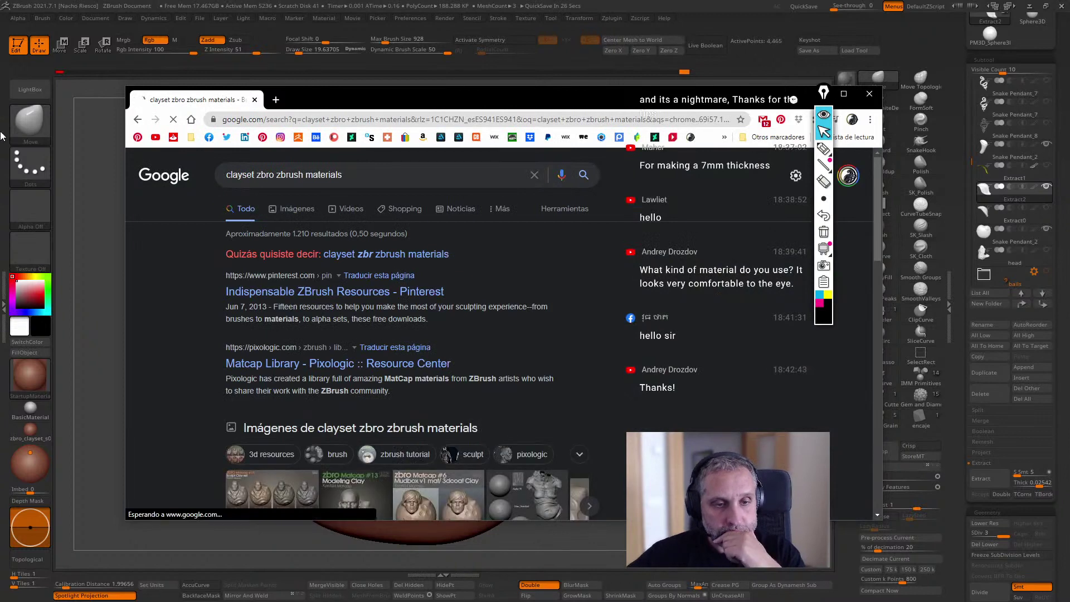
Look through the Google results and open the Pinterest pin of the zbro Matcap #10 Sculpt Clay set image.
{"action": "scroll", "coordinate": [246, 393], "scroll_direction": "down", "scroll_amount": 5}
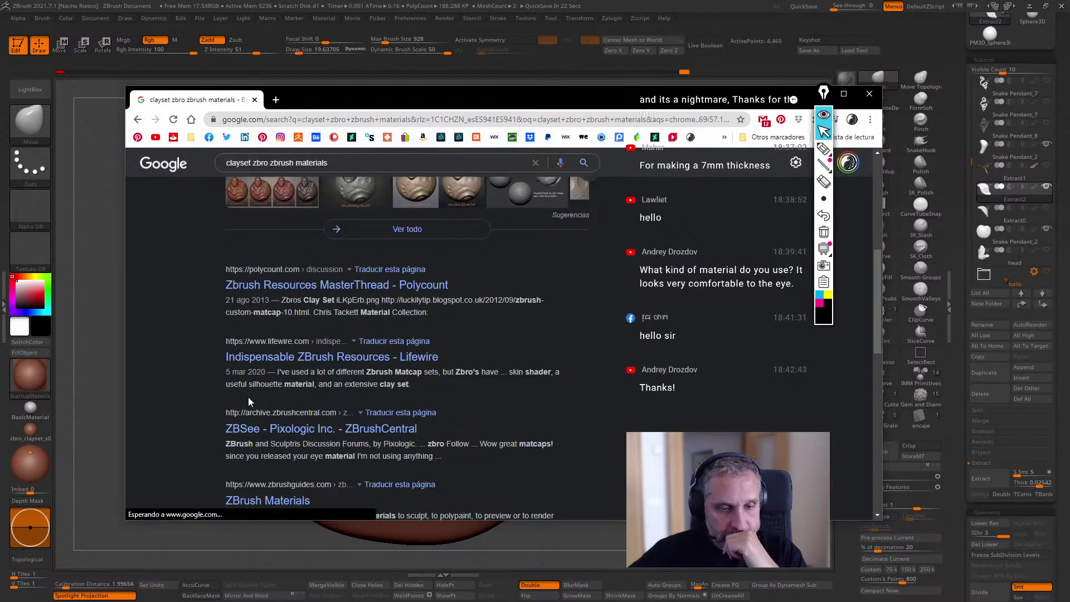
{"action": "scroll", "coordinate": [258, 413], "scroll_direction": "down", "scroll_amount": 3}
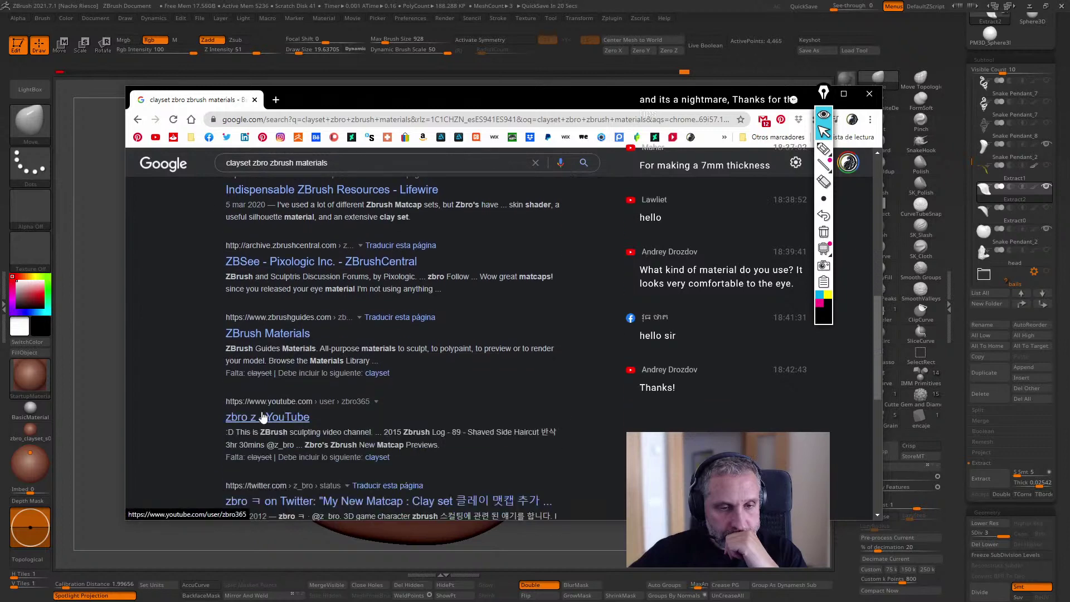
{"action": "scroll", "coordinate": [263, 418], "scroll_direction": "down", "scroll_amount": 1}
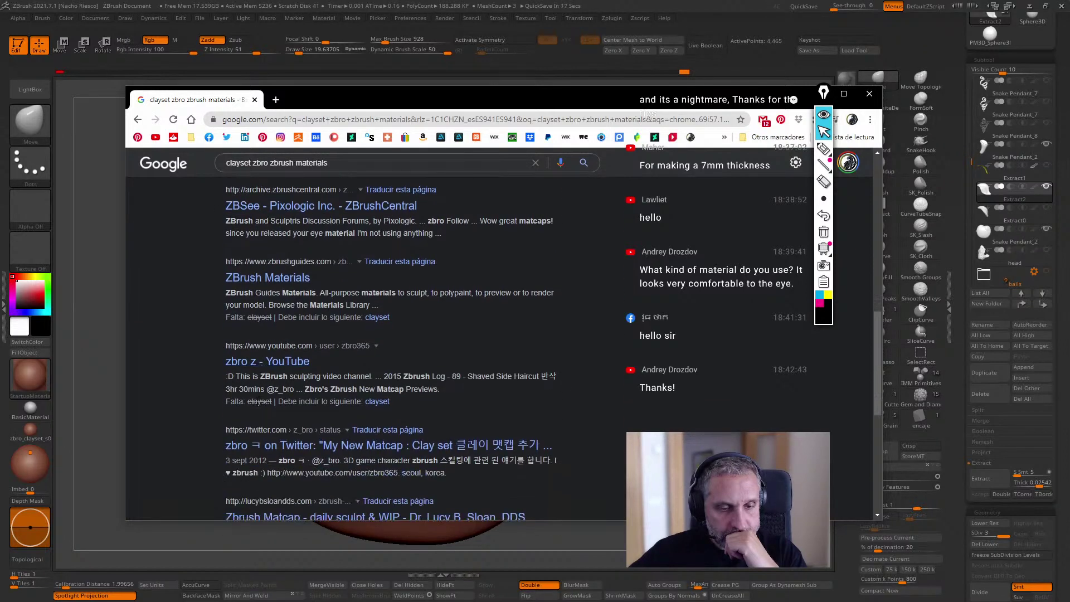
{"action": "scroll", "coordinate": [259, 412], "scroll_direction": "down", "scroll_amount": 2}
{"action": "scroll", "coordinate": [276, 425], "scroll_direction": "up", "scroll_amount": 5}
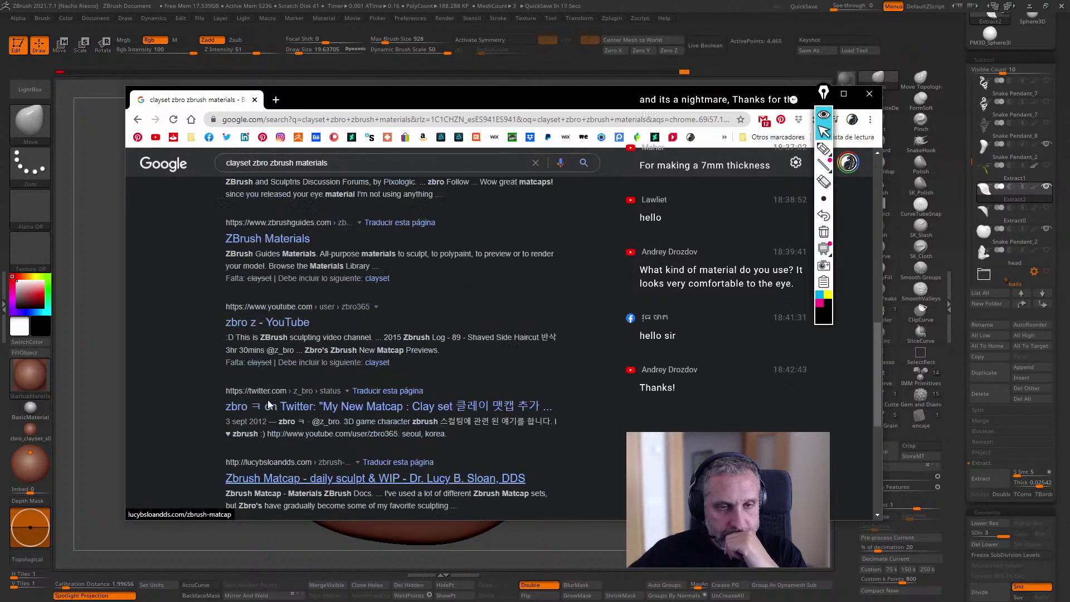
{"action": "scroll", "coordinate": [284, 379], "scroll_direction": "up", "scroll_amount": 3}
{"action": "scroll", "coordinate": [267, 401], "scroll_direction": "down", "scroll_amount": 3}
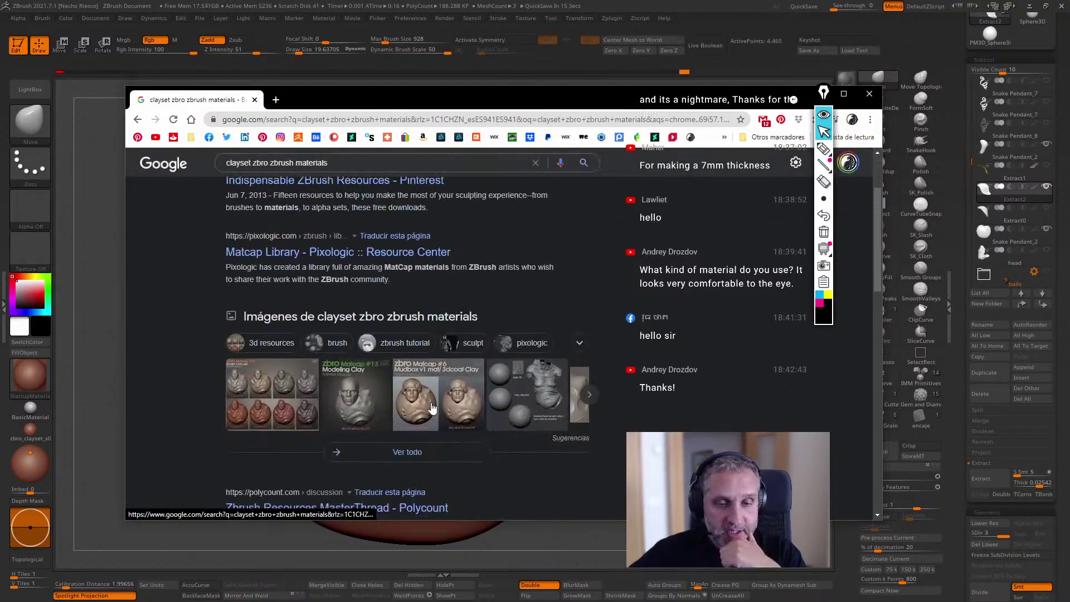
{"action": "left_click", "coordinate": [261, 412]}
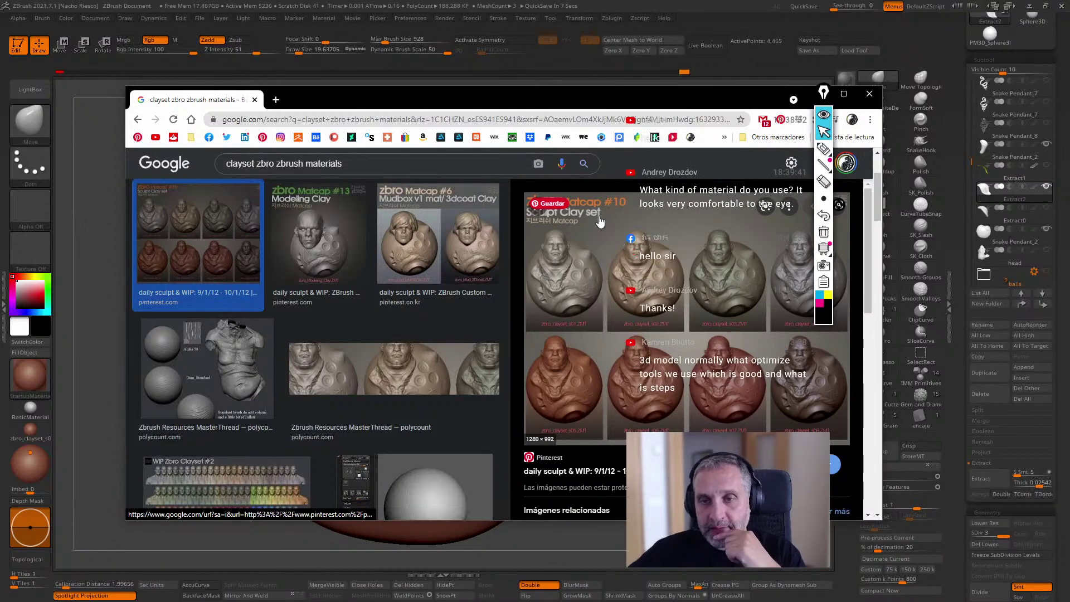
{"action": "left_click", "coordinate": [657, 360]}
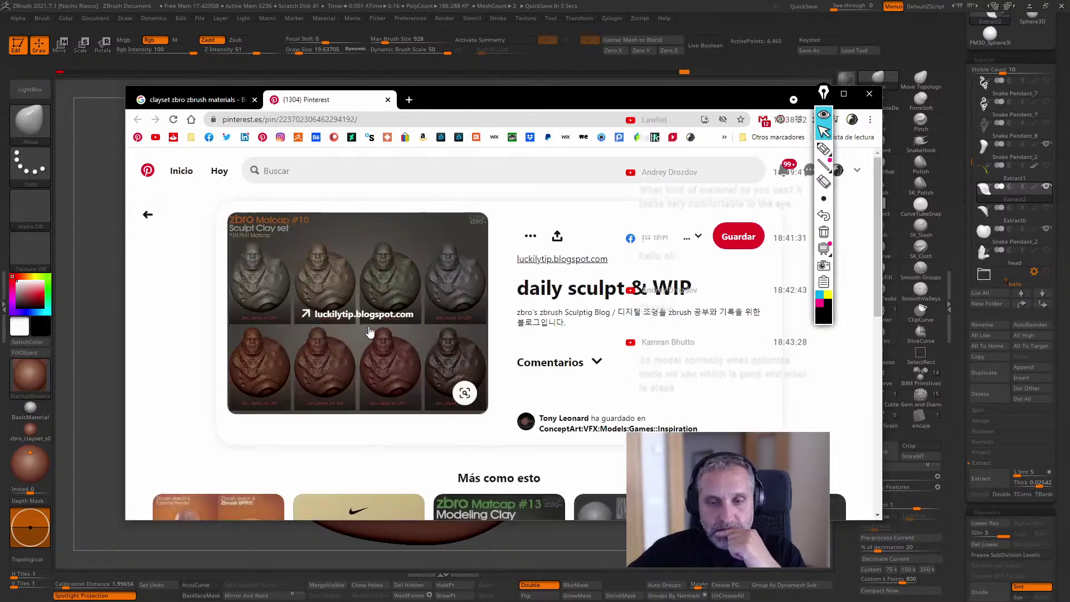
Follow the pin to its source blog archive and view the ZBrush Custom Matcap #10 clay set image at full size.
{"action": "left_click", "coordinate": [375, 352]}
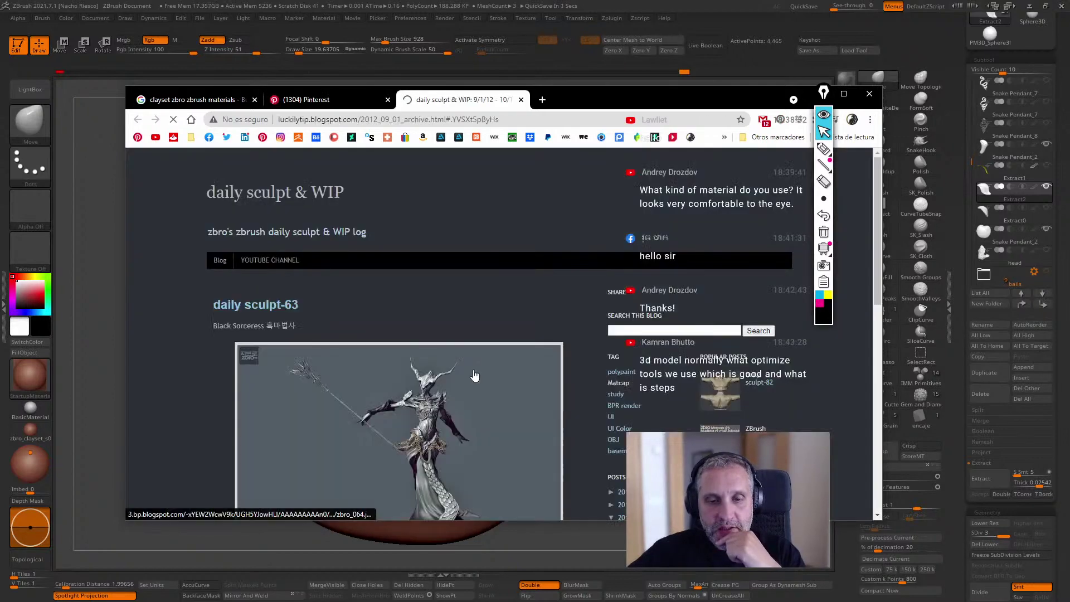
{"action": "scroll", "coordinate": [503, 401], "scroll_direction": "down", "scroll_amount": 6}
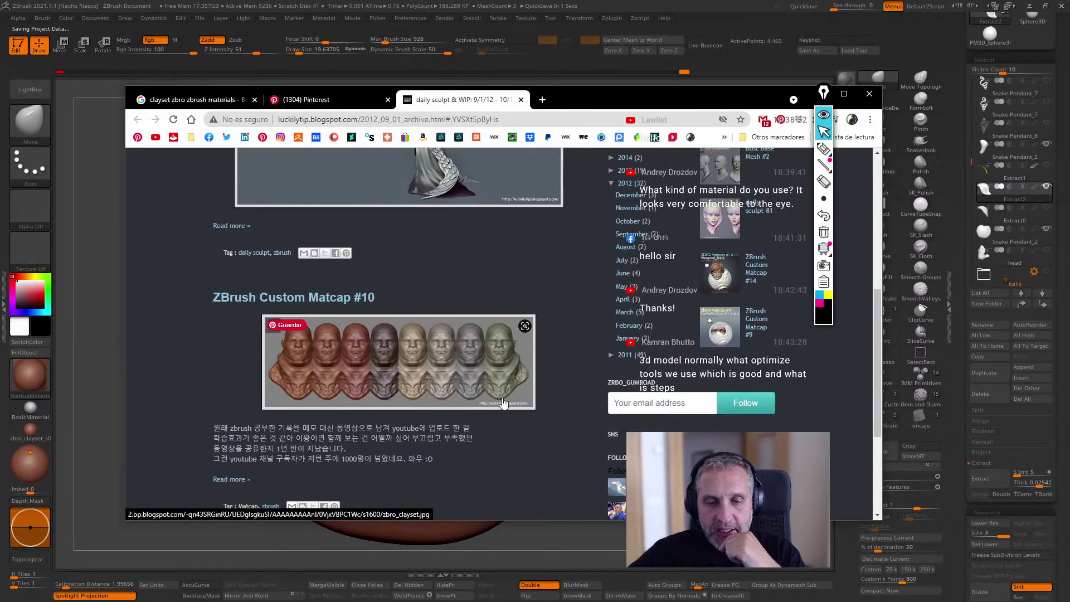
{"action": "left_click", "coordinate": [375, 357]}
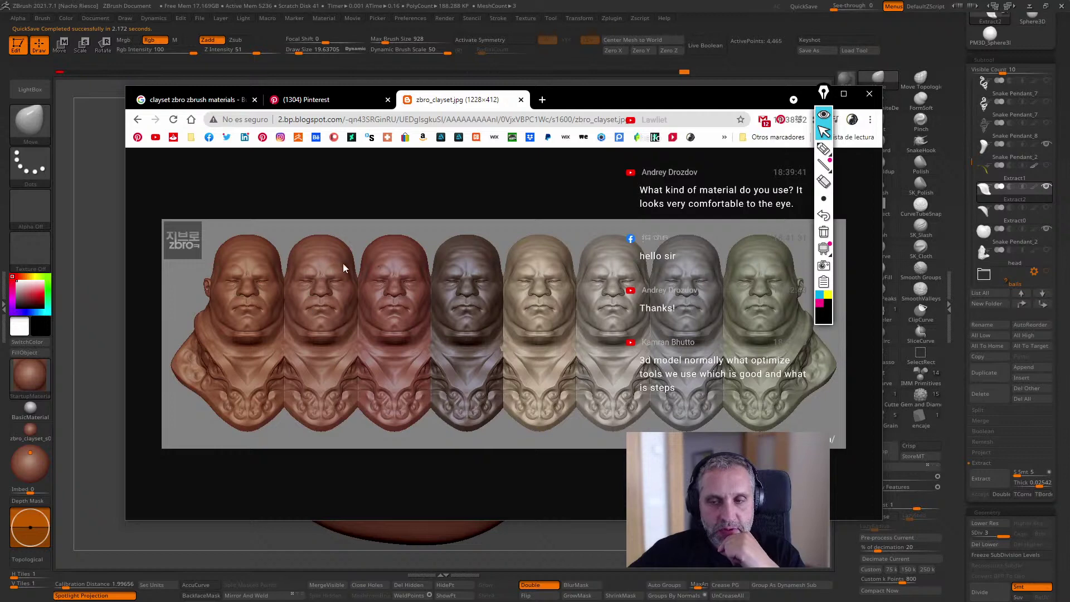
Close the browser window showing the zbro clay set image and return to the apple model in ZBrush.
{"action": "left_click_drag", "start_coordinate": [705, 101], "coordinate": [643, 133]}
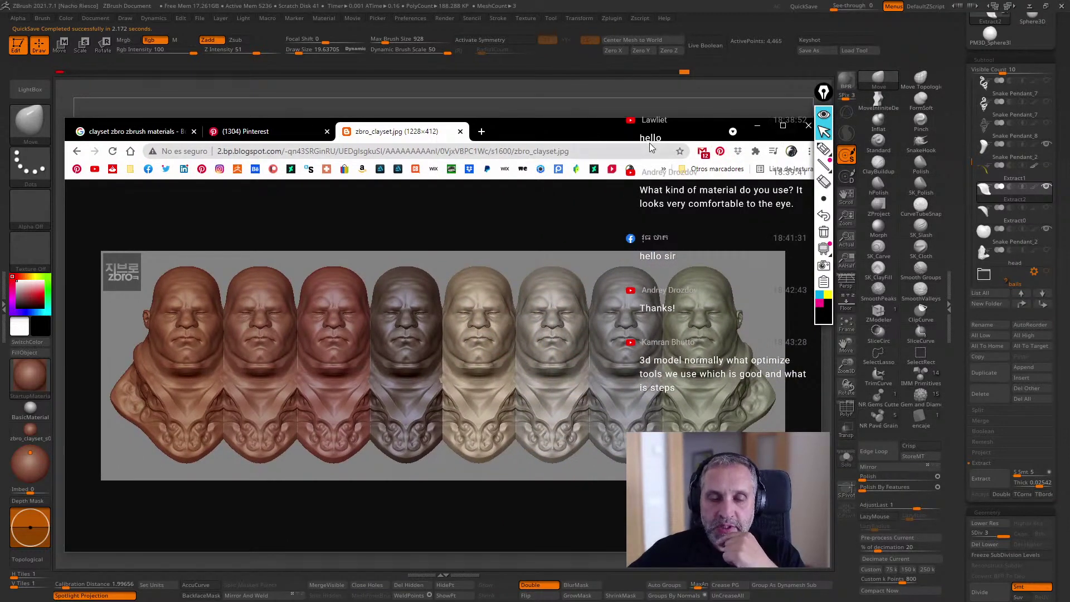
{"action": "left_click_drag", "start_coordinate": [624, 136], "coordinate": [568, 156]}
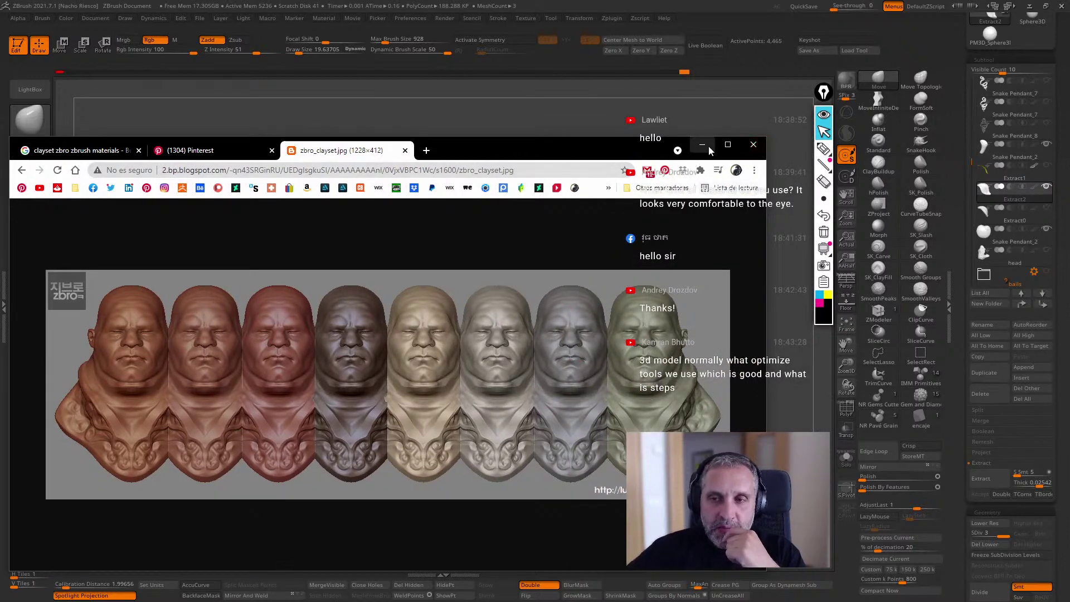
{"action": "left_click", "coordinate": [757, 150]}
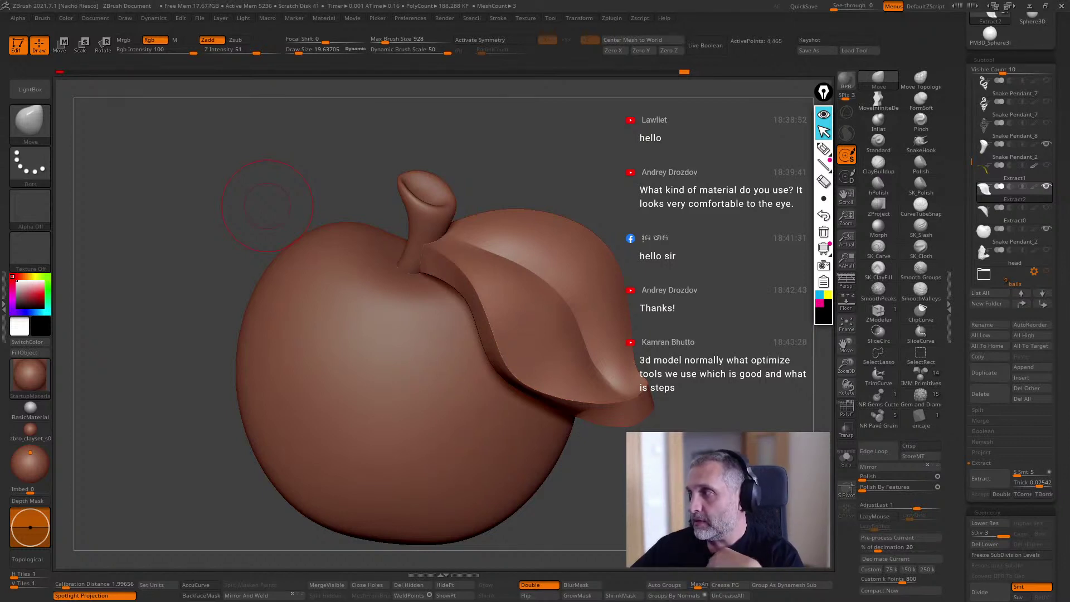
Show the polygon wireframe on the leaf to examine its edge thickness and mesh density near the tip.
{"action": "left_click_drag", "start_coordinate": [686, 286], "coordinate": [670, 274]}
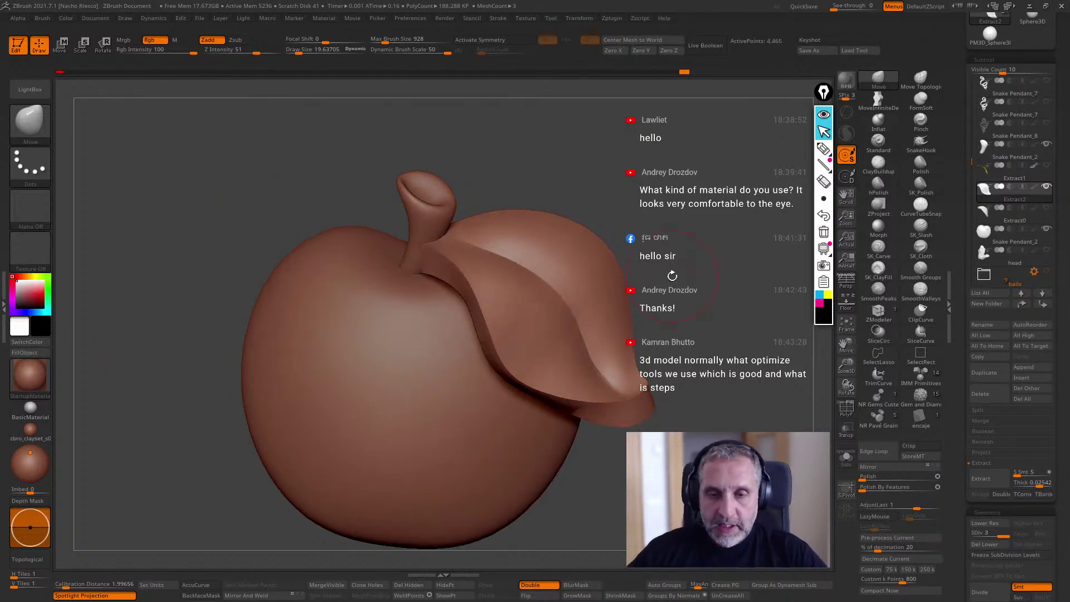
{"action": "left_click_drag", "start_coordinate": [735, 323], "coordinate": [782, 279]}
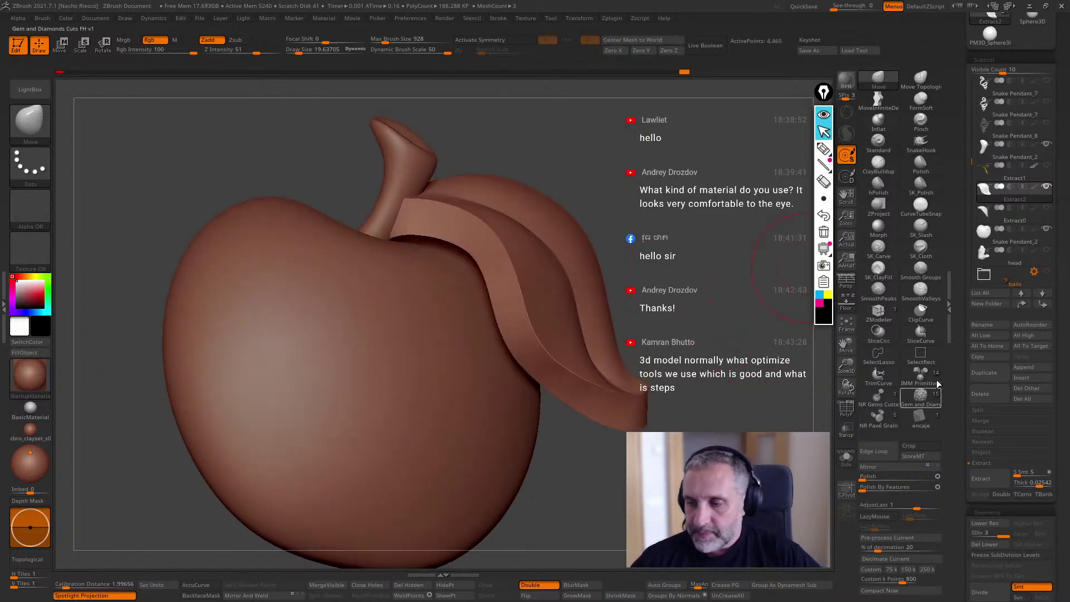
{"action": "scroll", "coordinate": [954, 385], "scroll_direction": "down", "scroll_amount": 3}
{"action": "scroll", "coordinate": [953, 384], "scroll_direction": "down", "scroll_amount": 4}
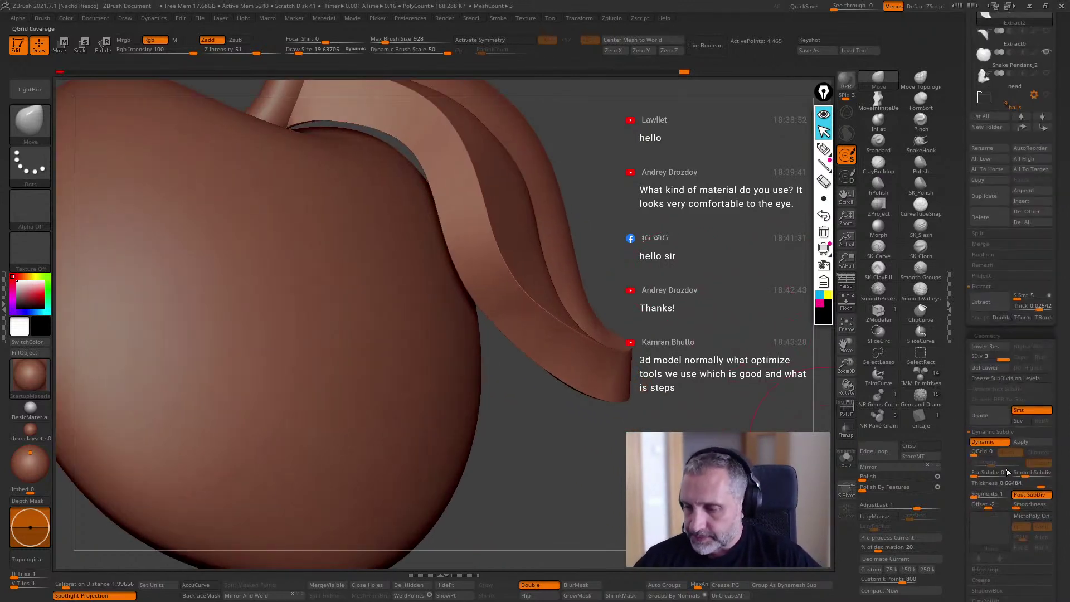
{"action": "scroll", "coordinate": [946, 462], "scroll_direction": "down", "scroll_amount": 3}
{"action": "left_click", "coordinate": [846, 410]}
{"action": "mouse_move", "coordinate": [749, 448]}
{"action": "left_mouse_down"}
{"action": "mouse_move", "coordinate": [780, 515]}
{"action": "mouse_move", "coordinate": [750, 501]}
{"action": "mouse_move", "coordinate": [777, 493]}
{"action": "mouse_move", "coordinate": [743, 525]}
{"action": "mouse_move", "coordinate": [718, 528]}
{"action": "left_mouse_up"}
{"action": "left_click", "coordinate": [842, 403]}
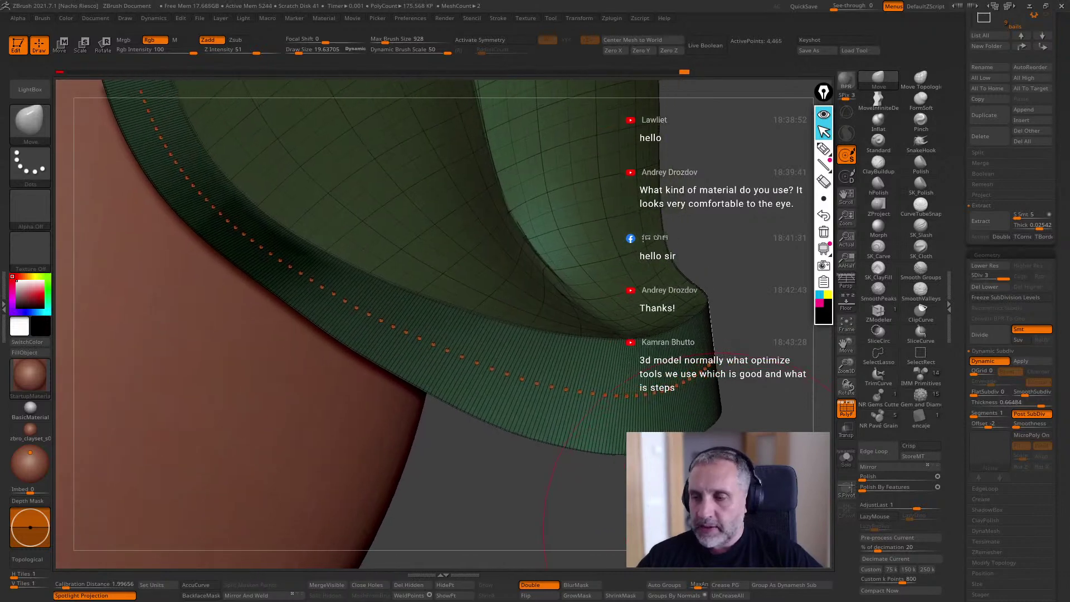
Try different SmoothSubdiv levels in the leaf's Dynamic Subdiv settings to vary its mesh density.
{"action": "left_click", "coordinate": [1030, 399]}
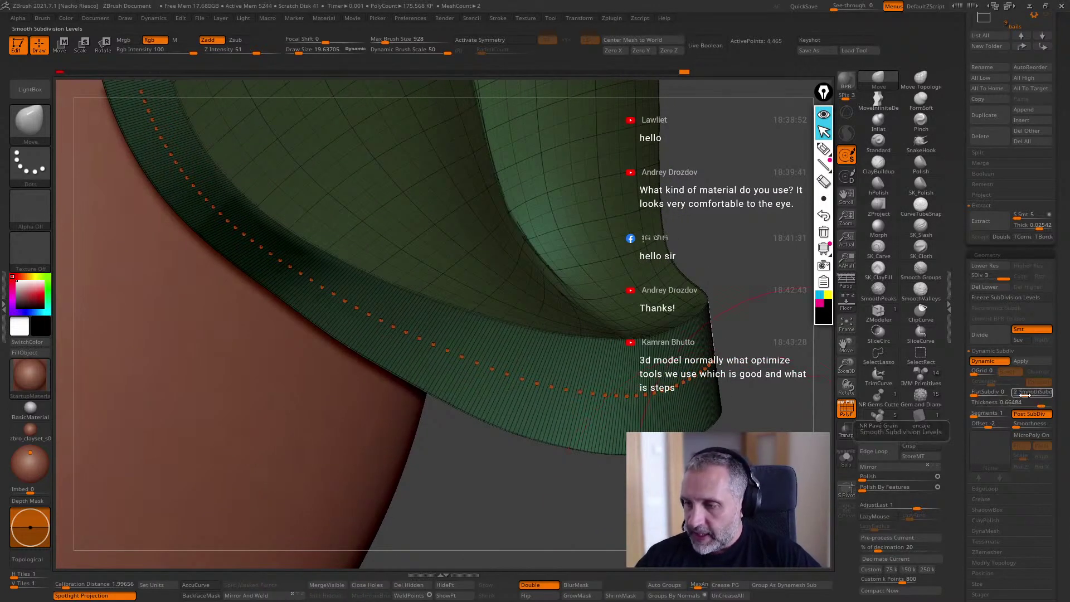
{"action": "left_click_drag", "start_coordinate": [1024, 394], "coordinate": [1013, 392]}
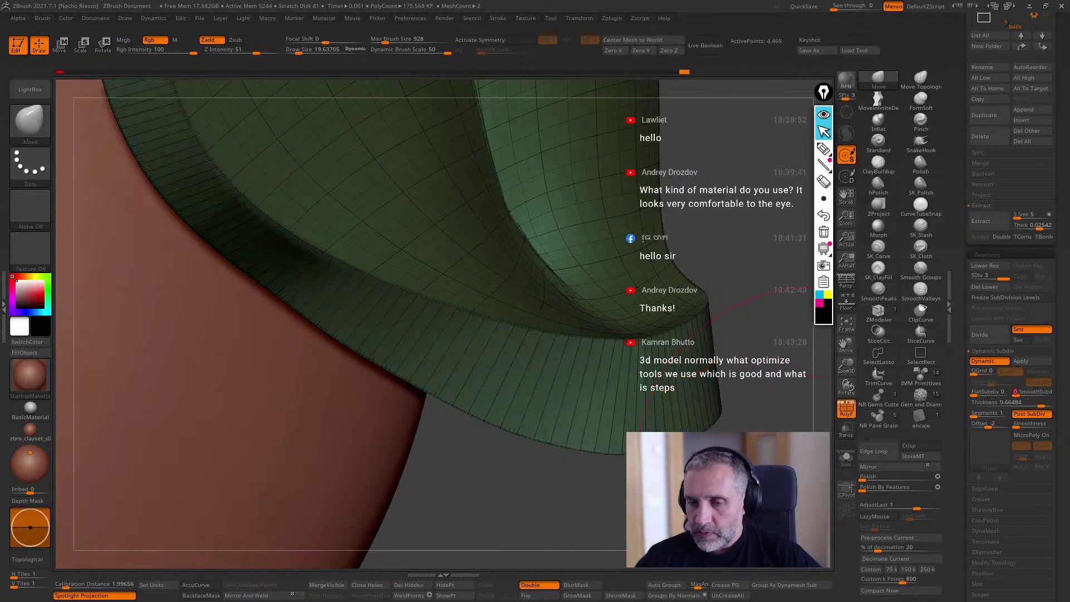
{"action": "left_click", "coordinate": [1014, 394]}
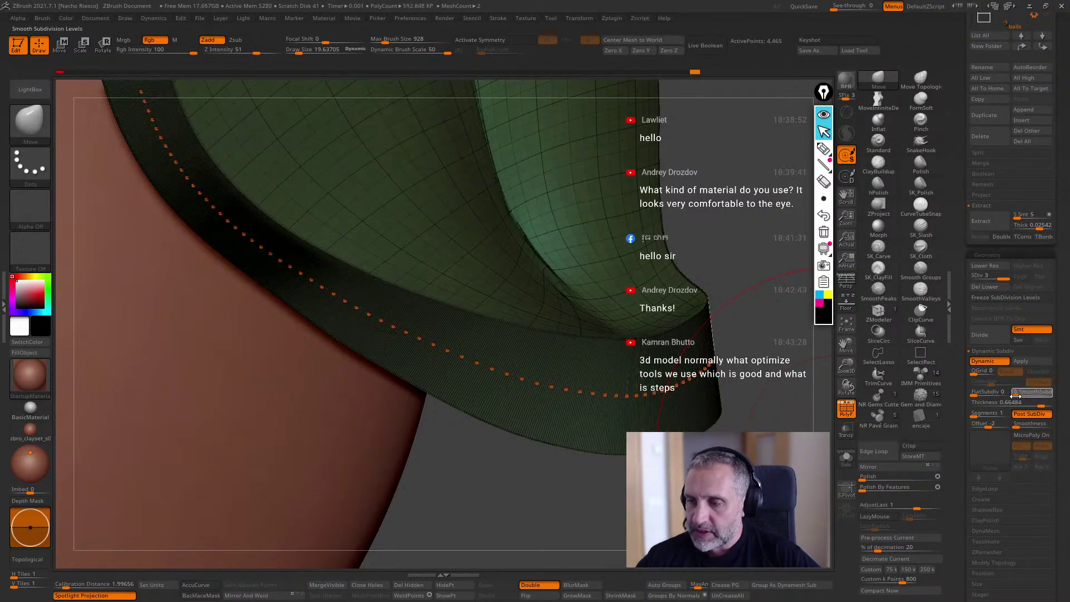
Set the leaf's dynamic thickness segments to 3.
{"action": "left_click_drag", "start_coordinate": [737, 510], "coordinate": [744, 502]}
{"action": "left_click_drag", "start_coordinate": [977, 414], "coordinate": [982, 415]}
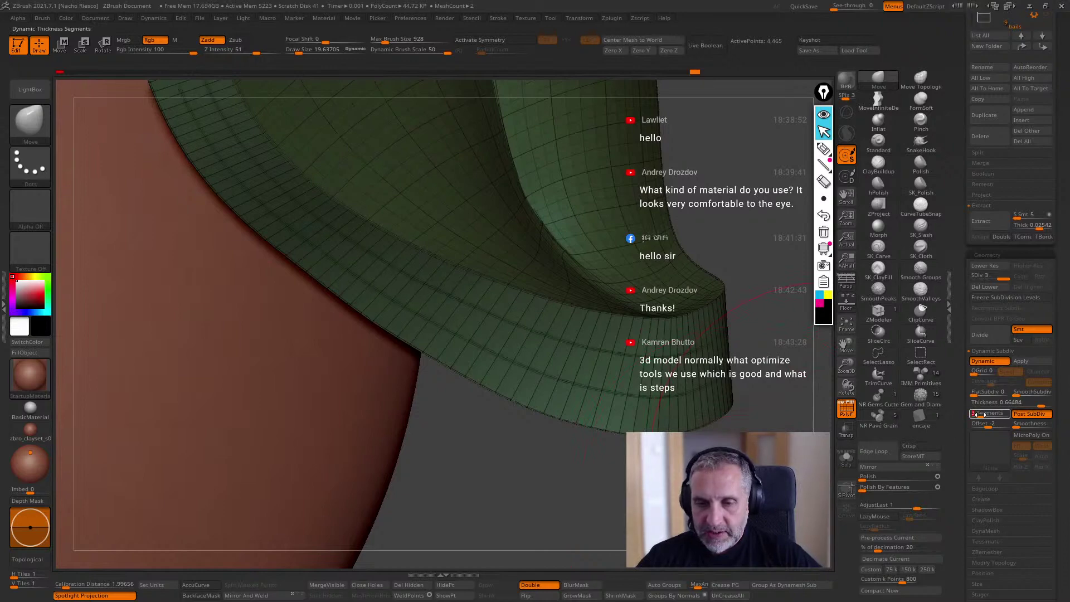
{"action": "mouse_move", "coordinate": [724, 484]}
{"action": "left_mouse_down"}
{"action": "mouse_move", "coordinate": [658, 477]}
{"action": "mouse_move", "coordinate": [741, 496]}
{"action": "left_mouse_up"}
{"action": "left_click_drag", "start_coordinate": [744, 434], "coordinate": [607, 451]}
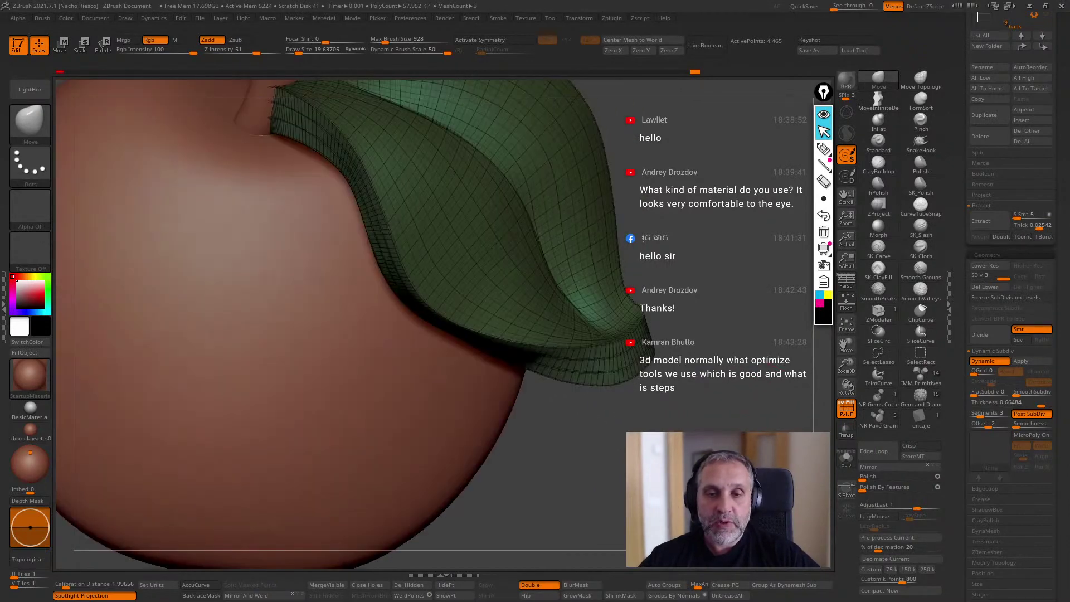
Reshape the leaf's lower tip with the Move brush at a draw size of about 26.
{"action": "mouse_move", "coordinate": [635, 527]}
{"action": "left_mouse_down", "text": "alt"}
{"action": "mouse_move", "coordinate": [638, 496]}
{"action": "mouse_move", "coordinate": [647, 550]}
{"action": "mouse_move", "coordinate": [598, 385]}
{"action": "mouse_move", "coordinate": [587, 397]}
{"action": "mouse_move", "coordinate": [602, 399]}
{"action": "mouse_move", "coordinate": [766, 225]}
{"action": "left_mouse_up", "text": "alt"}
{"action": "key", "text": "b"}
{"action": "key", "text": "m"}
{"action": "key", "text": "v"}
{"action": "key", "text": "s"}
{"action": "left_click_drag", "start_coordinate": [596, 397], "coordinate": [600, 396]}
{"action": "left_click_drag", "start_coordinate": [625, 354], "coordinate": [621, 374]}
{"action": "mouse_move", "coordinate": [585, 298]}
{"action": "left_mouse_down"}
{"action": "mouse_move", "coordinate": [597, 283]}
{"action": "mouse_move", "coordinate": [639, 305]}
{"action": "mouse_move", "coordinate": [683, 299]}
{"action": "mouse_move", "coordinate": [616, 402]}
{"action": "left_mouse_up"}
{"action": "mouse_move", "coordinate": [571, 353]}
{"action": "left_mouse_down"}
{"action": "mouse_move", "coordinate": [686, 369]}
{"action": "mouse_move", "coordinate": [574, 348]}
{"action": "left_mouse_up"}
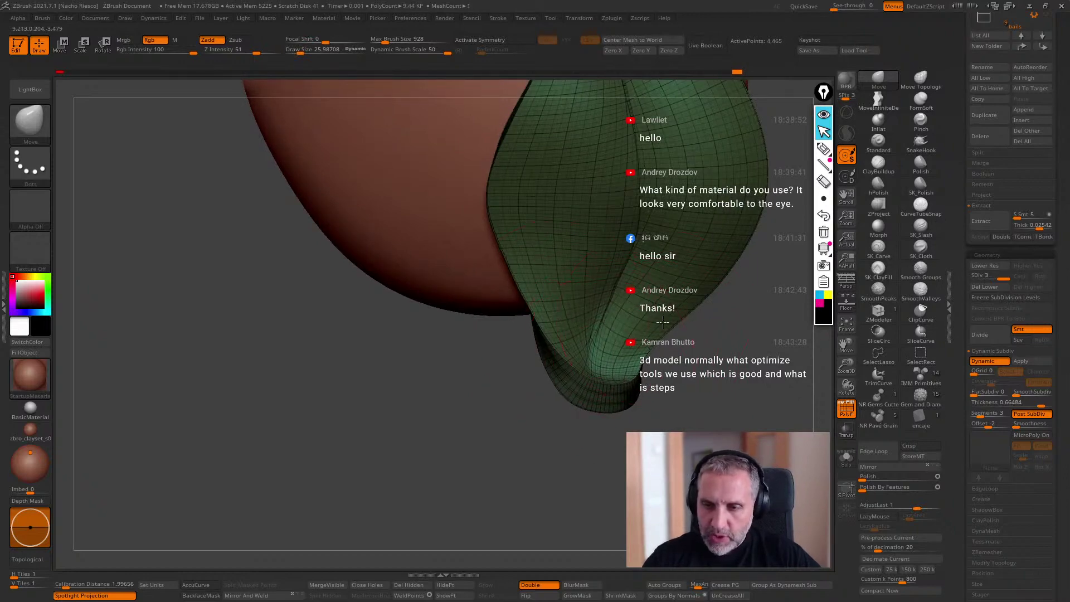
{"action": "left_click_drag", "start_coordinate": [629, 375], "coordinate": [607, 323]}
Examine the leaf in isolation and without wireframe, and check its fit against the whole apple.
{"action": "left_click", "coordinate": [845, 460]}
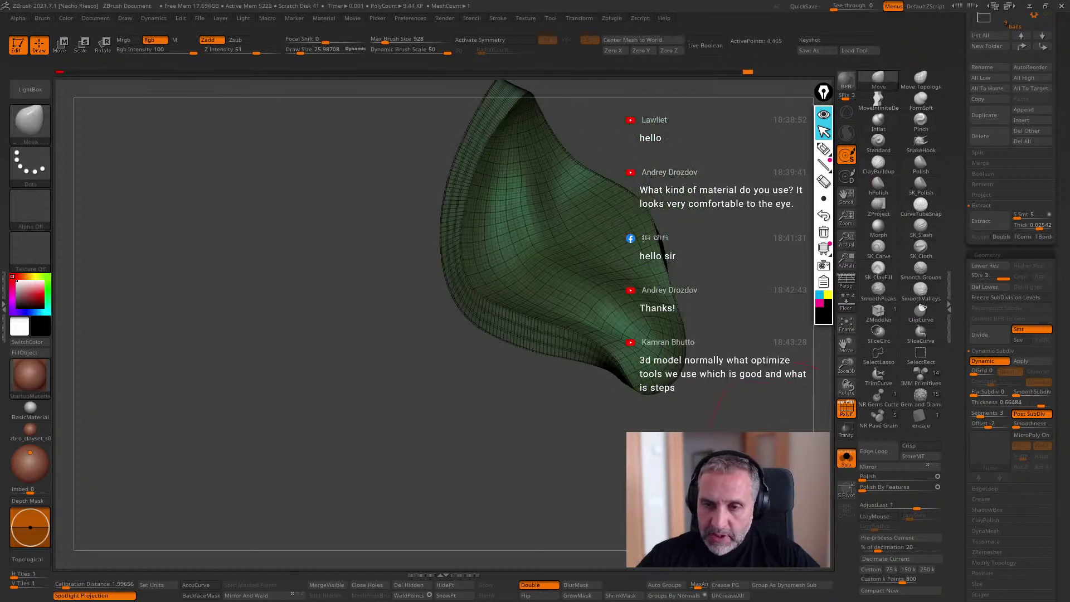
{"action": "left_click_drag", "start_coordinate": [779, 474], "coordinate": [724, 446]}
{"action": "key", "text": "shift+f"}
{"action": "left_click", "coordinate": [845, 457]}
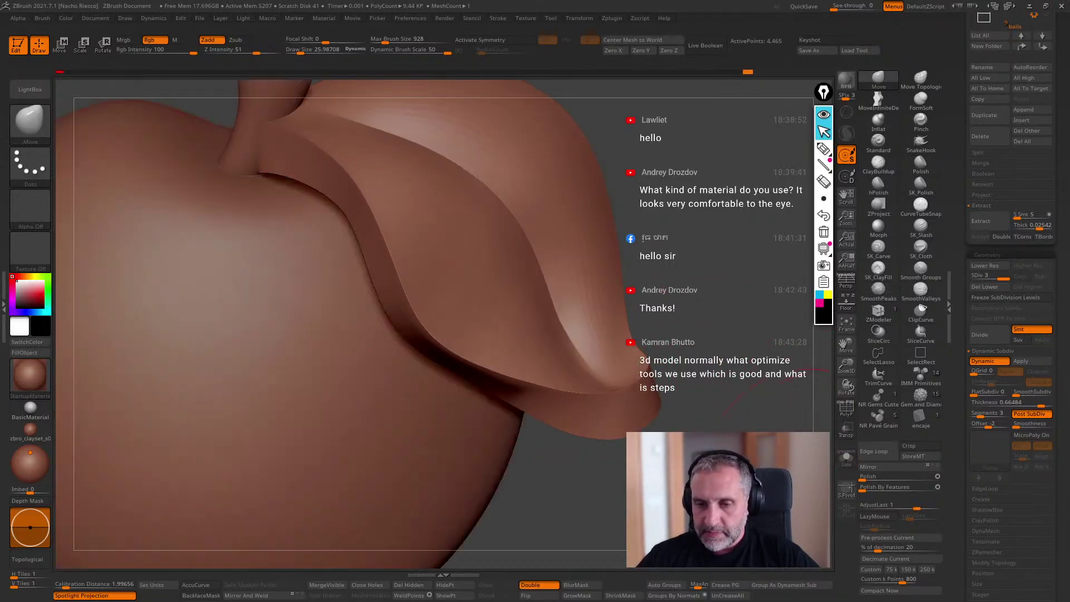
{"action": "key", "text": "f"}
{"action": "left_click_drag", "start_coordinate": [668, 490], "coordinate": [649, 490]}
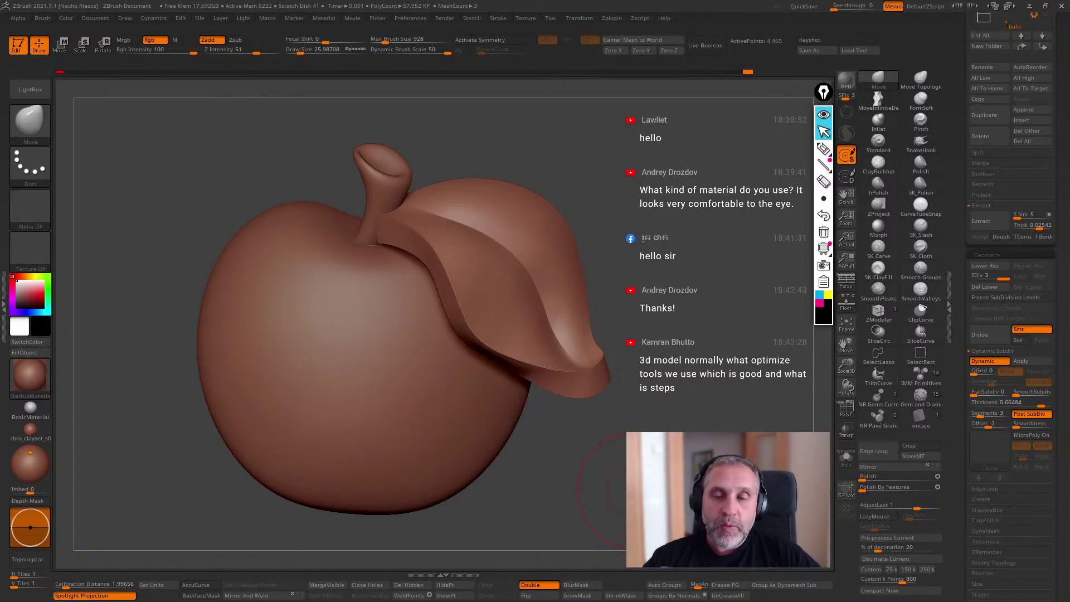
{"action": "left_click_drag", "start_coordinate": [686, 287], "coordinate": [753, 309]}
{"action": "left_click_drag", "start_coordinate": [763, 391], "coordinate": [696, 318]}
{"action": "key", "text": "w"}
{"action": "left_click_drag", "start_coordinate": [546, 276], "coordinate": [605, 305]}
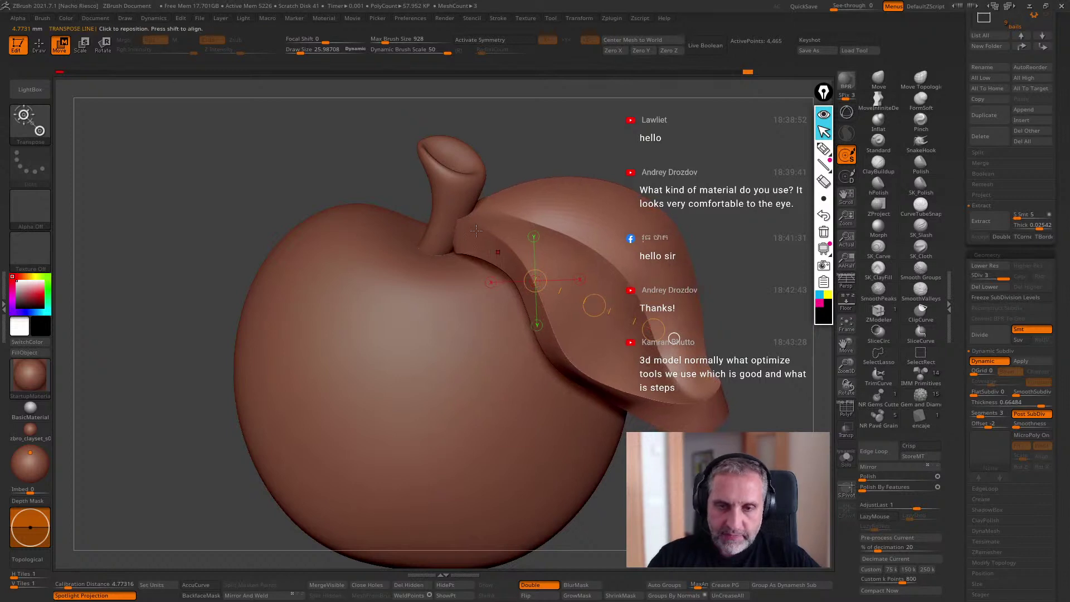
{"action": "key", "text": "ctrl+z"}
Adjust the stem's shape with the Move brush, using backface masking and a draw size of about 33.
{"action": "key", "text": "q"}
{"action": "left_click_drag", "start_coordinate": [652, 213], "coordinate": [795, 141]}
{"action": "key", "text": "]"}
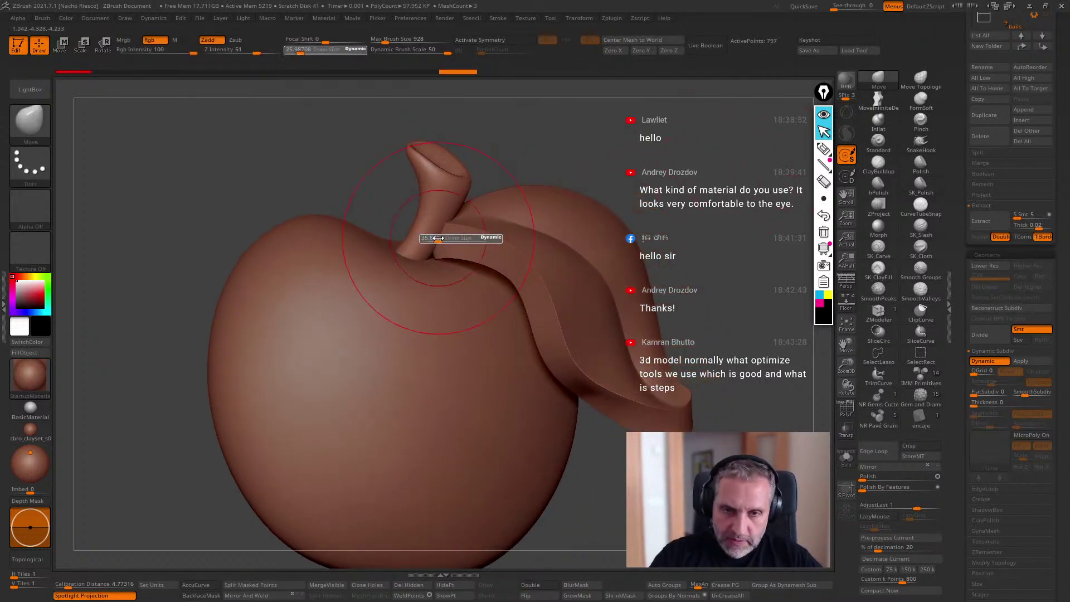
{"action": "left_click", "coordinate": [202, 595]}
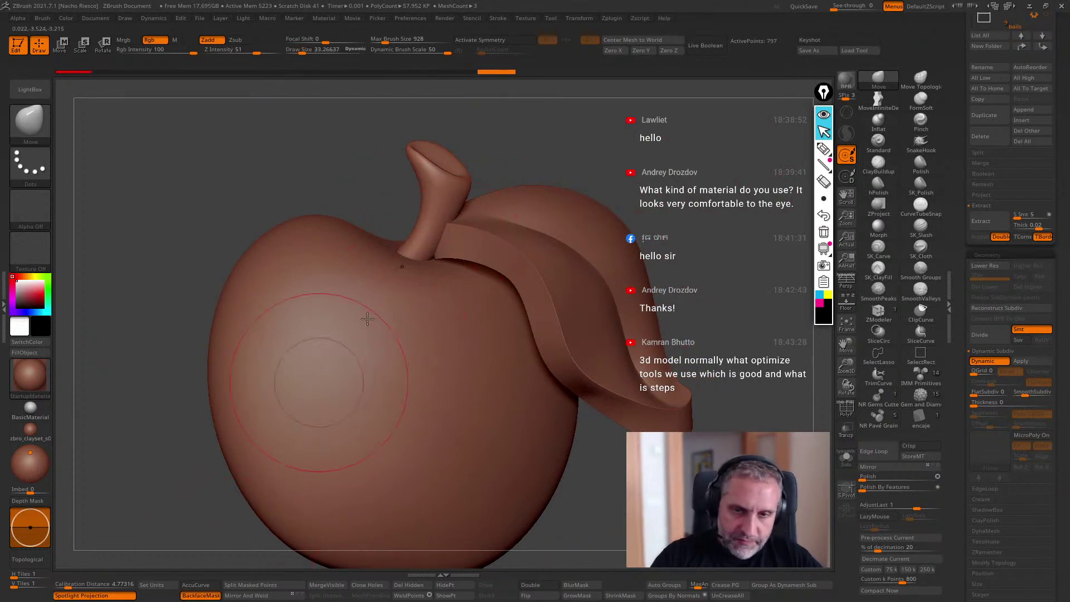
{"action": "left_click_drag", "start_coordinate": [623, 163], "coordinate": [723, 219]}
{"action": "left_click_drag", "start_coordinate": [409, 227], "coordinate": [411, 225]}
{"action": "mouse_move", "coordinate": [596, 274]}
{"action": "left_mouse_down"}
{"action": "mouse_move", "coordinate": [566, 282]}
{"action": "mouse_move", "coordinate": [485, 259]}
{"action": "left_mouse_up"}
{"action": "left_click_drag", "start_coordinate": [411, 224], "coordinate": [408, 221]}
{"action": "left_click_drag", "start_coordinate": [502, 192], "coordinate": [541, 200]}
{"action": "left_click_drag", "start_coordinate": [638, 256], "coordinate": [671, 393]}
Rotate and reposition the stem beside the leaf with the Transpose line.
{"action": "key", "text": "r"}
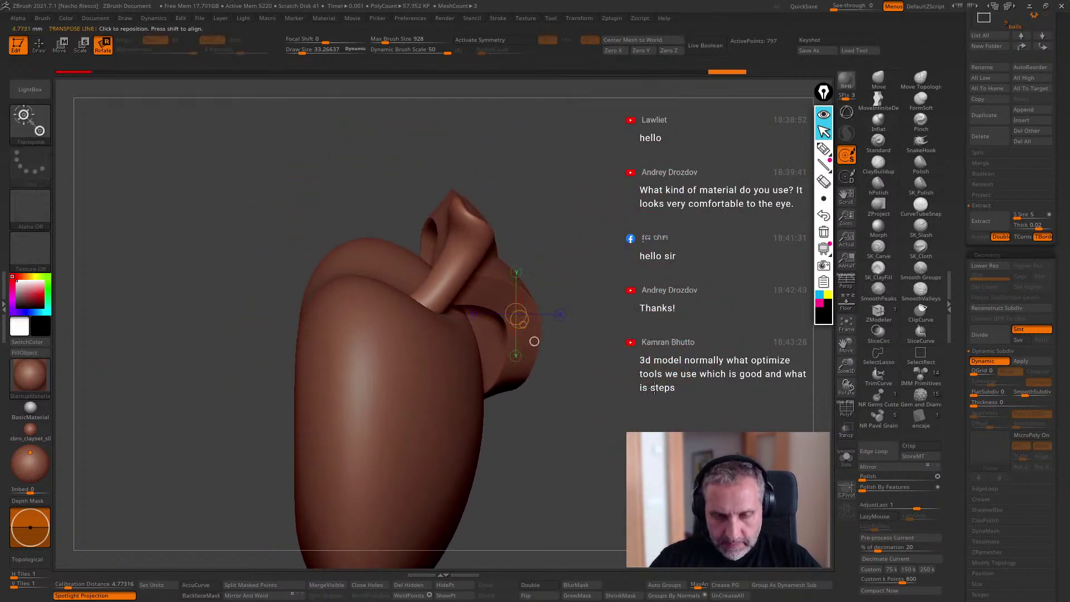
{"action": "left_click_drag", "start_coordinate": [461, 254], "coordinate": [492, 255]}
{"action": "key", "text": "w"}
{"action": "mouse_move", "coordinate": [639, 217]}
{"action": "left_mouse_down"}
{"action": "mouse_move", "coordinate": [610, 232]}
{"action": "mouse_move", "coordinate": [578, 317]}
{"action": "left_mouse_up"}
{"action": "key", "text": "q"}
{"action": "left_click_drag", "start_coordinate": [626, 216], "coordinate": [590, 268]}
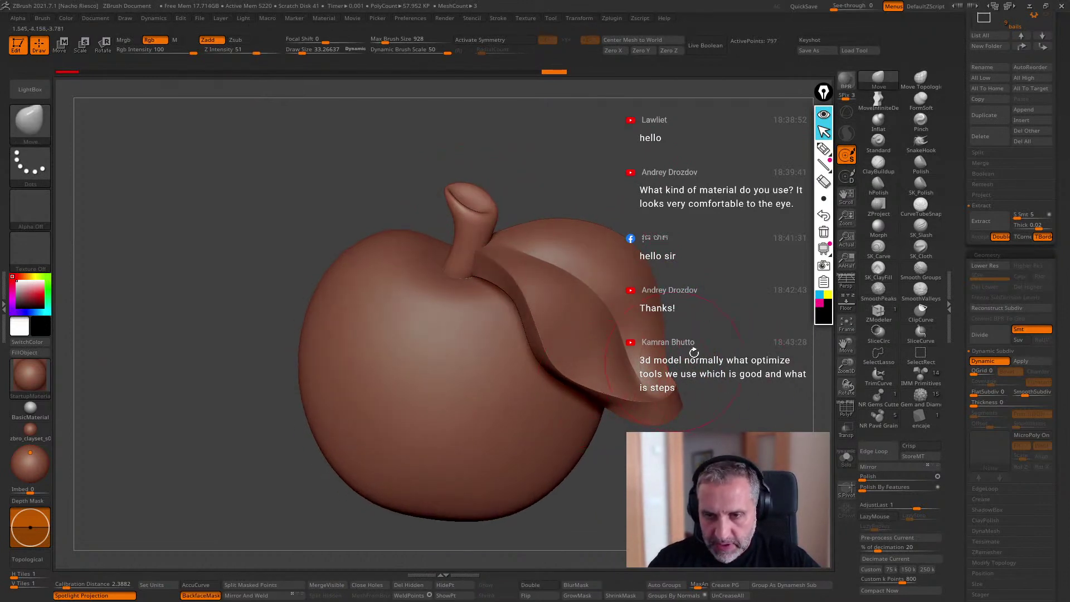
Select the leaf subtool and show its wireframe to examine the thickened edge.
{"action": "left_click", "coordinate": [607, 350], "text": "alt"}
{"action": "left_click_drag", "start_coordinate": [641, 317], "coordinate": [769, 290]}
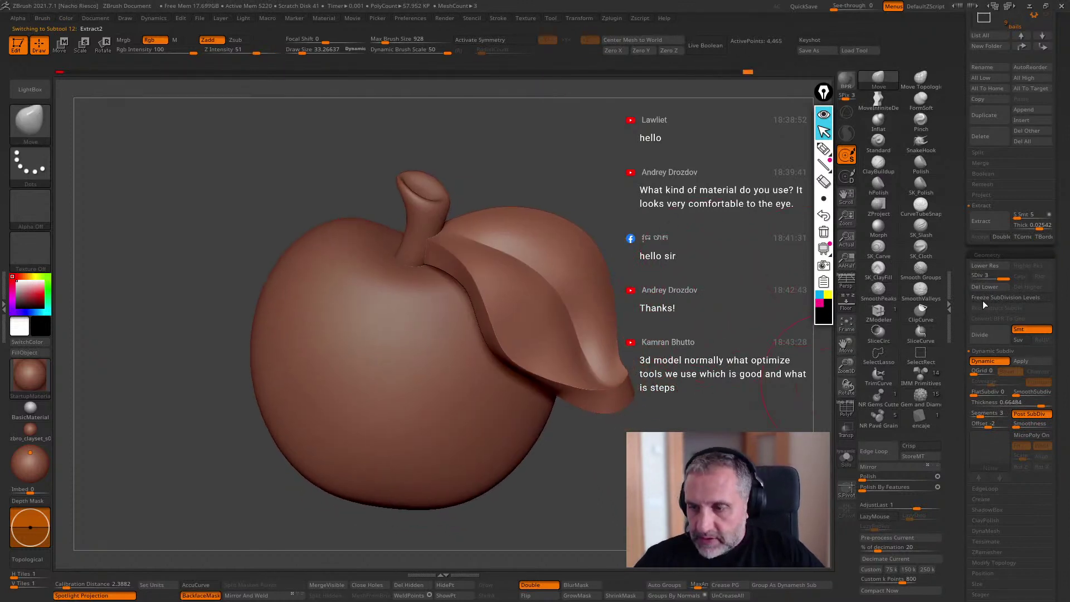
{"action": "left_click_drag", "start_coordinate": [768, 395], "coordinate": [723, 427]}
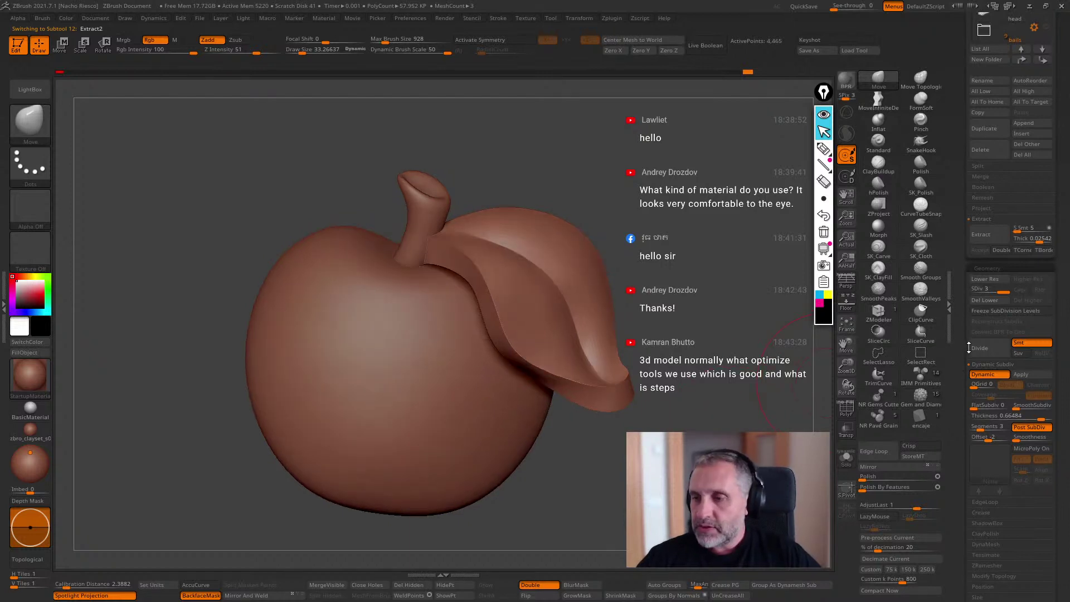
{"action": "mouse_move", "coordinate": [737, 465]}
{"action": "left_mouse_down"}
{"action": "mouse_move", "coordinate": [780, 440]}
{"action": "mouse_move", "coordinate": [791, 406]}
{"action": "left_mouse_up"}
{"action": "mouse_move", "coordinate": [780, 457]}
{"action": "left_mouse_down", "text": "alt"}
{"action": "mouse_move", "coordinate": [783, 473]}
{"action": "mouse_move", "coordinate": [763, 463]}
{"action": "left_mouse_up", "text": "alt"}
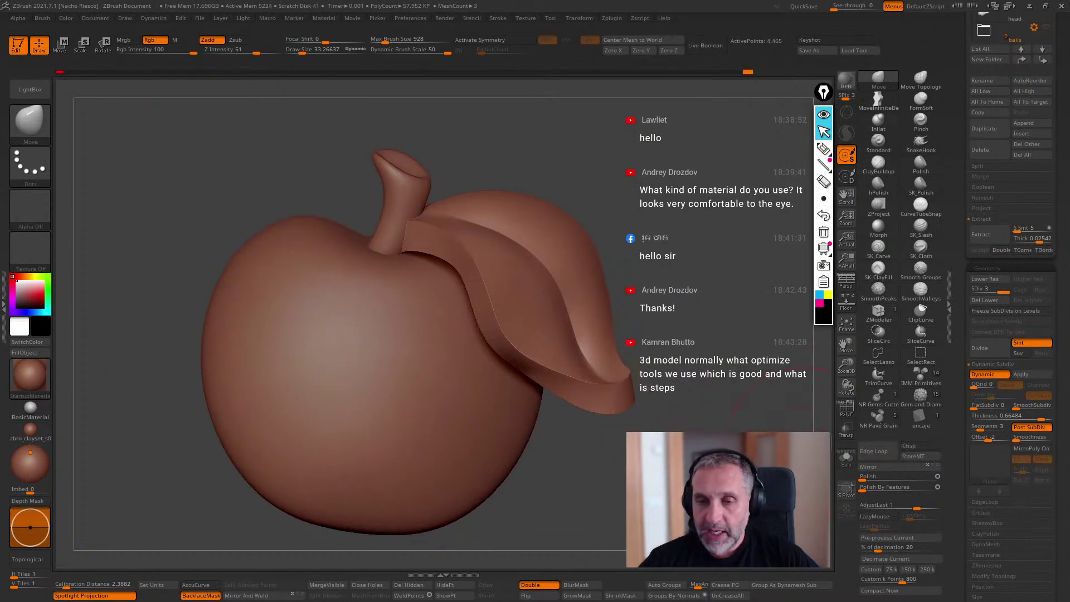
{"action": "left_click", "coordinate": [846, 408]}
{"action": "left_click_drag", "start_coordinate": [780, 445], "coordinate": [752, 446]}
{"action": "left_click_drag", "start_coordinate": [780, 396], "coordinate": [728, 384], "text": "alt"}
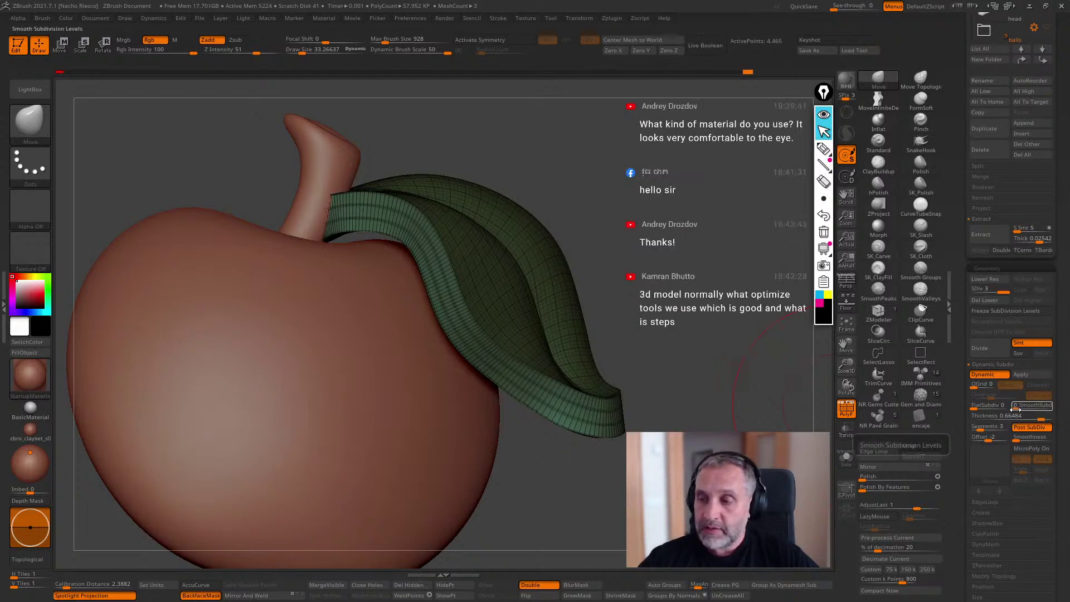
{"action": "left_click_drag", "start_coordinate": [655, 356], "coordinate": [566, 410]}
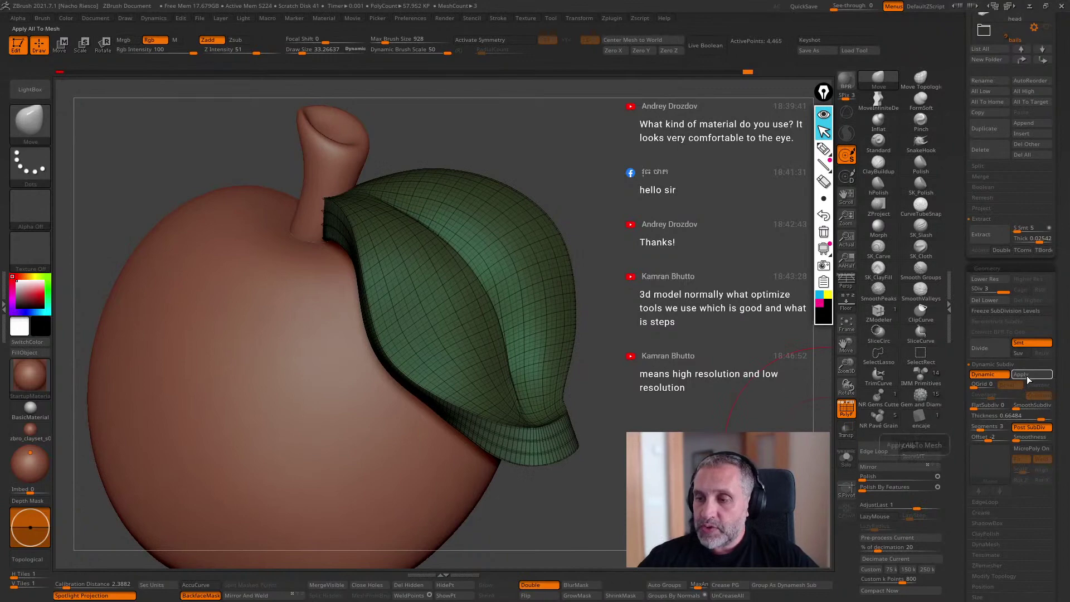
Duplicate the leaf subtool.
{"action": "scroll", "coordinate": [964, 301], "scroll_direction": "up", "scroll_amount": 3}
{"action": "scroll", "coordinate": [957, 206], "scroll_direction": "up", "scroll_amount": 1}
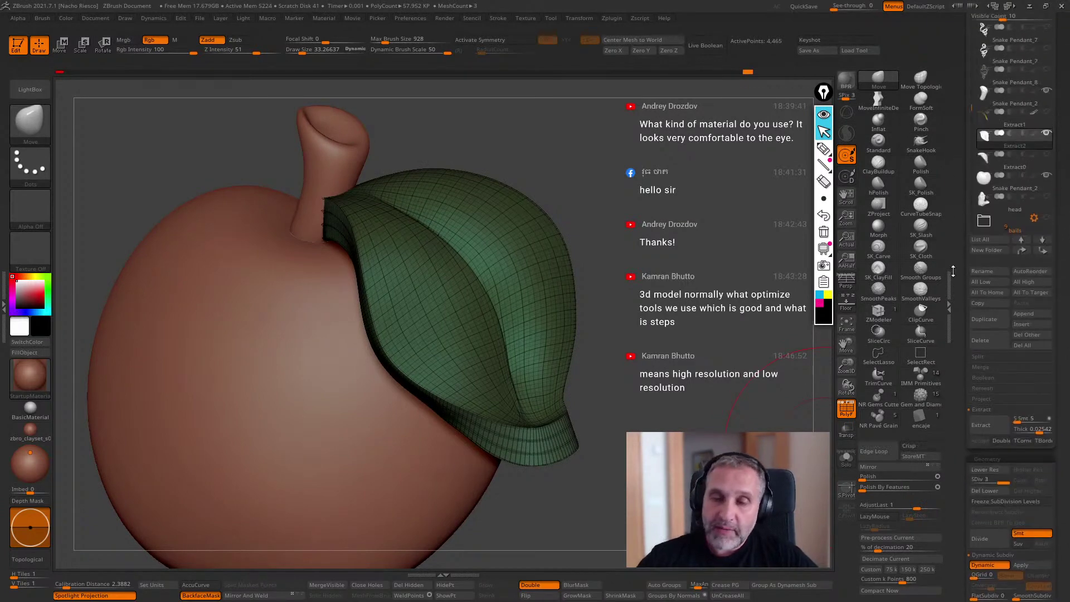
{"action": "left_click", "coordinate": [991, 321]}
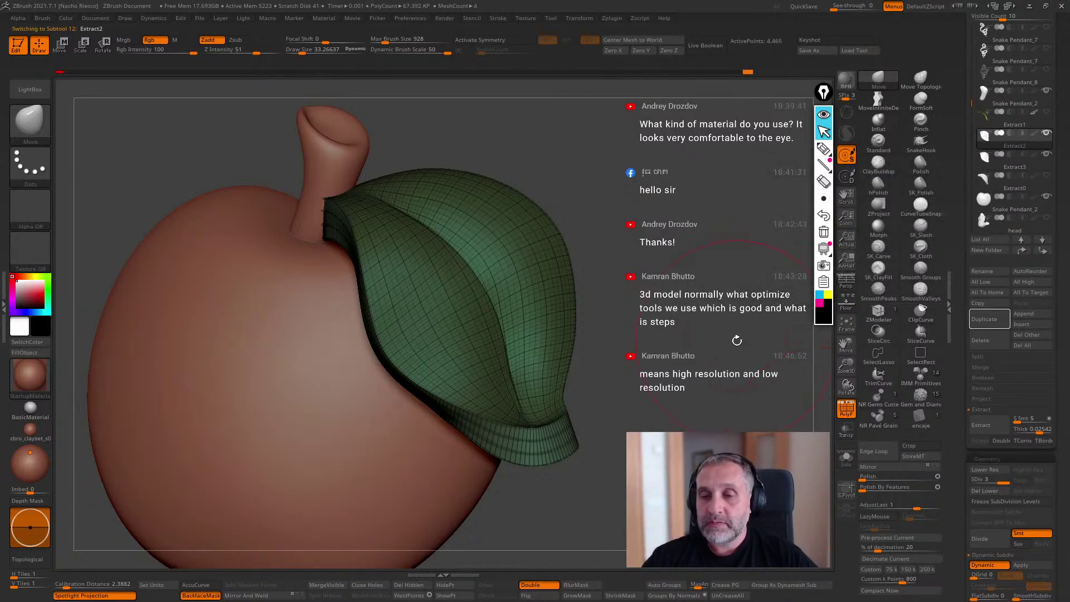
{"action": "left_click_drag", "start_coordinate": [736, 351], "coordinate": [703, 375]}
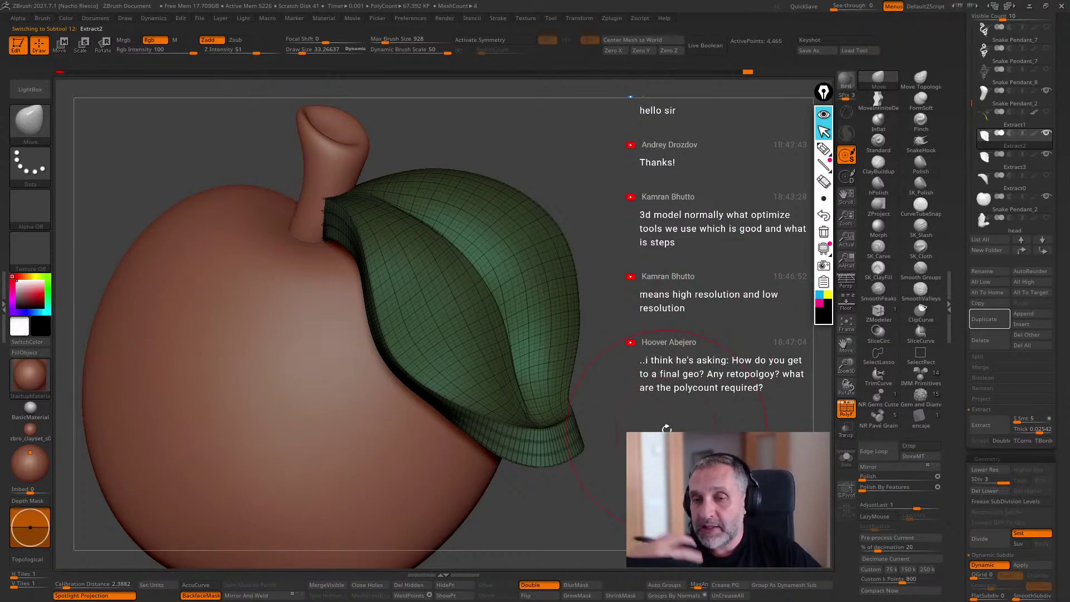
{"action": "left_click_drag", "start_coordinate": [667, 429], "coordinate": [727, 390]}
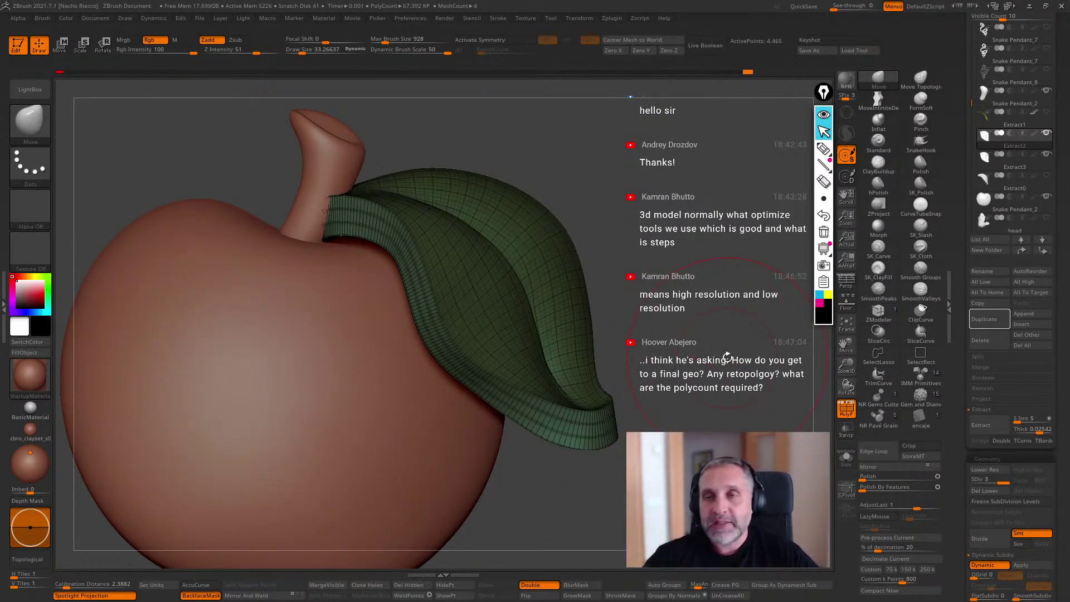
Hide the original leaf and apply the dynamic subdivision to the duplicate's mesh.
{"action": "left_click", "coordinate": [1017, 151]}
{"action": "left_click", "coordinate": [1037, 166]}
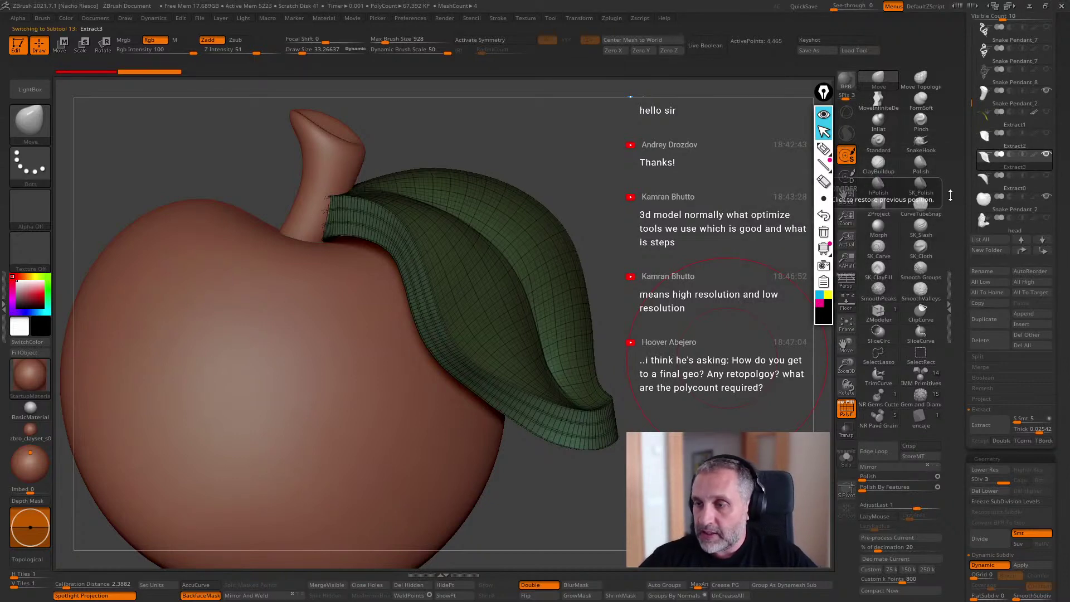
{"action": "scroll", "coordinate": [1010, 397], "scroll_direction": "down", "scroll_amount": 4}
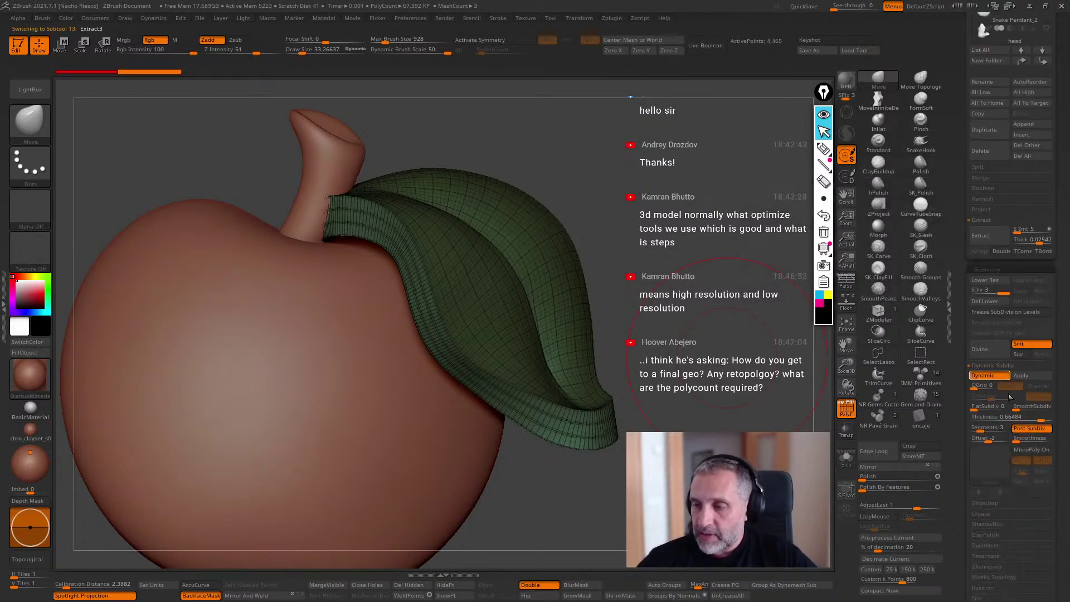
{"action": "left_click", "coordinate": [1030, 375]}
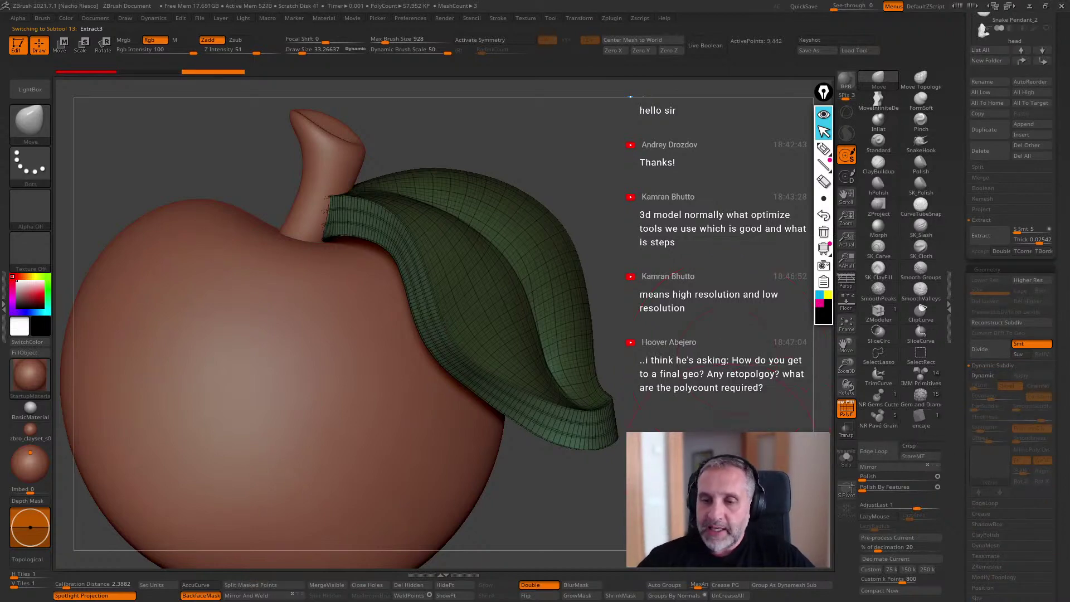
Isolate the duplicated leaf with its wireframe shown.
{"action": "left_click_drag", "start_coordinate": [730, 471], "coordinate": [712, 486]}
{"action": "left_click", "coordinate": [847, 411]}
{"action": "left_click", "coordinate": [846, 411]}
{"action": "left_click_drag", "start_coordinate": [766, 465], "coordinate": [825, 444]}
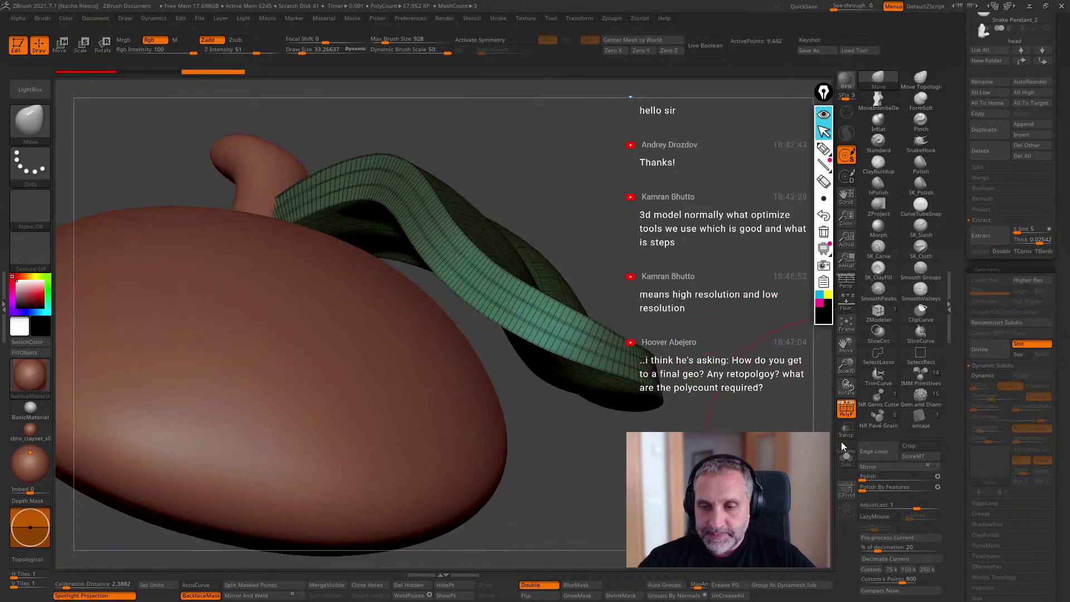
{"action": "left_click", "coordinate": [845, 459]}
{"action": "left_click_drag", "start_coordinate": [554, 306], "coordinate": [683, 471]}
{"action": "left_click", "coordinate": [449, 330], "text": "ctrl+shift"}
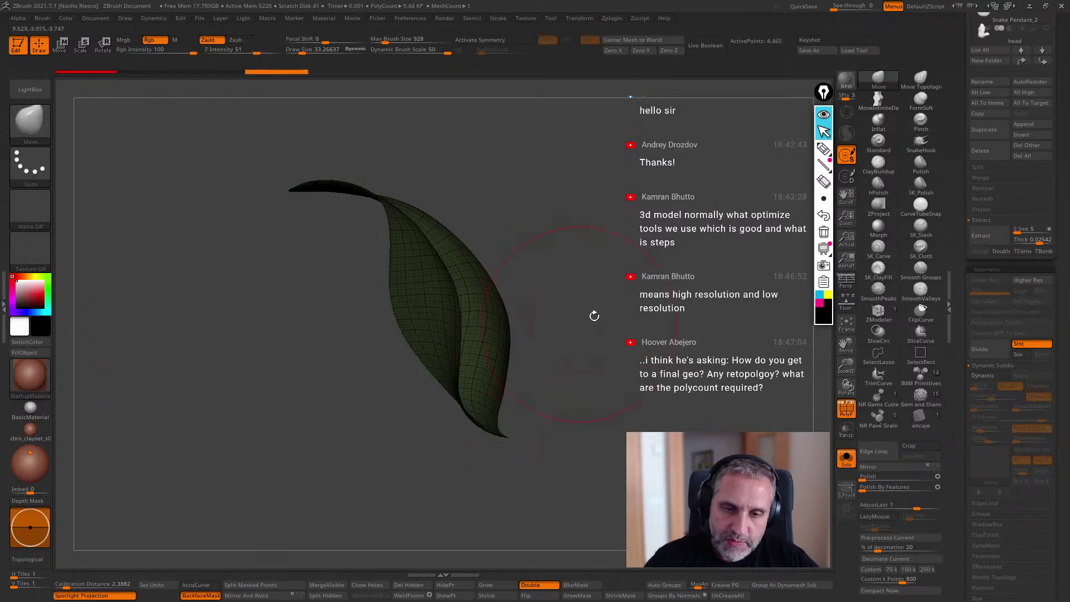
{"action": "left_click_drag", "start_coordinate": [582, 322], "coordinate": [612, 302]}
{"action": "left_click", "coordinate": [612, 302], "text": "ctrl+shift"}
{"action": "key", "text": "ctrl+z"}
{"action": "left_click", "coordinate": [621, 311], "text": "ctrl+shift"}
Show only the polygroup of one broad leaf face and grow the visible area by one row of polygons.
{"action": "left_click_drag", "start_coordinate": [644, 342], "coordinate": [535, 390]}
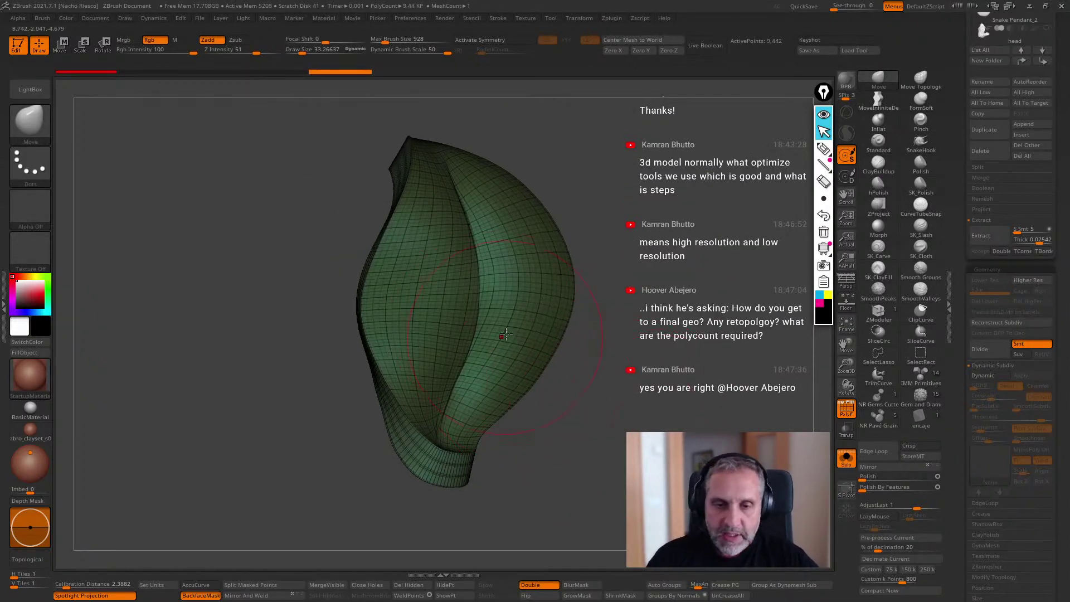
{"action": "left_click_drag", "start_coordinate": [589, 284], "coordinate": [590, 314]}
{"action": "left_click_drag", "start_coordinate": [510, 308], "coordinate": [598, 569]}
{"action": "left_click", "coordinate": [529, 353], "text": "ctrl+shift"}
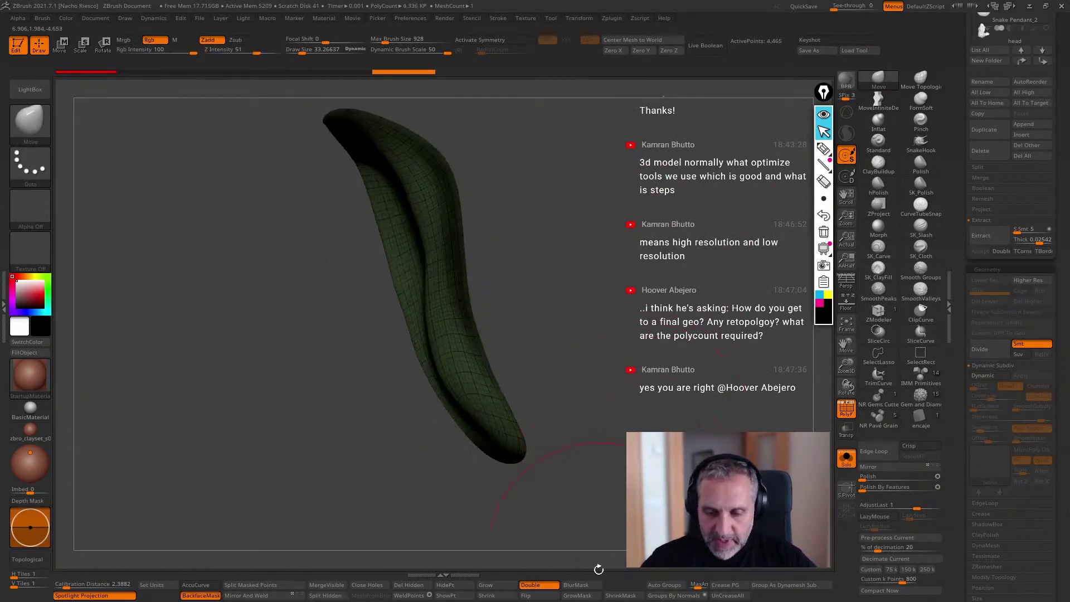
{"action": "left_click", "coordinate": [495, 586]}
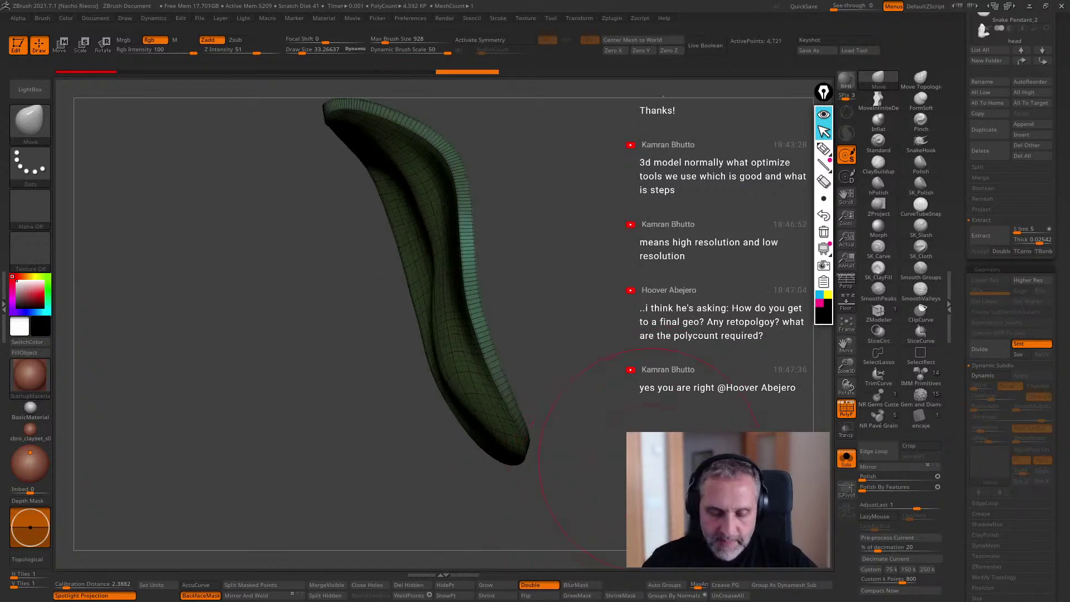
Assign the visible faces to a new polygroup and show the complete leaf again.
{"action": "left_click_drag", "start_coordinate": [706, 415], "coordinate": [706, 423]}
{"action": "key", "text": "ctrl+w"}
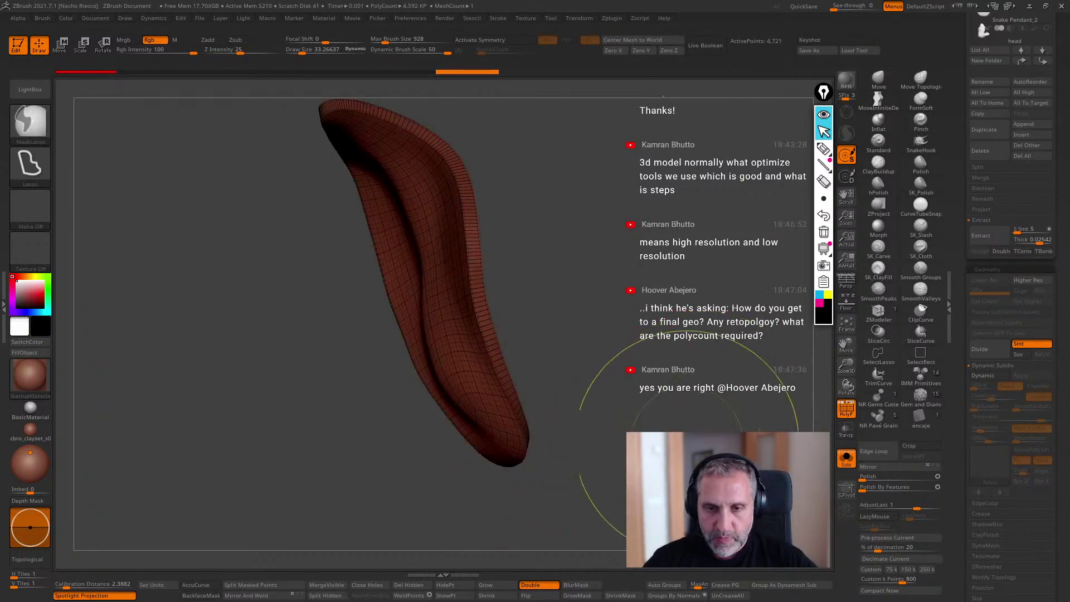
{"action": "left_click", "coordinate": [643, 500], "text": "ctrl+shift"}
{"action": "left_click_drag", "start_coordinate": [691, 496], "coordinate": [581, 396]}
{"action": "left_click_drag", "start_coordinate": [633, 340], "coordinate": [731, 355]}
Remove all creases from the duplicated leaf.
{"action": "left_click", "coordinate": [728, 597]}
{"action": "left_click_drag", "start_coordinate": [731, 535], "coordinate": [577, 529]}
{"action": "left_click", "coordinate": [734, 598]}
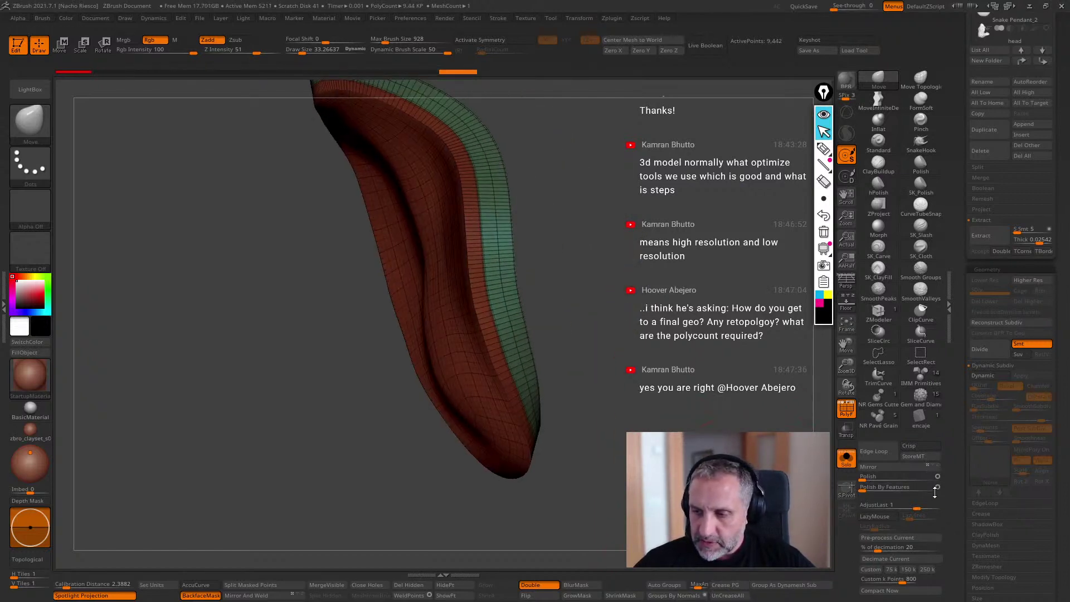
Apply Polish By Features repeatedly to the leaf to soften its polygroup borders.
{"action": "left_click", "coordinate": [882, 491]}
{"action": "left_click", "coordinate": [883, 490]}
{"action": "left_click", "coordinate": [884, 489]}
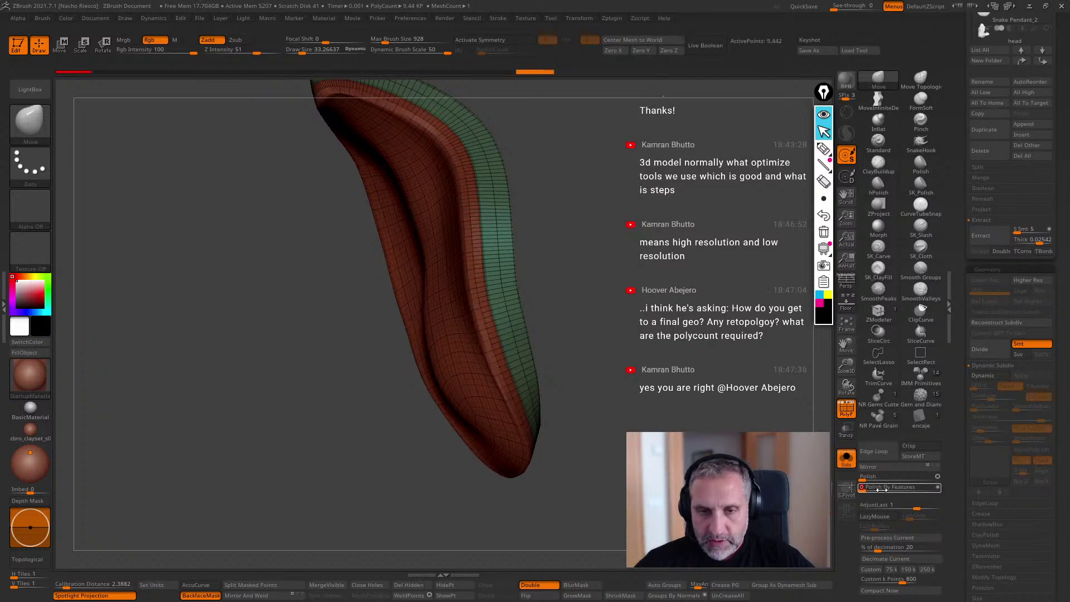
{"action": "left_click", "coordinate": [884, 489]}
{"action": "left_click", "coordinate": [884, 490]}
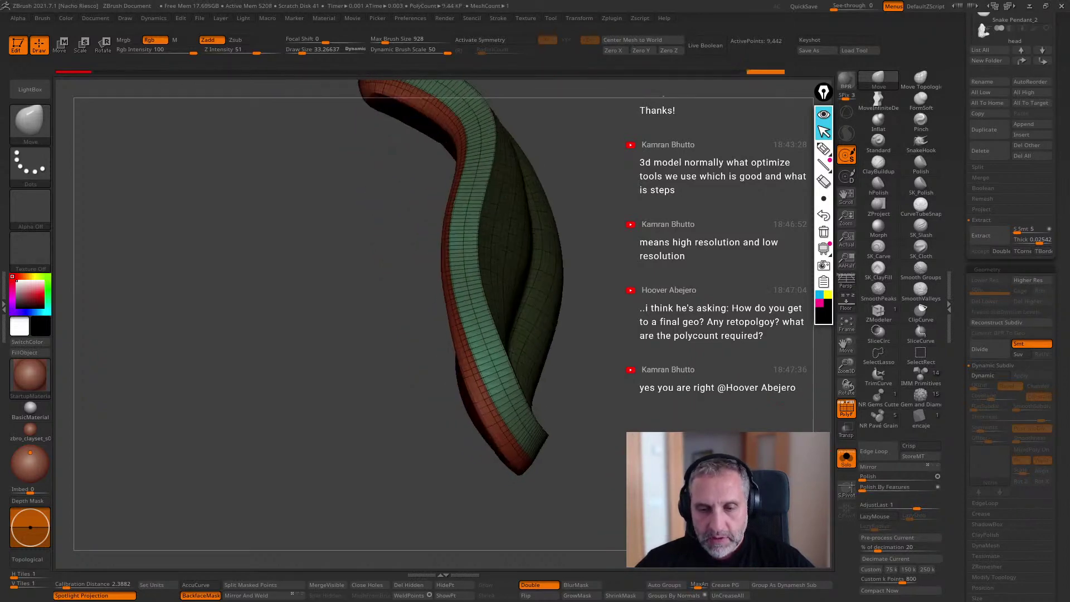
Set Smooth Groups as the smoothing brush and undo the last five edits to the leaf.
{"action": "left_click", "coordinate": [920, 271]}
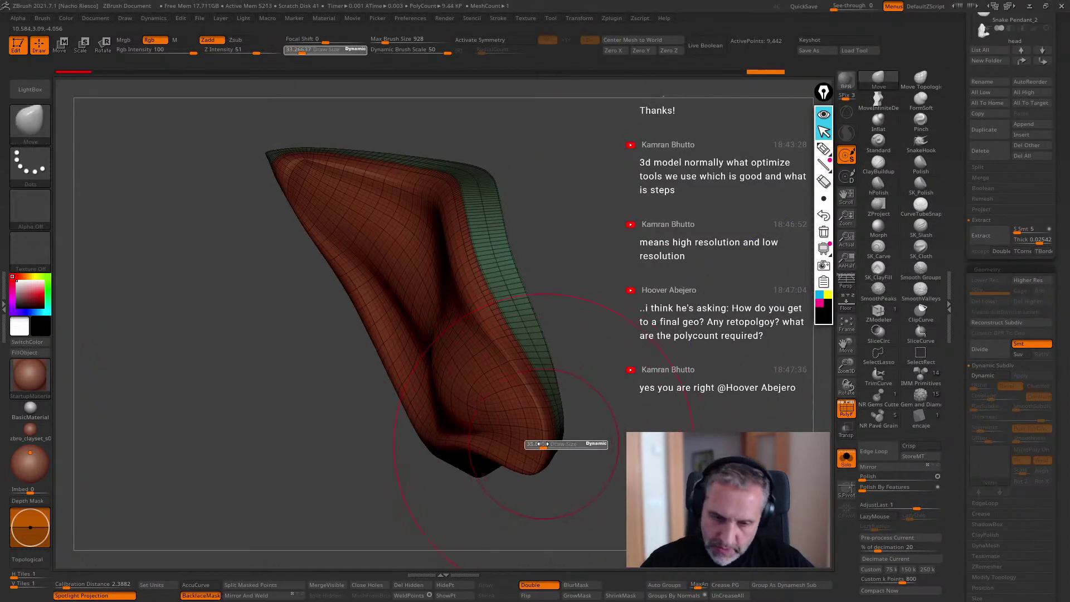
{"action": "key", "text": "ctrl+z"}
{"action": "key", "text": "ctrl+z"}
{"action": "key", "text": "ctrl+z"}
{"action": "key", "text": "ctrl+z"}
{"action": "key", "text": "ctrl+z"}
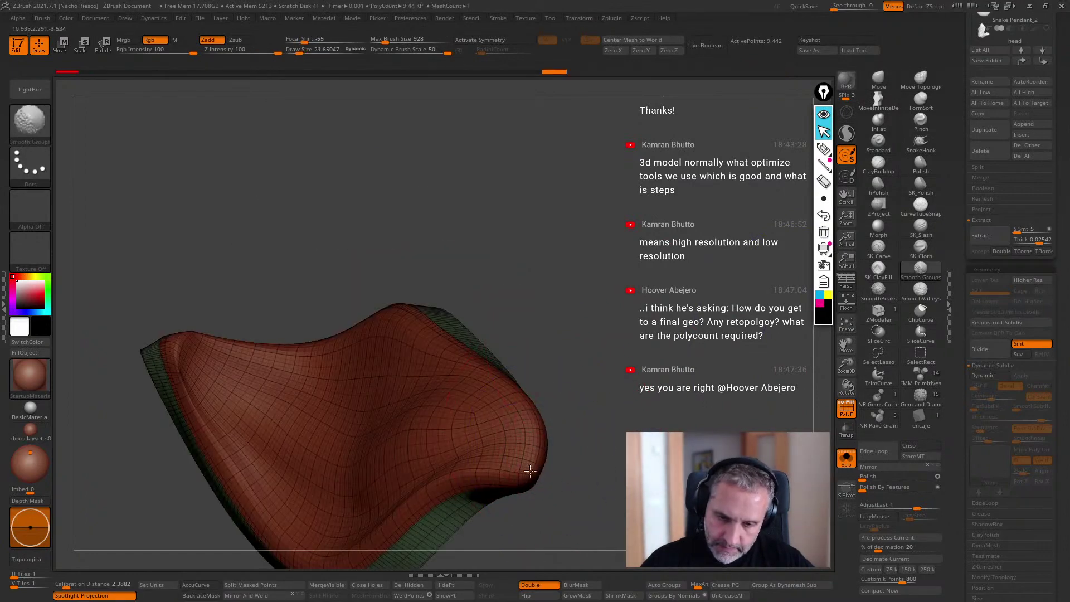
Smooth the leaf's polygroup borders along the rim with Smooth Groups, using a draw size of about 16.
{"action": "left_click_drag", "start_coordinate": [456, 441], "coordinate": [530, 404], "text": "shift"}
{"action": "mouse_move", "coordinate": [579, 412]}
{"action": "left_mouse_down"}
{"action": "mouse_move", "coordinate": [595, 450]}
{"action": "mouse_move", "coordinate": [502, 474]}
{"action": "mouse_move", "coordinate": [535, 479]}
{"action": "mouse_move", "coordinate": [531, 455]}
{"action": "left_mouse_up"}
{"action": "key", "text": "s"}
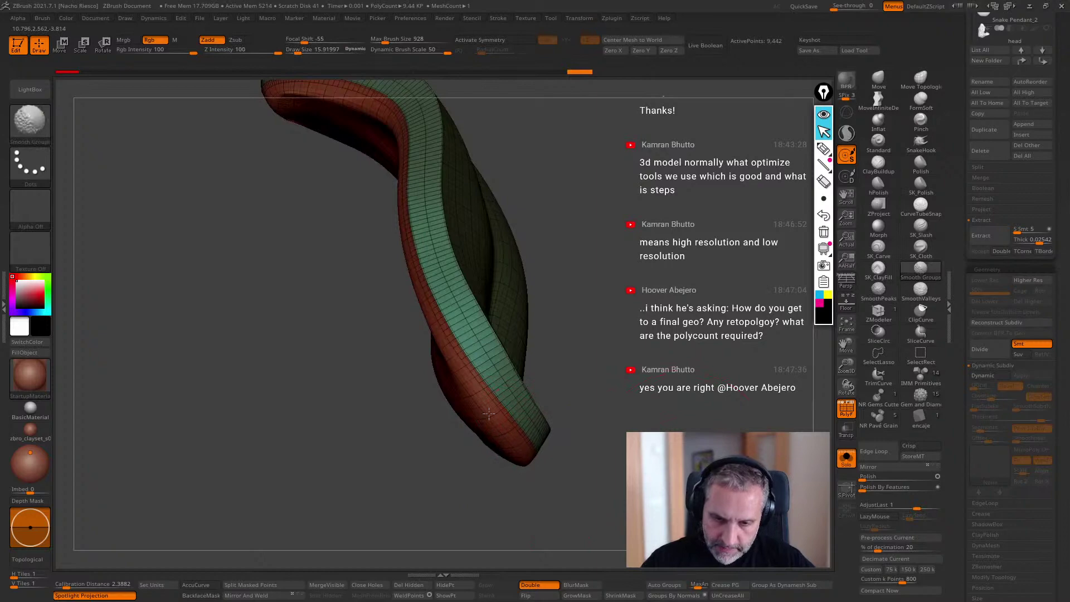
{"action": "key", "text": "f"}
{"action": "left_click_drag", "start_coordinate": [535, 479], "coordinate": [529, 335]}
{"action": "left_click", "coordinate": [846, 457]}
{"action": "left_click", "coordinate": [845, 457]}
{"action": "mouse_move", "coordinate": [590, 479]}
{"action": "left_mouse_down"}
{"action": "mouse_move", "coordinate": [520, 401]}
{"action": "mouse_move", "coordinate": [490, 429]}
{"action": "mouse_move", "coordinate": [504, 432]}
{"action": "left_mouse_up"}
{"action": "mouse_move", "coordinate": [551, 472]}
{"action": "left_mouse_down"}
{"action": "mouse_move", "coordinate": [541, 457]}
{"action": "mouse_move", "coordinate": [537, 470]}
{"action": "mouse_move", "coordinate": [742, 372]}
{"action": "mouse_move", "coordinate": [693, 457]}
{"action": "mouse_move", "coordinate": [733, 429]}
{"action": "left_mouse_up"}
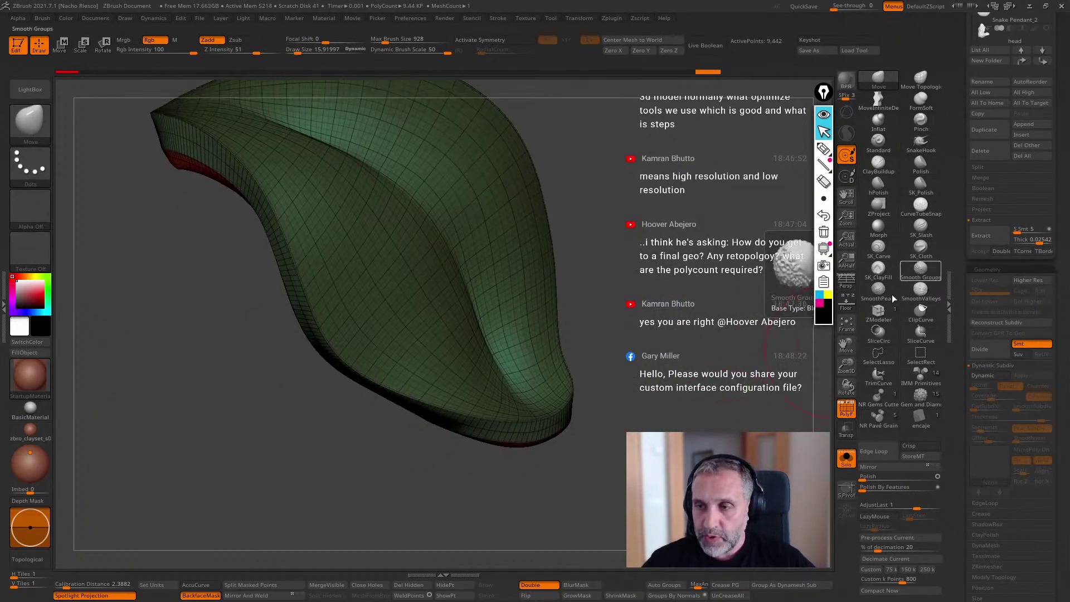
Adjust the leaf's outline near the tip with the MoveInfiniteDepth brush at draw size about 14, and hide the polyframe.
{"action": "mouse_move", "coordinate": [690, 423]}
{"action": "left_mouse_down"}
{"action": "mouse_move", "coordinate": [700, 412]}
{"action": "mouse_move", "coordinate": [705, 423]}
{"action": "left_mouse_up"}
{"action": "left_click", "coordinate": [877, 102]}
{"action": "key", "text": "s"}
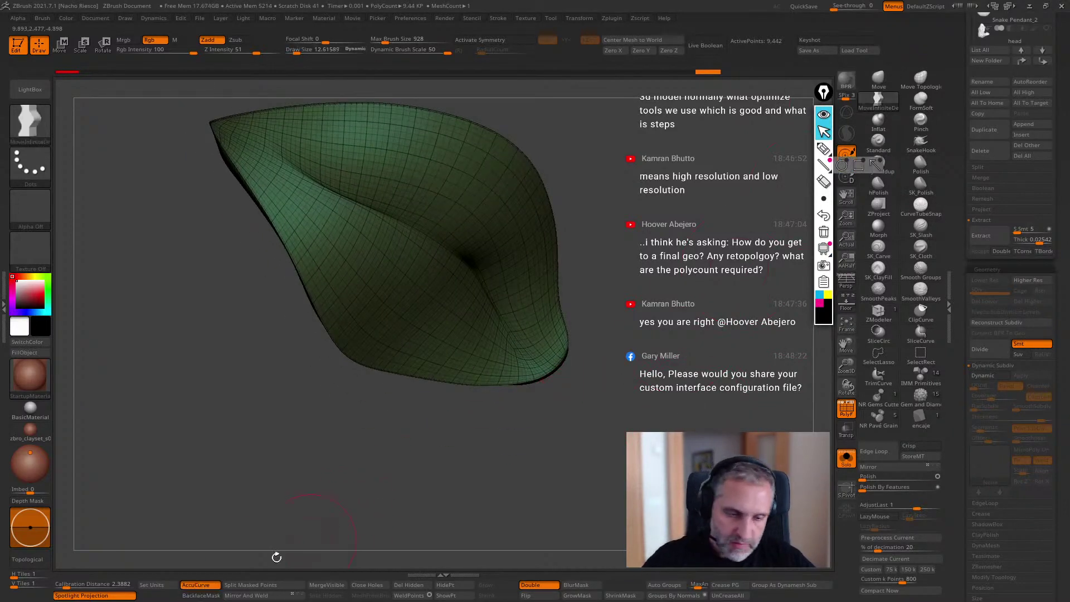
{"action": "key", "text": "s"}
{"action": "mouse_move", "coordinate": [550, 369]}
{"action": "left_mouse_down"}
{"action": "mouse_move", "coordinate": [565, 346]}
{"action": "mouse_move", "coordinate": [657, 384]}
{"action": "left_mouse_up"}
{"action": "left_click", "coordinate": [847, 415]}
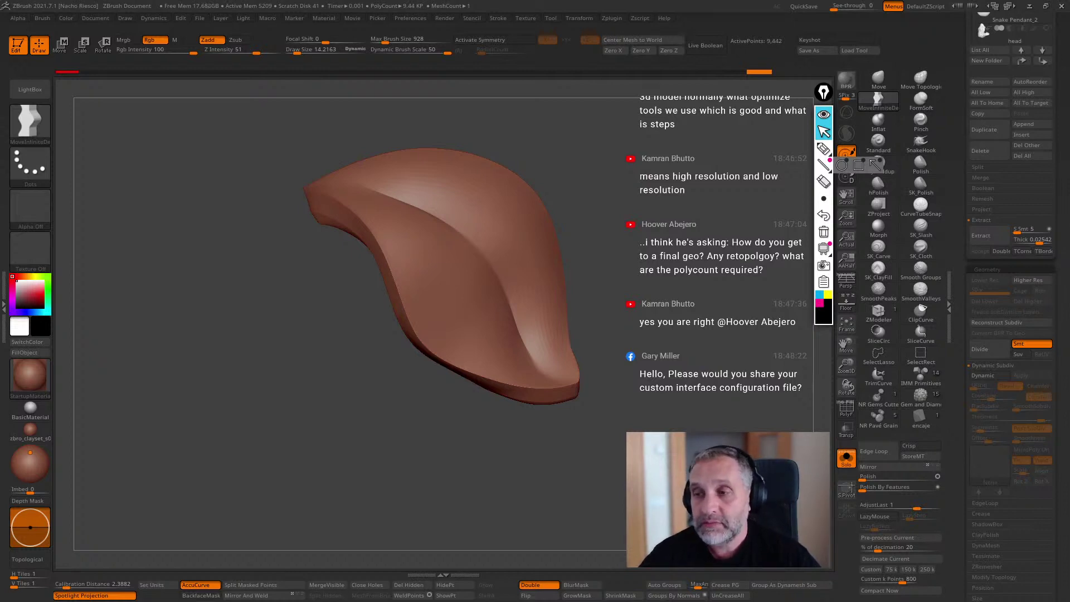
{"action": "scroll", "coordinate": [978, 140], "scroll_direction": "up", "scroll_amount": 3}
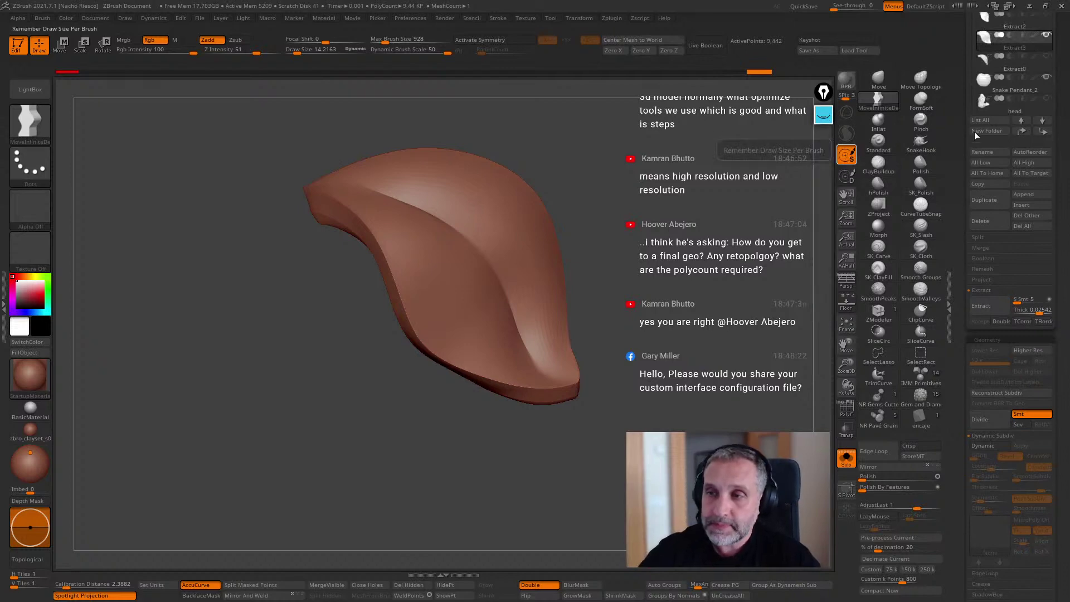
{"action": "scroll", "coordinate": [975, 137], "scroll_direction": "up", "scroll_amount": 6}
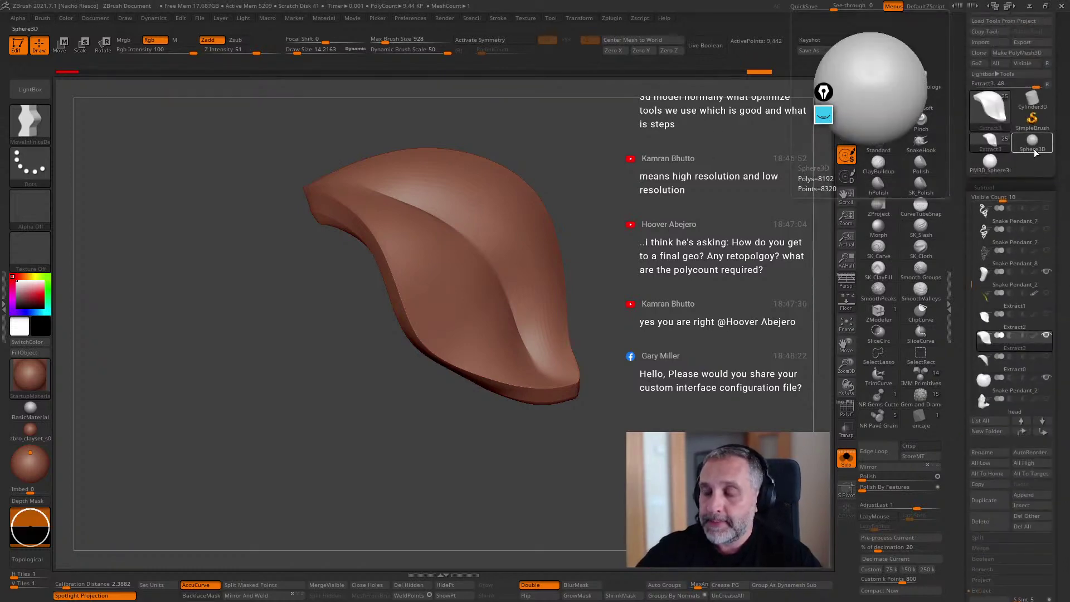
{"action": "mouse_move", "coordinate": [1000, 164]}
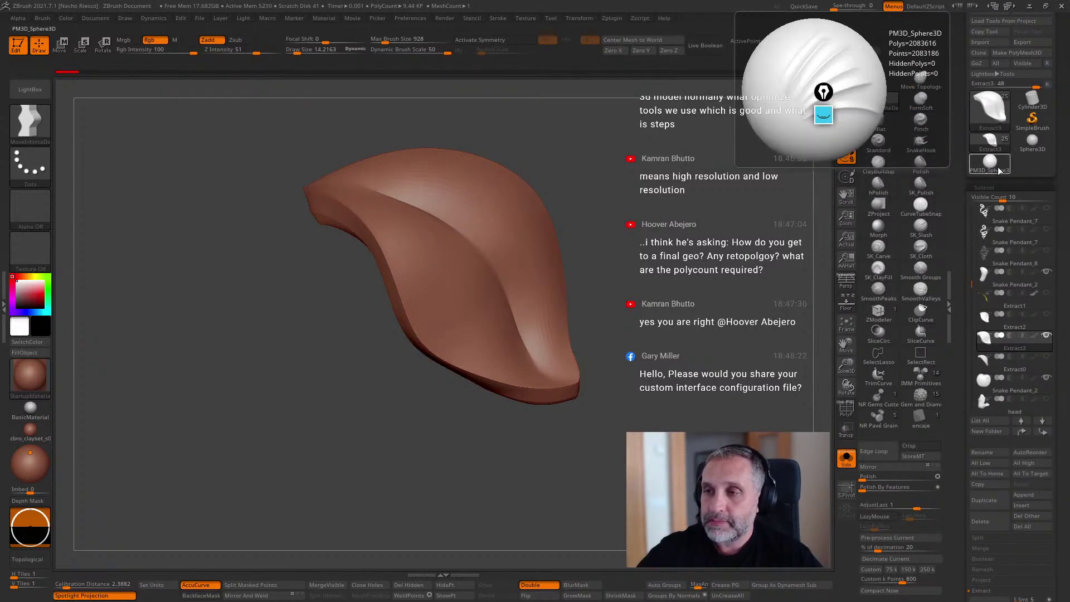
{"action": "left_click_drag", "start_coordinate": [962, 256], "coordinate": [962, 60]}
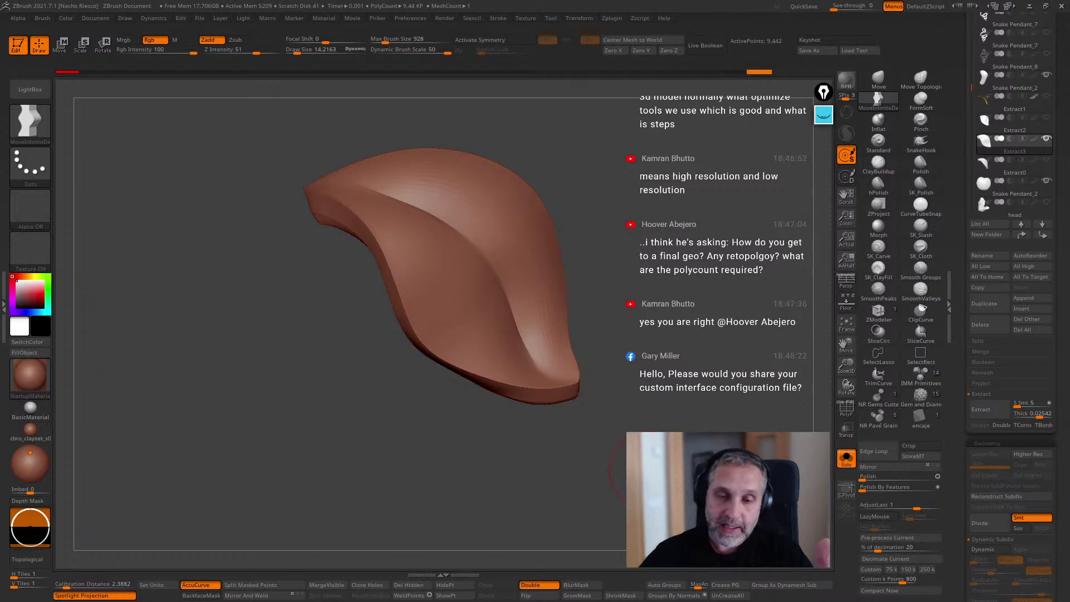
{"action": "left_click_drag", "start_coordinate": [655, 347], "coordinate": [673, 375]}
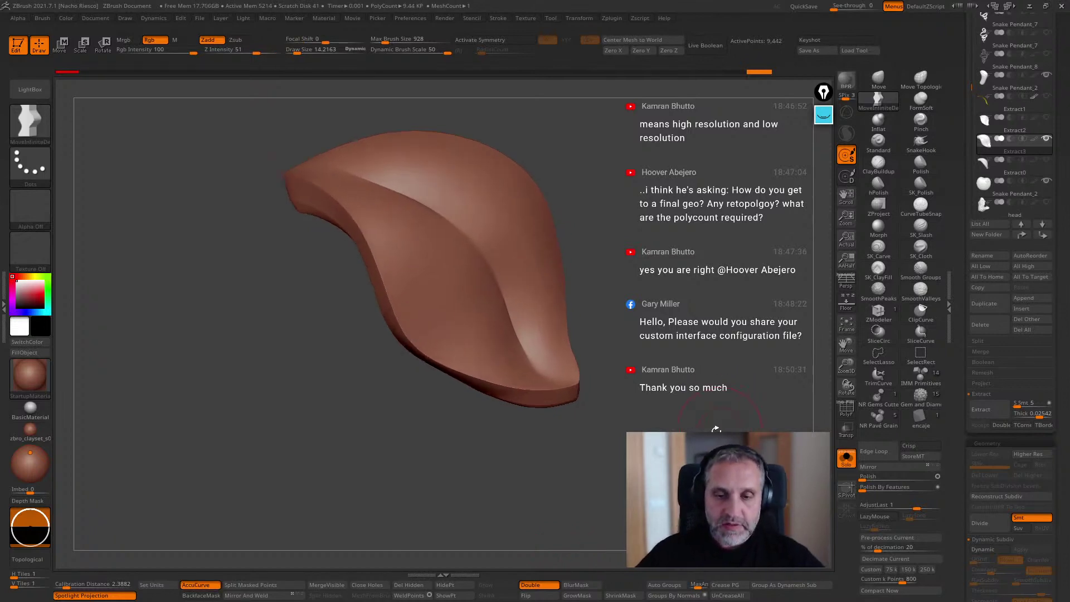
Apply a light Polish to the whole leaf and smooth its surface with Smooth Groups.
{"action": "left_click_drag", "start_coordinate": [716, 425], "coordinate": [721, 419]}
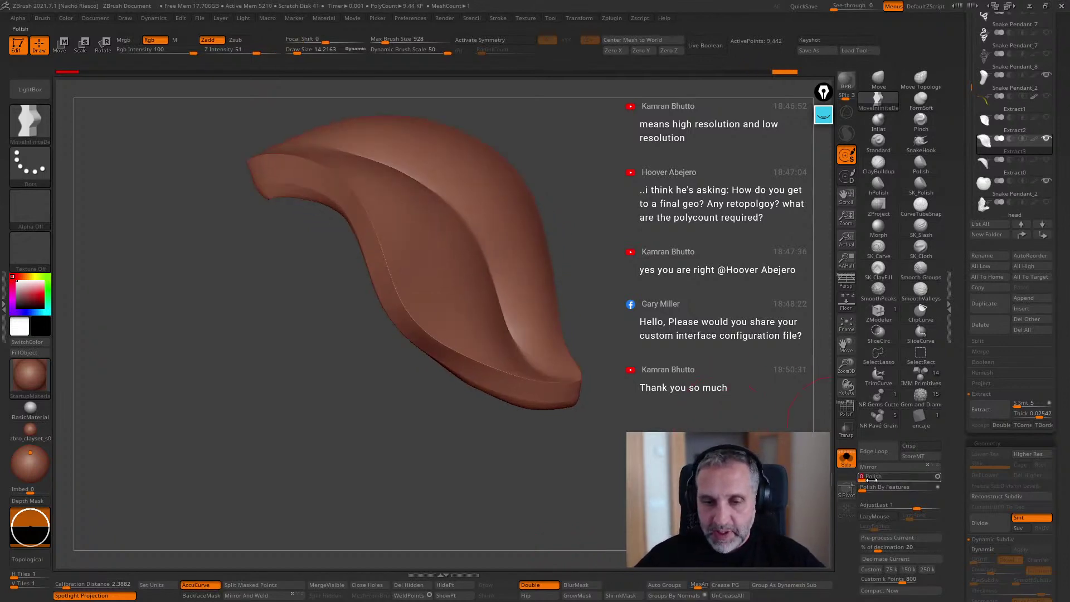
{"action": "left_click_drag", "start_coordinate": [866, 478], "coordinate": [872, 478]}
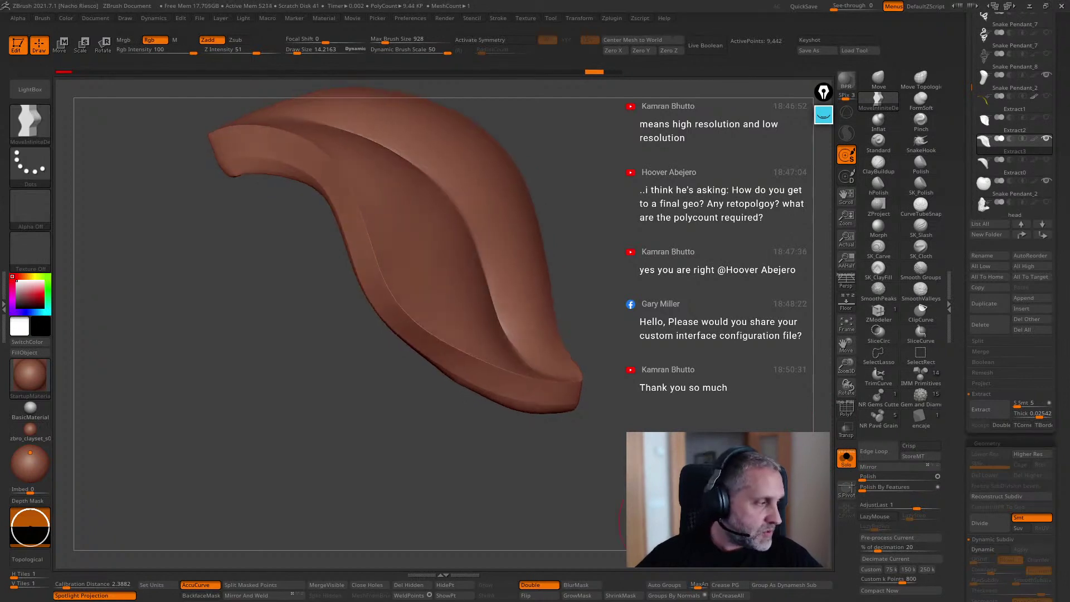
{"action": "mouse_move", "coordinate": [741, 432]}
{"action": "left_mouse_down"}
{"action": "mouse_move", "coordinate": [614, 381]}
{"action": "mouse_move", "coordinate": [552, 423]}
{"action": "left_mouse_up"}
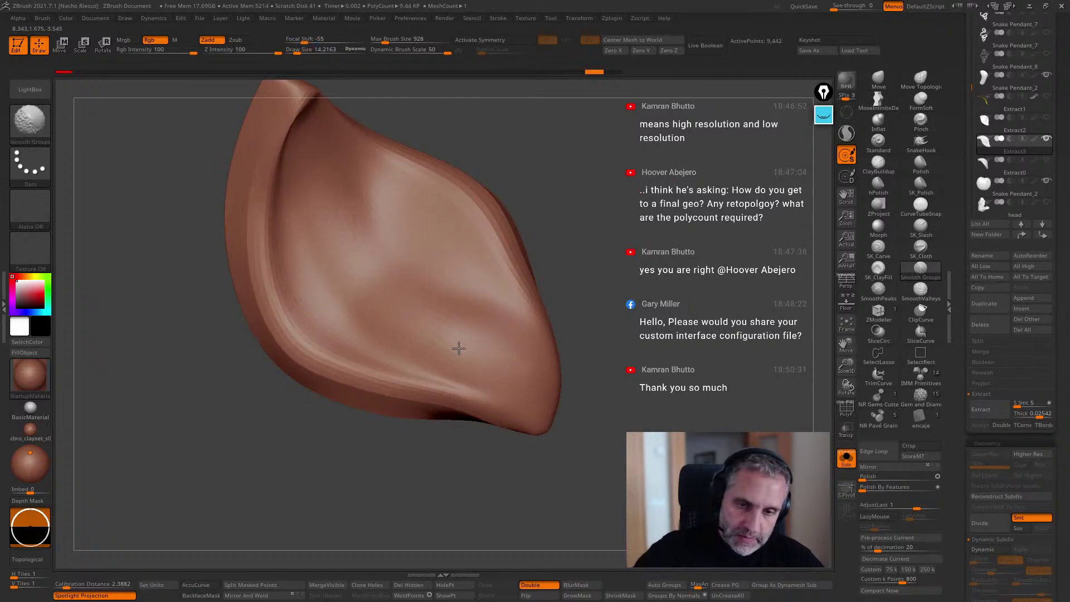
{"action": "mouse_move", "coordinate": [552, 387]}
{"action": "left_mouse_down"}
{"action": "mouse_move", "coordinate": [574, 455]}
{"action": "mouse_move", "coordinate": [706, 410]}
{"action": "mouse_move", "coordinate": [683, 435]}
{"action": "mouse_move", "coordinate": [721, 449]}
{"action": "mouse_move", "coordinate": [730, 371]}
{"action": "left_mouse_up"}
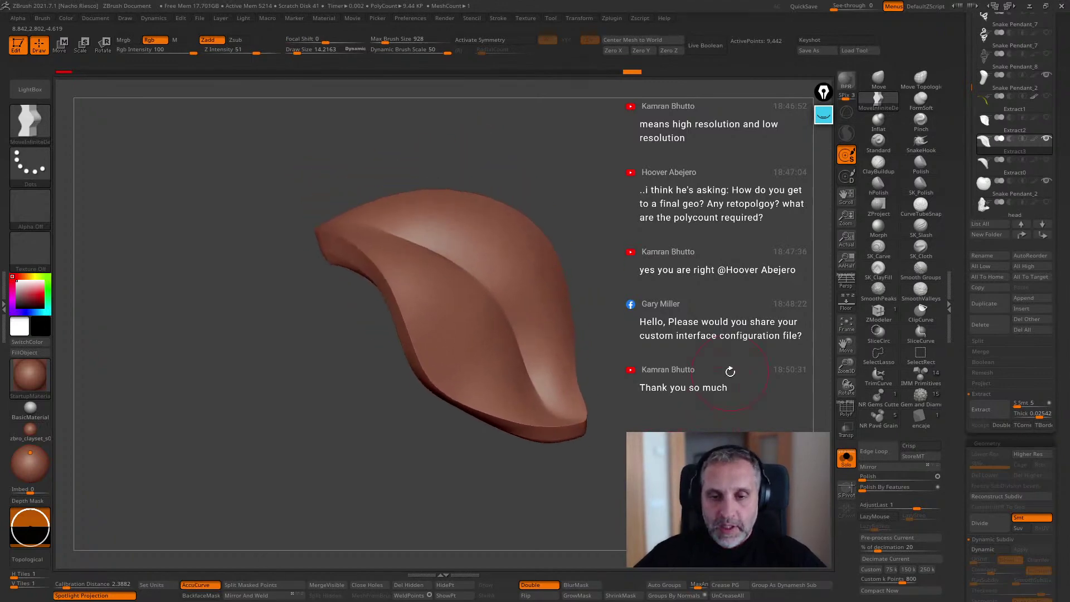
Switch to the reference image board and enlarge the picture of the two gold leaf earrings.
{"action": "key", "text": "alt+Tab"}
{"action": "left_click", "coordinate": [715, 353]}
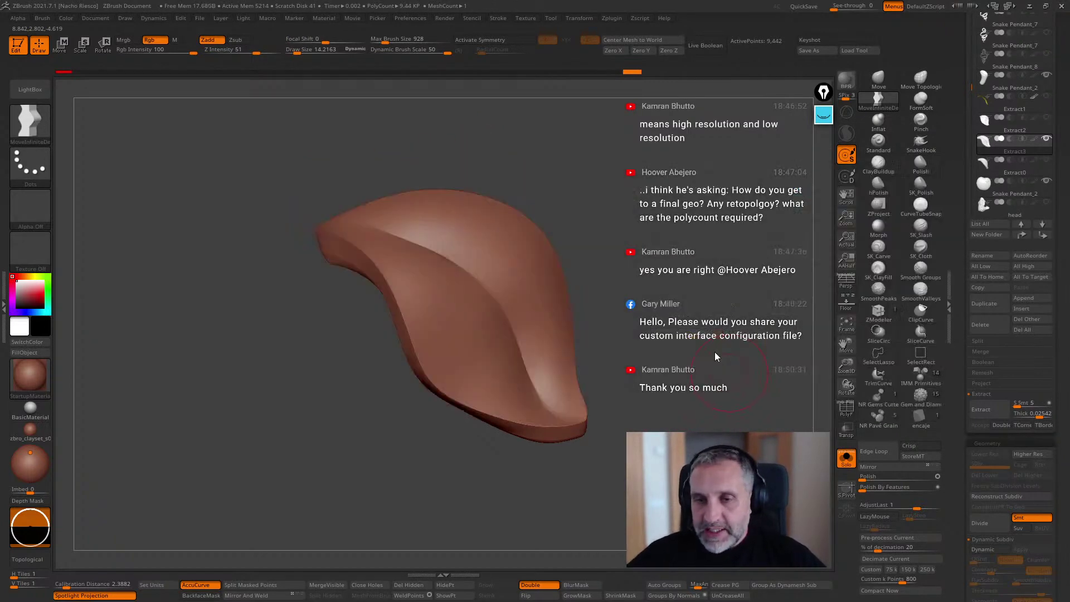
{"action": "right_click_drag", "start_coordinate": [1069, 363], "coordinate": [559, 334]}
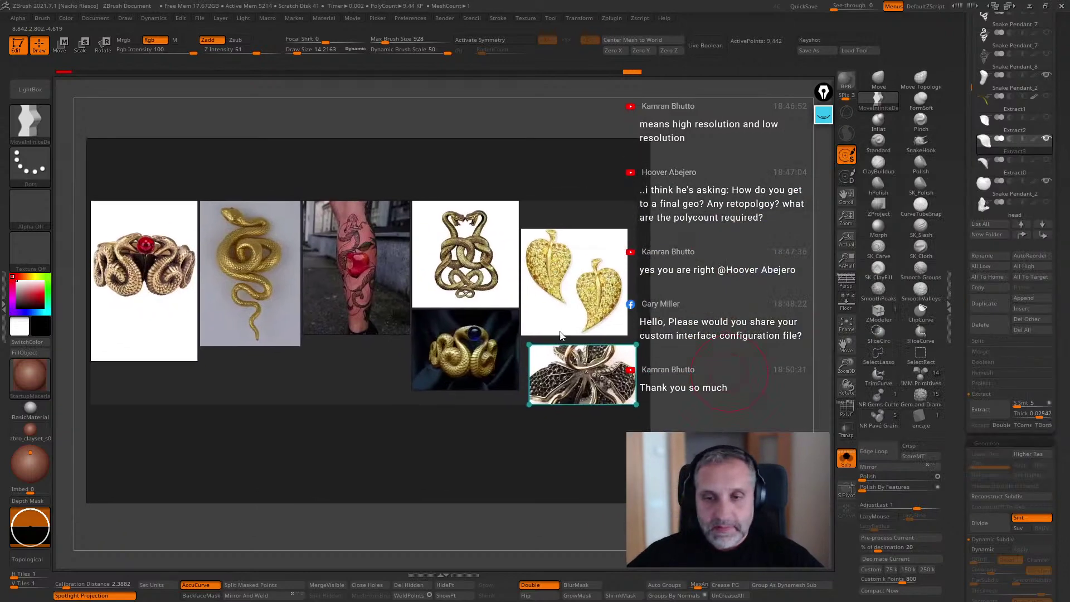
{"action": "scroll", "coordinate": [559, 335], "scroll_direction": "up", "scroll_amount": 2}
{"action": "double_click", "coordinate": [564, 321]}
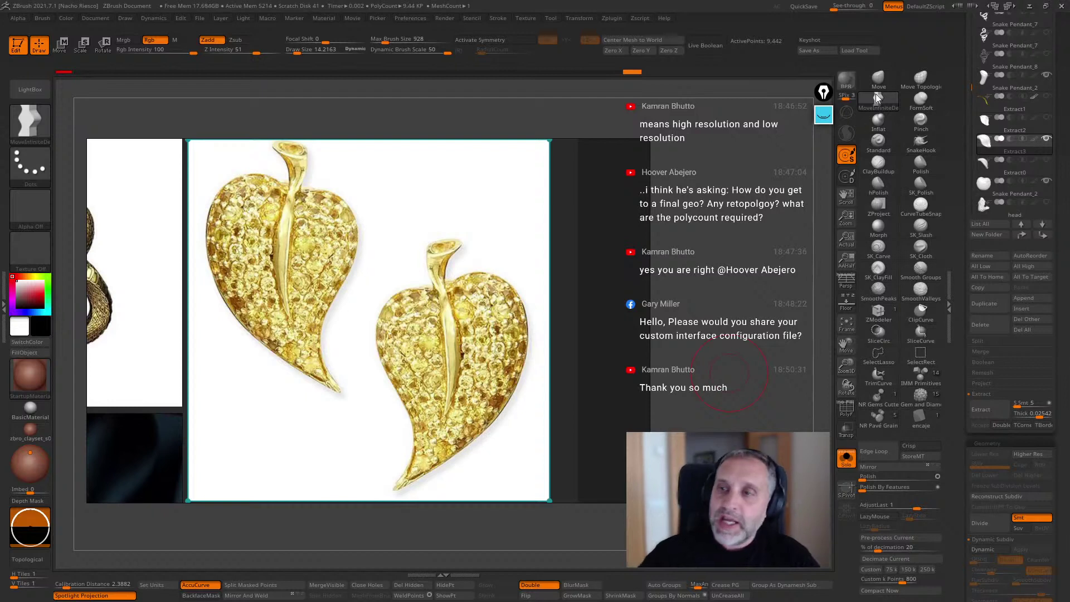
Outline the central vein and the stone-set area of the lower reference leaf in black, and add an arrow pointing at its edge.
{"action": "left_click", "coordinate": [823, 114]}
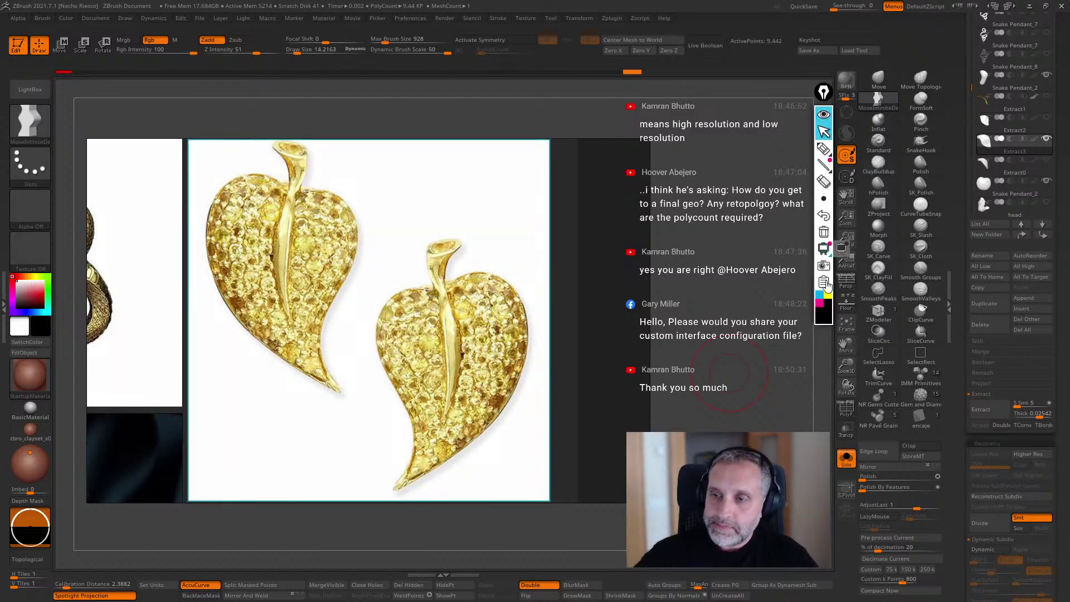
{"action": "left_click", "coordinate": [824, 132]}
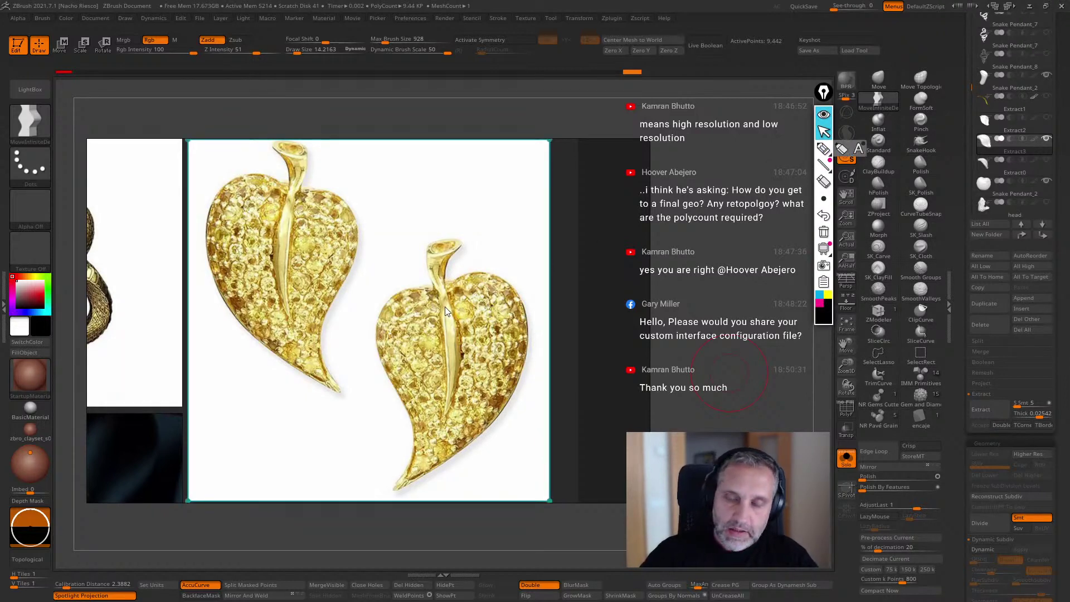
{"action": "left_click", "coordinate": [824, 150]}
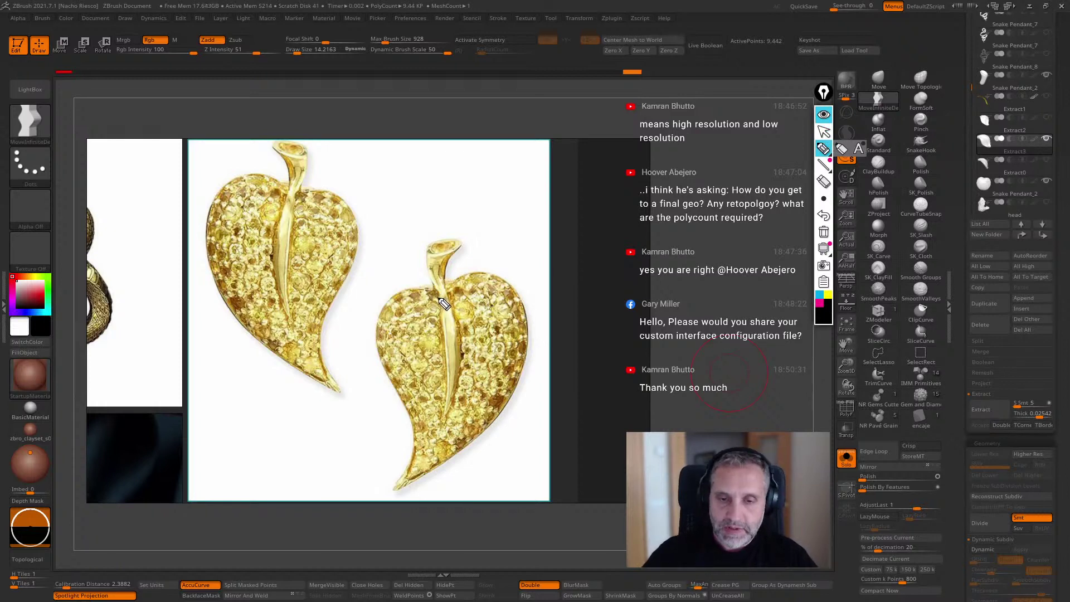
{"action": "mouse_move", "coordinate": [438, 296]}
{"action": "left_mouse_down"}
{"action": "mouse_move", "coordinate": [450, 419]}
{"action": "mouse_move", "coordinate": [467, 341]}
{"action": "mouse_move", "coordinate": [455, 296]}
{"action": "left_mouse_up"}
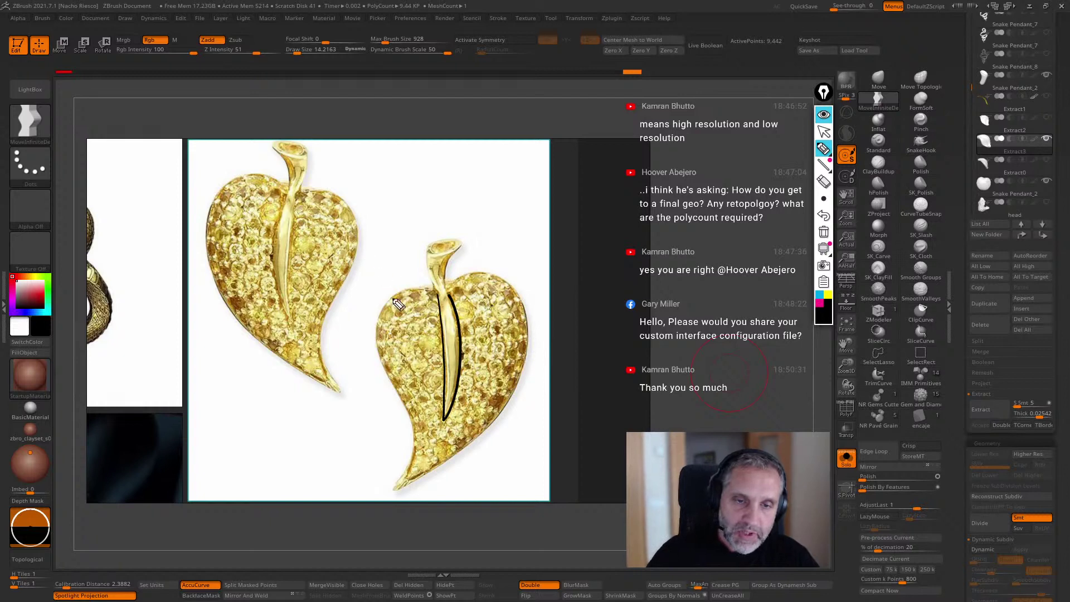
{"action": "mouse_move", "coordinate": [421, 292]}
{"action": "left_mouse_down"}
{"action": "mouse_move", "coordinate": [393, 310]}
{"action": "mouse_move", "coordinate": [382, 341]}
{"action": "mouse_move", "coordinate": [421, 428]}
{"action": "mouse_move", "coordinate": [413, 474]}
{"action": "mouse_move", "coordinate": [485, 436]}
{"action": "left_mouse_up"}
{"action": "mouse_move", "coordinate": [509, 403]}
{"action": "left_mouse_down"}
{"action": "mouse_move", "coordinate": [527, 351]}
{"action": "mouse_move", "coordinate": [510, 295]}
{"action": "mouse_move", "coordinate": [477, 282]}
{"action": "mouse_move", "coordinate": [426, 295]}
{"action": "left_mouse_up"}
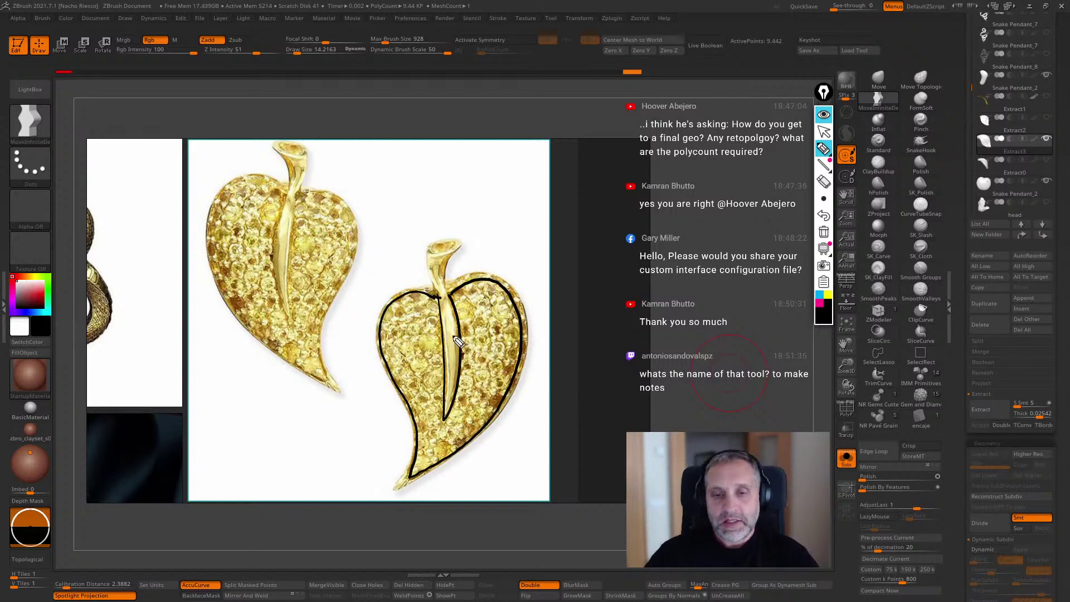
{"action": "left_click_drag", "start_coordinate": [483, 479], "coordinate": [483, 454]}
{"action": "left_click_drag", "start_coordinate": [478, 464], "coordinate": [490, 464]}
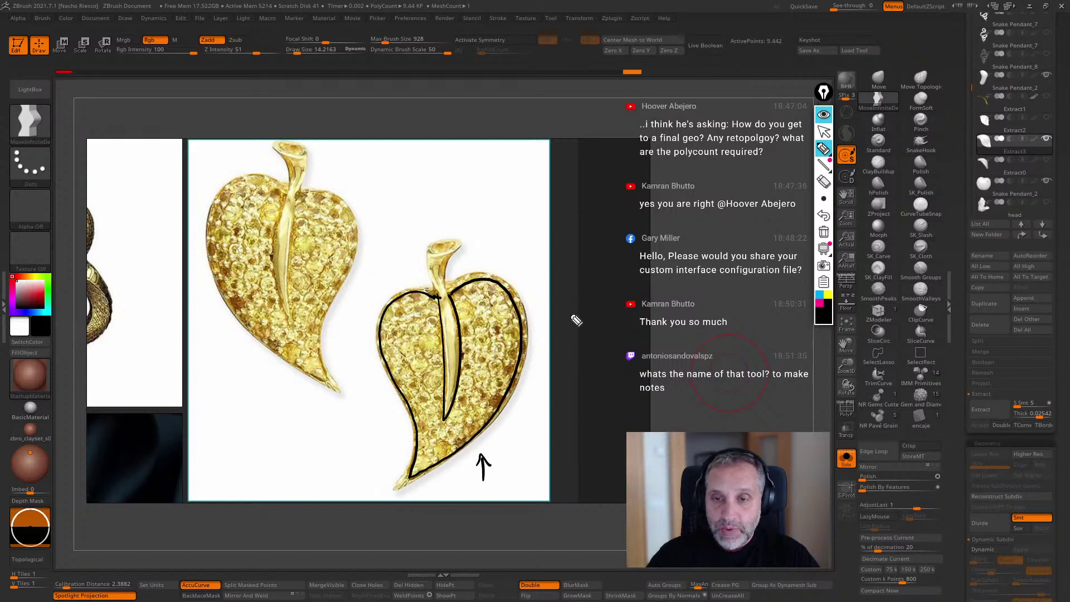
Sketch the leaf's cross-section in black with two blue gems beside the reference, and clear all annotations.
{"action": "left_click_drag", "start_coordinate": [580, 302], "coordinate": [707, 298]}
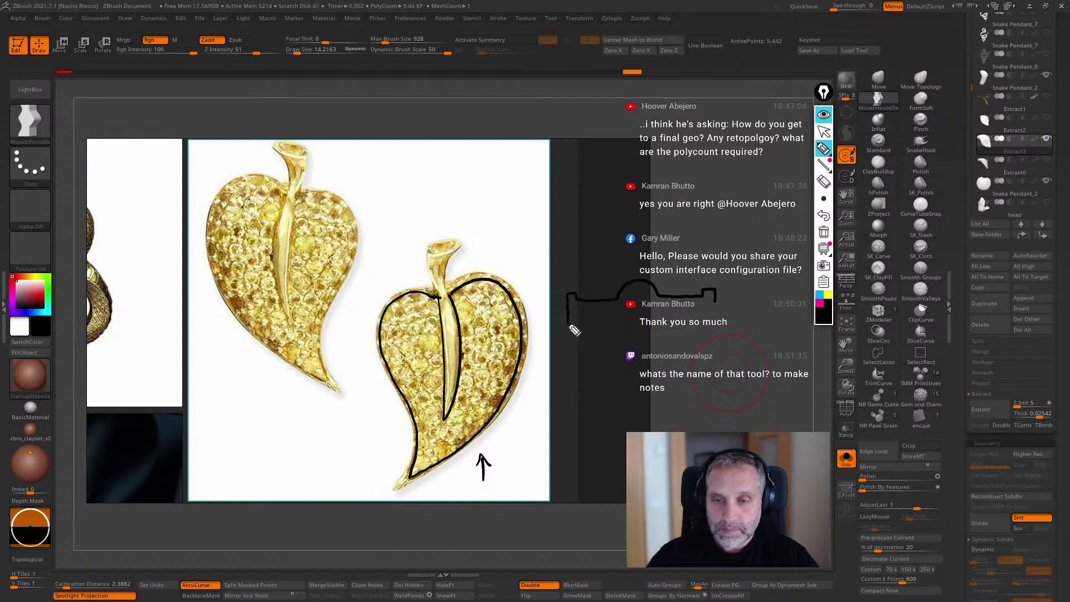
{"action": "left_click_drag", "start_coordinate": [572, 328], "coordinate": [715, 309]}
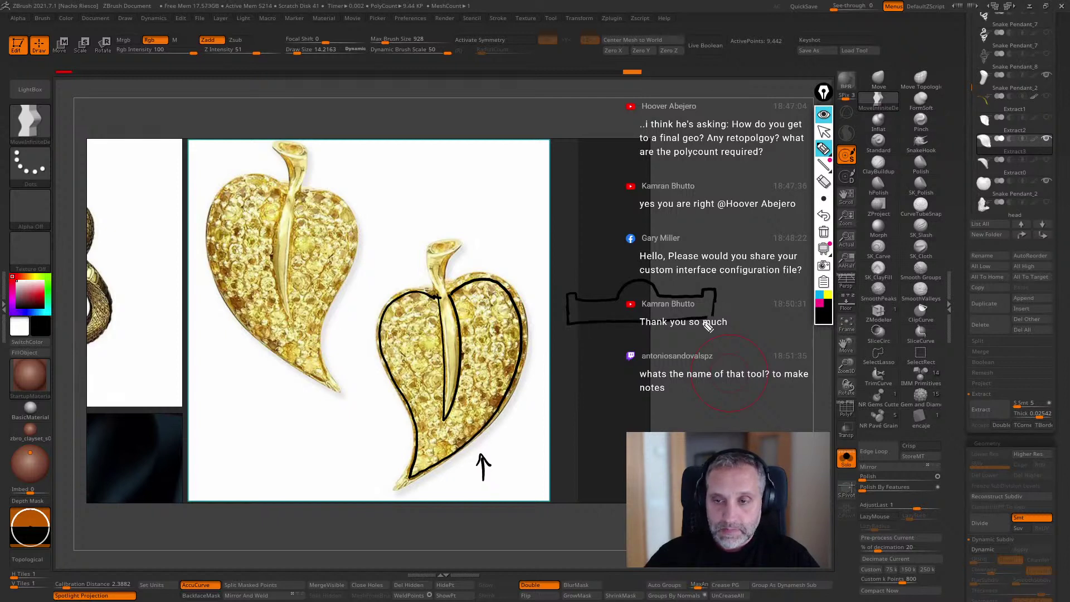
{"action": "left_click", "coordinate": [819, 295]}
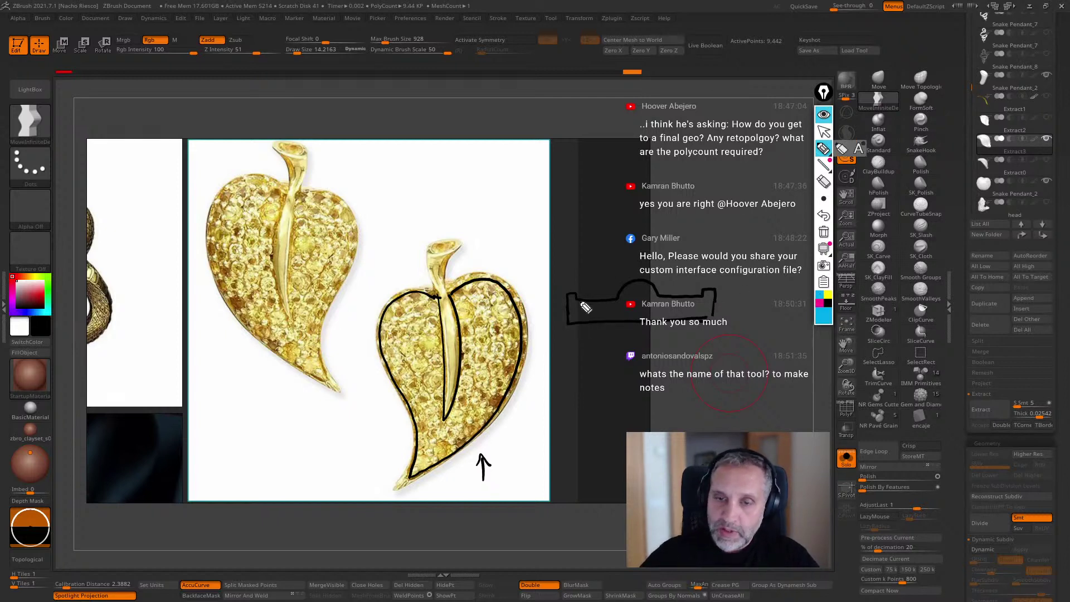
{"action": "left_click_drag", "start_coordinate": [589, 297], "coordinate": [691, 291]}
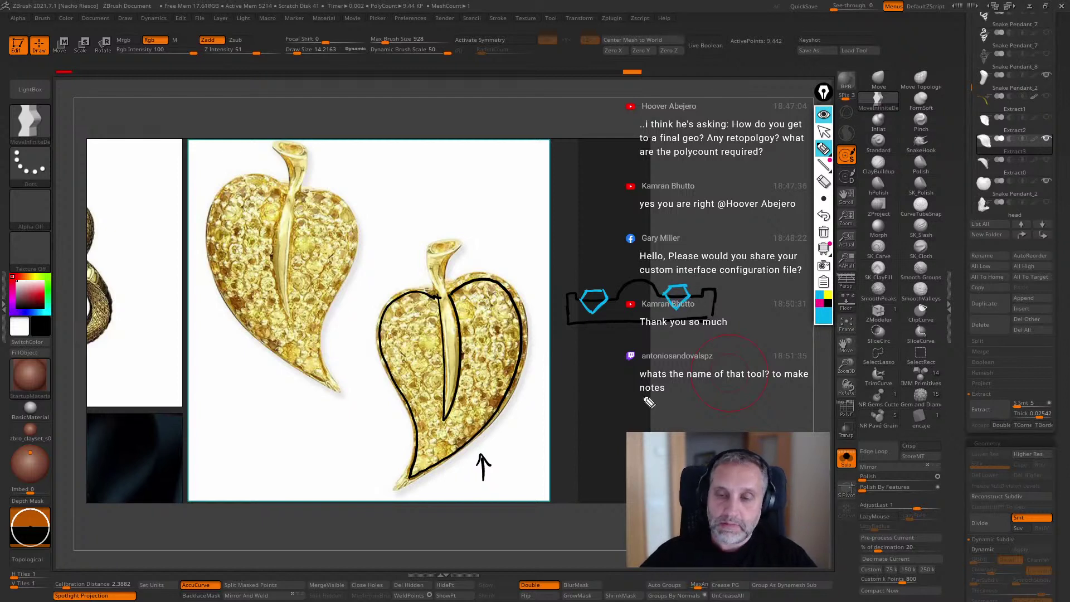
{"action": "left_click", "coordinate": [823, 232]}
{"action": "left_click", "coordinate": [824, 131]}
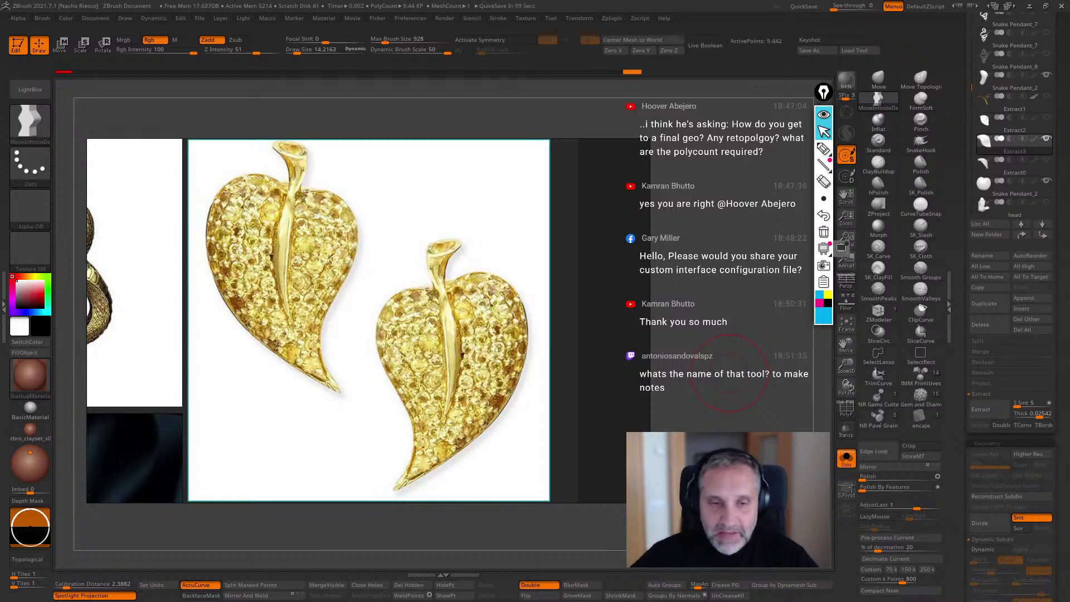
Examine the reference photo of the jewel's underside with its open honeycomb setting.
{"action": "scroll", "coordinate": [427, 345], "scroll_direction": "down", "scroll_amount": 1}
{"action": "left_click_drag", "start_coordinate": [427, 358], "coordinate": [424, 378]}
{"action": "middle_click_drag", "start_coordinate": [419, 365], "coordinate": [452, 210]}
{"action": "scroll", "coordinate": [393, 361], "scroll_direction": "up", "scroll_amount": 1}
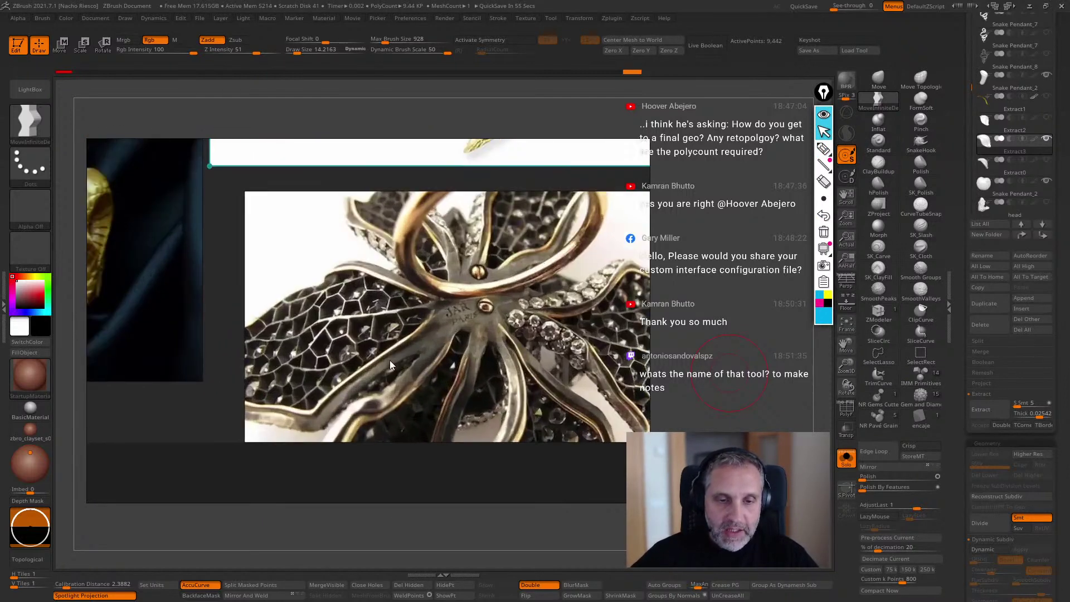
{"action": "scroll", "coordinate": [355, 342], "scroll_direction": "up", "scroll_amount": 2}
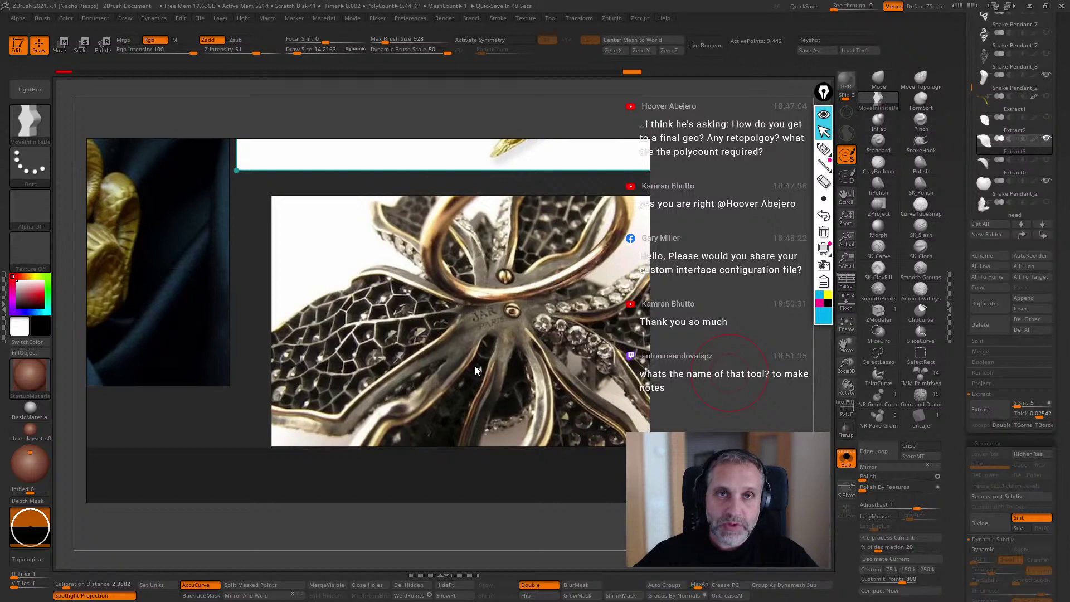
{"action": "scroll", "coordinate": [474, 366], "scroll_direction": "down", "scroll_amount": 2}
{"action": "scroll", "coordinate": [473, 365], "scroll_direction": "up", "scroll_amount": 1}
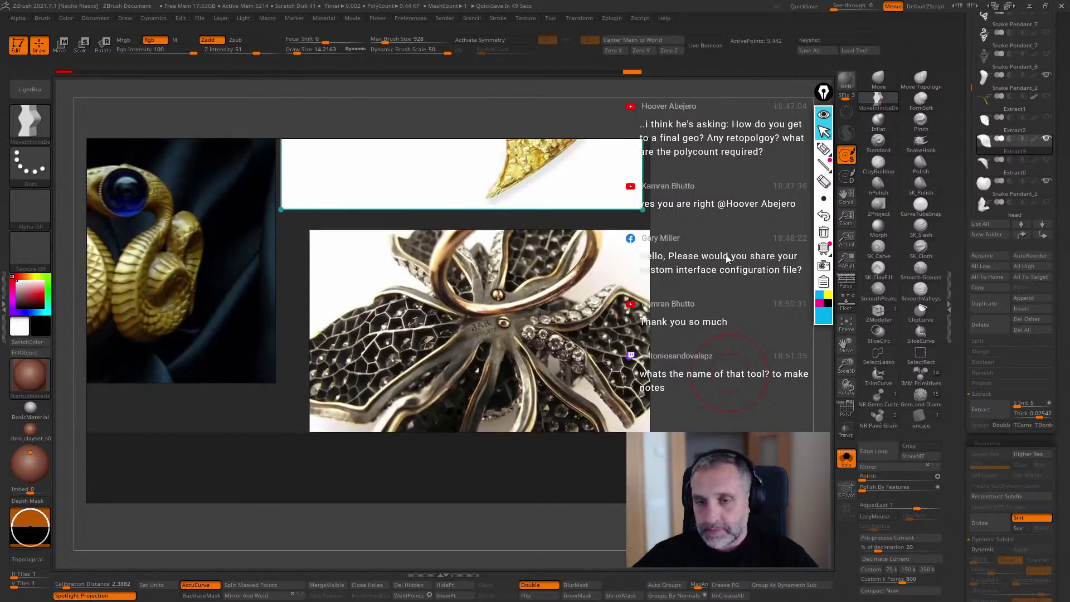
Switch back to ZBrush and write "EPIC PEN" in black over the canvas with the annotation pen.
{"action": "key", "text": "alt+Tab"}
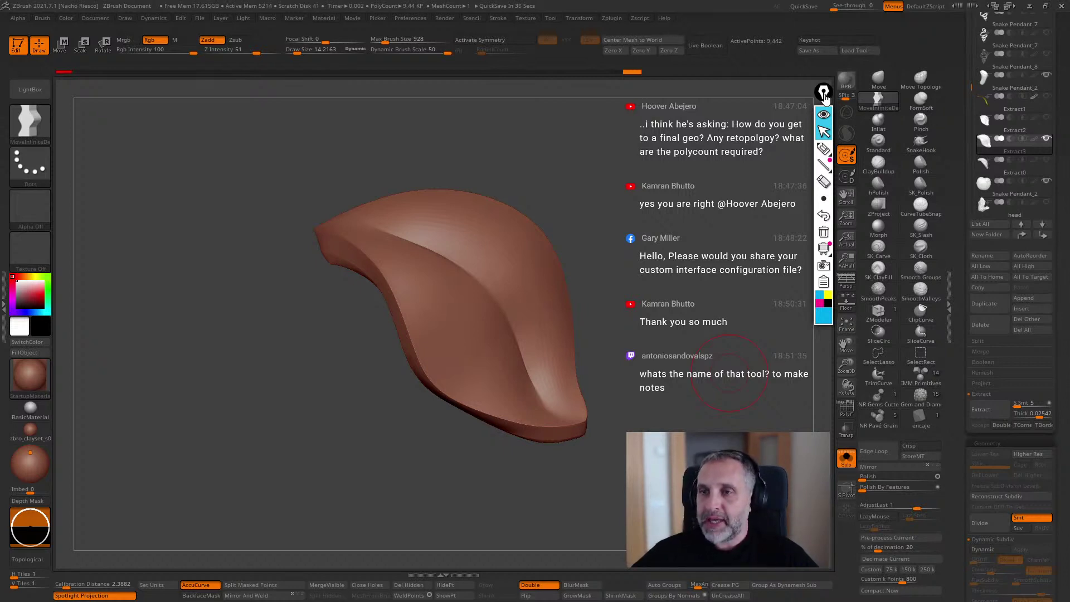
{"action": "left_click", "coordinate": [826, 306]}
{"action": "left_click", "coordinate": [823, 149]}
{"action": "mouse_move", "coordinate": [623, 150]}
{"action": "left_mouse_down"}
{"action": "mouse_move", "coordinate": [633, 165]}
{"action": "mouse_move", "coordinate": [739, 113]}
{"action": "left_mouse_up"}
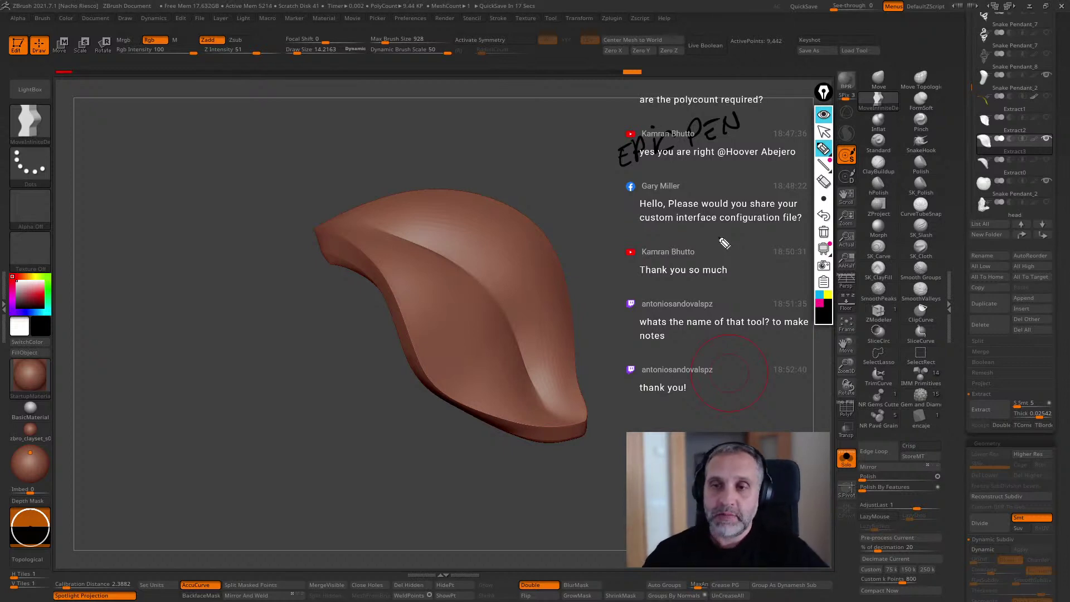
{"action": "left_click", "coordinate": [824, 198]}
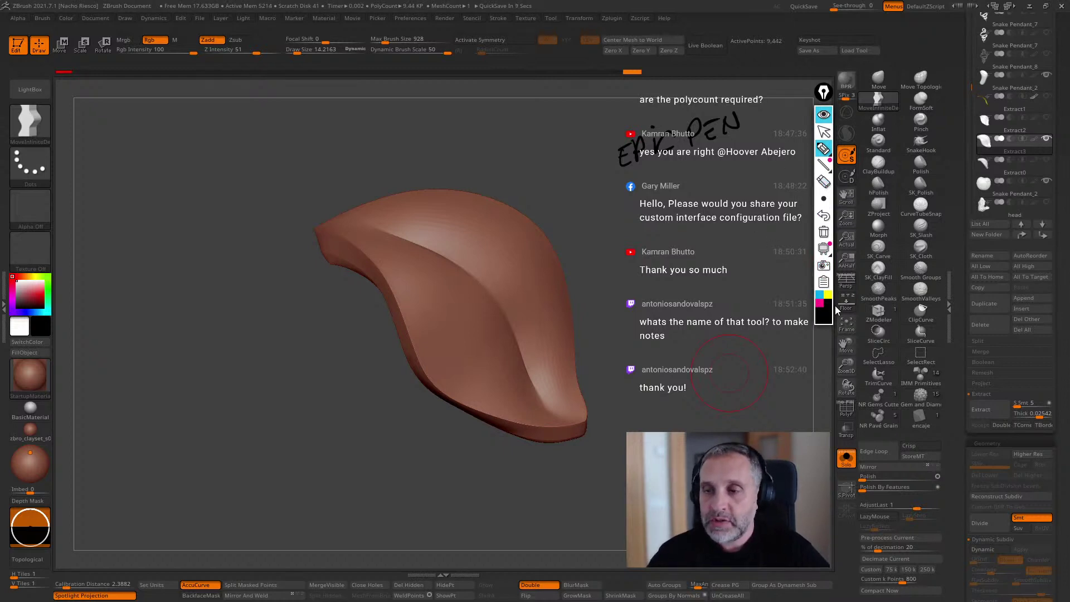
Clear the handwritten annotation and bring up the yellow gem-set leaf in the reference board.
{"action": "left_click", "coordinate": [823, 231]}
{"action": "left_click", "coordinate": [823, 131]}
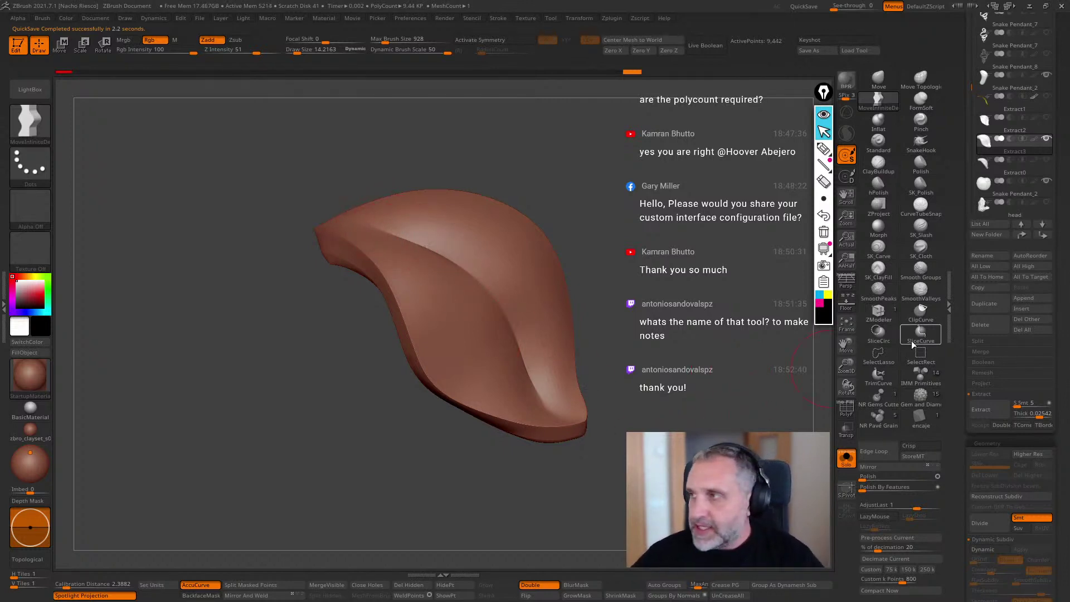
{"action": "right_click_drag", "start_coordinate": [1069, 211], "coordinate": [133, 299]}
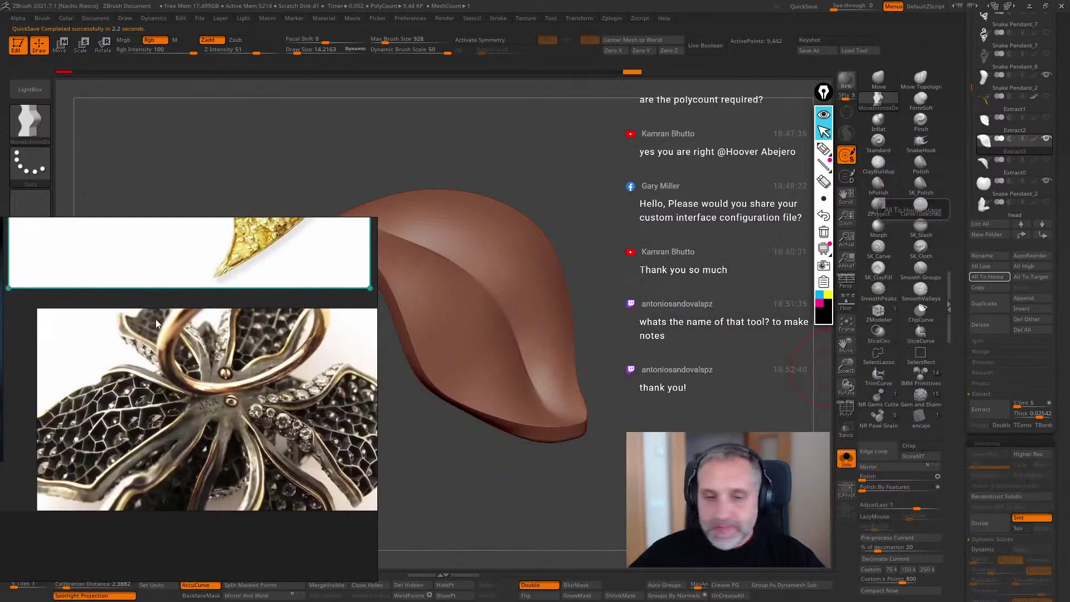
{"action": "scroll", "coordinate": [244, 357], "scroll_direction": "down", "scroll_amount": 1}
{"action": "scroll", "coordinate": [231, 323], "scroll_direction": "up", "scroll_amount": 5}
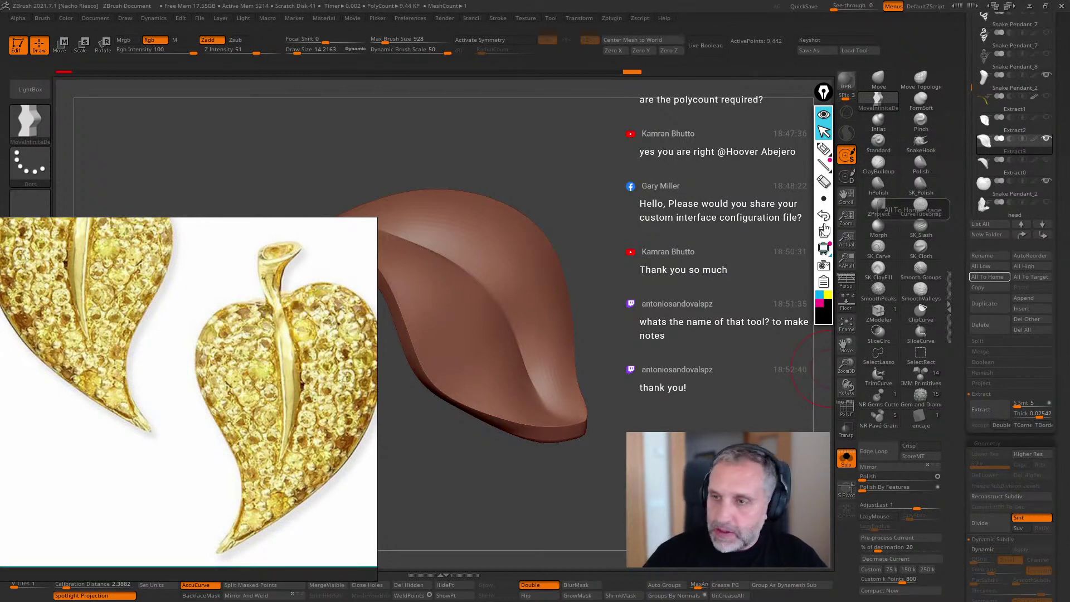
Mark the central vein of the reference leaf with the annotation pen and clear the mark.
{"action": "left_click", "coordinate": [823, 149]}
{"action": "mouse_move", "coordinate": [267, 305]}
{"action": "left_mouse_down"}
{"action": "mouse_move", "coordinate": [281, 471]}
{"action": "mouse_move", "coordinate": [304, 346]}
{"action": "mouse_move", "coordinate": [268, 304]}
{"action": "left_mouse_up"}
{"action": "left_click", "coordinate": [823, 232]}
Try to draw a tube along the leaf's central crease with the CurveTubeSnap brush at a draw size of about 9.7.
{"action": "mouse_move", "coordinate": [588, 295]}
{"action": "left_mouse_down"}
{"action": "mouse_move", "coordinate": [657, 292]}
{"action": "mouse_move", "coordinate": [670, 411]}
{"action": "mouse_move", "coordinate": [686, 420]}
{"action": "left_mouse_up"}
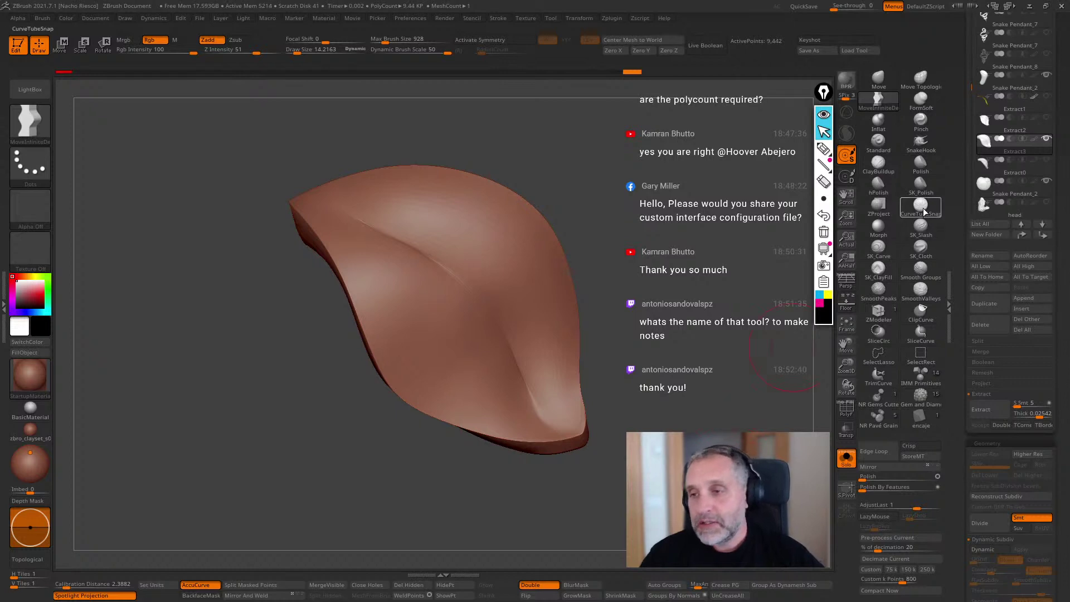
{"action": "mouse_move", "coordinate": [925, 209]}
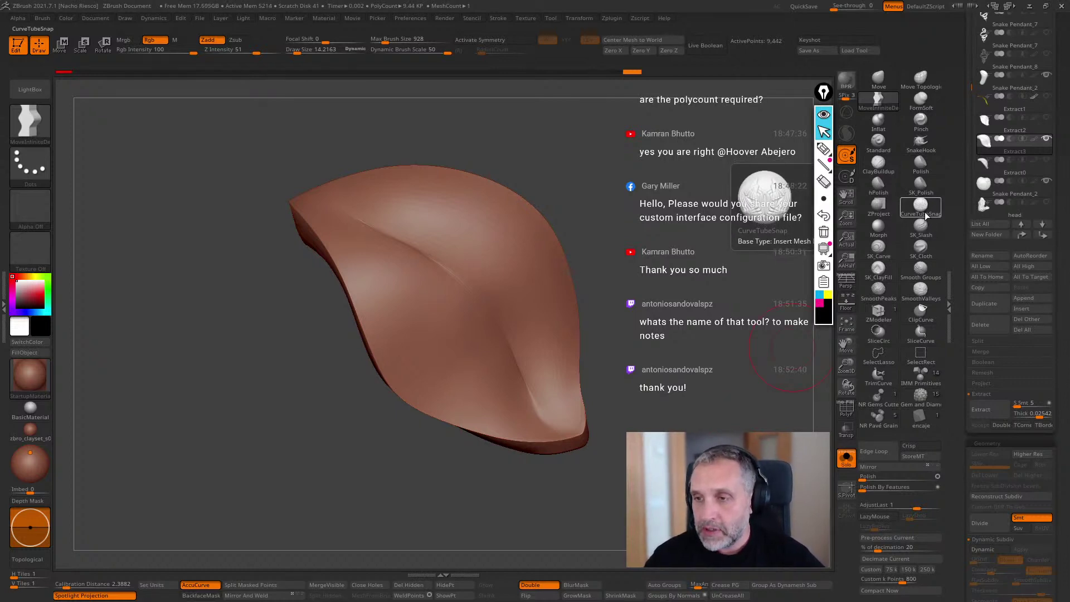
{"action": "left_click", "coordinate": [924, 209]}
{"action": "left_click_drag", "start_coordinate": [674, 356], "coordinate": [598, 350]}
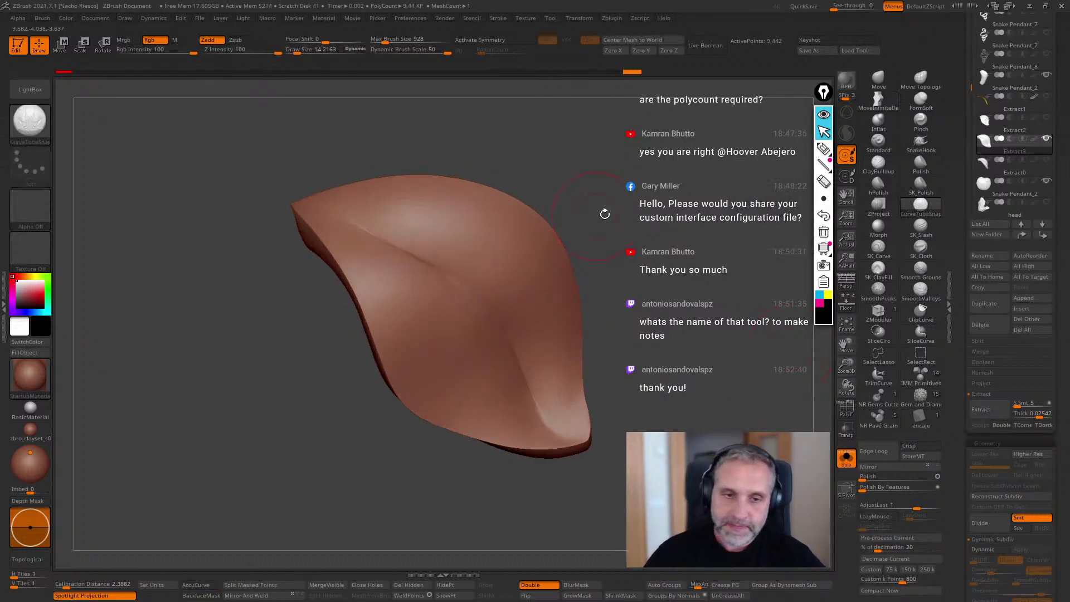
{"action": "left_click_drag", "start_coordinate": [594, 215], "coordinate": [587, 237]}
{"action": "key", "text": "s"}
{"action": "left_click_drag", "start_coordinate": [371, 243], "coordinate": [366, 245]}
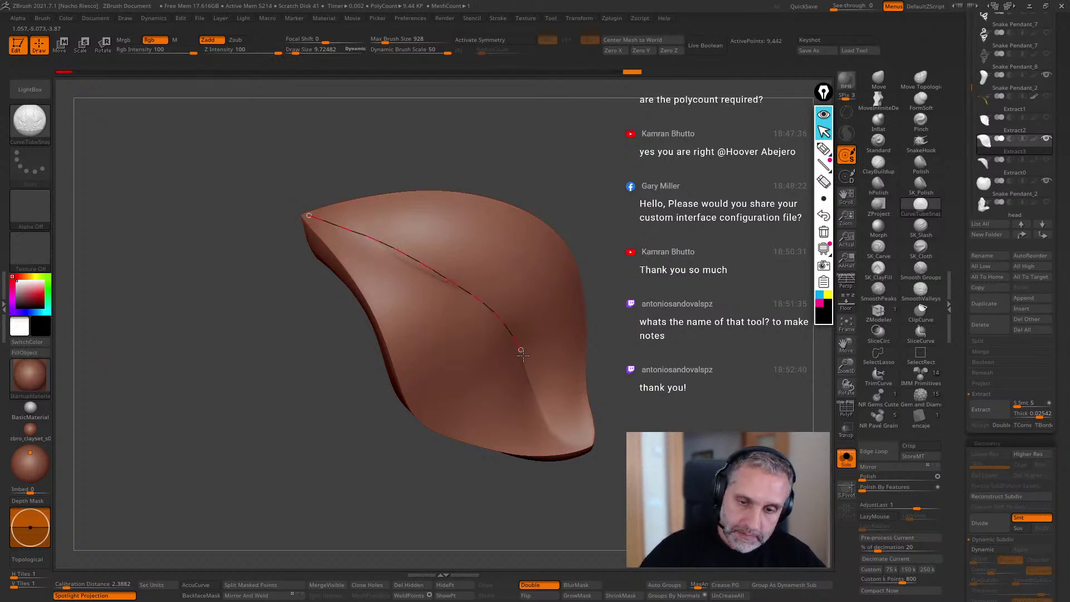
{"action": "left_click_drag", "start_coordinate": [539, 403], "coordinate": [558, 455]}
{"action": "left_click_drag", "start_coordinate": [735, 374], "coordinate": [743, 430]}
{"action": "key", "text": "ctrl+z"}
Show the apple again, set the imbed depth to 6 and test the leaf with Dynamic Subdivision on and off.
{"action": "left_click", "coordinate": [846, 459]}
{"action": "left_click_drag", "start_coordinate": [719, 392], "coordinate": [673, 274]}
{"action": "key", "text": "ctrl+z"}
{"action": "left_click_drag", "start_coordinate": [30, 527], "coordinate": [30, 522]}
{"action": "scroll", "coordinate": [997, 473], "scroll_direction": "down", "scroll_amount": 3}
{"action": "left_click", "coordinate": [982, 439]}
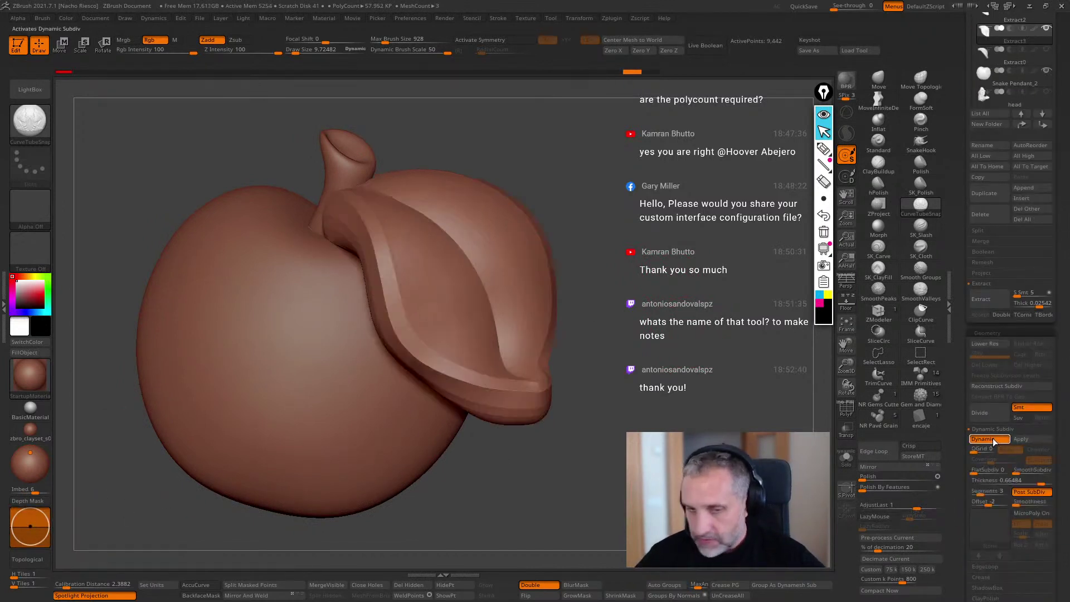
{"action": "left_click", "coordinate": [982, 438]}
{"action": "left_click", "coordinate": [982, 438]}
{"action": "left_click", "coordinate": [982, 438]}
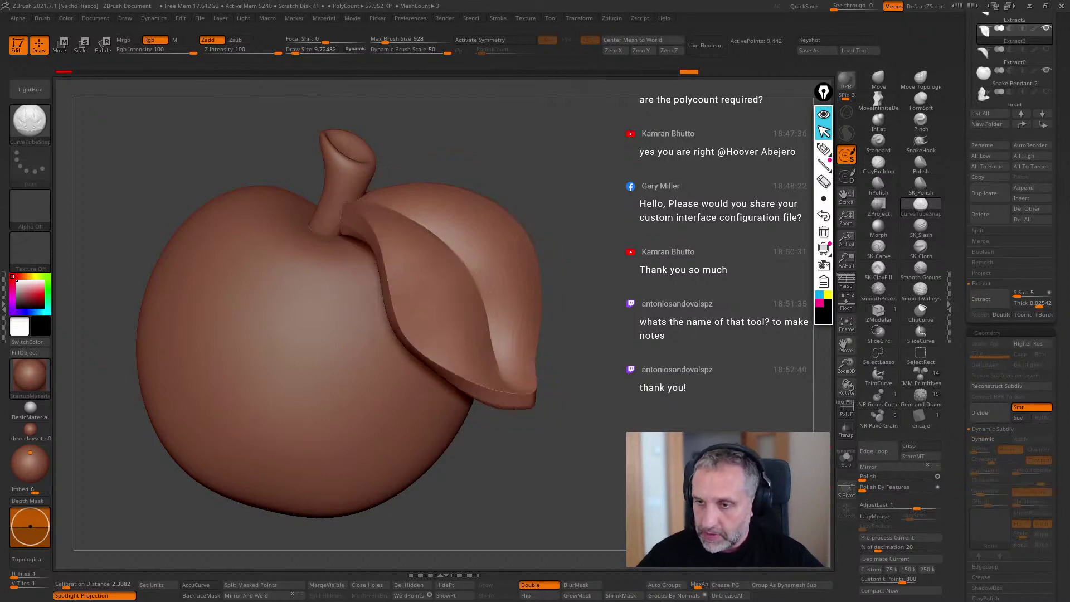
Try CurveTubeSnap tubes along the leaf's crease at a draw size of about 11.1, with imbed depths 6 and -58.
{"action": "left_click_drag", "start_coordinate": [591, 435], "coordinate": [557, 412]}
{"action": "key", "text": "s"}
{"action": "mouse_move", "coordinate": [400, 202]}
{"action": "left_mouse_down"}
{"action": "mouse_move", "coordinate": [439, 244]}
{"action": "mouse_move", "coordinate": [494, 339]}
{"action": "left_mouse_up"}
{"action": "mouse_move", "coordinate": [628, 270]}
{"action": "left_mouse_down"}
{"action": "mouse_move", "coordinate": [723, 231]}
{"action": "mouse_move", "coordinate": [714, 283]}
{"action": "left_mouse_up"}
{"action": "left_click_drag", "start_coordinate": [34, 492], "coordinate": [19, 491]}
{"action": "left_click_drag", "start_coordinate": [590, 433], "coordinate": [549, 409]}
{"action": "key", "text": "ctrl+z"}
{"action": "mouse_move", "coordinate": [392, 199]}
{"action": "left_mouse_down"}
{"action": "mouse_move", "coordinate": [440, 221]}
{"action": "mouse_move", "coordinate": [490, 276]}
{"action": "left_mouse_up"}
{"action": "left_click_drag", "start_coordinate": [671, 262], "coordinate": [663, 282]}
{"action": "key", "text": "ctrl+z"}
{"action": "key", "text": "ctrl+z"}
Isolate the leaf, select the Extract2 subtool and turn off its Dynamic Subdivision.
{"action": "left_click_drag", "start_coordinate": [697, 318], "coordinate": [726, 390]}
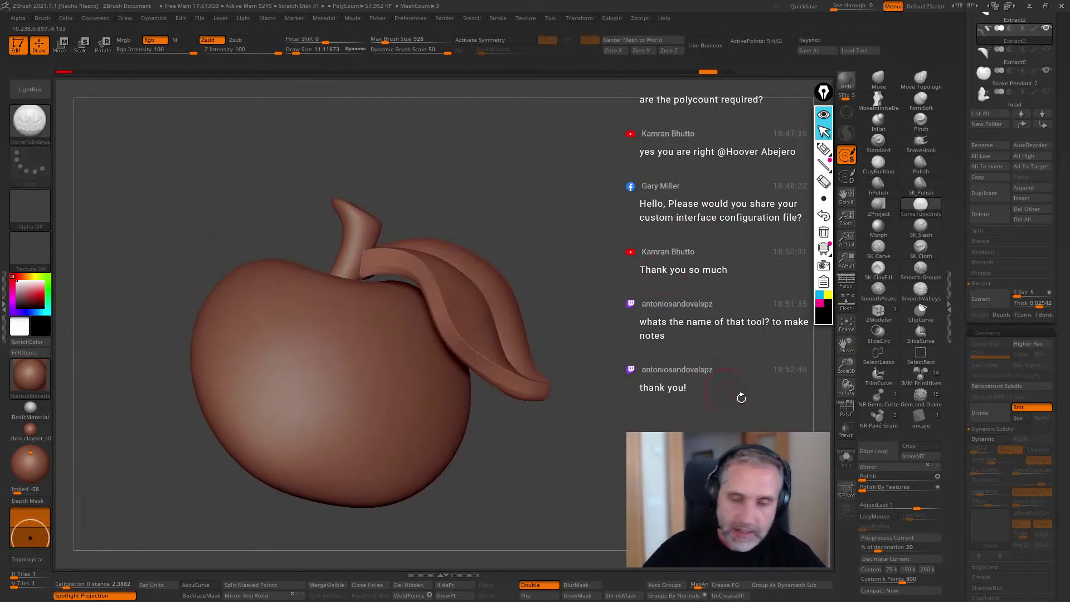
{"action": "left_click_drag", "start_coordinate": [605, 384], "coordinate": [585, 401]}
{"action": "left_click", "coordinate": [847, 461]}
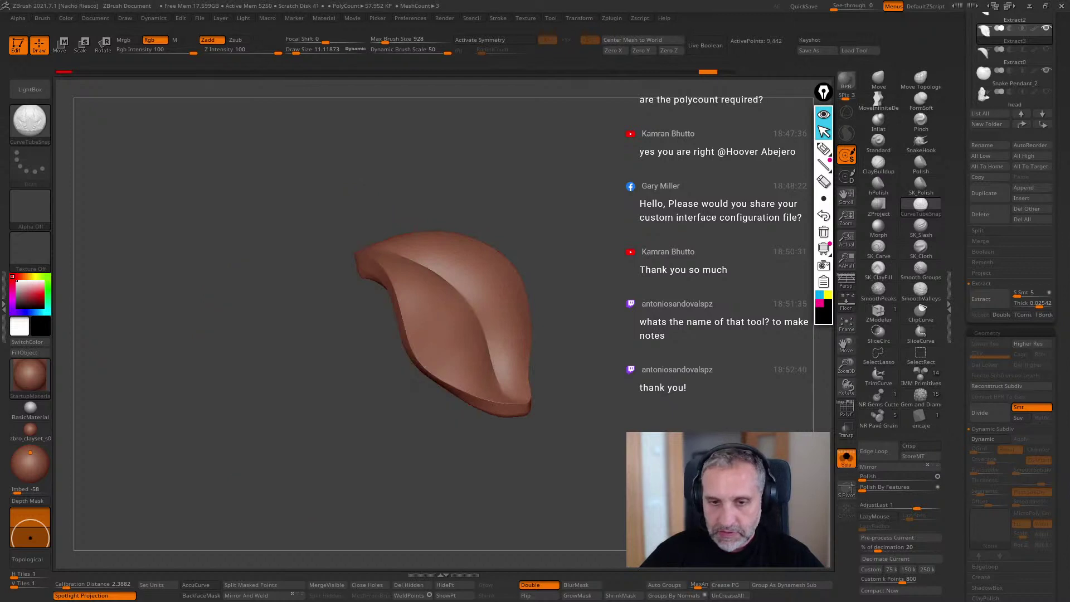
{"action": "left_click_drag", "start_coordinate": [958, 97], "coordinate": [958, 312]}
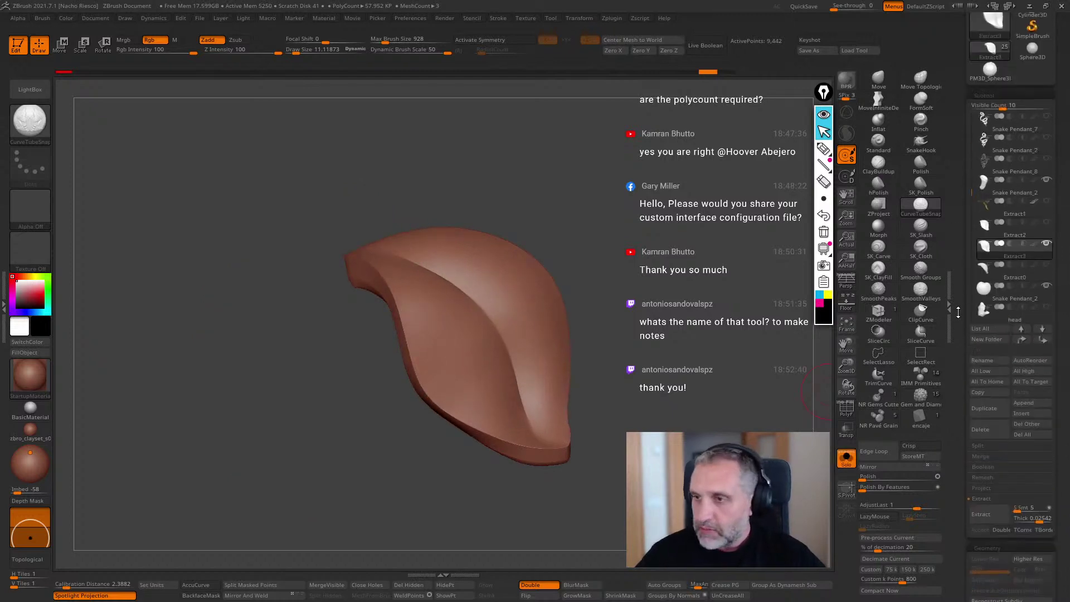
{"action": "left_click", "coordinate": [1019, 234]}
{"action": "left_click_drag", "start_coordinate": [741, 363], "coordinate": [749, 372]}
{"action": "left_click_drag", "start_coordinate": [953, 495], "coordinate": [953, 252]}
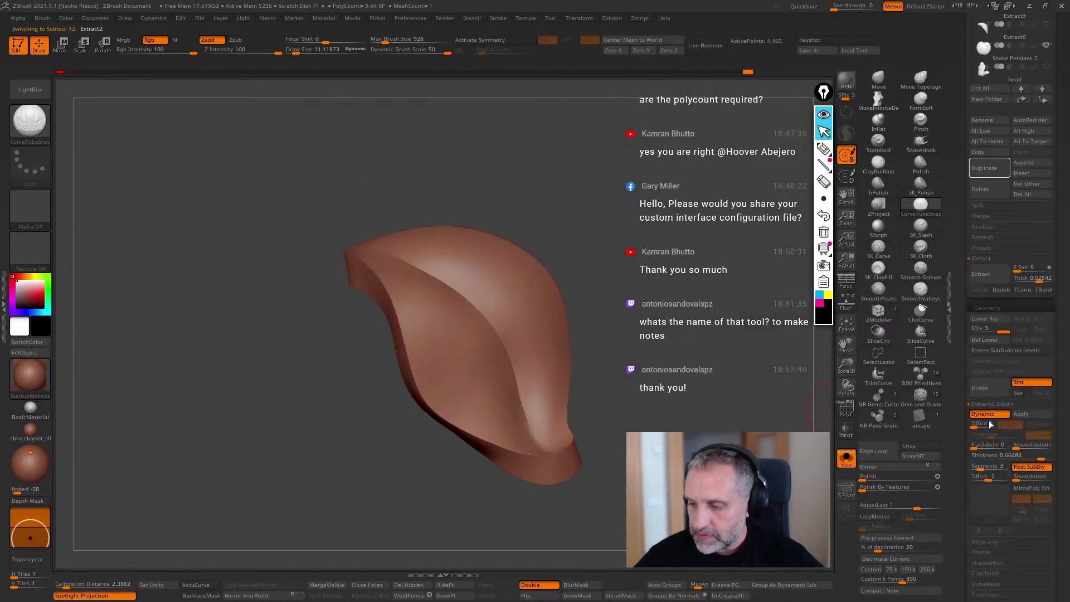
{"action": "left_click", "coordinate": [998, 415]}
Delete the lower subdivision levels of Extract2 and try to draw a CurveTubeSnap tube along its central crease.
{"action": "mouse_move", "coordinate": [392, 261]}
{"action": "left_mouse_down"}
{"action": "mouse_move", "coordinate": [463, 303]}
{"action": "mouse_move", "coordinate": [521, 393]}
{"action": "left_mouse_up"}
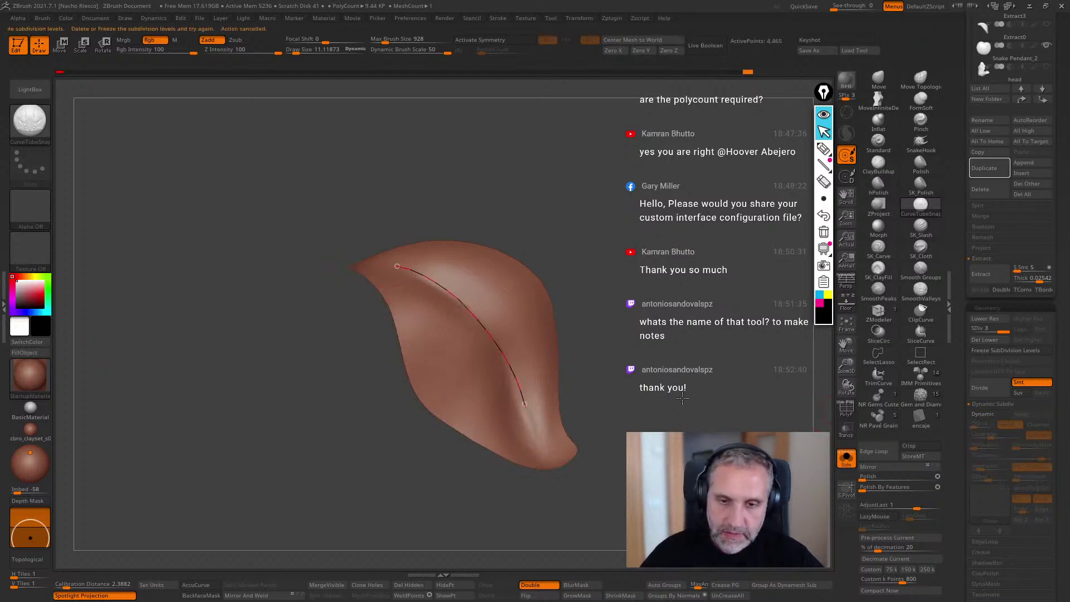
{"action": "left_click", "coordinate": [1005, 350]}
{"action": "left_click_drag", "start_coordinate": [414, 248], "coordinate": [532, 383]}
{"action": "left_click_drag", "start_coordinate": [692, 356], "coordinate": [718, 361]}
{"action": "key", "text": "ctrl+z"}
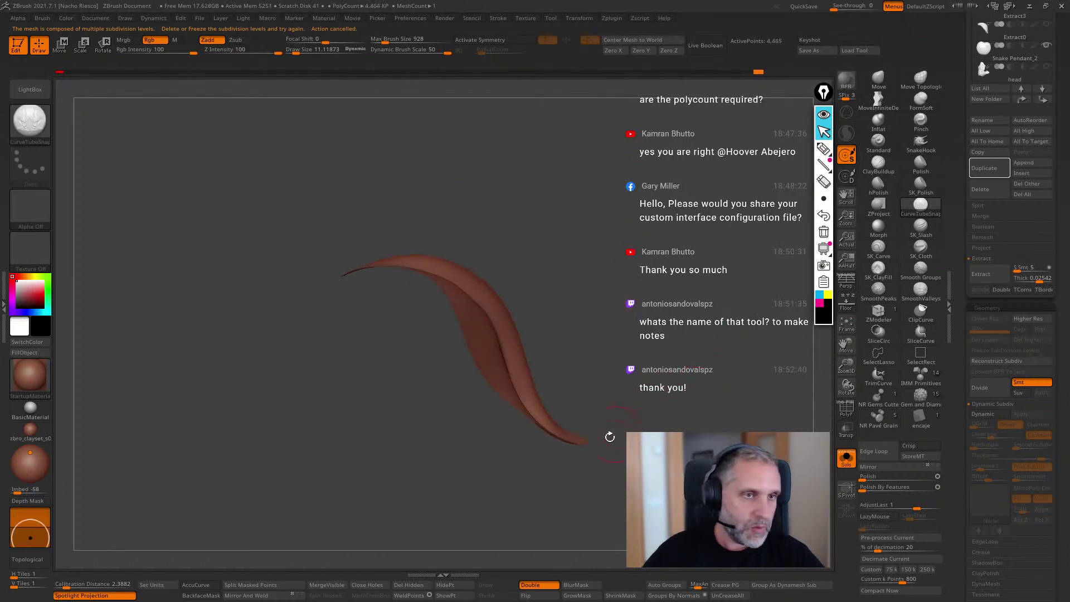
Reselect the thick leaf subtool Extract3 and try to draw a CurveTubeSnap tube along its crease.
{"action": "scroll", "coordinate": [988, 135], "scroll_direction": "up", "scroll_amount": 5}
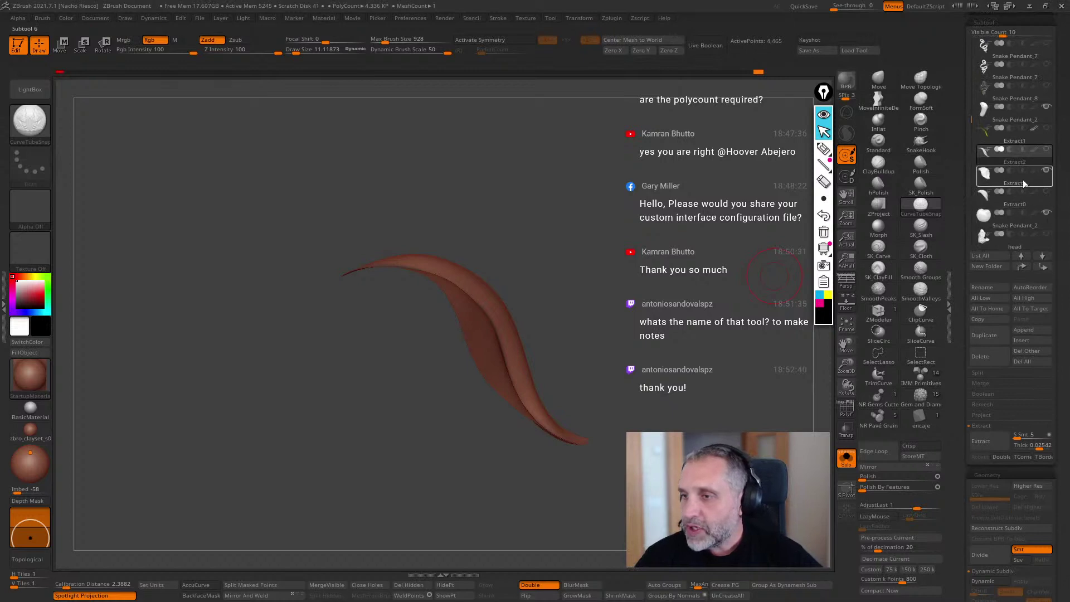
{"action": "left_click", "coordinate": [1022, 183]}
{"action": "left_click_drag", "start_coordinate": [663, 346], "coordinate": [653, 428]}
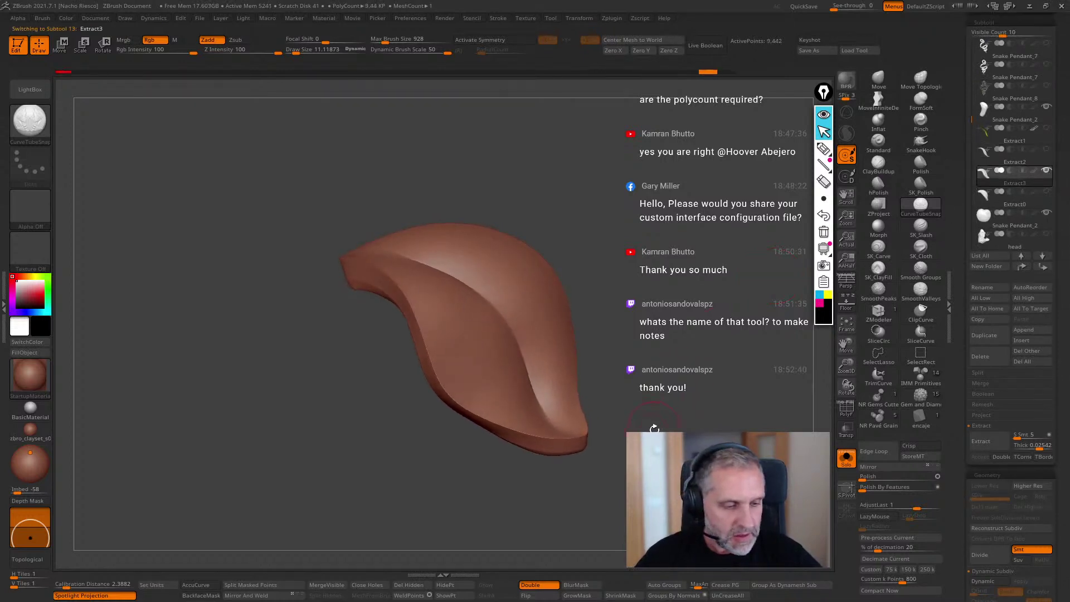
{"action": "left_click_drag", "start_coordinate": [399, 249], "coordinate": [539, 391]}
{"action": "key", "text": "ctrl+z"}
Try to draw a vein tube on the leaf with the CurveMultiTube brush at a draw size of about 9.7.
{"action": "key", "text": "b"}
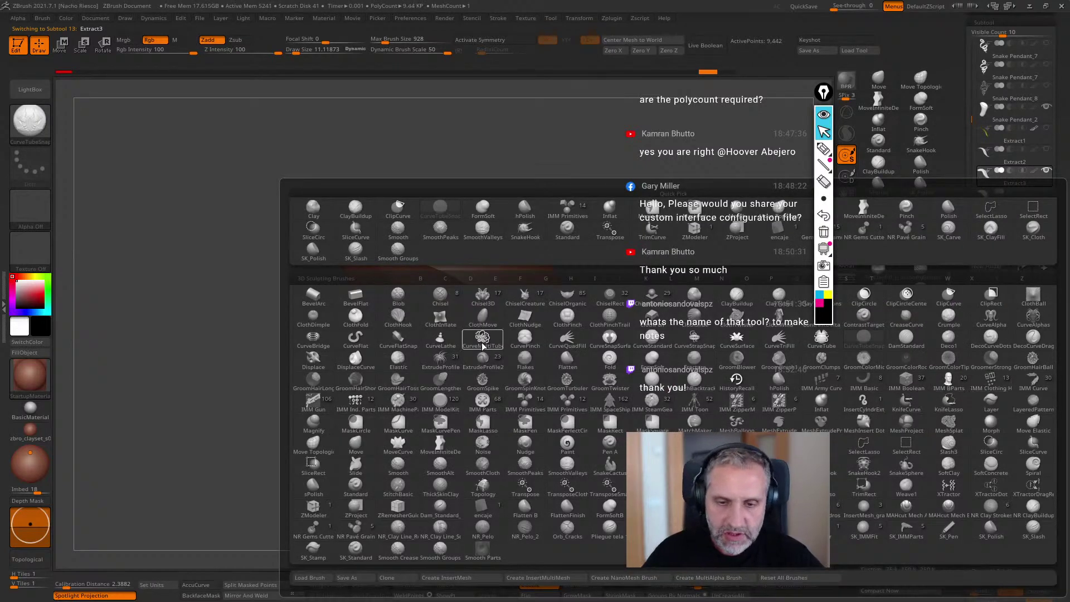
{"action": "left_click", "coordinate": [483, 337]}
{"action": "key", "text": "s"}
{"action": "left_click_drag", "start_coordinate": [524, 291], "coordinate": [517, 291]}
{"action": "left_click", "coordinate": [475, 282]}
{"action": "left_click_drag", "start_coordinate": [524, 458], "coordinate": [607, 409]}
{"action": "left_click", "coordinate": [845, 462]}
{"action": "mouse_move", "coordinate": [724, 480]}
{"action": "left_mouse_down"}
{"action": "mouse_move", "coordinate": [697, 476]}
{"action": "mouse_move", "coordinate": [710, 474]}
{"action": "left_mouse_up"}
{"action": "key", "text": "ctrl+z"}
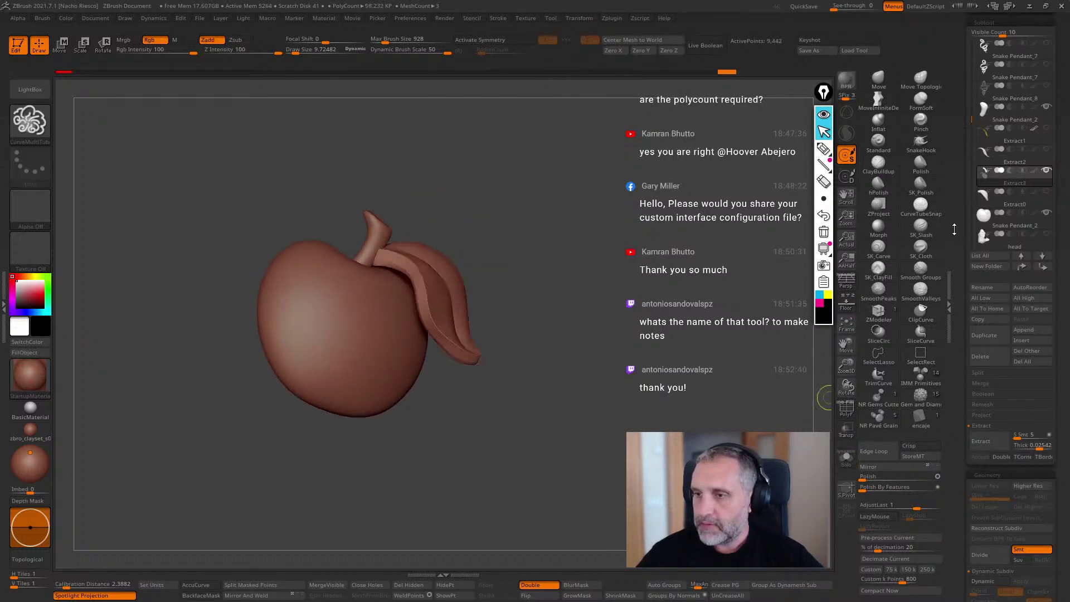
Switch to the PM3D_Sphere3D tool and test CurveMultiTube strokes on the sphere, reducing the draw size to about 1.46.
{"action": "left_click_drag", "start_coordinate": [954, 232], "coordinate": [957, 342]}
{"action": "left_click", "coordinate": [983, 197]}
{"action": "left_click_drag", "start_coordinate": [568, 356], "coordinate": [556, 478], "text": "alt"}
{"action": "left_click_drag", "start_coordinate": [382, 282], "coordinate": [533, 420], "text": "alt"}
{"action": "mouse_move", "coordinate": [395, 312]}
{"action": "left_mouse_down"}
{"action": "mouse_move", "coordinate": [477, 419]}
{"action": "mouse_move", "coordinate": [504, 427]}
{"action": "left_mouse_up"}
{"action": "key", "text": "ctrl+z"}
{"action": "key", "text": "s"}
{"action": "left_click_drag", "start_coordinate": [580, 381], "coordinate": [549, 380]}
{"action": "left_click_drag", "start_coordinate": [426, 334], "coordinate": [504, 434]}
{"action": "key", "text": "ctrl+z"}
{"action": "key", "text": "ctrl+z"}
{"action": "key", "text": "ctrl+z"}
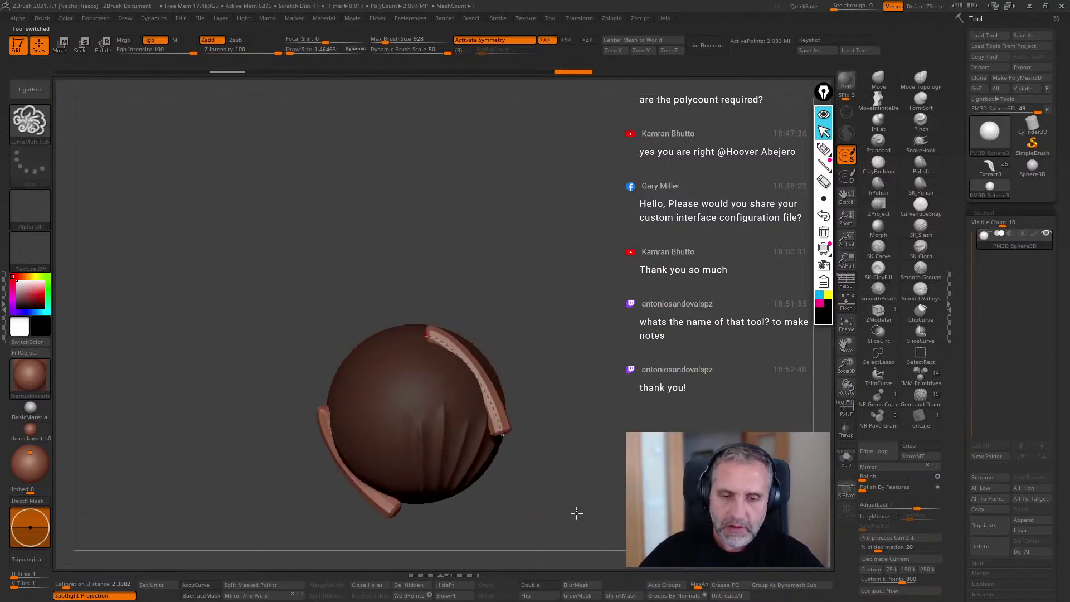
Test CurveTubeSnap strokes on the sphere, reducing the draw size to 1, and undo them.
{"action": "left_click", "coordinate": [920, 206]}
{"action": "left_click_drag", "start_coordinate": [454, 363], "coordinate": [450, 511]}
{"action": "key", "text": "ctrl+z"}
{"action": "key", "text": "s"}
{"action": "left_click_drag", "start_coordinate": [599, 397], "coordinate": [592, 386]}
{"action": "mouse_move", "coordinate": [402, 333]}
{"action": "left_mouse_down"}
{"action": "mouse_move", "coordinate": [473, 376]}
{"action": "mouse_move", "coordinate": [491, 422]}
{"action": "left_mouse_up"}
{"action": "key", "text": "ctrl+z"}
{"action": "key", "text": "ctrl+z"}
{"action": "key", "text": "ctrl+z"}
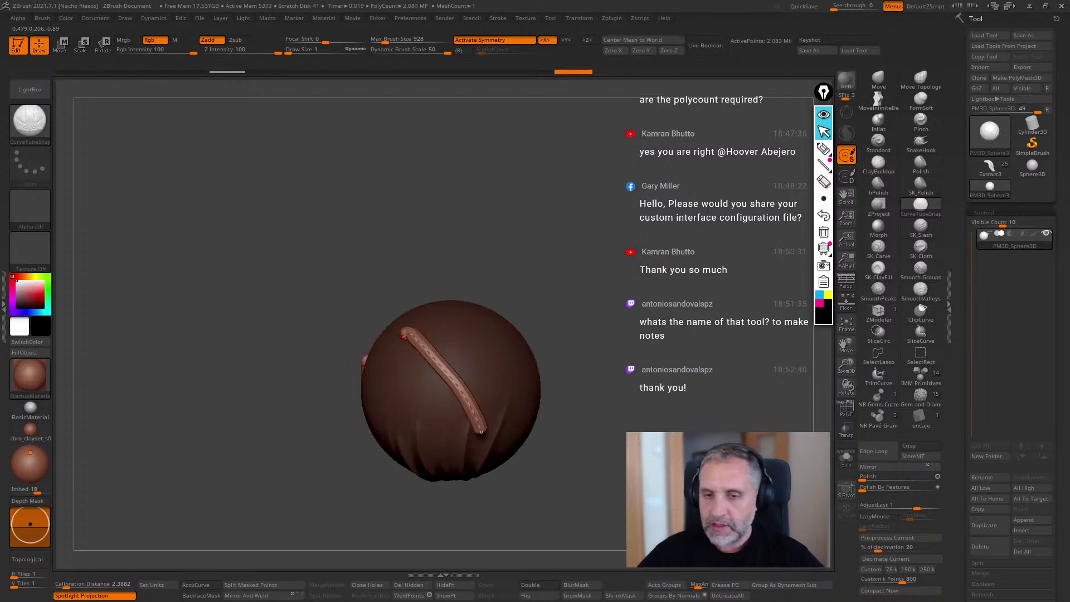
Return to the apple and leaf tool, frame the leaf in view and display its wireframe.
{"action": "left_click", "coordinate": [992, 167]}
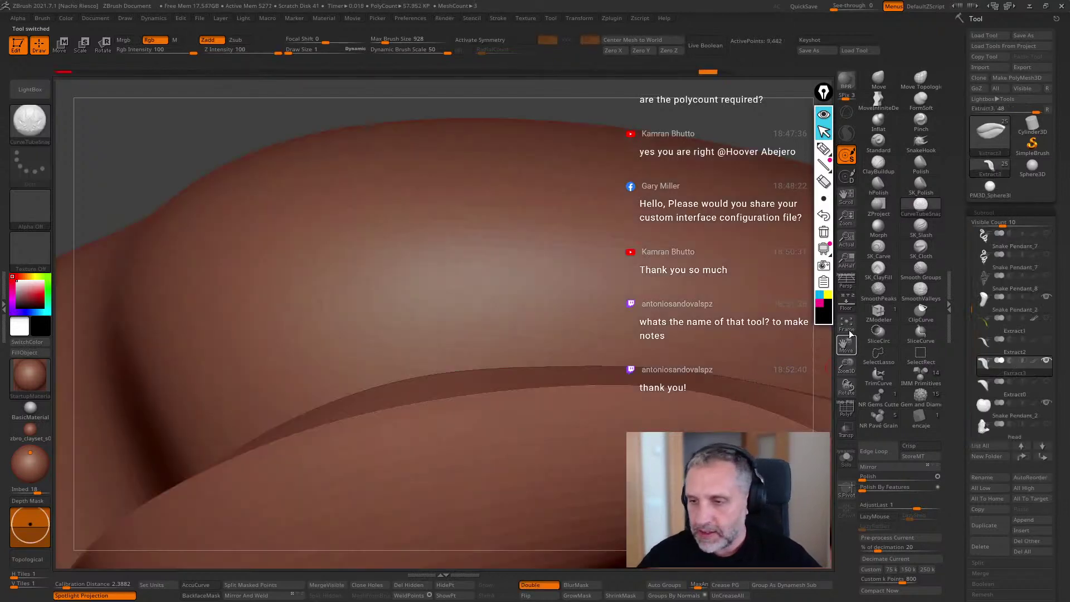
{"action": "left_click", "coordinate": [846, 324]}
{"action": "left_click_drag", "start_coordinate": [782, 390], "coordinate": [753, 397]}
{"action": "scroll", "coordinate": [958, 438], "scroll_direction": "down", "scroll_amount": 10}
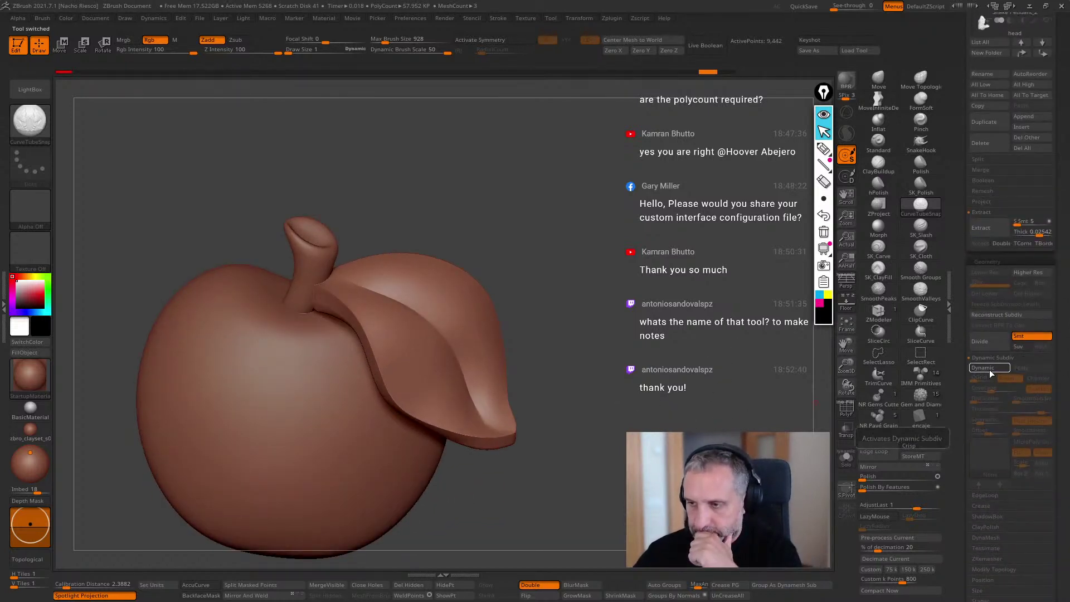
{"action": "left_click", "coordinate": [846, 409]}
{"action": "left_click_drag", "start_coordinate": [747, 397], "coordinate": [794, 370]}
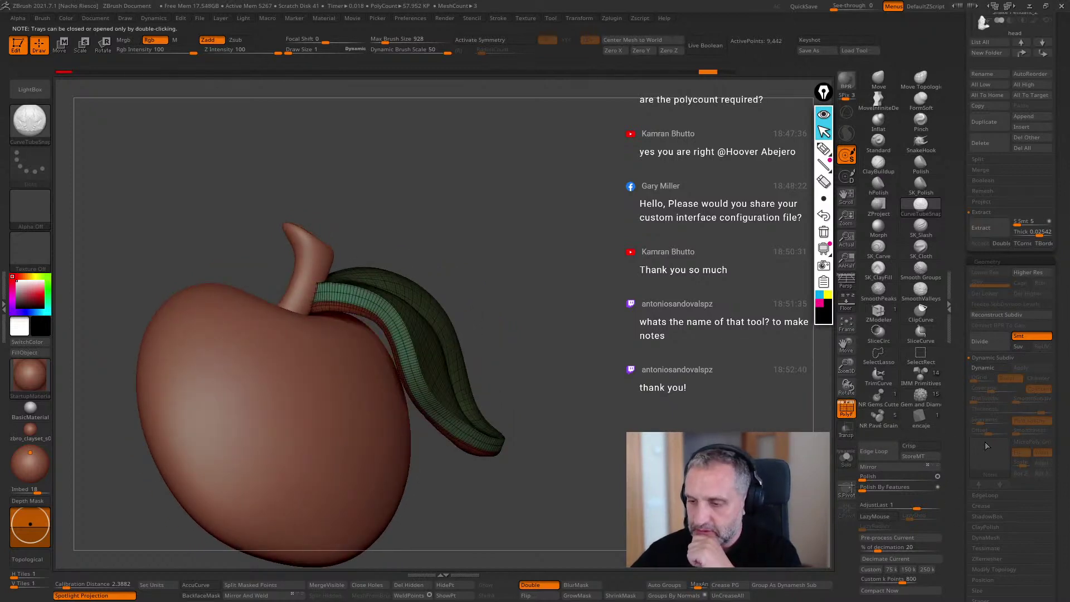
Remesh the leaf with ZRemesher using KeepGroups and the Same polygon count, and hide the wireframe.
{"action": "left_click_drag", "start_coordinate": [962, 487], "coordinate": [967, 412]}
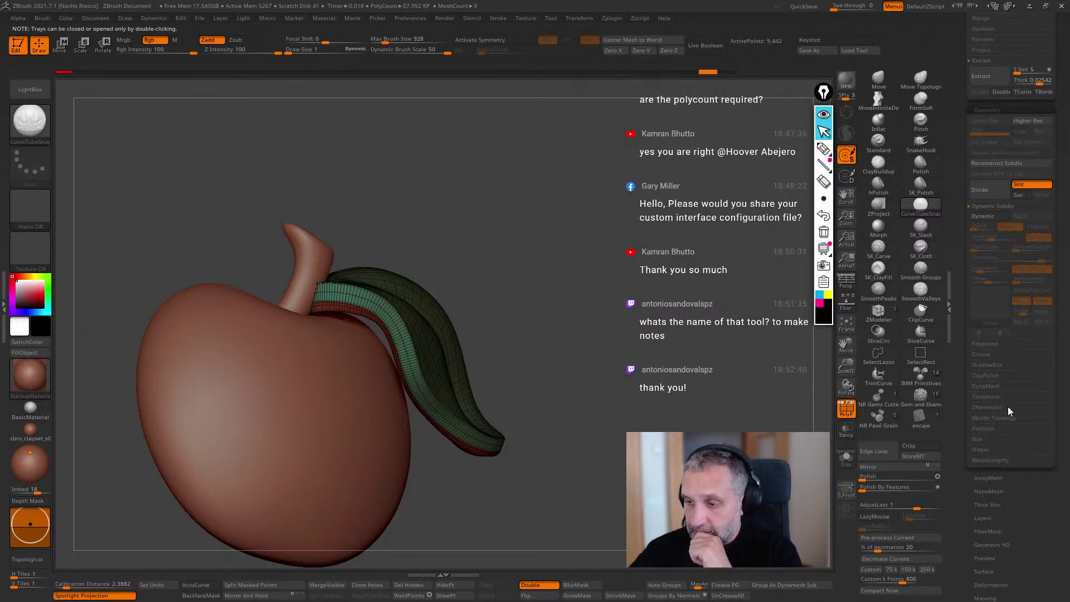
{"action": "left_click", "coordinate": [1006, 407]}
{"action": "left_click", "coordinate": [1005, 354]}
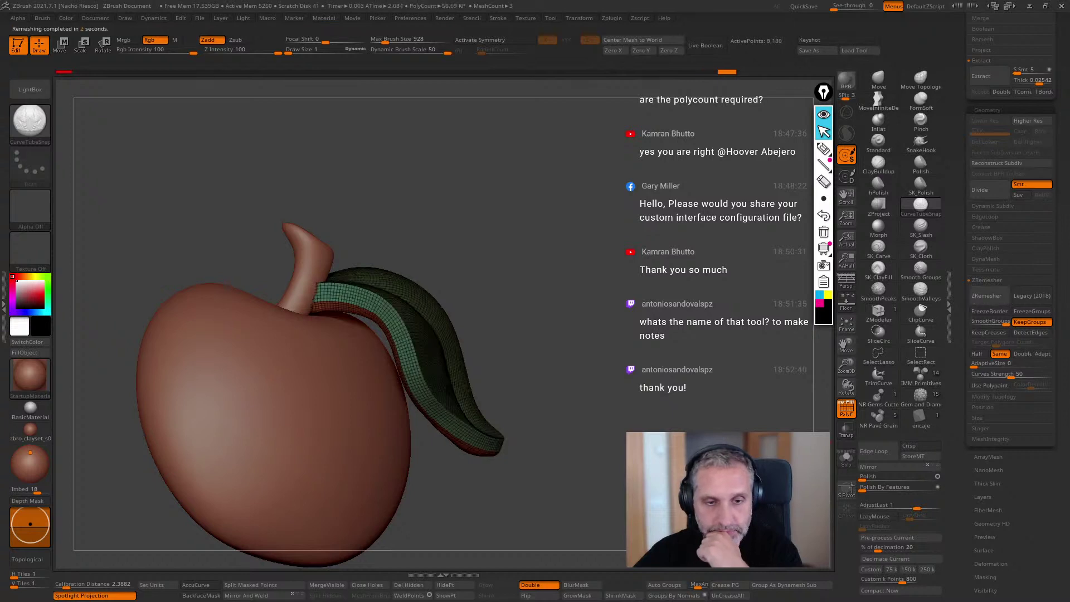
{"action": "left_click_drag", "start_coordinate": [802, 368], "coordinate": [777, 440]}
{"action": "left_click", "coordinate": [846, 410]}
Try CurveTubeSnap tubes along the remeshed leaf's crease at a draw size of about 7.25, with the apple shown and isolated.
{"action": "left_click_drag", "start_coordinate": [474, 419], "coordinate": [493, 467]}
{"action": "right_click_drag", "start_coordinate": [494, 468], "coordinate": [480, 390]}
{"action": "key", "text": "ctrl+z"}
{"action": "key", "text": "s"}
{"action": "left_click_drag", "start_coordinate": [463, 331], "coordinate": [468, 331]}
{"action": "mouse_move", "coordinate": [372, 291]}
{"action": "left_mouse_down"}
{"action": "mouse_move", "coordinate": [464, 360]}
{"action": "mouse_move", "coordinate": [496, 465]}
{"action": "left_mouse_up"}
{"action": "mouse_move", "coordinate": [585, 420]}
{"action": "left_mouse_down"}
{"action": "mouse_move", "coordinate": [713, 370]}
{"action": "mouse_move", "coordinate": [609, 423]}
{"action": "mouse_move", "coordinate": [680, 418]}
{"action": "mouse_move", "coordinate": [545, 397]}
{"action": "mouse_move", "coordinate": [612, 415]}
{"action": "left_mouse_up"}
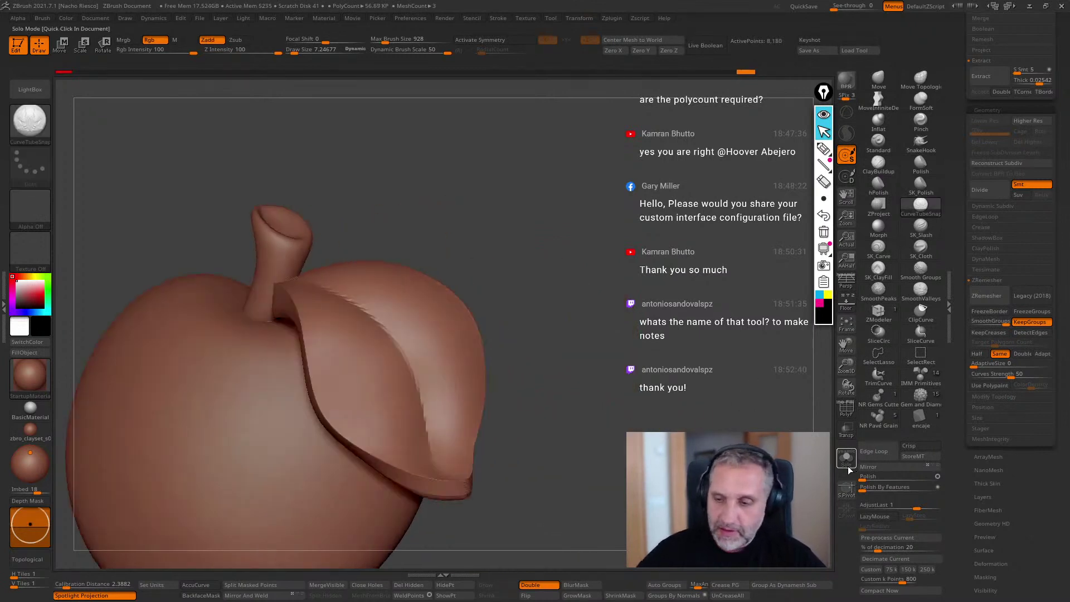
{"action": "left_click", "coordinate": [848, 462]}
{"action": "left_click_drag", "start_coordinate": [407, 364], "coordinate": [438, 471]}
{"action": "mouse_move", "coordinate": [632, 428]}
{"action": "left_mouse_down"}
{"action": "mouse_move", "coordinate": [676, 382]}
{"action": "mouse_move", "coordinate": [745, 380]}
{"action": "mouse_move", "coordinate": [640, 410]}
{"action": "mouse_move", "coordinate": [730, 369]}
{"action": "mouse_move", "coordinate": [713, 437]}
{"action": "left_mouse_up"}
{"action": "key", "text": "ctrl+z"}
Undo the leaf's remeshing and display its wireframe.
{"action": "left_click_drag", "start_coordinate": [960, 255], "coordinate": [959, 356]}
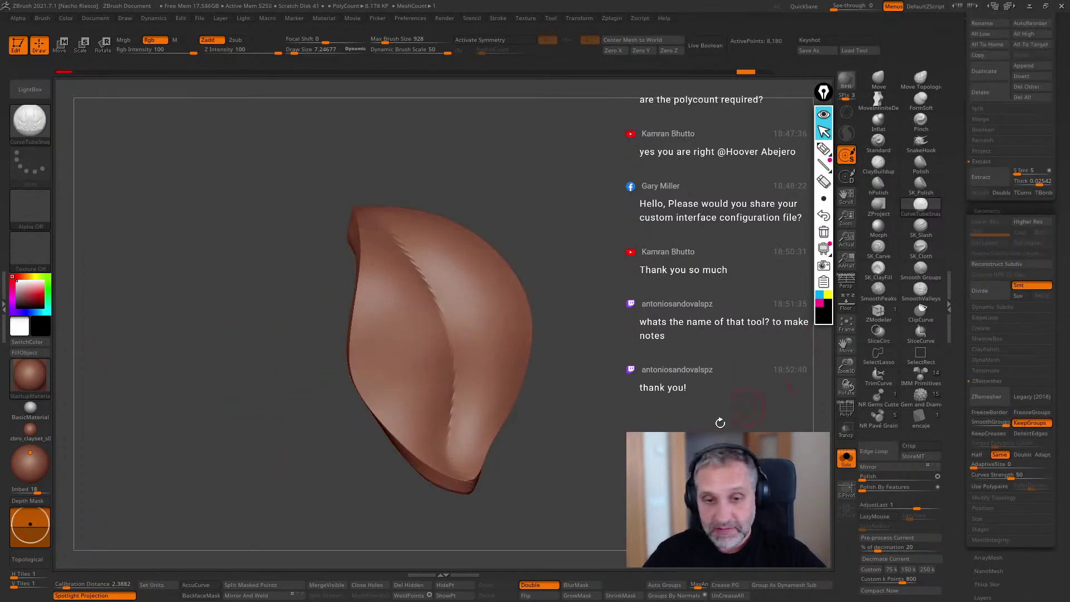
{"action": "left_click_drag", "start_coordinate": [739, 409], "coordinate": [729, 423]}
{"action": "left_click_drag", "start_coordinate": [958, 270], "coordinate": [958, 388]}
{"action": "left_click_drag", "start_coordinate": [803, 369], "coordinate": [813, 356]}
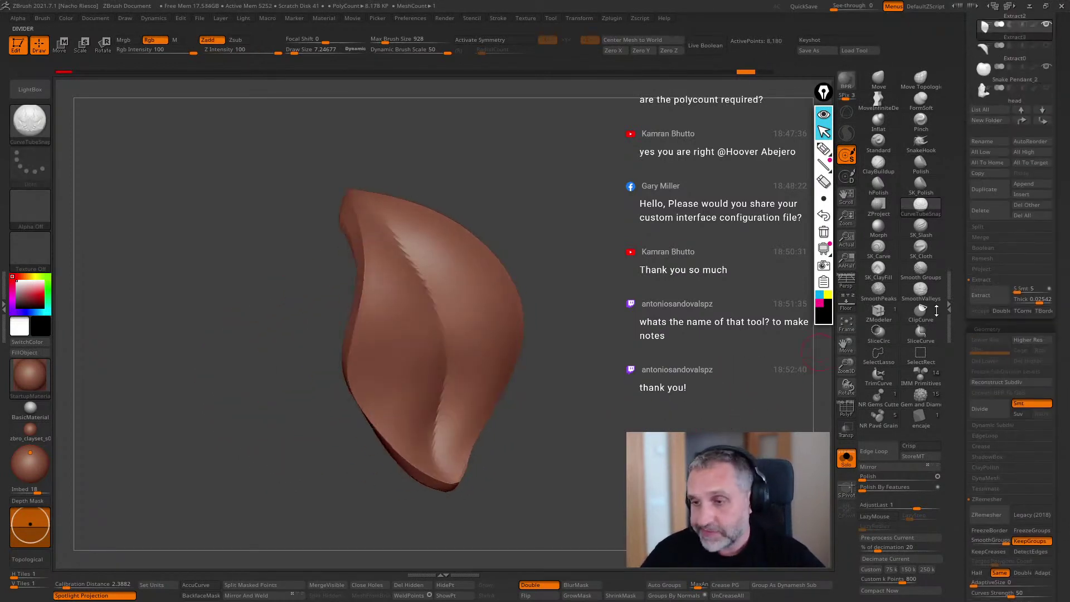
{"action": "left_click_drag", "start_coordinate": [962, 261], "coordinate": [961, 450]}
{"action": "left_click_drag", "start_coordinate": [585, 390], "coordinate": [563, 384]}
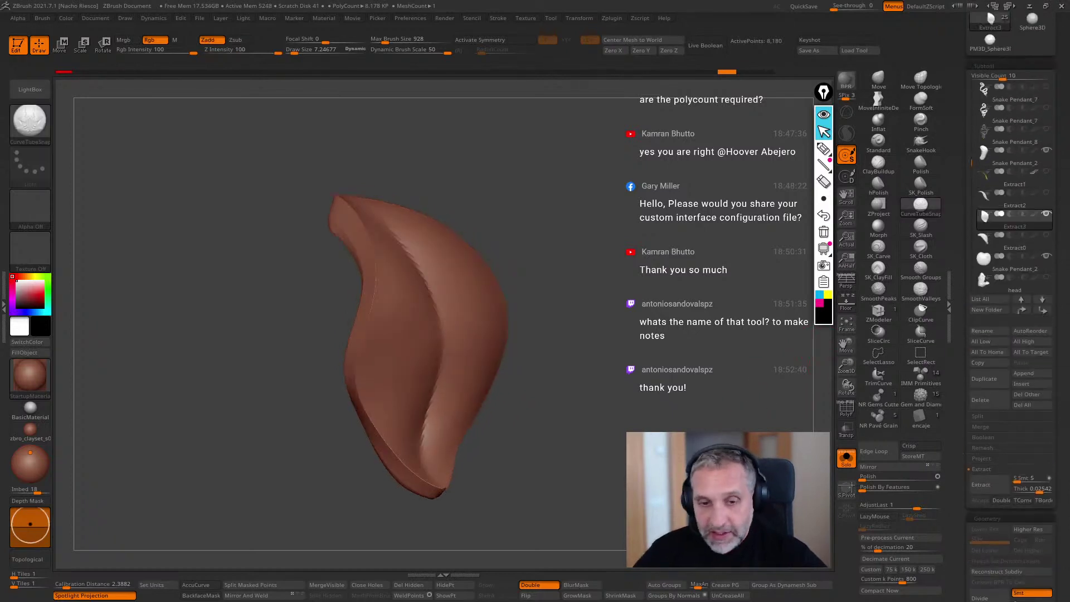
{"action": "left_click", "coordinate": [847, 410]}
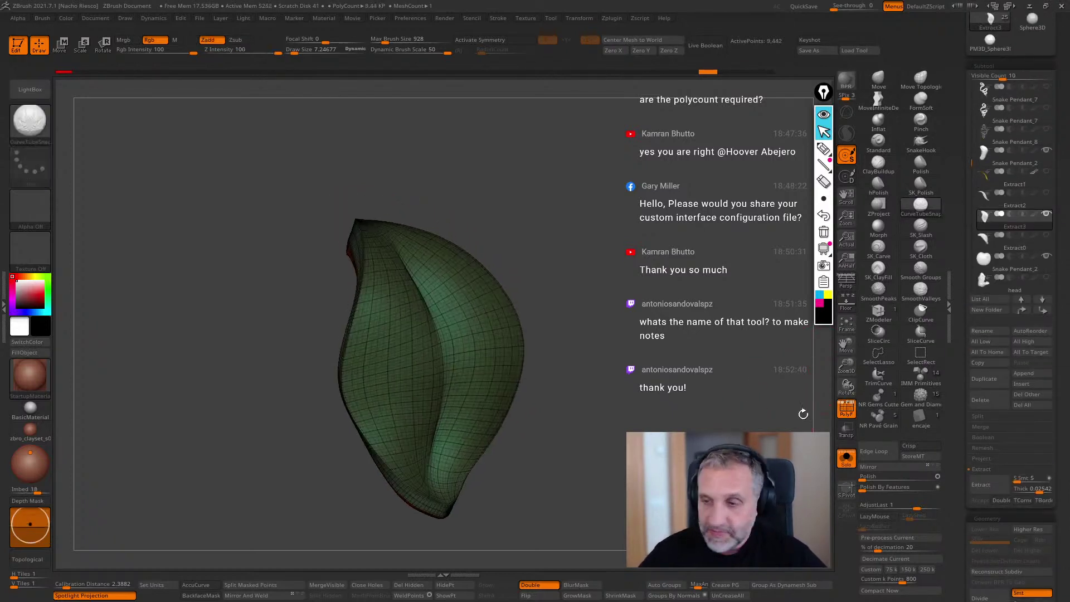
Insert an IMM Primitives sphere on the leaf's crease near the stem end and split it off as a separate subtool.
{"action": "left_click", "coordinate": [921, 383]}
{"action": "left_click", "coordinate": [75, 114]}
{"action": "left_click_drag", "start_coordinate": [428, 258], "coordinate": [443, 281]}
{"action": "left_click_drag", "start_coordinate": [661, 310], "coordinate": [677, 316]}
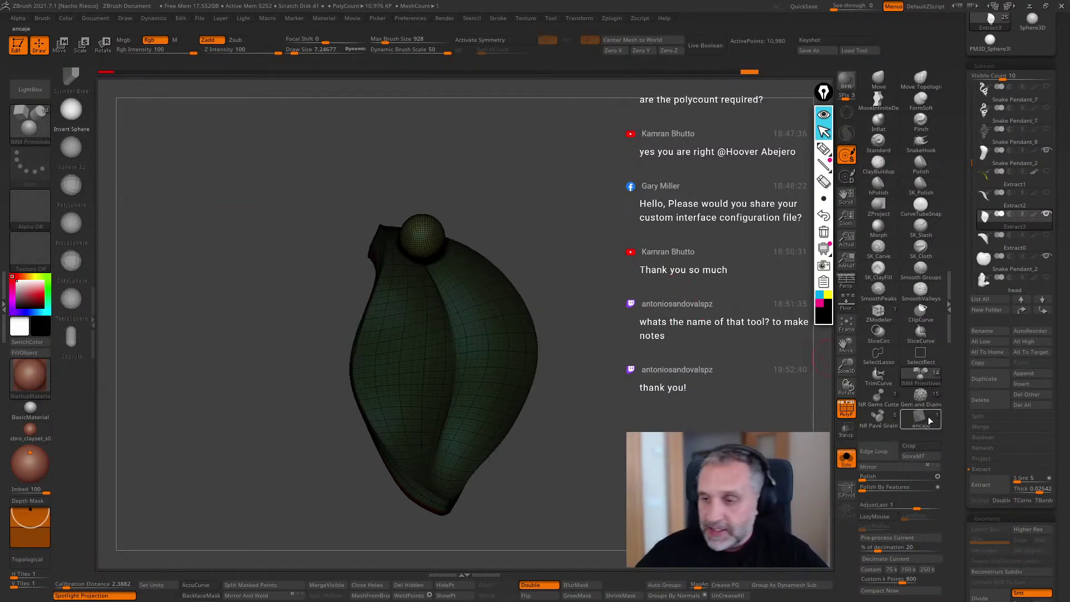
{"action": "left_click", "coordinate": [845, 411]}
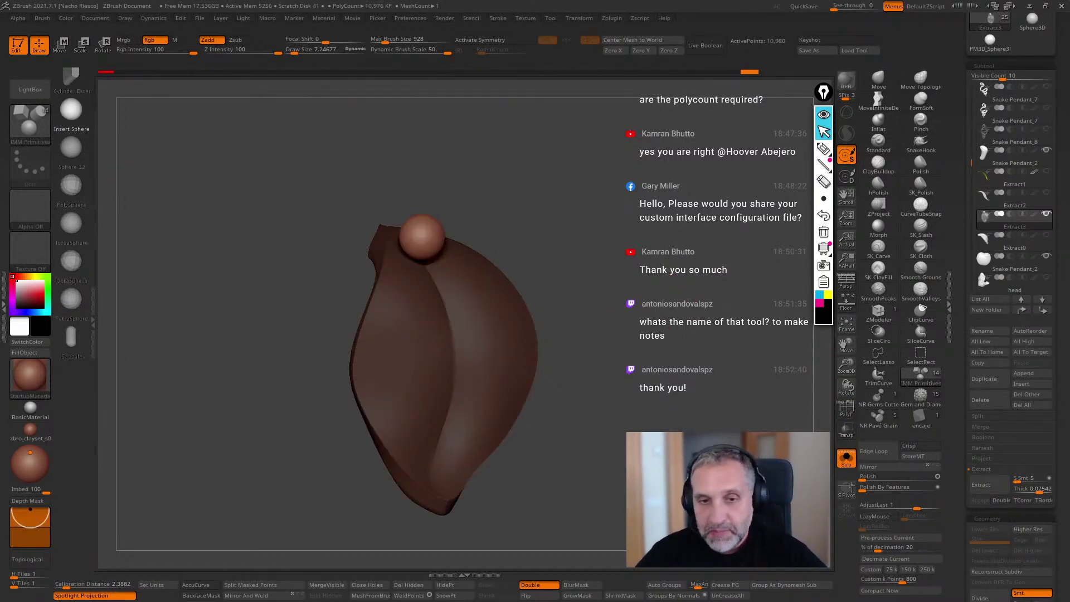
{"action": "left_click", "coordinate": [997, 416]}
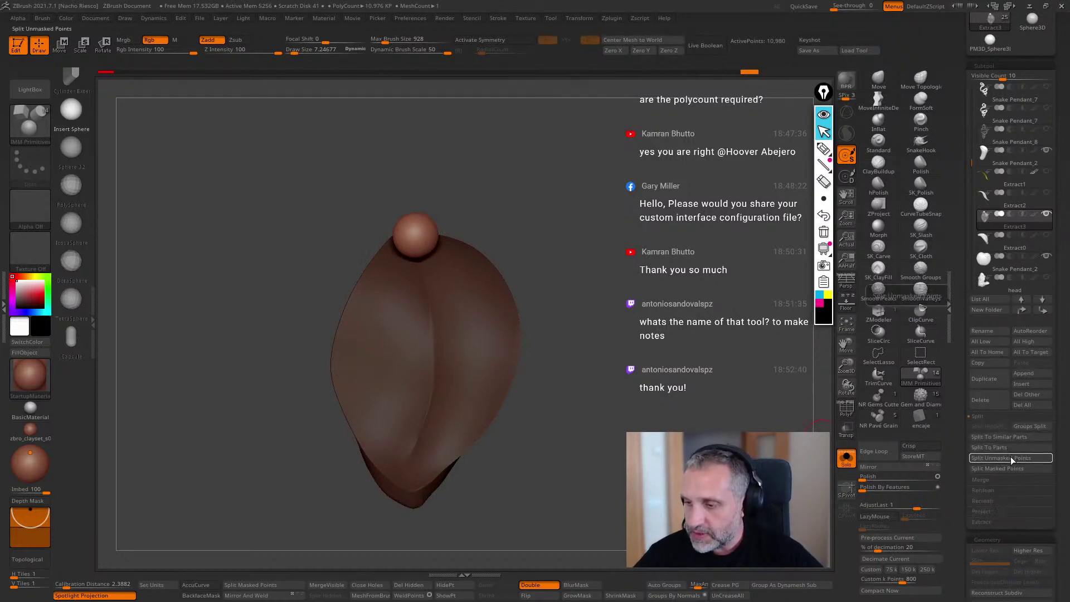
{"action": "left_click", "coordinate": [1009, 458]}
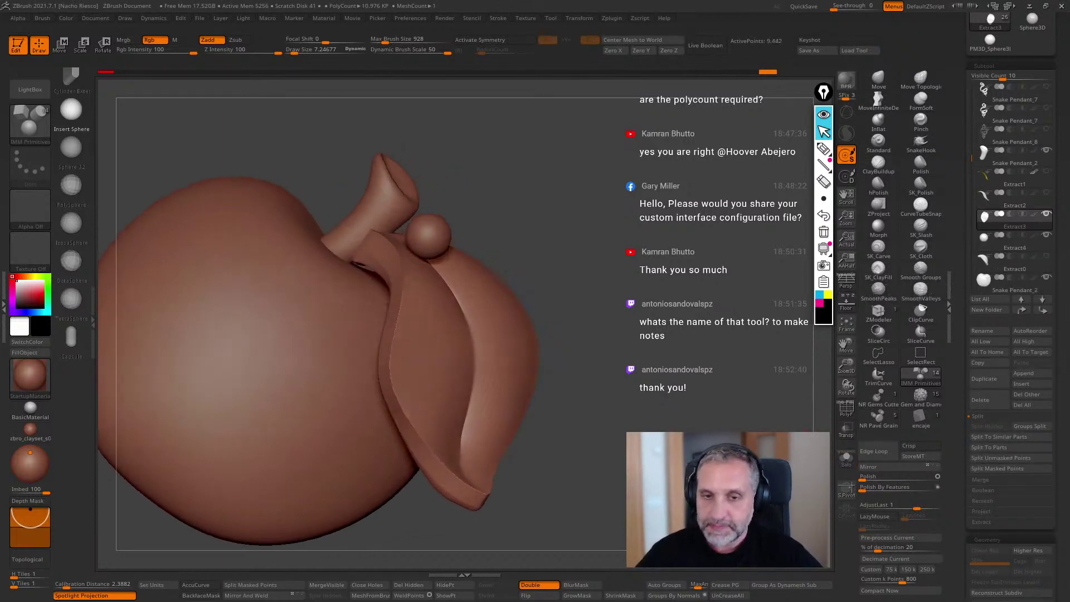
Select the small sphere's subtool and move it onto the stem end of the leaf's crease.
{"action": "left_click", "coordinate": [995, 239]}
{"action": "key", "text": "w"}
{"action": "left_click_drag", "start_coordinate": [795, 329], "coordinate": [407, 234]}
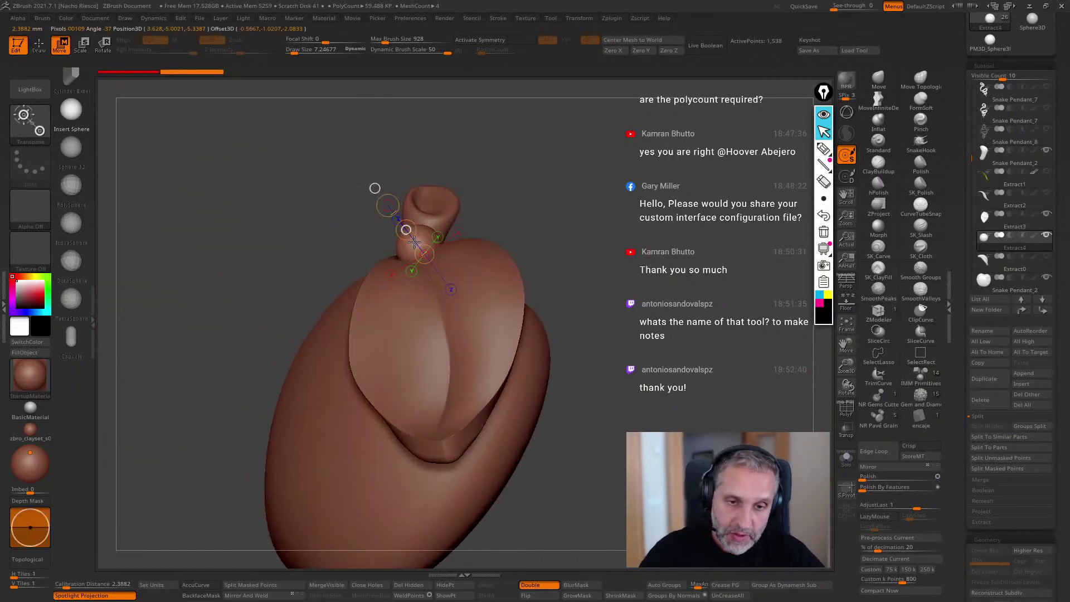
{"action": "key", "text": "q"}
{"action": "mouse_move", "coordinate": [610, 245]}
{"action": "left_mouse_down"}
{"action": "mouse_move", "coordinate": [678, 324]}
{"action": "mouse_move", "coordinate": [746, 262]}
{"action": "left_mouse_up"}
Choose the SnakeHook brush for the sphere and set its draw size to about 23.77.
{"action": "left_click", "coordinate": [923, 147]}
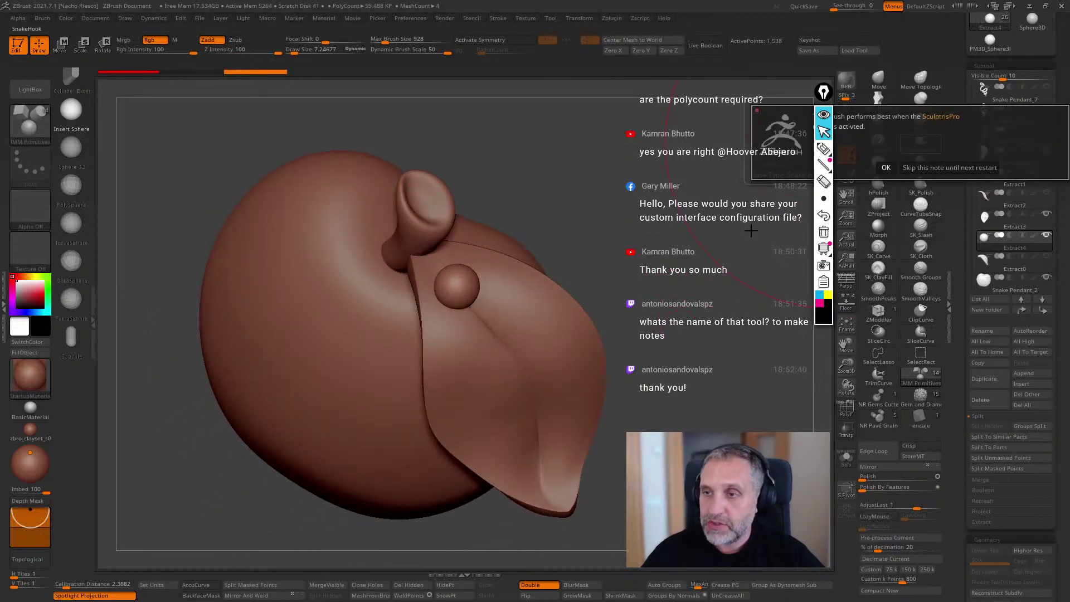
{"action": "left_click", "coordinate": [919, 167]}
{"action": "key", "text": "s"}
{"action": "left_click_drag", "start_coordinate": [528, 336], "coordinate": [523, 337]}
Try to pull the sphere with SnakeHook along the leaf's crease toward the leaf tip.
{"action": "mouse_move", "coordinate": [618, 312]}
{"action": "left_mouse_down"}
{"action": "mouse_move", "coordinate": [612, 248]}
{"action": "mouse_move", "coordinate": [366, 449]}
{"action": "left_mouse_up"}
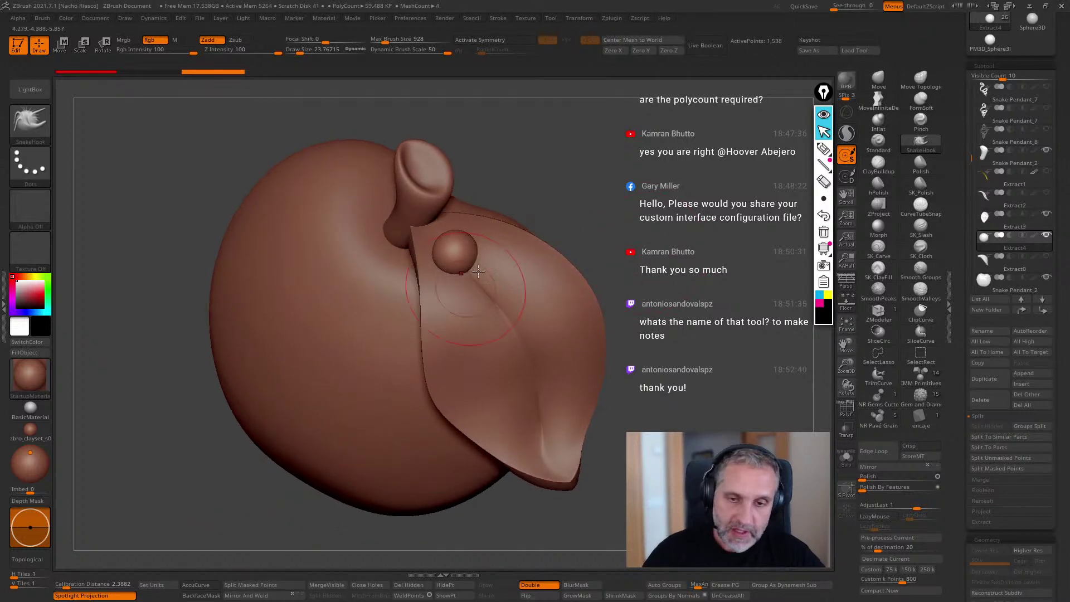
{"action": "left_click_drag", "start_coordinate": [469, 262], "coordinate": [524, 345]}
{"action": "mouse_move", "coordinate": [612, 362]}
{"action": "left_mouse_down"}
{"action": "mouse_move", "coordinate": [440, 232]}
{"action": "mouse_move", "coordinate": [561, 132]}
{"action": "left_mouse_up"}
{"action": "left_click_drag", "start_coordinate": [583, 387], "coordinate": [693, 359]}
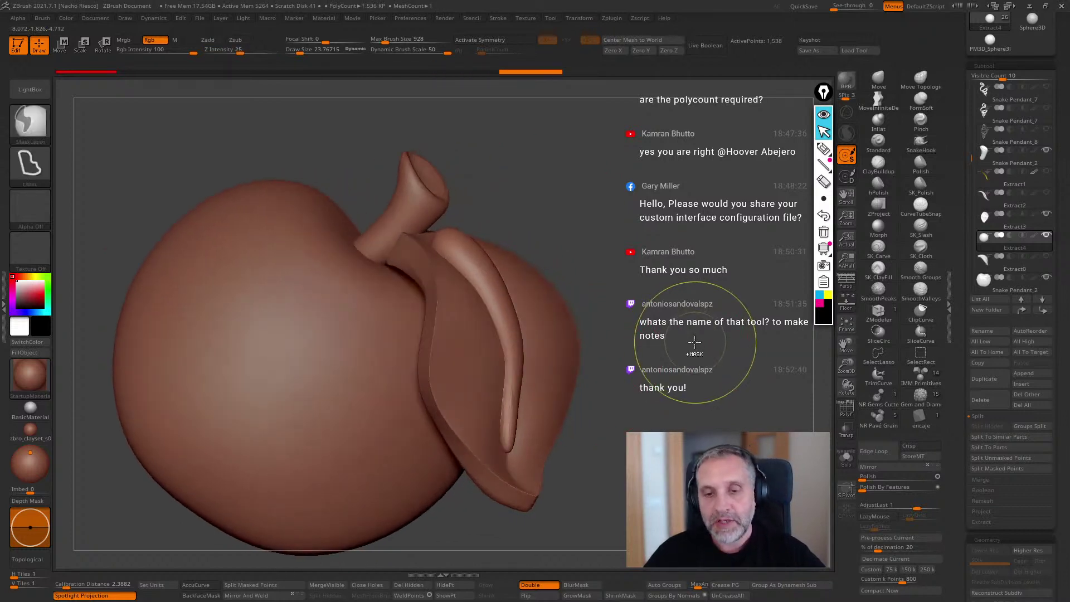
Undo the SnakeHook pulls and step through the undo history to restore the round sphere at the crease's stem end.
{"action": "key", "text": "ctrl+z"}
{"action": "key", "text": "ctrl+z"}
{"action": "key", "text": "ctrl+z"}
{"action": "key", "text": "ctrl+z"}
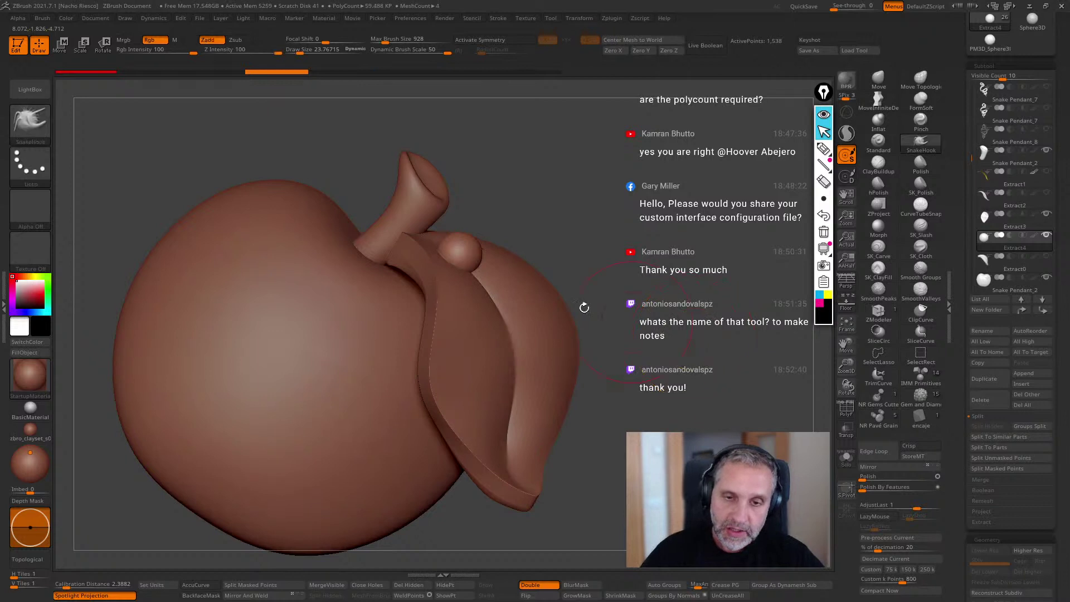
{"action": "key", "text": "ctrl+z"}
{"action": "key", "text": "ctrl+z"}
{"action": "left_click_drag", "start_coordinate": [676, 345], "coordinate": [675, 386]}
{"action": "key", "text": "ctrl+z"}
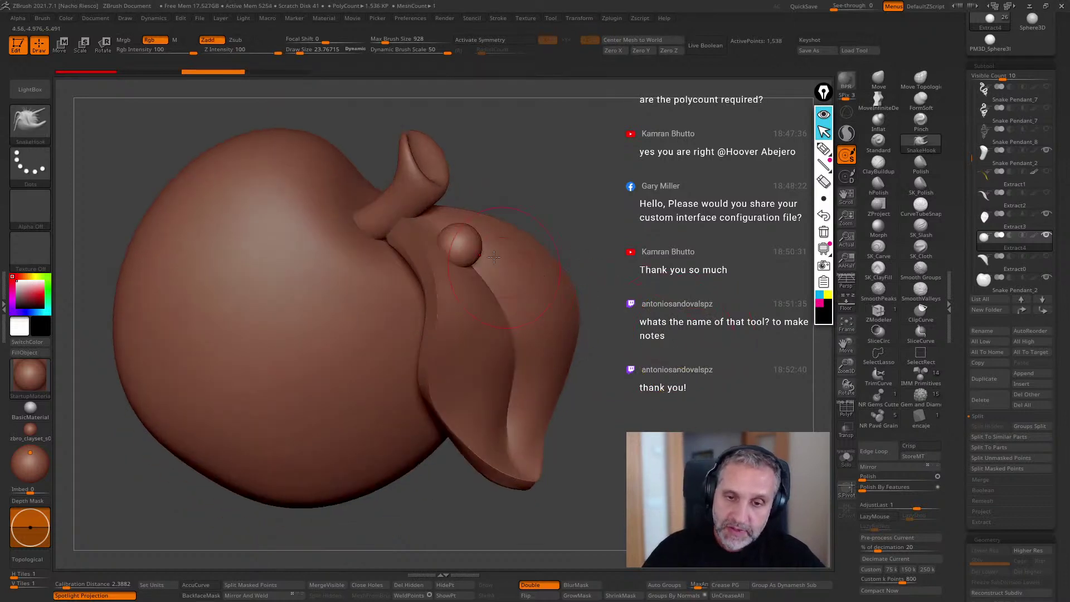
{"action": "left_click_drag", "start_coordinate": [467, 248], "coordinate": [584, 381]}
{"action": "key", "text": "ctrl+z"}
{"action": "key", "text": "ctrl+z"}
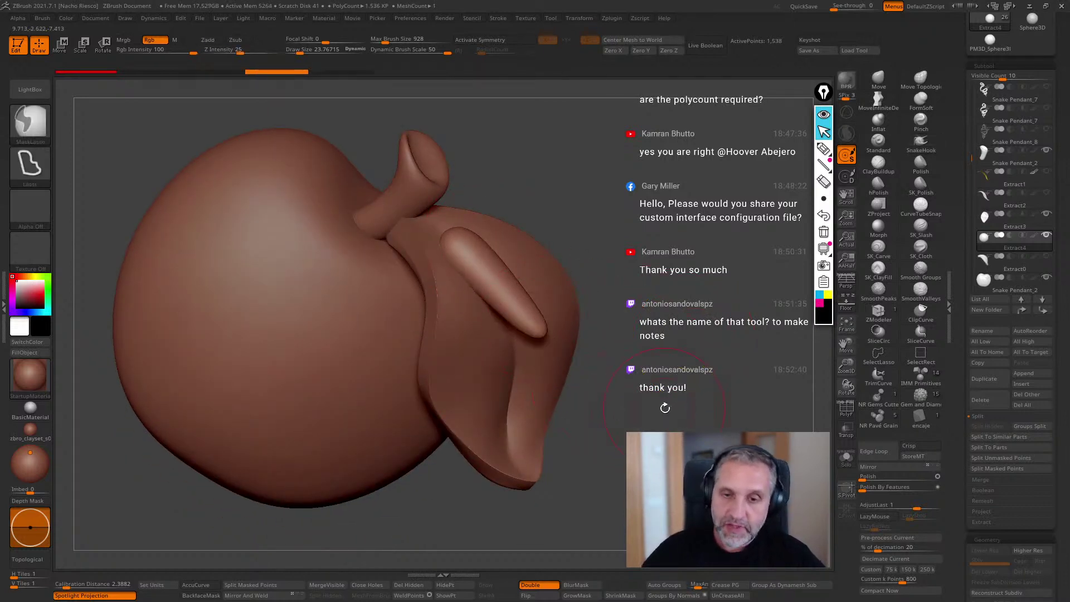
{"action": "left_click", "coordinate": [201, 71]}
{"action": "left_click", "coordinate": [112, 70]}
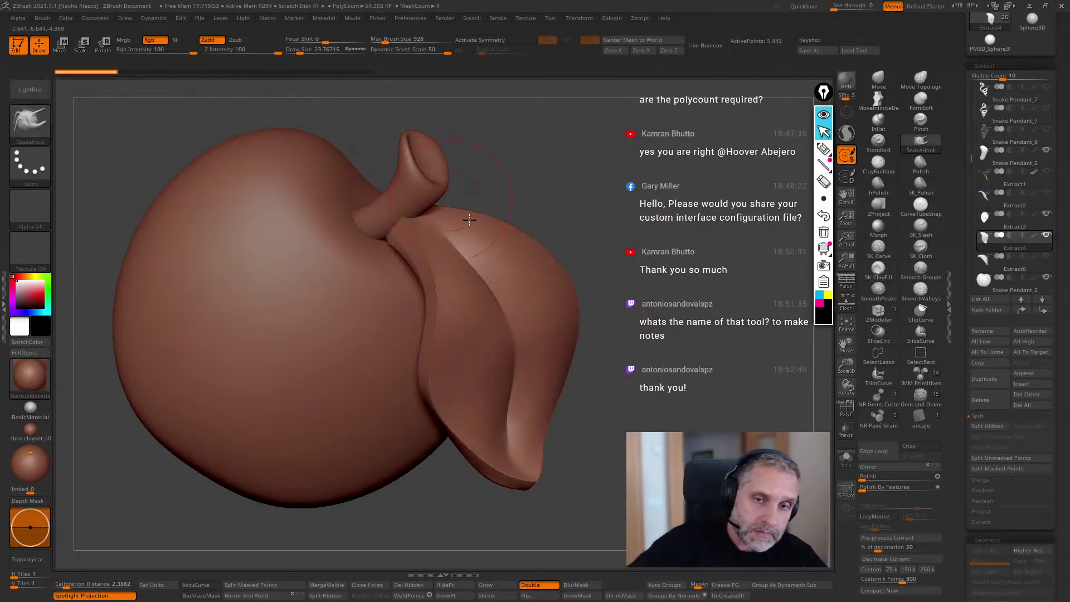
{"action": "left_click", "coordinate": [225, 72]}
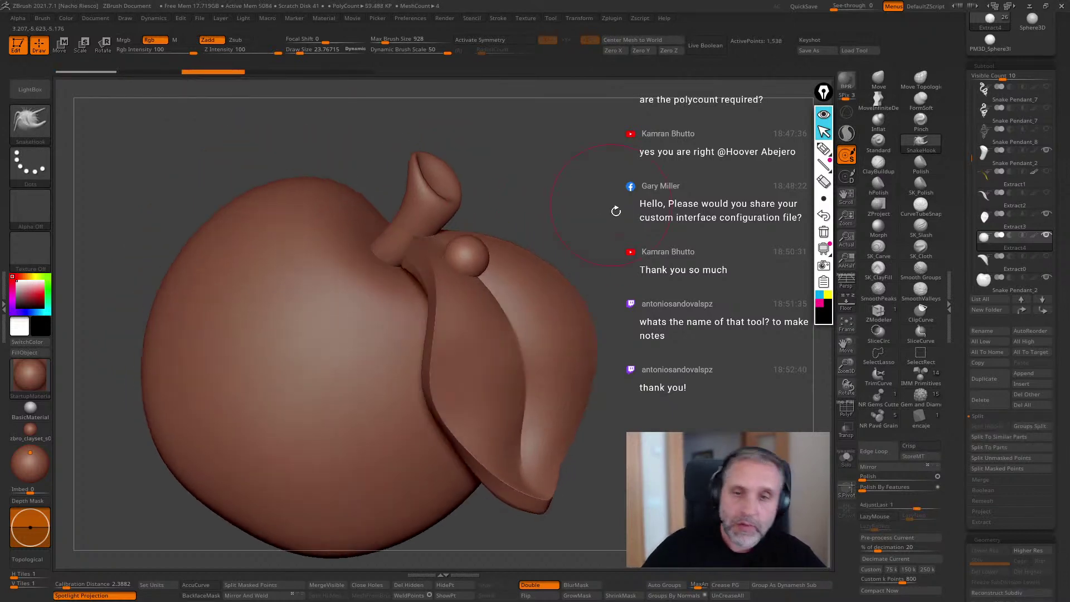
Pull the sphere along the leaf's crease into a tapering vein with SnakeHook, using draw sizes from about 14.22 to 21.65.
{"action": "key", "text": "s"}
{"action": "mouse_move", "coordinate": [495, 261]}
{"action": "left_mouse_down"}
{"action": "mouse_move", "coordinate": [483, 262]}
{"action": "mouse_move", "coordinate": [521, 306]}
{"action": "left_mouse_up"}
{"action": "right_click_drag", "start_coordinate": [522, 305], "coordinate": [524, 317]}
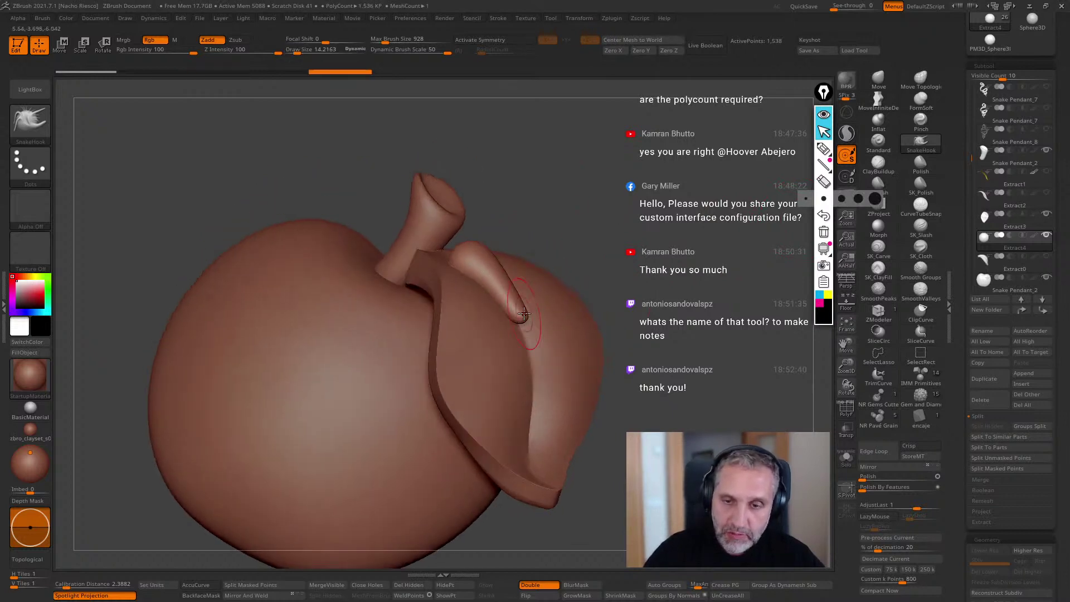
{"action": "right_click_drag", "start_coordinate": [541, 353], "coordinate": [546, 362]}
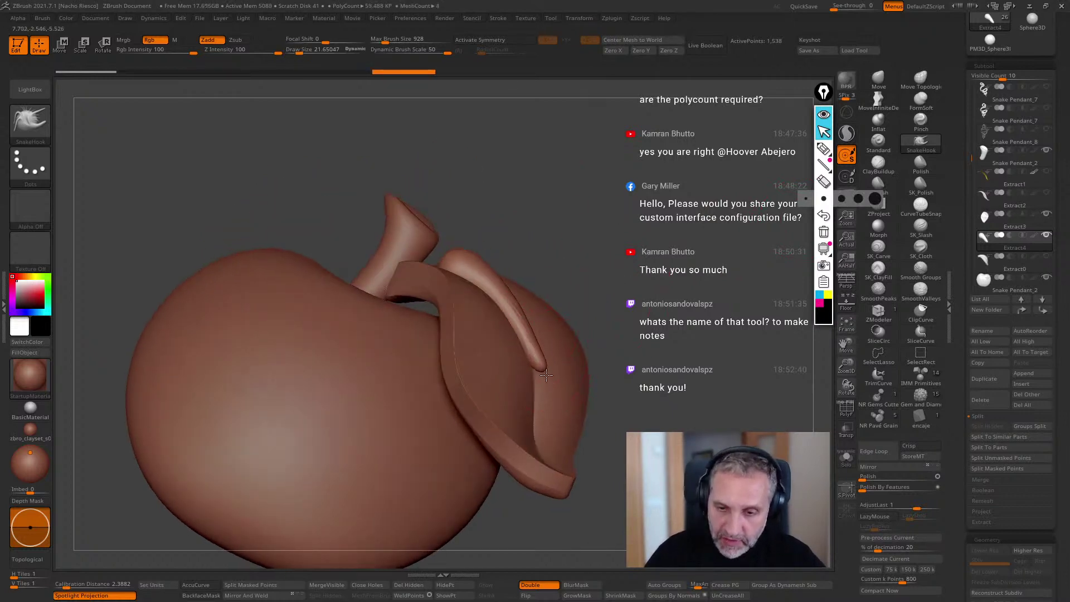
{"action": "right_click_drag", "start_coordinate": [537, 407], "coordinate": [536, 422]}
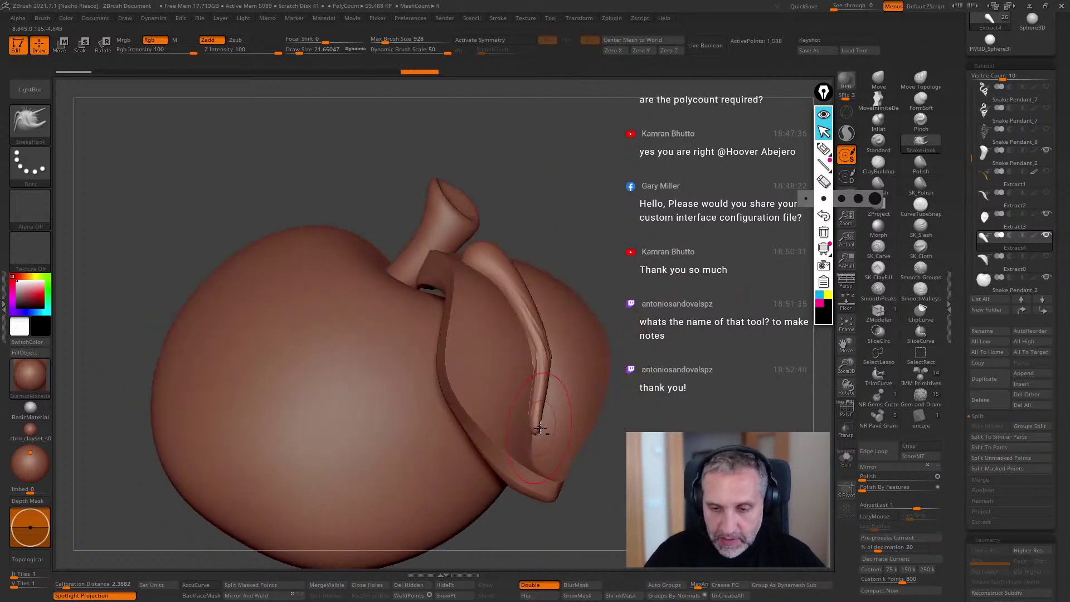
Pull the vein's thick end toward the stem and fit its lower end to the crease with SnakeHook, up to draw size 28.31.
{"action": "right_click_drag", "start_coordinate": [646, 372], "coordinate": [524, 272]}
{"action": "right_click_drag", "start_coordinate": [566, 208], "coordinate": [484, 235]}
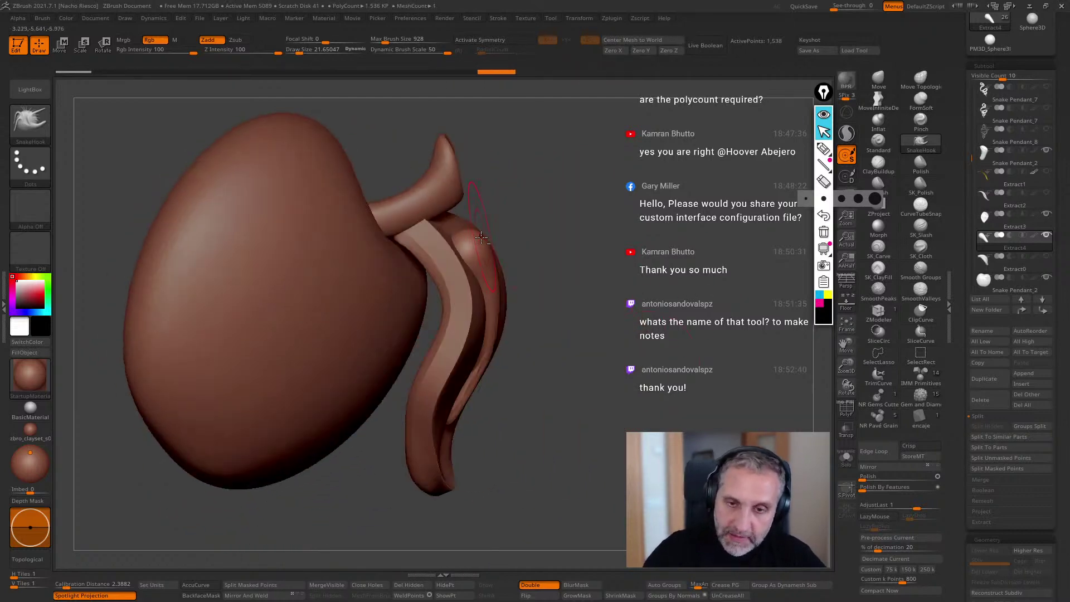
{"action": "left_click_drag", "start_coordinate": [543, 166], "coordinate": [520, 234]}
{"action": "left_click_drag", "start_coordinate": [447, 236], "coordinate": [442, 244]}
{"action": "left_click_drag", "start_coordinate": [535, 195], "coordinate": [494, 153]}
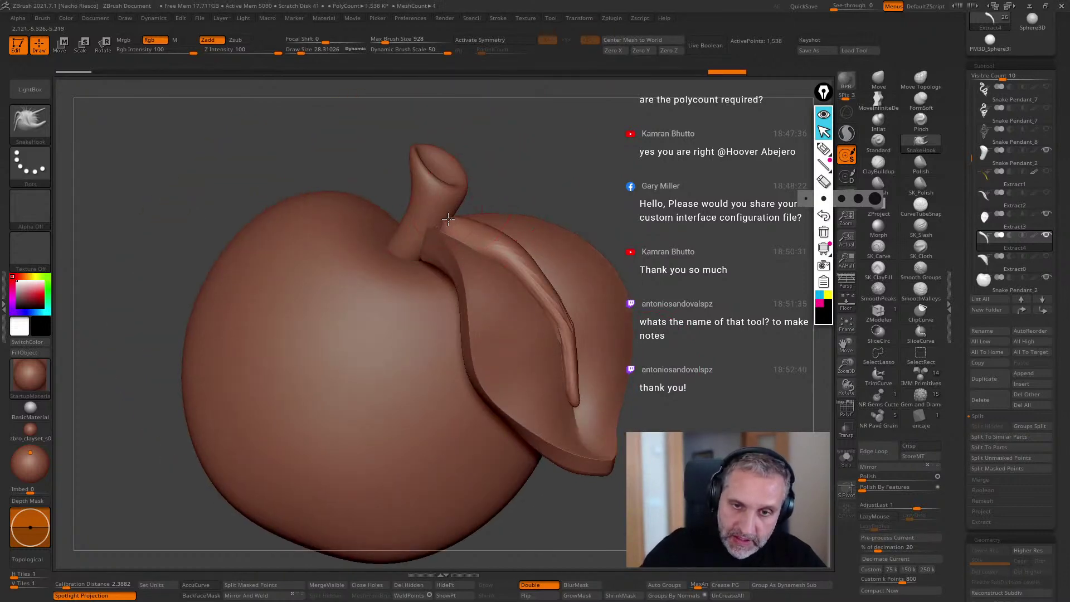
{"action": "right_click_drag", "start_coordinate": [551, 155], "coordinate": [554, 170]}
{"action": "right_click_drag", "start_coordinate": [450, 220], "coordinate": [584, 336]}
{"action": "right_click_drag", "start_coordinate": [666, 331], "coordinate": [580, 402]}
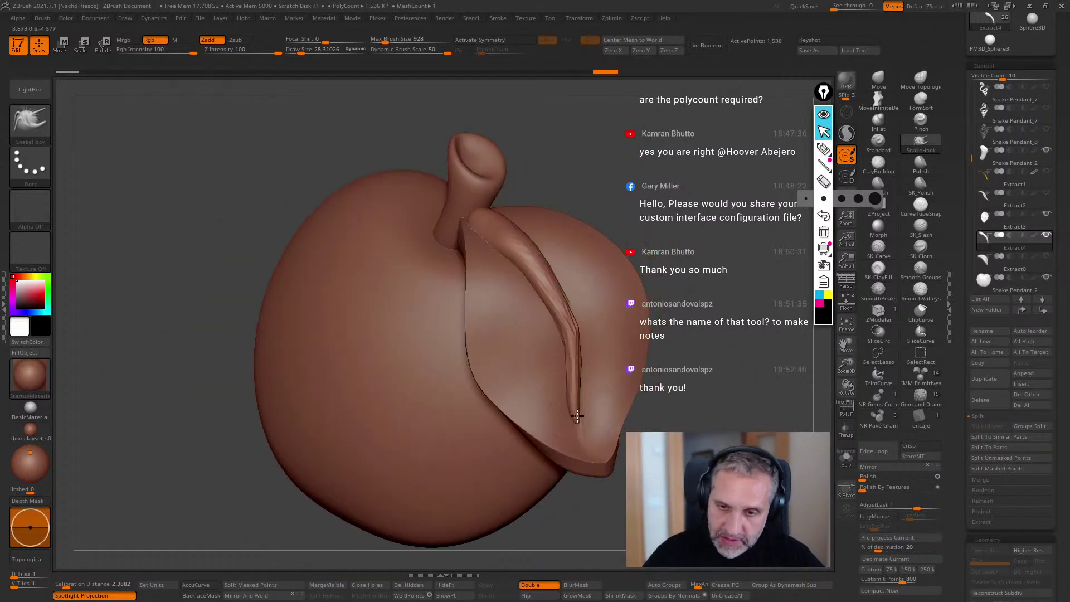
Remesh the vein twice with ZRemesher using KeepGroups and the Same polygon count.
{"action": "right_click_drag", "start_coordinate": [599, 357], "coordinate": [742, 357]}
{"action": "left_click_drag", "start_coordinate": [960, 430], "coordinate": [967, 396]}
{"action": "left_click_drag", "start_coordinate": [960, 460], "coordinate": [960, 450]}
{"action": "left_click", "coordinate": [989, 389]}
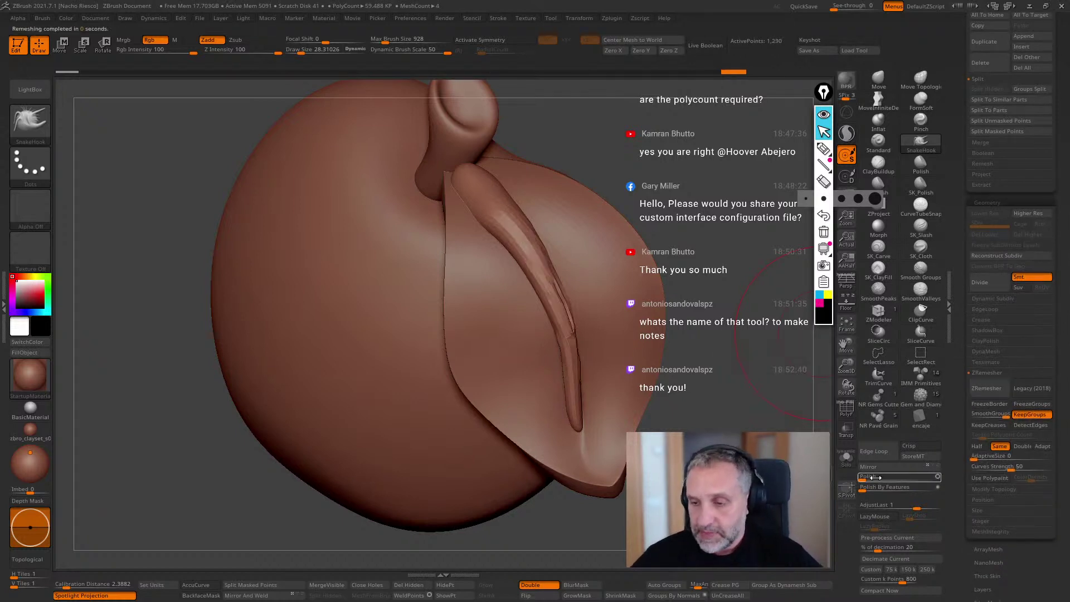
{"action": "left_click", "coordinate": [989, 389]}
Extend the vein's narrow end toward the leaf tip with SnakeHook at a draw size of about 19.64, seating it in the crease.
{"action": "left_click_drag", "start_coordinate": [730, 390], "coordinate": [716, 342]}
{"action": "key", "text": "s"}
{"action": "left_click_drag", "start_coordinate": [584, 389], "coordinate": [580, 389]}
{"action": "left_click_drag", "start_coordinate": [663, 422], "coordinate": [639, 429]}
{"action": "key", "text": "s"}
{"action": "left_click_drag", "start_coordinate": [580, 447], "coordinate": [577, 448]}
{"action": "left_click_drag", "start_coordinate": [580, 448], "coordinate": [582, 460]}
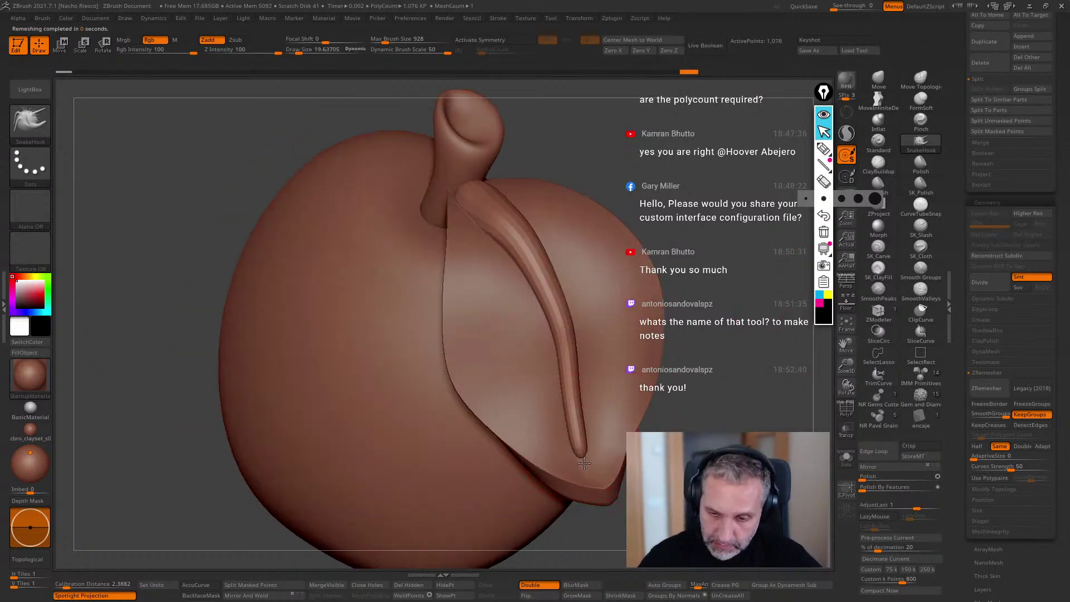
{"action": "left_click_drag", "start_coordinate": [677, 425], "coordinate": [703, 422]}
{"action": "left_click_drag", "start_coordinate": [586, 444], "coordinate": [582, 450]}
{"action": "left_click_drag", "start_coordinate": [671, 421], "coordinate": [645, 433]}
{"action": "mouse_move", "coordinate": [598, 462]}
{"action": "left_mouse_down"}
{"action": "mouse_move", "coordinate": [603, 471]}
{"action": "mouse_move", "coordinate": [586, 459]}
{"action": "left_mouse_up"}
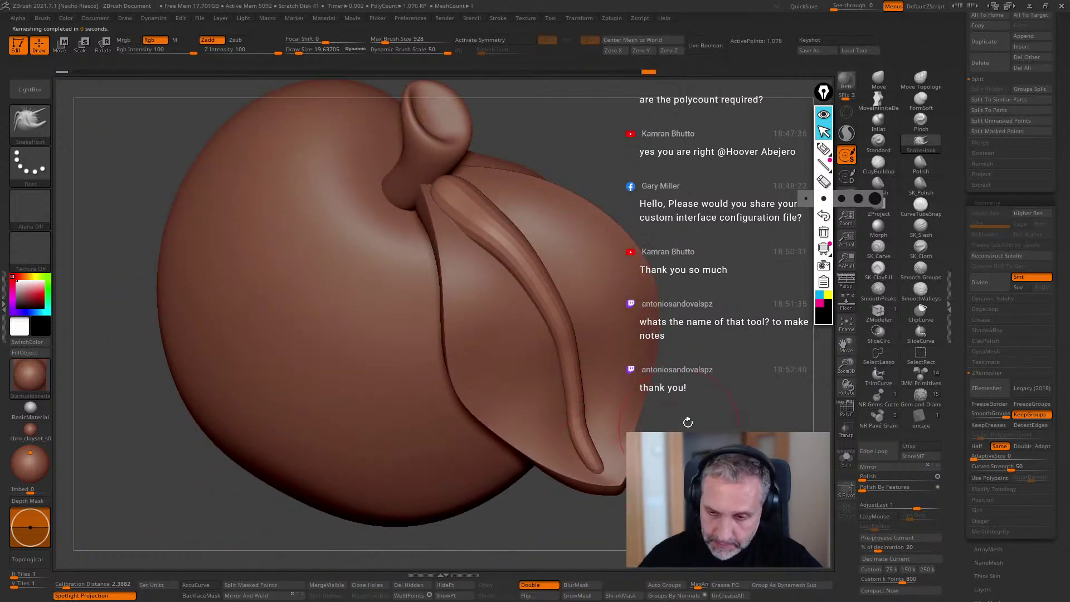
Measure the width of the vein's middle section with a transpose line.
{"action": "left_click_drag", "start_coordinate": [679, 427], "coordinate": [718, 373]}
{"action": "left_click_drag", "start_coordinate": [720, 200], "coordinate": [715, 309]}
{"action": "left_click_drag", "start_coordinate": [471, 269], "coordinate": [479, 267]}
{"action": "mouse_move", "coordinate": [687, 328]}
{"action": "left_mouse_down", "text": "alt"}
{"action": "mouse_move", "coordinate": [689, 277]}
{"action": "mouse_move", "coordinate": [724, 301]}
{"action": "left_mouse_up", "text": "alt"}
{"action": "left_click_drag", "start_coordinate": [718, 228], "coordinate": [673, 296], "text": "alt"}
{"action": "key", "text": "w"}
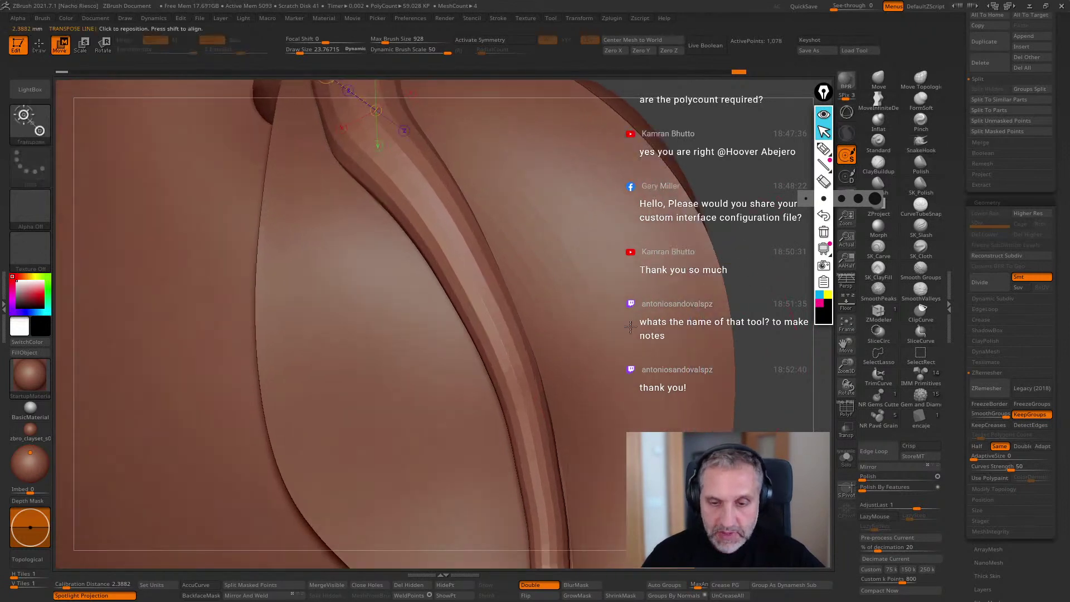
{"action": "left_click_drag", "start_coordinate": [768, 288], "coordinate": [770, 279]}
{"action": "mouse_move", "coordinate": [507, 388]}
{"action": "left_mouse_down"}
{"action": "mouse_move", "coordinate": [624, 340]}
{"action": "mouse_move", "coordinate": [627, 452]}
{"action": "left_mouse_up"}
{"action": "key", "text": "ctrl+z"}
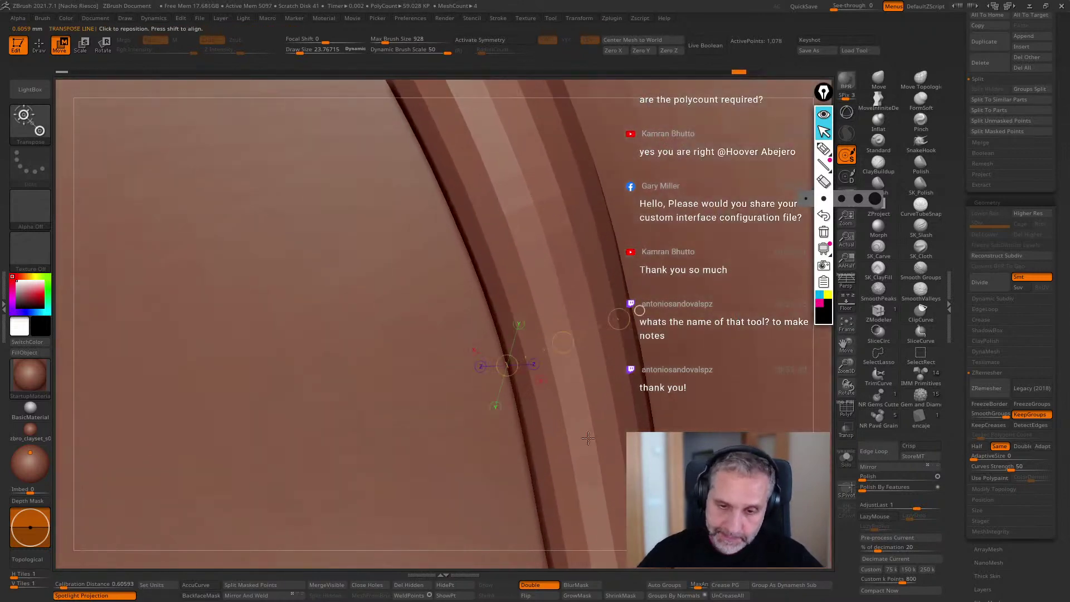
{"action": "left_click_drag", "start_coordinate": [513, 404], "coordinate": [639, 362], "text": "shift"}
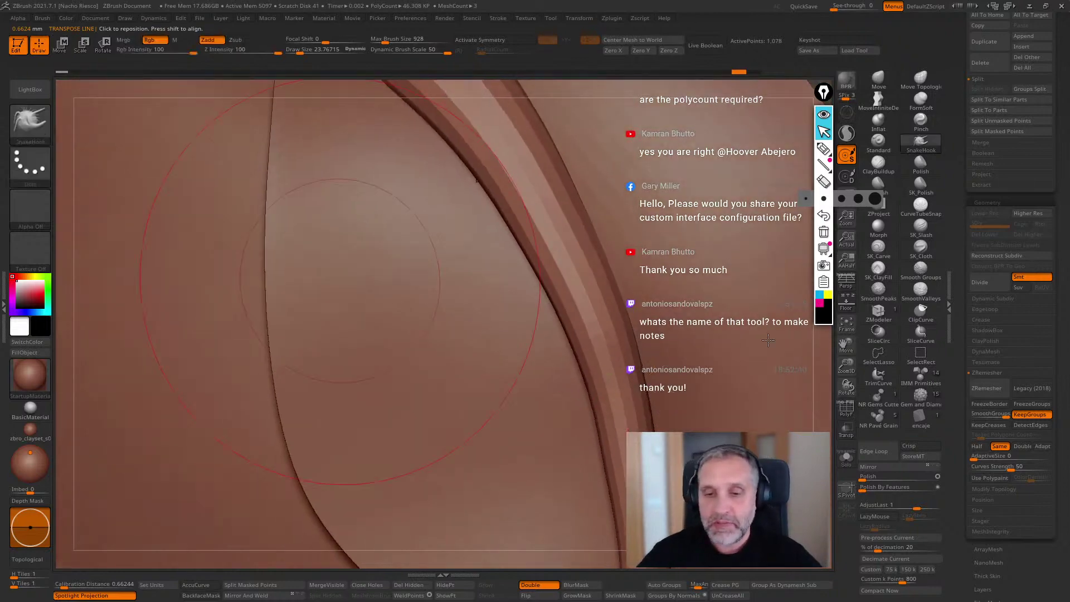
Pull the vein's narrow end closer to the leaf tip with SnakeHook at a draw size of about 23.77.
{"action": "mouse_move", "coordinate": [724, 262]}
{"action": "left_mouse_down"}
{"action": "mouse_move", "coordinate": [709, 199]}
{"action": "mouse_move", "coordinate": [699, 353]}
{"action": "mouse_move", "coordinate": [566, 471]}
{"action": "mouse_move", "coordinate": [569, 484]}
{"action": "left_mouse_up"}
{"action": "left_click_drag", "start_coordinate": [533, 410], "coordinate": [528, 413]}
{"action": "right_click_drag", "start_coordinate": [534, 440], "coordinate": [562, 471]}
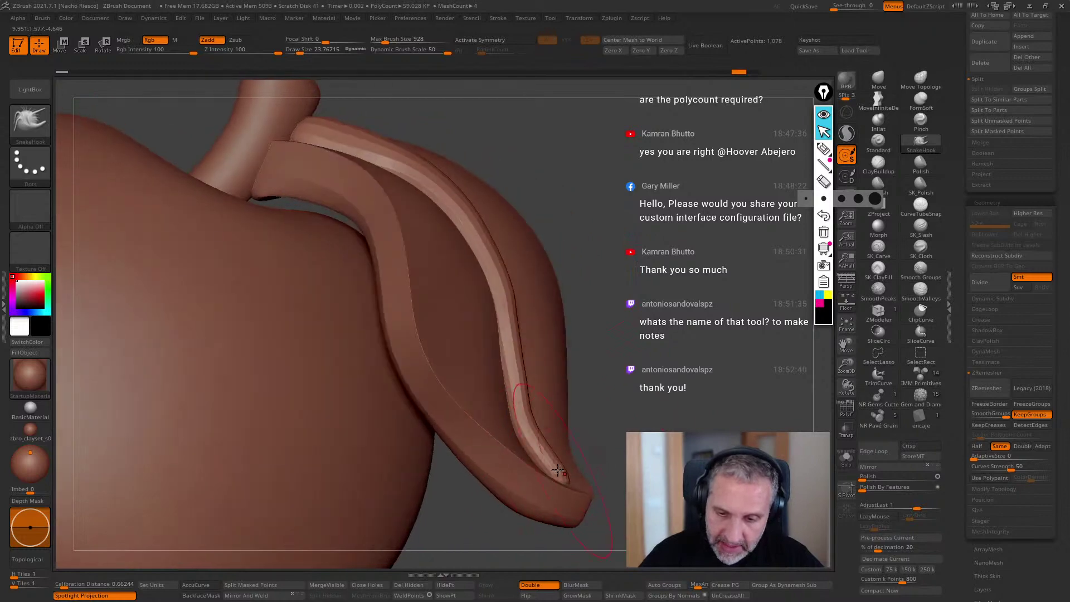
{"action": "left_click_drag", "start_coordinate": [564, 484], "coordinate": [547, 469]}
{"action": "mouse_move", "coordinate": [642, 428]}
{"action": "left_mouse_down"}
{"action": "mouse_move", "coordinate": [664, 496]}
{"action": "mouse_move", "coordinate": [676, 398]}
{"action": "left_mouse_up"}
Reshape the vein's stem end to meet the leaf edge with SnakeHook, using draw sizes from about 35.90 down to 19.64.
{"action": "key", "text": "s"}
{"action": "left_click_drag", "start_coordinate": [524, 344], "coordinate": [532, 344]}
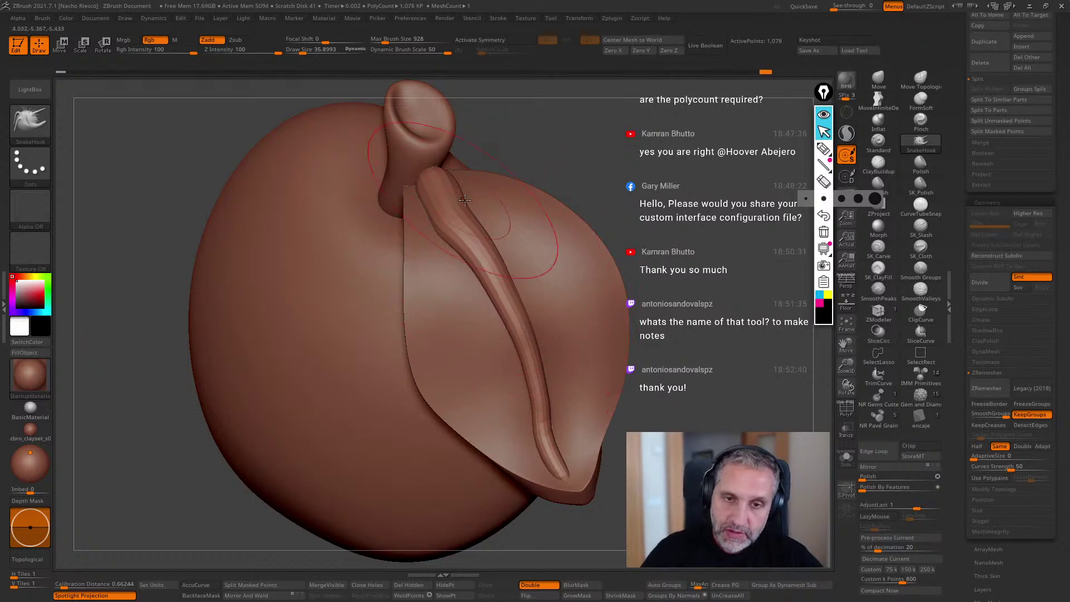
{"action": "right_click_drag", "start_coordinate": [462, 201], "coordinate": [452, 219]}
{"action": "key", "text": "s"}
{"action": "left_click_drag", "start_coordinate": [453, 220], "coordinate": [417, 157]}
{"action": "left_click_drag", "start_coordinate": [580, 135], "coordinate": [634, 113]}
{"action": "key", "text": "s"}
{"action": "left_click_drag", "start_coordinate": [429, 171], "coordinate": [426, 171]}
{"action": "left_click_drag", "start_coordinate": [417, 176], "coordinate": [406, 158]}
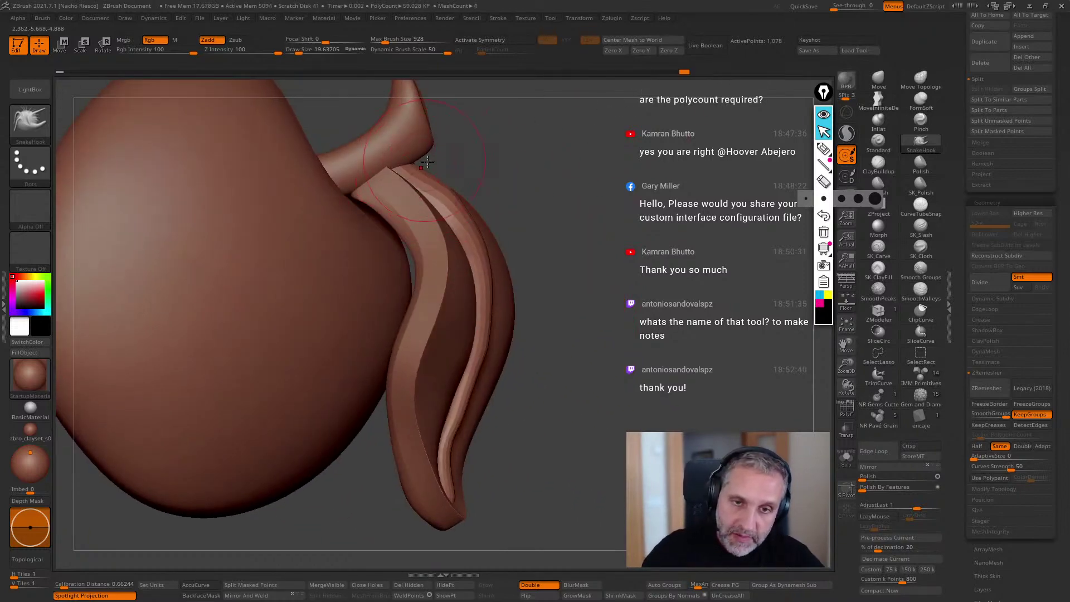
Smooth the vein's upper half and nudge its curve to follow the leaf's crease.
{"action": "left_click_drag", "start_coordinate": [503, 155], "coordinate": [465, 156]}
{"action": "left_click_drag", "start_coordinate": [540, 153], "coordinate": [480, 167]}
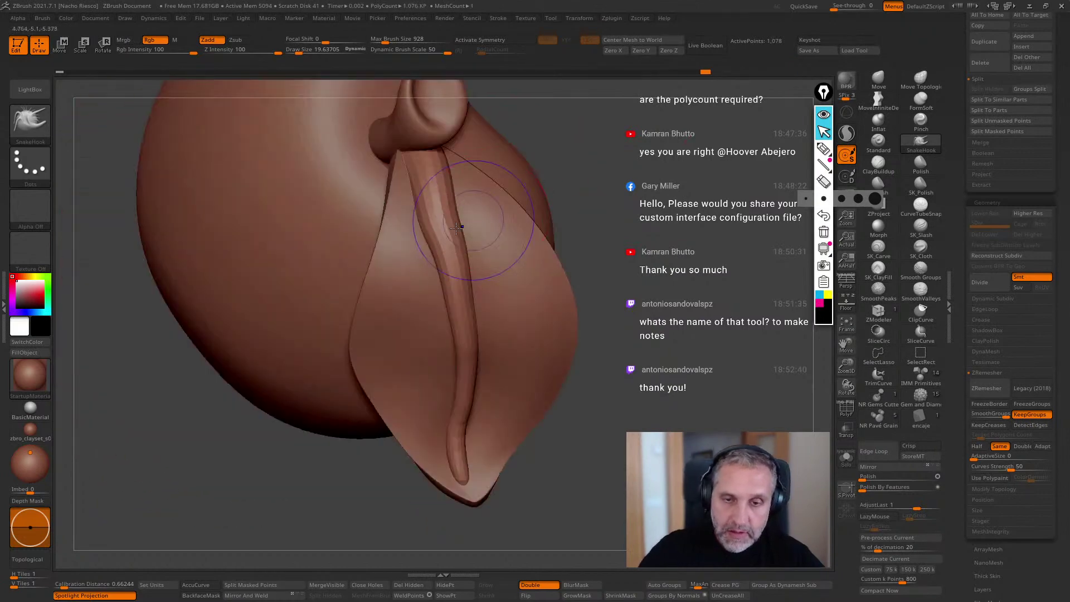
{"action": "left_click_drag", "start_coordinate": [419, 134], "coordinate": [419, 165], "text": "shift"}
{"action": "right_click_drag", "start_coordinate": [473, 171], "coordinate": [505, 174]}
{"action": "left_click_drag", "start_coordinate": [446, 207], "coordinate": [458, 271], "text": "shift"}
{"action": "right_click_drag", "start_coordinate": [483, 237], "coordinate": [454, 260]}
{"action": "left_click_drag", "start_coordinate": [454, 260], "coordinate": [445, 259]}
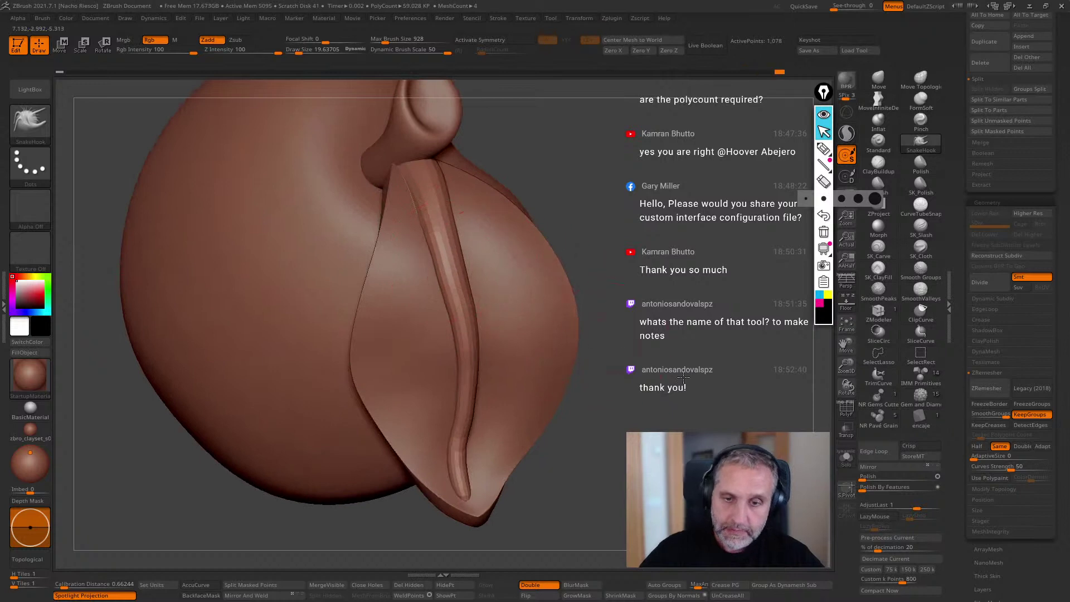
Inflate the whole vein slightly with the Gizmo and return to sculpting.
{"action": "left_click_drag", "start_coordinate": [664, 374], "coordinate": [710, 387]}
{"action": "key", "text": "w"}
{"action": "left_click", "coordinate": [848, 115]}
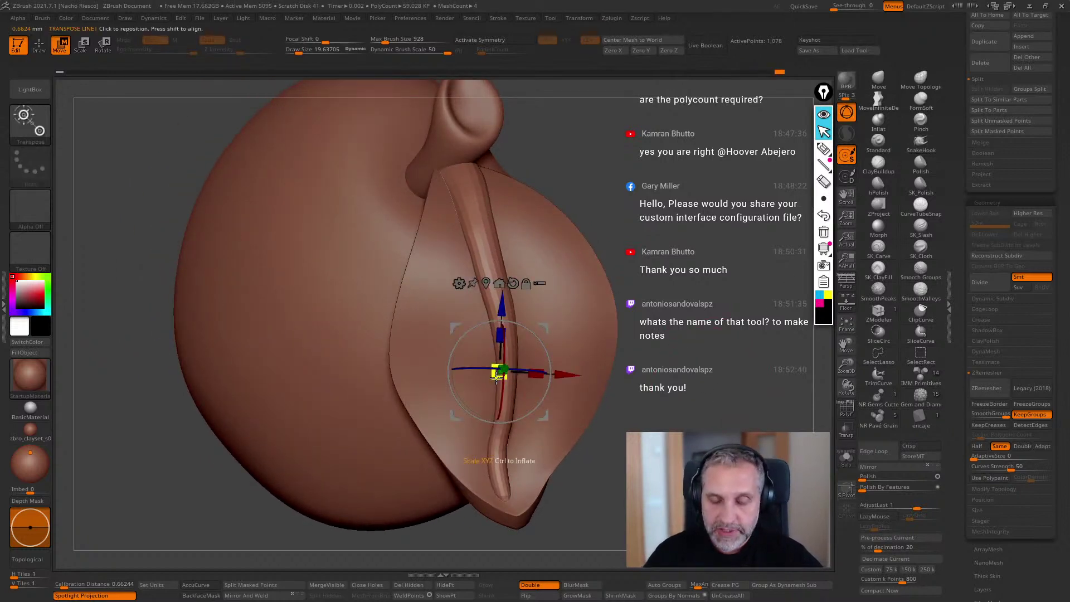
{"action": "key", "text": "q"}
Smooth the vein's lower section and apply a light Polish to the vein.
{"action": "mouse_move", "coordinate": [676, 402]}
{"action": "left_mouse_down"}
{"action": "mouse_move", "coordinate": [638, 401]}
{"action": "mouse_move", "coordinate": [647, 399]}
{"action": "left_mouse_up"}
{"action": "left_click_drag", "start_coordinate": [505, 412], "coordinate": [511, 454], "text": "shift"}
{"action": "left_click_drag", "start_coordinate": [591, 451], "coordinate": [720, 467]}
{"action": "left_click_drag", "start_coordinate": [867, 477], "coordinate": [870, 477]}
{"action": "left_click_drag", "start_coordinate": [785, 451], "coordinate": [746, 395]}
{"action": "left_click_drag", "start_coordinate": [747, 440], "coordinate": [723, 405]}
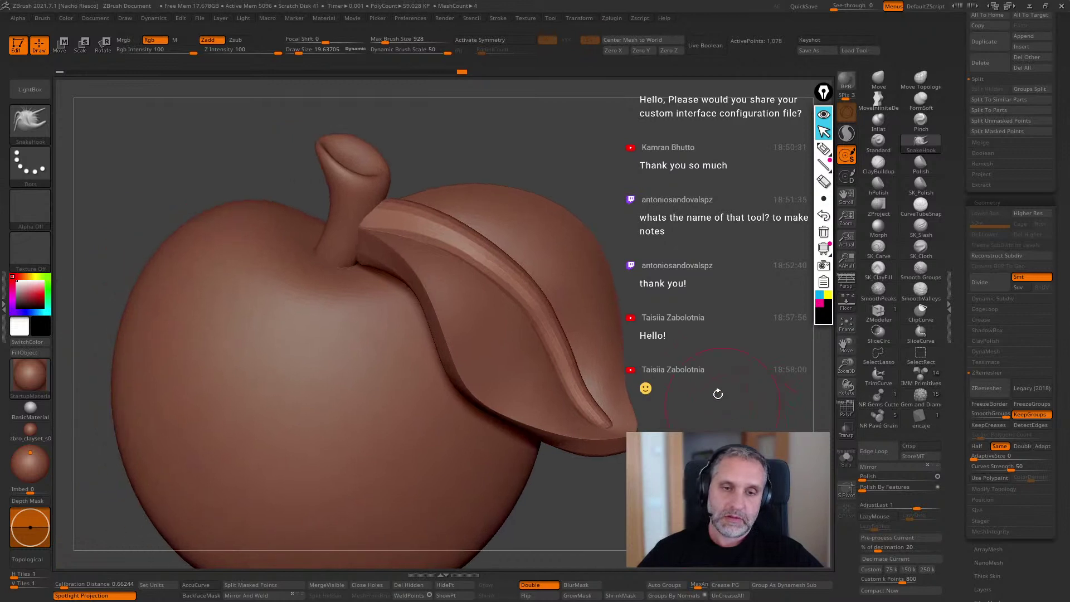
Isolate the vein, mask its rounded stem end with a lasso, and show the other parts again.
{"action": "left_click", "coordinate": [845, 462]}
{"action": "left_click_drag", "start_coordinate": [763, 446], "coordinate": [685, 426]}
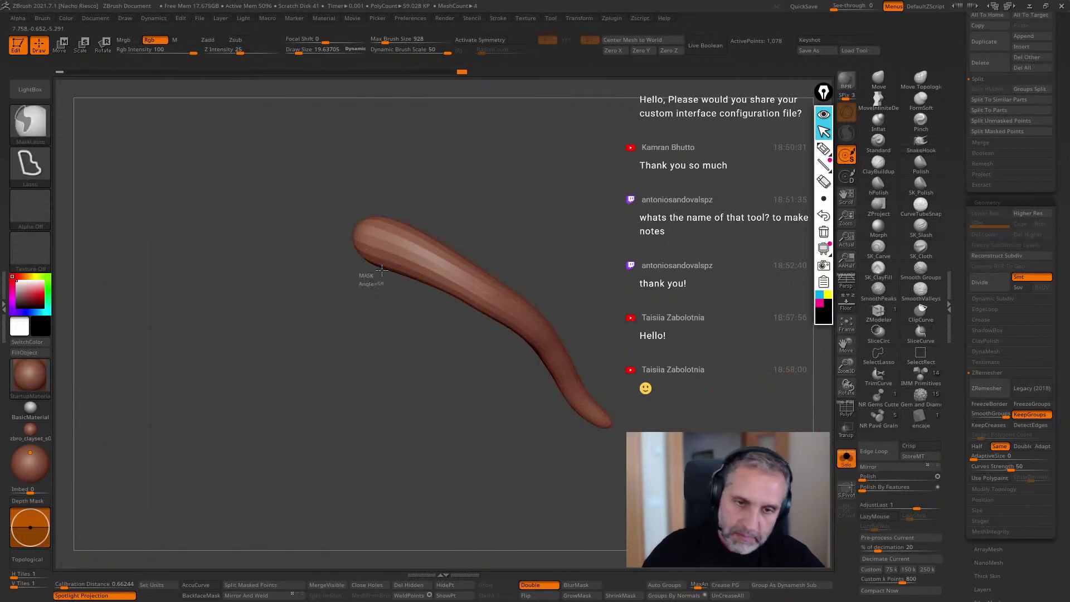
{"action": "mouse_move", "coordinate": [403, 215]}
{"action": "left_mouse_down", "text": "ctrl"}
{"action": "mouse_move", "coordinate": [289, 237]}
{"action": "mouse_move", "coordinate": [301, 253]}
{"action": "left_mouse_up", "text": "ctrl"}
{"action": "left_click_drag", "start_coordinate": [440, 491], "coordinate": [521, 499]}
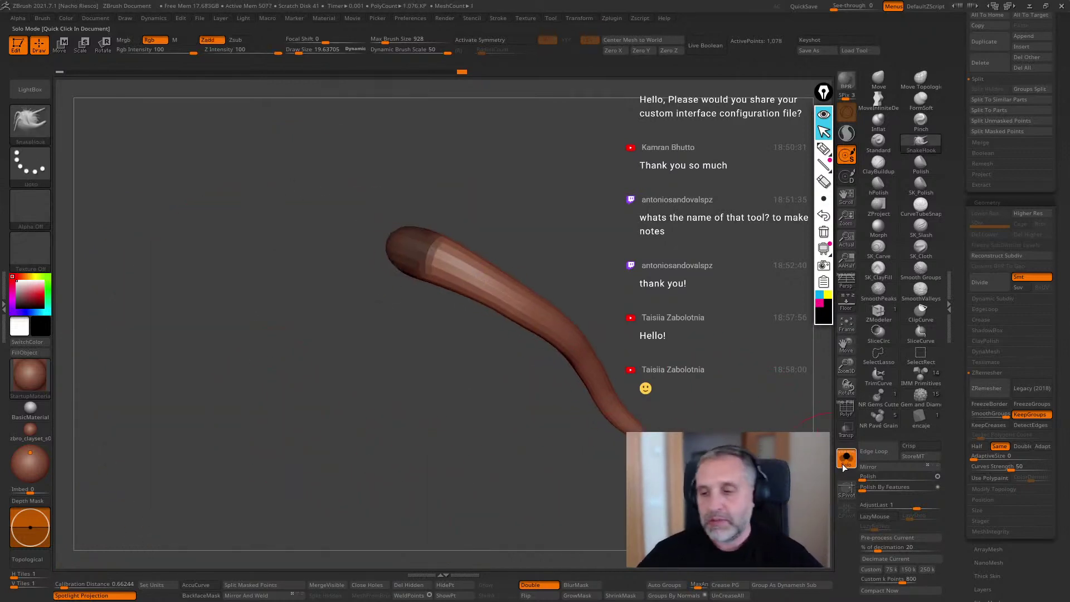
{"action": "left_click", "coordinate": [845, 459]}
{"action": "left_click_drag", "start_coordinate": [788, 429], "coordinate": [556, 564]}
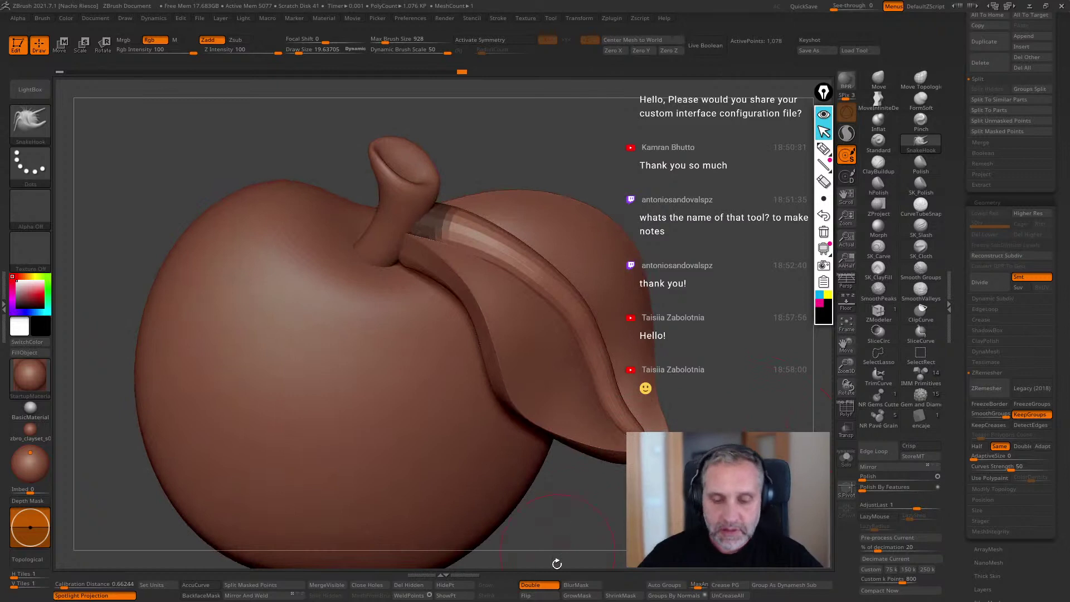
Expand and soften the vein's mask, invert it, and apply Polish By Features to the stem end.
{"action": "left_click", "coordinate": [586, 595]}
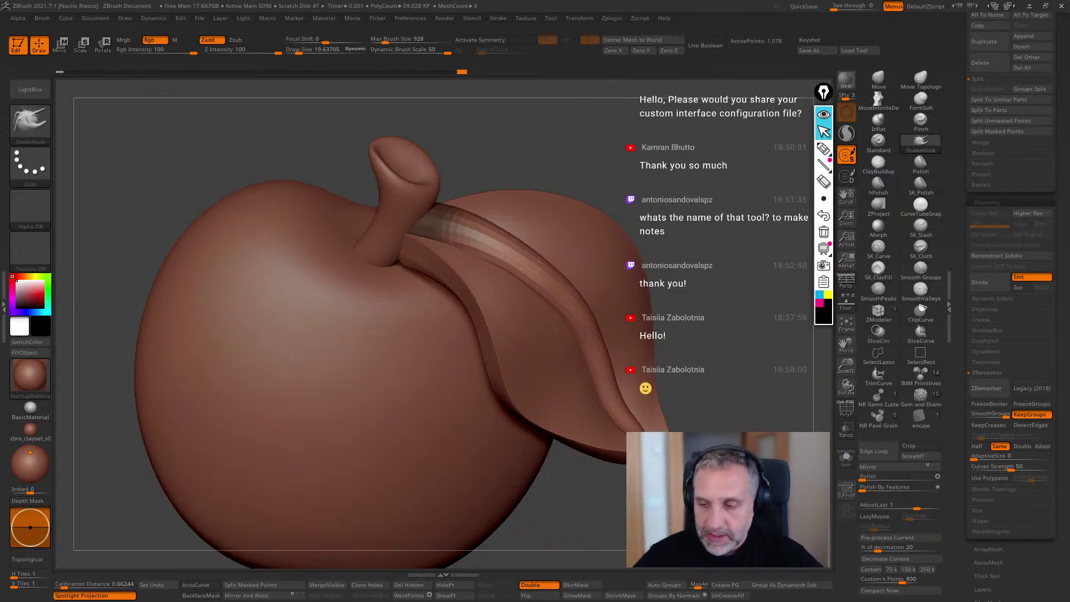
{"action": "left_click", "coordinate": [869, 489]}
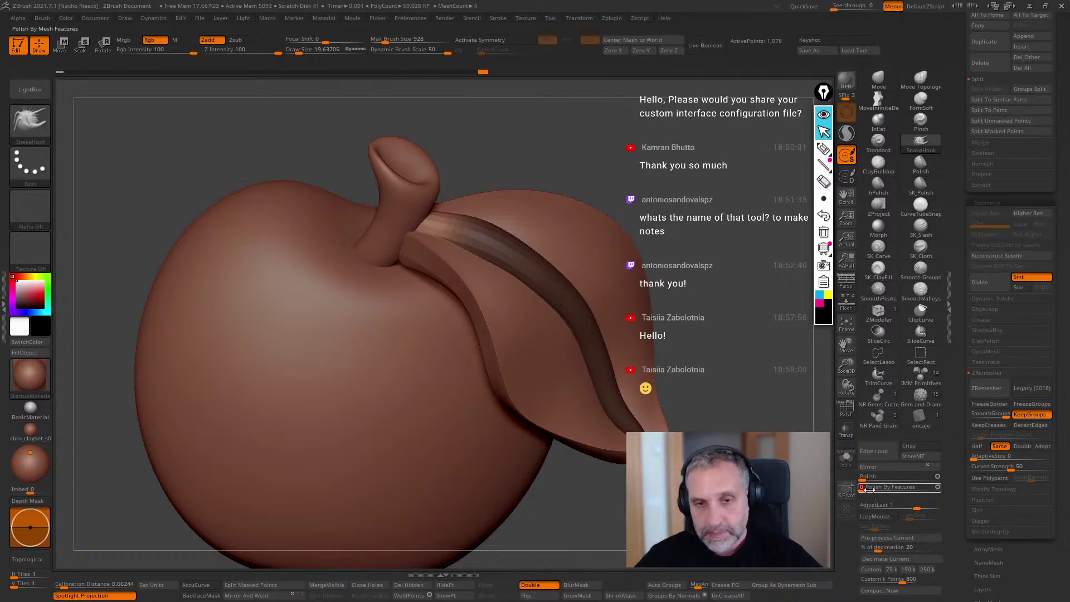
{"action": "mouse_move", "coordinate": [794, 440]}
{"action": "left_mouse_down"}
{"action": "mouse_move", "coordinate": [744, 434]}
{"action": "mouse_move", "coordinate": [790, 411]}
{"action": "left_mouse_up"}
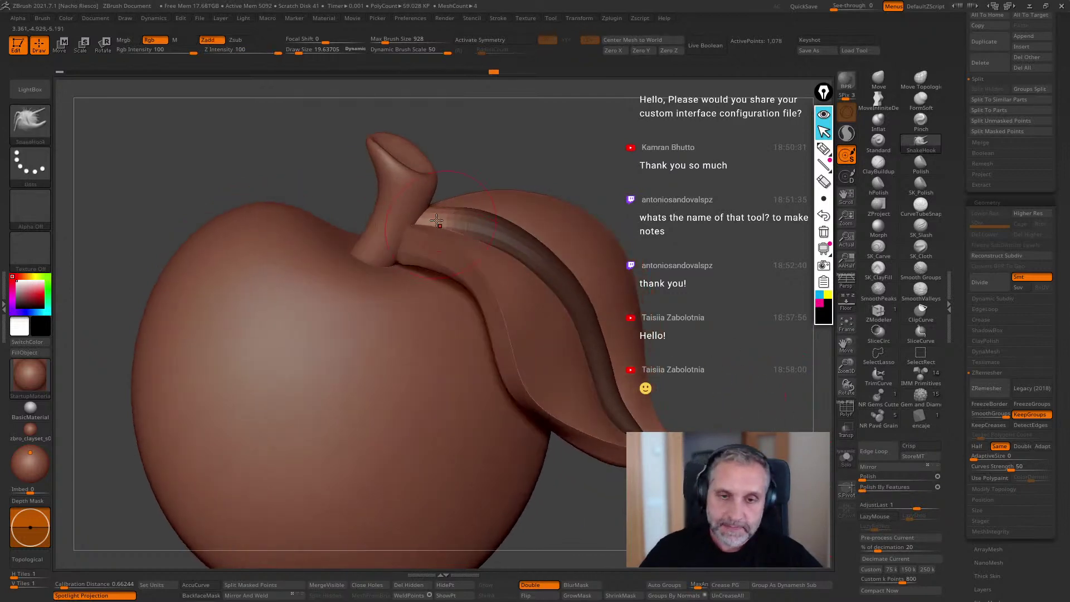
Pull the vein along the leaf's crease with the SnakeHook brush and smooth its lower section.
{"action": "key", "text": "f"}
{"action": "mouse_move", "coordinate": [504, 173]}
{"action": "left_mouse_down"}
{"action": "mouse_move", "coordinate": [721, 292]}
{"action": "mouse_move", "coordinate": [509, 210]}
{"action": "mouse_move", "coordinate": [528, 234]}
{"action": "left_mouse_up"}
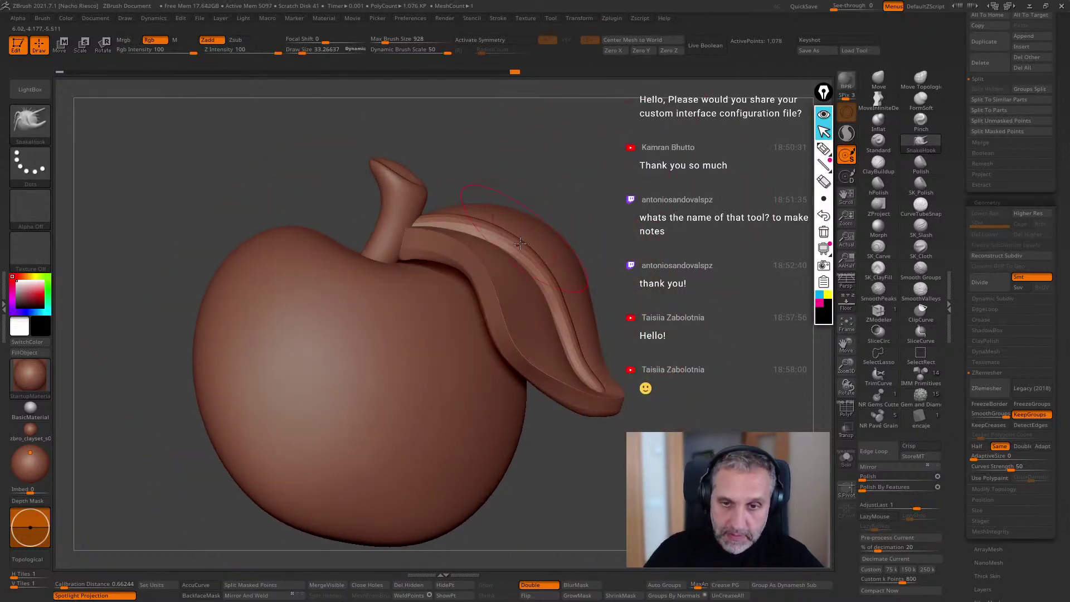
{"action": "left_click_drag", "start_coordinate": [574, 346], "coordinate": [612, 321], "text": "shift"}
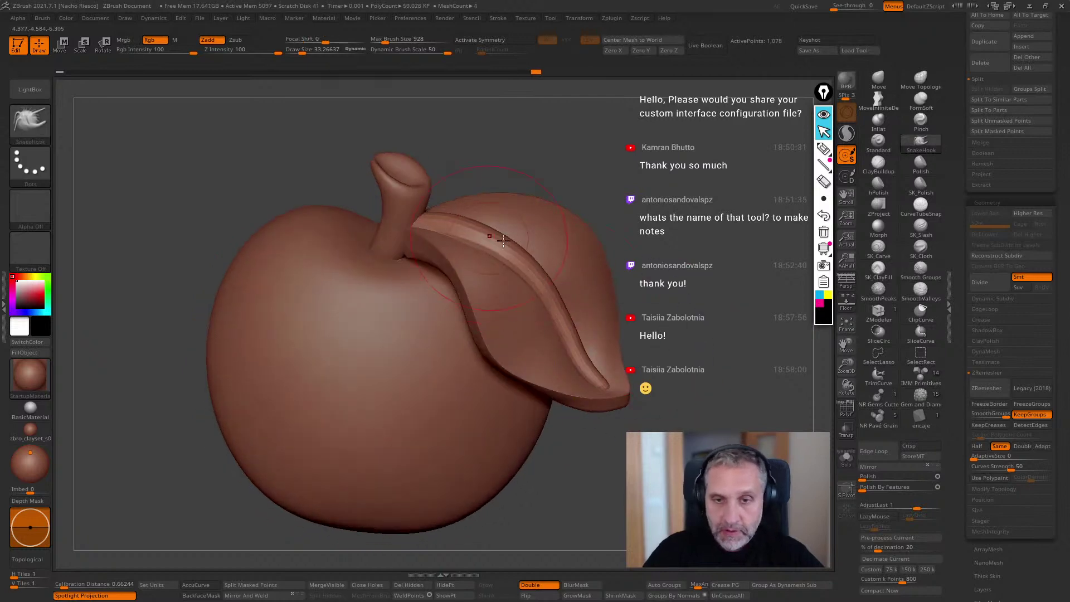
{"action": "left_click_drag", "start_coordinate": [478, 239], "coordinate": [559, 258]}
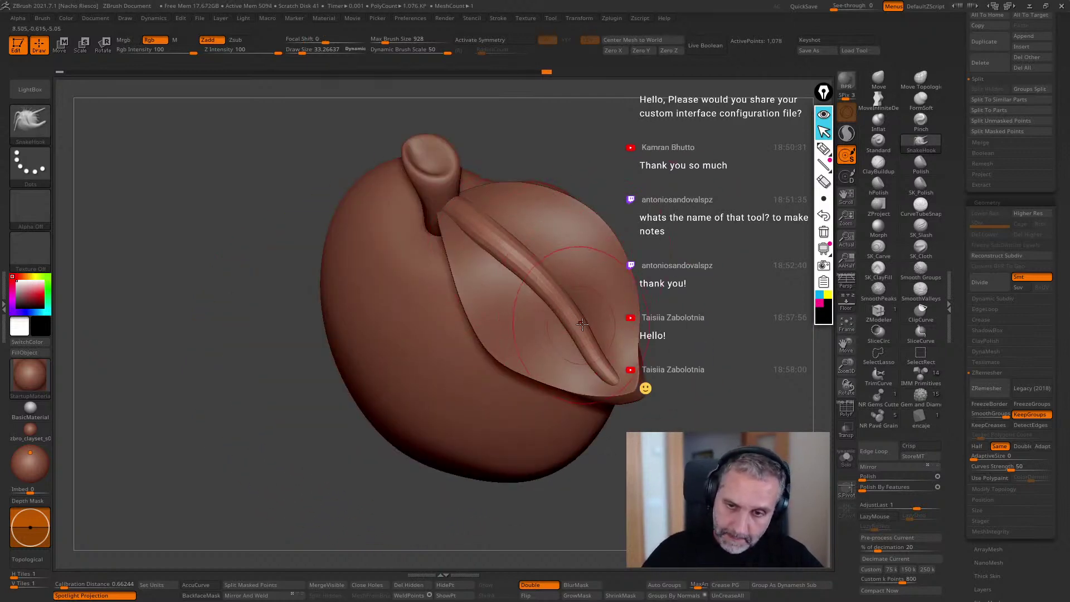
Refine the vein's course along the leaf with the Move brush at a draw size of about 18.
{"action": "key", "text": "b"}
{"action": "key", "text": "m"}
{"action": "key", "text": "v"}
{"action": "key", "text": "s"}
{"action": "mouse_move", "coordinate": [557, 295]}
{"action": "left_mouse_down"}
{"action": "mouse_move", "coordinate": [535, 296]}
{"action": "mouse_move", "coordinate": [582, 296]}
{"action": "left_mouse_up"}
{"action": "left_click_drag", "start_coordinate": [624, 250], "coordinate": [710, 317]}
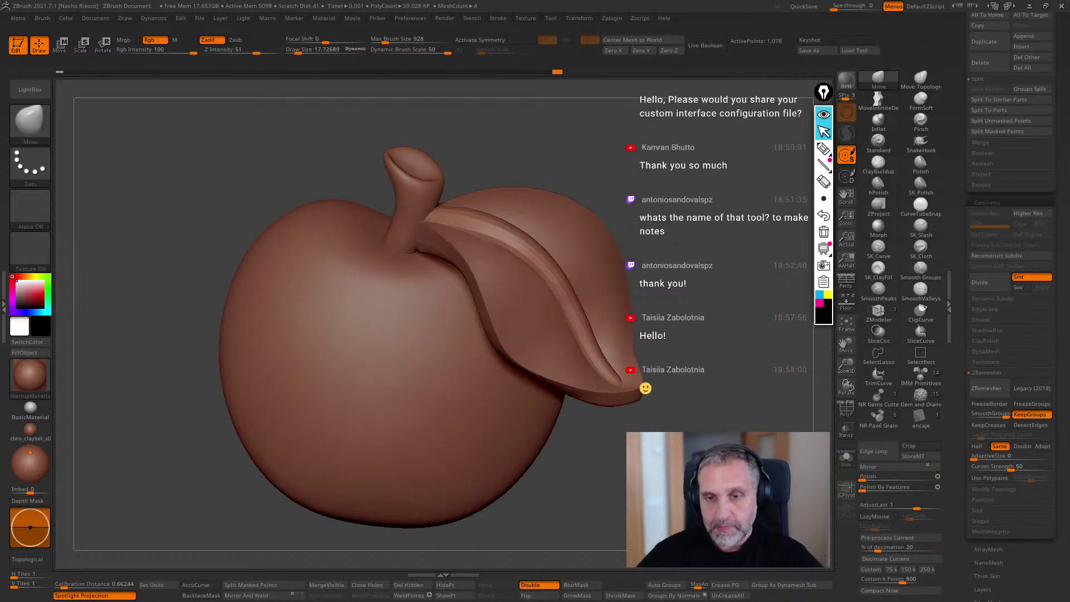
{"action": "left_click_drag", "start_coordinate": [709, 390], "coordinate": [710, 426], "text": "alt"}
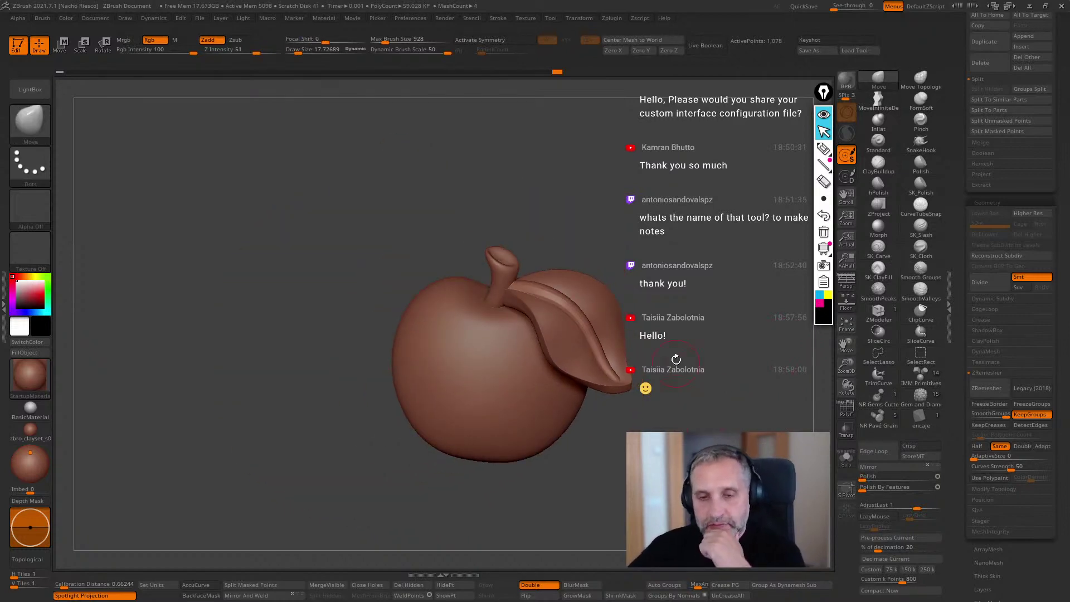
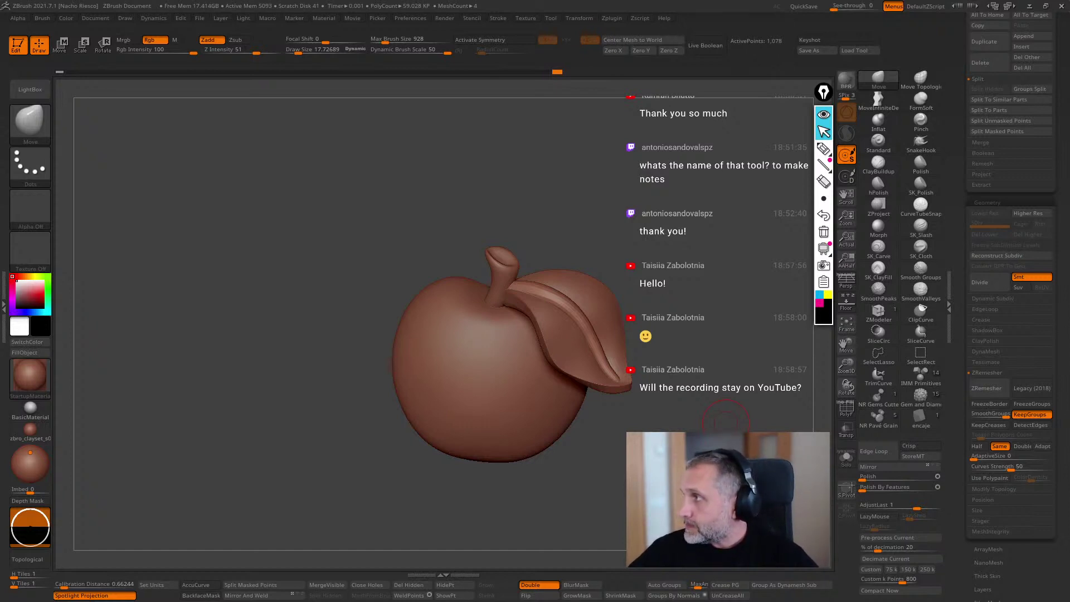
Switch to the browser and check the Latest Streams from Pixologic playlist on the Pixologic ZBrush YouTube channel.
{"action": "key", "text": "alt+Tab"}
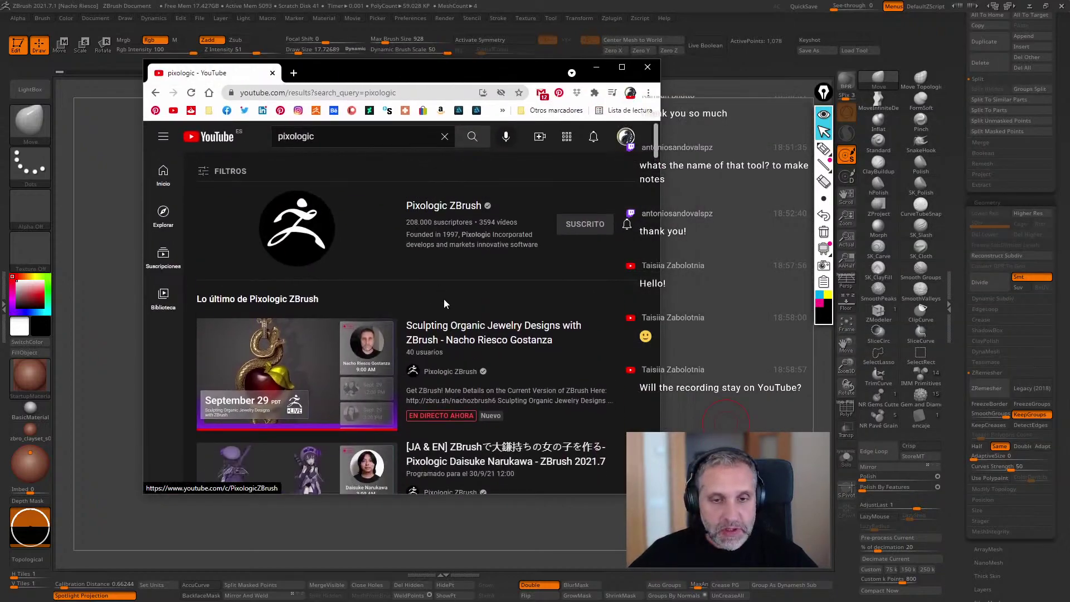
{"action": "left_click", "coordinate": [436, 205]}
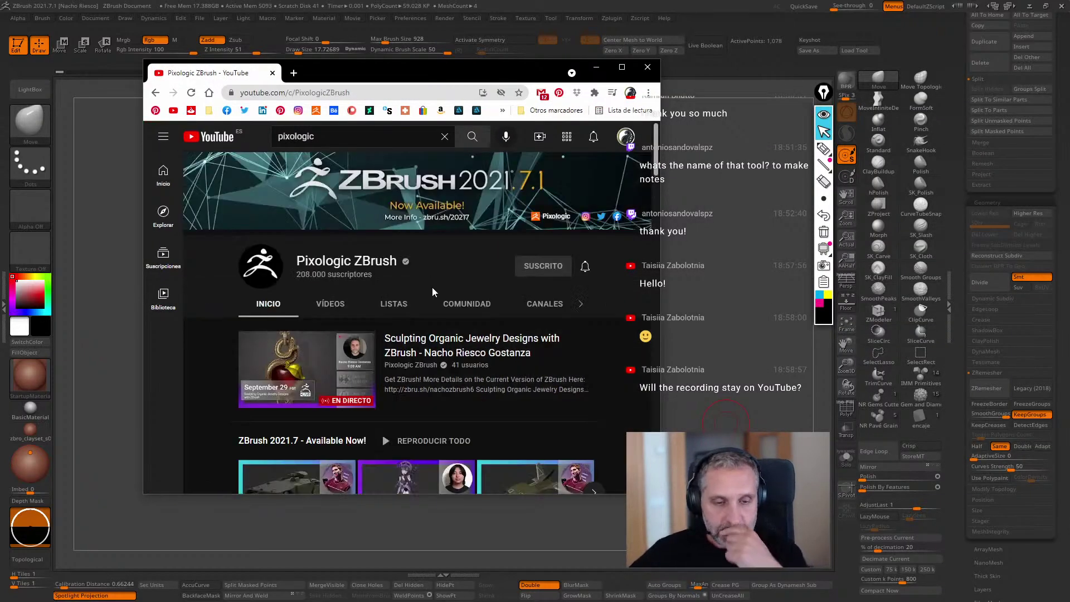
{"action": "scroll", "coordinate": [432, 279], "scroll_direction": "down", "scroll_amount": 15}
{"action": "scroll", "coordinate": [384, 355], "scroll_direction": "down", "scroll_amount": 1}
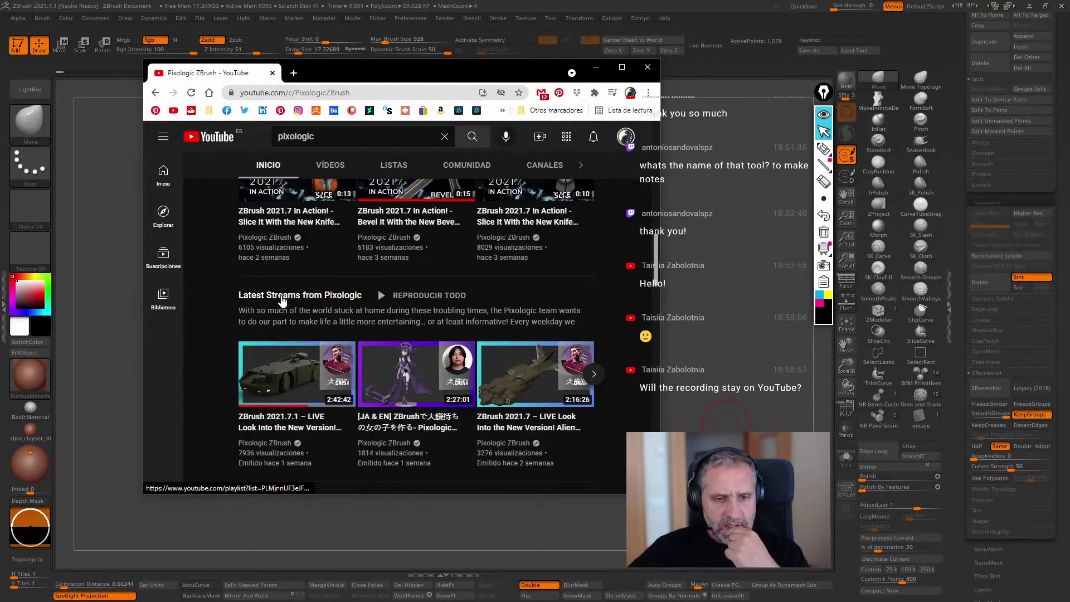
{"action": "left_click", "coordinate": [282, 301]}
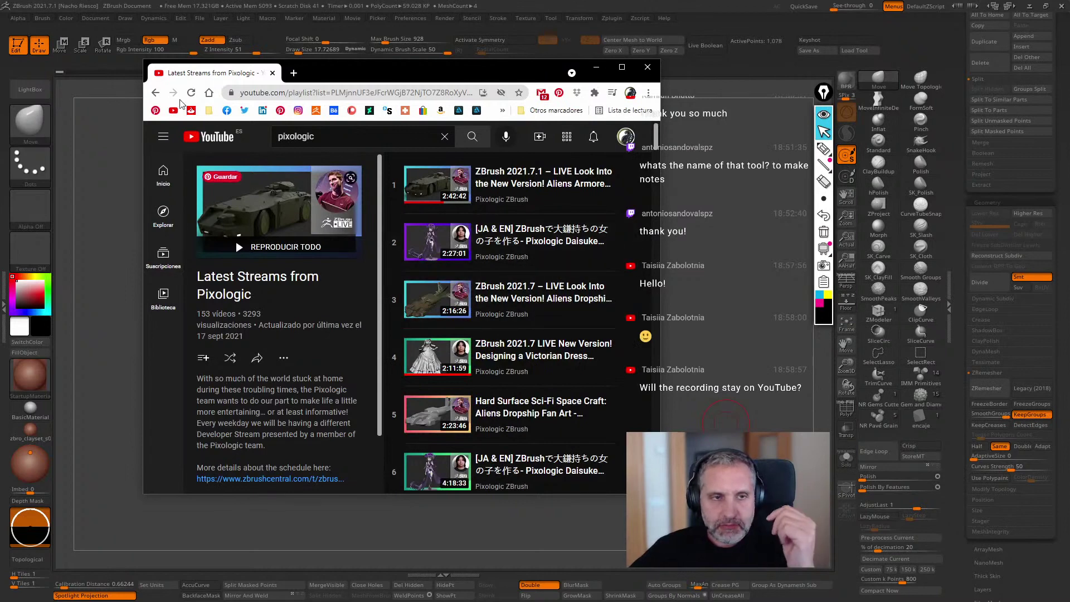
{"action": "left_click", "coordinate": [155, 93]}
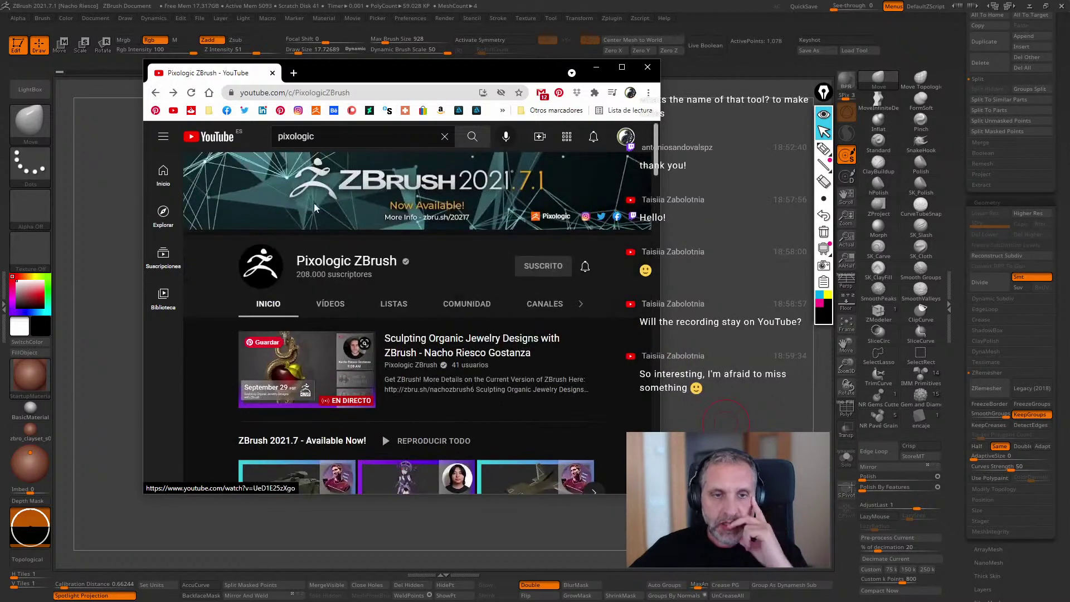
Browse the channel's uploaded videos for earlier Sculpting Organic Jewelry Designs streams.
{"action": "left_click", "coordinate": [329, 304]}
{"action": "scroll", "coordinate": [408, 400], "scroll_direction": "down", "scroll_amount": 2}
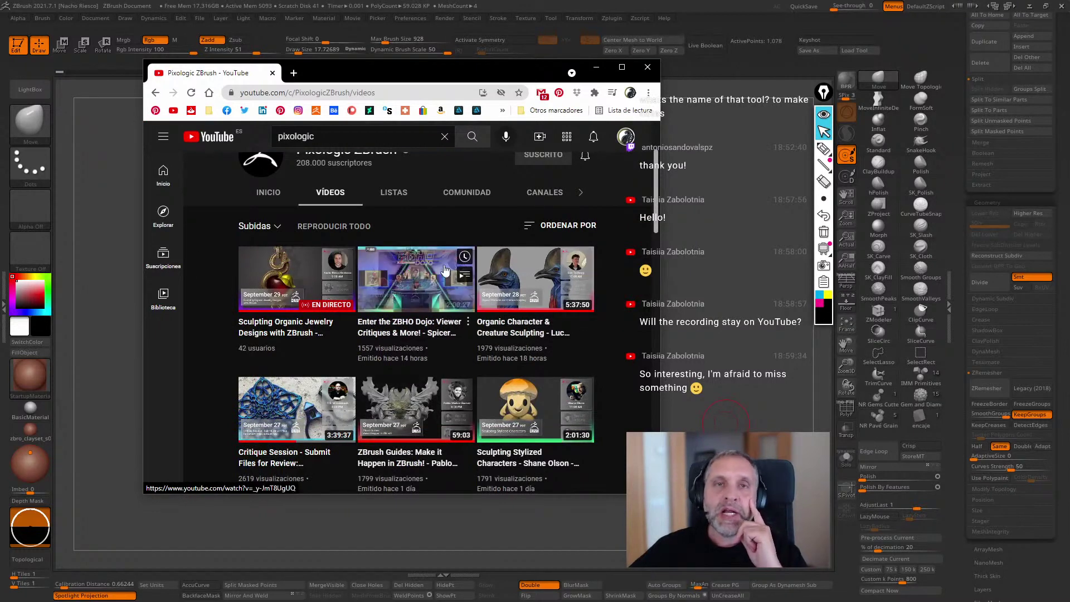
{"action": "scroll", "coordinate": [433, 372], "scroll_direction": "down", "scroll_amount": 5}
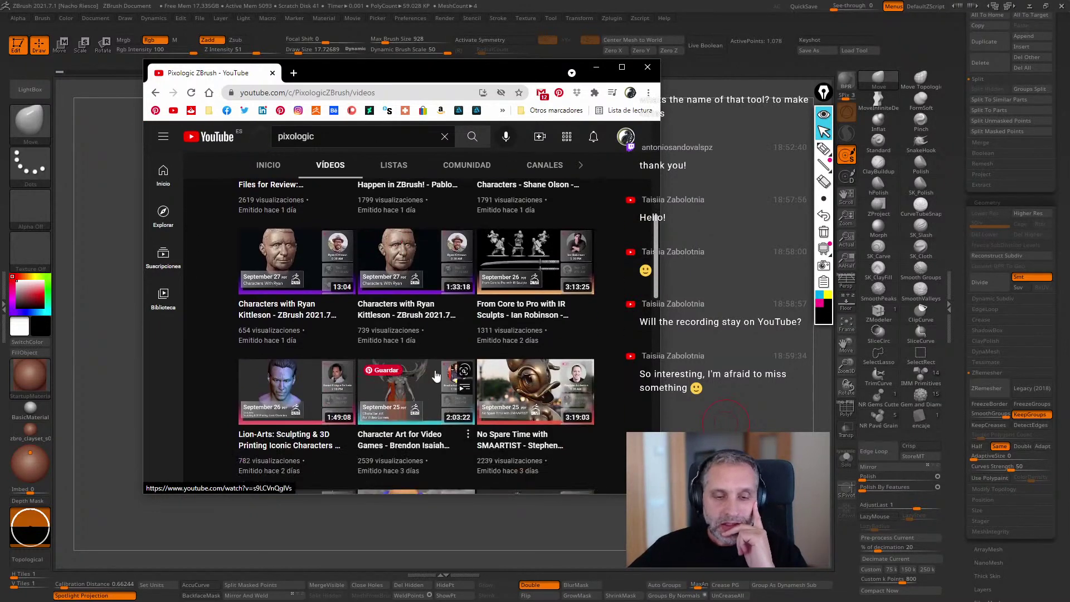
{"action": "scroll", "coordinate": [433, 373], "scroll_direction": "up", "scroll_amount": 8}
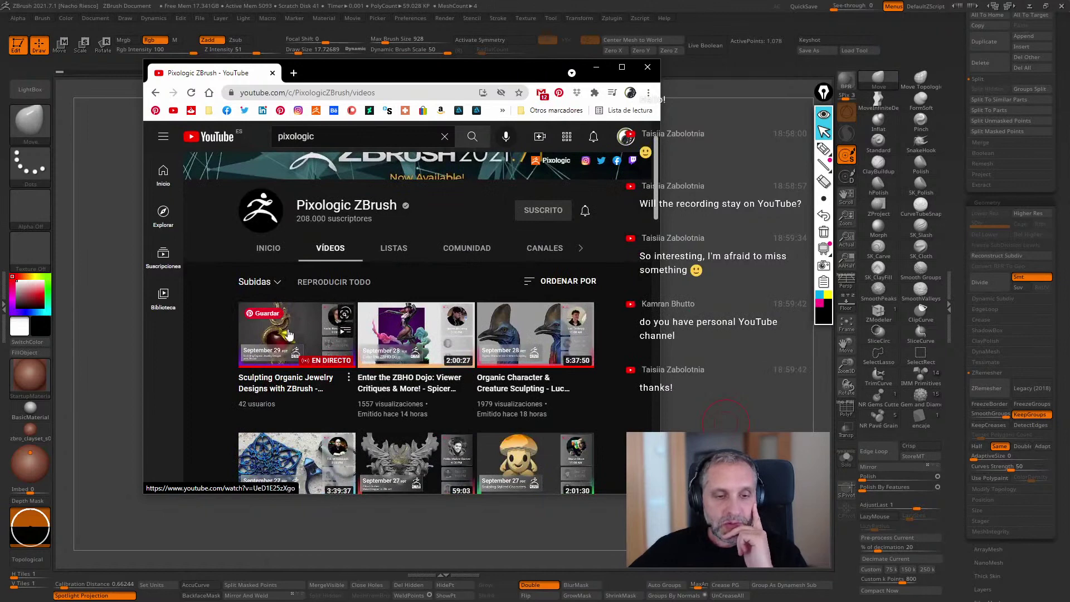
{"action": "scroll", "coordinate": [283, 331], "scroll_direction": "down", "scroll_amount": 7}
{"action": "scroll", "coordinate": [408, 355], "scroll_direction": "down", "scroll_amount": 5}
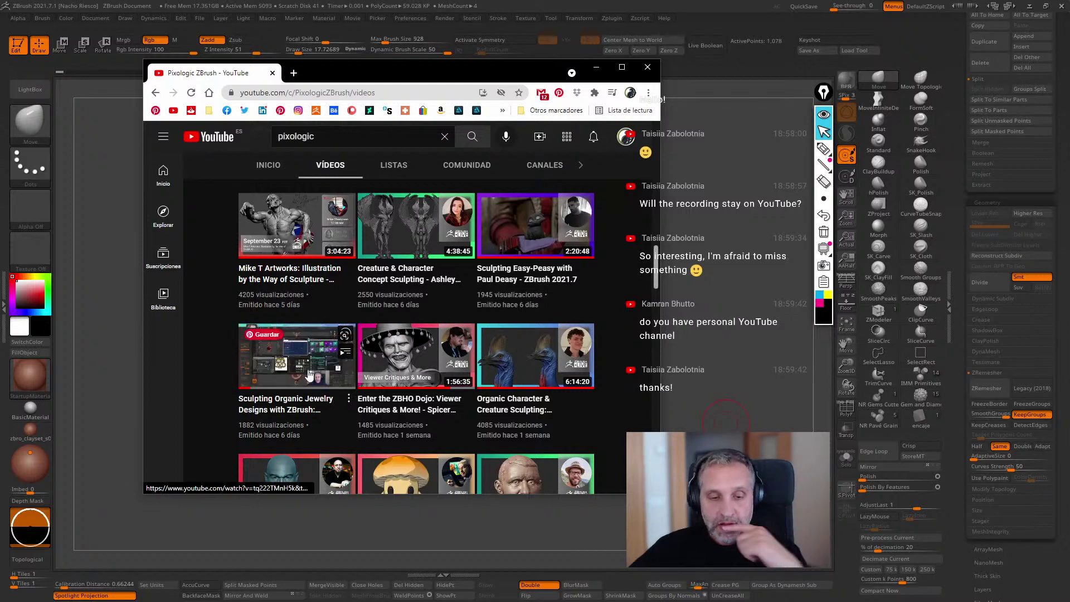
{"action": "scroll", "coordinate": [308, 373], "scroll_direction": "down", "scroll_amount": 7}
{"action": "scroll", "coordinate": [310, 380], "scroll_direction": "down", "scroll_amount": 10}
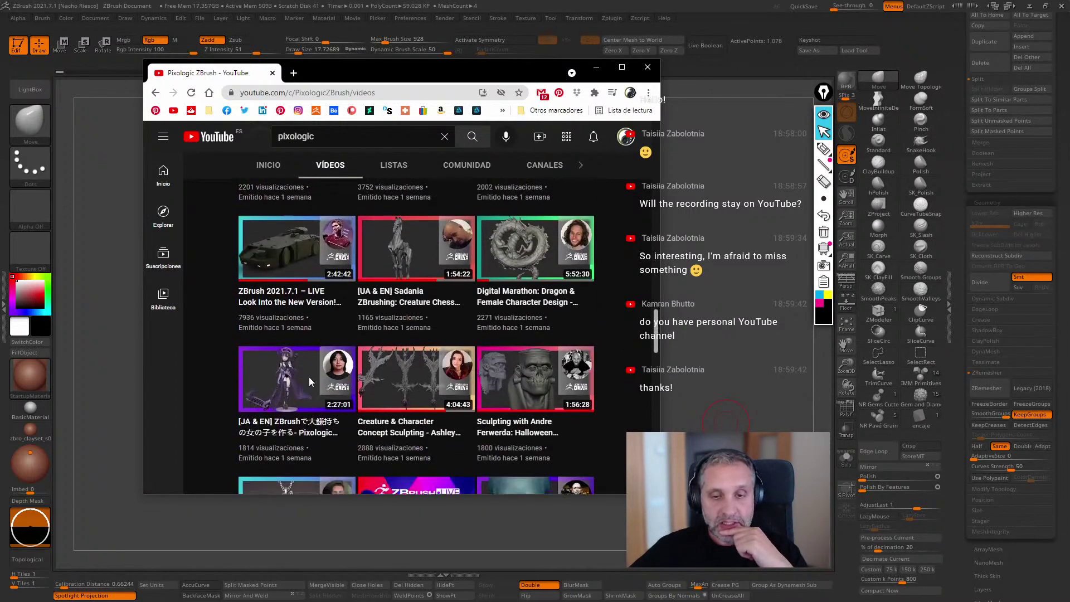
{"action": "scroll", "coordinate": [311, 389], "scroll_direction": "down", "scroll_amount": 10}
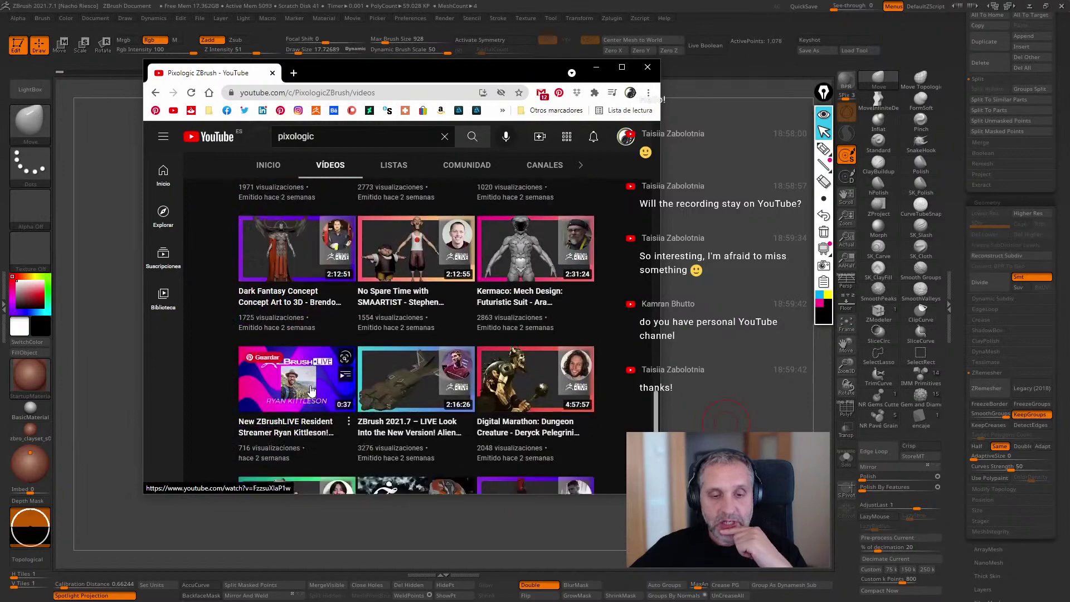
{"action": "scroll", "coordinate": [311, 388], "scroll_direction": "down", "scroll_amount": 10}
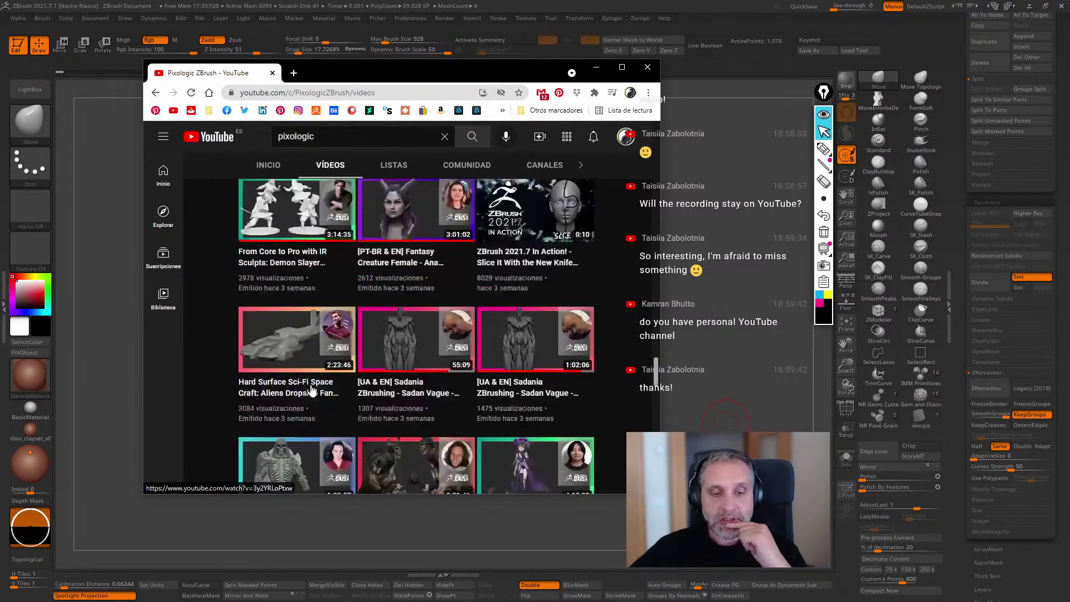
{"action": "scroll", "coordinate": [311, 388], "scroll_direction": "down", "scroll_amount": 10}
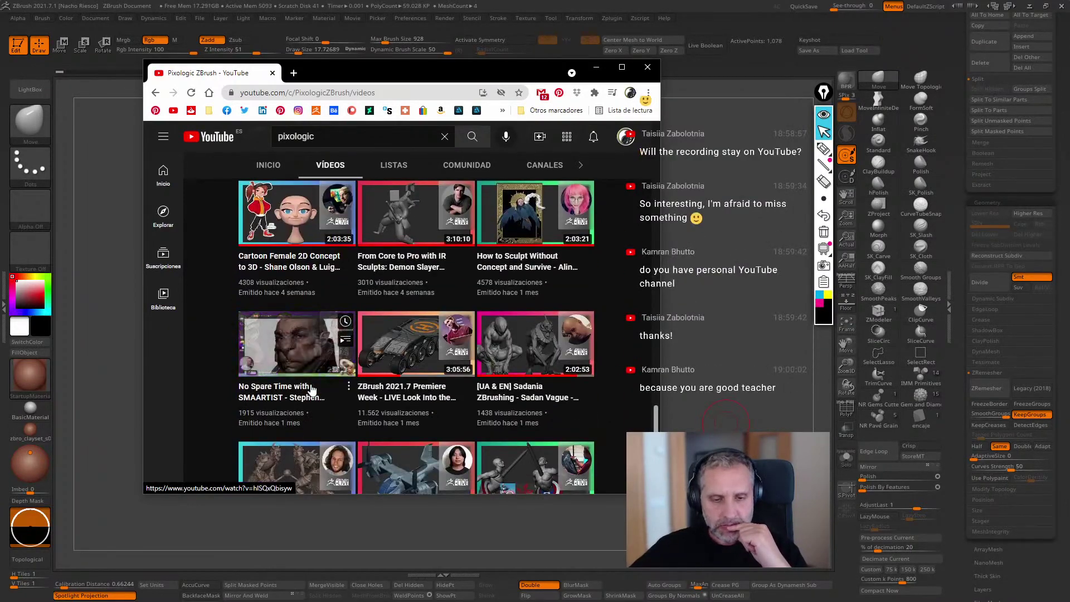
{"action": "scroll", "coordinate": [311, 388], "scroll_direction": "down", "scroll_amount": 10}
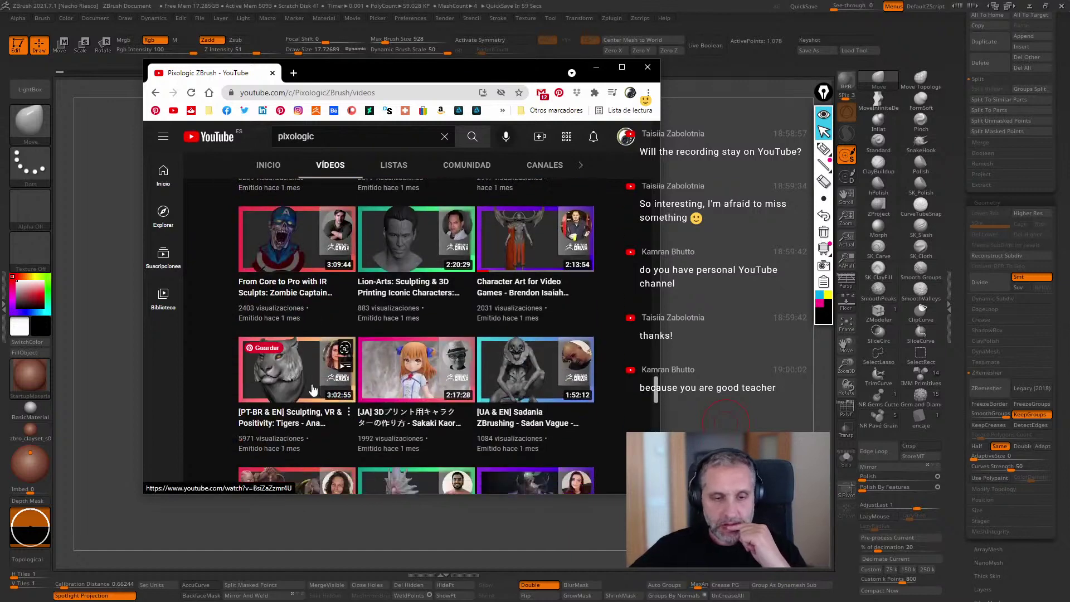
{"action": "scroll", "coordinate": [314, 388], "scroll_direction": "down", "scroll_amount": 10}
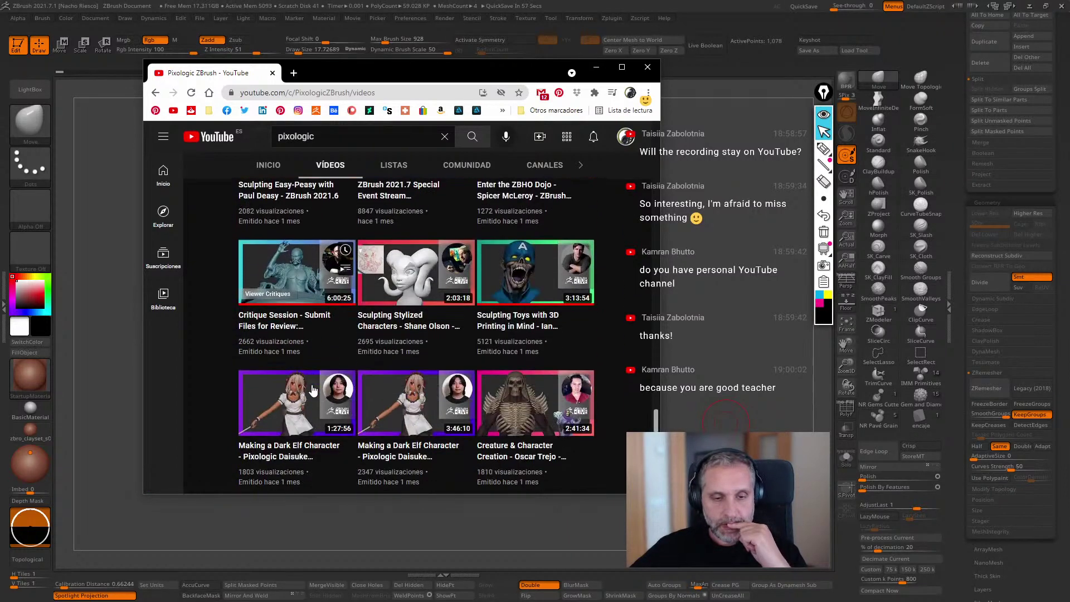
{"action": "scroll", "coordinate": [313, 390], "scroll_direction": "up", "scroll_amount": 10}
{"action": "scroll", "coordinate": [302, 366], "scroll_direction": "up", "scroll_amount": 10}
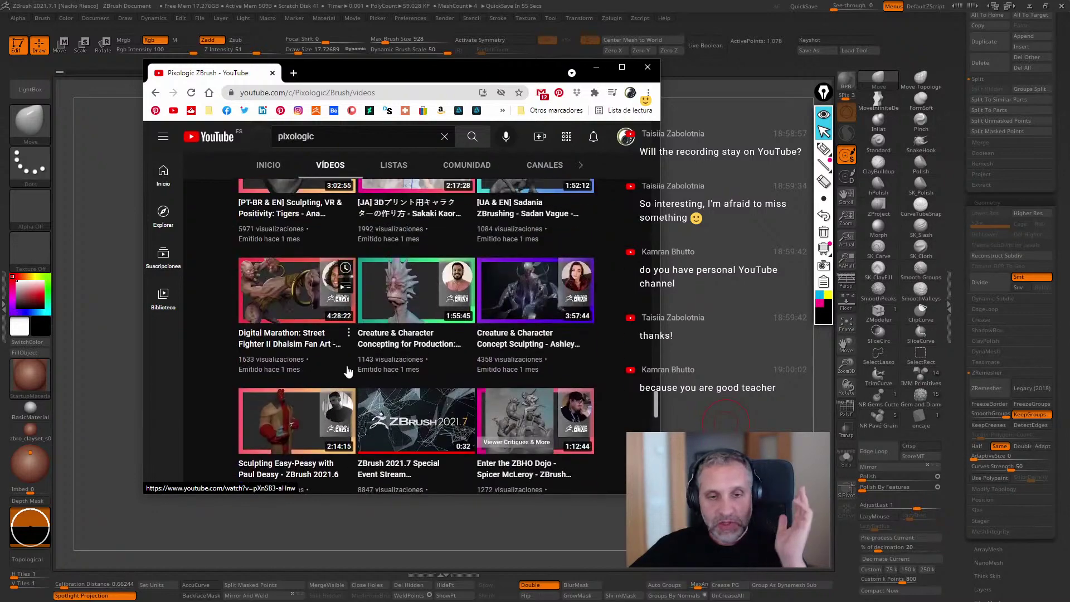
{"action": "scroll", "coordinate": [401, 361], "scroll_direction": "up", "scroll_amount": 10}
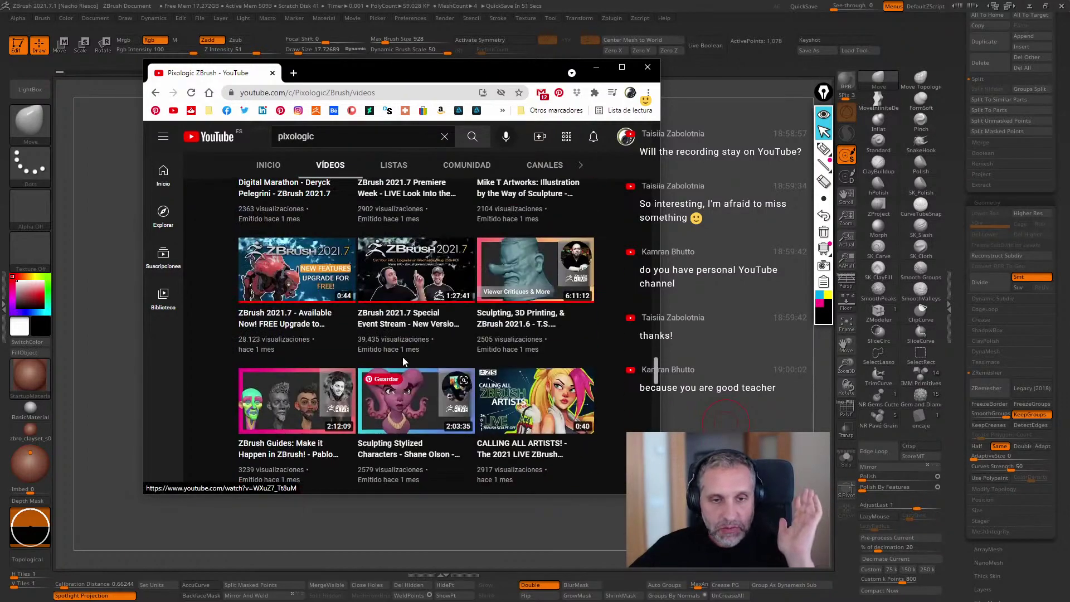
{"action": "scroll", "coordinate": [401, 361], "scroll_direction": "up", "scroll_amount": 5}
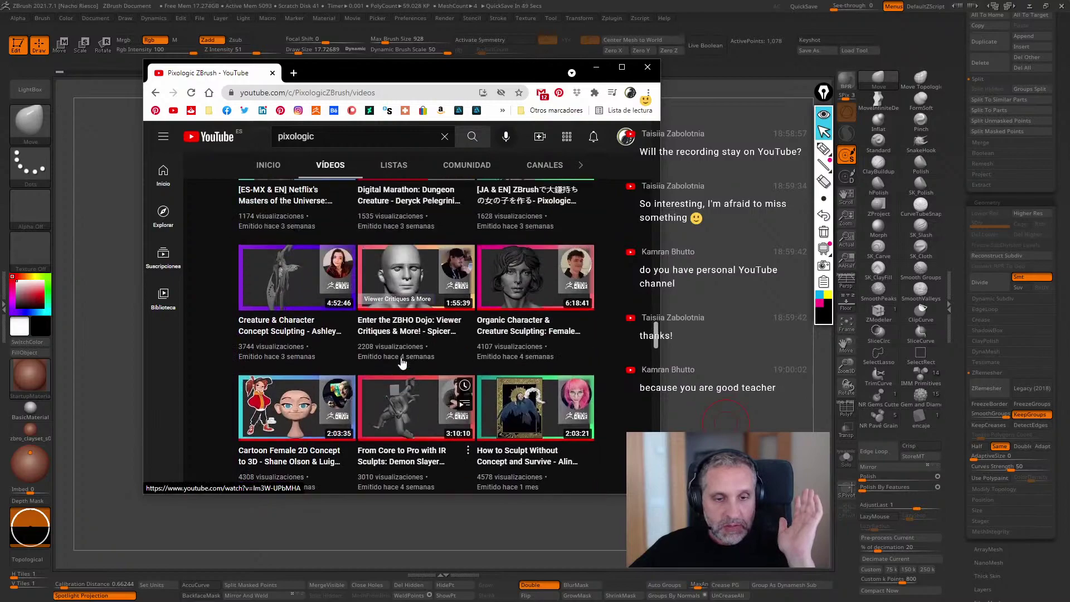
{"action": "scroll", "coordinate": [411, 358], "scroll_direction": "down", "scroll_amount": 10}
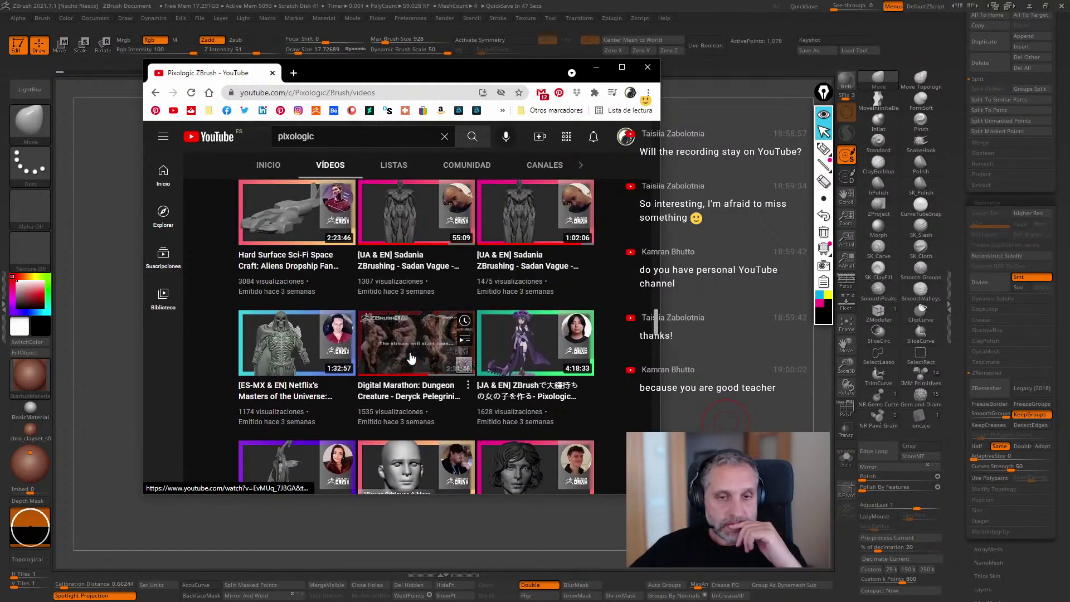
{"action": "scroll", "coordinate": [448, 267], "scroll_direction": "up", "scroll_amount": 10}
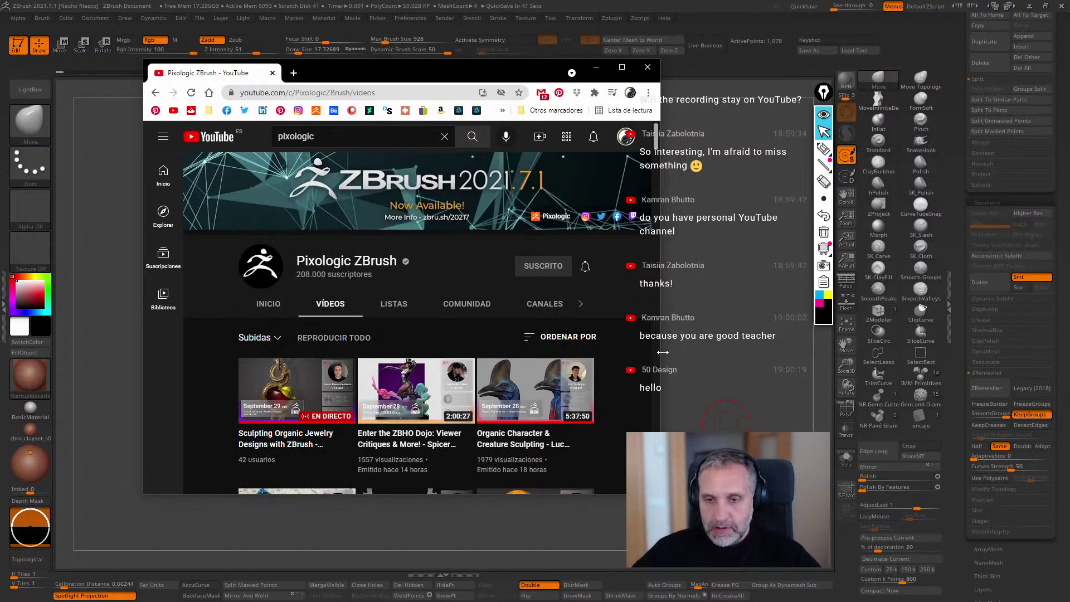
Widen the browser window and search within the channel for the presenter's first name.
{"action": "left_click_drag", "start_coordinate": [659, 350], "coordinate": [880, 354]}
{"action": "left_click_drag", "start_coordinate": [814, 348], "coordinate": [1019, 354]}
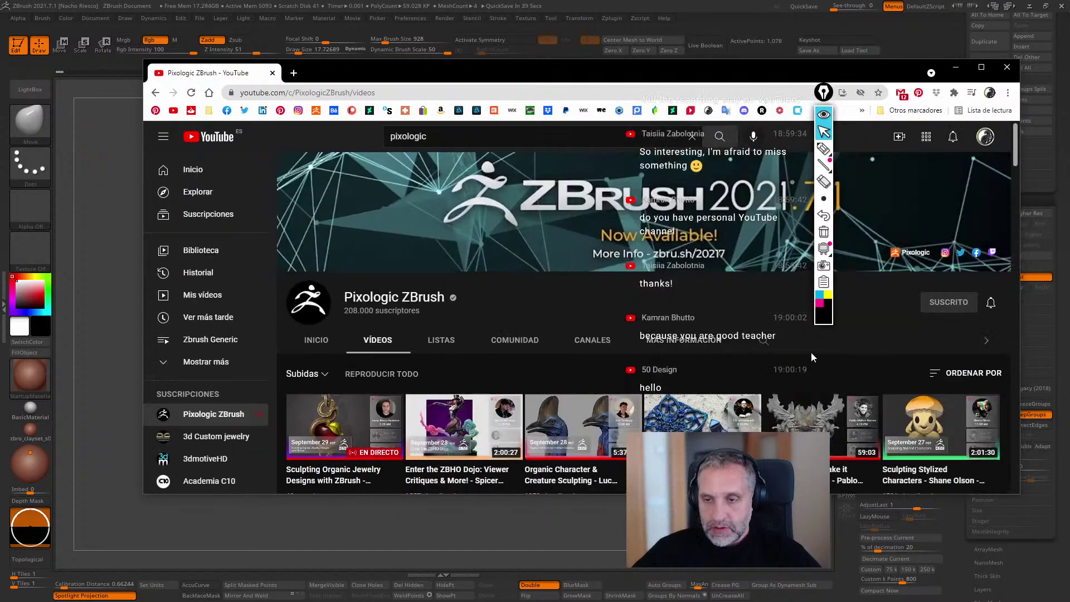
{"action": "left_click", "coordinate": [763, 343]}
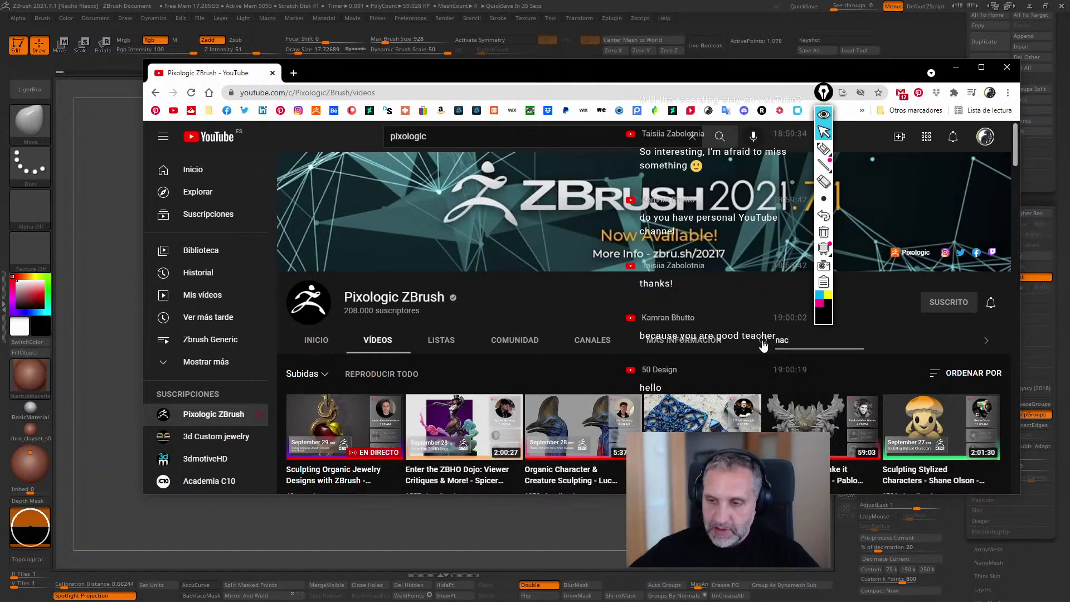
{"action": "key", "text": "Return"}
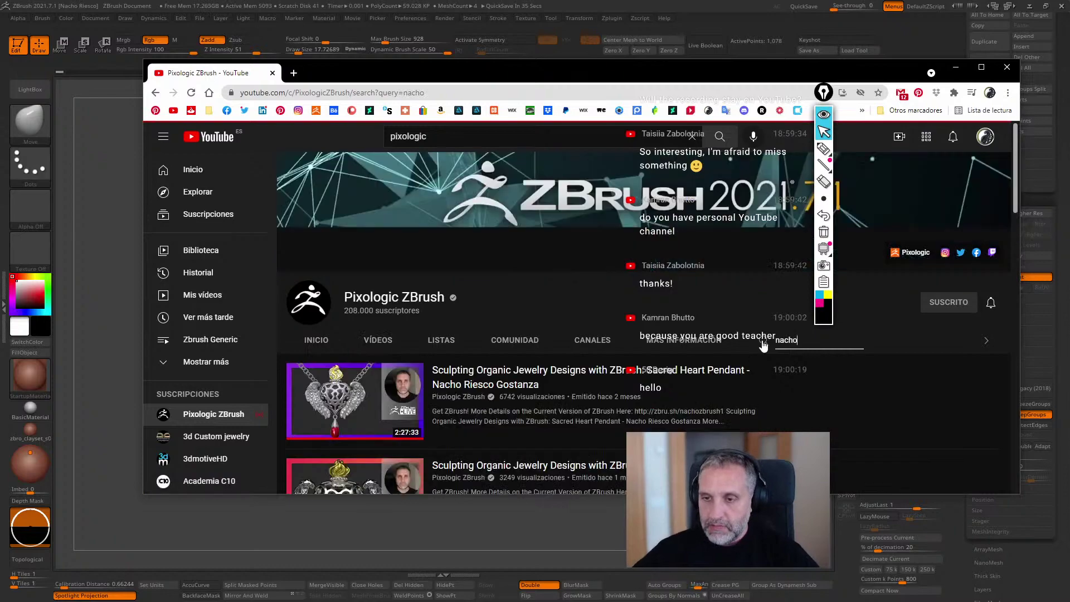
Look through the presenter's Sculpting Organic Jewelry Designs streams in the search results and return to ZBrush.
{"action": "scroll", "coordinate": [483, 344], "scroll_direction": "down", "scroll_amount": 3}
{"action": "scroll", "coordinate": [484, 344], "scroll_direction": "down", "scroll_amount": 6}
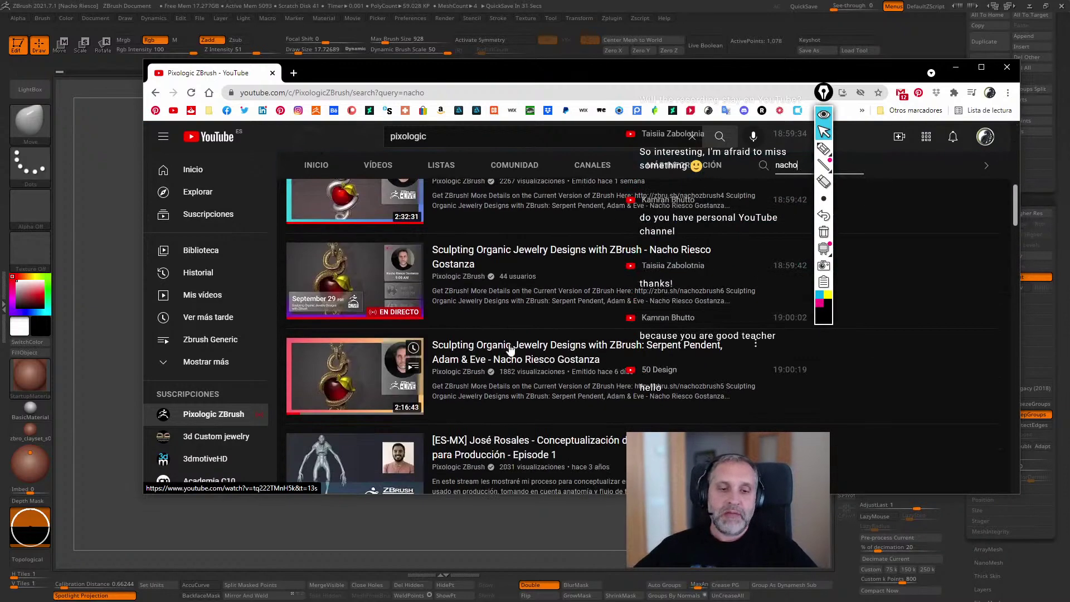
{"action": "scroll", "coordinate": [517, 357], "scroll_direction": "up", "scroll_amount": 2}
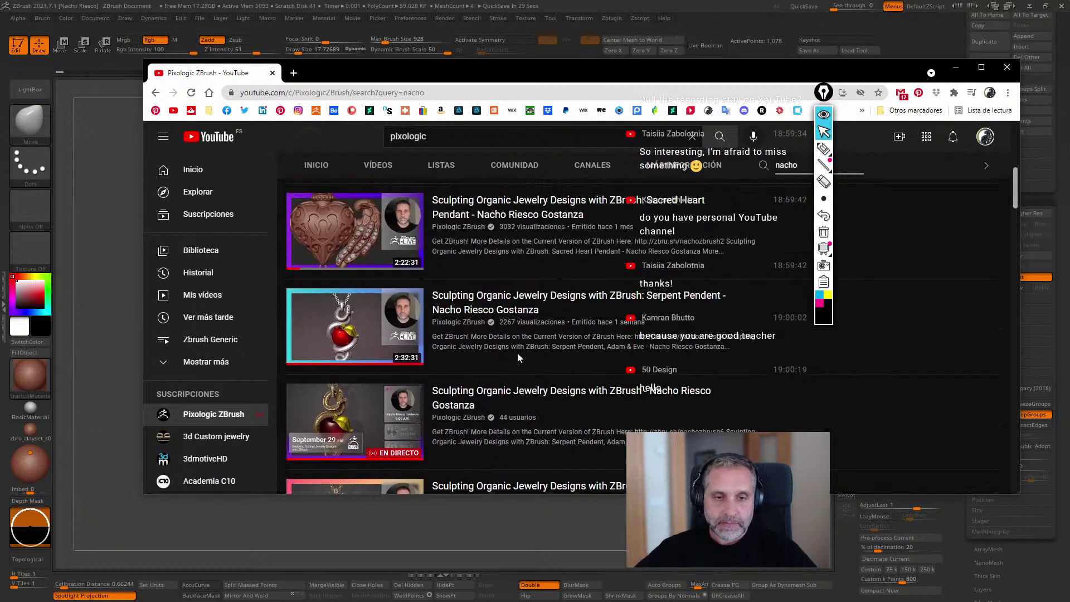
{"action": "scroll", "coordinate": [514, 355], "scroll_direction": "up", "scroll_amount": 5}
{"action": "scroll", "coordinate": [325, 379], "scroll_direction": "down", "scroll_amount": 2}
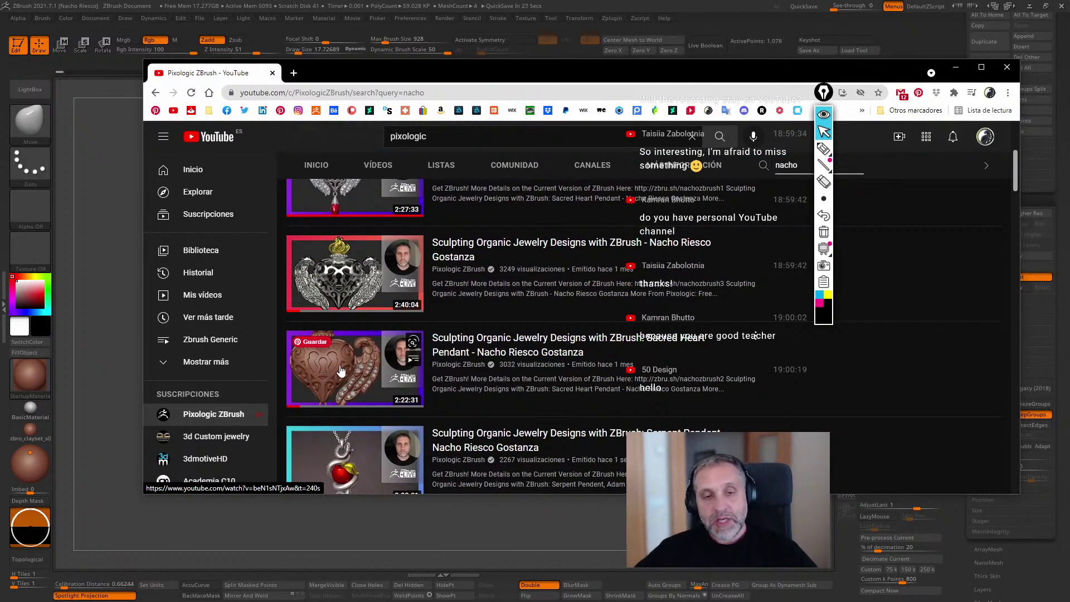
{"action": "scroll", "coordinate": [359, 289], "scroll_direction": "up", "scroll_amount": 4}
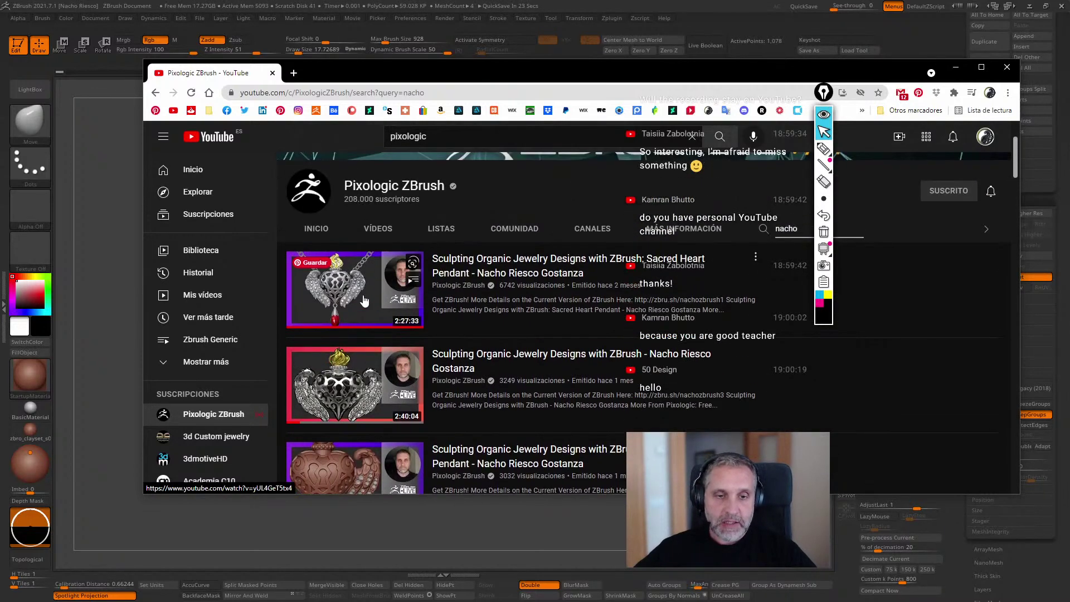
{"action": "scroll", "coordinate": [369, 310], "scroll_direction": "down", "scroll_amount": 8}
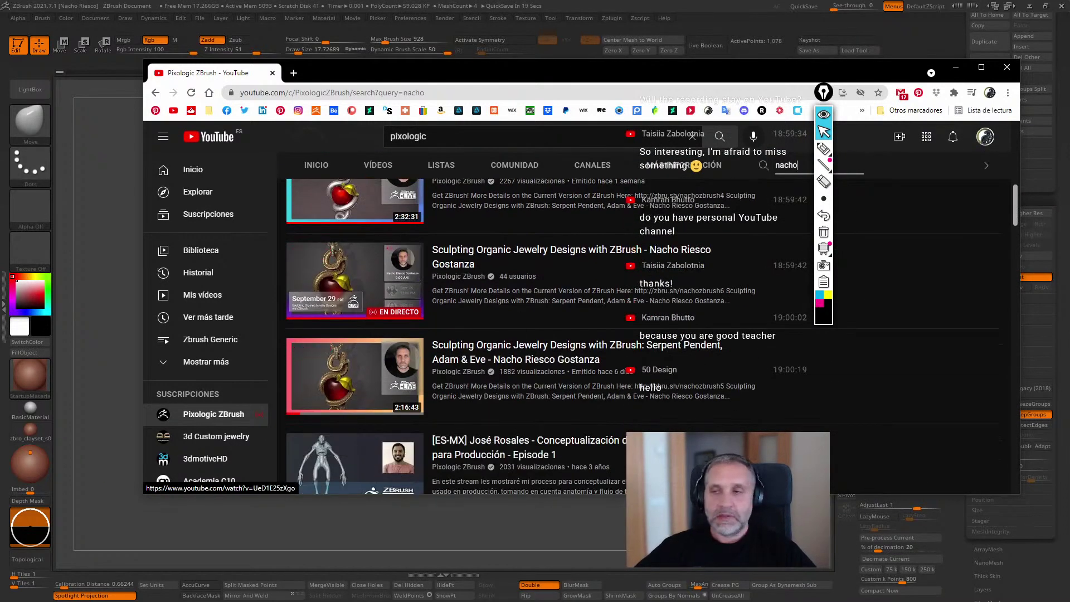
{"action": "left_click", "coordinate": [954, 68]}
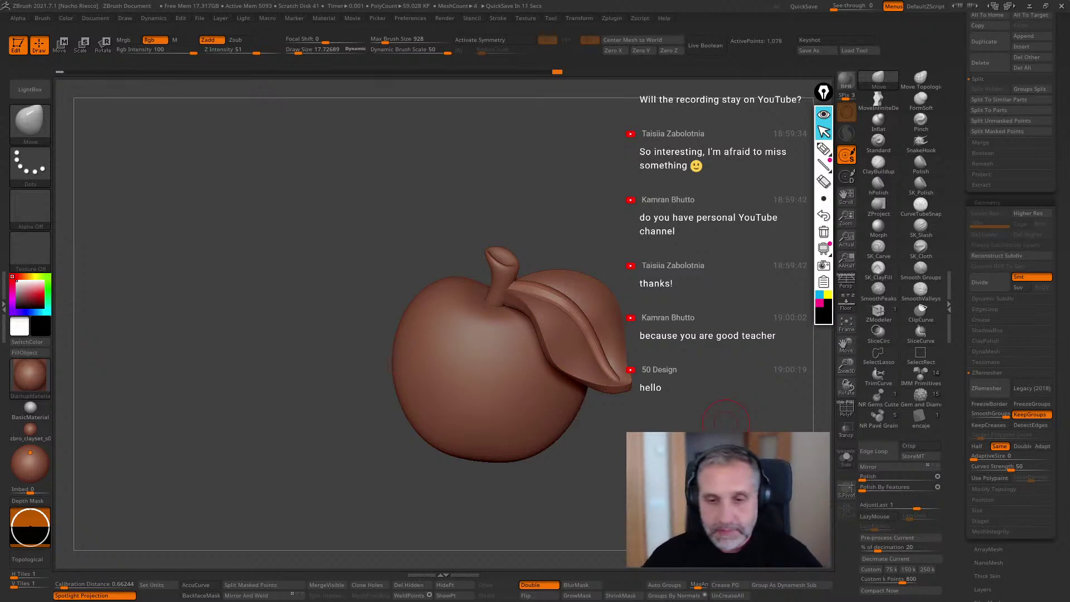
Reshape the upper part of the leaf's central vein near the stem with the Move brush at a draw size of about 41.
{"action": "mouse_move", "coordinate": [693, 412]}
{"action": "left_mouse_down", "text": "alt"}
{"action": "mouse_move", "coordinate": [625, 389]}
{"action": "mouse_move", "coordinate": [688, 405]}
{"action": "mouse_move", "coordinate": [668, 473]}
{"action": "mouse_move", "coordinate": [676, 519]}
{"action": "mouse_move", "coordinate": [663, 504]}
{"action": "mouse_move", "coordinate": [689, 512]}
{"action": "left_mouse_up", "text": "alt"}
{"action": "key", "text": "s"}
{"action": "left_click_drag", "start_coordinate": [421, 293], "coordinate": [454, 285]}
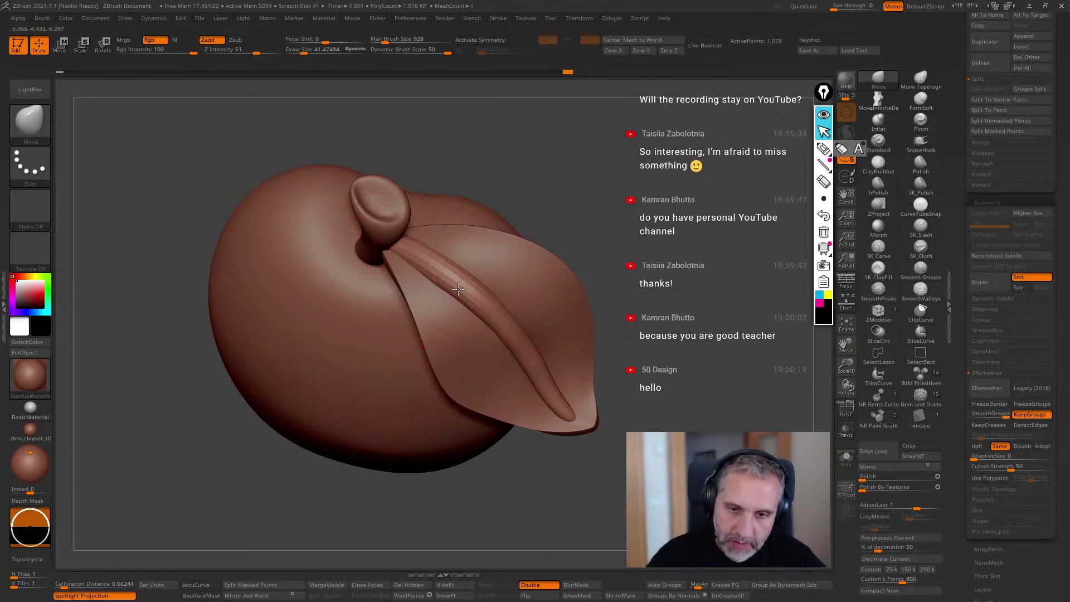
{"action": "left_click_drag", "start_coordinate": [614, 301], "coordinate": [532, 262]}
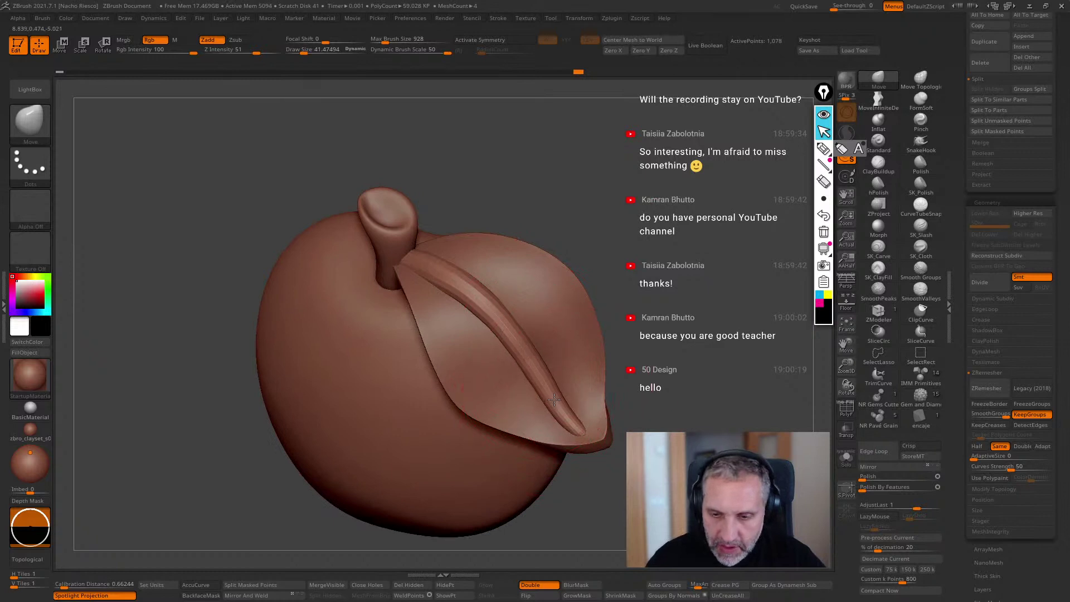
{"action": "right_click_drag", "start_coordinate": [554, 400], "coordinate": [587, 358]}
{"action": "key", "text": "s"}
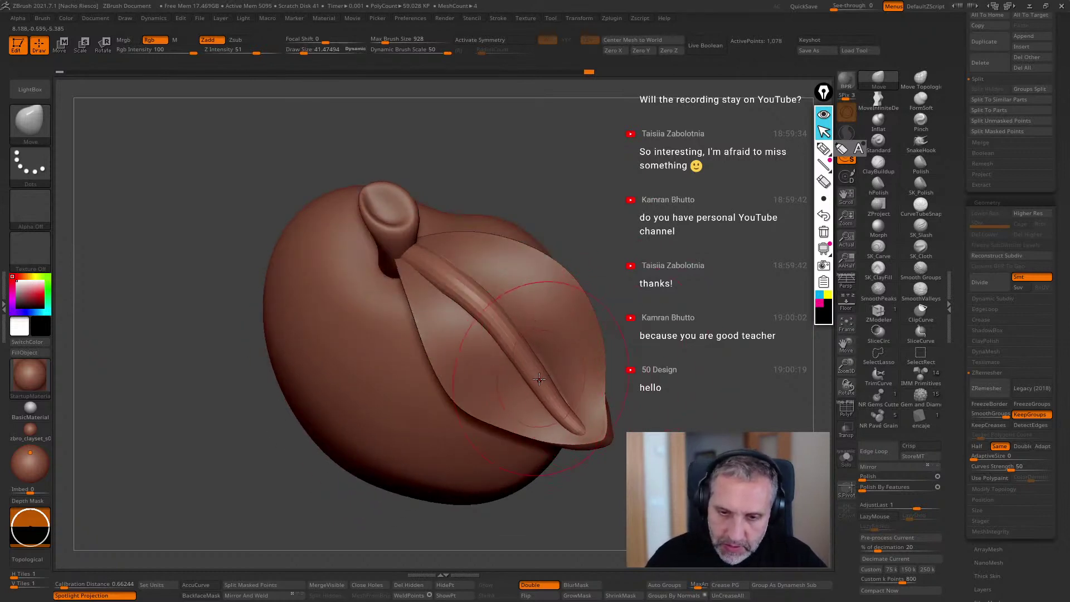
Bend the vein into a stronger S-curve along the leaf with the Move brush at a draw size of about 31.
{"action": "key", "text": "s"}
{"action": "mouse_move", "coordinate": [565, 388]}
{"action": "left_mouse_down"}
{"action": "mouse_move", "coordinate": [539, 388]}
{"action": "mouse_move", "coordinate": [561, 411]}
{"action": "left_mouse_up"}
{"action": "left_click_drag", "start_coordinate": [579, 479], "coordinate": [564, 478]}
{"action": "mouse_move", "coordinate": [522, 347]}
{"action": "left_mouse_down"}
{"action": "mouse_move", "coordinate": [585, 425]}
{"action": "mouse_move", "coordinate": [605, 427]}
{"action": "mouse_move", "coordinate": [702, 320]}
{"action": "mouse_move", "coordinate": [646, 374]}
{"action": "left_mouse_up"}
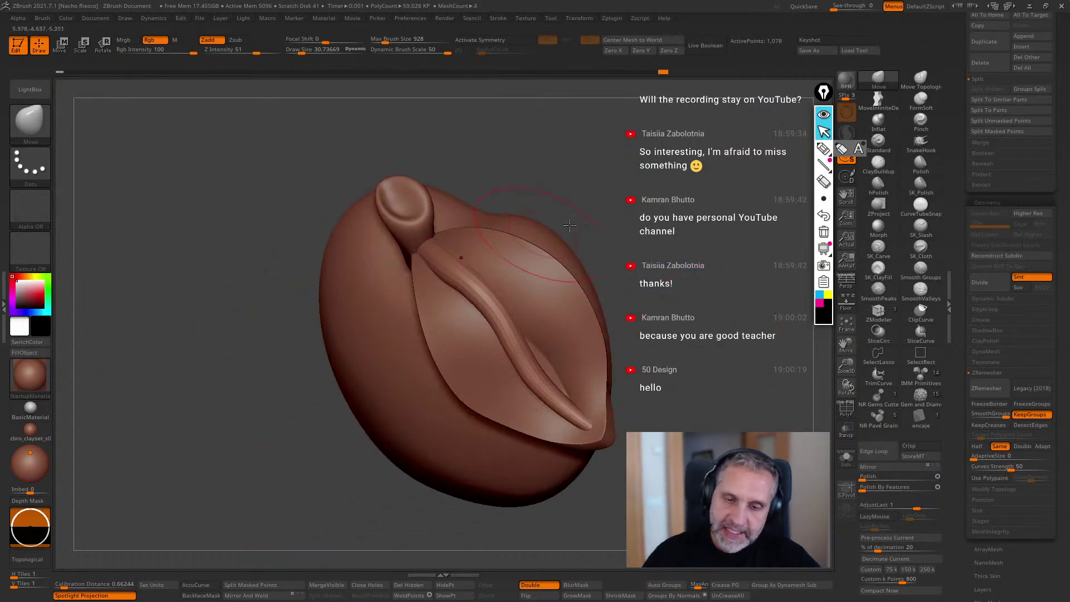
{"action": "left_click_drag", "start_coordinate": [583, 215], "coordinate": [629, 218]}
{"action": "left_click_drag", "start_coordinate": [451, 288], "coordinate": [460, 271]}
{"action": "left_click_drag", "start_coordinate": [518, 344], "coordinate": [522, 352]}
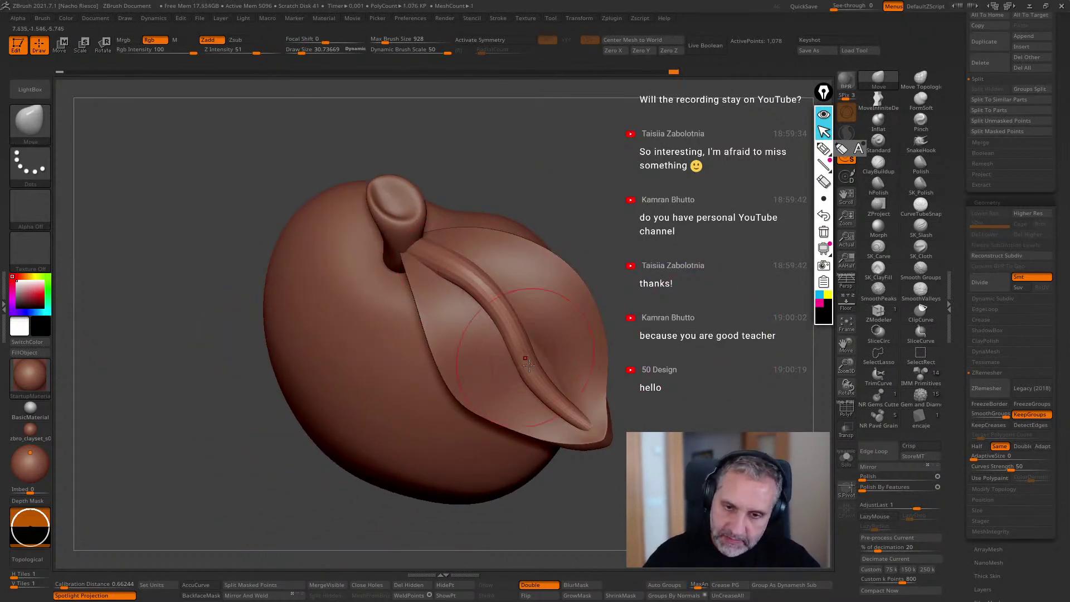
Adjust the leaf surface beside the vein and fit the vein's lower end to the leaf tip with the Move brush.
{"action": "left_click", "coordinate": [551, 366], "text": "alt"}
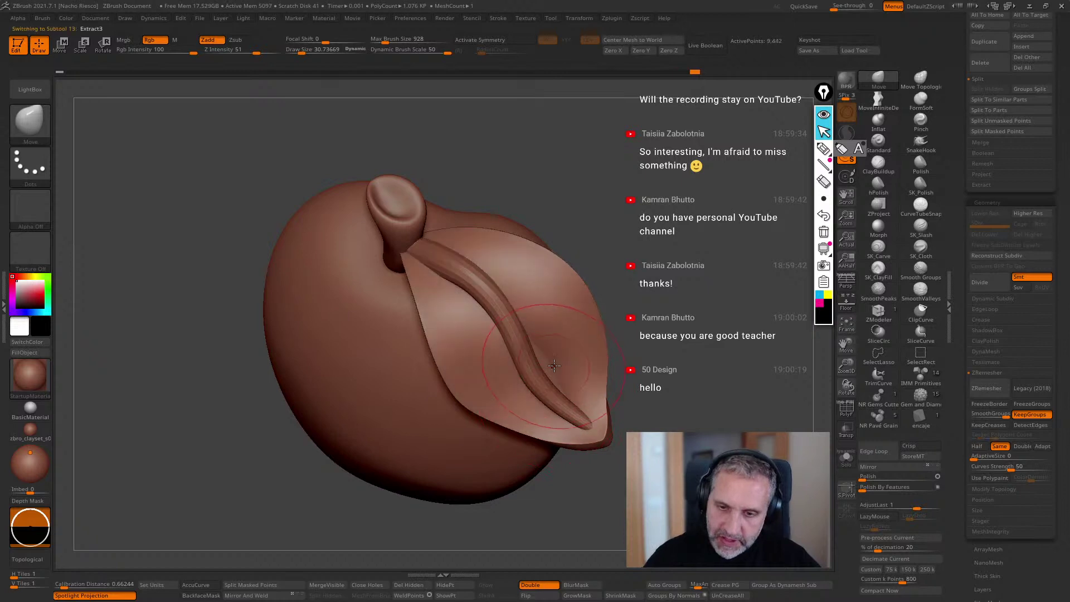
{"action": "mouse_move", "coordinate": [616, 357]}
{"action": "left_mouse_down"}
{"action": "mouse_move", "coordinate": [617, 331]}
{"action": "mouse_move", "coordinate": [666, 318]}
{"action": "mouse_move", "coordinate": [670, 286]}
{"action": "mouse_move", "coordinate": [669, 305]}
{"action": "left_mouse_up"}
{"action": "left_click_drag", "start_coordinate": [584, 415], "coordinate": [576, 419]}
{"action": "left_click", "coordinate": [577, 420], "text": "alt"}
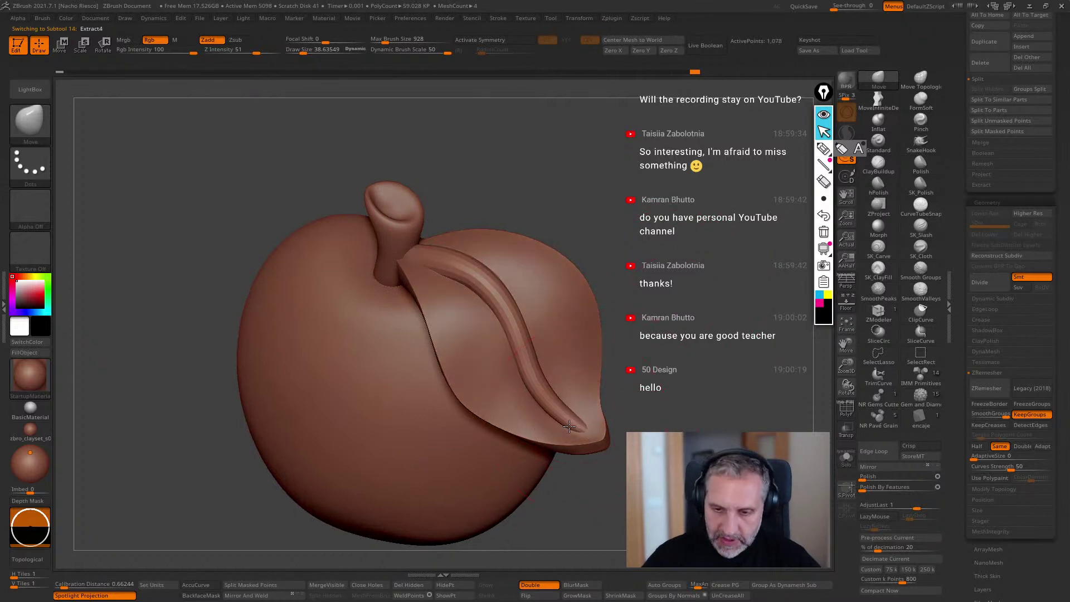
{"action": "left_click_drag", "start_coordinate": [674, 304], "coordinate": [693, 311]}
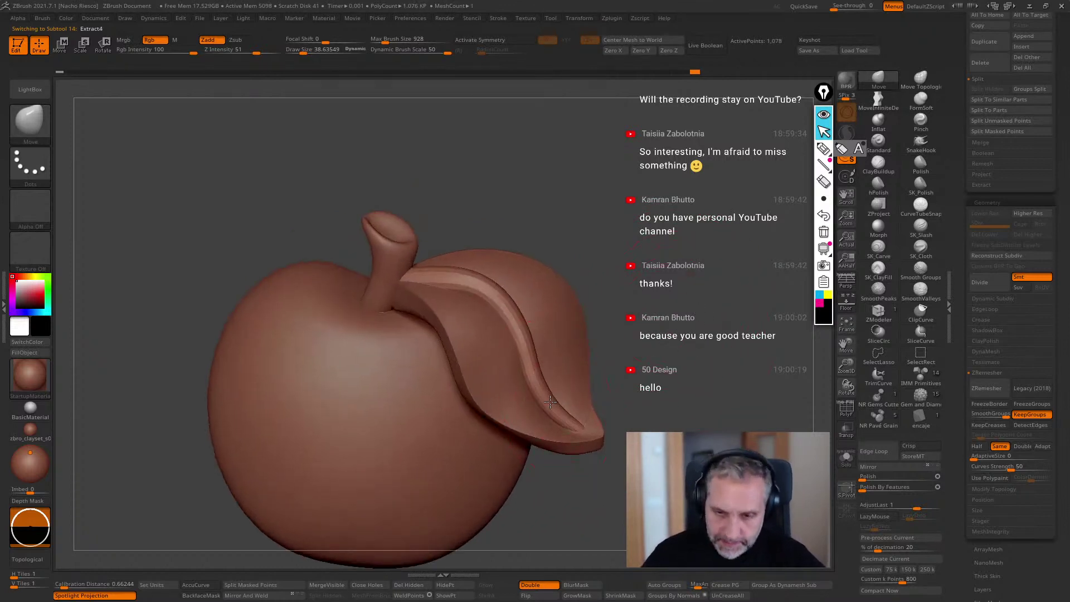
{"action": "left_click_drag", "start_coordinate": [674, 363], "coordinate": [673, 311]}
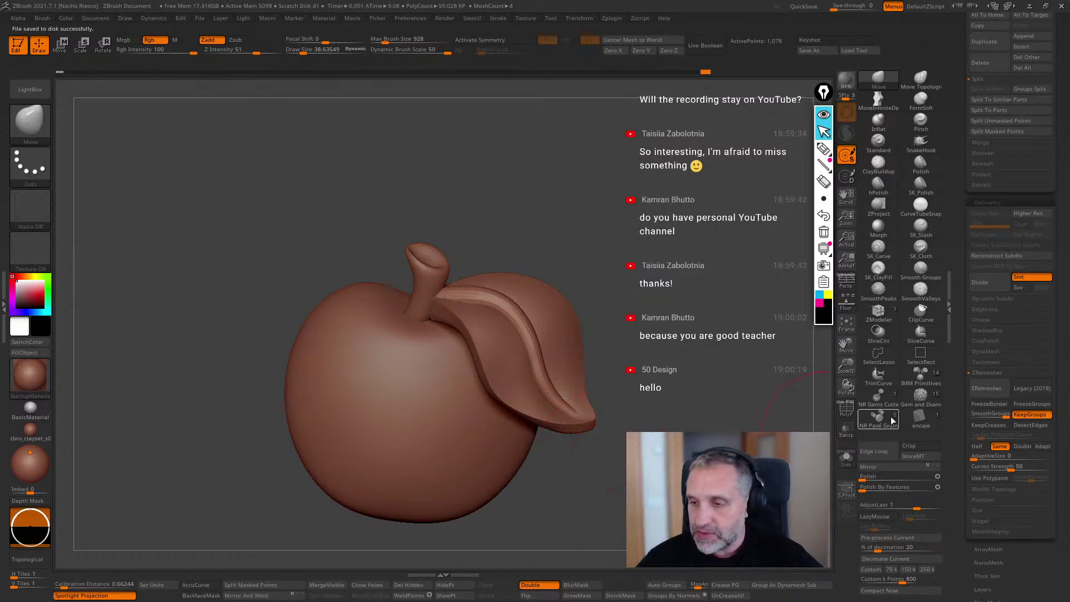
Select the NR Gems Cutter brush and test it with trial gem cutters on the leaf, undoing each one.
{"action": "left_click", "coordinate": [878, 397]}
{"action": "mouse_move", "coordinate": [39, 131]}
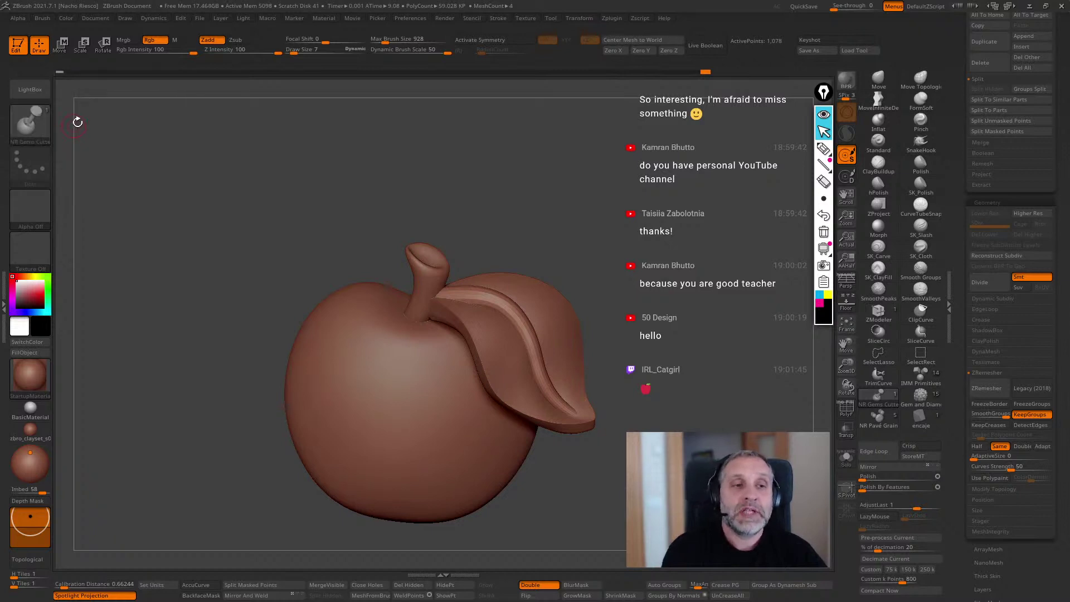
{"action": "mouse_move", "coordinate": [645, 325]}
{"action": "left_mouse_down"}
{"action": "mouse_move", "coordinate": [663, 307]}
{"action": "mouse_move", "coordinate": [672, 337]}
{"action": "left_mouse_up"}
{"action": "left_click_drag", "start_coordinate": [481, 328], "coordinate": [490, 333]}
{"action": "mouse_move", "coordinate": [605, 299]}
{"action": "left_mouse_down"}
{"action": "mouse_move", "coordinate": [672, 194]}
{"action": "mouse_move", "coordinate": [688, 301]}
{"action": "mouse_move", "coordinate": [557, 308]}
{"action": "left_mouse_up"}
{"action": "key", "text": "ctrl+z"}
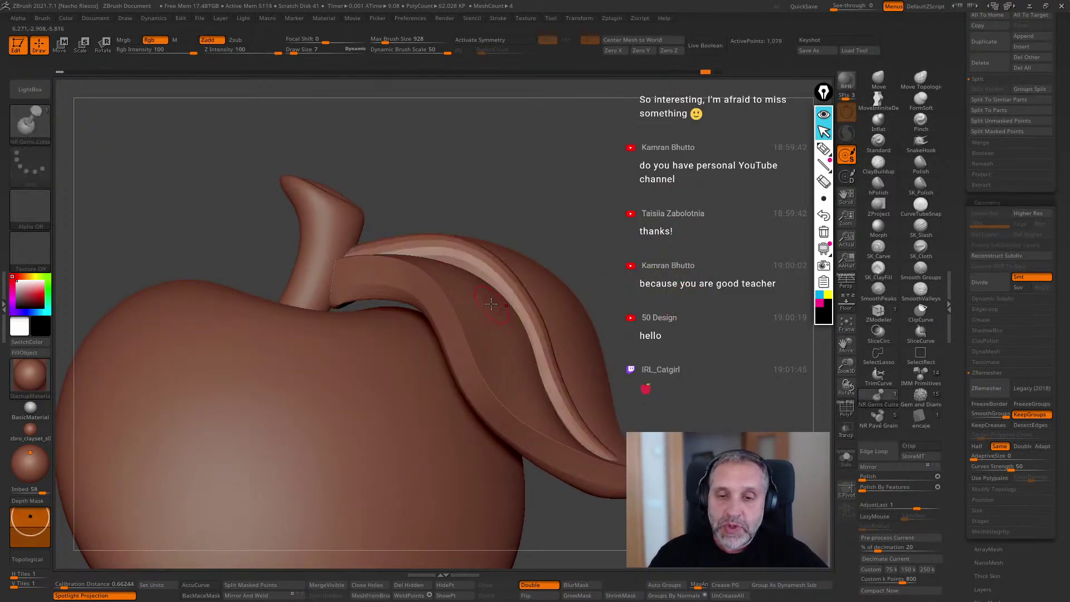
{"action": "left_click_drag", "start_coordinate": [491, 304], "coordinate": [493, 323]}
{"action": "key", "text": "ctrl+z"}
Try a gem cutter on the leaf beside the vein, inspect how it sits on the surface, and undo it.
{"action": "mouse_move", "coordinate": [671, 239]}
{"action": "left_mouse_down"}
{"action": "mouse_move", "coordinate": [695, 266]}
{"action": "mouse_move", "coordinate": [493, 326]}
{"action": "mouse_move", "coordinate": [505, 341]}
{"action": "left_mouse_up"}
{"action": "left_click_drag", "start_coordinate": [694, 224], "coordinate": [725, 228]}
{"action": "key", "text": "w"}
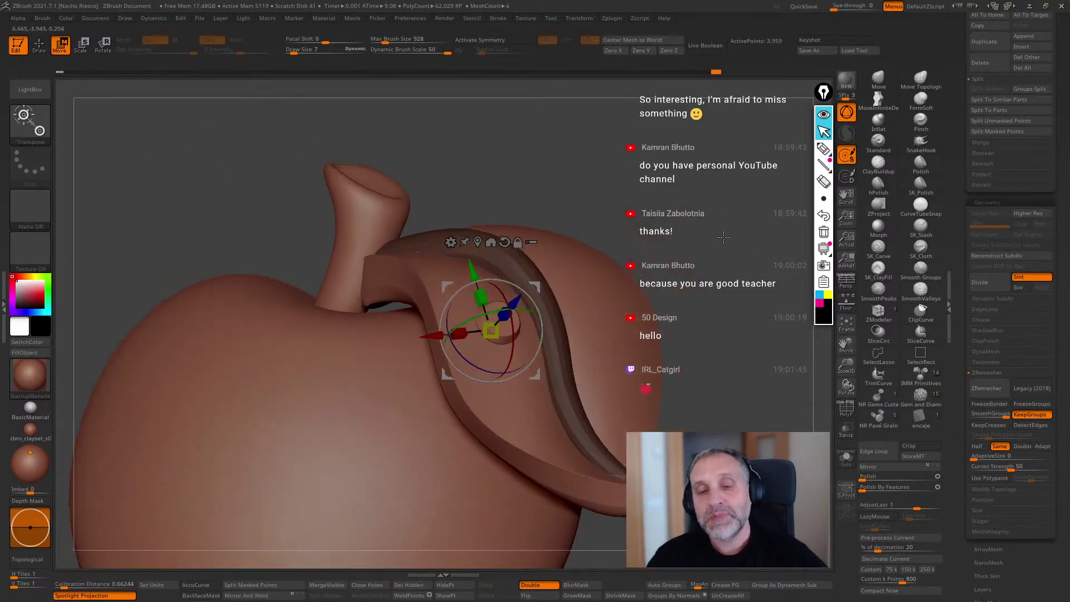
{"action": "key", "text": "q"}
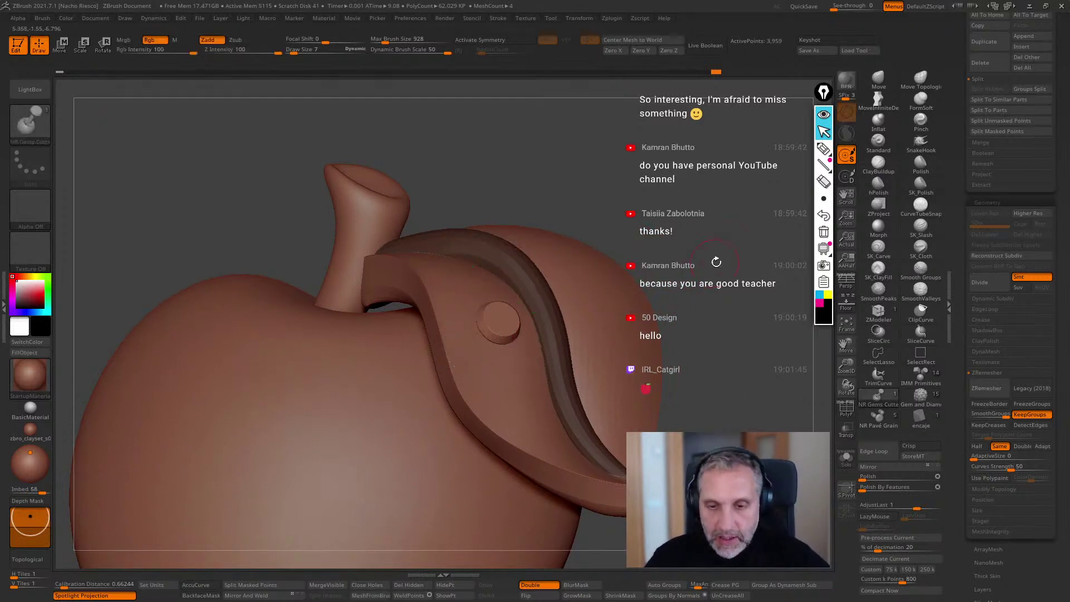
{"action": "left_click_drag", "start_coordinate": [714, 262], "coordinate": [742, 257]}
{"action": "key", "text": "ctrl+z"}
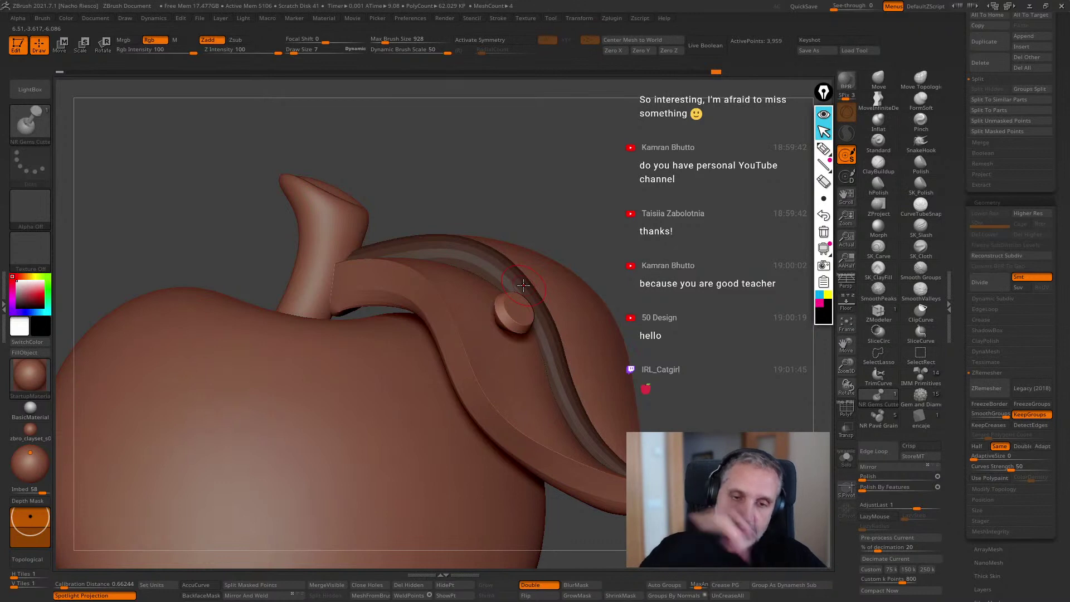
{"action": "left_click_drag", "start_coordinate": [676, 263], "coordinate": [686, 273]}
{"action": "key", "text": "ctrl+z"}
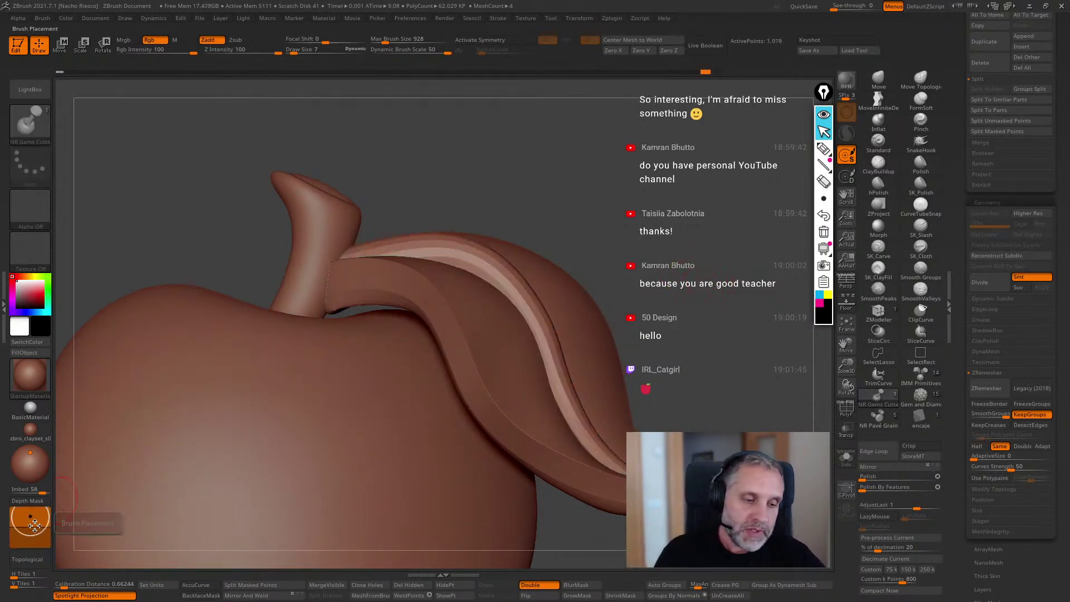
Try lower embed depths for the gem cutter brush with single trial cutters on the leaf, undoing each one.
{"action": "left_click_drag", "start_coordinate": [37, 525], "coordinate": [30, 527]}
{"action": "left_click_drag", "start_coordinate": [503, 308], "coordinate": [514, 313]}
{"action": "left_click_drag", "start_coordinate": [624, 279], "coordinate": [621, 256]}
{"action": "key", "text": "ctrl+z"}
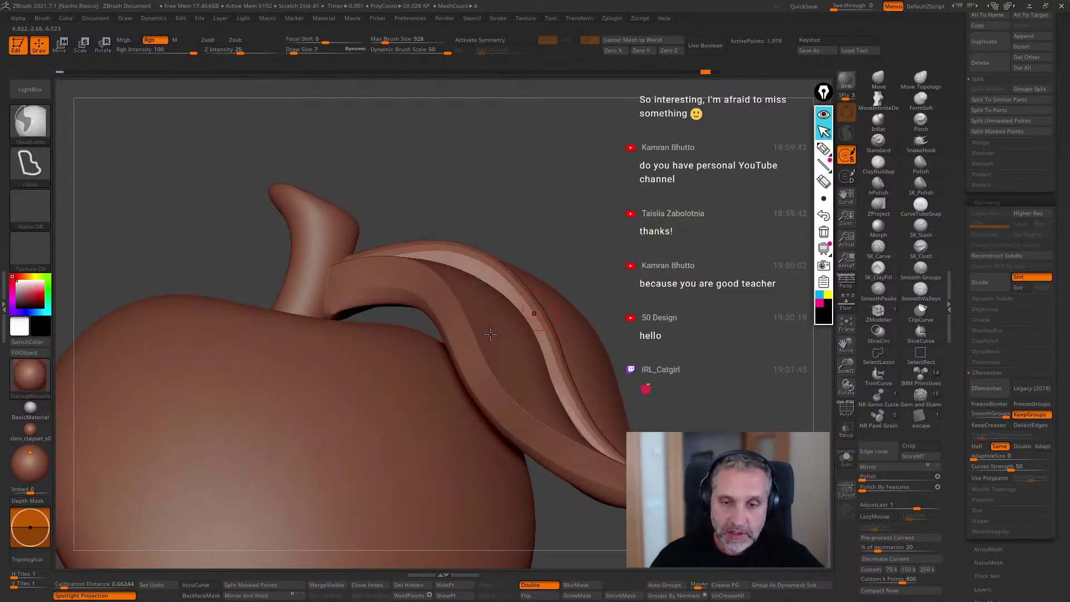
{"action": "left_click_drag", "start_coordinate": [32, 527], "coordinate": [33, 533]}
{"action": "left_click_drag", "start_coordinate": [500, 294], "coordinate": [503, 317]}
{"action": "left_click_drag", "start_coordinate": [631, 234], "coordinate": [666, 261]}
{"action": "key", "text": "ctrl+z"}
Try sinking the gem cutter deeper into the leaf with a negative embed depth, and undo the trial cutters.
{"action": "left_click_drag", "start_coordinate": [32, 530], "coordinate": [31, 534]}
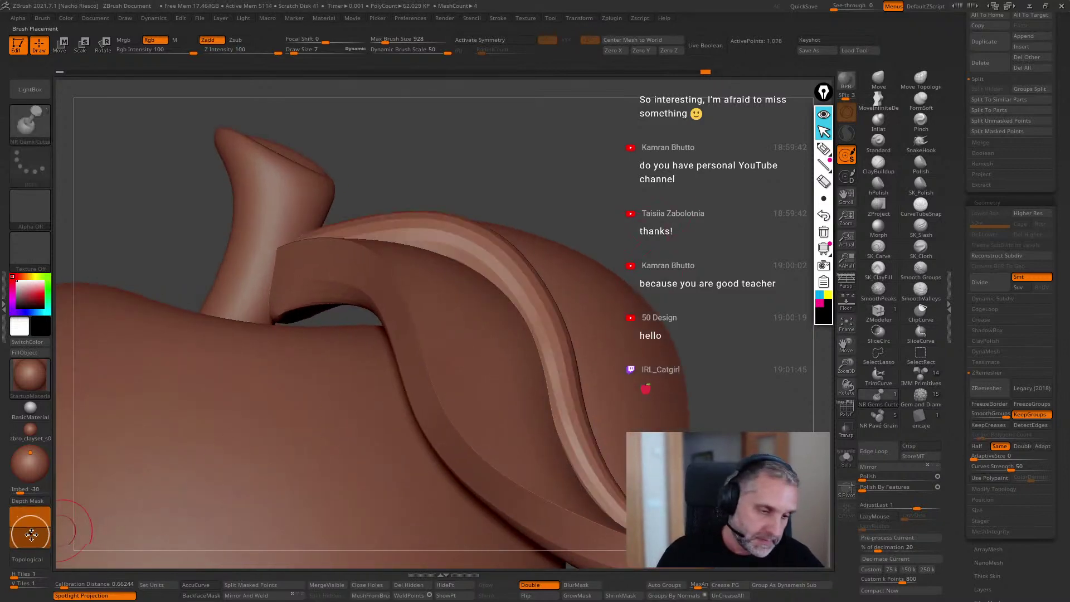
{"action": "left_click_drag", "start_coordinate": [463, 296], "coordinate": [465, 325]}
{"action": "key", "text": "ctrl+z"}
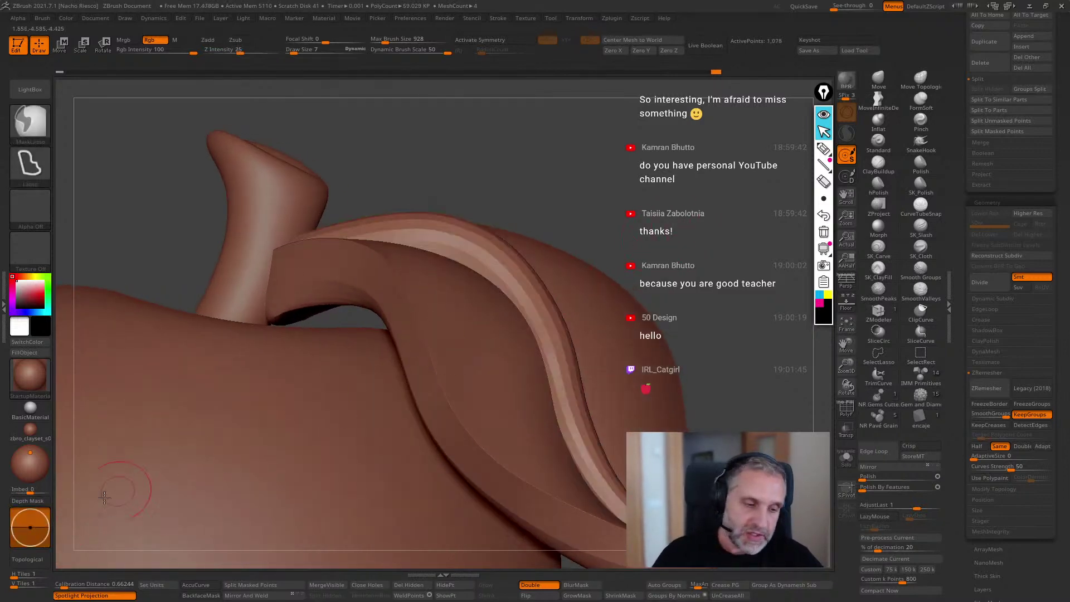
{"action": "left_click_drag", "start_coordinate": [477, 300], "coordinate": [481, 332]}
{"action": "left_click_drag", "start_coordinate": [635, 239], "coordinate": [703, 214]}
{"action": "key", "text": "ctrl+z"}
Set the gem cutter brush's embed depth to -18, test it with several cutters along the leaf, and undo them all.
{"action": "left_click_drag", "start_coordinate": [32, 535], "coordinate": [32, 531]}
{"action": "left_click_drag", "start_coordinate": [489, 296], "coordinate": [491, 323]}
{"action": "left_click_drag", "start_coordinate": [529, 363], "coordinate": [535, 403]}
{"action": "left_click_drag", "start_coordinate": [586, 442], "coordinate": [579, 432]}
{"action": "left_click_drag", "start_coordinate": [724, 308], "coordinate": [646, 345]}
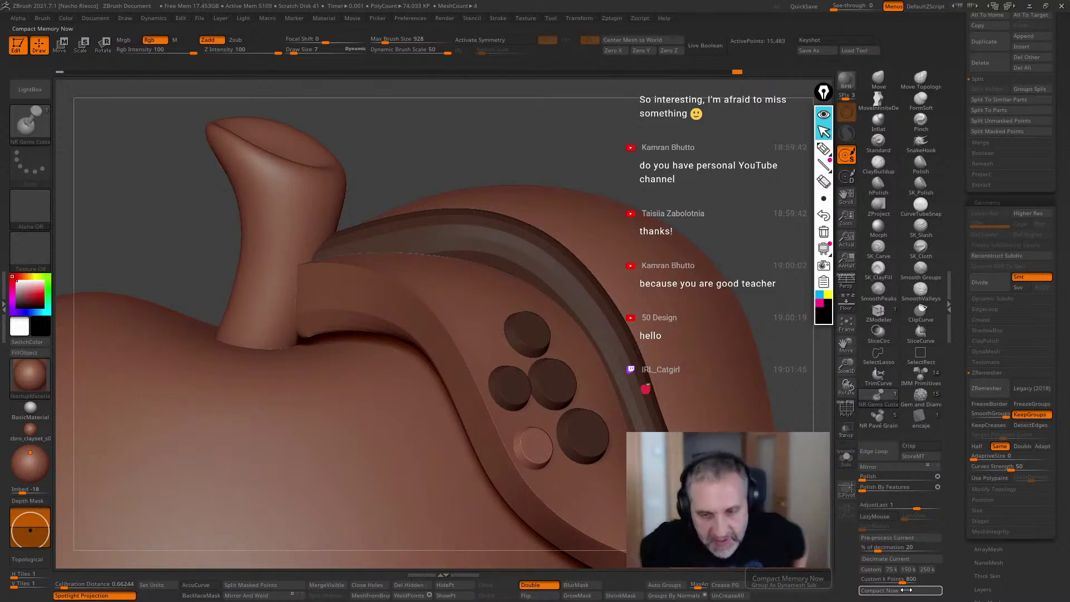
{"action": "key", "text": "ctrl+z"}
{"action": "key", "text": "ctrl+z"}
{"action": "key", "text": "ctrl+z"}
{"action": "key", "text": "ctrl+z"}
{"action": "key", "text": "ctrl+z"}
{"action": "key", "text": "ctrl+z"}
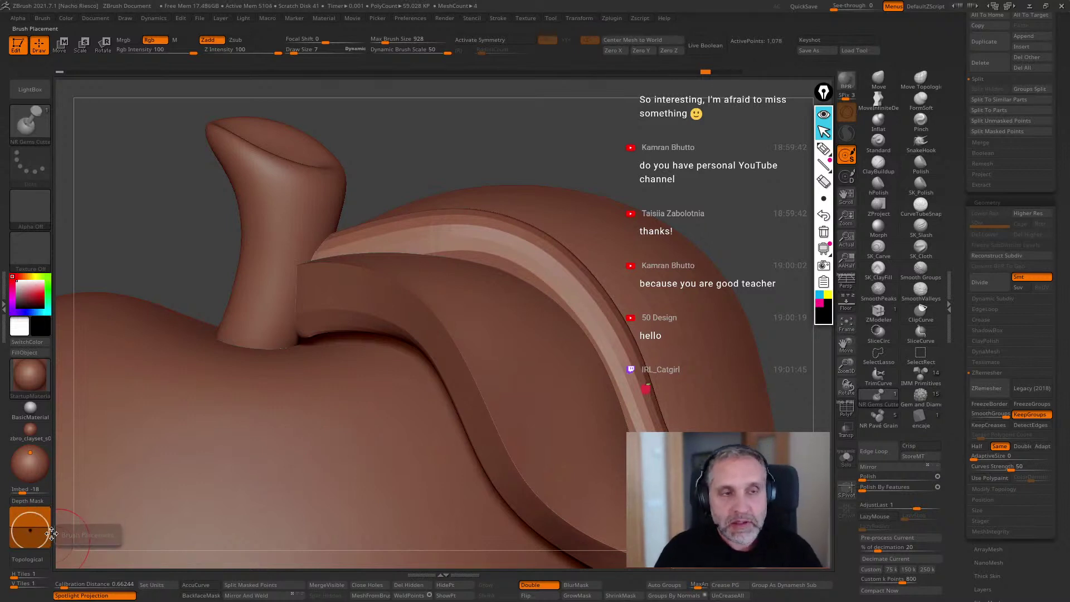
Examine the depth settings of the gem cutter brush.
{"action": "left_click", "coordinate": [43, 18]}
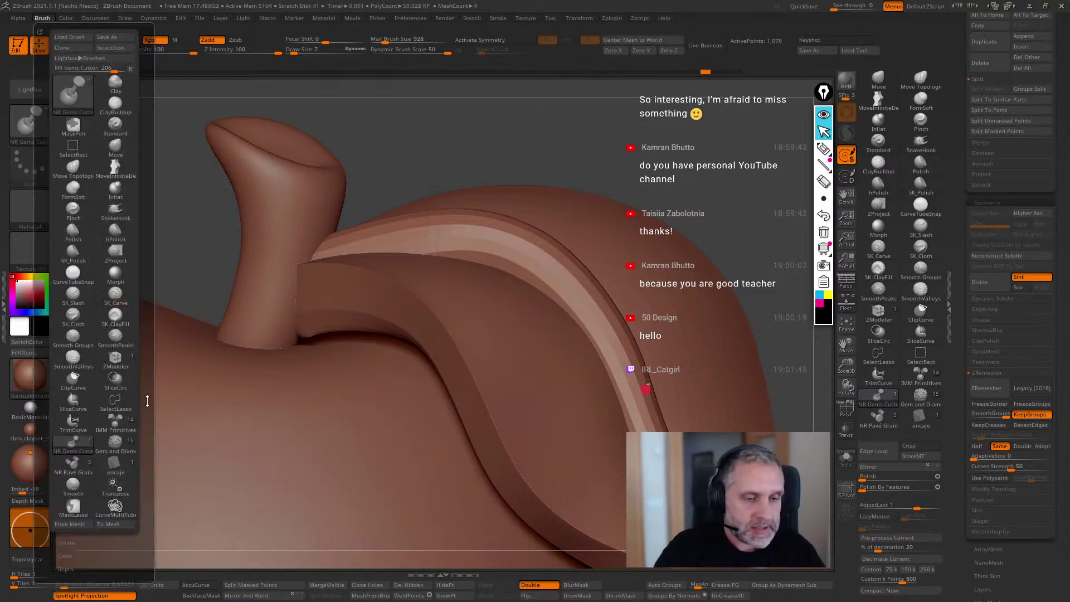
{"action": "scroll", "coordinate": [139, 210], "scroll_direction": "down", "scroll_amount": 4}
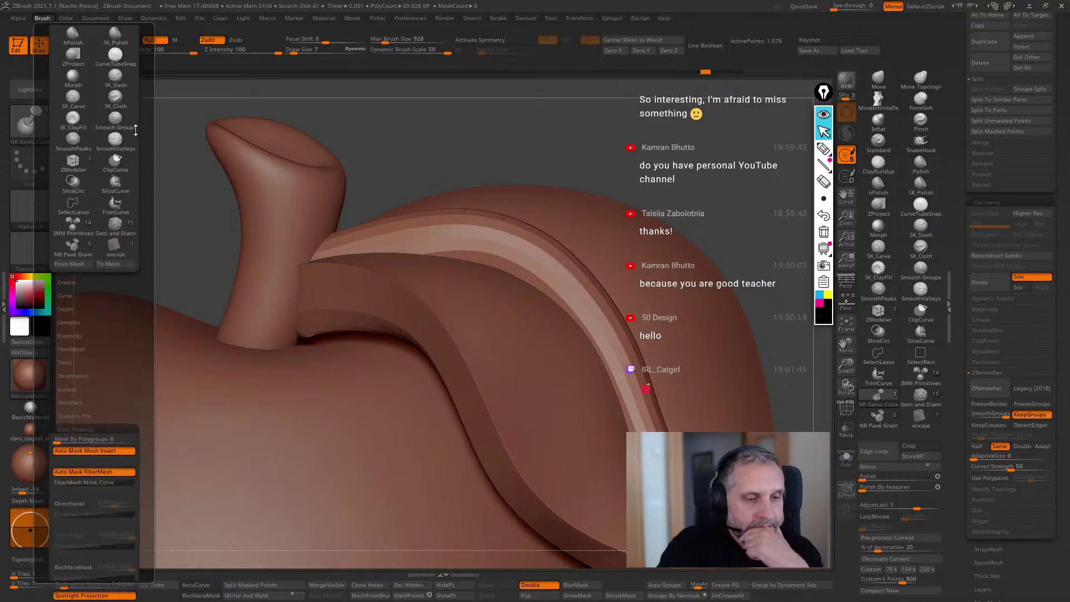
{"action": "left_click", "coordinate": [76, 304]}
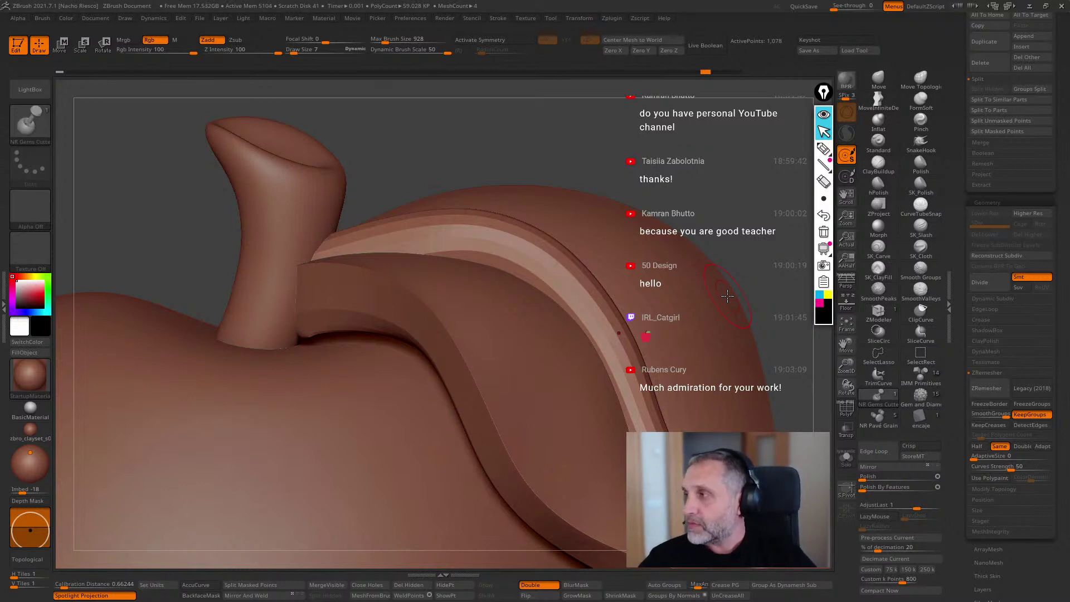
{"action": "left_click_drag", "start_coordinate": [706, 208], "coordinate": [694, 295]}
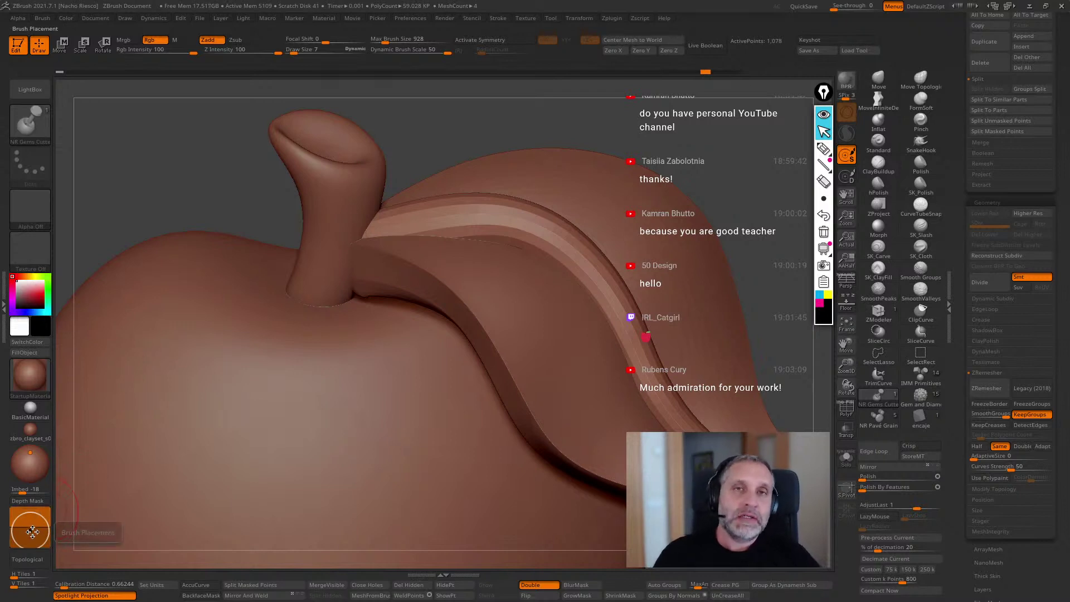
Open the IMM Draw Size plugin's settings and place a trial gem cutter on the leaf.
{"action": "left_click", "coordinate": [4, 304]}
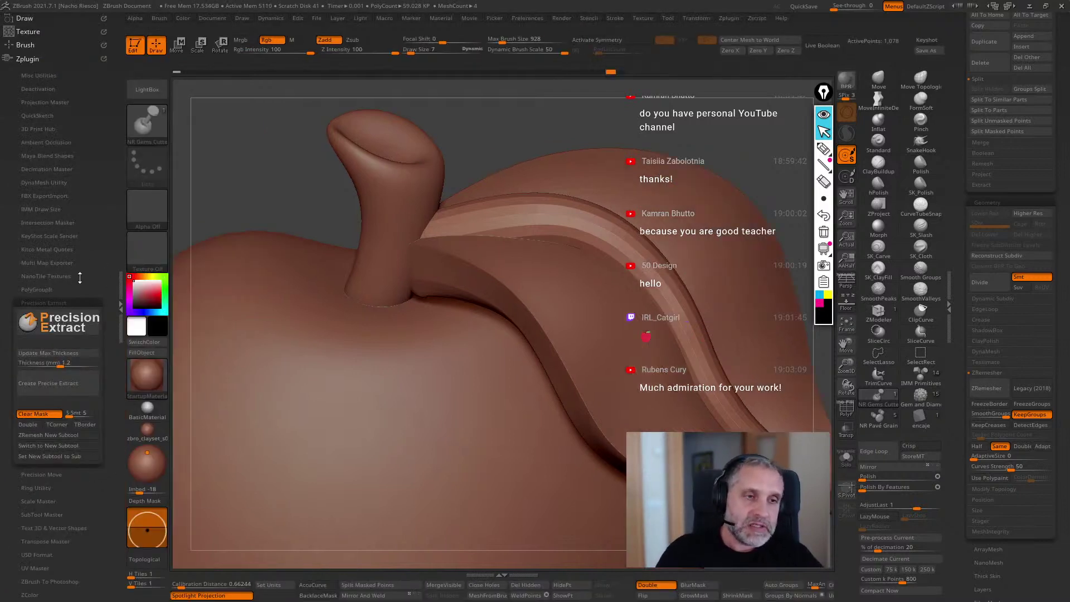
{"action": "left_click", "coordinate": [74, 302]}
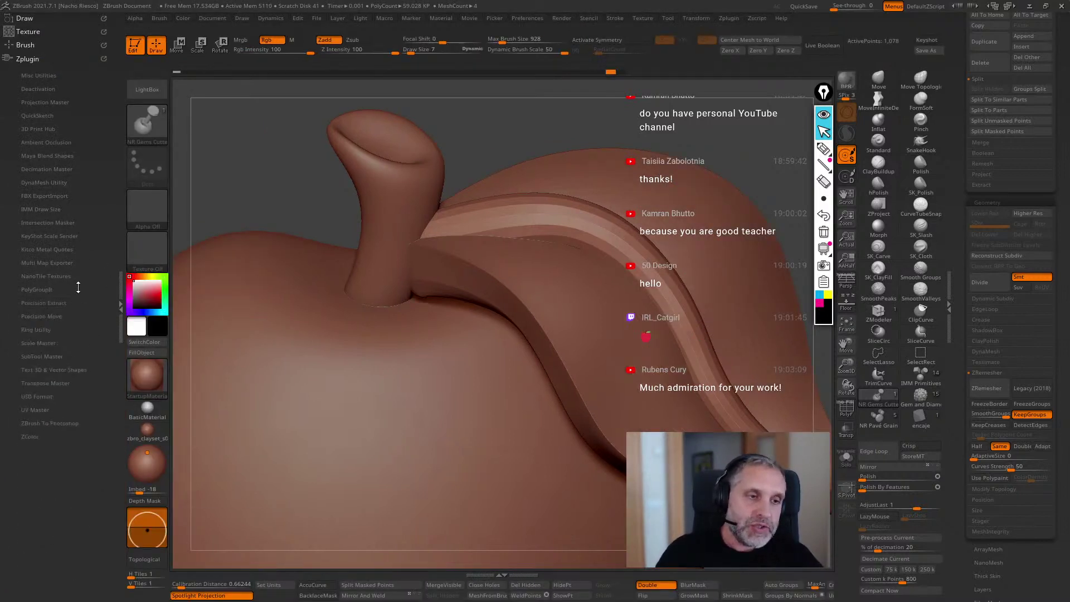
{"action": "left_click", "coordinate": [54, 210]}
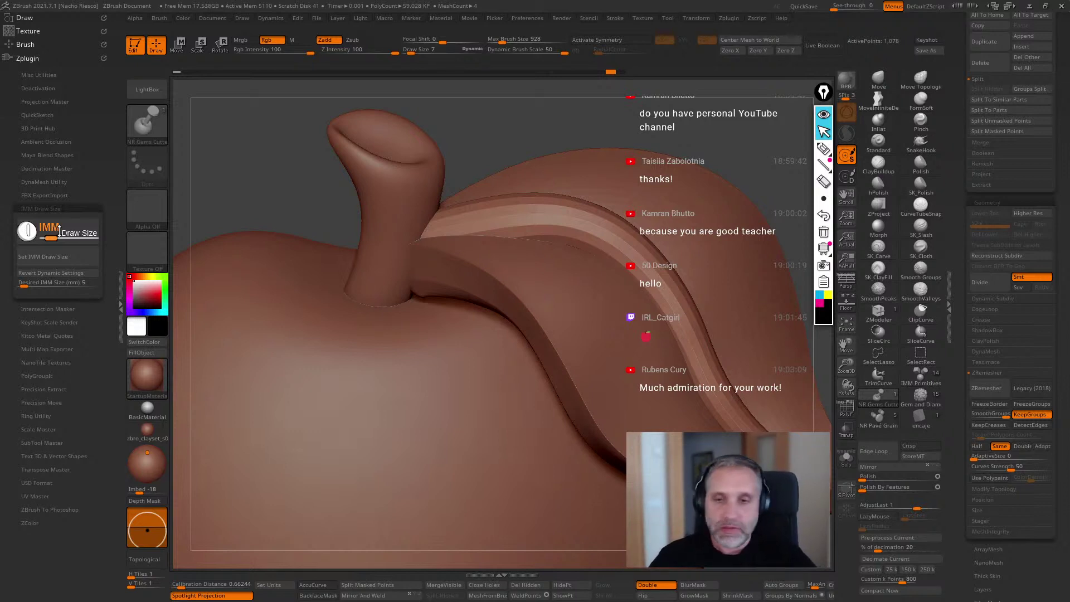
{"action": "left_click_drag", "start_coordinate": [785, 174], "coordinate": [765, 179], "text": "alt"}
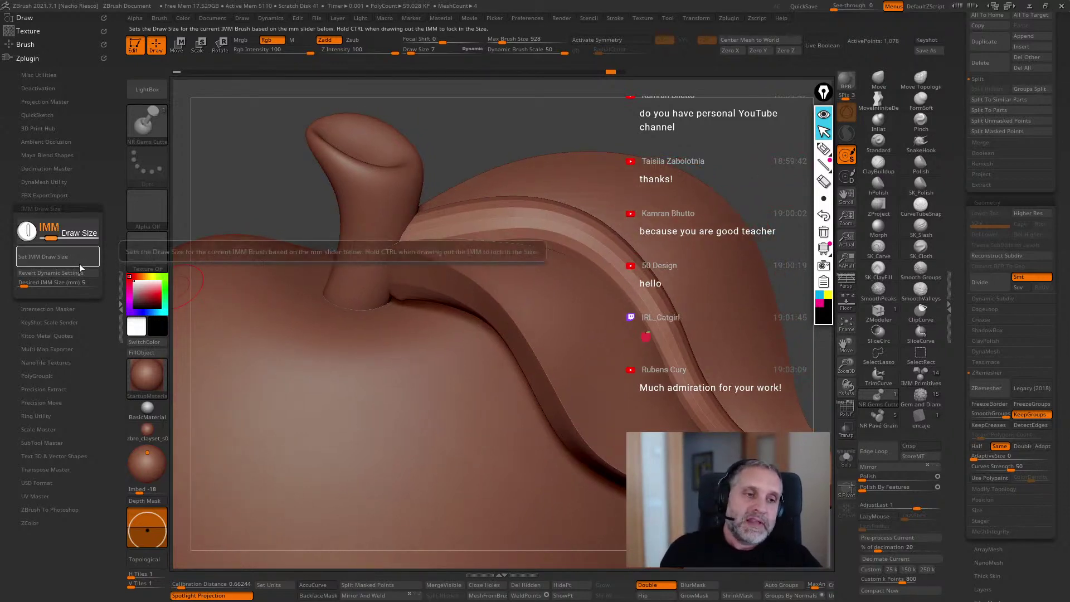
{"action": "left_click_drag", "start_coordinate": [563, 307], "coordinate": [548, 324], "text": "ctrl"}
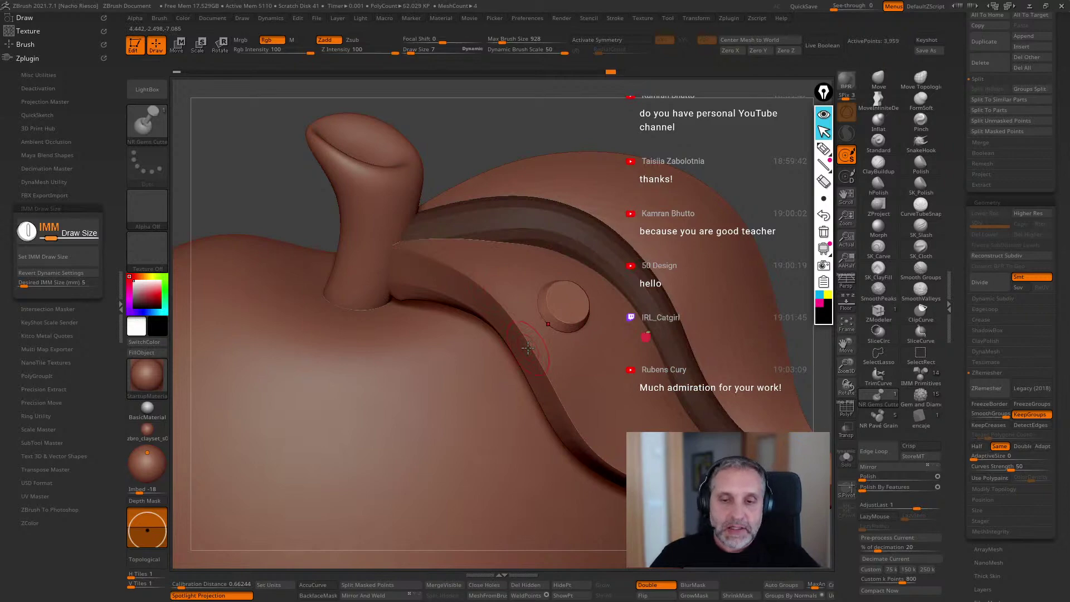
{"action": "left_click_drag", "start_coordinate": [738, 184], "coordinate": [557, 309]}
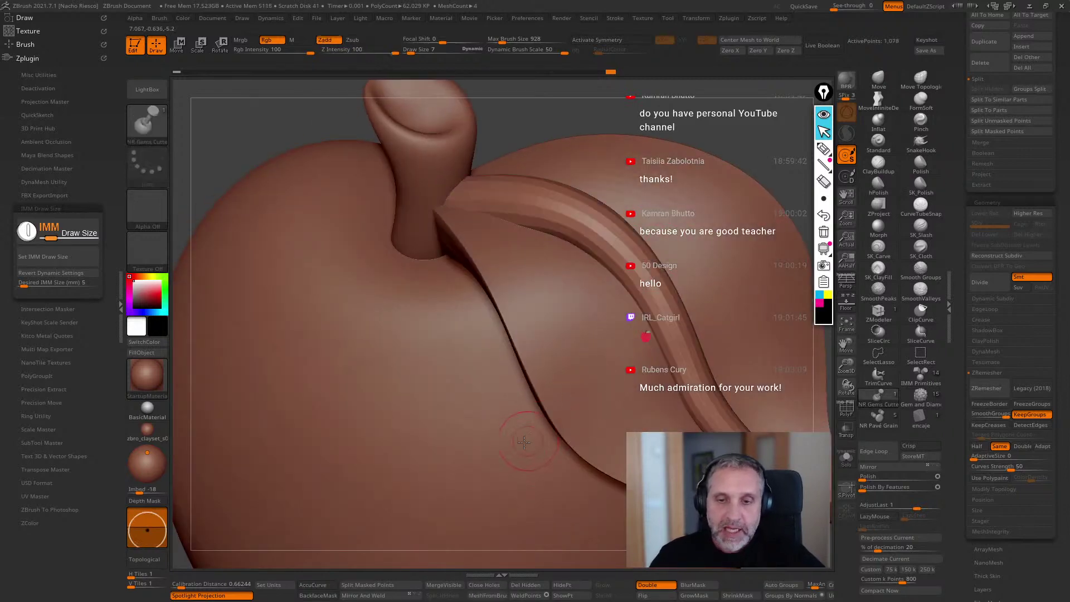
Set the draw size from a desired IMM size of 1 mm and place a gem cutter on the leaf's upper part.
{"action": "left_click", "coordinate": [85, 284]}
{"action": "left_click", "coordinate": [81, 284]}
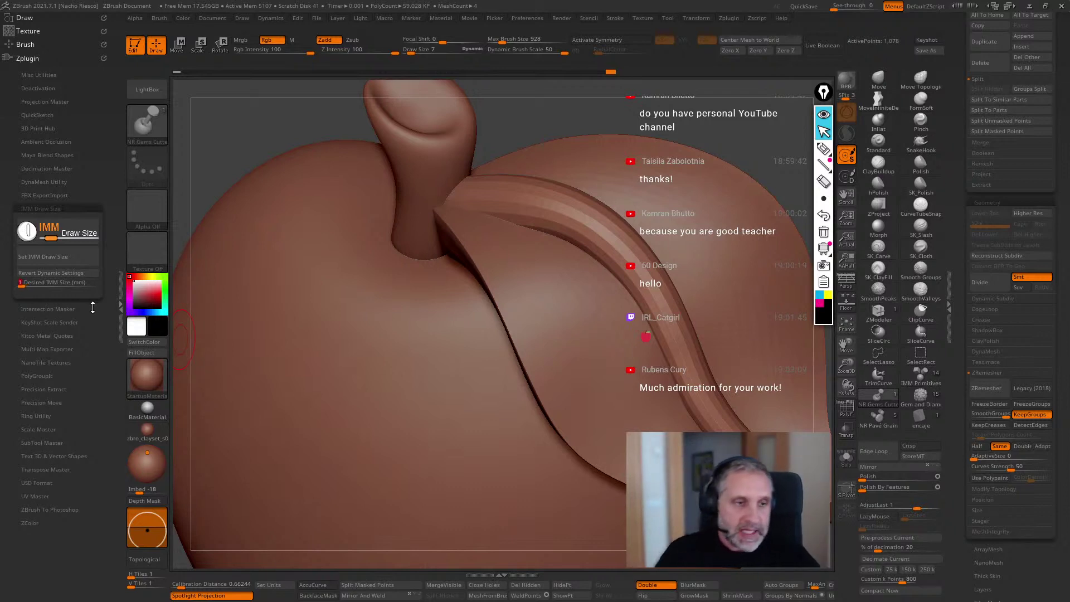
{"action": "type", "text": "1"}
{"action": "left_click", "coordinate": [73, 260]}
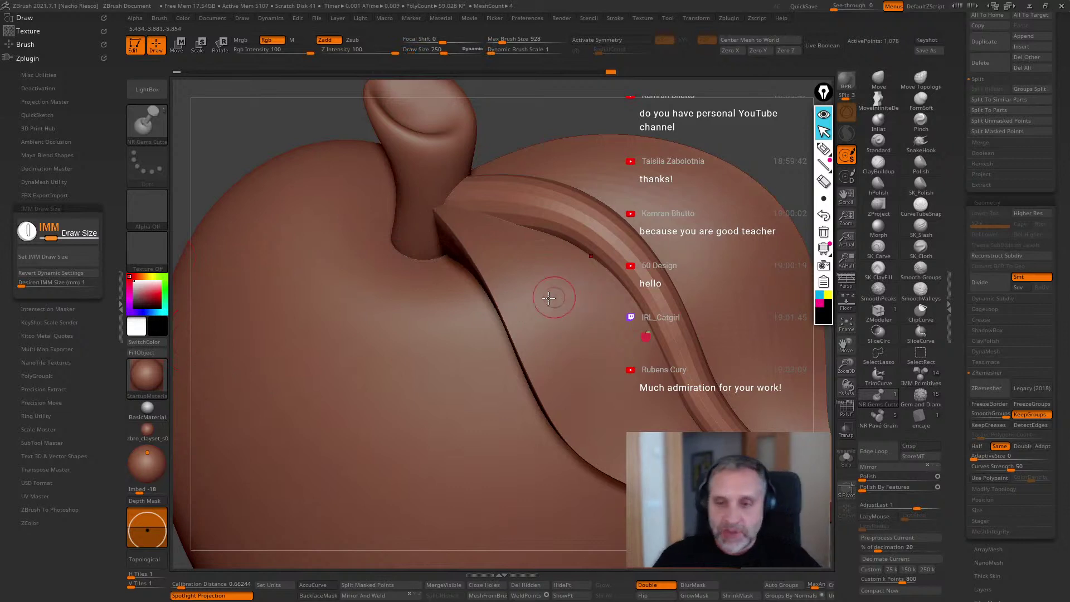
{"action": "left_click_drag", "start_coordinate": [550, 299], "coordinate": [556, 333]}
{"action": "right_click_drag", "start_coordinate": [546, 380], "coordinate": [659, 274]}
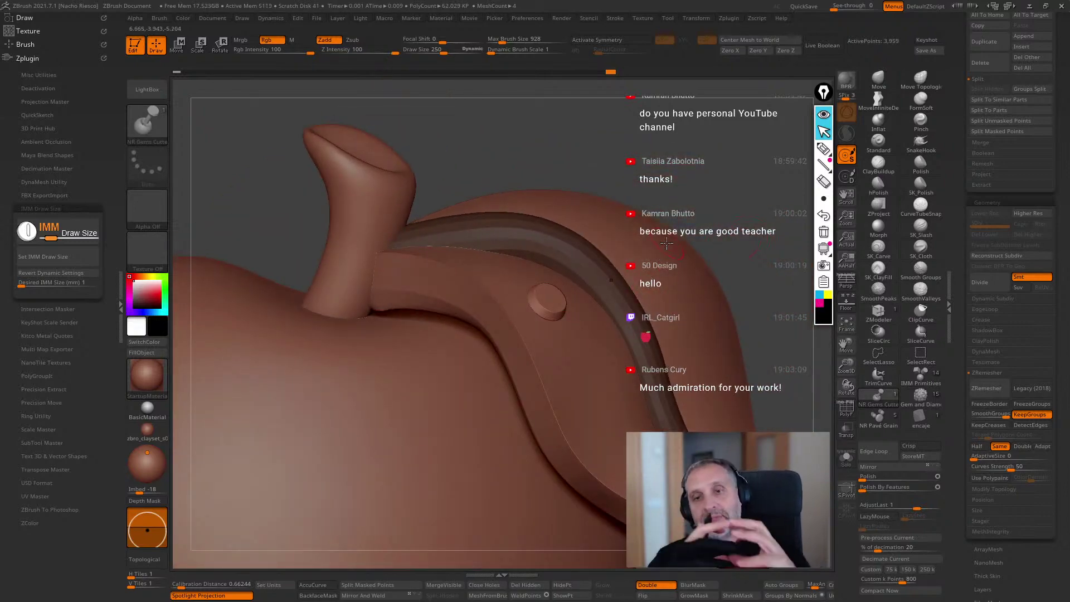
{"action": "right_click_drag", "start_coordinate": [667, 243], "coordinate": [546, 307]}
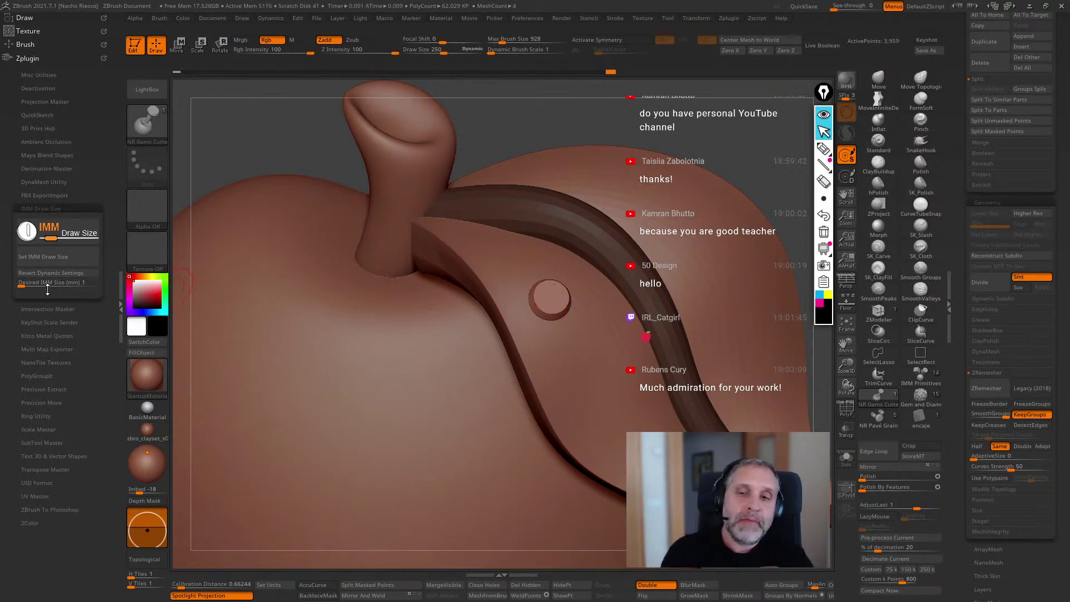
{"action": "right_click_drag", "start_coordinate": [545, 307], "coordinate": [714, 197]}
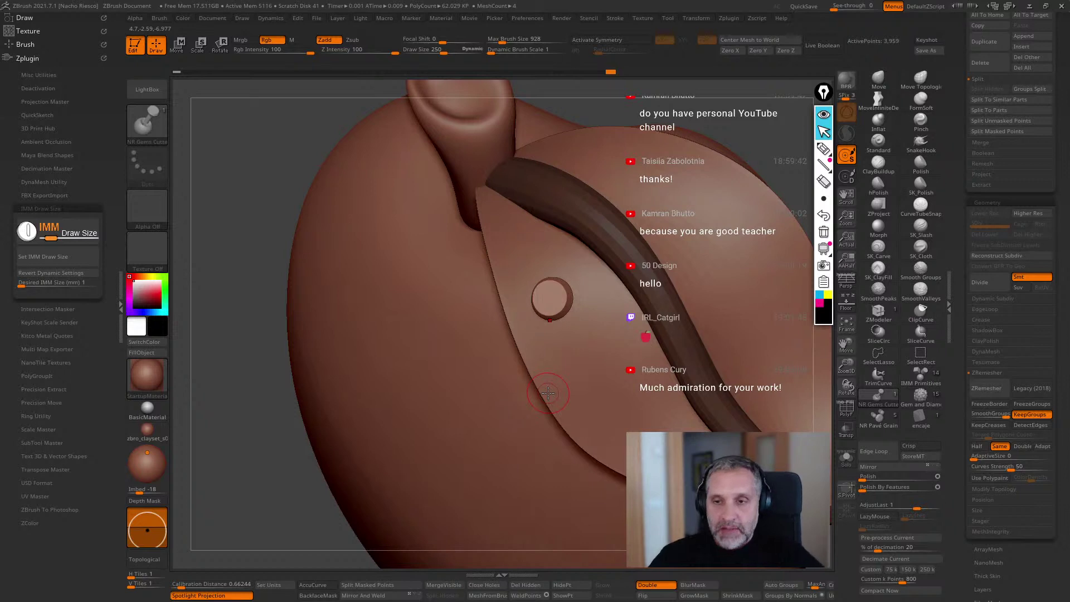
Undo the trial gem cutter and set the draw size from a desired IMM size of 2 mm.
{"action": "left_click_drag", "start_coordinate": [771, 148], "coordinate": [801, 156]}
{"action": "key", "text": "ctrl+z"}
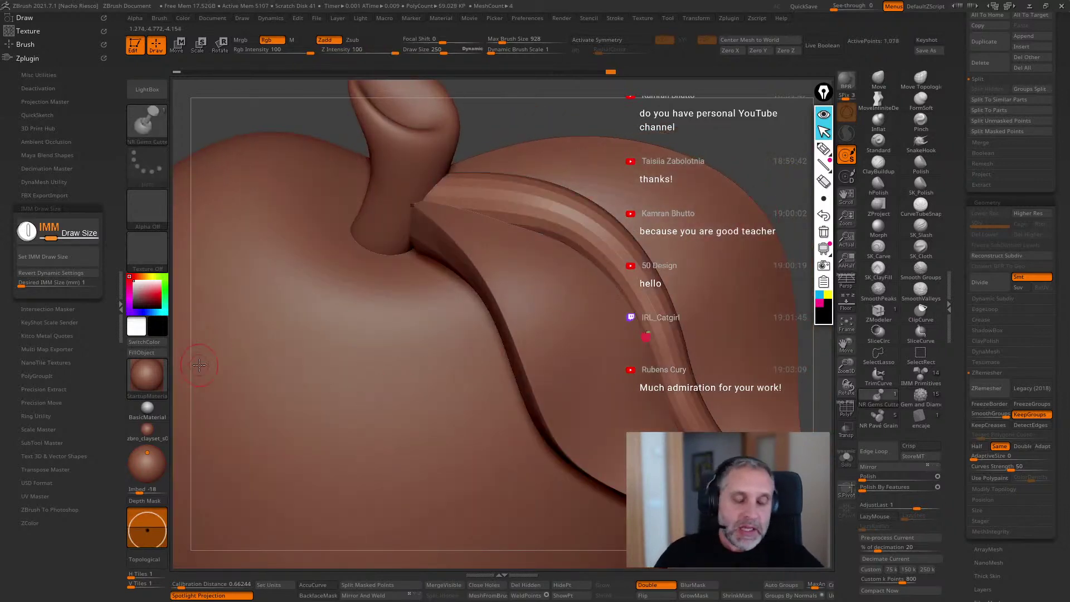
{"action": "left_click", "coordinate": [51, 282]}
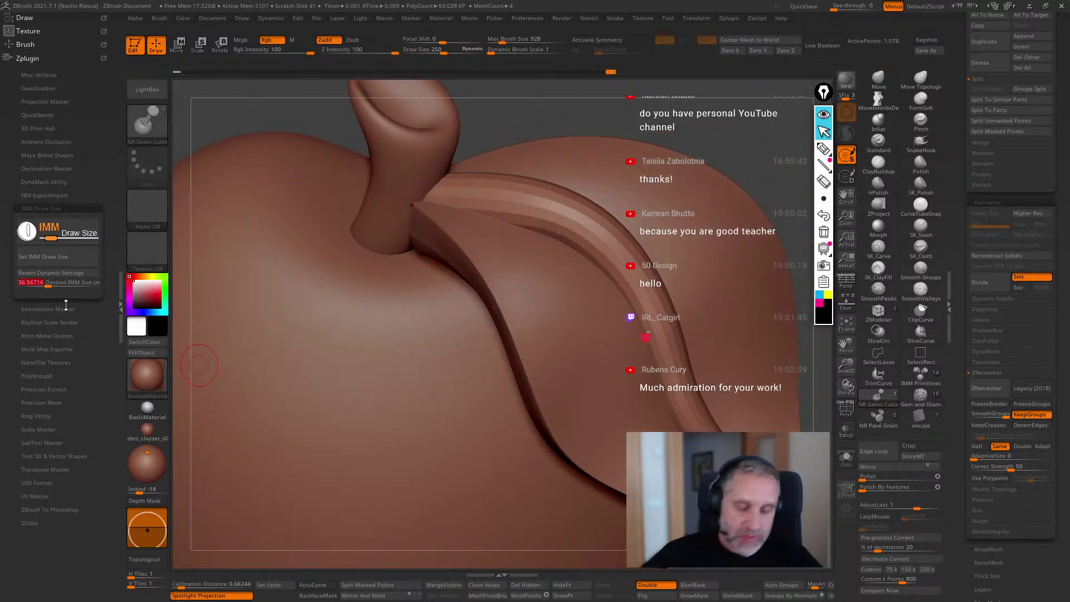
{"action": "type", "text": "2"}
{"action": "key", "text": "Return"}
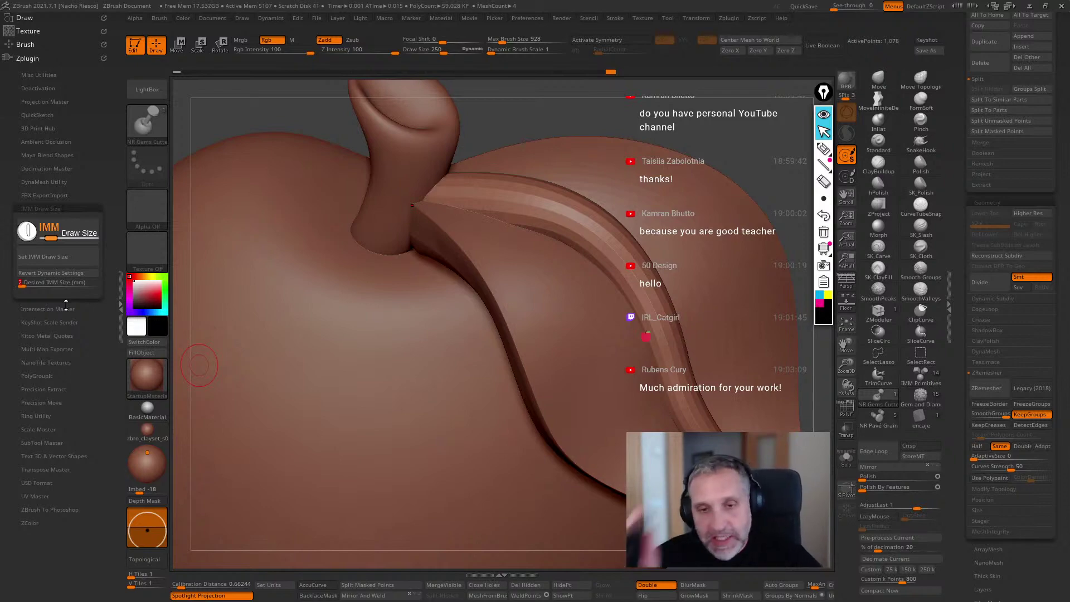
{"action": "left_click_drag", "start_coordinate": [776, 148], "coordinate": [743, 218]}
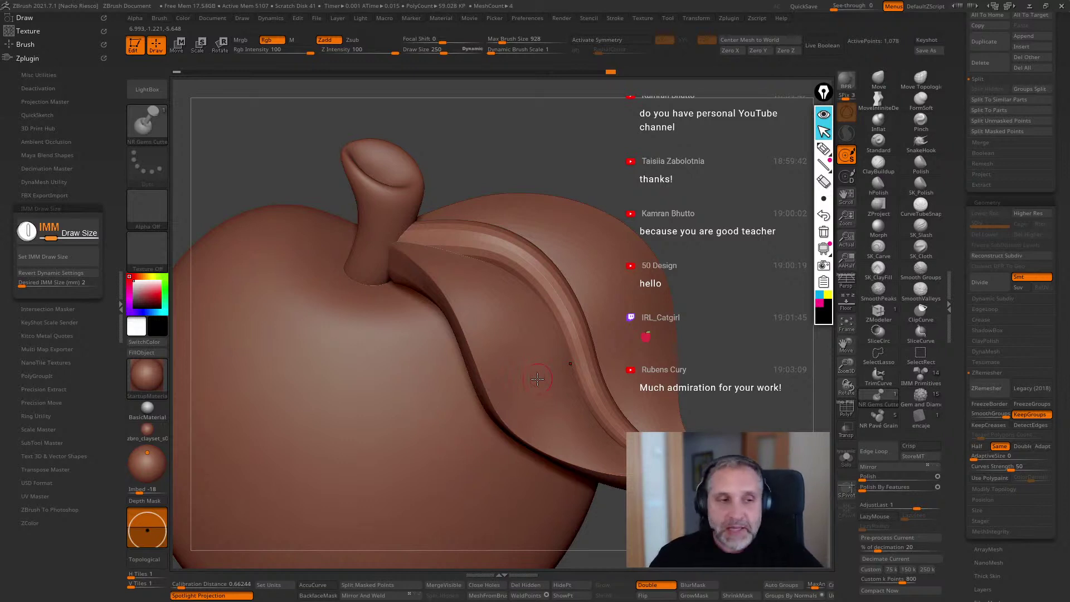
{"action": "left_click_drag", "start_coordinate": [681, 196], "coordinate": [633, 255]}
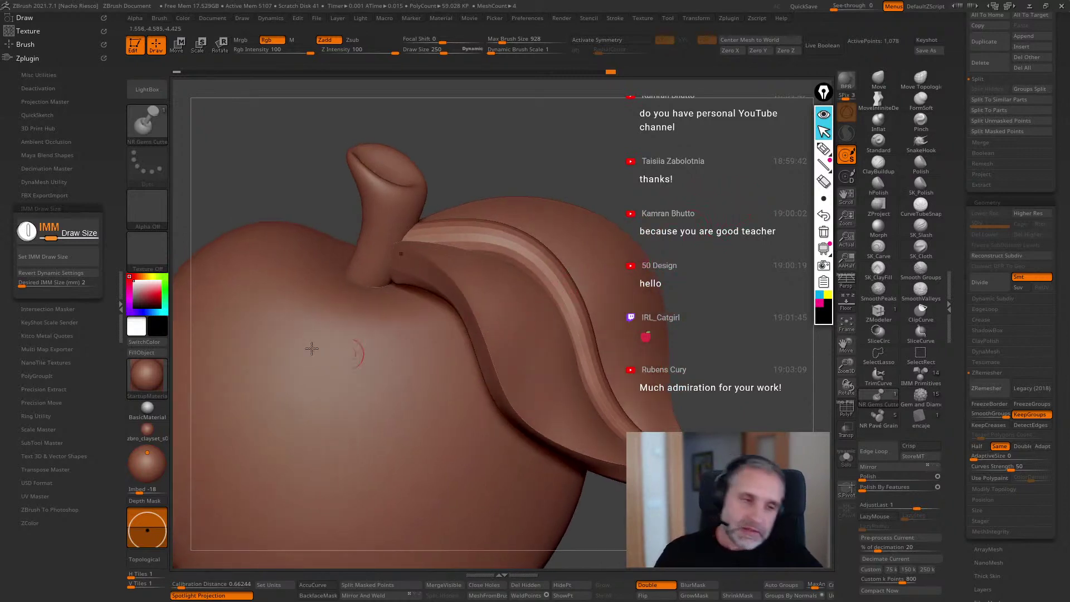
{"action": "left_click", "coordinate": [56, 256]}
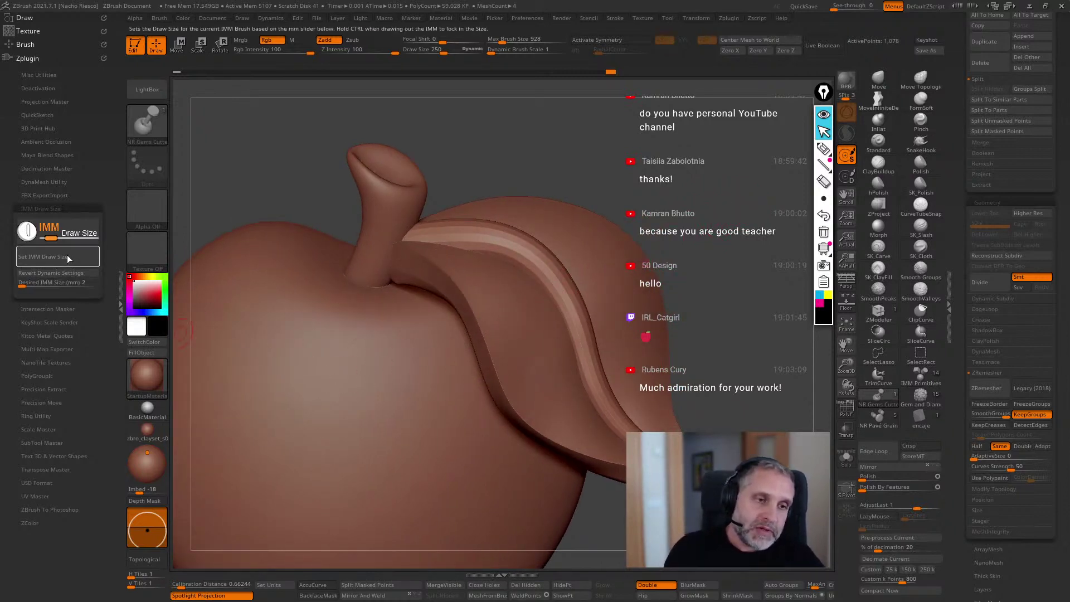
Place a trial 2 mm gem cutter on the leaf and undo it.
{"action": "left_click", "coordinate": [514, 306]}
{"action": "mouse_move", "coordinate": [719, 256]}
{"action": "left_mouse_down"}
{"action": "mouse_move", "coordinate": [668, 284]}
{"action": "mouse_move", "coordinate": [749, 220]}
{"action": "mouse_move", "coordinate": [725, 334]}
{"action": "left_mouse_up"}
{"action": "key", "text": "ctrl+z"}
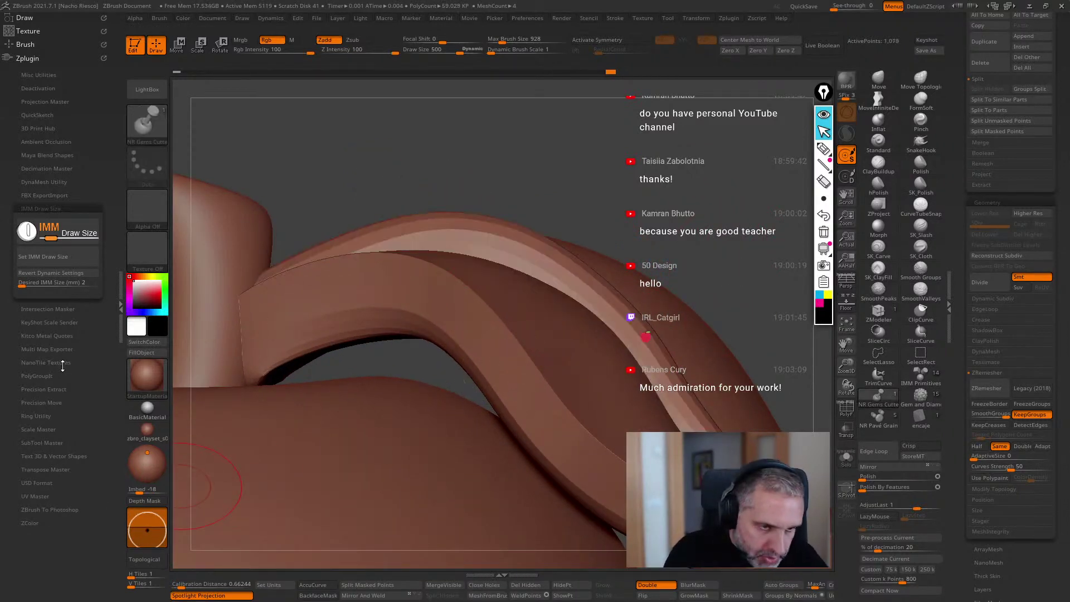
Change the gem cutter brush's embed depth, ending at 0, testing it with cutters on the leaf and undoing each one.
{"action": "left_click_drag", "start_coordinate": [147, 528], "coordinate": [147, 535]}
{"action": "left_click_drag", "start_coordinate": [541, 287], "coordinate": [560, 304]}
{"action": "left_click_drag", "start_coordinate": [728, 215], "coordinate": [677, 207]}
{"action": "key", "text": "ctrl+z"}
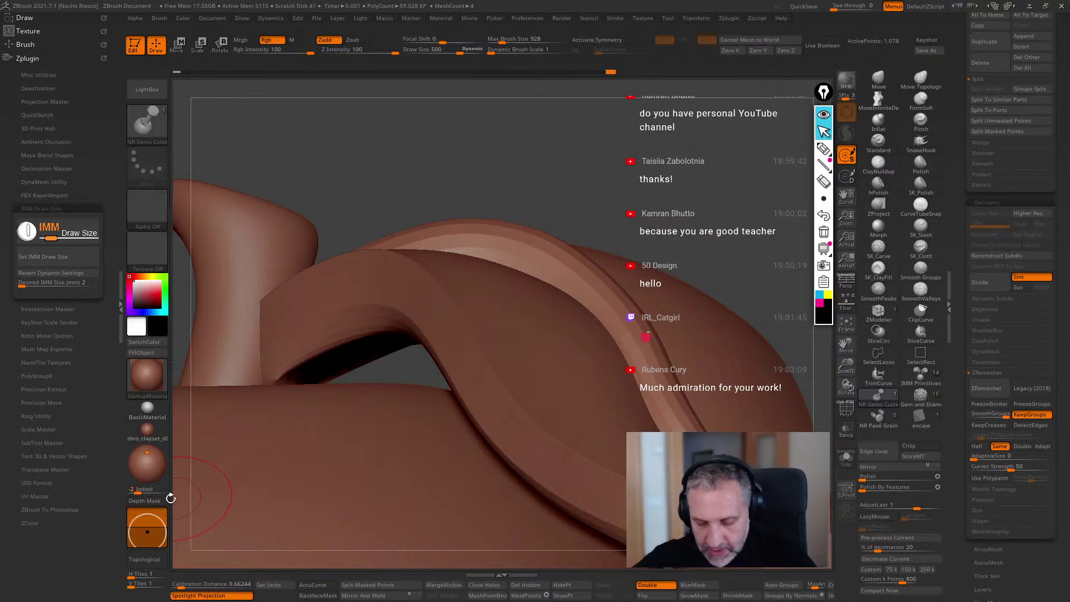
{"action": "left_click_drag", "start_coordinate": [551, 361], "coordinate": [585, 362]}
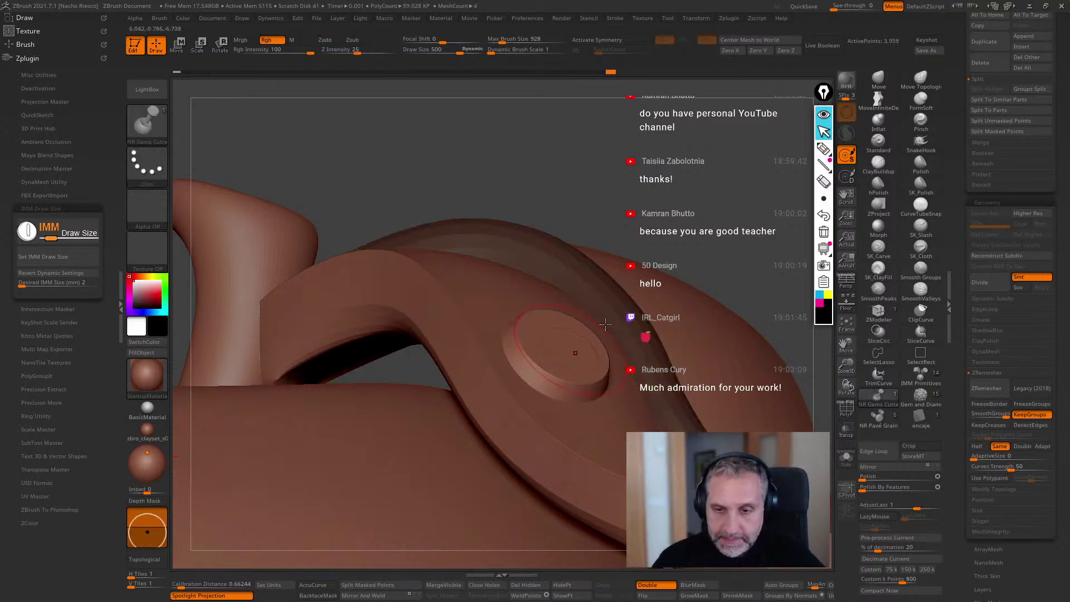
{"action": "left_click_drag", "start_coordinate": [697, 184], "coordinate": [737, 228]}
{"action": "key", "text": "ctrl+z"}
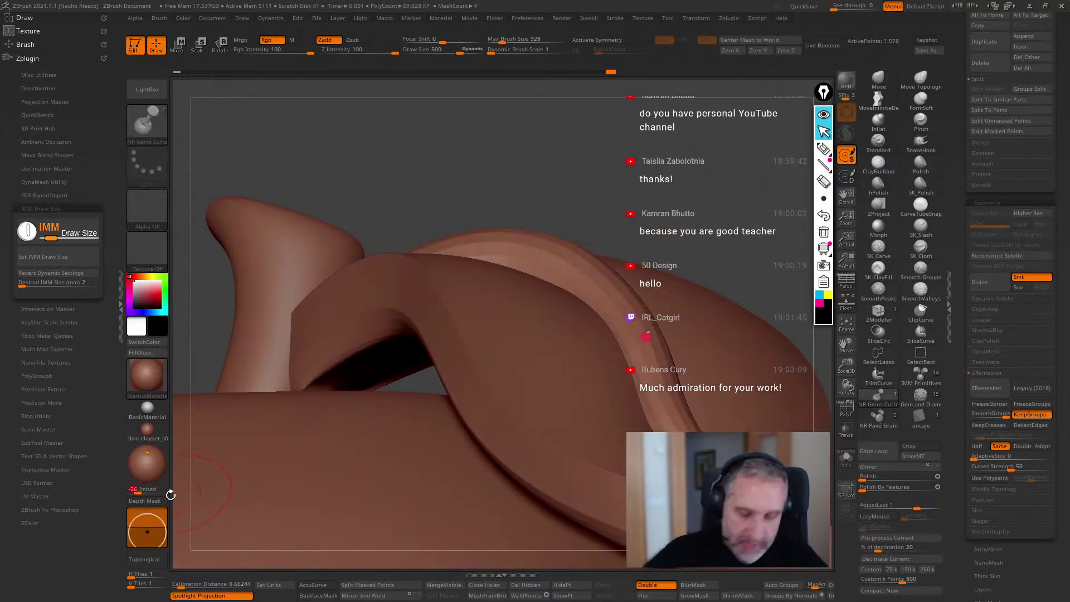
Try embed depths of -25 and -20 for the gem cutter brush on the leaf, undoing each test cutter.
{"action": "key", "text": "BackSpace"}
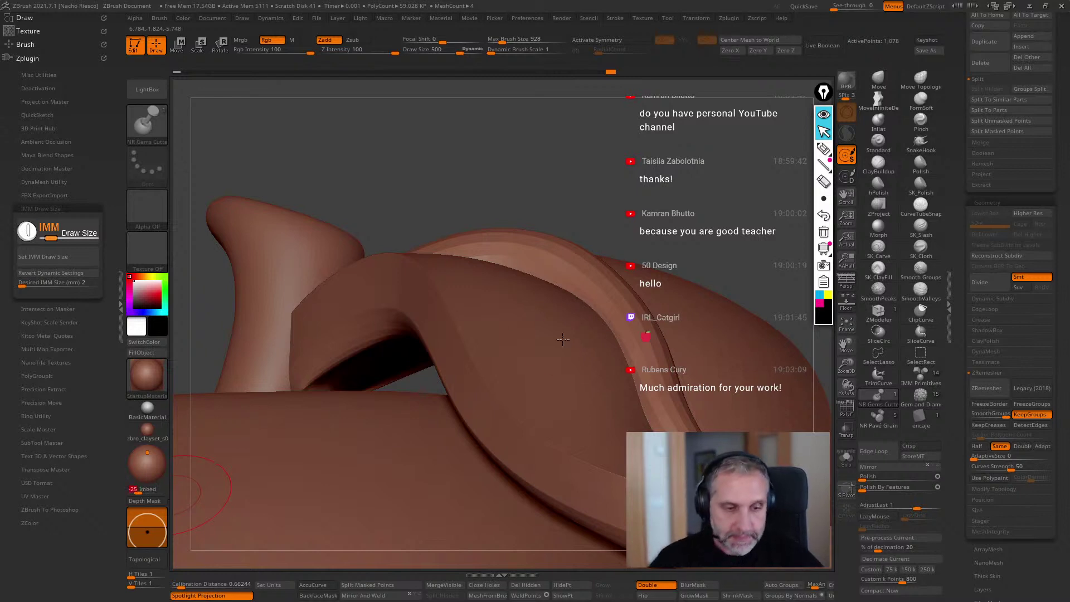
{"action": "type", "text": "5"}
{"action": "left_click_drag", "start_coordinate": [563, 336], "coordinate": [563, 340]}
{"action": "right_click_drag", "start_coordinate": [564, 340], "coordinate": [560, 364]}
{"action": "key", "text": "ctrl+z"}
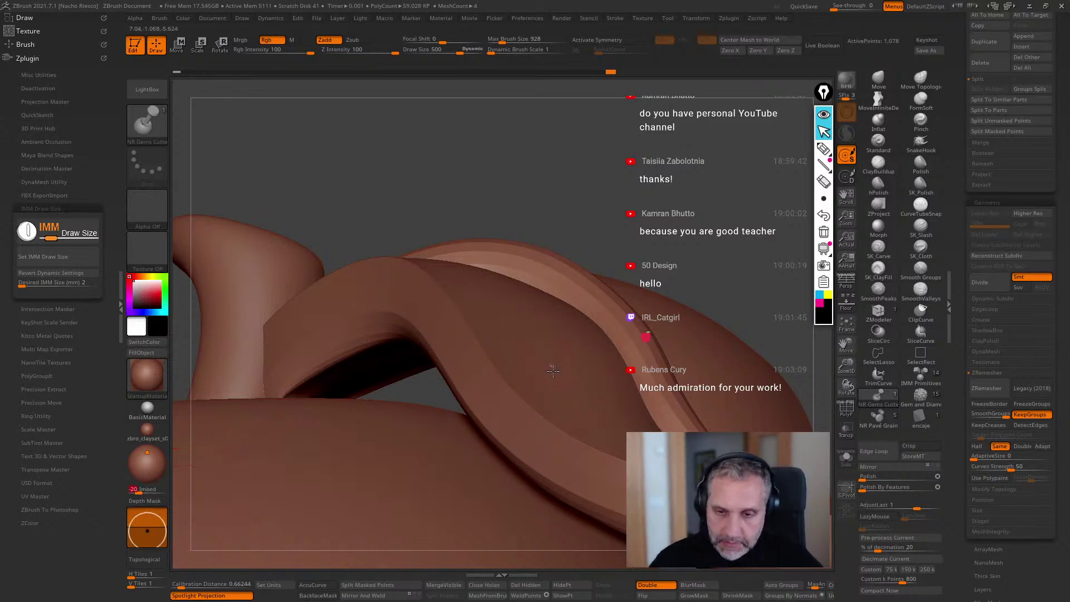
{"action": "left_click_drag", "start_coordinate": [569, 354], "coordinate": [572, 357]}
{"action": "right_click_drag", "start_coordinate": [736, 248], "coordinate": [738, 260]}
{"action": "key", "text": "ctrl+z"}
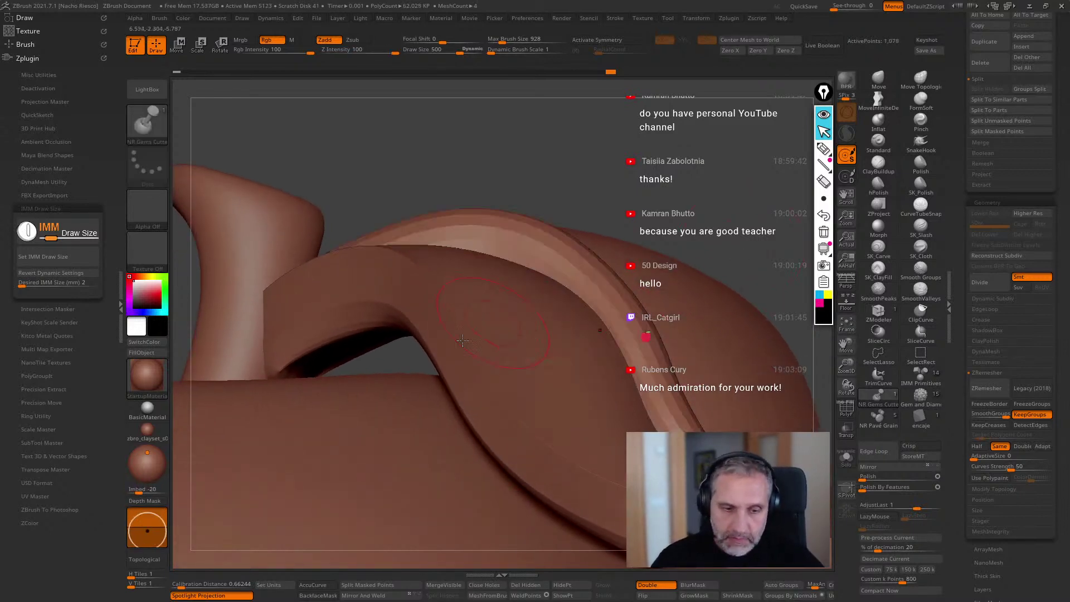
Set the embed depth back to -18, test it with one gem cutter on the leaf and undo the cutter.
{"action": "mouse_move", "coordinate": [149, 528]}
{"action": "left_mouse_down"}
{"action": "mouse_move", "coordinate": [154, 493]}
{"action": "mouse_move", "coordinate": [168, 494]}
{"action": "mouse_move", "coordinate": [150, 494]}
{"action": "left_mouse_up"}
{"action": "left_click_drag", "start_coordinate": [582, 344], "coordinate": [563, 350]}
{"action": "left_click_drag", "start_coordinate": [753, 217], "coordinate": [689, 263]}
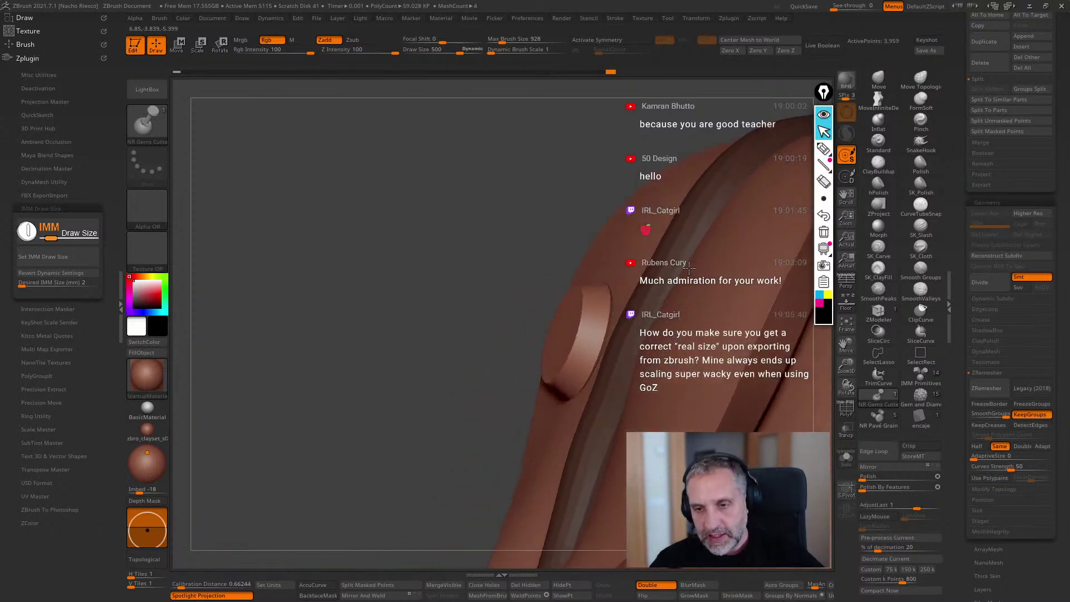
{"action": "key", "text": "ctrl+z"}
Set the gem cutter brush's embed depth to -19, test it with a cutter on the leaf and undo the cutter.
{"action": "left_click_drag", "start_coordinate": [152, 492], "coordinate": [158, 493]}
{"action": "key", "text": "Return"}
{"action": "left_click_drag", "start_coordinate": [357, 446], "coordinate": [564, 391]}
{"action": "mouse_move", "coordinate": [510, 360]}
{"action": "left_mouse_down"}
{"action": "mouse_move", "coordinate": [538, 402]}
{"action": "mouse_move", "coordinate": [715, 306]}
{"action": "left_mouse_up"}
{"action": "key", "text": "ctrl+z"}
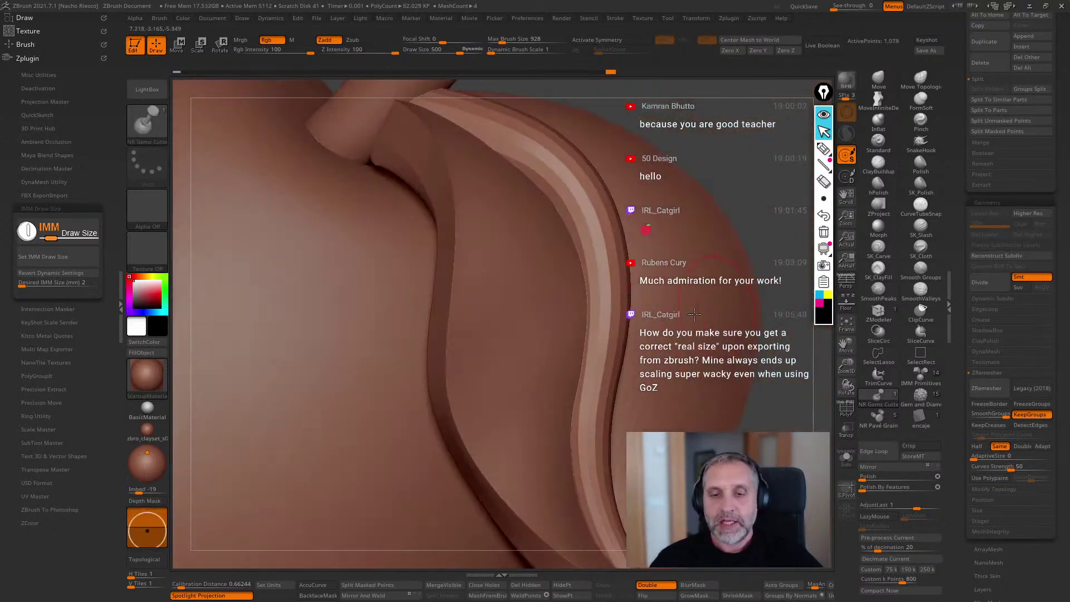
Place two neighbouring 2 mm gem cutters on the leaf beside the vein and undo the second one.
{"action": "left_click_drag", "start_coordinate": [509, 341], "coordinate": [506, 353]}
{"action": "right_click_drag", "start_coordinate": [506, 353], "coordinate": [543, 312]}
{"action": "left_click_drag", "start_coordinate": [548, 247], "coordinate": [565, 273]}
{"action": "mouse_move", "coordinate": [566, 274]}
{"action": "right_mouse_down", "text": "alt"}
{"action": "mouse_move", "coordinate": [475, 294]}
{"action": "mouse_move", "coordinate": [677, 240]}
{"action": "right_mouse_up", "text": "alt"}
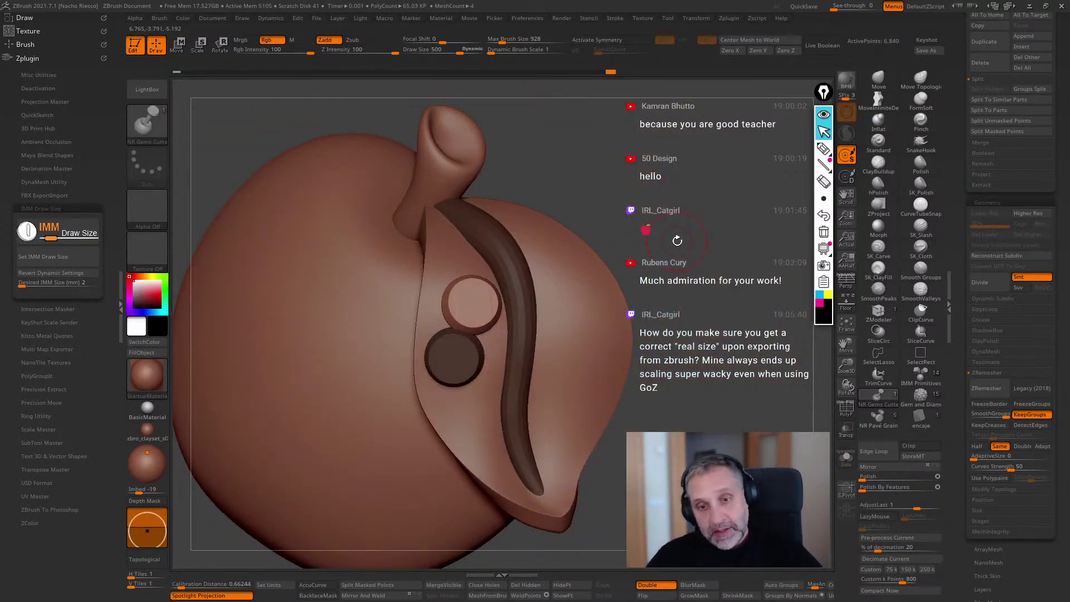
{"action": "key", "text": "ctrl+z"}
Collapse the plugin tray and return to the leaf subtool with the remaining gem cutter undone.
{"action": "left_click_drag", "start_coordinate": [729, 268], "coordinate": [755, 279]}
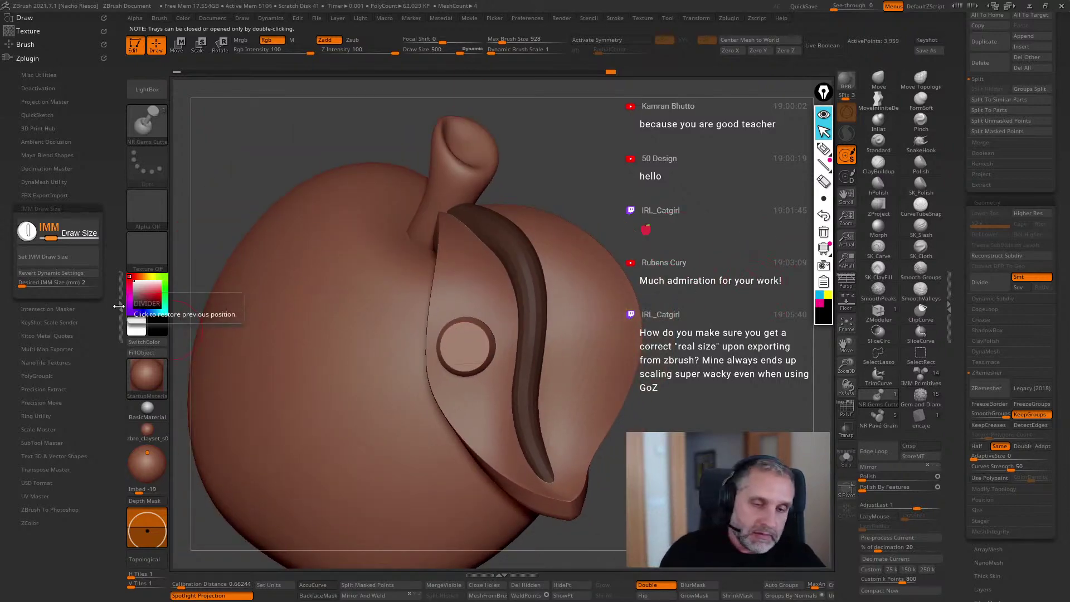
{"action": "left_click", "coordinate": [120, 306]}
{"action": "right_click_drag", "start_coordinate": [555, 337], "coordinate": [616, 314], "text": "alt"}
{"action": "right_click_drag", "start_coordinate": [616, 314], "coordinate": [624, 334], "text": "ctrl"}
{"action": "mouse_move", "coordinate": [747, 367]}
{"action": "left_mouse_down"}
{"action": "mouse_move", "coordinate": [757, 376]}
{"action": "mouse_move", "coordinate": [791, 354]}
{"action": "mouse_move", "coordinate": [735, 394]}
{"action": "mouse_move", "coordinate": [758, 361]}
{"action": "mouse_move", "coordinate": [751, 418]}
{"action": "left_mouse_up"}
{"action": "key", "text": "ctrl+z"}
{"action": "left_click", "coordinate": [579, 348], "text": "alt"}
Sketch a section with the vein and a raised leaf rim using the annotation pen, and clear the sketch.
{"action": "mouse_move", "coordinate": [718, 332]}
{"action": "left_mouse_down"}
{"action": "mouse_move", "coordinate": [732, 314]}
{"action": "mouse_move", "coordinate": [752, 379]}
{"action": "mouse_move", "coordinate": [779, 416]}
{"action": "mouse_move", "coordinate": [640, 429]}
{"action": "mouse_move", "coordinate": [689, 291]}
{"action": "mouse_move", "coordinate": [719, 326]}
{"action": "left_mouse_up"}
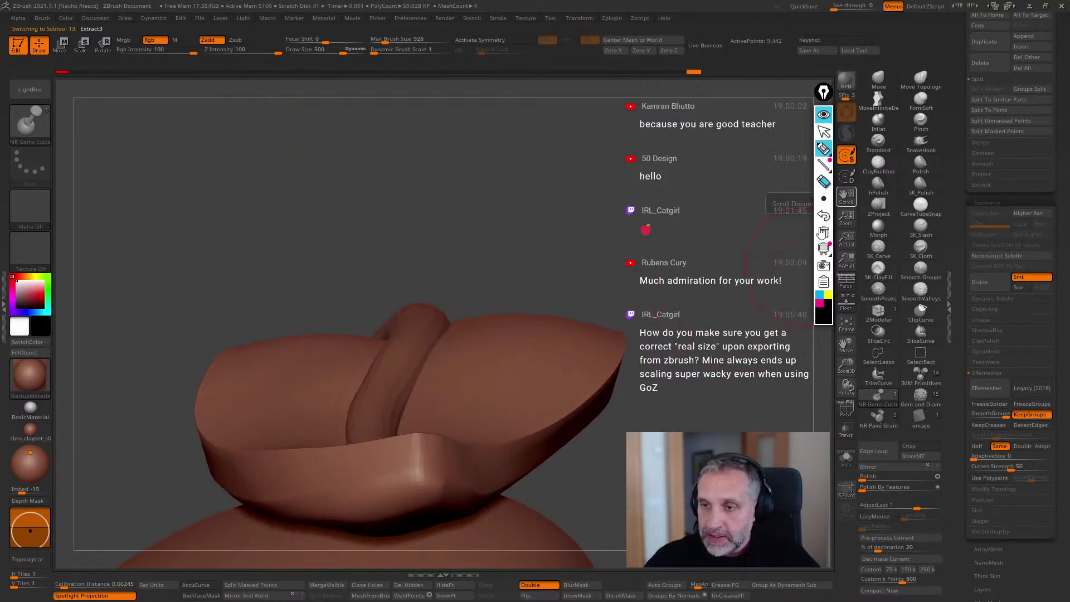
{"action": "left_click_drag", "start_coordinate": [403, 313], "coordinate": [447, 312]}
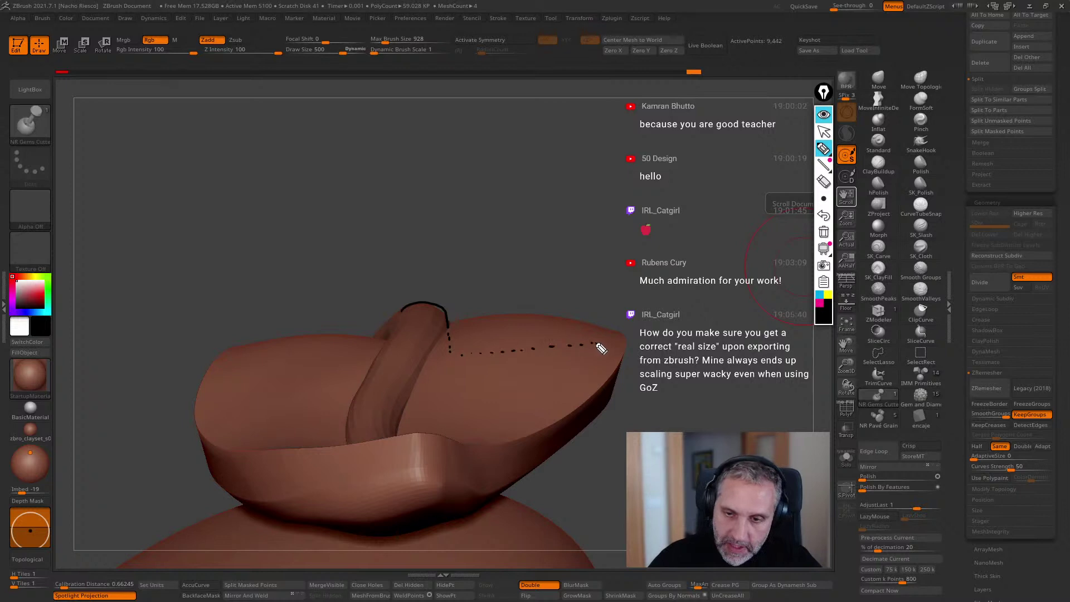
{"action": "mouse_move", "coordinate": [595, 344]}
{"action": "left_mouse_down"}
{"action": "mouse_move", "coordinate": [593, 326]}
{"action": "mouse_move", "coordinate": [620, 317]}
{"action": "left_mouse_up"}
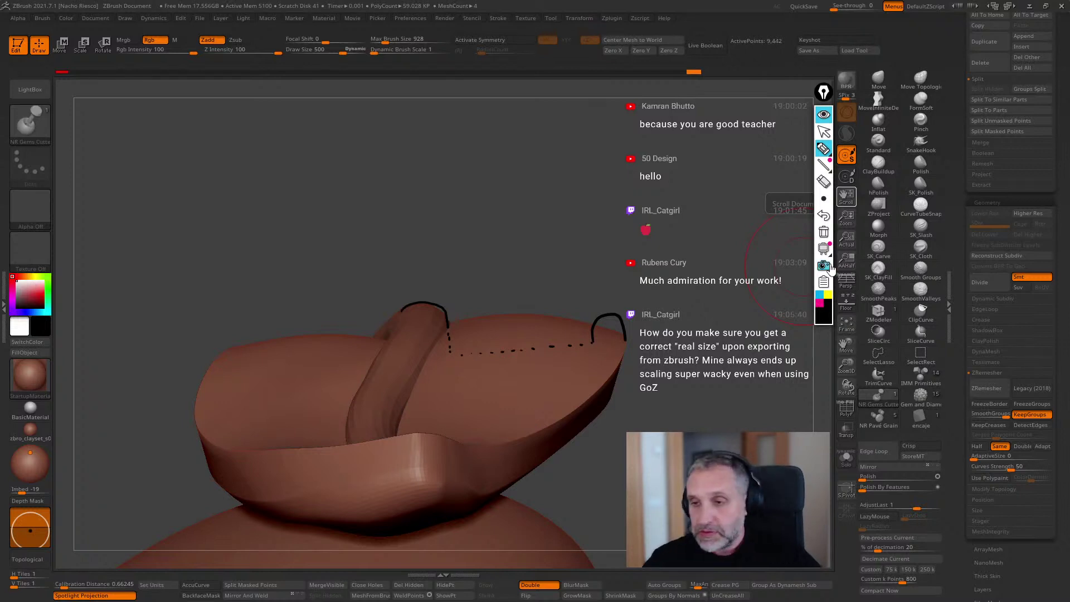
{"action": "left_click", "coordinate": [823, 233]}
{"action": "left_click", "coordinate": [823, 131]}
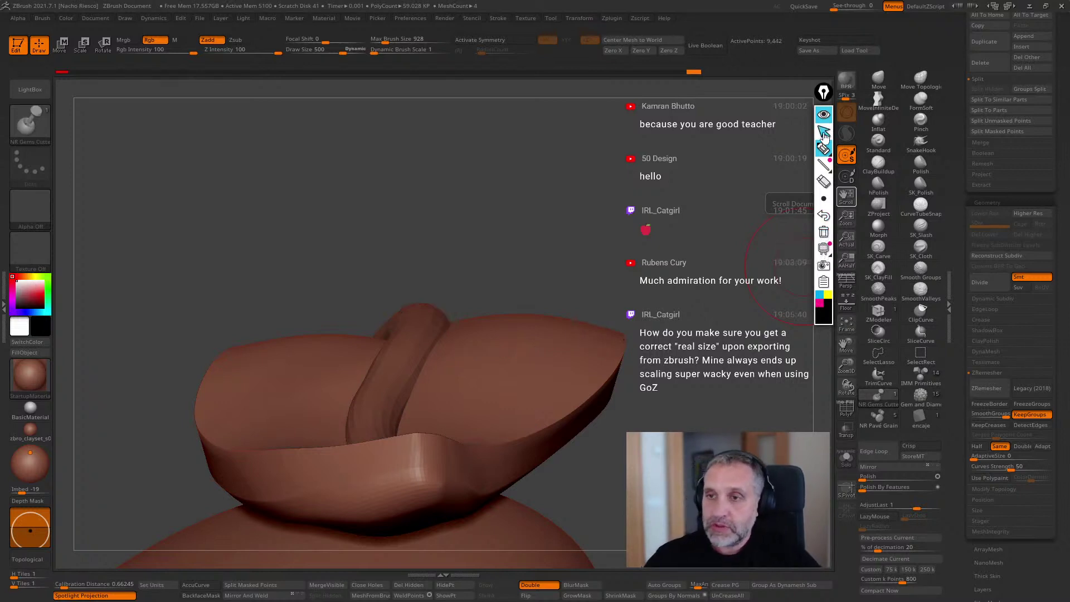
Display the polyframe, isolate the leaf's upper-face polygroup and shrink its visible area inward from the edge.
{"action": "mouse_move", "coordinate": [711, 279]}
{"action": "left_mouse_down"}
{"action": "mouse_move", "coordinate": [724, 377]}
{"action": "mouse_move", "coordinate": [709, 368]}
{"action": "left_mouse_up"}
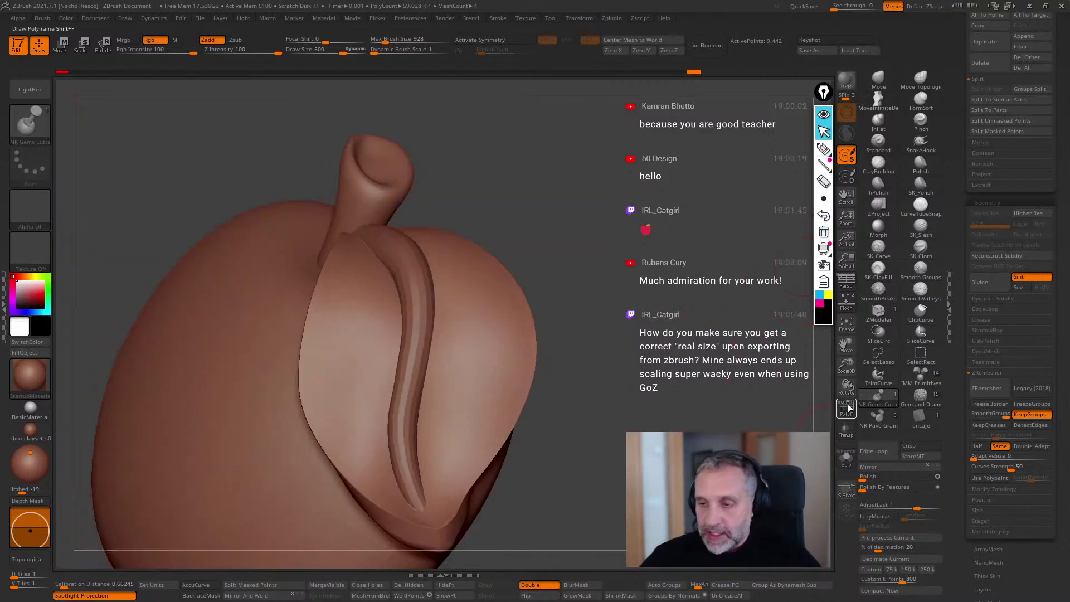
{"action": "left_click", "coordinate": [848, 410]}
{"action": "left_click_drag", "start_coordinate": [744, 473], "coordinate": [800, 440]}
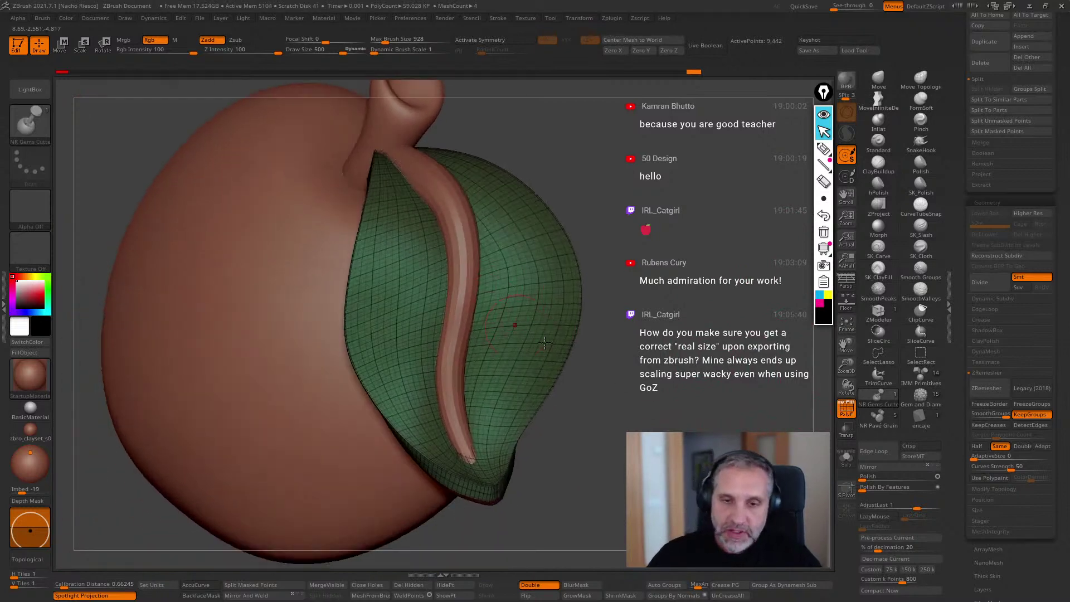
{"action": "key", "text": "ctrl+shift"}
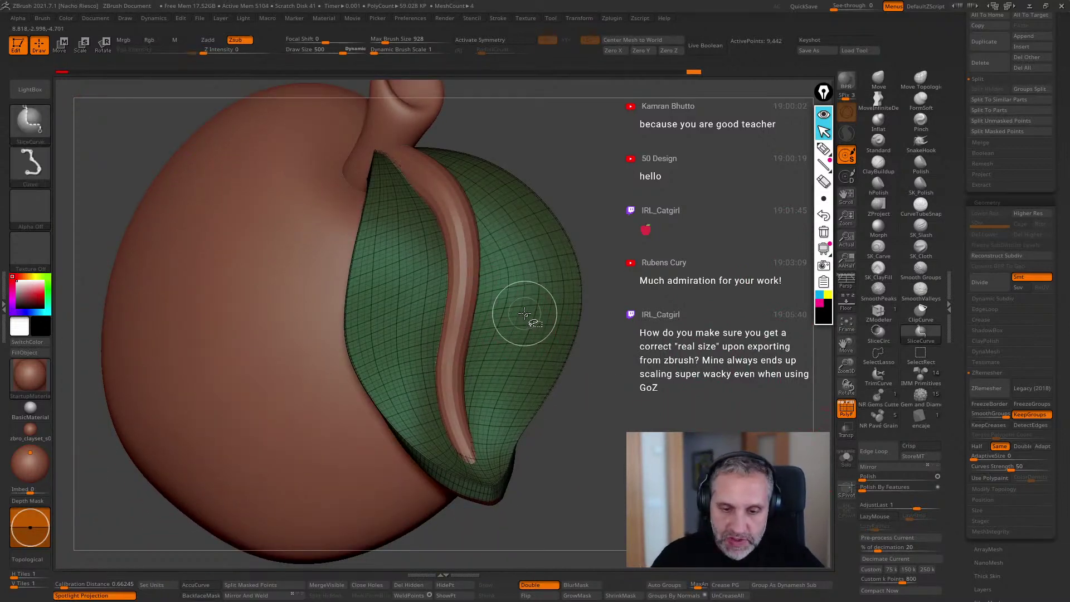
{"action": "left_click", "coordinate": [523, 306], "text": "ctrl+shift"}
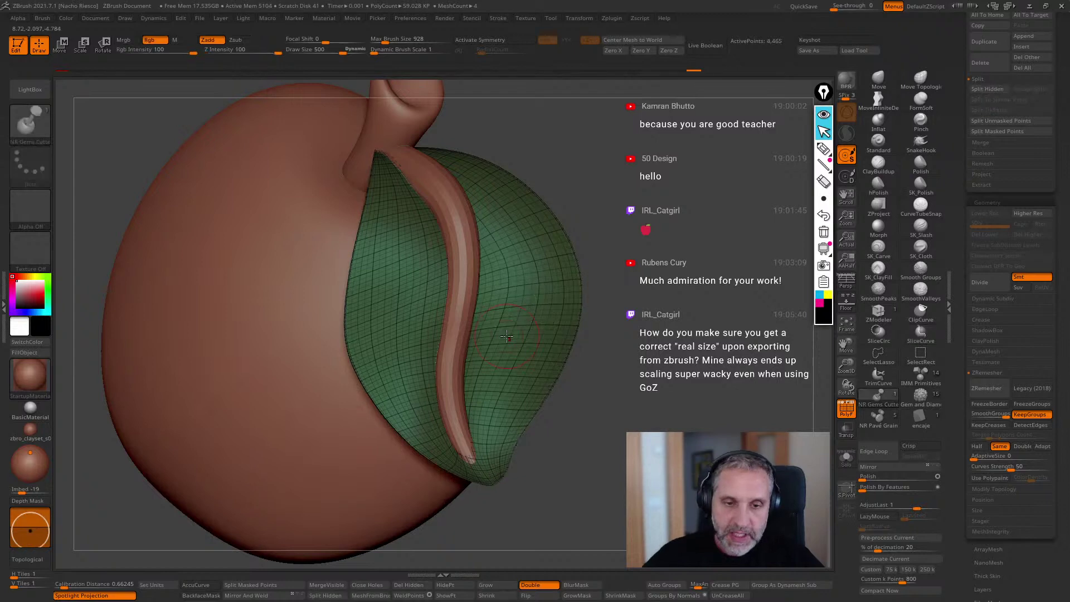
{"action": "left_click", "coordinate": [495, 596]}
{"action": "left_click", "coordinate": [494, 596]}
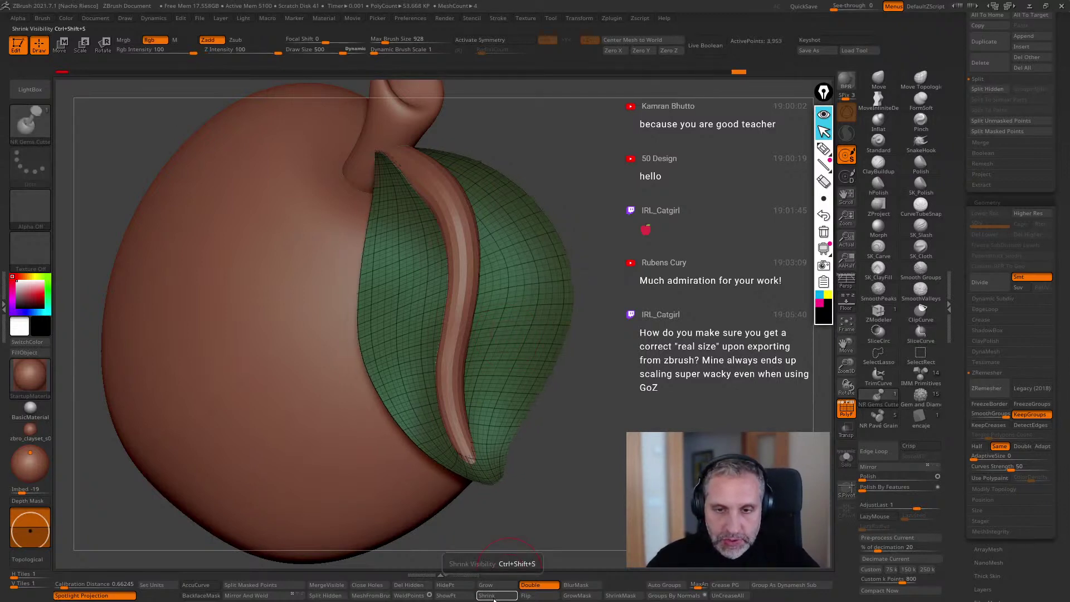
{"action": "left_click", "coordinate": [494, 596]}
Make the visible inner area of the leaf a separate polygroup and unhide the whole leaf.
{"action": "left_click_drag", "start_coordinate": [563, 521], "coordinate": [617, 499]}
{"action": "key", "text": "ctrl"}
{"action": "key", "text": "ctrl+w"}
{"action": "left_click", "coordinate": [668, 418], "text": "ctrl+shift"}
Measure the width of the leaf's border polygroup with the transpose line.
{"action": "left_click_drag", "start_coordinate": [691, 421], "coordinate": [607, 362]}
{"action": "key", "text": "w"}
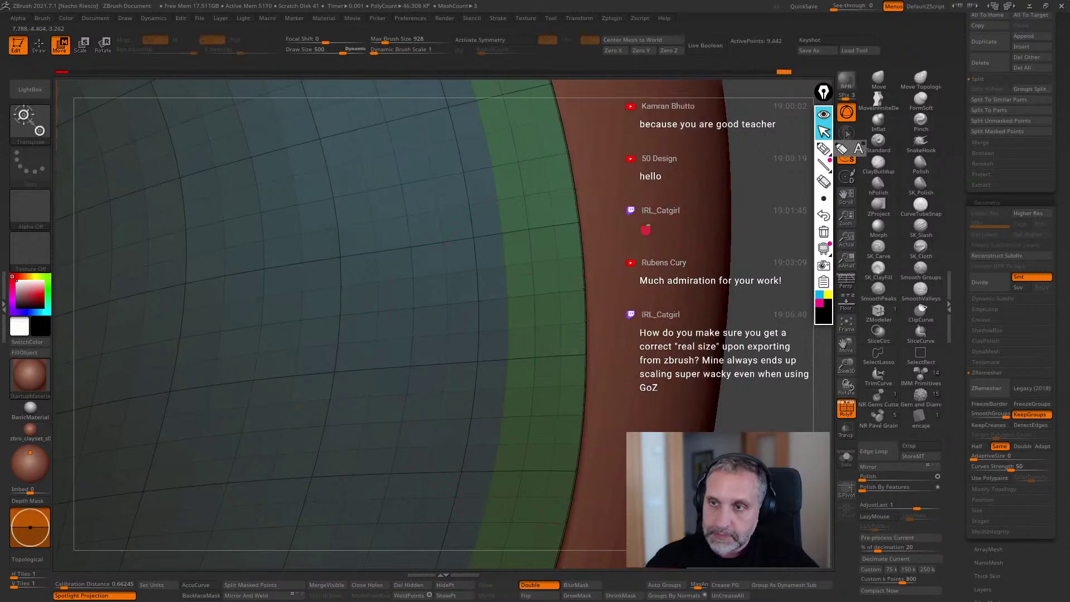
{"action": "left_click_drag", "start_coordinate": [507, 358], "coordinate": [588, 355]}
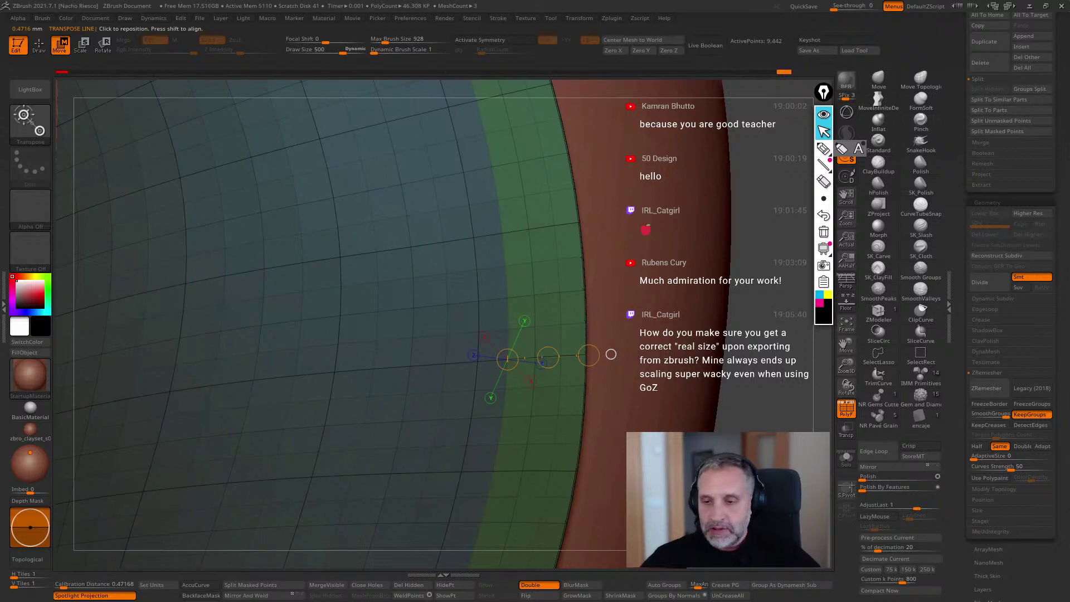
{"action": "key", "text": "q"}
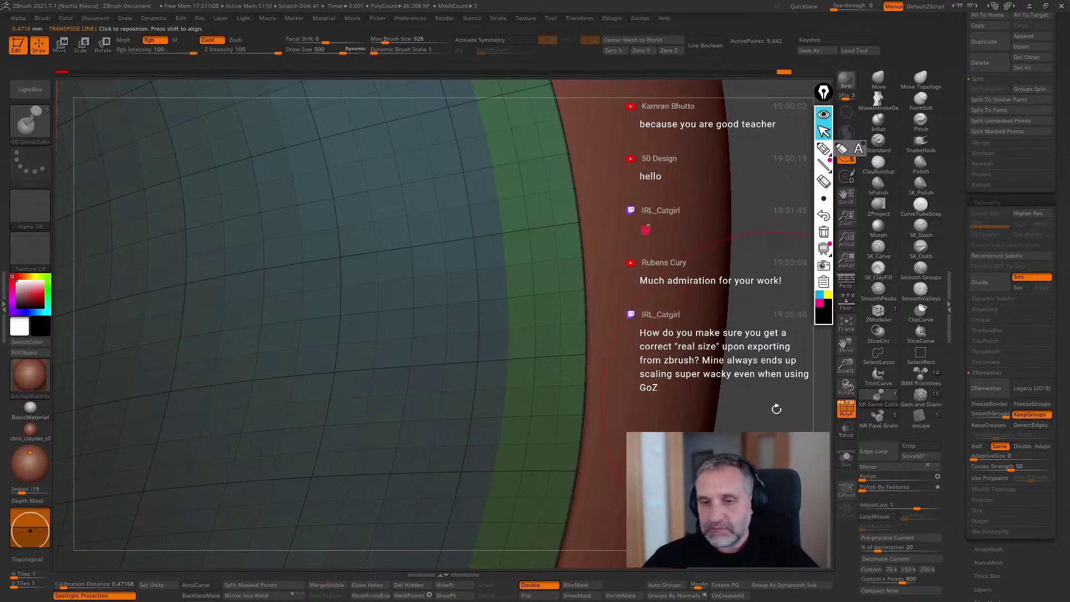
Annotate the border's width and a dashed offset line outside the leaf edge, and clear the annotations.
{"action": "left_click_drag", "start_coordinate": [773, 402], "coordinate": [755, 429]}
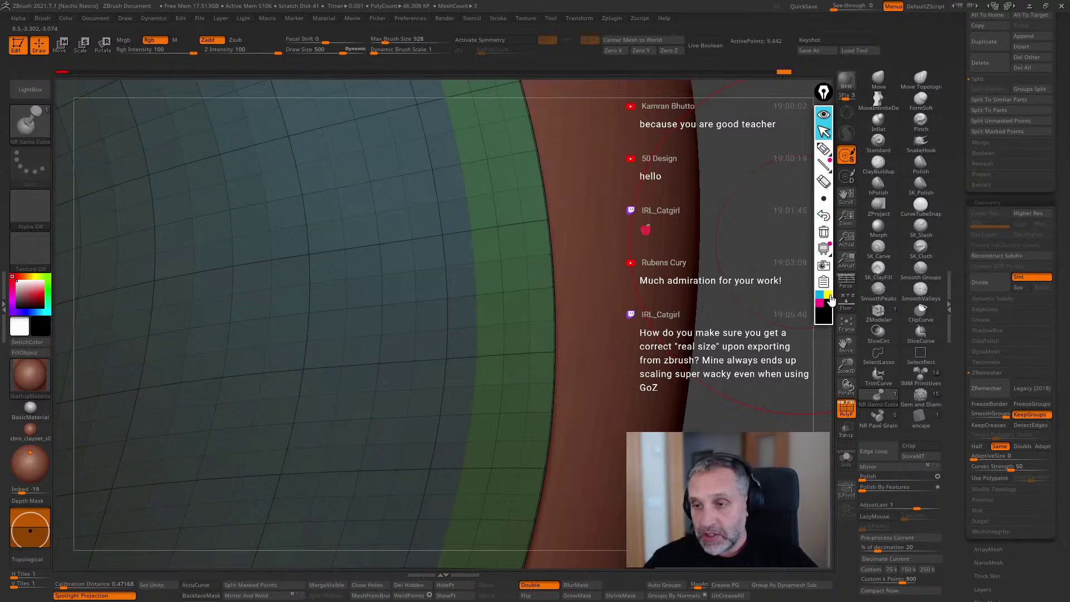
{"action": "left_click", "coordinate": [823, 148]}
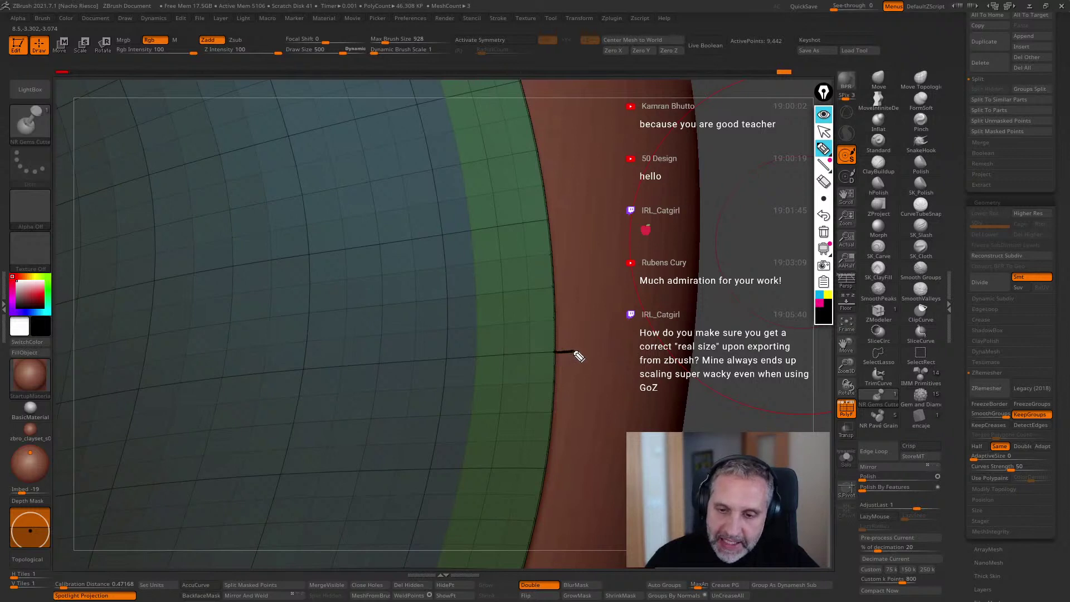
{"action": "left_click_drag", "start_coordinate": [581, 345], "coordinate": [581, 359]}
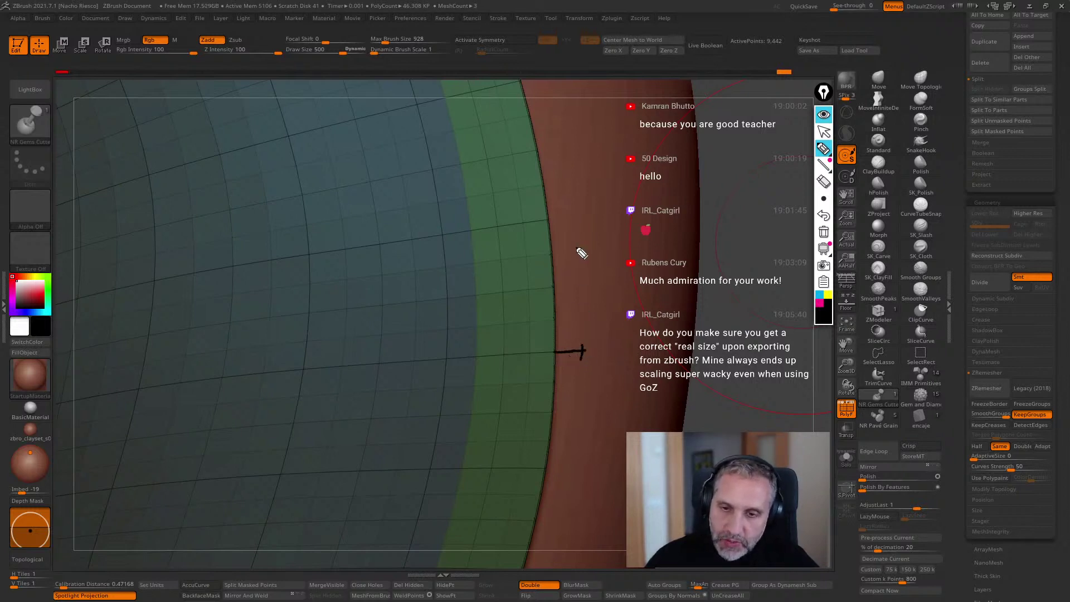
{"action": "left_click_drag", "start_coordinate": [577, 224], "coordinate": [584, 427]}
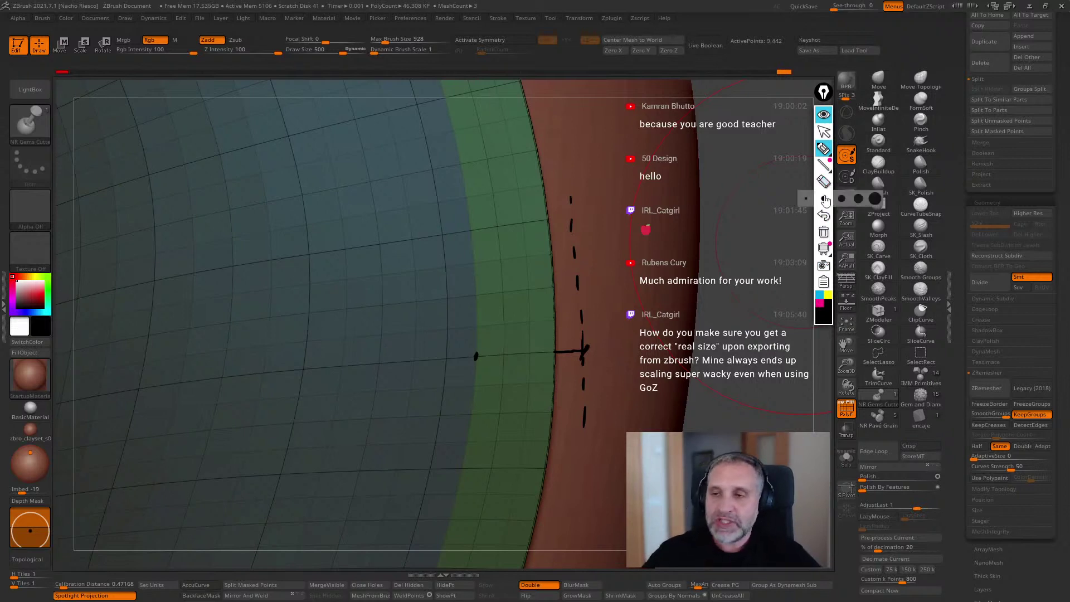
{"action": "left_click", "coordinate": [823, 231]}
{"action": "left_click", "coordinate": [823, 132]}
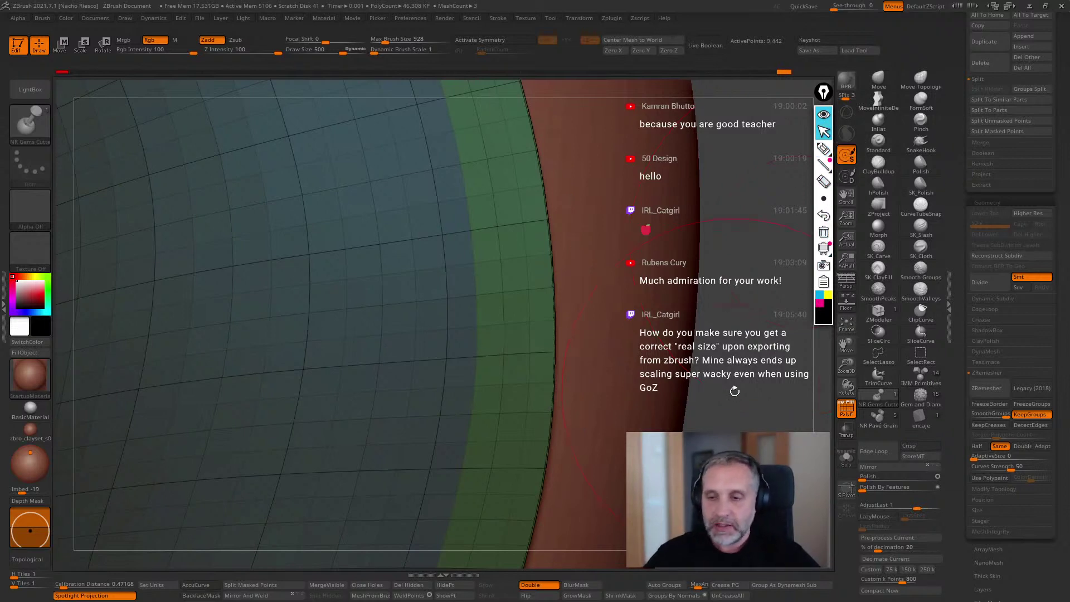
{"action": "left_click_drag", "start_coordinate": [741, 406], "coordinate": [706, 361]}
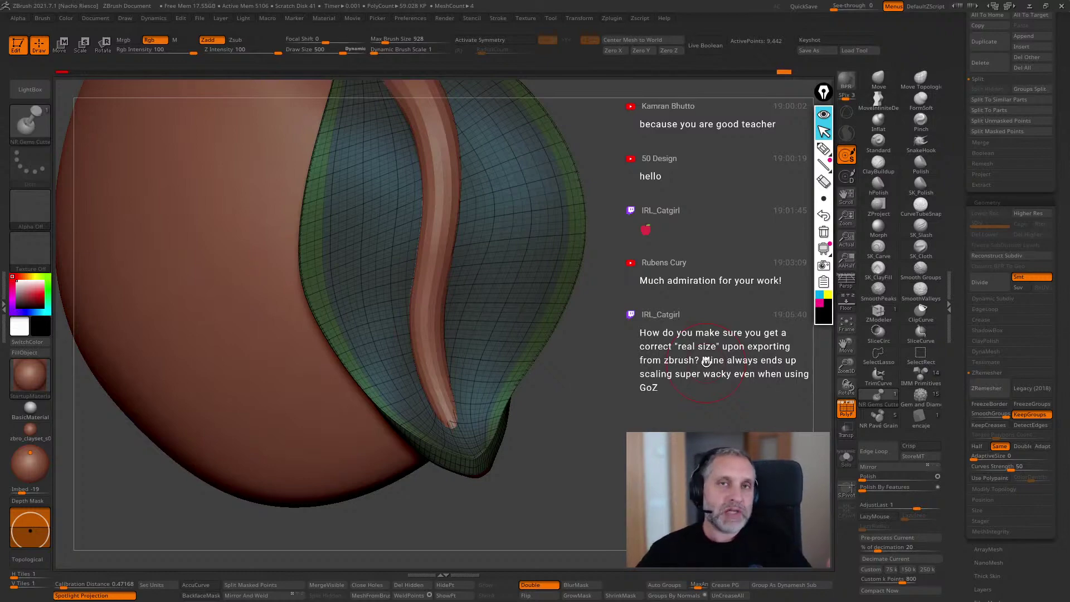
Annotate a curved boundary and hatching at the leaf tip, a rim profile and coloured dots, and clear the annotations.
{"action": "left_click_drag", "start_coordinate": [652, 403], "coordinate": [660, 460]}
{"action": "mouse_move", "coordinate": [705, 360]}
{"action": "left_mouse_down"}
{"action": "mouse_move", "coordinate": [719, 365]}
{"action": "mouse_move", "coordinate": [713, 374]}
{"action": "left_mouse_up"}
{"action": "mouse_move", "coordinate": [590, 401]}
{"action": "left_mouse_down", "text": "alt"}
{"action": "mouse_move", "coordinate": [580, 468]}
{"action": "mouse_move", "coordinate": [624, 393]}
{"action": "left_mouse_up", "text": "alt"}
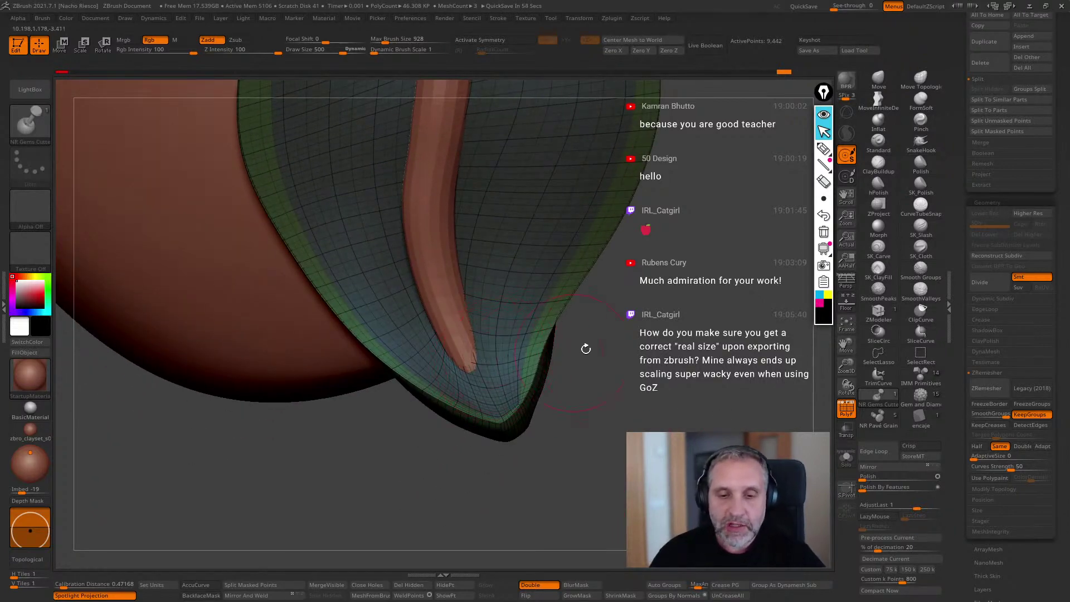
{"action": "left_click_drag", "start_coordinate": [617, 346], "coordinate": [610, 332]}
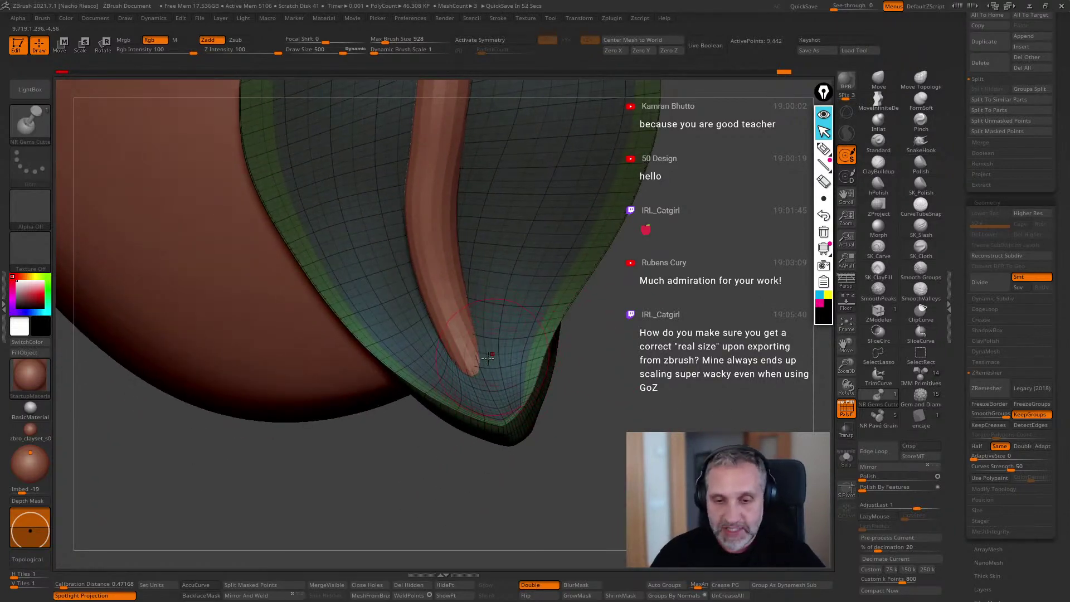
{"action": "left_click_drag", "start_coordinate": [595, 374], "coordinate": [740, 303]}
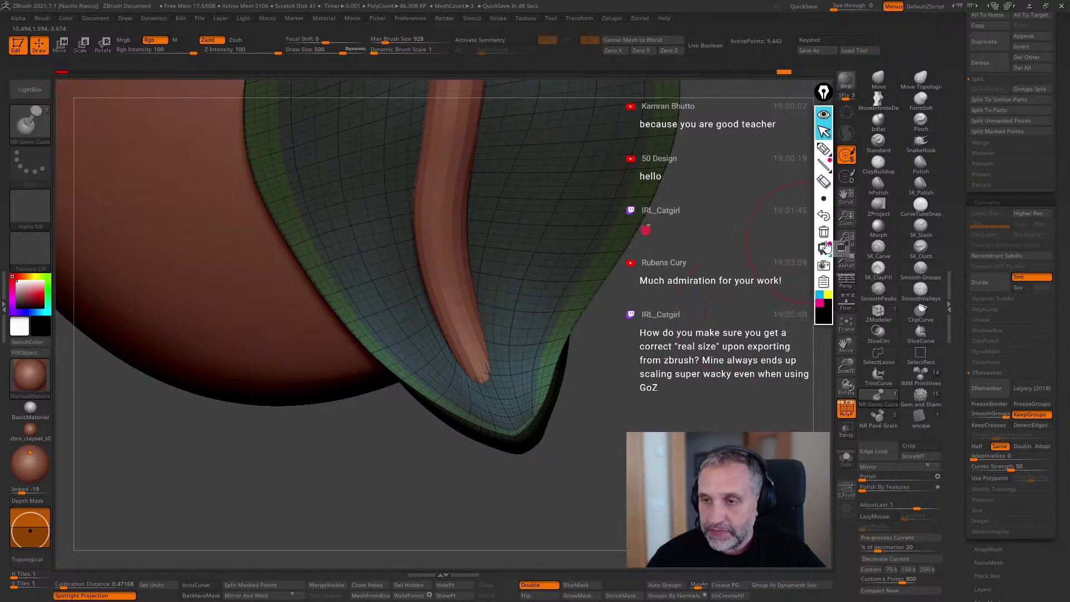
{"action": "left_click", "coordinate": [824, 149]}
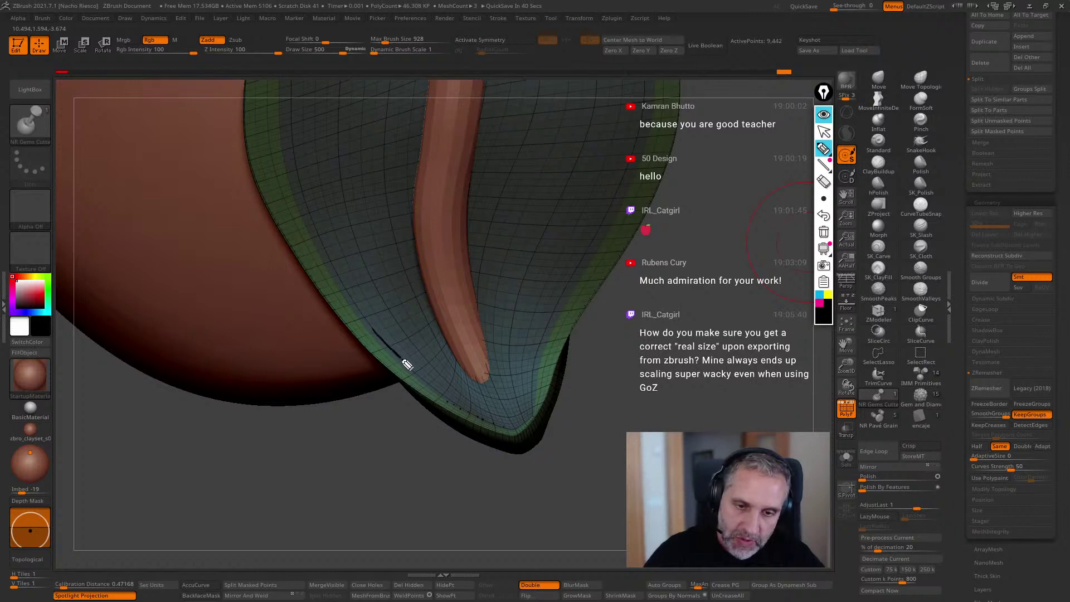
{"action": "mouse_move", "coordinate": [442, 387]}
{"action": "left_mouse_down"}
{"action": "mouse_move", "coordinate": [471, 395]}
{"action": "mouse_move", "coordinate": [508, 386]}
{"action": "mouse_move", "coordinate": [553, 340]}
{"action": "mouse_move", "coordinate": [582, 275]}
{"action": "left_mouse_up"}
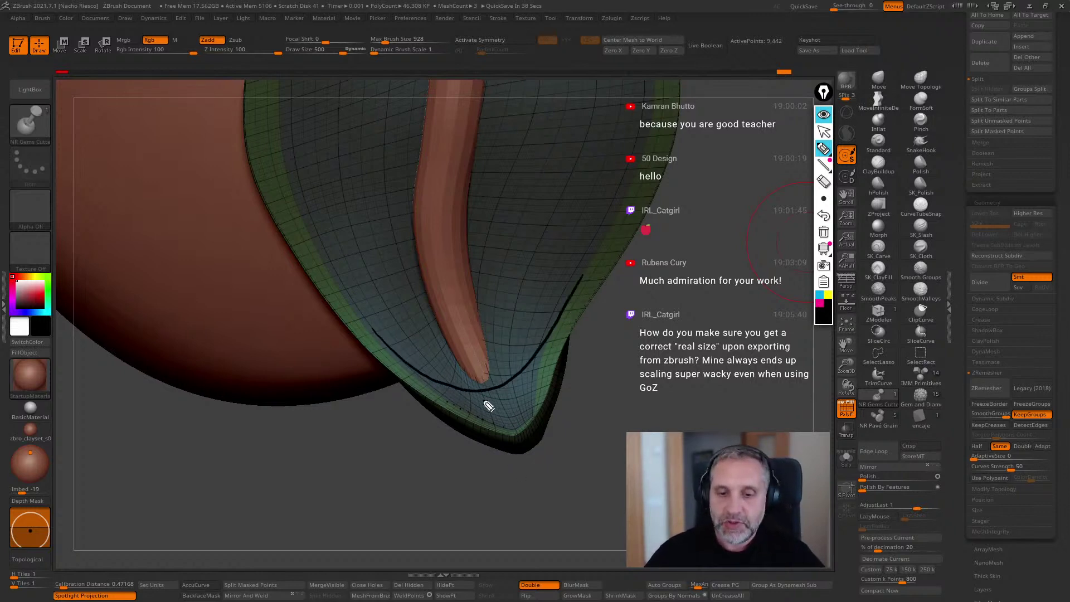
{"action": "left_click_drag", "start_coordinate": [461, 392], "coordinate": [464, 412]}
{"action": "left_click_drag", "start_coordinate": [476, 396], "coordinate": [493, 422]}
{"action": "left_click_drag", "start_coordinate": [504, 402], "coordinate": [511, 422]}
{"action": "left_click_drag", "start_coordinate": [524, 385], "coordinate": [529, 404]}
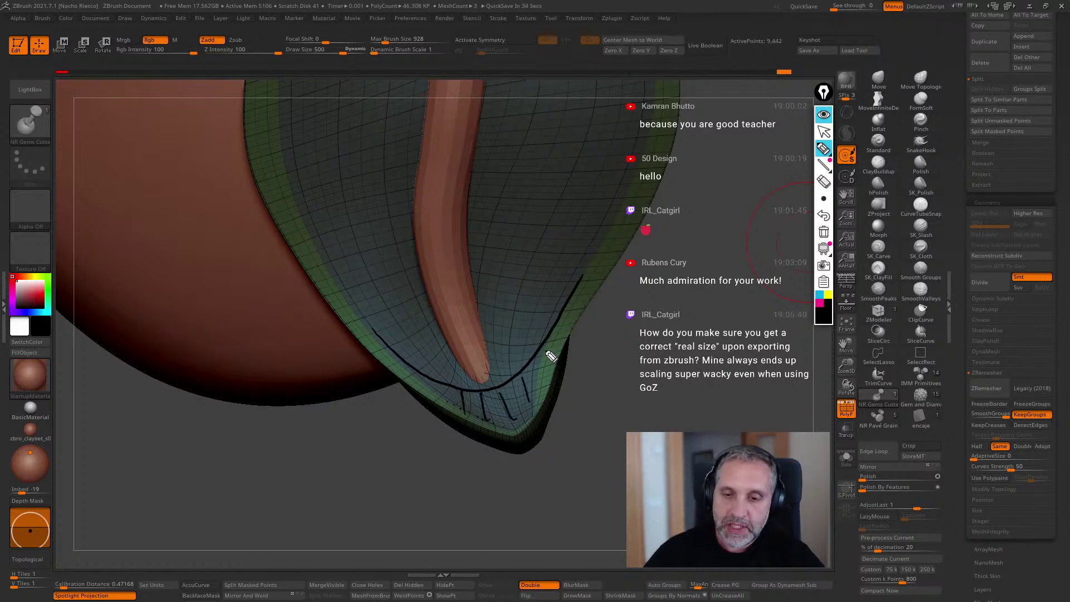
{"action": "mouse_move", "coordinate": [632, 336]}
{"action": "left_mouse_down"}
{"action": "mouse_move", "coordinate": [681, 342]}
{"action": "mouse_move", "coordinate": [564, 333]}
{"action": "left_mouse_up"}
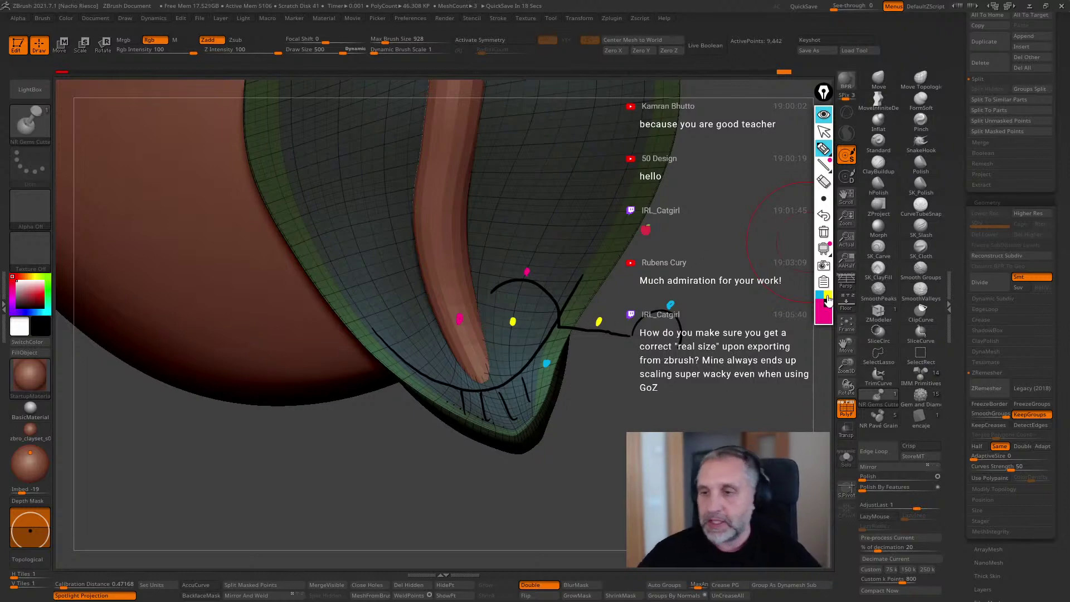
{"action": "left_click", "coordinate": [824, 232]}
{"action": "left_click", "coordinate": [823, 132]}
Try to offset the leaf's inner polygroup inward with ZModeler's QMesh action, targeting Polygroup All.
{"action": "mouse_move", "coordinate": [668, 468]}
{"action": "left_mouse_down", "text": "alt"}
{"action": "mouse_move", "coordinate": [666, 458]}
{"action": "mouse_move", "coordinate": [684, 482]}
{"action": "mouse_move", "coordinate": [640, 527]}
{"action": "mouse_move", "coordinate": [683, 429]}
{"action": "mouse_move", "coordinate": [657, 461]}
{"action": "left_mouse_up", "text": "alt"}
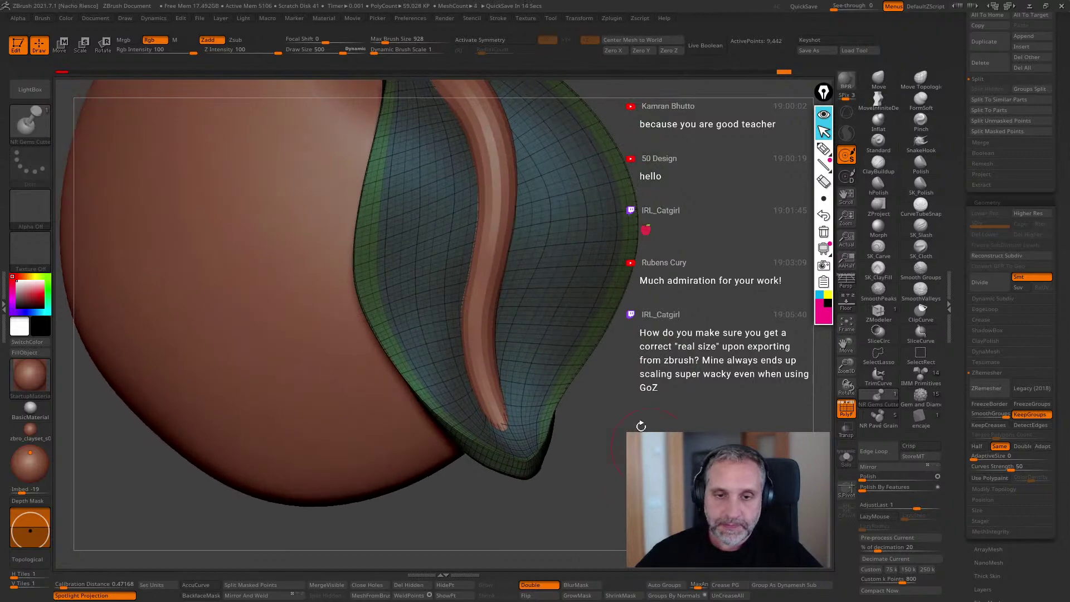
{"action": "left_click_drag", "start_coordinate": [680, 348], "coordinate": [684, 278]}
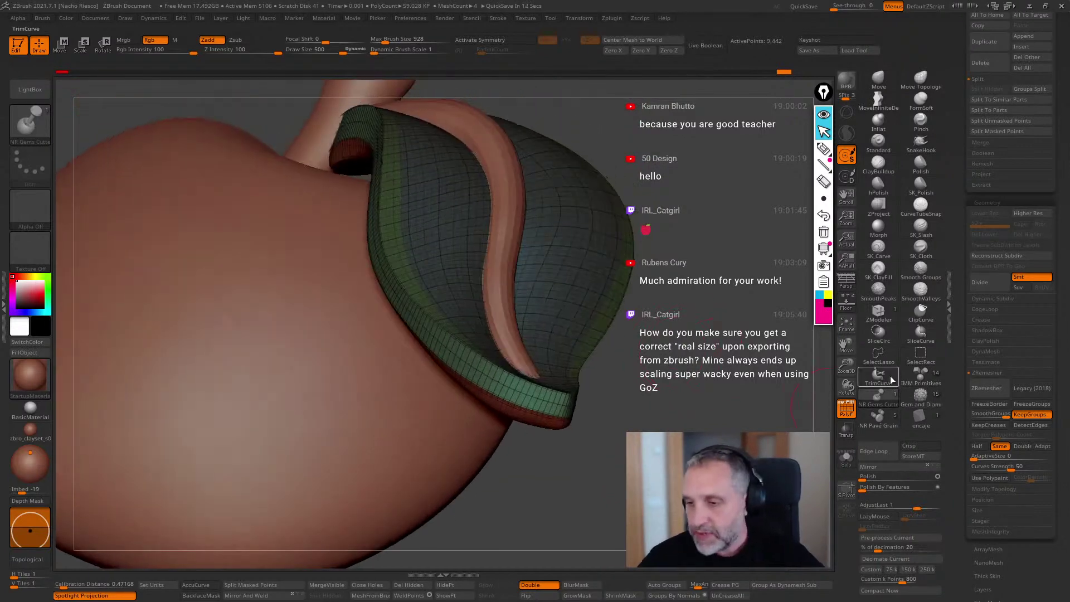
{"action": "left_click", "coordinate": [881, 315]}
{"action": "mouse_move", "coordinate": [725, 415]}
{"action": "left_mouse_down"}
{"action": "mouse_move", "coordinate": [740, 423]}
{"action": "mouse_move", "coordinate": [682, 457]}
{"action": "mouse_move", "coordinate": [663, 501]}
{"action": "left_mouse_up"}
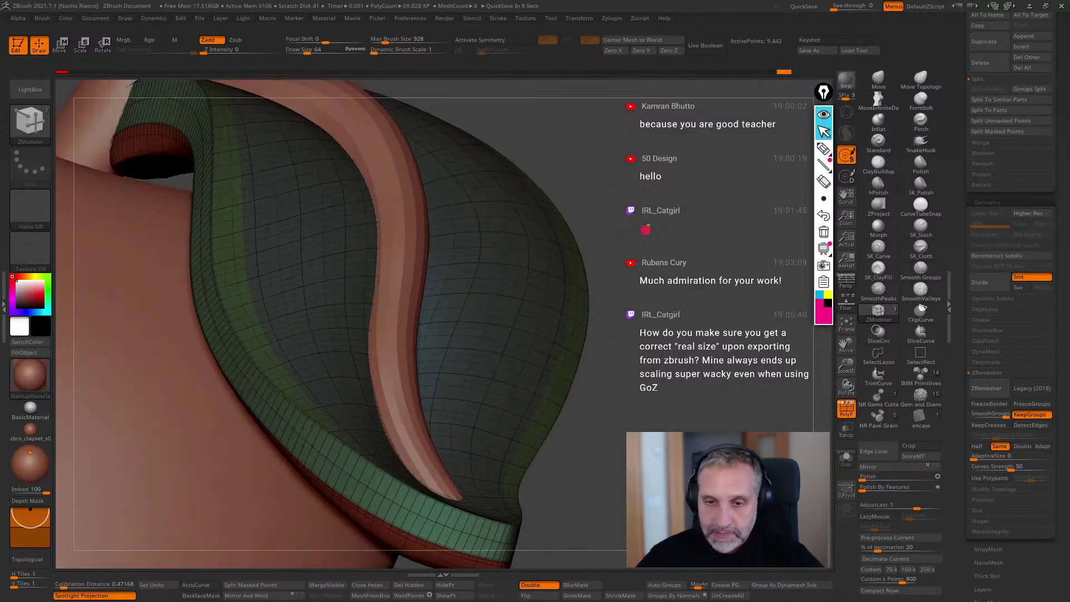
{"action": "key", "text": "space"}
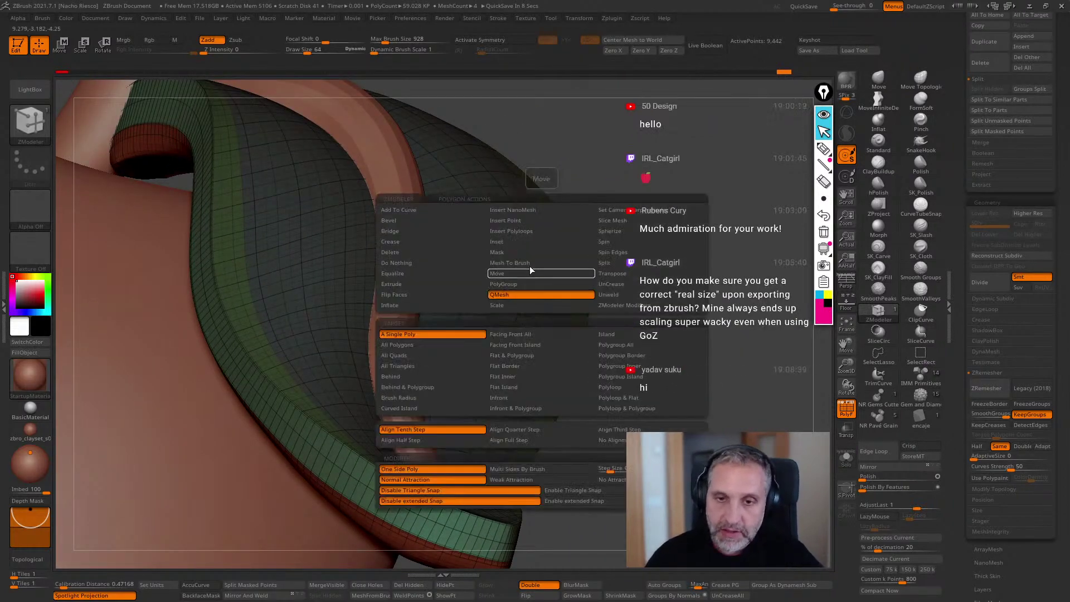
{"action": "left_click", "coordinate": [615, 344]}
{"action": "left_click_drag", "start_coordinate": [539, 311], "coordinate": [525, 324]}
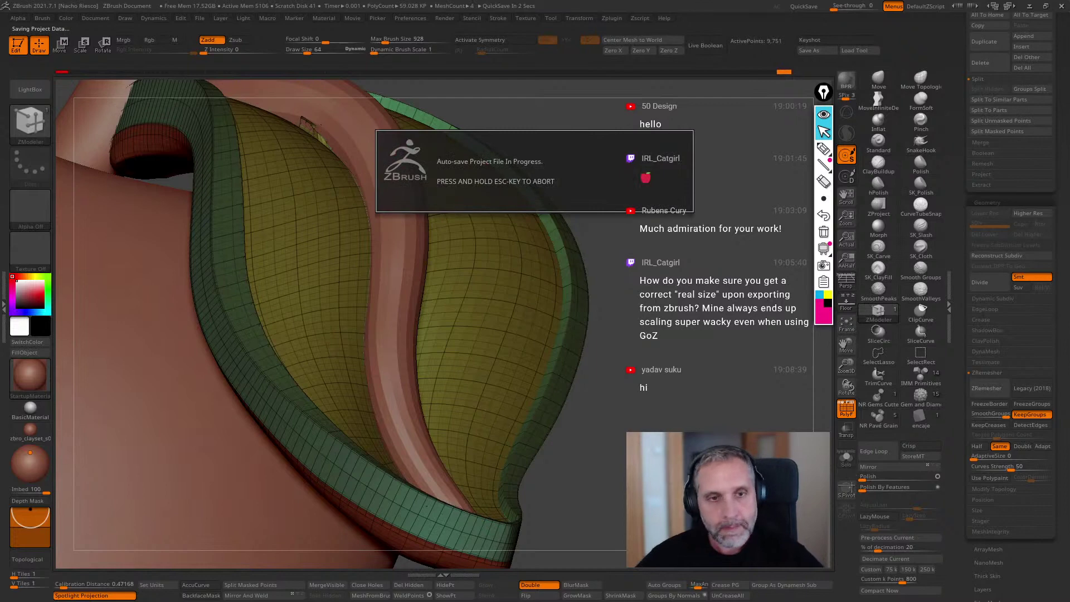
Solo the leaf and undo the QMesh offset of its inner polygroup.
{"action": "left_click", "coordinate": [846, 457]}
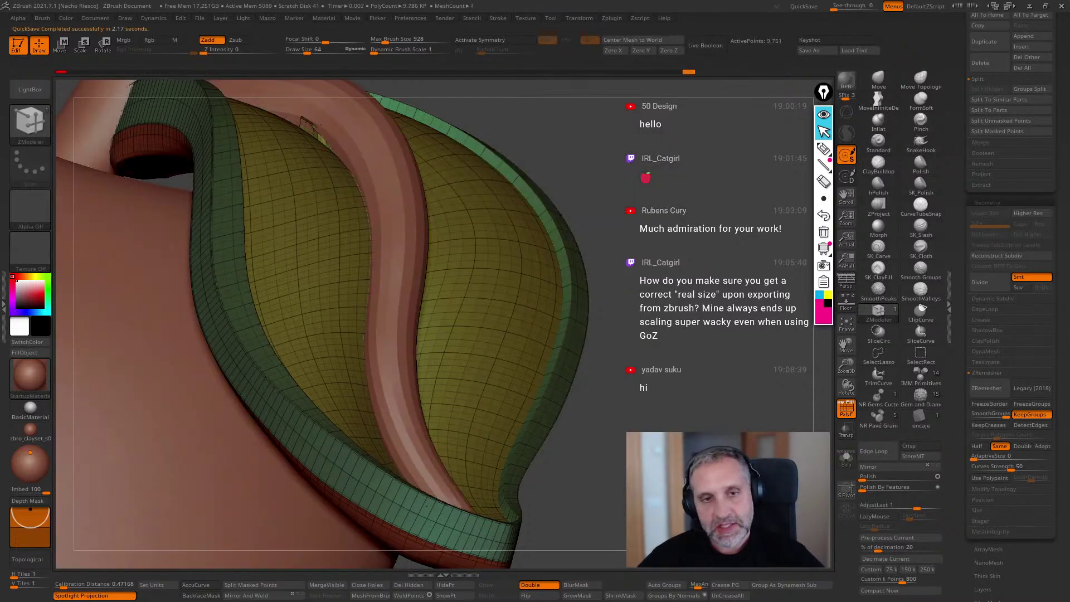
{"action": "key", "text": "ctrl+z"}
{"action": "left_click_drag", "start_coordinate": [646, 351], "coordinate": [617, 329]}
{"action": "mouse_move", "coordinate": [571, 259]}
{"action": "left_mouse_down"}
{"action": "mouse_move", "coordinate": [562, 271]}
{"action": "mouse_move", "coordinate": [607, 245]}
{"action": "left_mouse_up"}
{"action": "left_click_drag", "start_coordinate": [699, 193], "coordinate": [640, 215]}
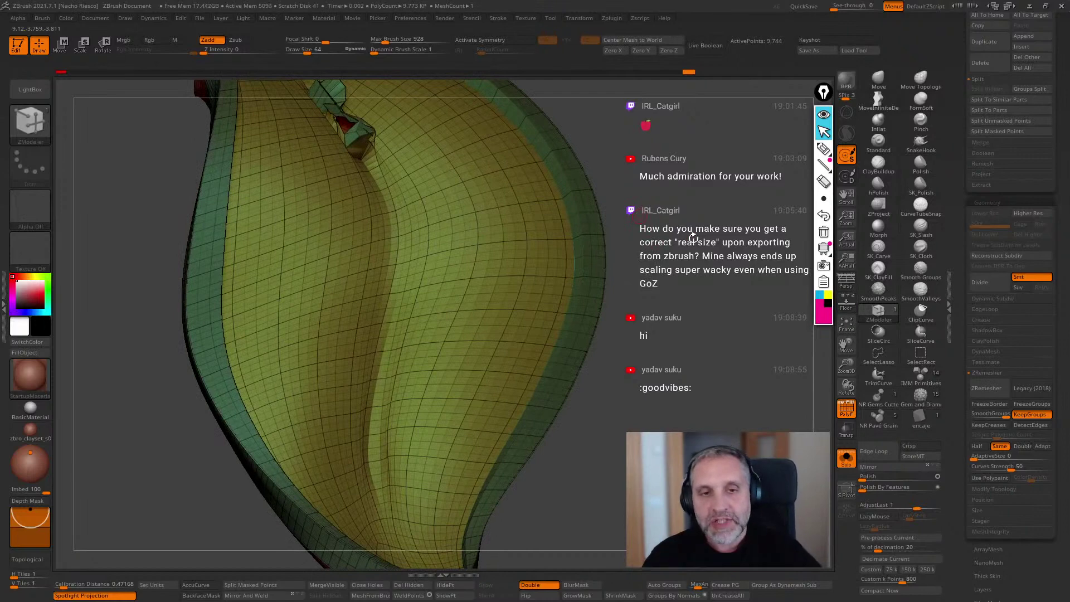
{"action": "key", "text": "ctrl+z"}
Isolate the leaf's inner polygroup and try a crisp Edge Loop on it.
{"action": "left_click_drag", "start_coordinate": [705, 422], "coordinate": [767, 355]}
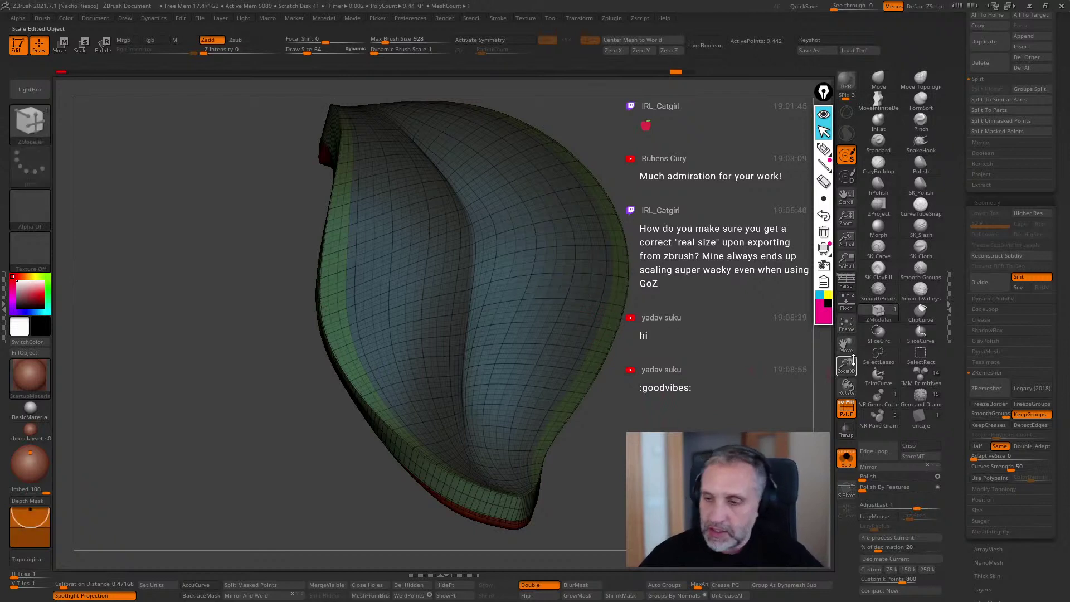
{"action": "left_click", "coordinate": [548, 309], "text": "ctrl+shift"}
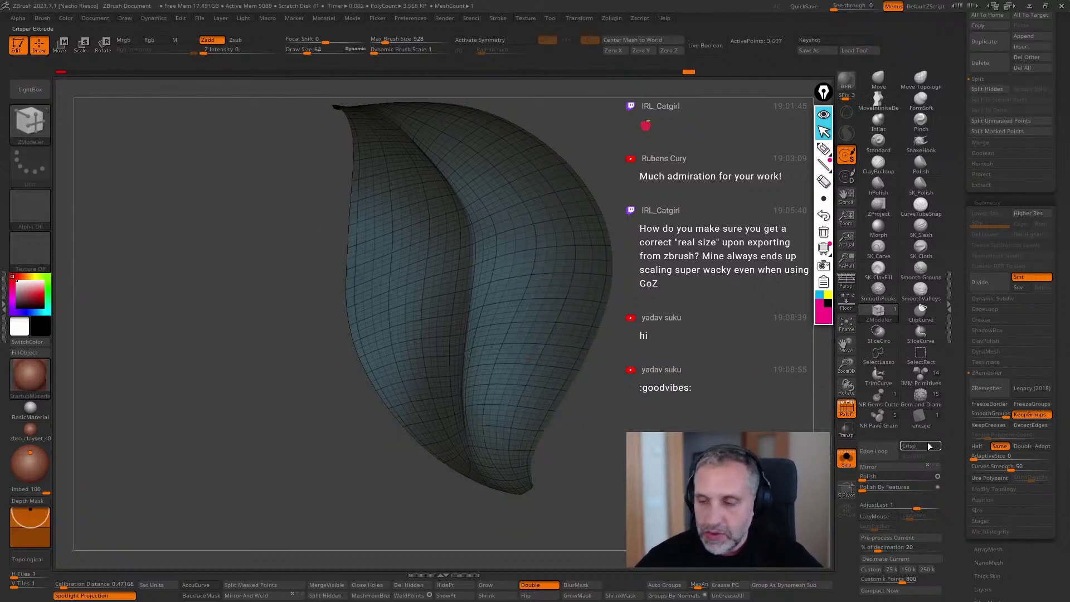
{"action": "left_click", "coordinate": [919, 446]}
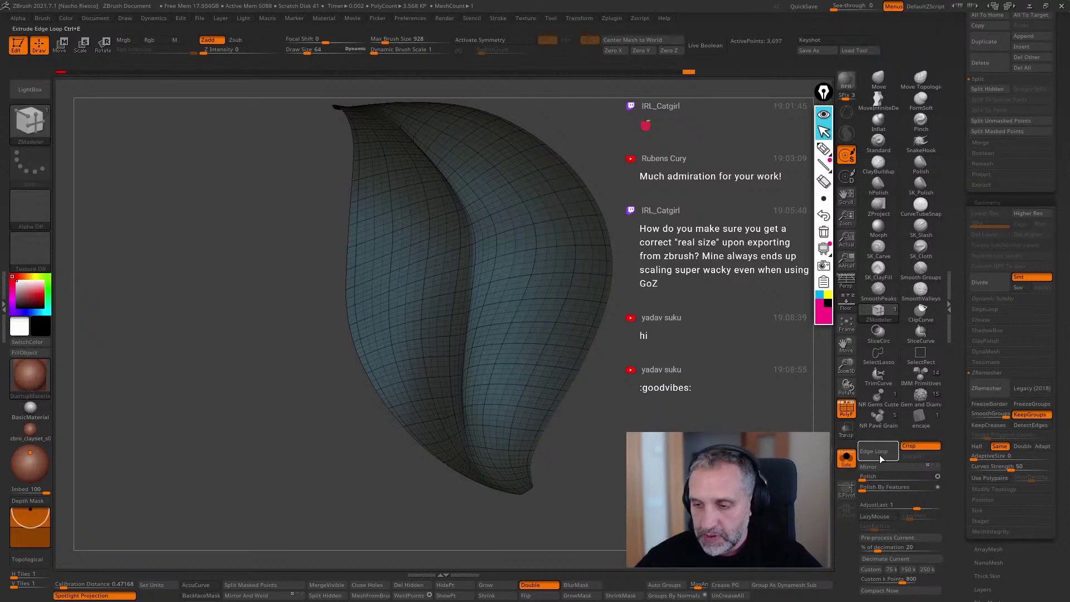
{"action": "scroll", "coordinate": [582, 263], "scroll_direction": "up", "scroll_amount": 5}
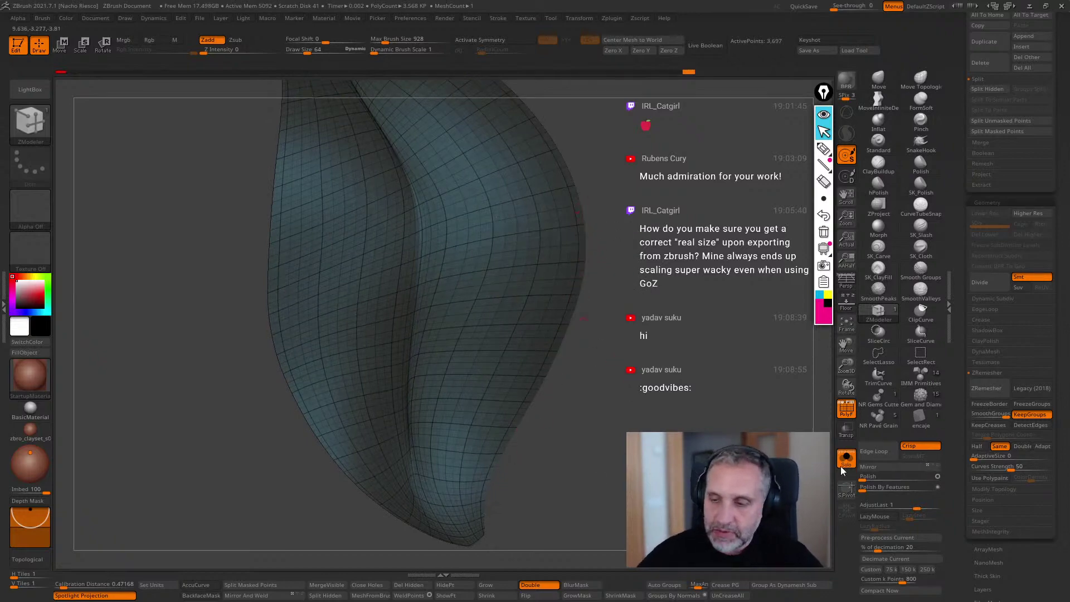
{"action": "left_click", "coordinate": [875, 456]}
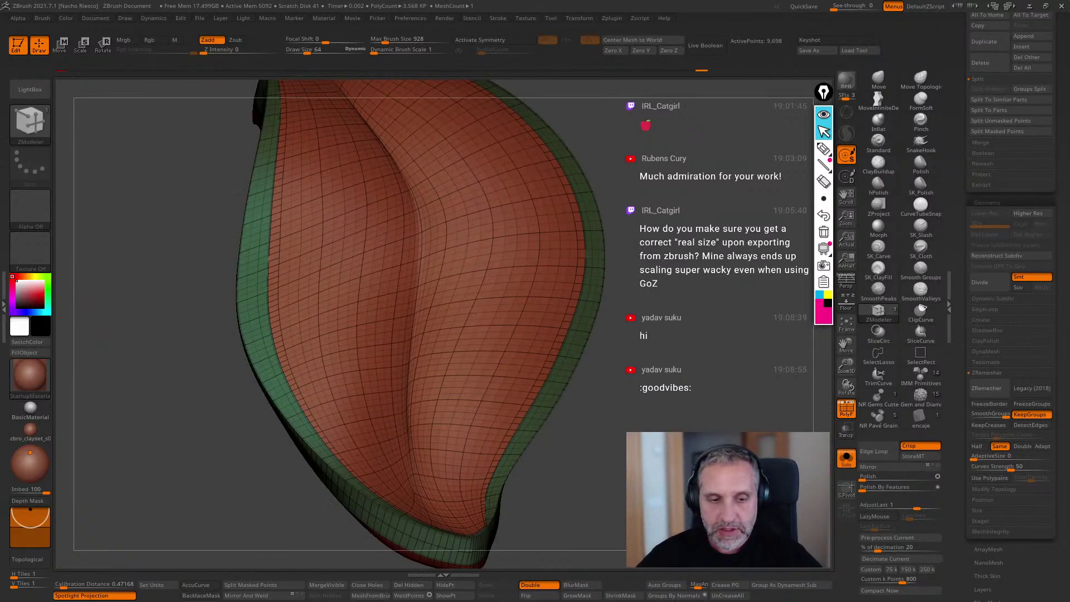
Undo the edge loop on the leaf's inner area, inspect the isolated surface and unhide the whole leaf.
{"action": "key", "text": "b"}
{"action": "key", "text": "z"}
{"action": "key", "text": "m"}
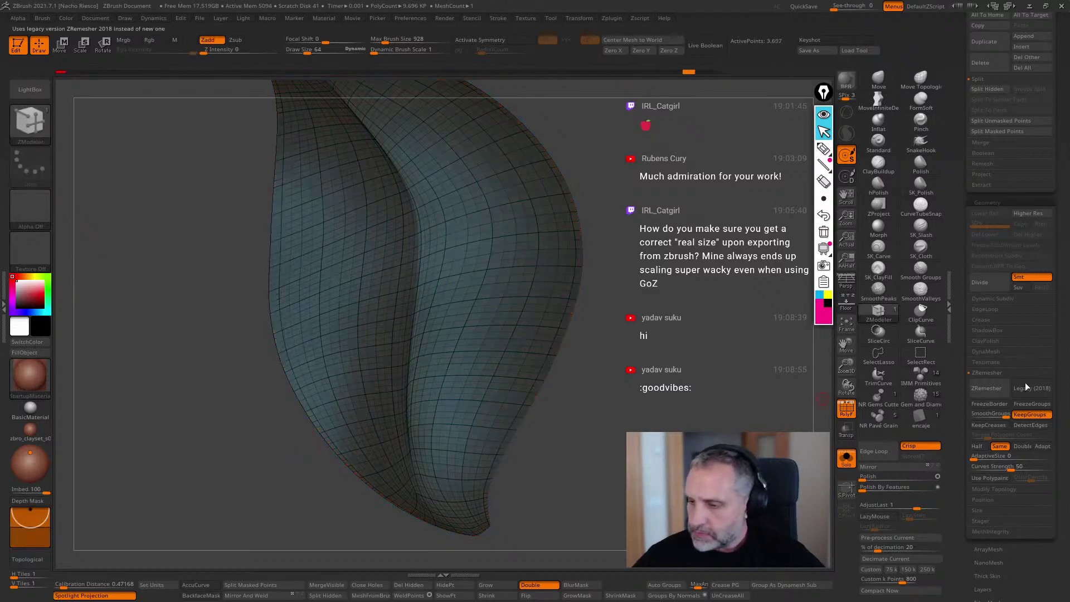
{"action": "left_click", "coordinate": [1004, 299]}
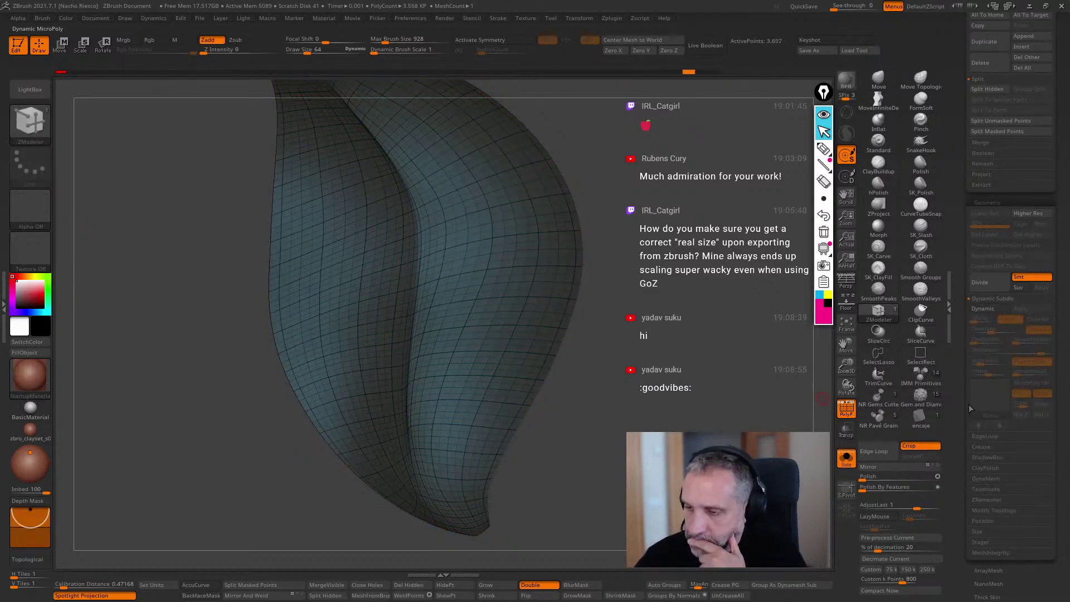
{"action": "mouse_move", "coordinate": [604, 301]}
{"action": "left_mouse_down"}
{"action": "mouse_move", "coordinate": [357, 335]}
{"action": "mouse_move", "coordinate": [312, 312]}
{"action": "left_mouse_up"}
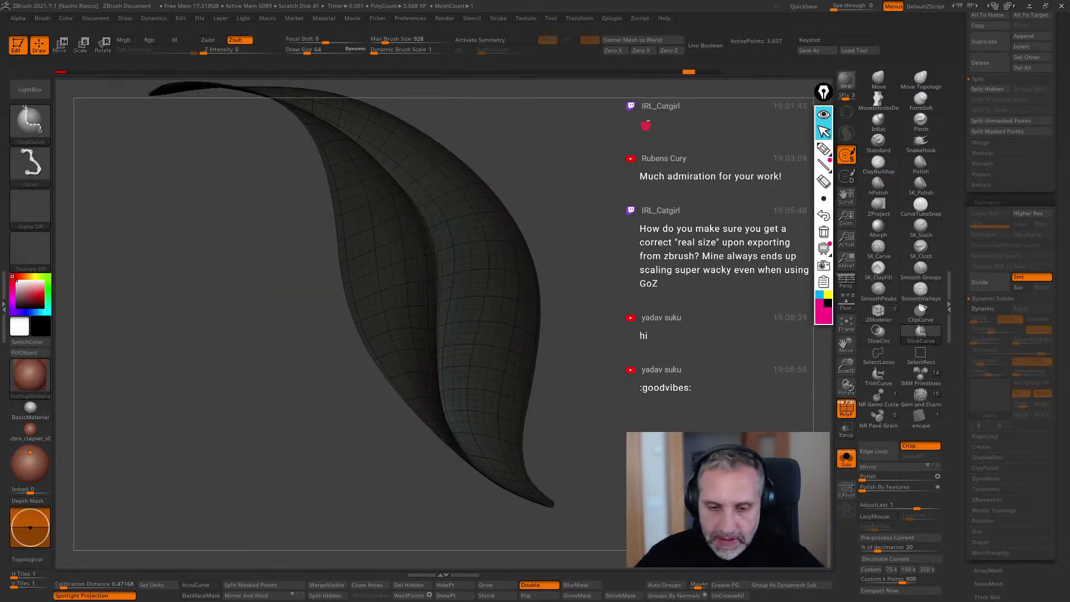
{"action": "left_click", "coordinate": [278, 334], "text": "ctrl+shift"}
{"action": "left_click_drag", "start_coordinate": [257, 334], "coordinate": [300, 323]}
Try to split the leaf subtool into separate parts.
{"action": "left_click_drag", "start_coordinate": [958, 343], "coordinate": [961, 421]}
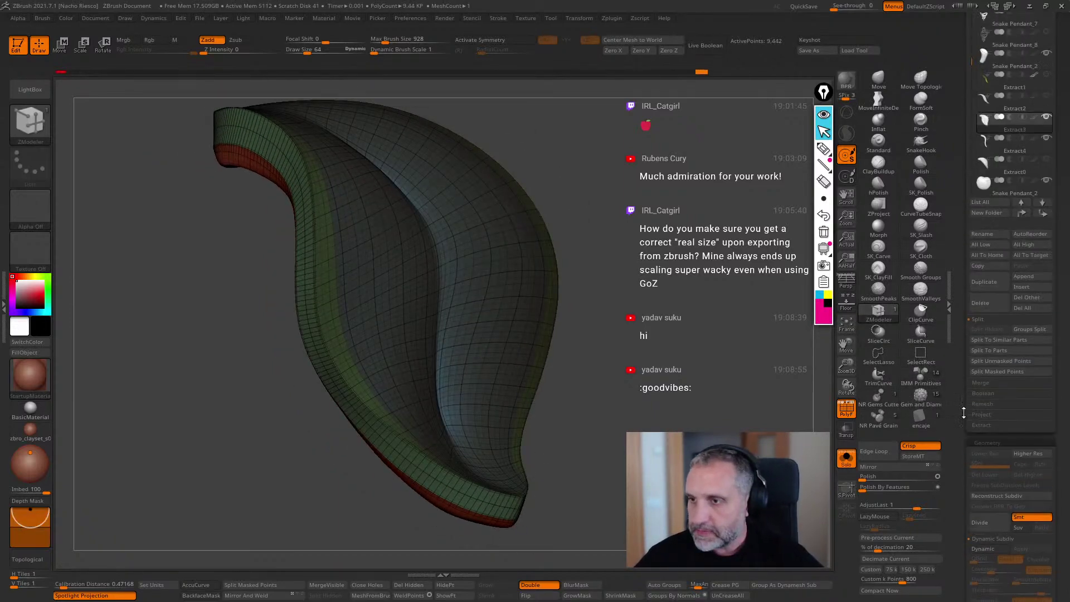
{"action": "left_click", "coordinate": [1005, 352]}
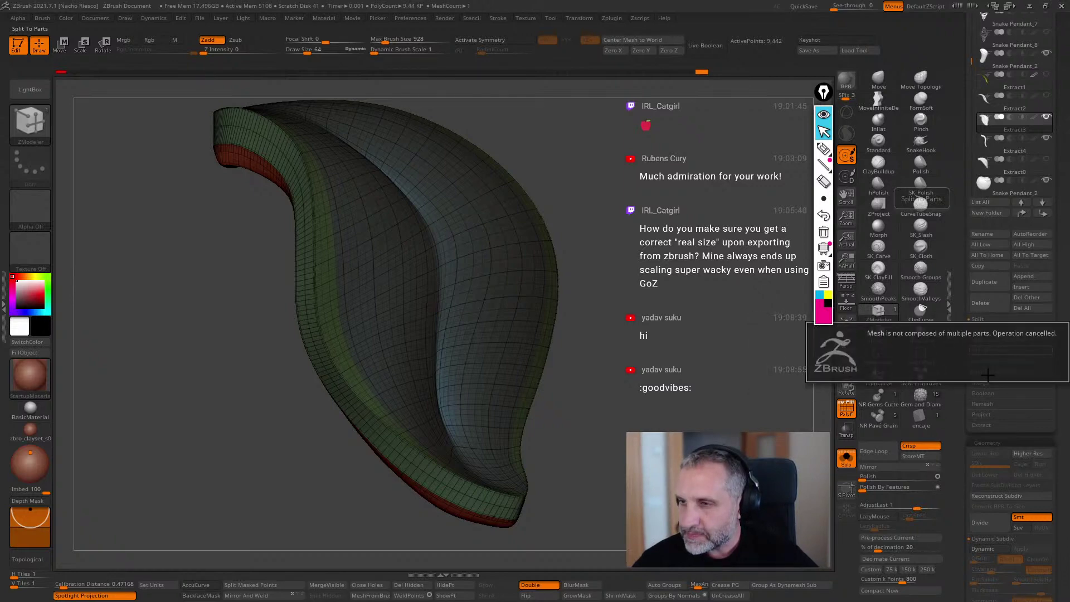
{"action": "left_click_drag", "start_coordinate": [605, 423], "coordinate": [582, 423]}
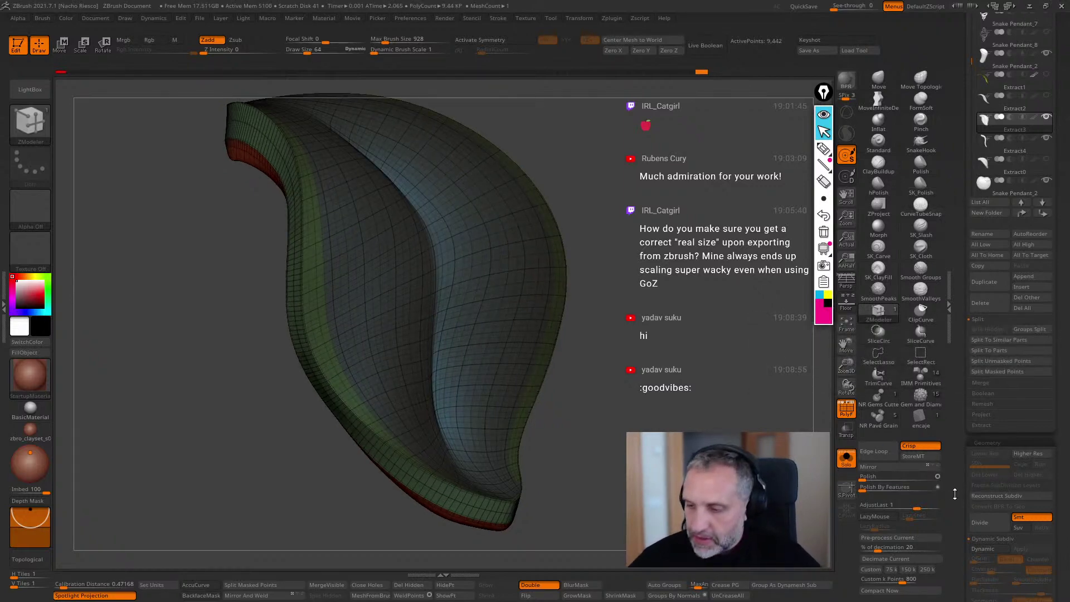
Try remeshing the leaf with ZRemesher using KeepGroups and the Same polygon count option, and undo the remesh.
{"action": "left_click_drag", "start_coordinate": [953, 495], "coordinate": [954, 476]}
{"action": "mouse_move", "coordinate": [607, 441]}
{"action": "left_mouse_down"}
{"action": "mouse_move", "coordinate": [563, 454]}
{"action": "mouse_move", "coordinate": [602, 426]}
{"action": "left_mouse_up"}
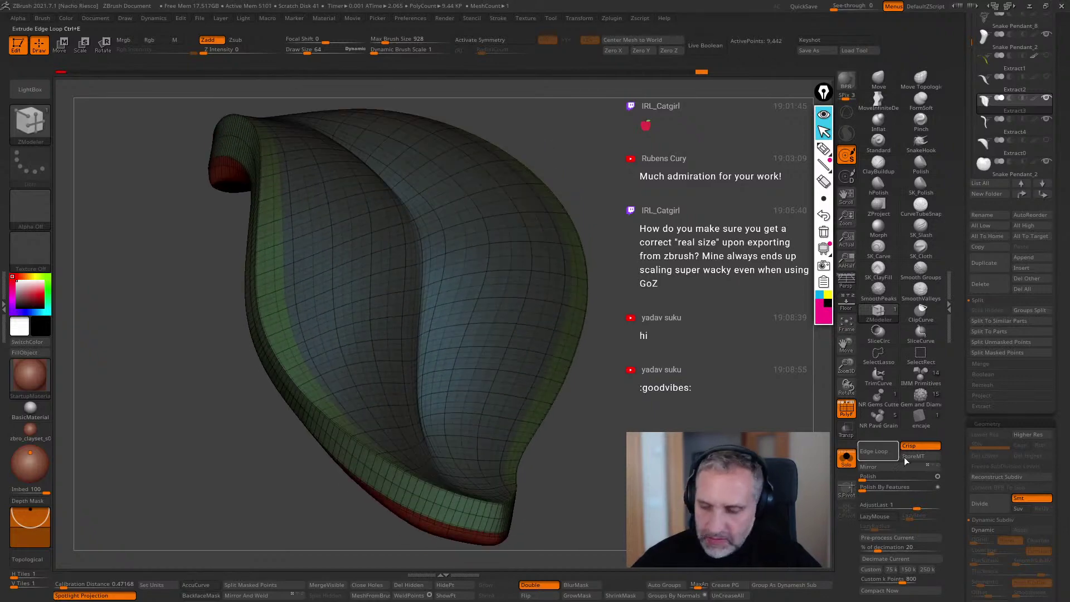
{"action": "scroll", "coordinate": [962, 467], "scroll_direction": "down", "scroll_amount": 5}
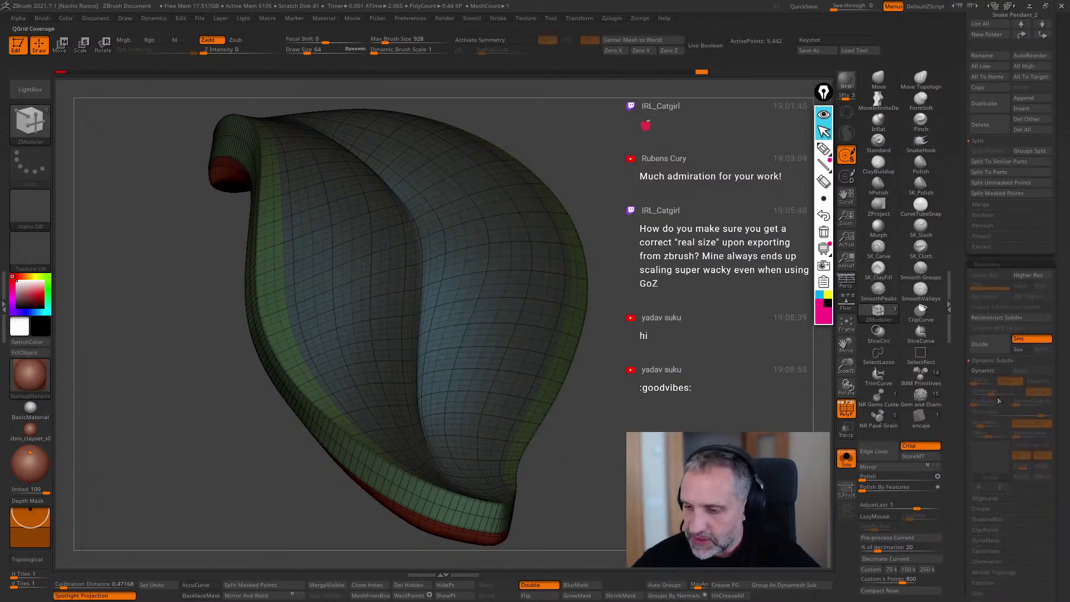
{"action": "scroll", "coordinate": [960, 459], "scroll_direction": "down", "scroll_amount": 3}
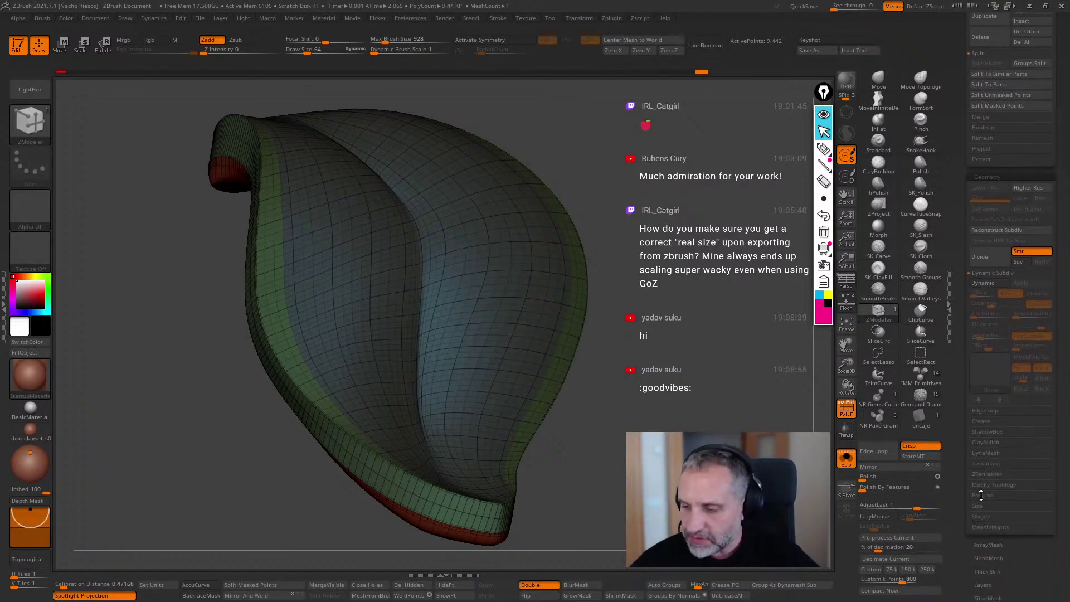
{"action": "left_click", "coordinate": [995, 474]}
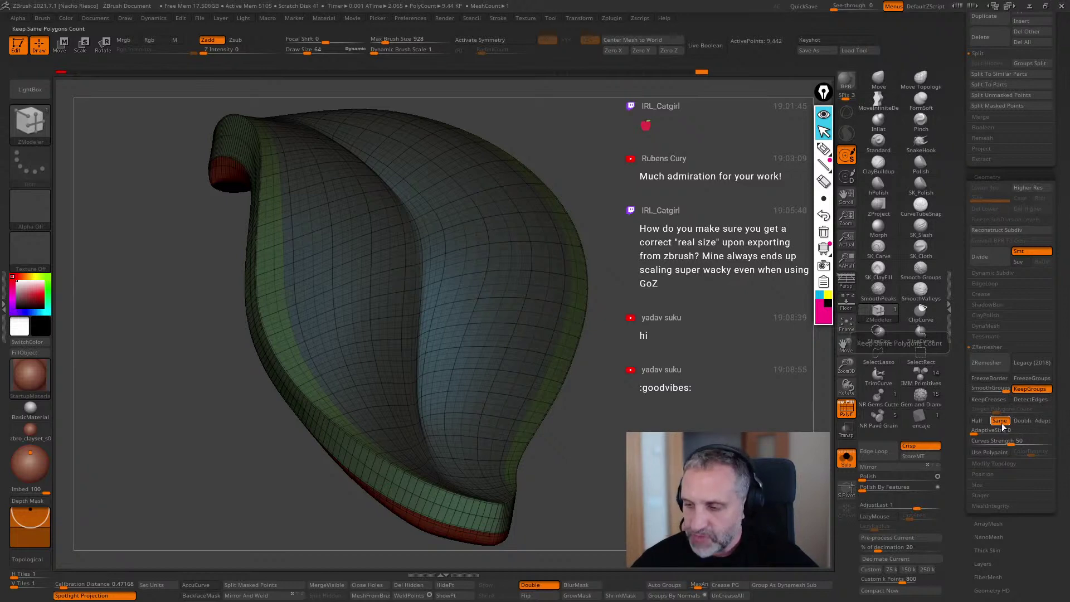
{"action": "left_click", "coordinate": [979, 363]}
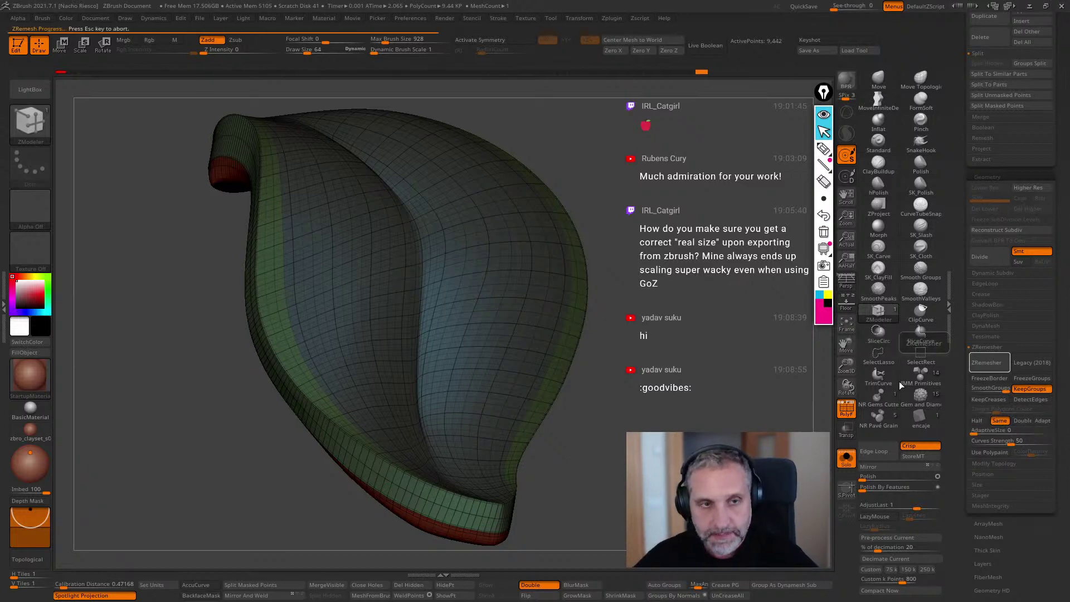
{"action": "left_click_drag", "start_coordinate": [669, 420], "coordinate": [685, 440]}
{"action": "key", "text": "ctrl+z"}
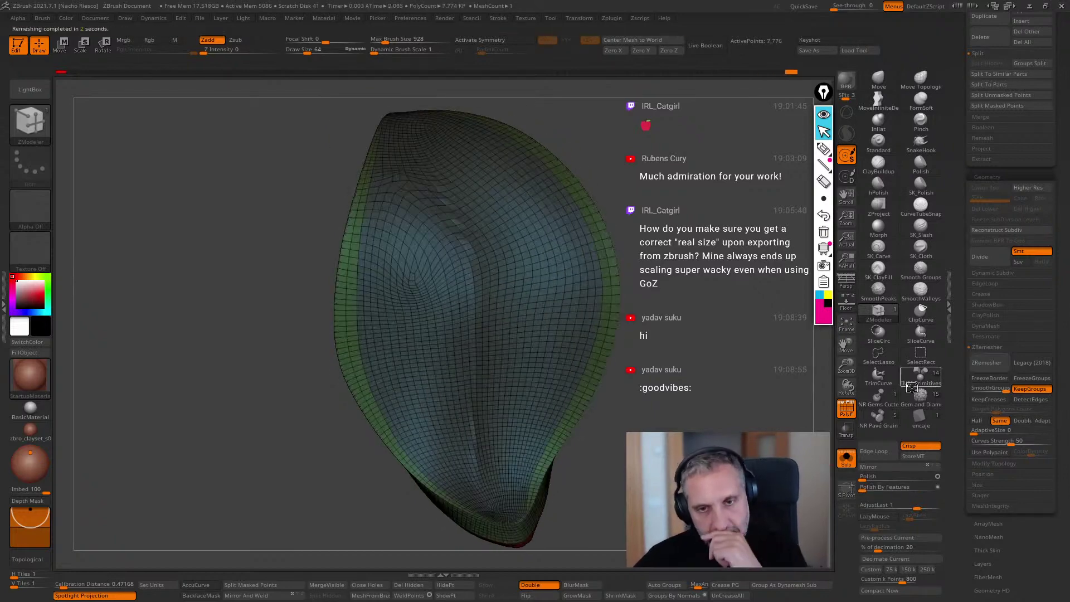
Enlarge the brush to a draw size of about 592 and smooth the leaf surface with Smooth Groups.
{"action": "mouse_move", "coordinate": [725, 429]}
{"action": "left_mouse_down"}
{"action": "mouse_move", "coordinate": [445, 256]}
{"action": "mouse_move", "coordinate": [454, 257]}
{"action": "left_mouse_up"}
{"action": "key", "text": "s"}
{"action": "left_click_drag", "start_coordinate": [577, 191], "coordinate": [455, 252]}
{"action": "key", "text": "s"}
{"action": "key", "text": "o"}
{"action": "mouse_move", "coordinate": [591, 218]}
{"action": "left_mouse_down"}
{"action": "mouse_move", "coordinate": [591, 254]}
{"action": "mouse_move", "coordinate": [569, 254]}
{"action": "left_mouse_up"}
{"action": "key", "text": "shift"}
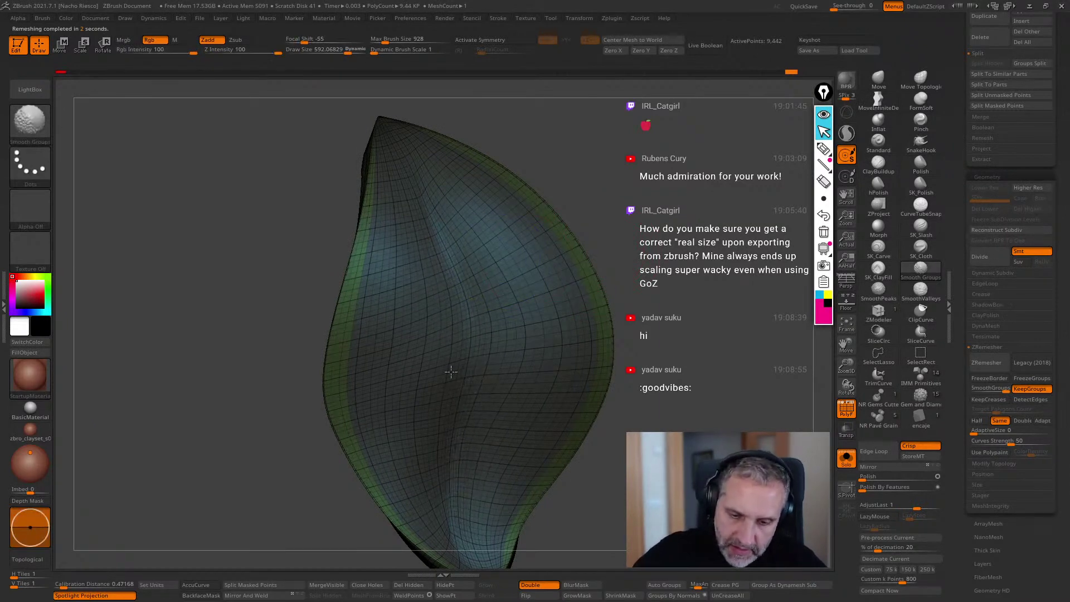
{"action": "mouse_move", "coordinate": [579, 473]}
{"action": "left_mouse_down"}
{"action": "mouse_move", "coordinate": [613, 431]}
{"action": "mouse_move", "coordinate": [624, 443]}
{"action": "left_mouse_up"}
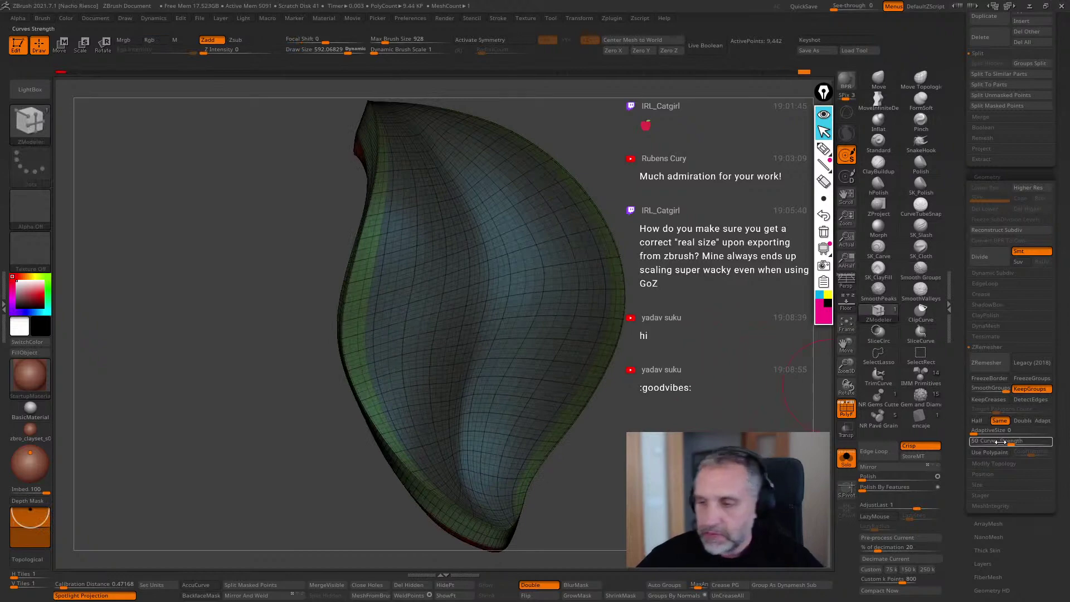
Remesh the smoothed leaf with ZRemesher using KeepGroups and Same, and isolate its inner polygroup.
{"action": "left_click", "coordinate": [988, 363]}
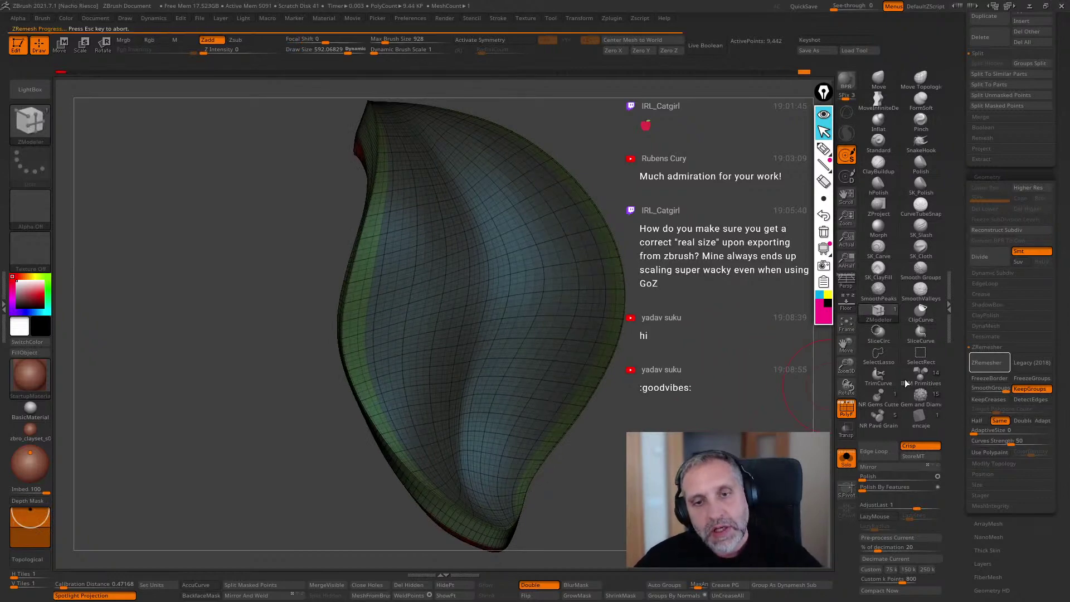
{"action": "mouse_move", "coordinate": [571, 300]}
{"action": "left_mouse_down"}
{"action": "mouse_move", "coordinate": [616, 279]}
{"action": "mouse_move", "coordinate": [561, 305]}
{"action": "left_mouse_up"}
{"action": "left_click", "coordinate": [561, 305], "text": "ctrl+shift"}
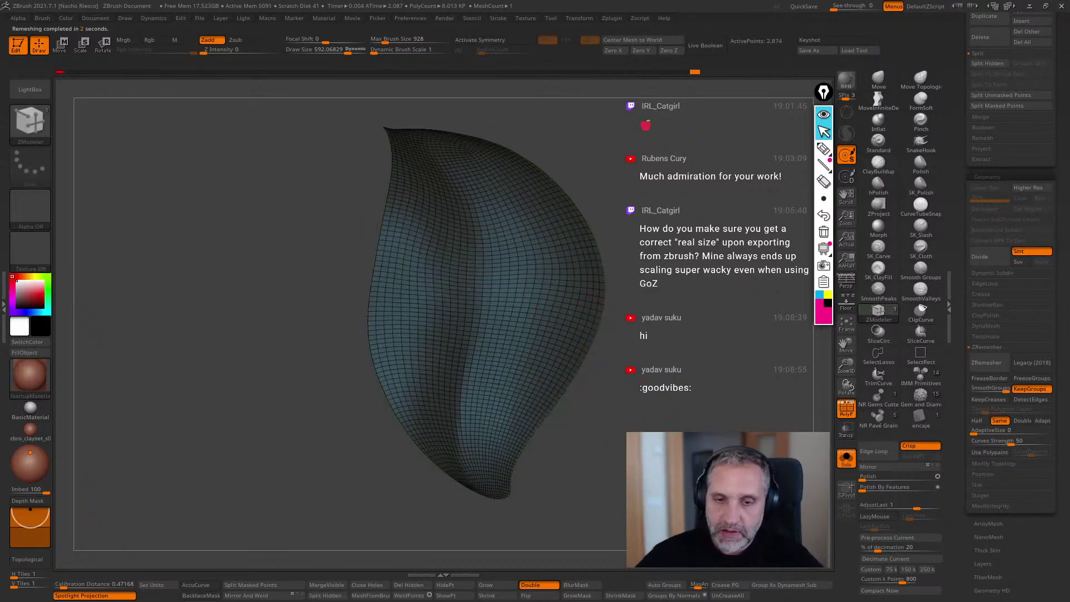
Unhide the rest of the leaf around the isolated inner polygroup.
{"action": "left_click", "coordinate": [590, 415], "text": "ctrl+shift"}
{"action": "left_click_drag", "start_coordinate": [589, 415], "coordinate": [607, 446]}
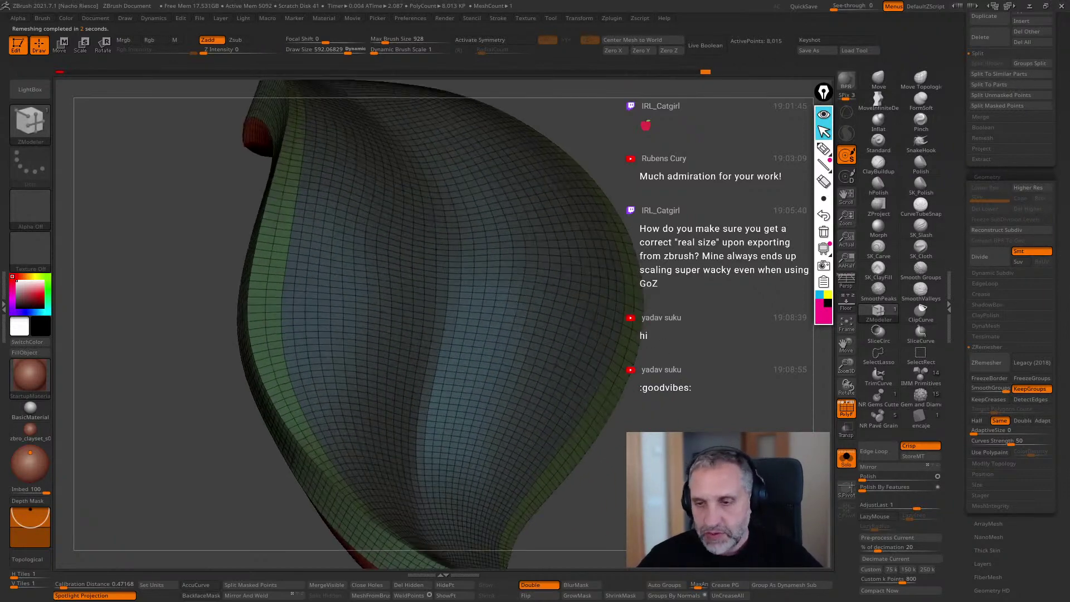
Try to push the leaf's inner polygroup inwards with ZModeler QMesh, check the seam without the polyframe, and undo it.
{"action": "mouse_move", "coordinate": [802, 373]}
{"action": "left_mouse_down"}
{"action": "mouse_move", "coordinate": [610, 298]}
{"action": "mouse_move", "coordinate": [598, 307]}
{"action": "left_mouse_up"}
{"action": "mouse_move", "coordinate": [696, 312]}
{"action": "left_mouse_down"}
{"action": "mouse_move", "coordinate": [737, 337]}
{"action": "mouse_move", "coordinate": [706, 303]}
{"action": "mouse_move", "coordinate": [696, 367]}
{"action": "mouse_move", "coordinate": [698, 301]}
{"action": "left_mouse_up"}
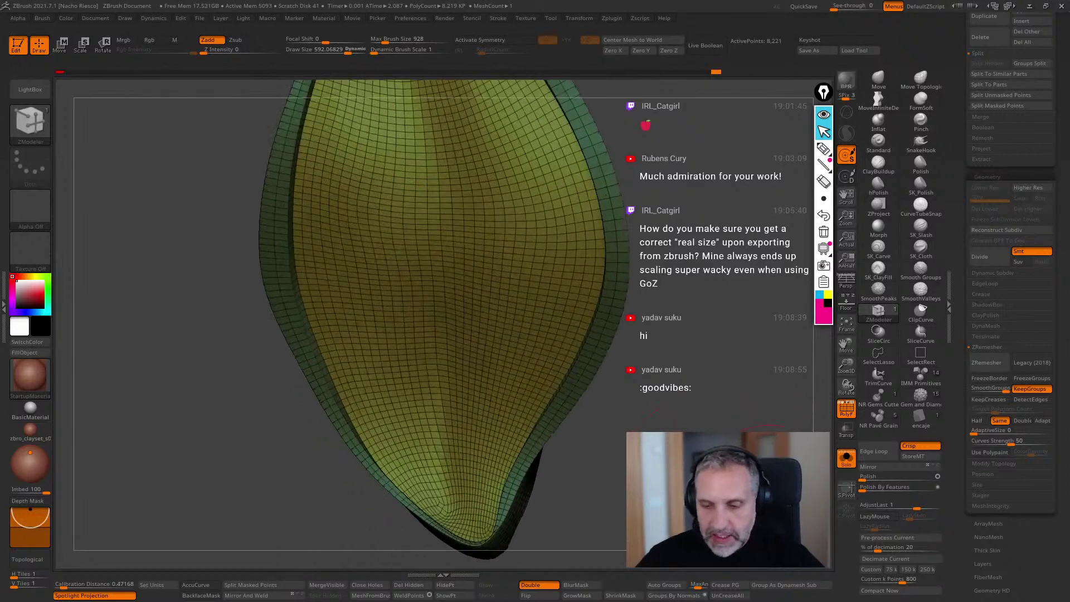
{"action": "key", "text": "shift+f"}
{"action": "left_click_drag", "start_coordinate": [696, 356], "coordinate": [713, 323], "text": "alt"}
{"action": "key", "text": "w"}
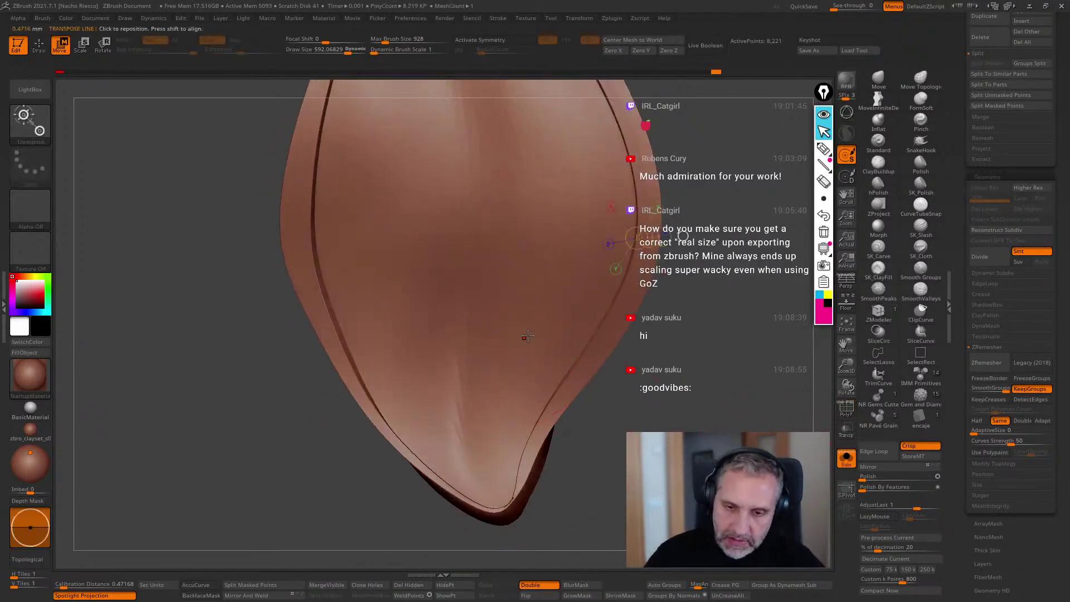
{"action": "left_click", "coordinate": [529, 317], "text": "ctrl"}
{"action": "key", "text": "q"}
{"action": "left_click", "coordinate": [696, 356], "text": "ctrl"}
Show the leaf's polyframe and measure across the surface near the lower tip with a transpose line.
{"action": "left_click_drag", "start_coordinate": [696, 357], "coordinate": [710, 349]}
{"action": "mouse_move", "coordinate": [535, 457]}
{"action": "left_mouse_down"}
{"action": "mouse_move", "coordinate": [505, 465]}
{"action": "mouse_move", "coordinate": [644, 571]}
{"action": "mouse_move", "coordinate": [705, 493]}
{"action": "left_mouse_up"}
{"action": "left_click", "coordinate": [846, 407]}
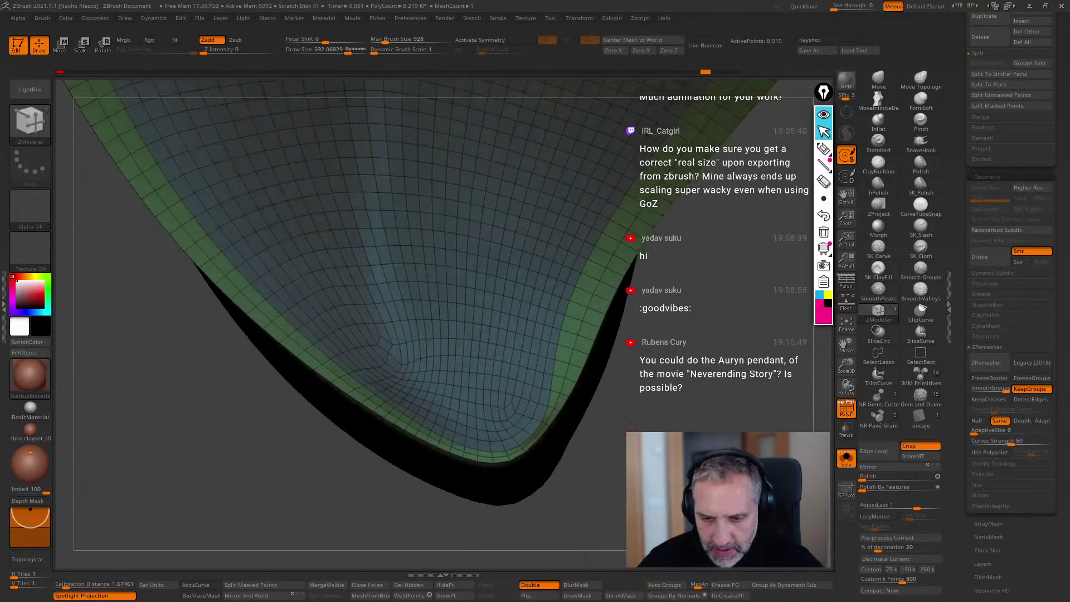
{"action": "key", "text": "w"}
{"action": "mouse_move", "coordinate": [536, 475]}
{"action": "right_mouse_down"}
{"action": "mouse_move", "coordinate": [545, 390]}
{"action": "mouse_move", "coordinate": [518, 423]}
{"action": "right_mouse_up"}
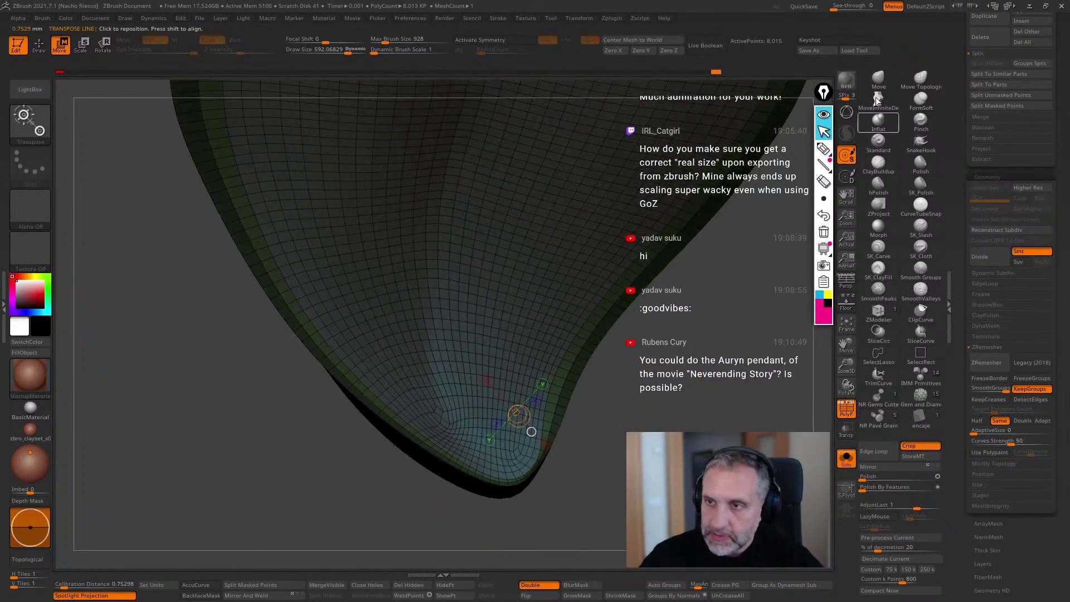
Widen the green rim at the leaf's lower tip using the Move brush at a draw size of about 374.
{"action": "key", "text": "q"}
{"action": "key", "text": "s"}
{"action": "left_click_drag", "start_coordinate": [547, 459], "coordinate": [550, 460]}
{"action": "left_click_drag", "start_coordinate": [523, 455], "coordinate": [520, 445]}
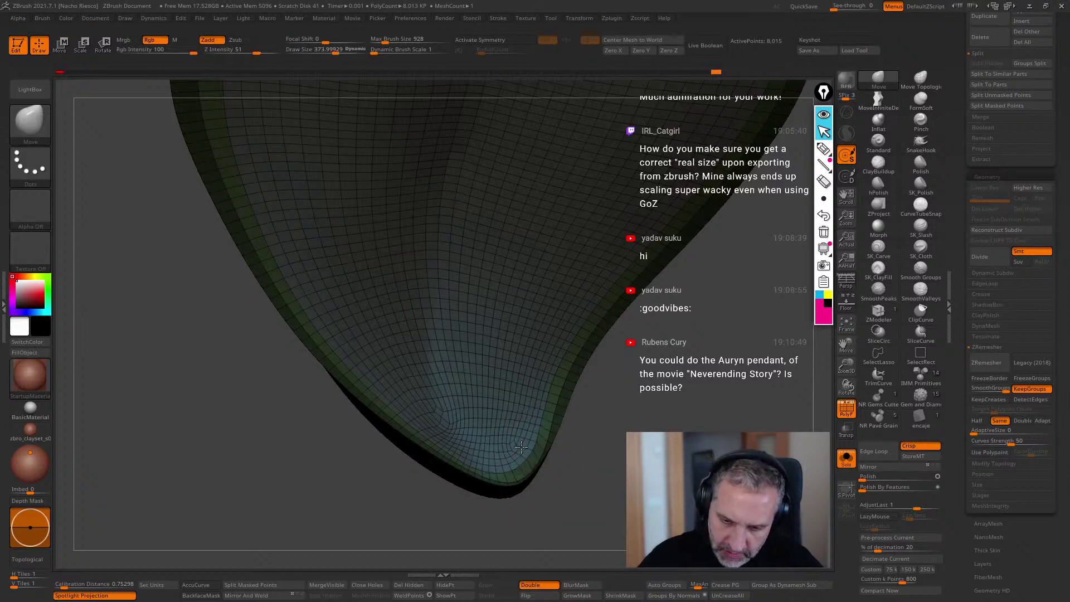
{"action": "right_click_drag", "start_coordinate": [586, 480], "coordinate": [538, 473]}
{"action": "key", "text": "s"}
{"action": "left_click_drag", "start_coordinate": [461, 458], "coordinate": [465, 458]}
{"action": "left_click_drag", "start_coordinate": [462, 455], "coordinate": [453, 463]}
{"action": "right_click_drag", "start_coordinate": [440, 473], "coordinate": [413, 423]}
Push the inner polygroup's border inwards along both sides of the leaf using the Move brush at a draw size of about 528.
{"action": "key", "text": "s"}
{"action": "left_click_drag", "start_coordinate": [425, 410], "coordinate": [409, 392]}
{"action": "left_click_drag", "start_coordinate": [352, 365], "coordinate": [363, 354]}
{"action": "left_click_drag", "start_coordinate": [319, 328], "coordinate": [330, 318]}
{"action": "mouse_move", "coordinate": [474, 444]}
{"action": "left_mouse_down"}
{"action": "mouse_move", "coordinate": [474, 427]}
{"action": "mouse_move", "coordinate": [513, 433]}
{"action": "left_mouse_up"}
{"action": "right_click_drag", "start_coordinate": [622, 407], "coordinate": [634, 405]}
{"action": "mouse_move", "coordinate": [549, 370]}
{"action": "left_mouse_down"}
{"action": "mouse_move", "coordinate": [539, 365]}
{"action": "mouse_move", "coordinate": [549, 330]}
{"action": "left_mouse_up"}
{"action": "left_click_drag", "start_coordinate": [601, 276], "coordinate": [589, 267]}
Refine the rim's width around the leaf's lower tip and adjoining edges with further Move strokes.
{"action": "mouse_move", "coordinate": [627, 384]}
{"action": "right_mouse_down"}
{"action": "mouse_move", "coordinate": [678, 388]}
{"action": "mouse_move", "coordinate": [633, 382]}
{"action": "right_mouse_up"}
{"action": "left_click_drag", "start_coordinate": [556, 400], "coordinate": [544, 393]}
{"action": "left_click_drag", "start_coordinate": [544, 446], "coordinate": [531, 441]}
{"action": "right_click_drag", "start_coordinate": [596, 450], "coordinate": [580, 456]}
{"action": "left_click_drag", "start_coordinate": [507, 501], "coordinate": [501, 490]}
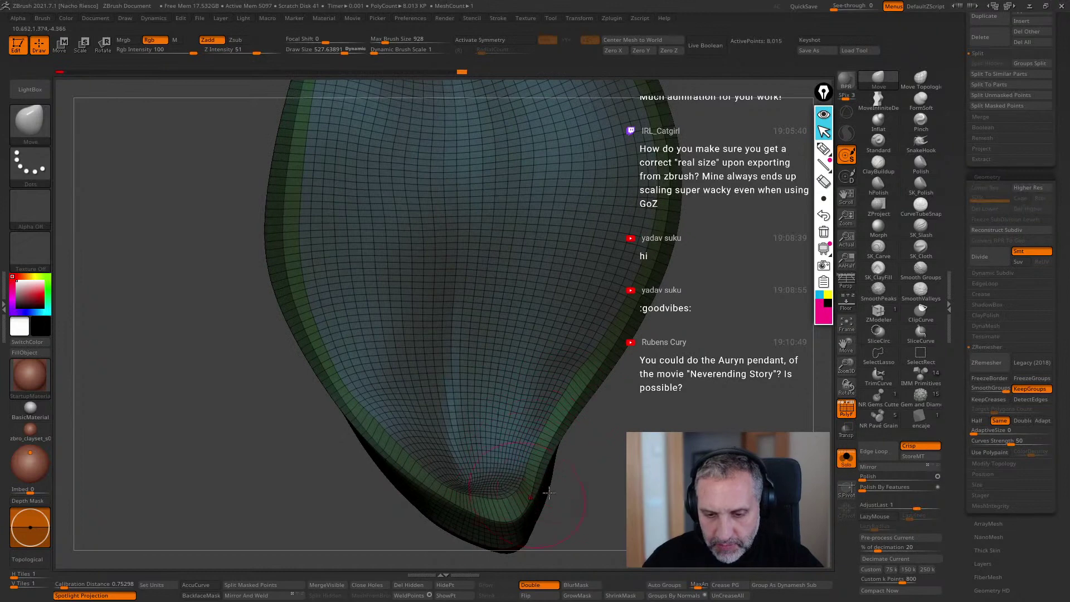
{"action": "right_click_drag", "start_coordinate": [458, 510], "coordinate": [443, 517]}
{"action": "left_click_drag", "start_coordinate": [397, 437], "coordinate": [408, 425]}
{"action": "left_click_drag", "start_coordinate": [503, 501], "coordinate": [511, 480]}
{"action": "mouse_move", "coordinate": [580, 474]}
{"action": "right_mouse_down"}
{"action": "mouse_move", "coordinate": [568, 462]}
{"action": "mouse_move", "coordinate": [569, 412]}
{"action": "mouse_move", "coordinate": [574, 473]}
{"action": "right_mouse_up"}
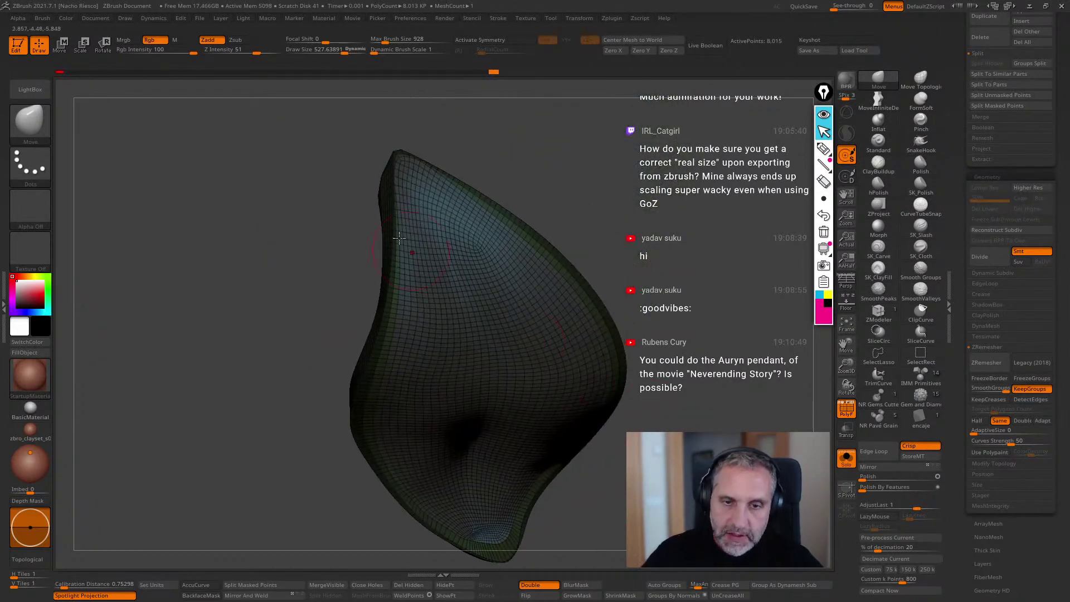
Enlarge the Move brush to a draw size of about 900, show the whole apple, and adjust the leaf's rim near the stem.
{"action": "key", "text": "s"}
{"action": "left_click_drag", "start_coordinate": [407, 220], "coordinate": [411, 220]}
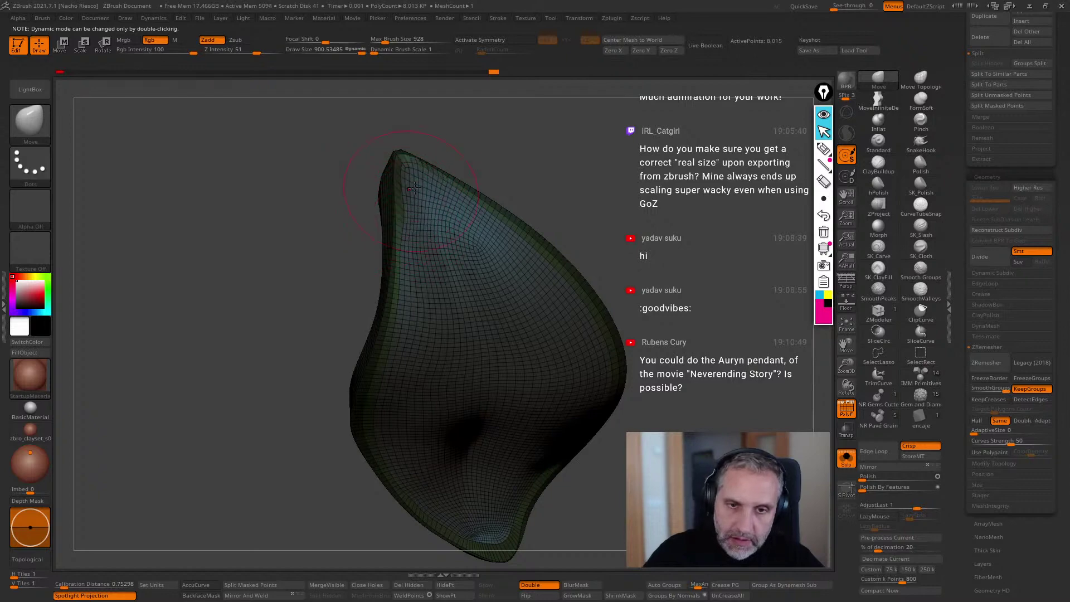
{"action": "left_click", "coordinate": [846, 460]}
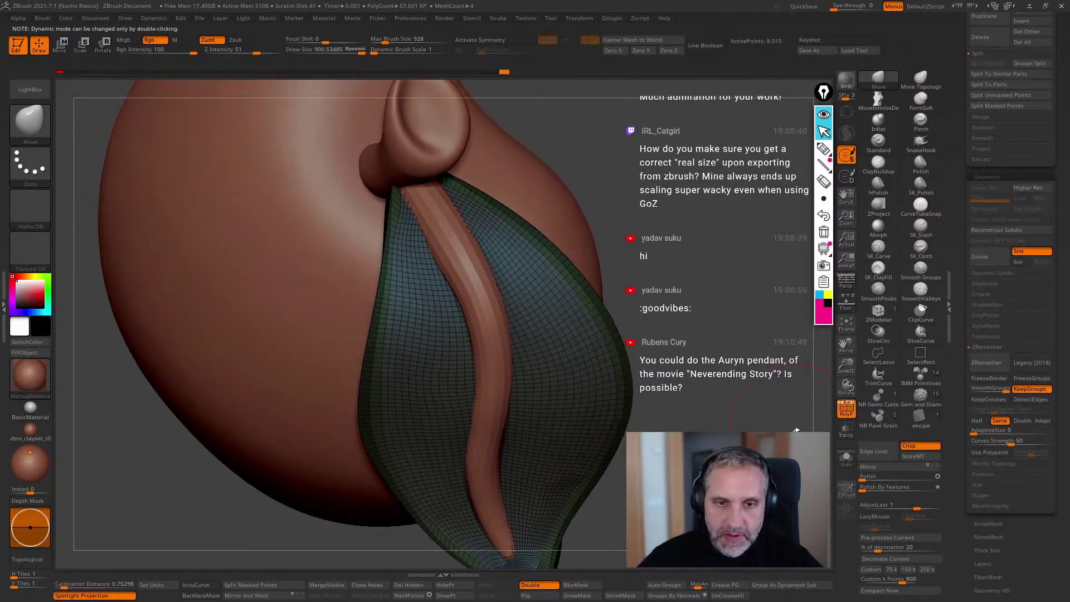
{"action": "left_click_drag", "start_coordinate": [388, 317], "coordinate": [383, 322]}
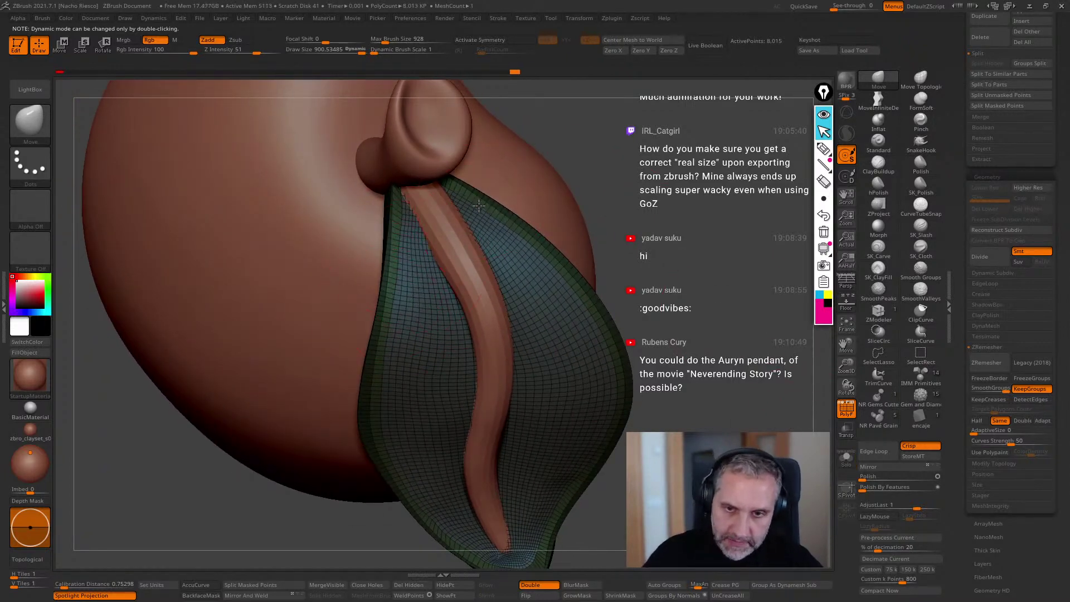
{"action": "left_click_drag", "start_coordinate": [570, 268], "coordinate": [647, 246]}
{"action": "mouse_move", "coordinate": [656, 398]}
{"action": "left_mouse_down"}
{"action": "mouse_move", "coordinate": [702, 329]}
{"action": "mouse_move", "coordinate": [730, 351]}
{"action": "left_mouse_up"}
{"action": "left_click", "coordinate": [721, 399], "text": "ctrl"}
Turn on transparency, try pushing the leaf's inner polygroup with QMesh, undo it, and isolate the leaf in Solo mode.
{"action": "left_click_drag", "start_coordinate": [721, 399], "coordinate": [785, 412]}
{"action": "left_click", "coordinate": [847, 428]}
{"action": "left_click", "coordinate": [879, 313]}
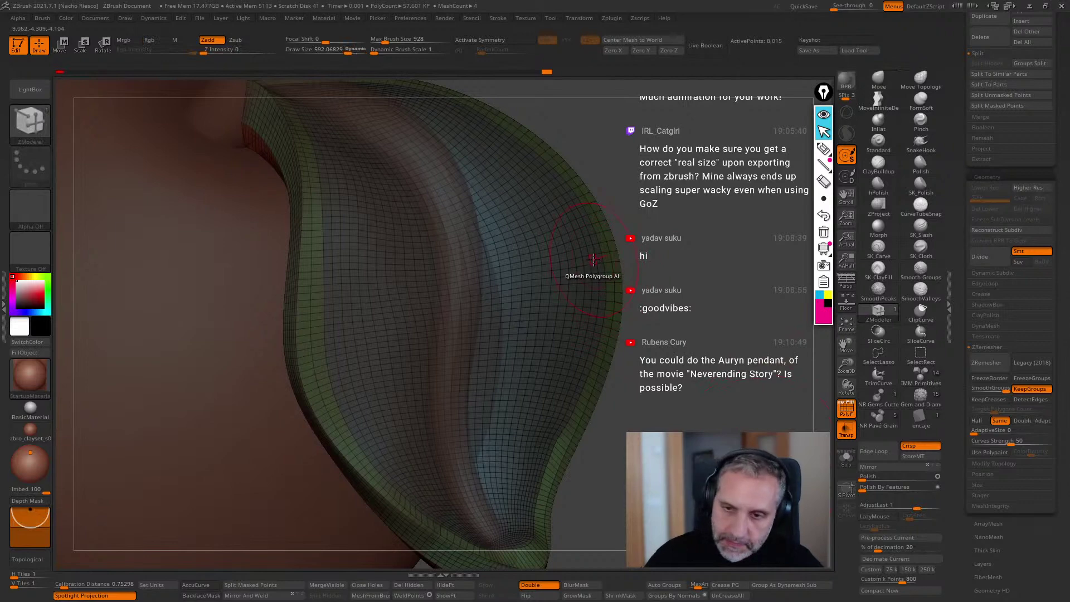
{"action": "left_click_drag", "start_coordinate": [707, 384], "coordinate": [756, 355]}
{"action": "left_click", "coordinate": [848, 413]}
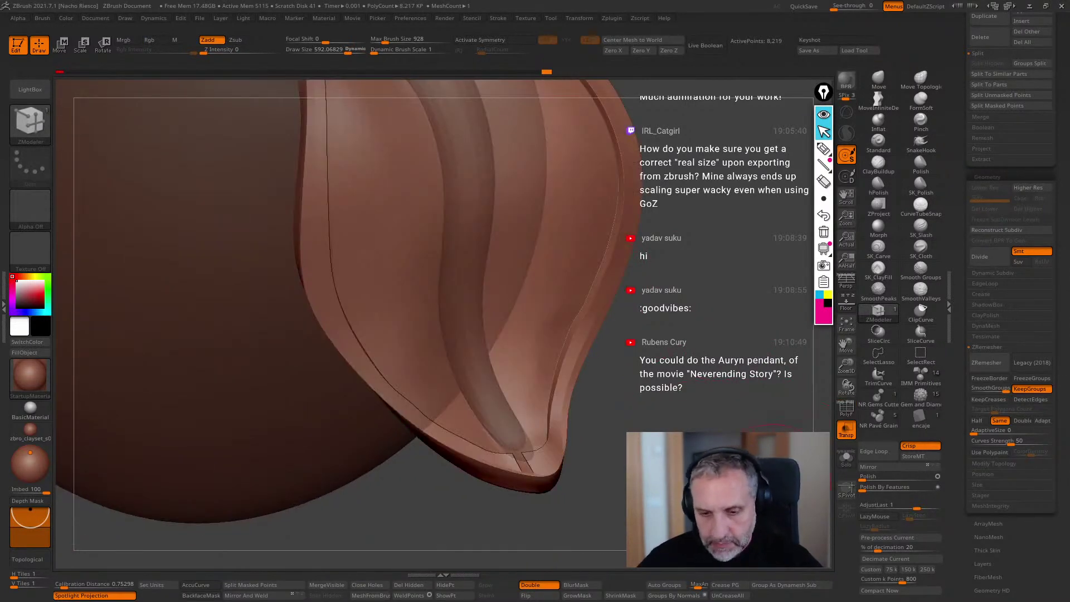
{"action": "left_click", "coordinate": [847, 458]}
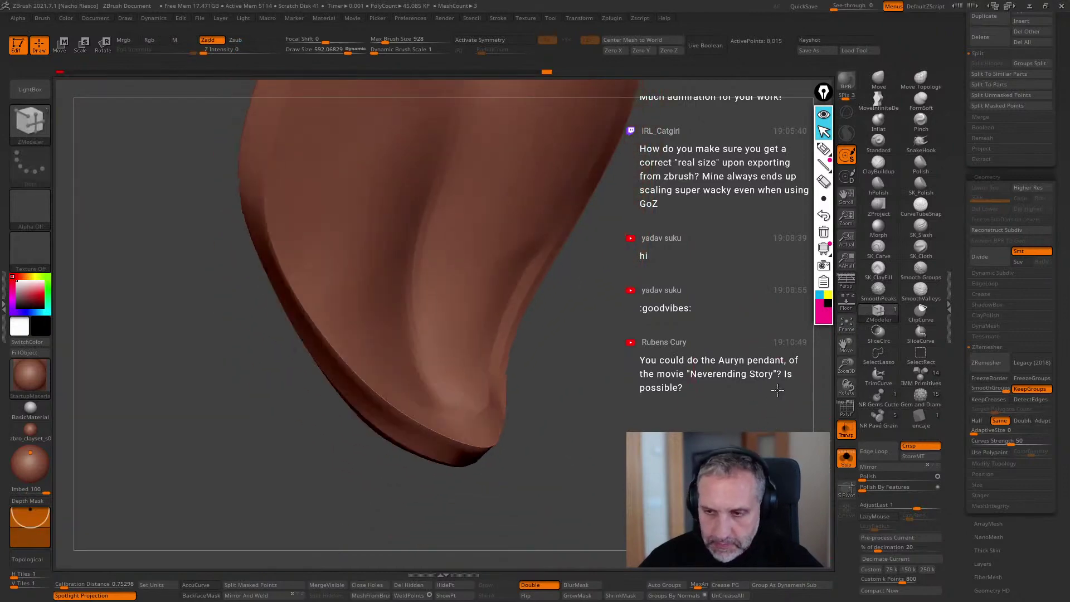
Try QMesh on the inner polygroup of the isolated leaf again, inspect the seam without the polyframe, and undo it.
{"action": "left_click", "coordinate": [846, 409]}
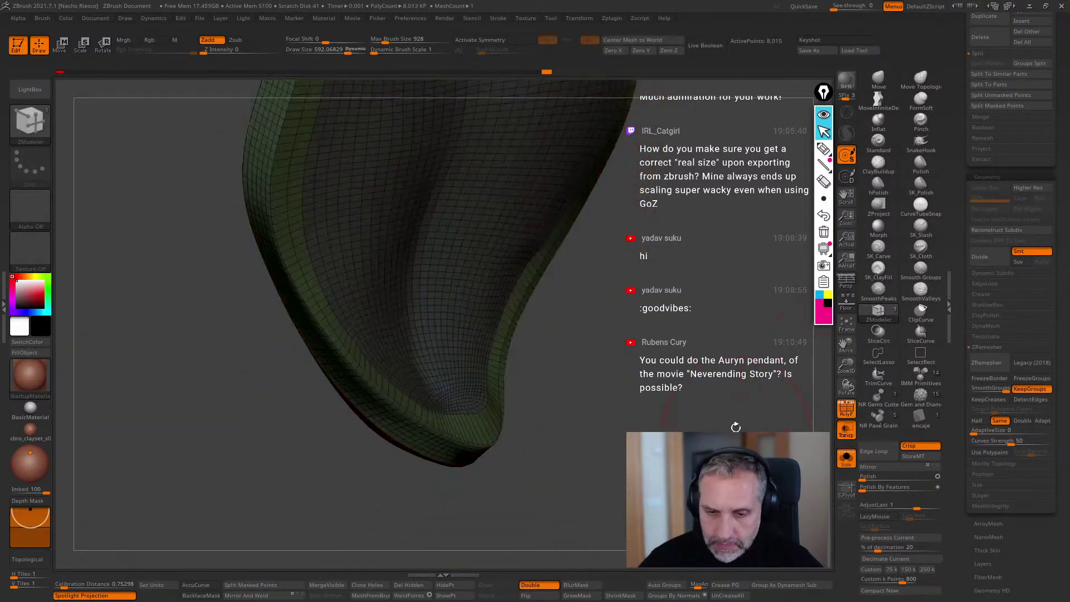
{"action": "left_click", "coordinate": [537, 193]}
{"action": "left_click", "coordinate": [539, 193]}
{"action": "left_click_drag", "start_coordinate": [538, 193], "coordinate": [689, 329]}
{"action": "left_click", "coordinate": [845, 410]}
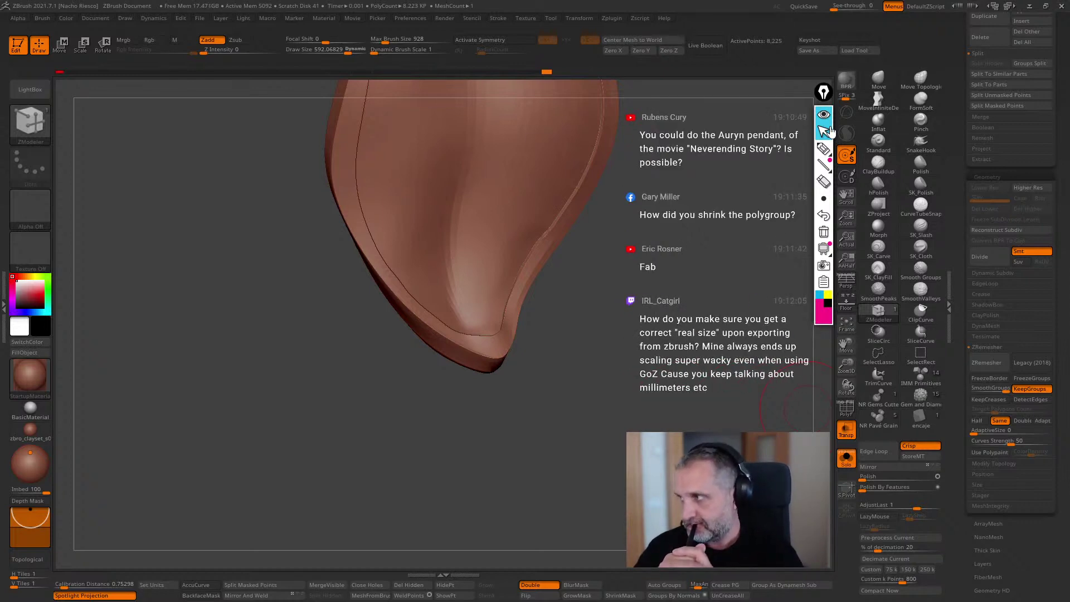
{"action": "left_click_drag", "start_coordinate": [645, 385], "coordinate": [653, 474]}
{"action": "left_click", "coordinate": [513, 340], "text": "ctrl+shift"}
{"action": "key", "text": "ctrl"}
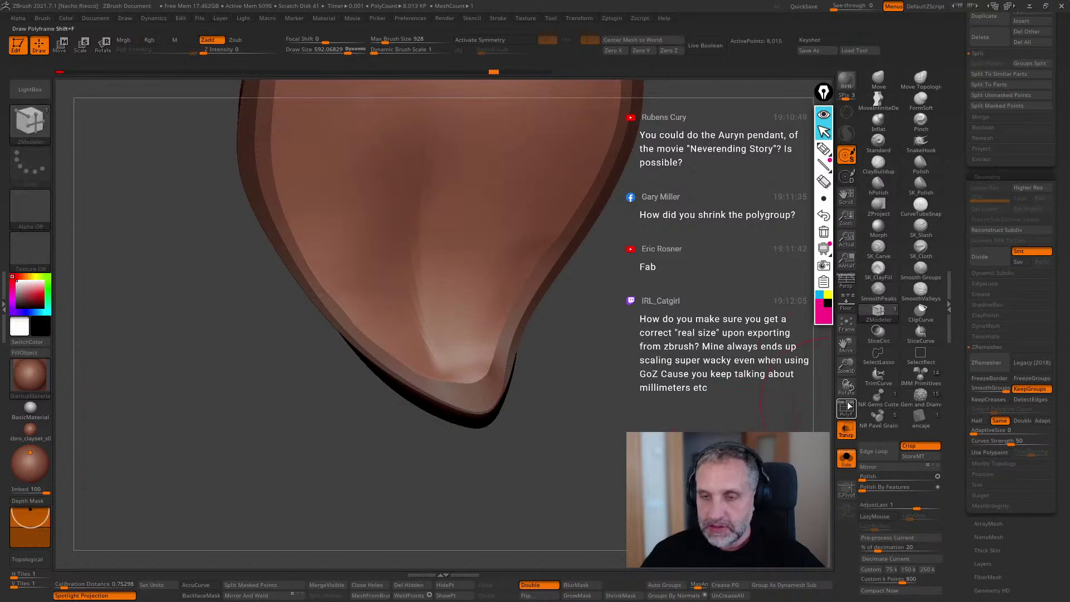
Show the polyframe and roll the leaf's undo history back to state 84, before the rim was adjusted.
{"action": "key", "text": "shift+f"}
{"action": "left_click_drag", "start_coordinate": [494, 70], "coordinate": [369, 75]}
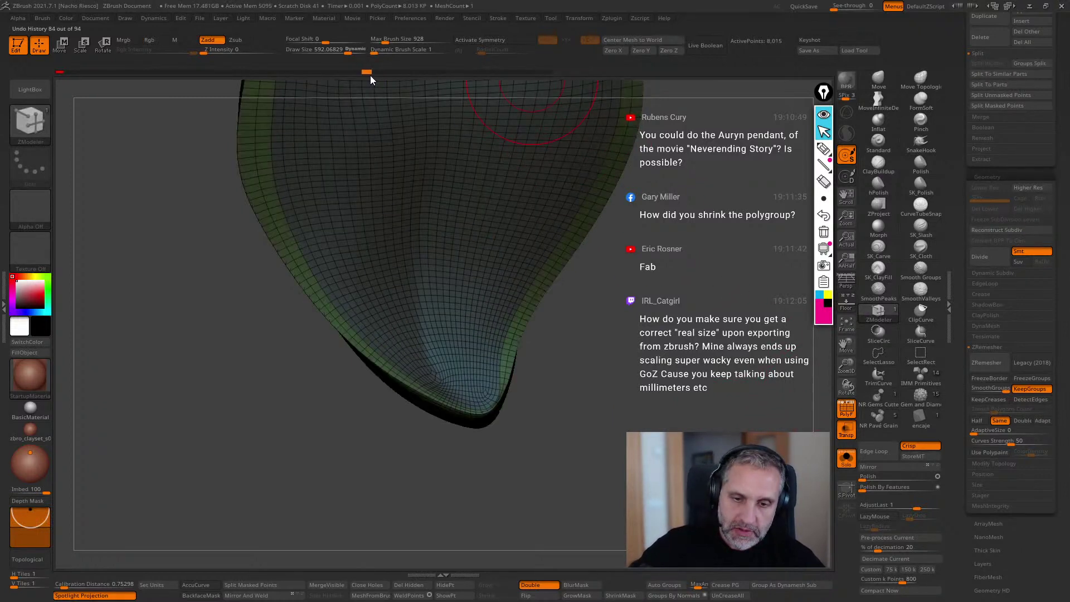
{"action": "left_click_drag", "start_coordinate": [501, 255], "coordinate": [743, 407]}
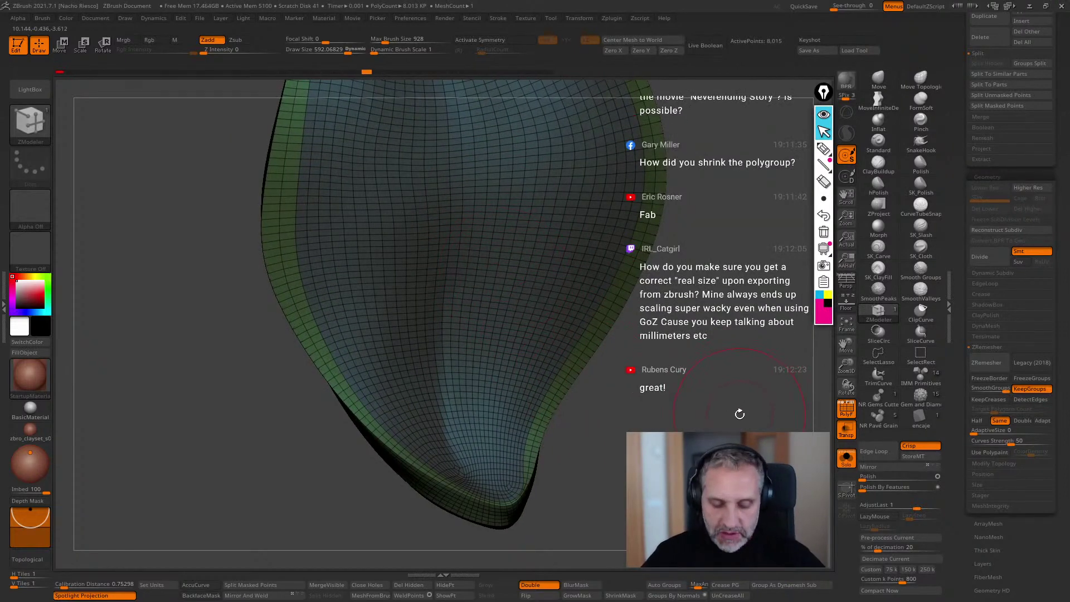
Switch from the transpose line to the 3D gizmo and place it on the leaf's inner surface.
{"action": "key", "text": "w"}
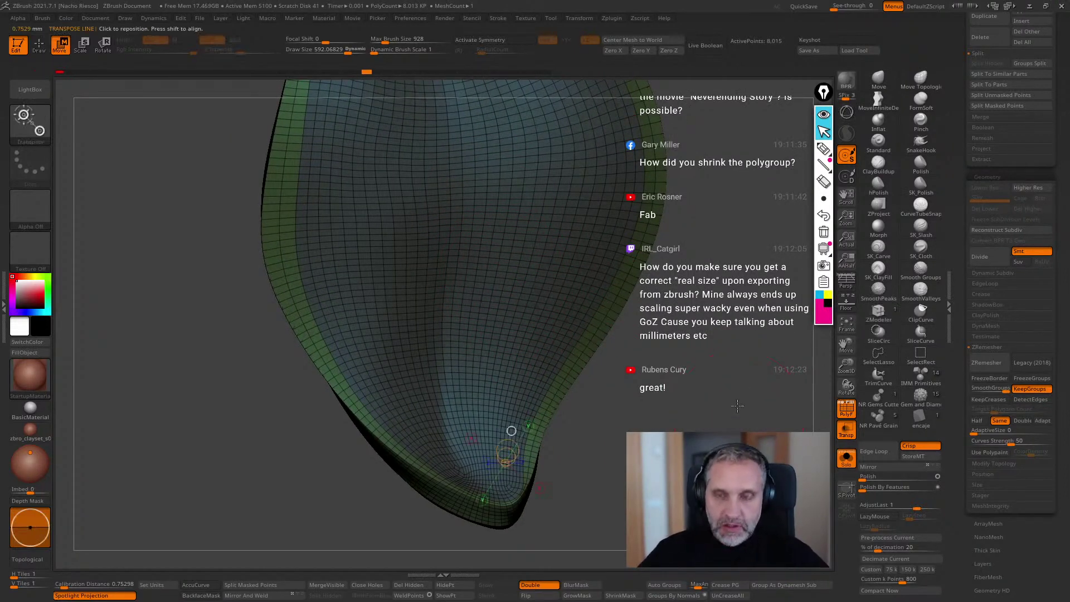
{"action": "left_click", "coordinate": [847, 114]}
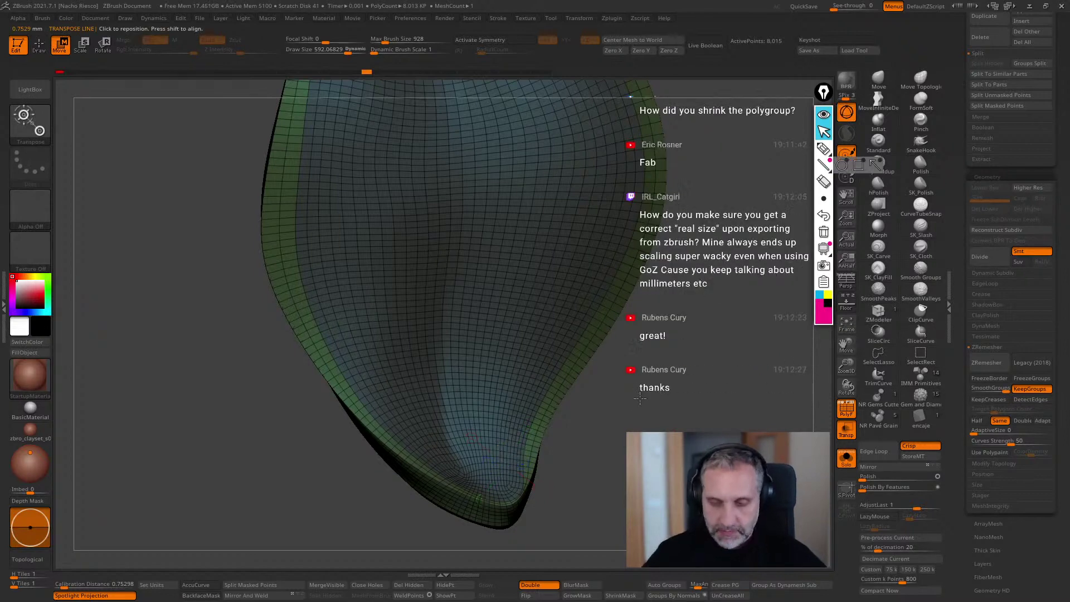
{"action": "left_click", "coordinate": [531, 287]}
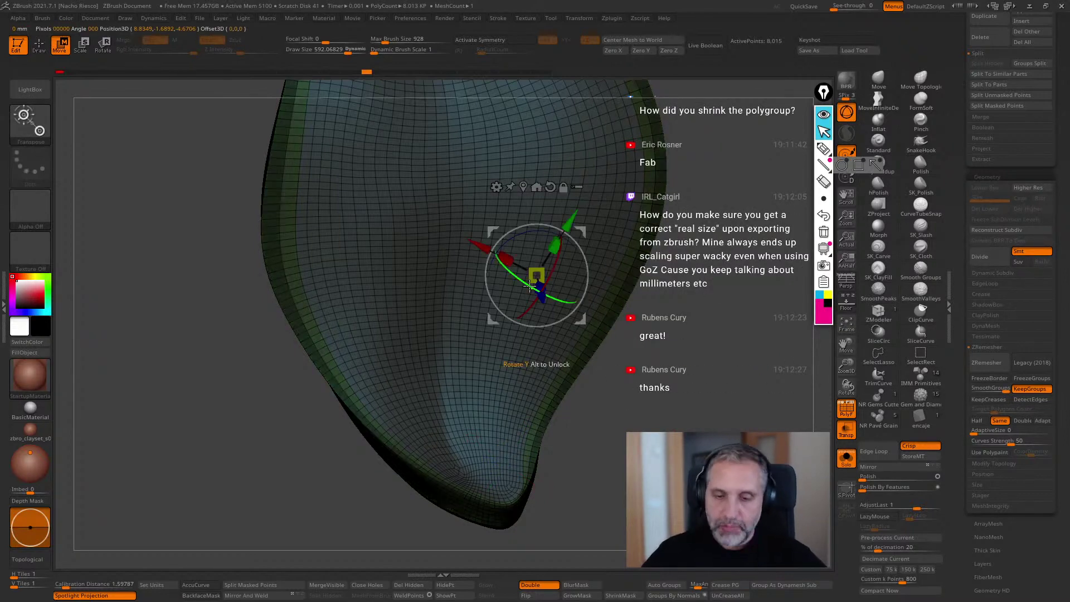
{"action": "mouse_move", "coordinate": [670, 394]}
{"action": "left_mouse_down"}
{"action": "mouse_move", "coordinate": [747, 388]}
{"action": "mouse_move", "coordinate": [733, 535]}
{"action": "left_mouse_up"}
Widen the rim at the leaf's lower tip with the Move brush at a draw size of 928.
{"action": "left_click", "coordinate": [879, 80]}
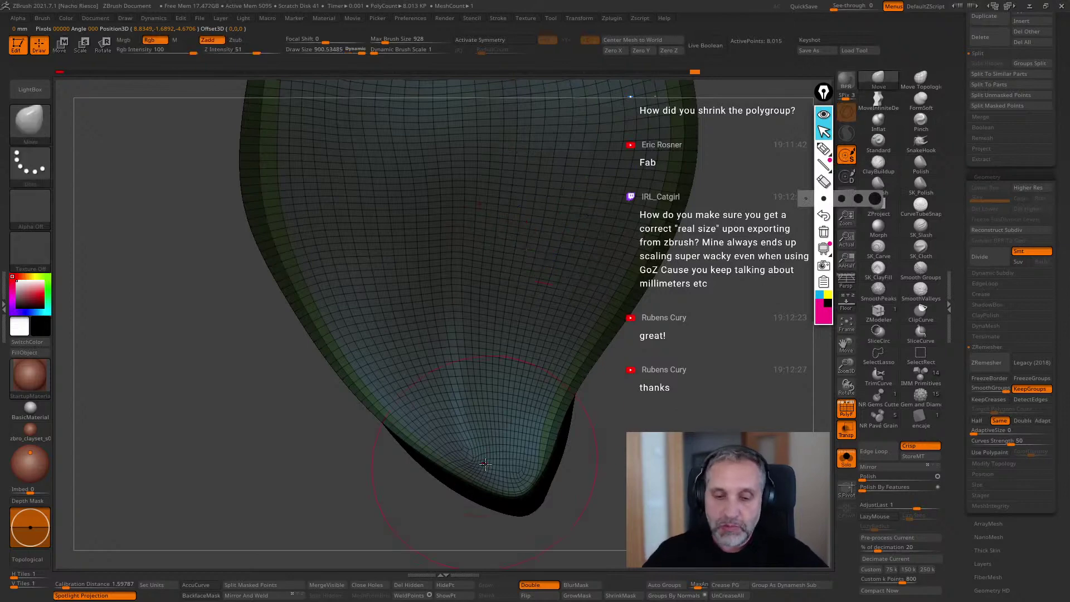
{"action": "mouse_move", "coordinate": [488, 467]}
{"action": "left_mouse_down"}
{"action": "mouse_move", "coordinate": [511, 463]}
{"action": "mouse_move", "coordinate": [537, 431]}
{"action": "left_mouse_up"}
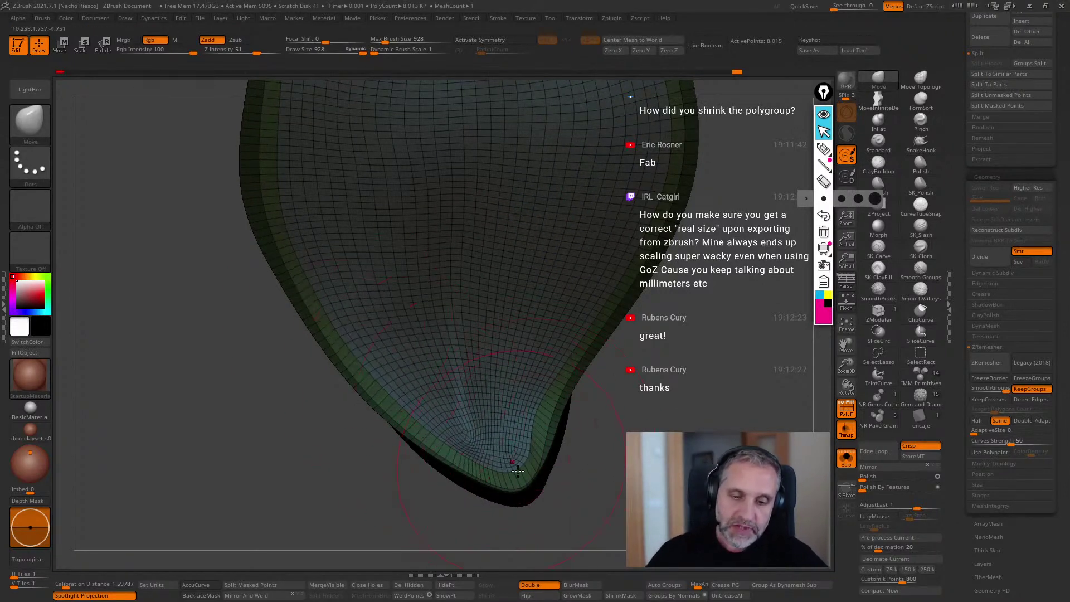
{"action": "mouse_move", "coordinate": [611, 406]}
{"action": "left_mouse_down"}
{"action": "mouse_move", "coordinate": [584, 328]}
{"action": "mouse_move", "coordinate": [637, 284]}
{"action": "left_mouse_up"}
{"action": "left_click_drag", "start_coordinate": [645, 323], "coordinate": [703, 474], "text": "alt"}
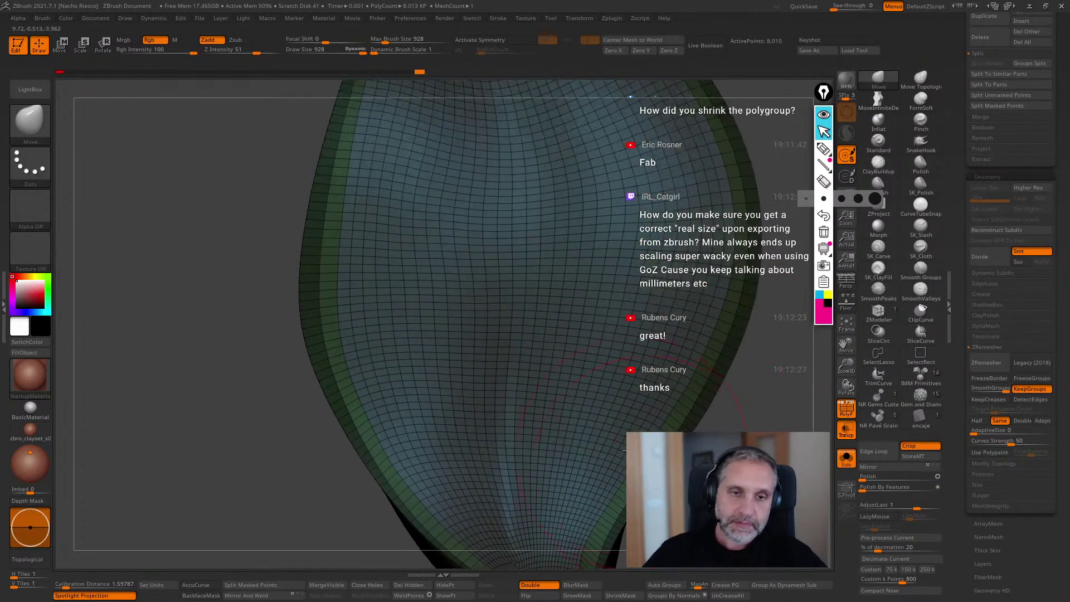
Push the inner polygroup's border inwards along the sides of the leaf with the Move brush.
{"action": "left_click_drag", "start_coordinate": [273, 218], "coordinate": [296, 357], "text": "alt"}
{"action": "key", "text": "s"}
{"action": "left_click_drag", "start_coordinate": [385, 206], "coordinate": [400, 194]}
{"action": "left_click_drag", "start_coordinate": [765, 189], "coordinate": [703, 195], "text": "alt"}
{"action": "left_click_drag", "start_coordinate": [688, 345], "coordinate": [679, 356]}
{"action": "left_click_drag", "start_coordinate": [747, 245], "coordinate": [736, 301]}
Even out the rim around the leaf's upper part with more Move strokes.
{"action": "key", "text": "s"}
{"action": "left_click", "coordinate": [602, 202]}
{"action": "mouse_move", "coordinate": [603, 198]}
{"action": "left_mouse_down"}
{"action": "mouse_move", "coordinate": [610, 190]}
{"action": "mouse_move", "coordinate": [557, 173]}
{"action": "mouse_move", "coordinate": [488, 339]}
{"action": "mouse_move", "coordinate": [508, 330]}
{"action": "left_mouse_up"}
{"action": "left_click_drag", "start_coordinate": [426, 125], "coordinate": [433, 135]}
{"action": "left_click_drag", "start_coordinate": [543, 146], "coordinate": [575, 183]}
{"action": "left_click_drag", "start_coordinate": [474, 191], "coordinate": [480, 201]}
{"action": "mouse_move", "coordinate": [691, 311]}
{"action": "left_mouse_down"}
{"action": "mouse_move", "coordinate": [704, 368]}
{"action": "mouse_move", "coordinate": [703, 357]}
{"action": "mouse_move", "coordinate": [744, 351]}
{"action": "left_mouse_up"}
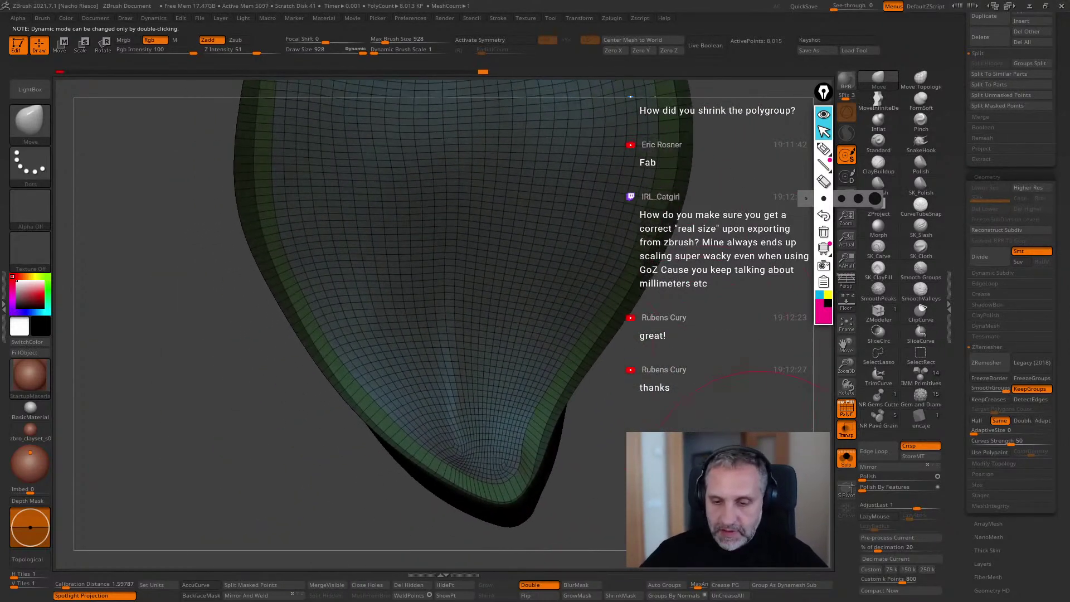
Show the other subtools without polyframe or transparency, and nudge the rim around the leaf's lower tip with the Move brush.
{"action": "left_click", "coordinate": [846, 464]}
{"action": "key", "text": "shift+t"}
{"action": "key", "text": "shift+f"}
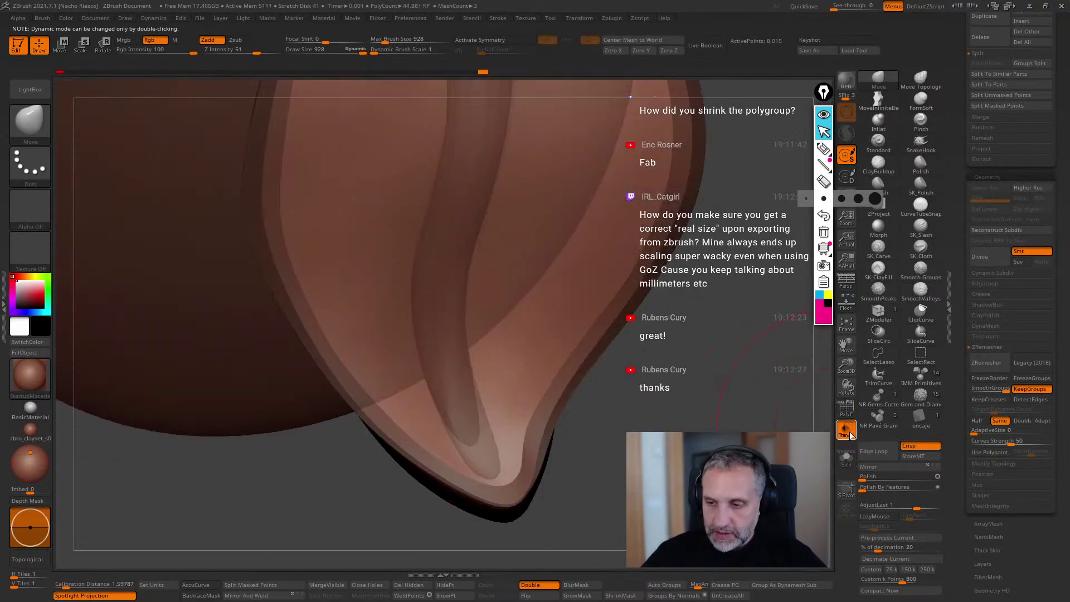
{"action": "left_click_drag", "start_coordinate": [543, 502], "coordinate": [542, 511]}
{"action": "left_click_drag", "start_coordinate": [511, 478], "coordinate": [496, 470]}
{"action": "left_click_drag", "start_coordinate": [561, 483], "coordinate": [564, 490]}
{"action": "mouse_move", "coordinate": [580, 449]}
{"action": "left_mouse_down"}
{"action": "mouse_move", "coordinate": [583, 479]}
{"action": "mouse_move", "coordinate": [551, 480]}
{"action": "left_mouse_up"}
{"action": "left_click_drag", "start_coordinate": [437, 455], "coordinate": [432, 460]}
Measure the rim's width along the leaf's side edge with the transpose line.
{"action": "mouse_move", "coordinate": [555, 439]}
{"action": "left_mouse_down"}
{"action": "mouse_move", "coordinate": [606, 357]}
{"action": "mouse_move", "coordinate": [692, 324]}
{"action": "mouse_move", "coordinate": [602, 470]}
{"action": "mouse_move", "coordinate": [621, 442]}
{"action": "left_mouse_up"}
{"action": "key", "text": "w"}
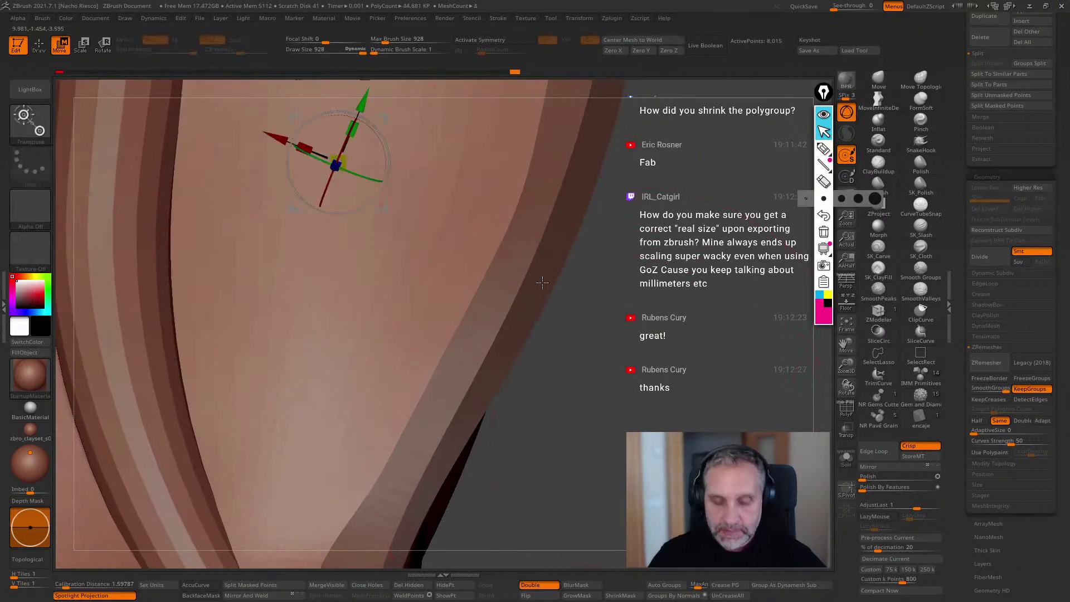
{"action": "mouse_move", "coordinate": [498, 243]}
{"action": "left_mouse_down"}
{"action": "mouse_move", "coordinate": [571, 271]}
{"action": "mouse_move", "coordinate": [563, 268]}
{"action": "left_mouse_up"}
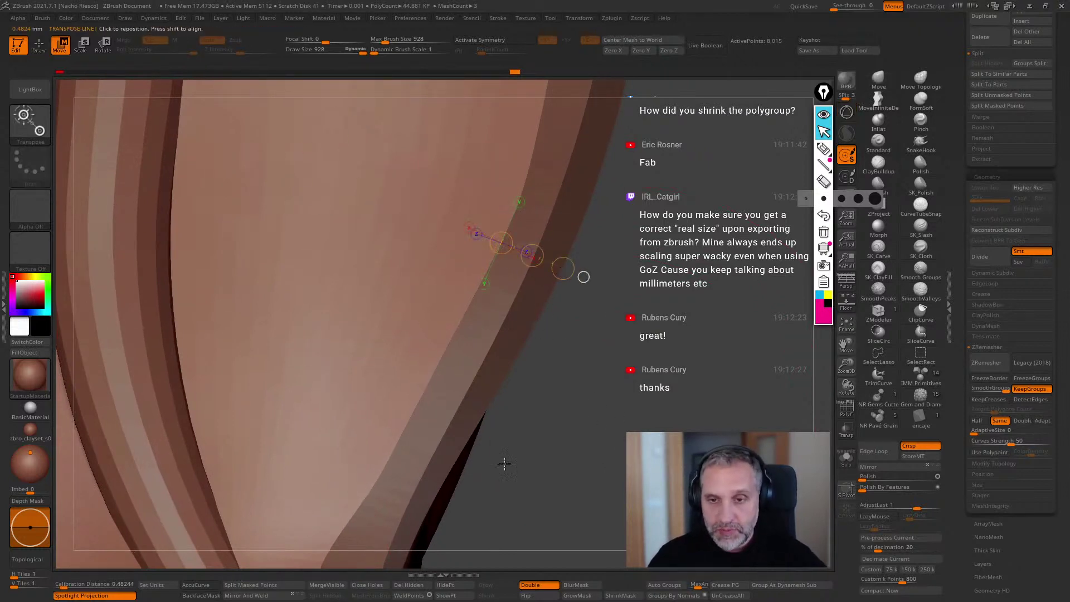
{"action": "mouse_move", "coordinate": [504, 464]}
{"action": "left_mouse_down", "text": "alt"}
{"action": "mouse_move", "coordinate": [549, 423]}
{"action": "mouse_move", "coordinate": [620, 393]}
{"action": "mouse_move", "coordinate": [657, 384]}
{"action": "mouse_move", "coordinate": [675, 395]}
{"action": "mouse_move", "coordinate": [673, 412]}
{"action": "left_mouse_up", "text": "alt"}
Return to the Move brush and correct the rim along the leaf's lower edge.
{"action": "key", "text": "q"}
{"action": "left_click_drag", "start_coordinate": [662, 153], "coordinate": [697, 150]}
{"action": "left_click_drag", "start_coordinate": [416, 479], "coordinate": [423, 444]}
{"action": "left_click_drag", "start_coordinate": [471, 490], "coordinate": [471, 488]}
{"action": "right_click_drag", "start_coordinate": [471, 488], "coordinate": [454, 426], "text": "ctrl"}
{"action": "right_click_drag", "start_coordinate": [412, 345], "coordinate": [469, 434], "text": "alt"}
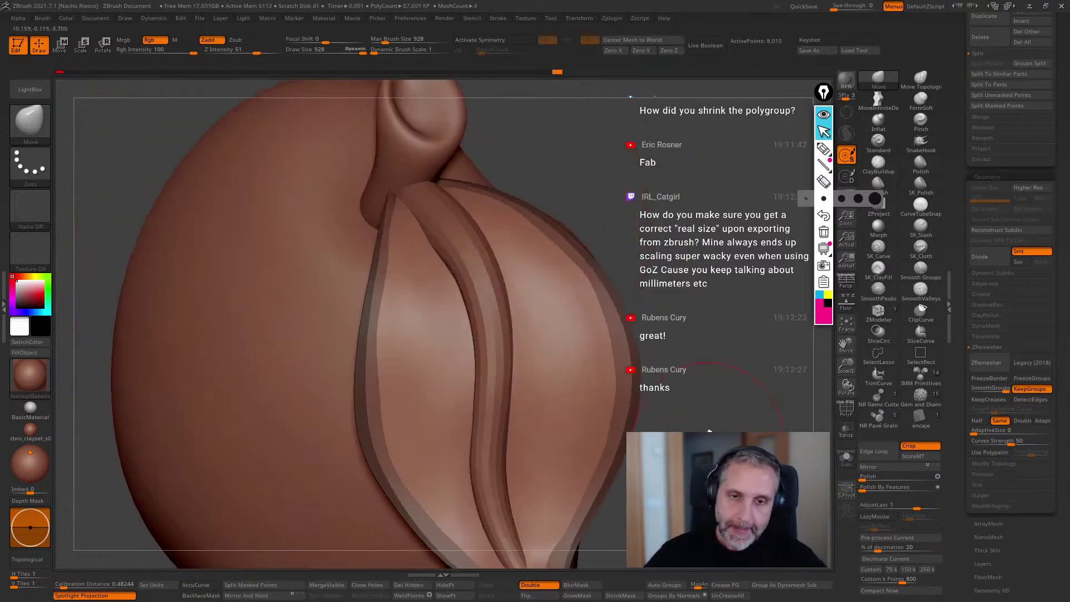
Adjust the leaf's side rim up towards the stem with the Move brush and check it from several angles.
{"action": "key", "text": "bracketright"}
{"action": "left_click_drag", "start_coordinate": [384, 321], "coordinate": [390, 282]}
{"action": "left_click_drag", "start_coordinate": [389, 211], "coordinate": [396, 215]}
{"action": "right_click_drag", "start_coordinate": [620, 242], "coordinate": [552, 245]}
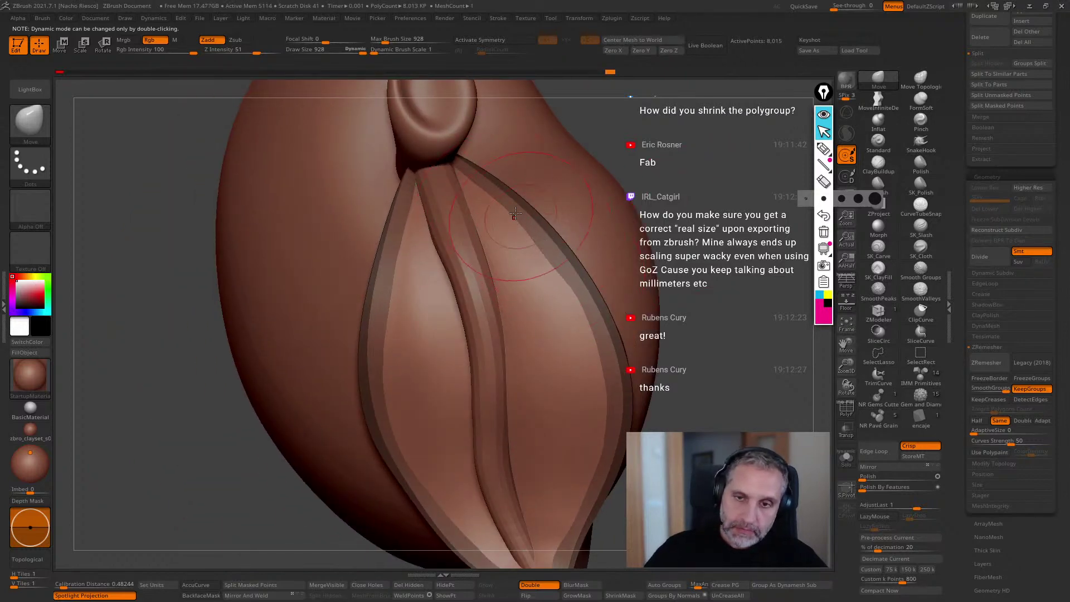
{"action": "right_click_drag", "start_coordinate": [579, 301], "coordinate": [709, 291]}
{"action": "right_click_drag", "start_coordinate": [531, 483], "coordinate": [498, 470]}
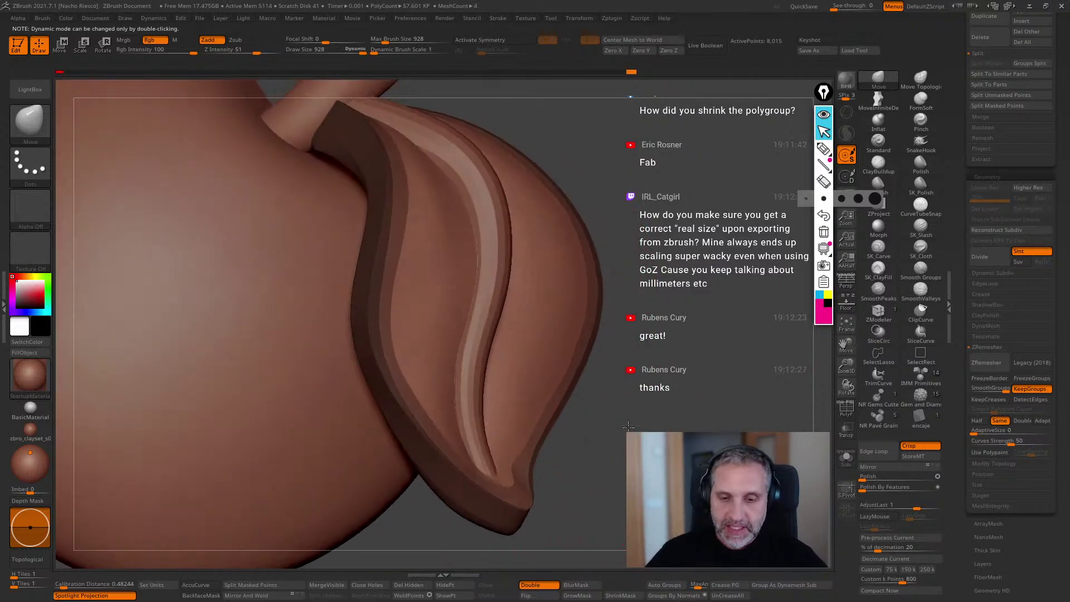
Select the leaf subtool, show its polyframe, and remesh it with ZRemesher using KeepGroups and Same.
{"action": "left_click", "coordinate": [496, 468], "text": "alt"}
{"action": "right_click_drag", "start_coordinate": [588, 500], "coordinate": [580, 449]}
{"action": "right_click_drag", "start_coordinate": [509, 492], "coordinate": [585, 459]}
{"action": "left_click", "coordinate": [533, 470], "text": "alt"}
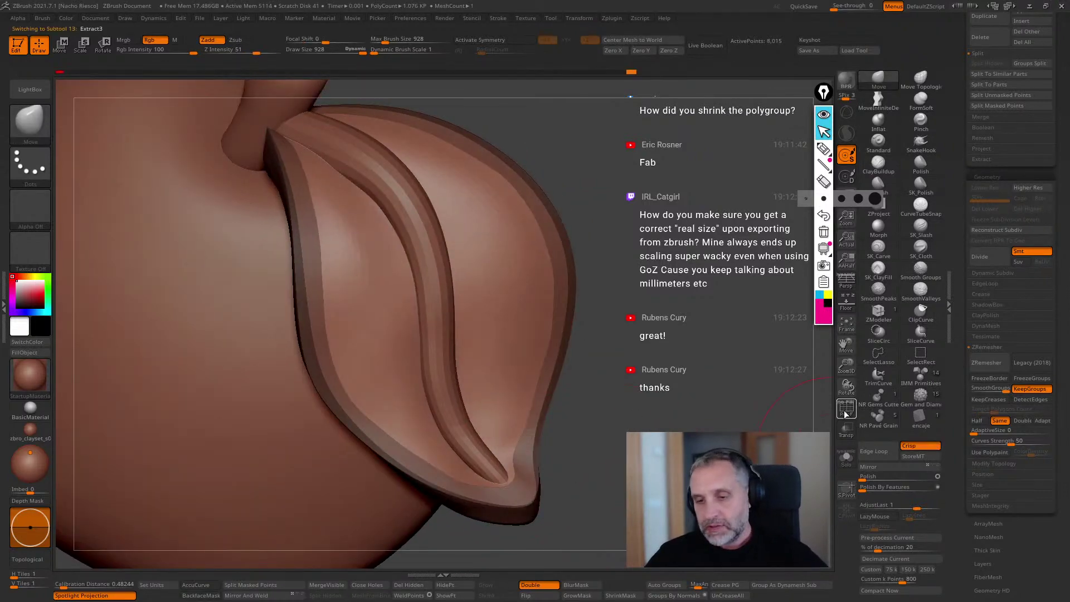
{"action": "left_click", "coordinate": [846, 410]}
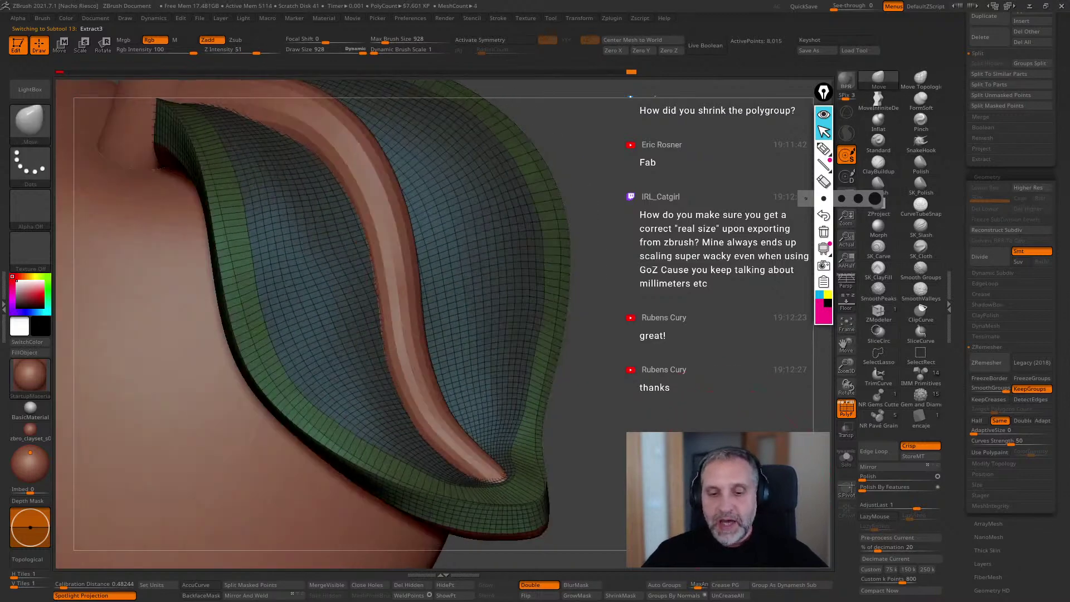
{"action": "mouse_move", "coordinate": [586, 466]}
{"action": "right_mouse_down"}
{"action": "mouse_move", "coordinate": [582, 419]}
{"action": "mouse_move", "coordinate": [568, 423]}
{"action": "right_mouse_up"}
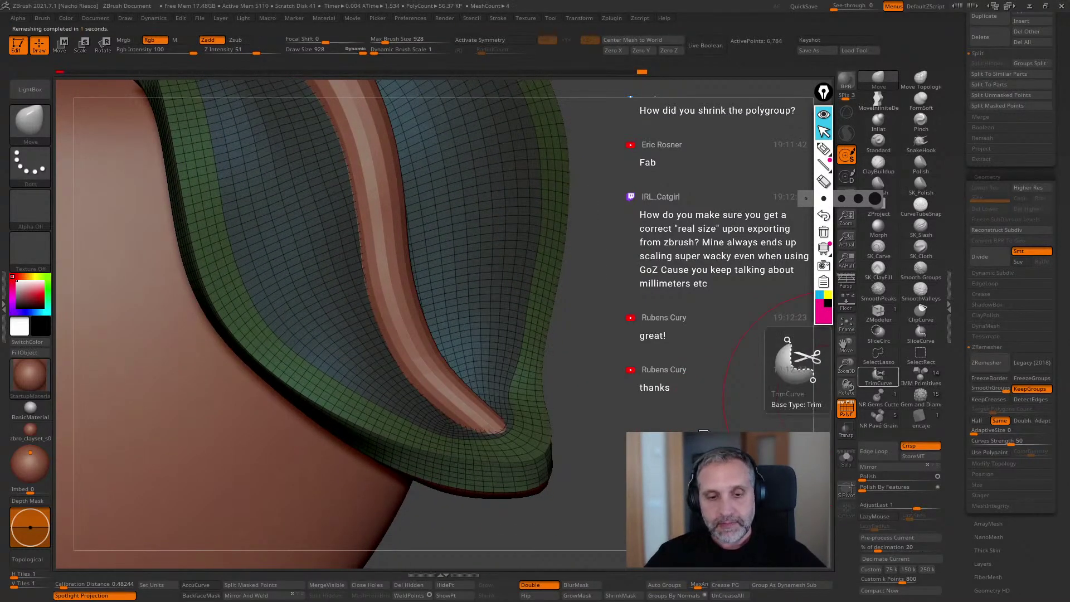
Raise the green rim polygroup along the leaf's edge with the ZModeler QMesh Polygroup All action.
{"action": "right_click_drag", "start_coordinate": [698, 393], "coordinate": [699, 503]}
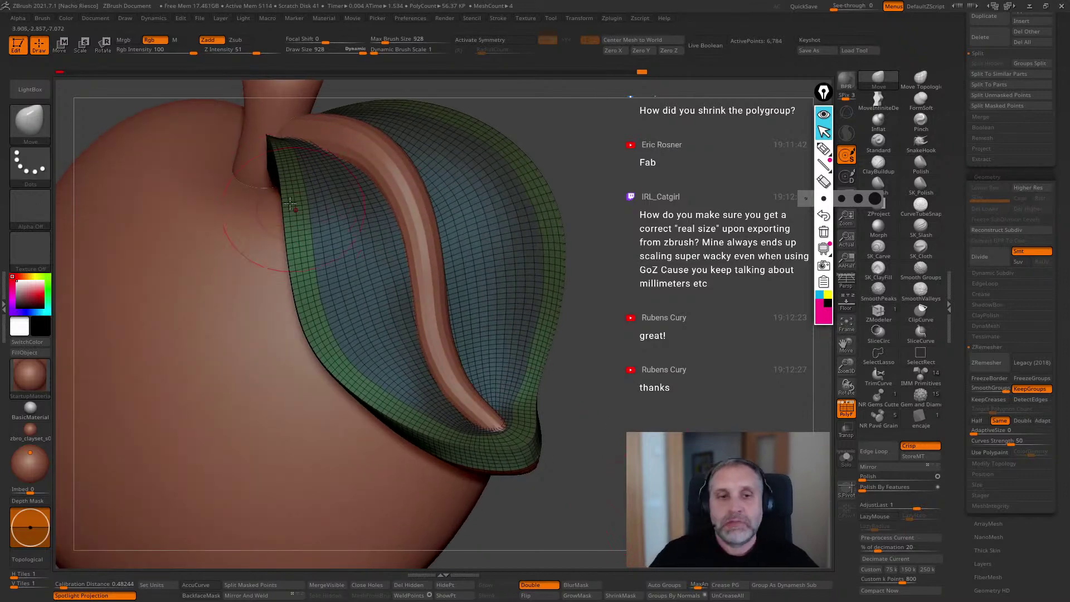
{"action": "right_click_drag", "start_coordinate": [510, 313], "coordinate": [567, 438]}
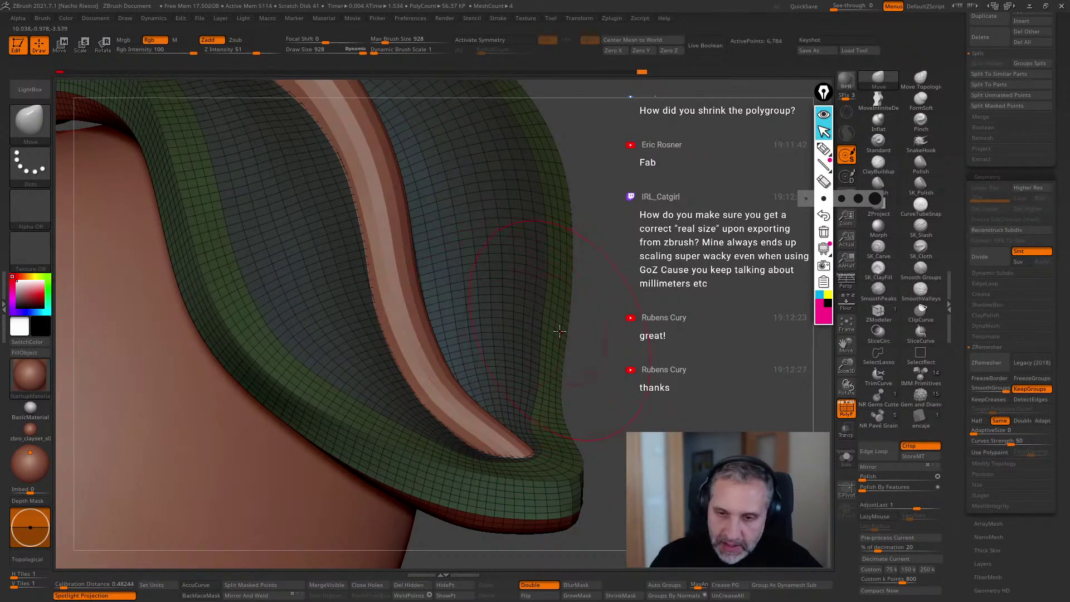
{"action": "right_click_drag", "start_coordinate": [615, 323], "coordinate": [608, 326]}
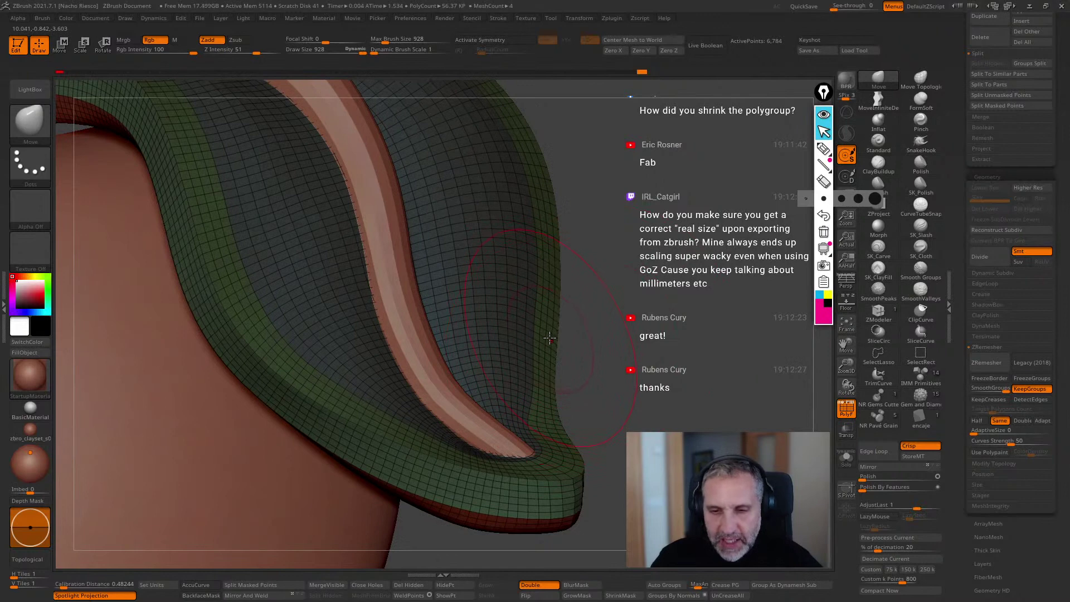
{"action": "right_click_drag", "start_coordinate": [534, 358], "coordinate": [645, 370]}
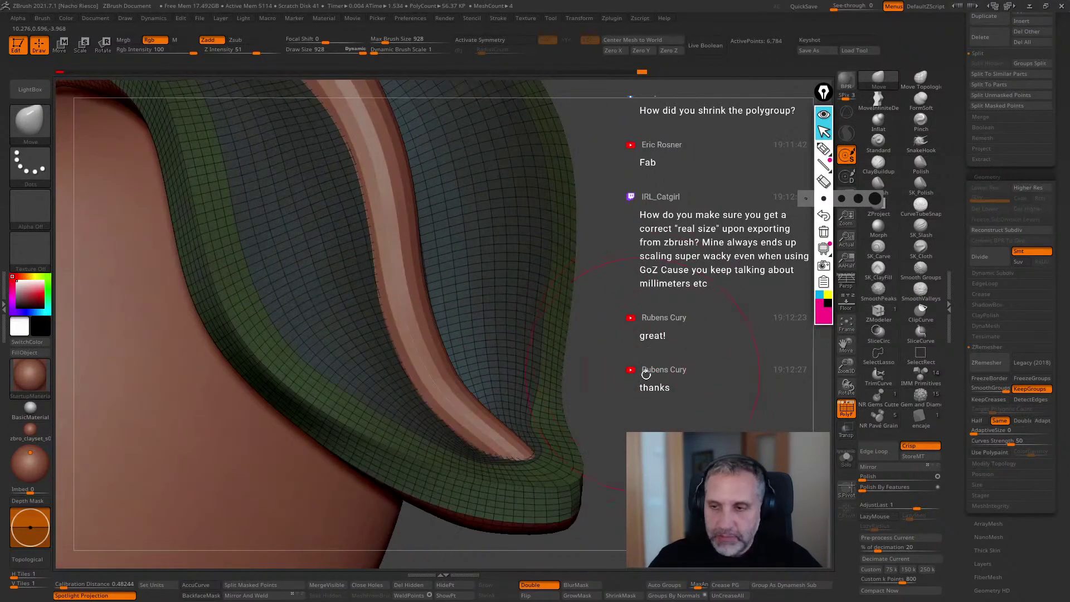
{"action": "left_click", "coordinate": [878, 311]}
{"action": "right_click_drag", "start_coordinate": [700, 406], "coordinate": [544, 398]}
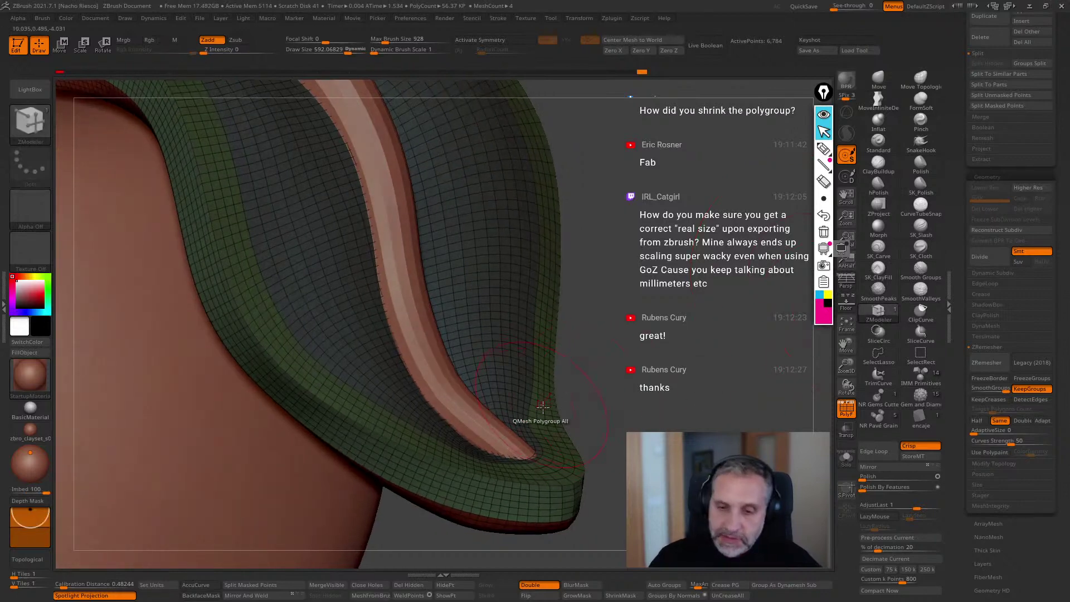
{"action": "left_click_drag", "start_coordinate": [549, 412], "coordinate": [562, 393]}
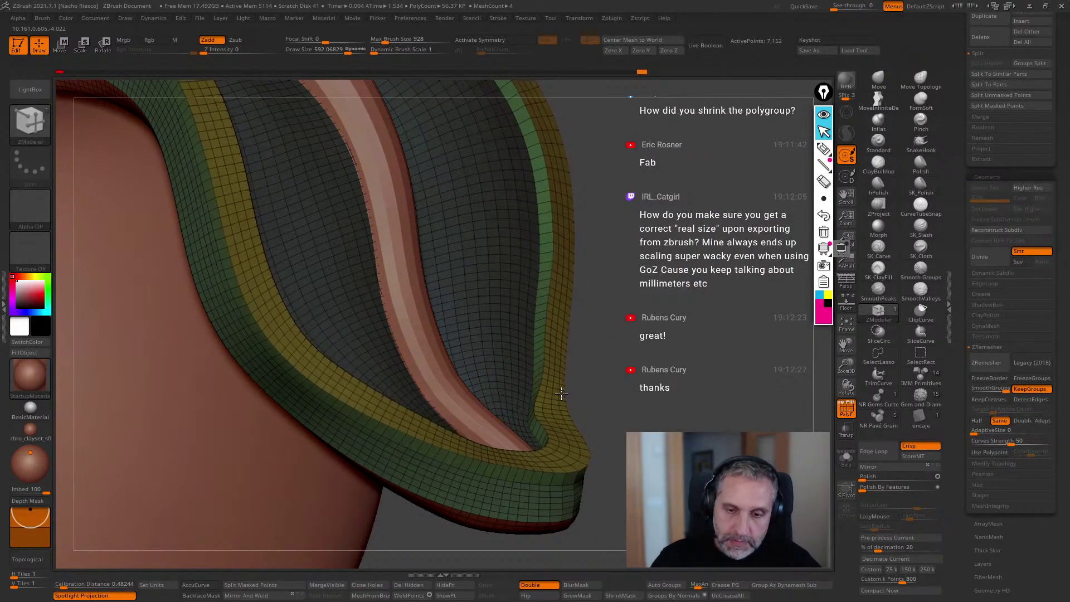
Isolate parts of the leaf's raised rim, regroup its polygroups, and show the whole leaf again.
{"action": "mouse_move", "coordinate": [677, 359]}
{"action": "right_mouse_down", "text": "ctrl"}
{"action": "mouse_move", "coordinate": [686, 286]}
{"action": "mouse_move", "coordinate": [699, 348]}
{"action": "mouse_move", "coordinate": [690, 358]}
{"action": "mouse_move", "coordinate": [705, 350]}
{"action": "mouse_move", "coordinate": [703, 362]}
{"action": "mouse_move", "coordinate": [699, 334]}
{"action": "mouse_move", "coordinate": [696, 360]}
{"action": "mouse_move", "coordinate": [674, 356]}
{"action": "mouse_move", "coordinate": [501, 454]}
{"action": "right_mouse_up", "text": "ctrl"}
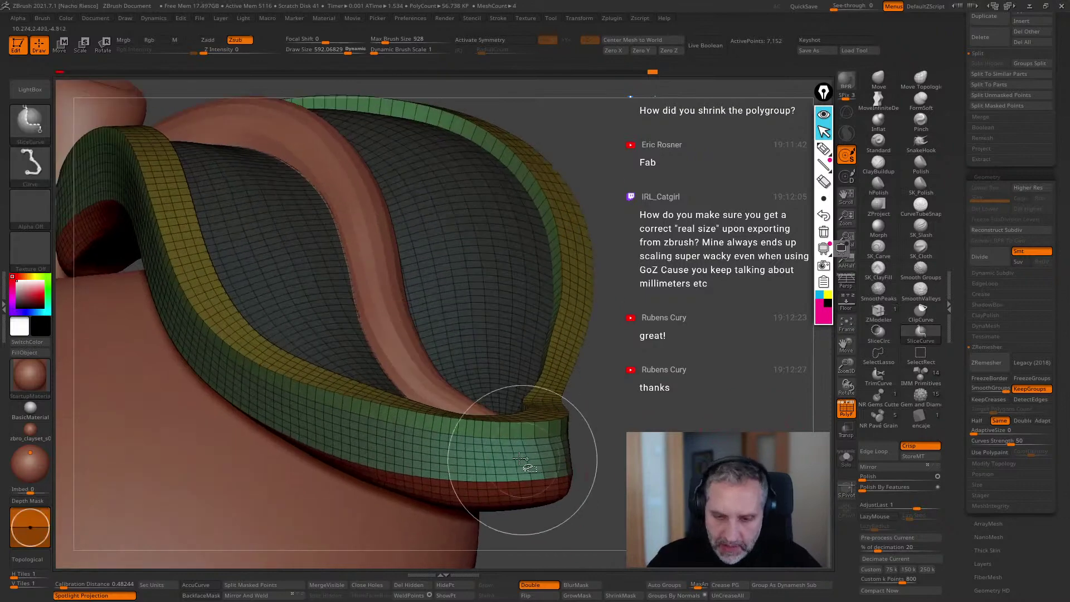
{"action": "left_click", "coordinate": [566, 426], "text": "ctrl+shift"}
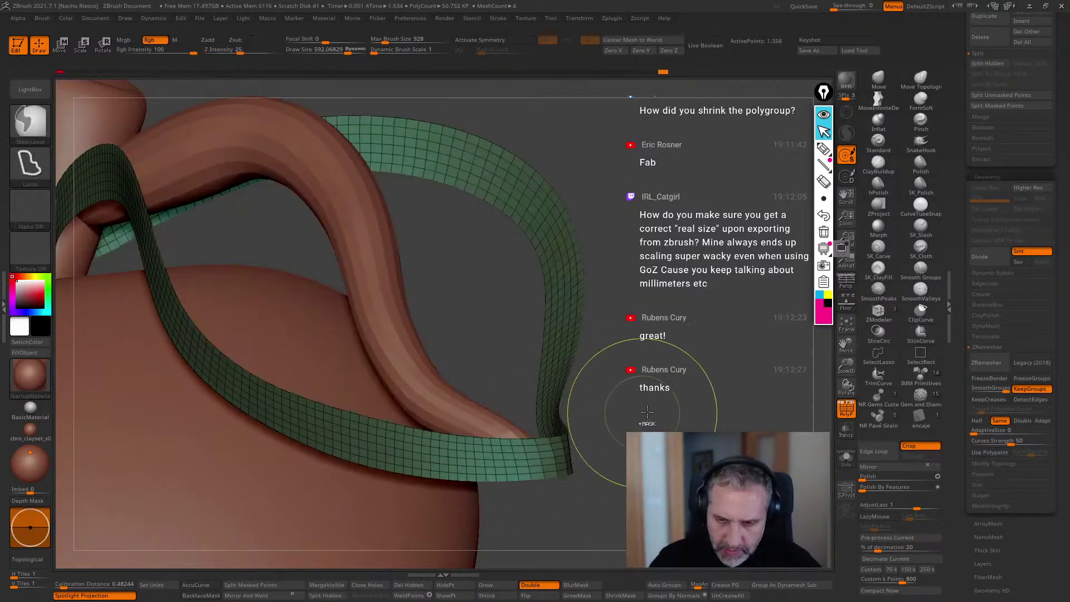
{"action": "left_click", "coordinate": [596, 429], "text": "ctrl+shift"}
{"action": "right_click_drag", "start_coordinate": [605, 399], "coordinate": [531, 427]}
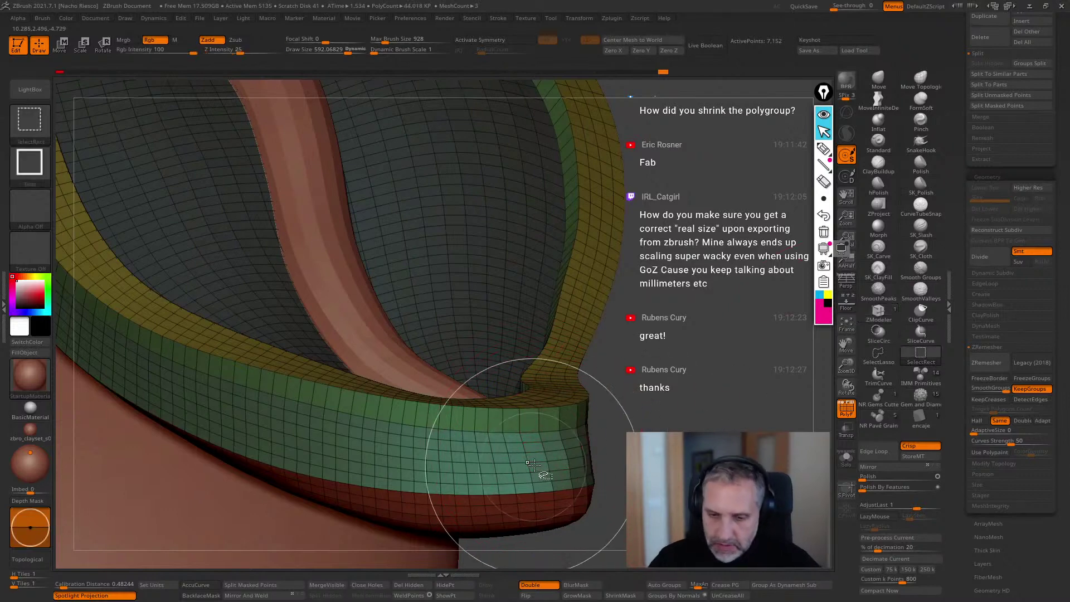
{"action": "left_click", "coordinate": [582, 438], "text": "ctrl+shift"}
{"action": "mouse_move", "coordinate": [650, 382]}
{"action": "left_mouse_down", "text": "ctrl+shift"}
{"action": "mouse_move", "coordinate": [673, 461]}
{"action": "mouse_move", "coordinate": [694, 438]}
{"action": "left_mouse_up", "text": "ctrl+shift"}
{"action": "left_click", "coordinate": [547, 431], "text": "ctrl+shift"}
{"action": "mouse_move", "coordinate": [700, 433]}
{"action": "right_mouse_down"}
{"action": "mouse_move", "coordinate": [771, 437]}
{"action": "mouse_move", "coordinate": [676, 440]}
{"action": "mouse_move", "coordinate": [680, 415]}
{"action": "mouse_move", "coordinate": [698, 488]}
{"action": "mouse_move", "coordinate": [716, 485]}
{"action": "mouse_move", "coordinate": [702, 473]}
{"action": "mouse_move", "coordinate": [724, 462]}
{"action": "right_mouse_up"}
{"action": "left_click", "coordinate": [671, 587]}
{"action": "left_click", "coordinate": [685, 480], "text": "ctrl+shift"}
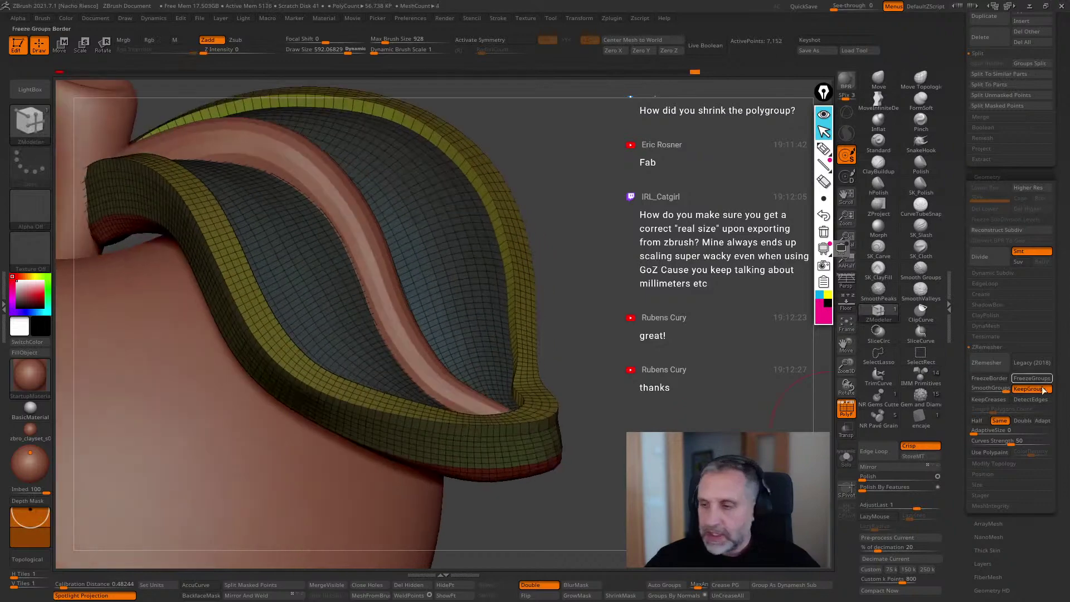
Remesh the leaf with ZRemesher using KeepGroups and Same, undo and rerun it, and hide the polyframe.
{"action": "left_click", "coordinate": [989, 363]}
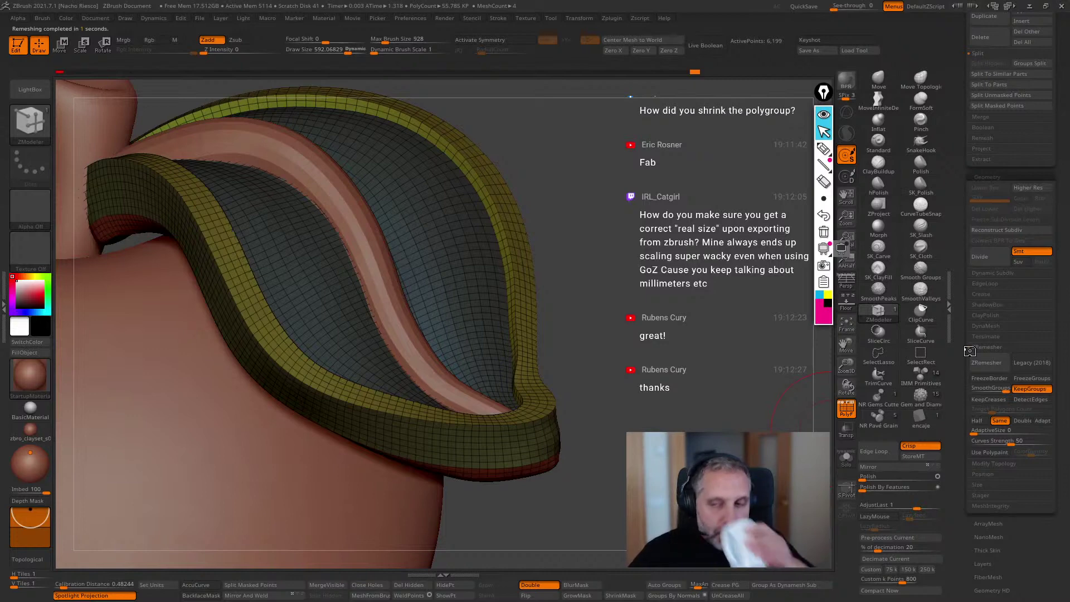
{"action": "key", "text": "ctrl+z"}
{"action": "left_click", "coordinate": [988, 363]}
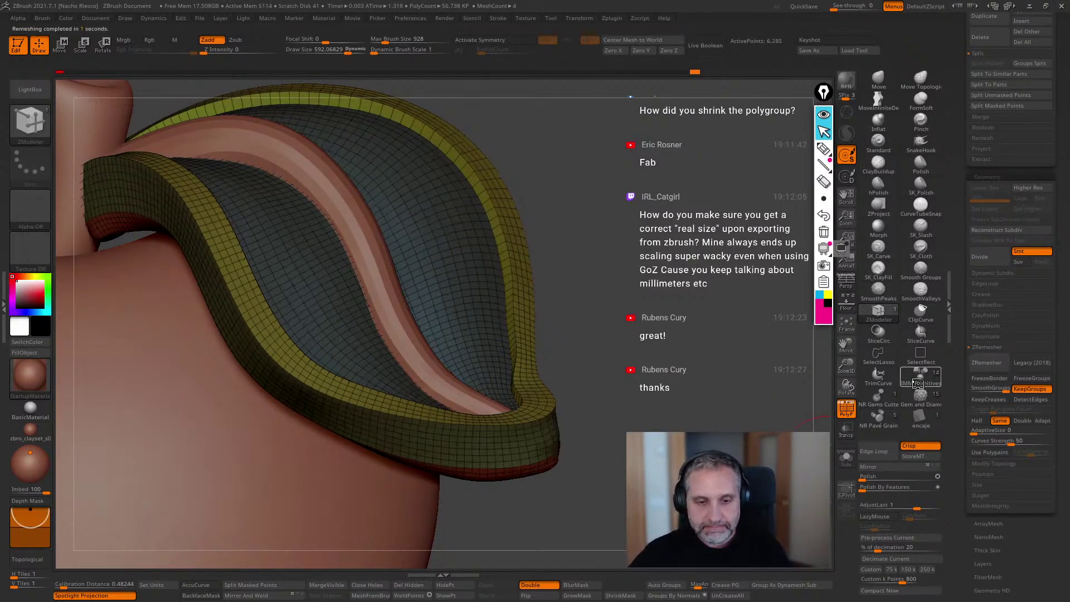
{"action": "left_click_drag", "start_coordinate": [741, 445], "coordinate": [787, 429]}
{"action": "left_click", "coordinate": [845, 411]}
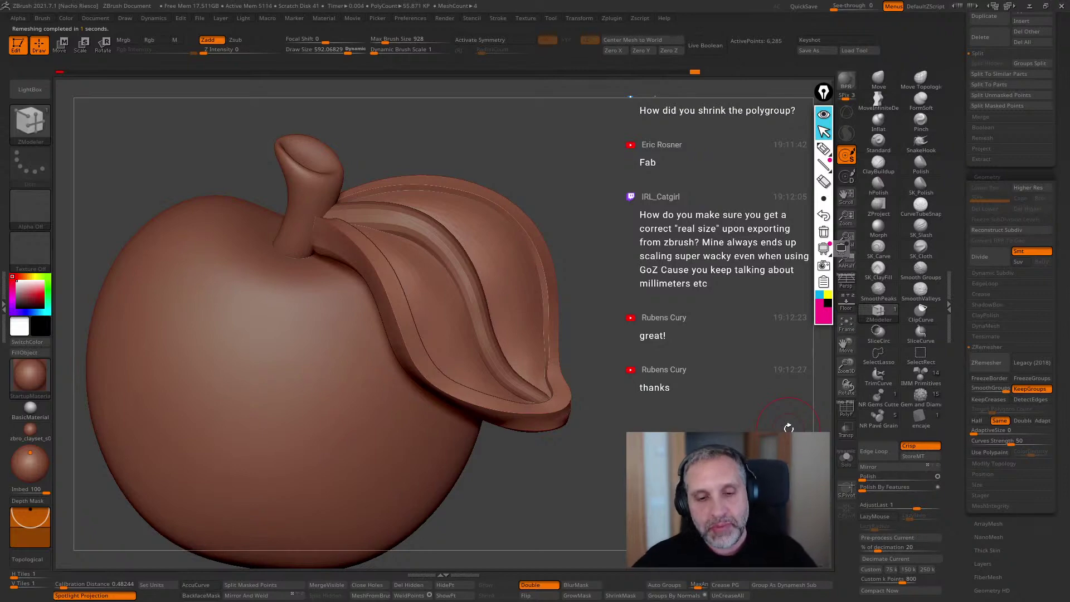
{"action": "left_click_drag", "start_coordinate": [717, 398], "coordinate": [772, 434]}
{"action": "left_click_drag", "start_coordinate": [70, 211], "coordinate": [70, 196], "text": "alt"}
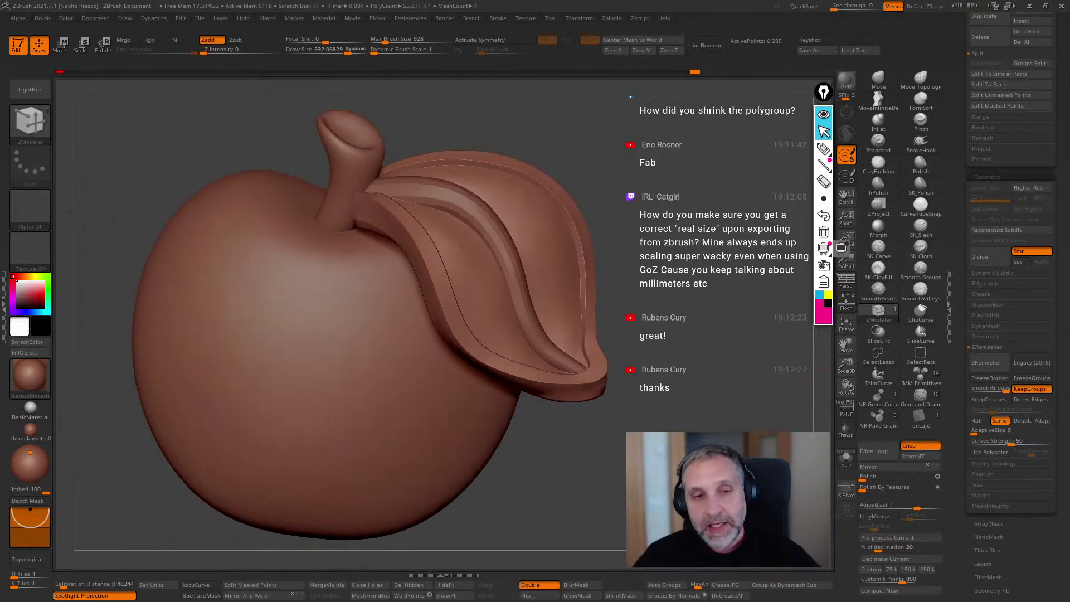
Try softening the leaf's edges with the Polish deformation, comparing the look, and undo it.
{"action": "left_click", "coordinate": [872, 478]}
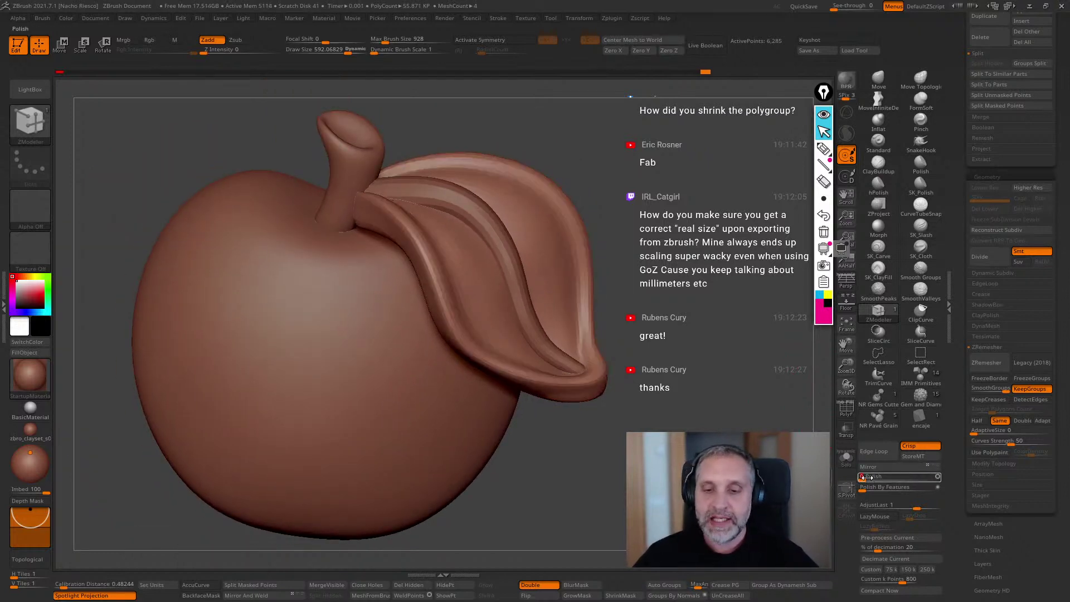
{"action": "left_click_drag", "start_coordinate": [862, 477], "coordinate": [865, 478]}
{"action": "left_click", "coordinate": [868, 478]}
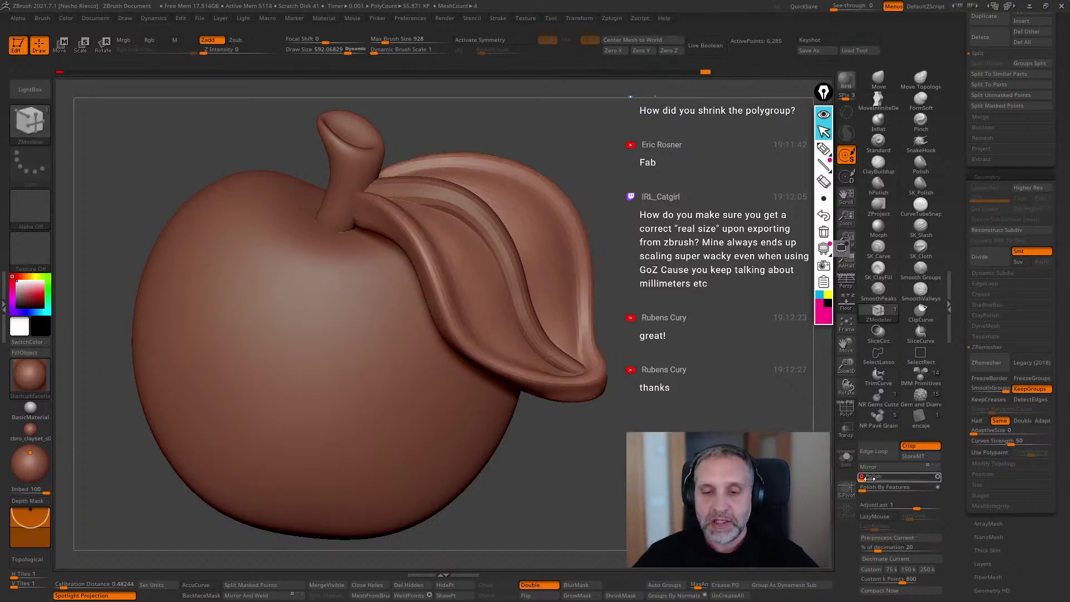
{"action": "mouse_move", "coordinate": [599, 385]}
{"action": "right_mouse_down", "text": "ctrl"}
{"action": "mouse_move", "coordinate": [599, 345]}
{"action": "mouse_move", "coordinate": [599, 386]}
{"action": "right_mouse_up", "text": "ctrl"}
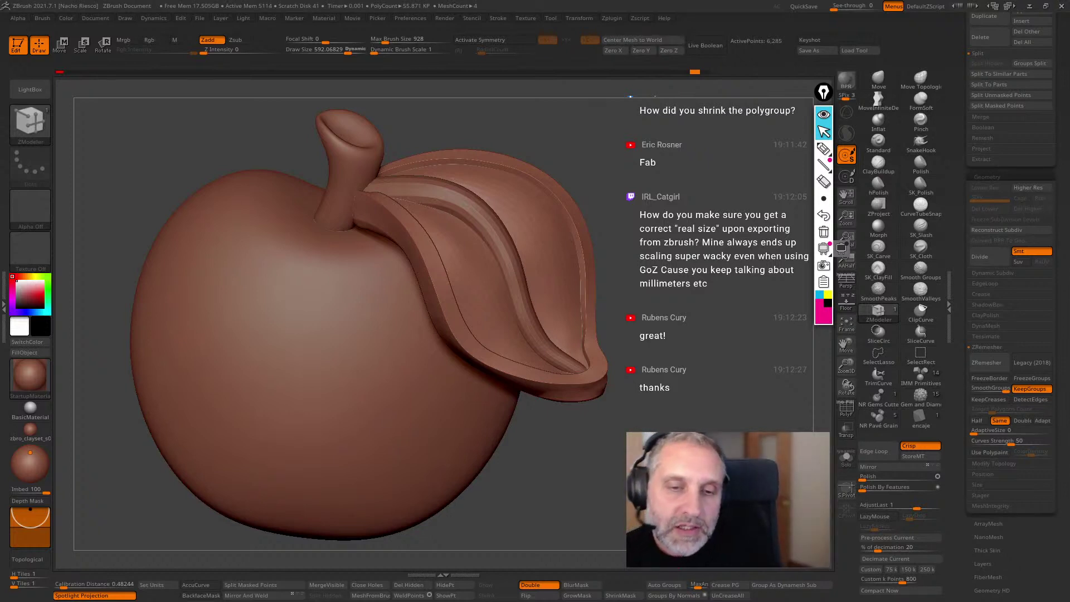
{"action": "left_click_drag", "start_coordinate": [683, 342], "coordinate": [716, 440]}
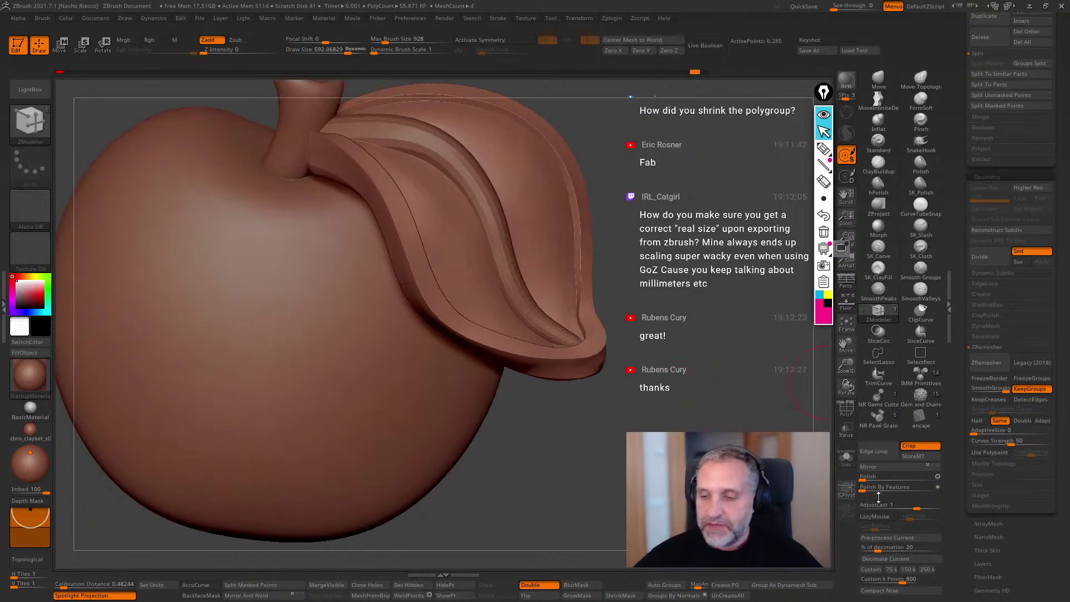
{"action": "left_click", "coordinate": [867, 478]}
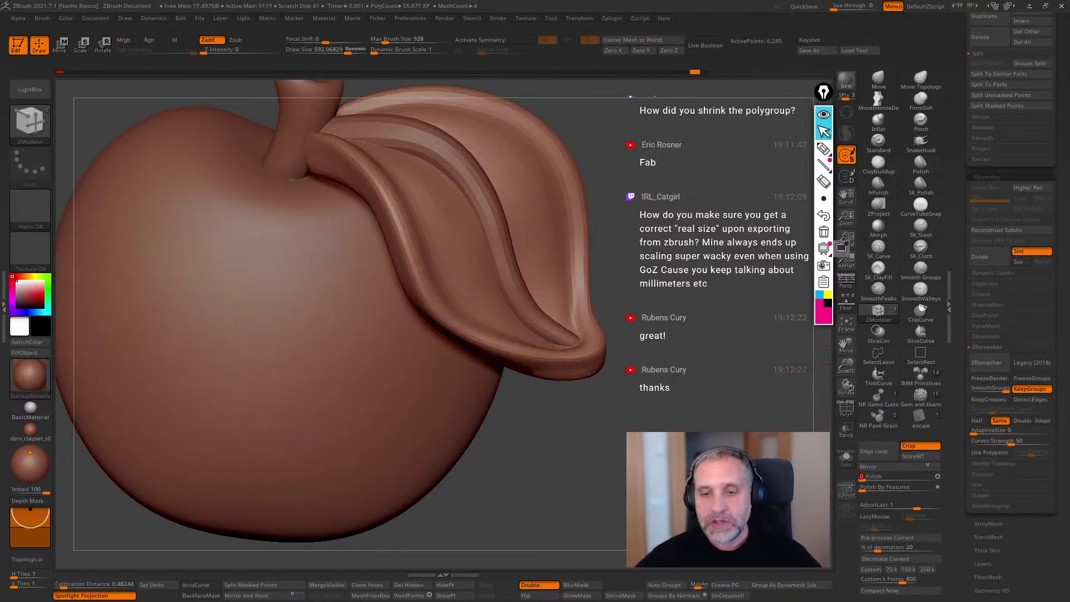
{"action": "left_click_drag", "start_coordinate": [802, 463], "coordinate": [791, 410], "text": "alt"}
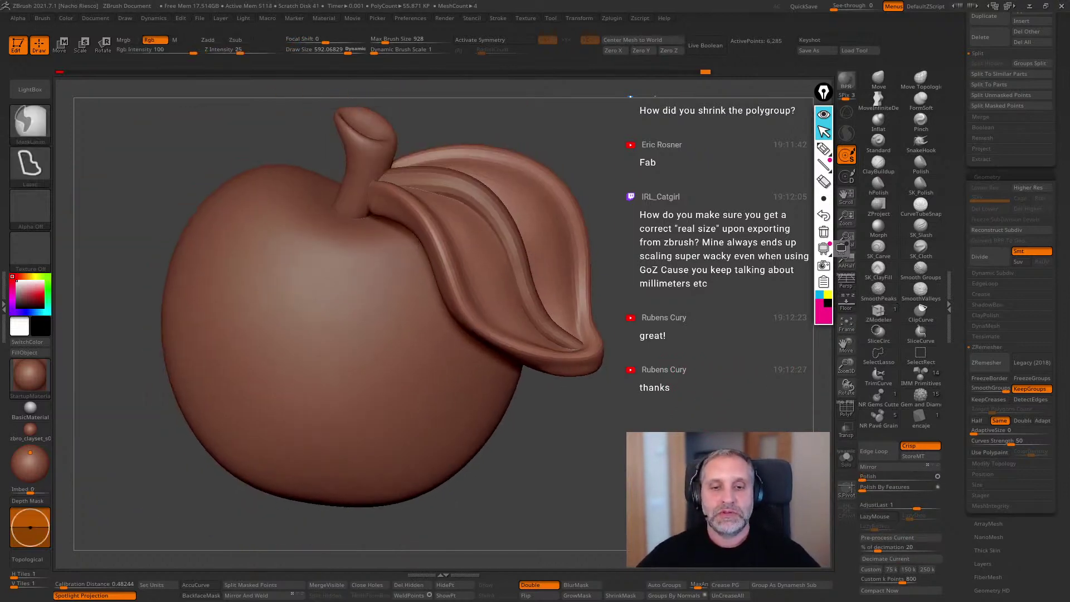
{"action": "key", "text": "ctrl+z"}
Show the polyframe, try regrouping the leaf by normals, and briefly isolate the top face of its rim.
{"action": "mouse_move", "coordinate": [805, 357]}
{"action": "left_mouse_down", "text": "alt"}
{"action": "mouse_move", "coordinate": [834, 409]}
{"action": "mouse_move", "coordinate": [786, 429]}
{"action": "mouse_move", "coordinate": [816, 426]}
{"action": "mouse_move", "coordinate": [787, 424]}
{"action": "mouse_move", "coordinate": [814, 386]}
{"action": "left_mouse_up", "text": "alt"}
{"action": "left_click", "coordinate": [846, 409]}
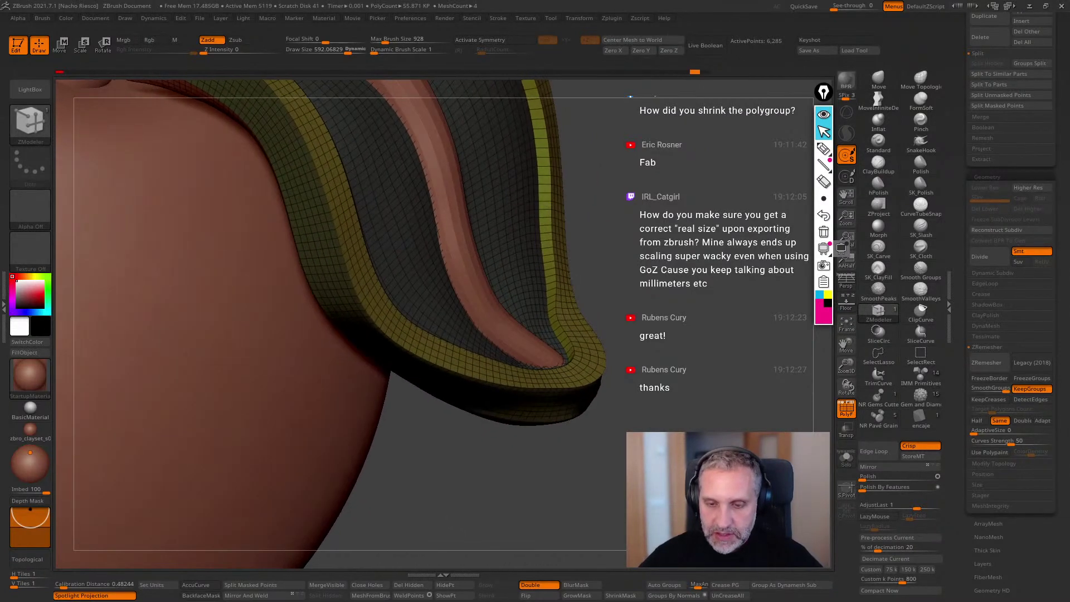
{"action": "left_click", "coordinate": [686, 596]}
{"action": "left_click_drag", "start_coordinate": [691, 552], "coordinate": [708, 501]}
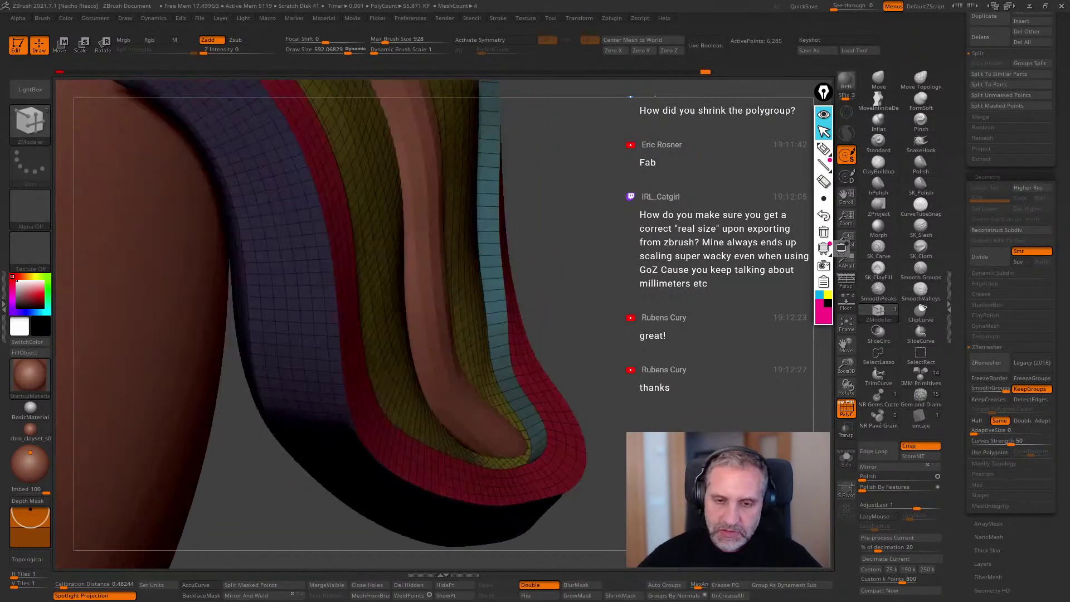
{"action": "left_click_drag", "start_coordinate": [518, 315], "coordinate": [680, 297]}
{"action": "left_click", "coordinate": [503, 301], "text": "ctrl+shift"}
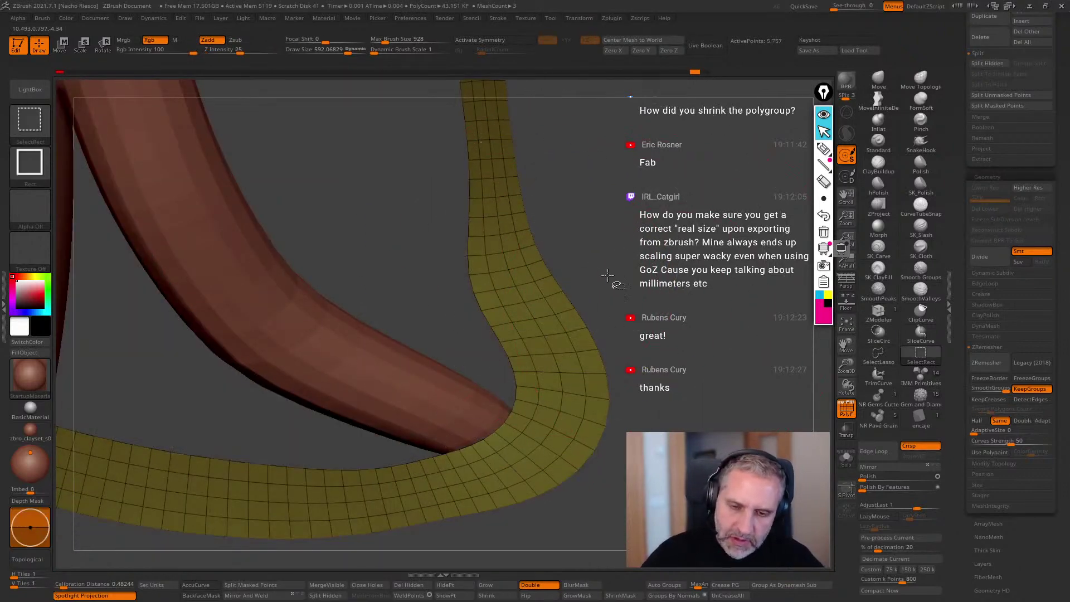
{"action": "left_click", "coordinate": [571, 271], "text": "ctrl+shift"}
Examine the edge flow on the rim's inner wall near the leaf tip with the ZModeler brush.
{"action": "key", "text": "b"}
{"action": "key", "text": "z"}
{"action": "key", "text": "m"}
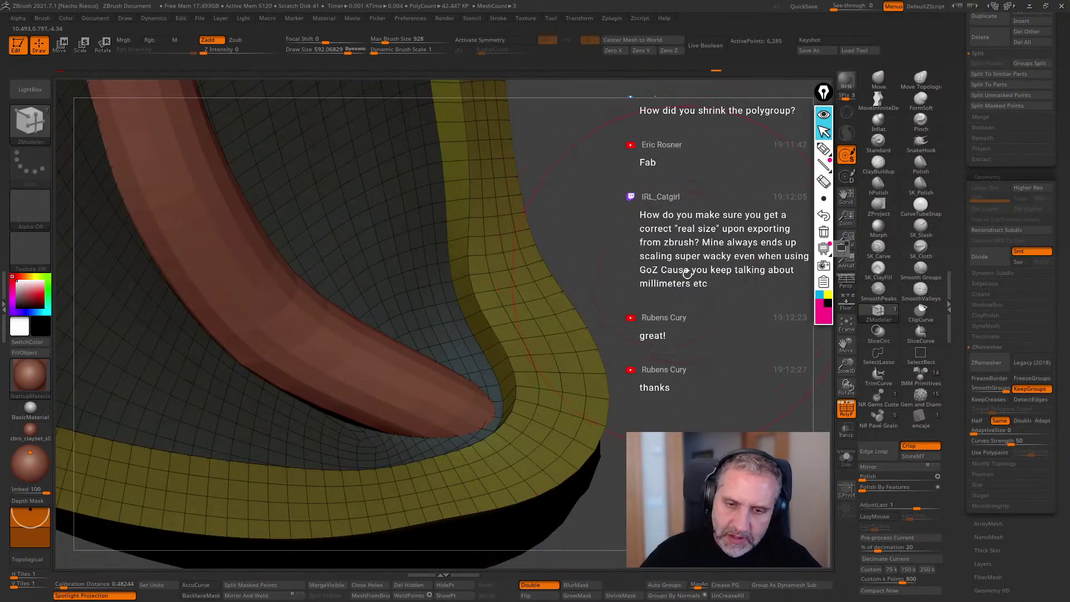
{"action": "left_click_drag", "start_coordinate": [591, 312], "coordinate": [557, 345]}
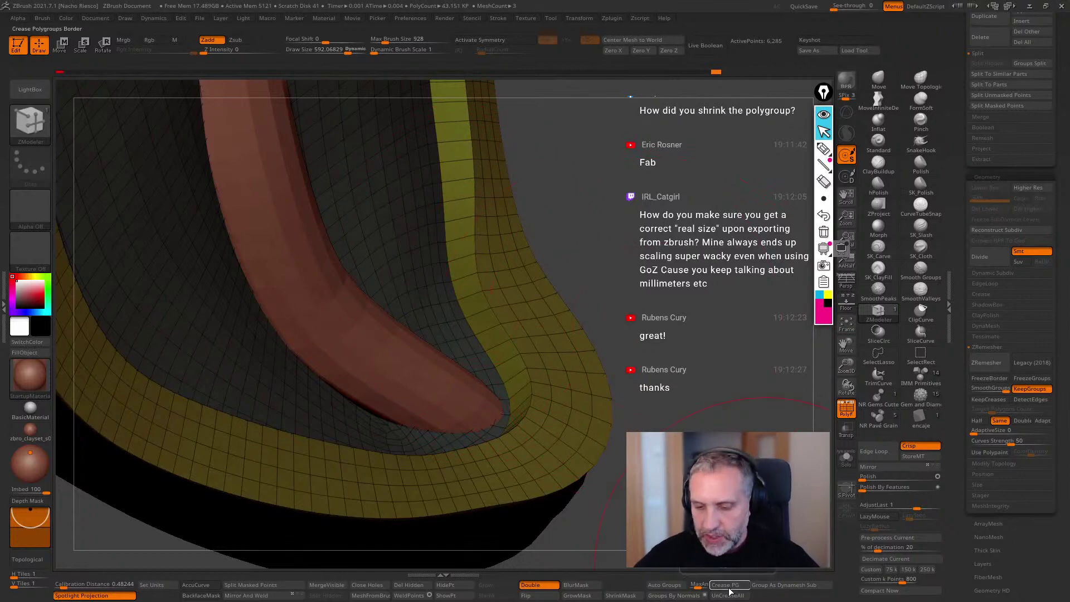
{"action": "left_click_drag", "start_coordinate": [591, 490], "coordinate": [502, 334]}
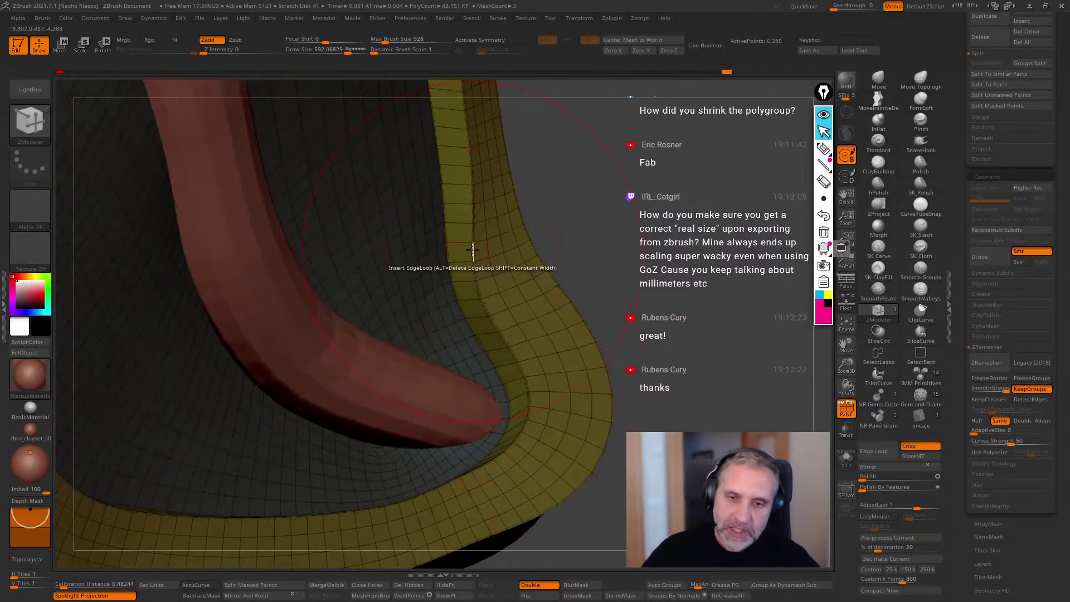
{"action": "left_click_drag", "start_coordinate": [675, 320], "coordinate": [768, 351]}
{"action": "key", "text": "b"}
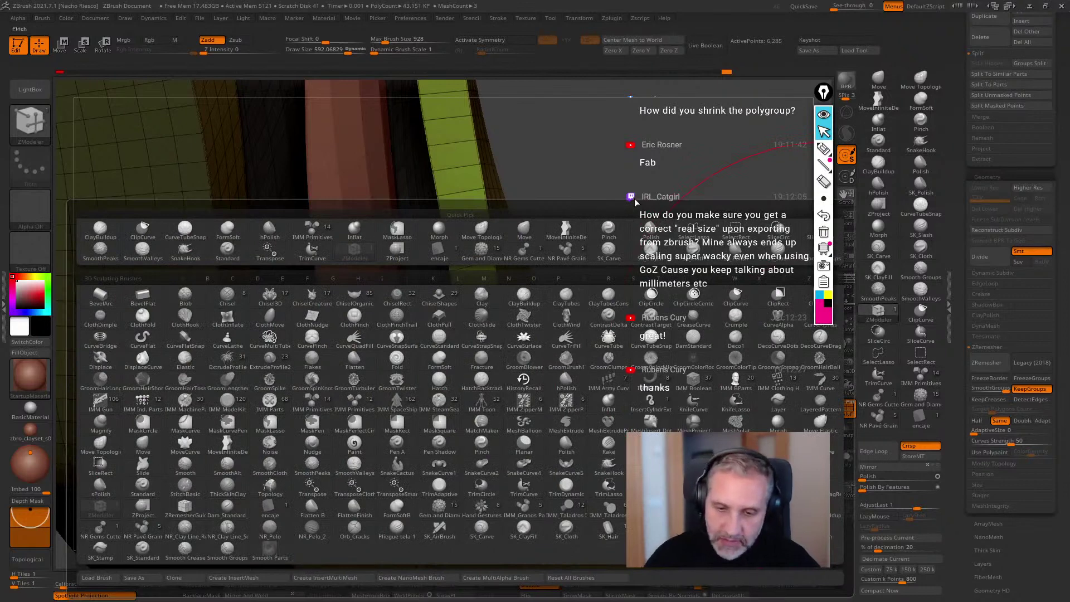
{"action": "key", "text": "Escape"}
{"action": "key", "text": "space"}
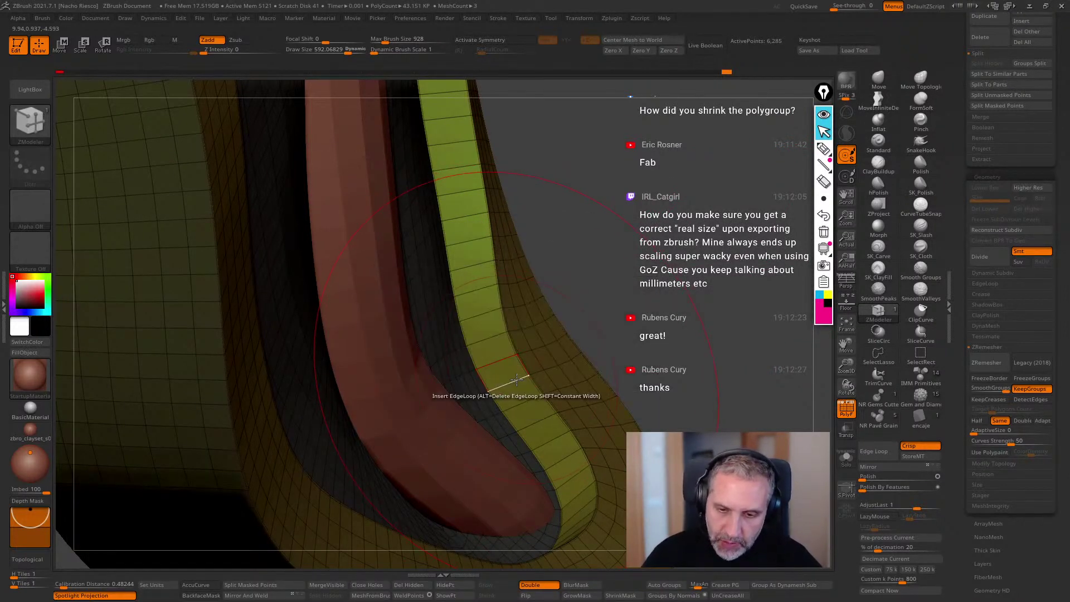
{"action": "key", "text": "ctrl"}
Isolate the rim's inner wall, try inserting an edge loop along it with ZModeler, and undo the attempt.
{"action": "left_click", "coordinate": [520, 382], "text": "ctrl+shift"}
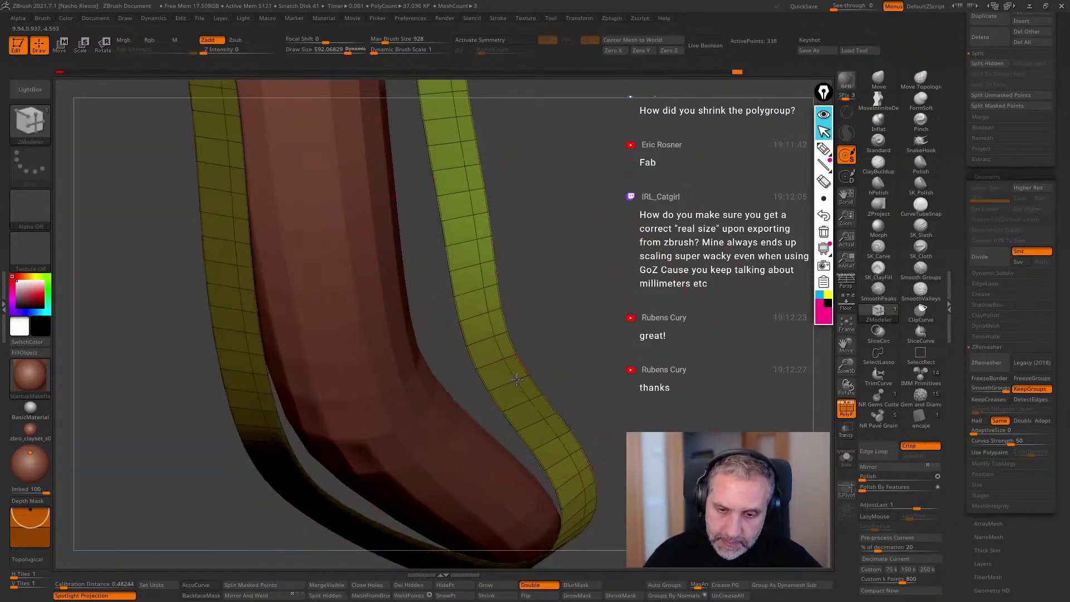
{"action": "left_click", "coordinate": [496, 385]}
{"action": "key", "text": "ctrl+z"}
{"action": "left_click_drag", "start_coordinate": [501, 383], "coordinate": [508, 377]}
{"action": "left_click", "coordinate": [613, 339], "text": "ctrl+shift"}
{"action": "mouse_move", "coordinate": [613, 339]}
{"action": "left_mouse_down"}
{"action": "mouse_move", "coordinate": [673, 306]}
{"action": "mouse_move", "coordinate": [676, 377]}
{"action": "mouse_move", "coordinate": [707, 310]}
{"action": "mouse_move", "coordinate": [763, 406]}
{"action": "mouse_move", "coordinate": [722, 479]}
{"action": "left_mouse_up"}
{"action": "key", "text": "ctrl+z"}
{"action": "left_click", "coordinate": [741, 423], "text": "ctrl+shift"}
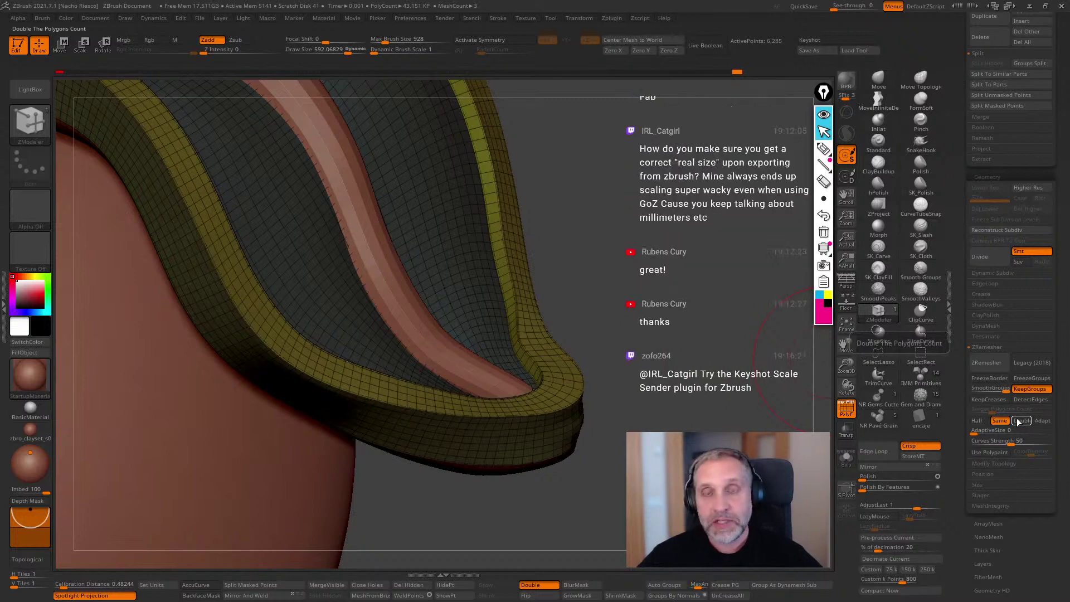
Remesh the leaf with ZRemesher using KeepGroups and Double, check the denser mesh, and hide the polyframe.
{"action": "left_click", "coordinate": [1020, 421]}
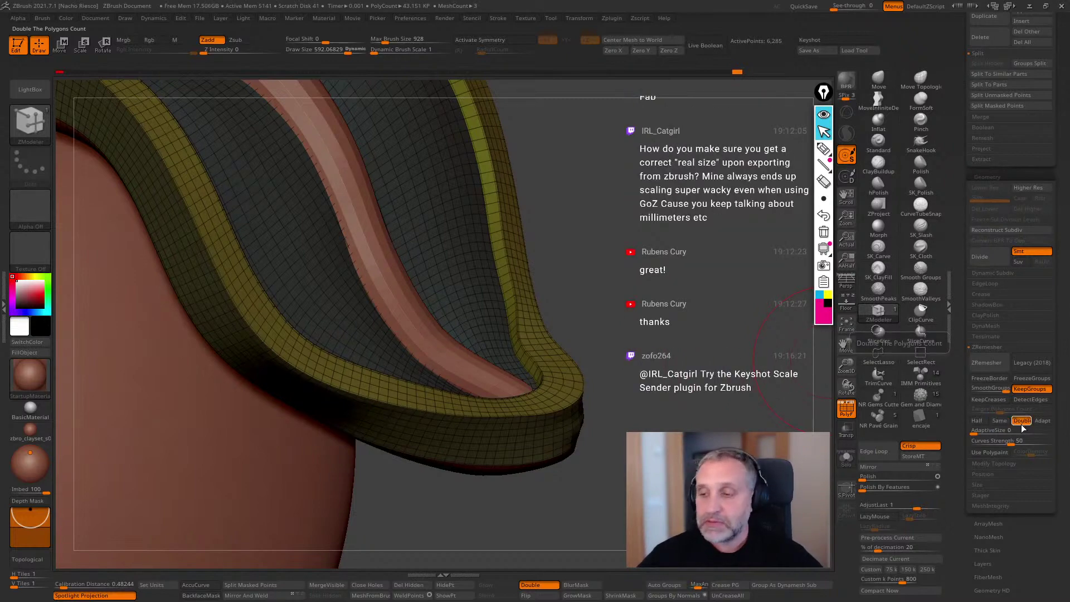
{"action": "left_click", "coordinate": [987, 363]}
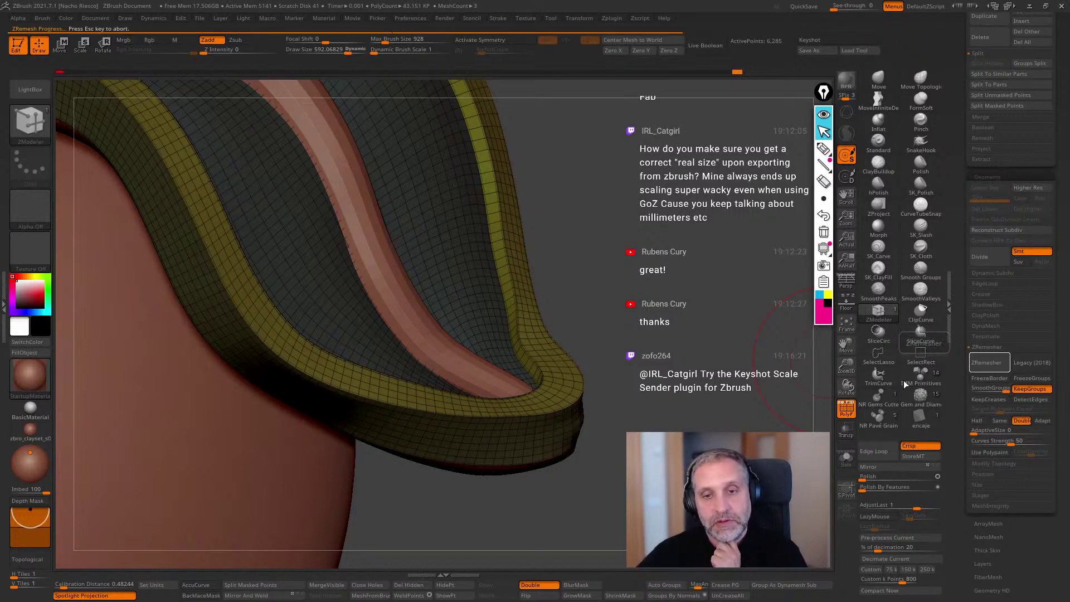
{"action": "left_click_drag", "start_coordinate": [729, 345], "coordinate": [766, 370]}
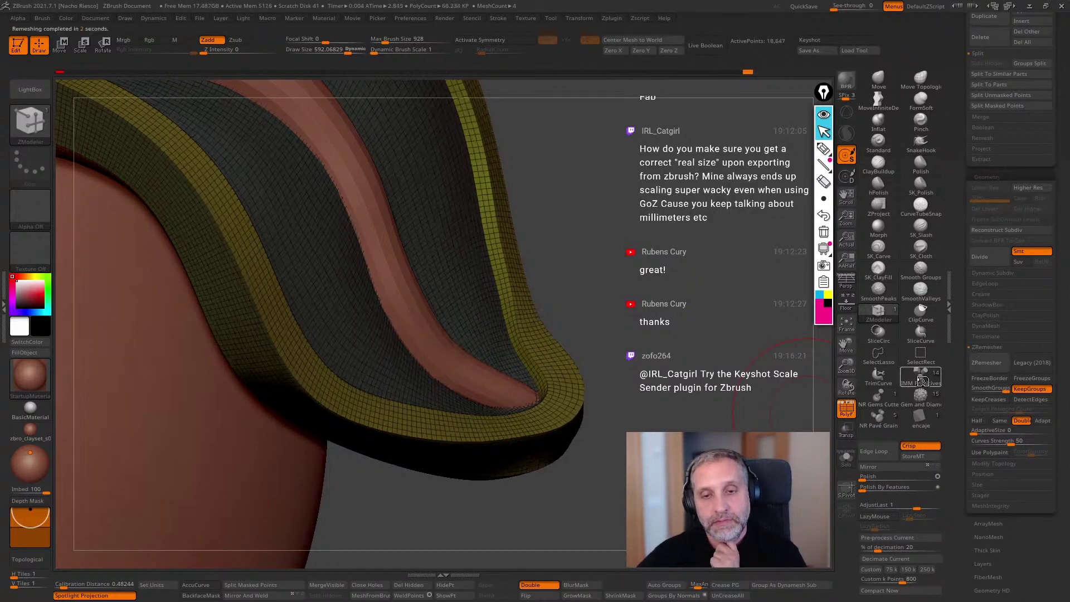
{"action": "left_click_drag", "start_coordinate": [701, 481], "coordinate": [808, 443]}
{"action": "left_click", "coordinate": [846, 411]}
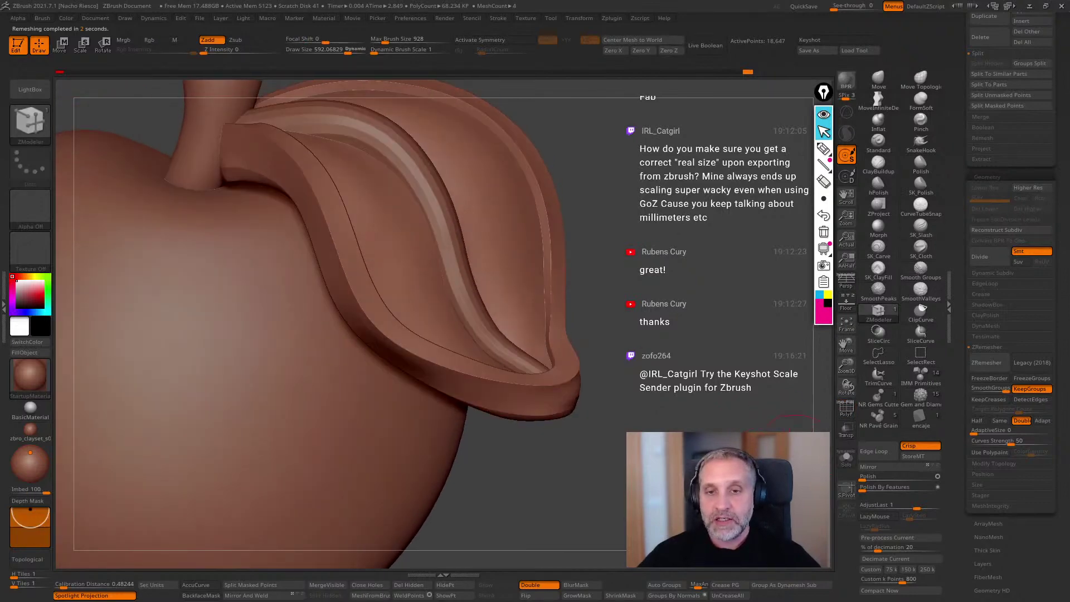
Soften the leaf's rim edges with the Polish deformation and check the side profile.
{"action": "left_click_drag", "start_coordinate": [869, 480], "coordinate": [875, 480]}
{"action": "left_click_drag", "start_coordinate": [802, 420], "coordinate": [774, 412]}
{"action": "left_click_drag", "start_coordinate": [640, 373], "coordinate": [699, 354]}
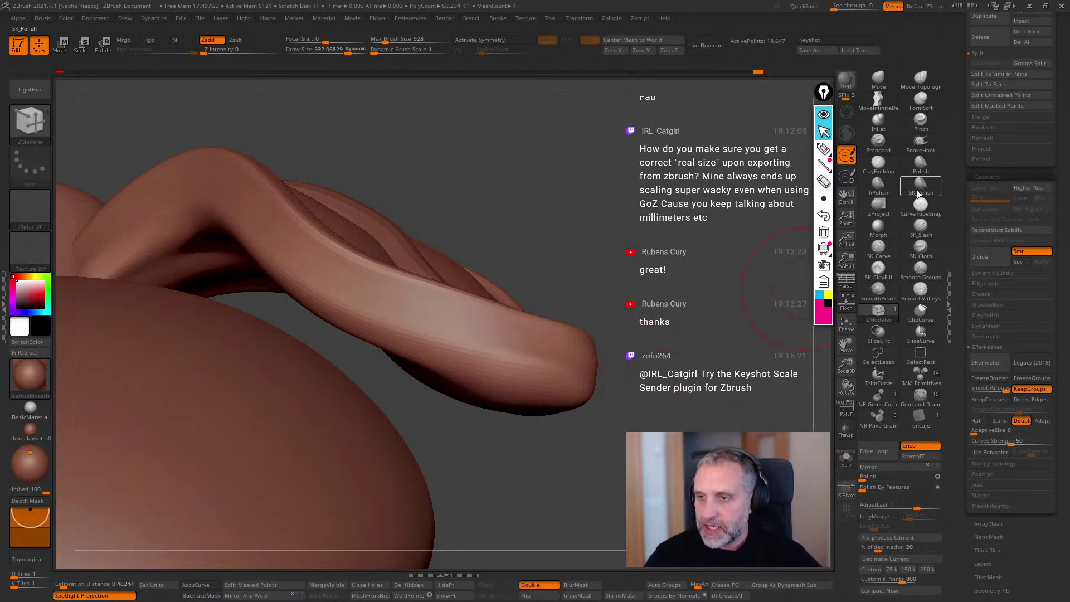
Flatten the leaf rim near the tip with the hPolish brush at a draw size of about 110.
{"action": "left_click", "coordinate": [878, 184]}
{"action": "key", "text": "s"}
{"action": "mouse_move", "coordinate": [520, 383]}
{"action": "left_mouse_down"}
{"action": "mouse_move", "coordinate": [582, 378]}
{"action": "mouse_move", "coordinate": [497, 370]}
{"action": "mouse_move", "coordinate": [561, 379]}
{"action": "left_mouse_up"}
{"action": "key", "text": "s"}
{"action": "left_click_drag", "start_coordinate": [636, 298], "coordinate": [620, 305]}
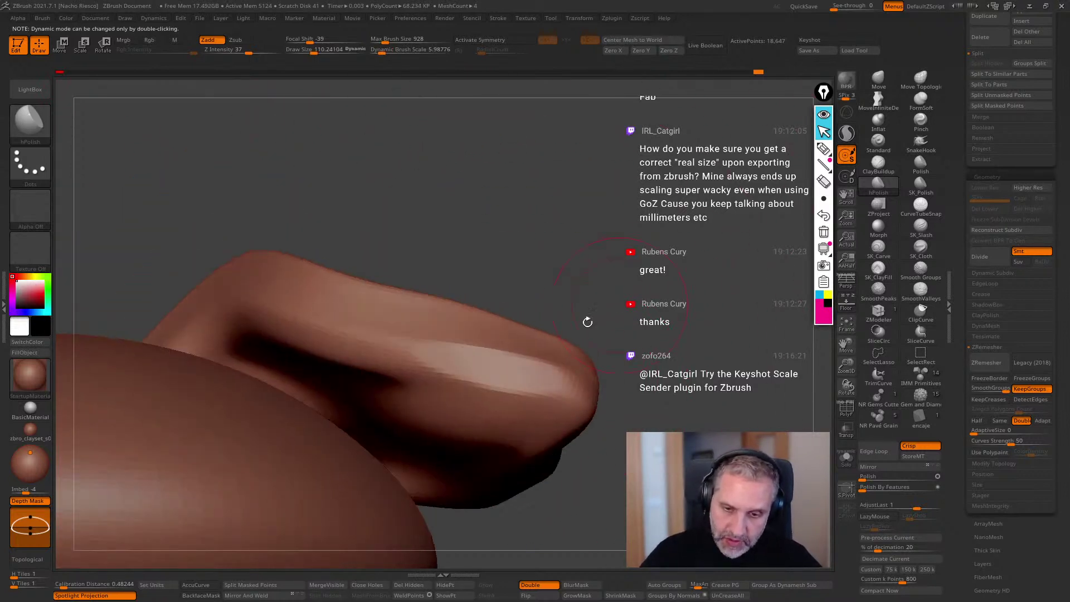
{"action": "left_click_drag", "start_coordinate": [533, 374], "coordinate": [559, 394]}
{"action": "mouse_move", "coordinate": [691, 334]}
{"action": "left_mouse_down"}
{"action": "mouse_move", "coordinate": [677, 407]}
{"action": "mouse_move", "coordinate": [665, 413]}
{"action": "mouse_move", "coordinate": [641, 388]}
{"action": "mouse_move", "coordinate": [538, 366]}
{"action": "left_mouse_up"}
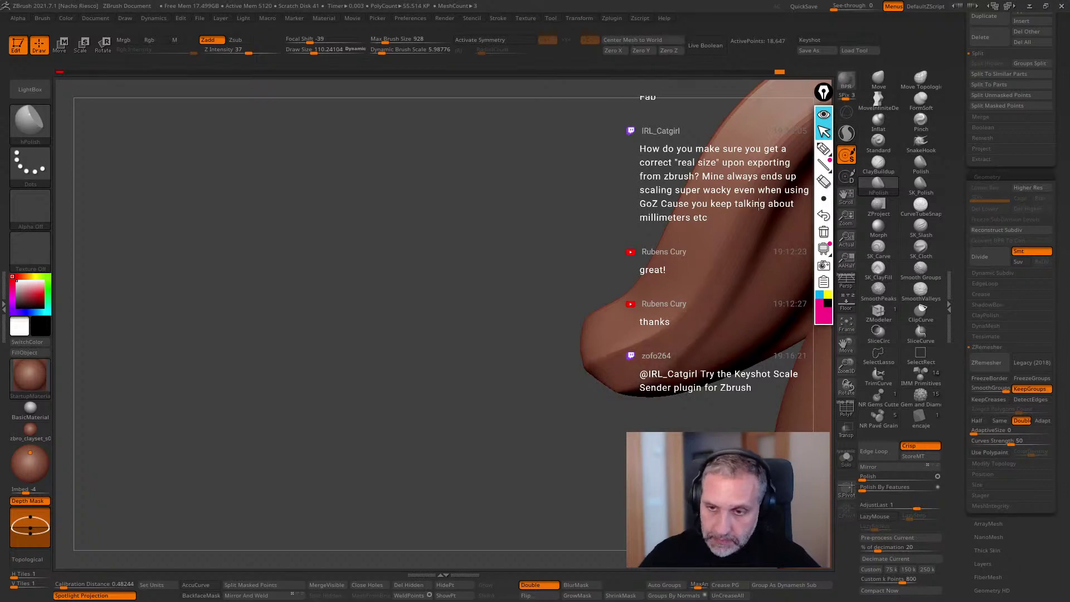
{"action": "left_click_drag", "start_coordinate": [532, 434], "coordinate": [578, 356]}
Frame and isolate the leaf, and examine its rim and inner surface from several angles.
{"action": "key", "text": "f"}
{"action": "left_click_drag", "start_coordinate": [642, 273], "coordinate": [683, 245]}
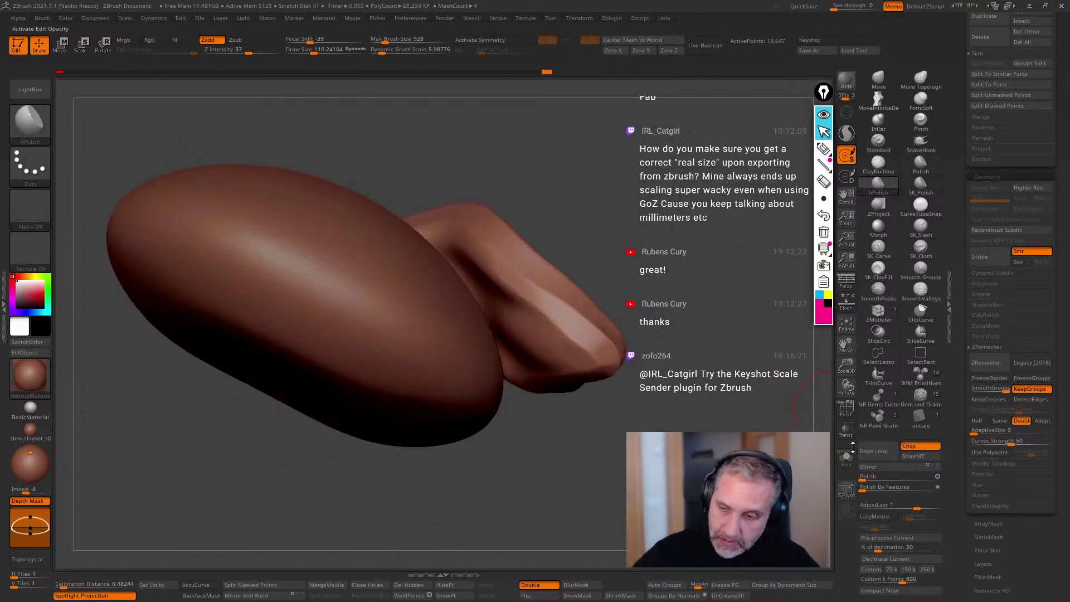
{"action": "left_click", "coordinate": [846, 458]}
{"action": "left_click_drag", "start_coordinate": [663, 384], "coordinate": [624, 357]}
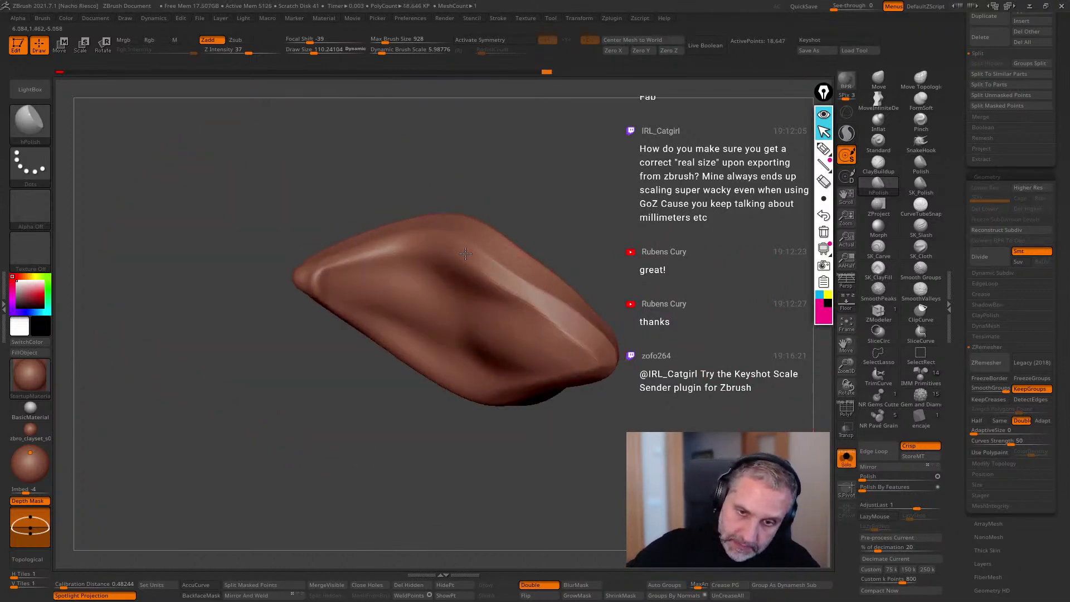
{"action": "left_click_drag", "start_coordinate": [391, 241], "coordinate": [567, 274]}
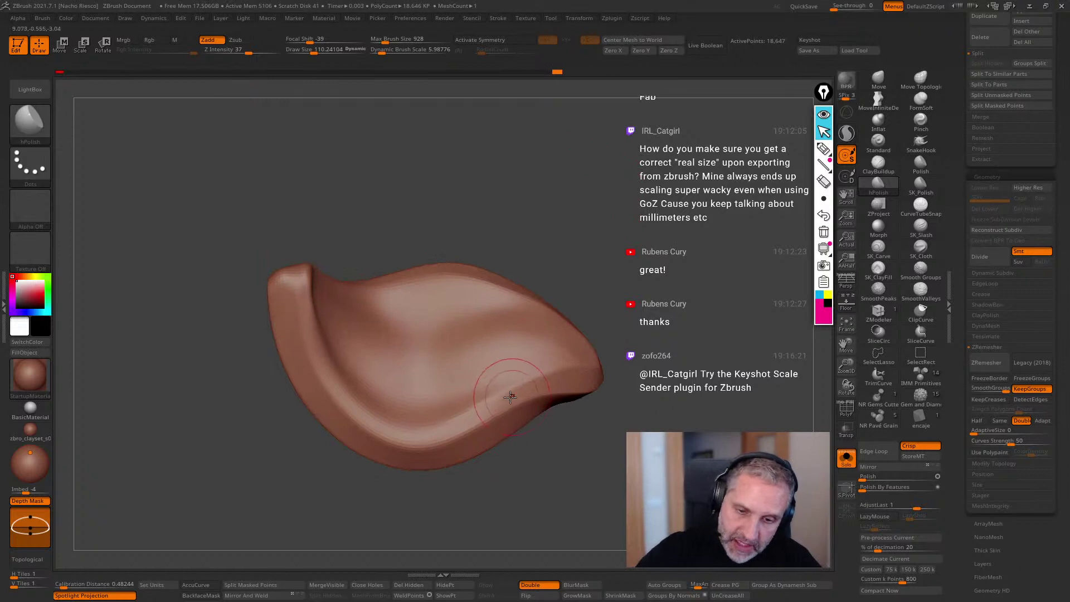
{"action": "left_click_drag", "start_coordinate": [447, 193], "coordinate": [415, 247]}
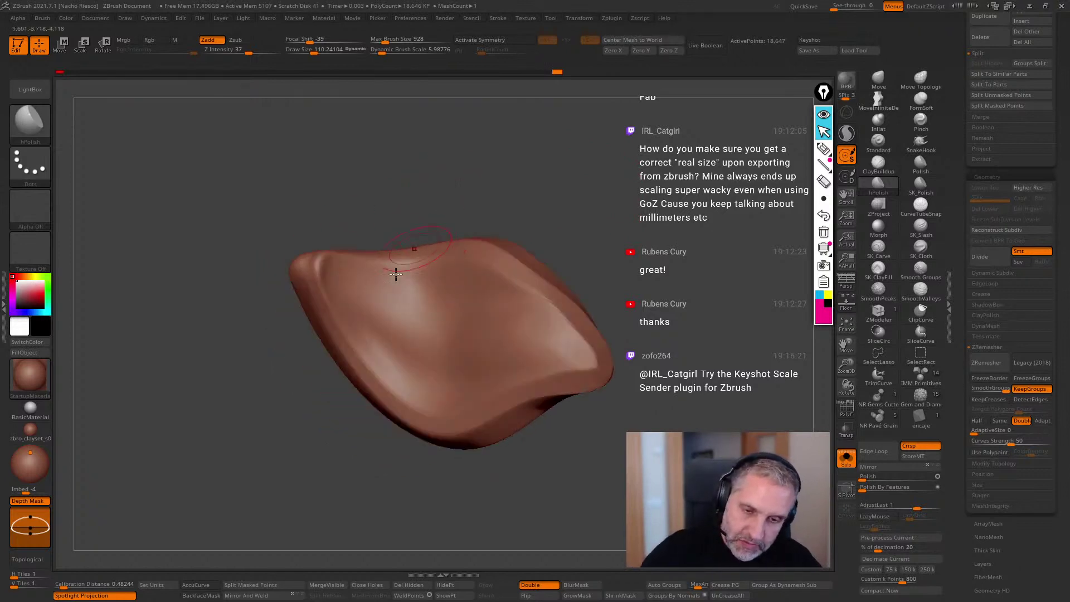
{"action": "left_click_drag", "start_coordinate": [424, 328], "coordinate": [567, 348]}
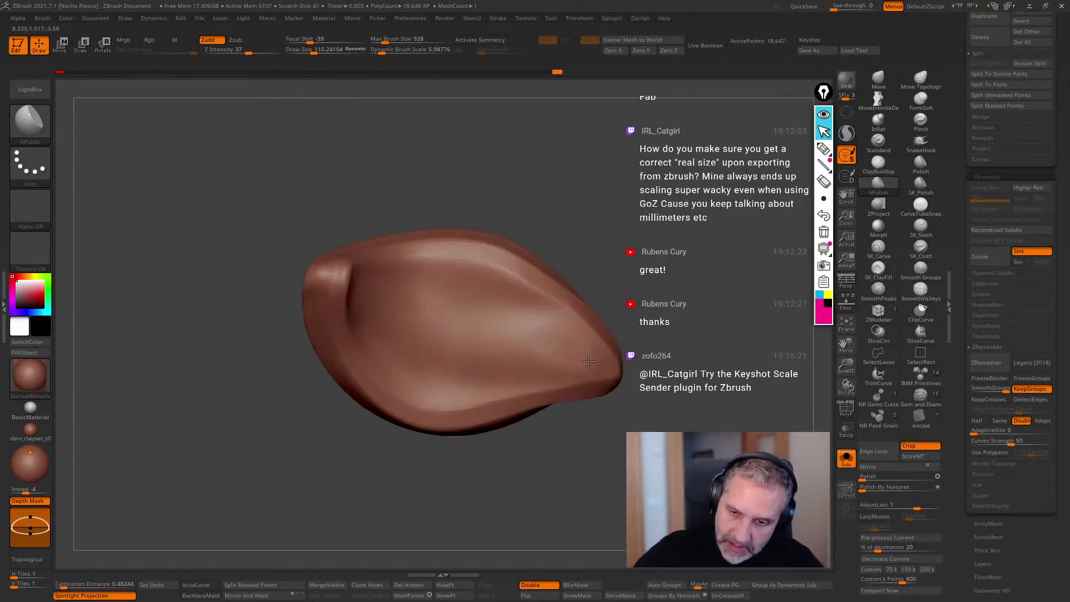
{"action": "mouse_move", "coordinate": [639, 364]}
{"action": "left_mouse_down"}
{"action": "mouse_move", "coordinate": [576, 337]}
{"action": "mouse_move", "coordinate": [618, 341]}
{"action": "left_mouse_up"}
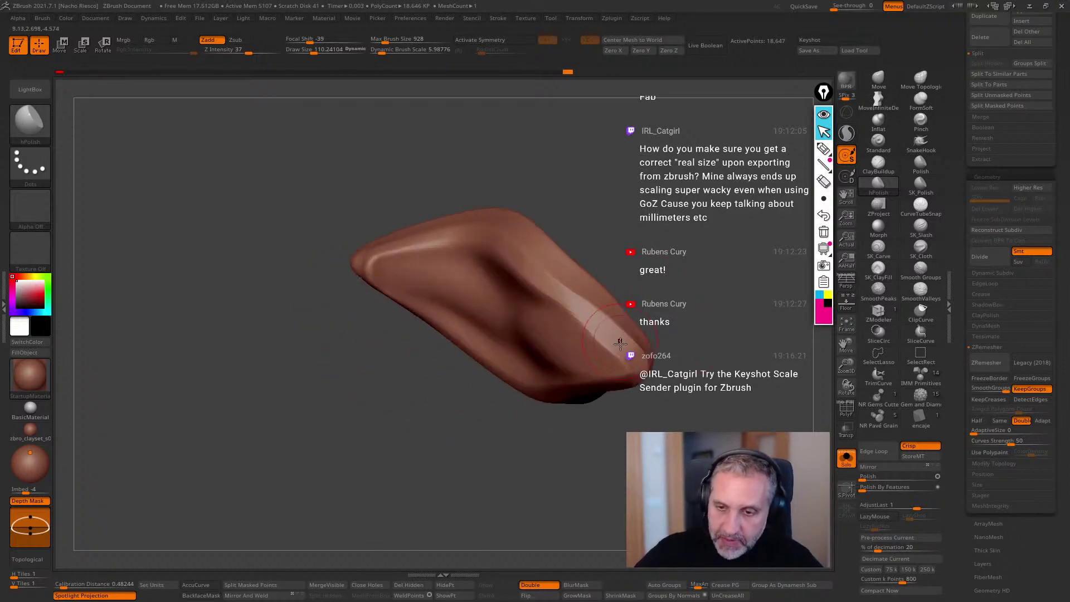
{"action": "left_click_drag", "start_coordinate": [645, 243], "coordinate": [552, 288]}
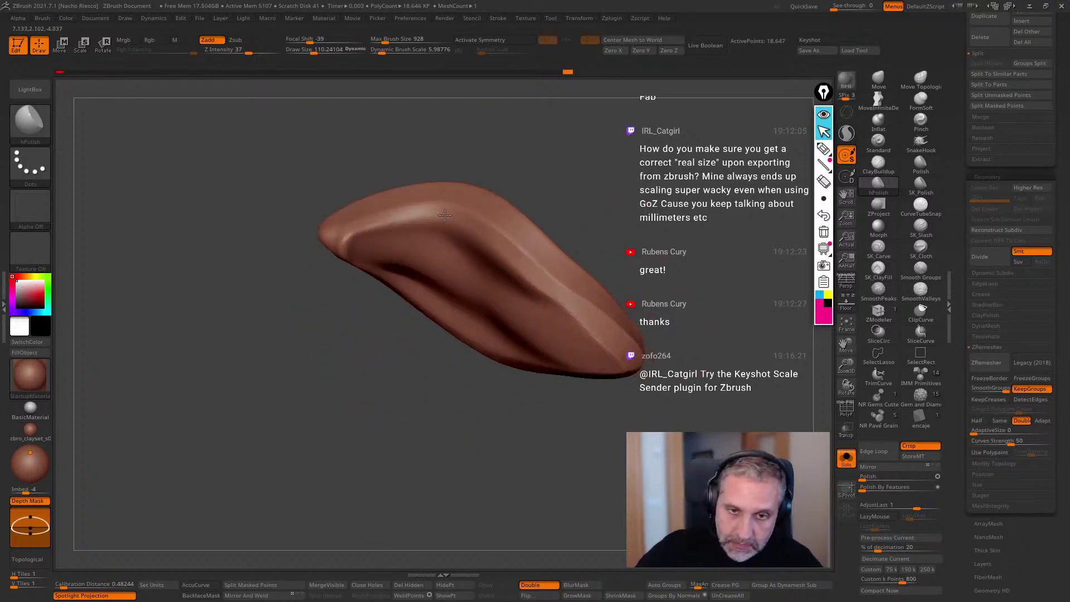
{"action": "left_click_drag", "start_coordinate": [457, 165], "coordinate": [534, 247]}
{"action": "left_click_drag", "start_coordinate": [340, 200], "coordinate": [503, 431]}
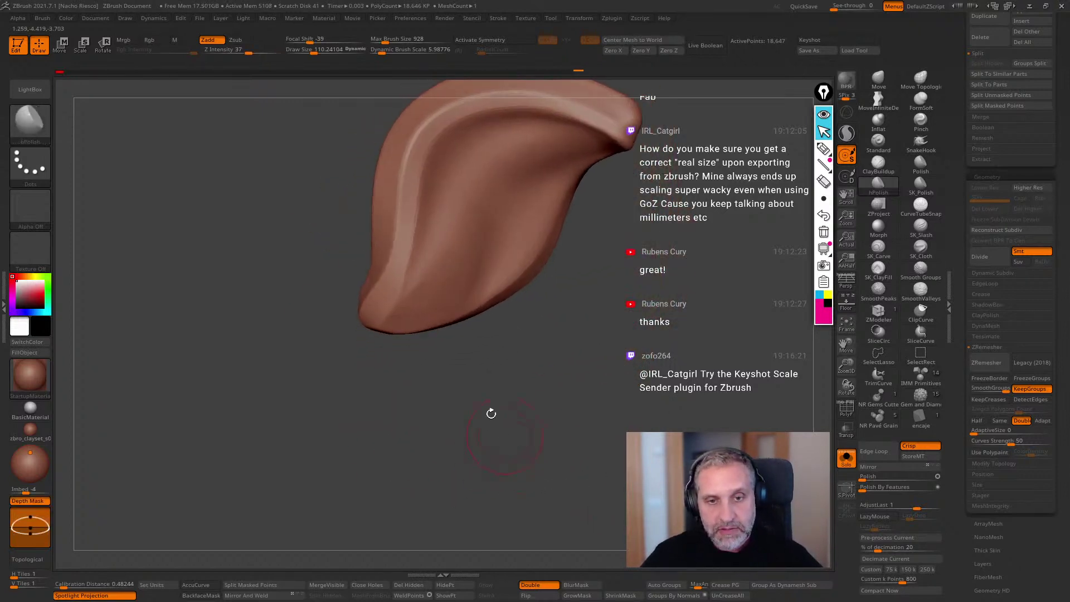
{"action": "left_click_drag", "start_coordinate": [468, 343], "coordinate": [552, 519]}
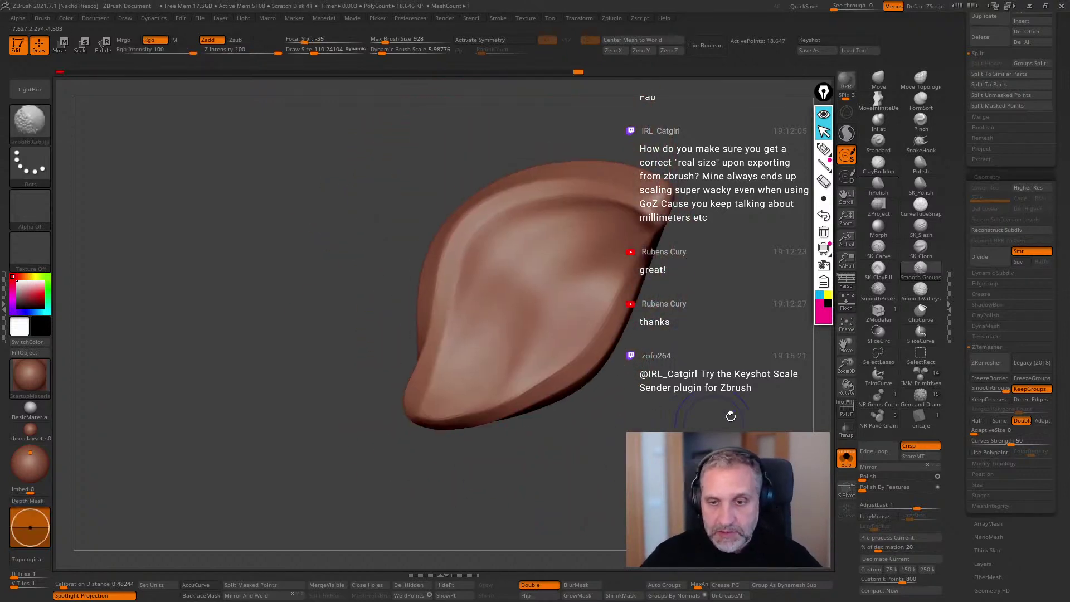
Smooth the leaf's inner surface with the SmoothValleys brush at a draw size of about 157.
{"action": "left_click", "coordinate": [922, 297]}
{"action": "left_click_drag", "start_coordinate": [602, 441], "coordinate": [579, 423]}
{"action": "key", "text": "s"}
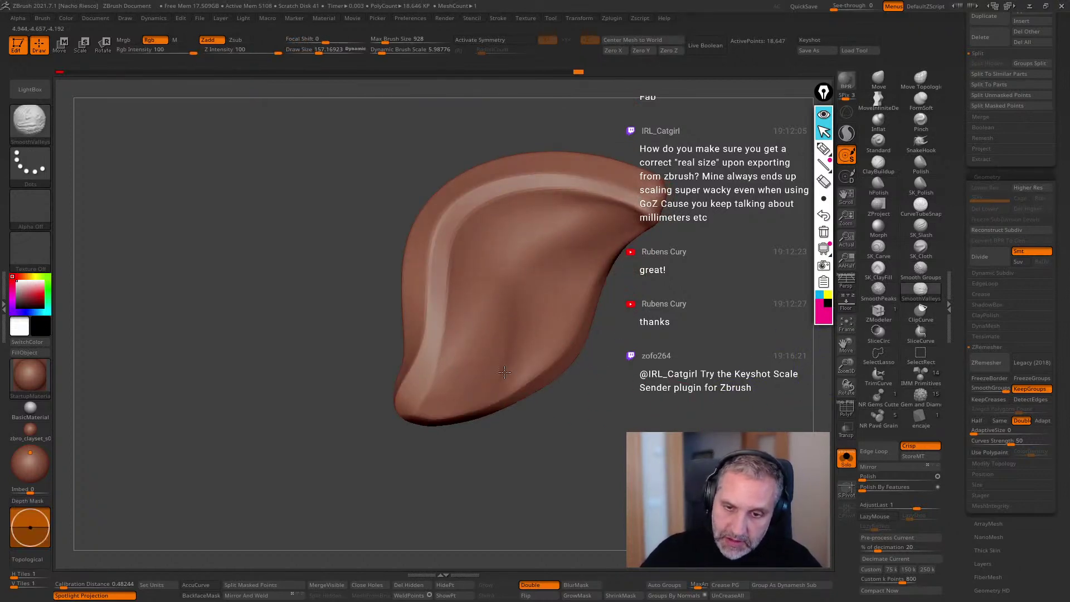
Smooth the inner surface of the isolated leaf, then exit Solo mode so the apple and stem show again.
{"action": "mouse_move", "coordinate": [554, 241]}
{"action": "left_mouse_down", "text": "shift"}
{"action": "mouse_move", "coordinate": [557, 278]}
{"action": "mouse_move", "coordinate": [602, 318]}
{"action": "mouse_move", "coordinate": [562, 243]}
{"action": "left_mouse_up", "text": "shift"}
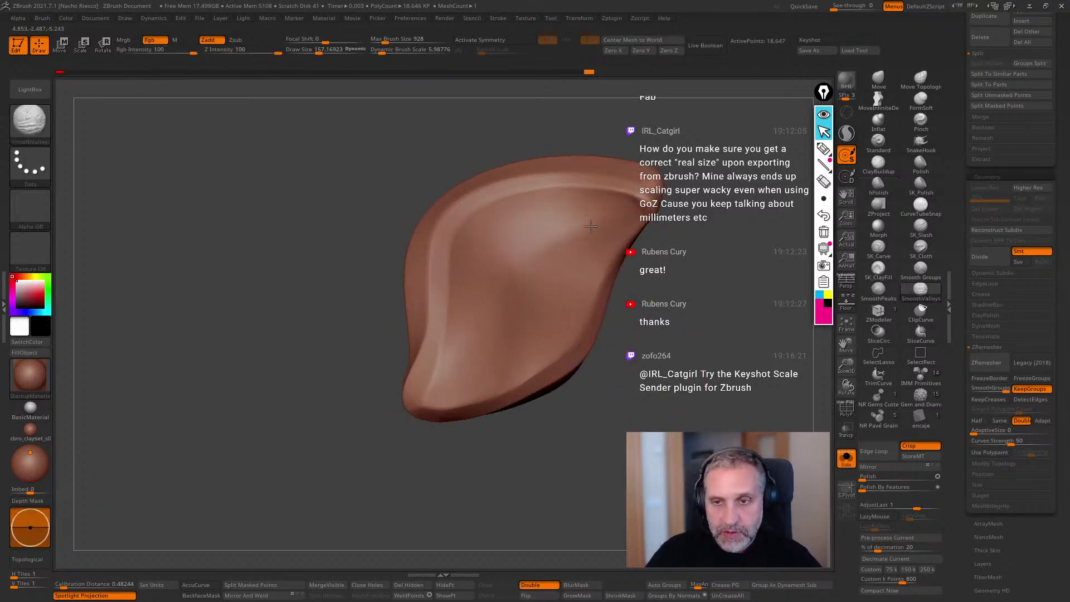
{"action": "left_click_drag", "start_coordinate": [595, 411], "coordinate": [695, 401]}
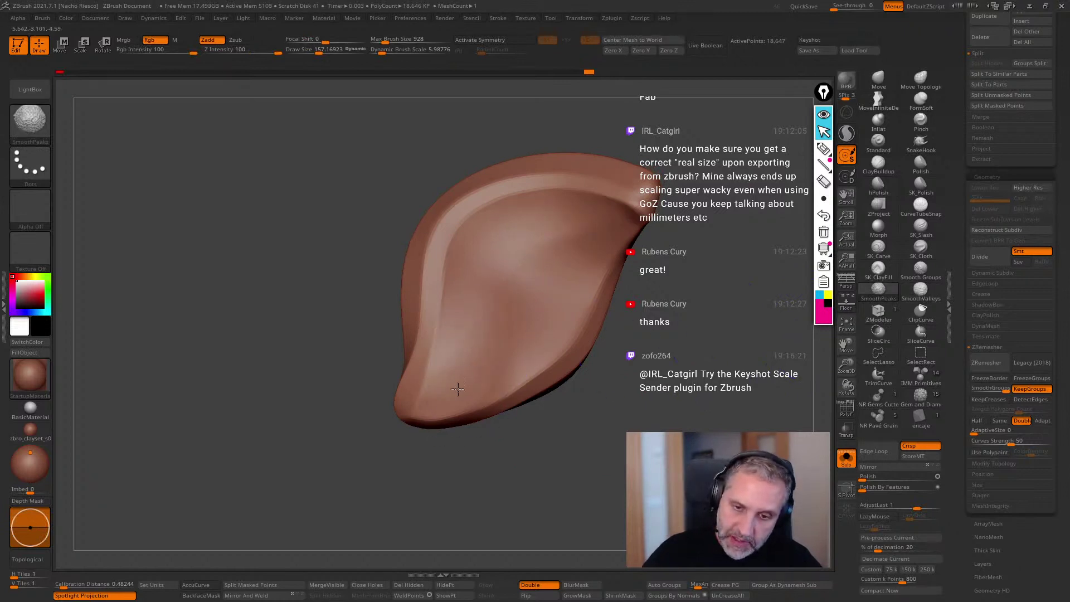
{"action": "left_click_drag", "start_coordinate": [556, 249], "coordinate": [577, 259], "text": "shift"}
{"action": "left_click_drag", "start_coordinate": [663, 314], "coordinate": [700, 308]}
{"action": "mouse_move", "coordinate": [677, 409]}
{"action": "left_mouse_down"}
{"action": "mouse_move", "coordinate": [718, 437]}
{"action": "mouse_move", "coordinate": [780, 431]}
{"action": "mouse_move", "coordinate": [718, 368]}
{"action": "mouse_move", "coordinate": [655, 391]}
{"action": "mouse_move", "coordinate": [668, 426]}
{"action": "left_mouse_up"}
{"action": "left_click", "coordinate": [845, 458]}
Reshape the leaf's outline and its base near the stem with the Move brush at draw sizes of about 270 to 290.
{"action": "left_click", "coordinate": [878, 80]}
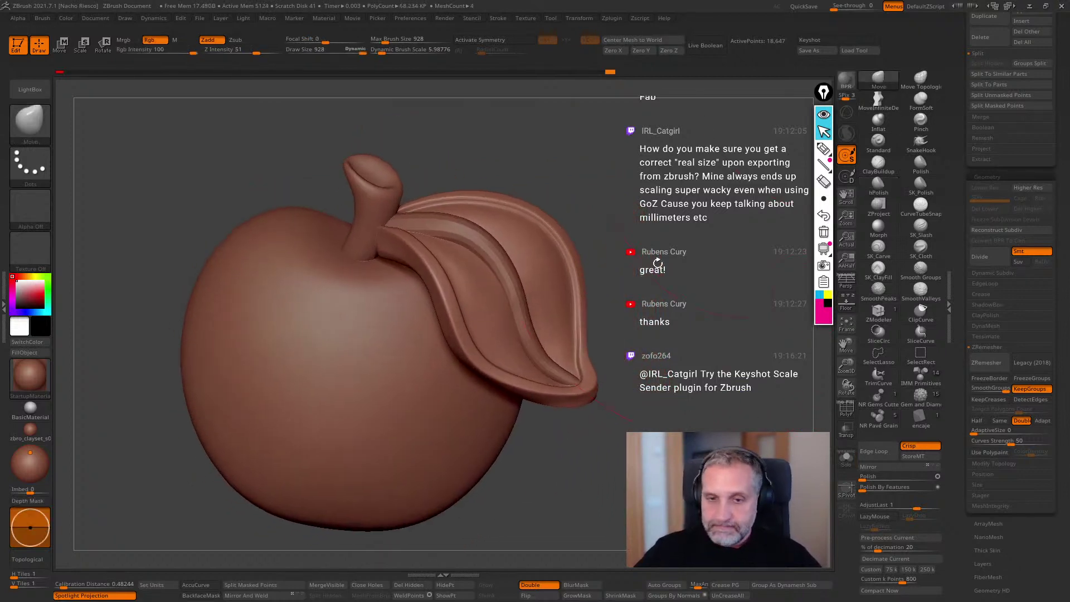
{"action": "key", "text": "s"}
{"action": "mouse_move", "coordinate": [522, 391]}
{"action": "left_mouse_down"}
{"action": "mouse_move", "coordinate": [502, 389]}
{"action": "mouse_move", "coordinate": [571, 386]}
{"action": "left_mouse_up"}
{"action": "key", "text": "s"}
{"action": "key", "text": "s"}
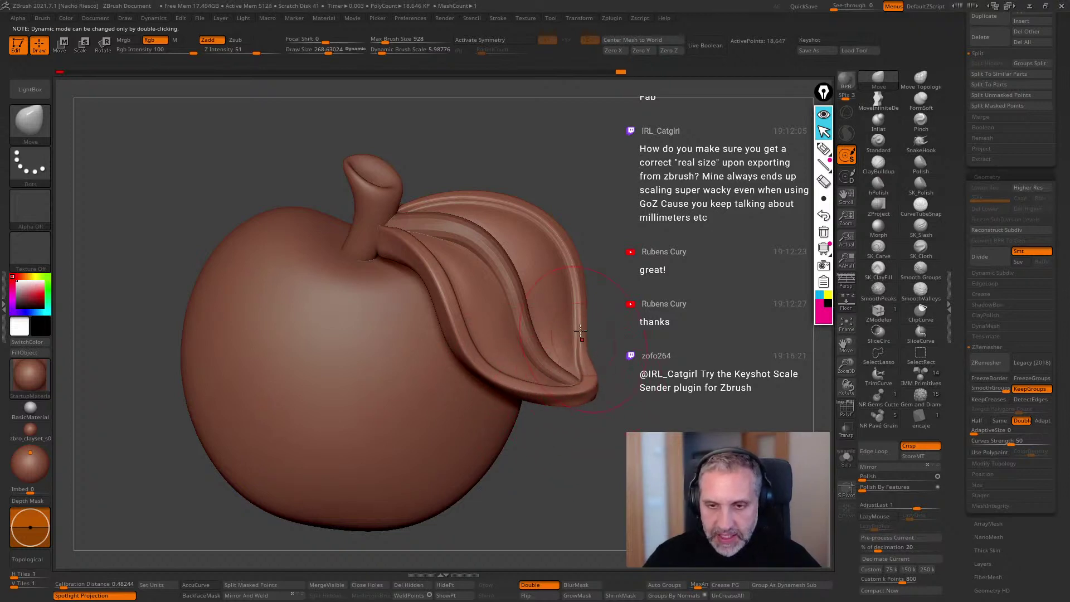
{"action": "key", "text": "s"}
{"action": "left_click_drag", "start_coordinate": [423, 297], "coordinate": [437, 288]}
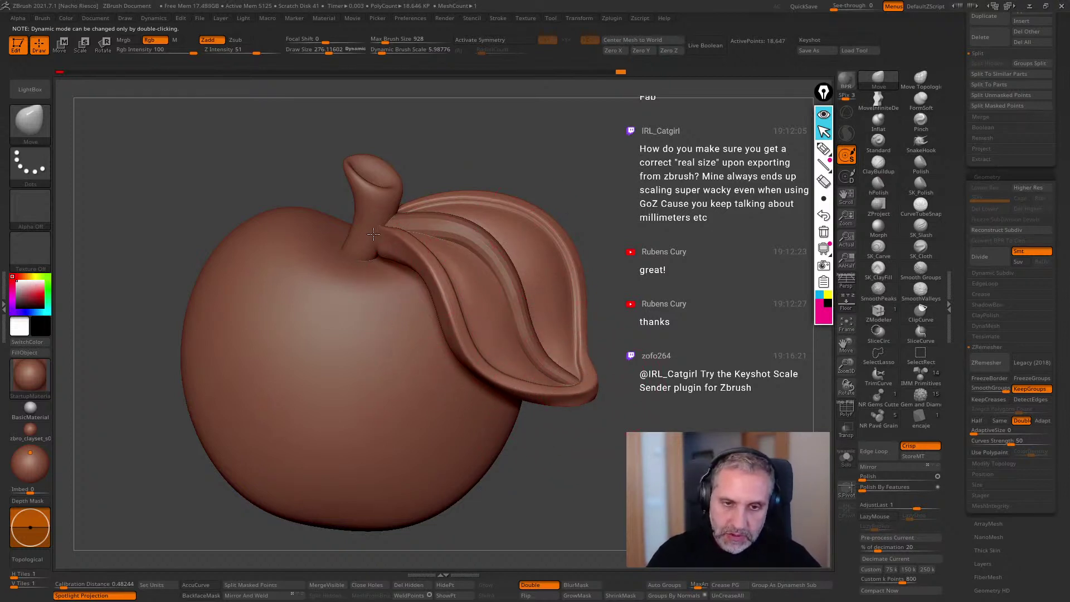
{"action": "key", "text": "s"}
{"action": "left_click_drag", "start_coordinate": [577, 287], "coordinate": [580, 288]}
{"action": "mouse_move", "coordinate": [585, 292]}
{"action": "right_mouse_down"}
{"action": "mouse_move", "coordinate": [593, 370]}
{"action": "mouse_move", "coordinate": [529, 290]}
{"action": "mouse_move", "coordinate": [441, 224]}
{"action": "right_mouse_up"}
{"action": "key", "text": "s"}
{"action": "left_click_drag", "start_coordinate": [441, 224], "coordinate": [446, 224]}
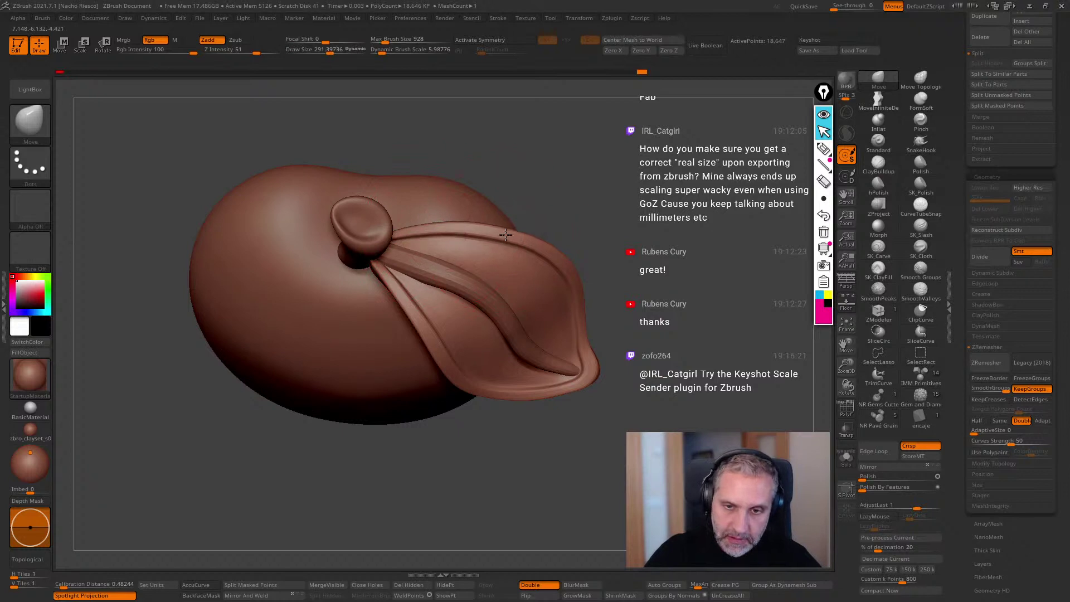
{"action": "mouse_move", "coordinate": [587, 231]}
{"action": "right_mouse_down"}
{"action": "mouse_move", "coordinate": [576, 259]}
{"action": "mouse_move", "coordinate": [672, 286]}
{"action": "mouse_move", "coordinate": [666, 336]}
{"action": "mouse_move", "coordinate": [680, 339]}
{"action": "mouse_move", "coordinate": [687, 232]}
{"action": "mouse_move", "coordinate": [685, 281]}
{"action": "mouse_move", "coordinate": [656, 288]}
{"action": "right_mouse_up"}
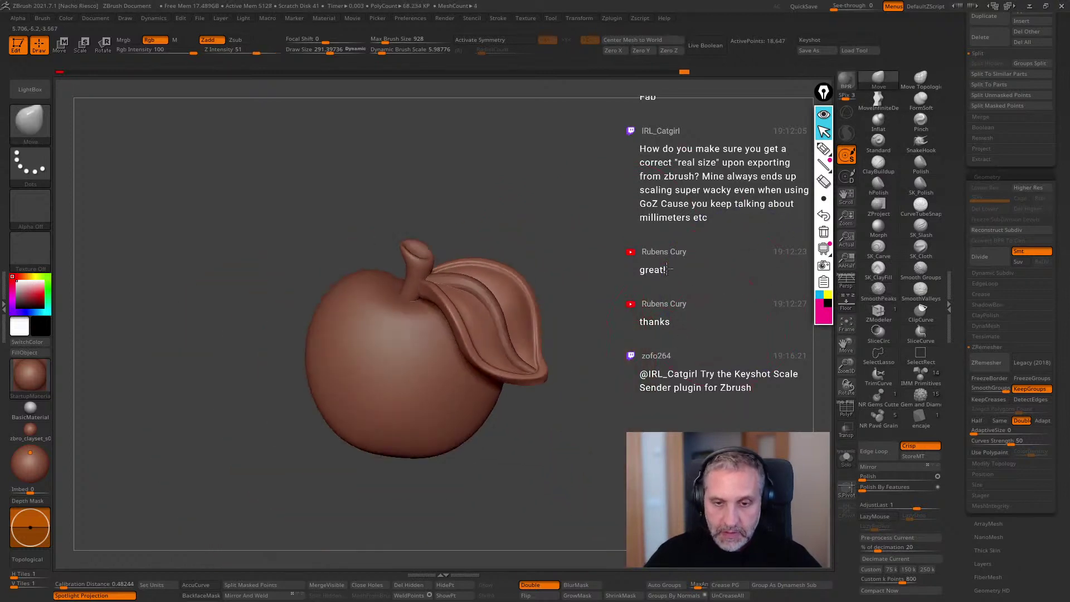
Turn on visibility of the scaled snake body subtool and frame it together with the apple.
{"action": "scroll", "coordinate": [990, 273], "scroll_direction": "up", "scroll_amount": 10}
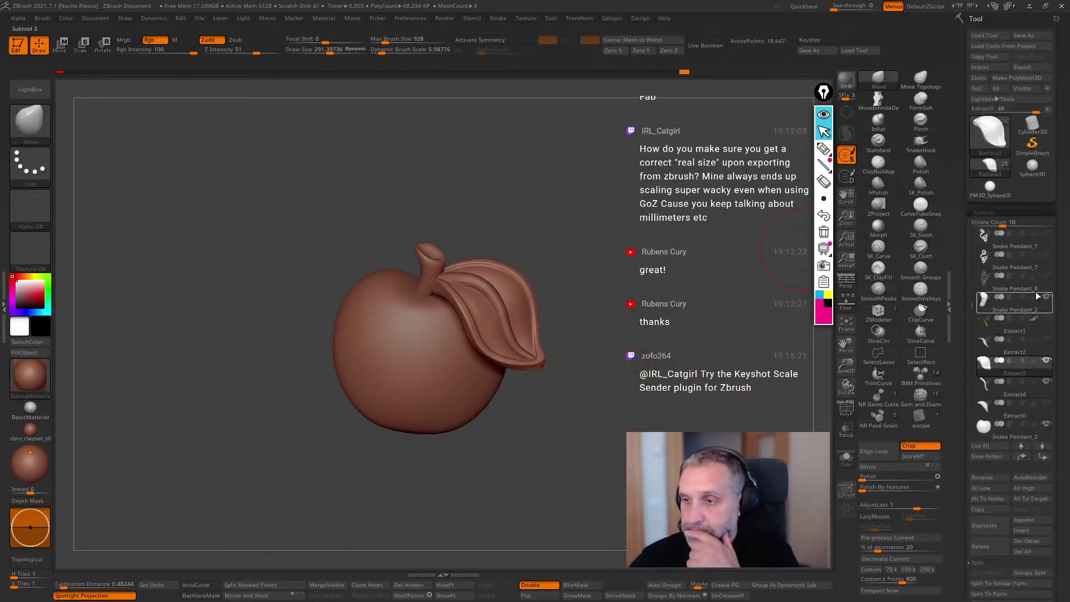
{"action": "left_click", "coordinate": [1046, 256]}
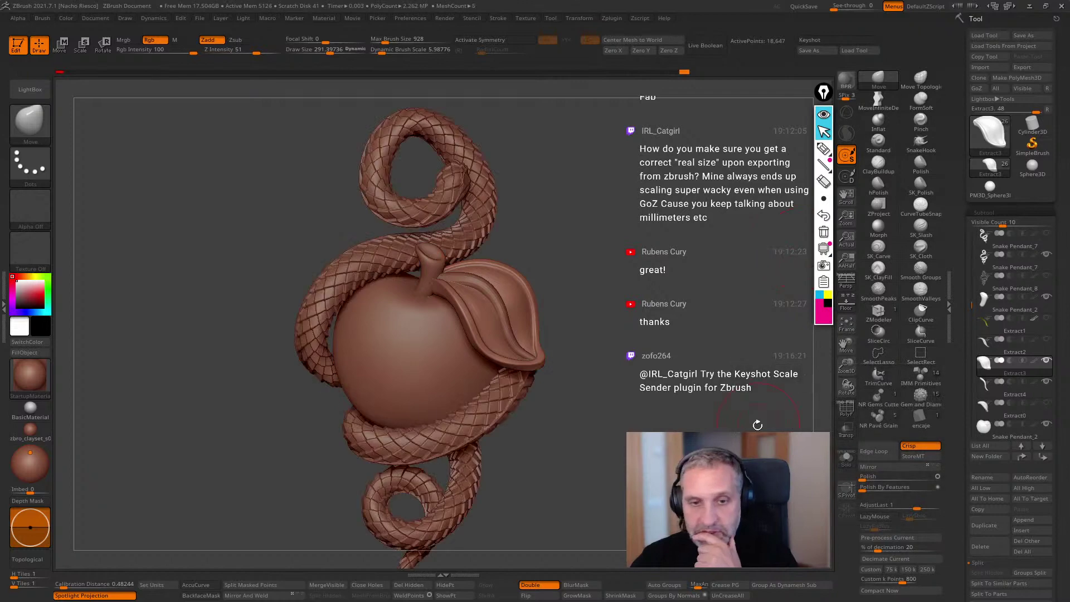
{"action": "right_click_drag", "start_coordinate": [753, 430], "coordinate": [726, 504], "text": "ctrl"}
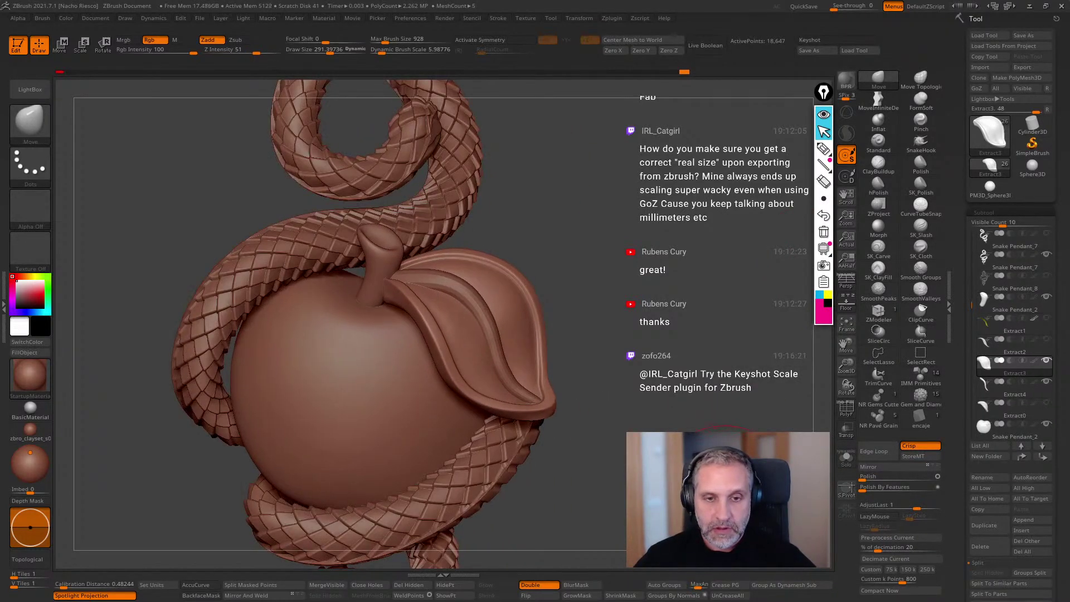
{"action": "key", "text": "f"}
{"action": "right_click_drag", "start_coordinate": [706, 396], "coordinate": [543, 385], "text": "ctrl"}
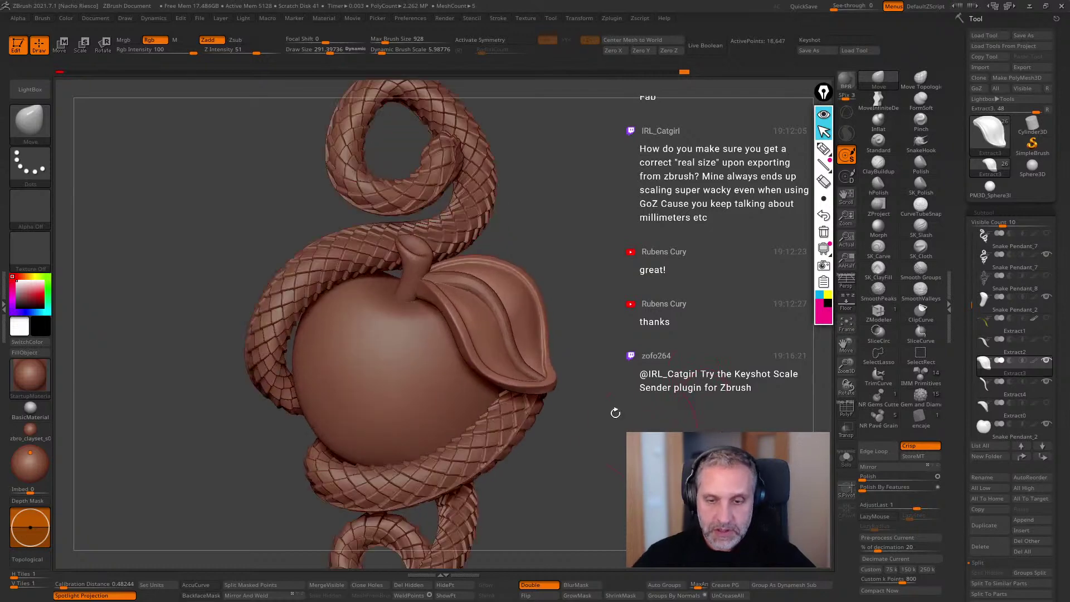
Pull the leaf's pointed tip into shape against the snake's body with the Move brush, reducing the draw size to about 233.
{"action": "left_click_drag", "start_coordinate": [546, 387], "coordinate": [499, 383]}
{"action": "key", "text": "s"}
{"action": "left_click", "coordinate": [525, 381]}
{"action": "mouse_move", "coordinate": [590, 359]}
{"action": "right_mouse_down", "text": "ctrl"}
{"action": "mouse_move", "coordinate": [607, 375]}
{"action": "mouse_move", "coordinate": [546, 386]}
{"action": "right_mouse_up", "text": "ctrl"}
{"action": "key", "text": "s"}
{"action": "left_click", "coordinate": [576, 368]}
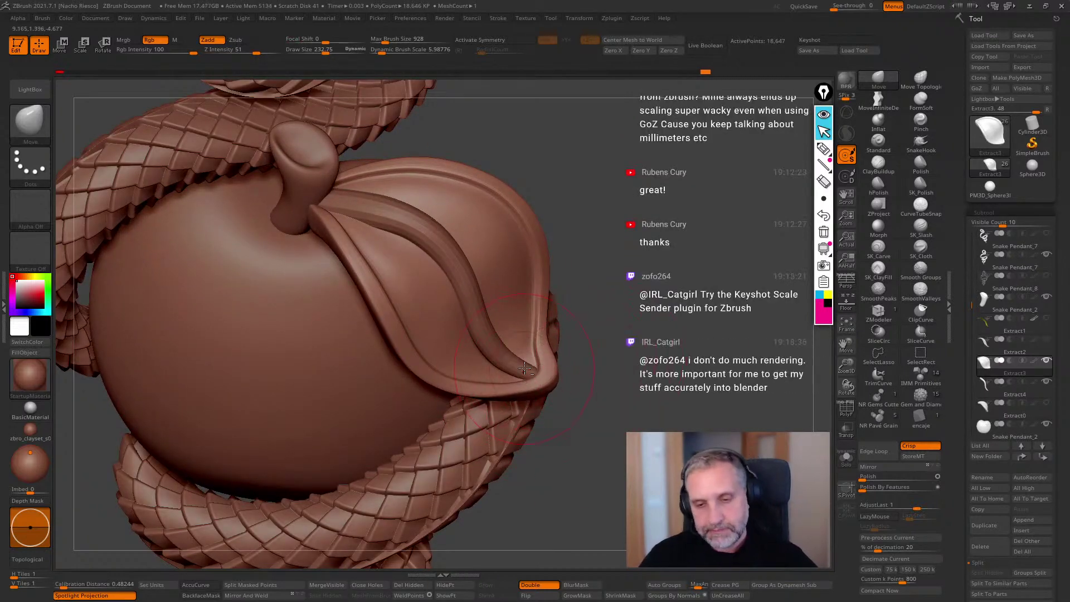
Nudge the lower end of the leaf's central vein to fit the leaf tip, and reselect the leaf subtool.
{"action": "left_click", "coordinate": [527, 370], "text": "alt"}
{"action": "left_click_drag", "start_coordinate": [576, 343], "coordinate": [563, 312]}
{"action": "right_click_drag", "start_coordinate": [529, 368], "coordinate": [555, 376]}
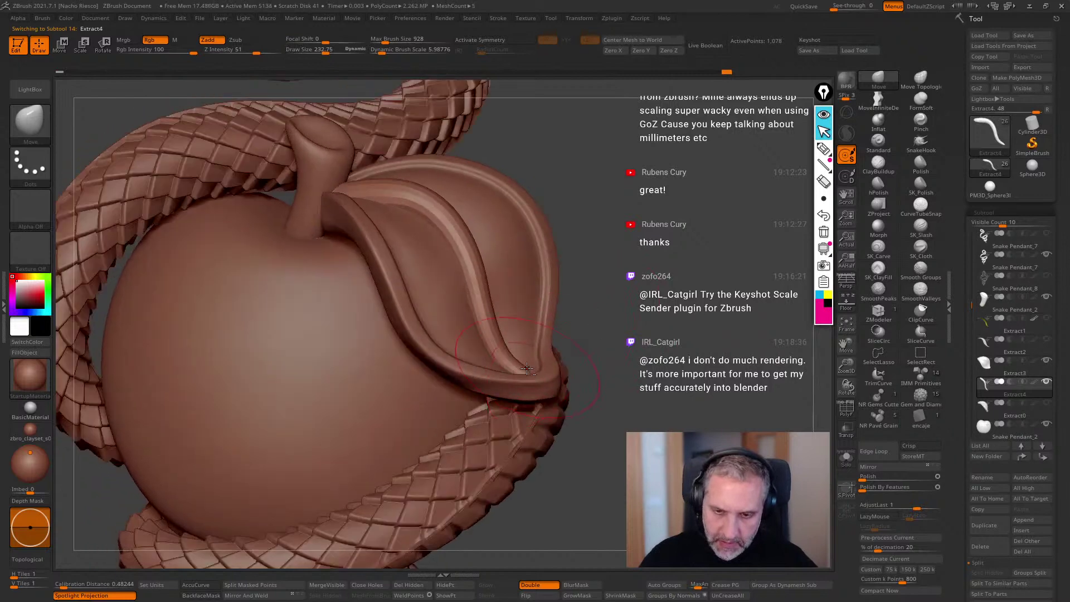
{"action": "left_click_drag", "start_coordinate": [530, 367], "coordinate": [529, 368], "text": "shift"}
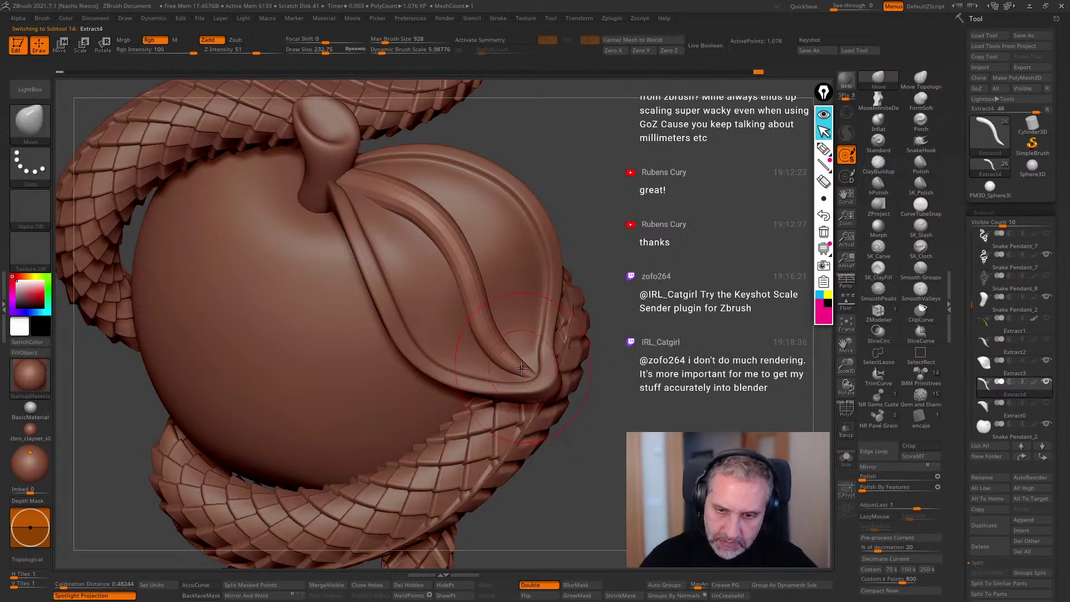
{"action": "right_click_drag", "start_coordinate": [521, 367], "coordinate": [522, 372]}
{"action": "mouse_move", "coordinate": [610, 323]}
{"action": "right_mouse_down"}
{"action": "mouse_move", "coordinate": [630, 391]}
{"action": "mouse_move", "coordinate": [630, 376]}
{"action": "right_mouse_up"}
{"action": "left_click", "coordinate": [543, 383], "text": "alt"}
{"action": "left_click", "coordinate": [921, 120]}
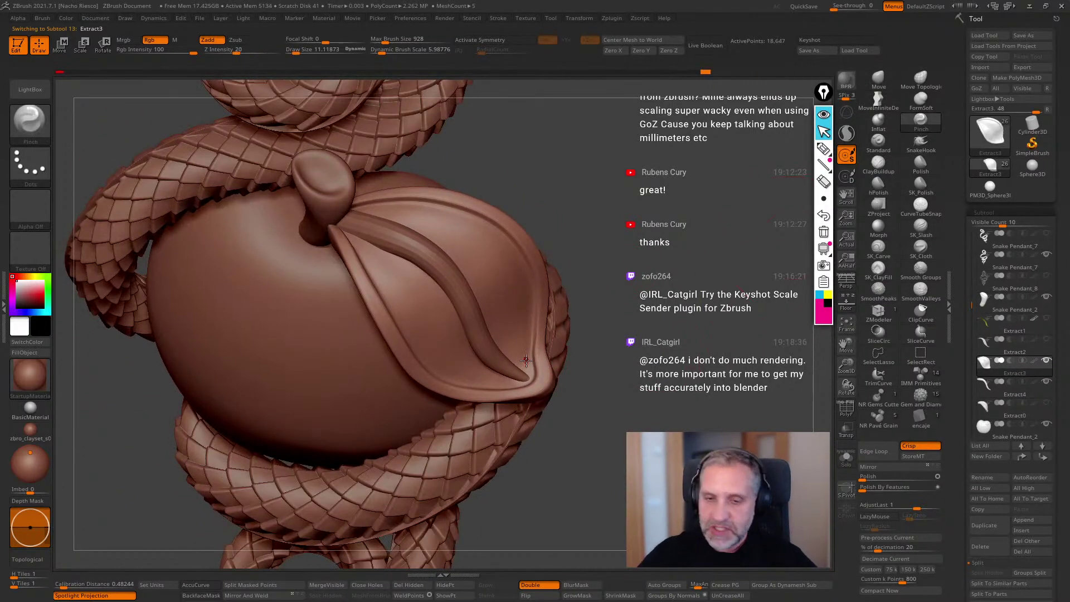
{"action": "key", "text": "s"}
{"action": "left_click_drag", "start_coordinate": [567, 361], "coordinate": [572, 361]}
{"action": "mouse_move", "coordinate": [597, 251]}
{"action": "left_mouse_down", "text": "ctrl"}
{"action": "mouse_move", "coordinate": [501, 452]}
{"action": "mouse_move", "coordinate": [525, 344]}
{"action": "left_mouse_up", "text": "ctrl"}
{"action": "left_click_drag", "start_coordinate": [630, 392], "coordinate": [752, 246]}
Refine the contour of the leaf's tip with the Move brush, reducing the draw size from about 219 to below 200.
{"action": "key", "text": "b"}
{"action": "key", "text": "m"}
{"action": "key", "text": "v"}
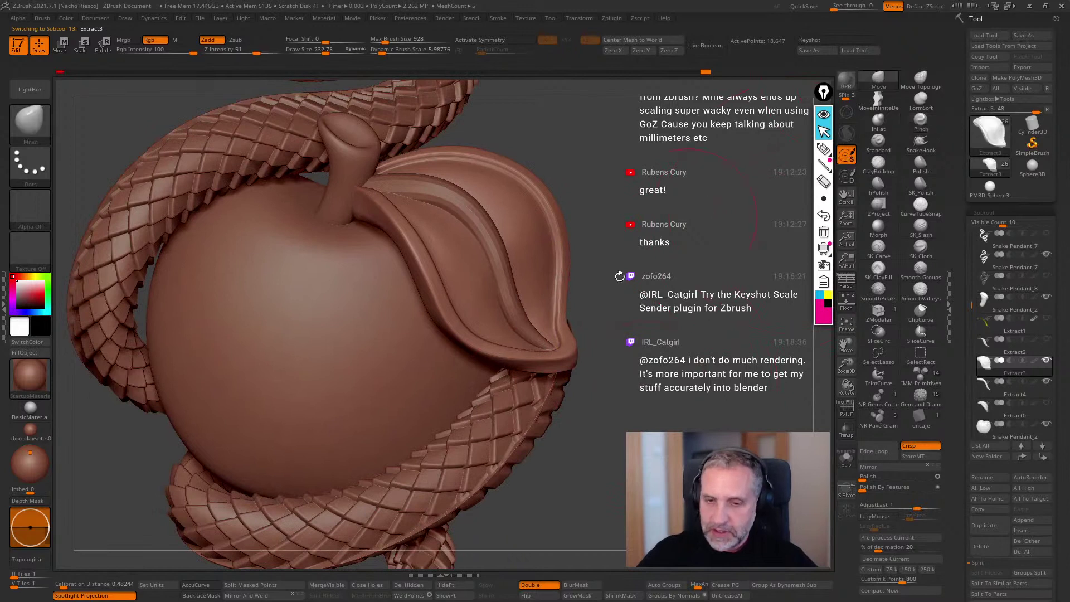
{"action": "key", "text": "s"}
{"action": "left_click_drag", "start_coordinate": [536, 357], "coordinate": [557, 356]}
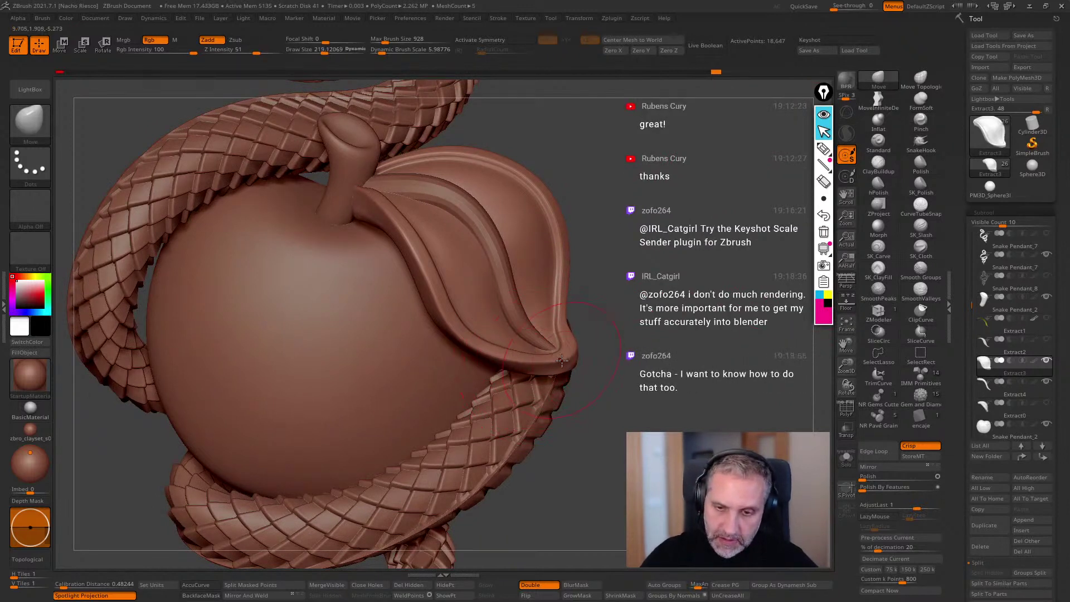
{"action": "key", "text": "bracketleft"}
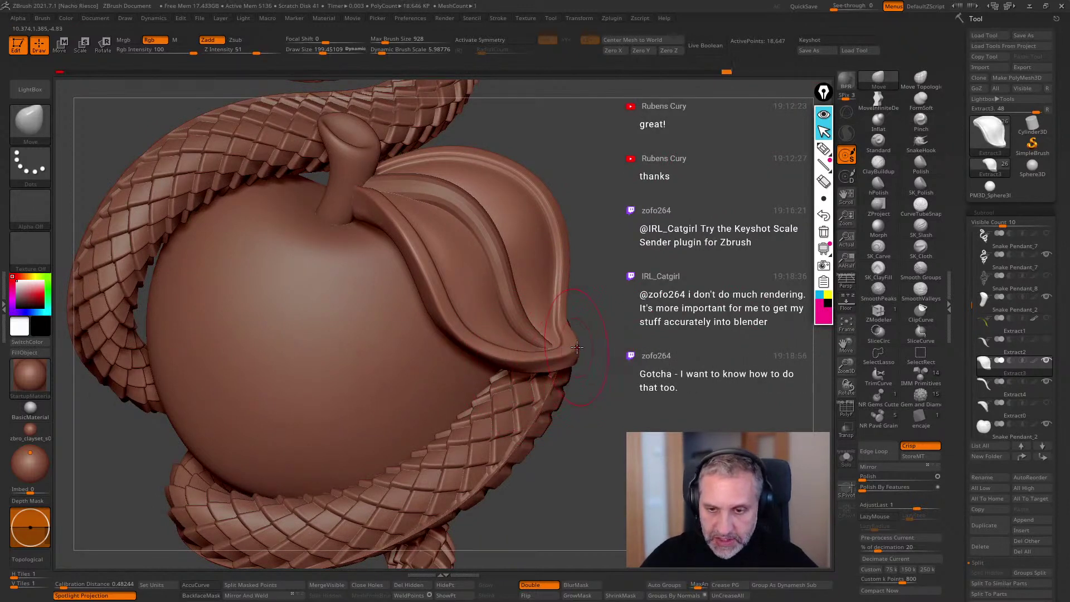
{"action": "key", "text": "bracketleft"}
{"action": "left_click_drag", "start_coordinate": [576, 339], "coordinate": [571, 342]}
{"action": "key", "text": "bracketleft"}
Adjust and smooth the underside and rim of the leaf tip at a draw size of about 115.
{"action": "mouse_move", "coordinate": [571, 344]}
{"action": "right_mouse_down"}
{"action": "mouse_move", "coordinate": [521, 370]}
{"action": "mouse_move", "coordinate": [565, 361]}
{"action": "mouse_move", "coordinate": [541, 381]}
{"action": "right_mouse_up"}
{"action": "key", "text": "bracketleft"}
{"action": "key", "text": "bracketleft"}
{"action": "key", "text": "shift"}
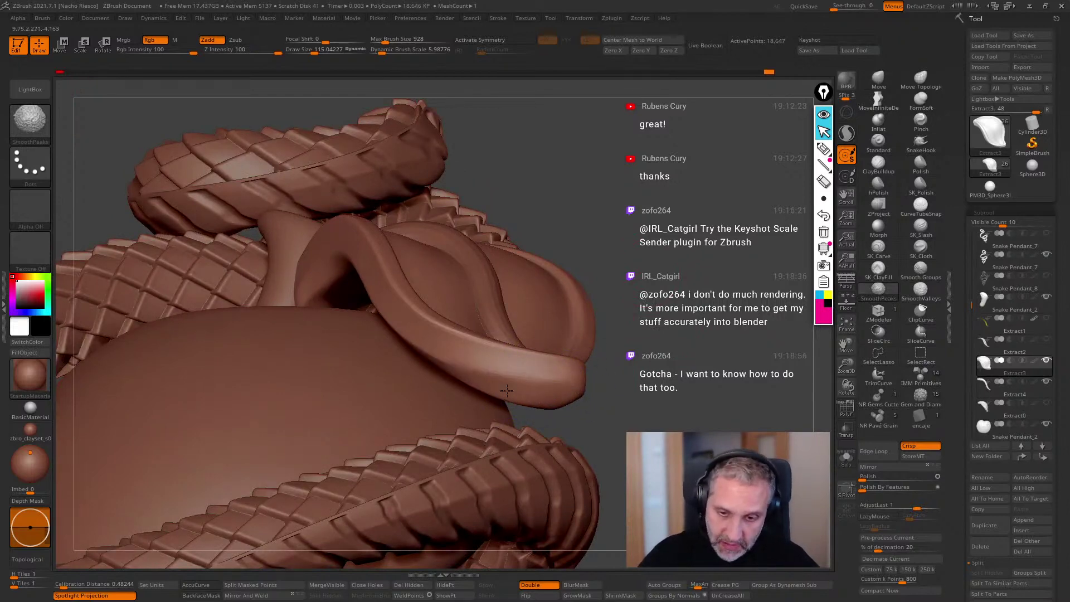
{"action": "mouse_move", "coordinate": [652, 386]}
{"action": "left_mouse_down"}
{"action": "mouse_move", "coordinate": [683, 429]}
{"action": "mouse_move", "coordinate": [729, 394]}
{"action": "mouse_move", "coordinate": [725, 414]}
{"action": "mouse_move", "coordinate": [718, 384]}
{"action": "mouse_move", "coordinate": [717, 396]}
{"action": "mouse_move", "coordinate": [663, 393]}
{"action": "left_mouse_up"}
{"action": "mouse_move", "coordinate": [746, 379]}
{"action": "left_mouse_down"}
{"action": "mouse_move", "coordinate": [757, 364]}
{"action": "mouse_move", "coordinate": [607, 337]}
{"action": "left_mouse_up"}
{"action": "left_click_drag", "start_coordinate": [603, 374], "coordinate": [696, 356], "text": "shift"}
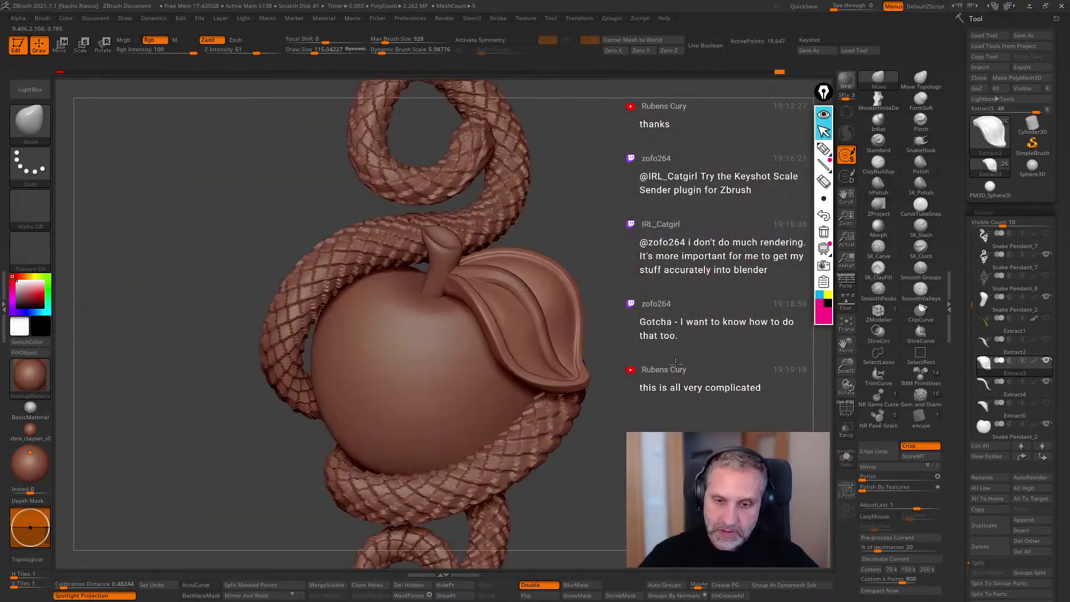
Adjust the leaf's overall form around the central vein with the Move brush at a draw size of about 206.
{"action": "key", "text": "s"}
{"action": "left_click_drag", "start_coordinate": [484, 324], "coordinate": [492, 322]}
{"action": "mouse_move", "coordinate": [492, 322]}
{"action": "right_mouse_down"}
{"action": "mouse_move", "coordinate": [489, 264]}
{"action": "mouse_move", "coordinate": [596, 267]}
{"action": "mouse_move", "coordinate": [503, 330]}
{"action": "right_mouse_up"}
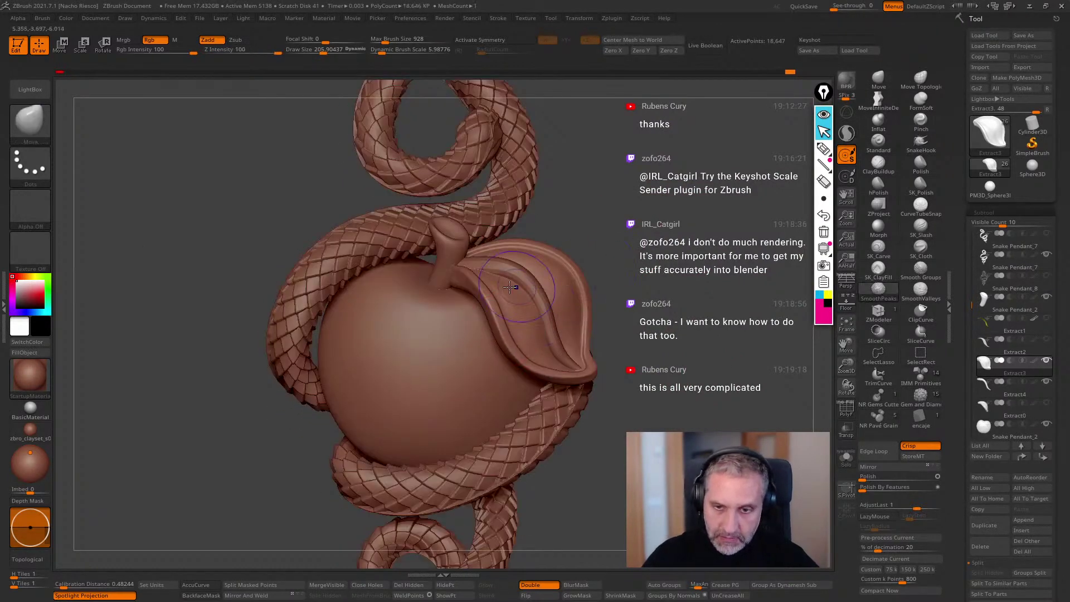
{"action": "mouse_move", "coordinate": [707, 358]}
{"action": "left_mouse_down", "text": "alt"}
{"action": "mouse_move", "coordinate": [708, 405]}
{"action": "mouse_move", "coordinate": [702, 372]}
{"action": "left_mouse_up", "text": "alt"}
{"action": "right_click_drag", "start_coordinate": [708, 284], "coordinate": [680, 221]}
{"action": "left_click_drag", "start_coordinate": [679, 220], "coordinate": [694, 279]}
{"action": "mouse_move", "coordinate": [694, 279]}
{"action": "left_mouse_down"}
{"action": "mouse_move", "coordinate": [690, 326]}
{"action": "mouse_move", "coordinate": [705, 380]}
{"action": "left_mouse_up"}
Smooth the leaf's inner surface beside the central vein with the Smooth Groups brush.
{"action": "left_click", "coordinate": [920, 270], "text": "shift"}
{"action": "mouse_move", "coordinate": [484, 265]}
{"action": "left_mouse_down", "text": "shift"}
{"action": "mouse_move", "coordinate": [468, 239]}
{"action": "mouse_move", "coordinate": [465, 287]}
{"action": "left_mouse_up", "text": "shift"}
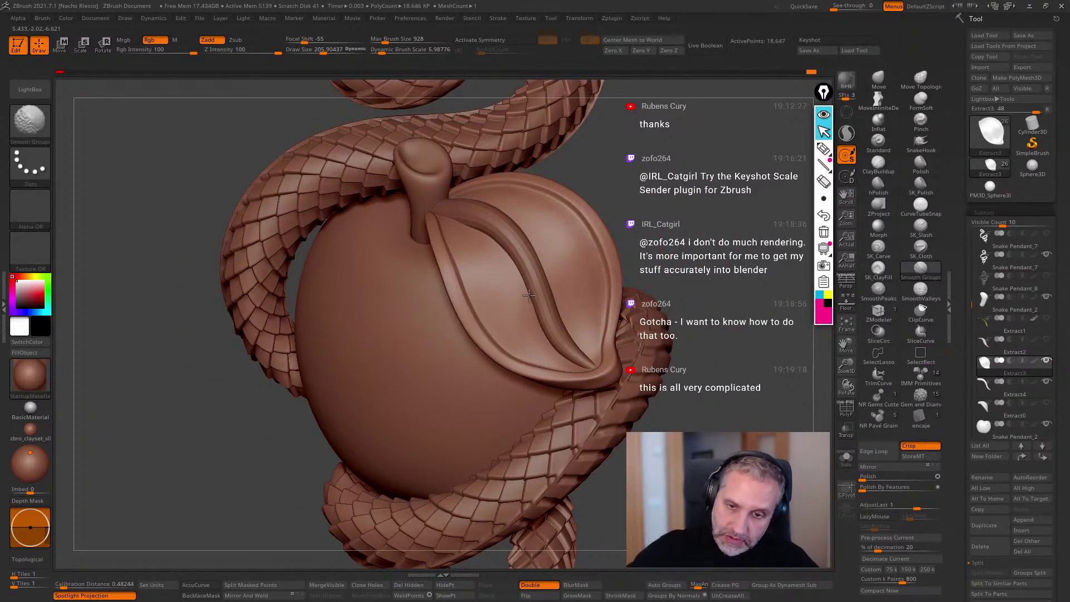
{"action": "mouse_move", "coordinate": [677, 304]}
{"action": "left_mouse_down"}
{"action": "mouse_move", "coordinate": [743, 363]}
{"action": "mouse_move", "coordinate": [762, 417]}
{"action": "mouse_move", "coordinate": [781, 429]}
{"action": "left_mouse_up"}
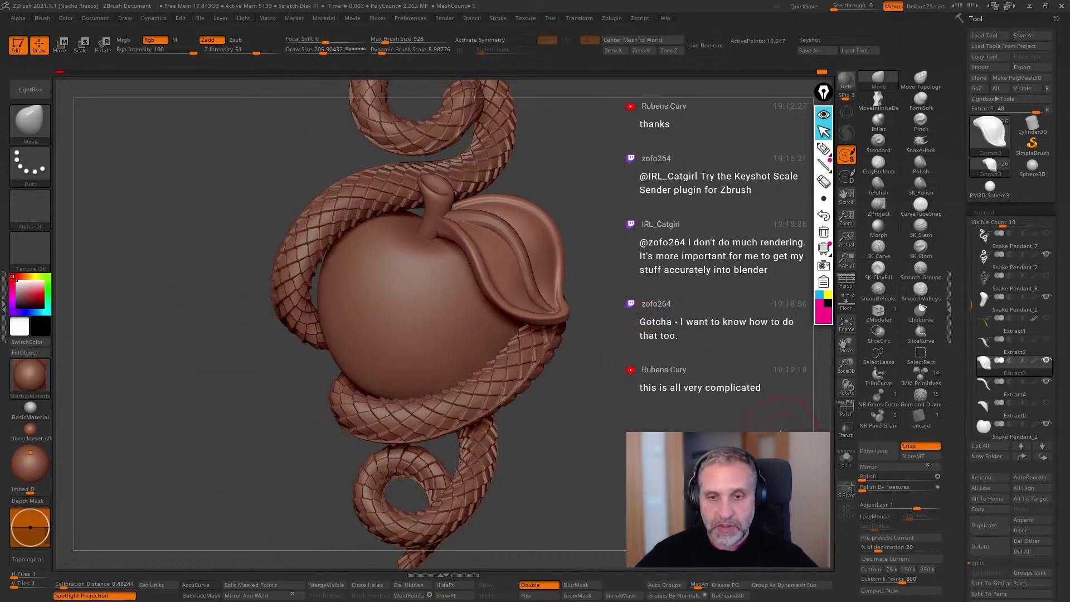
{"action": "left_click_drag", "start_coordinate": [734, 331], "coordinate": [724, 312], "text": "alt"}
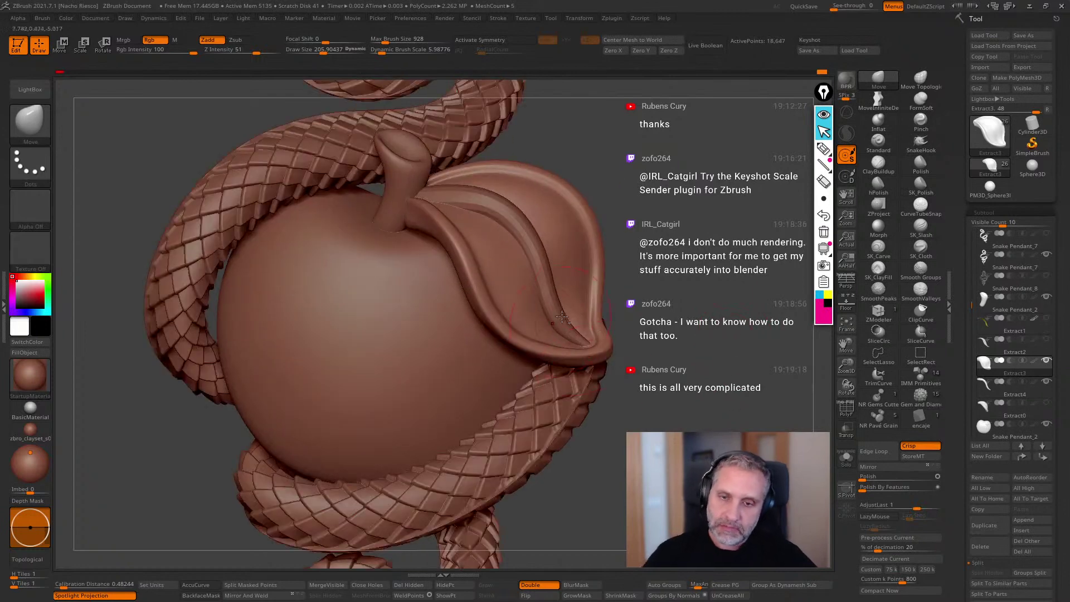
Select the leaf's central vein, touch up its lower end, and ZRemesh it with the Double polygon count option.
{"action": "left_click", "coordinate": [553, 317], "text": "alt"}
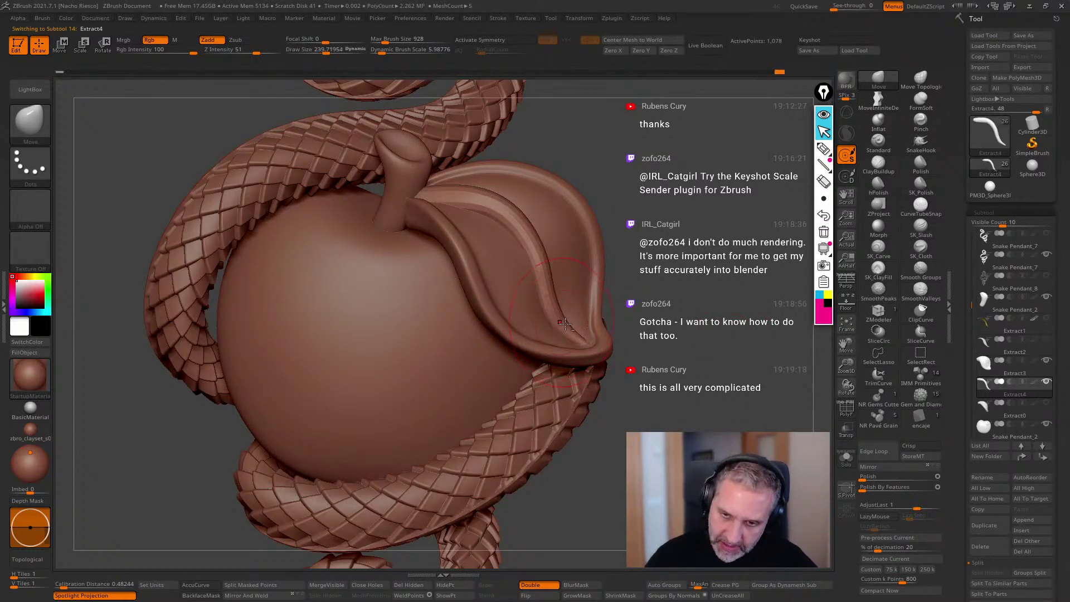
{"action": "key", "text": "shift"}
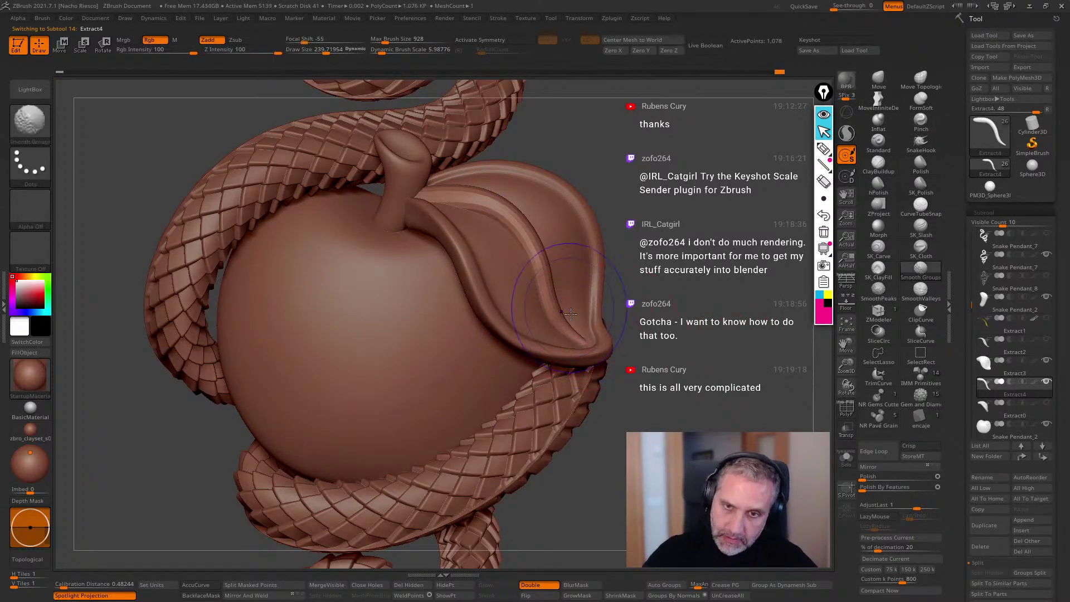
{"action": "scroll", "coordinate": [978, 410], "scroll_direction": "down", "scroll_amount": 5}
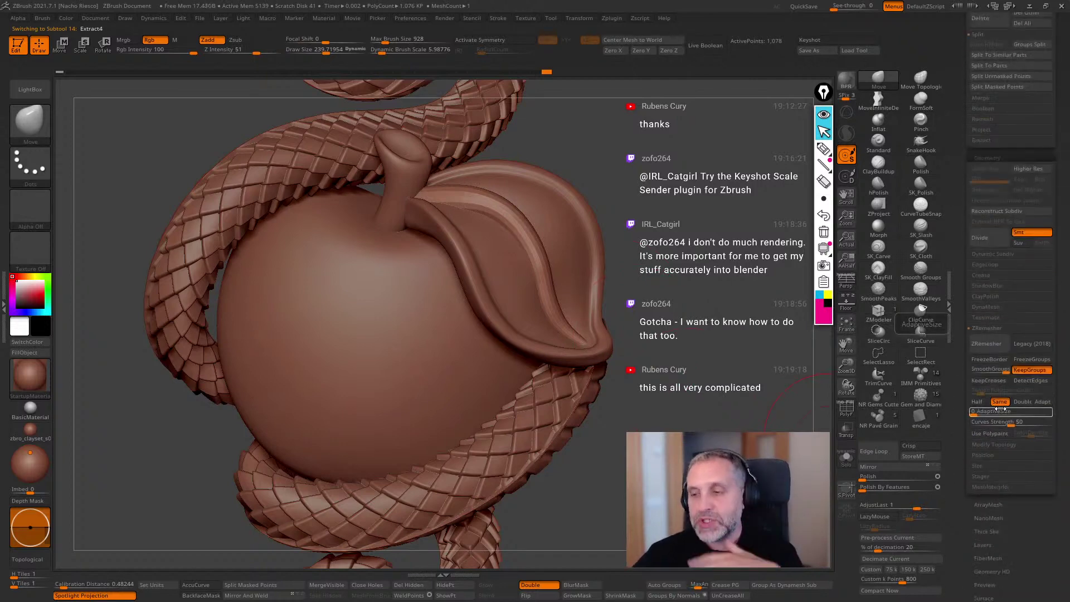
{"action": "left_click", "coordinate": [1019, 401]}
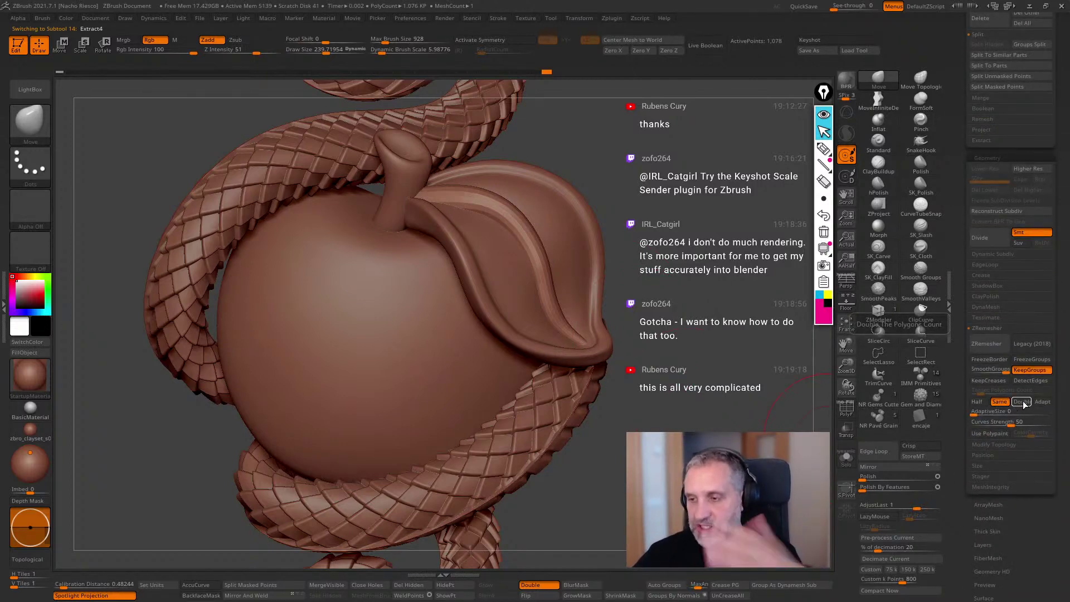
{"action": "left_click", "coordinate": [987, 343]}
{"action": "mouse_move", "coordinate": [873, 415]}
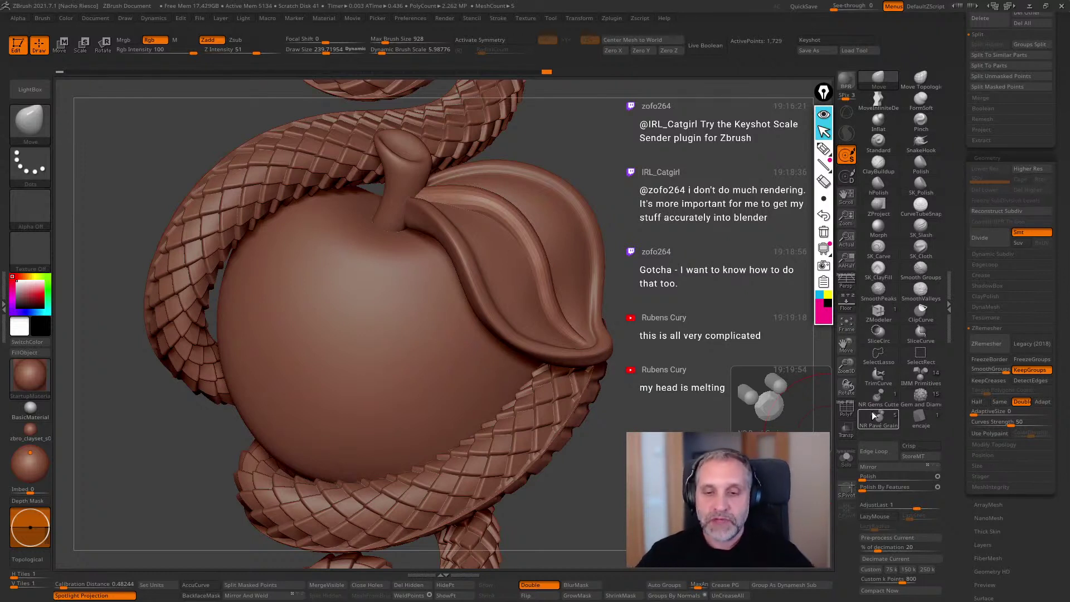
Select the leaf and fine-tune its tip around the vein's end with the Move brush at a draw size of about 212.
{"action": "left_click", "coordinate": [559, 351], "text": "alt"}
{"action": "key", "text": "s"}
{"action": "left_click_drag", "start_coordinate": [550, 346], "coordinate": [543, 346]}
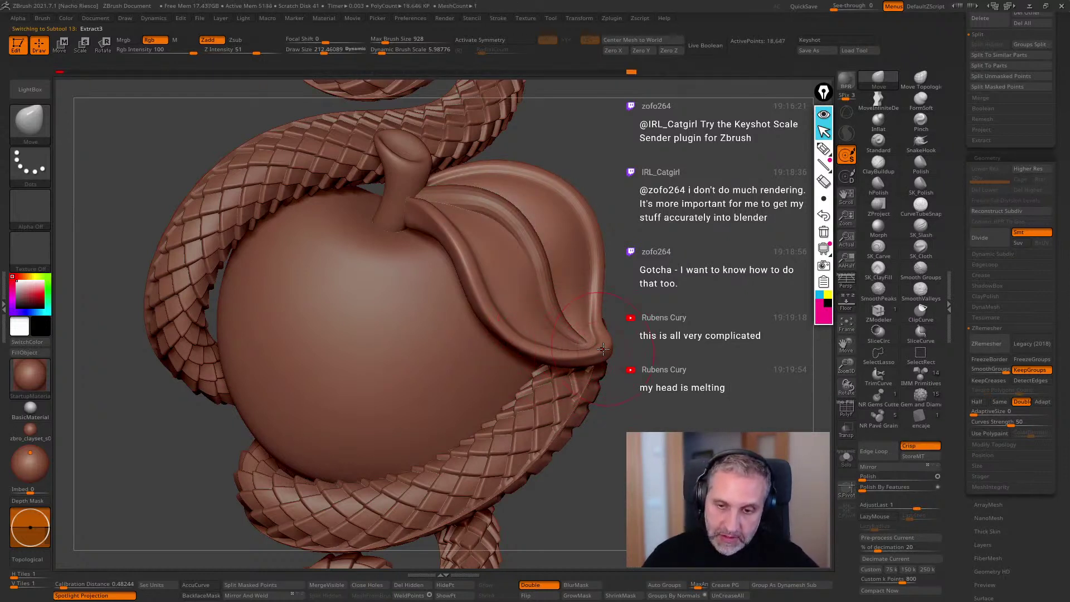
{"action": "right_click_drag", "start_coordinate": [490, 309], "coordinate": [760, 206]}
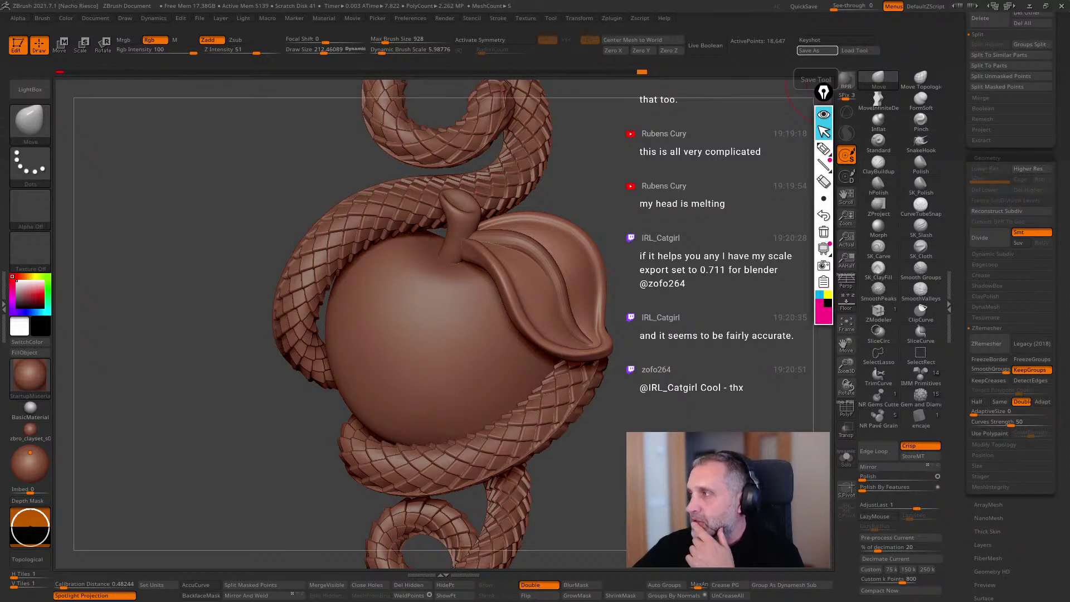
{"action": "left_click_drag", "start_coordinate": [633, 210], "coordinate": [671, 209]}
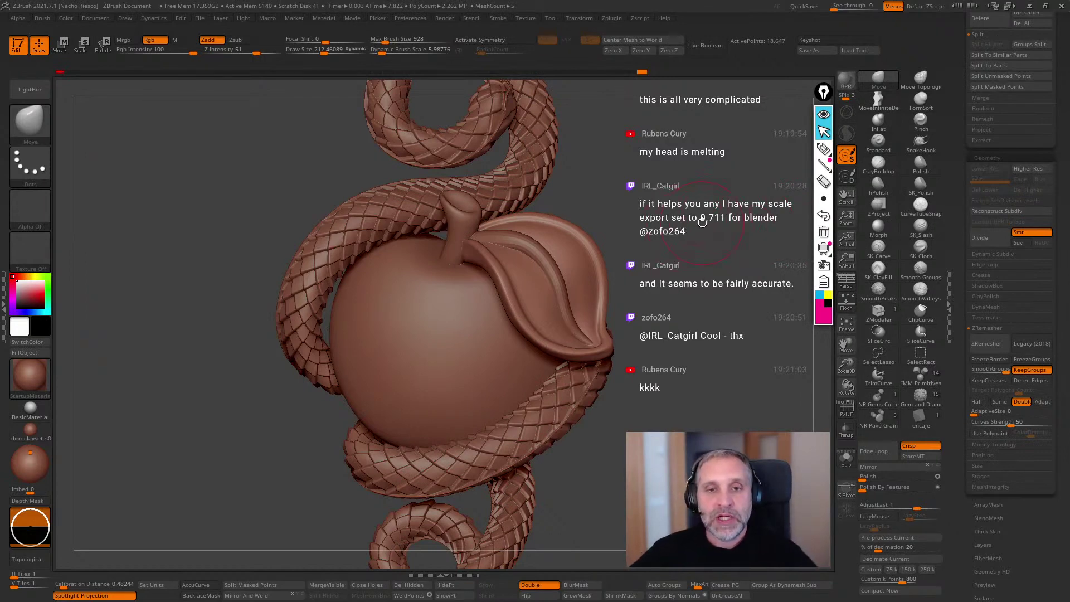
{"action": "left_click_drag", "start_coordinate": [704, 220], "coordinate": [722, 333]}
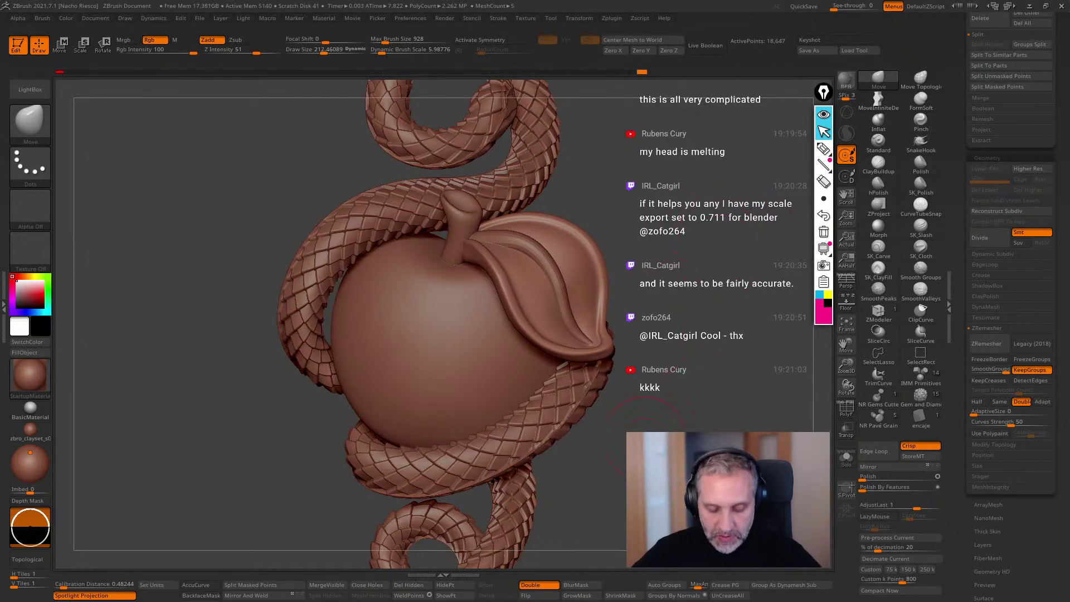
{"action": "left_click_drag", "start_coordinate": [695, 384], "coordinate": [706, 380]}
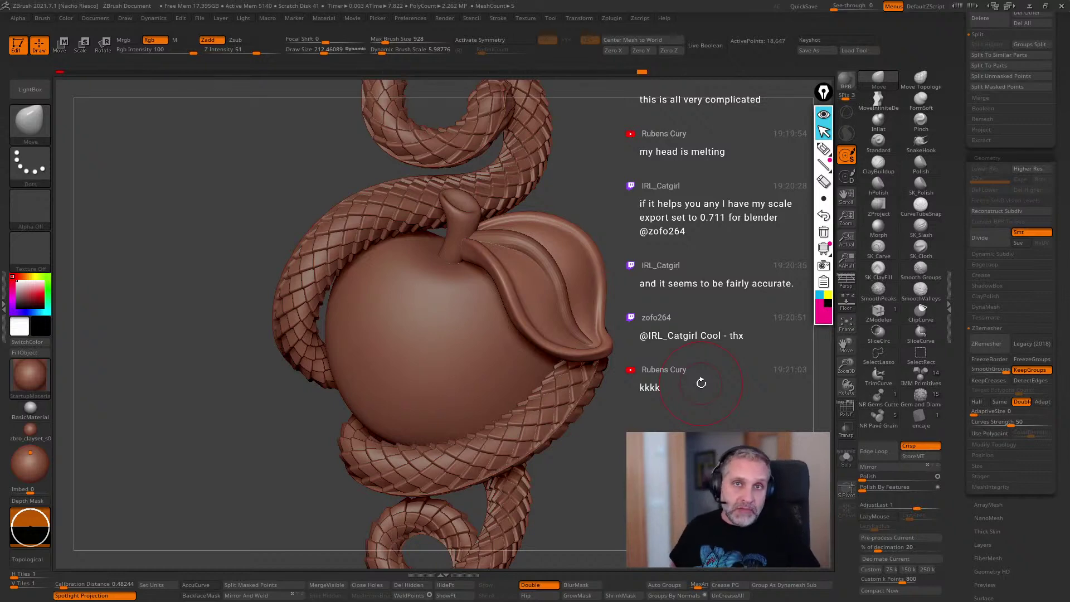
{"action": "key", "text": "super"}
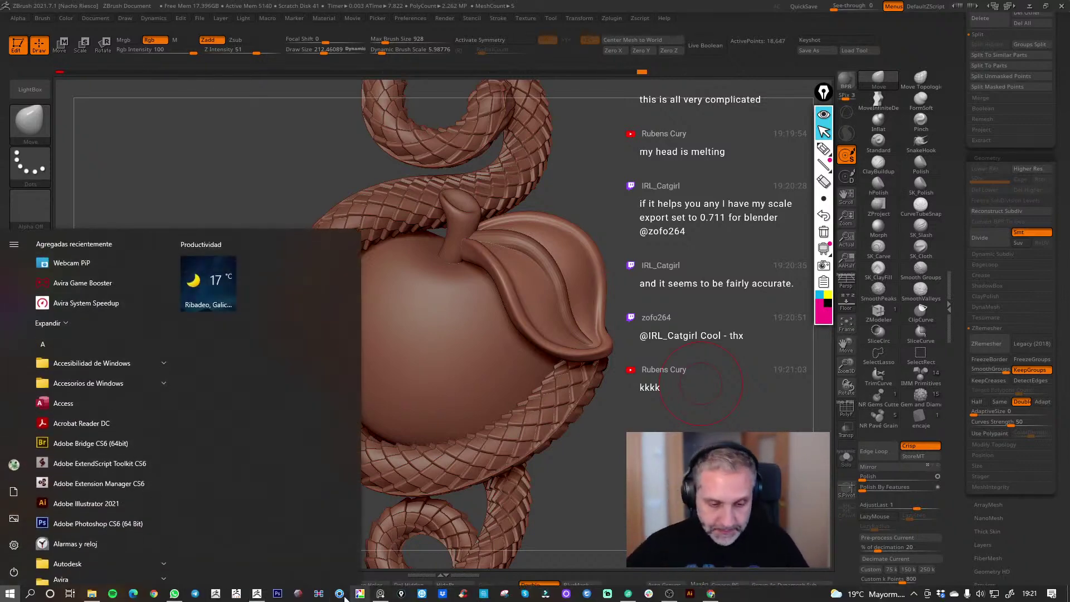
{"action": "left_click", "coordinate": [359, 594]}
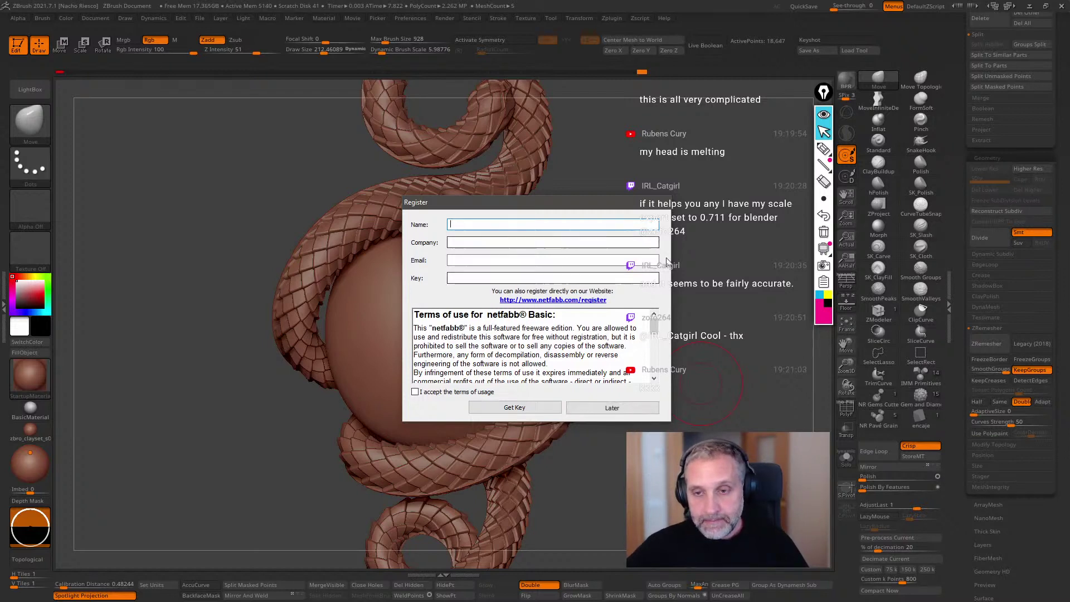
{"action": "left_click", "coordinate": [610, 409]}
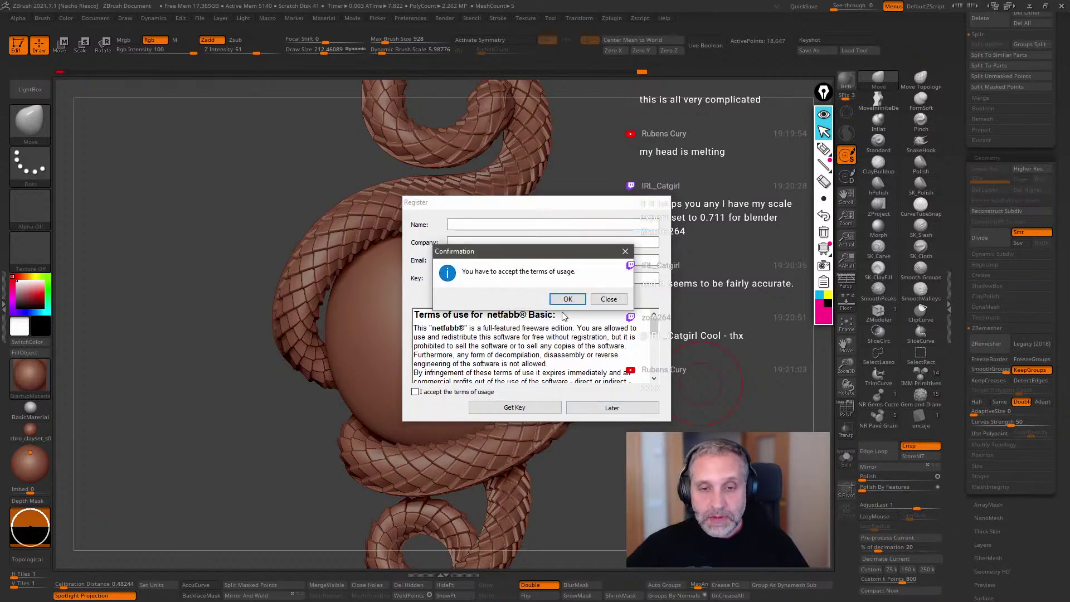
{"action": "left_click", "coordinate": [609, 299]}
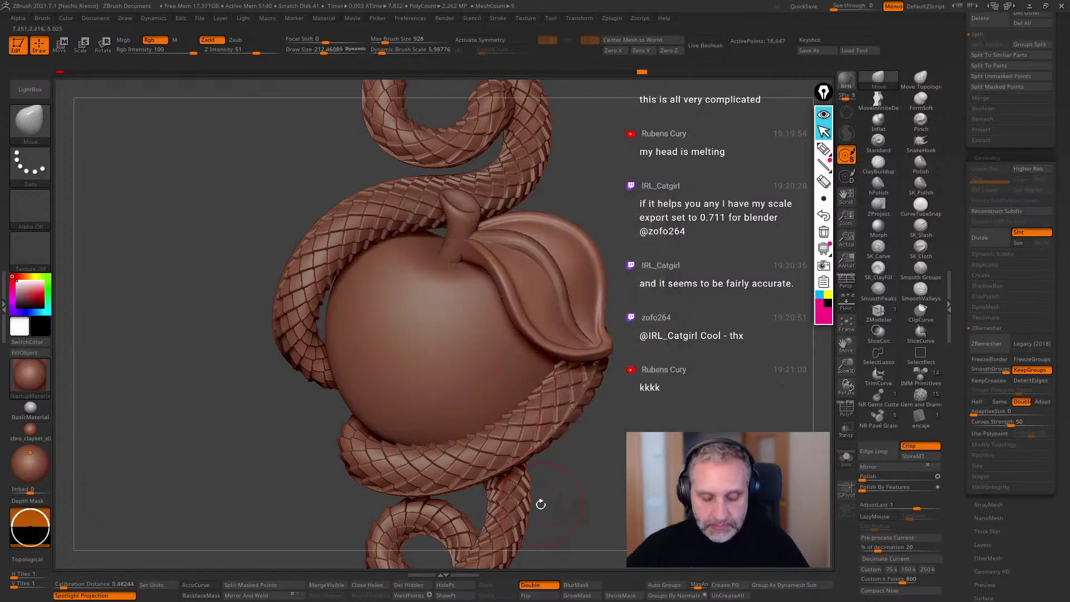
Launch netfabb Basic and accept the terms of usage in its registration dialog.
{"action": "key", "text": "super"}
{"action": "left_click", "coordinate": [327, 599]}
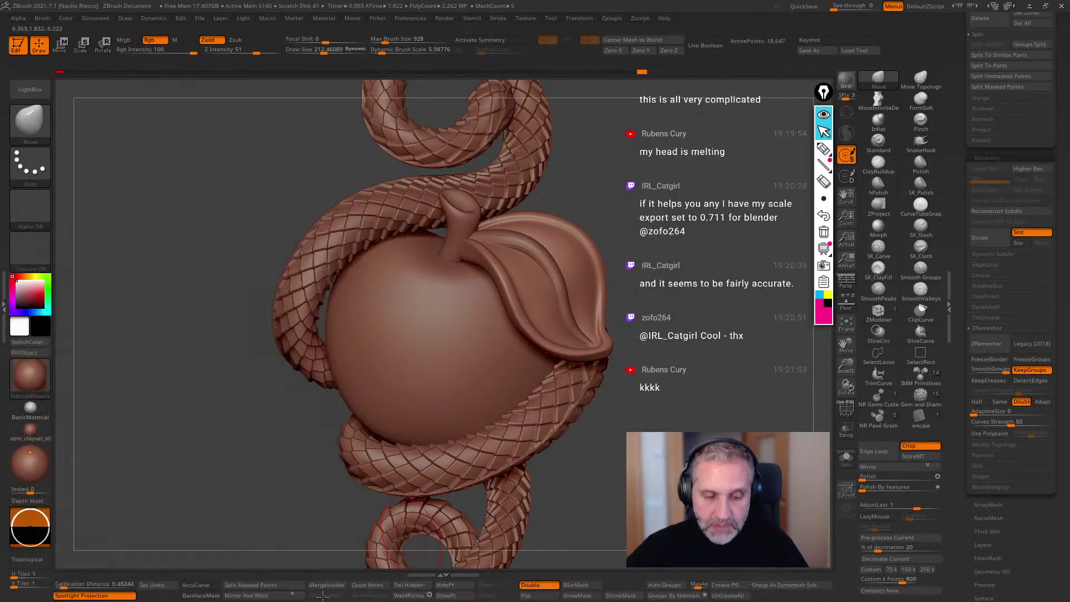
{"action": "left_click", "coordinate": [415, 392]}
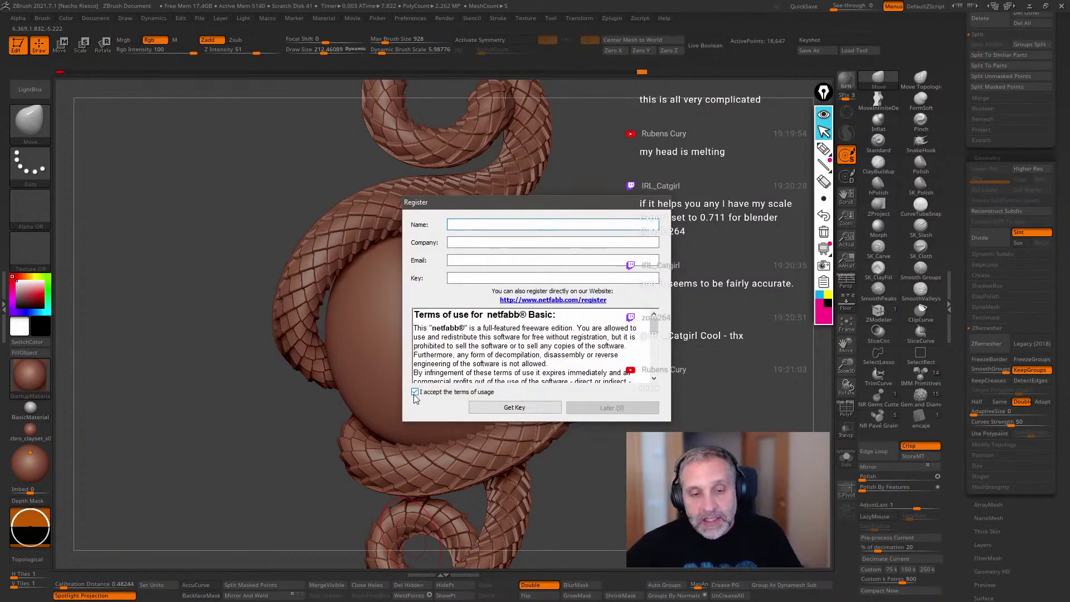
Back in ZBrush, isolate the leaf with Solo and set the scene scale in Scale Master to 9.50 x 9.18 x 4.75 mm.
{"action": "left_click_drag", "start_coordinate": [721, 347], "coordinate": [803, 349]}
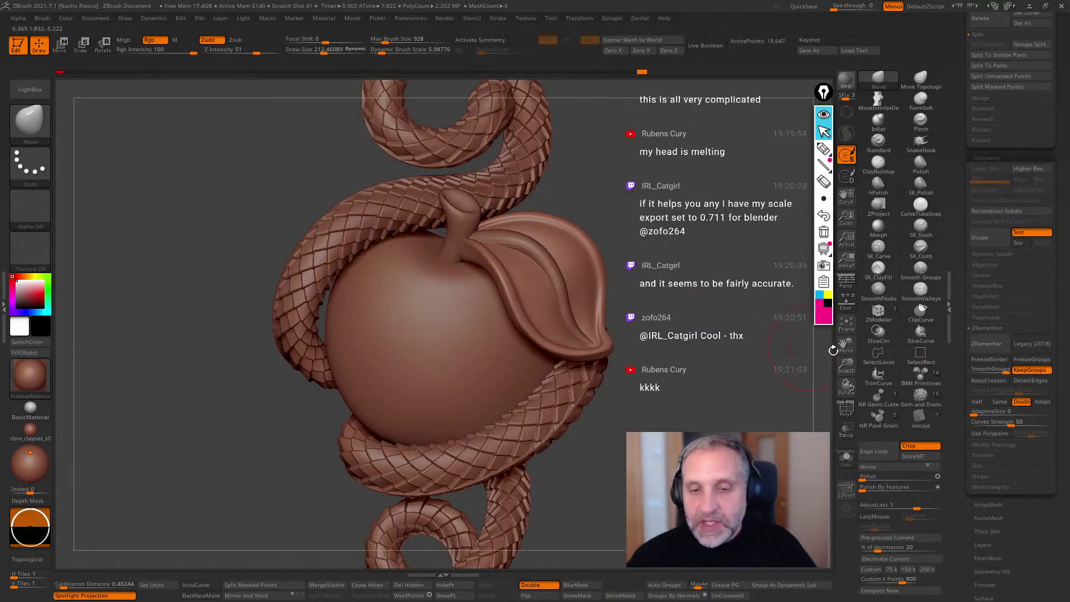
{"action": "left_click", "coordinate": [847, 460]}
{"action": "left_click_drag", "start_coordinate": [796, 468], "coordinate": [635, 343]}
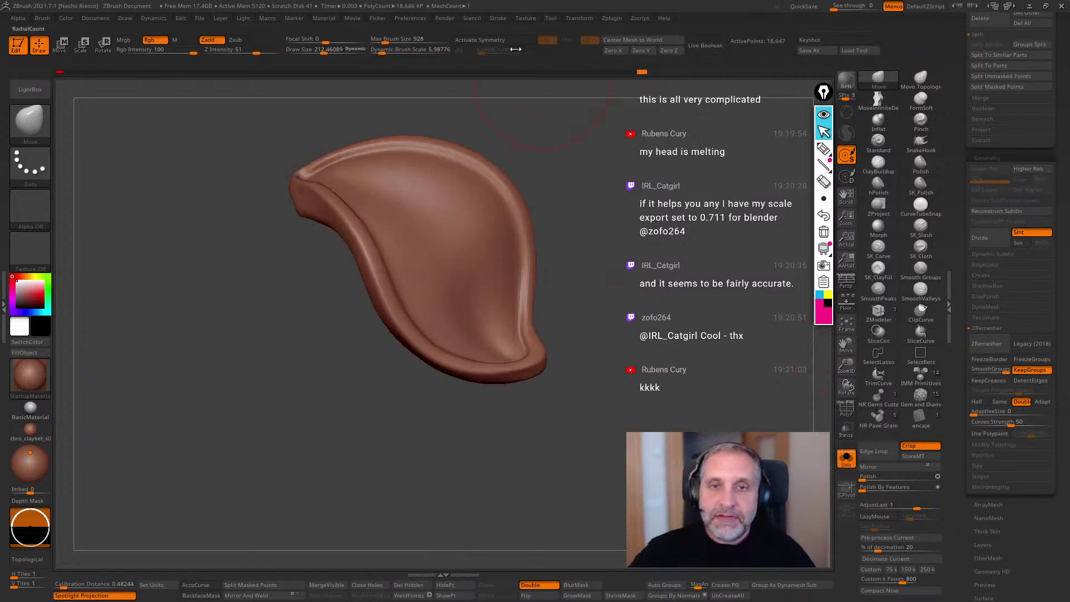
{"action": "left_click", "coordinate": [410, 18]}
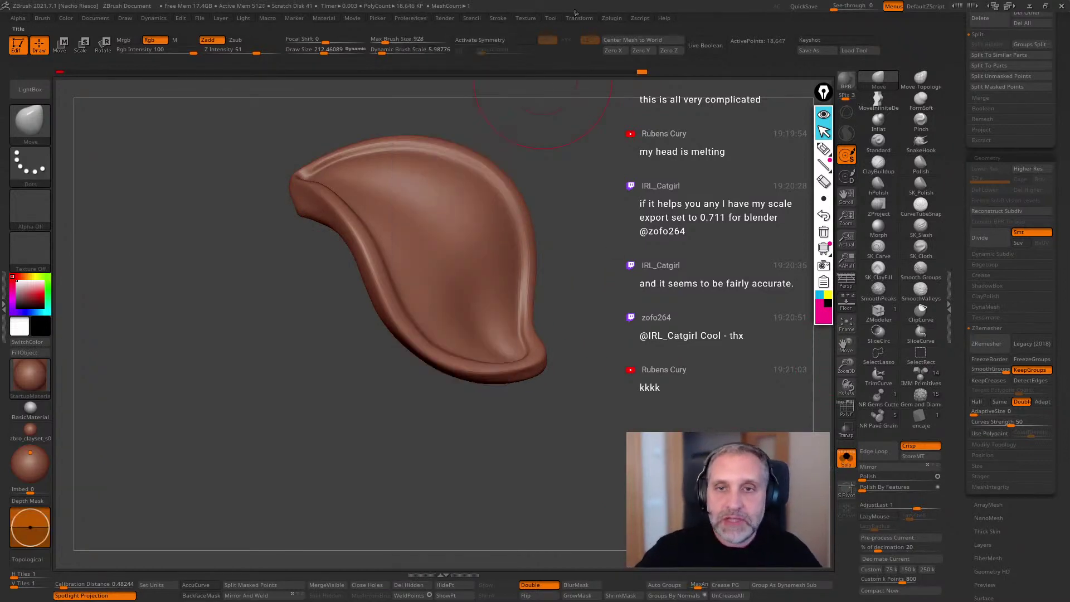
{"action": "left_click", "coordinate": [615, 19]}
{"action": "left_click", "coordinate": [653, 393]}
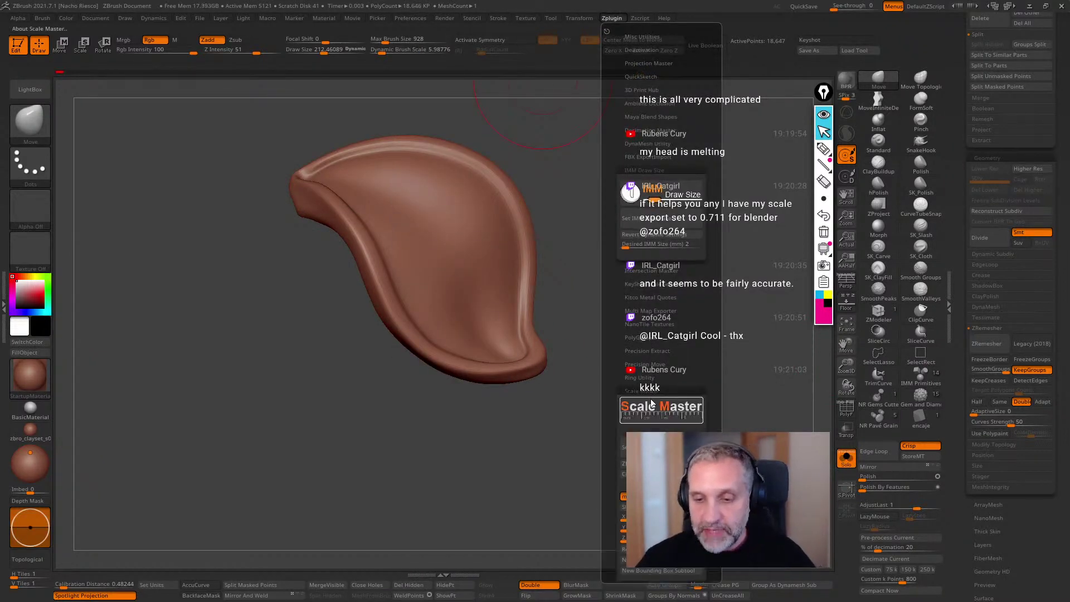
{"action": "left_click", "coordinate": [613, 461]}
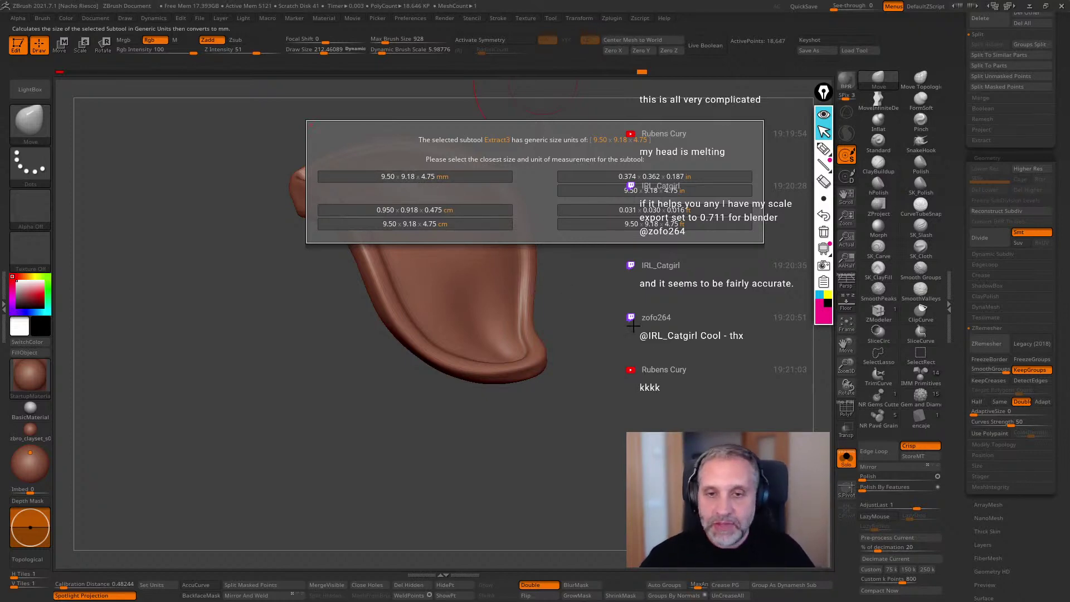
{"action": "left_click", "coordinate": [464, 178]}
Switch to netfabb Basic, postpone the registration, and restore its window to a smaller size over the sculpt.
{"action": "key", "text": "alt+Tab"}
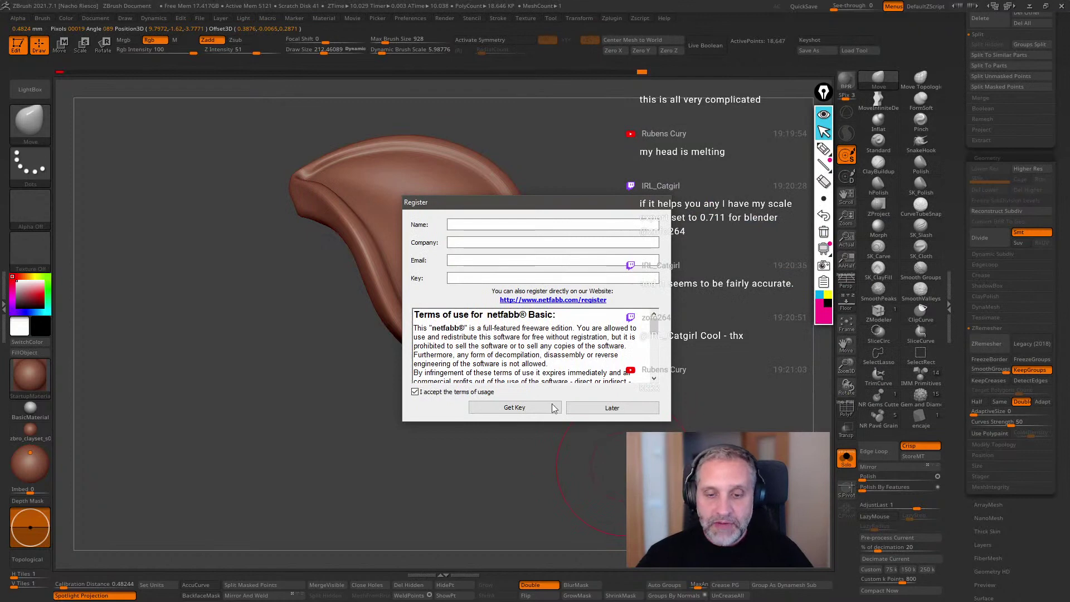
{"action": "left_click", "coordinate": [615, 410]}
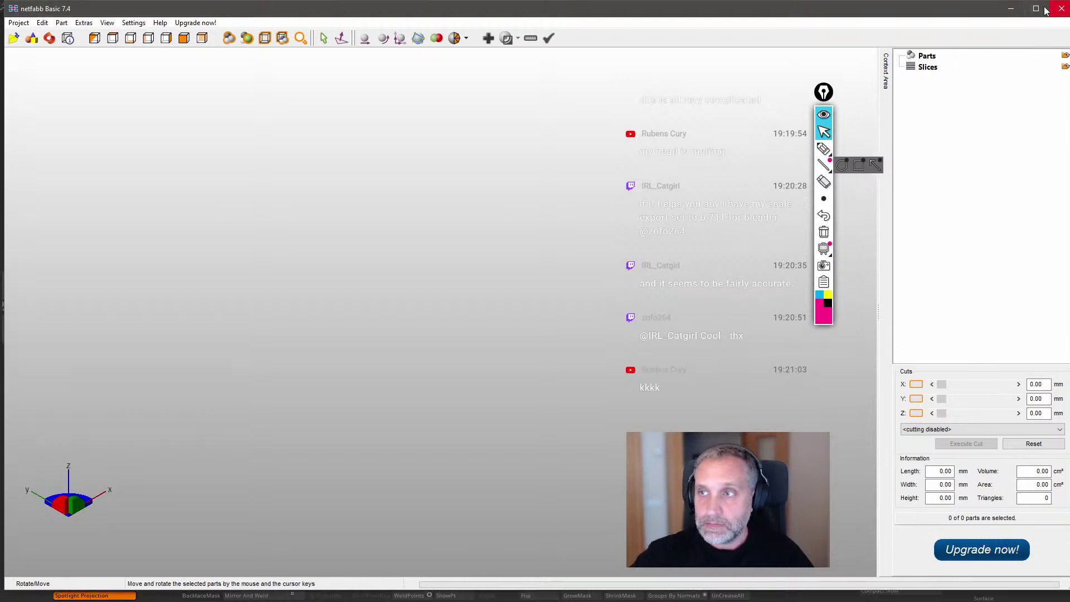
{"action": "left_click", "coordinate": [1032, 11]}
{"action": "left_click_drag", "start_coordinate": [1005, 35], "coordinate": [634, 252]}
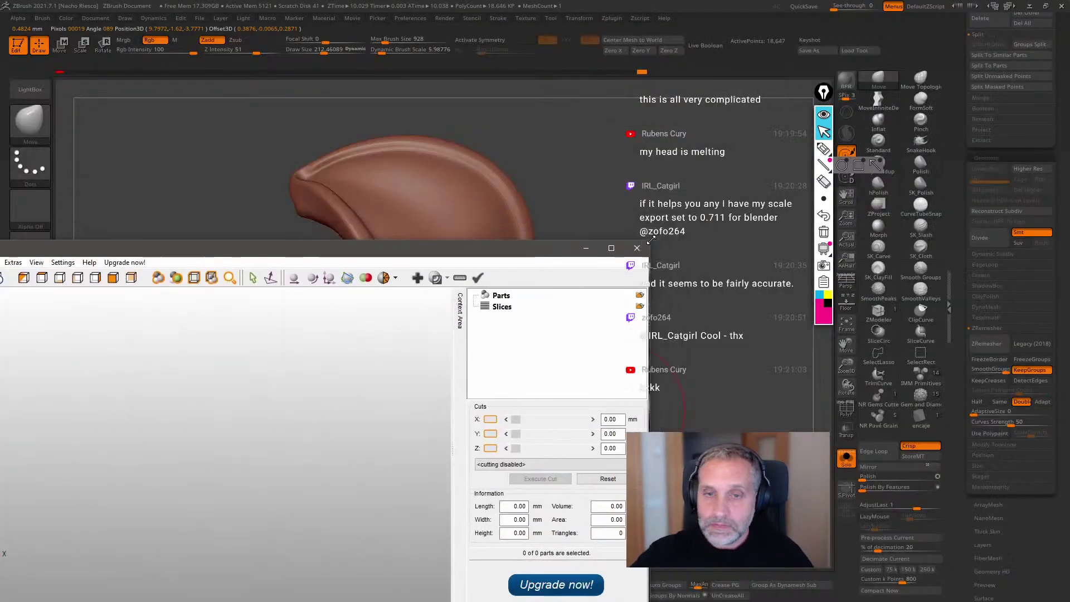
{"action": "left_click_drag", "start_coordinate": [543, 257], "coordinate": [723, 132]}
Return to ZBrush and export the leaf subtool as an OBJ file named leaf in the Stream2 folder.
{"action": "left_click", "coordinate": [960, 201]}
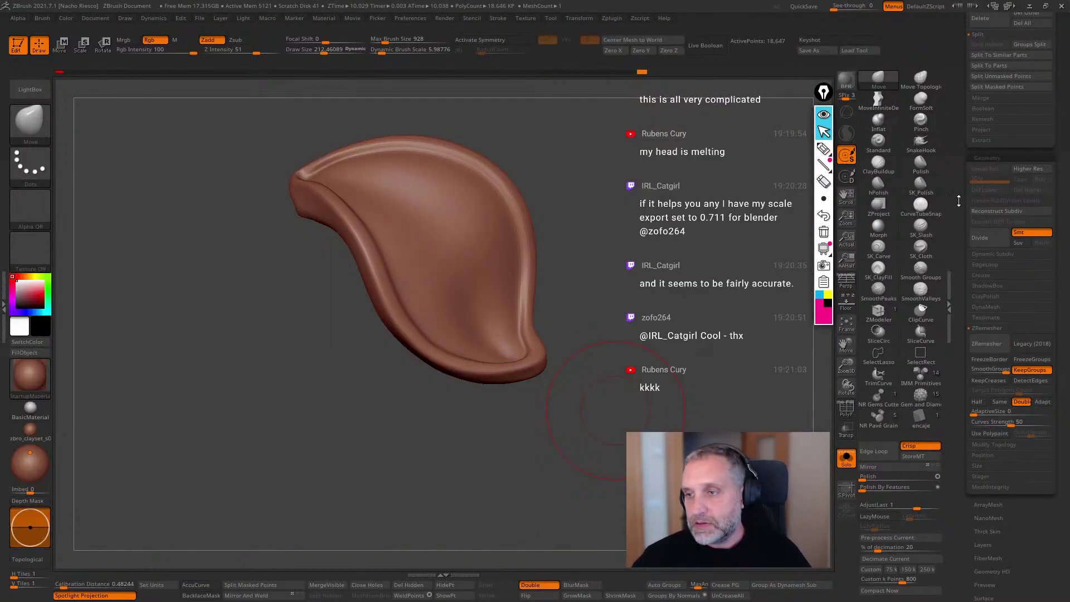
{"action": "left_click_drag", "start_coordinate": [960, 201], "coordinate": [960, 329]}
{"action": "left_click_drag", "start_coordinate": [962, 209], "coordinate": [960, 335]}
{"action": "left_click", "coordinate": [1031, 68]}
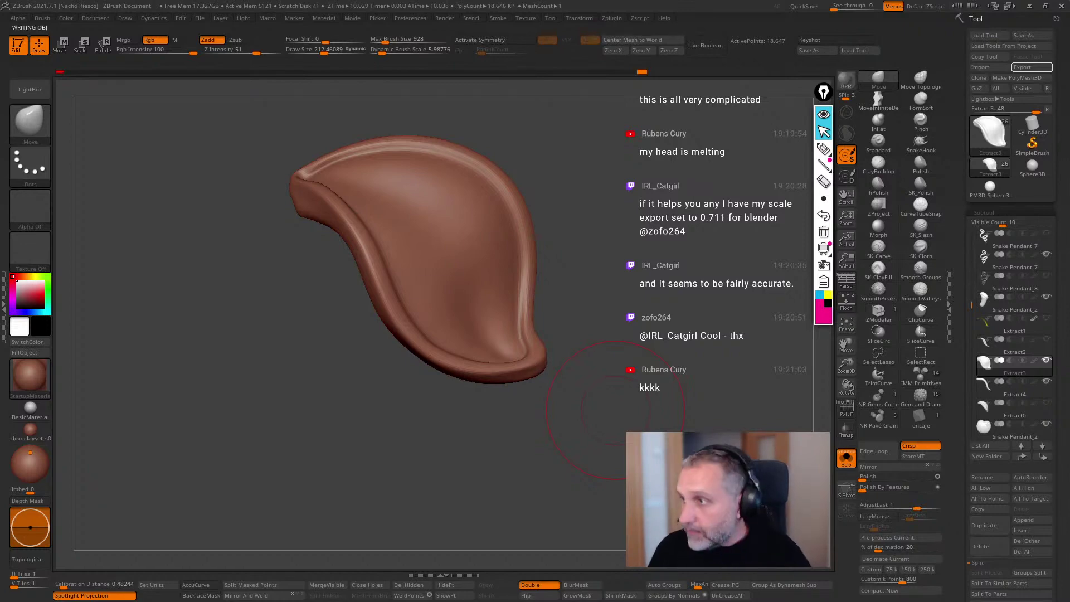
Switch to netfabb Basic and open the exported leaf file from the Stream2 folder.
{"action": "key", "text": "alt+Tab"}
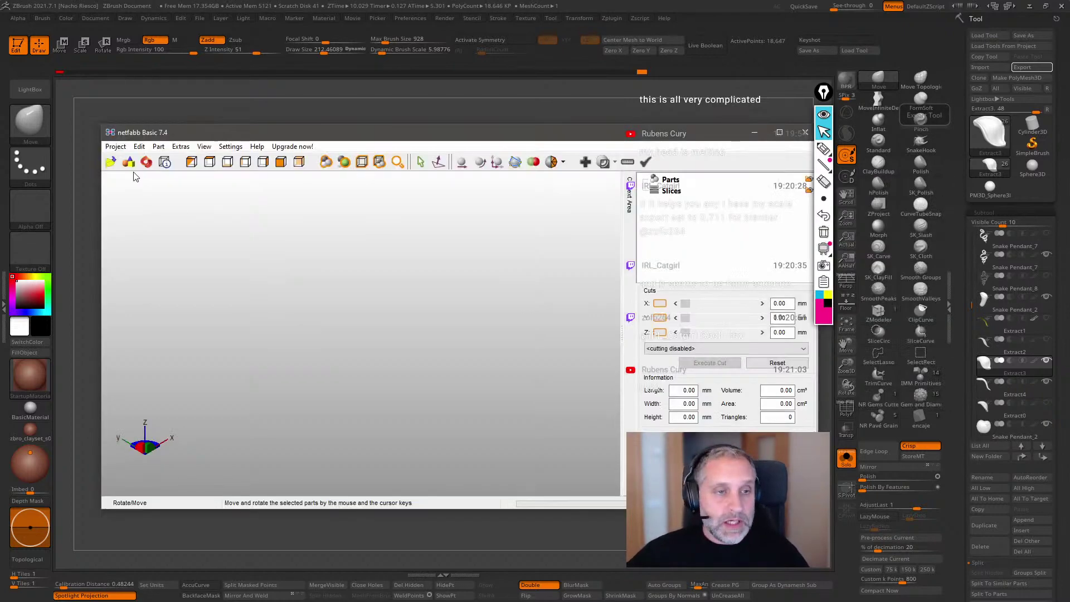
{"action": "left_click", "coordinate": [110, 161]}
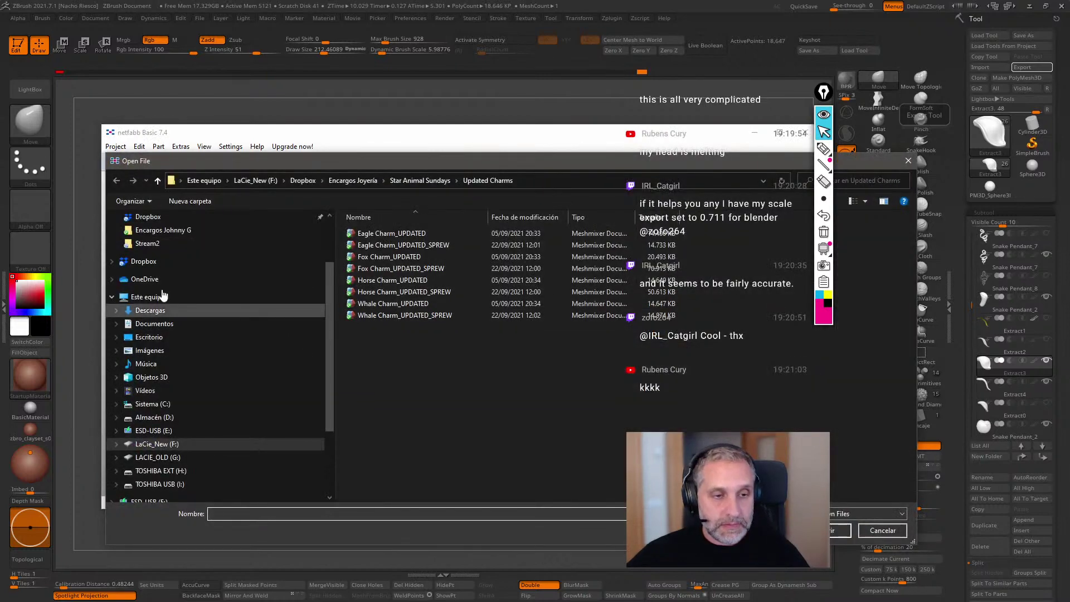
{"action": "left_click", "coordinate": [147, 244]}
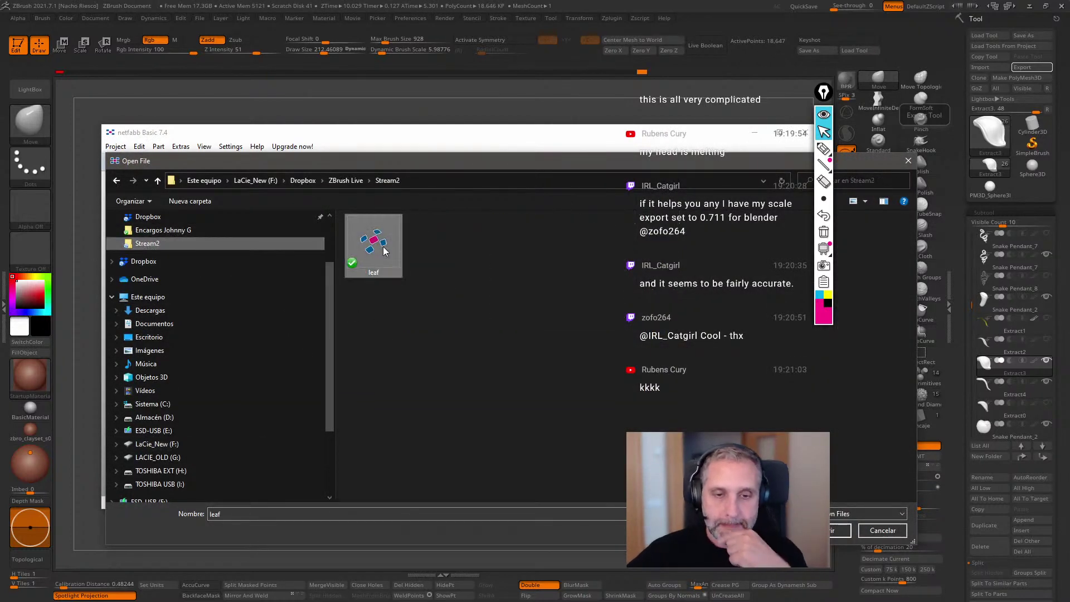
{"action": "double_click", "coordinate": [383, 248]}
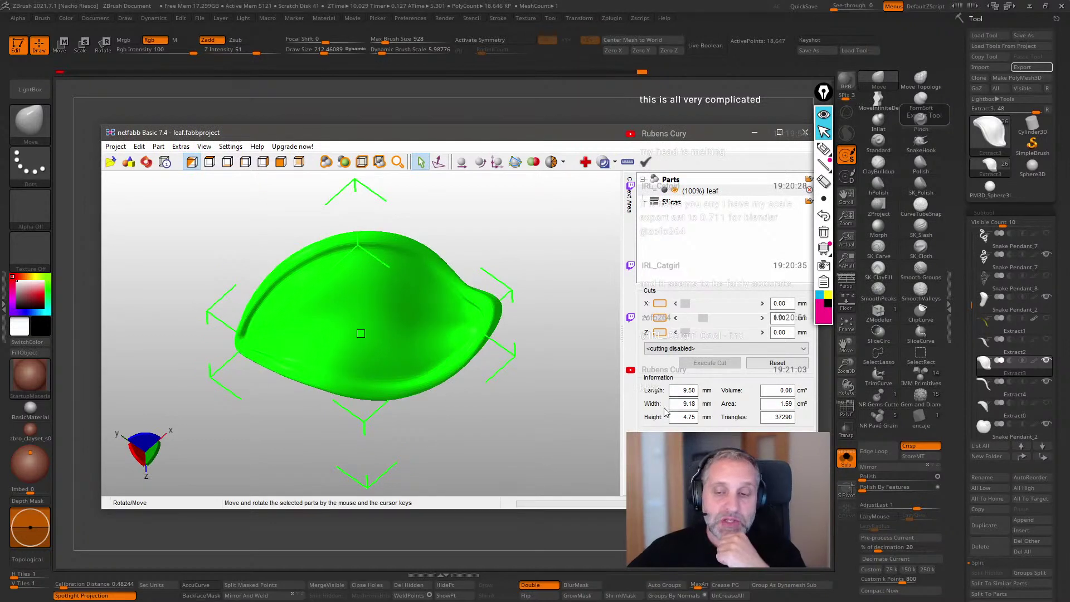
Circle the leaf's length, width and height readings with the screen pen, and close netfabb.
{"action": "left_click", "coordinate": [823, 148]}
{"action": "mouse_move", "coordinate": [690, 370]}
{"action": "left_mouse_down"}
{"action": "mouse_move", "coordinate": [659, 429]}
{"action": "mouse_move", "coordinate": [724, 430]}
{"action": "left_mouse_up"}
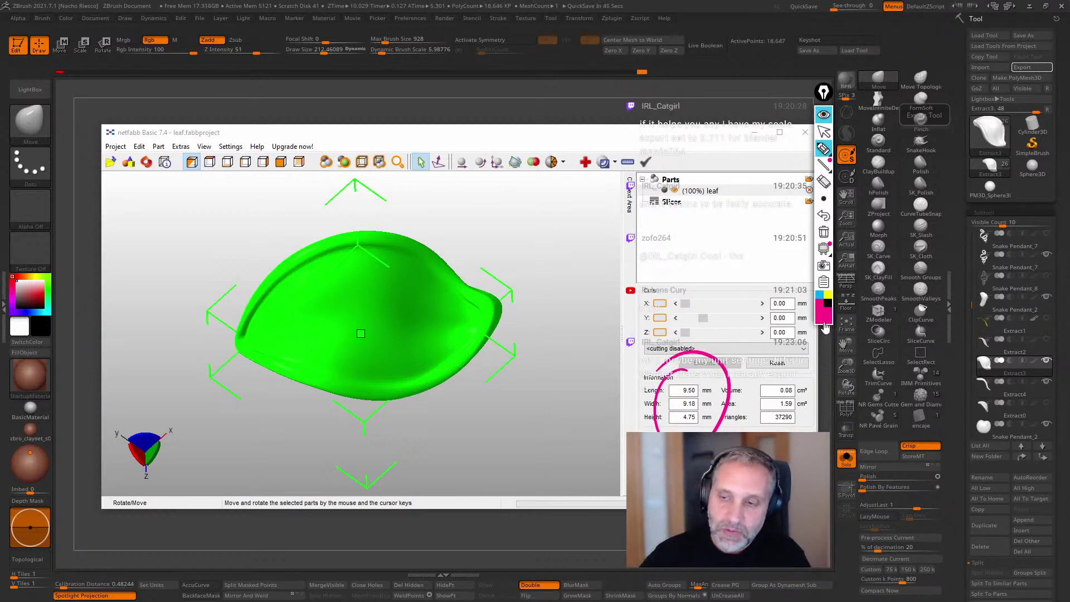
{"action": "left_click_drag", "start_coordinate": [719, 133], "coordinate": [670, 159]}
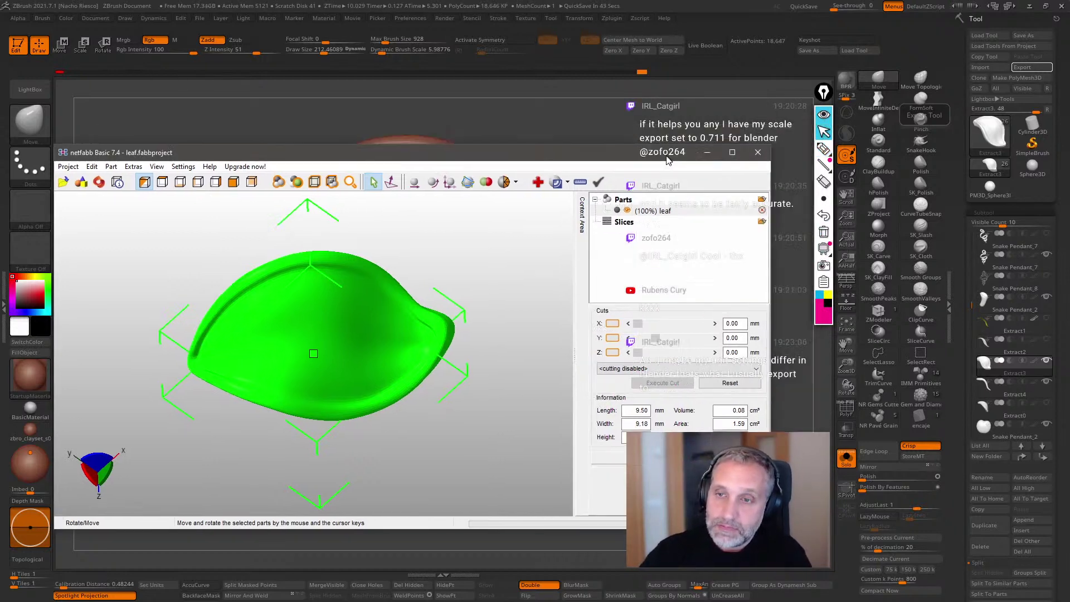
{"action": "left_click", "coordinate": [756, 158]}
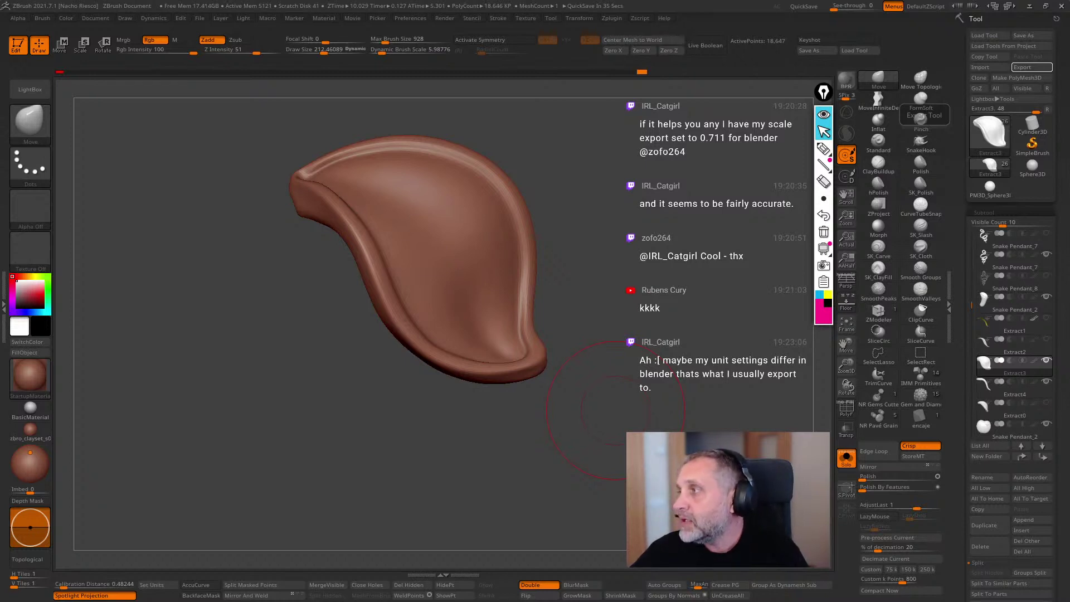
Look through the KeyShot Scale Sender and Scale Master plugins for their scale and export options.
{"action": "left_click", "coordinate": [6, 326]}
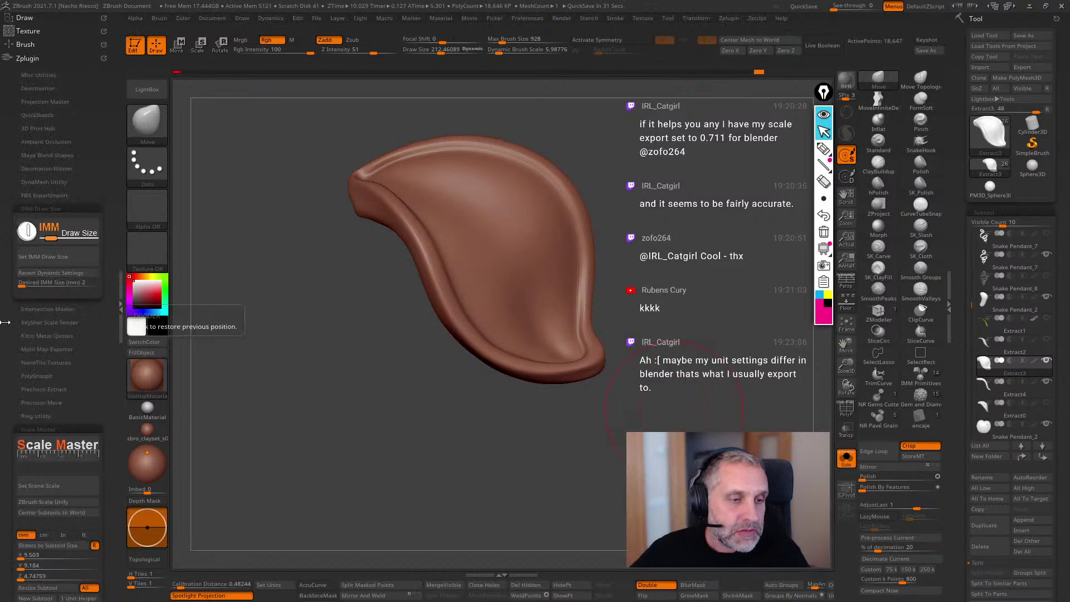
{"action": "left_click", "coordinate": [68, 324]}
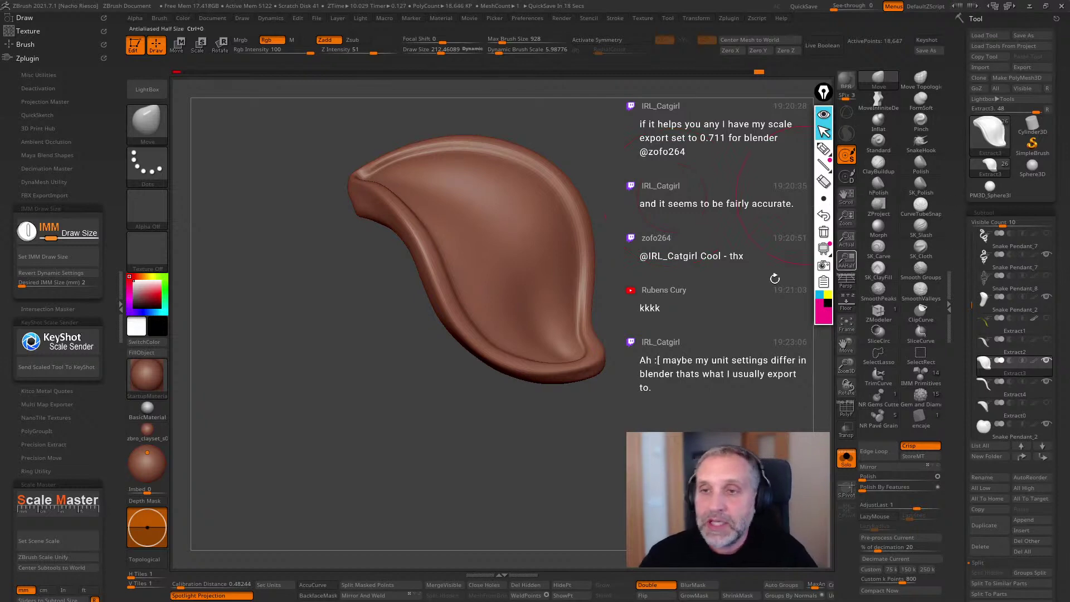
{"action": "left_click", "coordinate": [120, 306]}
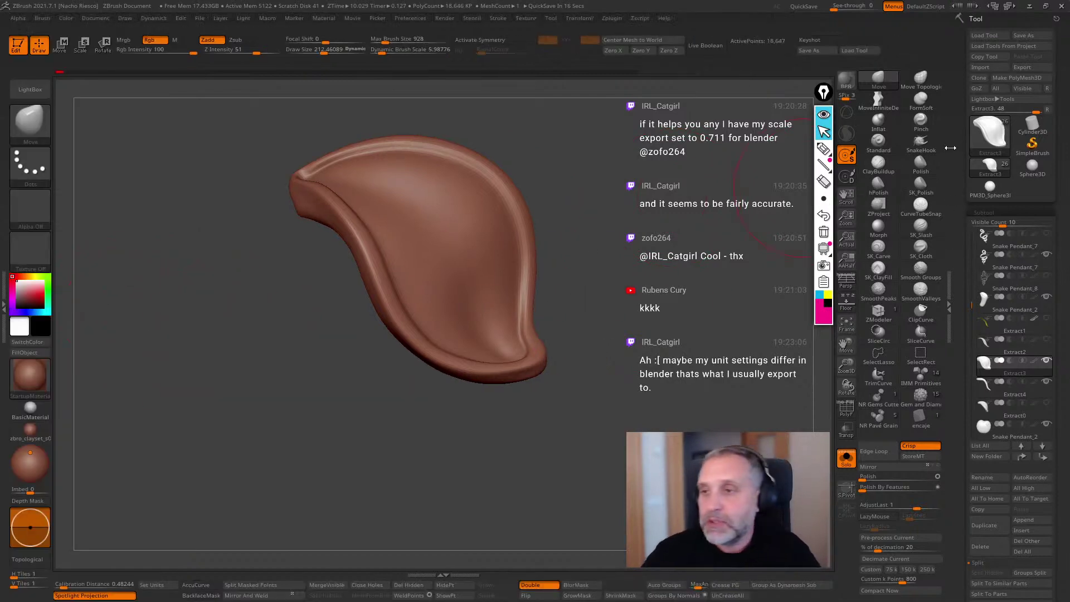
{"action": "left_click", "coordinate": [610, 19]}
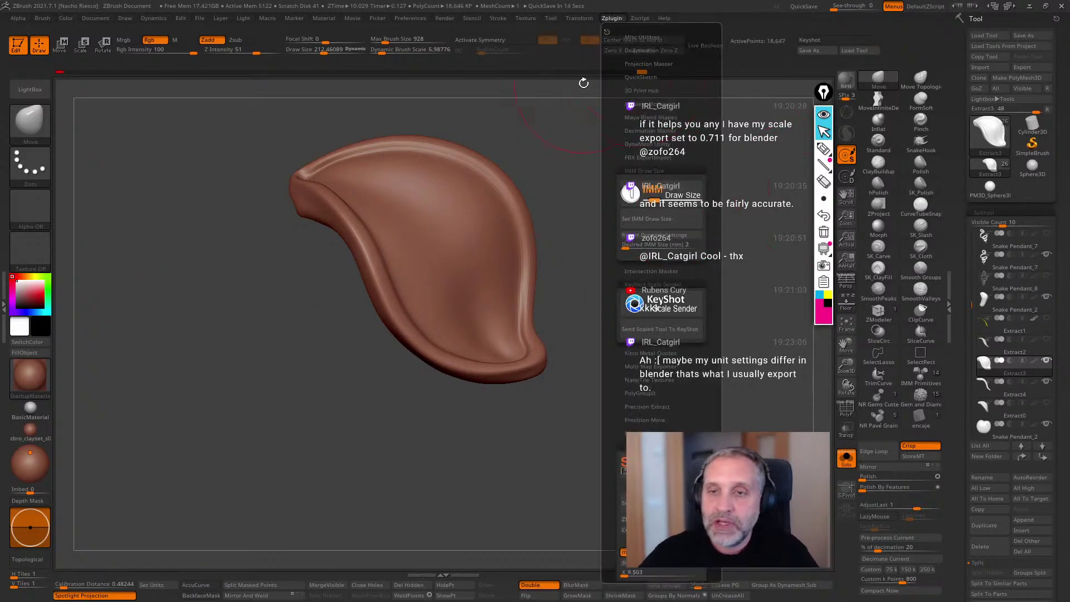
{"action": "left_click", "coordinate": [611, 19]}
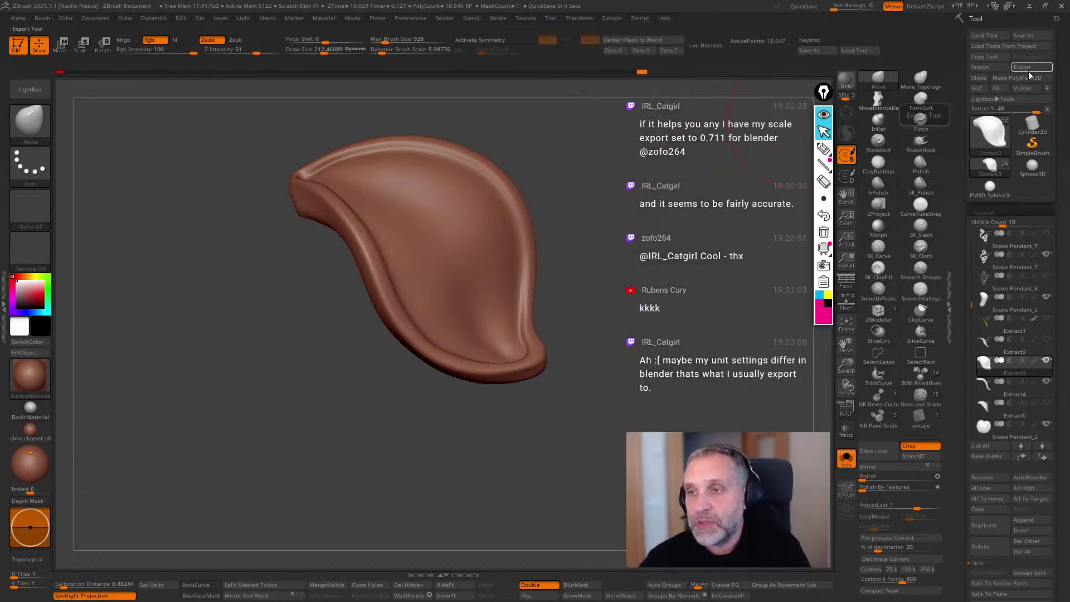
{"action": "left_click", "coordinate": [611, 17]}
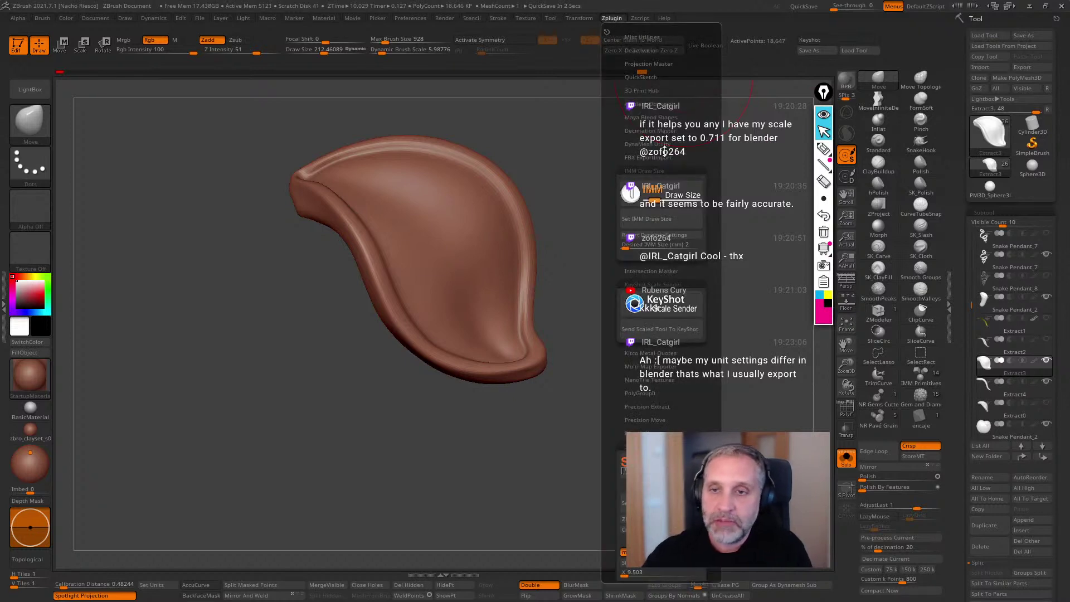
{"action": "left_click", "coordinate": [613, 18]}
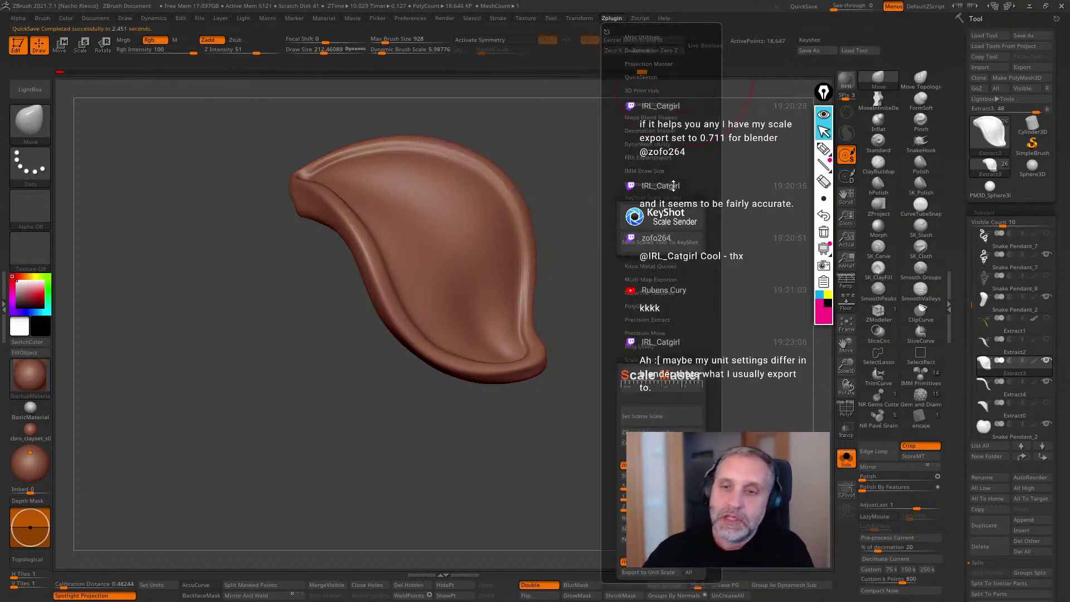
{"action": "left_click", "coordinate": [667, 317]}
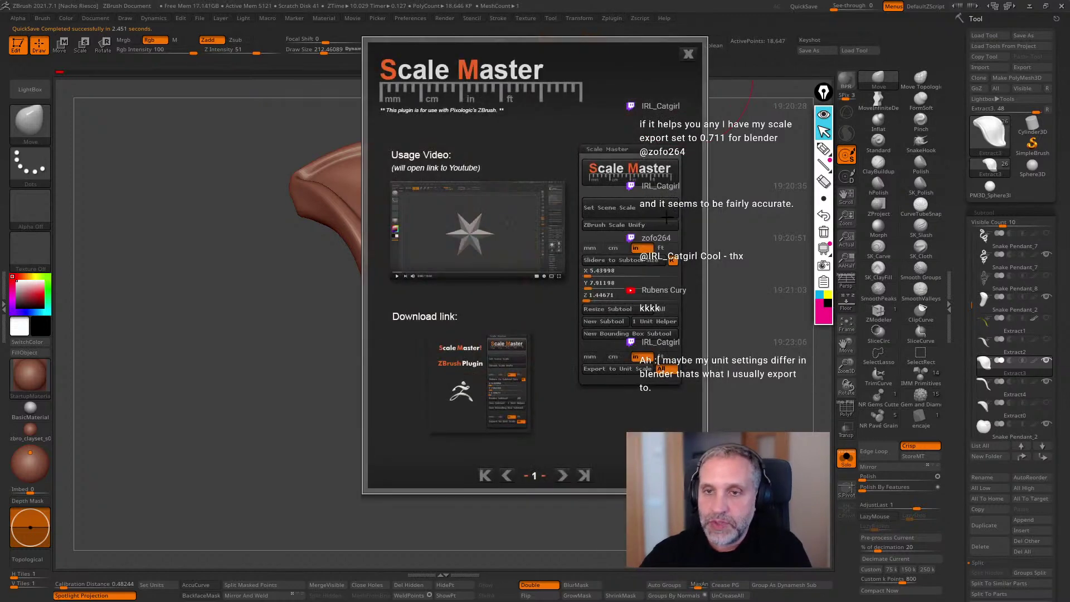
{"action": "left_click", "coordinate": [688, 54]}
In the 3D Print Hub plugin, set the leaf's size to the 9.50 x 9.18 x 4.75 mm option.
{"action": "left_click", "coordinate": [613, 18]}
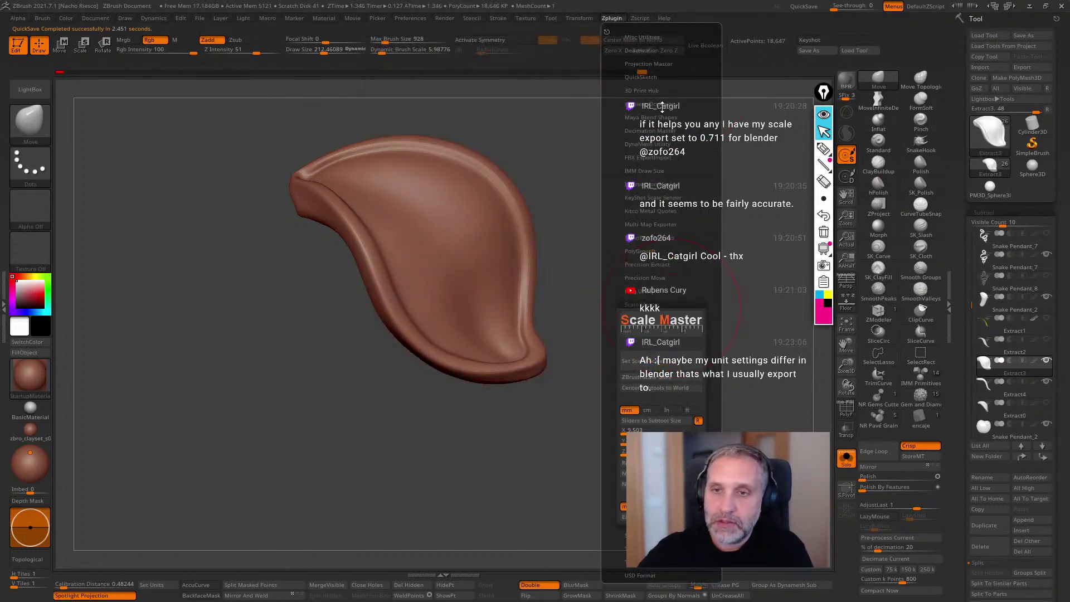
{"action": "left_click", "coordinate": [655, 90]}
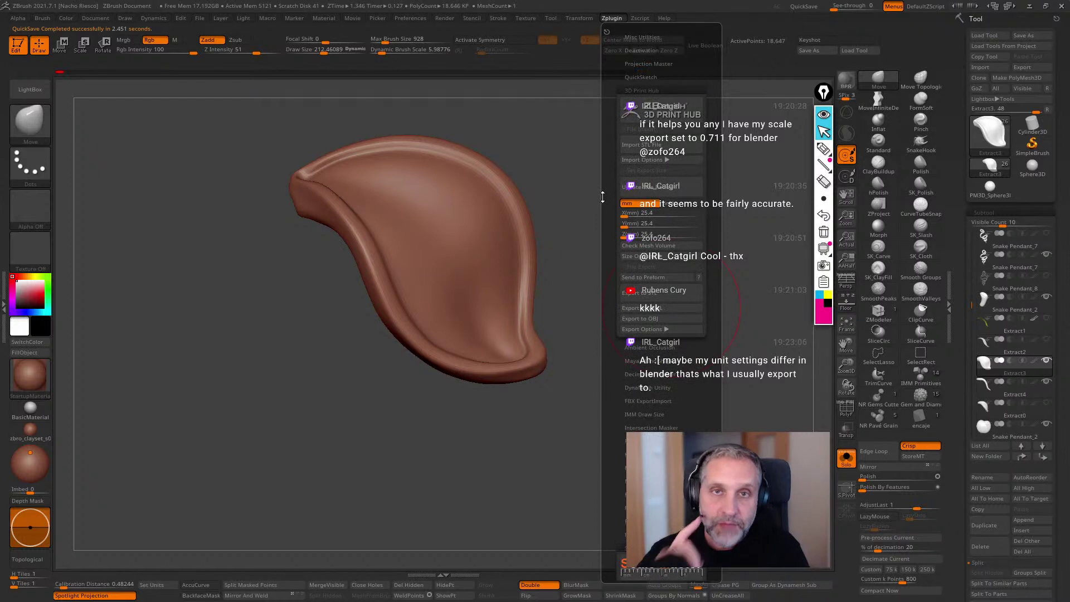
{"action": "left_click", "coordinate": [660, 186]}
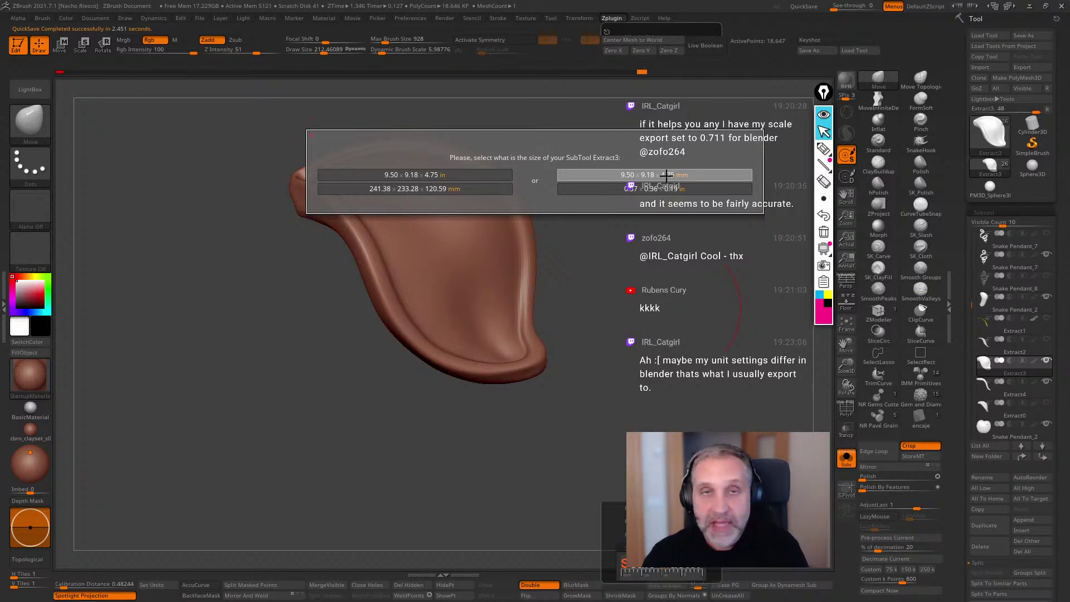
{"action": "left_click", "coordinate": [667, 176]}
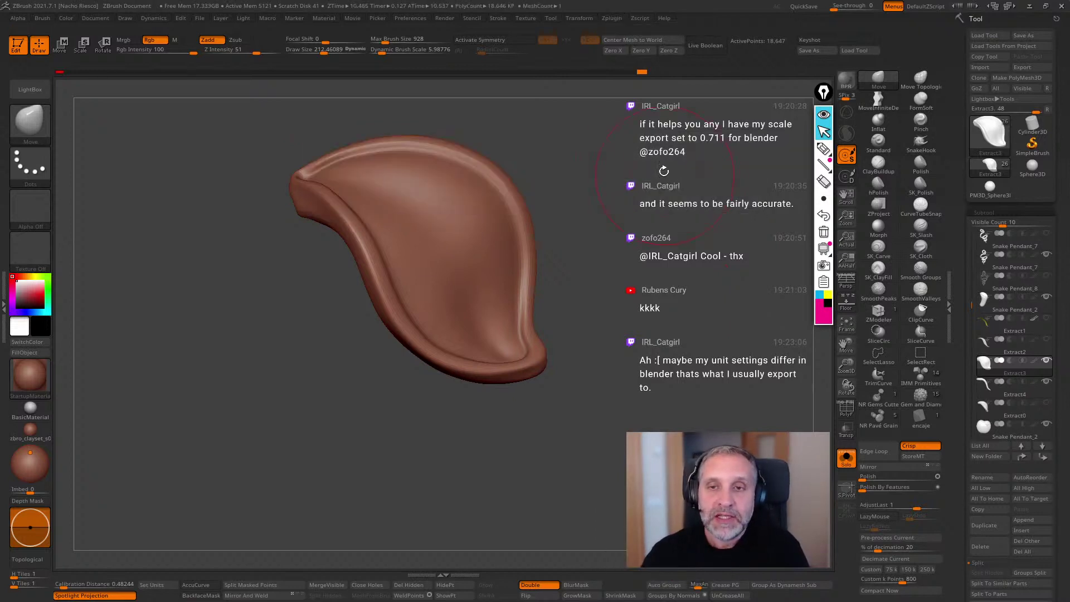
{"action": "left_click", "coordinate": [611, 18]}
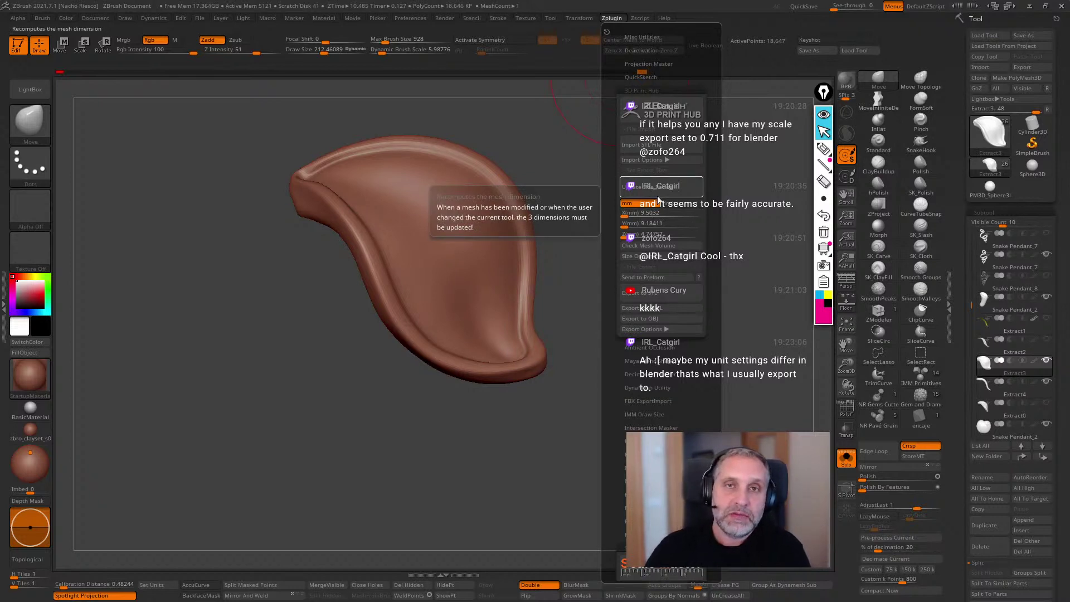
{"action": "left_click_drag", "start_coordinate": [769, 411], "coordinate": [741, 449]}
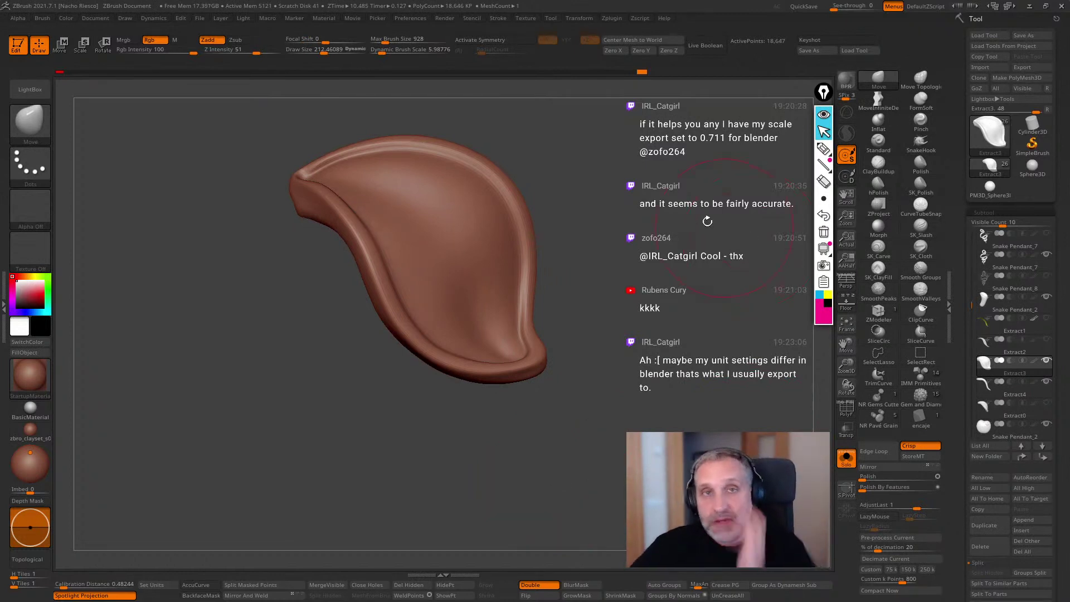
{"action": "mouse_move", "coordinate": [648, 318]}
{"action": "left_mouse_down"}
{"action": "mouse_move", "coordinate": [646, 333]}
{"action": "mouse_move", "coordinate": [675, 315]}
{"action": "left_mouse_up"}
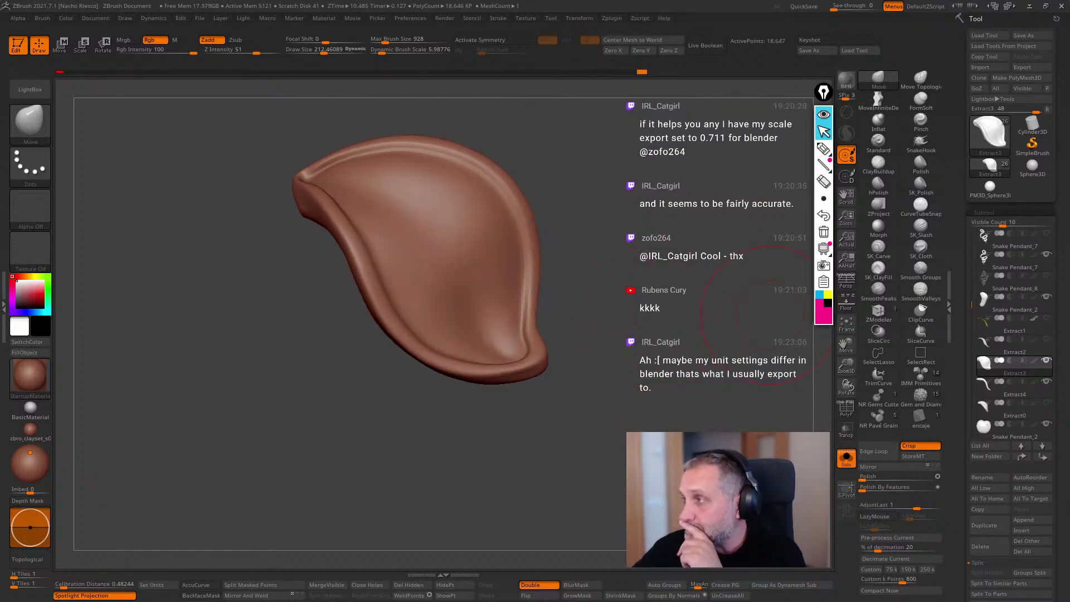
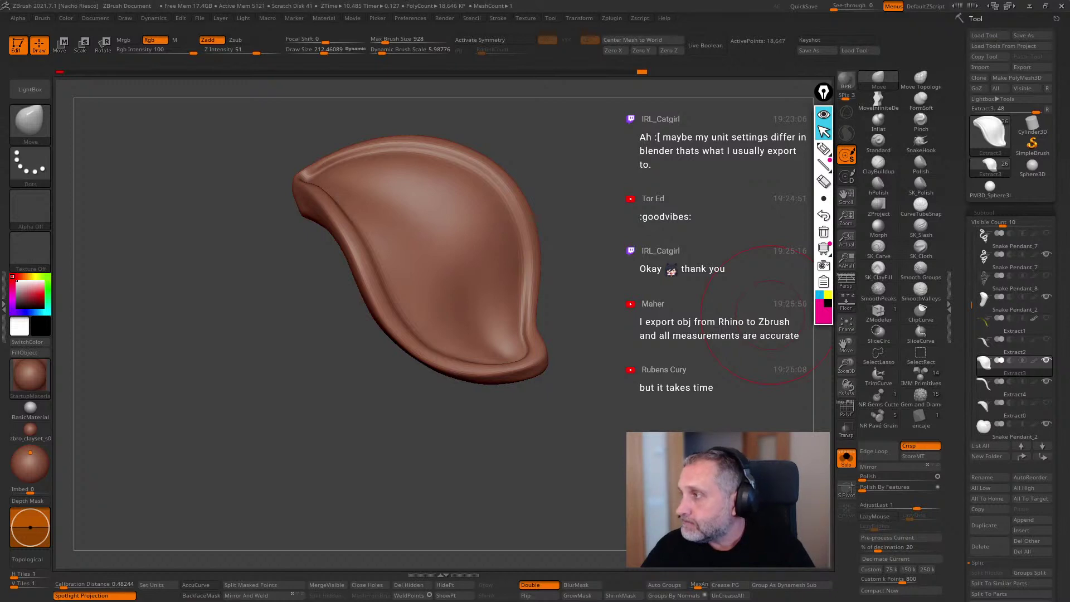
{"action": "left_click_drag", "start_coordinate": [769, 315], "coordinate": [735, 401]}
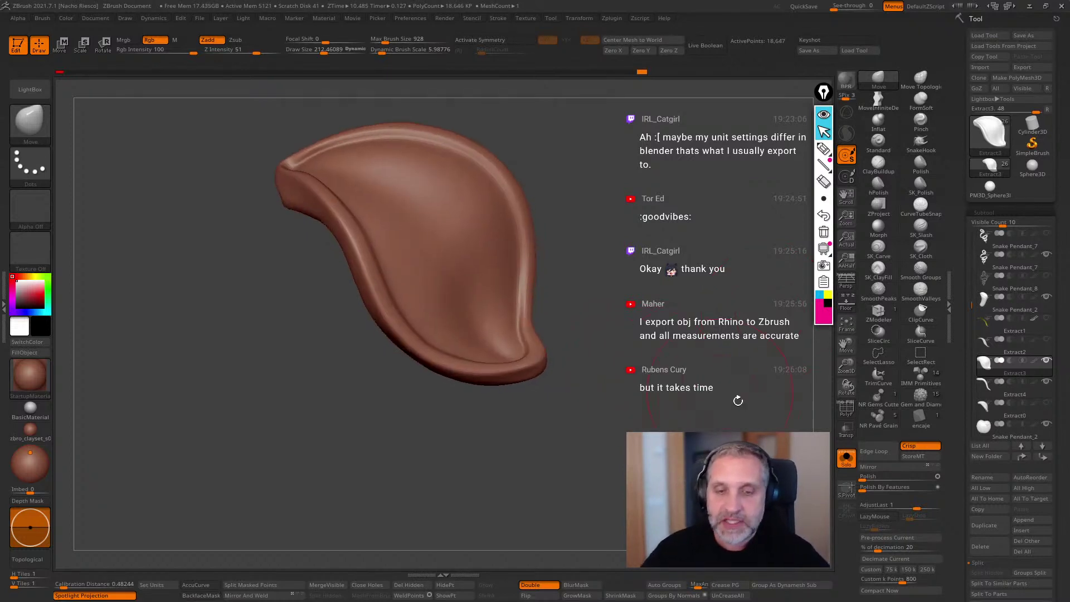
Show the whole pendant again, select the leaf's central vein, then polish and smooth it.
{"action": "left_click", "coordinate": [846, 461]}
{"action": "left_click_drag", "start_coordinate": [723, 480], "coordinate": [738, 496]}
{"action": "left_click", "coordinate": [491, 307], "text": "alt"}
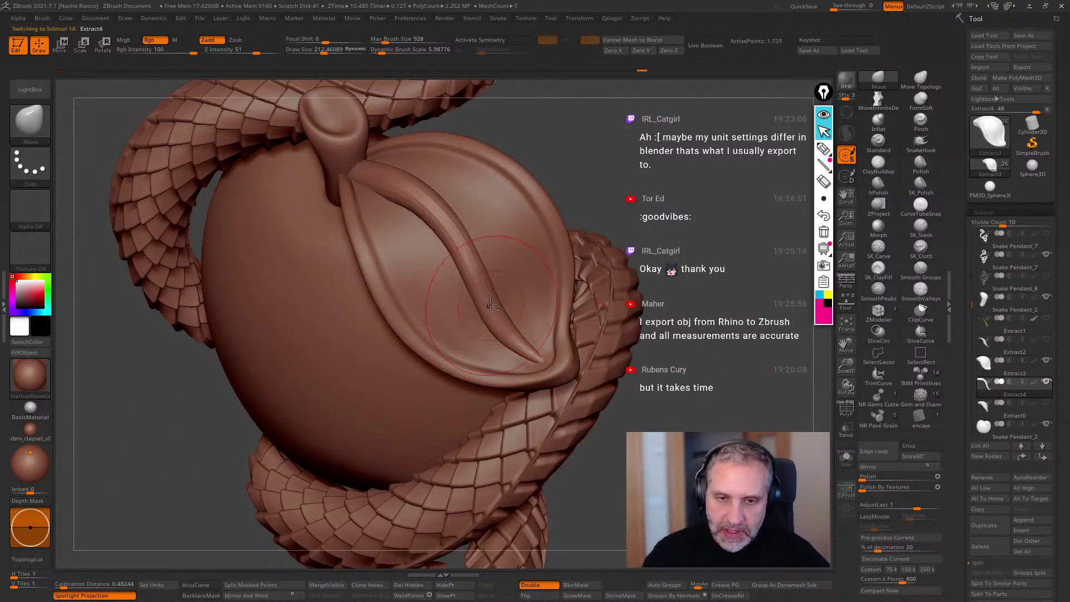
{"action": "left_click", "coordinate": [870, 478]}
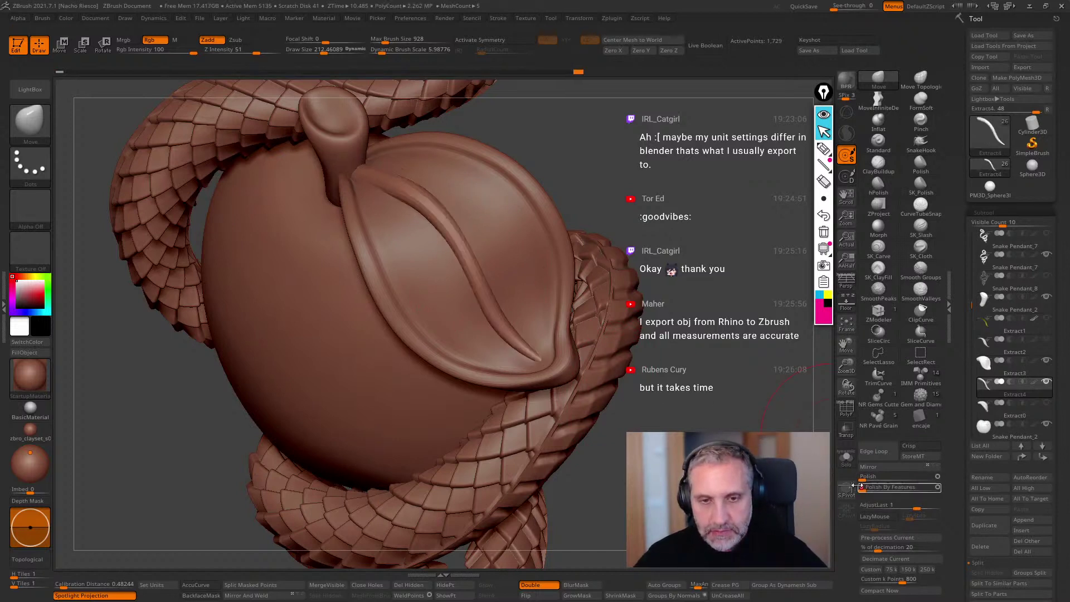
{"action": "left_click", "coordinate": [864, 486]}
{"action": "left_click", "coordinate": [872, 477]}
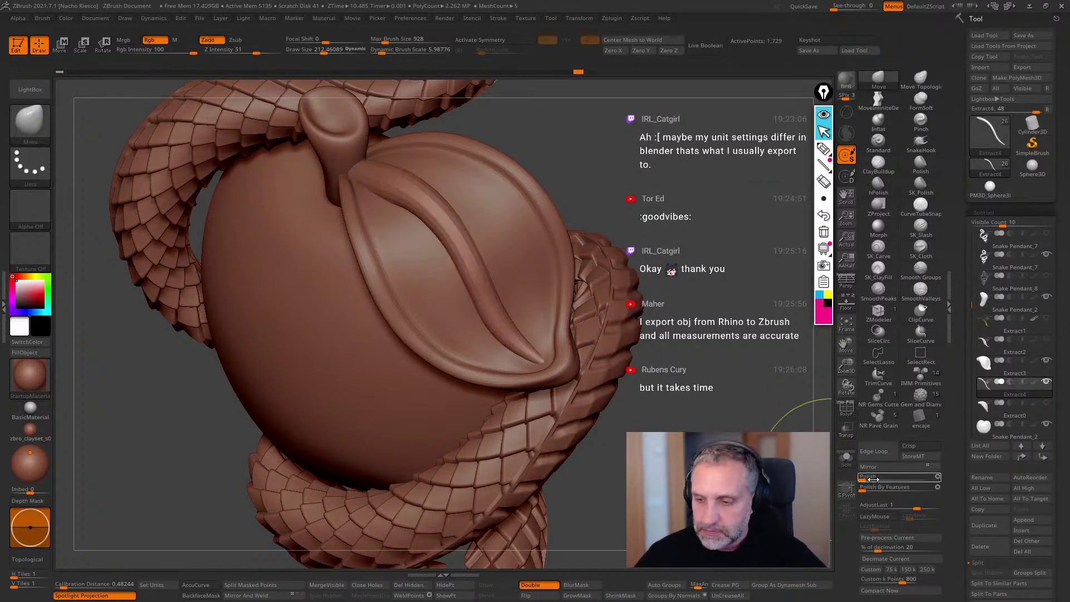
{"action": "key", "text": "shift"}
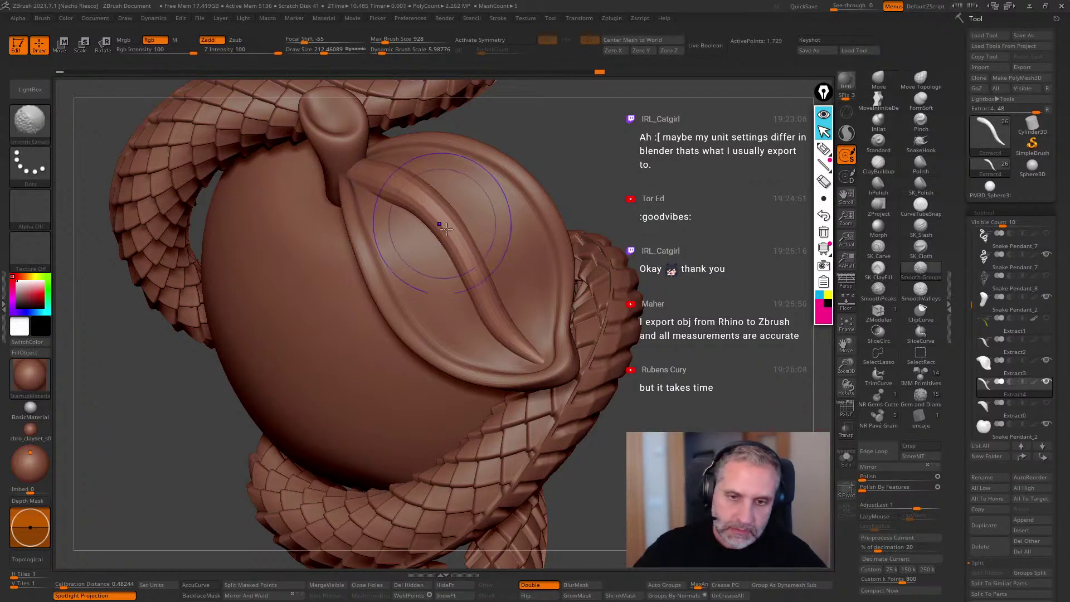
Rebuild the central vein's mesh with ZRemesher, keeping its polygroups.
{"action": "scroll", "coordinate": [1007, 419], "scroll_direction": "down", "scroll_amount": 8}
{"action": "left_click", "coordinate": [997, 425]}
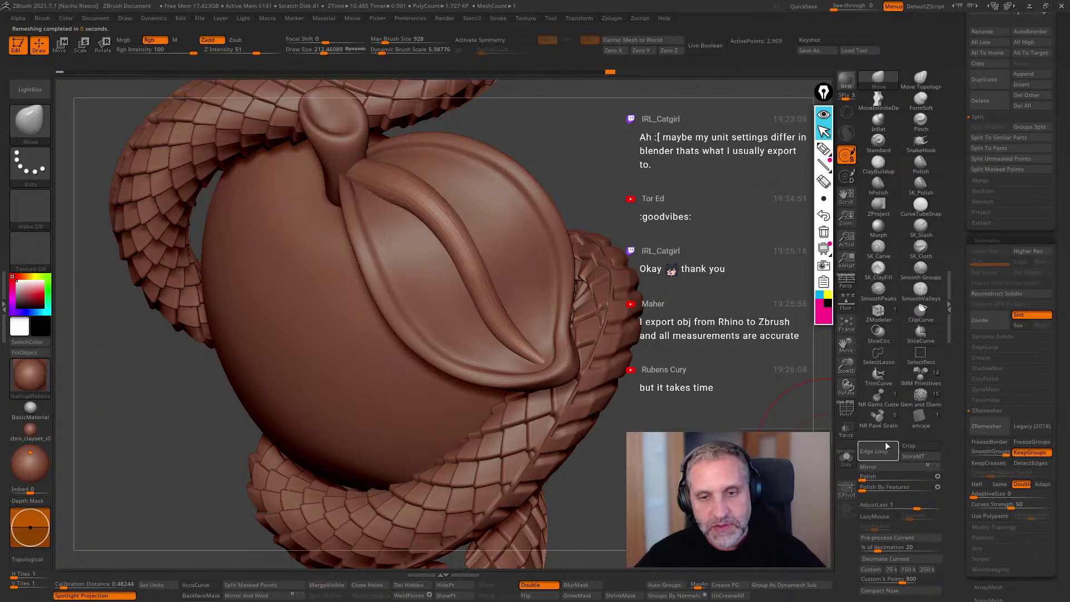
{"action": "mouse_move", "coordinate": [795, 486]}
{"action": "left_mouse_down"}
{"action": "mouse_move", "coordinate": [769, 506]}
{"action": "mouse_move", "coordinate": [761, 429]}
{"action": "mouse_move", "coordinate": [758, 442]}
{"action": "mouse_move", "coordinate": [587, 420]}
{"action": "left_mouse_up"}
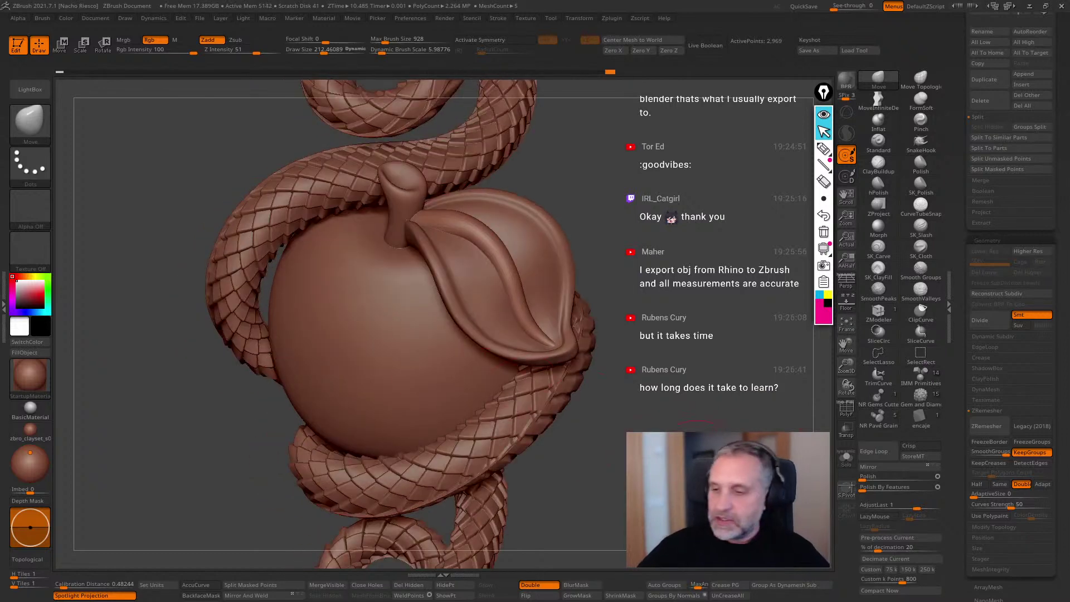
Select the NR Gems Cutters insert brush and set its IMM draw size to 2 mm.
{"action": "left_click", "coordinate": [878, 397]}
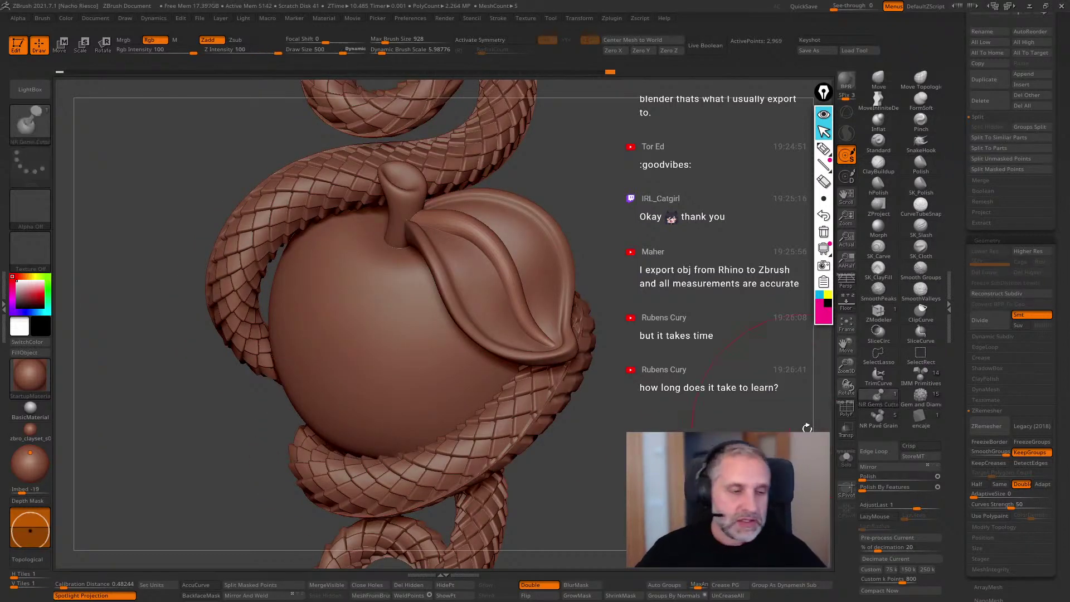
{"action": "left_click", "coordinate": [5, 307]}
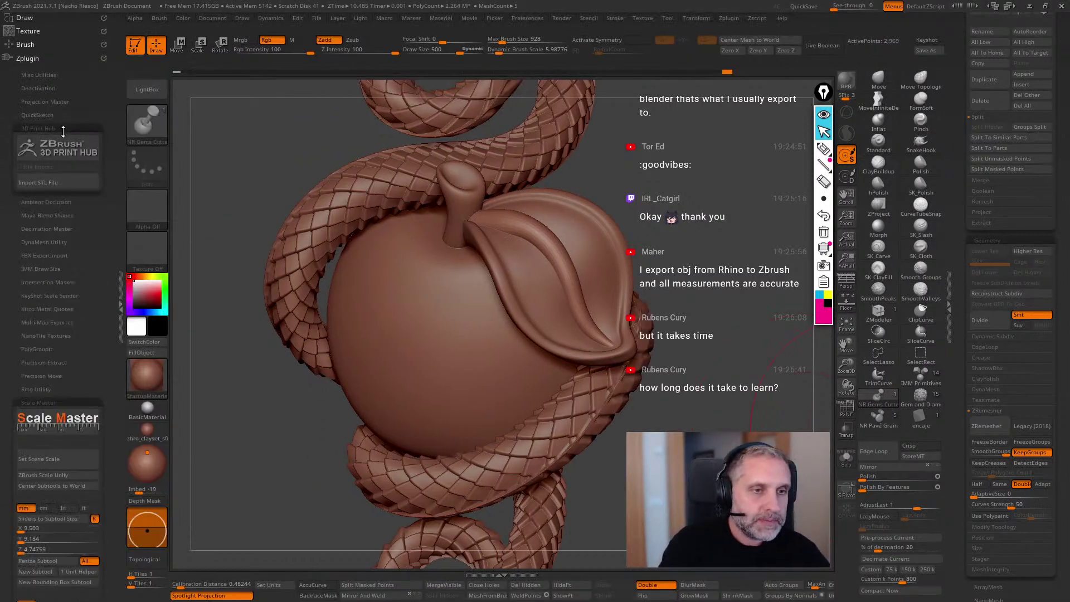
{"action": "left_click", "coordinate": [44, 208]}
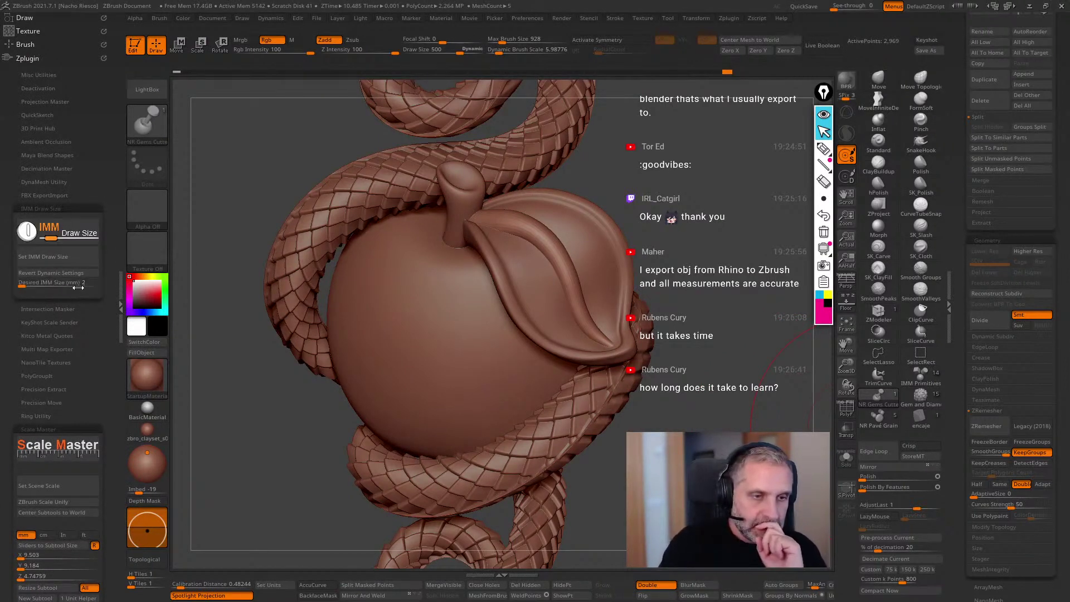
{"action": "left_click", "coordinate": [86, 284]}
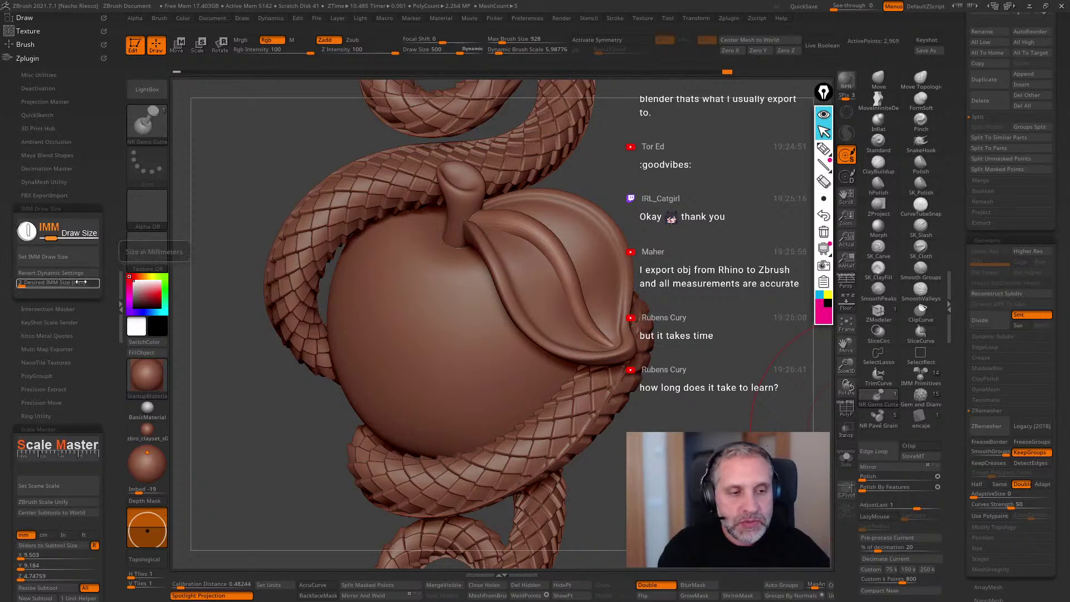
{"action": "left_click", "coordinate": [76, 272]}
Try inserting a 2 mm gem cutter on the leaf's inner half beside the central vein.
{"action": "left_click_drag", "start_coordinate": [530, 278], "coordinate": [545, 292], "text": "ctrl"}
{"action": "left_click_drag", "start_coordinate": [735, 234], "coordinate": [632, 286]}
{"action": "left_click_drag", "start_coordinate": [730, 288], "coordinate": [760, 286]}
{"action": "key", "text": "ctrl+z"}
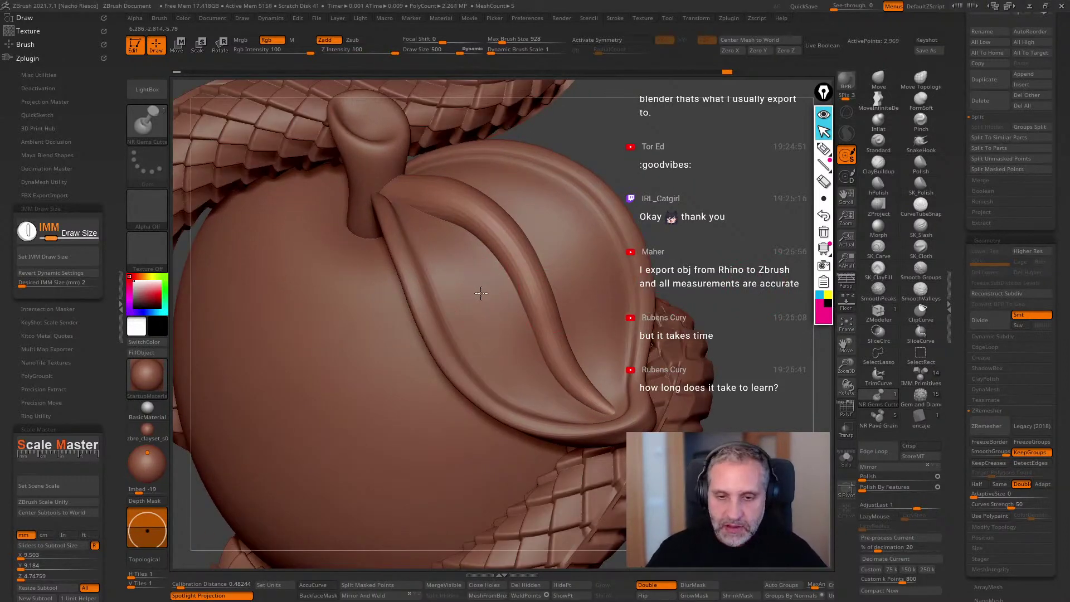
{"action": "key", "text": "ctrl+shift+z"}
{"action": "left_click_drag", "start_coordinate": [741, 262], "coordinate": [602, 345]}
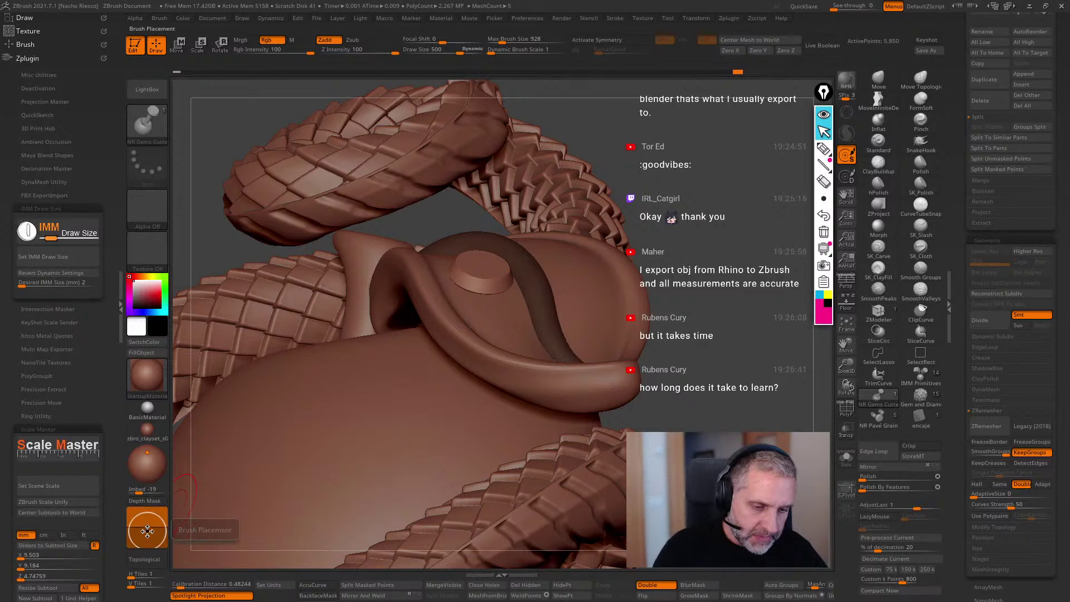
Try the gem cutter on the leaf's inner half with imbed depths of -22 and -28.
{"action": "left_click_drag", "start_coordinate": [147, 532], "coordinate": [147, 532]}
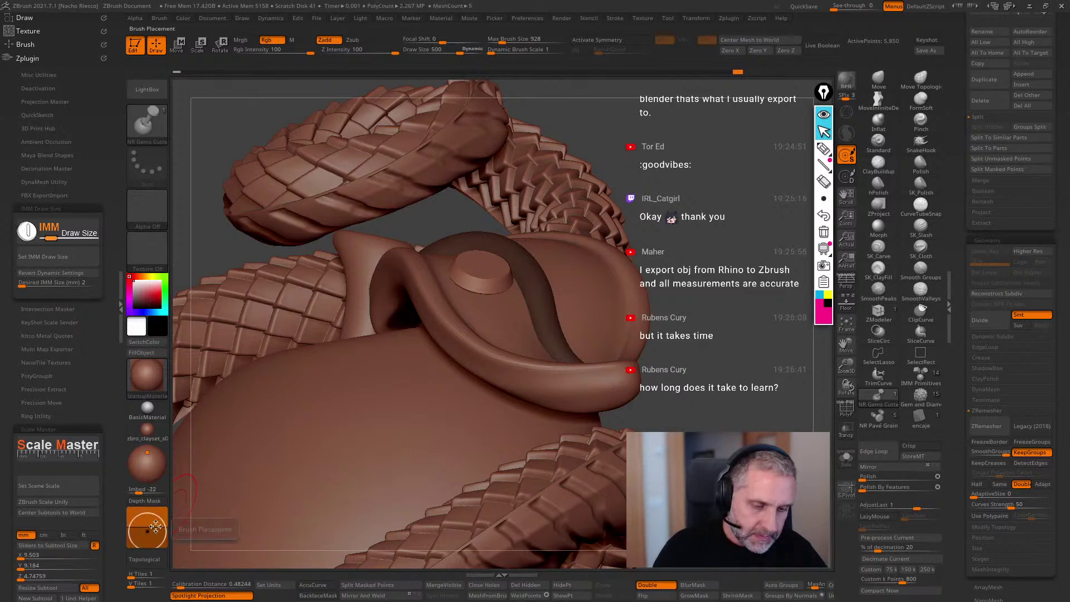
{"action": "key", "text": "ctrl+z"}
{"action": "left_click_drag", "start_coordinate": [485, 273], "coordinate": [541, 276]}
{"action": "left_click_drag", "start_coordinate": [717, 253], "coordinate": [715, 274]}
{"action": "key", "text": "ctrl+z"}
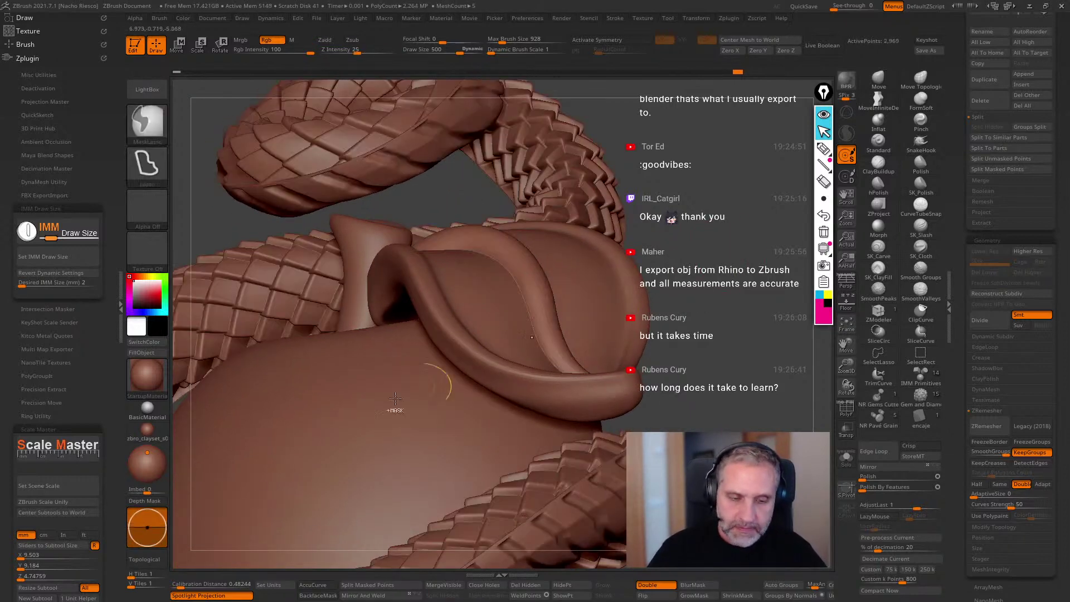
{"action": "left_click_drag", "start_coordinate": [147, 530], "coordinate": [147, 533]}
{"action": "left_click_drag", "start_coordinate": [481, 277], "coordinate": [518, 278]}
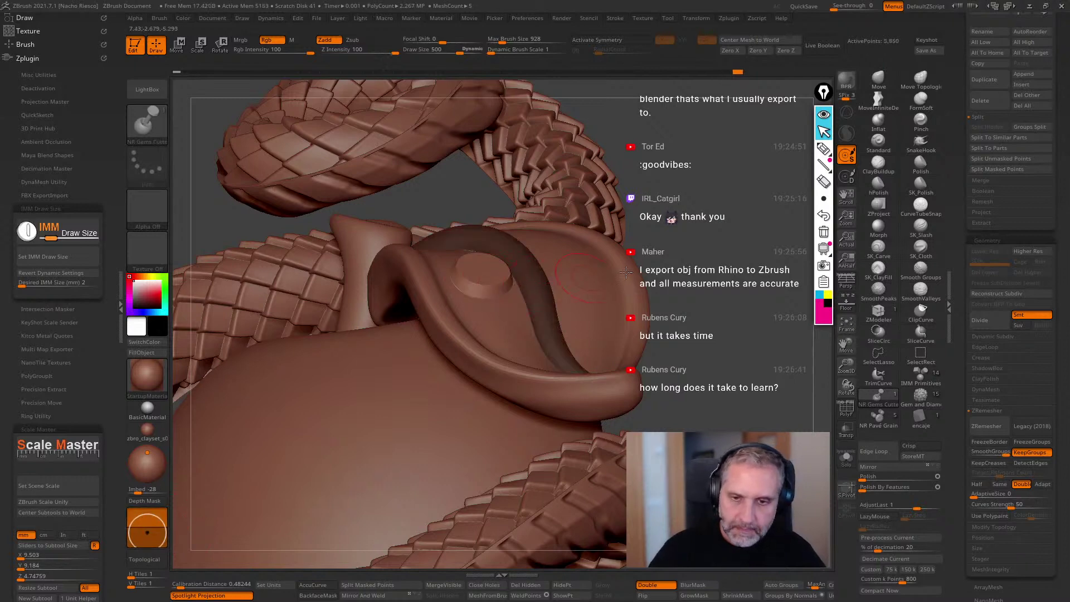
Set the brush's imbed depth to -25 and insert the 2 mm gem cutter again on the leaf's inner half.
{"action": "left_click_drag", "start_coordinate": [148, 532], "coordinate": [148, 531]}
{"action": "key", "text": "ctrl+z"}
{"action": "left_click_drag", "start_coordinate": [474, 274], "coordinate": [504, 276]}
{"action": "left_click_drag", "start_coordinate": [722, 304], "coordinate": [776, 431]}
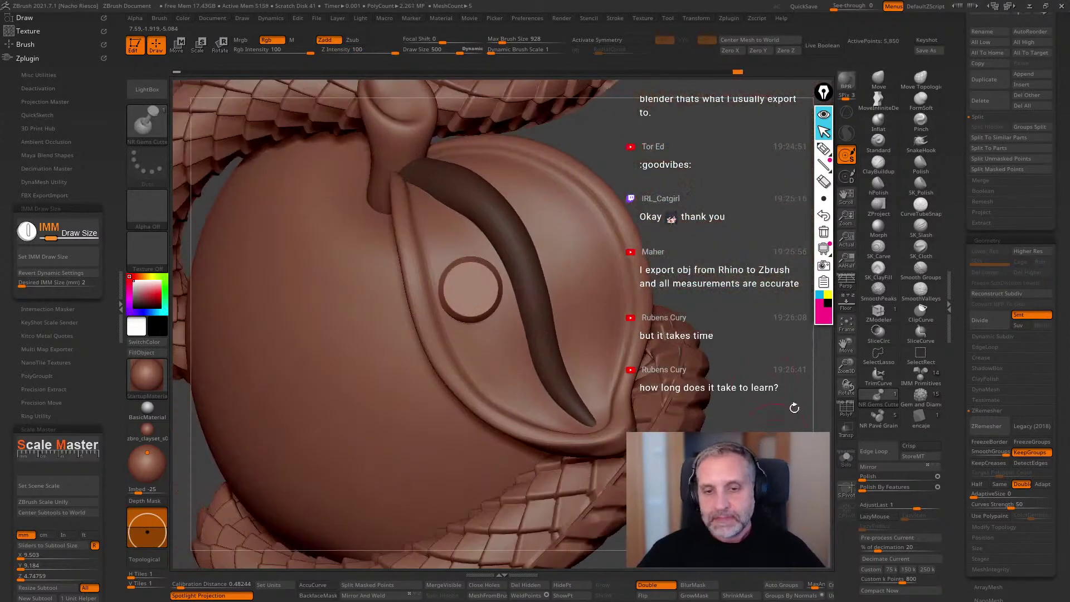
Split the unmasked gem cutter from the central vein into its own subtool and make it active.
{"action": "left_click_drag", "start_coordinate": [958, 196], "coordinate": [954, 286]}
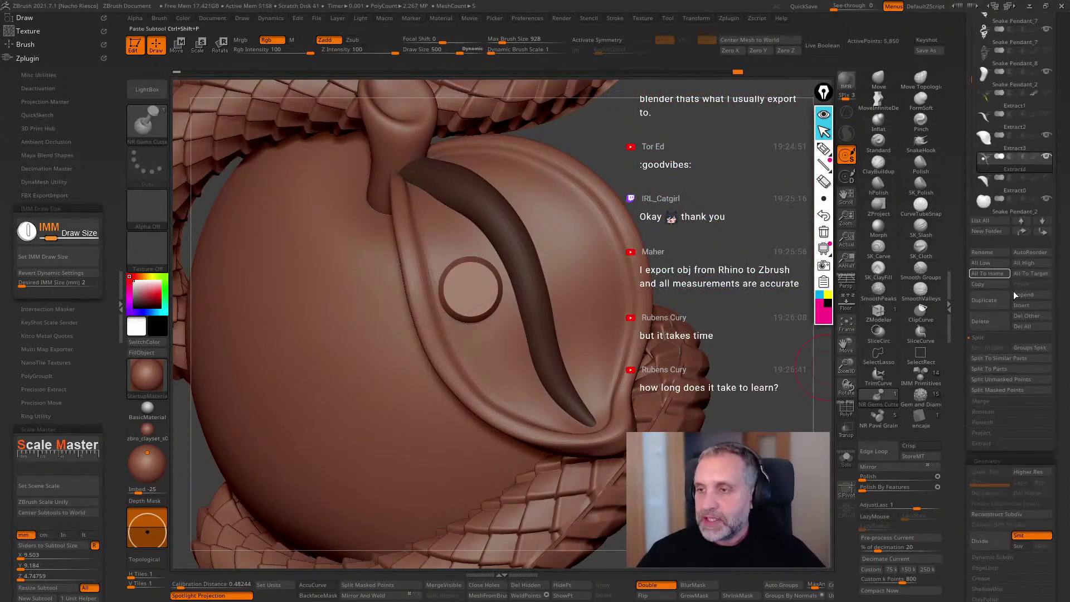
{"action": "left_click", "coordinate": [994, 379]}
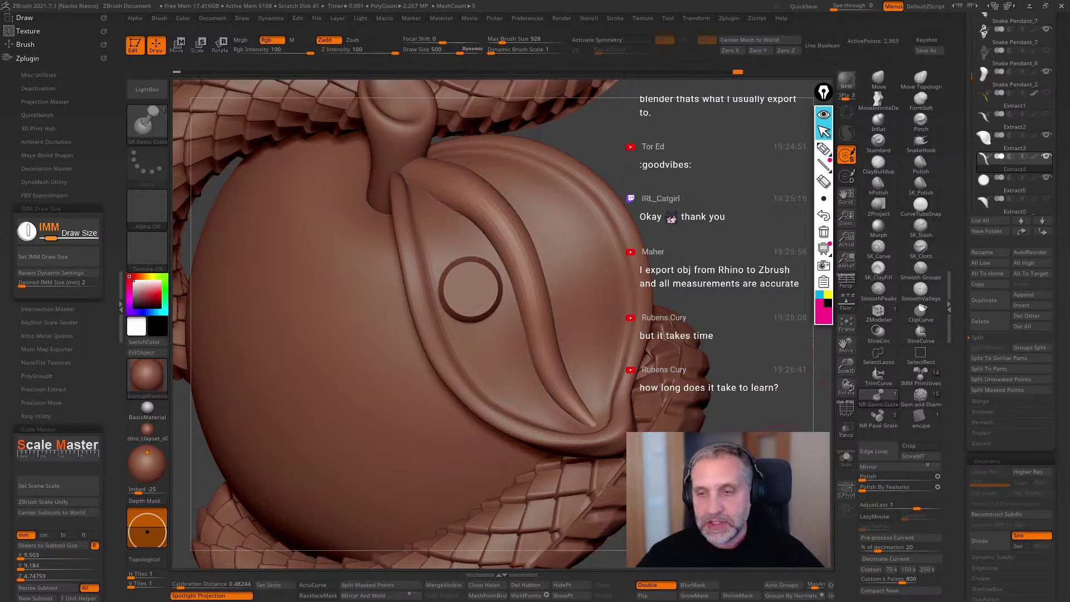
{"action": "key", "text": "w"}
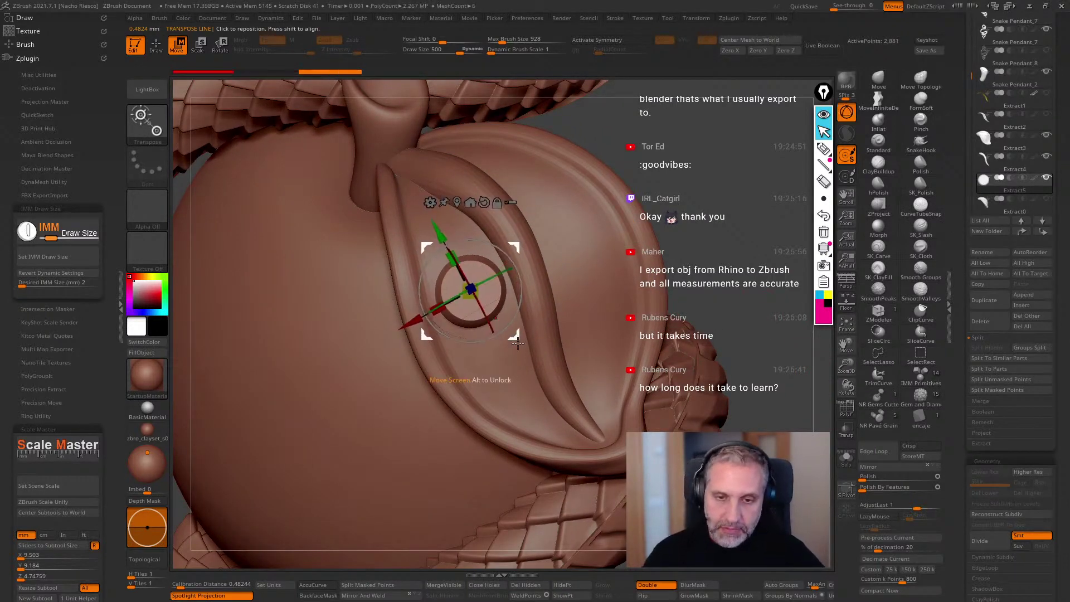
{"action": "key", "text": "q"}
Insert a second 2 mm gem cutter below the first on the leaf's inner half and adjust its position.
{"action": "left_click_drag", "start_coordinate": [500, 363], "coordinate": [502, 385]}
{"action": "right_click_drag", "start_coordinate": [502, 385], "coordinate": [605, 360]}
{"action": "key", "text": "w"}
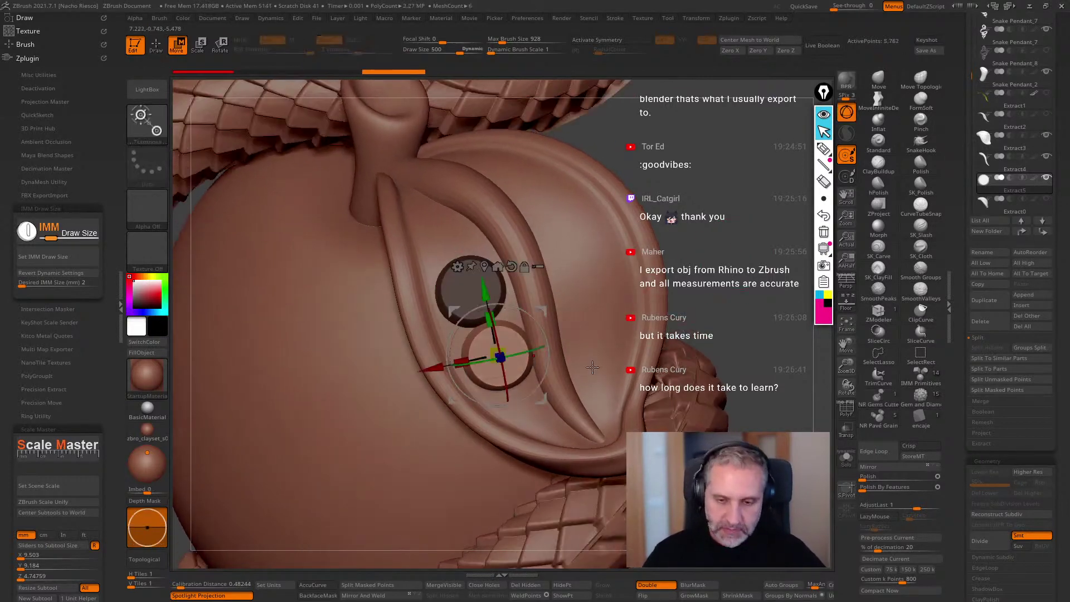
{"action": "left_click_drag", "start_coordinate": [538, 402], "coordinate": [540, 404]}
{"action": "key", "text": "q"}
Insert a third 2 mm gem cutter on the upper part of the leaf's outer half and adjust its position.
{"action": "mouse_move", "coordinate": [750, 271]}
{"action": "right_mouse_down", "text": "ctrl"}
{"action": "mouse_move", "coordinate": [751, 259]}
{"action": "mouse_move", "coordinate": [534, 244]}
{"action": "right_mouse_up", "text": "ctrl"}
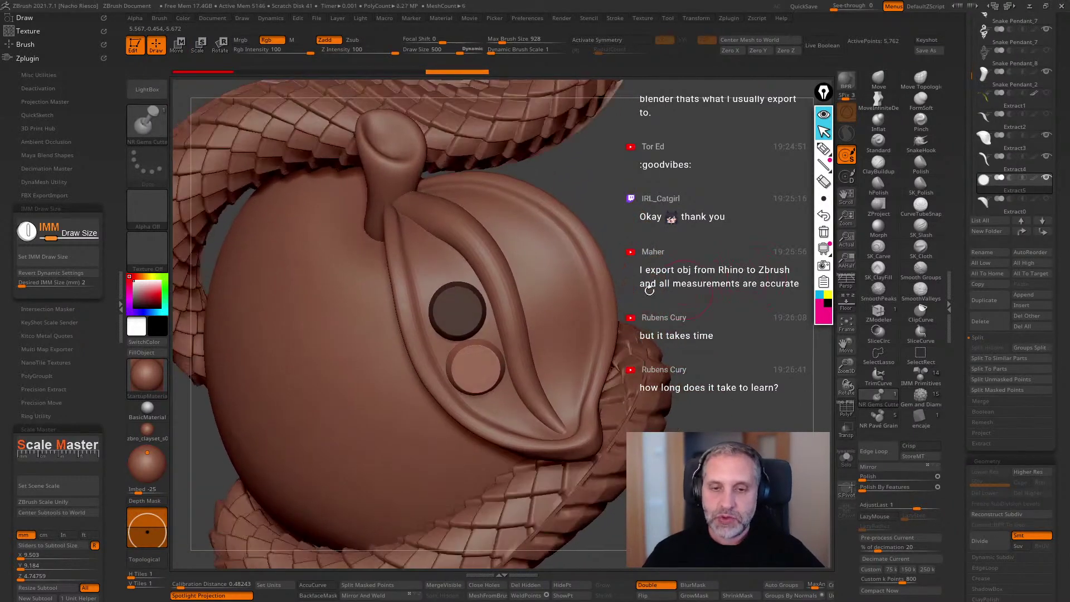
{"action": "left_click", "coordinate": [529, 243]}
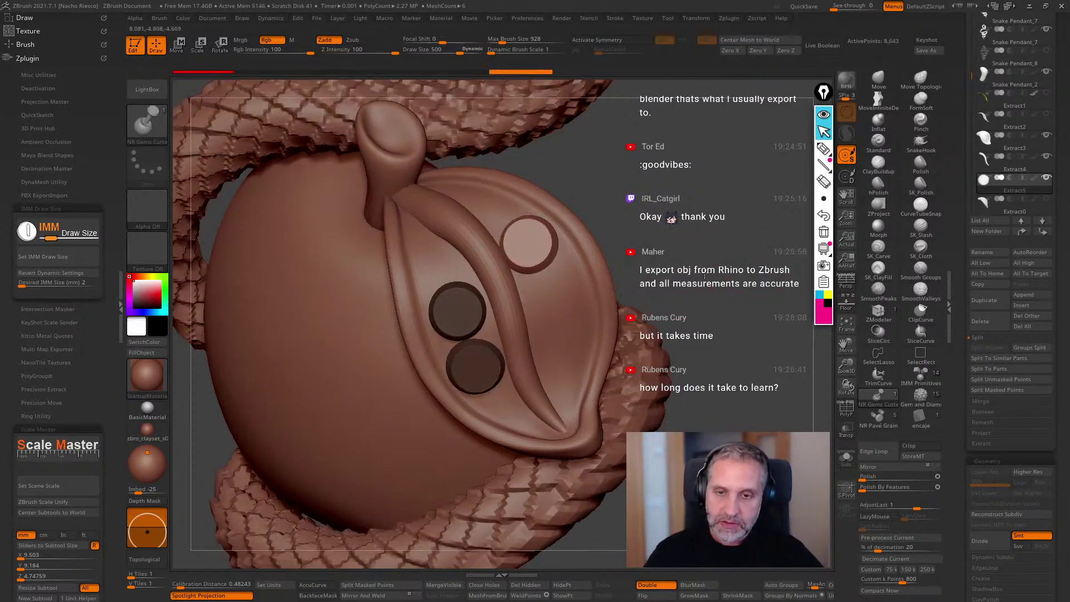
{"action": "key", "text": "w"}
{"action": "key", "text": "q"}
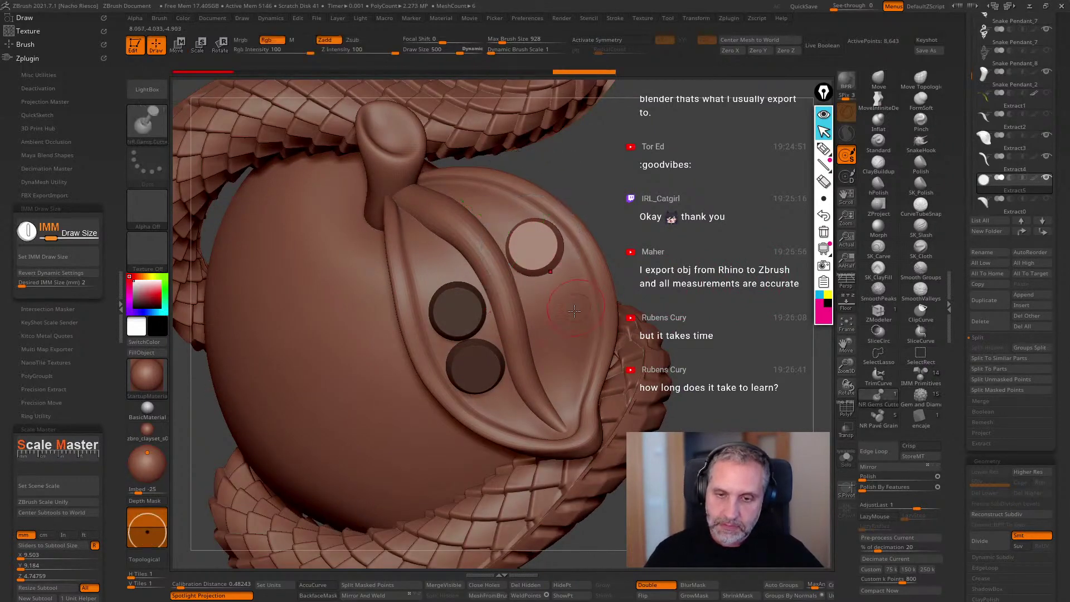
Insert a fourth 2 mm gem cutter below the third, rotating and moving it to fit the leaf's surface.
{"action": "left_click", "coordinate": [560, 310]}
{"action": "key", "text": "w"}
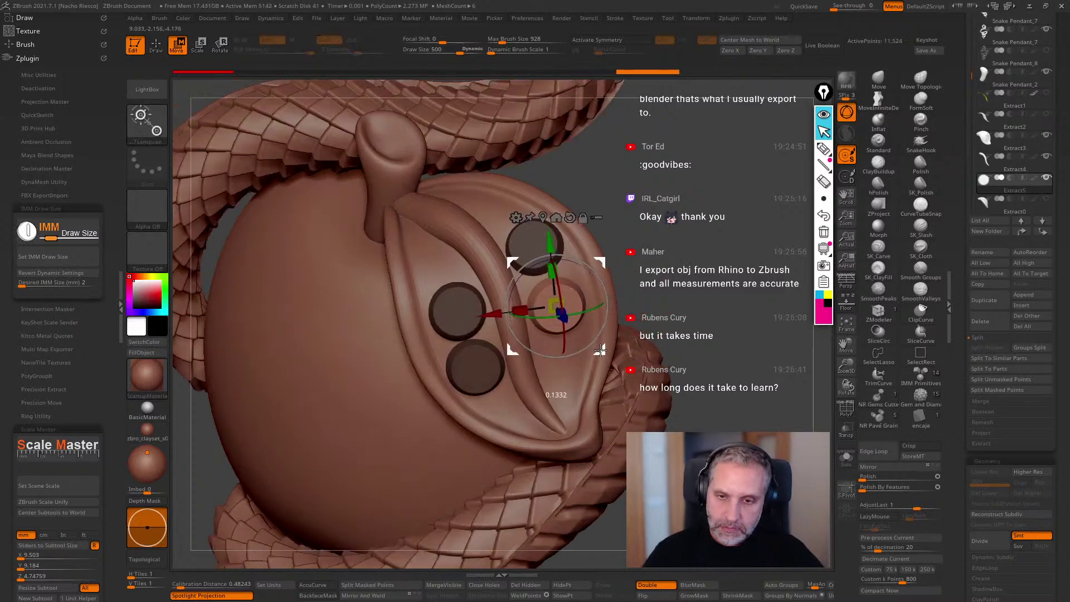
{"action": "key", "text": "q"}
{"action": "mouse_move", "coordinate": [690, 310]}
{"action": "left_mouse_down"}
{"action": "mouse_move", "coordinate": [727, 277]}
{"action": "mouse_move", "coordinate": [730, 312]}
{"action": "left_mouse_up"}
{"action": "key", "text": "r"}
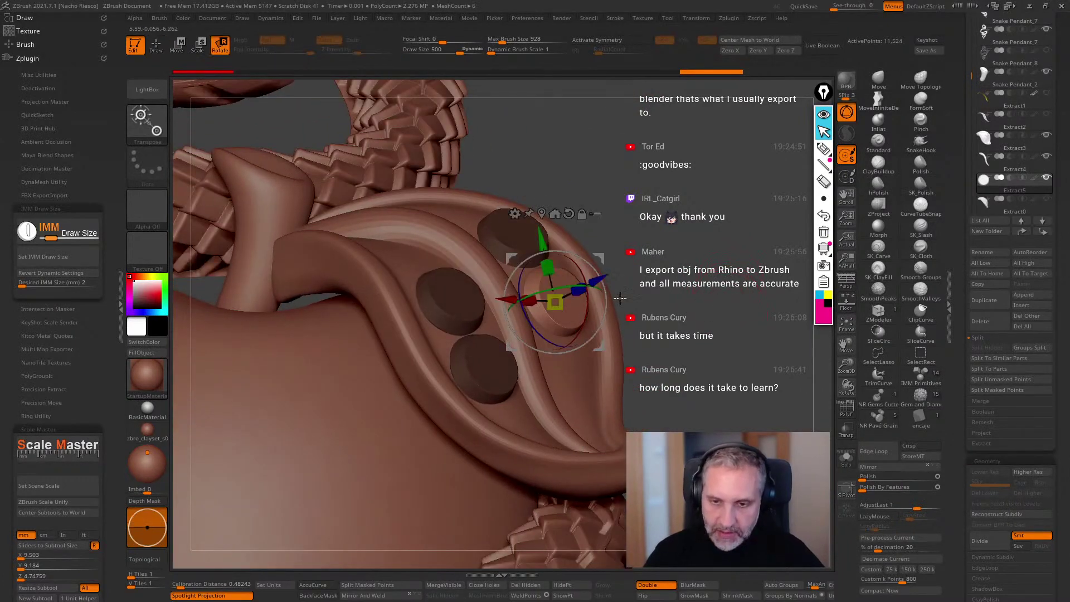
{"action": "mouse_move", "coordinate": [587, 299]}
{"action": "left_mouse_down"}
{"action": "mouse_move", "coordinate": [601, 274]}
{"action": "mouse_move", "coordinate": [589, 296]}
{"action": "left_mouse_up"}
{"action": "left_click_drag", "start_coordinate": [688, 214], "coordinate": [707, 271]}
{"action": "key", "text": "q"}
{"action": "key", "text": "w"}
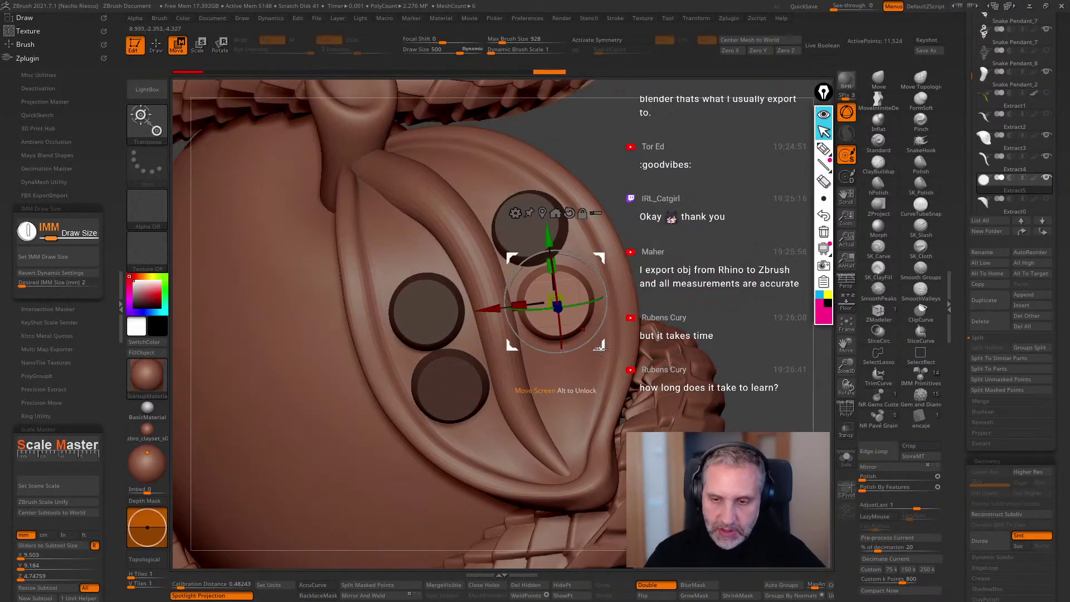
{"action": "key", "text": "q"}
{"action": "mouse_move", "coordinate": [652, 328]}
{"action": "left_mouse_down"}
{"action": "mouse_move", "coordinate": [710, 275]}
{"action": "mouse_move", "coordinate": [716, 290]}
{"action": "left_mouse_up"}
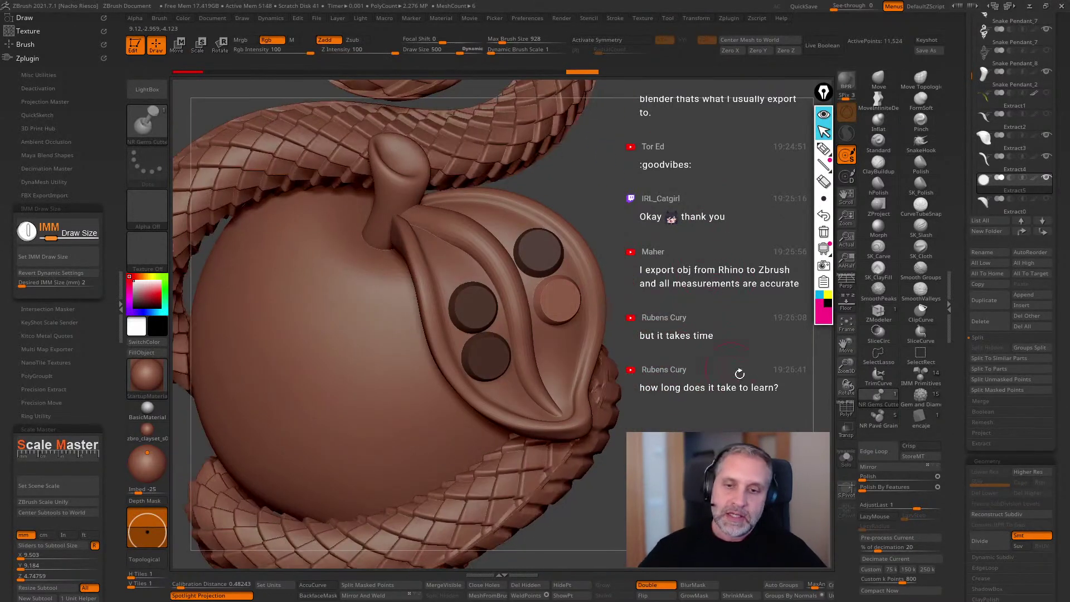
Set the desired IMM size for the gem cutter brush to 1.5 mm.
{"action": "left_click", "coordinate": [72, 284]}
{"action": "type", "text": "1."}
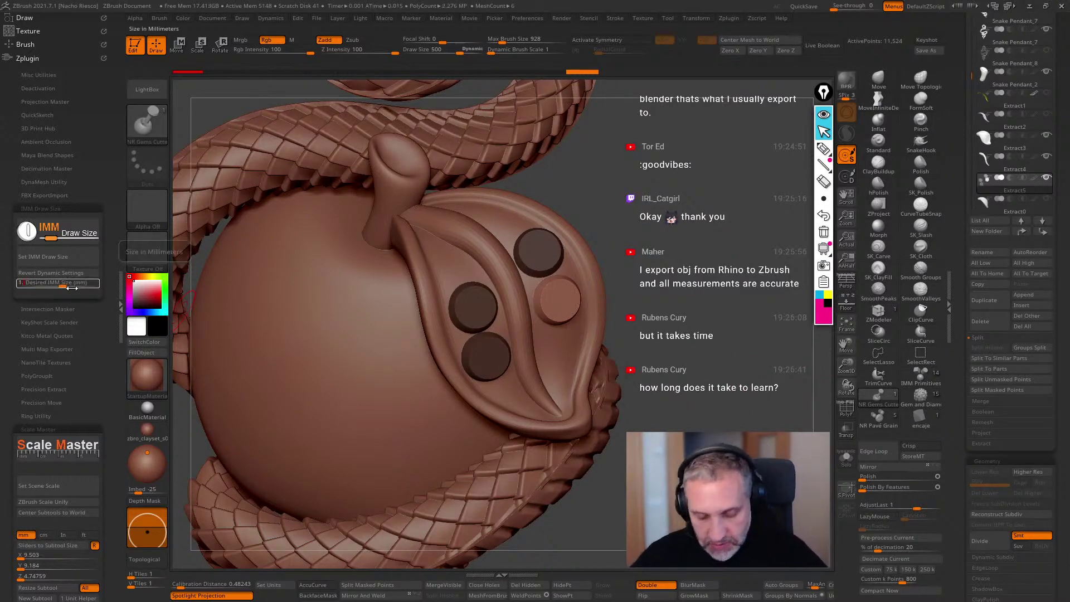
{"action": "type", "text": "5"}
{"action": "key", "text": "Return"}
Try inserting another gem cutter near the tip of the leaf's outer half.
{"action": "left_click_drag", "start_coordinate": [697, 348], "coordinate": [675, 369]}
{"action": "left_click", "coordinate": [559, 352]}
{"action": "left_click_drag", "start_coordinate": [669, 313], "coordinate": [667, 335]}
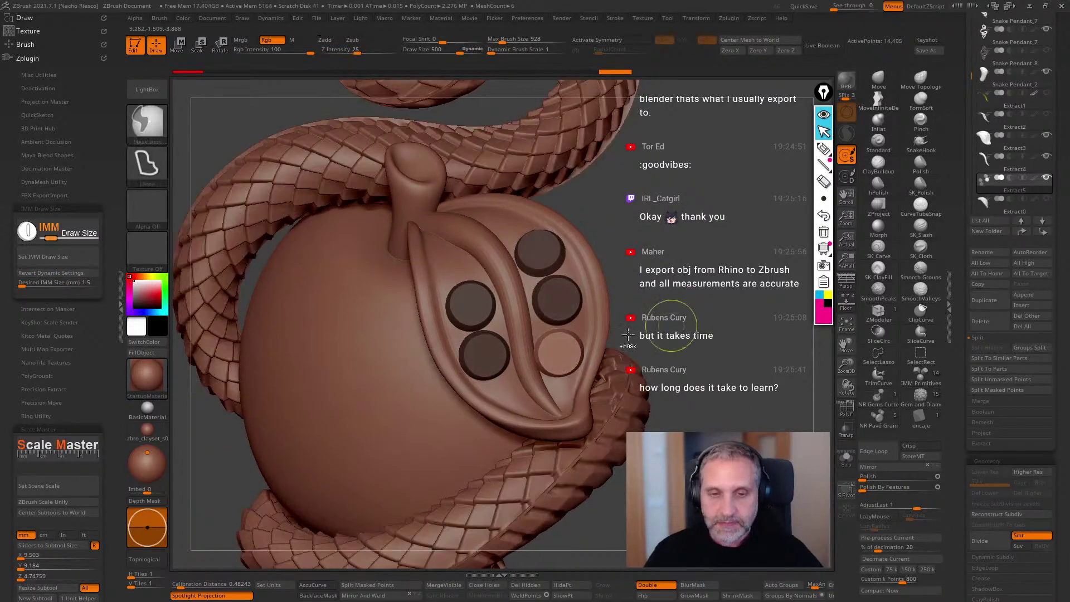
{"action": "key", "text": "ctrl+z"}
Apply the 1.5 mm IMM draw size and insert a gem cutter below the fourth one on the outer half.
{"action": "left_click", "coordinate": [78, 257]}
{"action": "left_click", "coordinate": [558, 351]}
{"action": "mouse_move", "coordinate": [691, 384]}
{"action": "left_mouse_down"}
{"action": "mouse_move", "coordinate": [707, 261]}
{"action": "mouse_move", "coordinate": [720, 301]}
{"action": "left_mouse_up"}
{"action": "left_click_drag", "start_coordinate": [732, 296], "coordinate": [758, 322]}
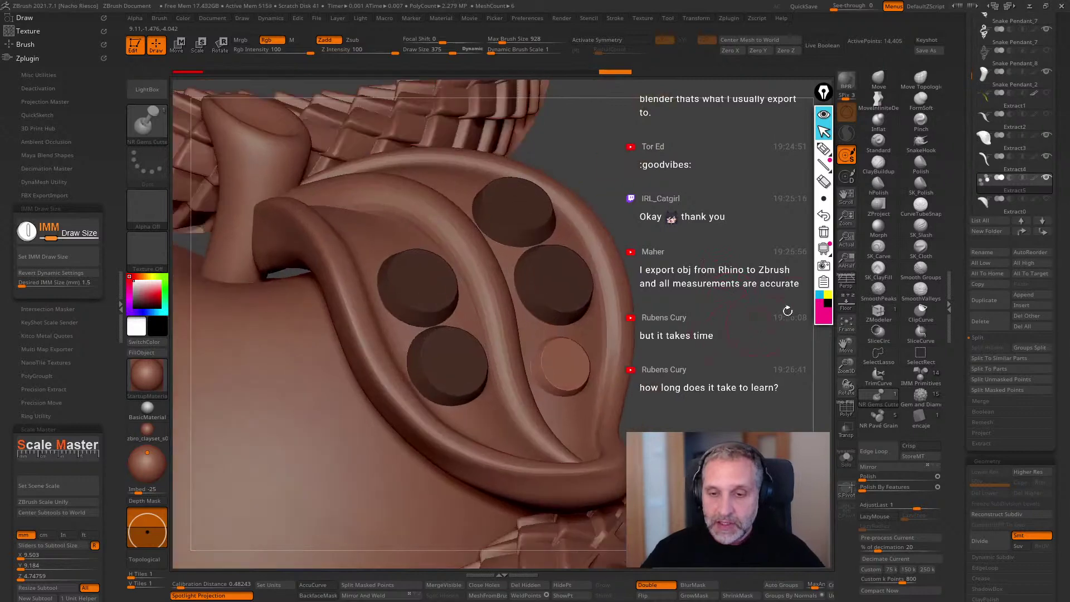
Split the unmasked 1.5 mm gem cutter into its own subtool and fit it against the leaf's outer half.
{"action": "scroll", "coordinate": [1002, 234], "scroll_direction": "down", "scroll_amount": 1}
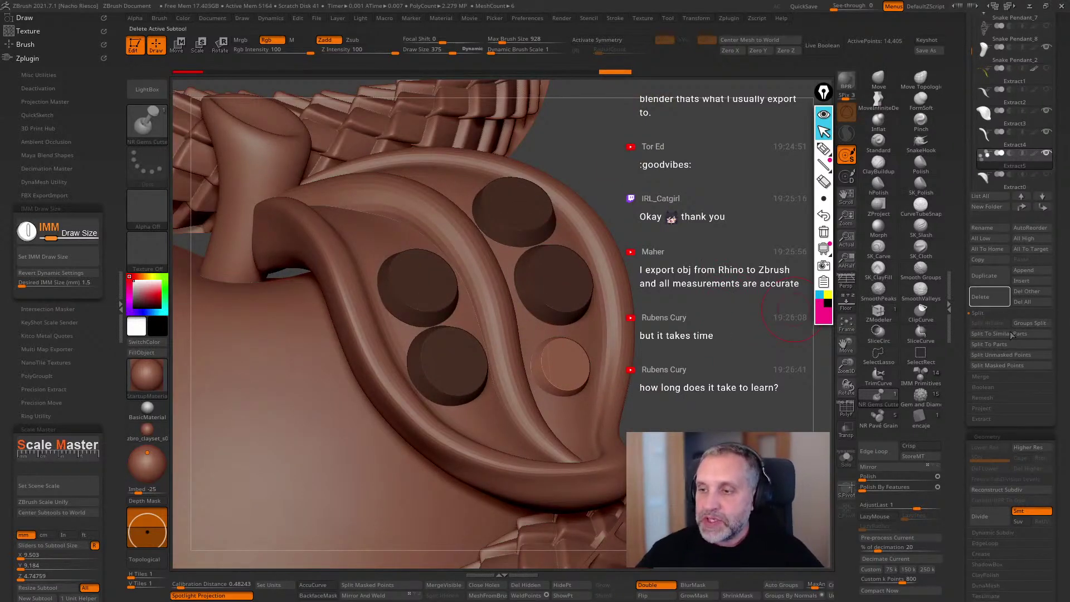
{"action": "left_click", "coordinate": [1008, 354]}
{"action": "left_click", "coordinate": [1001, 180]}
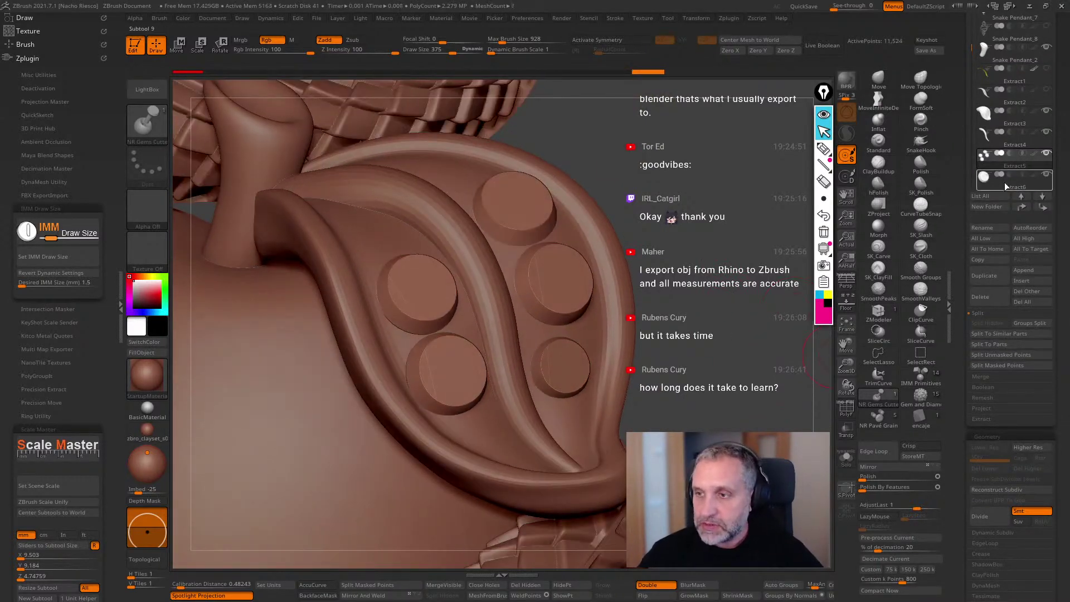
{"action": "key", "text": "w"}
{"action": "left_click_drag", "start_coordinate": [611, 351], "coordinate": [615, 350]}
{"action": "left_click_drag", "start_coordinate": [678, 363], "coordinate": [620, 396]}
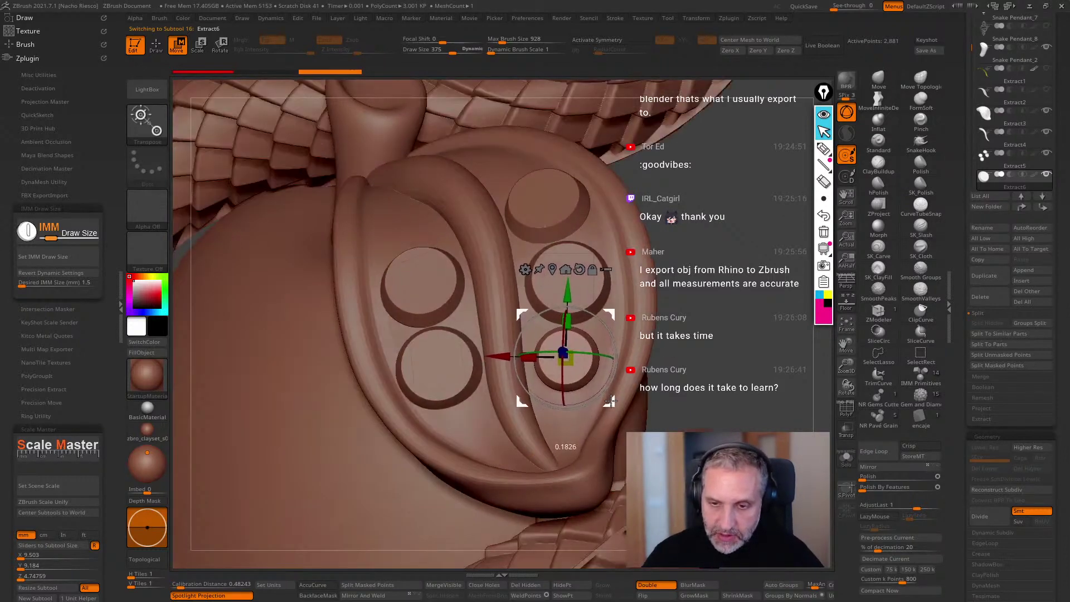
Insert a second 1.5 mm gem cutter above the uppermost 2 mm cutter on the leaf's outer half.
{"action": "key", "text": "q"}
{"action": "mouse_move", "coordinate": [702, 362]}
{"action": "left_mouse_down"}
{"action": "mouse_move", "coordinate": [737, 338]}
{"action": "mouse_move", "coordinate": [739, 310]}
{"action": "mouse_move", "coordinate": [519, 269]}
{"action": "mouse_move", "coordinate": [511, 279]}
{"action": "left_mouse_up"}
{"action": "left_click_drag", "start_coordinate": [697, 351], "coordinate": [724, 323]}
{"action": "key", "text": "w"}
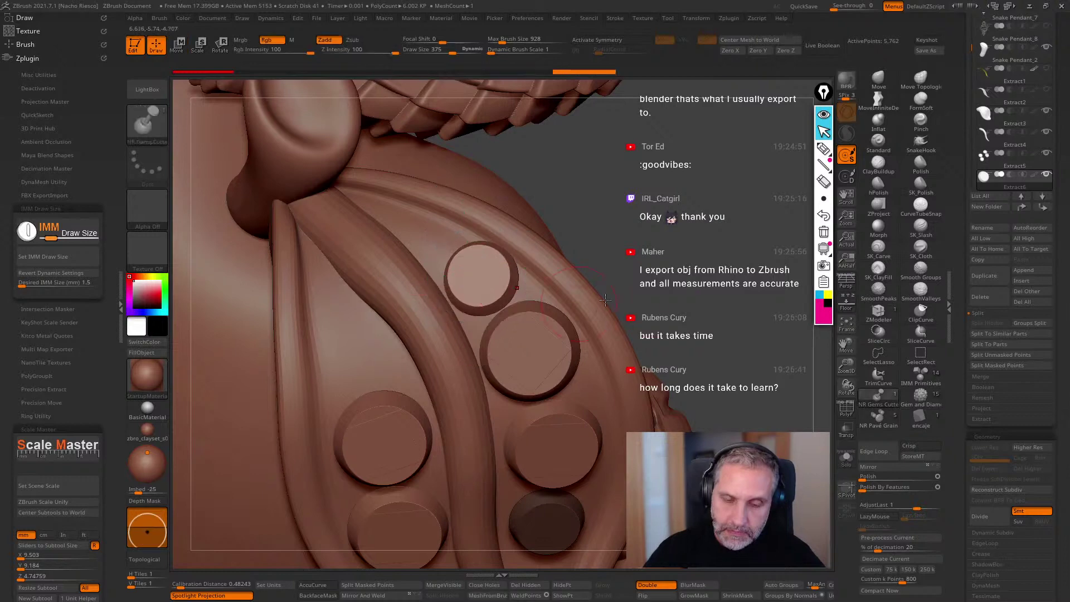
Insert a 1.5 mm gem cutter above the 2 mm cutters on the leaf's inner half and position it on the surface.
{"action": "key", "text": "q"}
{"action": "left_click_drag", "start_coordinate": [663, 301], "coordinate": [686, 285]}
{"action": "left_click_drag", "start_coordinate": [363, 363], "coordinate": [370, 373]}
{"action": "left_click_drag", "start_coordinate": [653, 303], "coordinate": [668, 282]}
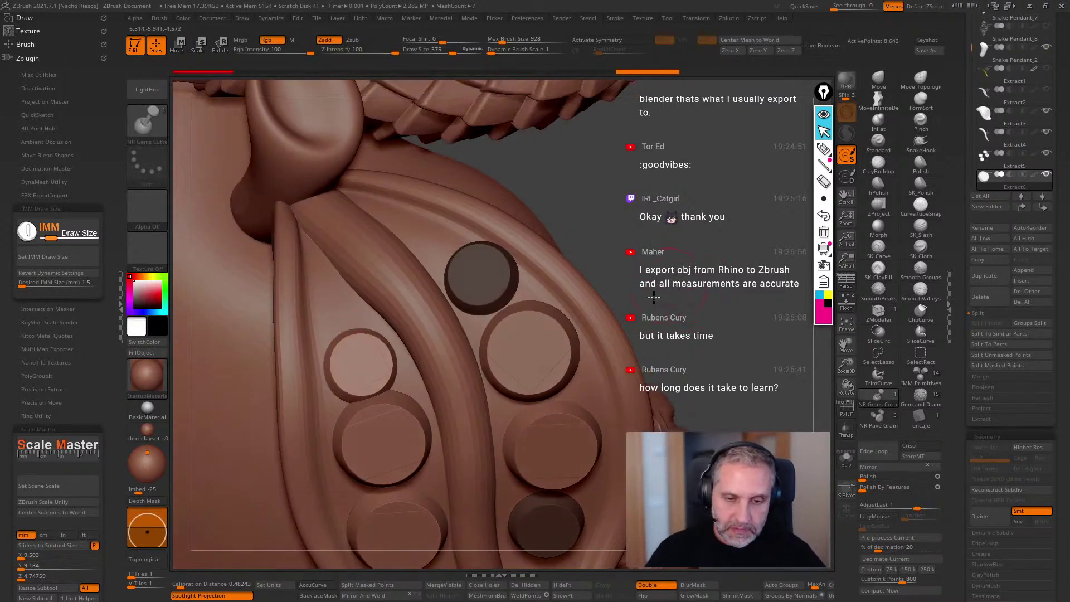
{"action": "key", "text": "w"}
{"action": "left_click_drag", "start_coordinate": [407, 405], "coordinate": [404, 392]}
{"action": "key", "text": "q"}
{"action": "mouse_move", "coordinate": [673, 329]}
{"action": "left_mouse_down"}
{"action": "mouse_move", "coordinate": [679, 219]}
{"action": "mouse_move", "coordinate": [718, 346]}
{"action": "mouse_move", "coordinate": [715, 278]}
{"action": "left_mouse_up"}
{"action": "left_click_drag", "start_coordinate": [723, 390], "coordinate": [687, 428]}
{"action": "key", "text": "ctrl+z"}
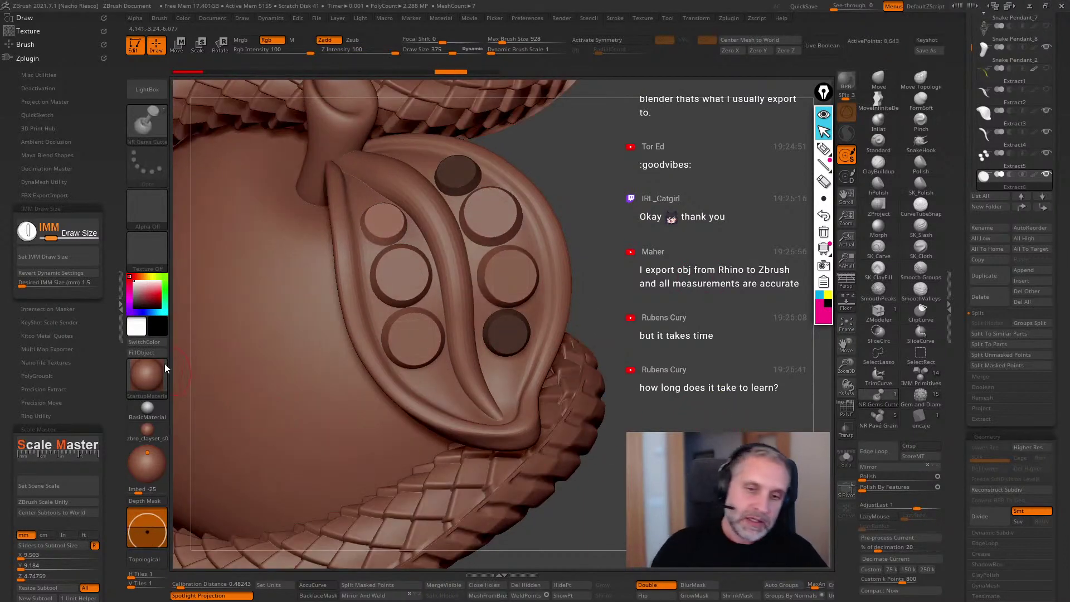
Set the desired IMM size to 1 mm and insert a gem cutter below the 2 mm cutters on the inner half.
{"action": "left_click", "coordinate": [75, 283]}
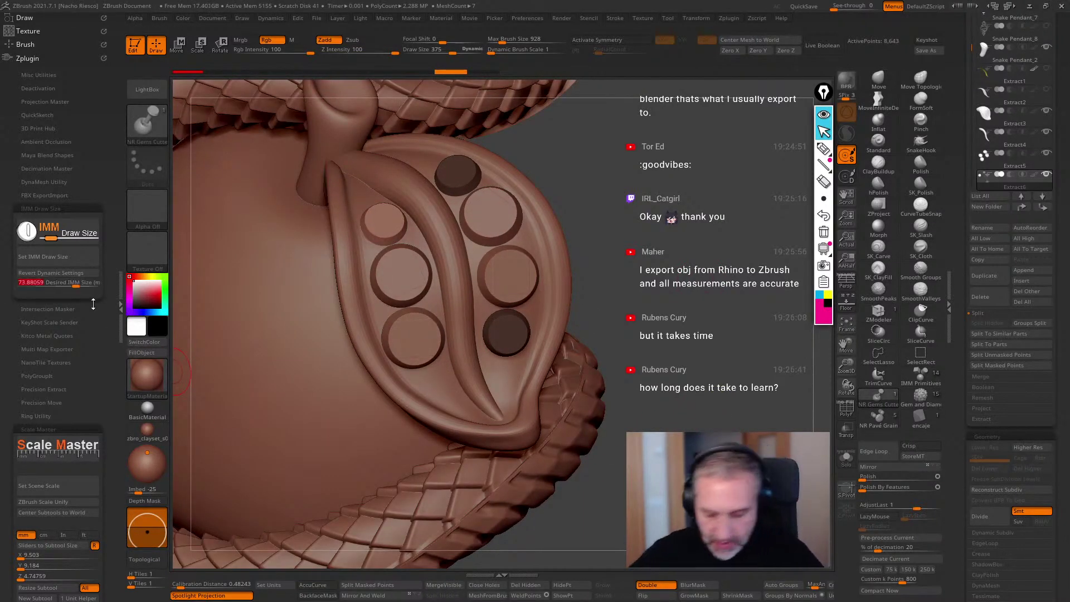
{"action": "key", "text": "Return"}
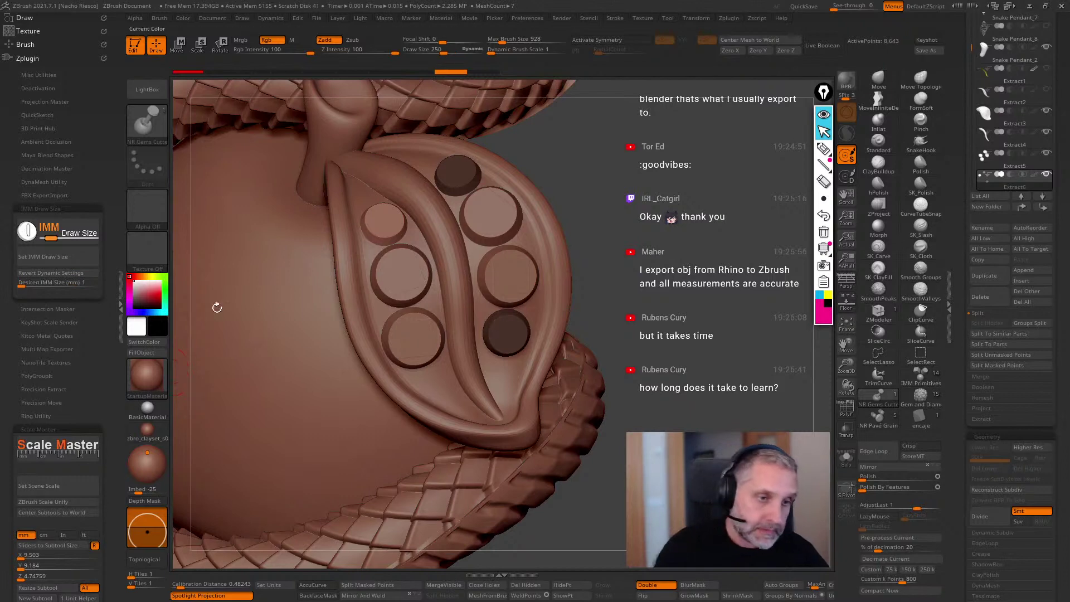
{"action": "left_click", "coordinate": [439, 387]}
{"action": "left_click_drag", "start_coordinate": [678, 296], "coordinate": [711, 276]}
{"action": "key", "text": "w"}
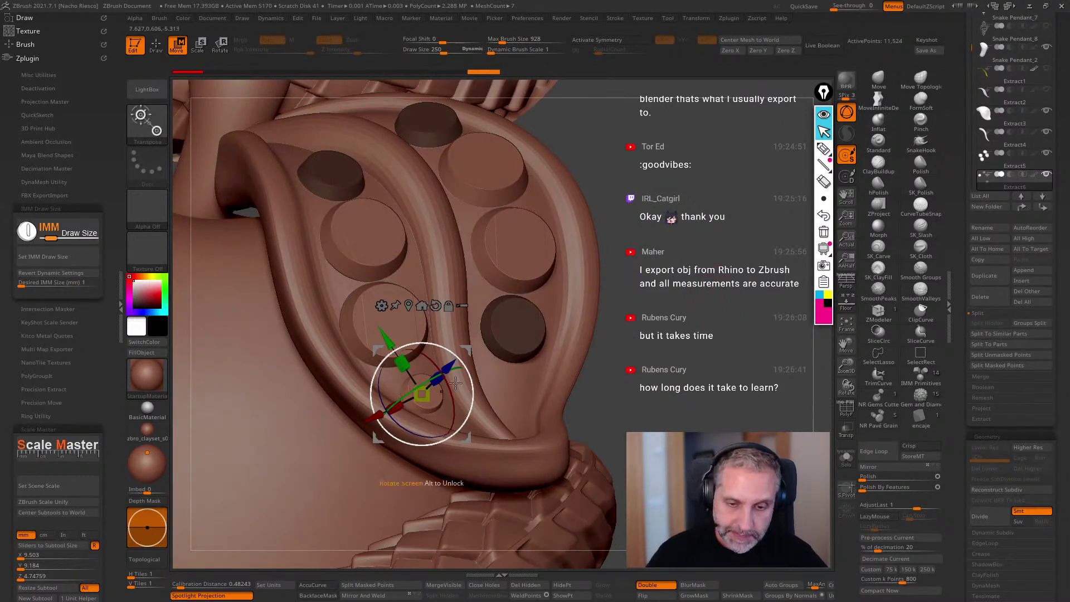
{"action": "left_click", "coordinate": [437, 304]}
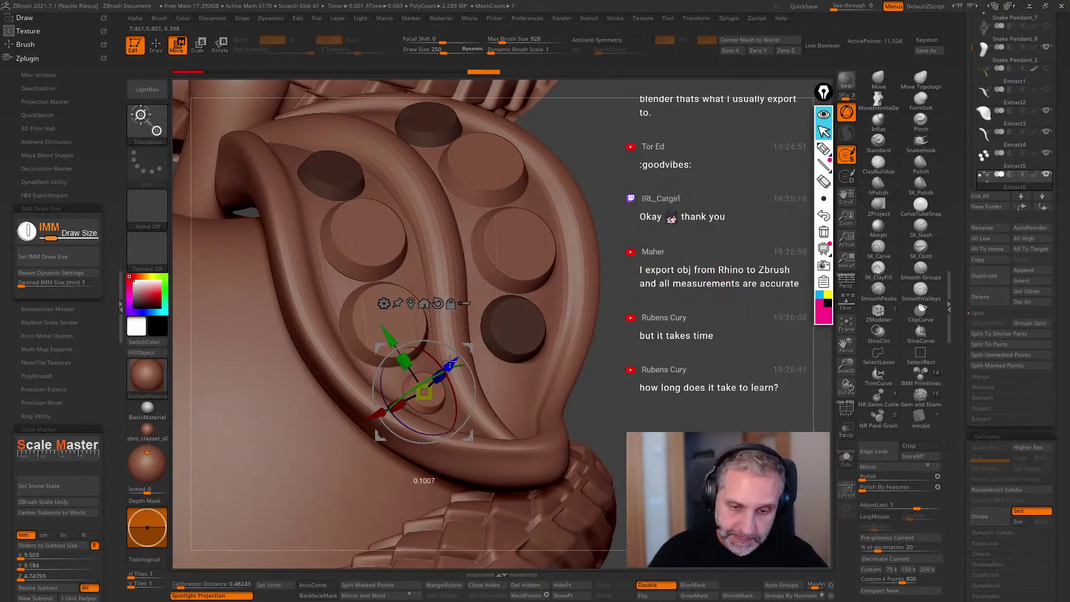
Split the unmasked 1 mm gem cutter into its own subtool and adjust its fit on the leaf.
{"action": "left_click", "coordinate": [1013, 359]}
{"action": "mouse_move", "coordinate": [619, 324]}
{"action": "left_mouse_down"}
{"action": "mouse_move", "coordinate": [609, 318]}
{"action": "mouse_move", "coordinate": [608, 335]}
{"action": "mouse_move", "coordinate": [607, 323]}
{"action": "left_mouse_up"}
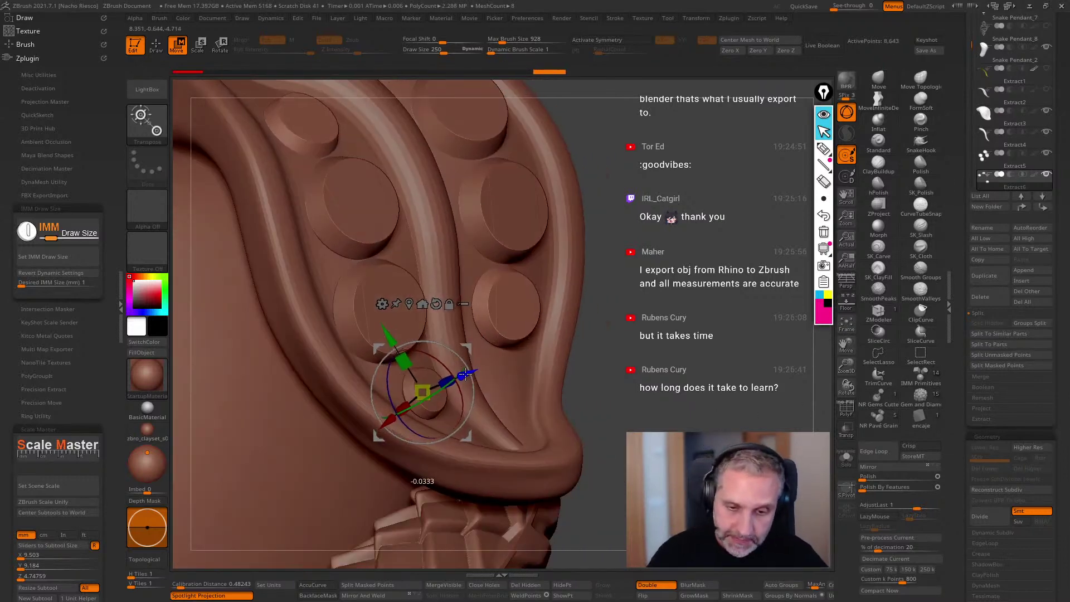
Rename the subtool holding the 2 mm gem cutters as 2mm and select the 1.5 mm cutters' subtool.
{"action": "left_click_drag", "start_coordinate": [969, 51], "coordinate": [969, 145]}
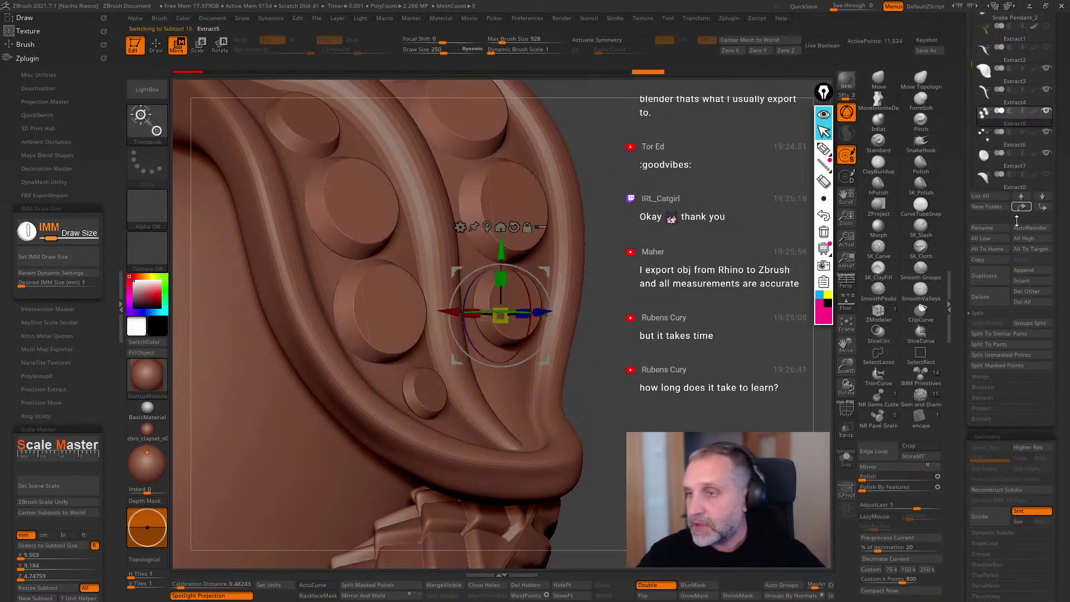
{"action": "left_click", "coordinate": [982, 228]}
{"action": "type", "text": "2mm"}
{"action": "key", "text": "Return"}
{"action": "key", "text": "Down"}
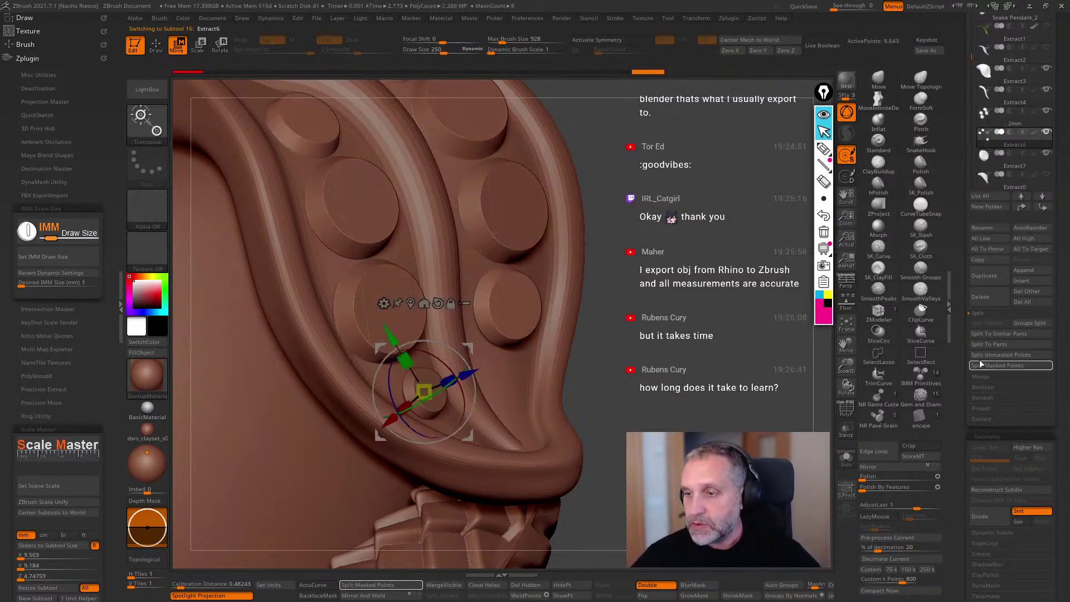
Try to name the 1.5 mm gem cutters' subtool 1.5mm.
{"action": "left_click", "coordinate": [976, 230]}
{"action": "type", "text": "1"}
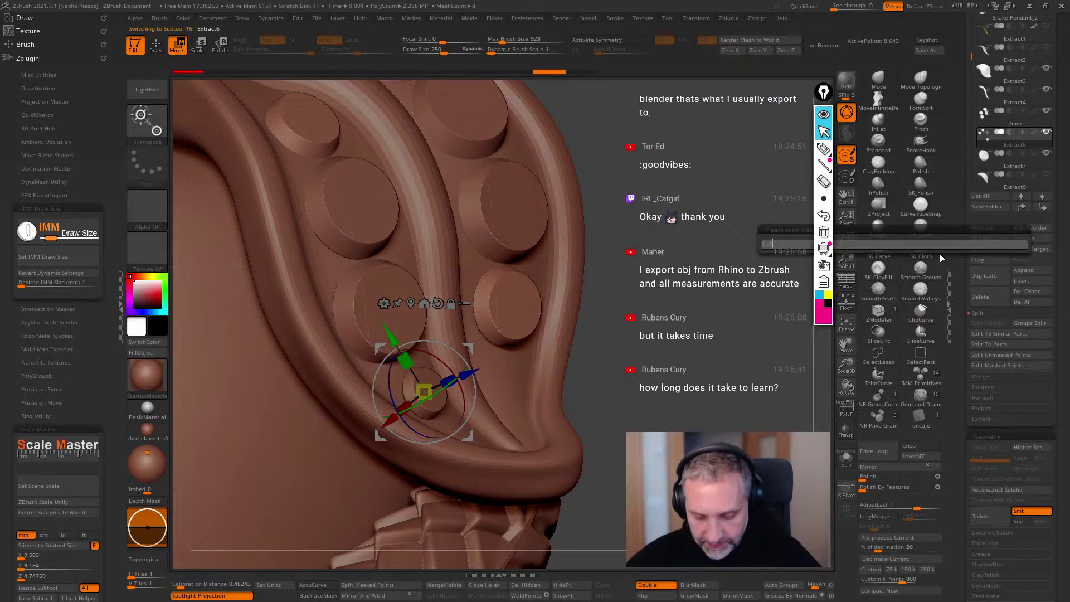
{"action": "type", "text": ".5mm"}
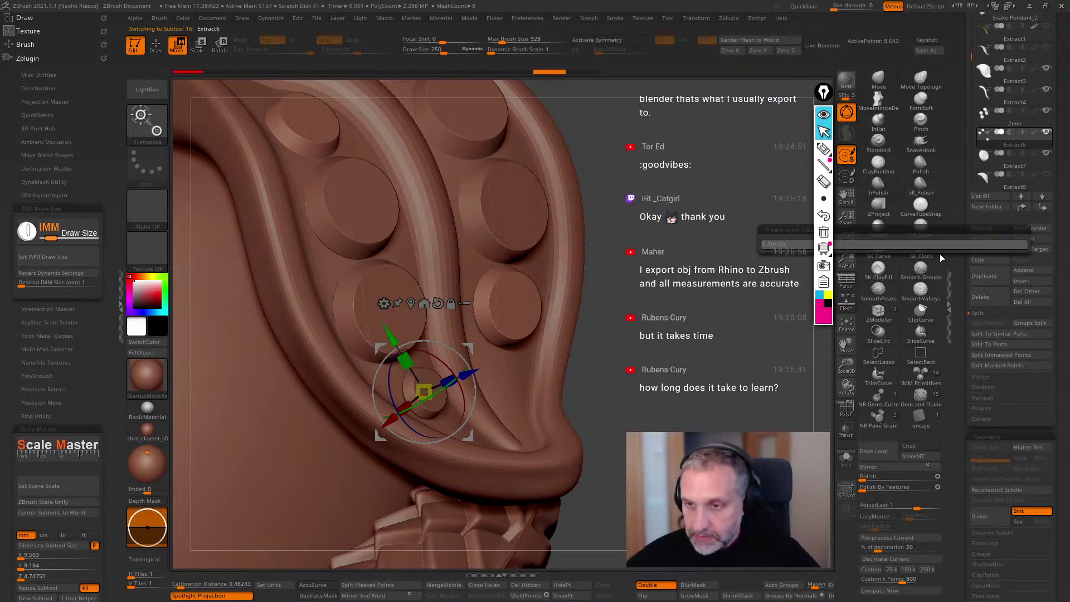
{"action": "key", "text": "Return"}
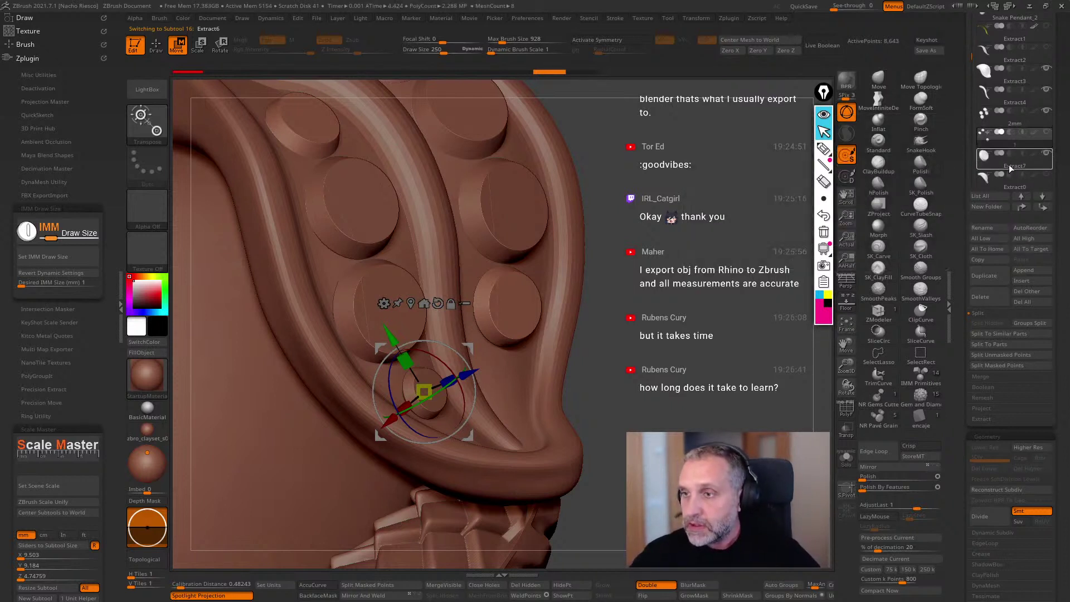
{"action": "left_click", "coordinate": [982, 228]}
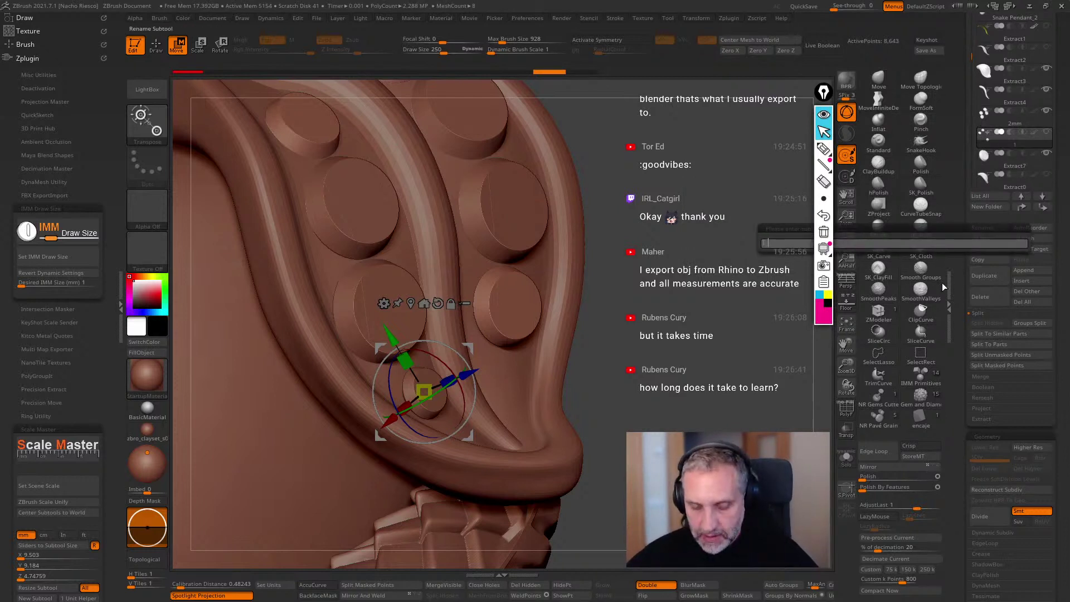
{"action": "type", "text": "5mm"}
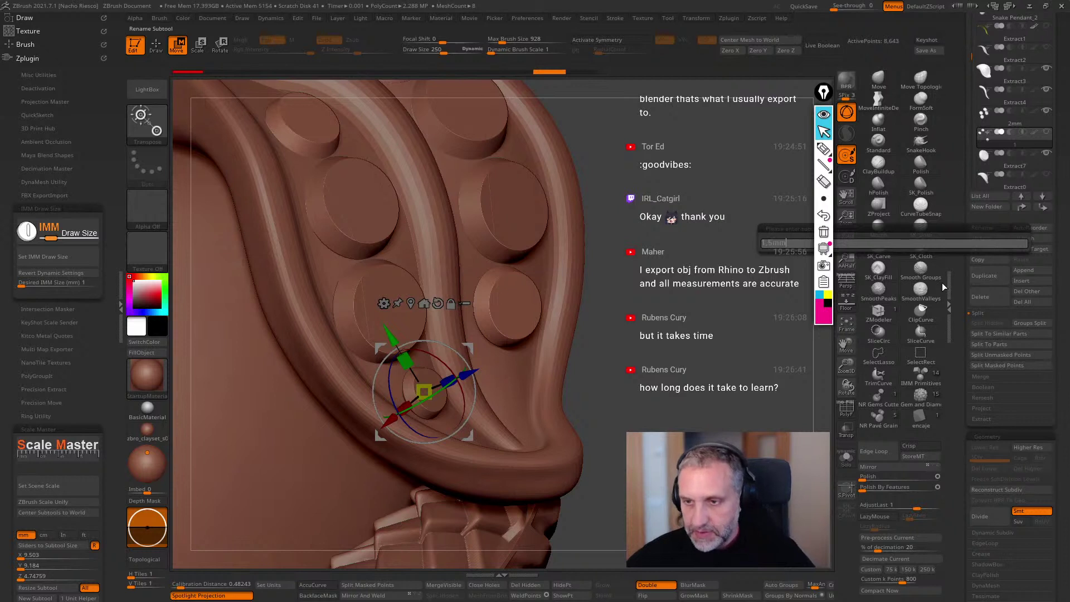
{"action": "key", "text": "Return"}
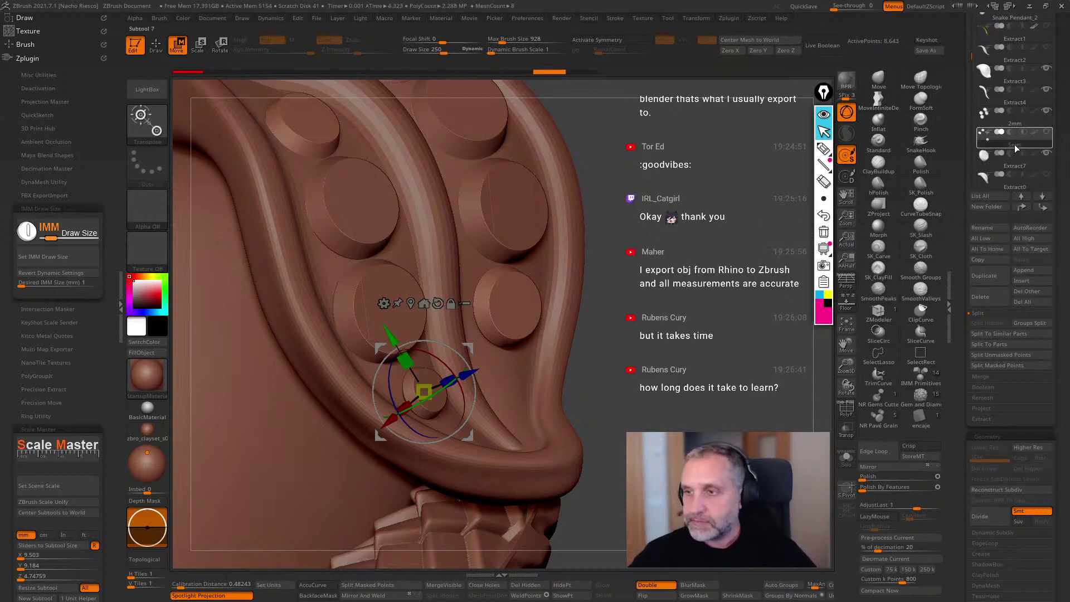
Rename the subtool holding the 1.5 mm gem cutters as 15mm.
{"action": "left_click", "coordinate": [982, 228]}
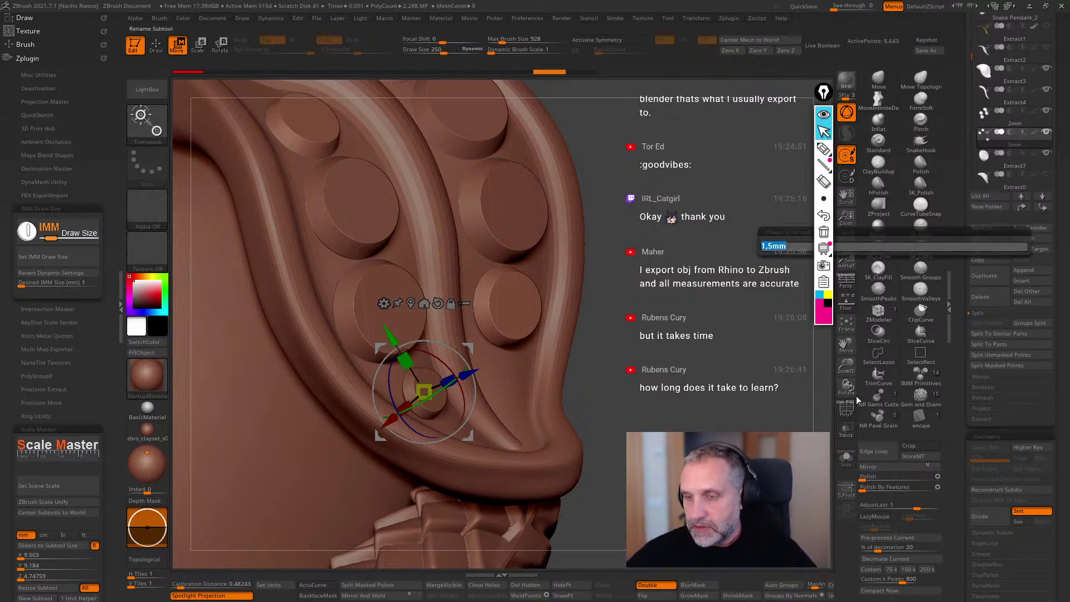
{"action": "key", "text": "BackSpace"}
{"action": "type", "text": "15mm"}
{"action": "key", "text": "Return"}
Select the subtool holding the 1 mm gem cutter and rename it as 1mm.
{"action": "key", "text": "Down"}
{"action": "left_click_drag", "start_coordinate": [469, 373], "coordinate": [467, 374]}
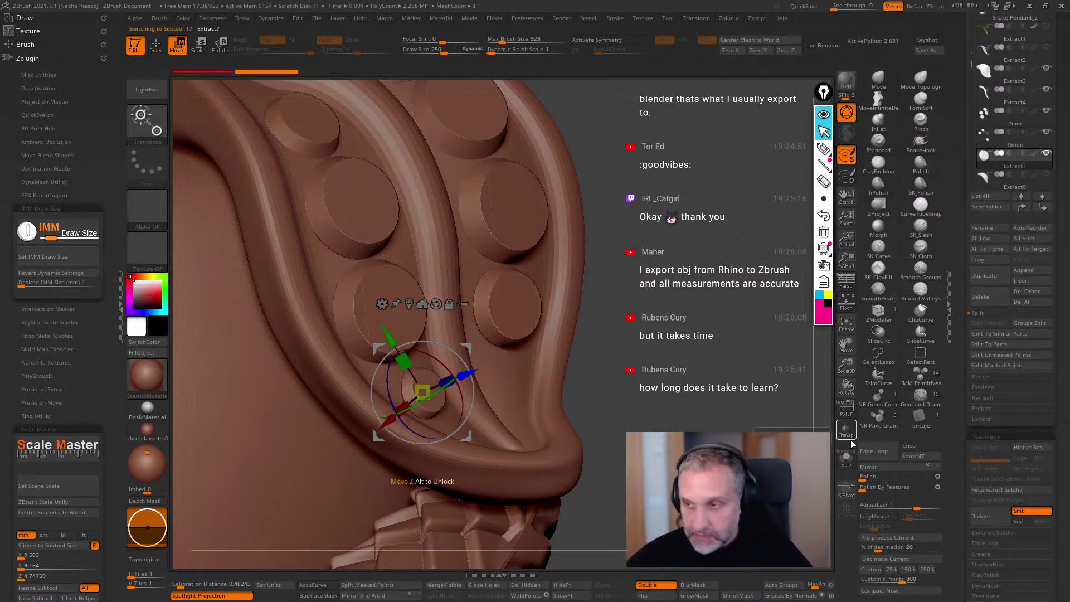
{"action": "left_click", "coordinate": [982, 229]}
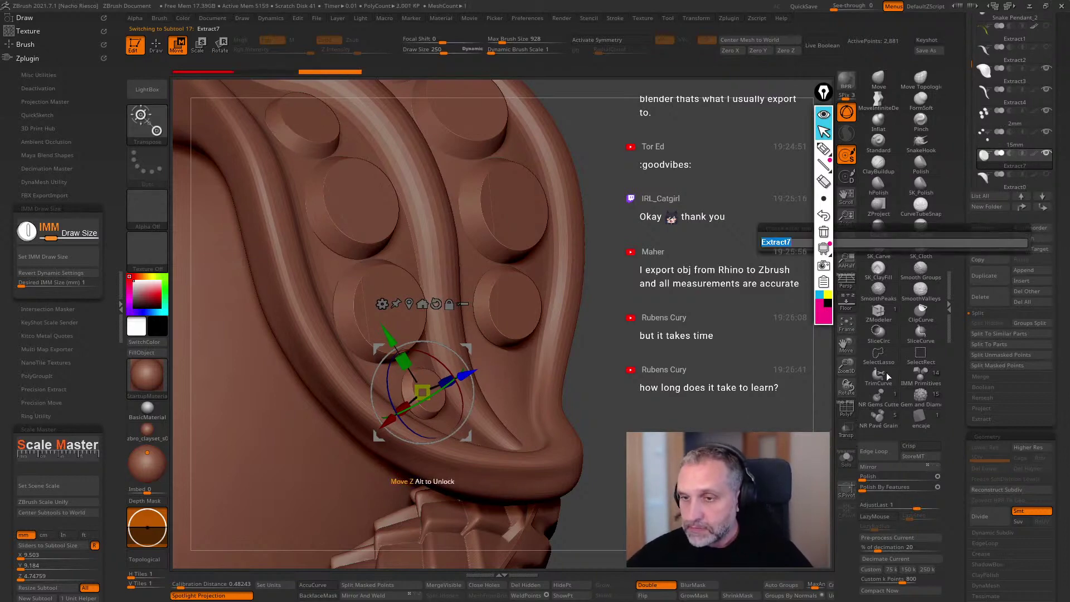
{"action": "type", "text": "1mm"}
{"action": "key", "text": "Return"}
Reposition the first 1 mm gem cutter and insert another below the lower 1.5 mm cutter on the leaf's outer half.
{"action": "left_click_drag", "start_coordinate": [691, 384], "coordinate": [608, 405]}
{"action": "left_click_drag", "start_coordinate": [470, 440], "coordinate": [468, 431]}
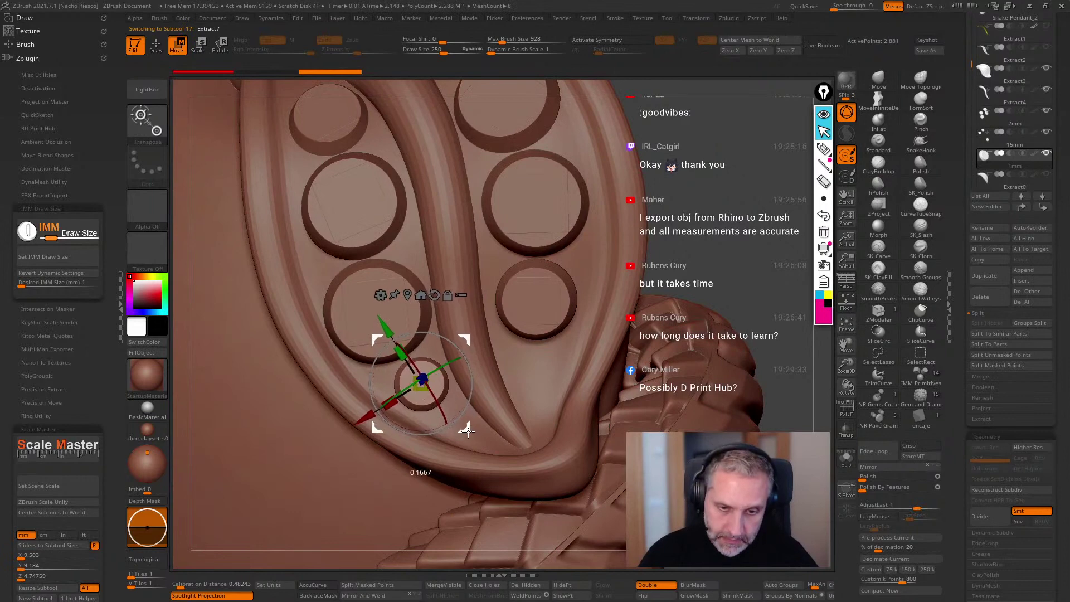
{"action": "key", "text": "q"}
{"action": "left_click_drag", "start_coordinate": [532, 375], "coordinate": [563, 390]}
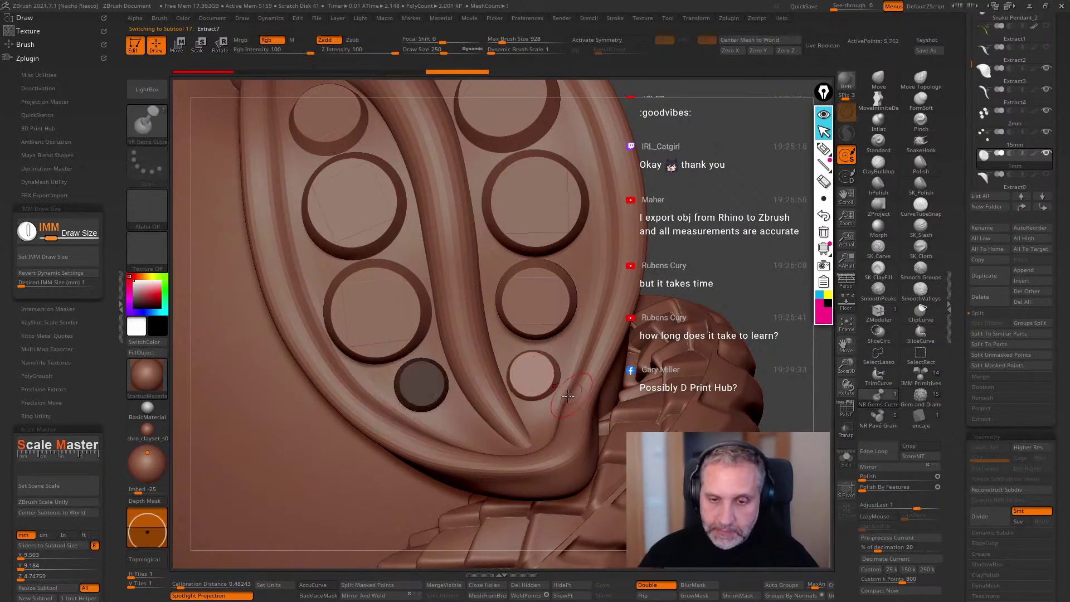
{"action": "key", "text": "w"}
{"action": "mouse_move", "coordinate": [745, 252]}
{"action": "left_mouse_down"}
{"action": "mouse_move", "coordinate": [719, 287]}
{"action": "mouse_move", "coordinate": [754, 399]}
{"action": "mouse_move", "coordinate": [514, 376]}
{"action": "left_mouse_up"}
Insert a 1 mm gem cutter at the stem end of the outer half, beside the upper 1.5 mm cutter.
{"action": "key", "text": "q"}
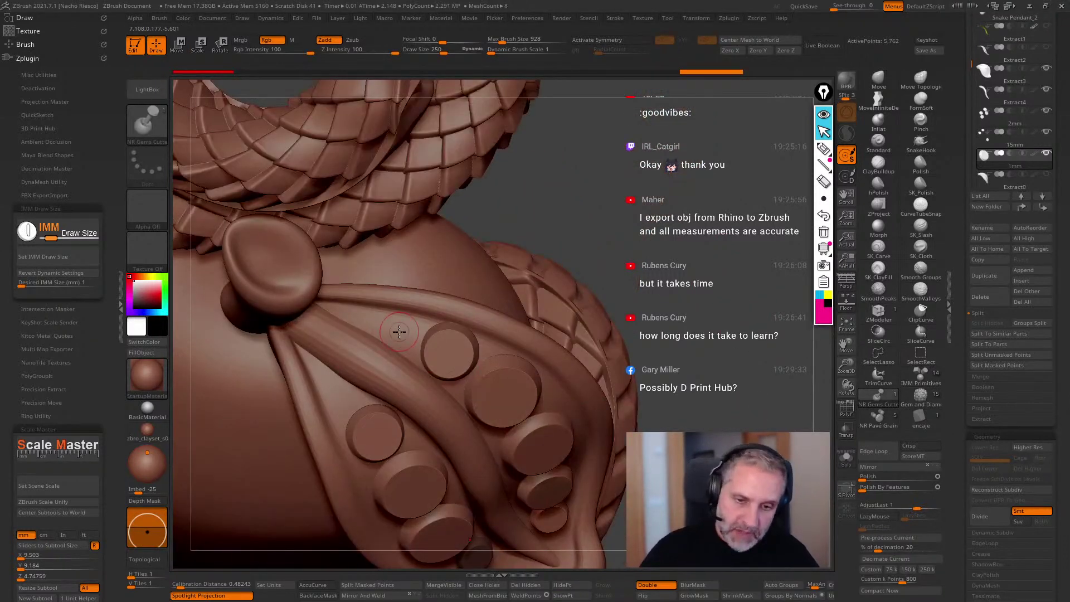
{"action": "left_click_drag", "start_coordinate": [399, 332], "coordinate": [478, 354]}
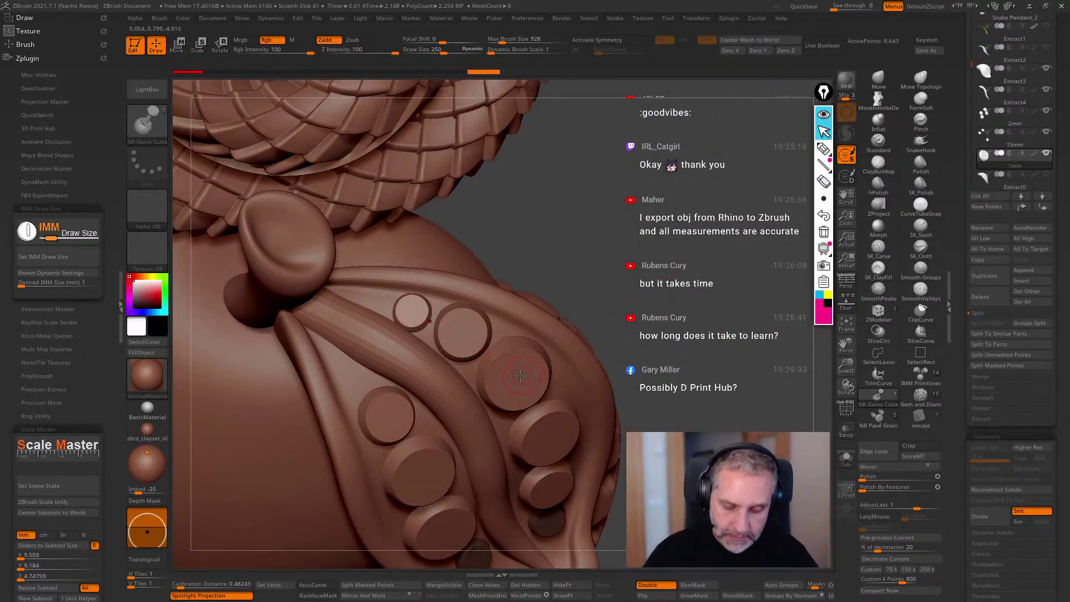
{"action": "key", "text": "w"}
Insert a 1 mm gem cutter at the stem end of the inner half, fit it to the surface and clear the mask.
{"action": "key", "text": "q"}
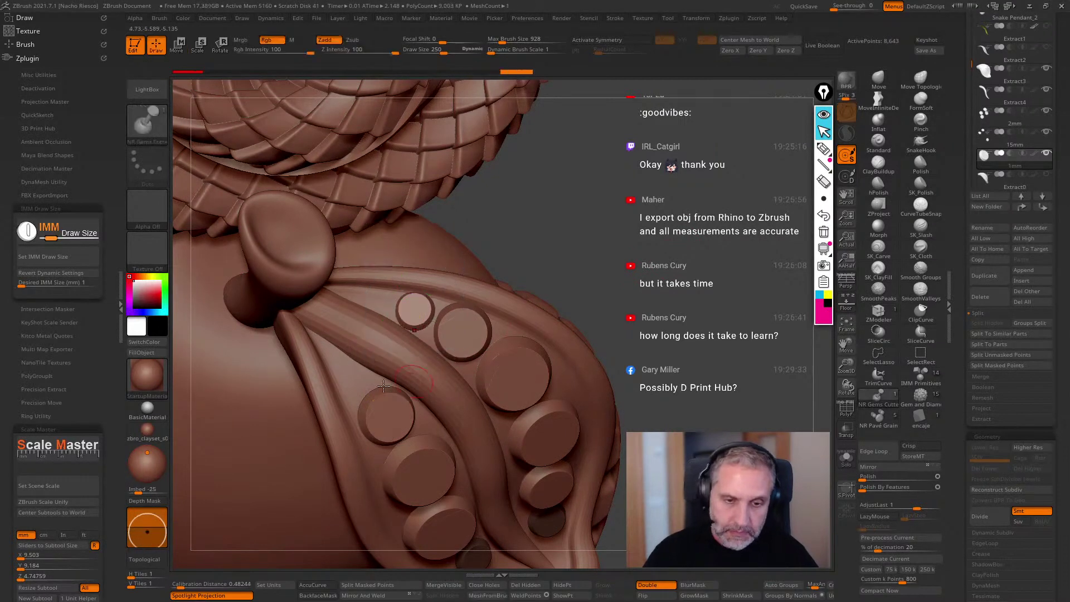
{"action": "key", "text": "w"}
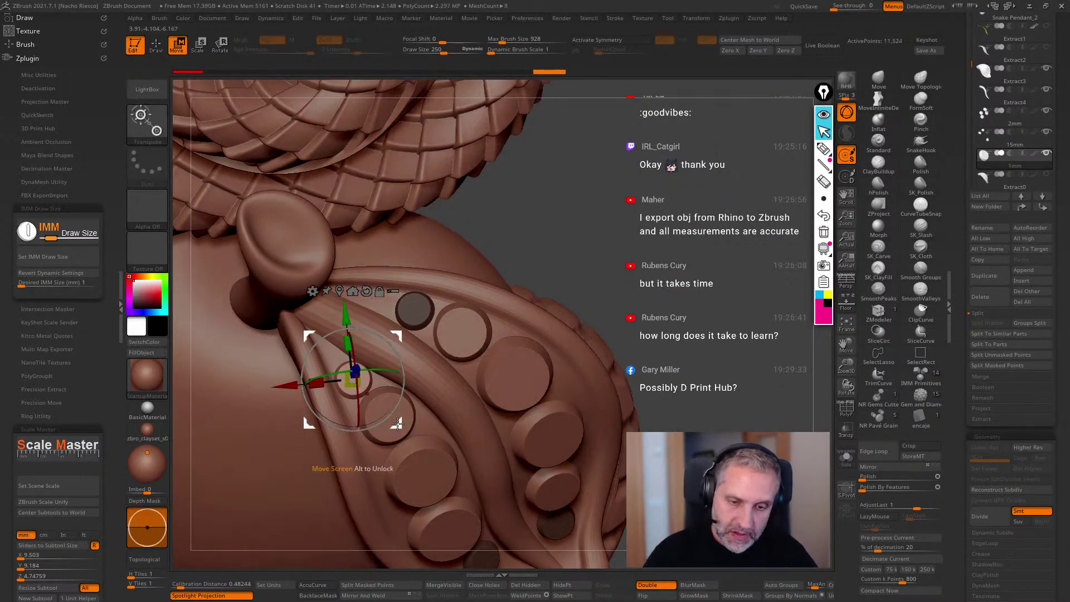
{"action": "left_click_drag", "start_coordinate": [392, 424], "coordinate": [516, 327]}
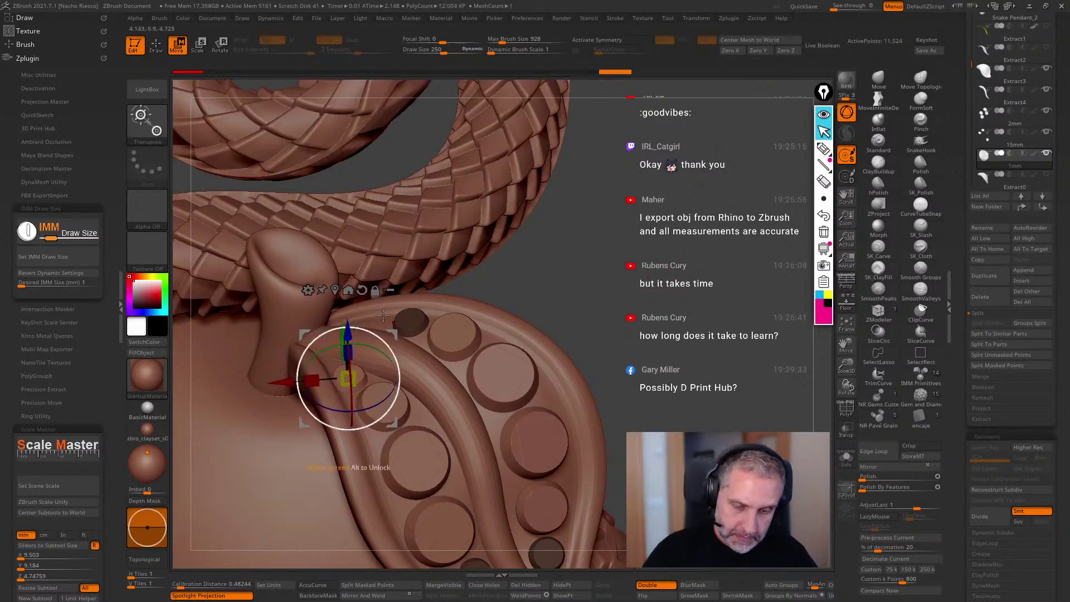
{"action": "key", "text": "q"}
{"action": "left_click_drag", "start_coordinate": [653, 325], "coordinate": [659, 341], "text": "alt"}
{"action": "left_click_drag", "start_coordinate": [660, 341], "coordinate": [741, 397], "text": "ctrl"}
Select the leaf's central rib and measure across it between the inner and outer 2 mm cutters with a transpose line.
{"action": "left_click", "coordinate": [542, 363], "text": "alt"}
{"action": "left_click_drag", "start_coordinate": [707, 287], "coordinate": [729, 418], "text": "alt"}
{"action": "key", "text": "w"}
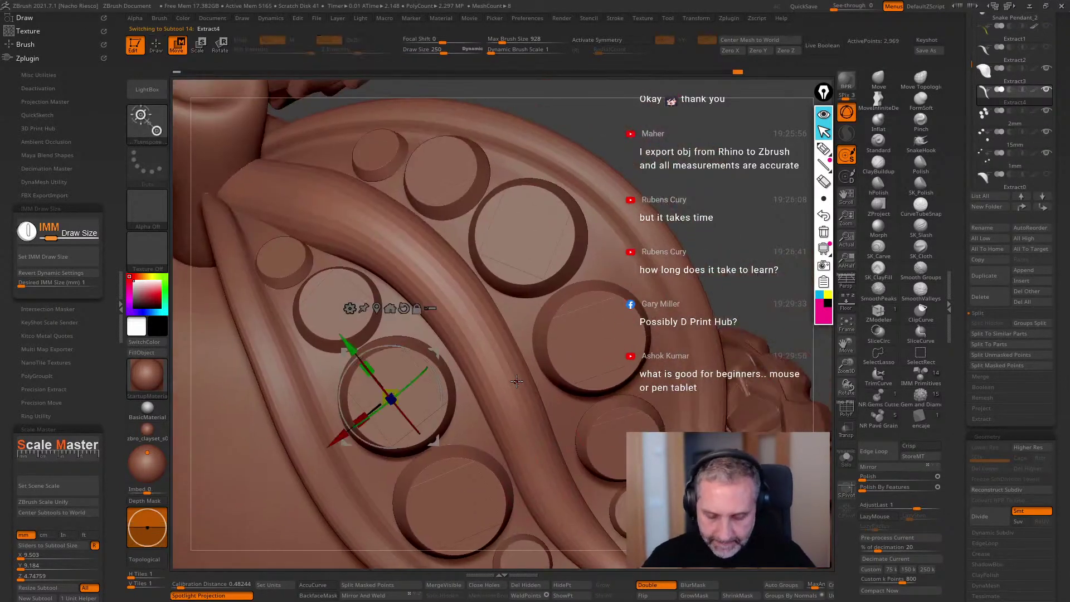
{"action": "key", "text": "y"}
{"action": "left_click_drag", "start_coordinate": [459, 362], "coordinate": [509, 335]}
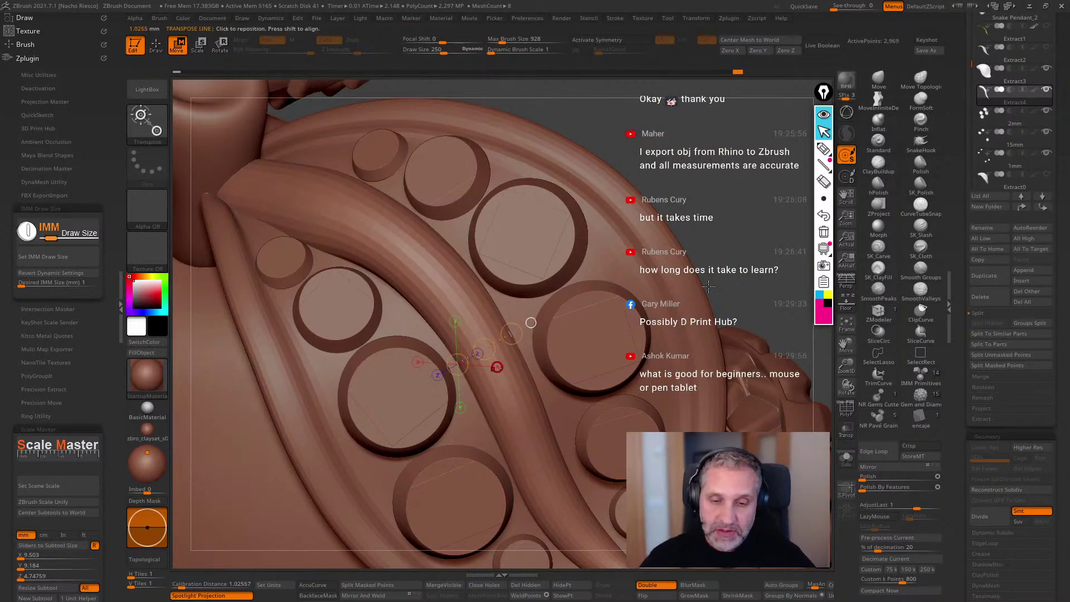
{"action": "key", "text": "q"}
{"action": "left_click_drag", "start_coordinate": [771, 279], "coordinate": [791, 223], "text": "alt"}
Refine the leaf's central rib with the Pinch brush.
{"action": "left_click", "coordinate": [920, 143]}
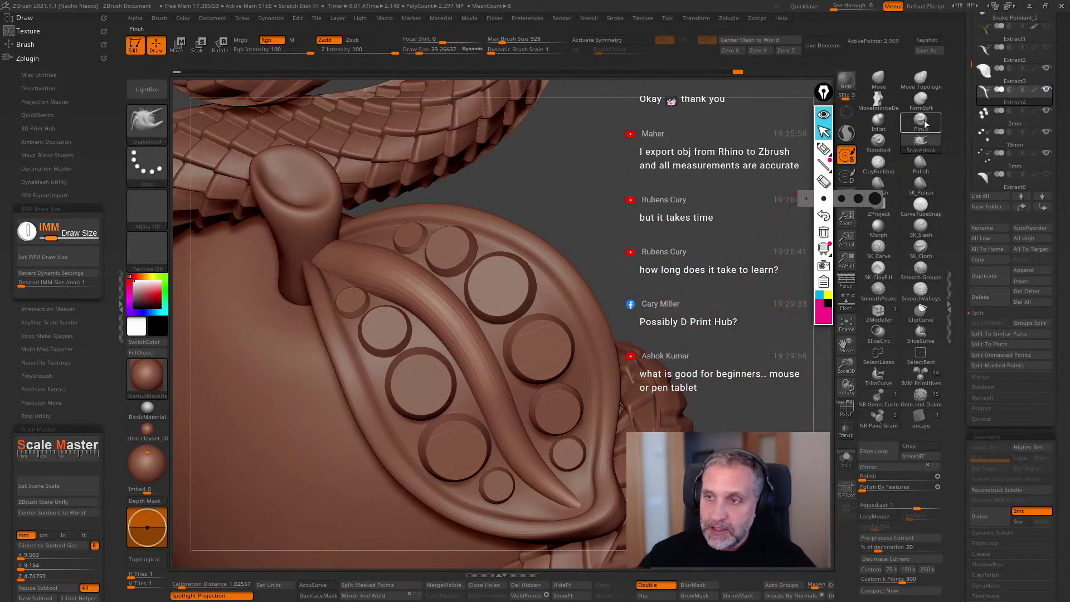
{"action": "left_click", "coordinate": [920, 122]}
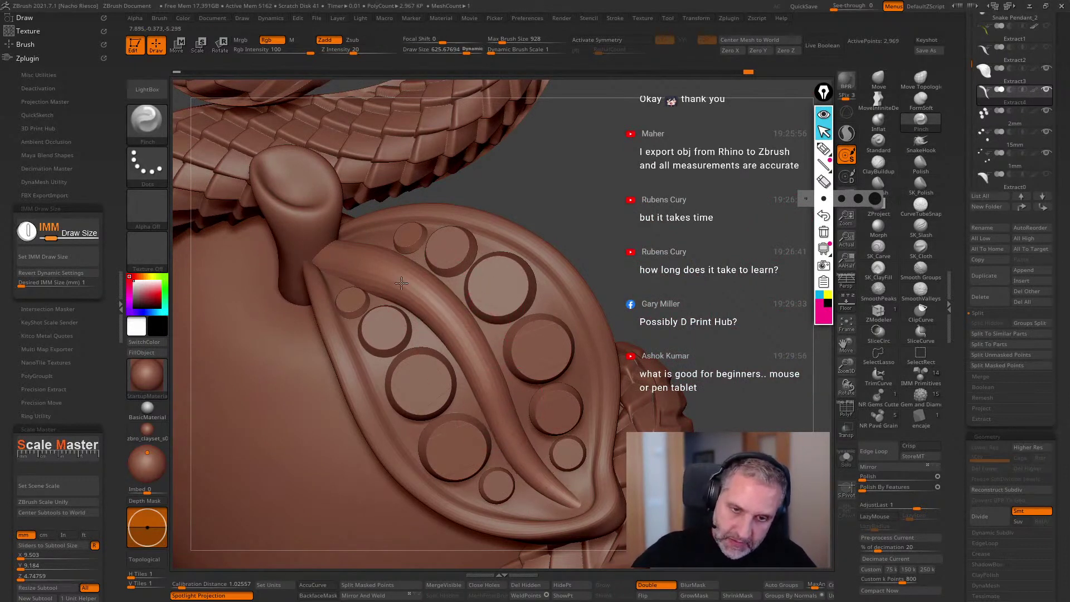
{"action": "mouse_move", "coordinate": [530, 471]}
{"action": "right_mouse_down"}
{"action": "mouse_move", "coordinate": [698, 227]}
{"action": "mouse_move", "coordinate": [466, 383]}
{"action": "right_mouse_up"}
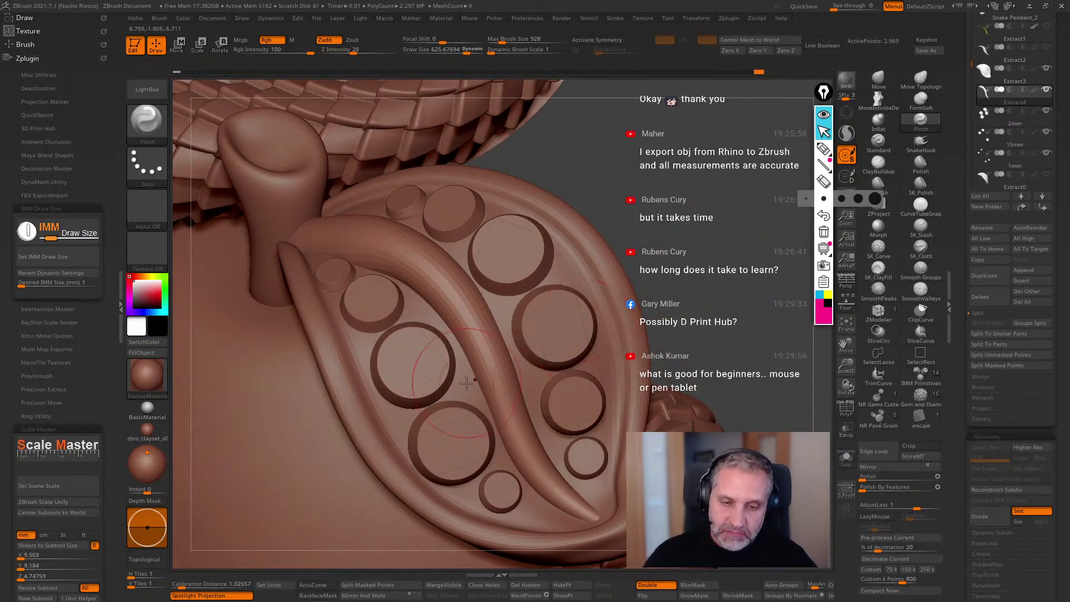
Insert a 1 mm gem cutter beside the central rib, between the two 2 mm cutters on the inner half.
{"action": "left_click", "coordinate": [878, 397]}
{"action": "left_click_drag", "start_coordinate": [464, 386], "coordinate": [469, 389]}
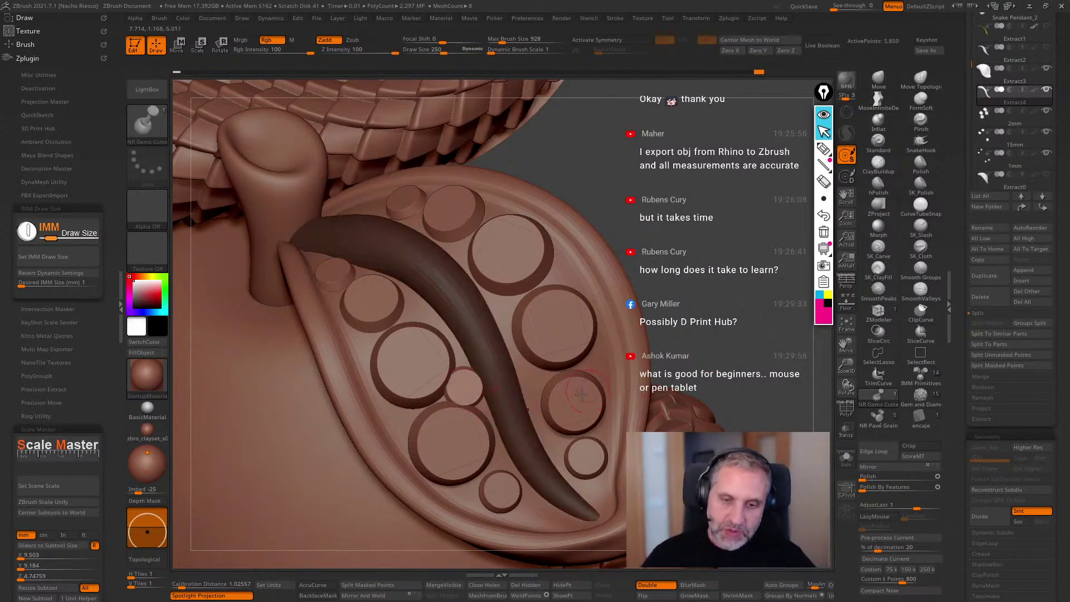
Measure a spot on the leaf's central rib beside the inner 2 mm cutters with a transpose line.
{"action": "key", "text": "w"}
{"action": "left_click", "coordinate": [510, 416]}
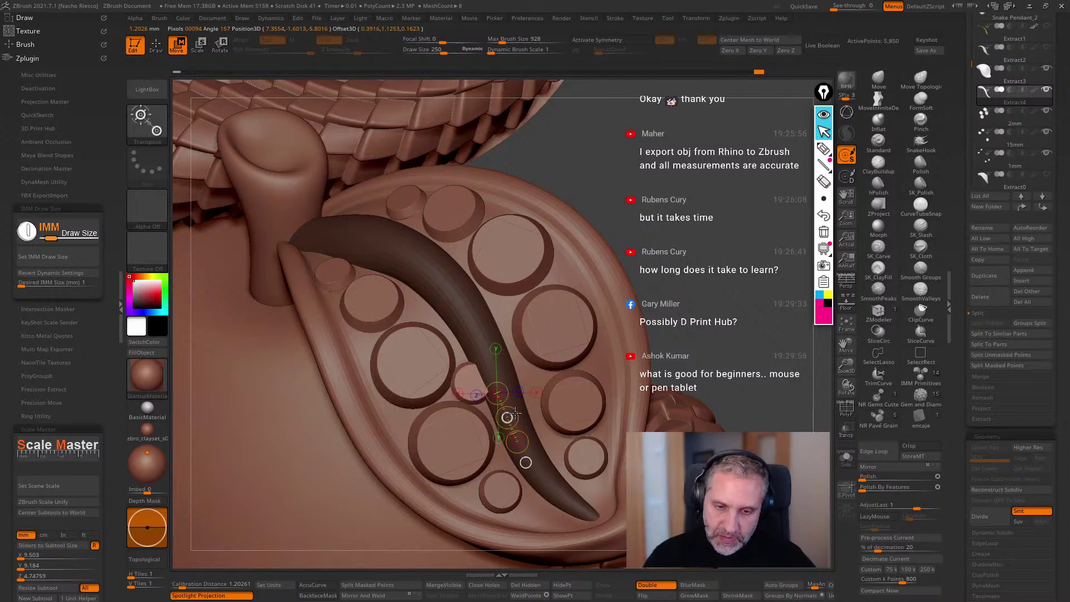
{"action": "mouse_move", "coordinate": [689, 304]}
{"action": "left_mouse_down"}
{"action": "mouse_move", "coordinate": [692, 259]}
{"action": "mouse_move", "coordinate": [685, 285]}
{"action": "mouse_move", "coordinate": [706, 278]}
{"action": "mouse_move", "coordinate": [712, 259]}
{"action": "mouse_move", "coordinate": [718, 295]}
{"action": "left_mouse_up"}
{"action": "key", "text": "q"}
Set the 2mm, 15mm and 1mm cutter subtools to subtract and turn on Live Boolean to preview the gem seats.
{"action": "left_click", "coordinate": [1013, 135]}
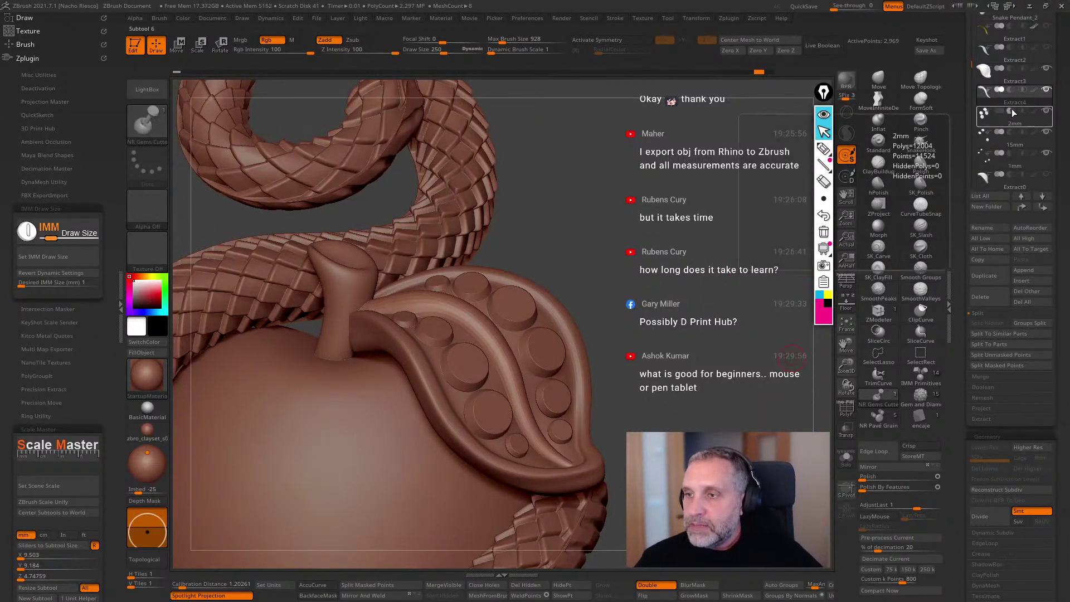
{"action": "left_click", "coordinate": [1013, 161]}
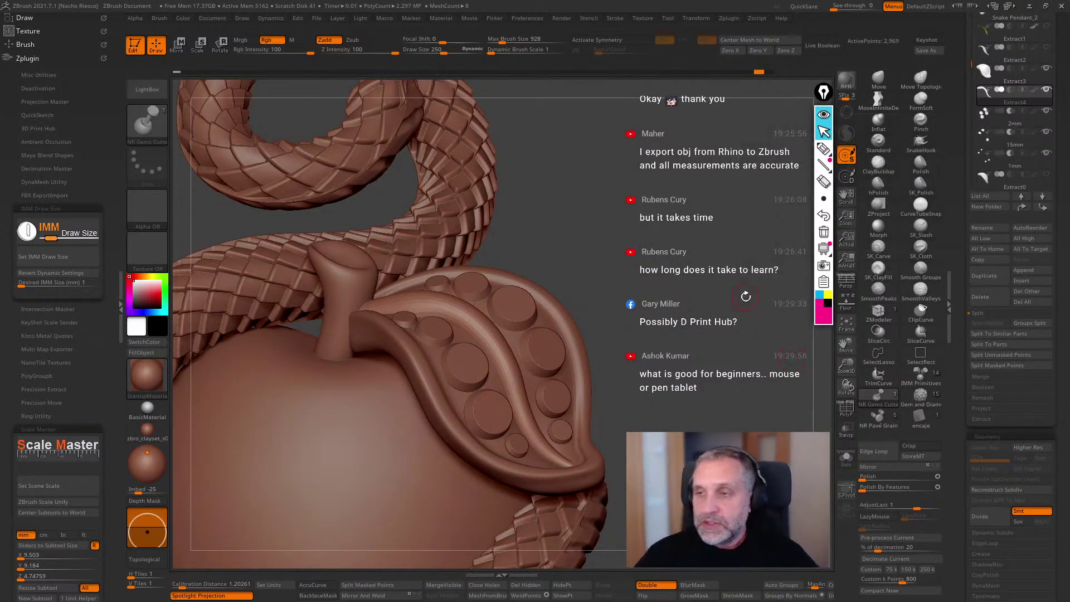
{"action": "left_click", "coordinate": [822, 45]}
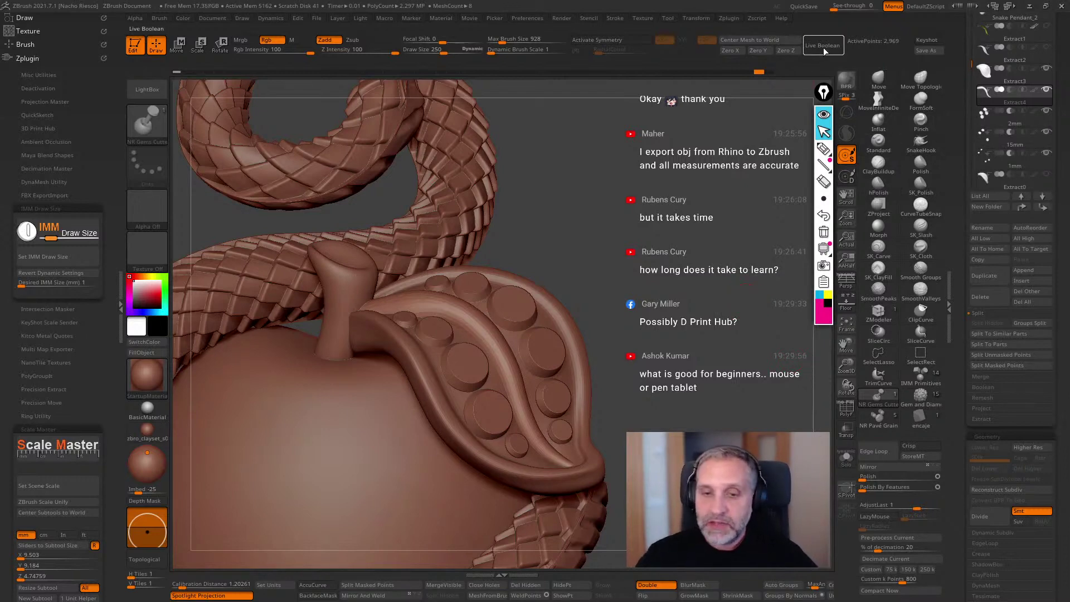
{"action": "left_click_drag", "start_coordinate": [724, 333], "coordinate": [680, 321]}
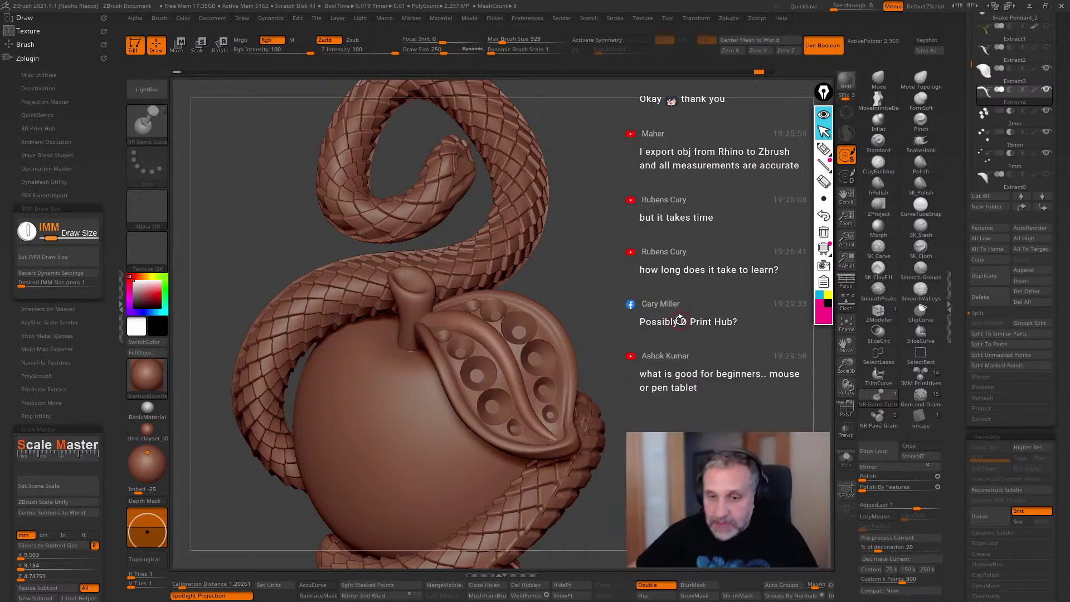
{"action": "mouse_move", "coordinate": [680, 320]}
{"action": "left_mouse_down"}
{"action": "mouse_move", "coordinate": [778, 344]}
{"action": "mouse_move", "coordinate": [434, 338]}
{"action": "left_mouse_up"}
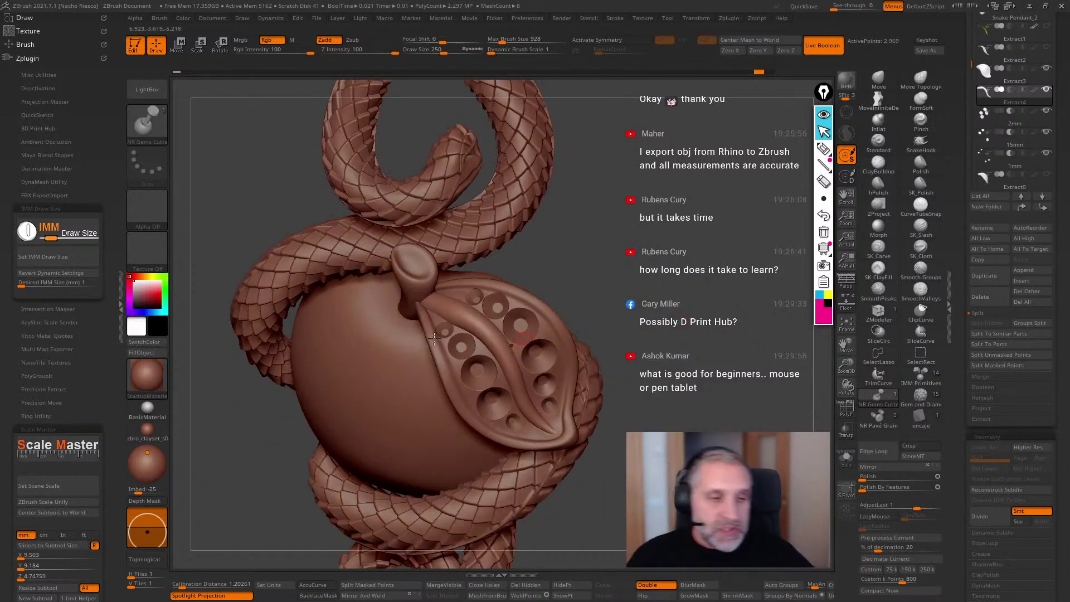
Select the leaf subtool and reshape its outer rim with the Move brush at a draw size of about 769.
{"action": "left_click", "coordinate": [119, 307]}
{"action": "mouse_move", "coordinate": [682, 333]}
{"action": "left_mouse_down"}
{"action": "mouse_move", "coordinate": [753, 372]}
{"action": "mouse_move", "coordinate": [547, 330]}
{"action": "left_mouse_up"}
{"action": "left_click_drag", "start_coordinate": [597, 238], "coordinate": [492, 278]}
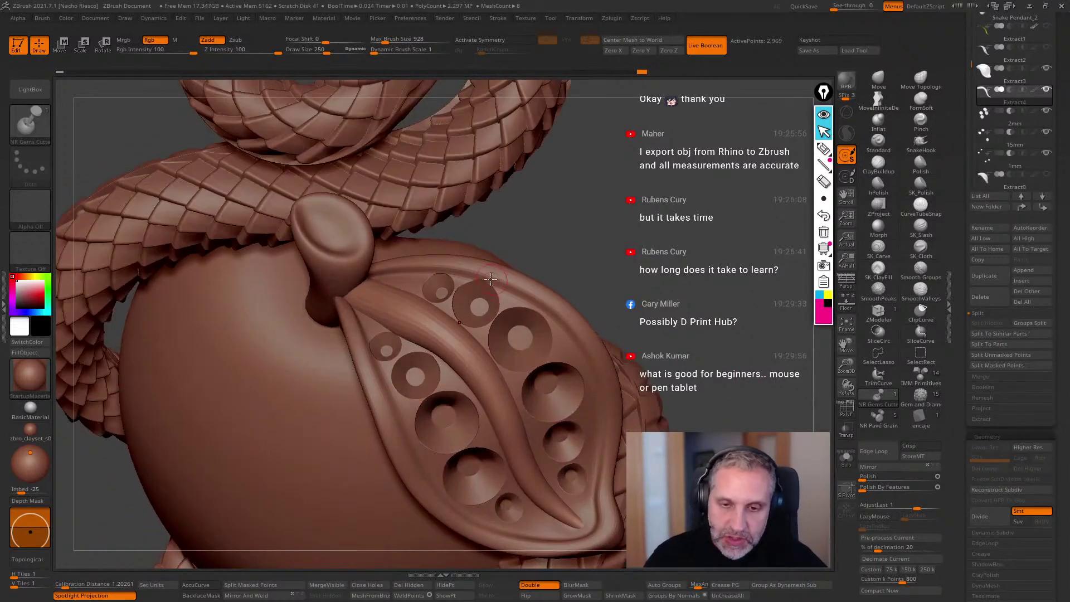
{"action": "left_click", "coordinate": [1003, 82]}
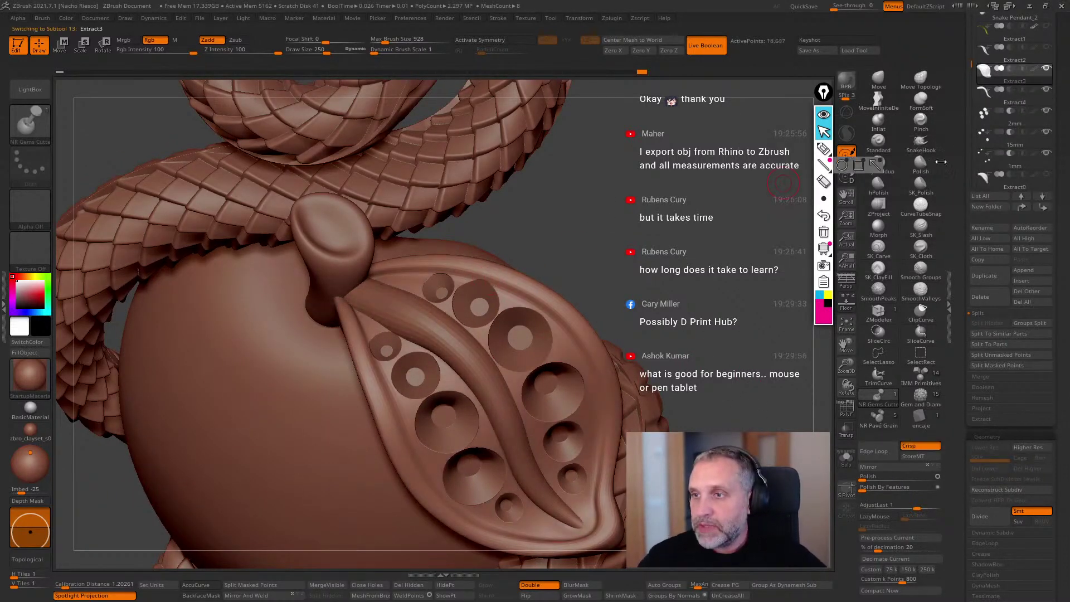
{"action": "left_click", "coordinate": [878, 81]}
{"action": "key", "text": "s"}
{"action": "left_click_drag", "start_coordinate": [494, 302], "coordinate": [523, 300]}
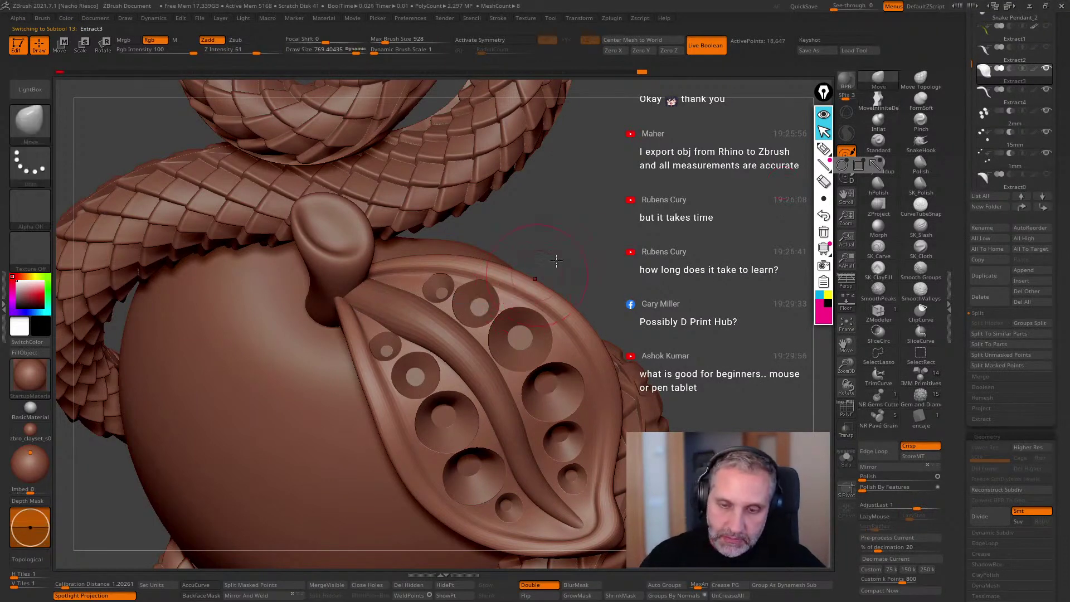
{"action": "right_click_drag", "start_coordinate": [524, 287], "coordinate": [488, 276]}
{"action": "right_click_drag", "start_coordinate": [548, 216], "coordinate": [440, 262]}
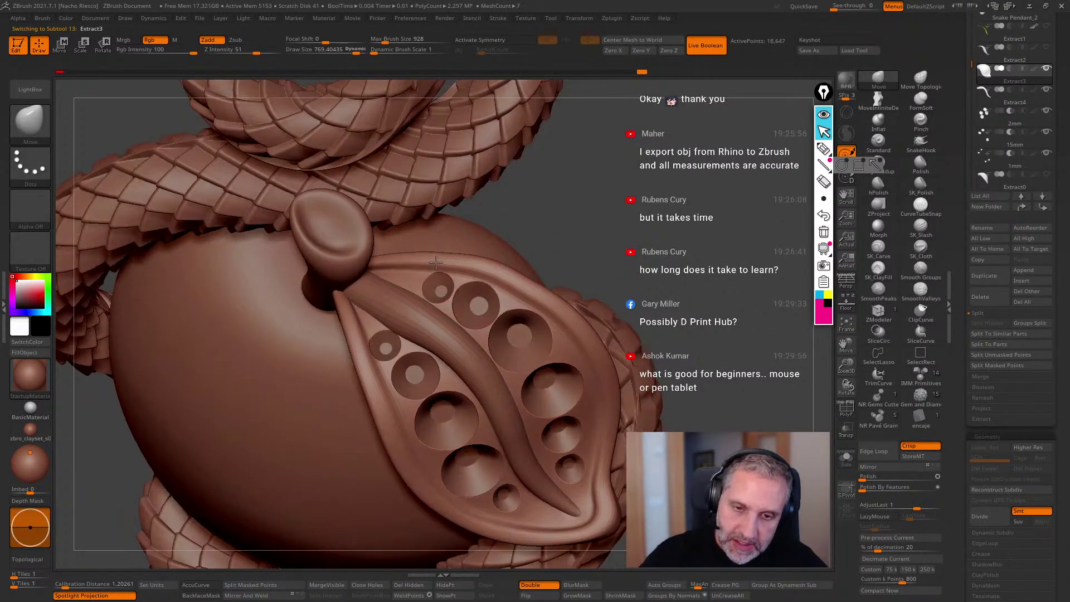
{"action": "right_click_drag", "start_coordinate": [617, 253], "coordinate": [549, 258]}
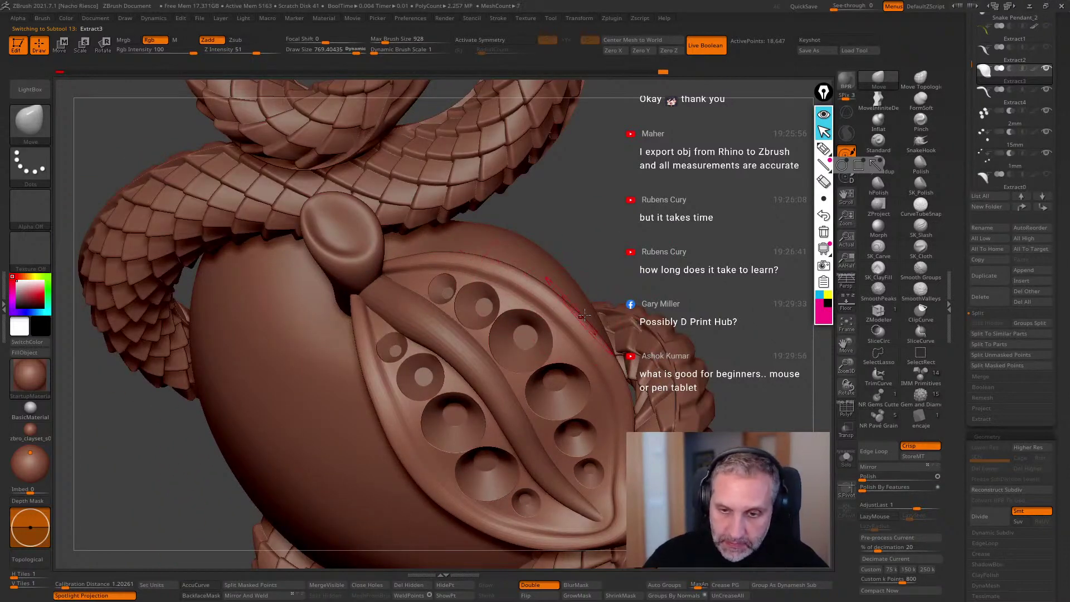
{"action": "right_click_drag", "start_coordinate": [576, 316], "coordinate": [595, 346]}
Raise the Move brush's draw size to 928 and adjust the leaf's outer rim beside the larger gem seats.
{"action": "key", "text": "s"}
{"action": "left_click_drag", "start_coordinate": [600, 356], "coordinate": [606, 357]}
{"action": "key", "text": "s"}
{"action": "left_click_drag", "start_coordinate": [625, 405], "coordinate": [629, 404]}
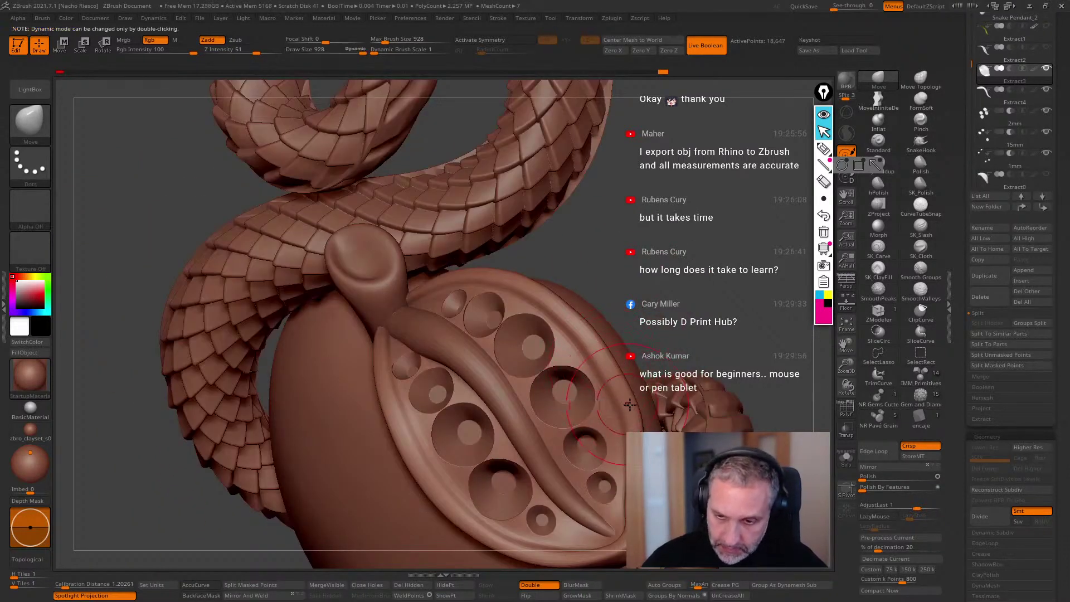
{"action": "right_click_drag", "start_coordinate": [600, 359], "coordinate": [629, 308]}
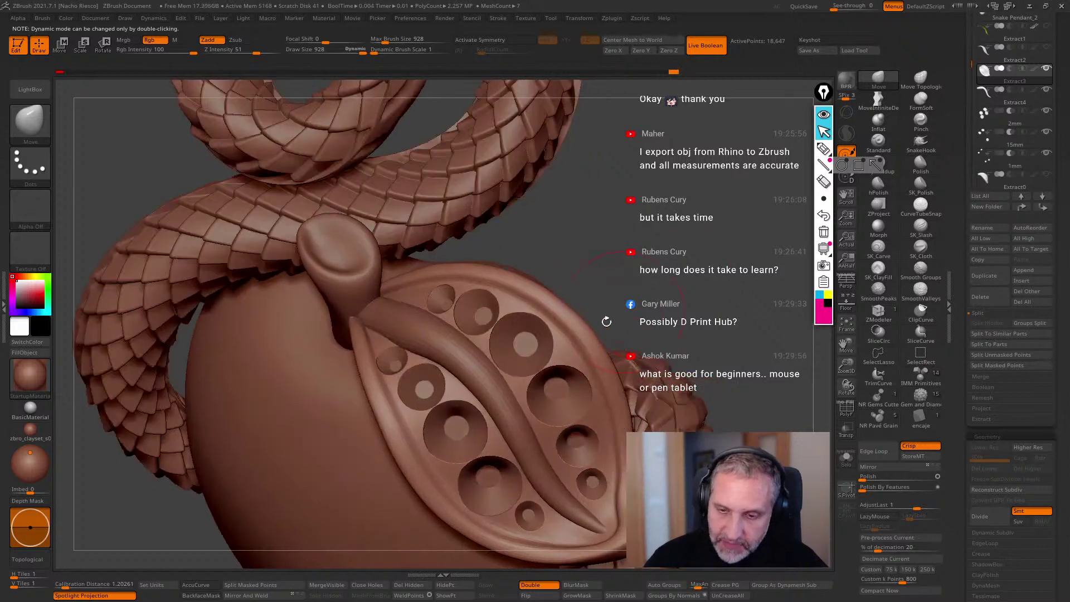
{"action": "left_click_drag", "start_coordinate": [682, 313], "coordinate": [659, 282]}
Adjust the leaf's inner rim near the stem with the Move brush and select the central rib.
{"action": "key", "text": "s"}
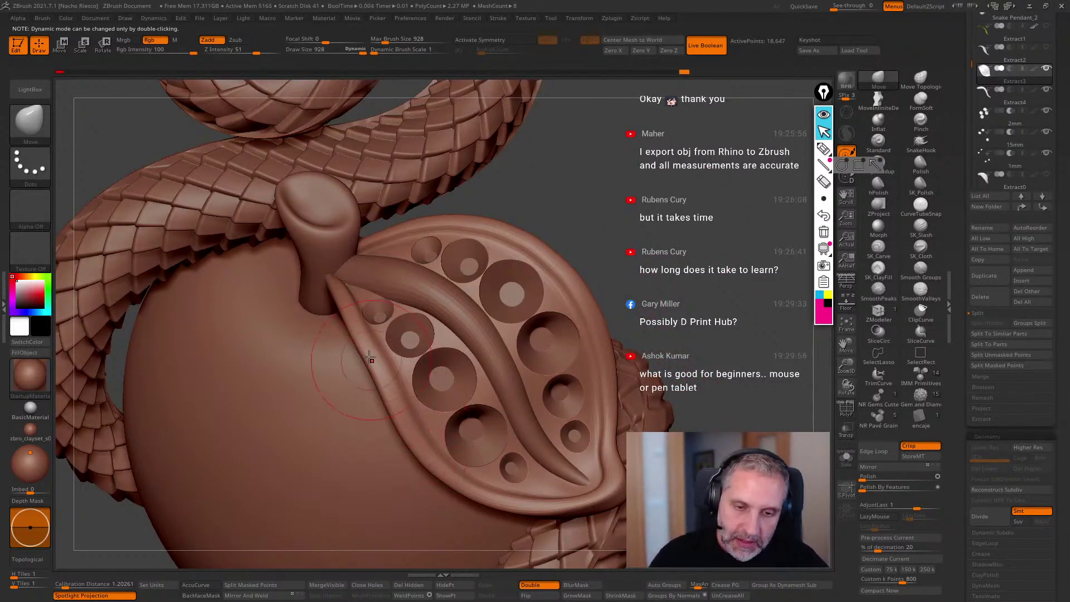
{"action": "right_click_drag", "start_coordinate": [360, 326], "coordinate": [334, 285]}
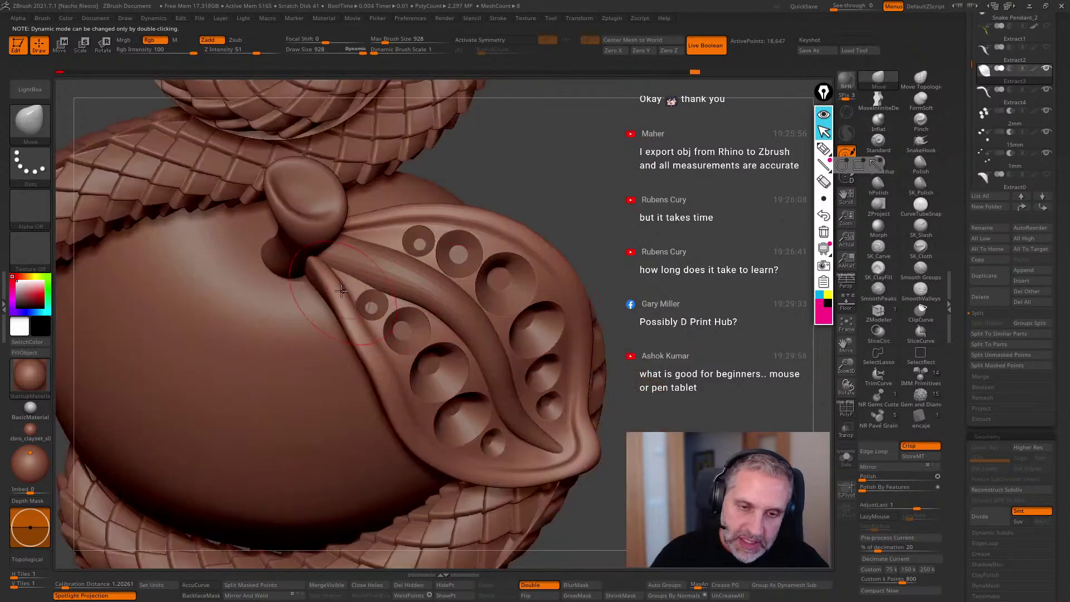
{"action": "right_click_drag", "start_coordinate": [357, 338], "coordinate": [389, 368]}
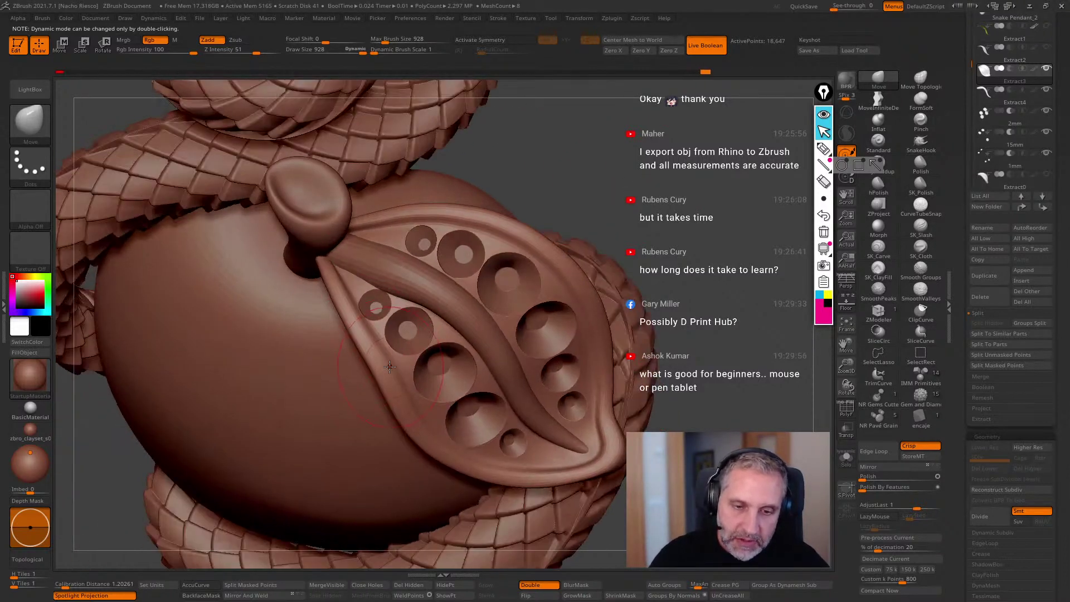
{"action": "left_click", "coordinate": [387, 287], "text": "alt"}
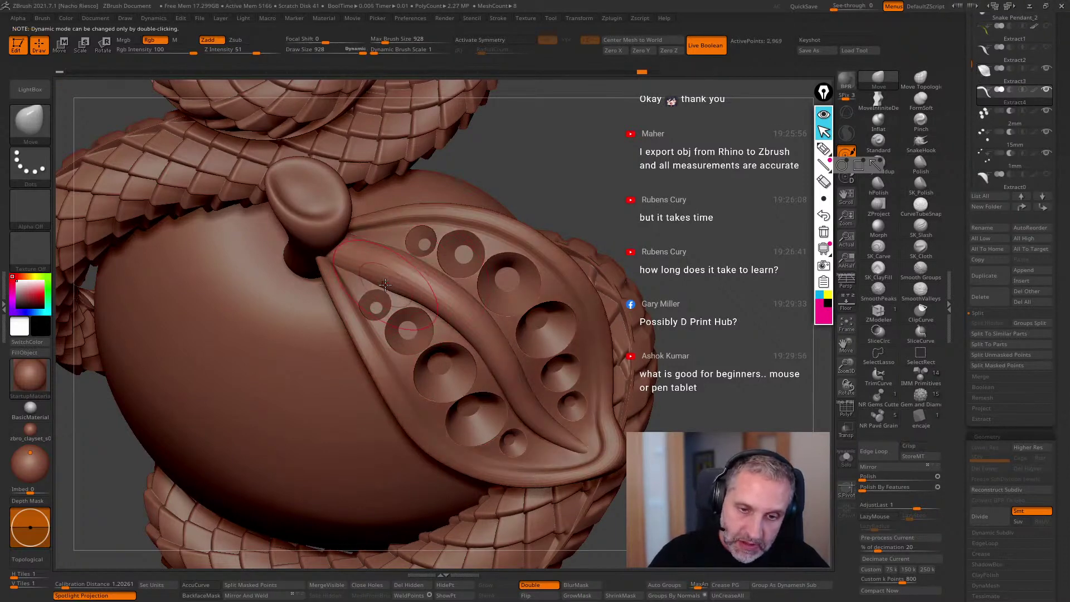
Save the pendant file to disk.
{"action": "mouse_move", "coordinate": [661, 247]}
{"action": "right_mouse_down"}
{"action": "mouse_move", "coordinate": [677, 199]}
{"action": "mouse_move", "coordinate": [730, 291]}
{"action": "mouse_move", "coordinate": [643, 242]}
{"action": "right_mouse_up"}
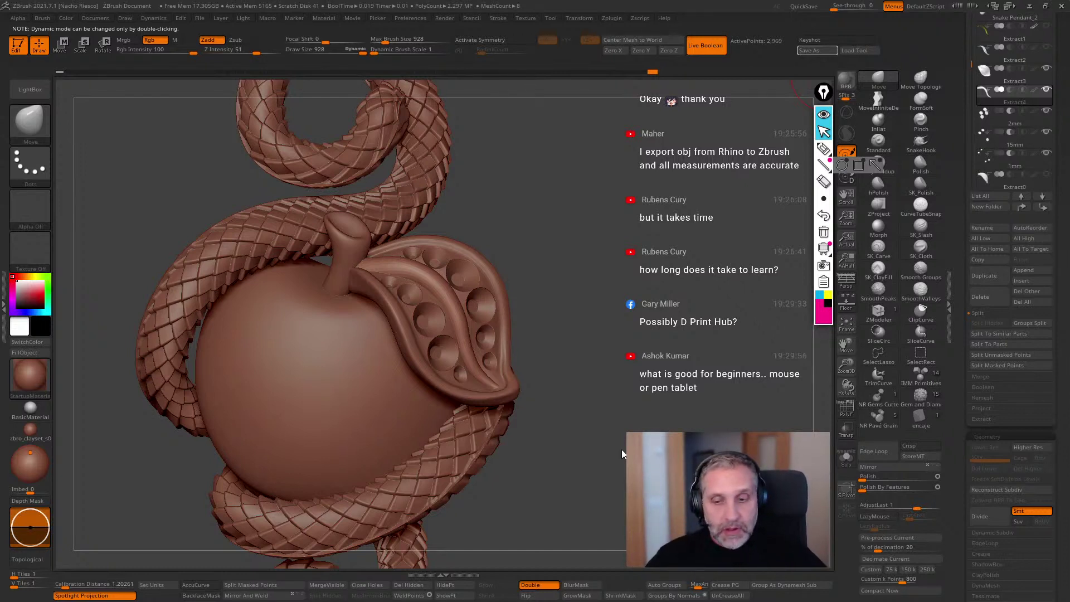
{"action": "key", "text": "ctrl+s"}
Choose the NR Pavé Grain insert brush with its second grain mesh, the PM3D_Sphere.
{"action": "mouse_move", "coordinate": [691, 428]}
{"action": "left_mouse_down", "text": "alt"}
{"action": "mouse_move", "coordinate": [704, 474]}
{"action": "mouse_move", "coordinate": [746, 449]}
{"action": "mouse_move", "coordinate": [763, 340]}
{"action": "mouse_move", "coordinate": [766, 449]}
{"action": "mouse_move", "coordinate": [759, 427]}
{"action": "mouse_move", "coordinate": [748, 427]}
{"action": "mouse_move", "coordinate": [754, 440]}
{"action": "left_mouse_up", "text": "alt"}
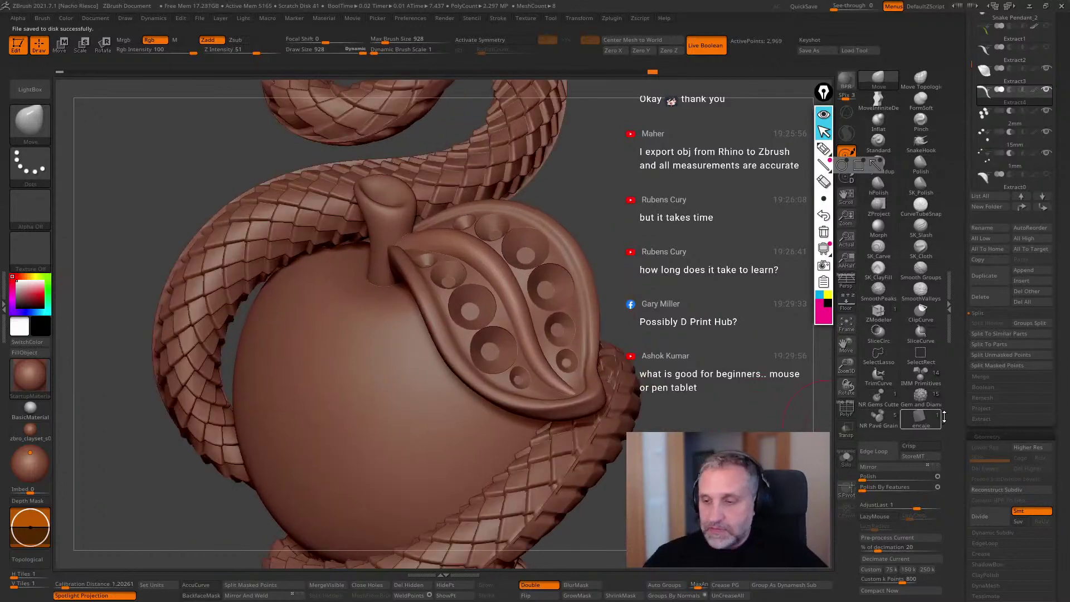
{"action": "left_click", "coordinate": [883, 417]}
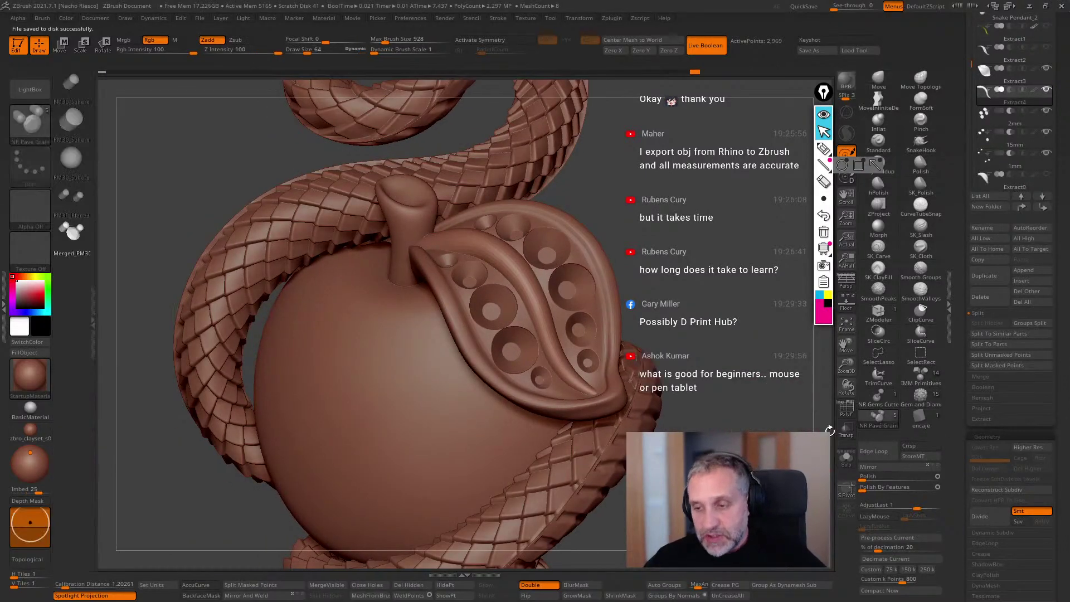
{"action": "left_click", "coordinate": [78, 125]}
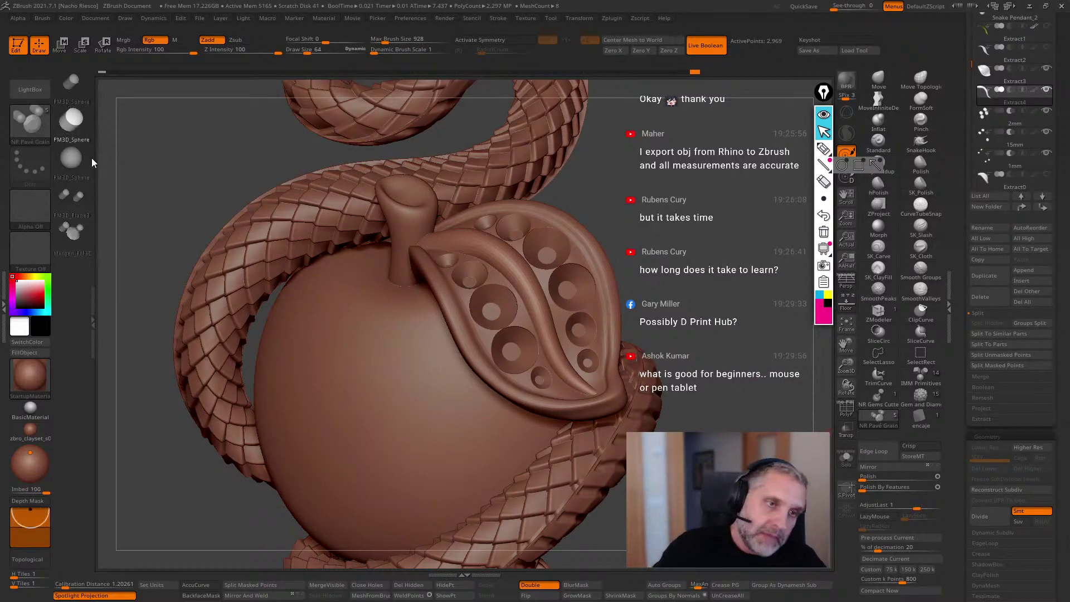
Try inserting a pavé grain on the leaf with a draw size of about 212, and undo it.
{"action": "mouse_move", "coordinate": [703, 251]}
{"action": "left_mouse_down"}
{"action": "mouse_move", "coordinate": [707, 286]}
{"action": "mouse_move", "coordinate": [772, 298]}
{"action": "left_mouse_up"}
{"action": "key", "text": "ctrl+z"}
{"action": "key", "text": "s"}
{"action": "left_click_drag", "start_coordinate": [439, 407], "coordinate": [455, 407]}
{"action": "left_click_drag", "start_coordinate": [482, 366], "coordinate": [325, 495]}
{"action": "mouse_move", "coordinate": [711, 311]}
{"action": "left_mouse_down"}
{"action": "mouse_move", "coordinate": [700, 283]}
{"action": "mouse_move", "coordinate": [712, 279]}
{"action": "mouse_move", "coordinate": [743, 306]}
{"action": "mouse_move", "coordinate": [706, 354]}
{"action": "mouse_move", "coordinate": [652, 231]}
{"action": "left_mouse_up"}
{"action": "key", "text": "ctrl+z"}
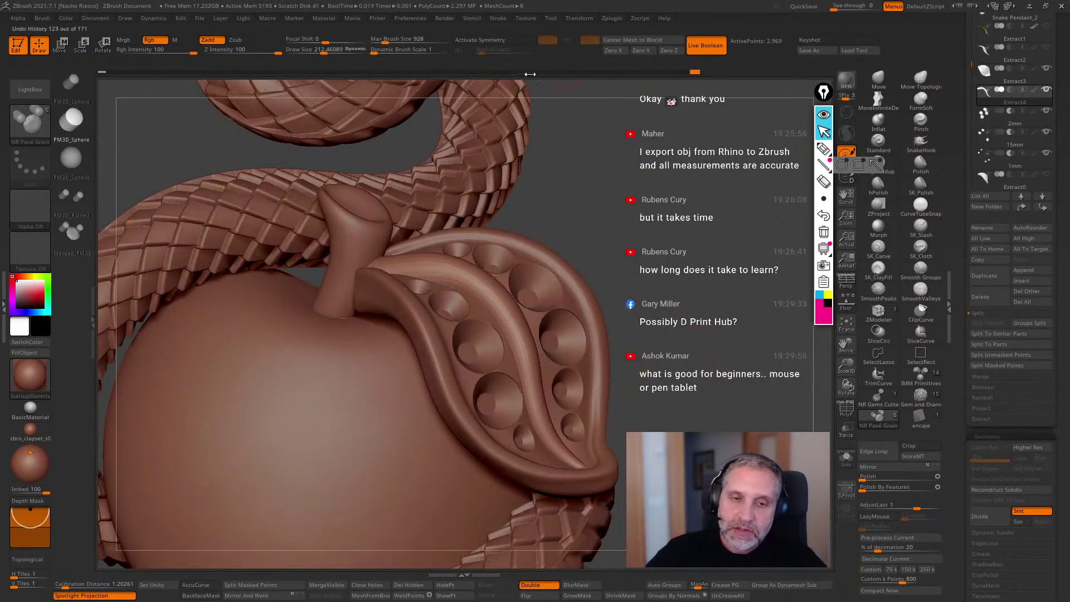
Turn off Curve Mode in the grain brush's stroke settings.
{"action": "left_click_drag", "start_coordinate": [548, 86], "coordinate": [529, 50]}
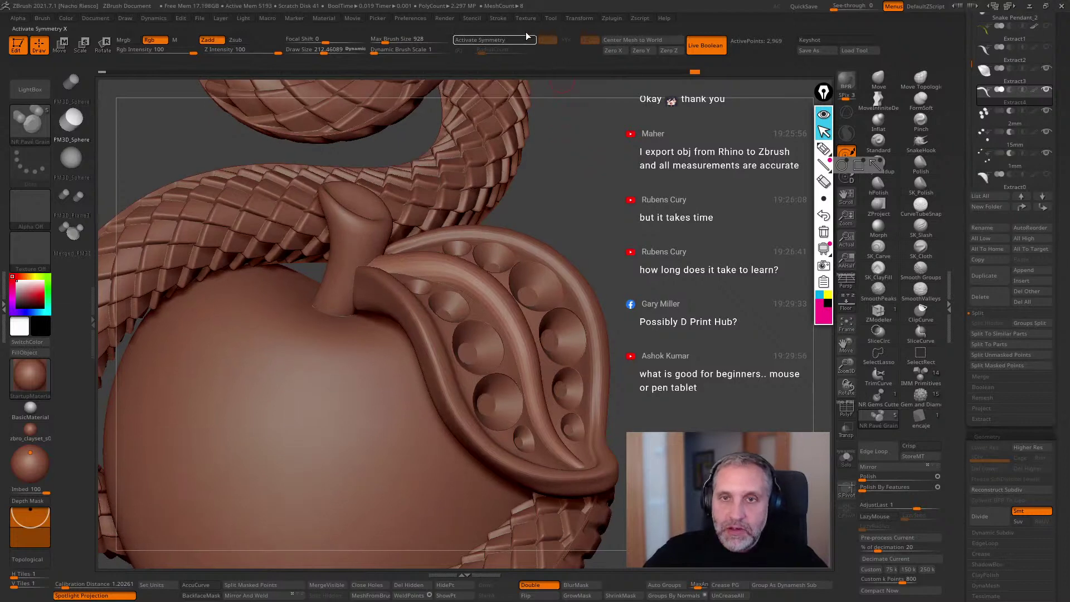
{"action": "left_click", "coordinate": [499, 19]}
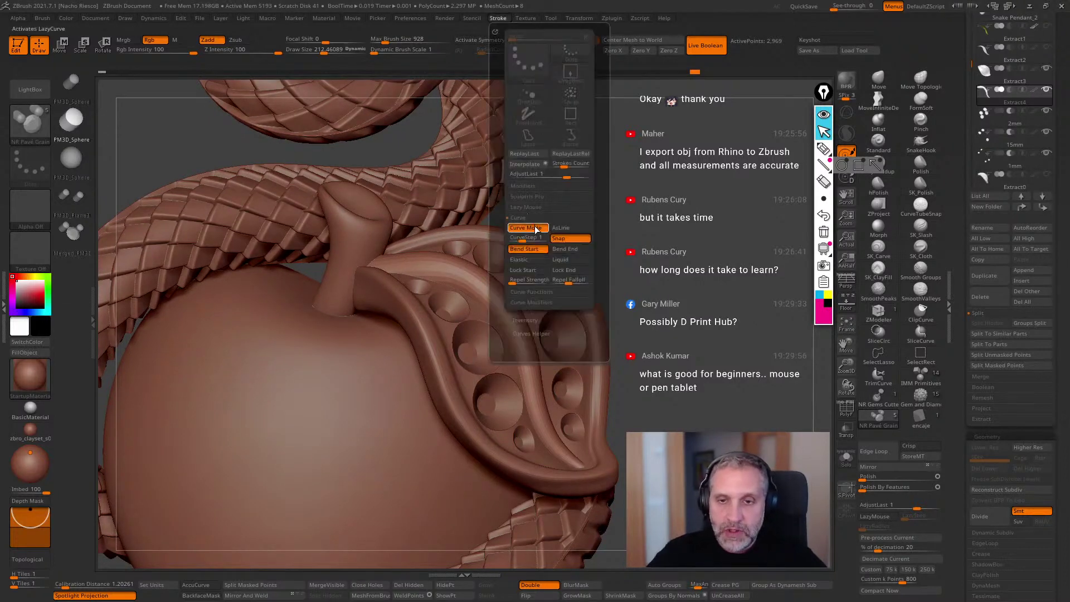
{"action": "left_click", "coordinate": [536, 229]}
Try a pavé grain beside the central rib between the two inner 2 mm seats with Imbed at 27, and undo it.
{"action": "left_click_drag", "start_coordinate": [625, 249], "coordinate": [607, 273]}
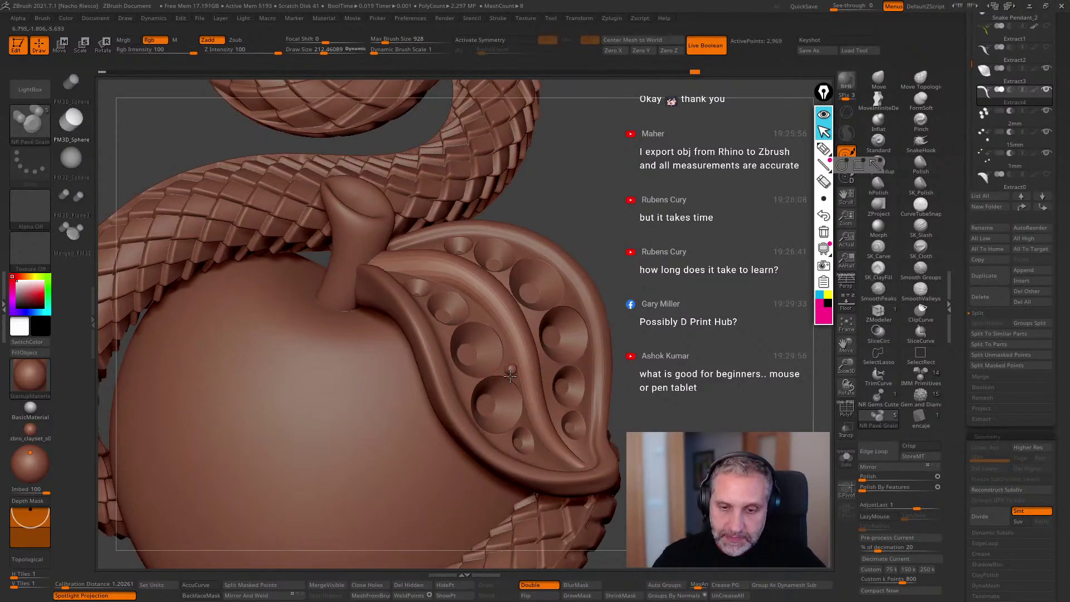
{"action": "left_click_drag", "start_coordinate": [510, 376], "coordinate": [371, 510]}
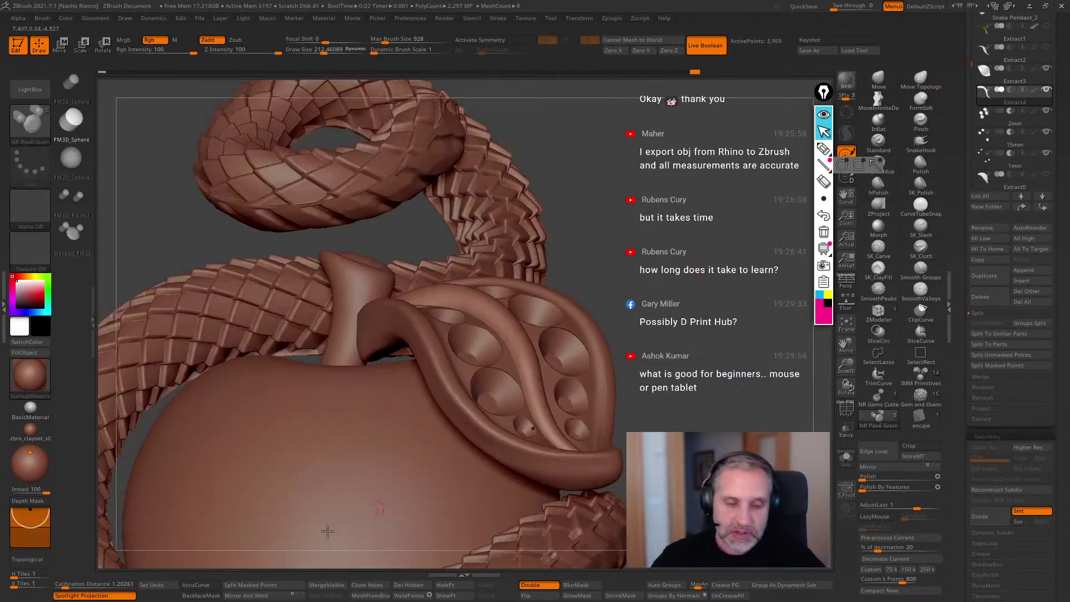
{"action": "left_click_drag", "start_coordinate": [30, 509], "coordinate": [32, 526]}
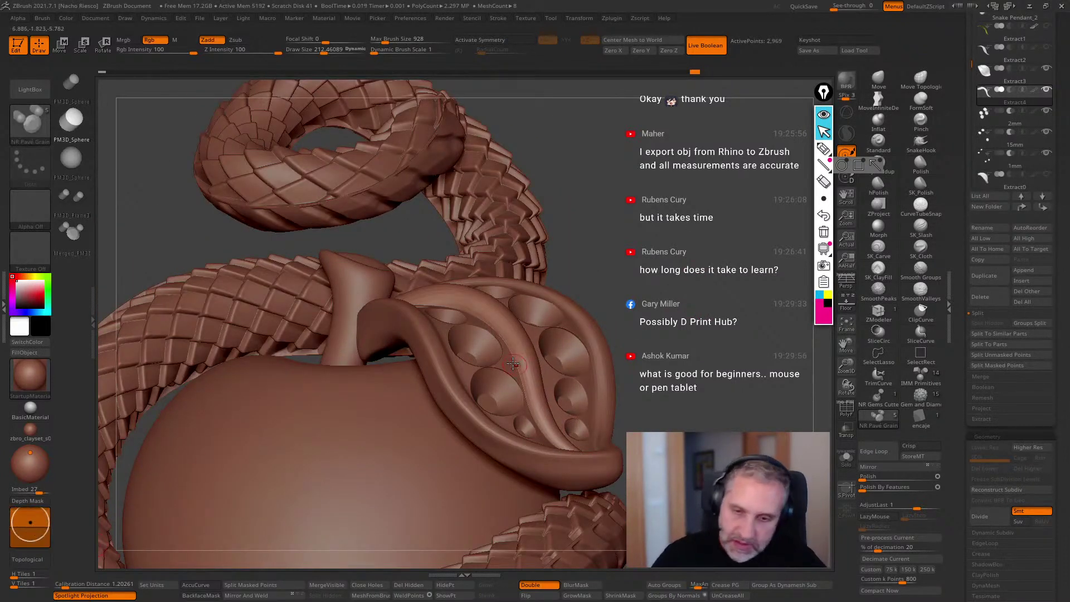
{"action": "left_click_drag", "start_coordinate": [510, 370], "coordinate": [510, 375]}
{"action": "mouse_move", "coordinate": [167, 559]}
{"action": "left_mouse_down"}
{"action": "mouse_move", "coordinate": [154, 507]}
{"action": "mouse_move", "coordinate": [179, 552]}
{"action": "left_mouse_up"}
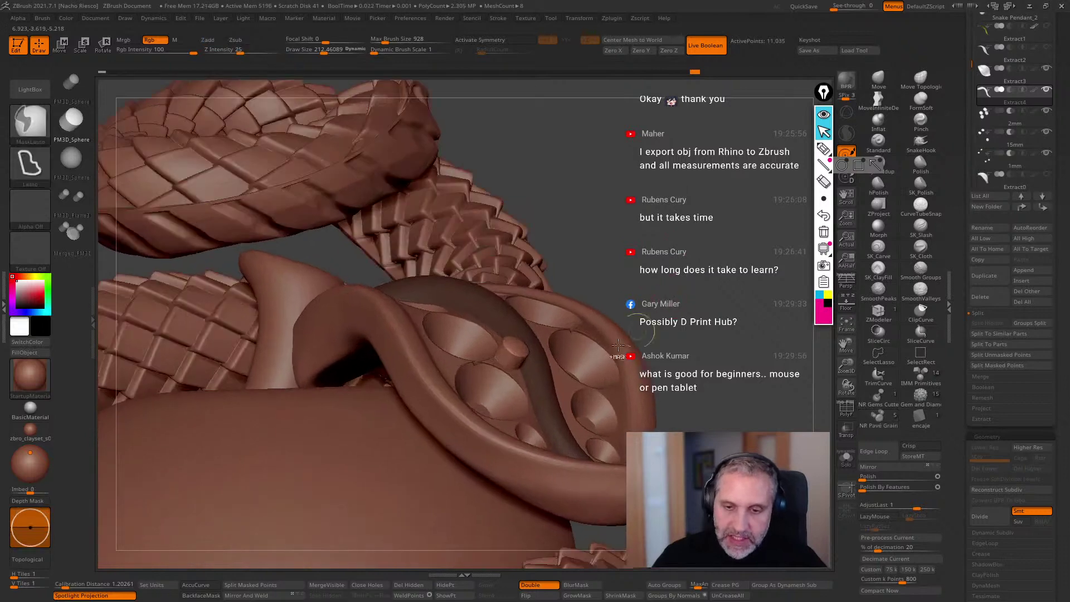
{"action": "key", "text": "ctrl+z"}
Set the grain brush's Imbed to 6 and test a grain beside the central rib between the inner 2 mm seats.
{"action": "left_click", "coordinate": [31, 531]}
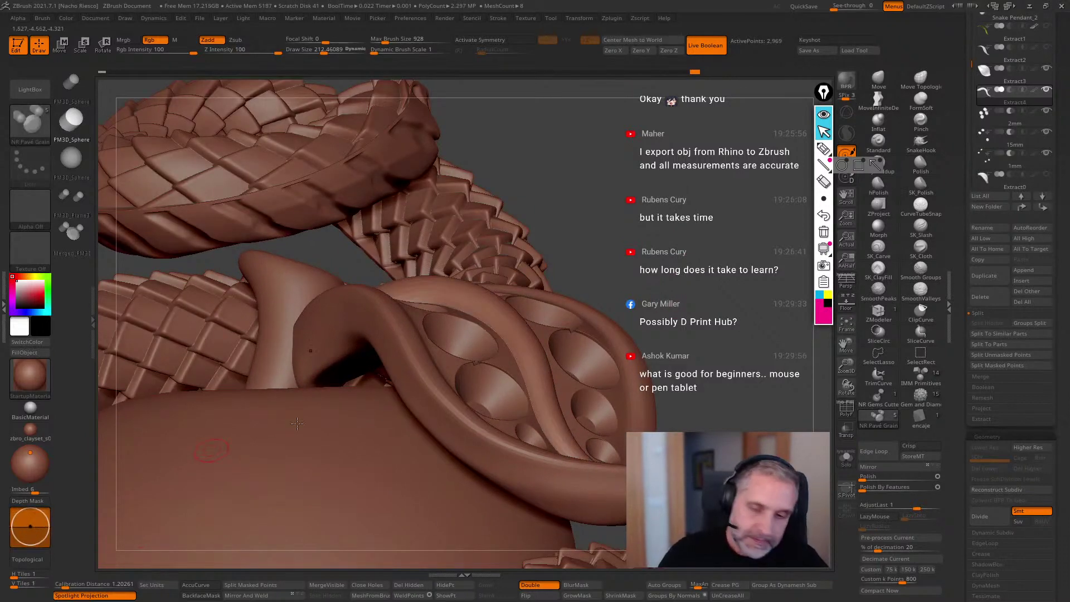
{"action": "left_click_drag", "start_coordinate": [505, 374], "coordinate": [506, 375]}
{"action": "left_click_drag", "start_coordinate": [716, 273], "coordinate": [611, 348]}
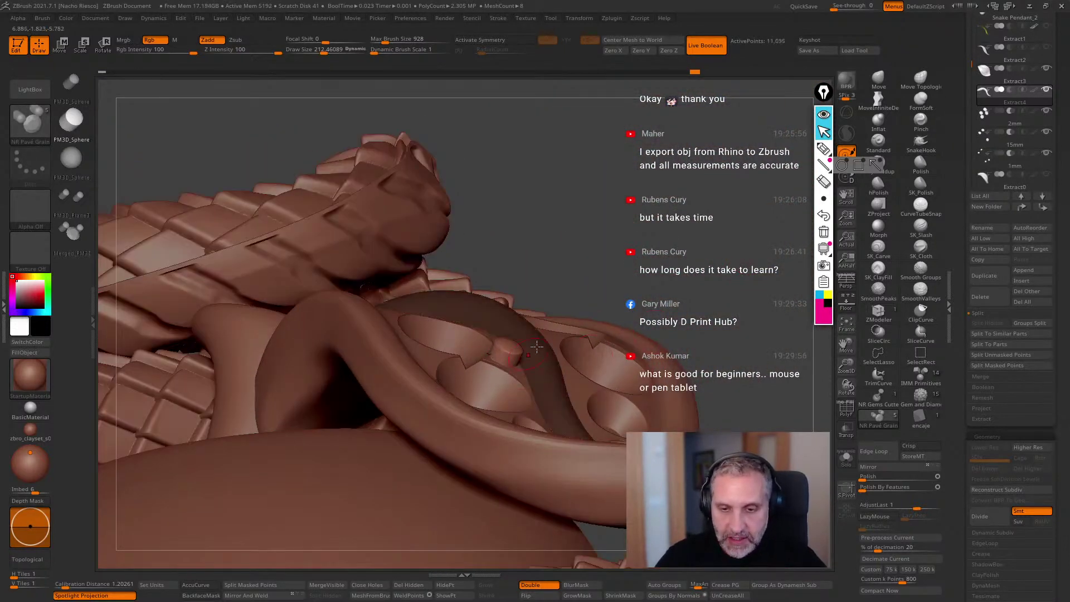
{"action": "mouse_move", "coordinate": [723, 266]}
{"action": "left_mouse_down"}
{"action": "mouse_move", "coordinate": [723, 148]}
{"action": "mouse_move", "coordinate": [707, 199]}
{"action": "mouse_move", "coordinate": [458, 306]}
{"action": "left_mouse_up"}
Set the desired IMM size to 0.6 mm and apply it as the grain brush's draw size.
{"action": "left_click", "coordinate": [3, 306]}
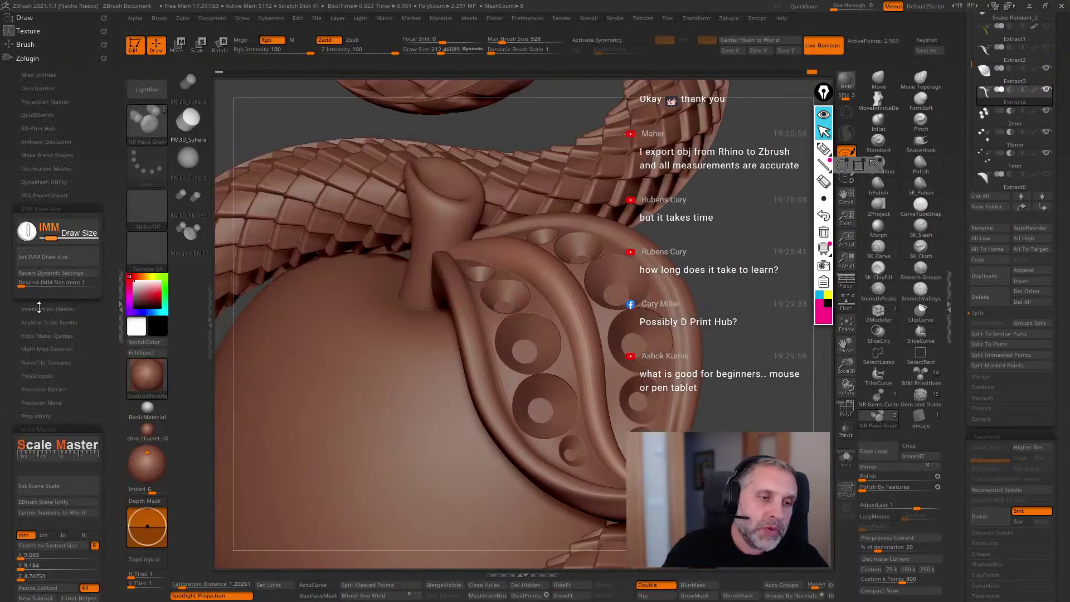
{"action": "left_click", "coordinate": [60, 282]}
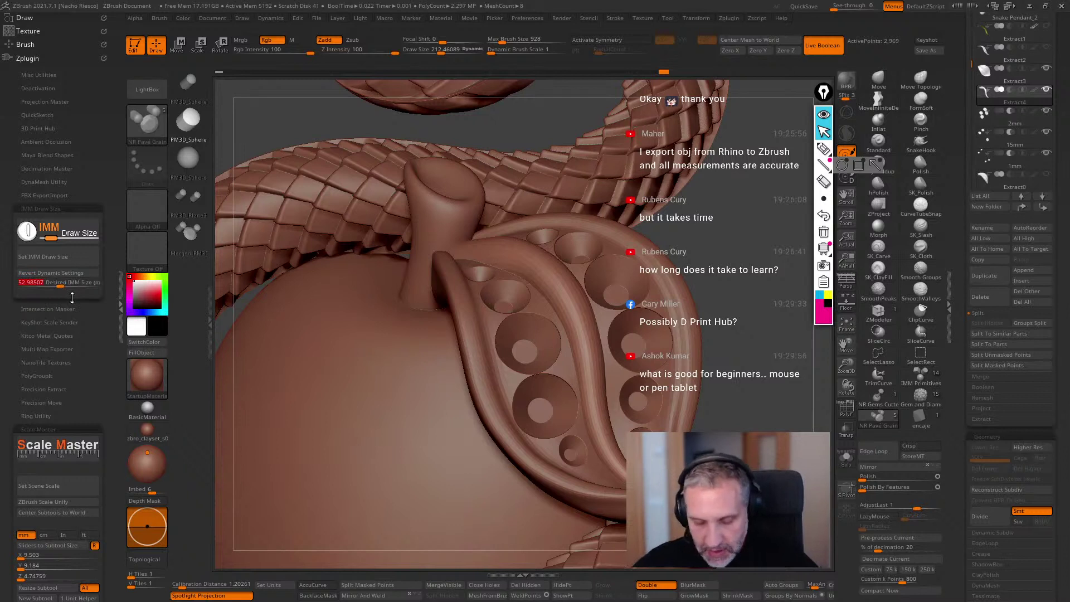
{"action": "type", "text": "0.6"}
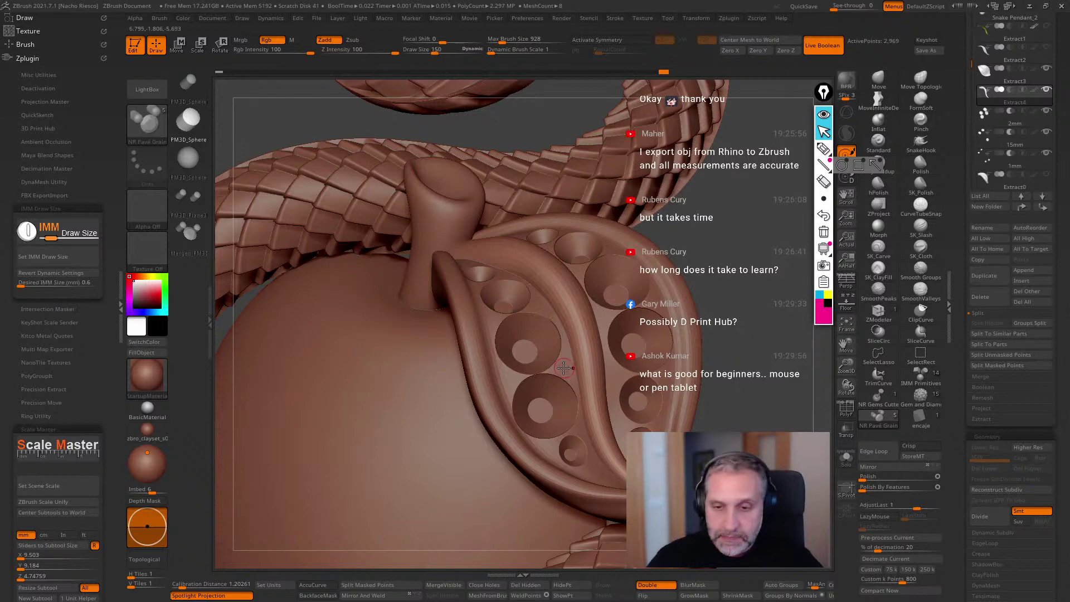
Insert a 0.6 mm grain between the lower 2 mm seat and the 1 mm seat at the inner half's tip.
{"action": "right_click_drag", "start_coordinate": [564, 369], "coordinate": [748, 282]}
{"action": "left_click", "coordinate": [529, 424], "text": "alt"}
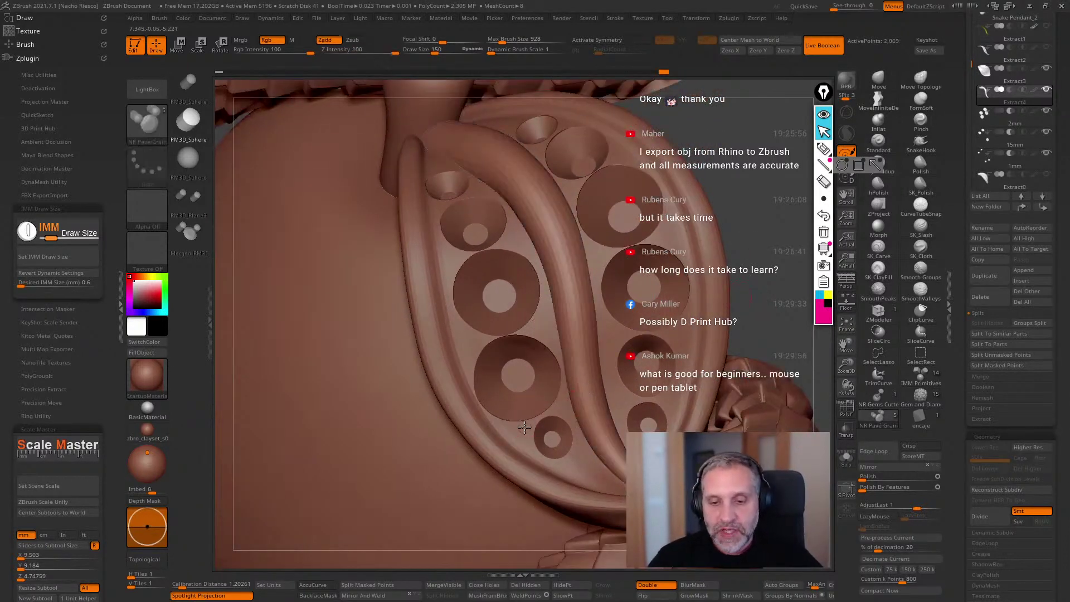
{"action": "left_click", "coordinate": [524, 427], "text": "alt"}
{"action": "right_click_drag", "start_coordinate": [764, 306], "coordinate": [736, 341]}
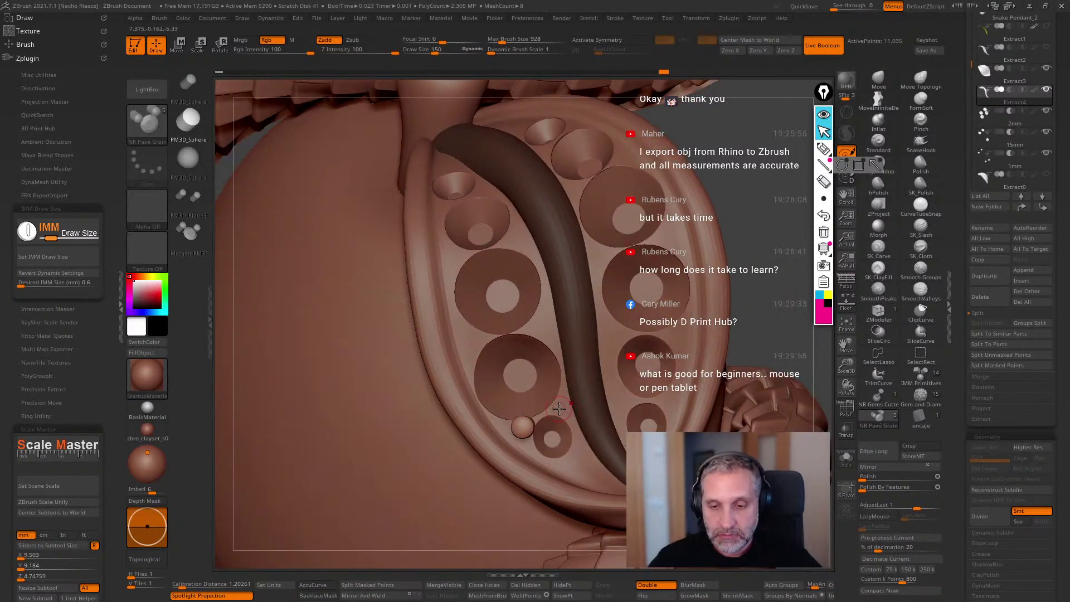
Undo the 0.6 mm grain, then set the desired IMM size to 0.8 mm and apply it as the grain brush's draw size.
{"action": "left_click", "coordinate": [558, 414], "text": "alt"}
{"action": "right_click_drag", "start_coordinate": [784, 311], "coordinate": [724, 315]}
{"action": "left_click", "coordinate": [81, 283]}
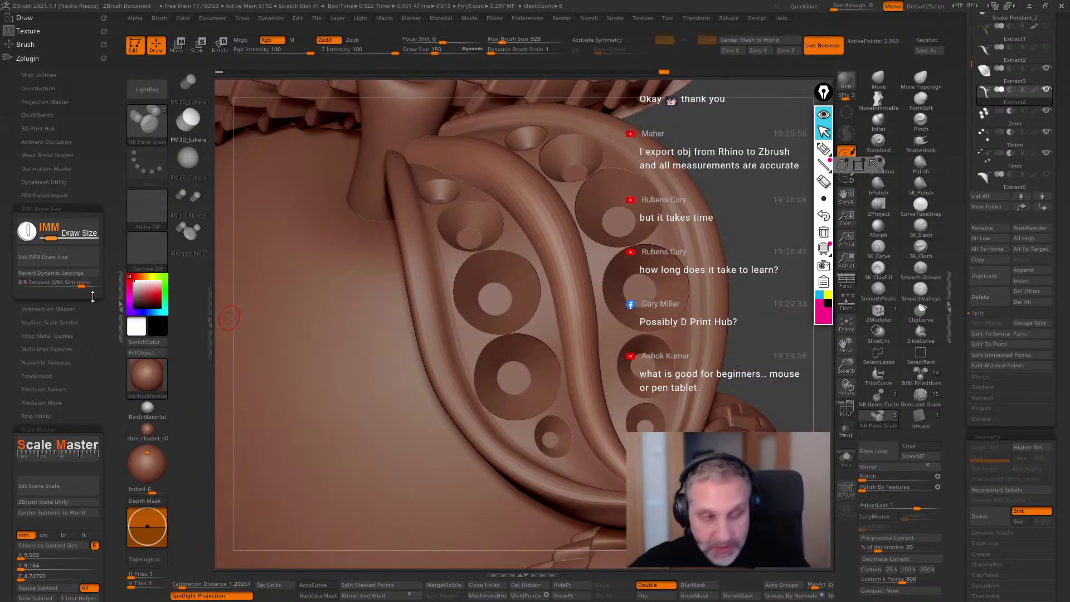
{"action": "type", "text": "0.8"}
{"action": "left_click", "coordinate": [71, 259]}
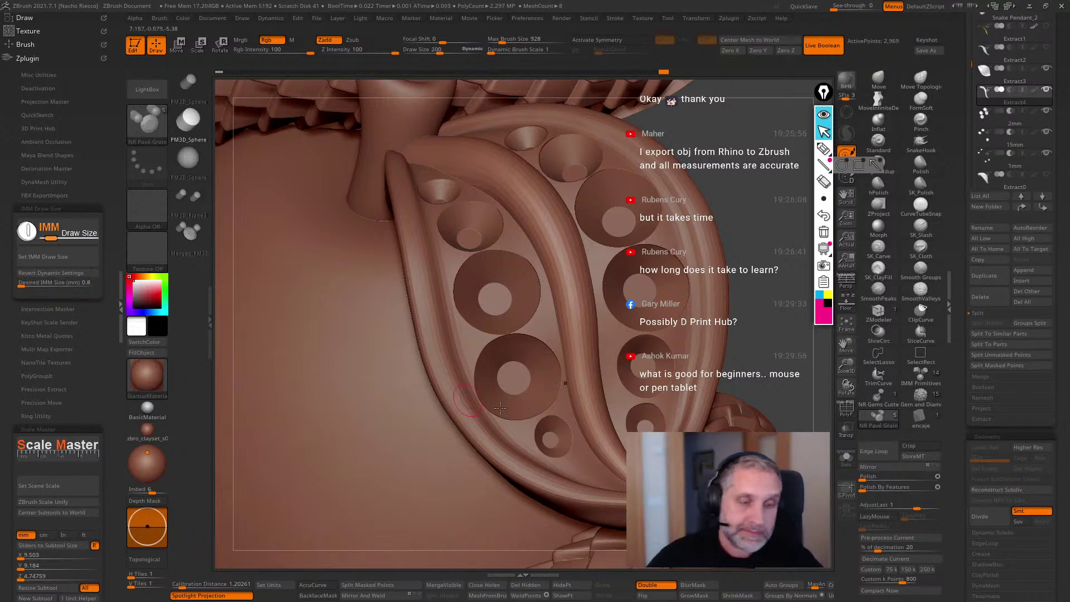
Insert a 0.8 mm grain above the 1 mm seat at the inner half's tip and split it into its own active subtool.
{"action": "left_click_drag", "start_coordinate": [522, 430], "coordinate": [527, 441]}
{"action": "left_click_drag", "start_coordinate": [764, 292], "coordinate": [788, 288]}
{"action": "left_click", "coordinate": [1010, 356]}
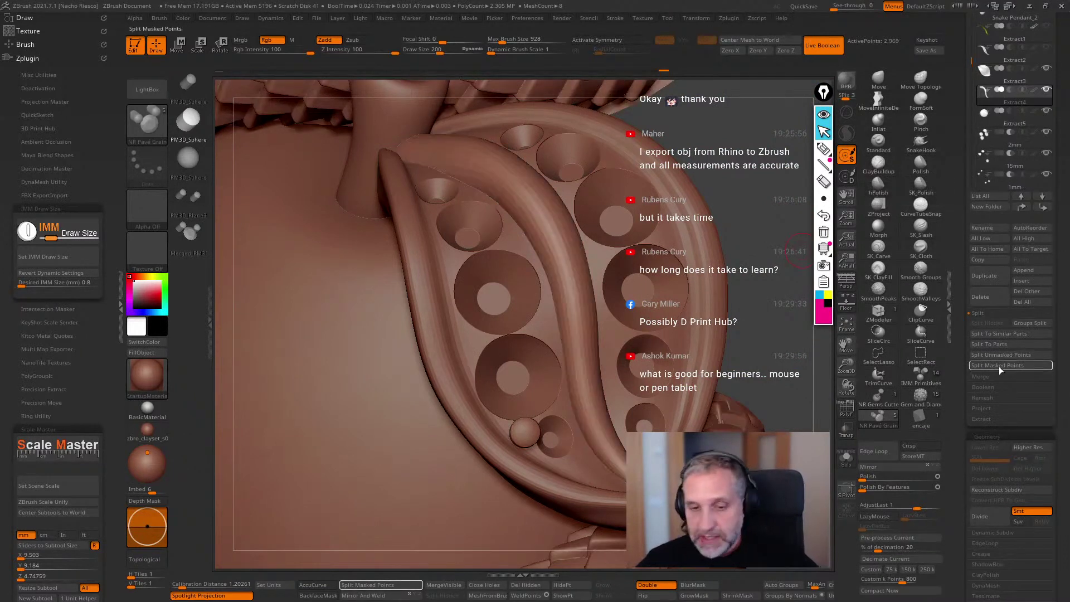
{"action": "left_click", "coordinate": [1003, 122]}
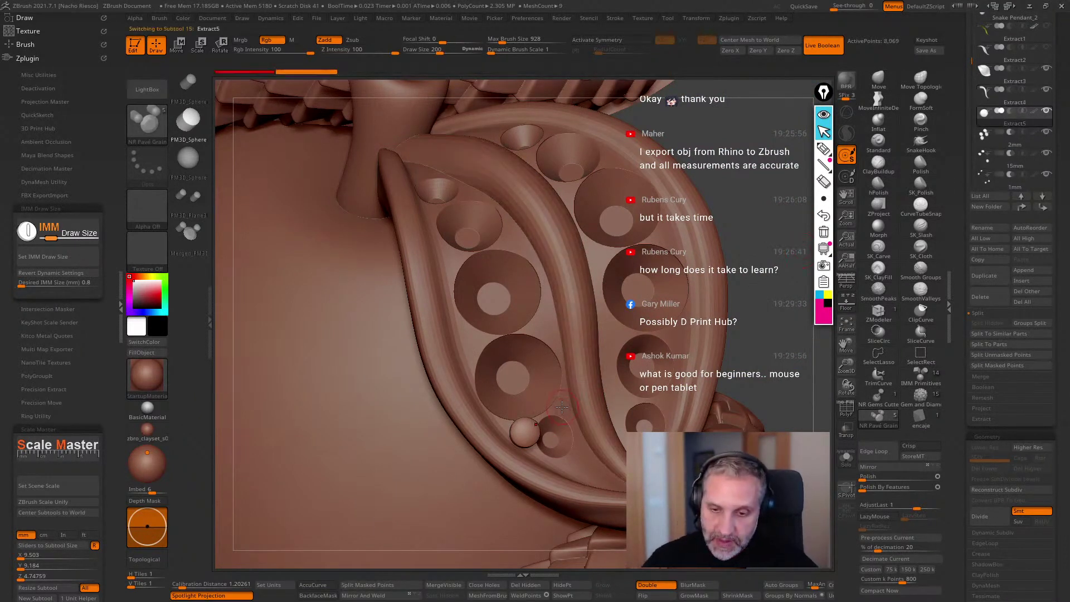
Insert 0.8 mm grains on both sides between the inner half's 2 mm seats and beside its neighbouring 1.5 mm and 1 mm seats.
{"action": "mouse_move", "coordinate": [562, 407]}
{"action": "right_mouse_down"}
{"action": "mouse_move", "coordinate": [546, 337]}
{"action": "mouse_move", "coordinate": [749, 322]}
{"action": "right_mouse_up"}
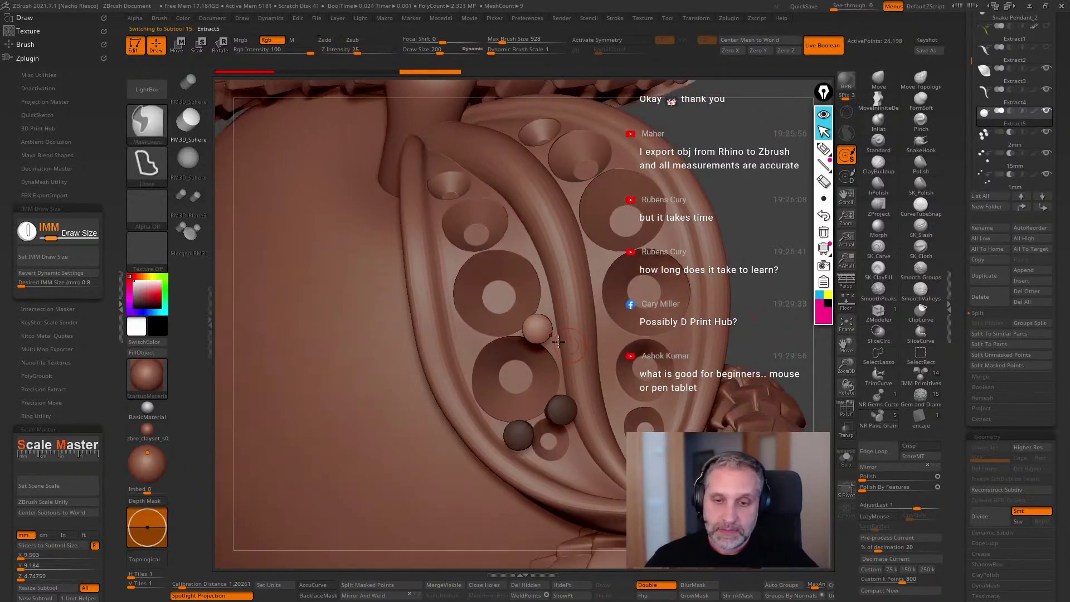
{"action": "key", "text": "ctrl"}
{"action": "left_click", "coordinate": [473, 343]}
{"action": "right_click_drag", "start_coordinate": [473, 343], "coordinate": [453, 299]}
{"action": "left_click", "coordinate": [450, 302]}
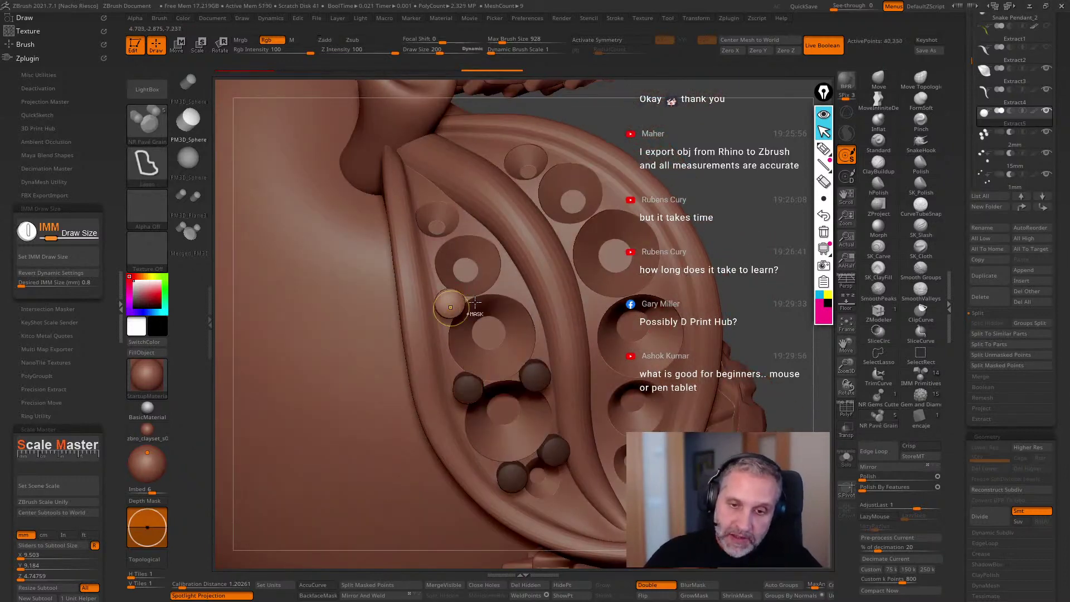
{"action": "left_click", "coordinate": [504, 283]}
{"action": "left_click", "coordinate": [433, 244]}
{"action": "mouse_move", "coordinate": [432, 244]}
{"action": "right_mouse_down"}
{"action": "mouse_move", "coordinate": [736, 222]}
{"action": "mouse_move", "coordinate": [739, 241]}
{"action": "mouse_move", "coordinate": [652, 232]}
{"action": "mouse_move", "coordinate": [681, 244]}
{"action": "right_mouse_up"}
{"action": "key", "text": "ctrl+z"}
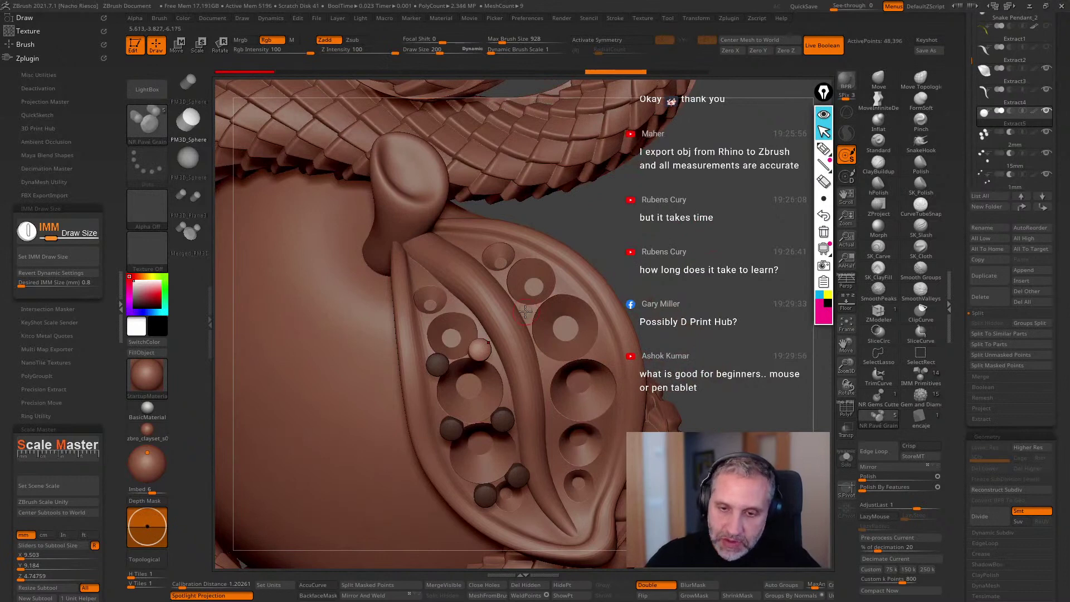
Insert pairs of 0.8 mm grains between the outer half's seats, from the upper 1.5 mm seat to the 1 mm tip seat.
{"action": "left_click", "coordinate": [525, 312]}
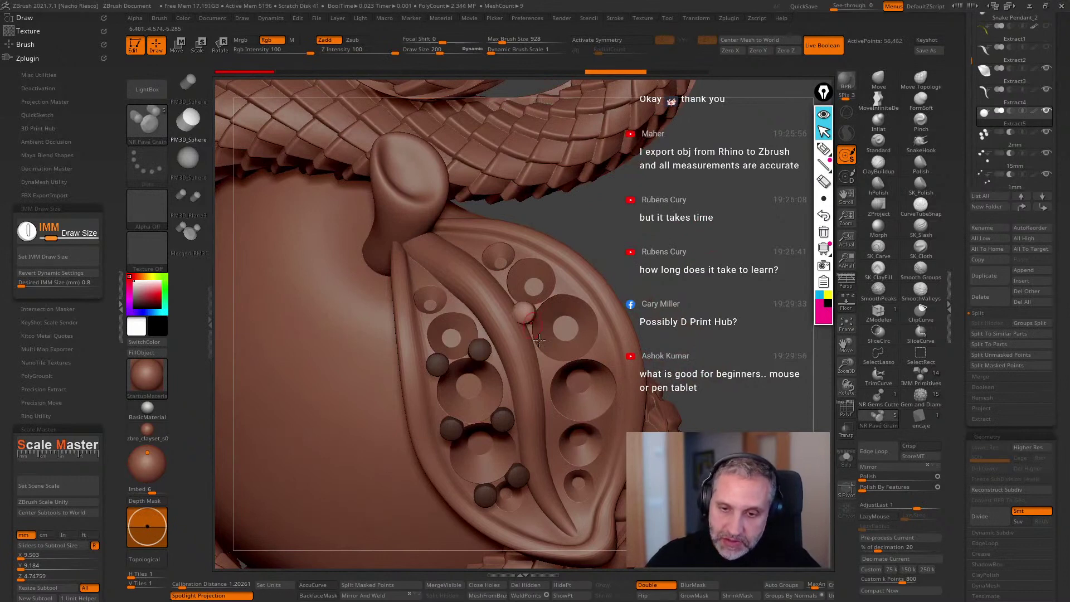
{"action": "left_click", "coordinate": [549, 367]}
{"action": "left_click", "coordinate": [596, 357]}
{"action": "right_click_drag", "start_coordinate": [597, 356], "coordinate": [571, 470]}
{"action": "left_click", "coordinate": [560, 425]}
{"action": "left_click", "coordinate": [601, 426]}
{"action": "left_click", "coordinate": [561, 474]}
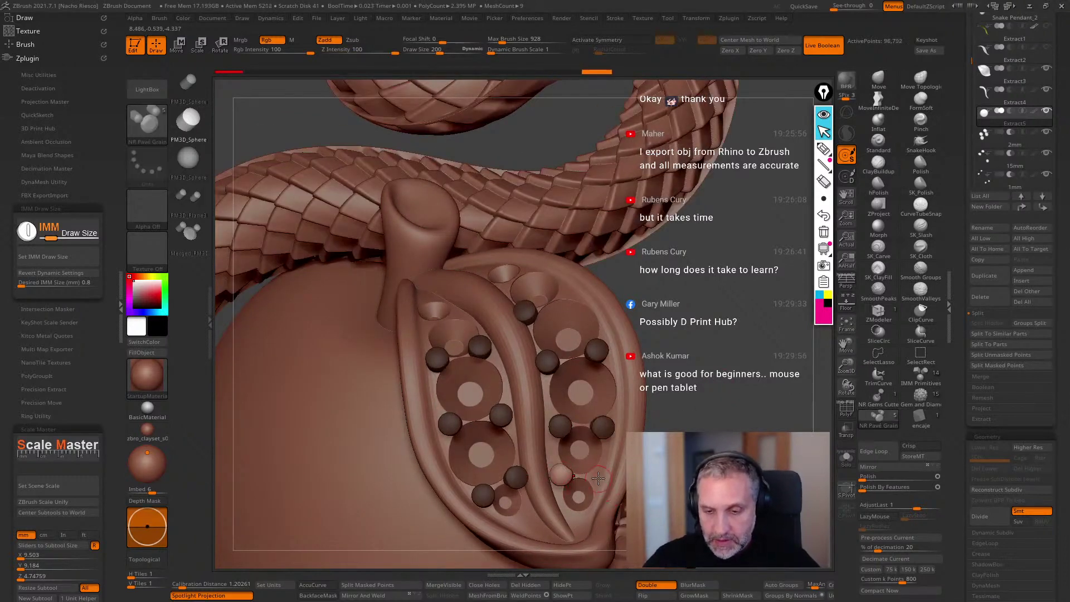
{"action": "left_click", "coordinate": [598, 482]}
{"action": "right_click_drag", "start_coordinate": [727, 394], "coordinate": [641, 390]}
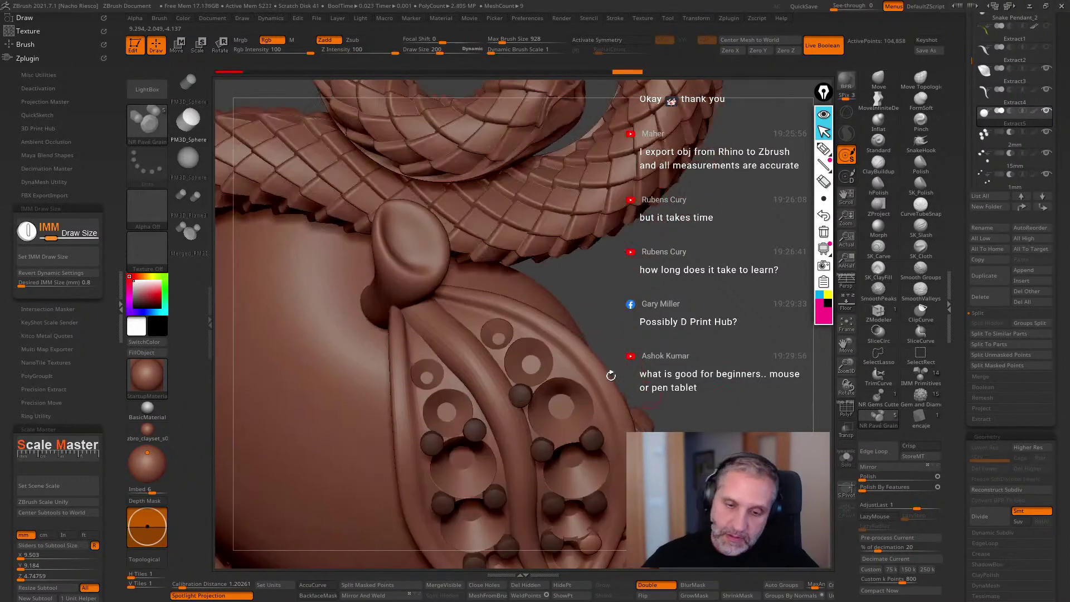
{"action": "left_click", "coordinate": [567, 367]}
{"action": "right_click_drag", "start_coordinate": [567, 367], "coordinate": [713, 303]}
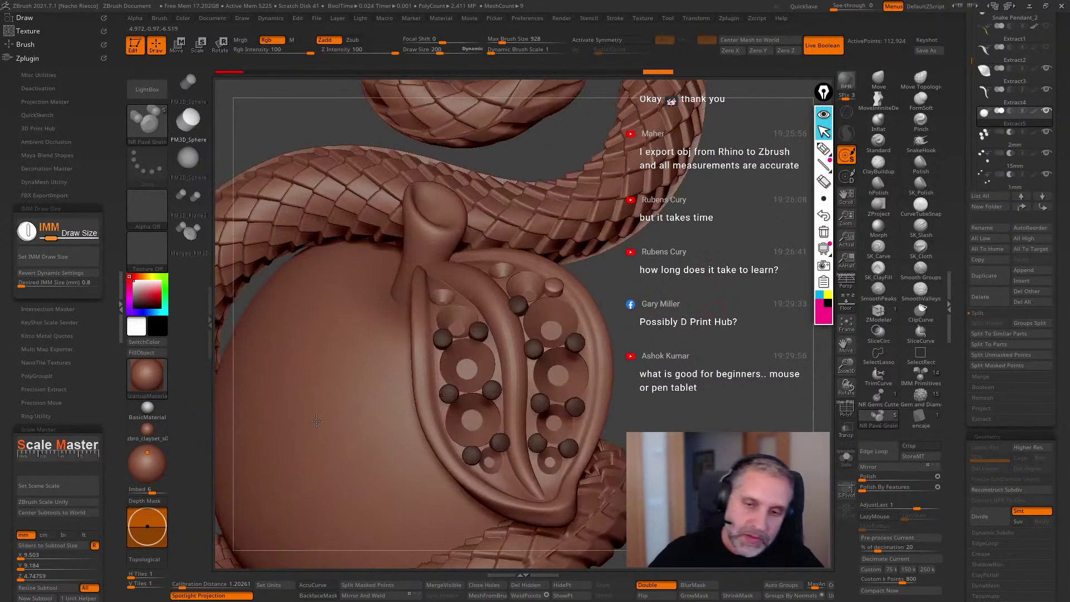
Set the desired IMM size to 0.7 mm and apply it as the grain brush's draw size.
{"action": "left_click", "coordinate": [75, 283]}
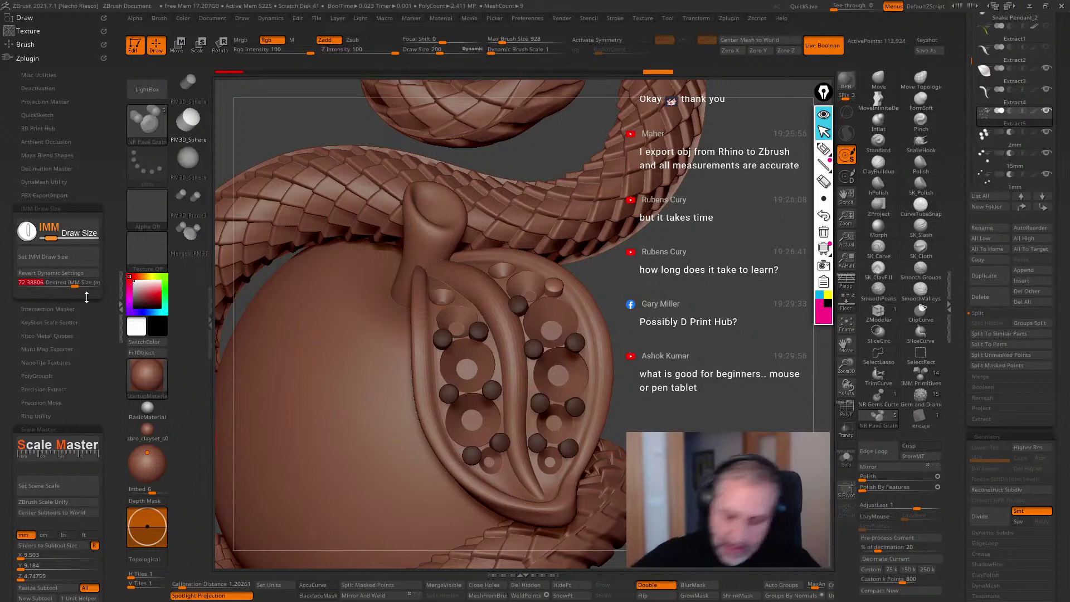
{"action": "type", "text": "0"}
{"action": "key", "text": "Return"}
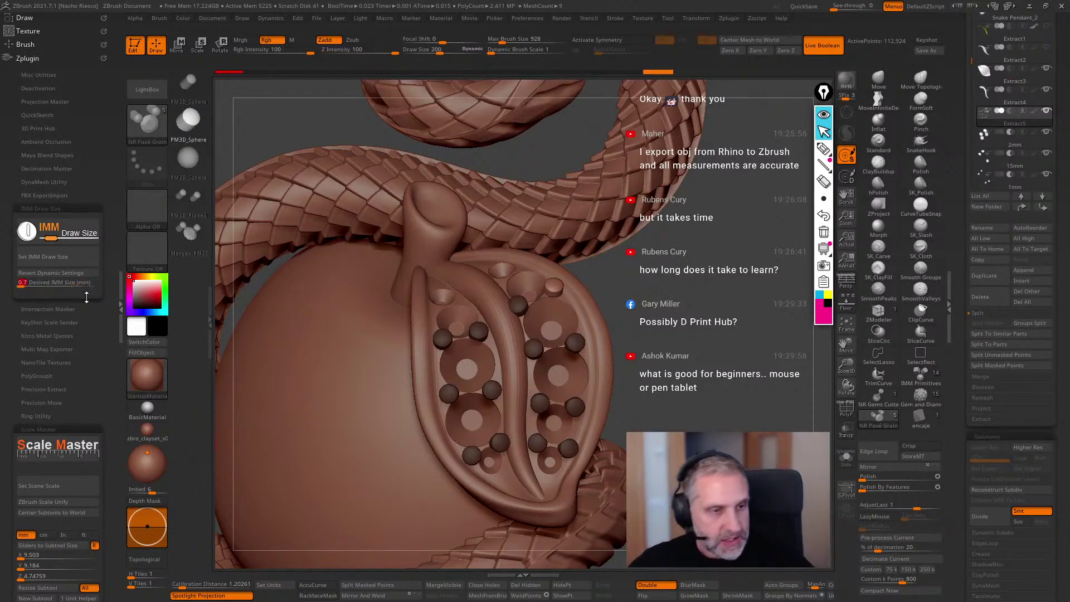
{"action": "left_click", "coordinate": [67, 257]}
Insert 0.7 mm grains below the 1 mm tip seats of both halves, with an extra grain at the inner half's tip.
{"action": "mouse_move", "coordinate": [681, 389]}
{"action": "right_mouse_down", "text": "ctrl"}
{"action": "mouse_move", "coordinate": [745, 413]}
{"action": "mouse_move", "coordinate": [771, 335]}
{"action": "right_mouse_up", "text": "ctrl"}
{"action": "left_click_drag", "start_coordinate": [538, 414], "coordinate": [542, 421], "text": "ctrl"}
{"action": "right_click_drag", "start_coordinate": [737, 320], "coordinate": [703, 341]}
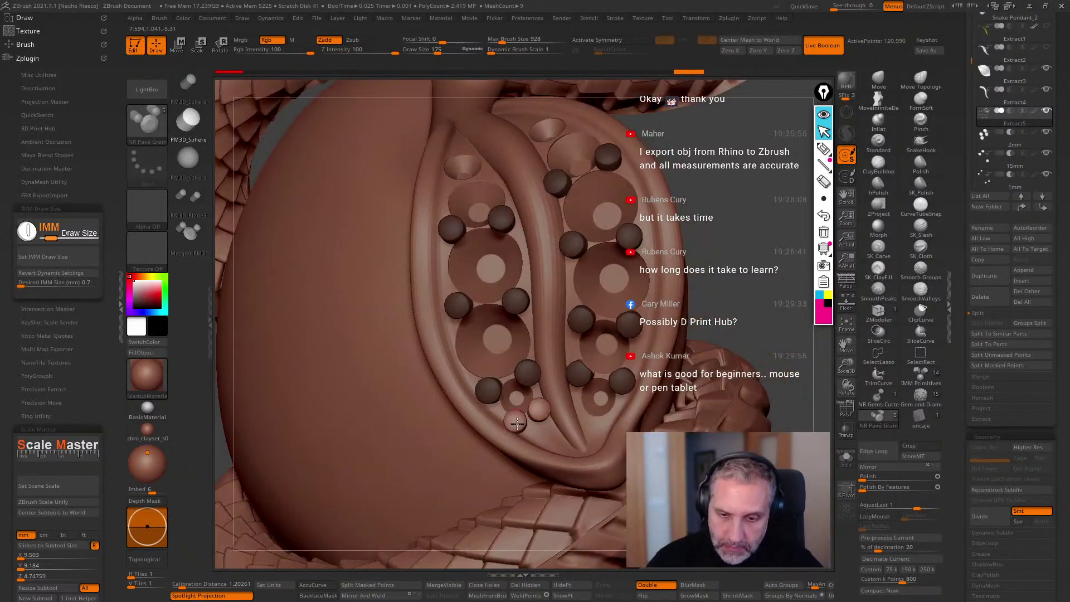
{"action": "left_click_drag", "start_coordinate": [517, 423], "coordinate": [521, 428], "text": "ctrl"}
{"action": "left_click_drag", "start_coordinate": [583, 418], "coordinate": [610, 427], "text": "ctrl"}
{"action": "right_click_drag", "start_coordinate": [610, 428], "coordinate": [611, 412]}
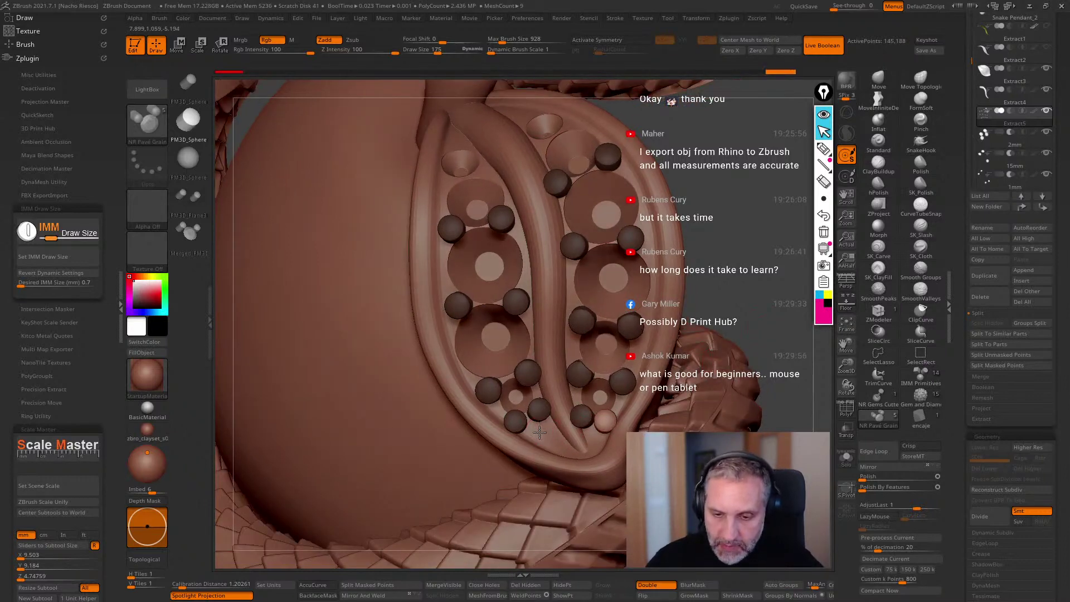
{"action": "left_click_drag", "start_coordinate": [538, 429], "coordinate": [542, 433], "text": "ctrl"}
{"action": "right_click_drag", "start_coordinate": [543, 434], "coordinate": [551, 417]}
Insert 0.7 mm grains between the upper 1.5 mm and 1 mm seats of both halves, and undo the last misplaced grain.
{"action": "mouse_move", "coordinate": [753, 344]}
{"action": "right_mouse_down"}
{"action": "mouse_move", "coordinate": [741, 334]}
{"action": "mouse_move", "coordinate": [764, 310]}
{"action": "mouse_move", "coordinate": [586, 307]}
{"action": "right_mouse_up"}
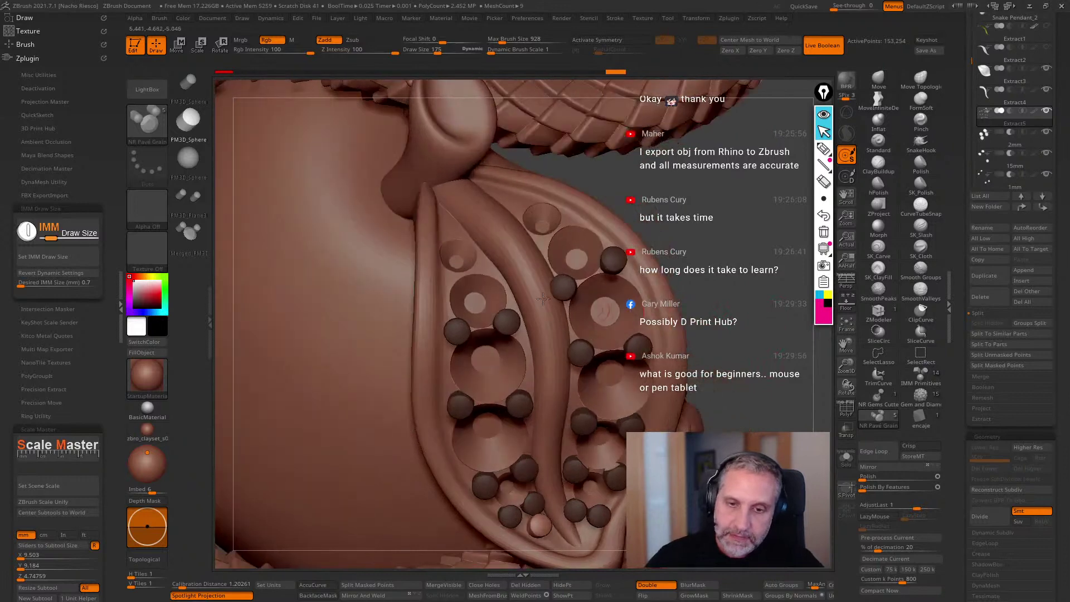
{"action": "left_click_drag", "start_coordinate": [470, 277], "coordinate": [488, 272], "text": "ctrl"}
{"action": "right_click_drag", "start_coordinate": [734, 230], "coordinate": [697, 316]}
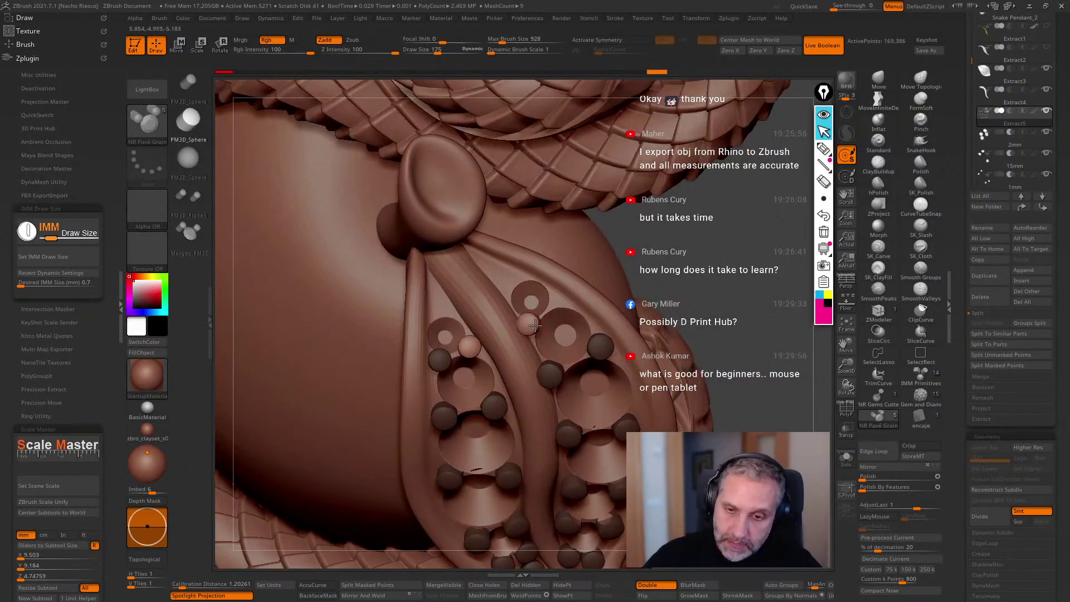
{"action": "left_click_drag", "start_coordinate": [552, 304], "coordinate": [556, 307], "text": "ctrl"}
{"action": "right_click_drag", "start_coordinate": [556, 307], "coordinate": [503, 288]}
{"action": "left_click_drag", "start_coordinate": [504, 288], "coordinate": [507, 291], "text": "ctrl"}
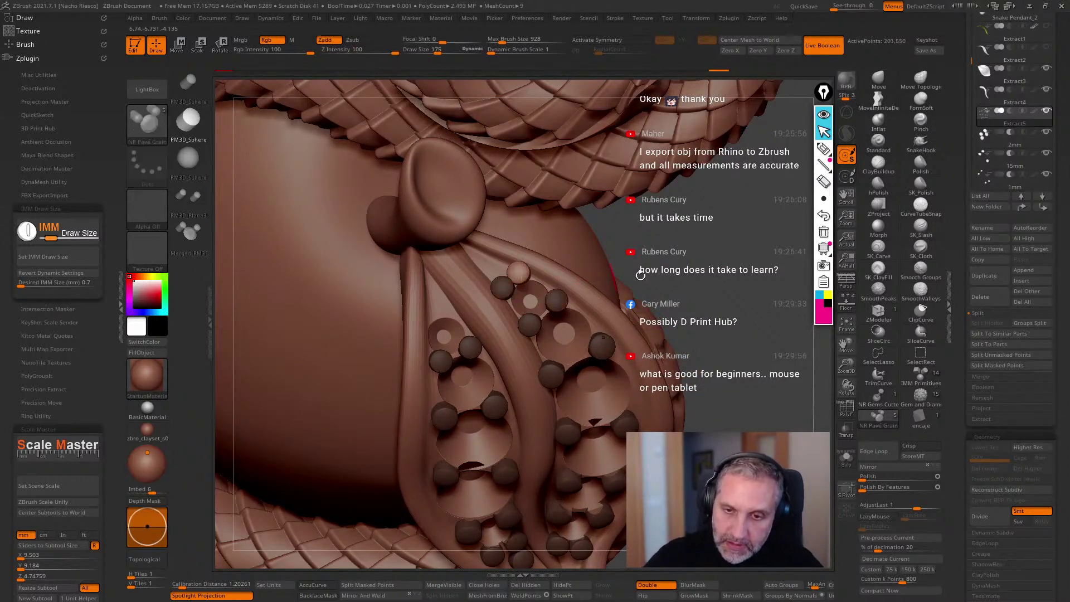
{"action": "key", "text": "ctrl+z"}
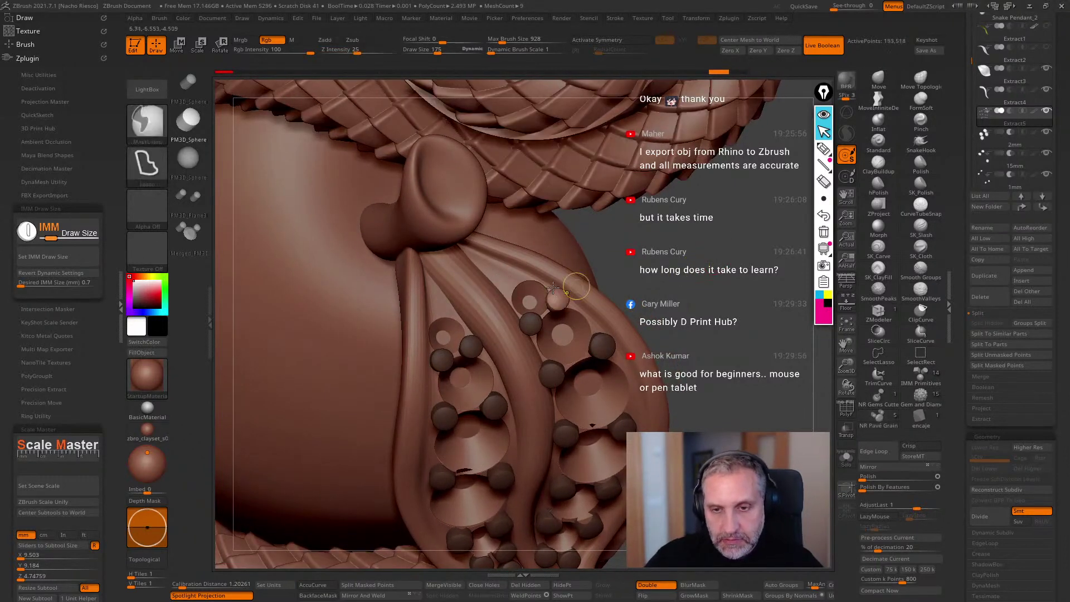
Insert 0.7 mm grains above the uppermost 1 mm seats on both halves of the leaf.
{"action": "mouse_move", "coordinate": [716, 317]}
{"action": "right_mouse_down"}
{"action": "mouse_move", "coordinate": [727, 296]}
{"action": "mouse_move", "coordinate": [543, 345]}
{"action": "right_mouse_up"}
{"action": "left_click", "coordinate": [441, 312]}
{"action": "right_click_drag", "start_coordinate": [462, 295], "coordinate": [489, 264]}
{"action": "mouse_move", "coordinate": [738, 322]}
{"action": "right_mouse_down"}
{"action": "mouse_move", "coordinate": [725, 334]}
{"action": "mouse_move", "coordinate": [736, 348]}
{"action": "mouse_move", "coordinate": [478, 291]}
{"action": "right_mouse_up"}
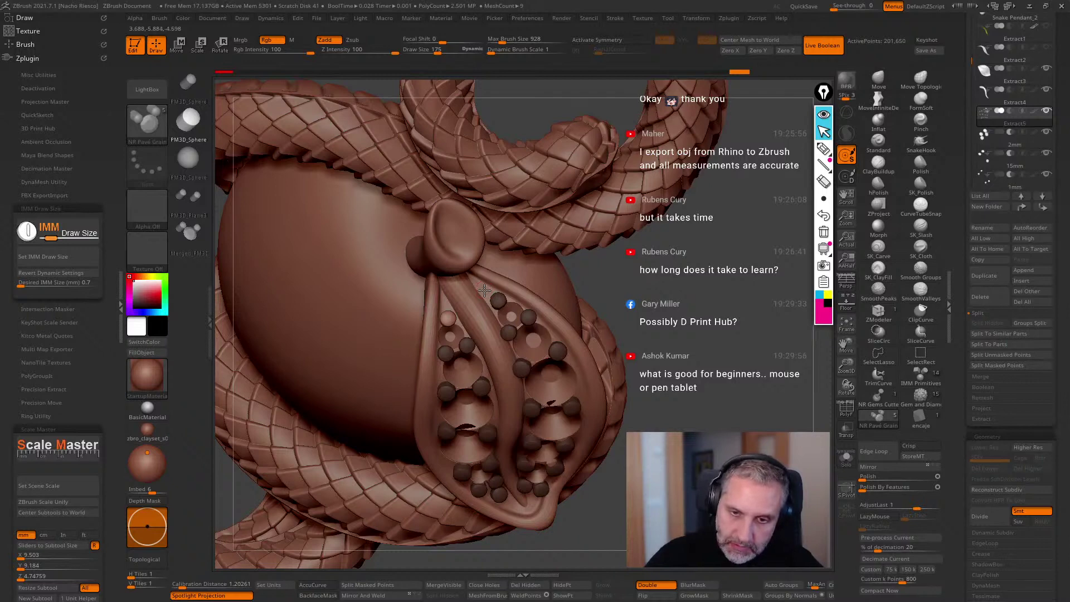
Add another 0.7 mm grain at the upper end of each half and adjust its position with Move.
{"action": "key", "text": "w"}
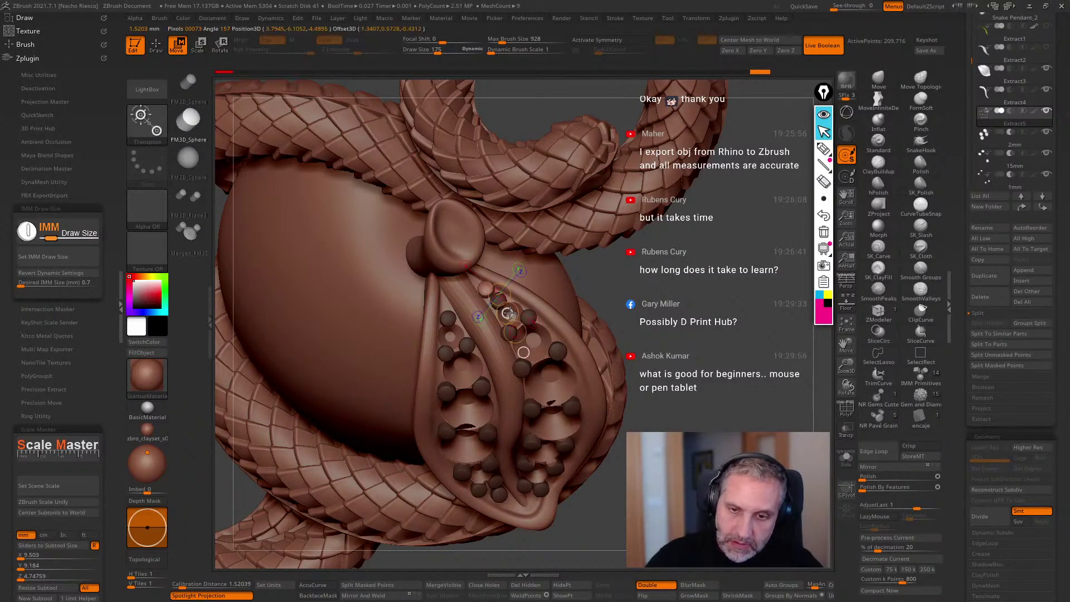
{"action": "key", "text": "q"}
{"action": "key", "text": "w"}
{"action": "right_click_drag", "start_coordinate": [696, 339], "coordinate": [635, 331]}
{"action": "mouse_move", "coordinate": [452, 298]}
{"action": "left_mouse_down"}
{"action": "mouse_move", "coordinate": [479, 312]}
{"action": "mouse_move", "coordinate": [479, 324]}
{"action": "left_mouse_up"}
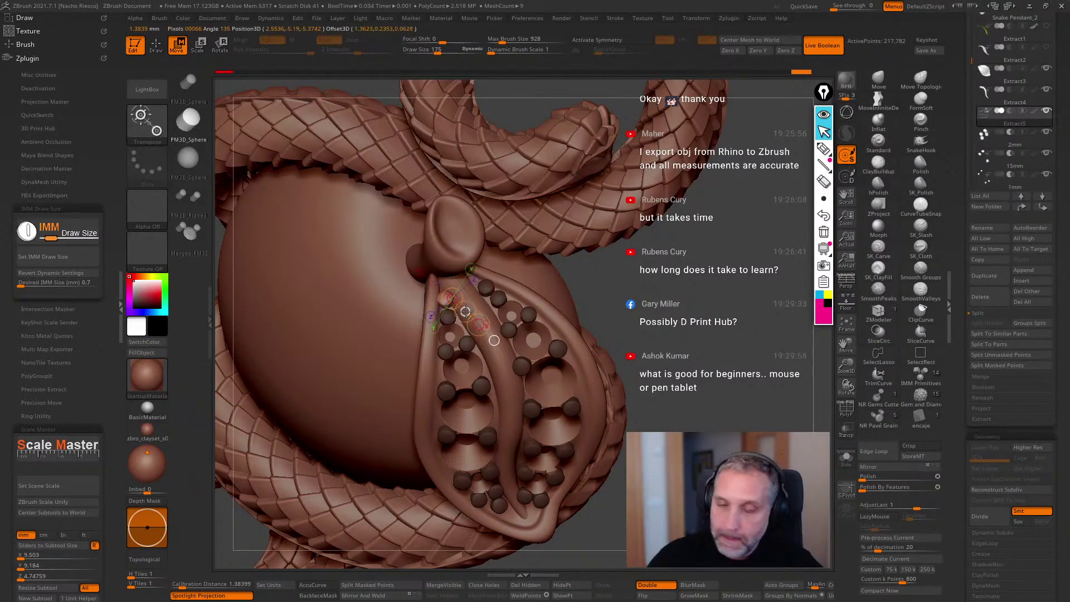
{"action": "key", "text": "q"}
{"action": "right_click_drag", "start_coordinate": [469, 309], "coordinate": [528, 440]}
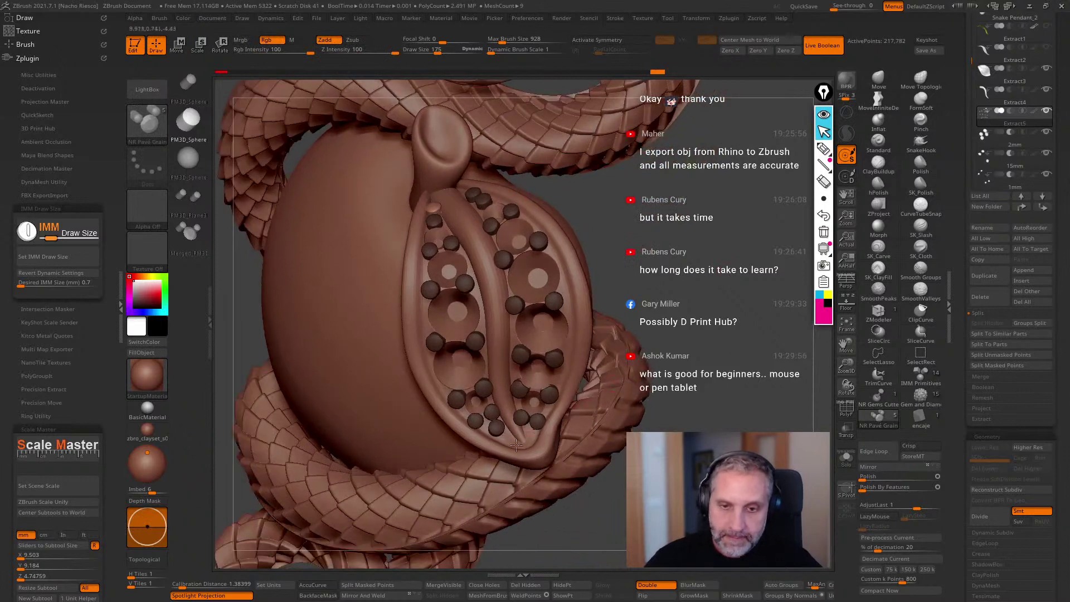
Nudge the inner half's grains into place with the Move Topological brush at a draw size of about 206.
{"action": "mouse_move", "coordinate": [709, 350]}
{"action": "right_mouse_down"}
{"action": "mouse_move", "coordinate": [723, 368]}
{"action": "mouse_move", "coordinate": [732, 286]}
{"action": "mouse_move", "coordinate": [726, 390]}
{"action": "mouse_move", "coordinate": [751, 387]}
{"action": "mouse_move", "coordinate": [741, 402]}
{"action": "mouse_move", "coordinate": [727, 399]}
{"action": "right_mouse_up"}
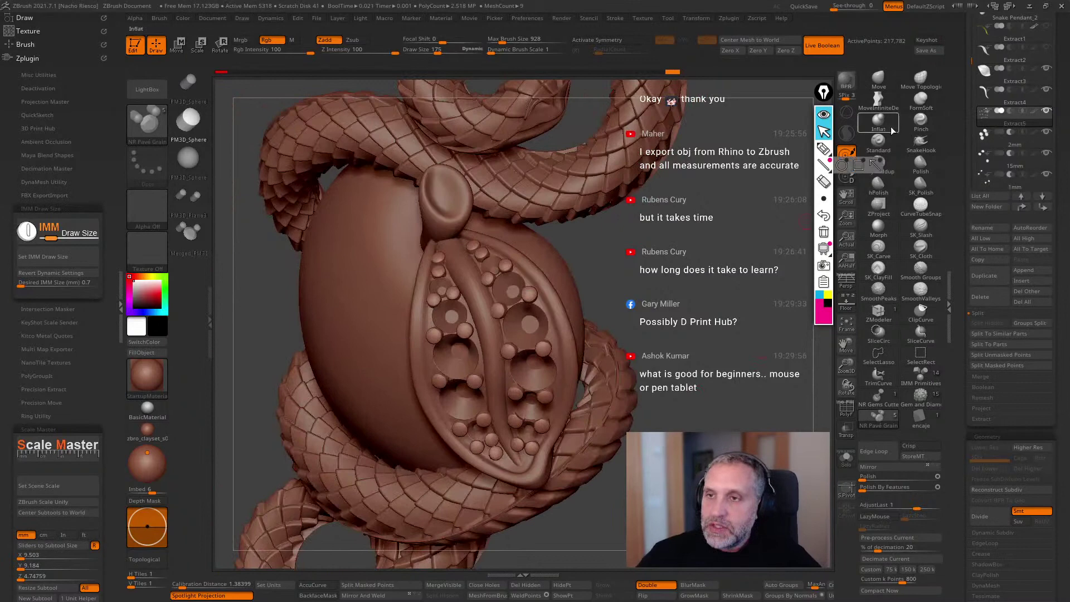
{"action": "left_click", "coordinate": [921, 81]}
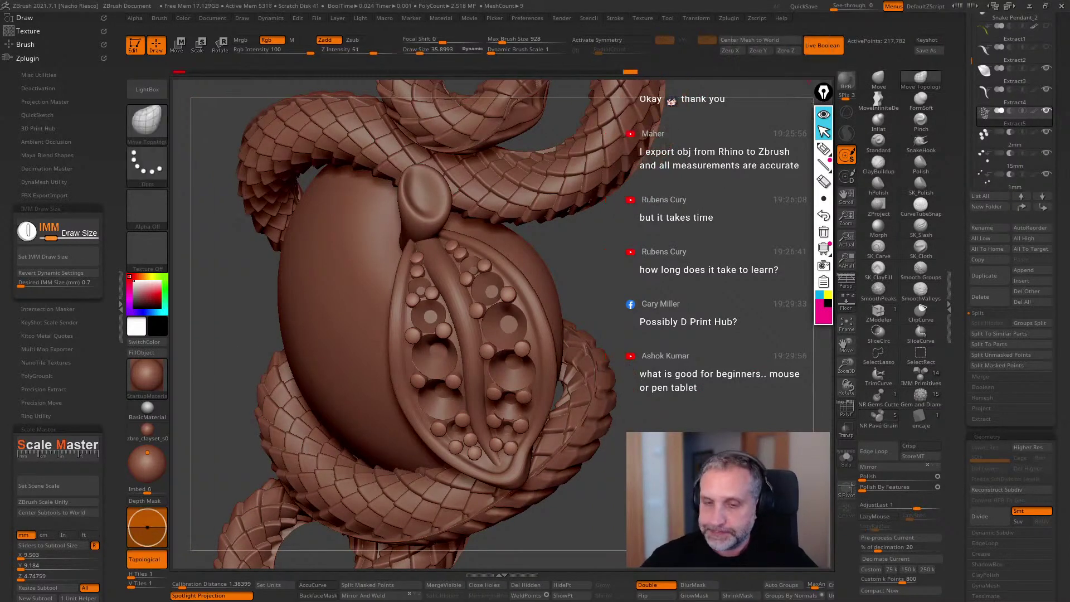
{"action": "left_click_drag", "start_coordinate": [421, 50], "coordinate": [539, 52]}
{"action": "key", "text": "s"}
{"action": "left_click_drag", "start_coordinate": [580, 370], "coordinate": [544, 374]}
{"action": "left_click_drag", "start_coordinate": [644, 290], "coordinate": [459, 377]}
{"action": "left_click_drag", "start_coordinate": [635, 280], "coordinate": [424, 379]}
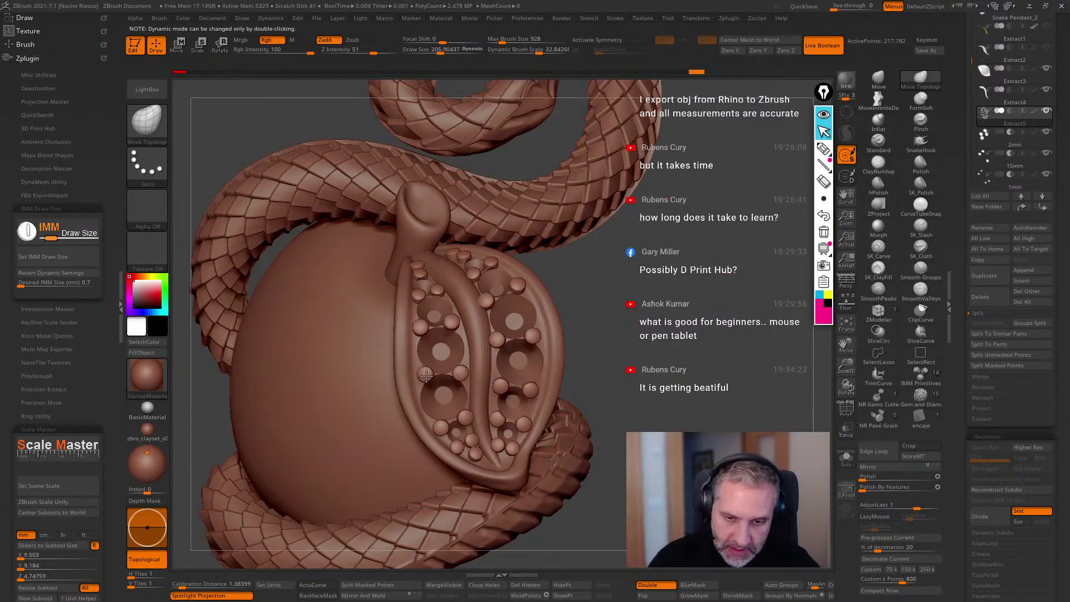
{"action": "left_click_drag", "start_coordinate": [586, 319], "coordinate": [478, 371]}
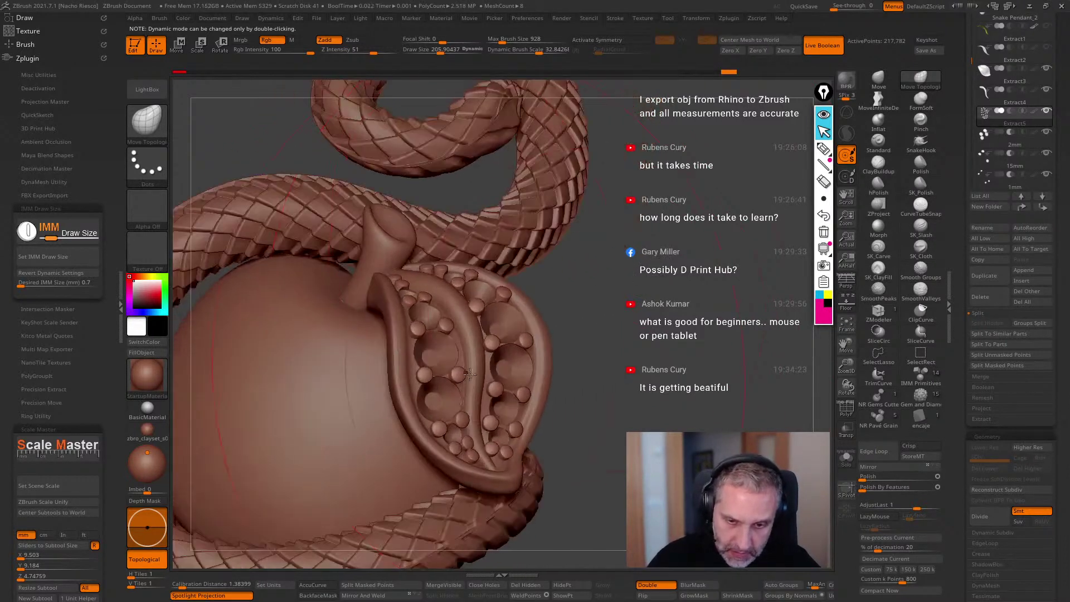
{"action": "mouse_move", "coordinate": [608, 307]}
{"action": "left_mouse_down"}
{"action": "mouse_move", "coordinate": [633, 332]}
{"action": "mouse_move", "coordinate": [438, 425]}
{"action": "mouse_move", "coordinate": [462, 383]}
{"action": "mouse_move", "coordinate": [524, 410]}
{"action": "left_mouse_up"}
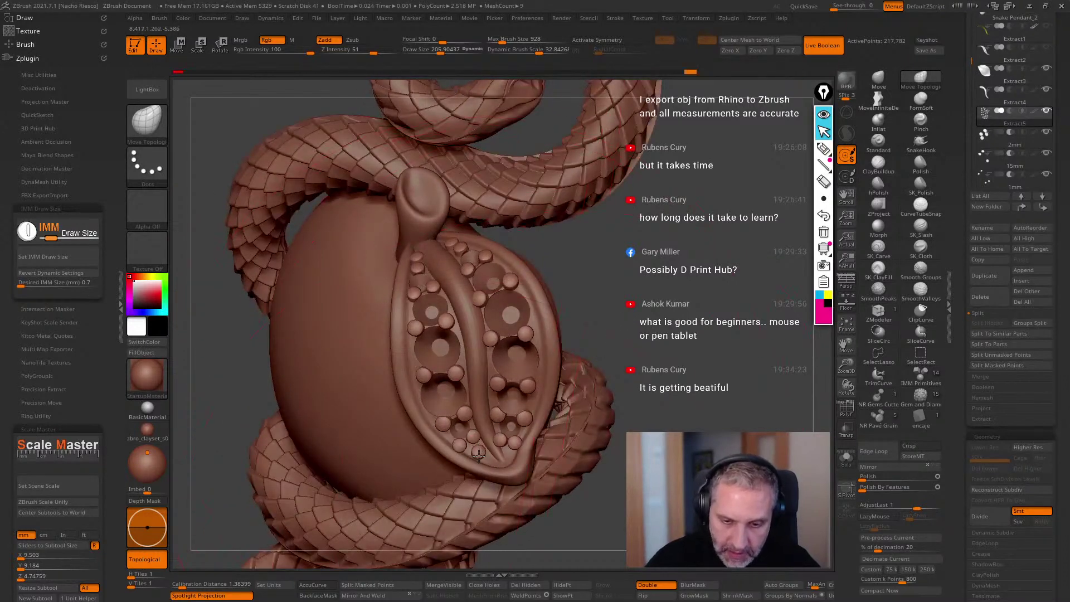
Nudge the grains around the leaf's tip and along the outer half into alignment with their seats.
{"action": "mouse_move", "coordinate": [514, 443]}
{"action": "left_mouse_down"}
{"action": "mouse_move", "coordinate": [530, 403]}
{"action": "mouse_move", "coordinate": [509, 380]}
{"action": "left_mouse_up"}
{"action": "left_click_drag", "start_coordinate": [627, 347], "coordinate": [630, 386]}
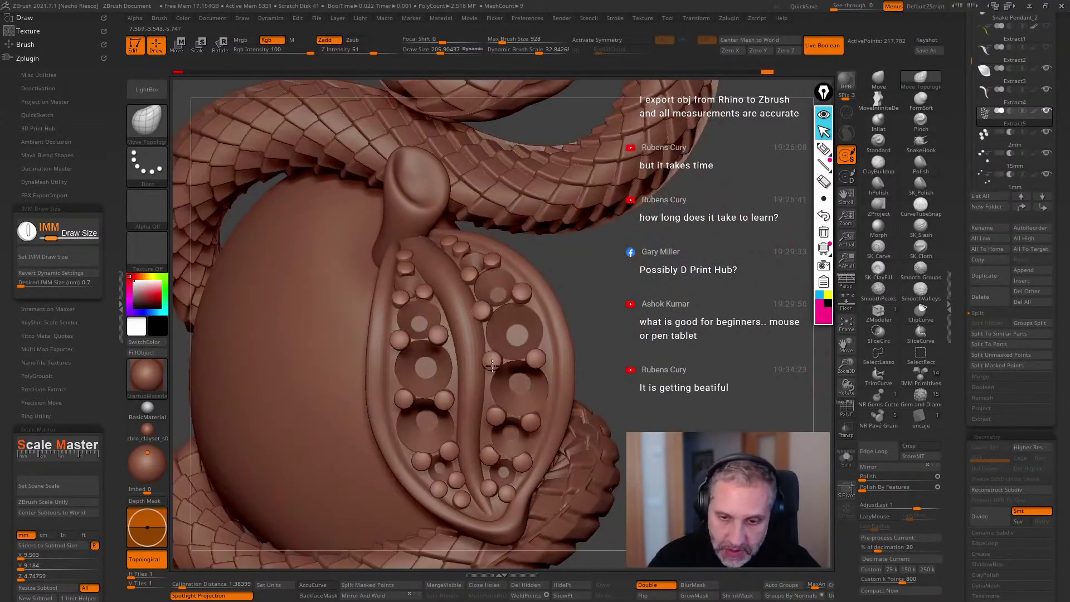
{"action": "mouse_move", "coordinate": [602, 321]}
{"action": "left_mouse_down"}
{"action": "mouse_move", "coordinate": [523, 373]}
{"action": "mouse_move", "coordinate": [510, 320]}
{"action": "left_mouse_up"}
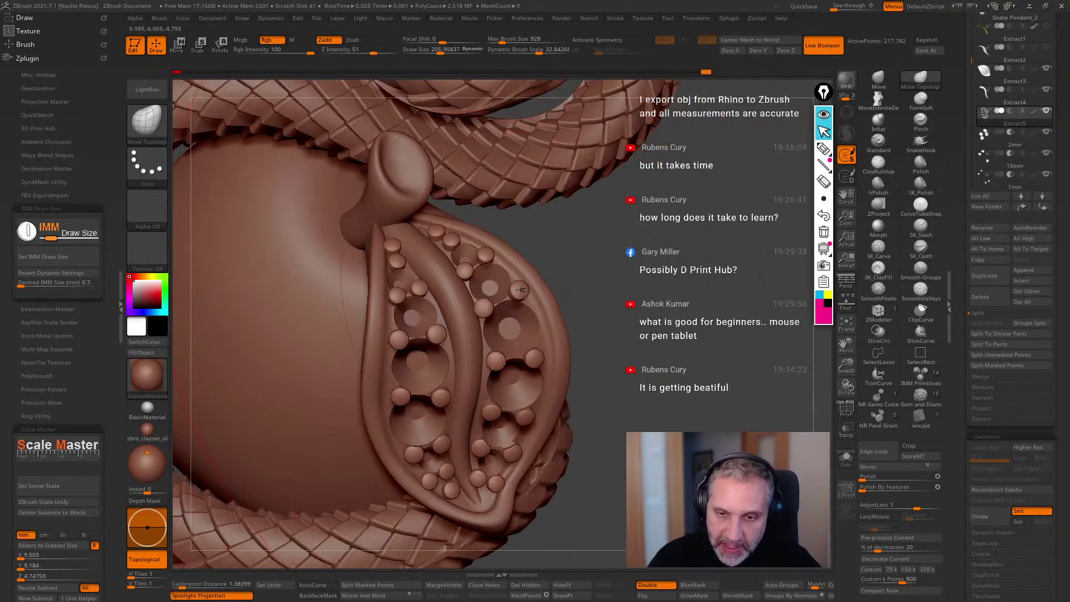
{"action": "left_click_drag", "start_coordinate": [587, 267], "coordinate": [550, 299]}
{"action": "left_click_drag", "start_coordinate": [560, 242], "coordinate": [451, 418]}
{"action": "left_click_drag", "start_coordinate": [648, 310], "coordinate": [468, 379]}
Select the central rib and set up the Move brush with a draw size of about 41.
{"action": "left_click", "coordinate": [471, 379], "text": "alt"}
{"action": "left_click_drag", "start_coordinate": [608, 315], "coordinate": [419, 331]}
{"action": "key", "text": "b"}
{"action": "key", "text": "m"}
{"action": "key", "text": "v"}
{"action": "key", "text": "s"}
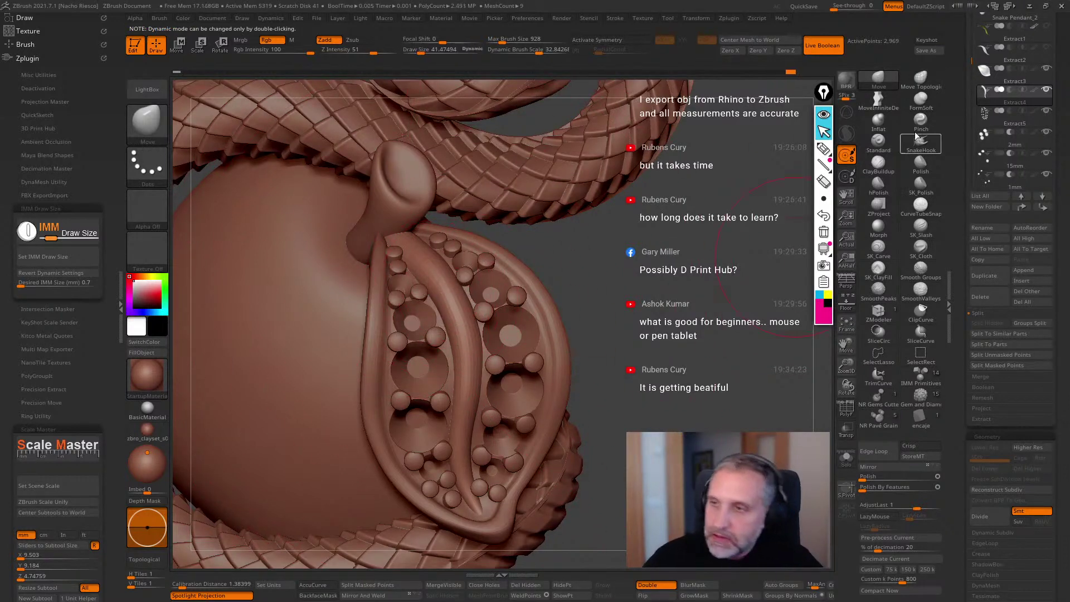
Sharpen the central rib's ridge along its length with the Pinch brush at a draw size of about 24.
{"action": "key", "text": "b"}
{"action": "key", "text": "p"}
{"action": "key", "text": "i"}
{"action": "key", "text": "s"}
{"action": "left_click_drag", "start_coordinate": [467, 292], "coordinate": [382, 293]}
{"action": "mouse_move", "coordinate": [405, 237]}
{"action": "left_mouse_down"}
{"action": "mouse_move", "coordinate": [461, 321]}
{"action": "mouse_move", "coordinate": [473, 395]}
{"action": "mouse_move", "coordinate": [456, 458]}
{"action": "left_mouse_up"}
{"action": "left_click_drag", "start_coordinate": [642, 304], "coordinate": [508, 296]}
{"action": "right_click_drag", "start_coordinate": [433, 303], "coordinate": [458, 349]}
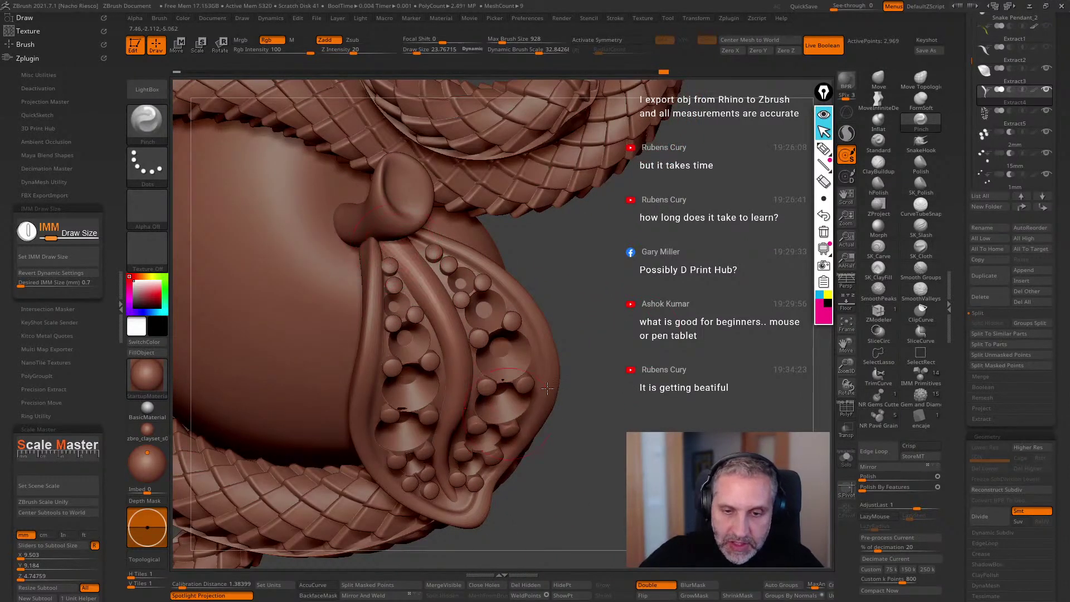
{"action": "right_click_drag", "start_coordinate": [511, 412], "coordinate": [458, 369]}
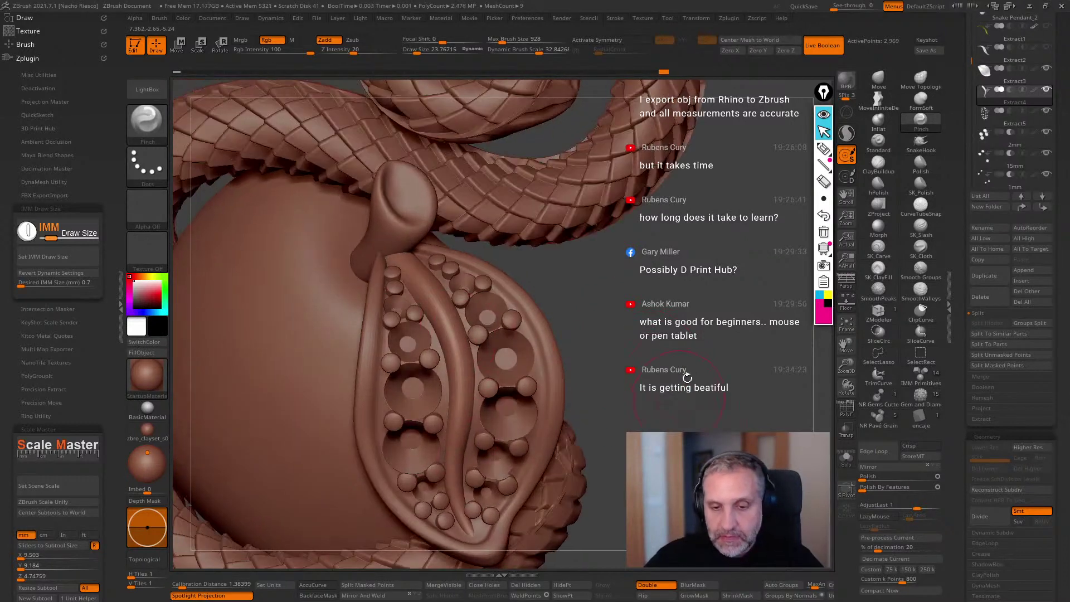
Reshape the central rib's lower tip with the Move brush at a draw size of about 20.
{"action": "left_click_drag", "start_coordinate": [678, 392], "coordinate": [690, 368]}
{"action": "left_click", "coordinate": [878, 80]}
{"action": "key", "text": "s"}
{"action": "left_click_drag", "start_coordinate": [467, 462], "coordinate": [477, 494]}
{"action": "key", "text": "s"}
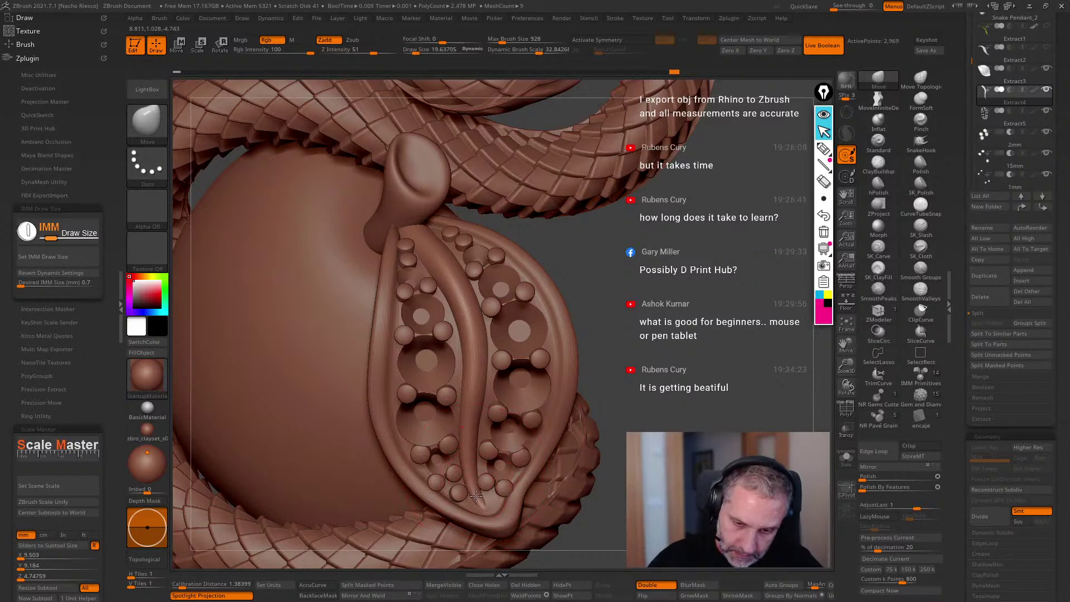
Select the leaf and refine its lower tip with the Move brush at a draw size of about 20, trying back-face masking.
{"action": "right_click_drag", "start_coordinate": [484, 501], "coordinate": [514, 466]}
{"action": "left_click", "coordinate": [514, 488], "text": "alt"}
{"action": "mouse_move", "coordinate": [564, 527]}
{"action": "right_mouse_down", "text": "alt"}
{"action": "mouse_move", "coordinate": [583, 482]}
{"action": "mouse_move", "coordinate": [586, 509]}
{"action": "mouse_move", "coordinate": [524, 485]}
{"action": "right_mouse_up", "text": "alt"}
{"action": "left_click", "coordinate": [322, 596]}
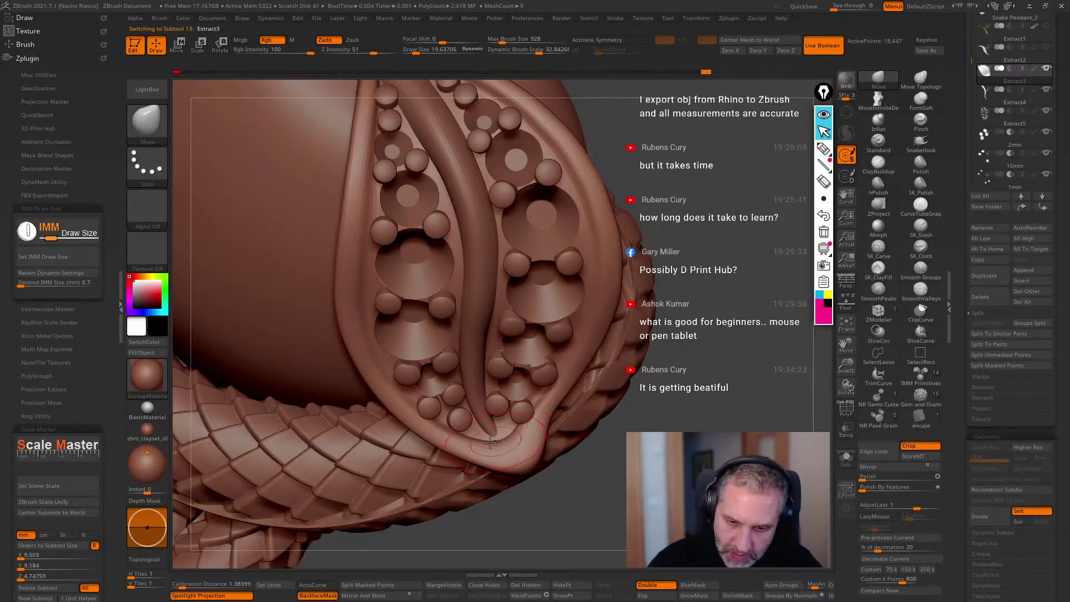
{"action": "mouse_move", "coordinate": [509, 446]}
{"action": "right_mouse_down"}
{"action": "mouse_move", "coordinate": [547, 446]}
{"action": "mouse_move", "coordinate": [579, 474]}
{"action": "right_mouse_up"}
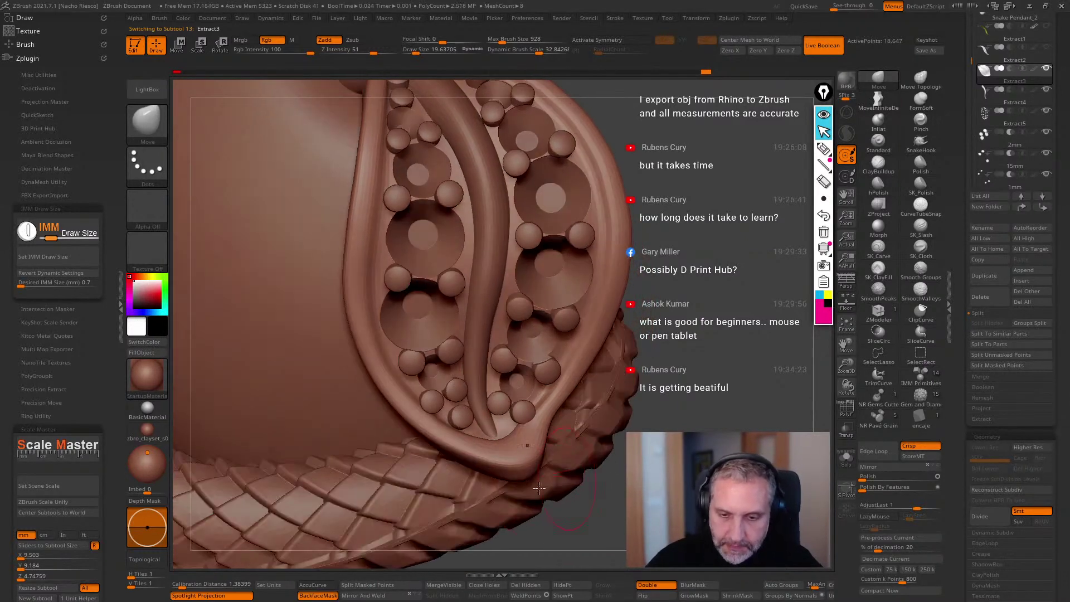
{"action": "left_click", "coordinate": [314, 597]}
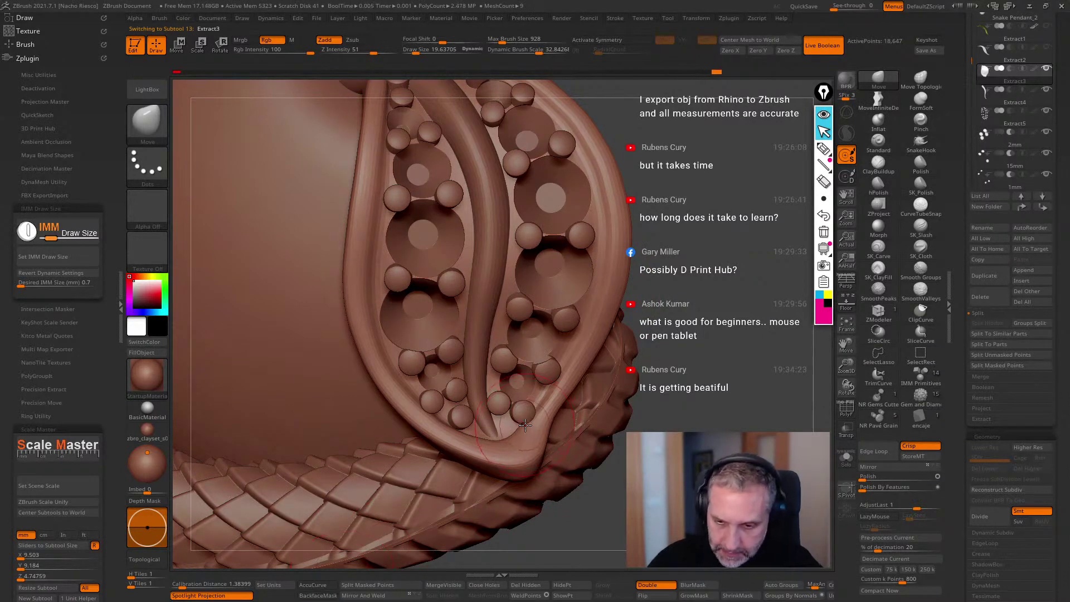
{"action": "key", "text": "ctrl+z"}
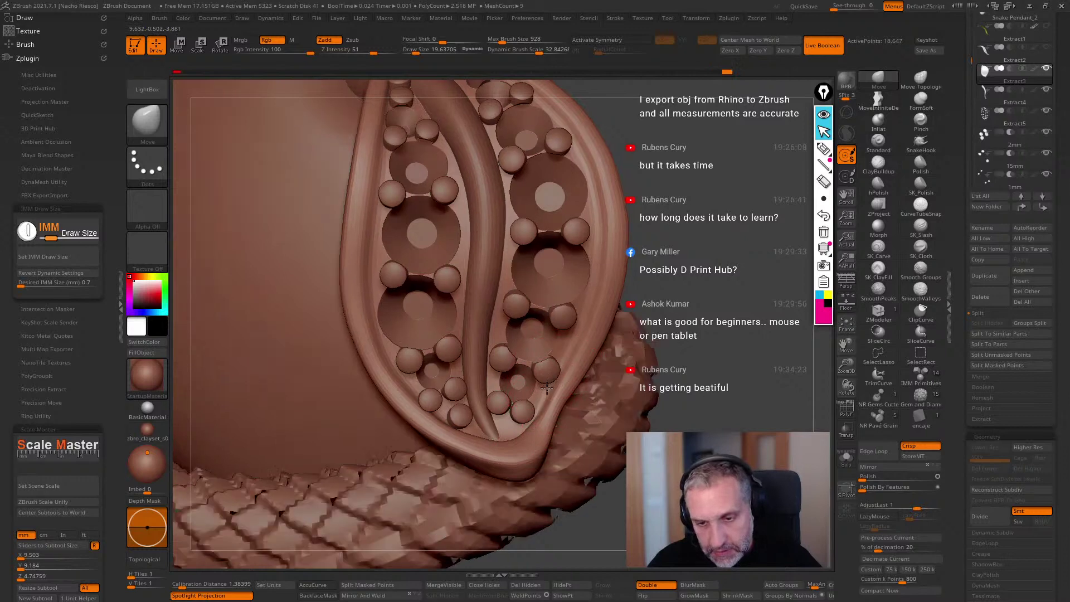
{"action": "right_click_drag", "start_coordinate": [527, 426], "coordinate": [534, 425]}
{"action": "right_click_drag", "start_coordinate": [471, 429], "coordinate": [421, 413]}
{"action": "key", "text": "ctrl+z"}
Adjust the leaf's inner rim beside the fruit with the Move brush at a draw size of about 31.
{"action": "mouse_move", "coordinate": [393, 384]}
{"action": "right_mouse_down"}
{"action": "mouse_move", "coordinate": [409, 394]}
{"action": "mouse_move", "coordinate": [367, 398]}
{"action": "right_mouse_up"}
{"action": "right_click", "coordinate": [366, 398]}
{"action": "right_click_drag", "start_coordinate": [373, 233], "coordinate": [337, 292]}
{"action": "right_click", "coordinate": [337, 292]}
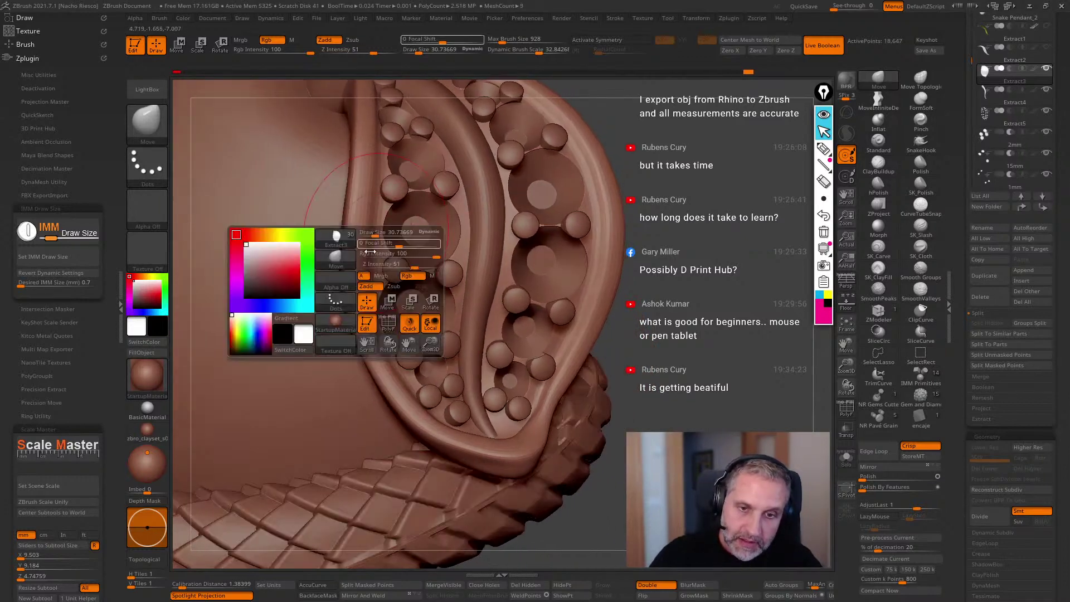
{"action": "mouse_move", "coordinate": [688, 207]}
{"action": "left_mouse_down"}
{"action": "mouse_move", "coordinate": [727, 217]}
{"action": "mouse_move", "coordinate": [714, 276]}
{"action": "left_mouse_up"}
Adjust the leaf's outer rim down towards the tip with the Move brush at a draw size of about 33.
{"action": "key", "text": "s"}
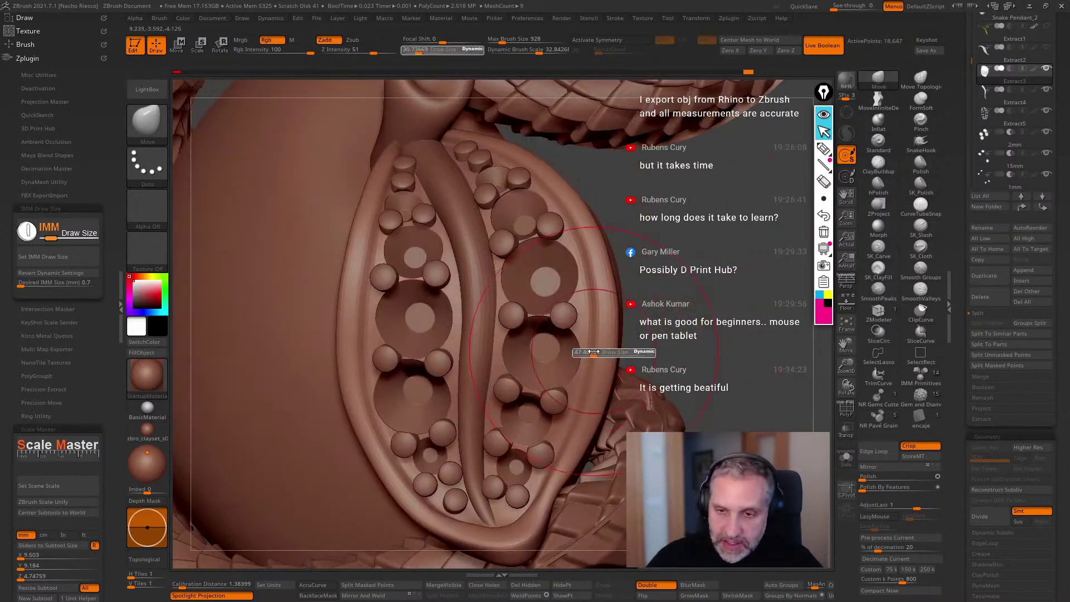
{"action": "left_click_drag", "start_coordinate": [589, 354], "coordinate": [595, 354]}
{"action": "key", "text": "s"}
{"action": "mouse_move", "coordinate": [595, 315]}
{"action": "left_mouse_down"}
{"action": "mouse_move", "coordinate": [586, 316]}
{"action": "mouse_move", "coordinate": [595, 317]}
{"action": "left_mouse_up"}
{"action": "key", "text": "s"}
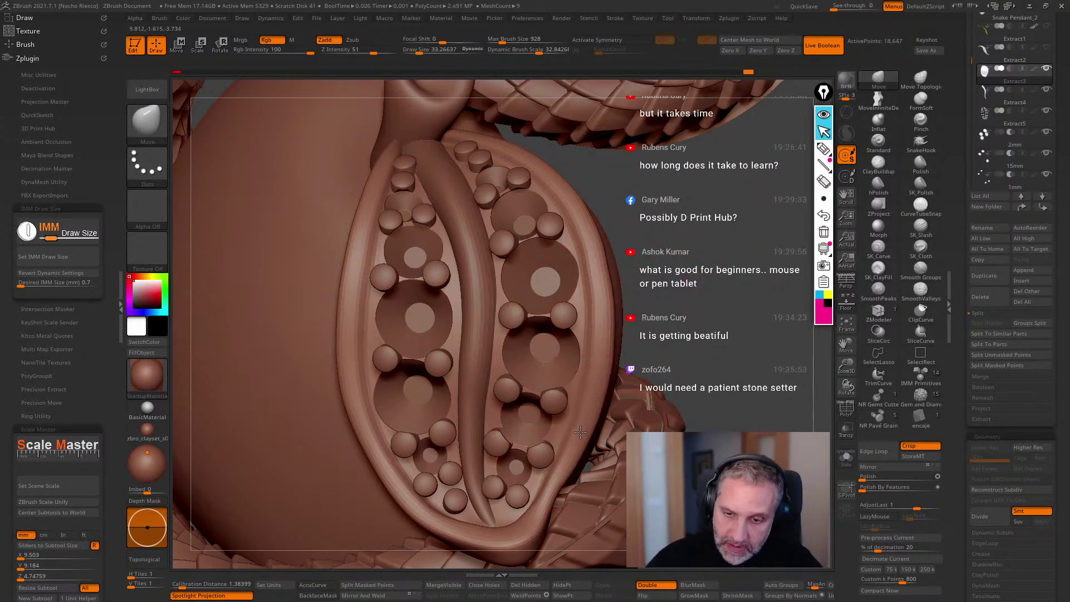
{"action": "right_click_drag", "start_coordinate": [557, 479], "coordinate": [552, 488]}
{"action": "left_click_drag", "start_coordinate": [676, 381], "coordinate": [780, 134]}
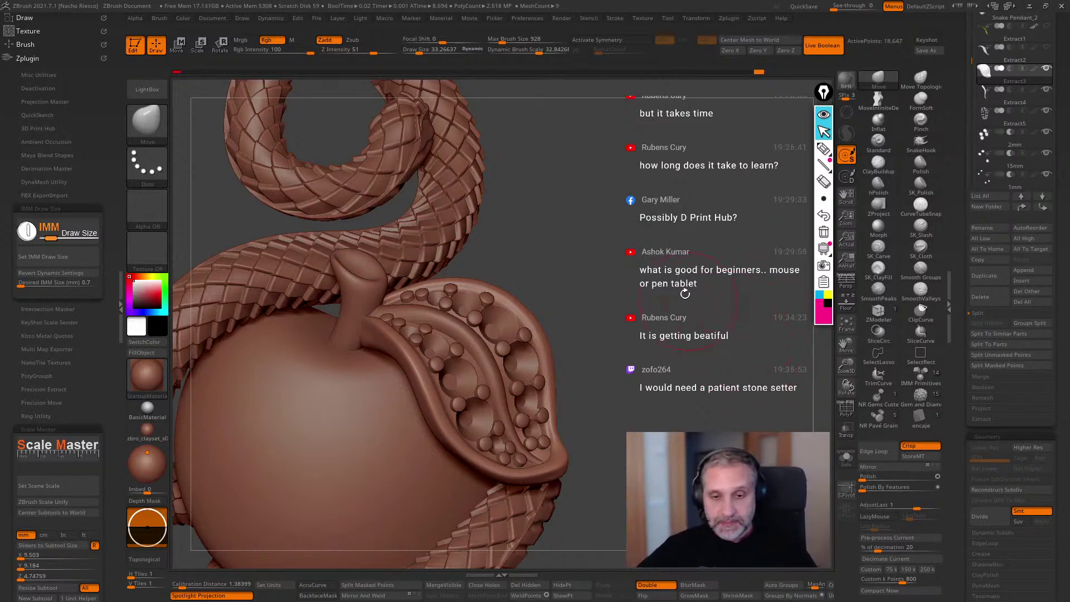
Examine the whole pendant around the fruit and leaf, with the draw size set to about 41.
{"action": "mouse_move", "coordinate": [670, 258]}
{"action": "left_mouse_down", "text": "shift"}
{"action": "mouse_move", "coordinate": [664, 283]}
{"action": "mouse_move", "coordinate": [652, 269]}
{"action": "mouse_move", "coordinate": [682, 250]}
{"action": "left_mouse_up", "text": "shift"}
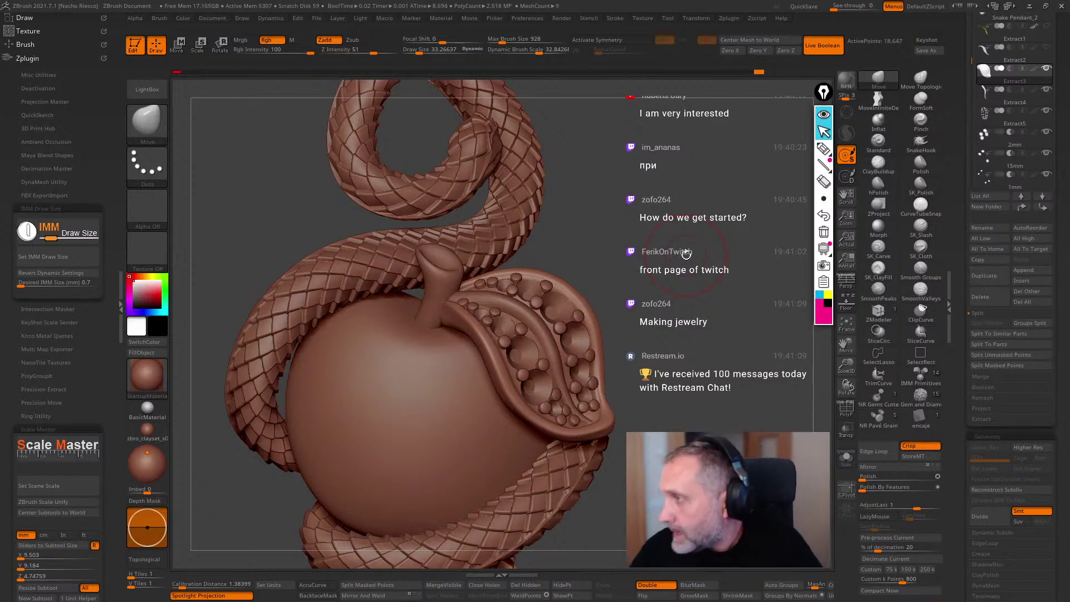
{"action": "left_click_drag", "start_coordinate": [682, 296], "coordinate": [706, 311]}
{"action": "mouse_move", "coordinate": [718, 339]}
{"action": "left_mouse_down"}
{"action": "mouse_move", "coordinate": [689, 335]}
{"action": "mouse_move", "coordinate": [753, 366]}
{"action": "mouse_move", "coordinate": [686, 392]}
{"action": "mouse_move", "coordinate": [649, 387]}
{"action": "mouse_move", "coordinate": [613, 401]}
{"action": "left_mouse_up"}
{"action": "key", "text": "s"}
{"action": "left_click_drag", "start_coordinate": [549, 450], "coordinate": [551, 450]}
{"action": "key", "text": "s"}
{"action": "left_click_drag", "start_coordinate": [629, 407], "coordinate": [780, 289]}
Merge the 15mm and 1mm gem subtools down into the 2mm gem subtool.
{"action": "left_click_drag", "start_coordinate": [953, 163], "coordinate": [954, 209]}
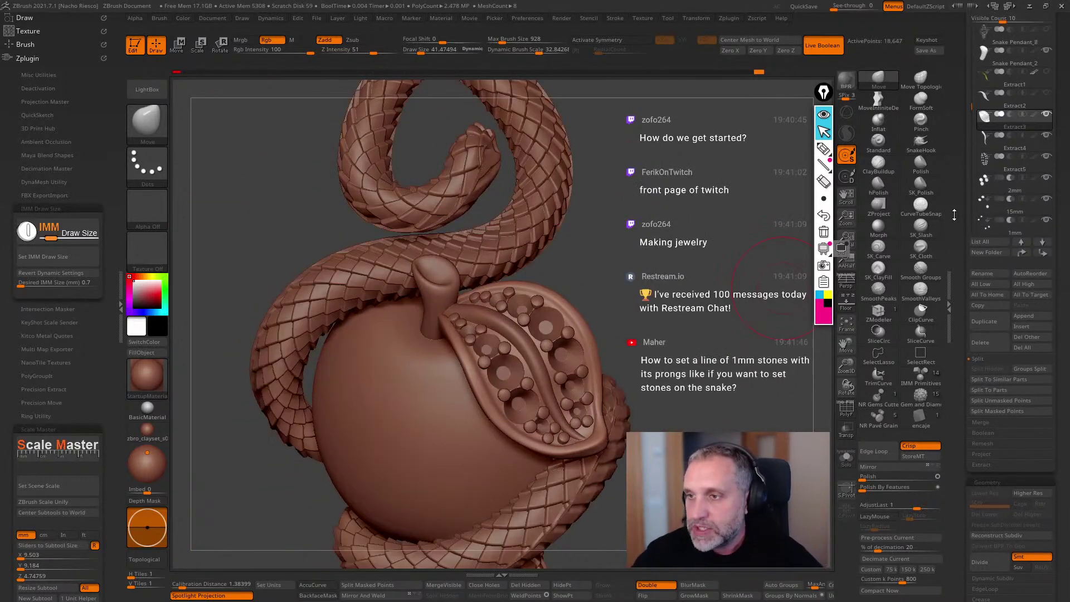
{"action": "left_click_drag", "start_coordinate": [754, 406], "coordinate": [821, 335]}
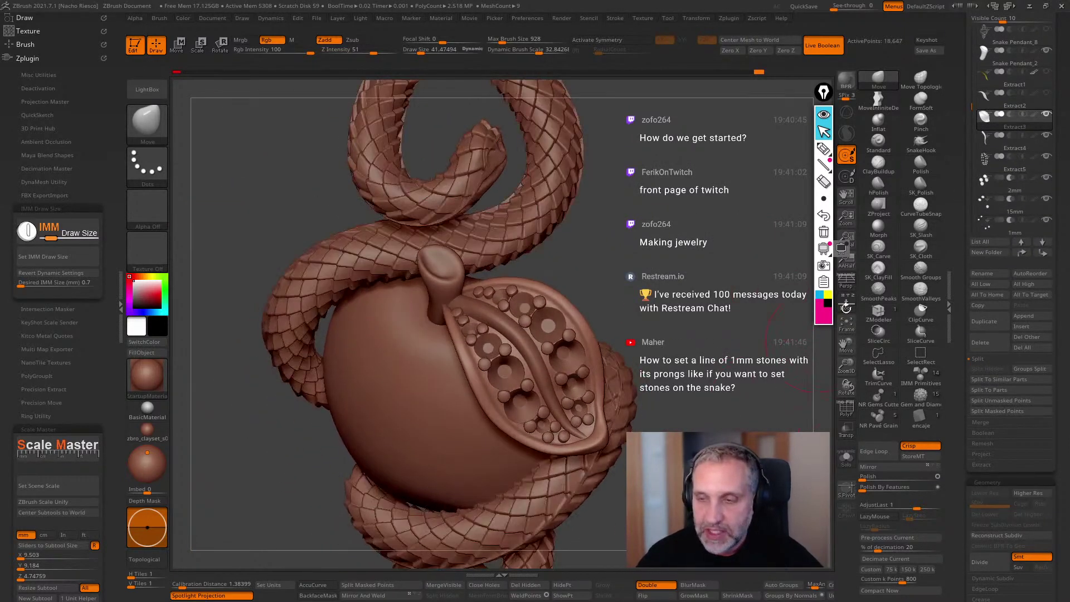
{"action": "mouse_move", "coordinate": [1005, 221]}
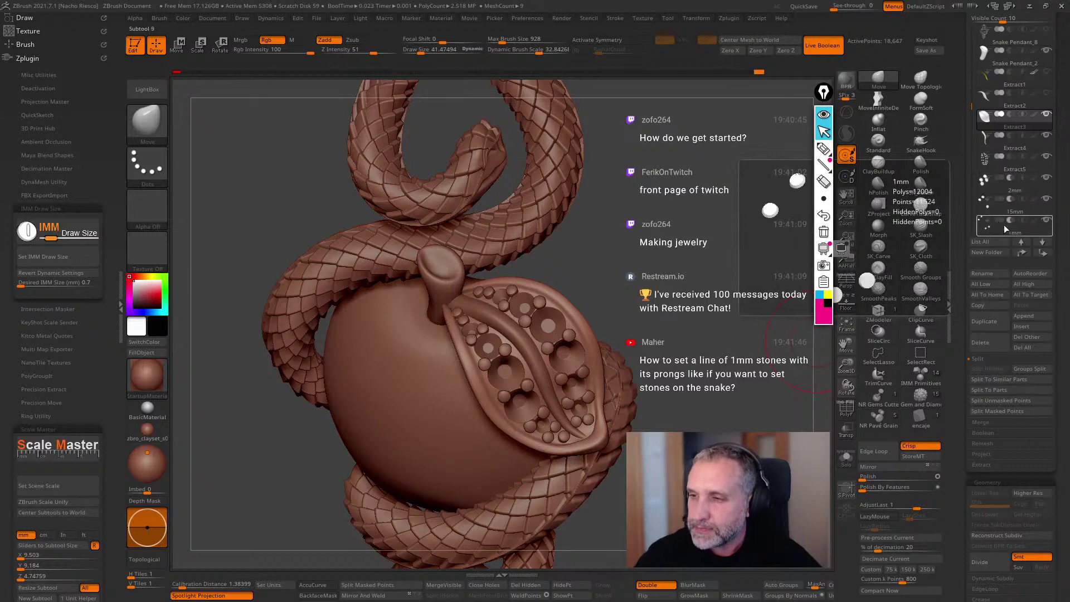
{"action": "left_click", "coordinate": [998, 186]}
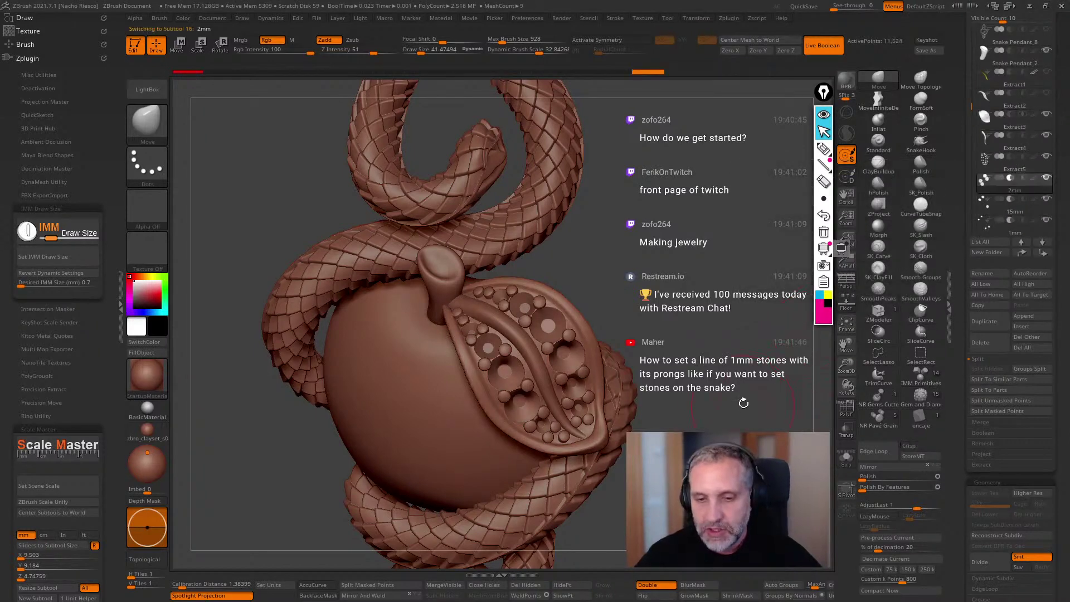
{"action": "left_click_drag", "start_coordinate": [743, 406], "coordinate": [786, 357]}
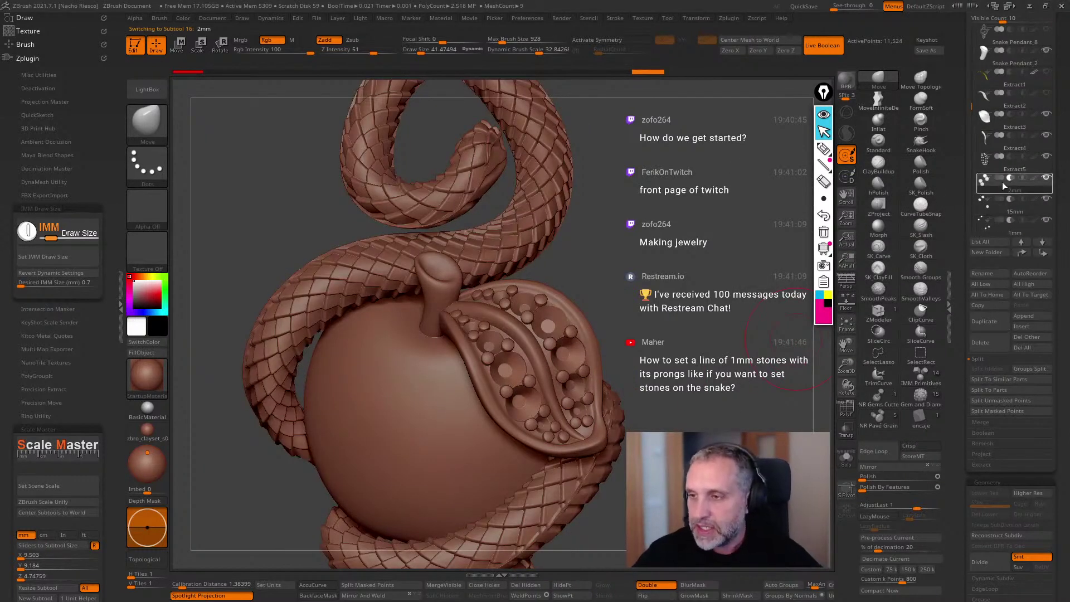
{"action": "left_click", "coordinate": [988, 421]}
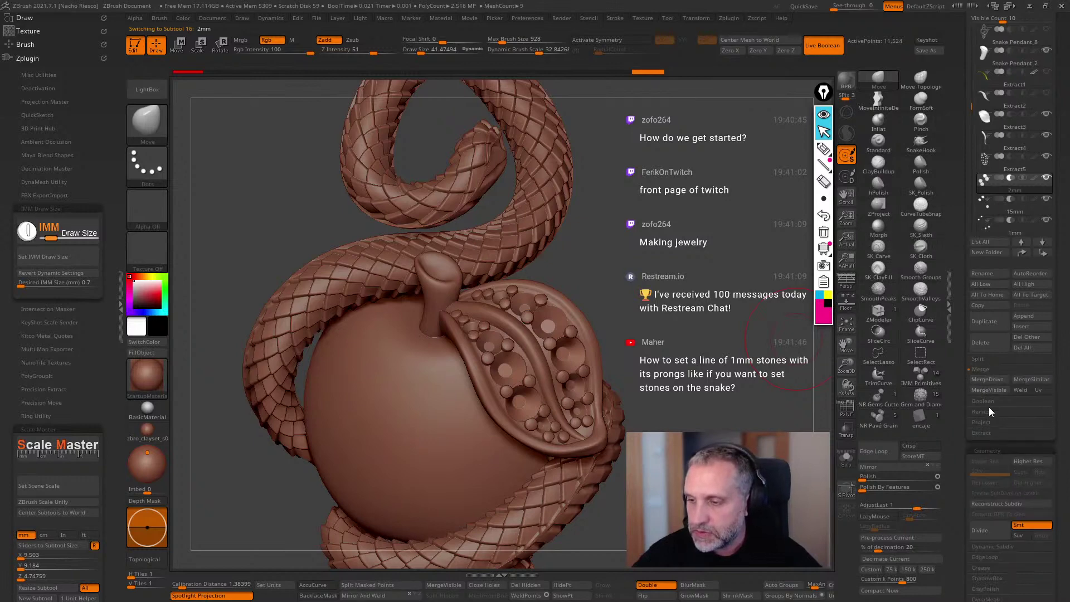
{"action": "left_click", "coordinate": [986, 379]}
{"action": "left_click", "coordinate": [954, 404]}
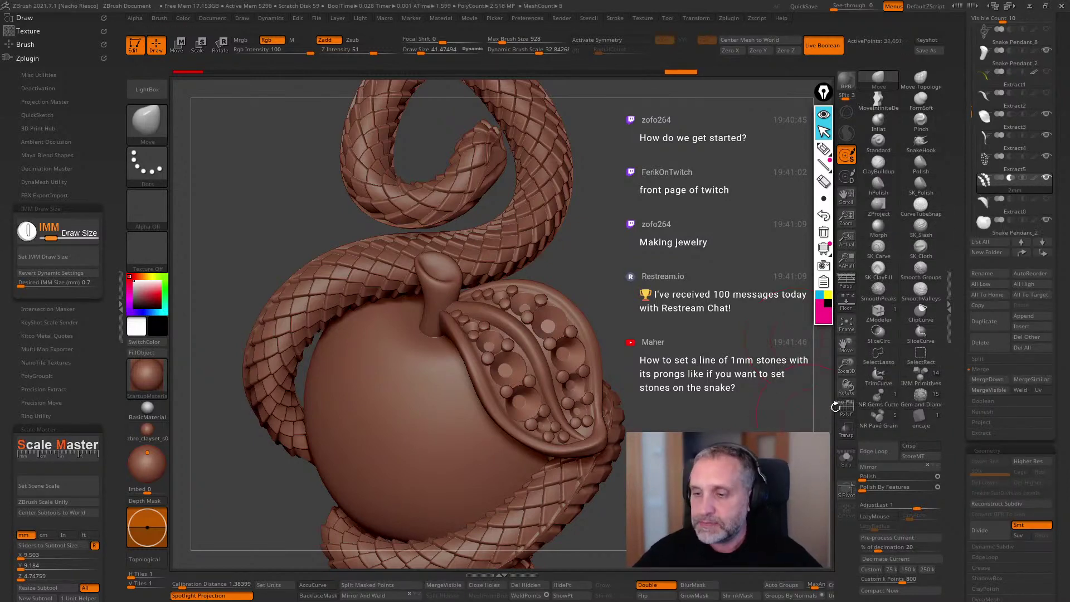
Isolate the merged gem cutters and inspect their geometry and polygroups with the polyframe display.
{"action": "left_click", "coordinate": [846, 457]}
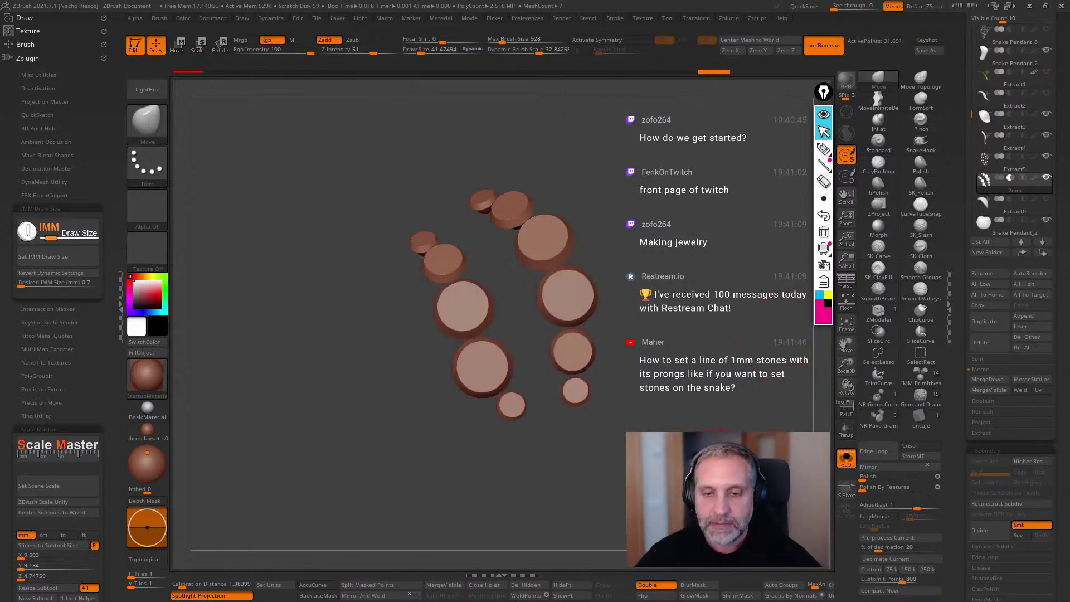
{"action": "left_click", "coordinate": [120, 305]}
{"action": "left_click_drag", "start_coordinate": [161, 324], "coordinate": [668, 463]}
{"action": "left_click", "coordinate": [846, 411]}
{"action": "left_click_drag", "start_coordinate": [769, 445], "coordinate": [682, 490]}
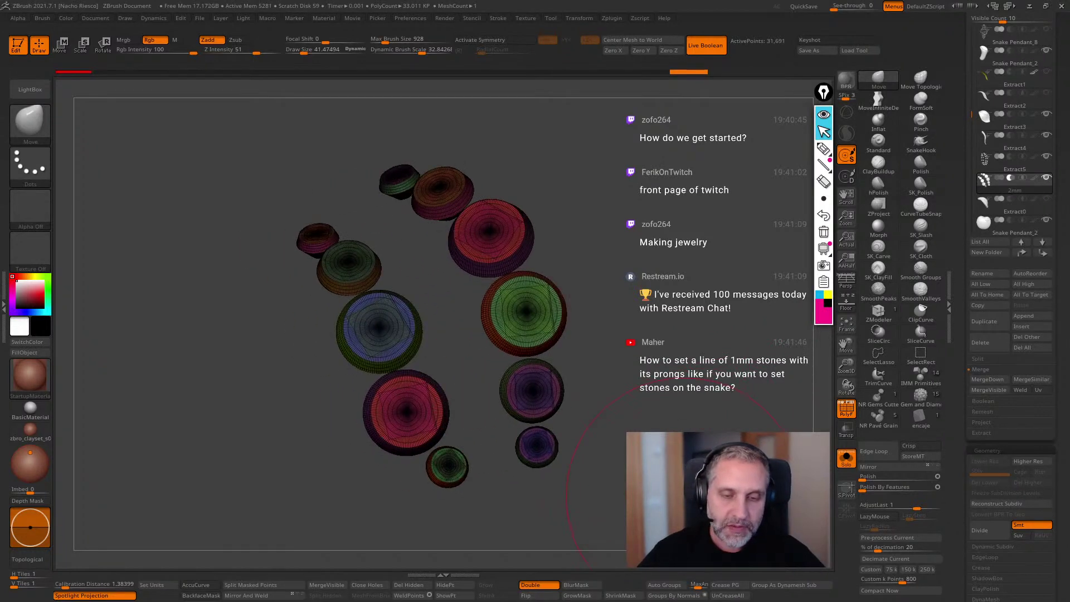
{"action": "left_click", "coordinate": [843, 411]}
{"action": "left_click_drag", "start_coordinate": [223, 334], "coordinate": [304, 315]}
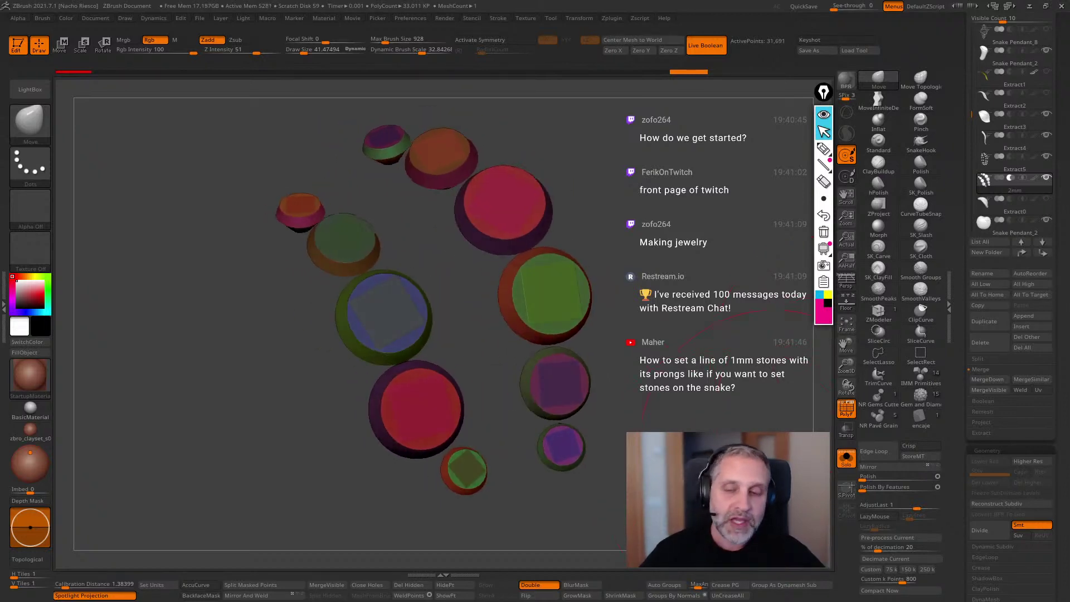
{"action": "left_click", "coordinate": [851, 414]}
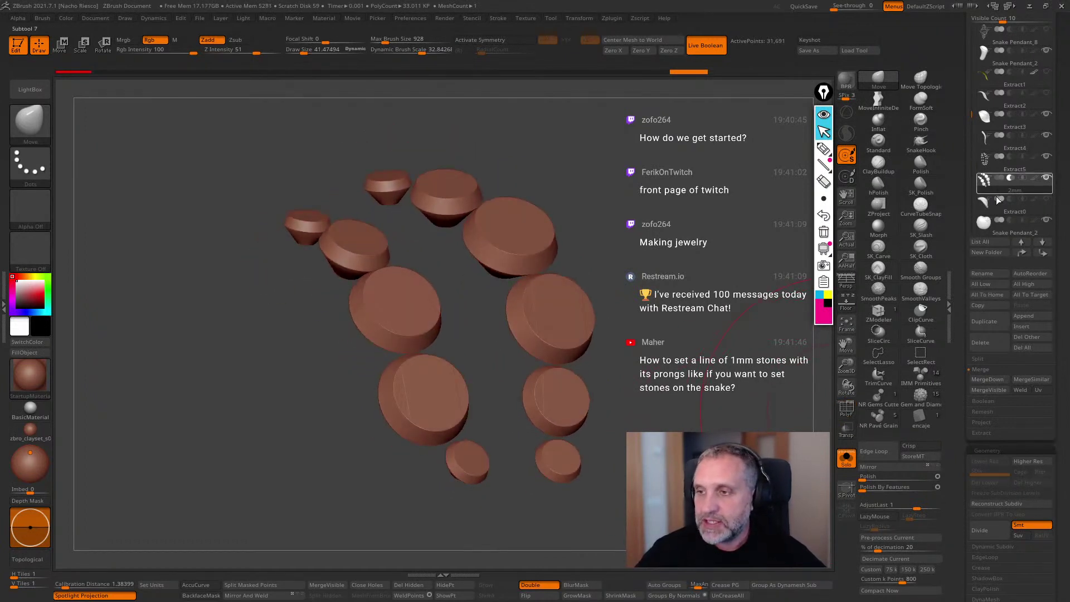
Split the merged gem subtool into similar parts and bring the whole model back into view.
{"action": "left_click", "coordinate": [1006, 360]}
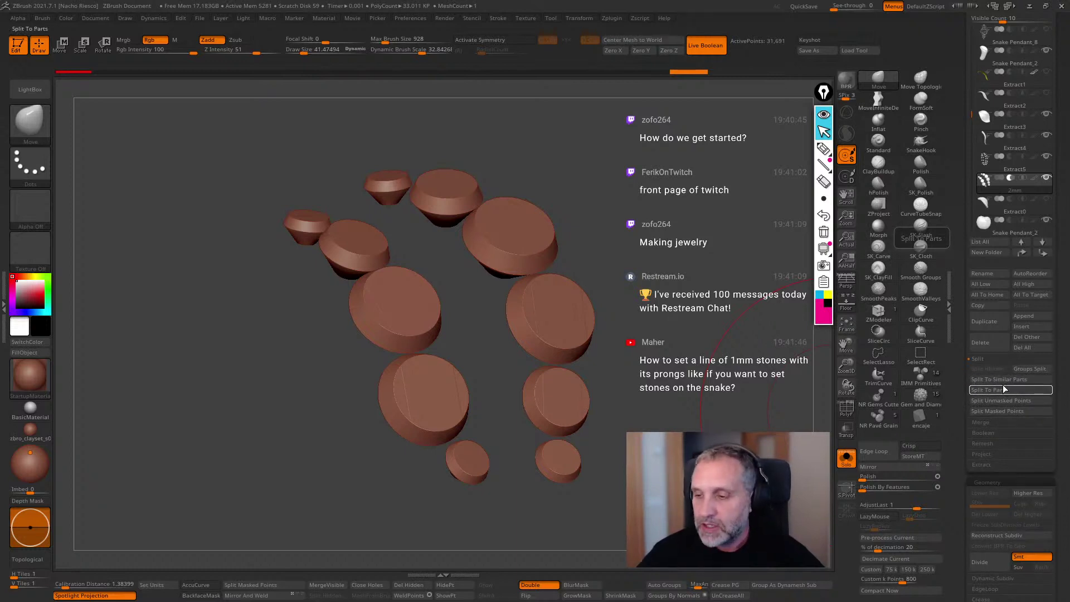
{"action": "left_click", "coordinate": [994, 380]}
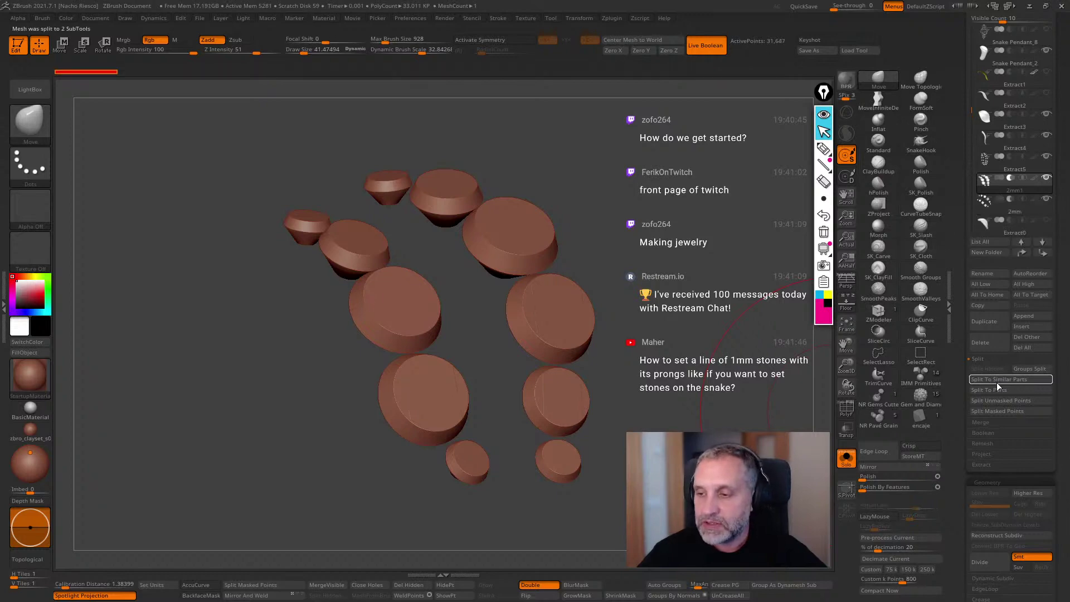
{"action": "mouse_move", "coordinate": [994, 186]}
{"action": "mouse_move", "coordinate": [827, 458]}
{"action": "left_mouse_down"}
{"action": "mouse_move", "coordinate": [823, 477]}
{"action": "mouse_move", "coordinate": [780, 456]}
{"action": "mouse_move", "coordinate": [835, 467]}
{"action": "left_mouse_up"}
{"action": "left_click", "coordinate": [837, 465]}
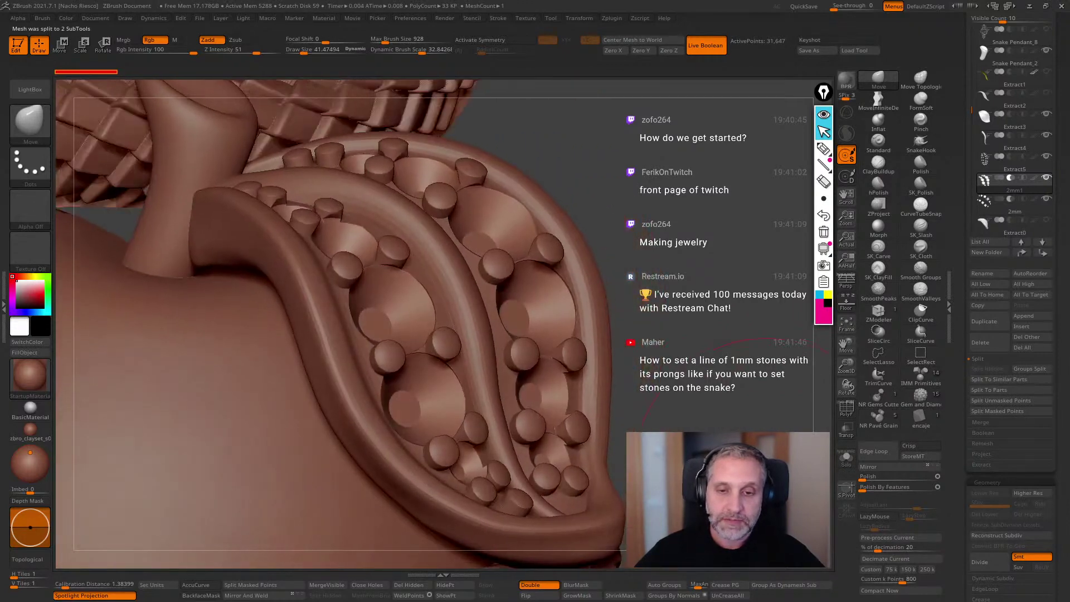
Inspect the split-off 2mm subtool in isolation and set its Boolean mode to additive.
{"action": "mouse_move", "coordinate": [771, 476]}
{"action": "left_mouse_down"}
{"action": "mouse_move", "coordinate": [782, 478]}
{"action": "mouse_move", "coordinate": [753, 471]}
{"action": "mouse_move", "coordinate": [775, 469]}
{"action": "left_mouse_up"}
{"action": "left_click", "coordinate": [994, 222]}
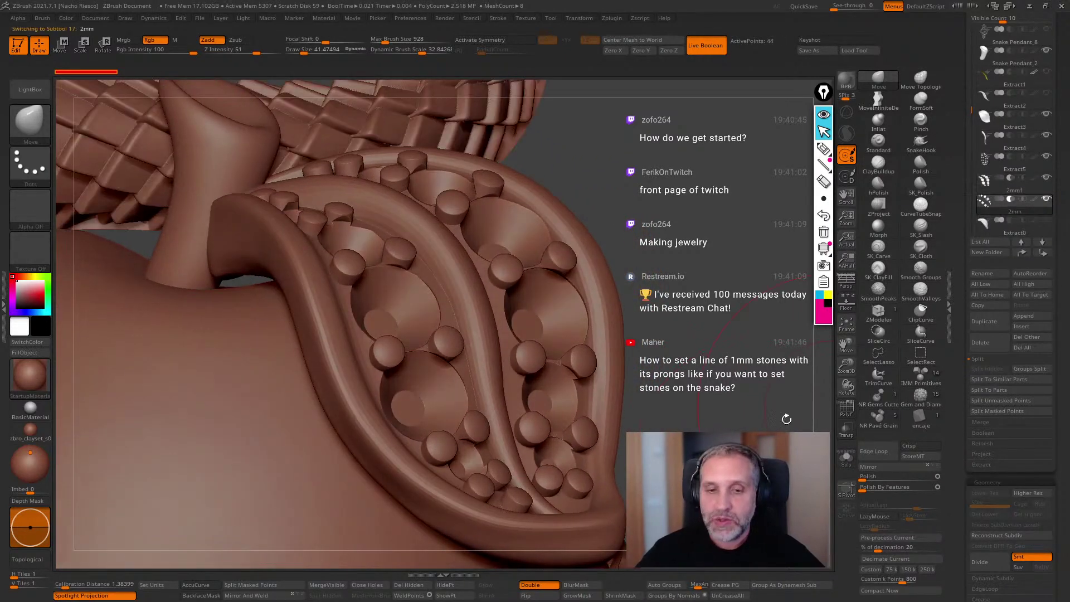
{"action": "left_click", "coordinate": [846, 459]}
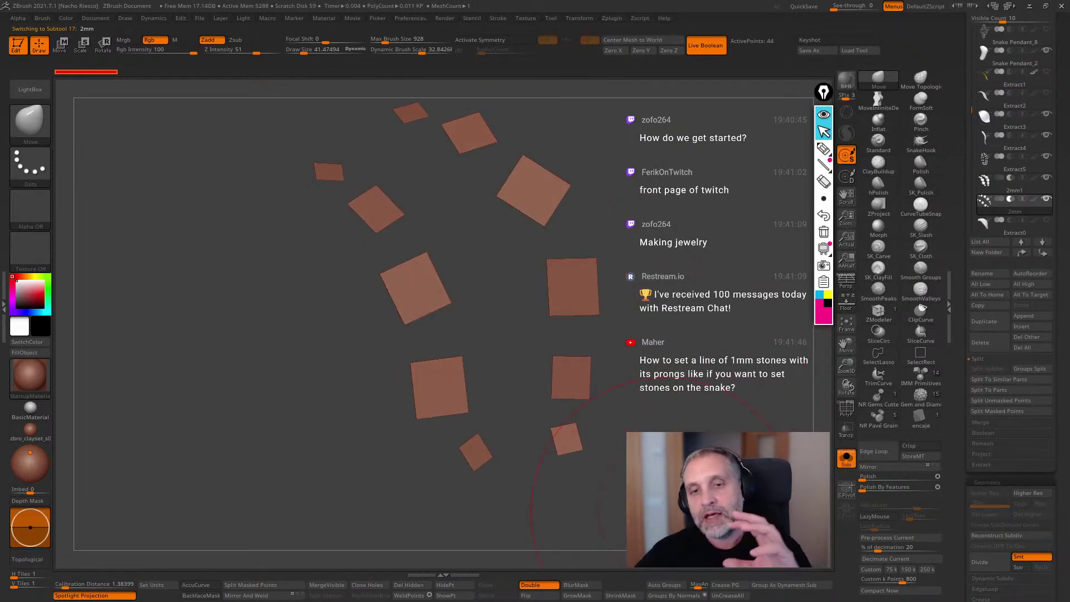
{"action": "left_click", "coordinate": [846, 459]}
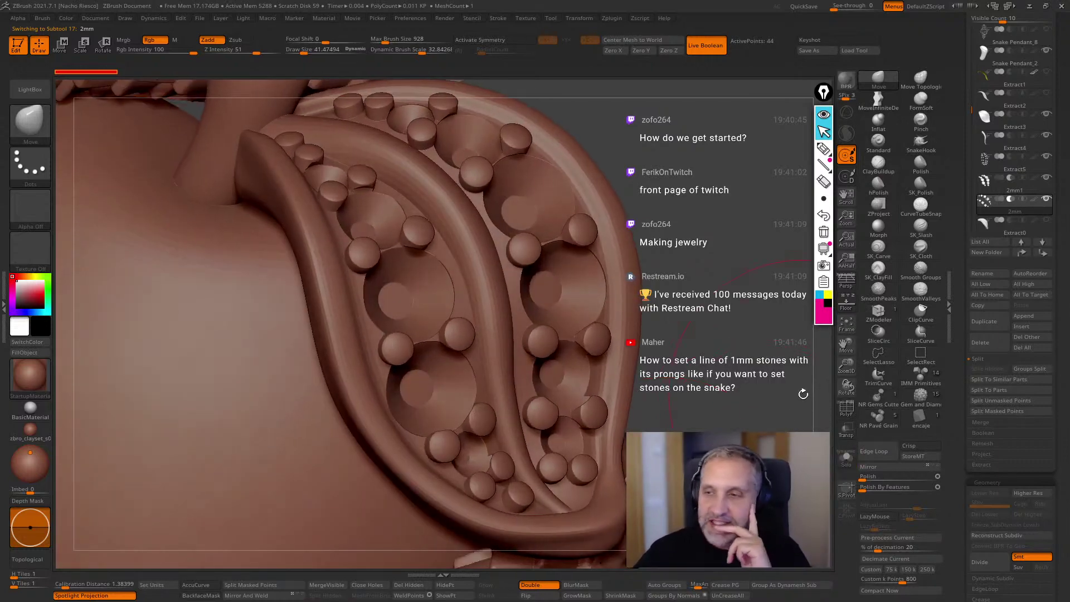
{"action": "left_click_drag", "start_coordinate": [803, 394], "coordinate": [814, 386]}
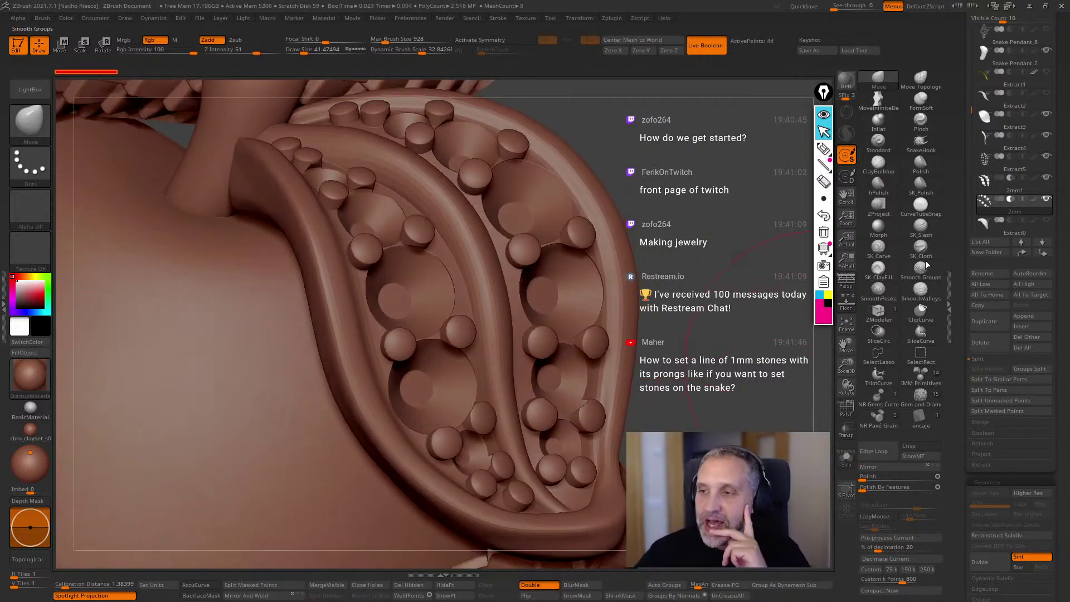
{"action": "left_click", "coordinate": [1000, 199]}
{"action": "left_click", "coordinate": [1010, 199]}
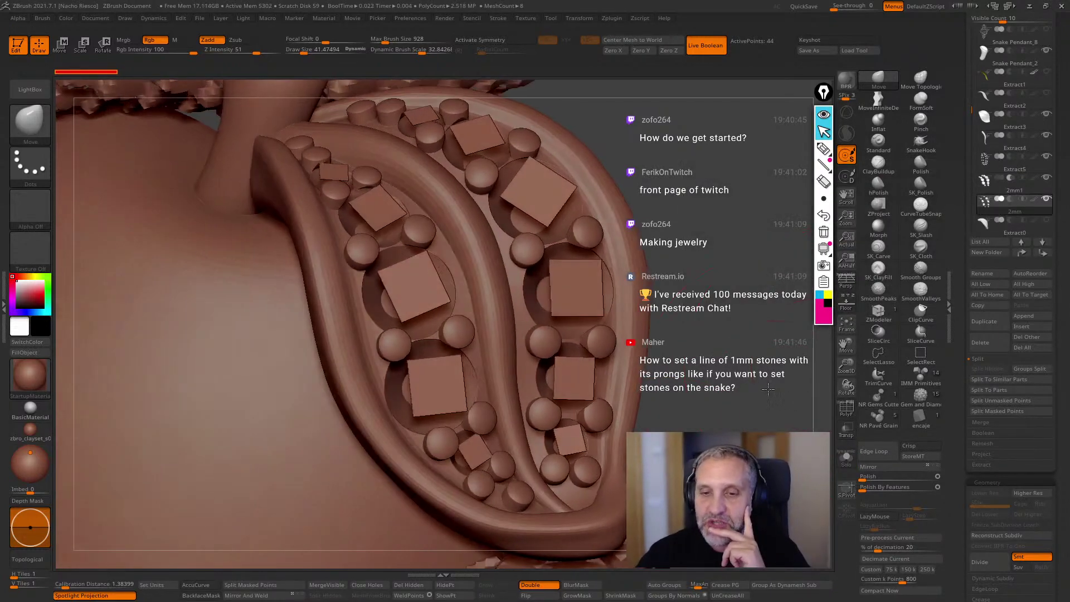
{"action": "left_click", "coordinate": [1010, 198]}
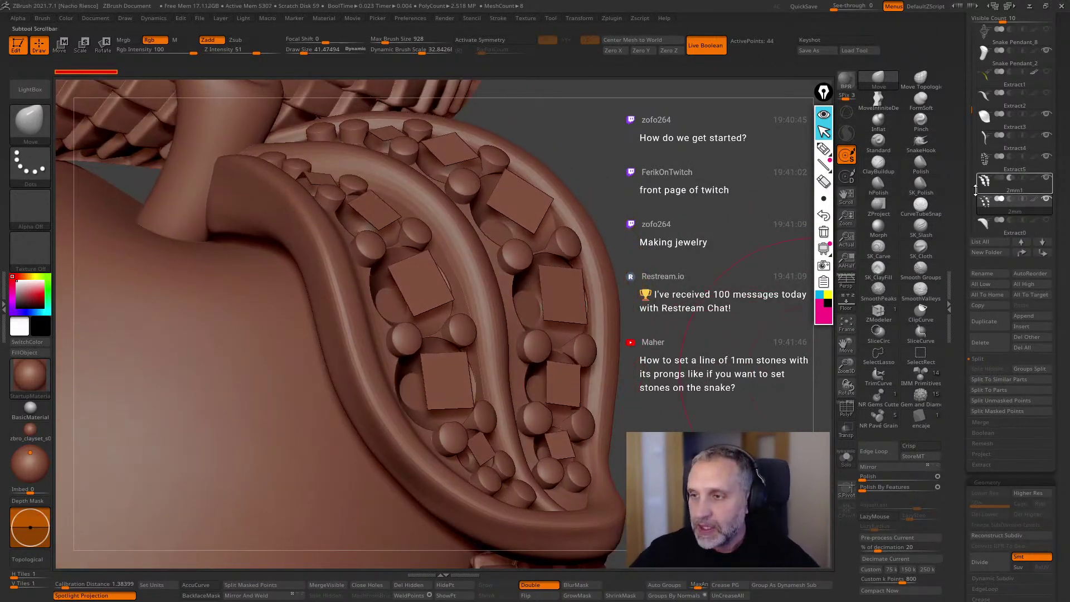
Hide the snake body and fruit subtools so the leaf and stem stand alone.
{"action": "scroll", "coordinate": [967, 109], "scroll_direction": "up", "scroll_amount": 7}
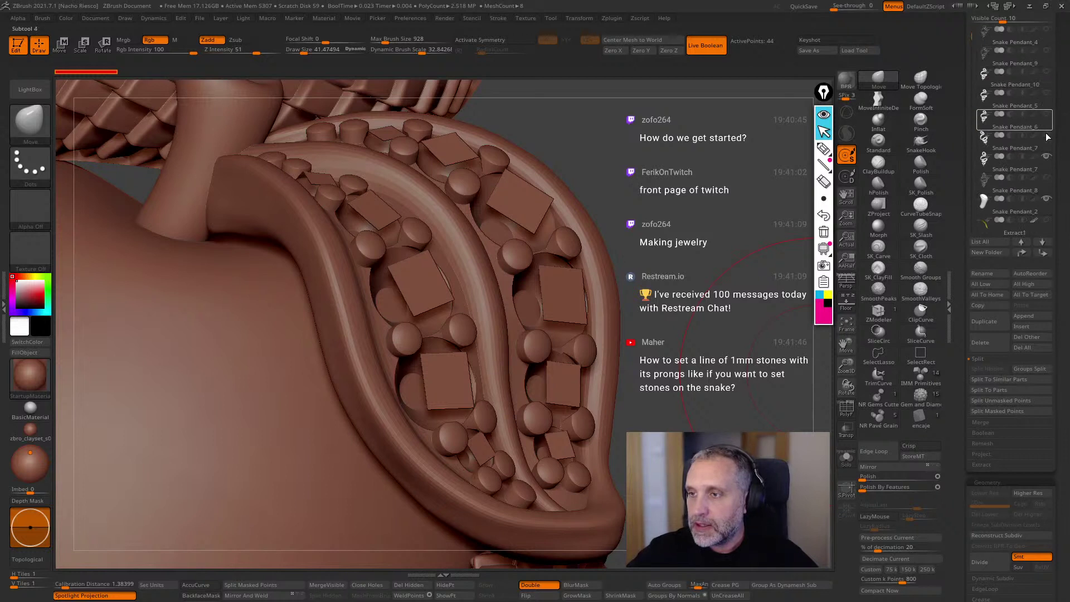
{"action": "left_click", "coordinate": [1047, 158]}
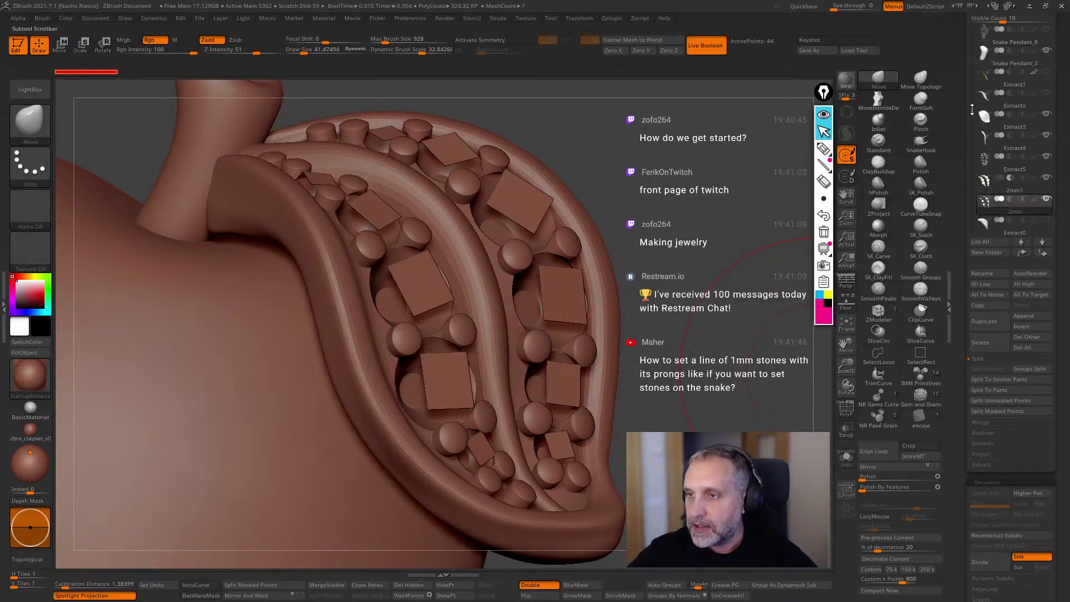
{"action": "left_click_drag", "start_coordinate": [974, 37], "coordinate": [970, 148]}
{"action": "left_click", "coordinate": [1047, 158]}
Select the leaf and adjust its edge where it meets the stem with the Move brush at a draw size of about 20.
{"action": "left_click_drag", "start_coordinate": [802, 335], "coordinate": [568, 301]}
{"action": "left_click", "coordinate": [658, 342], "text": "alt"}
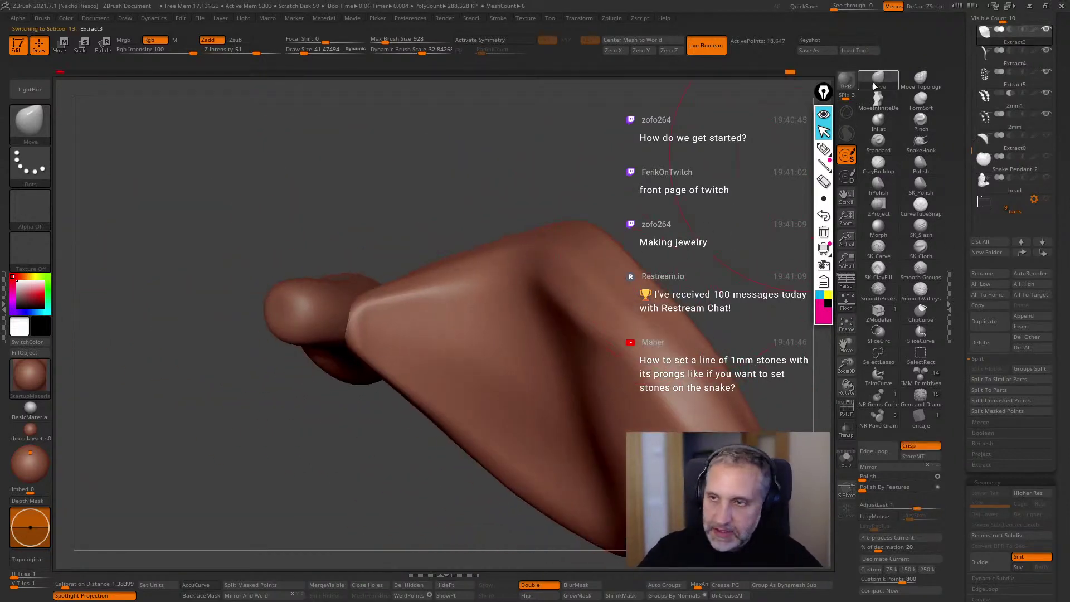
{"action": "key", "text": "s"}
{"action": "left_click_drag", "start_coordinate": [363, 347], "coordinate": [348, 326]}
{"action": "key", "text": "s"}
{"action": "right_click_drag", "start_coordinate": [348, 325], "coordinate": [346, 306]}
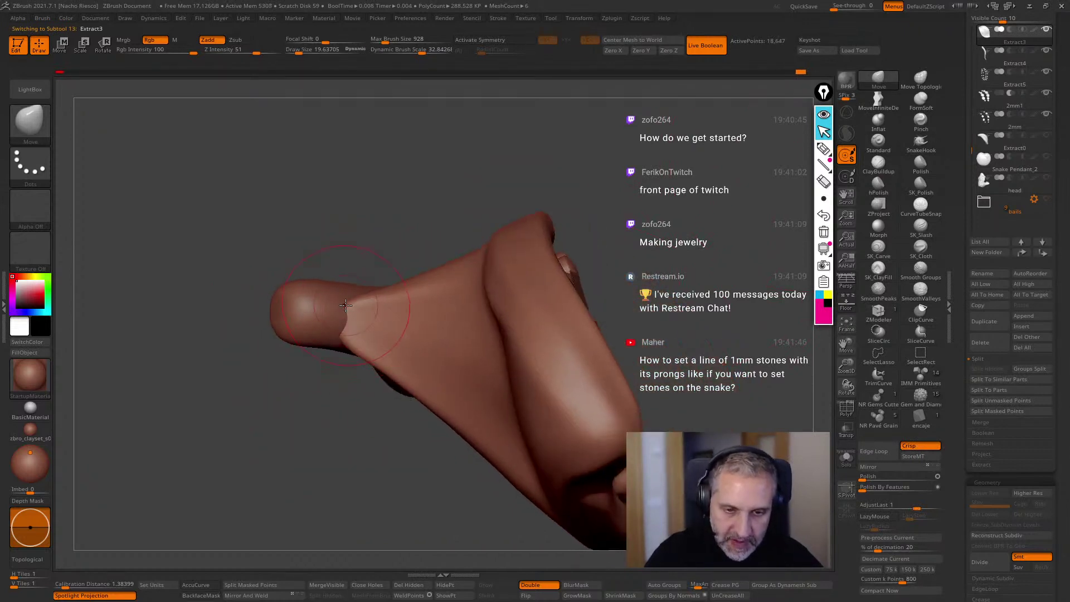
Examine the leaf and stem from the front and back against the reference photo of the yellow-gem leaves.
{"action": "left_click_drag", "start_coordinate": [725, 258], "coordinate": [773, 349]}
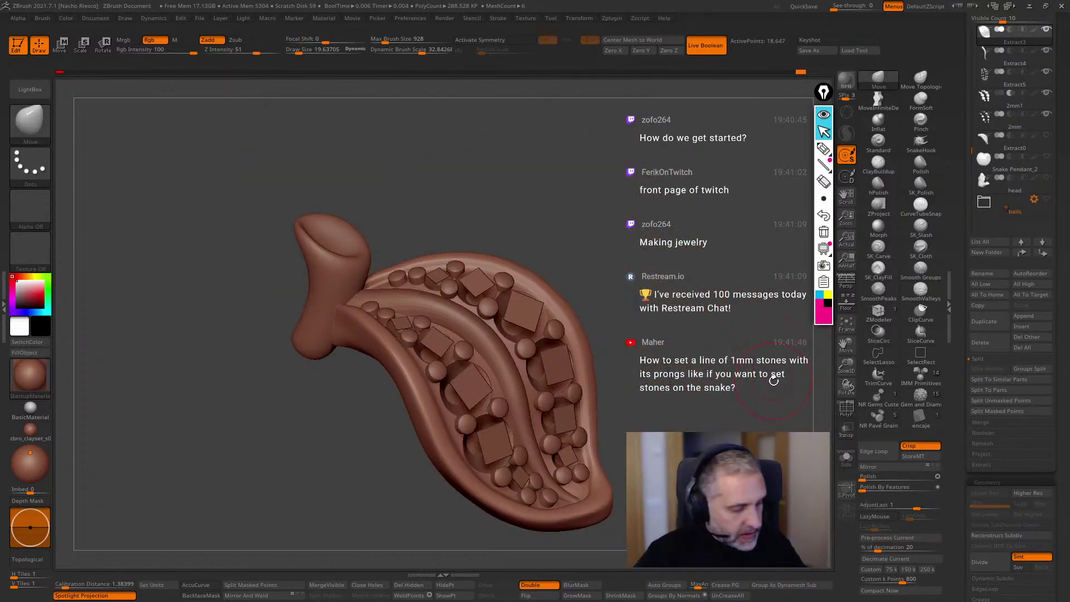
{"action": "left_click_drag", "start_coordinate": [775, 387], "coordinate": [734, 280]}
{"action": "left_click_drag", "start_coordinate": [724, 322], "coordinate": [712, 404]}
{"action": "left_click_drag", "start_coordinate": [690, 442], "coordinate": [742, 406]}
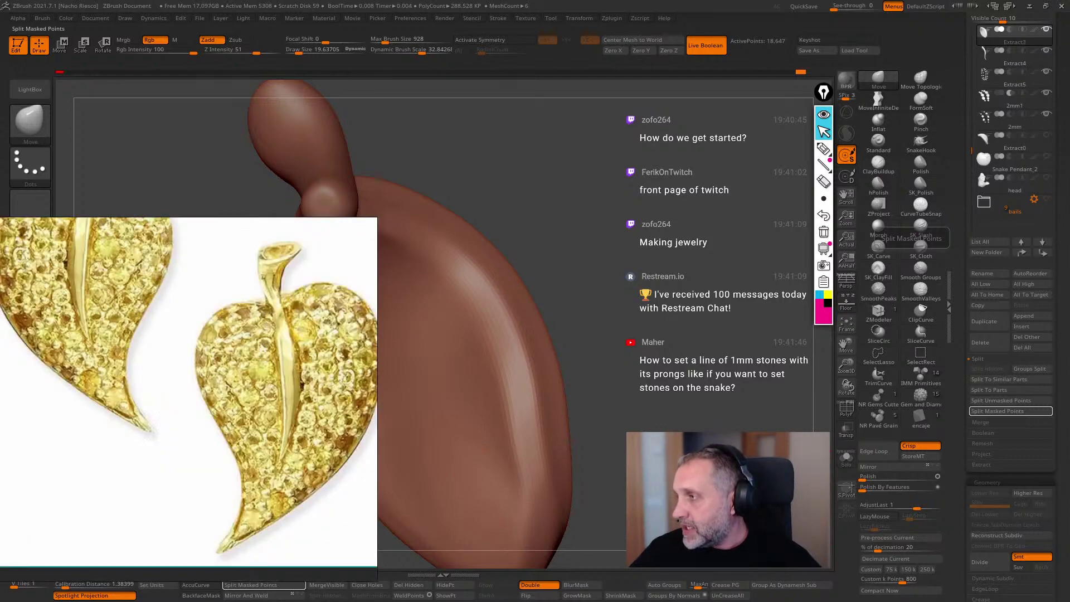
Look over the gem-set leaf reference photos, including the dark-gem openwork leaf, and return to the front view of the pendant leaf.
{"action": "scroll", "coordinate": [266, 411], "scroll_direction": "down", "scroll_amount": 2}
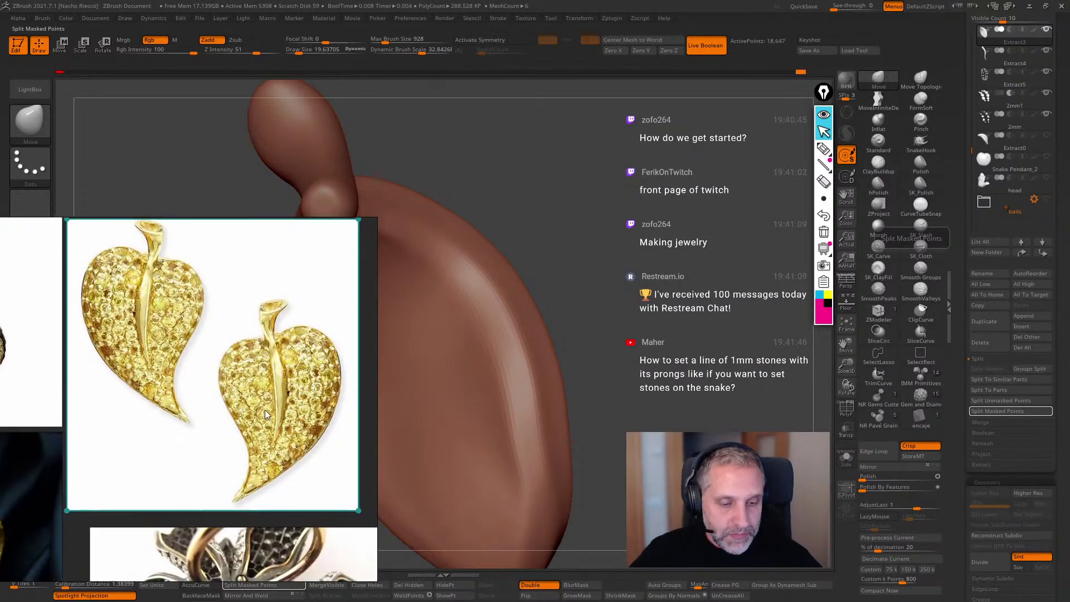
{"action": "middle_click_drag", "start_coordinate": [269, 419], "coordinate": [221, 254]}
{"action": "scroll", "coordinate": [178, 449], "scroll_direction": "up", "scroll_amount": 2}
{"action": "middle_click_drag", "start_coordinate": [101, 475], "coordinate": [262, 422]}
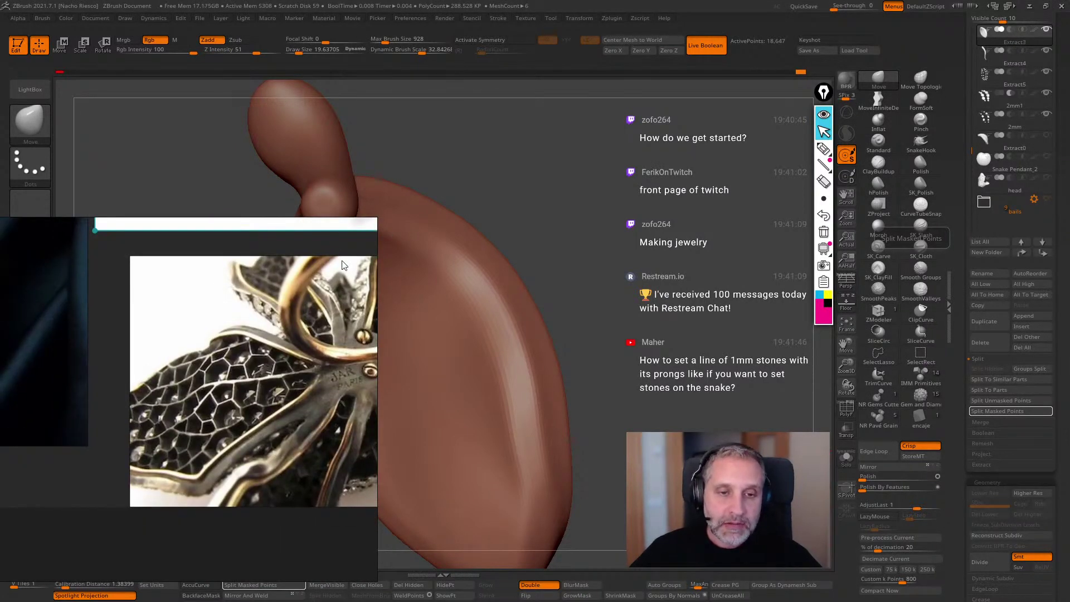
{"action": "left_click", "coordinate": [614, 311]}
{"action": "left_click_drag", "start_coordinate": [624, 329], "coordinate": [798, 284]}
{"action": "scroll", "coordinate": [967, 219], "scroll_direction": "up", "scroll_amount": 3}
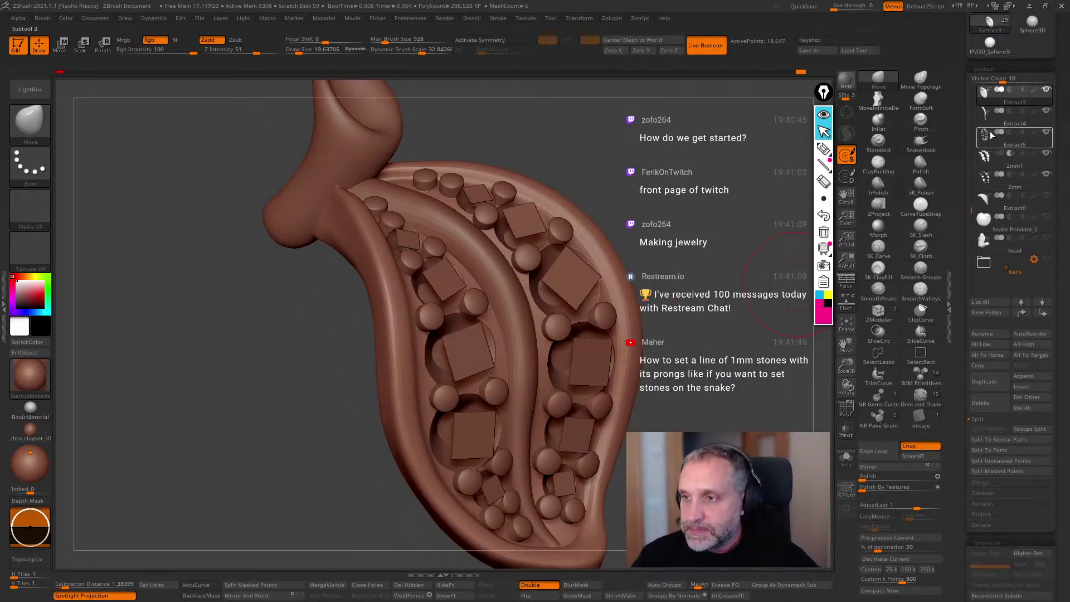
Select the 2mm subtool and set the ZModeler polygon action to Insert NanoMesh with All Polygons as the target.
{"action": "left_click", "coordinate": [1014, 182]}
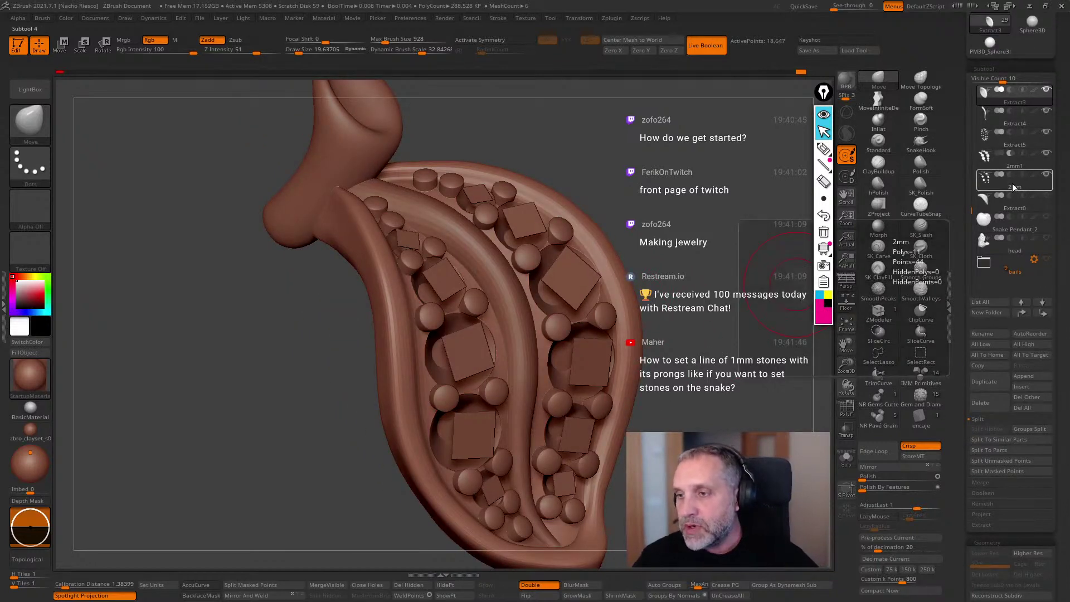
{"action": "left_click_drag", "start_coordinate": [738, 363], "coordinate": [821, 405]}
{"action": "scroll", "coordinate": [961, 435], "scroll_direction": "down", "scroll_amount": 4}
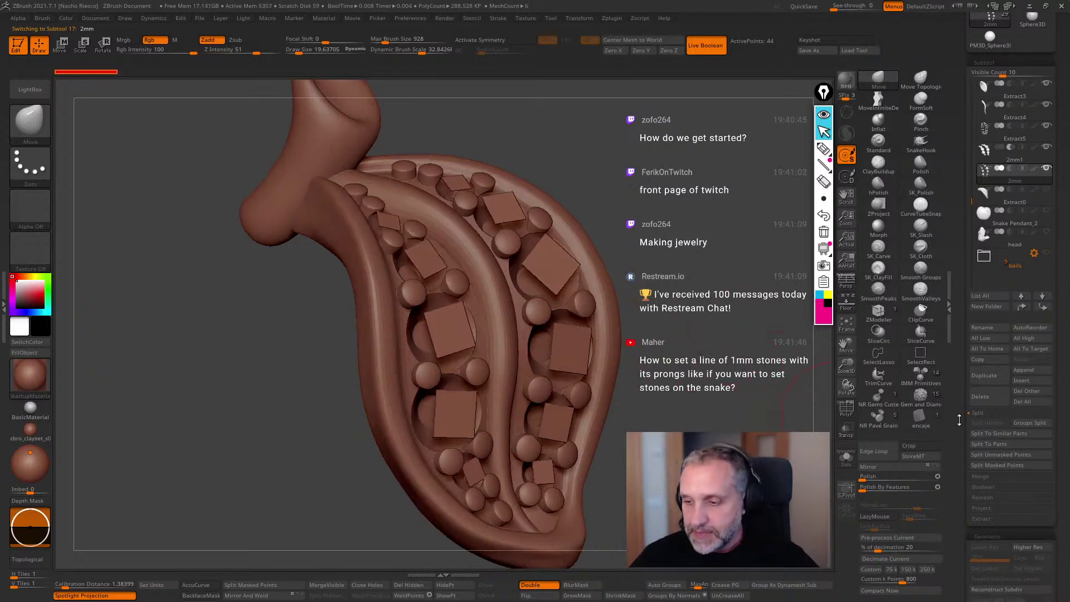
{"action": "left_click", "coordinate": [879, 313]}
{"action": "left_click_drag", "start_coordinate": [610, 309], "coordinate": [585, 326]}
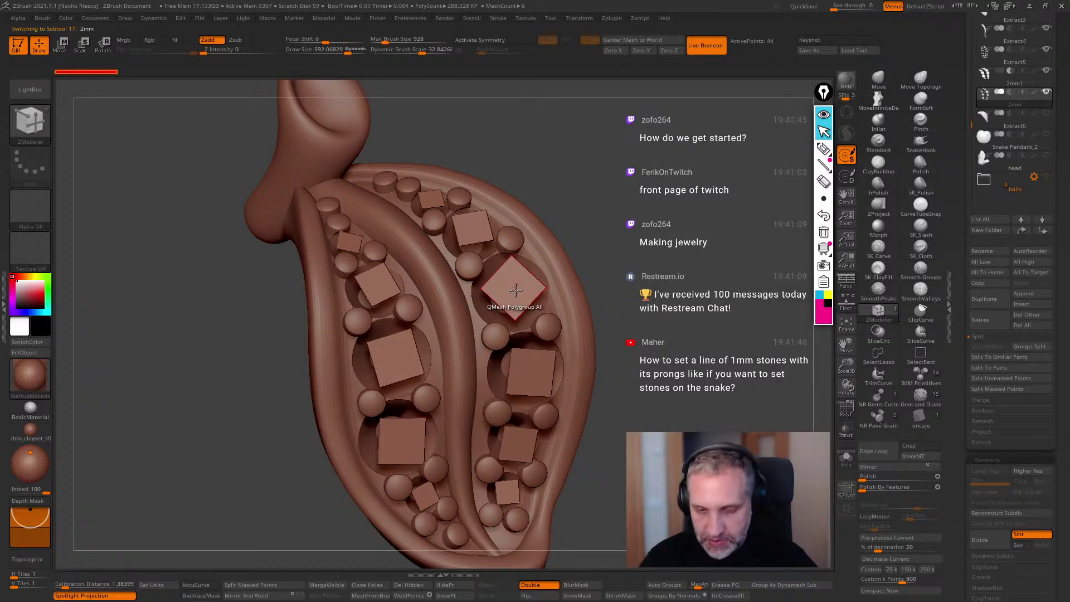
{"action": "key", "text": "space"}
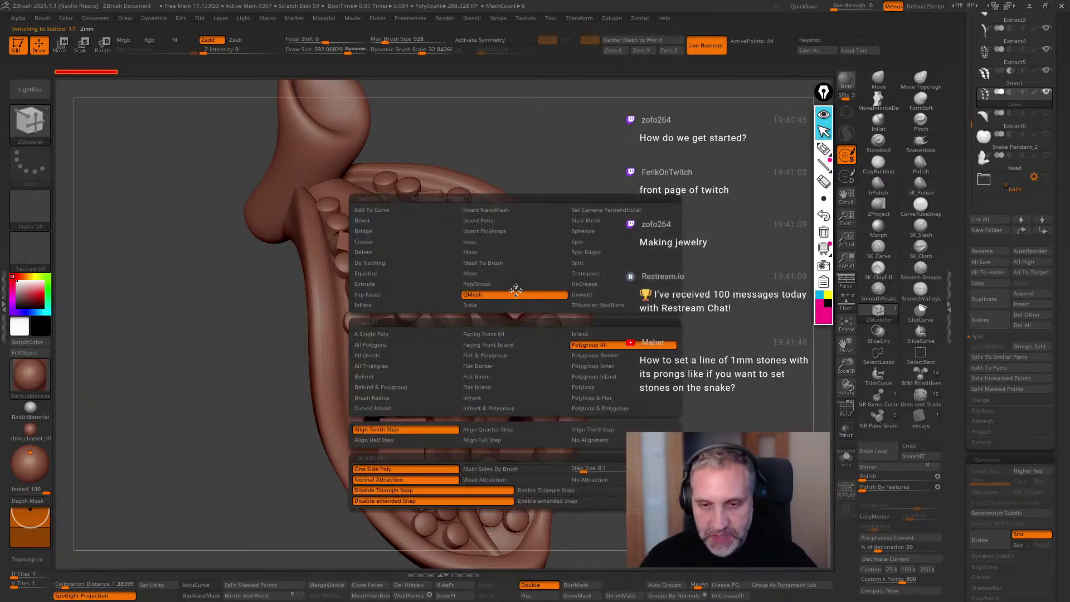
{"action": "left_click", "coordinate": [492, 211]}
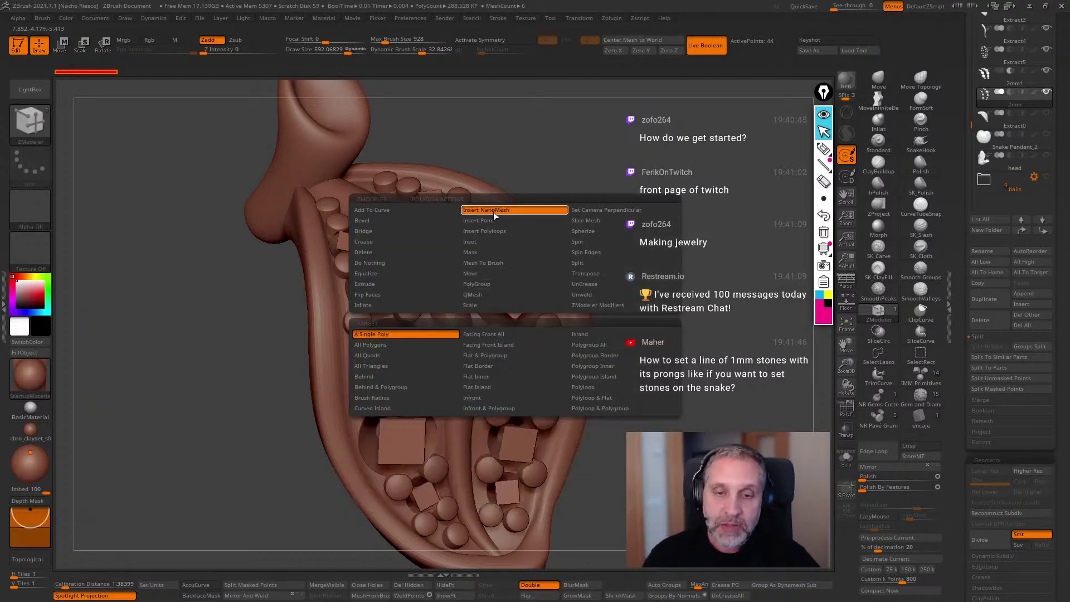
{"action": "left_click", "coordinate": [375, 346]}
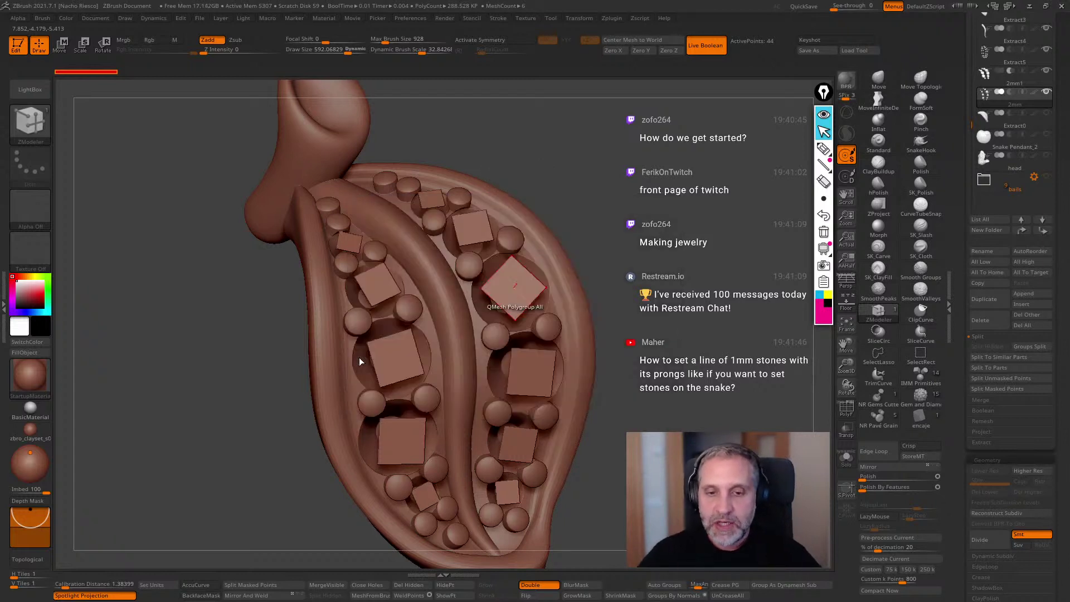
Insert a Cylinder3D NanoMesh on all square polygons of the 2mm subtool.
{"action": "left_click_drag", "start_coordinate": [624, 364], "coordinate": [633, 352]}
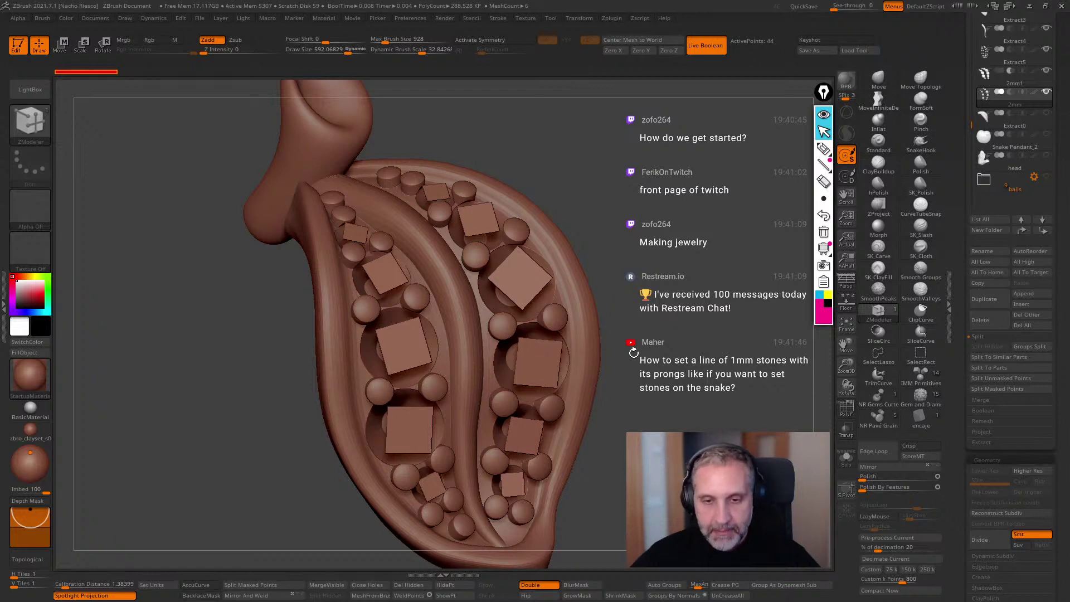
{"action": "key", "text": "m"}
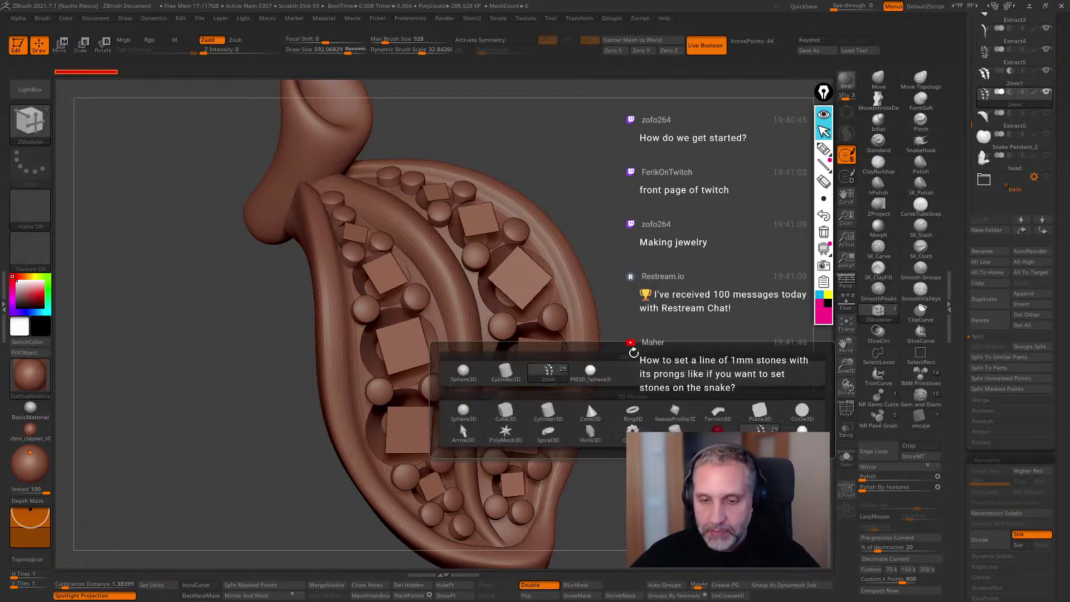
{"action": "left_click", "coordinate": [506, 373]}
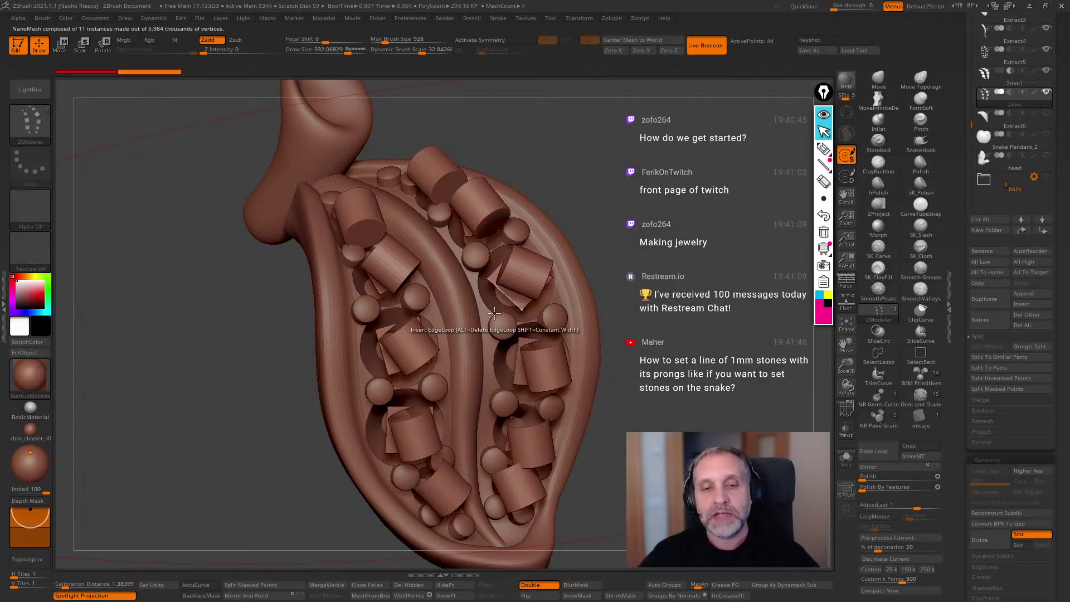
{"action": "right_click_drag", "start_coordinate": [494, 313], "coordinate": [596, 323]}
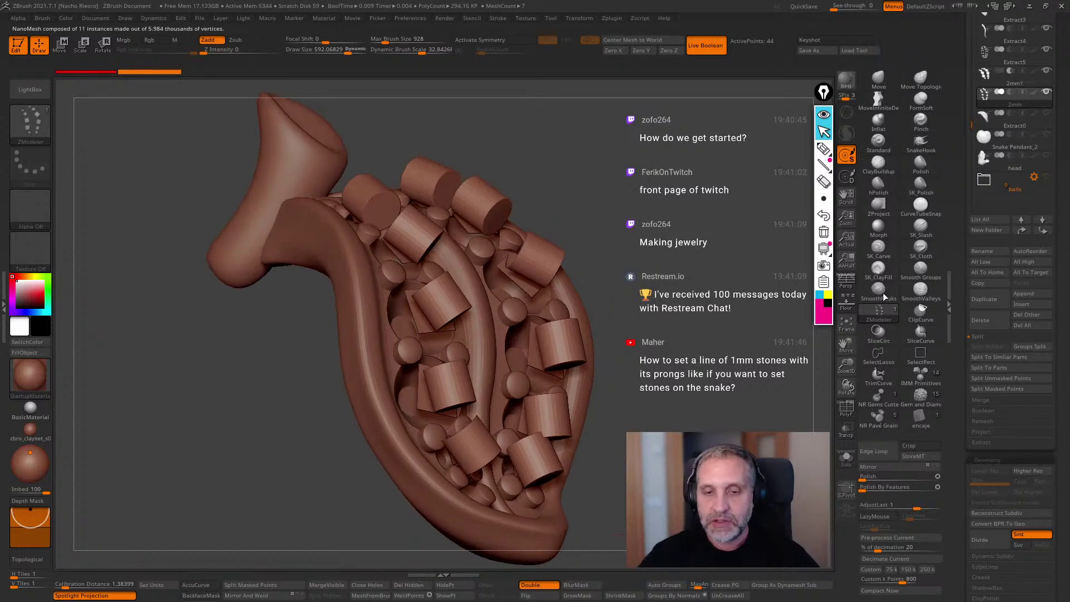
Switch the NanoMesh cylinders from proportional to Fit mode so each one scales with its square.
{"action": "scroll", "coordinate": [952, 401], "scroll_direction": "down", "scroll_amount": 10}
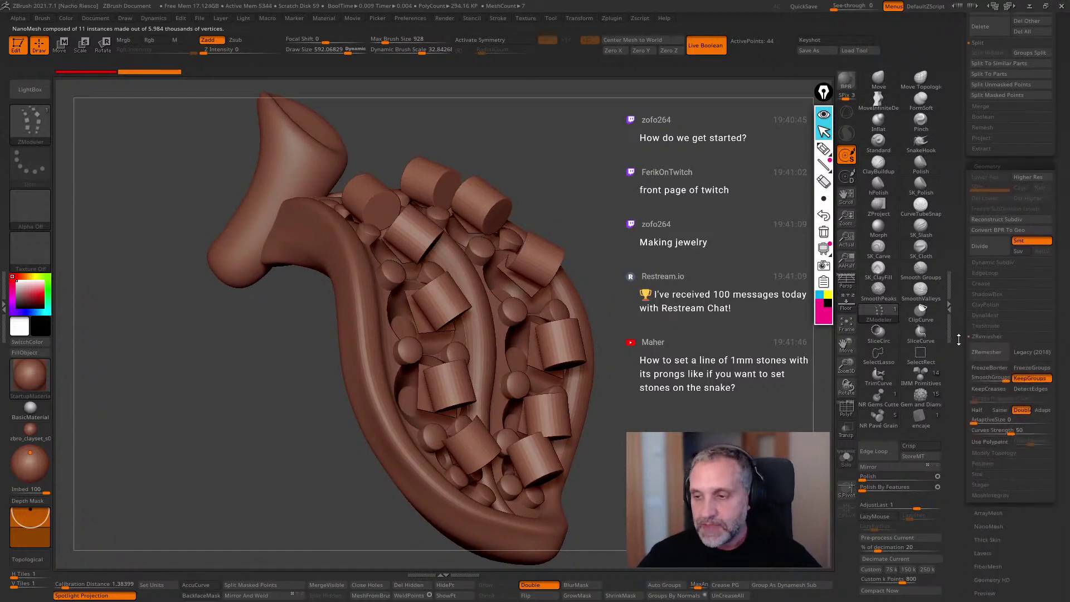
{"action": "scroll", "coordinate": [946, 274], "scroll_direction": "down", "scroll_amount": 3}
{"action": "left_click", "coordinate": [990, 340]}
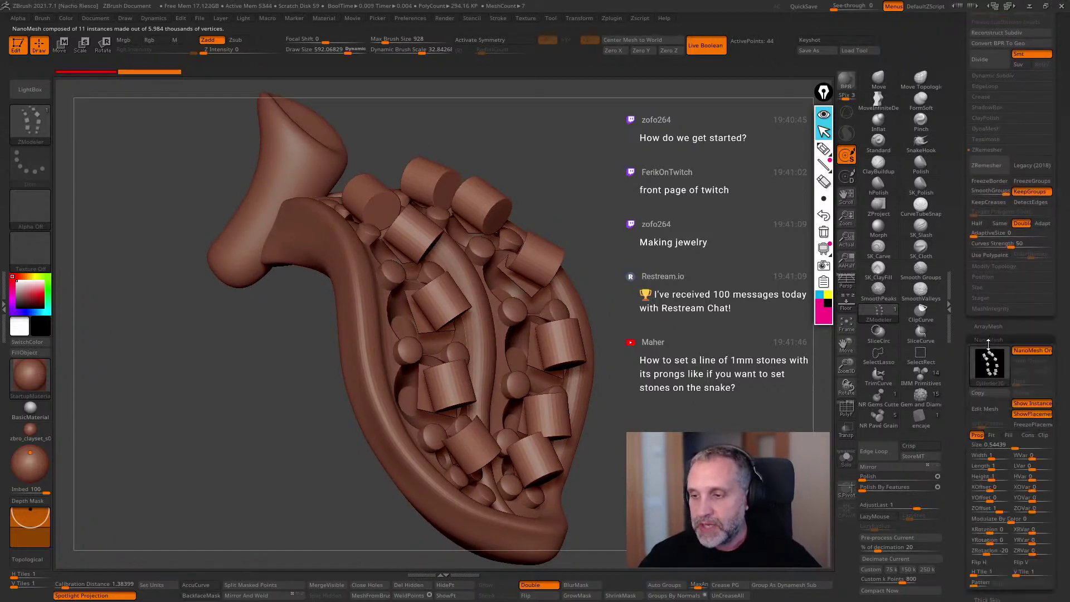
{"action": "scroll", "coordinate": [980, 334], "scroll_direction": "down", "scroll_amount": 3}
{"action": "left_click_drag", "start_coordinate": [730, 462], "coordinate": [693, 484]}
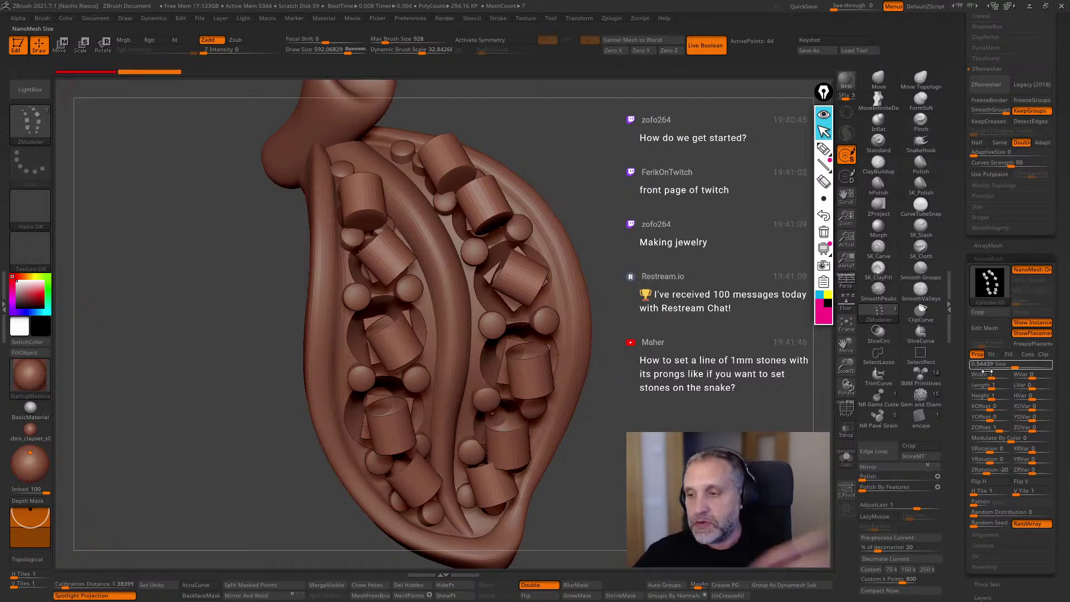
{"action": "left_click_drag", "start_coordinate": [724, 429], "coordinate": [711, 433]}
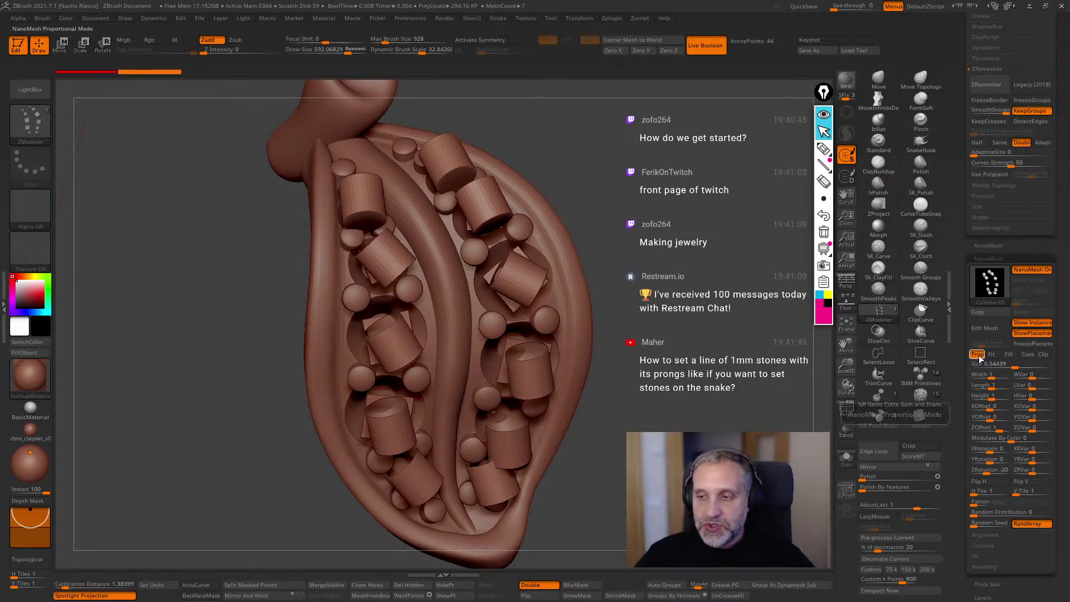
{"action": "left_click", "coordinate": [991, 355]}
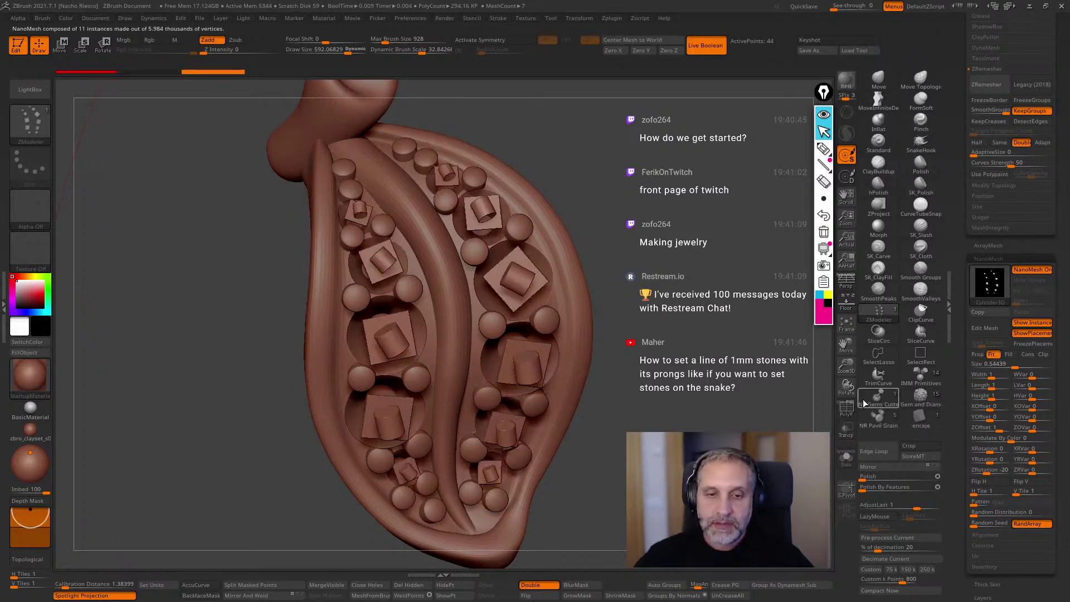
{"action": "left_click_drag", "start_coordinate": [736, 344], "coordinate": [717, 369]}
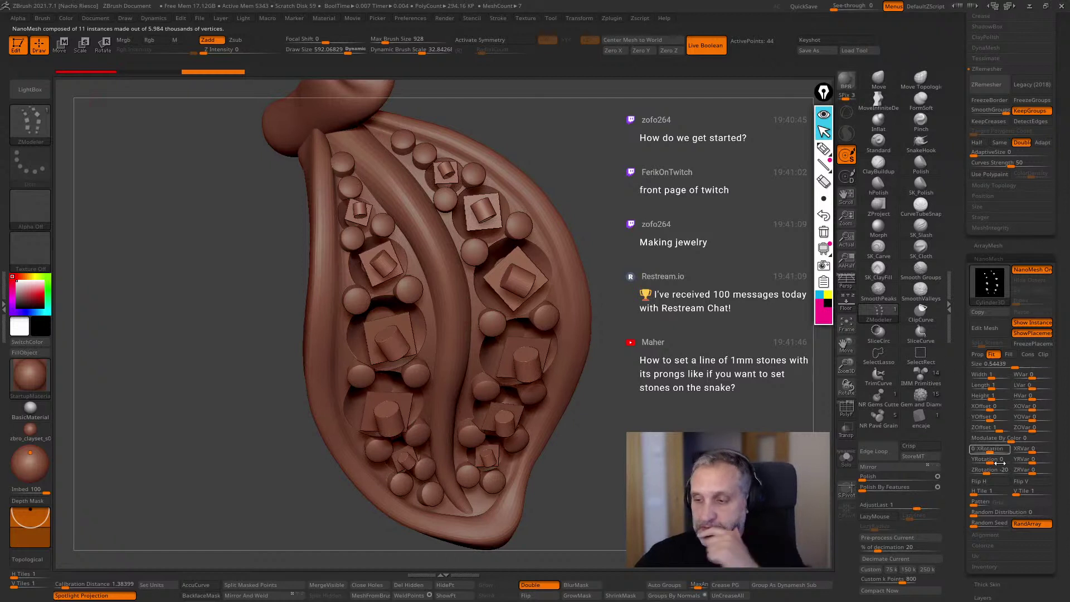
{"action": "left_click_drag", "start_coordinate": [985, 471], "coordinate": [988, 472]}
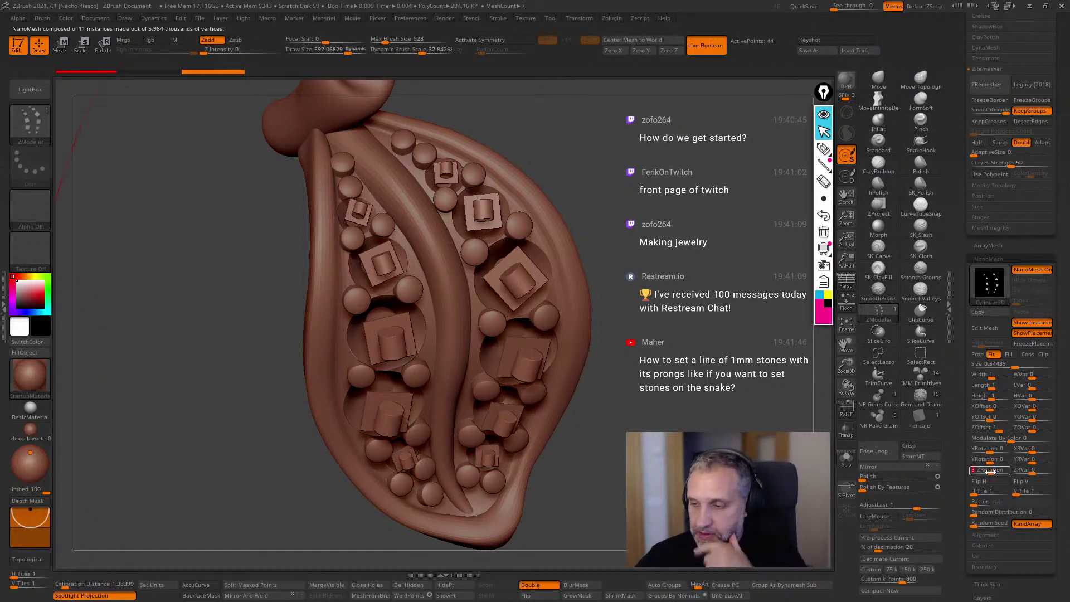
{"action": "key", "text": "ctrl+z"}
{"action": "key", "text": "ctrl+z"}
Set the NanoMesh XRotation to 90 and ZOffset to 0 so the cylinders stand perpendicular and centred on their squares.
{"action": "left_click_drag", "start_coordinate": [987, 448], "coordinate": [997, 449]}
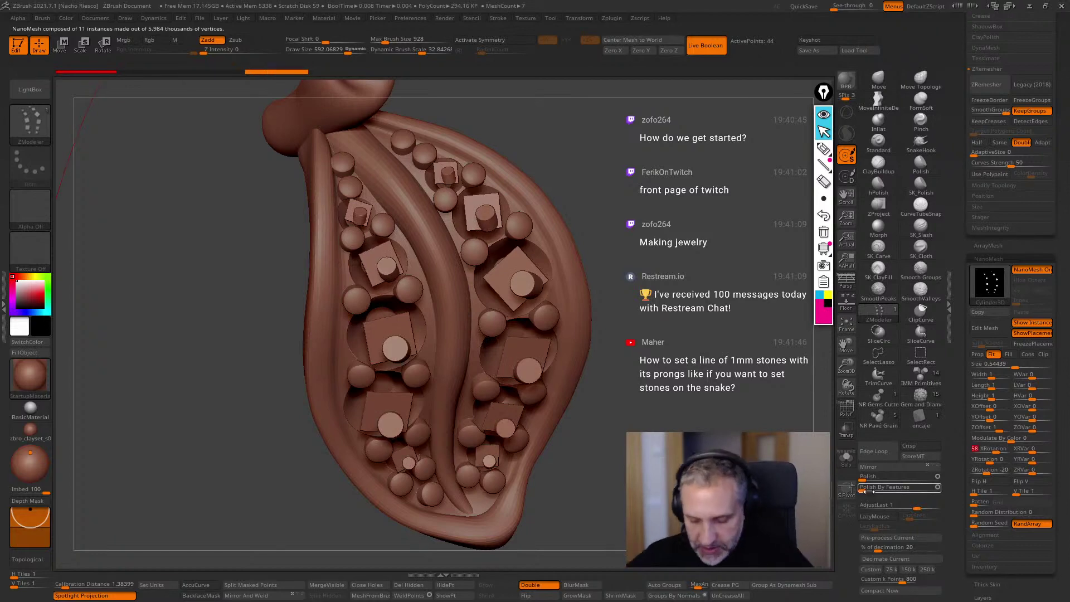
{"action": "left_click_drag", "start_coordinate": [811, 451], "coordinate": [829, 451]}
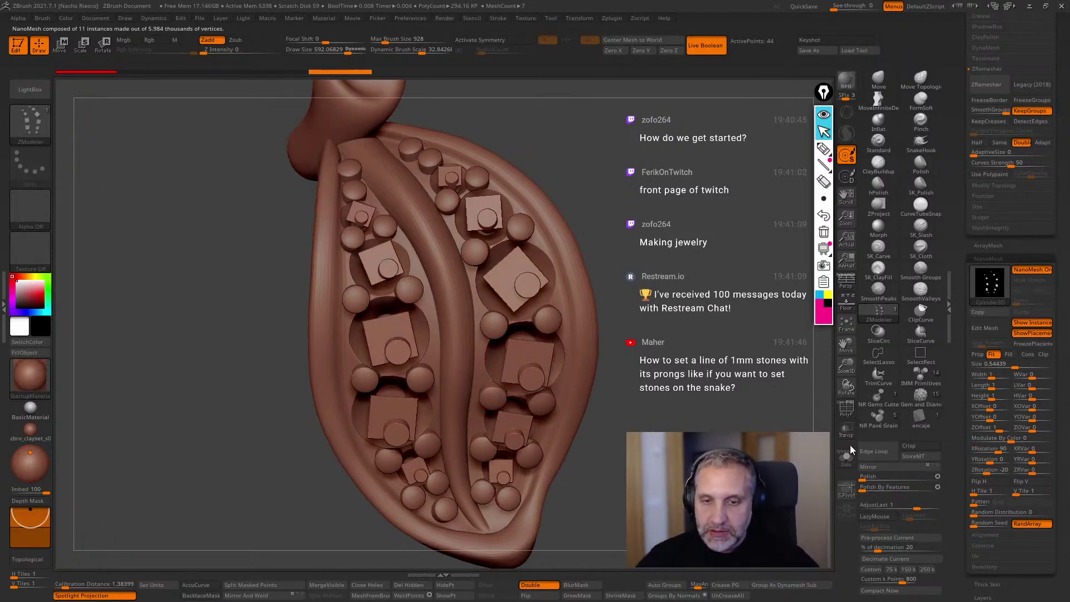
{"action": "left_click_drag", "start_coordinate": [983, 437], "coordinate": [925, 472]}
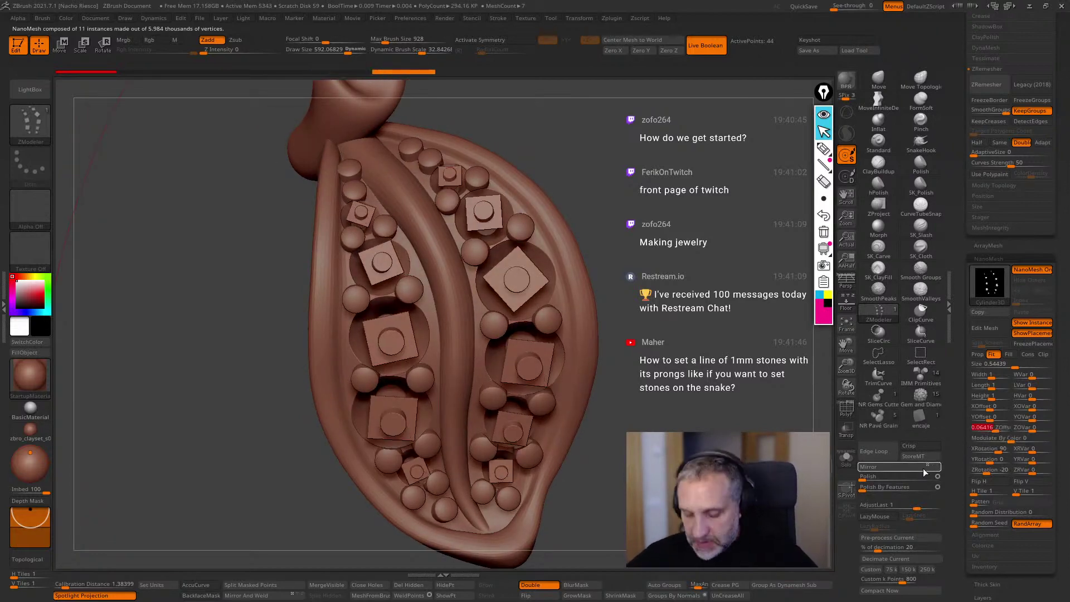
{"action": "key", "text": "Return"}
{"action": "mouse_move", "coordinate": [771, 479]}
{"action": "left_mouse_down"}
{"action": "mouse_move", "coordinate": [776, 464]}
{"action": "mouse_move", "coordinate": [809, 450]}
{"action": "left_mouse_up"}
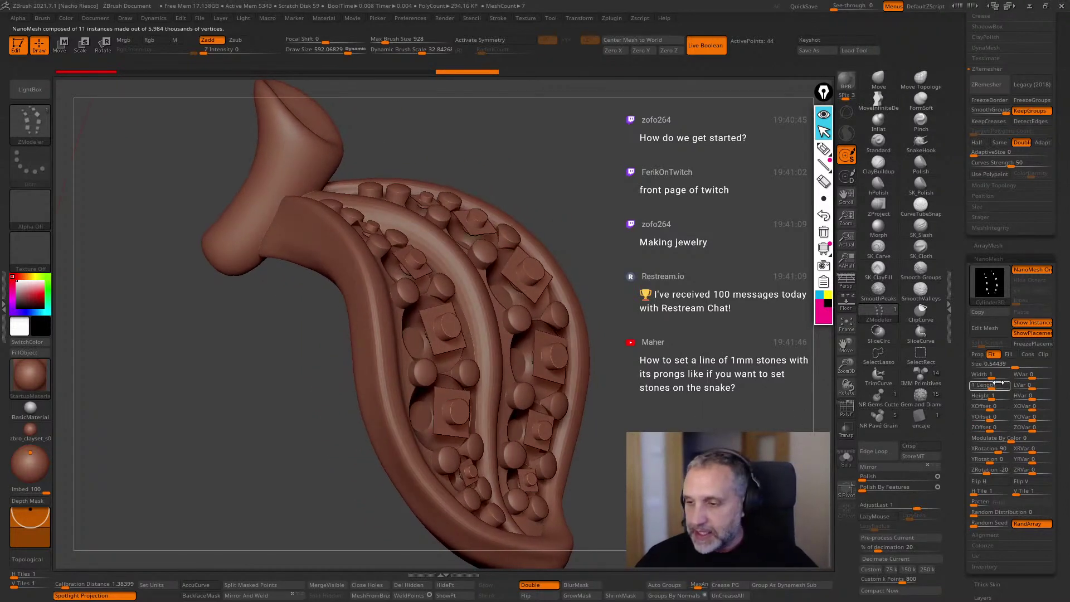
{"action": "left_click_drag", "start_coordinate": [998, 386], "coordinate": [1002, 386]}
{"action": "left_click_drag", "start_coordinate": [746, 423], "coordinate": [819, 433]}
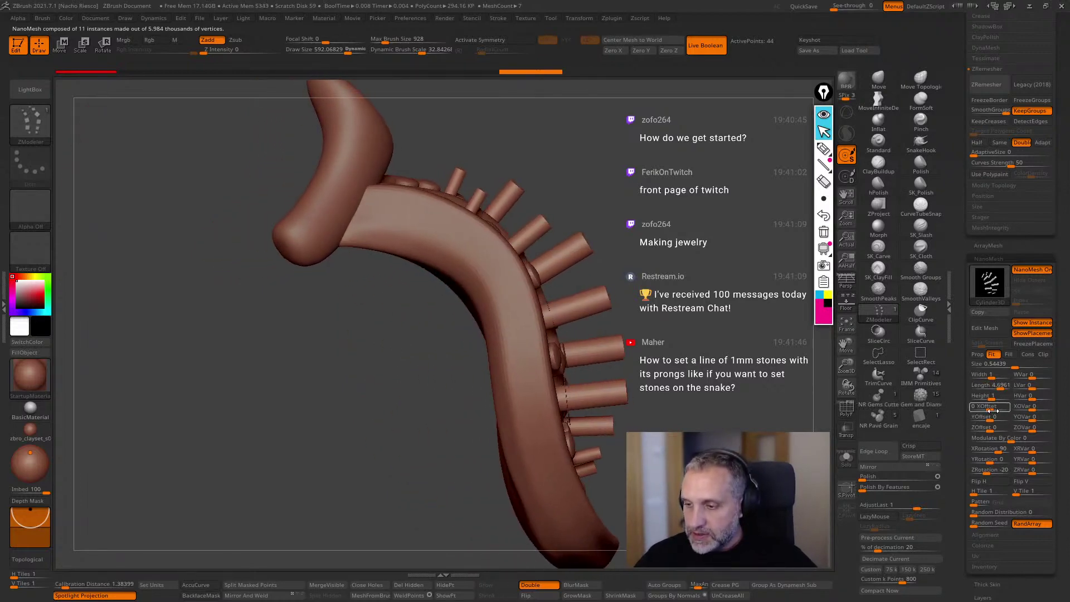
{"action": "key", "text": "ctrl+z"}
Set the NanoMesh Size to about 0.668, Length to about 5.53 and YOffset to about -1.17 so the cylinders pierce the leaf's back.
{"action": "left_click_drag", "start_coordinate": [987, 417], "coordinate": [984, 417]}
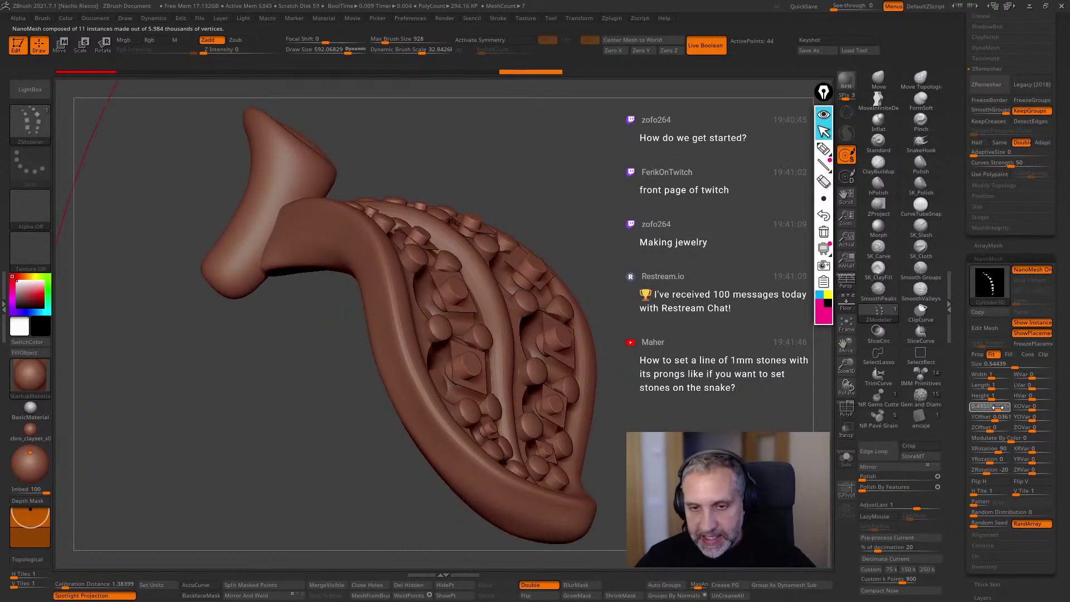
{"action": "left_click_drag", "start_coordinate": [995, 421], "coordinate": [972, 418]}
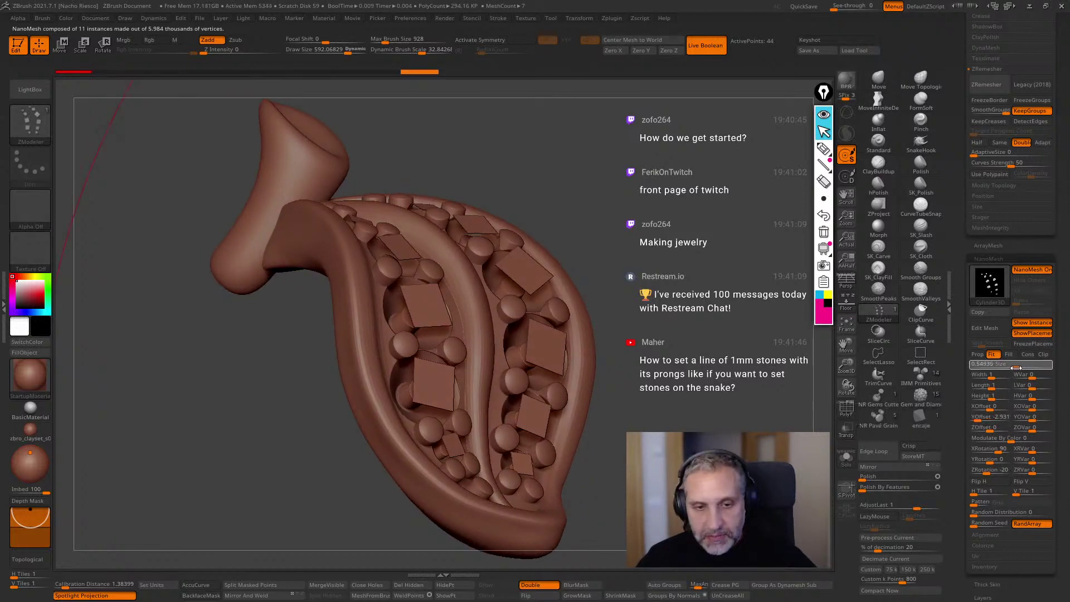
{"action": "left_click_drag", "start_coordinate": [987, 385], "coordinate": [999, 386]}
{"action": "left_click_drag", "start_coordinate": [814, 446], "coordinate": [836, 463]}
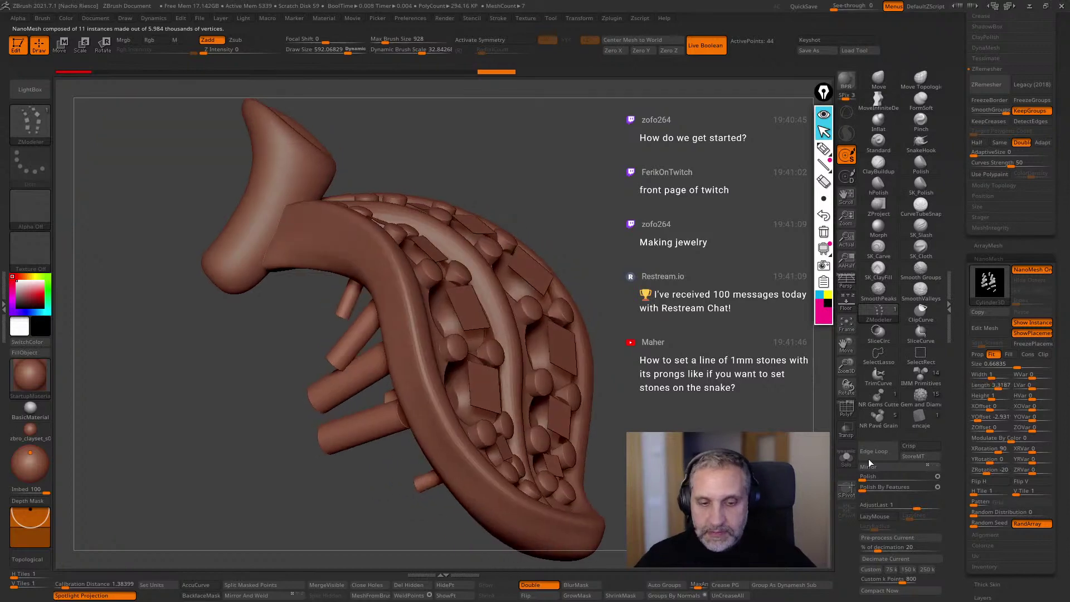
{"action": "left_click_drag", "start_coordinate": [984, 421], "coordinate": [979, 421]}
{"action": "left_click_drag", "start_coordinate": [821, 445], "coordinate": [546, 468]}
{"action": "left_click_drag", "start_coordinate": [791, 401], "coordinate": [759, 423]}
{"action": "left_click_drag", "start_coordinate": [991, 385], "coordinate": [1001, 386]}
{"action": "left_click_drag", "start_coordinate": [802, 390], "coordinate": [892, 299]}
Set the 2mm subtool's Boolean mode to subtractive so the cylinders cut holes through the leaf under the gem seats.
{"action": "scroll", "coordinate": [947, 327], "scroll_direction": "up", "scroll_amount": 5}
{"action": "scroll", "coordinate": [948, 327], "scroll_direction": "up", "scroll_amount": 8}
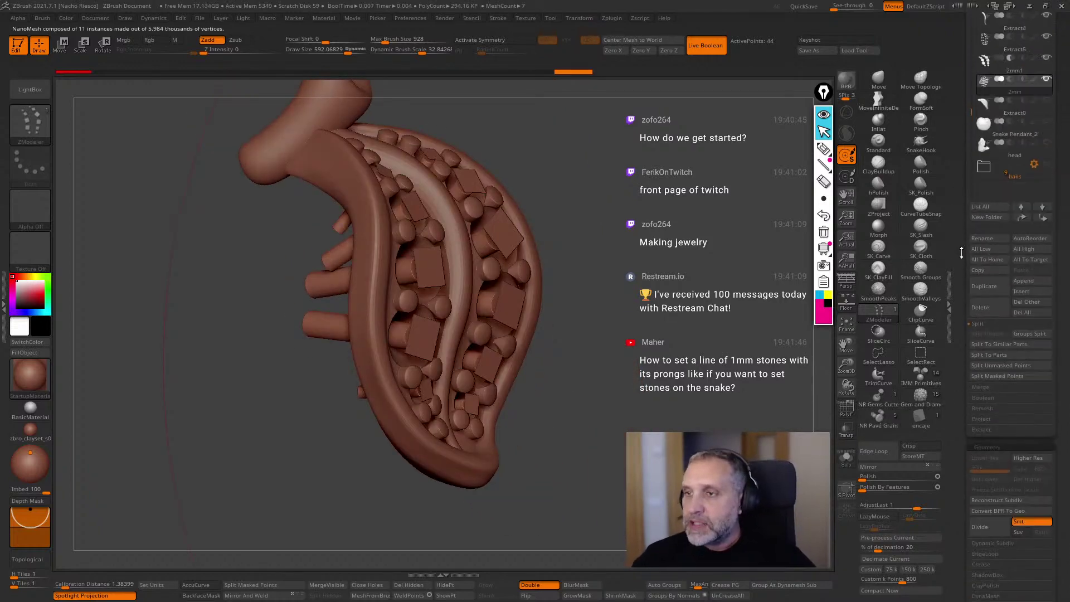
{"action": "left_click", "coordinate": [1010, 81]}
{"action": "left_click_drag", "start_coordinate": [590, 340], "coordinate": [653, 332]}
{"action": "mouse_move", "coordinate": [640, 262]}
{"action": "left_mouse_down"}
{"action": "mouse_move", "coordinate": [638, 225]}
{"action": "mouse_move", "coordinate": [699, 474]}
{"action": "mouse_move", "coordinate": [716, 490]}
{"action": "left_mouse_up"}
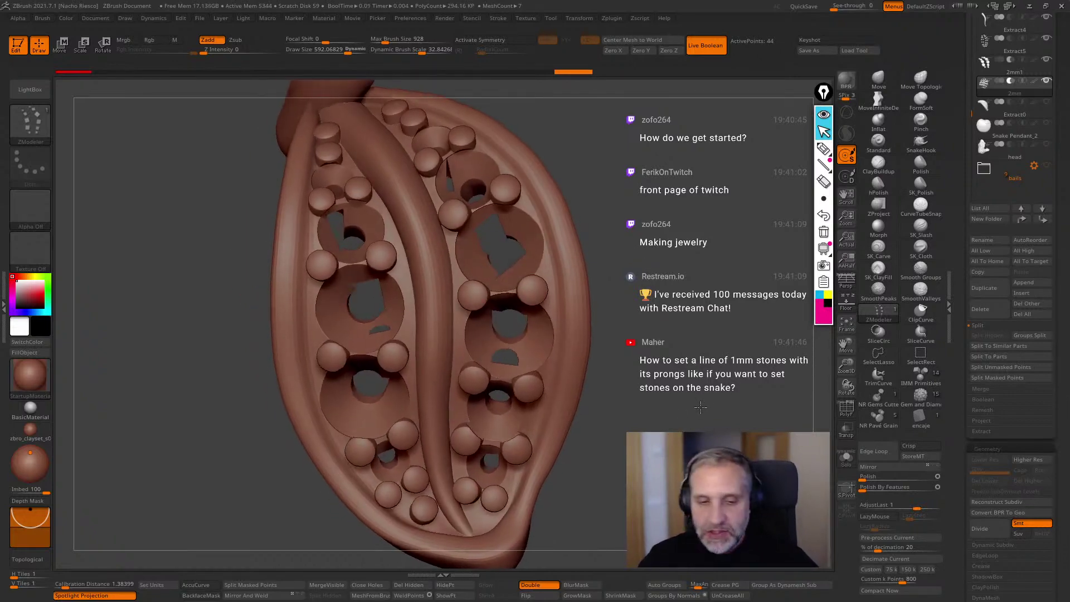
Inspect the NanoMesh cylinders and their squares in Solo mode, and return to the full leaf seen from the side.
{"action": "left_click", "coordinate": [878, 332]}
{"action": "left_click", "coordinate": [845, 456]}
{"action": "left_click_drag", "start_coordinate": [791, 434], "coordinate": [554, 335]}
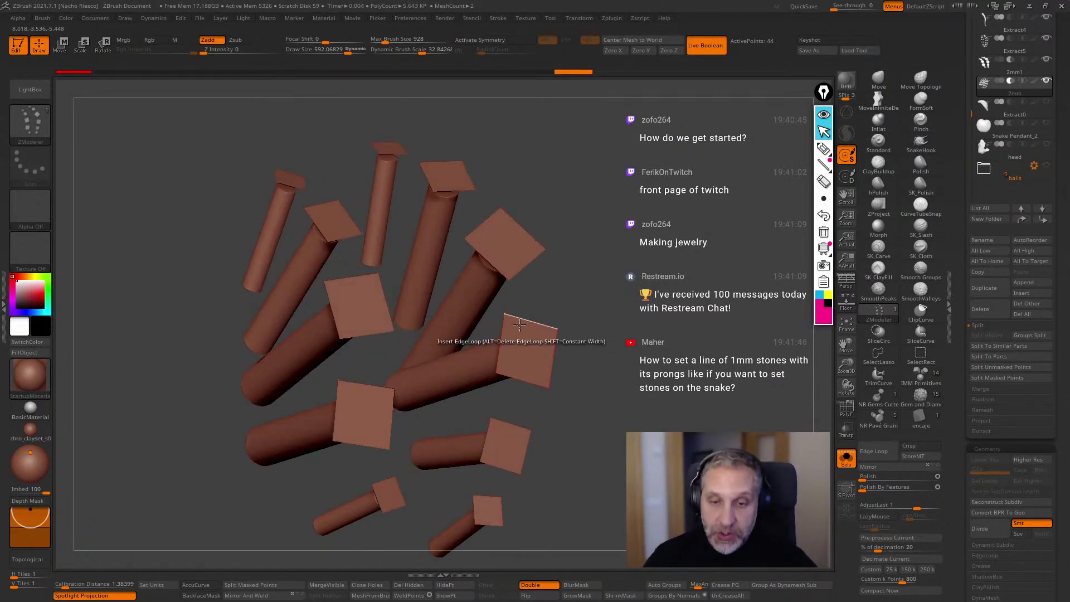
{"action": "left_click_drag", "start_coordinate": [611, 365], "coordinate": [580, 313]}
{"action": "left_click_drag", "start_coordinate": [502, 255], "coordinate": [652, 316]}
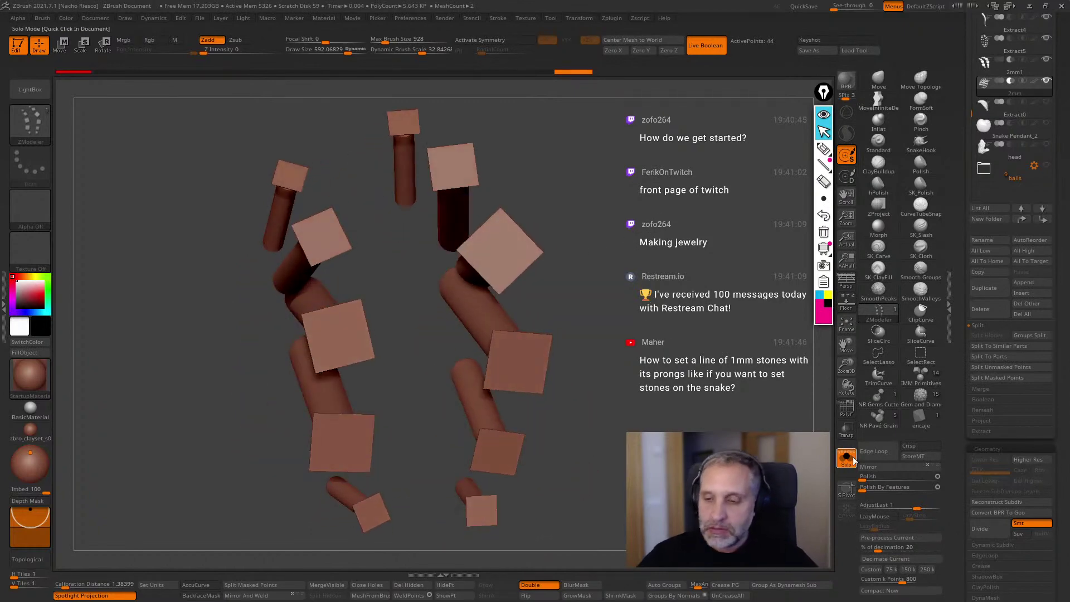
{"action": "left_click", "coordinate": [845, 457]}
{"action": "left_click_drag", "start_coordinate": [774, 356], "coordinate": [691, 498]}
View the cylinders through the transparent leaf and set the NanoMesh Length to about 5.10.
{"action": "left_click", "coordinate": [843, 435]}
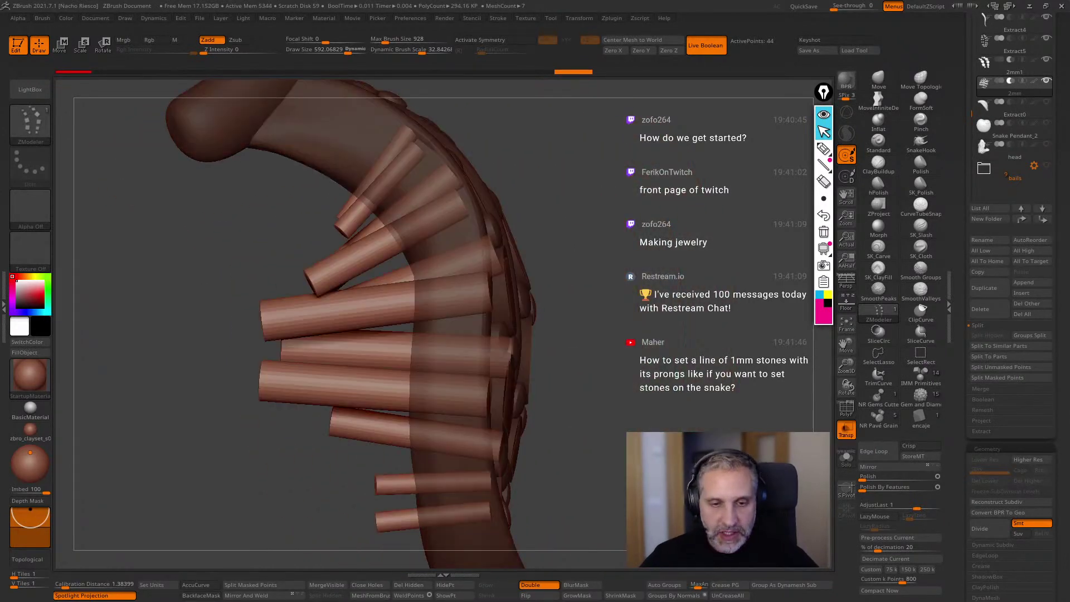
{"action": "left_click_drag", "start_coordinate": [780, 473], "coordinate": [797, 446], "text": "alt"}
{"action": "left_click_drag", "start_coordinate": [961, 537], "coordinate": [961, 299]}
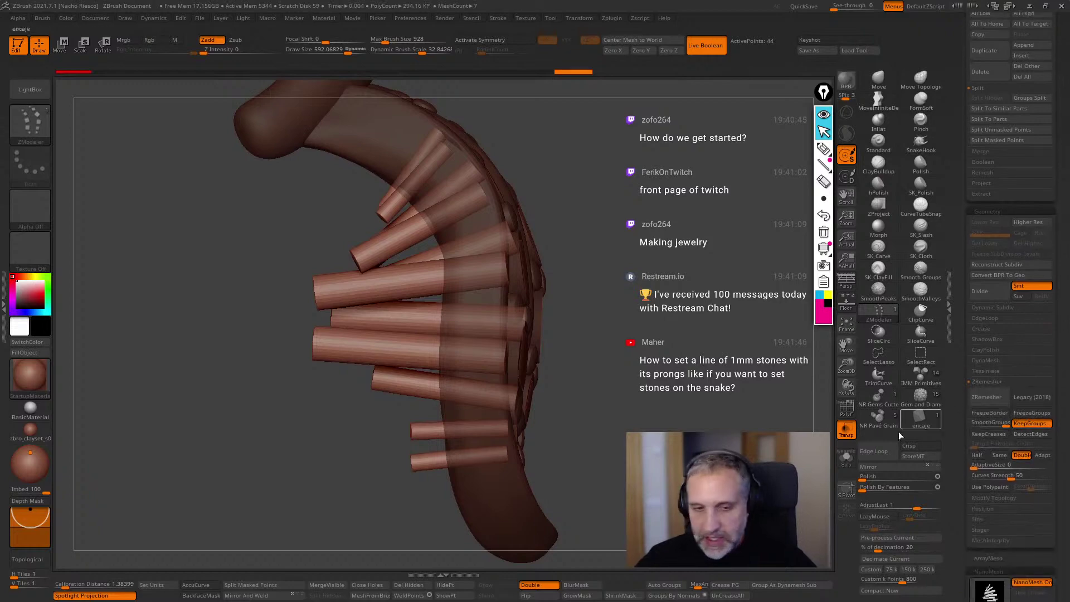
{"action": "scroll", "coordinate": [985, 486], "scroll_direction": "down", "scroll_amount": 10}
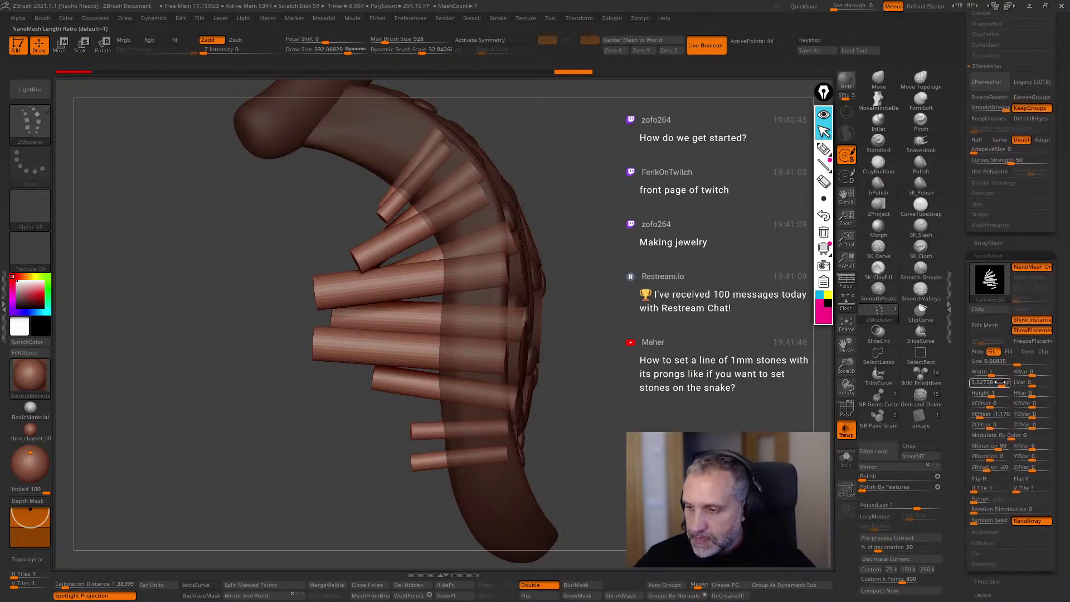
{"action": "left_click_drag", "start_coordinate": [1000, 381], "coordinate": [1005, 383]}
{"action": "left_click_drag", "start_coordinate": [641, 312], "coordinate": [610, 307]}
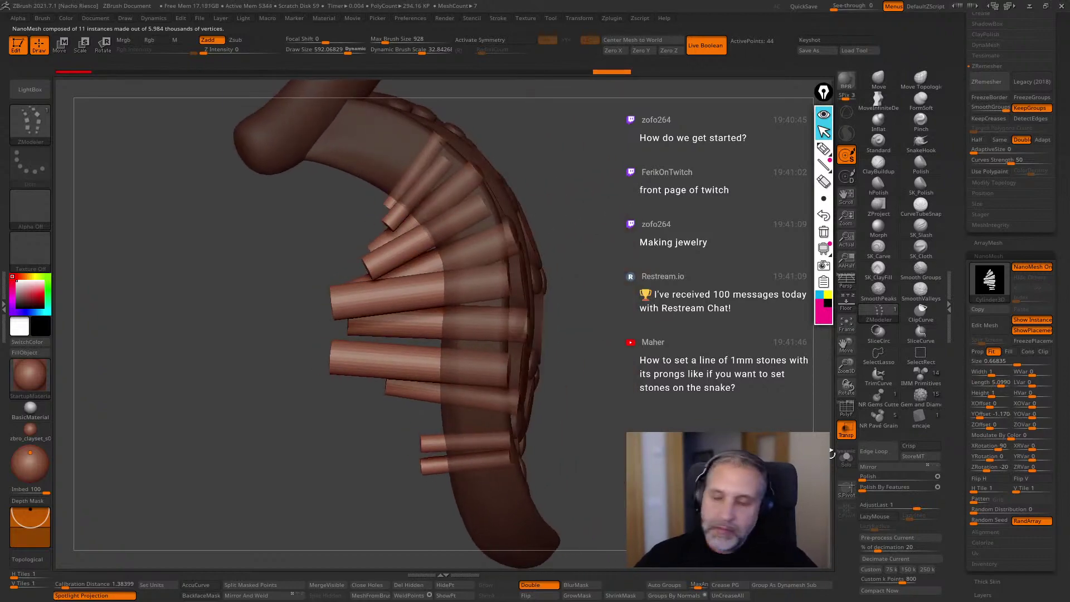
{"action": "left_click", "coordinate": [842, 433]}
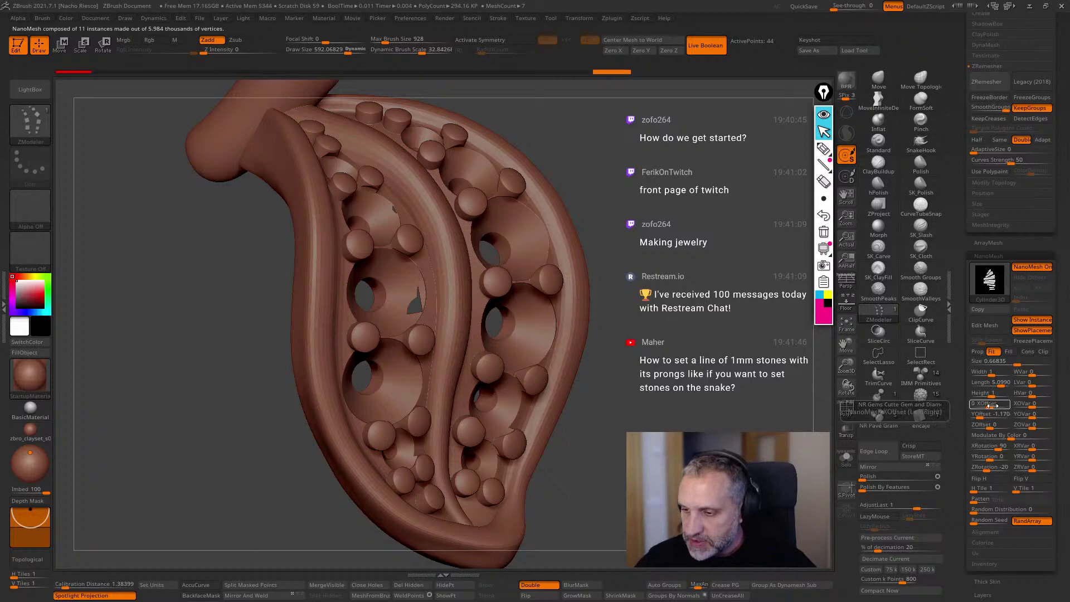
Set the NanoMesh YOffset to about -1.50, checking the cylinders' depth through the transparent leaf.
{"action": "left_click_drag", "start_coordinate": [981, 415], "coordinate": [979, 417]}
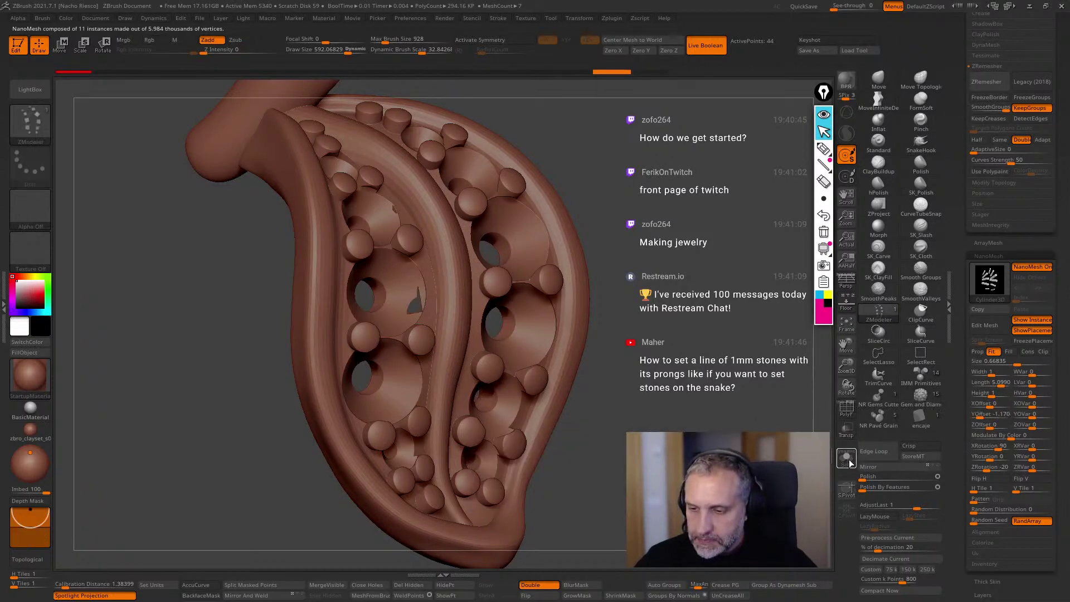
{"action": "left_click_drag", "start_coordinate": [618, 412], "coordinate": [702, 411]}
{"action": "left_click", "coordinate": [846, 433]}
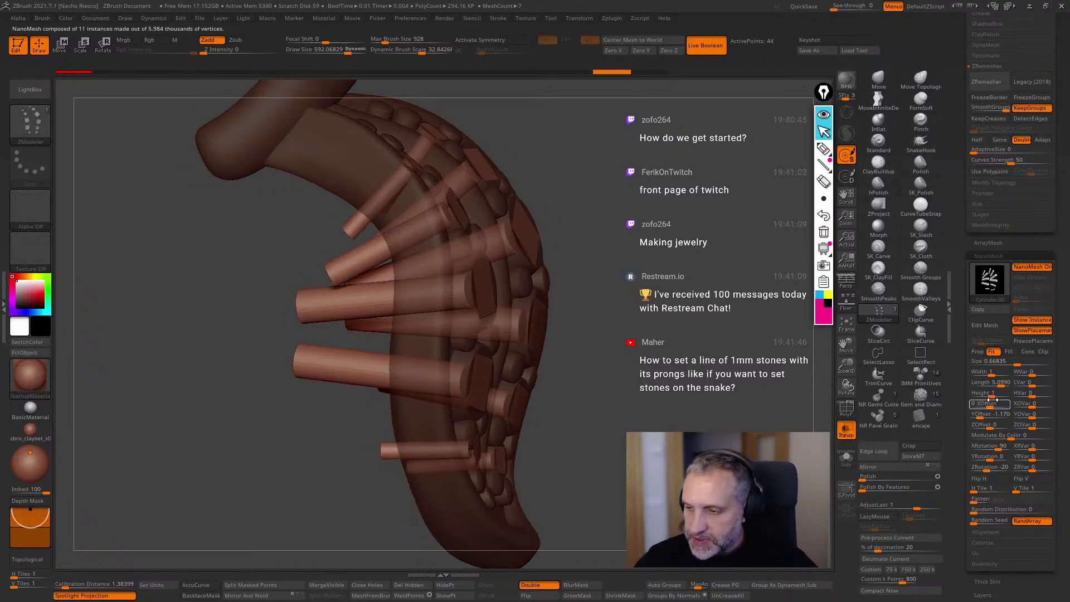
{"action": "left_click_drag", "start_coordinate": [984, 415], "coordinate": [977, 417]}
{"action": "left_click", "coordinate": [846, 431]}
{"action": "left_click_drag", "start_coordinate": [797, 430], "coordinate": [867, 430]}
{"action": "left_click", "coordinate": [846, 431]}
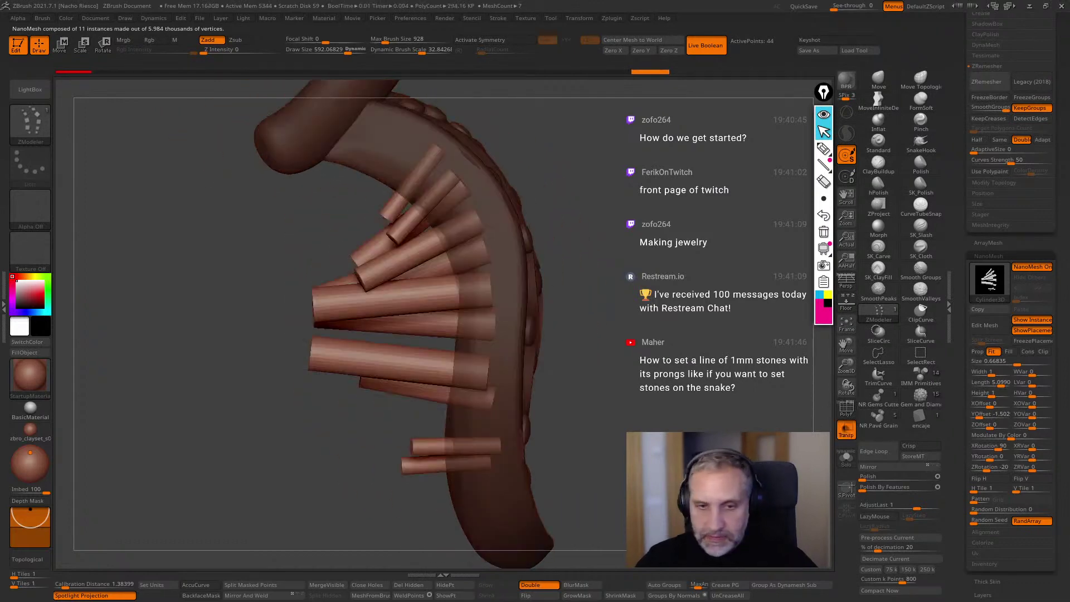
Set the NanoMesh Length to about 4.32 and check the holes in the opaque leaf.
{"action": "left_click_drag", "start_coordinate": [997, 384], "coordinate": [987, 384]}
{"action": "left_click_drag", "start_coordinate": [797, 413], "coordinate": [672, 416]}
{"action": "left_click", "coordinate": [846, 431]}
{"action": "left_click_drag", "start_coordinate": [797, 432], "coordinate": [777, 457]}
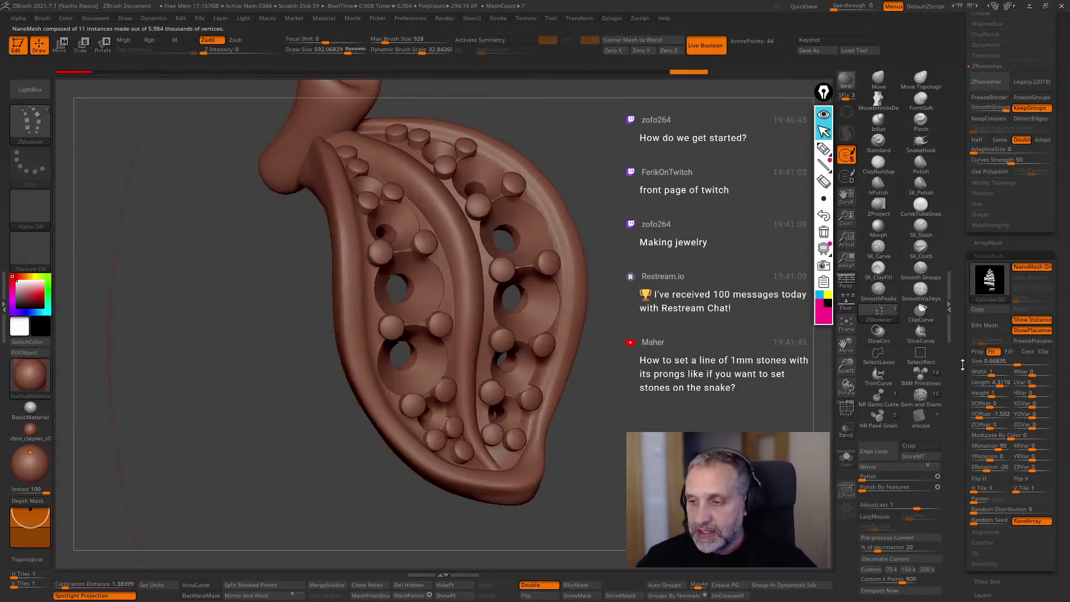
{"action": "left_click_drag", "start_coordinate": [962, 365], "coordinate": [954, 401]}
{"action": "left_click_drag", "start_coordinate": [796, 404], "coordinate": [805, 377]}
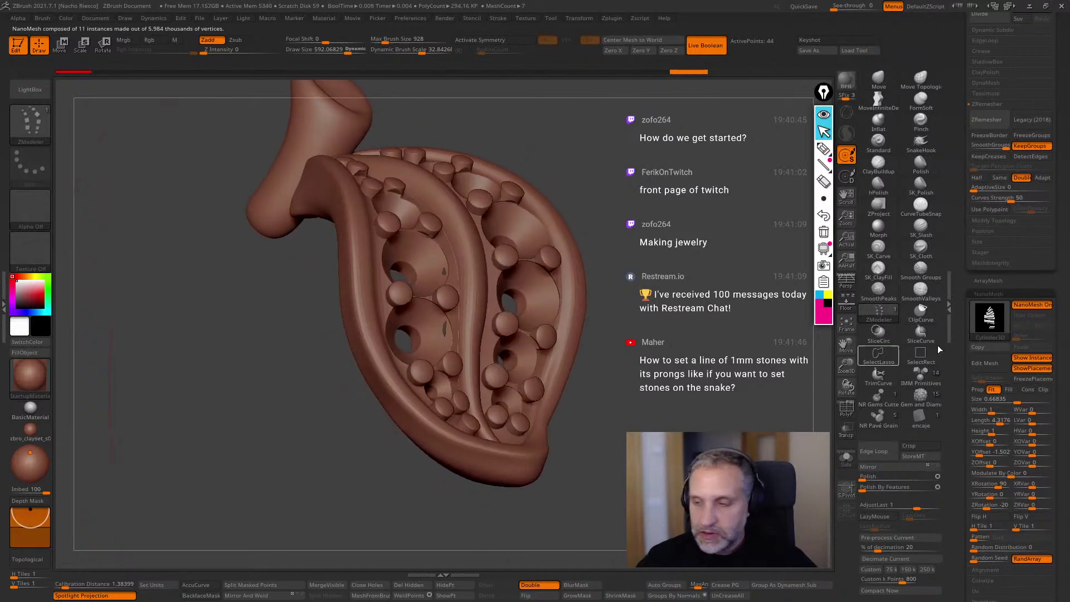
Convert the NanoMesh cylinders to real geometry with Convert BPR To Geo, and split the subtool into similar parts.
{"action": "left_click_drag", "start_coordinate": [963, 331], "coordinate": [963, 374]}
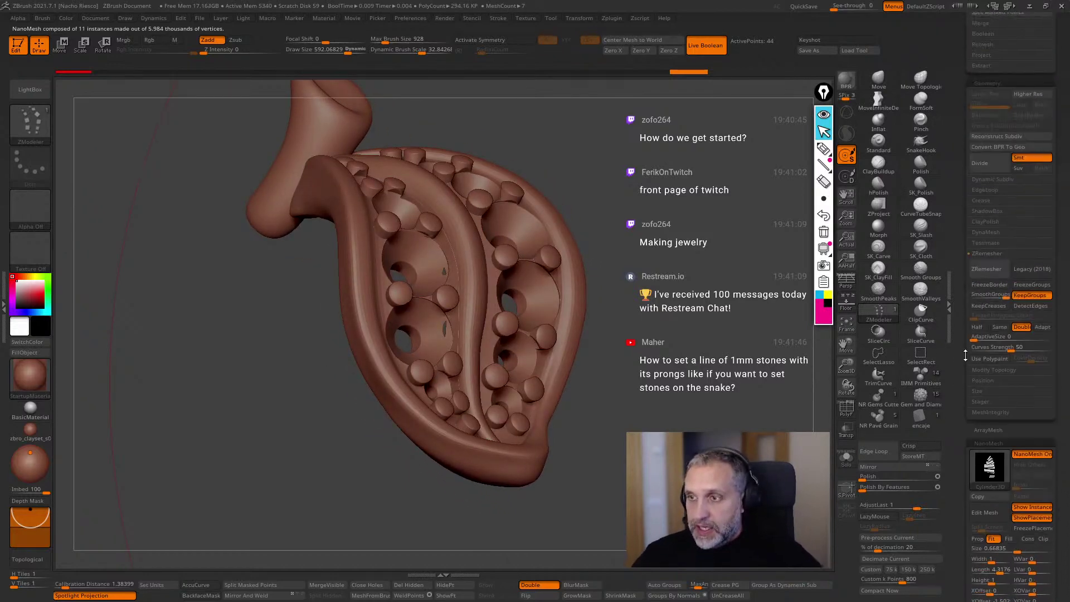
{"action": "left_click_drag", "start_coordinate": [803, 329], "coordinate": [893, 394]}
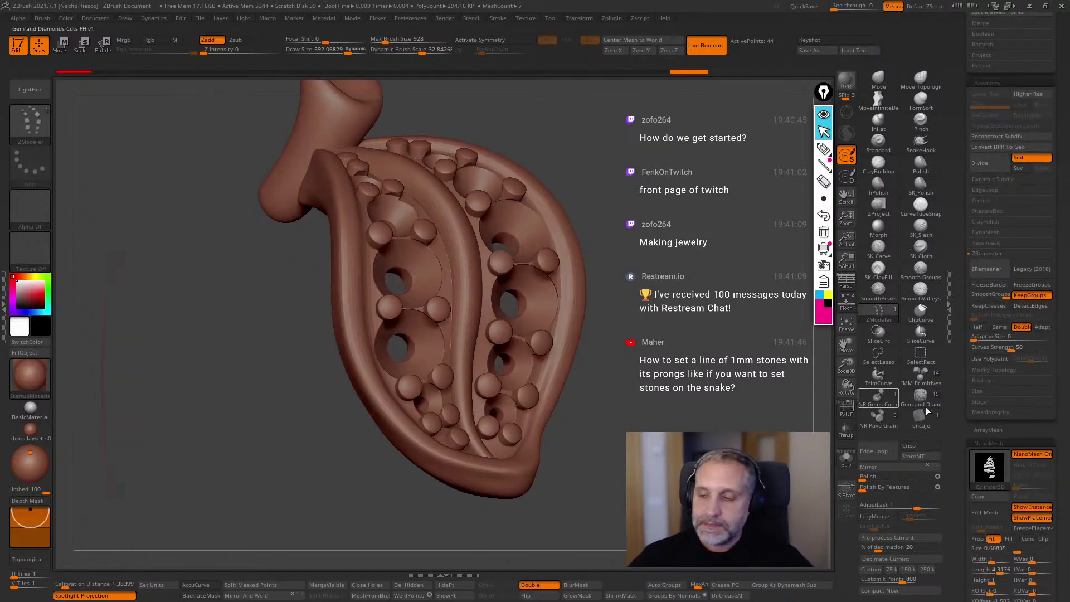
{"action": "left_click", "coordinate": [1017, 147]}
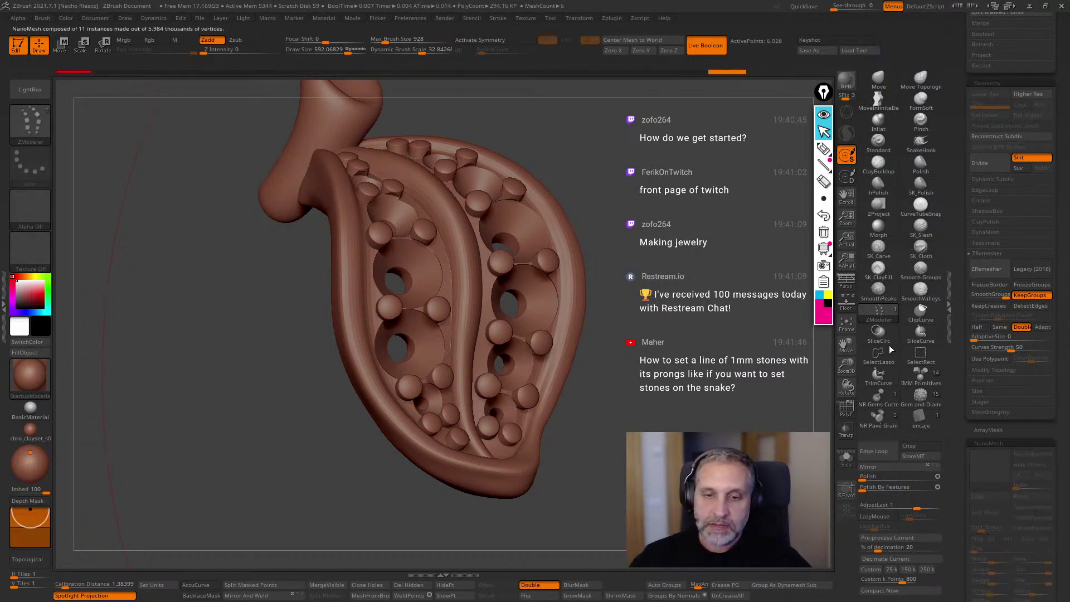
{"action": "left_click_drag", "start_coordinate": [961, 487], "coordinate": [1004, 393]}
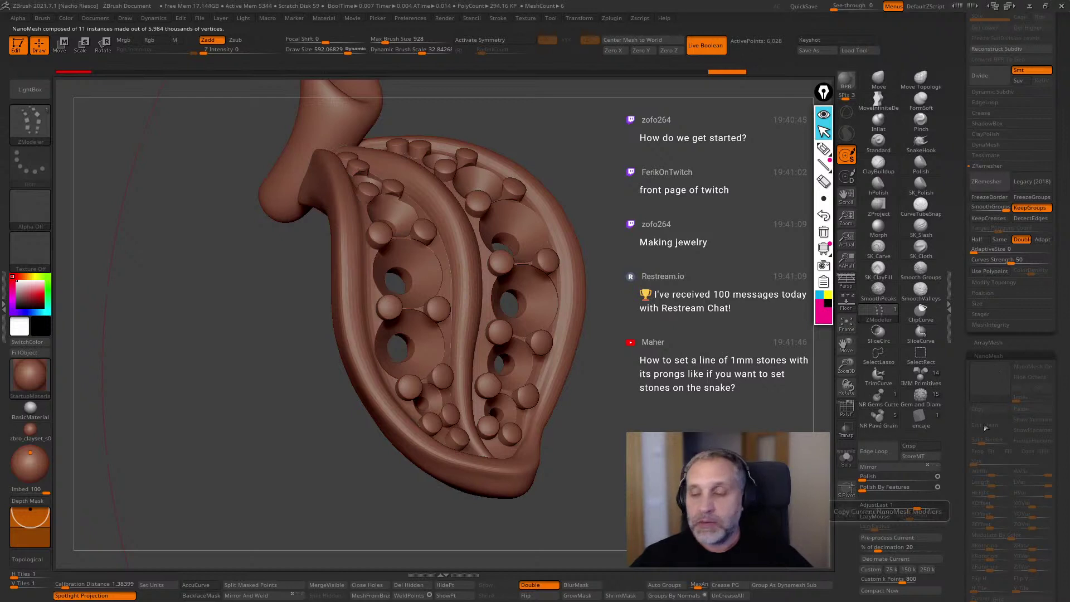
{"action": "scroll", "coordinate": [987, 419], "scroll_direction": "up", "scroll_amount": 1}
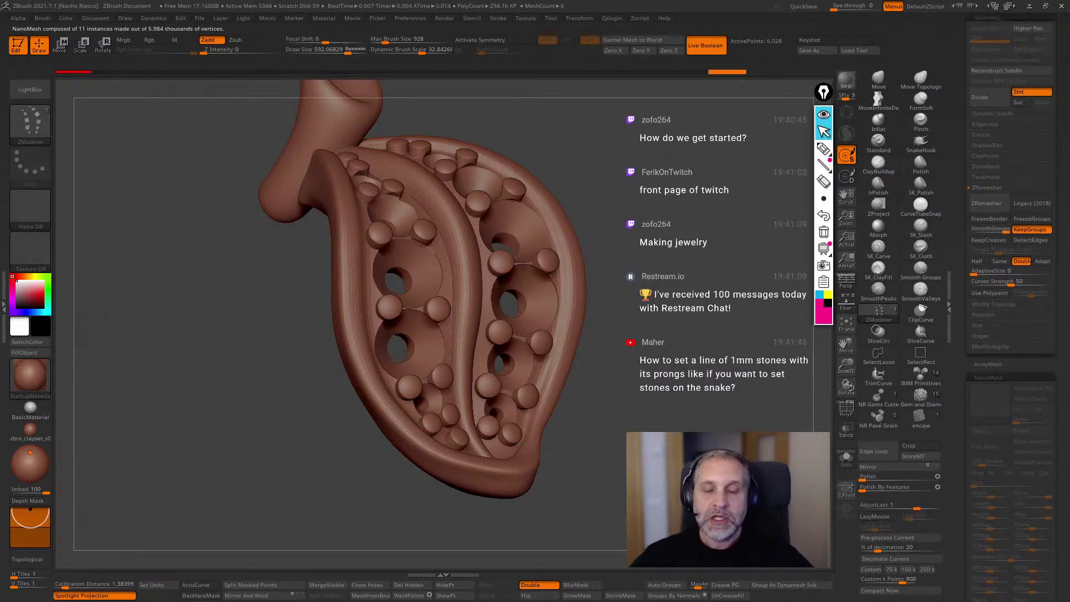
{"action": "left_click_drag", "start_coordinate": [955, 236], "coordinate": [958, 358]}
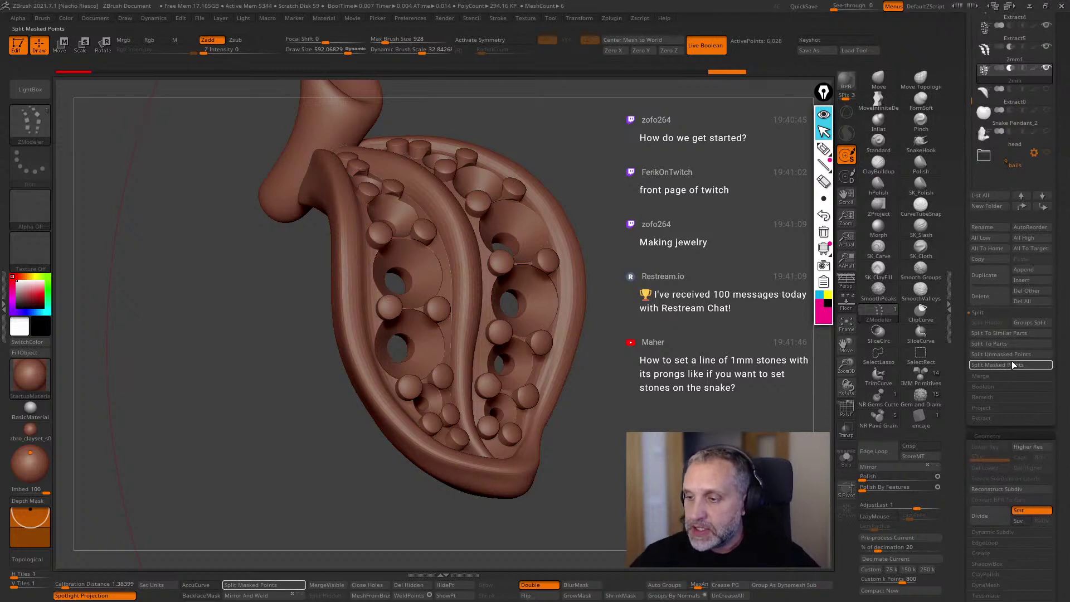
{"action": "left_click", "coordinate": [1010, 333]}
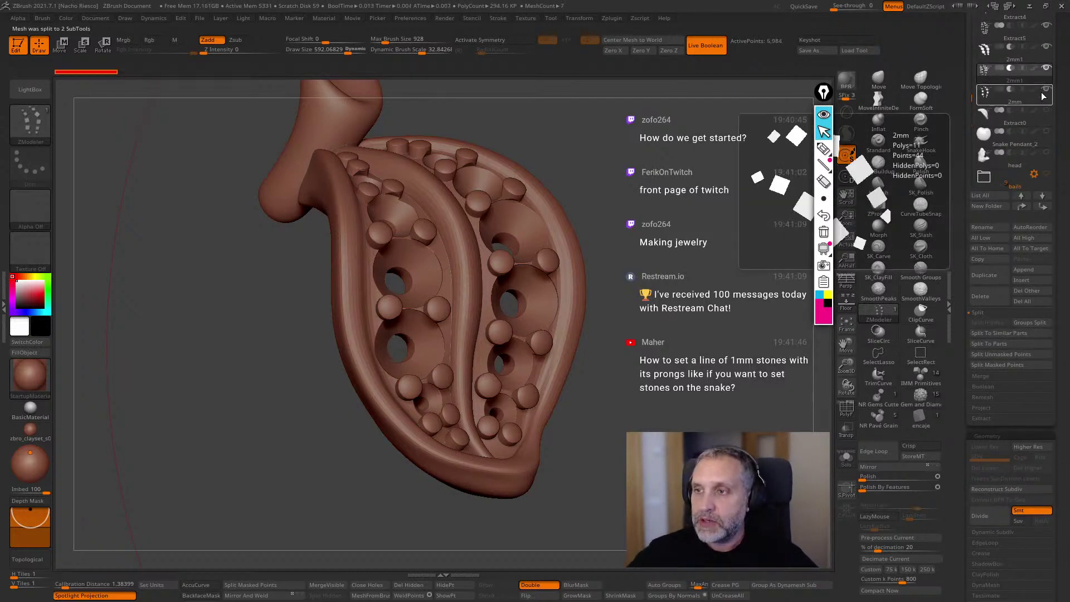
Hide the 2mm subtool holding the placement squares, check the leaf's gem seats from the front, and save the file.
{"action": "mouse_move", "coordinate": [697, 468]}
{"action": "left_mouse_down"}
{"action": "mouse_move", "coordinate": [674, 446]}
{"action": "mouse_move", "coordinate": [691, 463]}
{"action": "mouse_move", "coordinate": [718, 451]}
{"action": "mouse_move", "coordinate": [628, 459]}
{"action": "mouse_move", "coordinate": [686, 474]}
{"action": "mouse_move", "coordinate": [710, 465]}
{"action": "mouse_move", "coordinate": [568, 457]}
{"action": "mouse_move", "coordinate": [630, 462]}
{"action": "mouse_move", "coordinate": [714, 408]}
{"action": "mouse_move", "coordinate": [702, 384]}
{"action": "mouse_move", "coordinate": [700, 480]}
{"action": "left_mouse_up"}
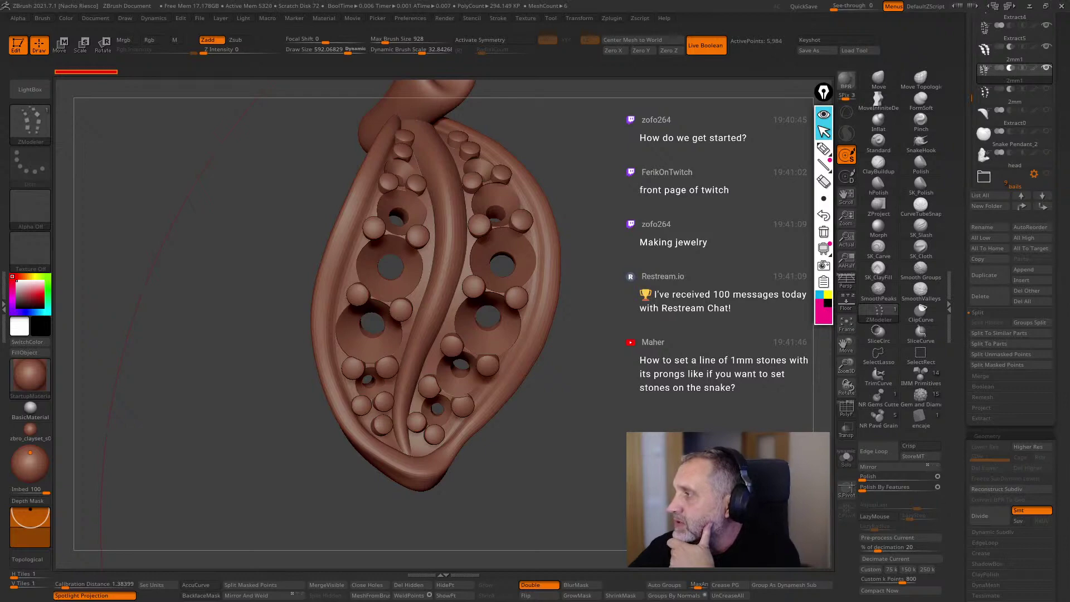
{"action": "mouse_move", "coordinate": [596, 356]}
{"action": "left_mouse_down"}
{"action": "mouse_move", "coordinate": [568, 370]}
{"action": "mouse_move", "coordinate": [598, 351]}
{"action": "left_mouse_up"}
{"action": "left_click_drag", "start_coordinate": [956, 92], "coordinate": [955, 267]}
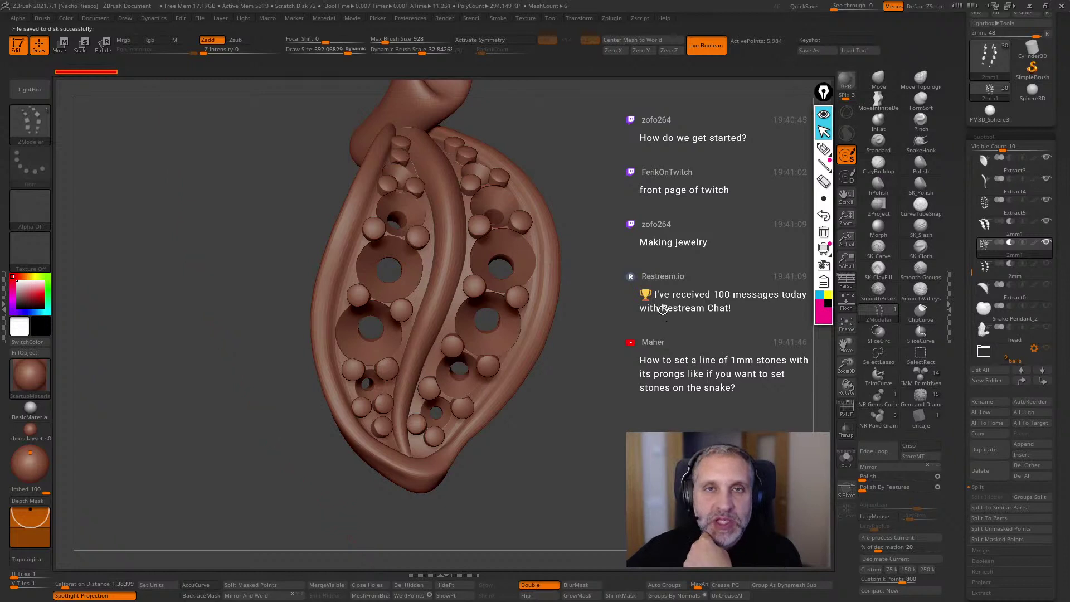
{"action": "left_click_drag", "start_coordinate": [675, 308], "coordinate": [667, 316]}
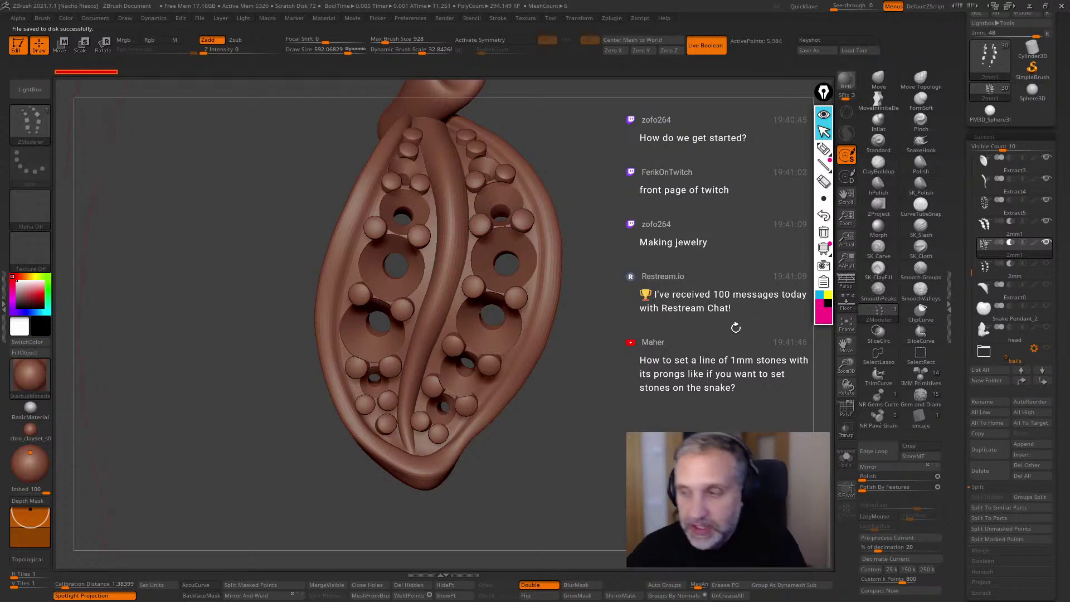
Convert a Sphere3D into a PolyMesh3D and choose the merged mesh of the NR Pavé Grain brush.
{"action": "left_click_drag", "start_coordinate": [953, 181], "coordinate": [958, 232]}
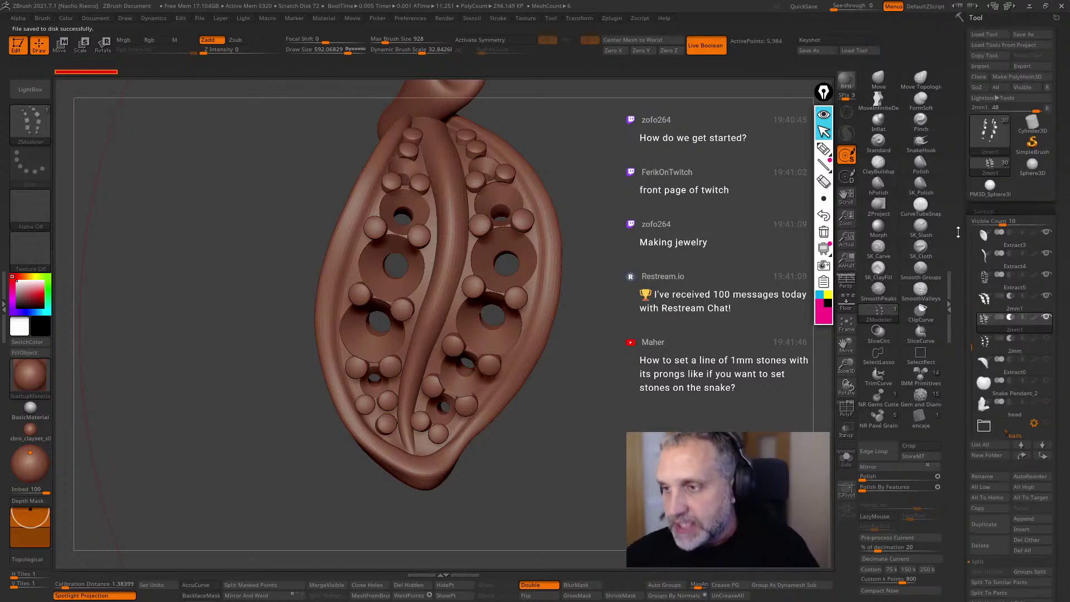
{"action": "left_click", "coordinate": [1031, 166]}
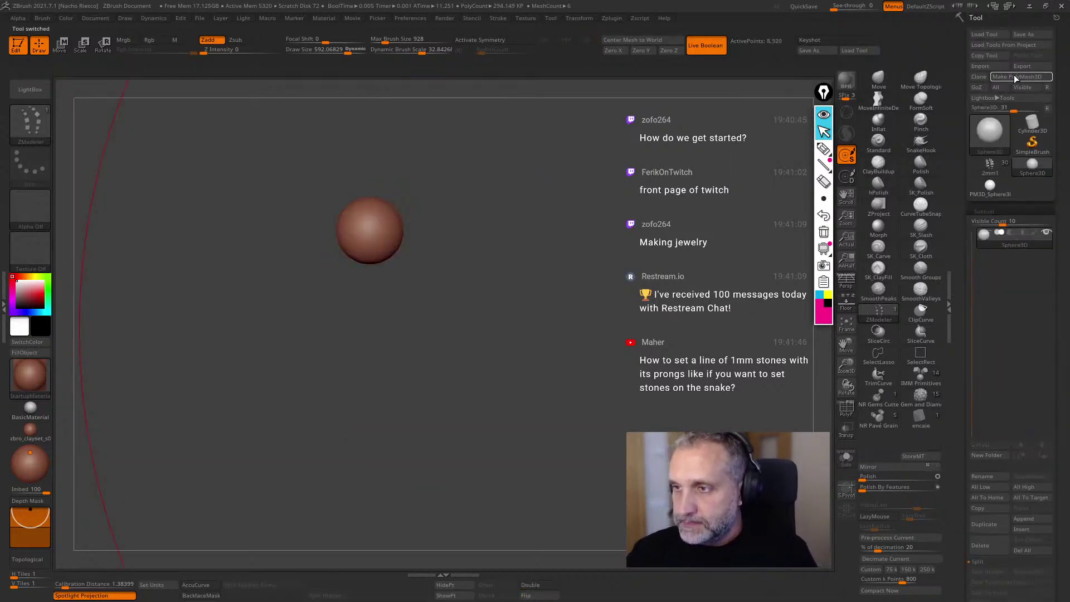
{"action": "left_click", "coordinate": [1015, 77]}
{"action": "key", "text": "f"}
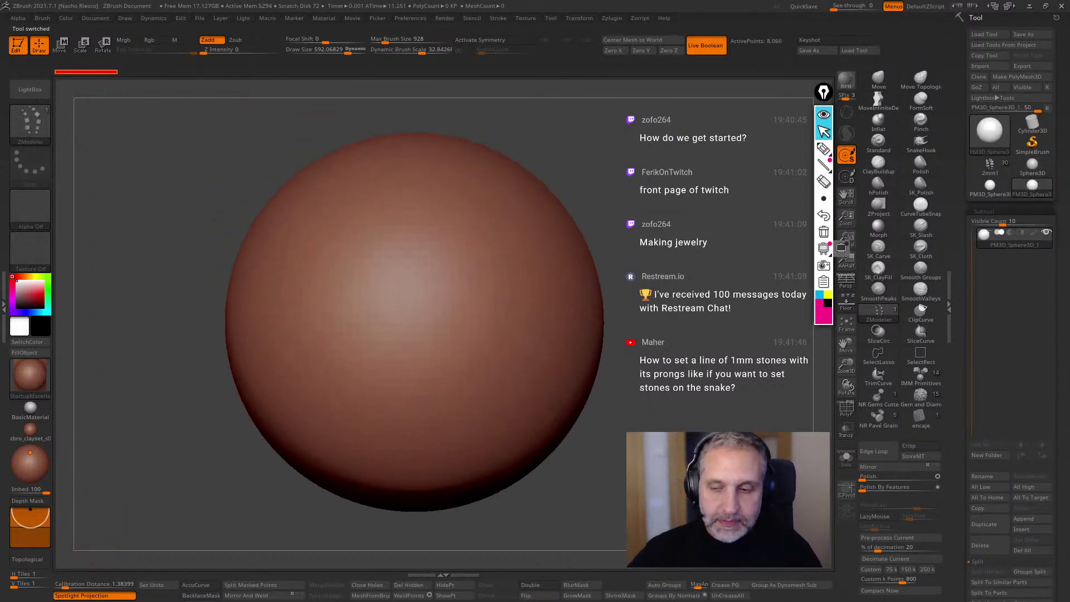
{"action": "left_click", "coordinate": [876, 423]}
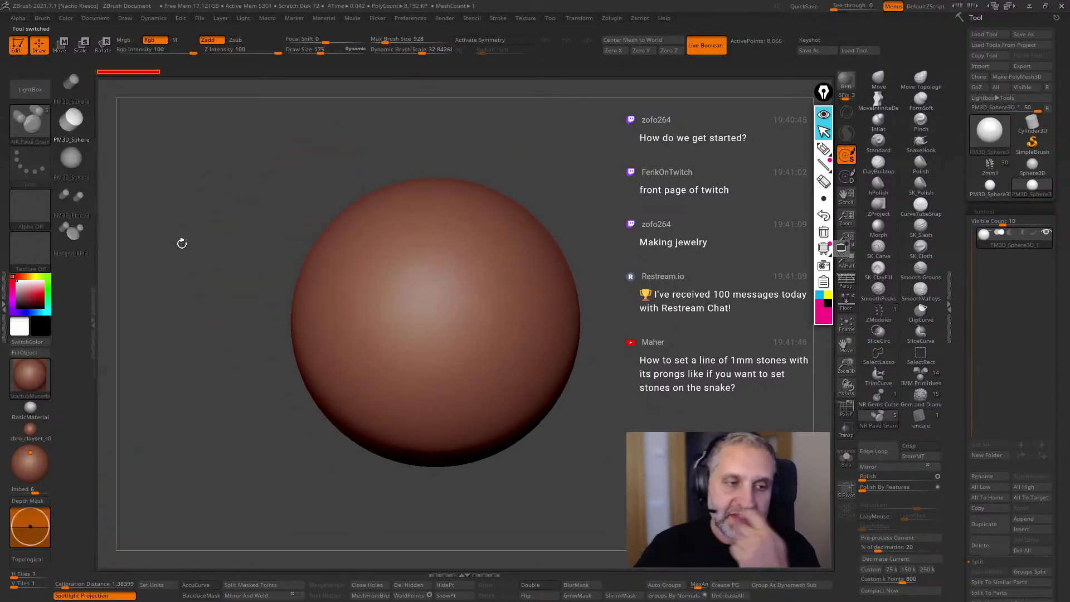
{"action": "left_click", "coordinate": [74, 236]}
Try to insert a single pavé mesh on the sphere without Curve Mode.
{"action": "left_click_drag", "start_coordinate": [446, 285], "coordinate": [450, 316]}
{"action": "left_click_drag", "start_coordinate": [605, 290], "coordinate": [618, 260]}
{"action": "key", "text": "ctrl+z"}
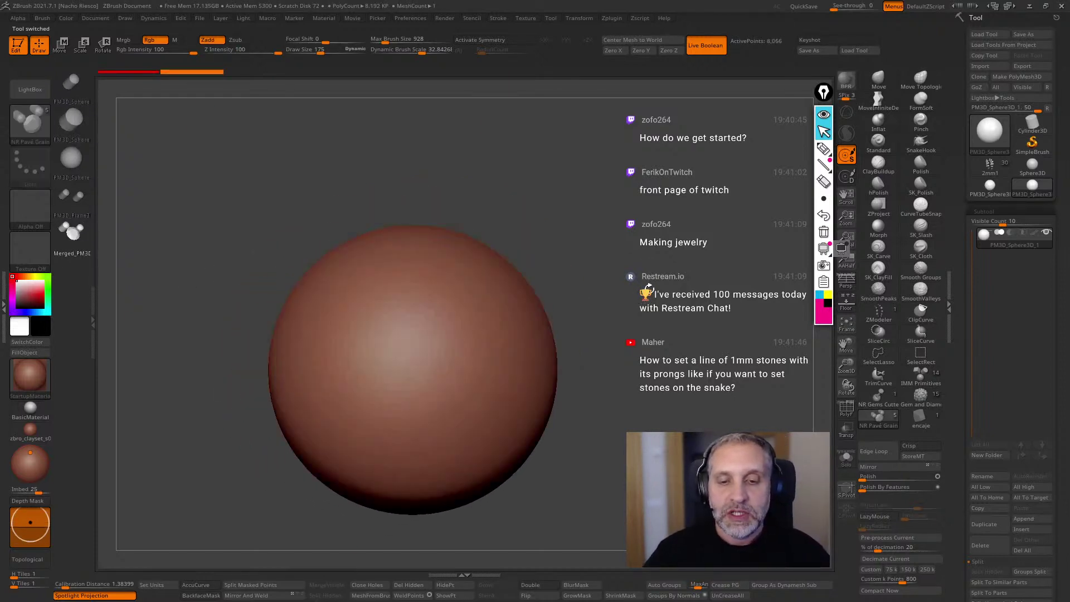
Turn on Curve Mode for the pavé brush and try a diagonal curve across the sphere at Draw Size about 6.16.
{"action": "left_click", "coordinate": [499, 18]}
{"action": "left_click", "coordinate": [529, 228]}
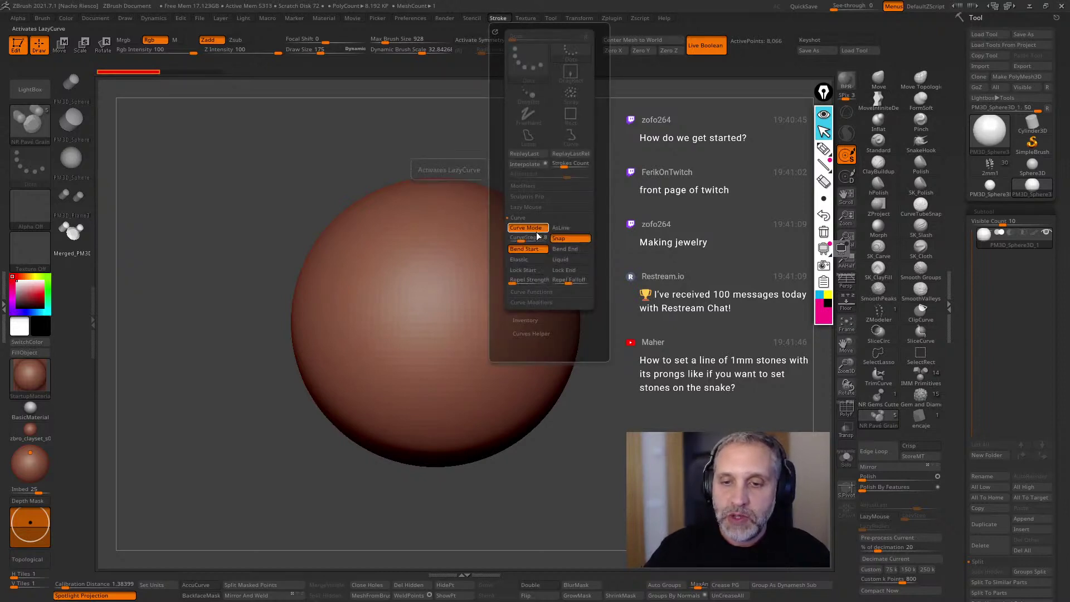
{"action": "left_click_drag", "start_coordinate": [464, 369], "coordinate": [466, 361]}
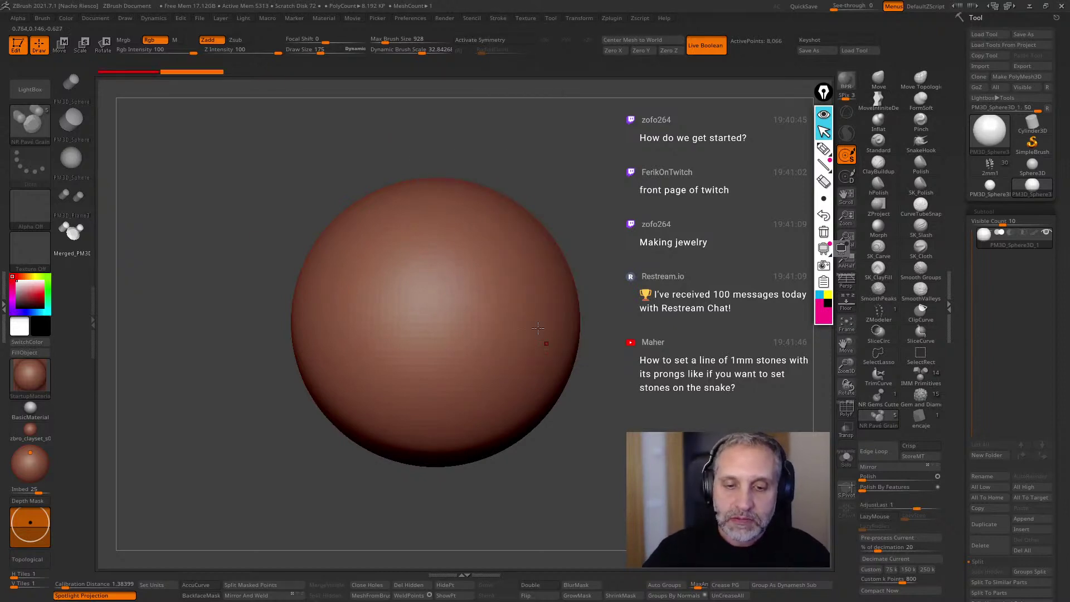
{"action": "key", "text": "s"}
{"action": "left_click_drag", "start_coordinate": [506, 258], "coordinate": [508, 258]}
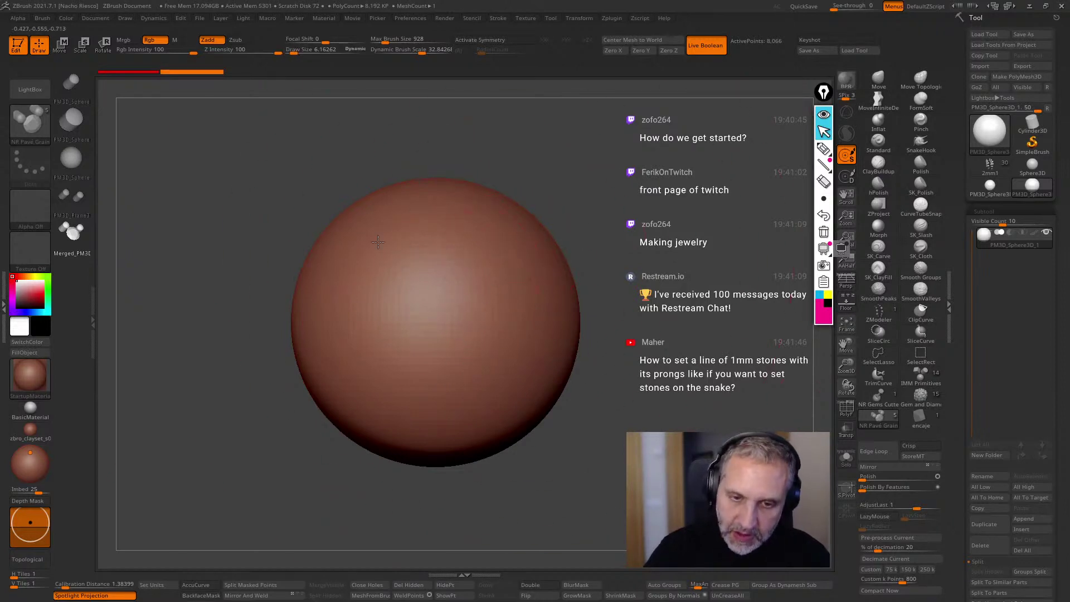
{"action": "left_click_drag", "start_coordinate": [375, 242], "coordinate": [469, 339]}
{"action": "left_click_drag", "start_coordinate": [659, 387], "coordinate": [657, 394], "text": "alt"}
{"action": "key", "text": "ctrl+z"}
Set the Draw Size to about 2.29, try a curved vertical line of stones on the sphere, and undo it.
{"action": "key", "text": "s"}
{"action": "left_click_drag", "start_coordinate": [477, 298], "coordinate": [473, 296]}
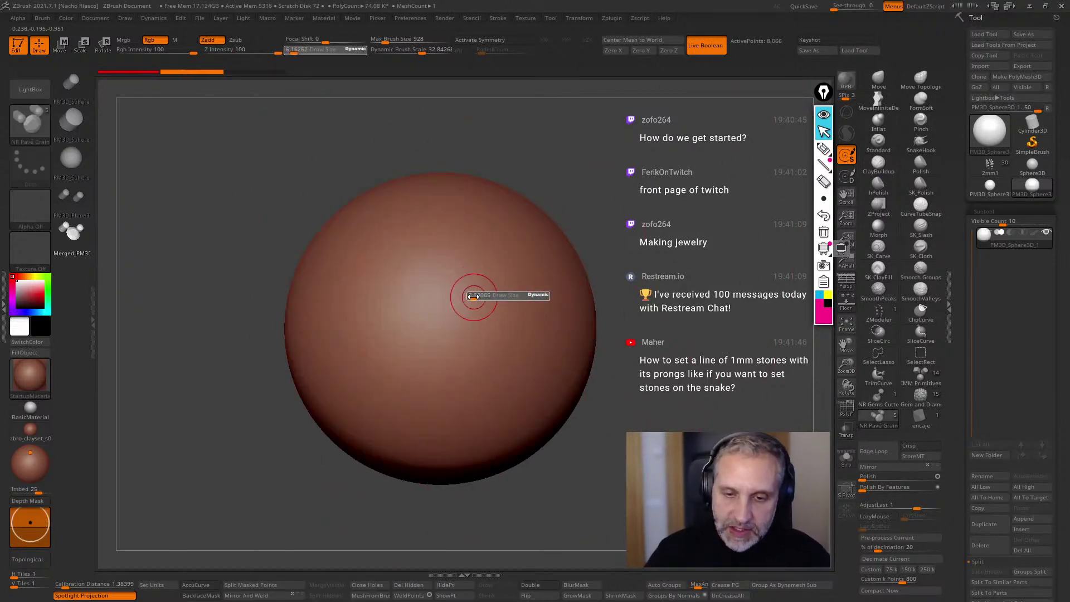
{"action": "mouse_move", "coordinate": [400, 209]}
{"action": "left_mouse_down"}
{"action": "mouse_move", "coordinate": [449, 360]}
{"action": "mouse_move", "coordinate": [422, 436]}
{"action": "left_mouse_up"}
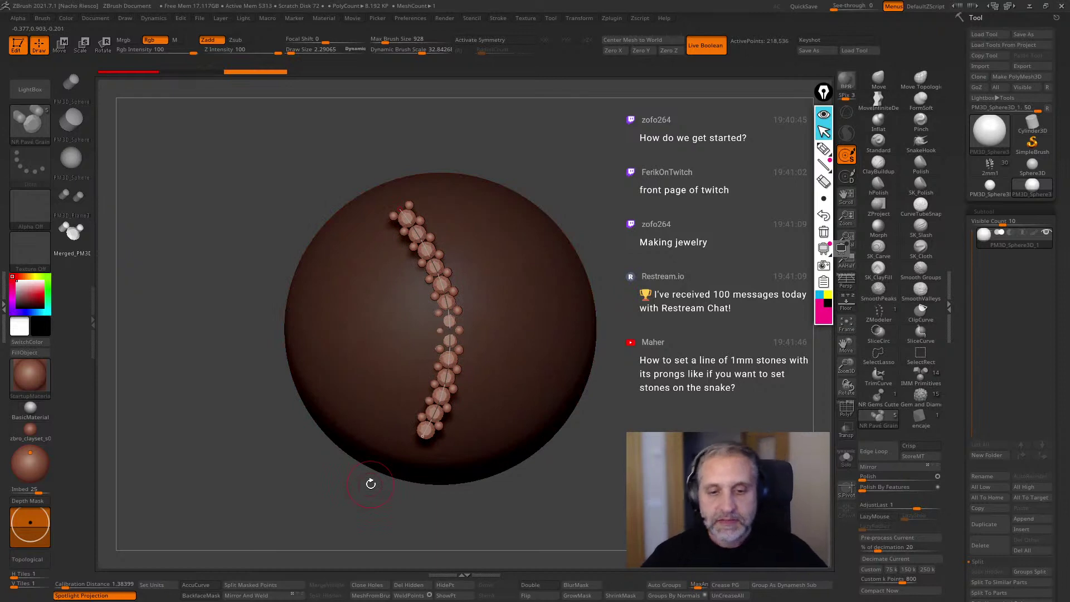
{"action": "left_click_drag", "start_coordinate": [371, 483], "coordinate": [716, 406]}
{"action": "key", "text": "ctrl+z"}
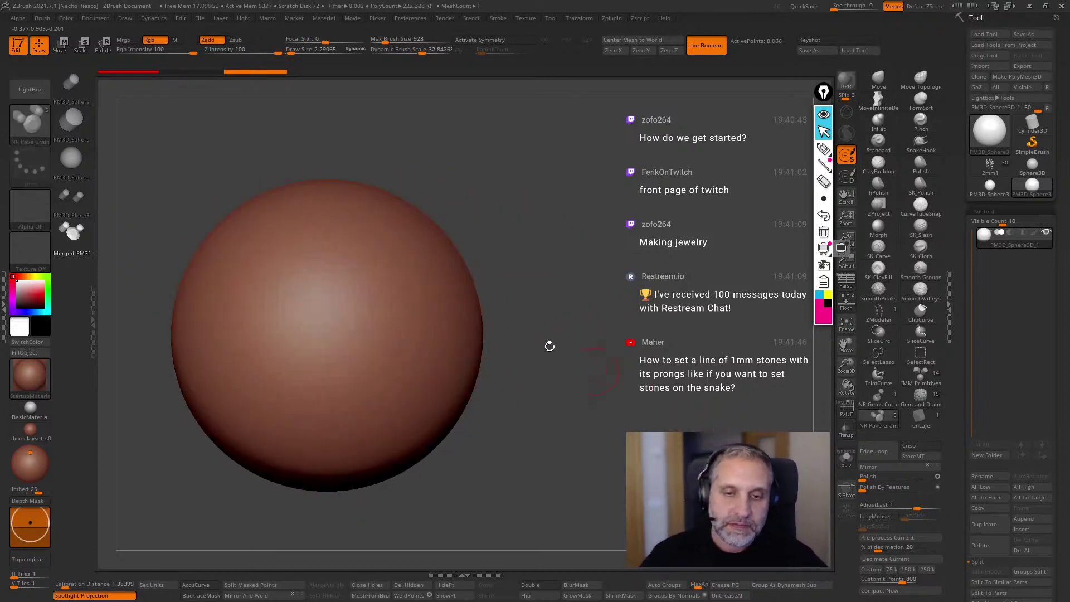
Try an S-shaped pavé curve on the sphere, updating its stones and undoing each trial.
{"action": "left_click_drag", "start_coordinate": [447, 420], "coordinate": [447, 422]}
{"action": "left_click_drag", "start_coordinate": [724, 407], "coordinate": [348, 419]}
{"action": "key", "text": "ctrl+z"}
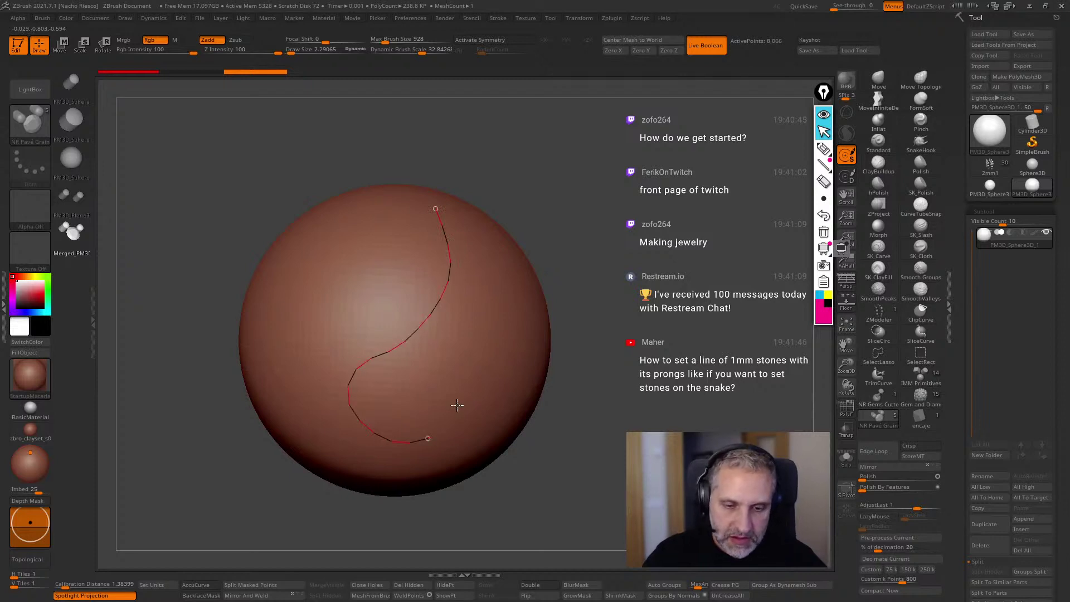
{"action": "left_click", "coordinate": [448, 420]}
{"action": "left_click_drag", "start_coordinate": [579, 424], "coordinate": [368, 412]}
{"action": "key", "text": "ctrl+z"}
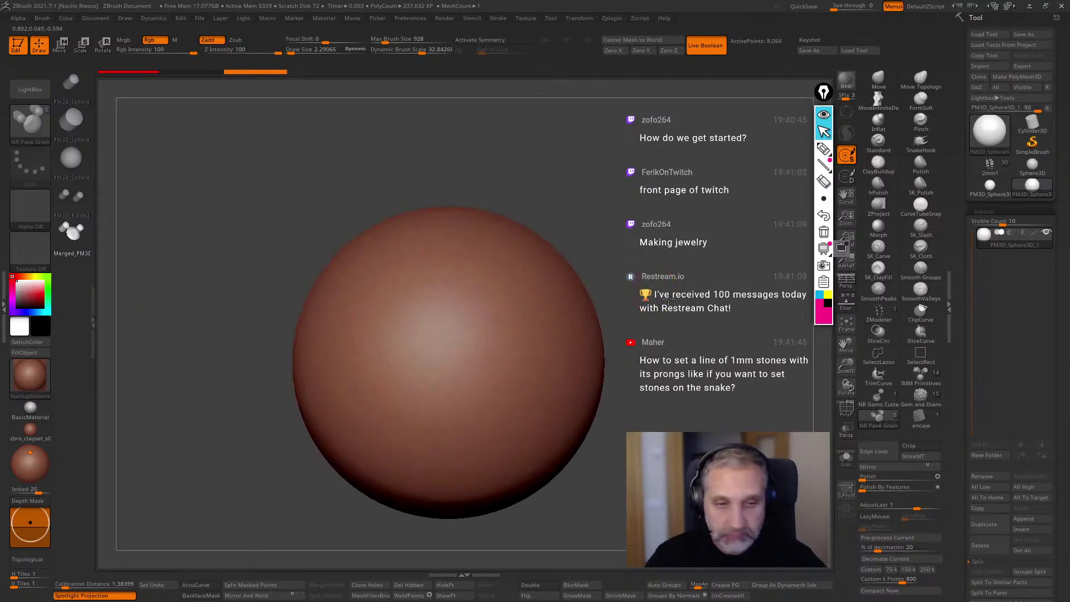
Toggle the curve Snap option and draw a hook-shaped line of stones with prongs across the sphere.
{"action": "left_click_drag", "start_coordinate": [666, 301], "coordinate": [645, 245], "text": "alt"}
{"action": "left_click", "coordinate": [497, 18]}
{"action": "left_click", "coordinate": [499, 18]}
{"action": "left_click", "coordinate": [499, 18]}
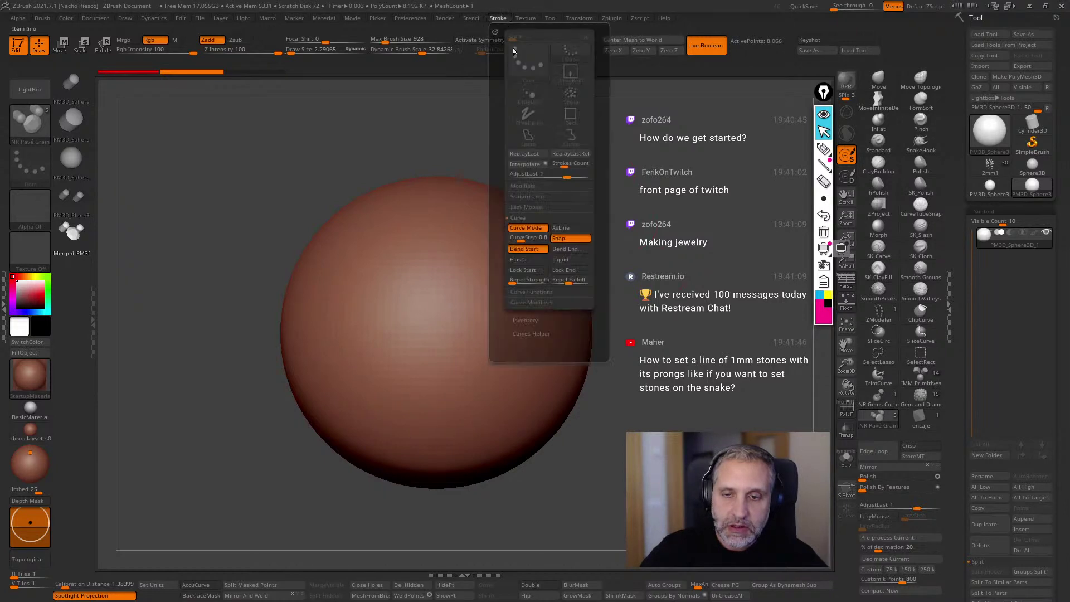
{"action": "left_click", "coordinate": [571, 242]}
{"action": "mouse_move", "coordinate": [620, 225]}
{"action": "left_mouse_down"}
{"action": "mouse_move", "coordinate": [649, 218]}
{"action": "mouse_move", "coordinate": [585, 250]}
{"action": "left_mouse_up"}
{"action": "left_click_drag", "start_coordinate": [441, 192], "coordinate": [498, 227]}
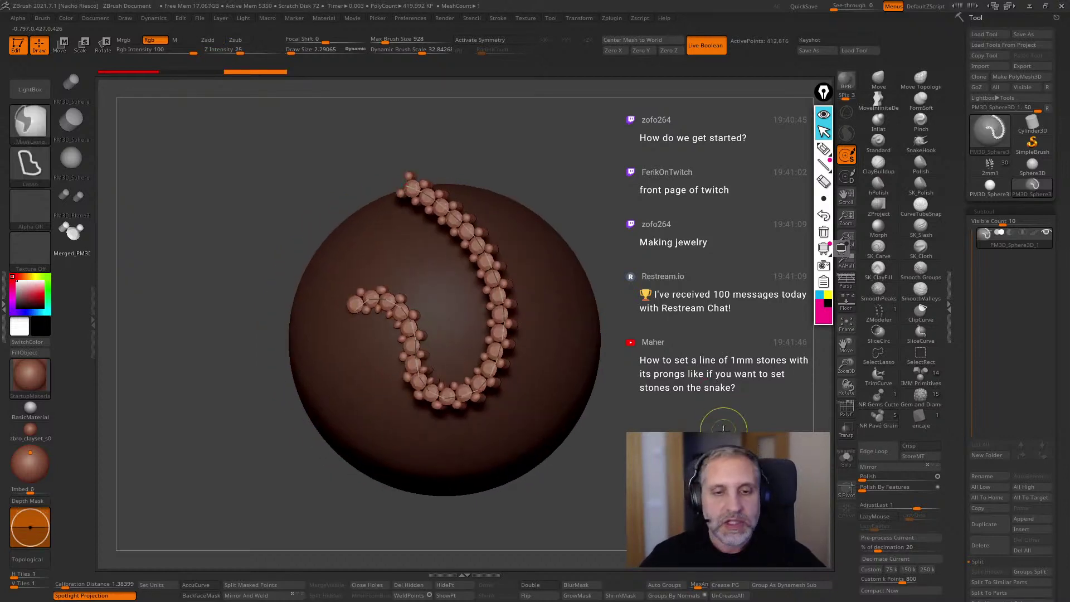
Undo the hook-shaped line, try a pavé curve running past the sphere's edge, and undo that too.
{"action": "key", "text": "ctrl+z"}
{"action": "left_click_drag", "start_coordinate": [445, 251], "coordinate": [597, 353]}
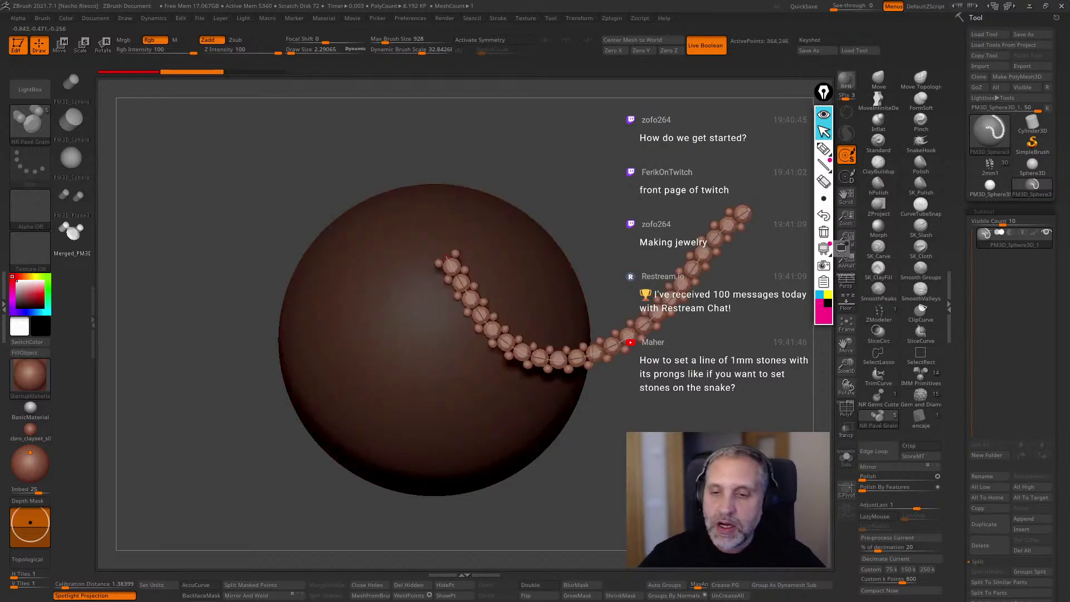
{"action": "left_click_drag", "start_coordinate": [602, 390], "coordinate": [501, 368]}
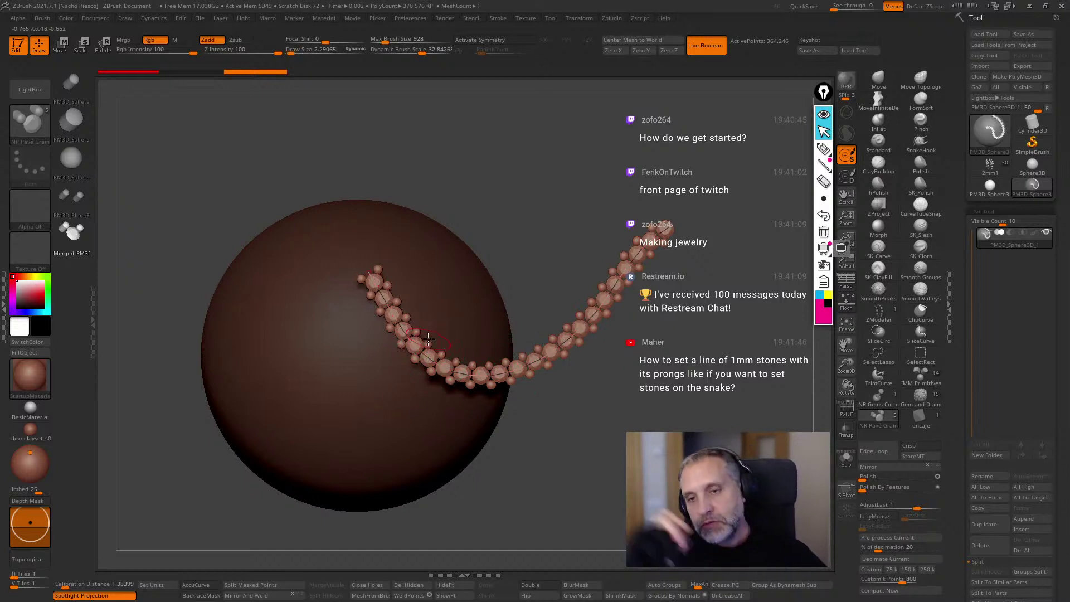
{"action": "key", "text": "ctrl+z"}
{"action": "key", "text": "ctrl+z"}
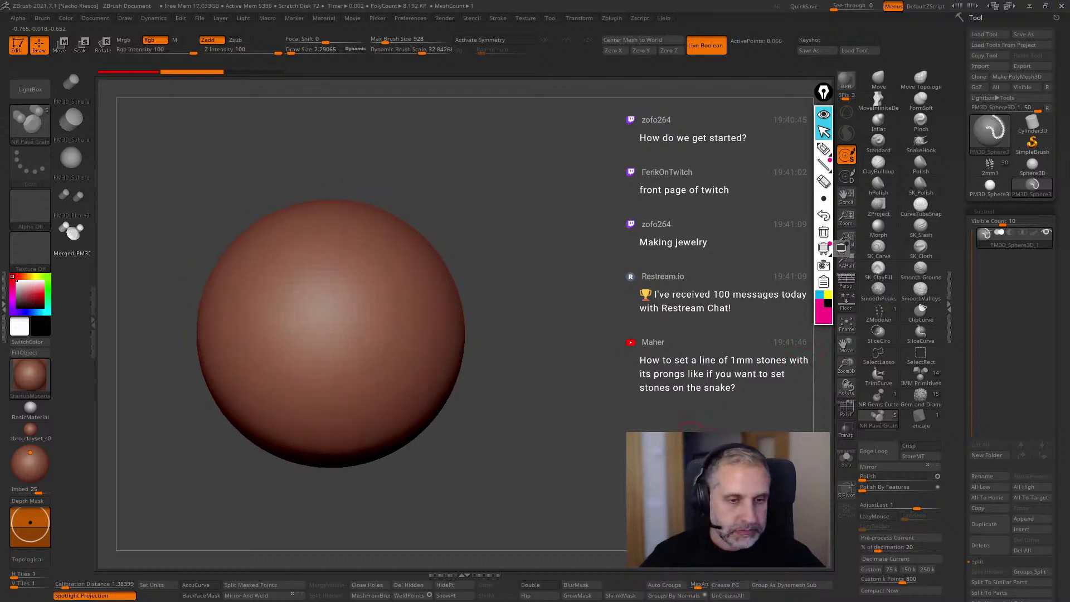
Replace the sphere with a Plane3D primitive placed on the canvas and convert it to a PolyMesh3D.
{"action": "left_click_drag", "start_coordinate": [264, 286], "coordinate": [290, 275], "text": "alt"}
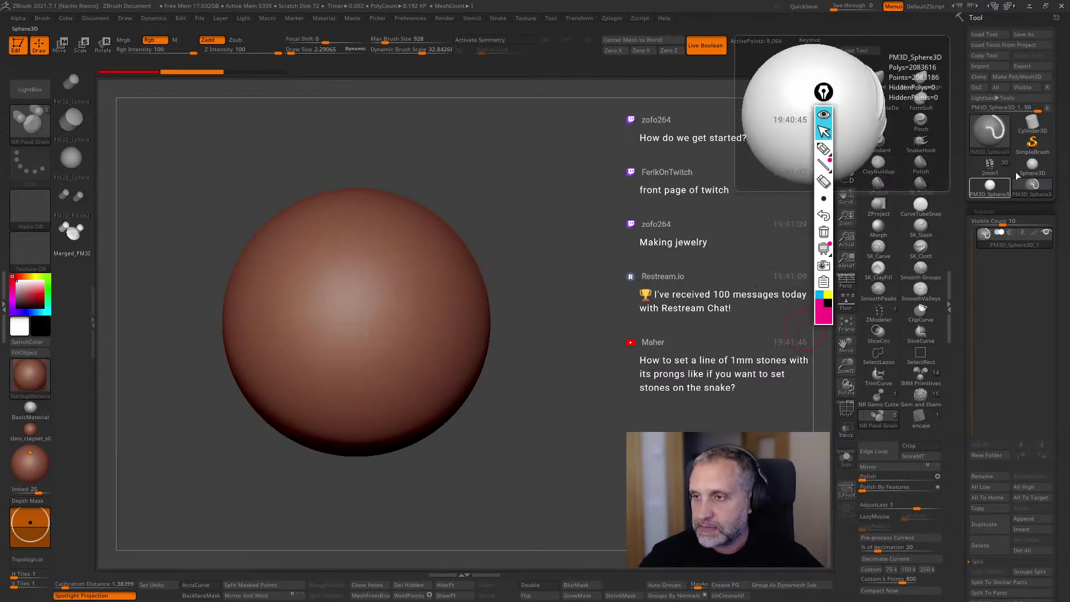
{"action": "left_click", "coordinate": [988, 130]}
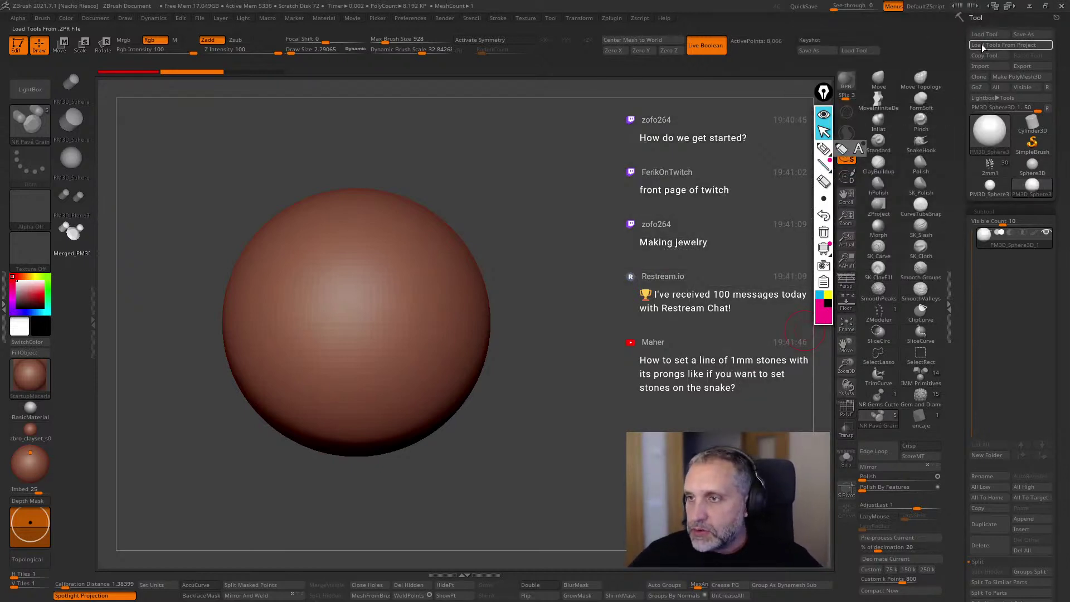
{"action": "left_click", "coordinate": [997, 134]}
{"action": "left_click", "coordinate": [894, 180]}
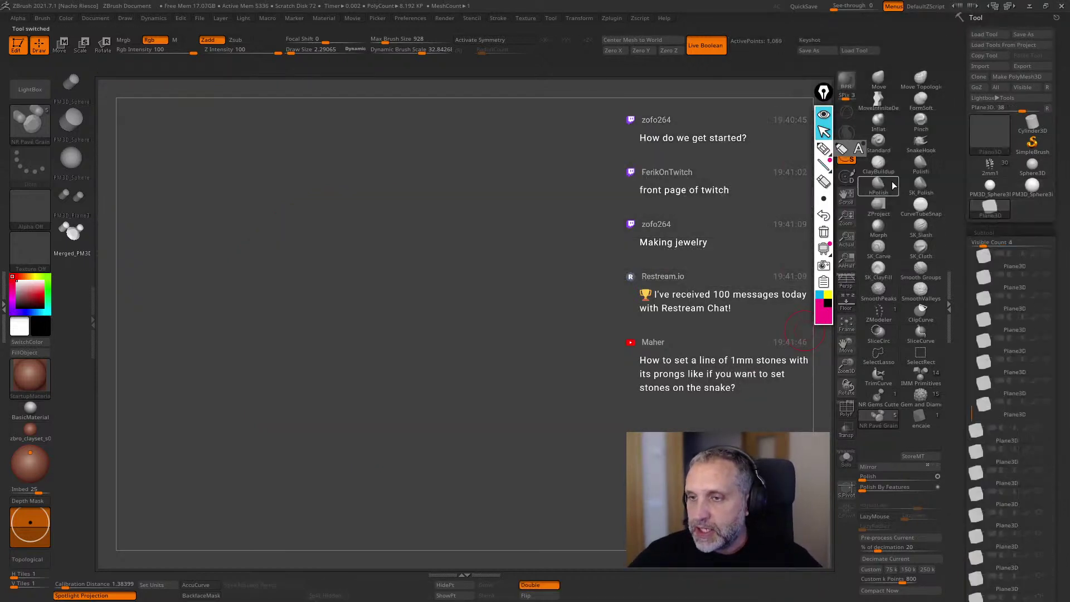
{"action": "mouse_move", "coordinate": [357, 323]}
{"action": "left_mouse_down"}
{"action": "mouse_move", "coordinate": [514, 410]}
{"action": "mouse_move", "coordinate": [548, 356]}
{"action": "left_mouse_up"}
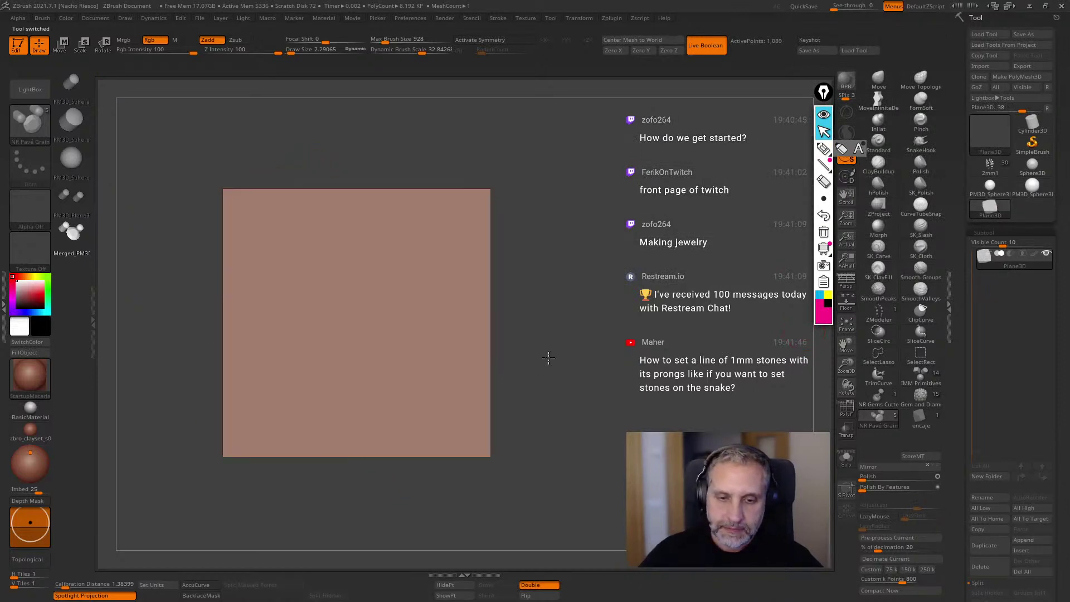
{"action": "left_click", "coordinate": [1027, 78]}
{"action": "mouse_move", "coordinate": [345, 349]}
{"action": "left_mouse_down"}
{"action": "mouse_move", "coordinate": [548, 396]}
{"action": "mouse_move", "coordinate": [561, 372]}
{"action": "mouse_move", "coordinate": [706, 346]}
{"action": "left_mouse_up"}
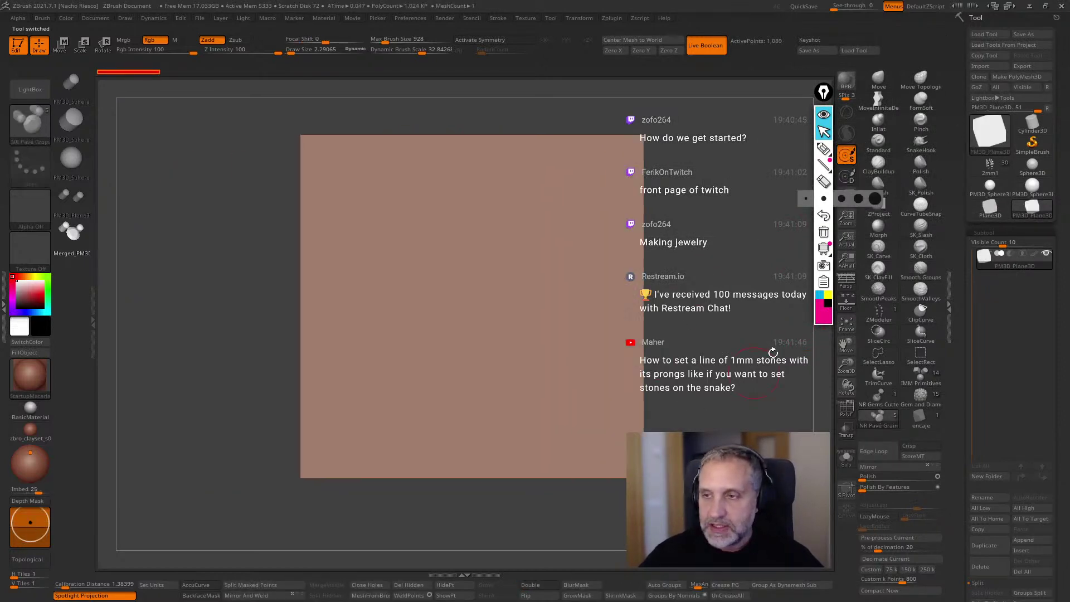
Draw an S-shaped snake tube with a coiled tail on the plane using the CurveTubeSnap brush at Draw Size about 1.83, replacing the first attempt.
{"action": "left_click", "coordinate": [920, 206]}
{"action": "mouse_move", "coordinate": [490, 164]}
{"action": "left_mouse_down"}
{"action": "mouse_move", "coordinate": [366, 282]}
{"action": "mouse_move", "coordinate": [561, 337]}
{"action": "mouse_move", "coordinate": [401, 363]}
{"action": "mouse_move", "coordinate": [443, 345]}
{"action": "left_mouse_up"}
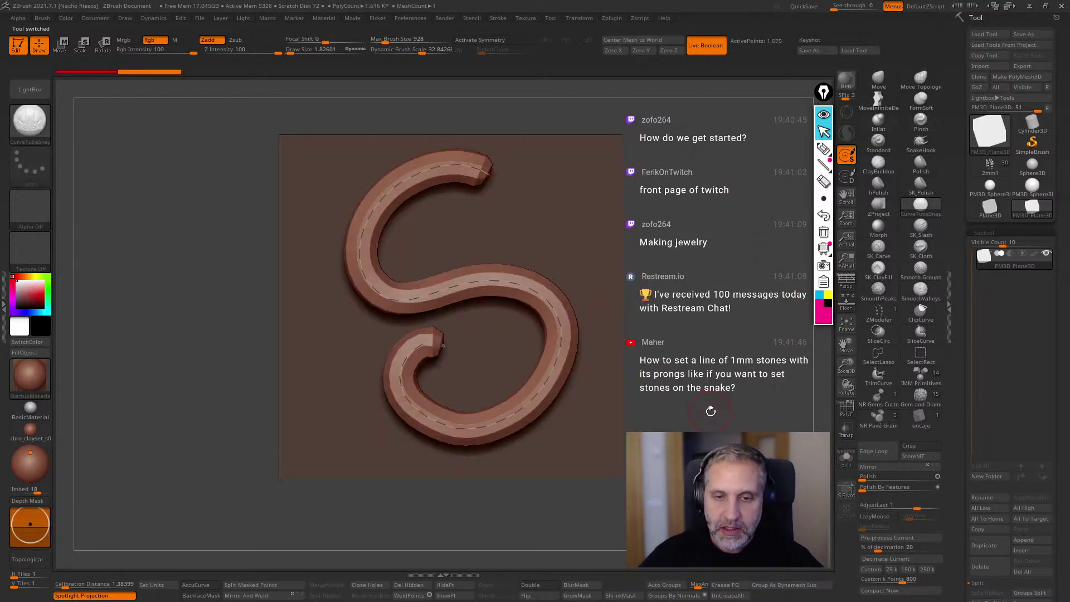
{"action": "key", "text": "ctrl+z"}
{"action": "left_click_drag", "start_coordinate": [539, 197], "coordinate": [483, 207]}
{"action": "mouse_move", "coordinate": [387, 209]}
{"action": "left_mouse_down"}
{"action": "mouse_move", "coordinate": [504, 286]}
{"action": "mouse_move", "coordinate": [496, 425]}
{"action": "mouse_move", "coordinate": [377, 344]}
{"action": "left_mouse_up"}
{"action": "left_click_drag", "start_coordinate": [449, 384], "coordinate": [448, 385]}
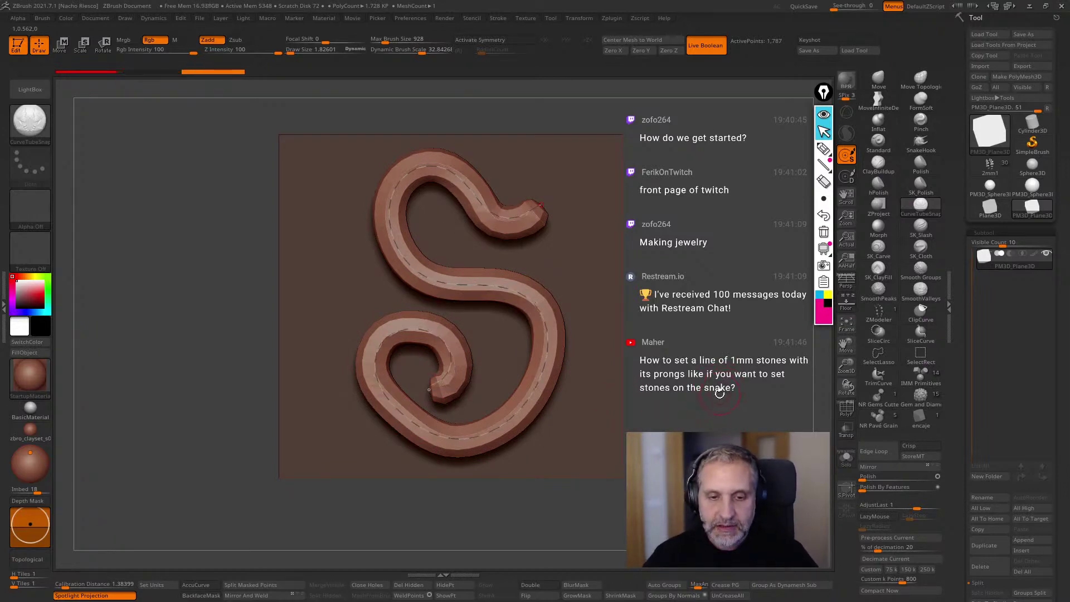
{"action": "left_click", "coordinate": [515, 417]}
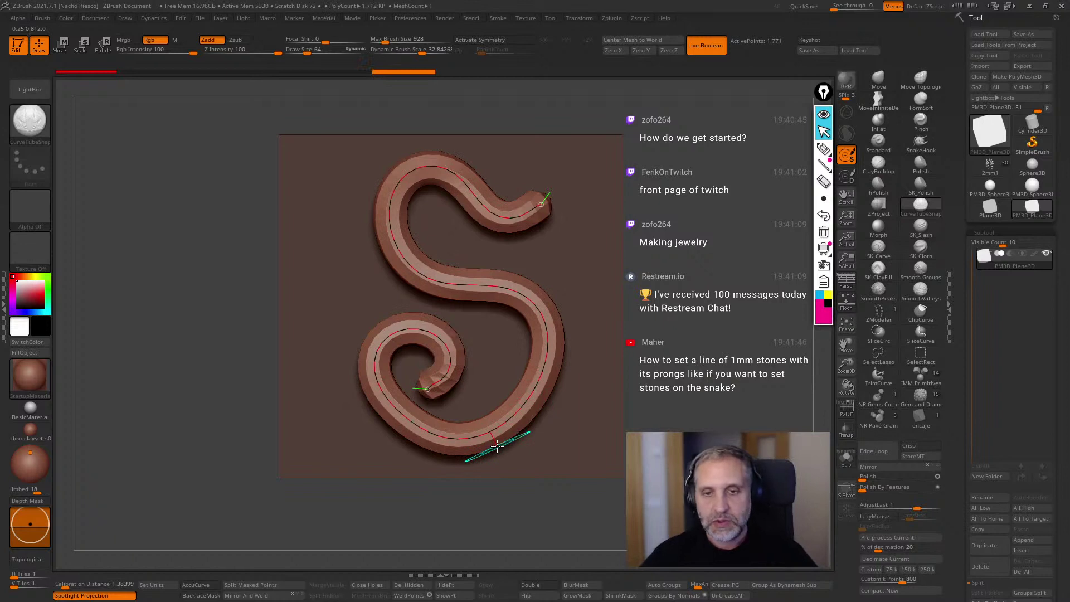
Split the snake tube from the plane into its own subtool and show it alone with its polyframe.
{"action": "left_click", "coordinate": [250, 584]}
{"action": "left_click", "coordinate": [1046, 274]}
{"action": "left_click_drag", "start_coordinate": [780, 429], "coordinate": [745, 419]}
{"action": "left_click", "coordinate": [847, 408]}
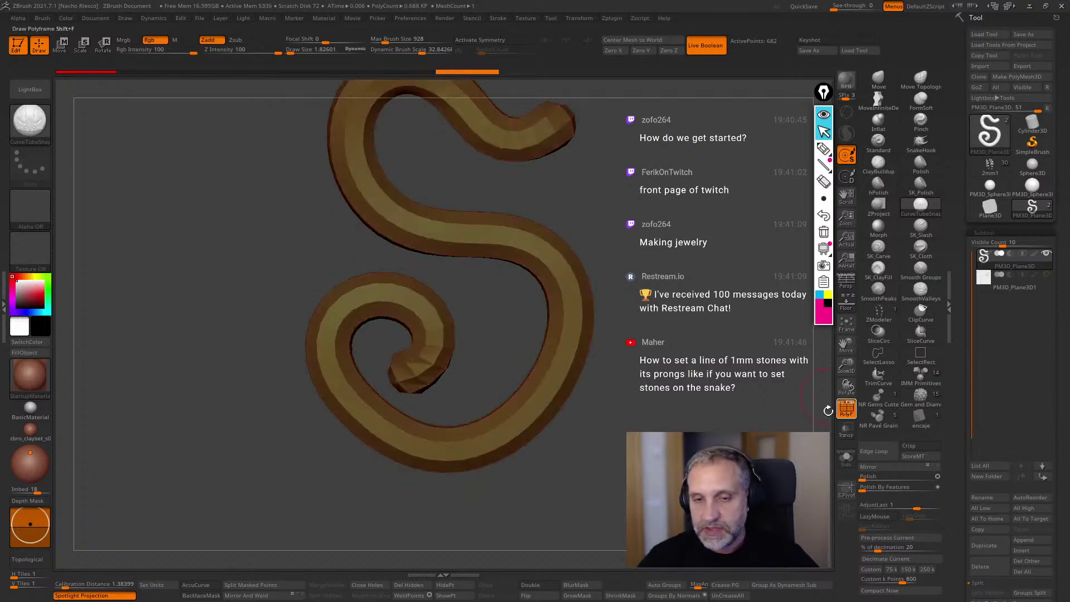
{"action": "key", "text": "f"}
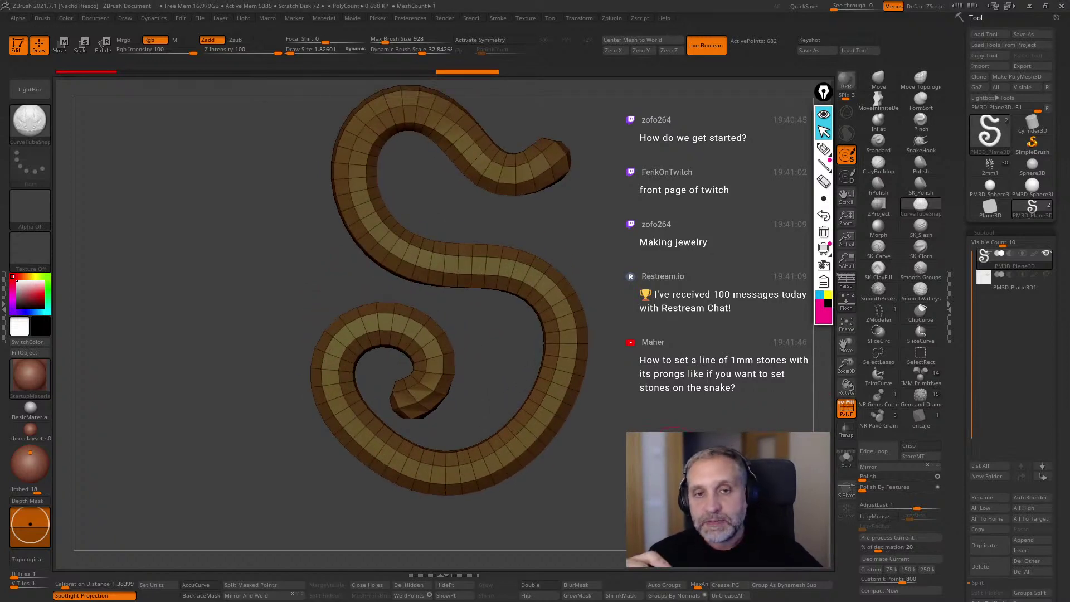
Choose the NR Pavé Grain brush, undo a trial stroke near the snake's head, and reduce the Draw Size to 1.
{"action": "left_click", "coordinate": [878, 415]}
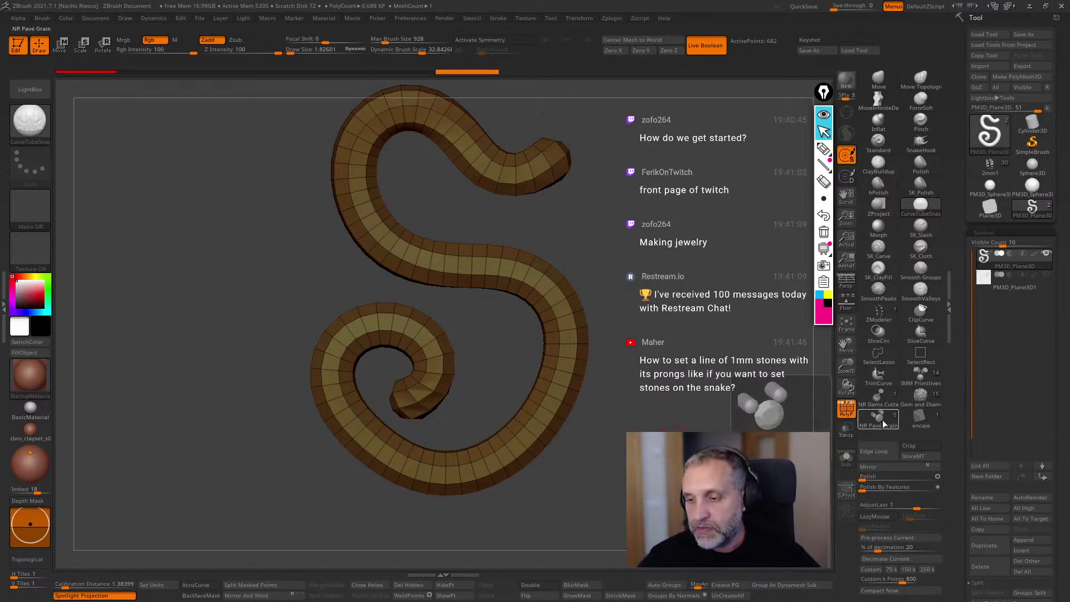
{"action": "key", "text": "s"}
{"action": "mouse_move", "coordinate": [572, 197]}
{"action": "left_mouse_down", "text": "alt"}
{"action": "mouse_move", "coordinate": [571, 248]}
{"action": "mouse_move", "coordinate": [520, 222]}
{"action": "left_mouse_up", "text": "alt"}
{"action": "key", "text": "ctrl+z"}
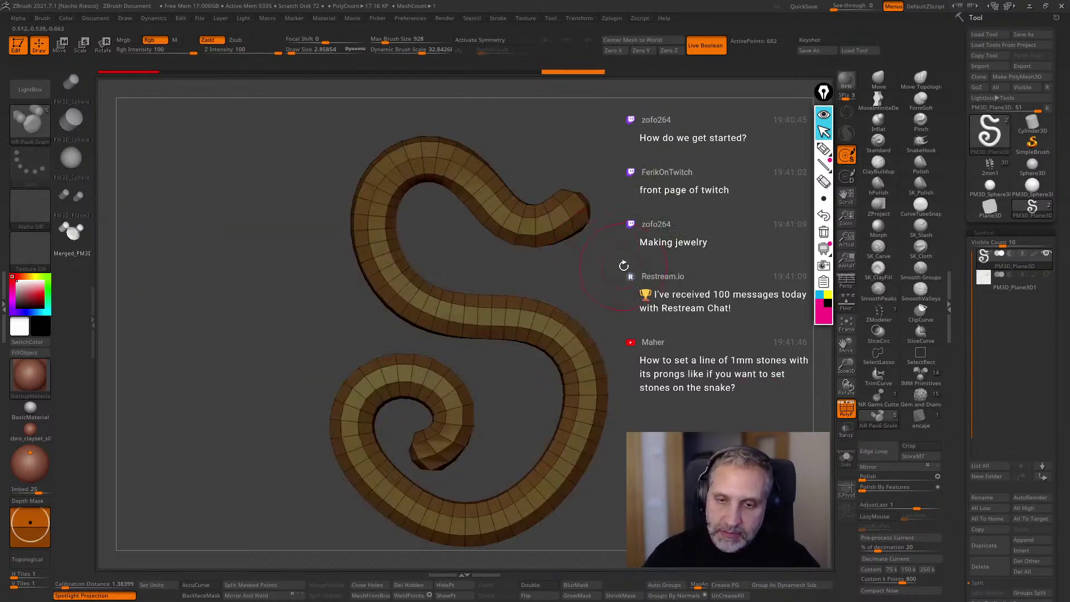
{"action": "key", "text": "s"}
{"action": "left_click_drag", "start_coordinate": [622, 266], "coordinate": [617, 266]}
{"action": "left_click_drag", "start_coordinate": [632, 334], "coordinate": [663, 318], "text": "alt"}
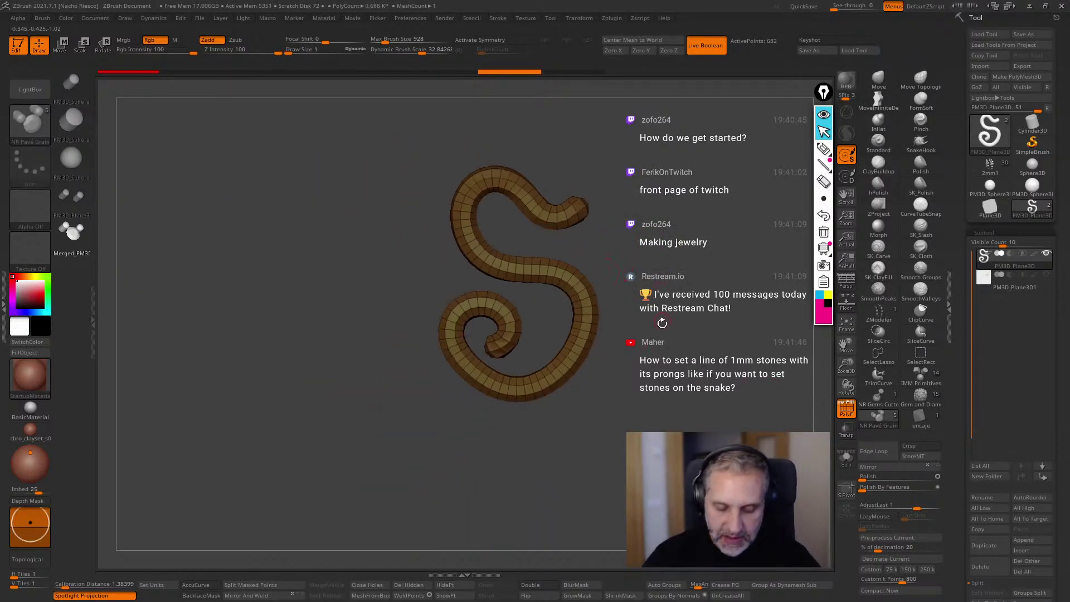
Set the scene scale with Scale Master to the 1.20 x 1.77 x 0.24 mm option.
{"action": "key", "text": "e"}
{"action": "left_click", "coordinate": [4, 307]}
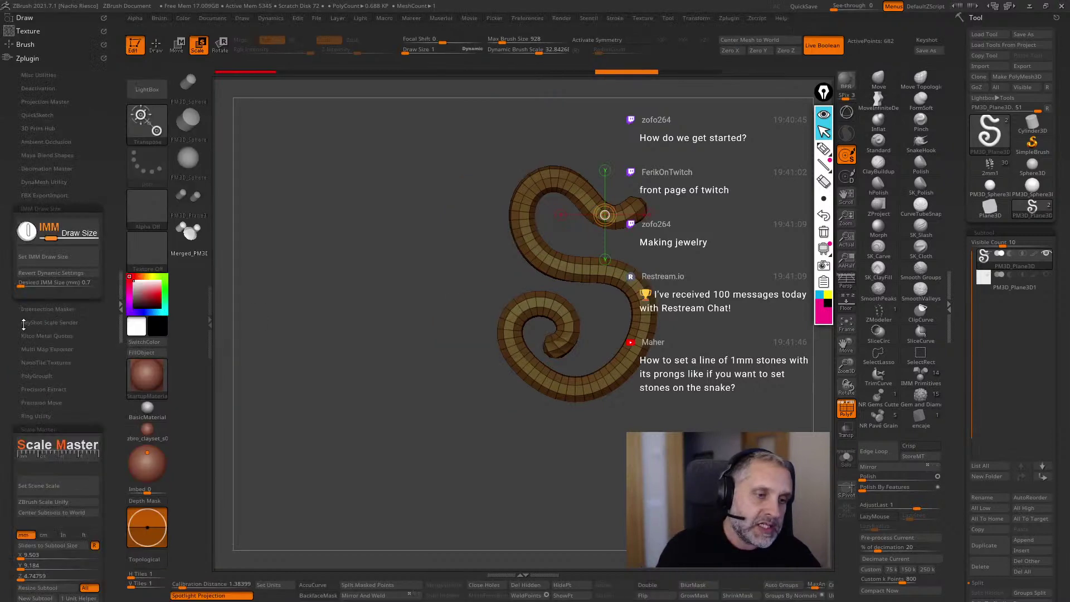
{"action": "left_click", "coordinate": [85, 491]}
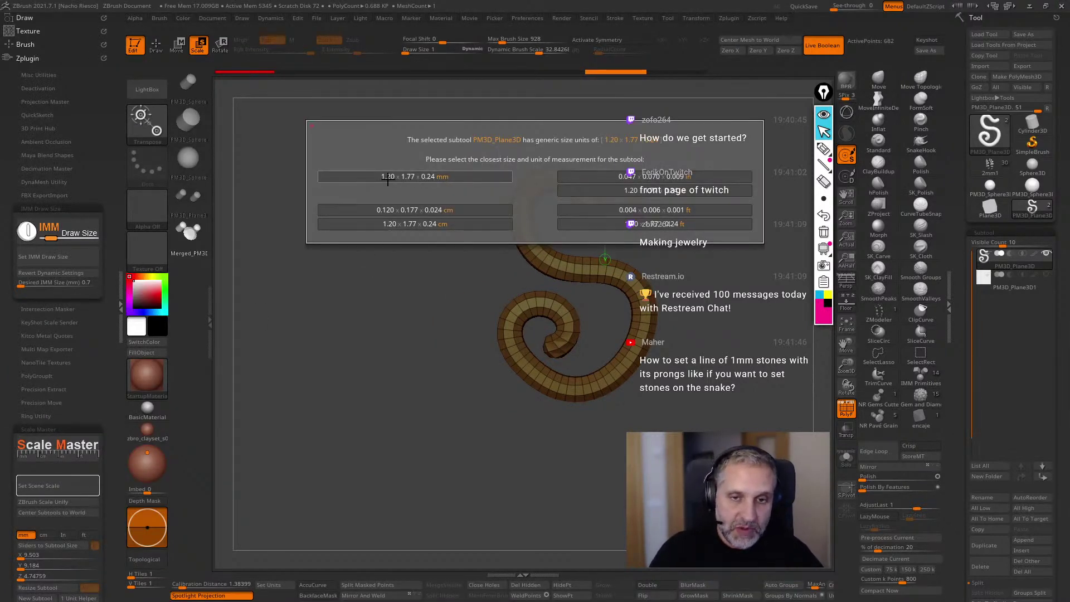
{"action": "left_click", "coordinate": [436, 177]}
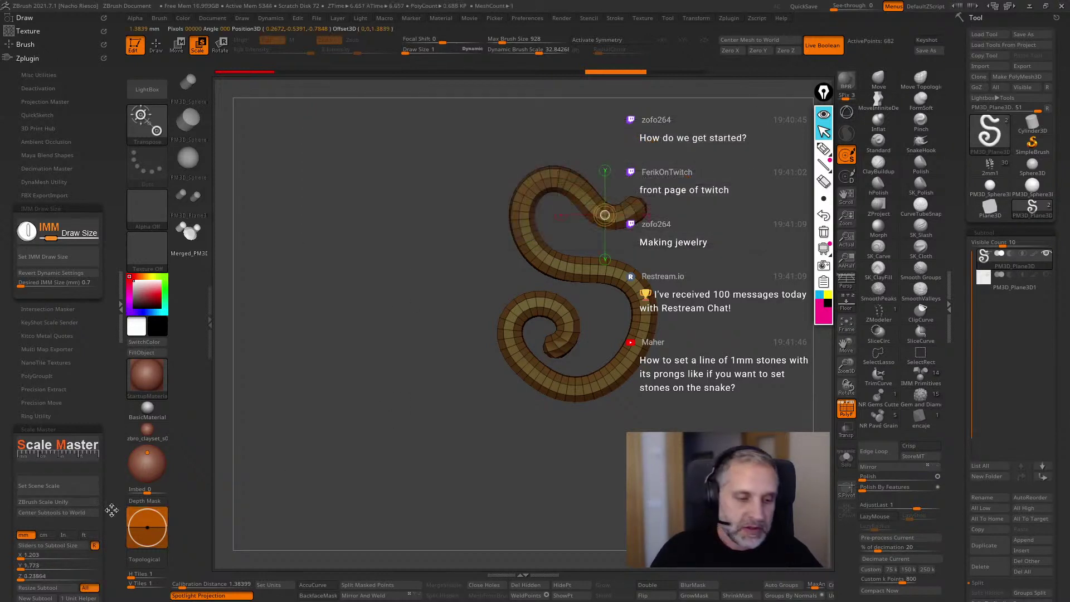
Resize all subtools to a Y size of 25 mm and set the scene scale to 16.96 x 25.00 x 3.36 mm.
{"action": "left_click_drag", "start_coordinate": [109, 568], "coordinate": [104, 491]}
{"action": "left_click", "coordinate": [64, 477]}
{"action": "left_click", "coordinate": [43, 486]}
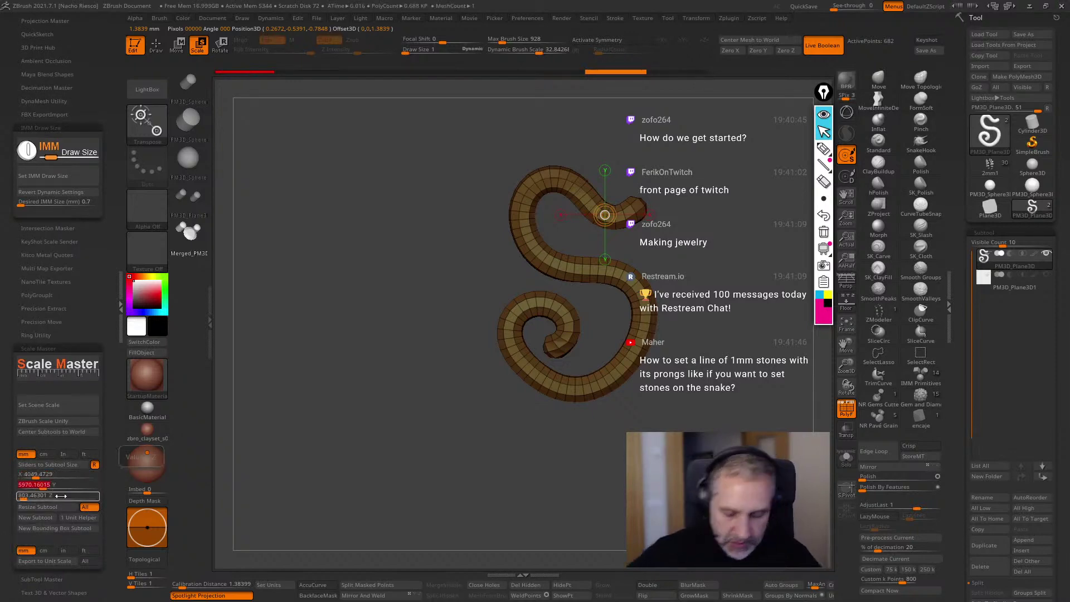
{"action": "key", "text": "Return"}
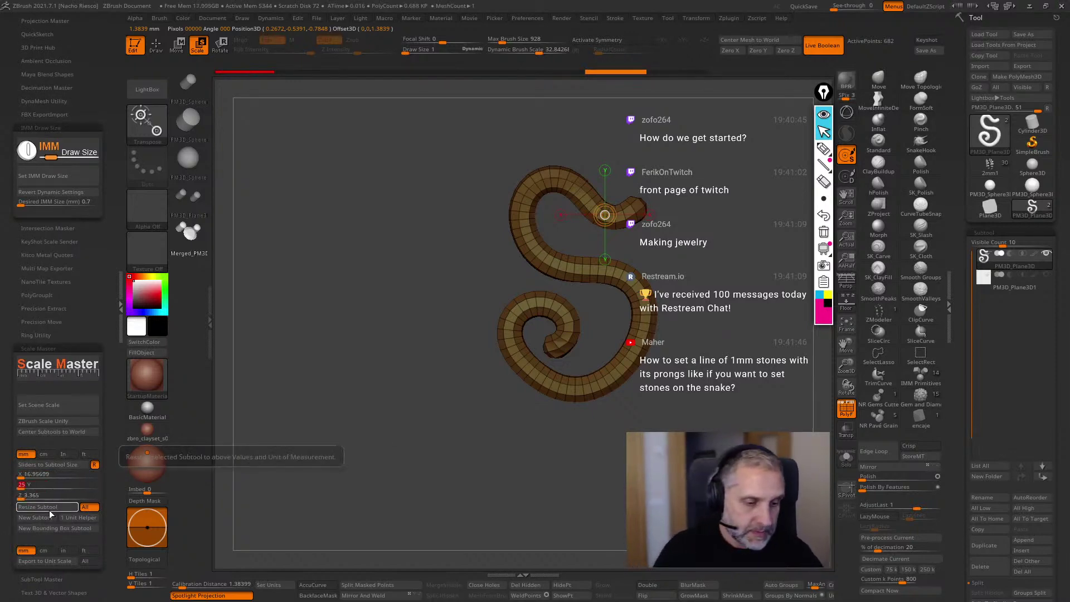
{"action": "left_click", "coordinate": [846, 323]}
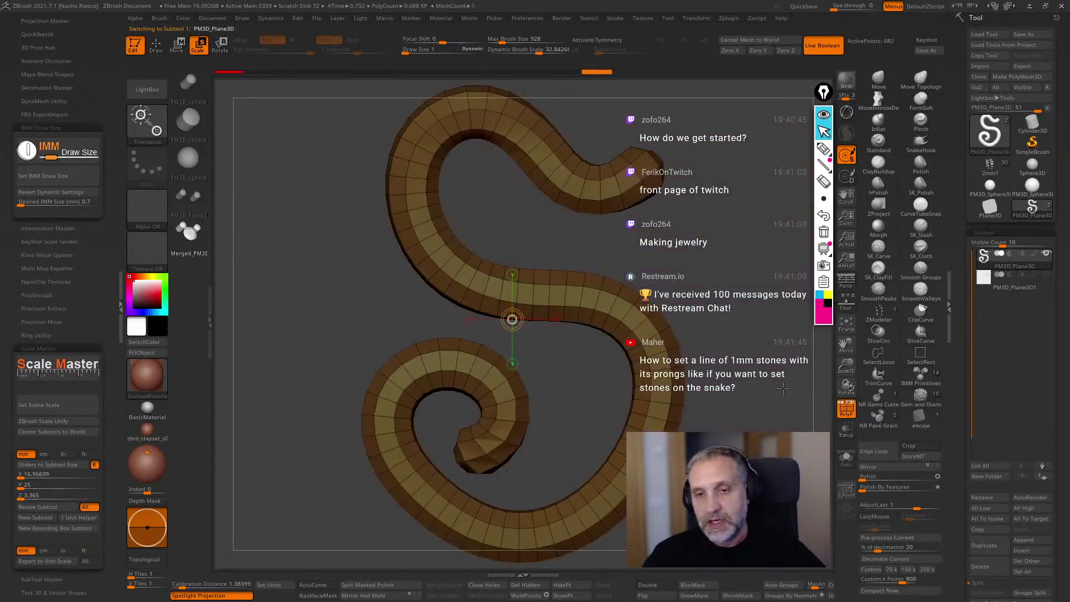
{"action": "left_click", "coordinate": [68, 410]}
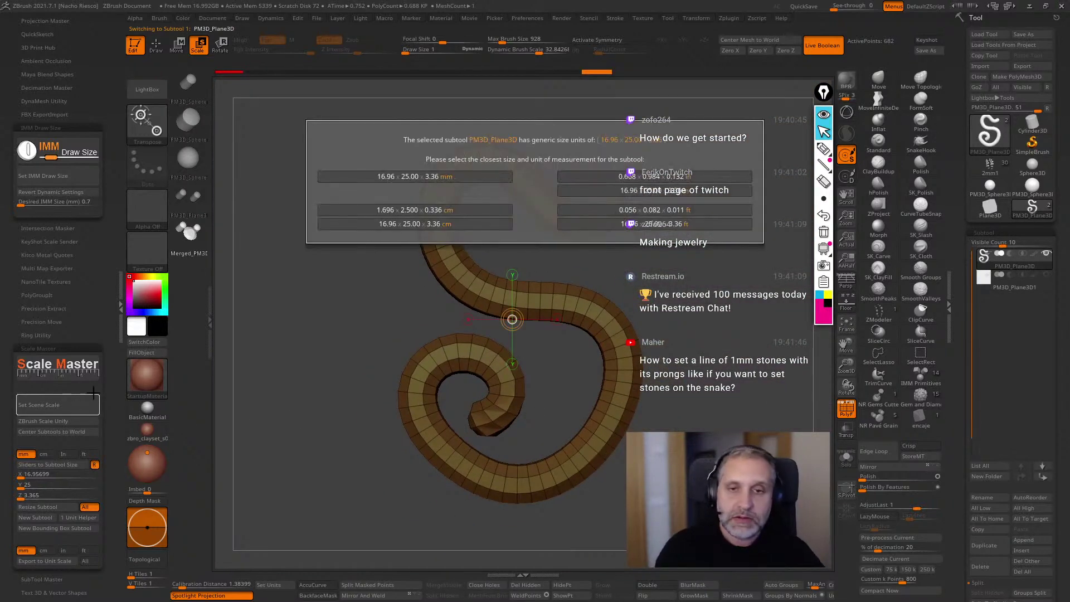
{"action": "left_click", "coordinate": [415, 177]}
Set the Draw Size to about 12.62, try a pavé curve along the snake's body, and undo it.
{"action": "key", "text": "s"}
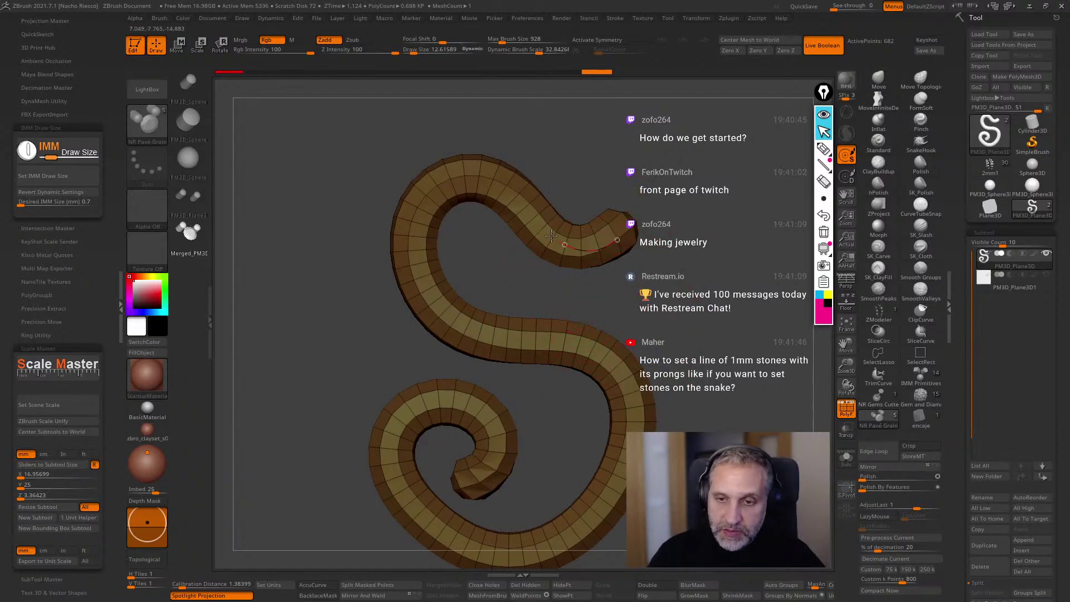
{"action": "left_click", "coordinate": [615, 454], "text": "ctrl"}
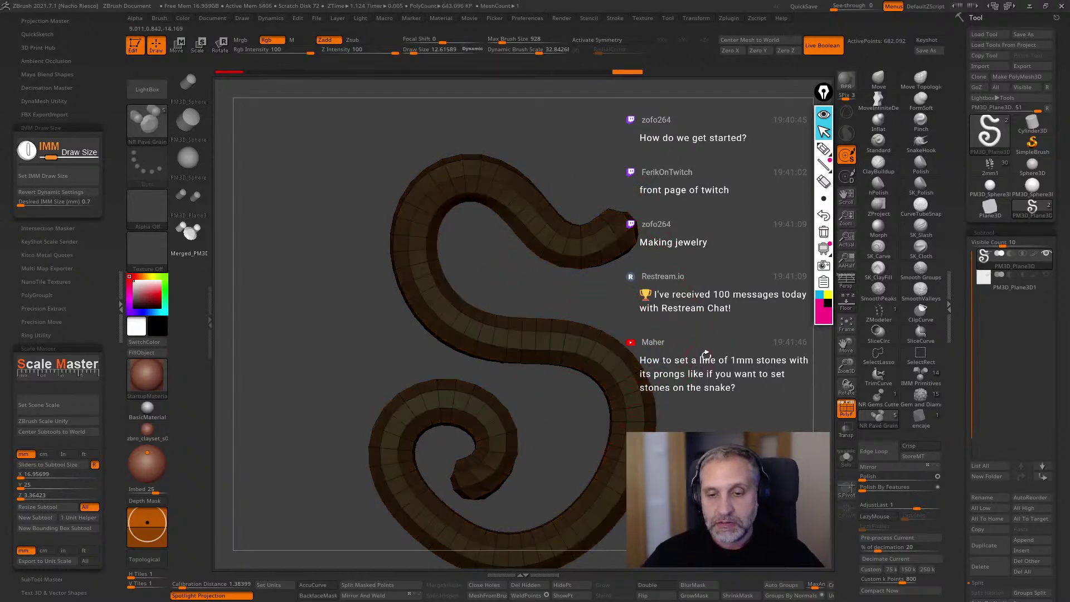
{"action": "key", "text": "ctrl+z"}
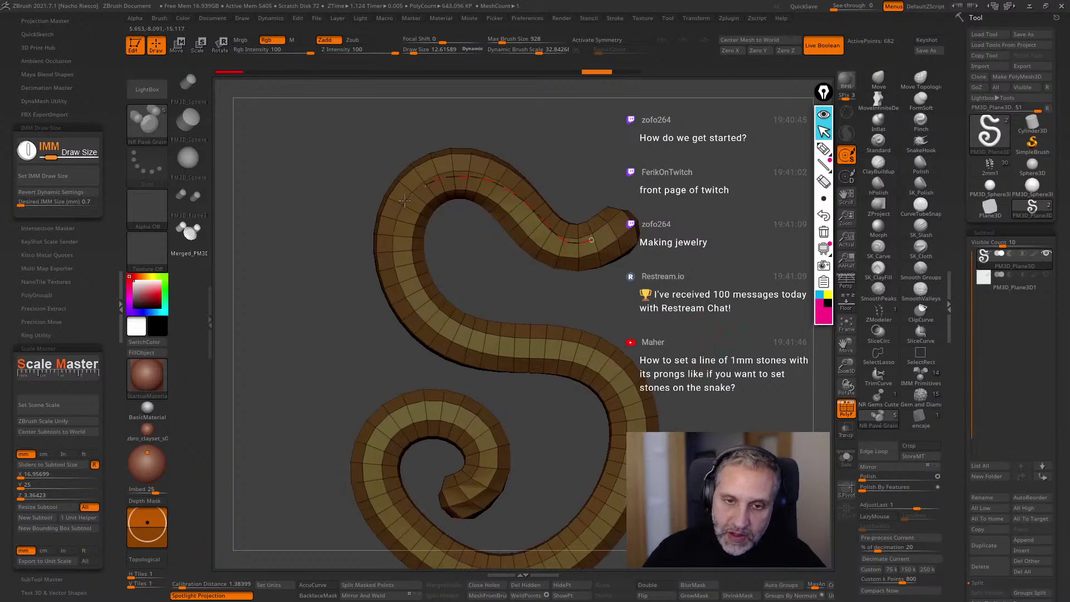
Draw a pavé line along the snake's upper bend, hide the polyframe, move the stones towards the body, and undo the line.
{"action": "mouse_move", "coordinate": [725, 339]}
{"action": "left_mouse_down"}
{"action": "mouse_move", "coordinate": [702, 318]}
{"action": "mouse_move", "coordinate": [733, 282]}
{"action": "mouse_move", "coordinate": [759, 331]}
{"action": "mouse_move", "coordinate": [699, 343]}
{"action": "mouse_move", "coordinate": [695, 335]}
{"action": "mouse_move", "coordinate": [747, 336]}
{"action": "left_mouse_up"}
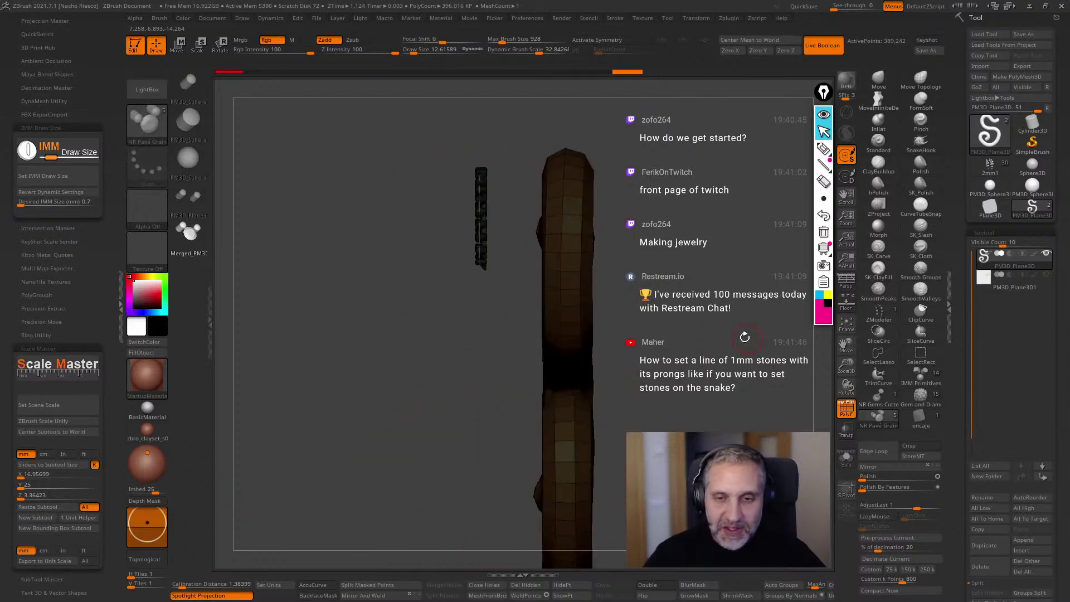
{"action": "key", "text": "w"}
{"action": "left_click", "coordinate": [847, 409]}
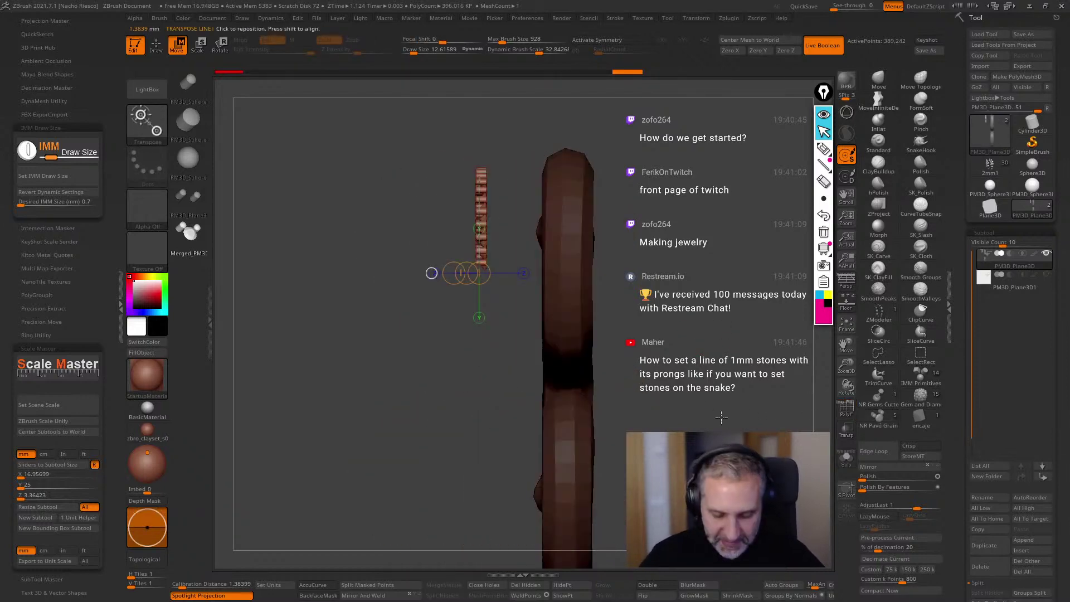
{"action": "left_click_drag", "start_coordinate": [478, 208], "coordinate": [705, 222]}
{"action": "key", "text": "q"}
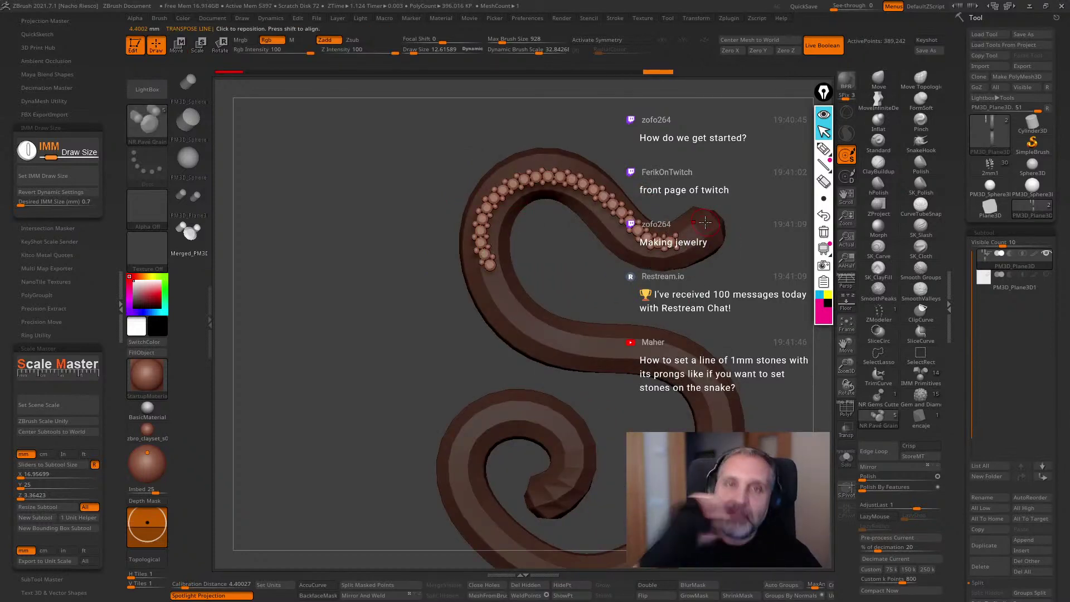
{"action": "key", "text": "ctrl+z"}
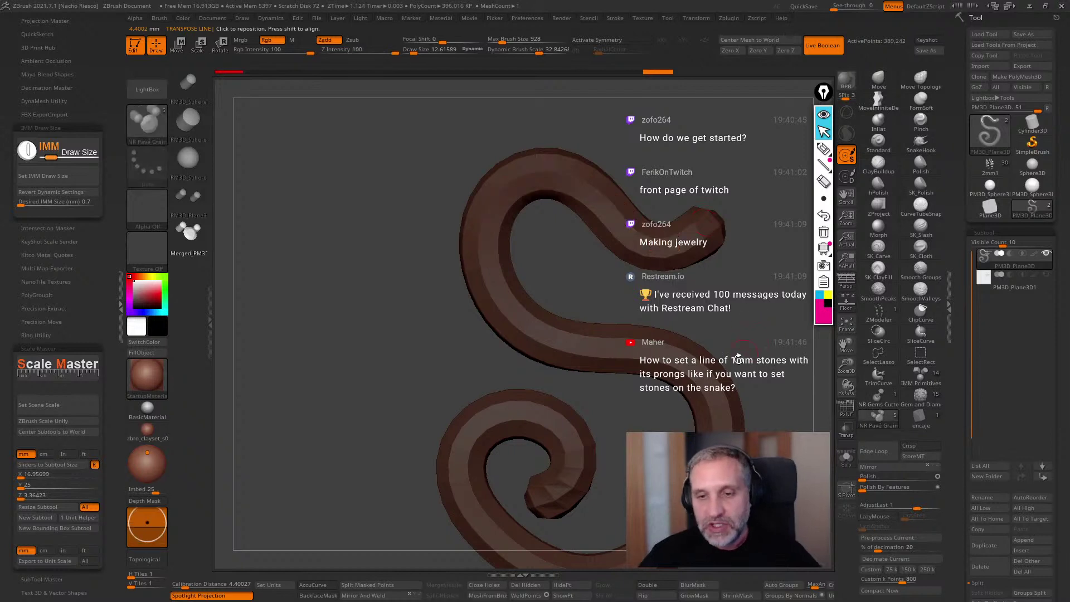
Set the desired IMM size to 1.5 mm, apply it to the pavé brush, and undo a test stroke on the snake.
{"action": "left_click", "coordinate": [83, 203]}
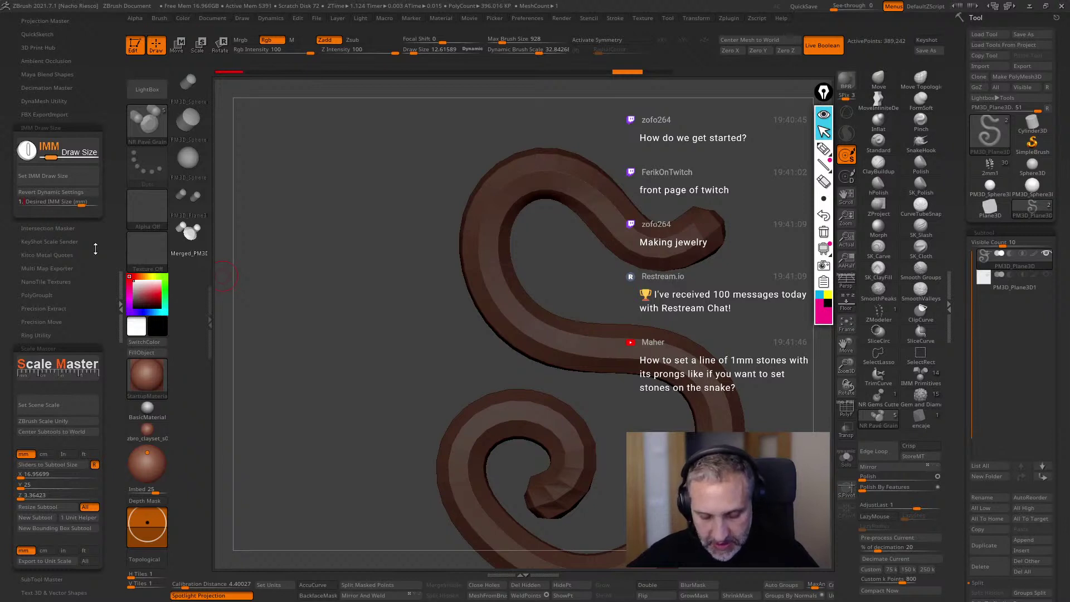
{"action": "left_click", "coordinate": [60, 175]}
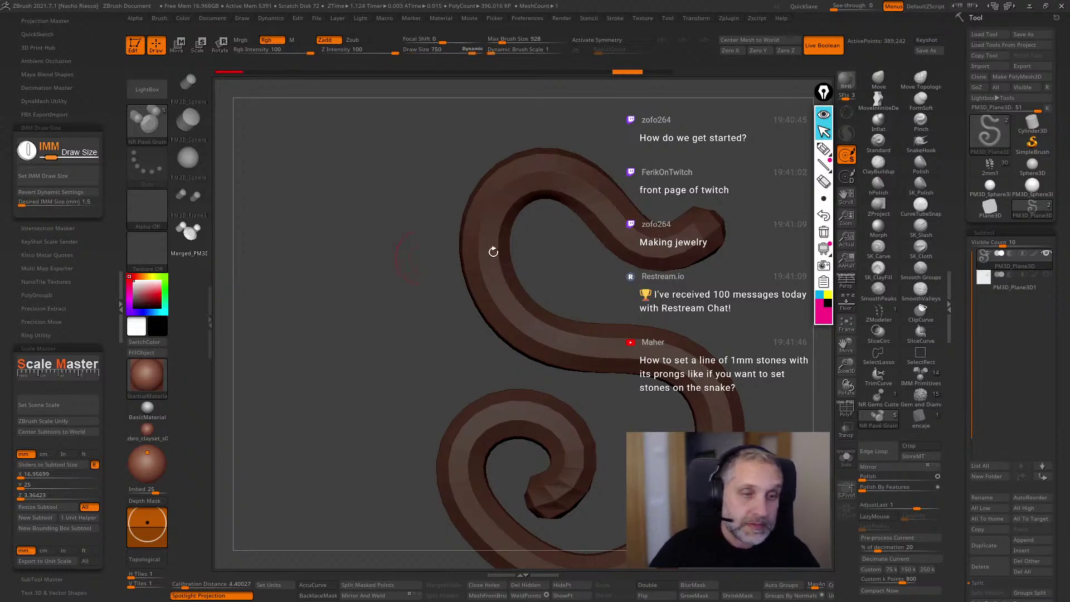
{"action": "left_click", "coordinate": [575, 371]}
{"action": "key", "text": "ctrl+z"}
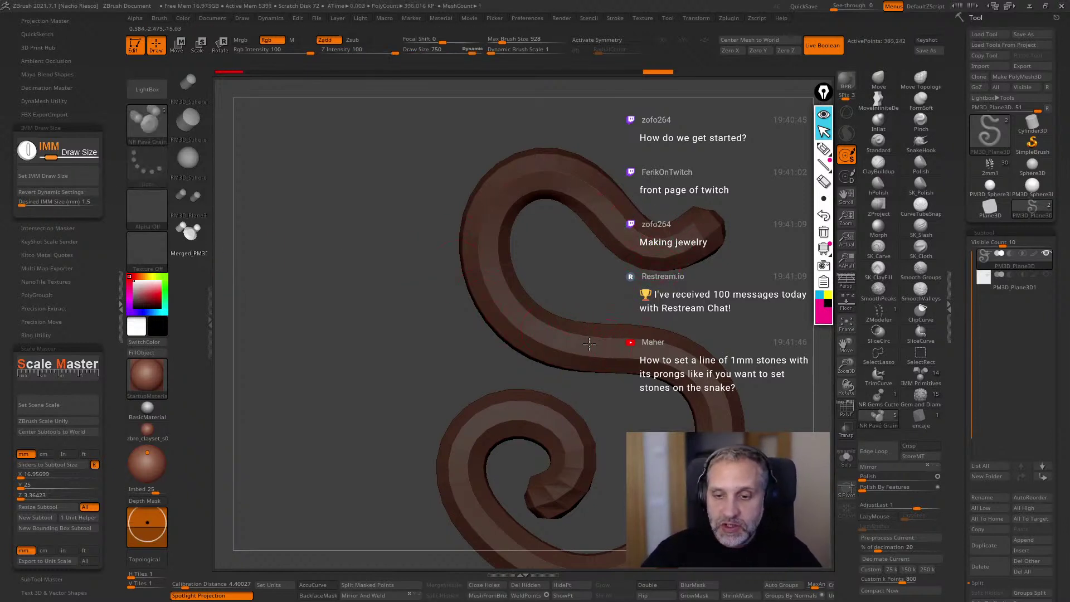
Try curved lines of 1.5 mm pavé stones around the snake's upper bend from angled views, undoing the unwanted one.
{"action": "left_click_drag", "start_coordinate": [774, 421], "coordinate": [774, 422]}
{"action": "mouse_move", "coordinate": [668, 412]}
{"action": "left_mouse_down"}
{"action": "mouse_move", "coordinate": [780, 406]}
{"action": "mouse_move", "coordinate": [719, 415]}
{"action": "left_mouse_up"}
{"action": "left_click_drag", "start_coordinate": [791, 400], "coordinate": [753, 401]}
{"action": "key", "text": "ctrl+z"}
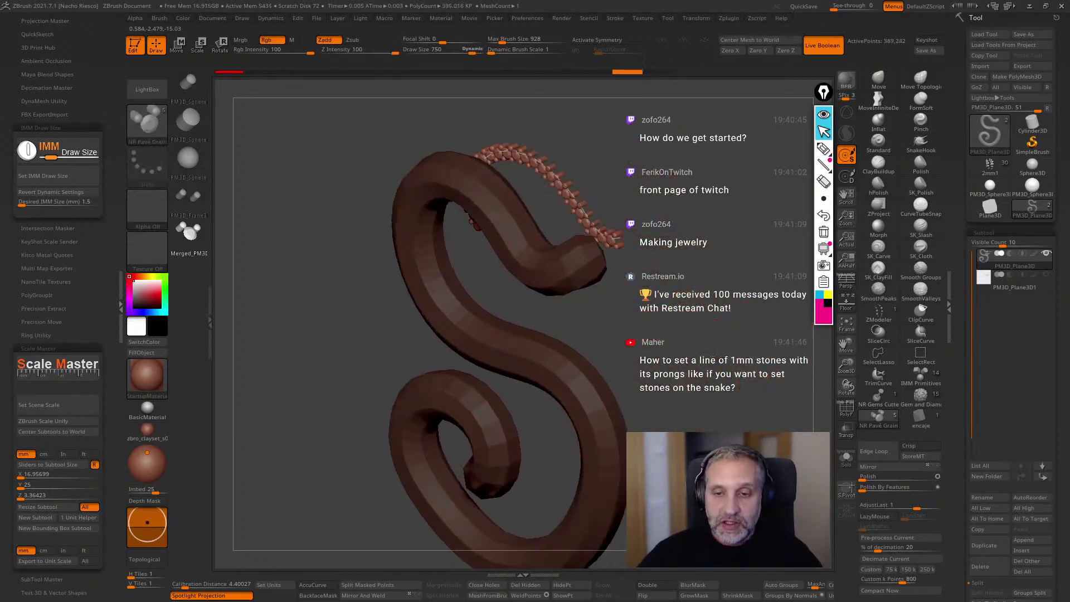
{"action": "left_click_drag", "start_coordinate": [615, 319], "coordinate": [597, 287]}
{"action": "left_click_drag", "start_coordinate": [669, 234], "coordinate": [739, 217]}
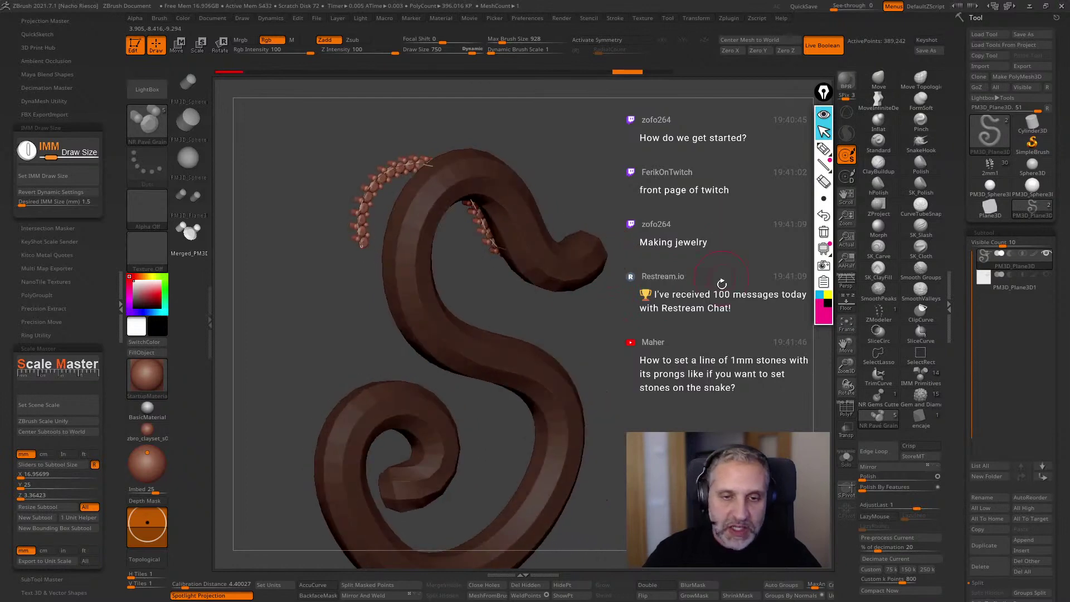
Undo the last pavé line and show the polyframe on the snake's body.
{"action": "key", "text": "ctrl+z"}
{"action": "left_click_drag", "start_coordinate": [728, 351], "coordinate": [705, 359]}
{"action": "left_click", "coordinate": [846, 409]}
{"action": "mouse_move", "coordinate": [766, 428]}
{"action": "left_mouse_down"}
{"action": "mouse_move", "coordinate": [752, 437]}
{"action": "mouse_move", "coordinate": [774, 430]}
{"action": "mouse_move", "coordinate": [754, 425]}
{"action": "mouse_move", "coordinate": [689, 316]}
{"action": "mouse_move", "coordinate": [709, 322]}
{"action": "mouse_move", "coordinate": [716, 357]}
{"action": "left_mouse_up"}
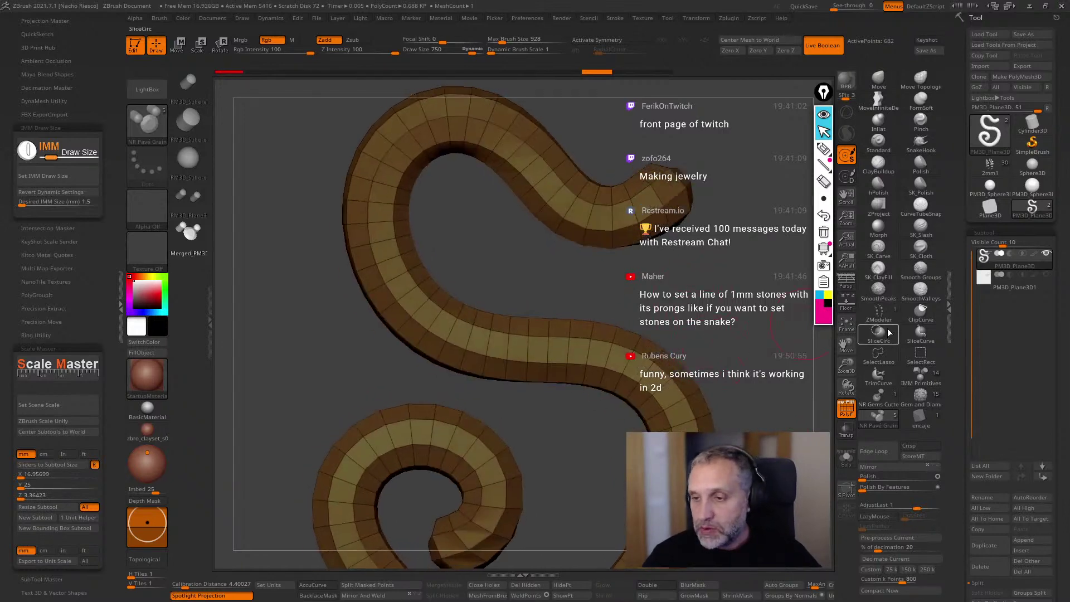
Open the stroke's curve functions to examine the Frame Mesh options for borders, polygroups and creased edges.
{"action": "left_click", "coordinate": [615, 20]}
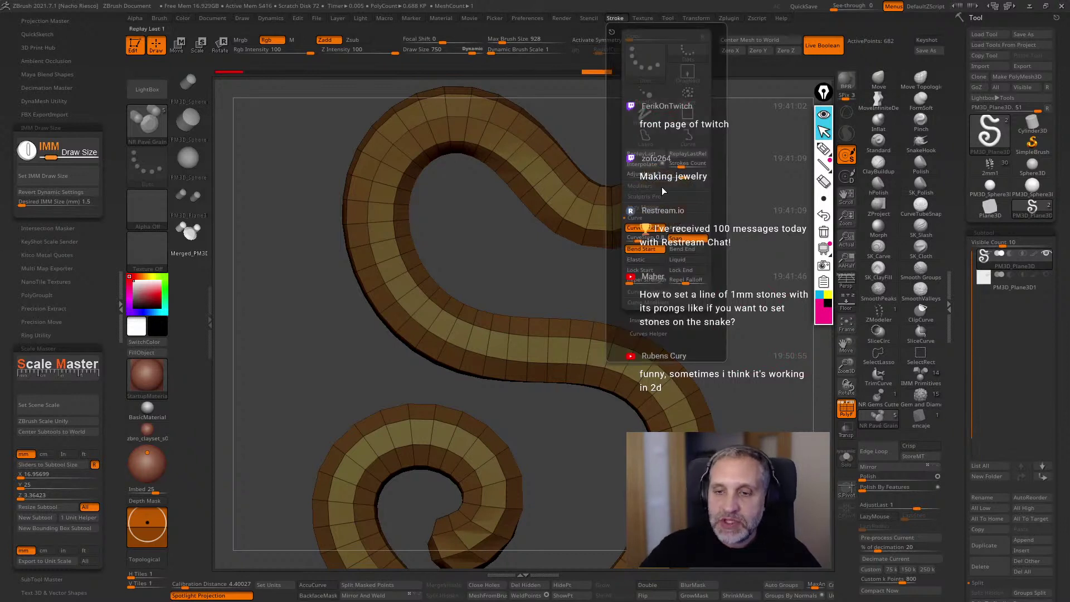
{"action": "left_click", "coordinate": [673, 296]}
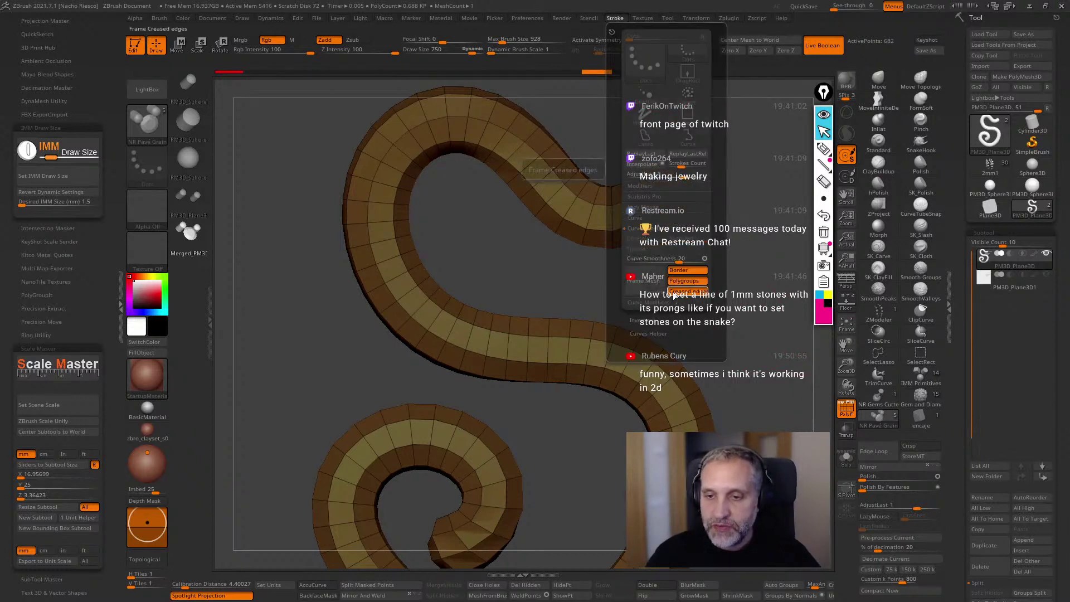
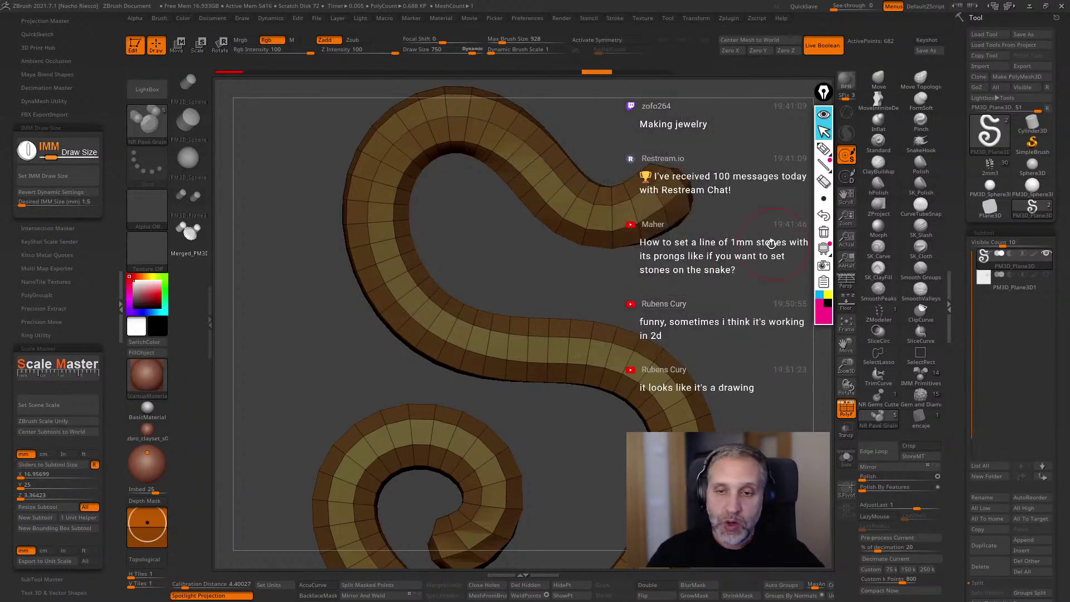
Set the ZModeler edge action to Slide with EdgeLoop Complete and slide the edge loop bordering the snake's central strip inwards.
{"action": "left_click_drag", "start_coordinate": [770, 247], "coordinate": [764, 277]}
{"action": "left_click", "coordinate": [120, 304]}
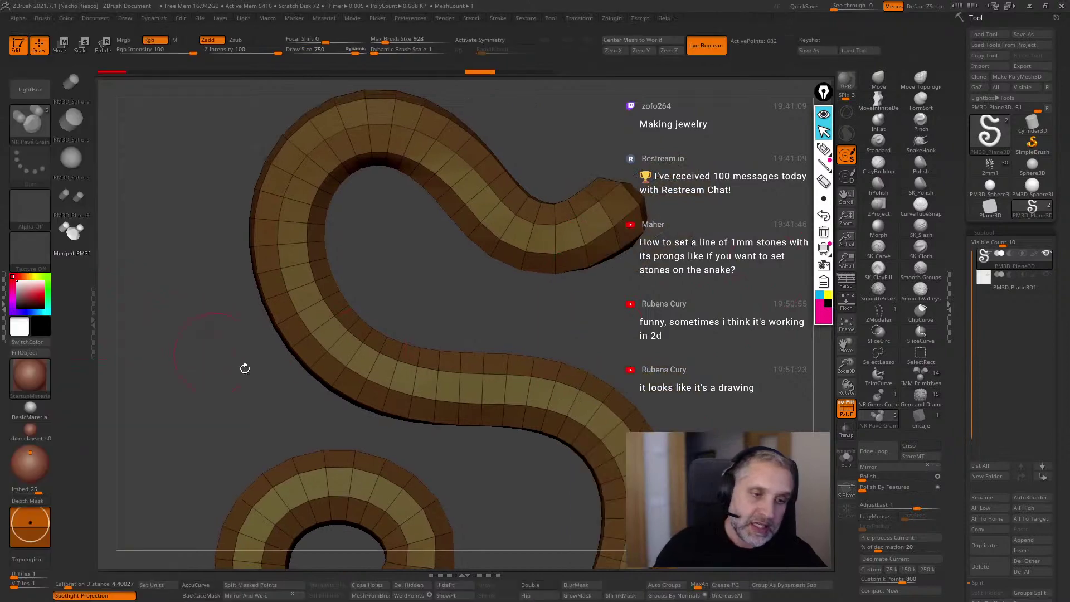
{"action": "left_click", "coordinate": [879, 313]}
{"action": "mouse_move", "coordinate": [681, 353]}
{"action": "left_mouse_down", "text": "alt"}
{"action": "mouse_move", "coordinate": [670, 395]}
{"action": "mouse_move", "coordinate": [642, 405]}
{"action": "mouse_move", "coordinate": [663, 391]}
{"action": "left_mouse_up", "text": "alt"}
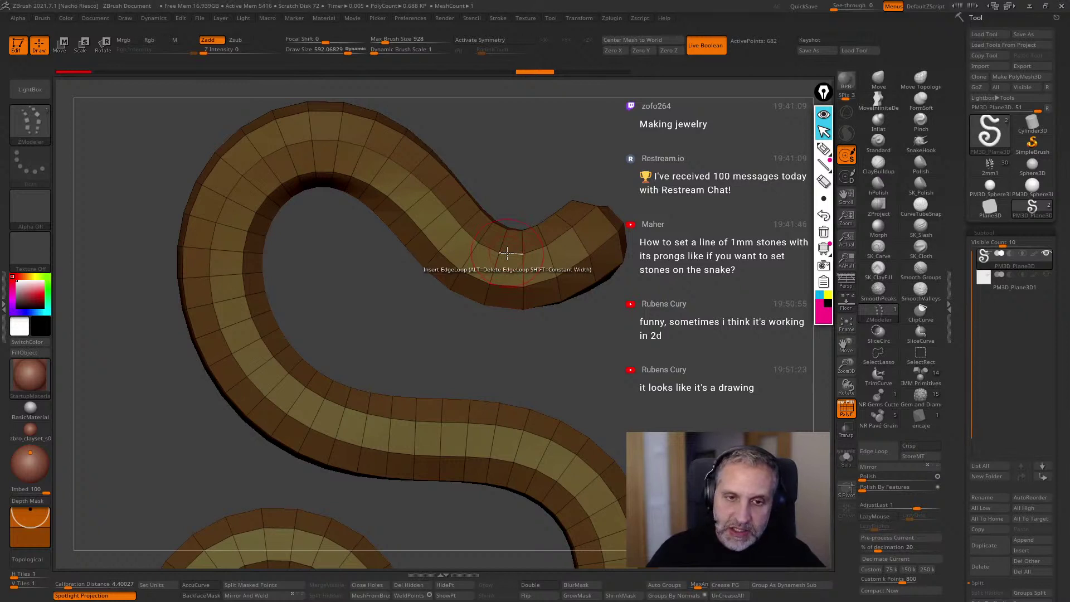
{"action": "key", "text": "space"}
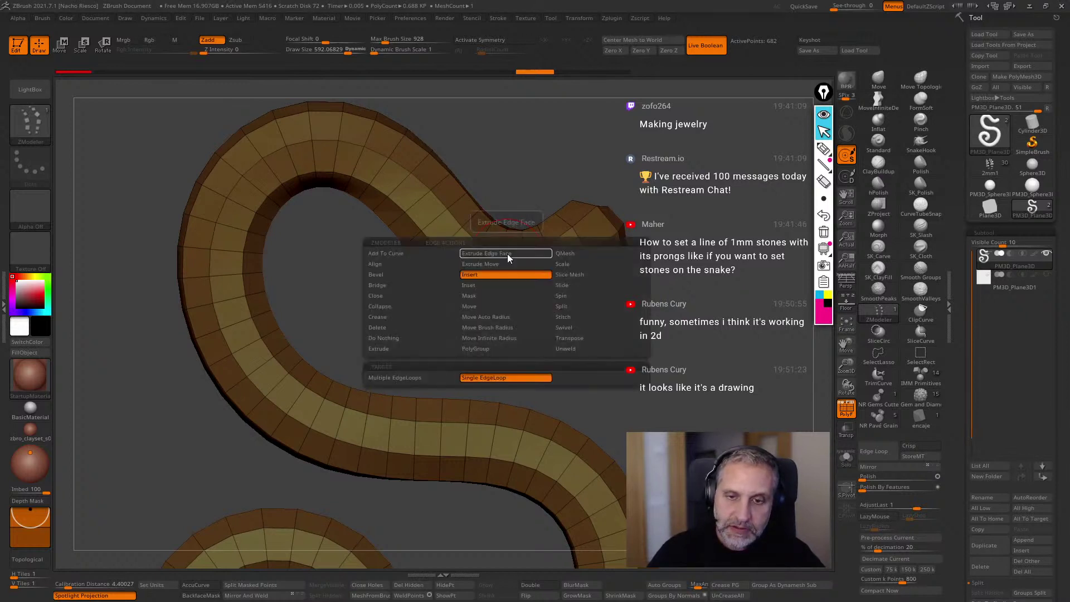
{"action": "left_click", "coordinate": [563, 284]}
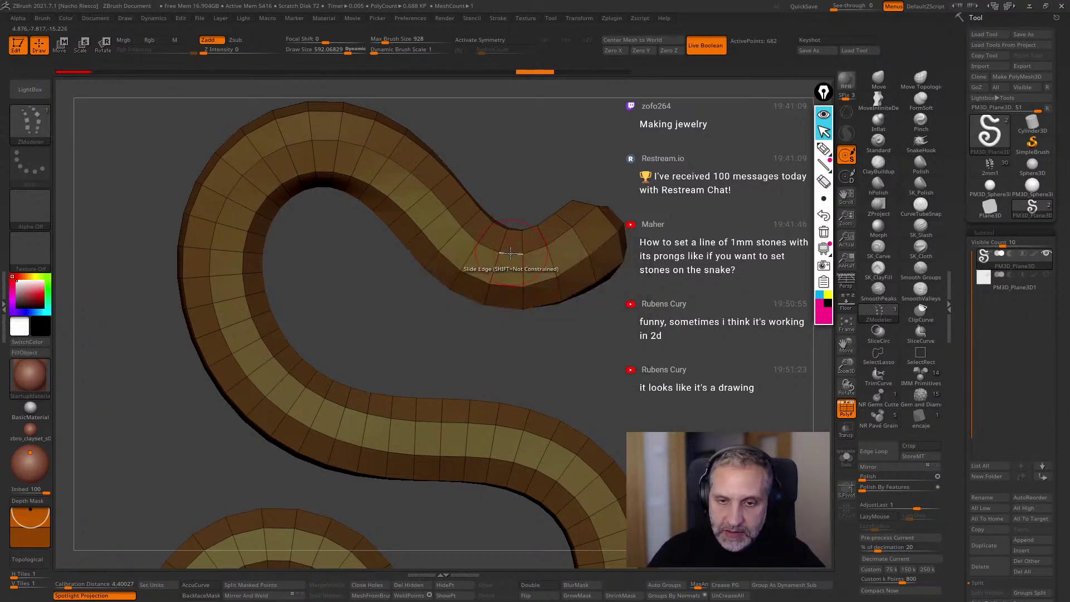
{"action": "key", "text": "ctrl"}
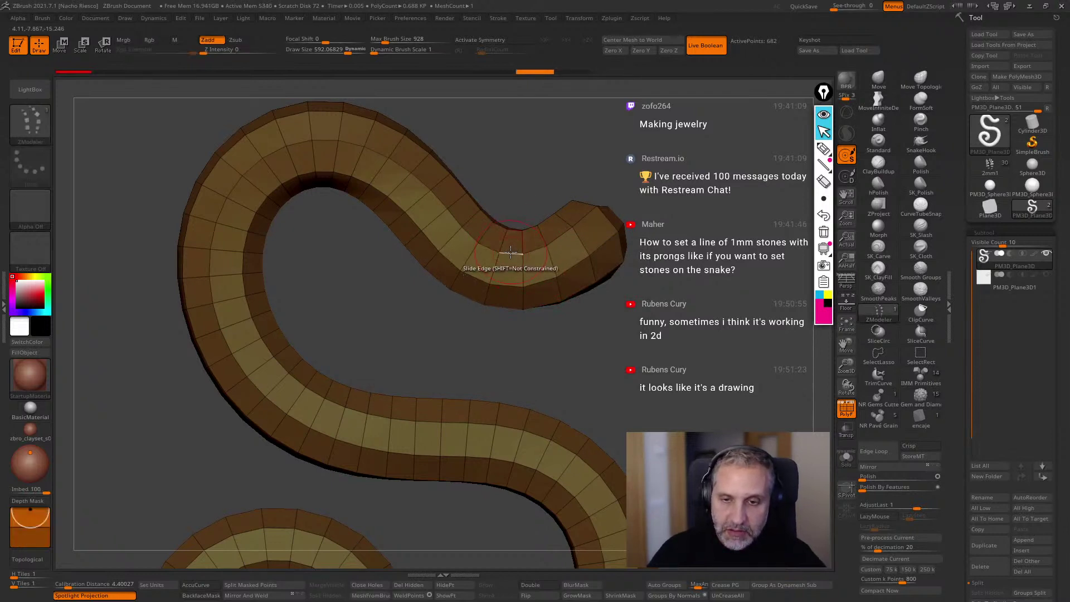
{"action": "key", "text": "space"}
{"action": "left_click", "coordinate": [500, 379]}
{"action": "right_click_drag", "start_coordinate": [510, 257], "coordinate": [508, 260]}
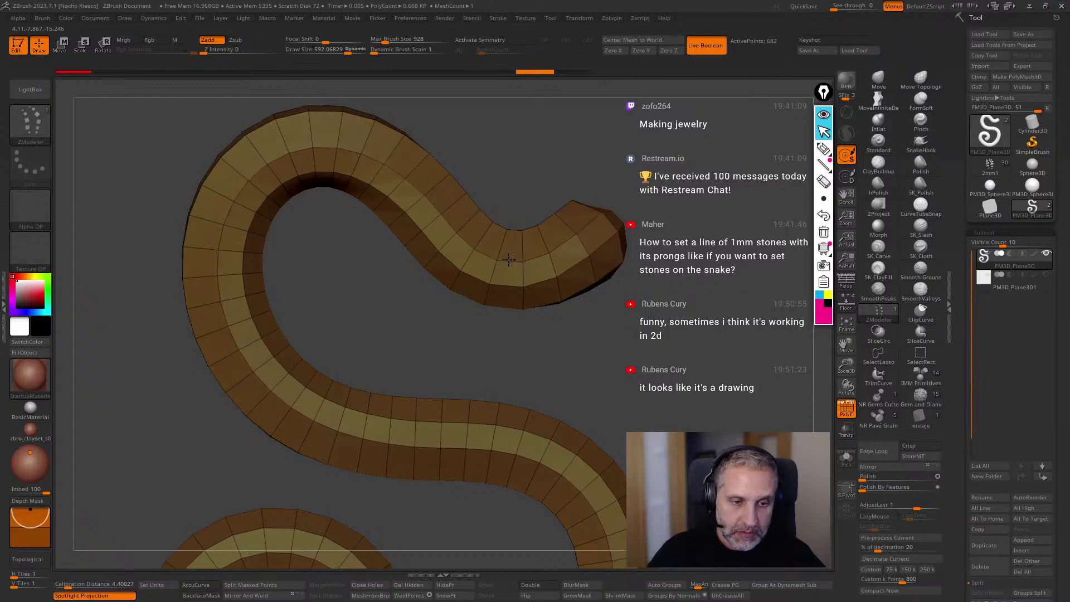
Set the ZModeler edge action to Crease with EdgeLoop Complete and crease the edge loops bordering the snake's central strip.
{"action": "key", "text": "space"}
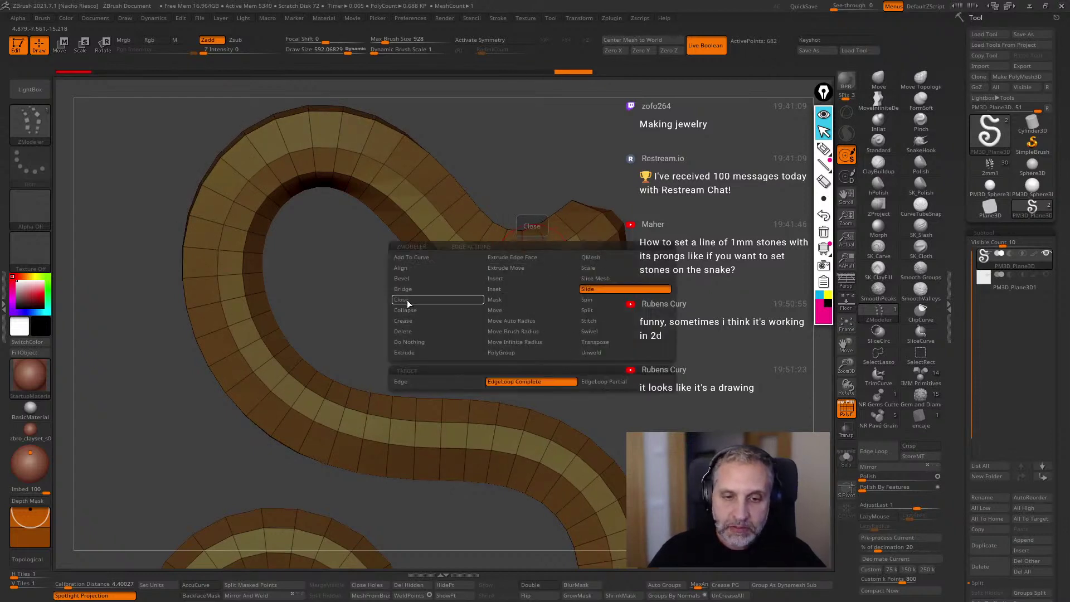
{"action": "left_click", "coordinate": [408, 322]}
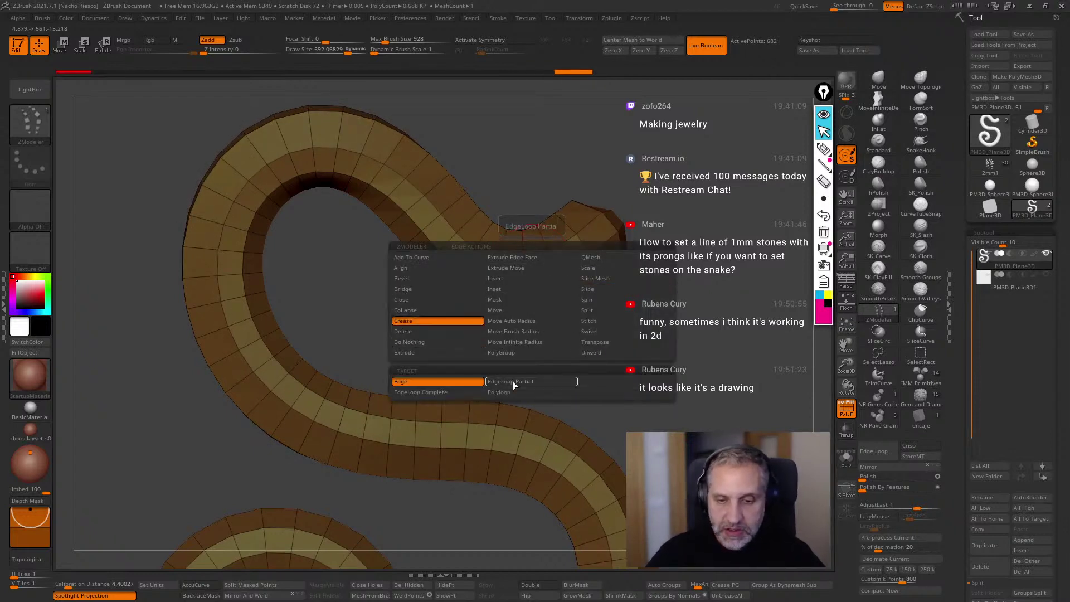
{"action": "left_click", "coordinate": [429, 392]}
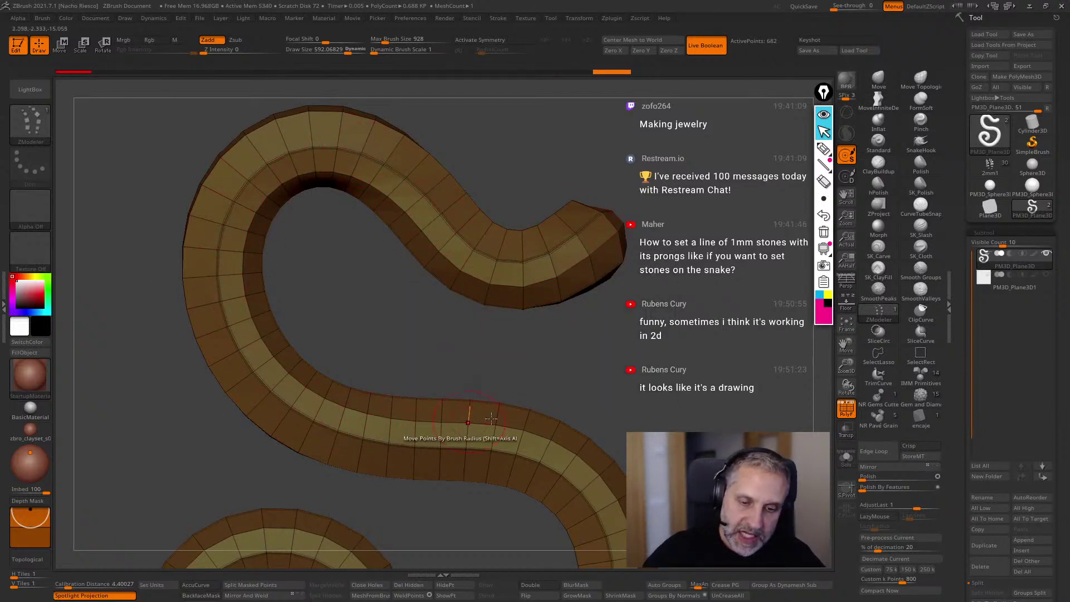
{"action": "left_click_drag", "start_coordinate": [462, 423], "coordinate": [711, 357]}
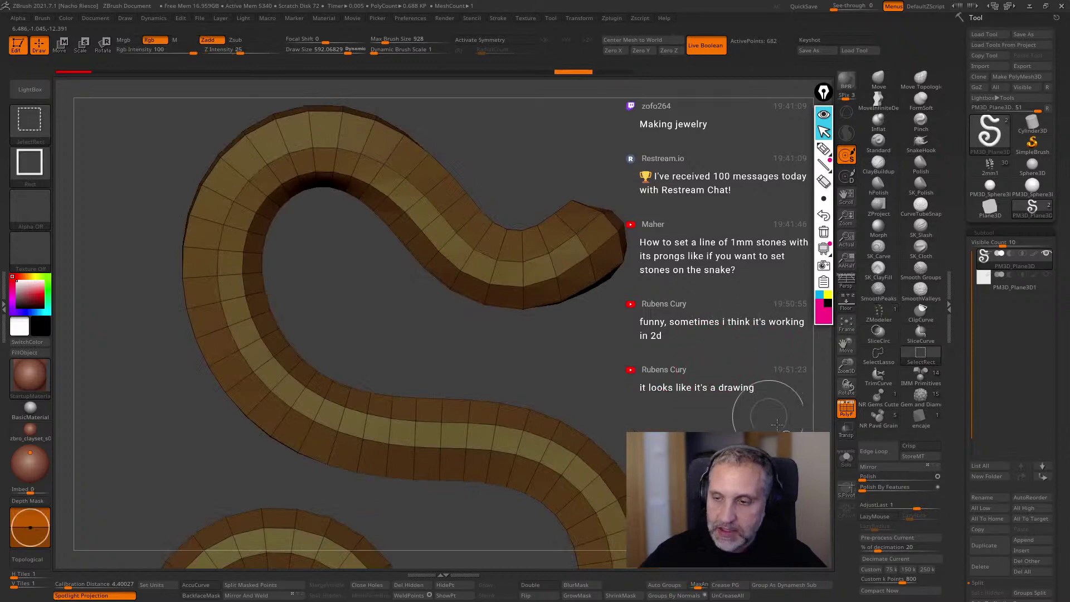
{"action": "mouse_move", "coordinate": [681, 205]}
{"action": "left_mouse_down", "text": "ctrl+shift"}
{"action": "mouse_move", "coordinate": [562, 206]}
{"action": "mouse_move", "coordinate": [602, 262]}
{"action": "left_mouse_up", "text": "ctrl+shift"}
{"action": "mouse_move", "coordinate": [423, 357]}
{"action": "left_mouse_down"}
{"action": "mouse_move", "coordinate": [373, 446]}
{"action": "mouse_move", "coordinate": [286, 379]}
{"action": "mouse_move", "coordinate": [329, 429]}
{"action": "mouse_move", "coordinate": [334, 357]}
{"action": "left_mouse_up"}
{"action": "left_click_drag", "start_coordinate": [739, 267], "coordinate": [640, 468], "text": "alt"}
{"action": "mouse_move", "coordinate": [591, 362]}
{"action": "left_mouse_down"}
{"action": "mouse_move", "coordinate": [663, 390]}
{"action": "mouse_move", "coordinate": [683, 363]}
{"action": "mouse_move", "coordinate": [670, 335]}
{"action": "mouse_move", "coordinate": [656, 362]}
{"action": "mouse_move", "coordinate": [601, 301]}
{"action": "left_mouse_up"}
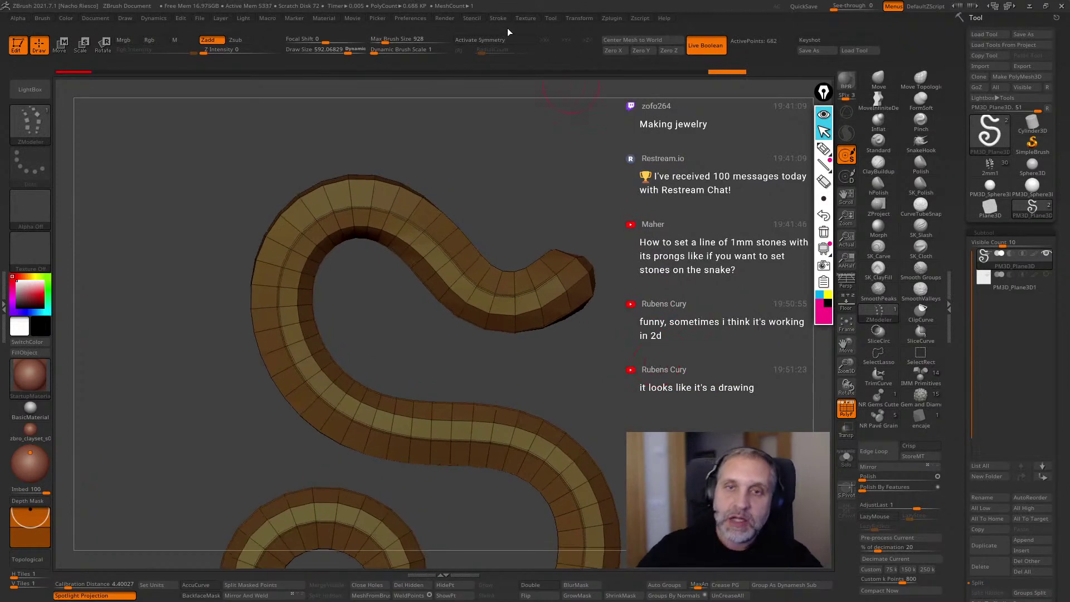
Limit Frame Mesh to creased edges, with Border and Polygroups off, and generate curves along the snake's body.
{"action": "left_click", "coordinate": [498, 17]}
{"action": "left_click", "coordinate": [573, 281]}
{"action": "left_click", "coordinate": [571, 271]}
{"action": "left_click", "coordinate": [572, 290]}
{"action": "left_click", "coordinate": [528, 280]}
{"action": "mouse_move", "coordinate": [685, 357]}
{"action": "left_mouse_down"}
{"action": "mouse_move", "coordinate": [712, 396]}
{"action": "mouse_move", "coordinate": [683, 378]}
{"action": "left_mouse_up"}
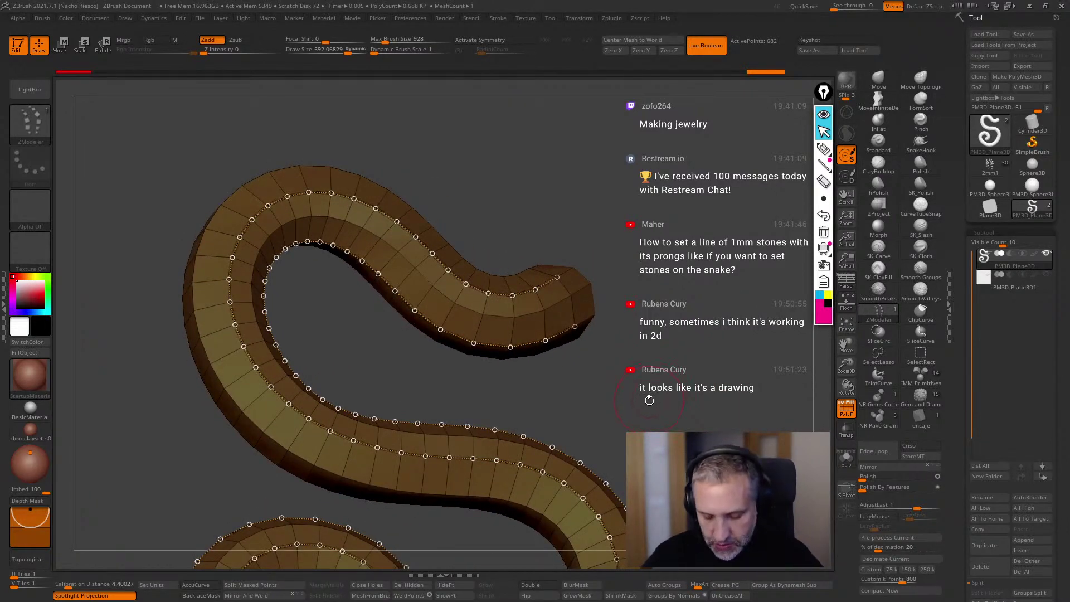
Try the ZRemesherGuides brush on the curves framed along the snake's body.
{"action": "key", "text": "b"}
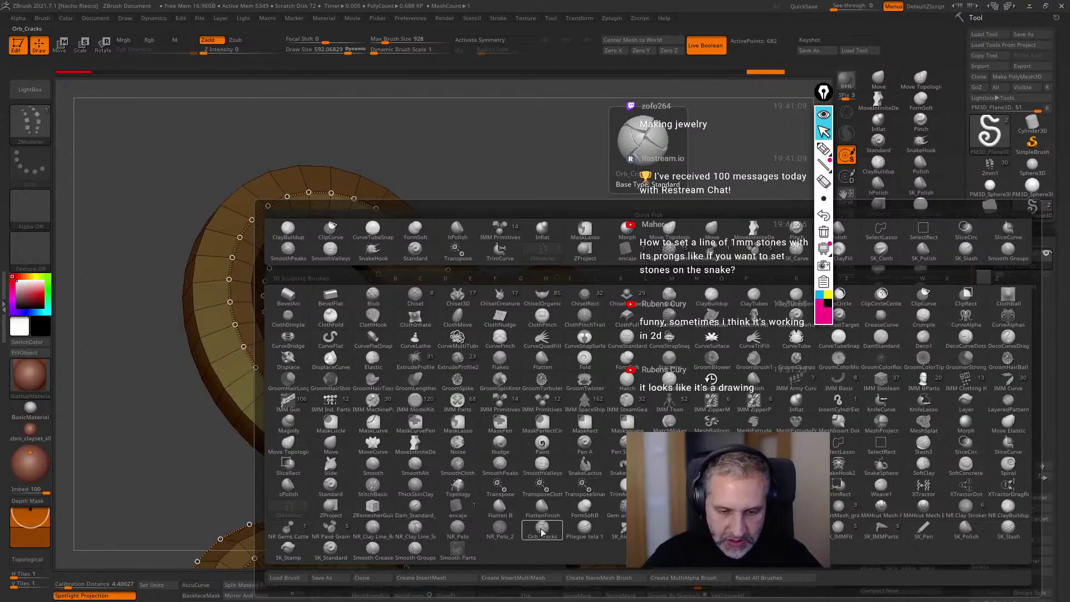
{"action": "key", "text": "z"}
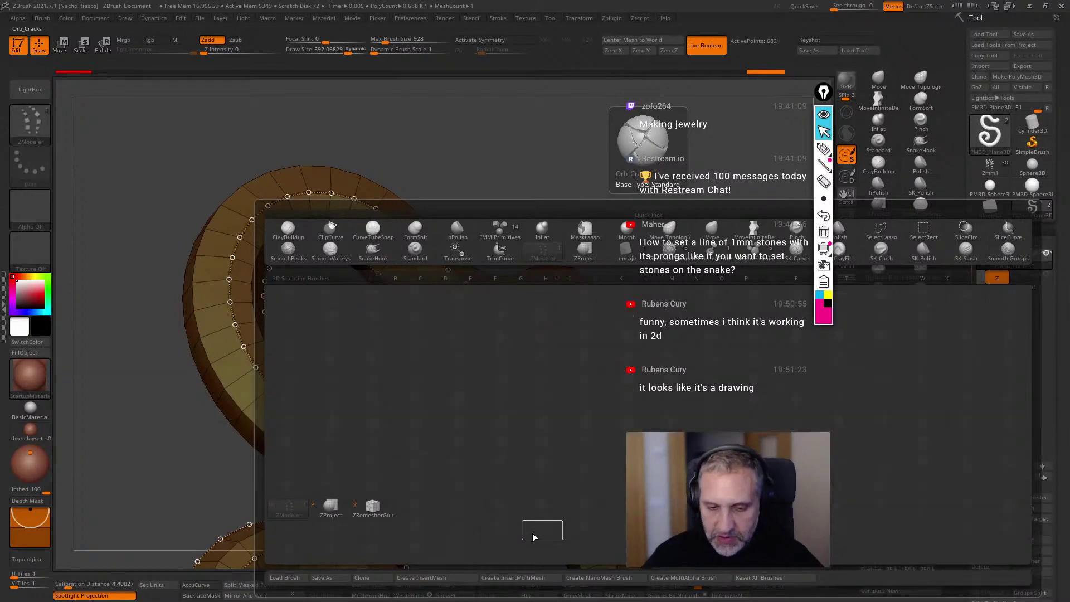
{"action": "left_click", "coordinate": [383, 505]}
{"action": "mouse_move", "coordinate": [562, 413]}
{"action": "left_mouse_down"}
{"action": "mouse_move", "coordinate": [593, 443]}
{"action": "mouse_move", "coordinate": [609, 428]}
{"action": "left_mouse_up"}
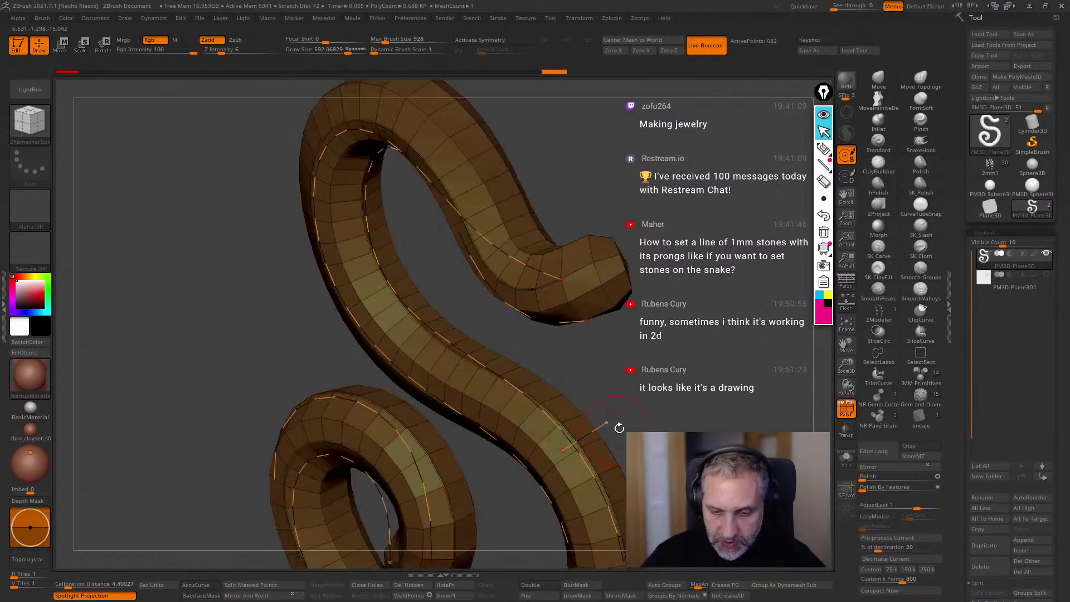
{"action": "key", "text": "ctrl"}
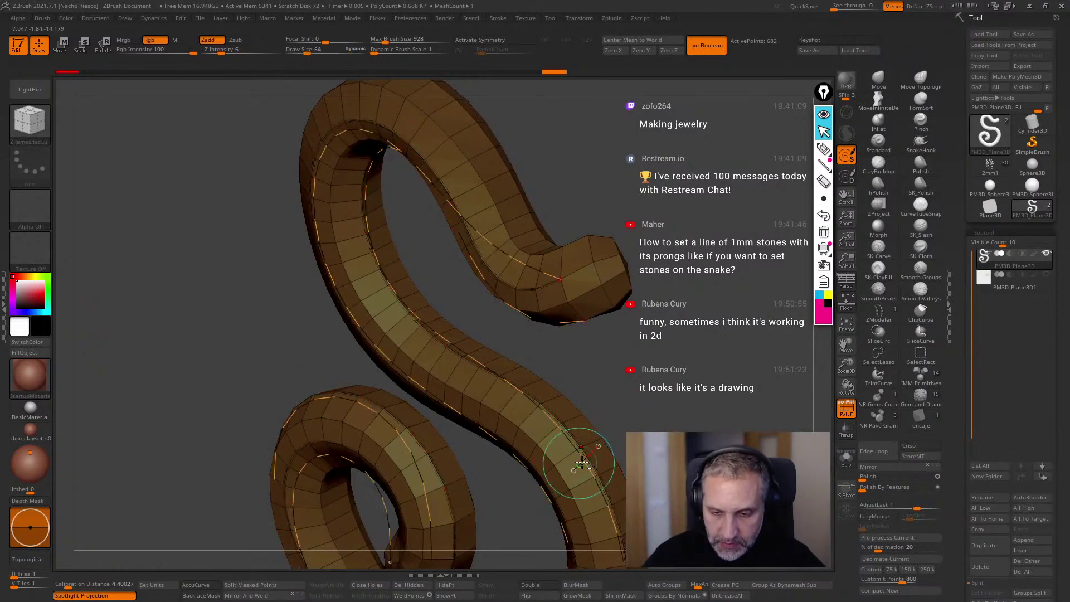
{"action": "mouse_move", "coordinate": [641, 414]}
{"action": "left_mouse_down"}
{"action": "mouse_move", "coordinate": [607, 323]}
{"action": "mouse_move", "coordinate": [632, 362]}
{"action": "mouse_move", "coordinate": [685, 355]}
{"action": "mouse_move", "coordinate": [606, 292]}
{"action": "left_mouse_up"}
Switch to the ZModeler brush and hide the end polygons at the snake's head and tail tips.
{"action": "left_click", "coordinate": [878, 313]}
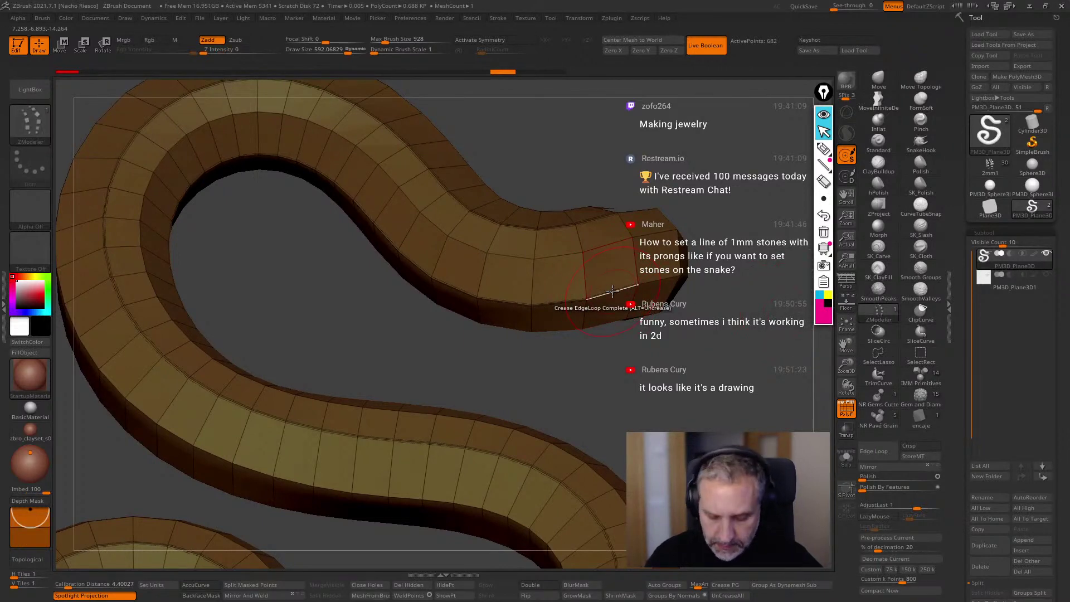
{"action": "mouse_move", "coordinate": [619, 351]}
{"action": "left_mouse_down"}
{"action": "mouse_move", "coordinate": [590, 362]}
{"action": "mouse_move", "coordinate": [655, 333]}
{"action": "left_mouse_up"}
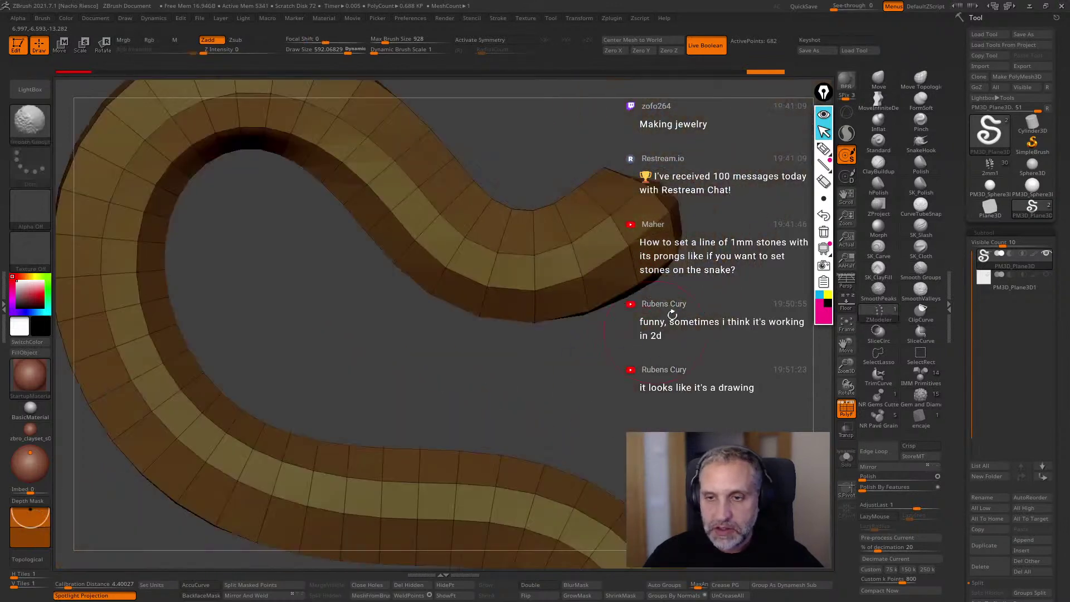
{"action": "key", "text": "f"}
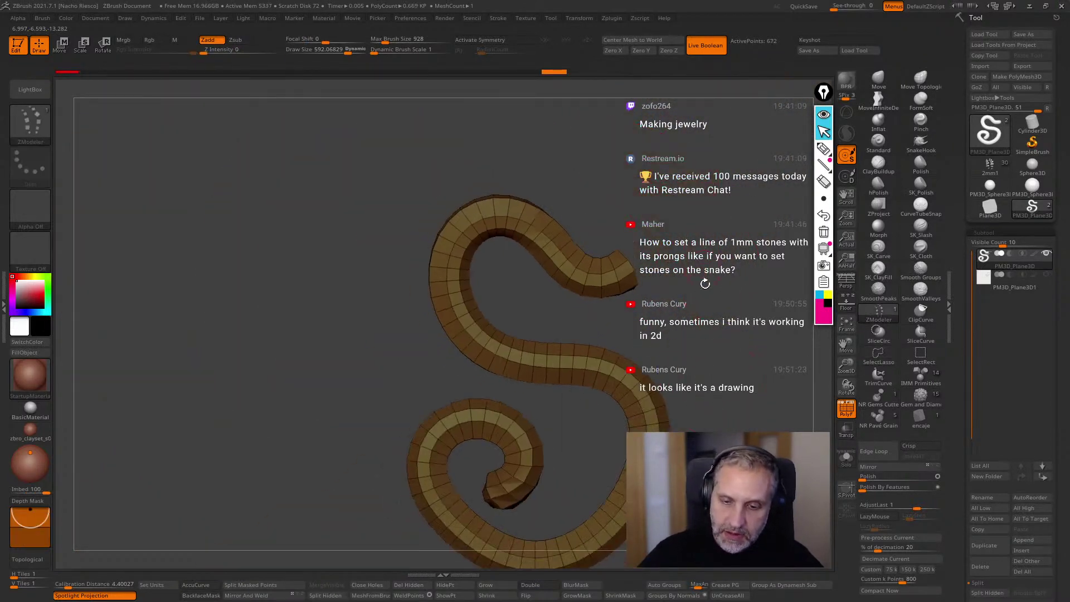
{"action": "left_click_drag", "start_coordinate": [703, 264], "coordinate": [609, 329]}
{"action": "mouse_move", "coordinate": [538, 371]}
{"action": "left_mouse_down", "text": "ctrl+shift"}
{"action": "mouse_move", "coordinate": [510, 366]}
{"action": "mouse_move", "coordinate": [504, 341]}
{"action": "left_mouse_up", "text": "ctrl+shift"}
{"action": "left_click_drag", "start_coordinate": [589, 375], "coordinate": [712, 319], "text": "ctrl+shift"}
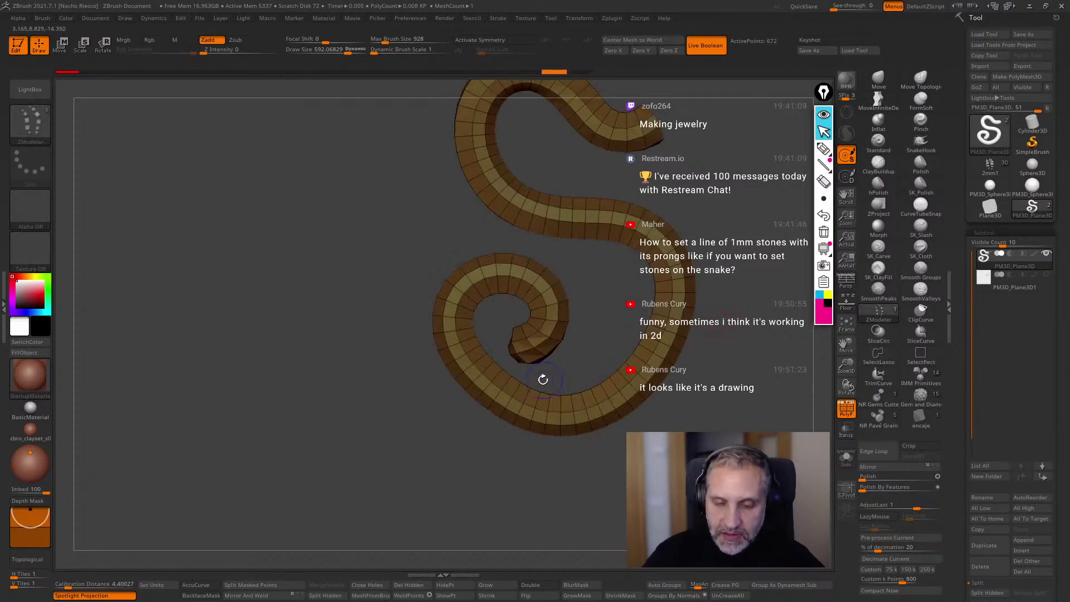
{"action": "mouse_move", "coordinate": [544, 375]}
{"action": "left_mouse_down", "text": "ctrl+shift"}
{"action": "mouse_move", "coordinate": [508, 329]}
{"action": "mouse_move", "coordinate": [525, 374]}
{"action": "left_mouse_up", "text": "ctrl+shift"}
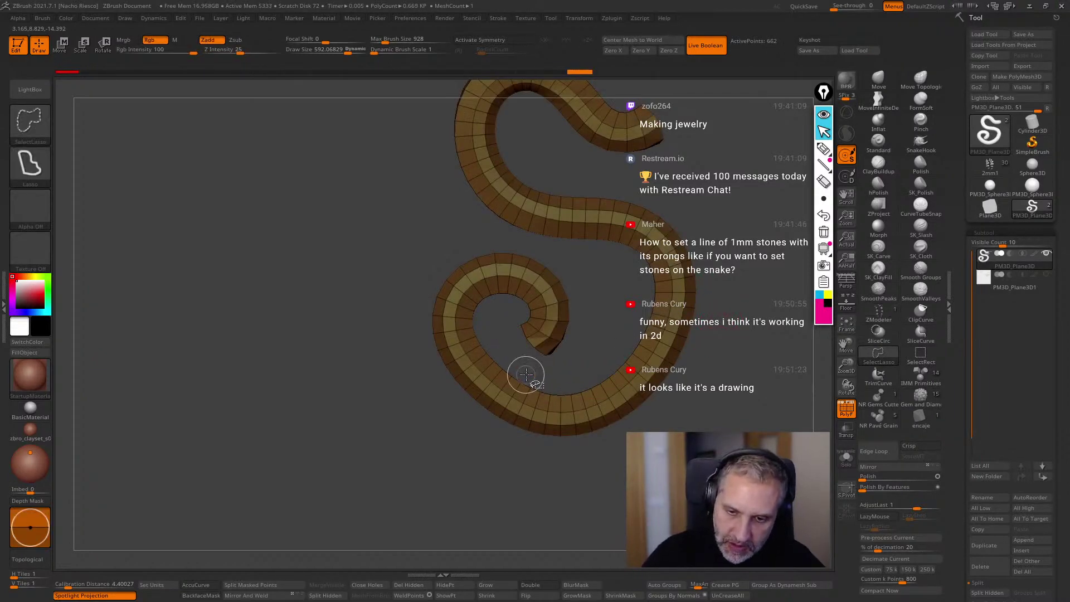
Crease the lengthwise edge loop along the middle of the snake's body with the EdgeLoop Partial target and unhide the tips.
{"action": "left_click_drag", "start_coordinate": [747, 217], "coordinate": [580, 336], "text": "alt"}
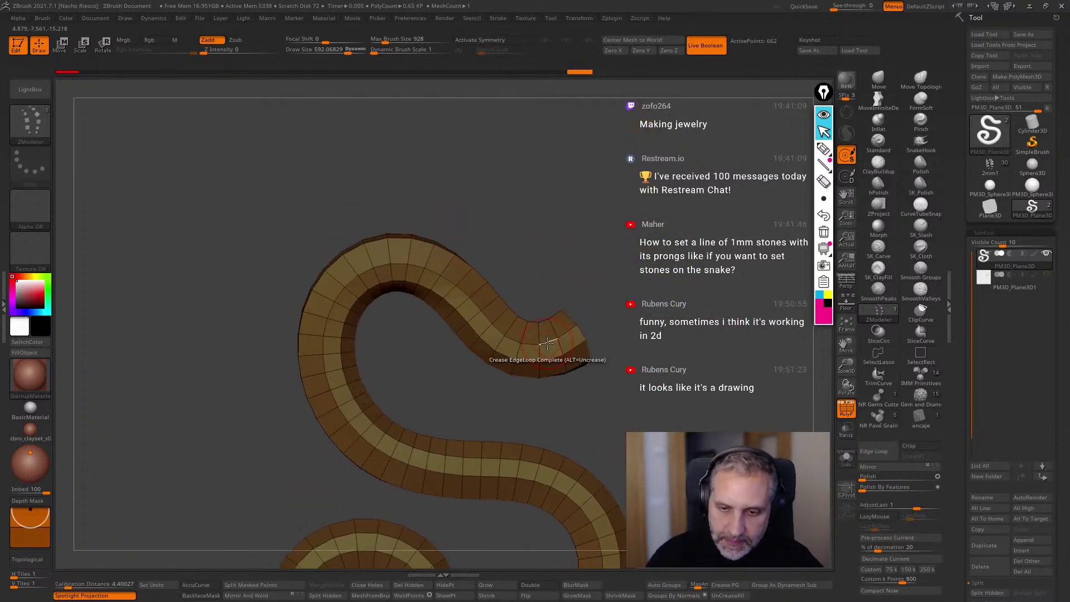
{"action": "key", "text": "space"}
{"action": "left_click", "coordinate": [530, 410]}
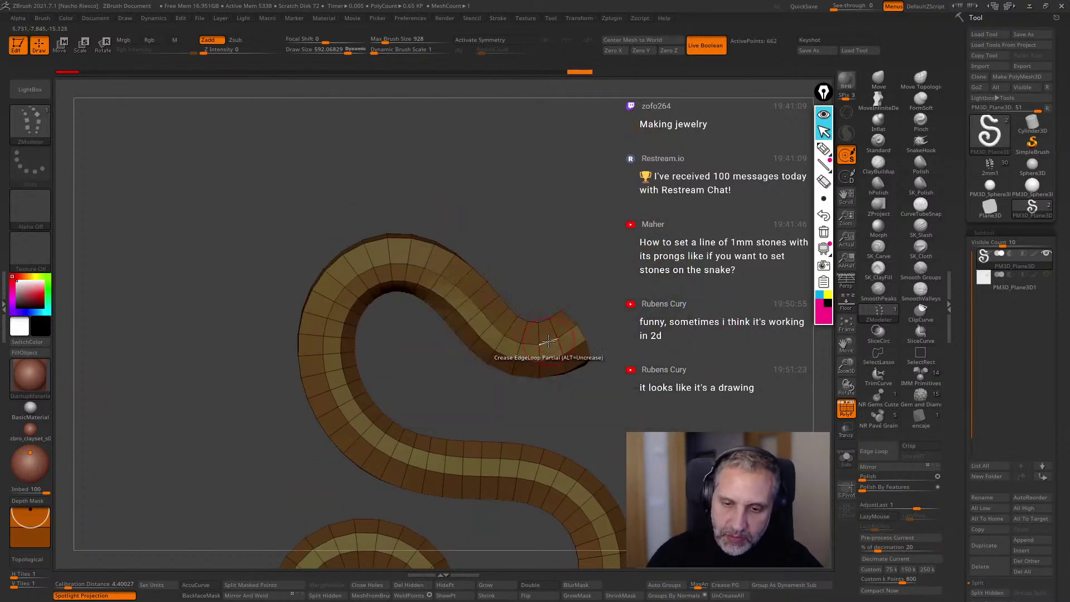
{"action": "left_click", "coordinate": [548, 340]}
{"action": "mouse_move", "coordinate": [610, 341]}
{"action": "left_mouse_down"}
{"action": "mouse_move", "coordinate": [649, 293]}
{"action": "mouse_move", "coordinate": [679, 317]}
{"action": "left_mouse_up"}
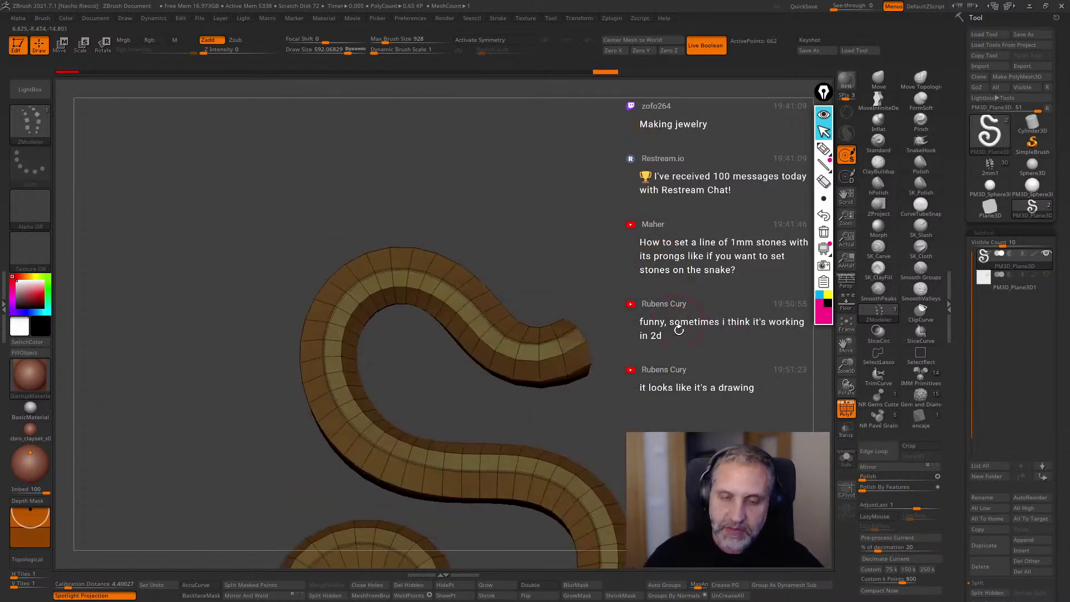
{"action": "left_click_drag", "start_coordinate": [747, 351], "coordinate": [565, 334], "text": "alt"}
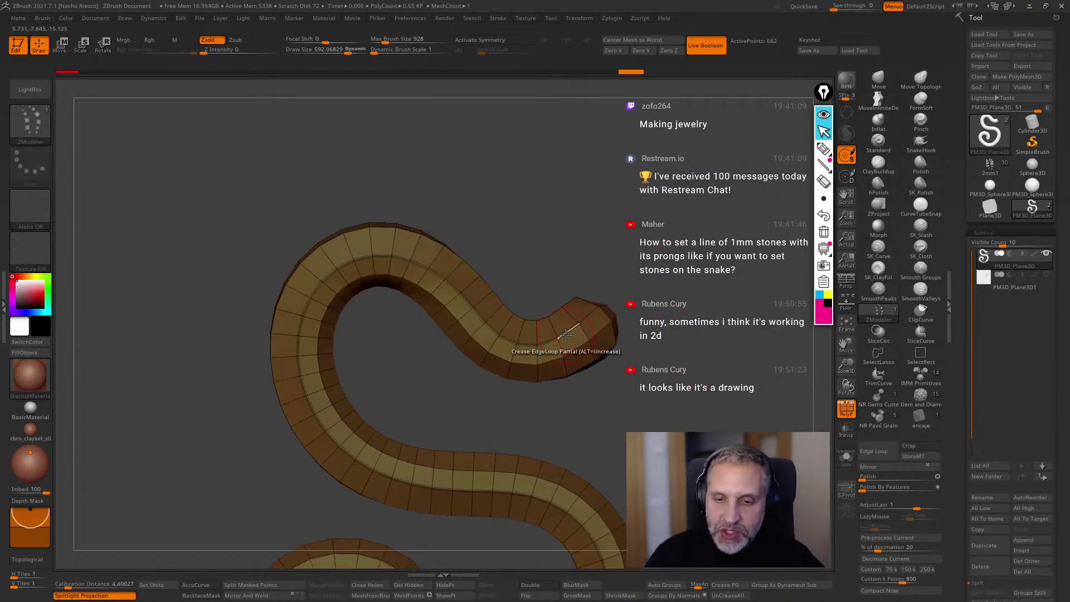
{"action": "key", "text": "space"}
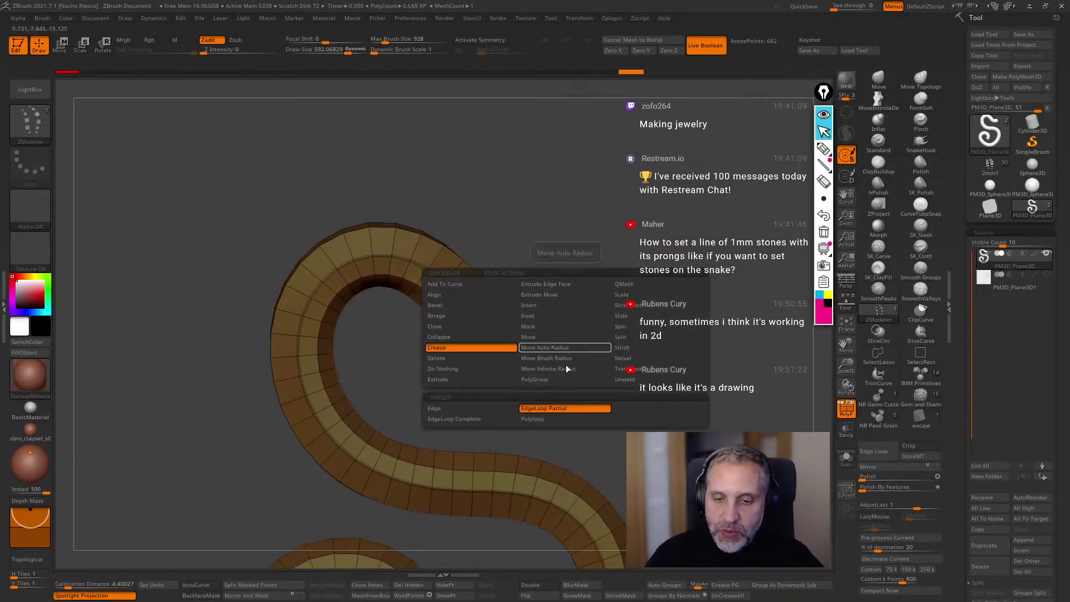
{"action": "left_click", "coordinate": [557, 410]}
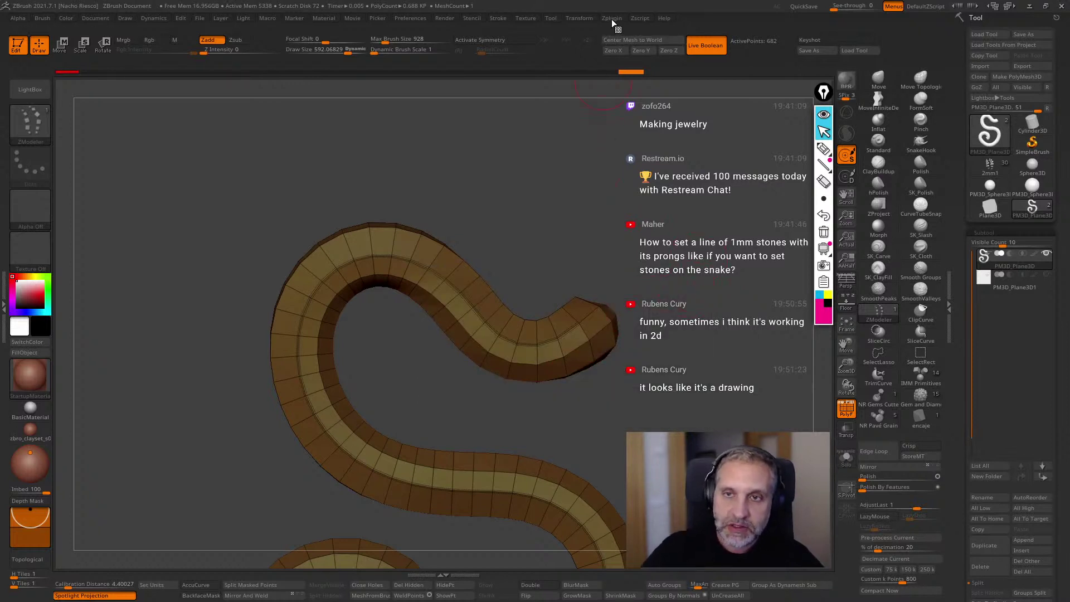
Frame the creased edge with a curve and insert a row of stones with prongs along it using the NR Pavé Grain brush.
{"action": "left_click", "coordinate": [502, 18]}
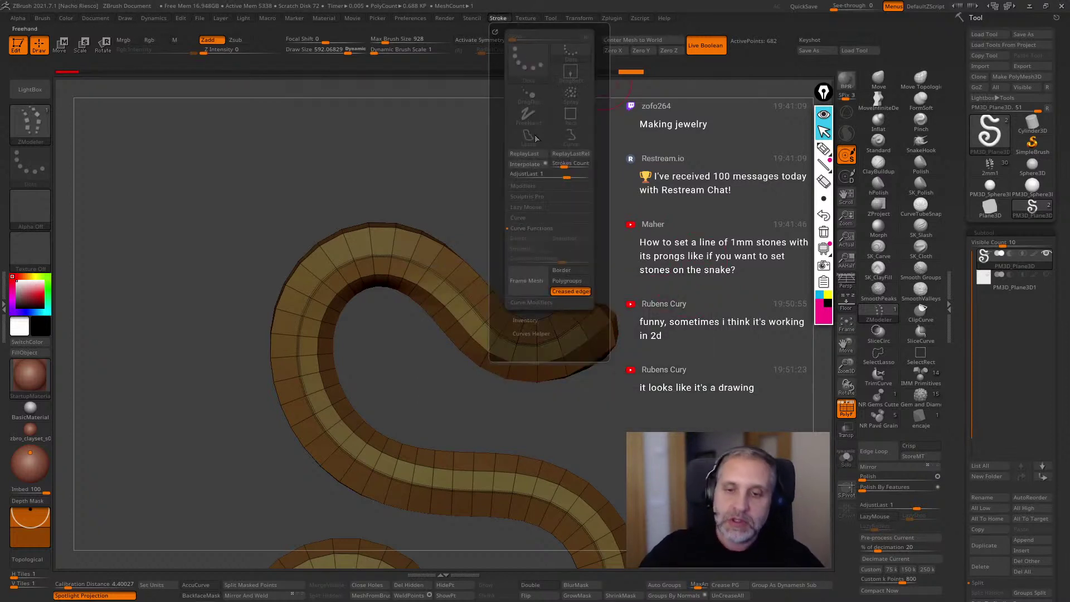
{"action": "left_click", "coordinate": [536, 283]}
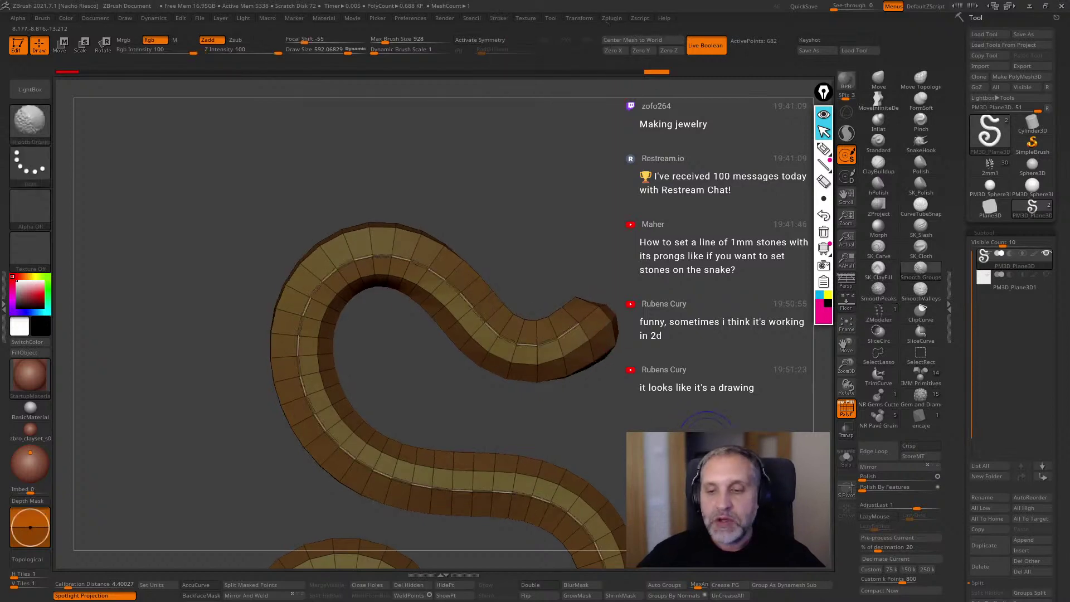
{"action": "left_click", "coordinate": [878, 416]}
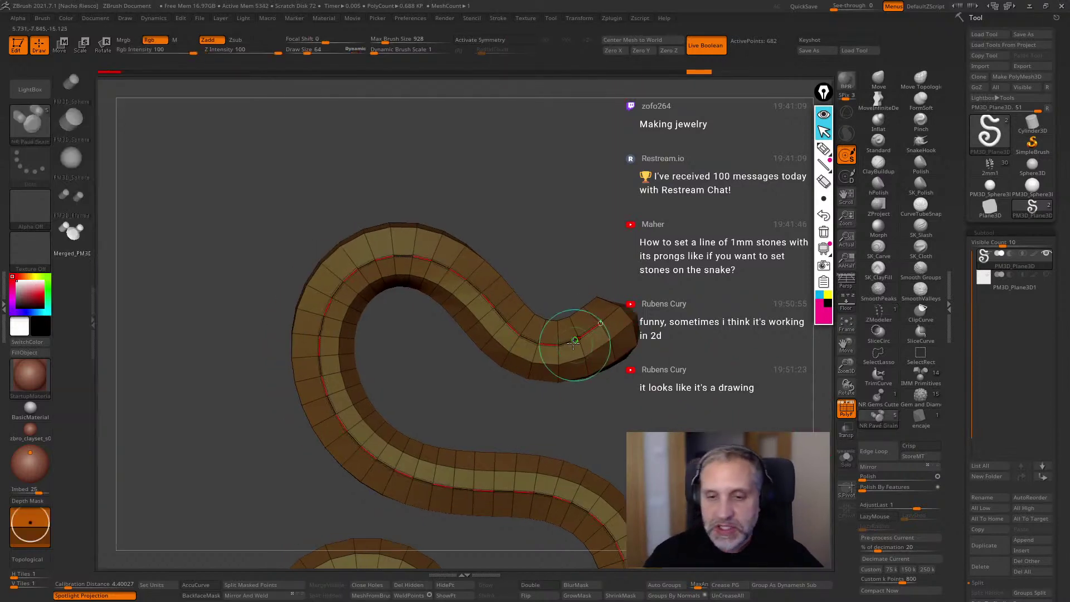
{"action": "left_click", "coordinate": [574, 345]}
{"action": "left_click", "coordinate": [852, 414]}
{"action": "left_click_drag", "start_coordinate": [797, 423], "coordinate": [670, 274], "text": "alt"}
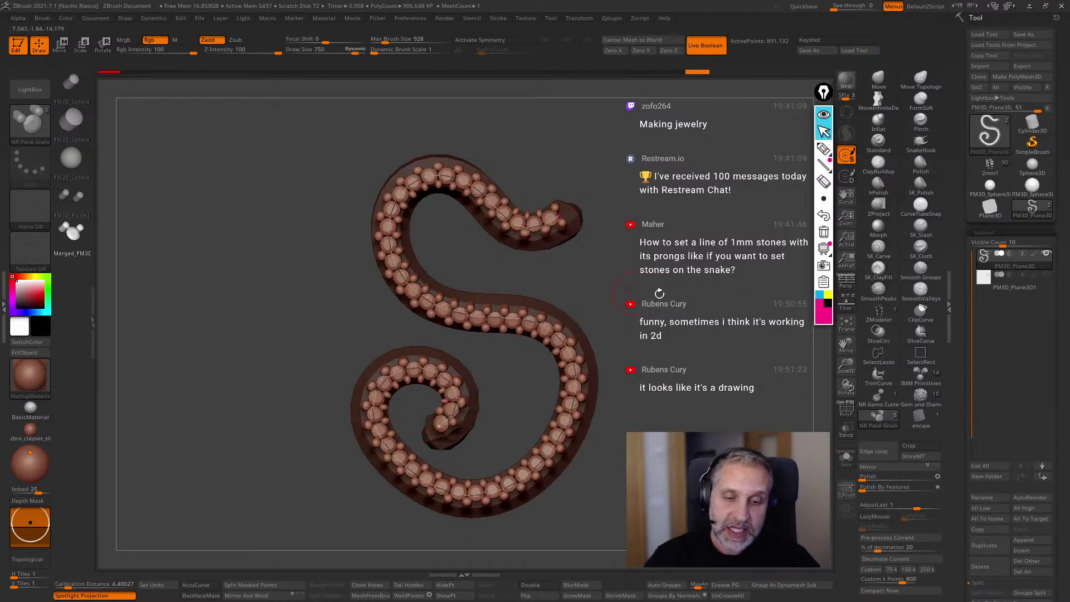
{"action": "left_click_drag", "start_coordinate": [691, 284], "coordinate": [725, 239], "text": "alt"}
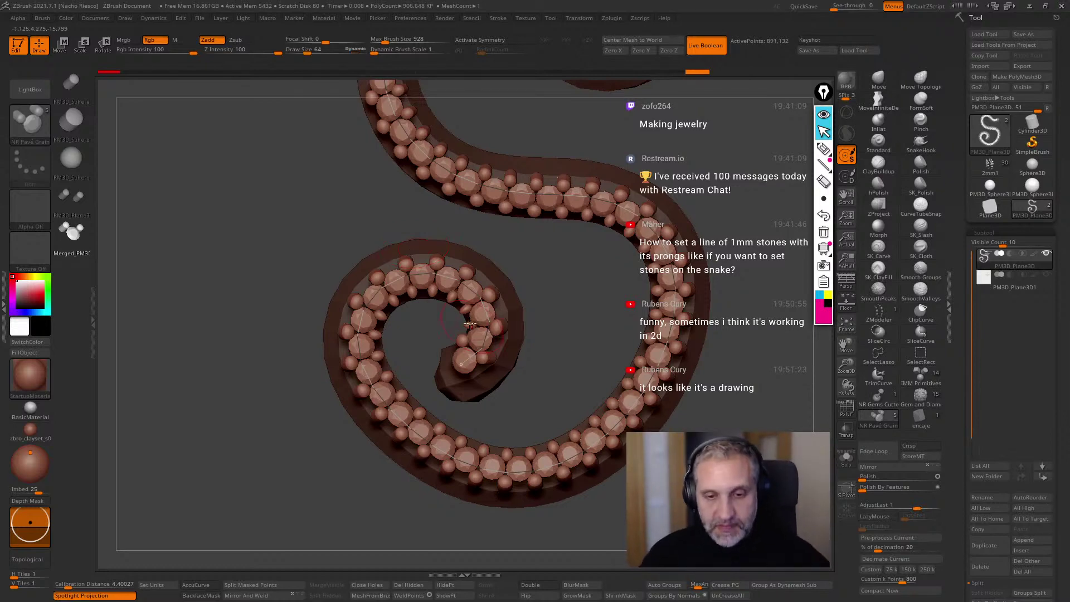
{"action": "right_click_drag", "start_coordinate": [560, 287], "coordinate": [416, 318], "text": "ctrl"}
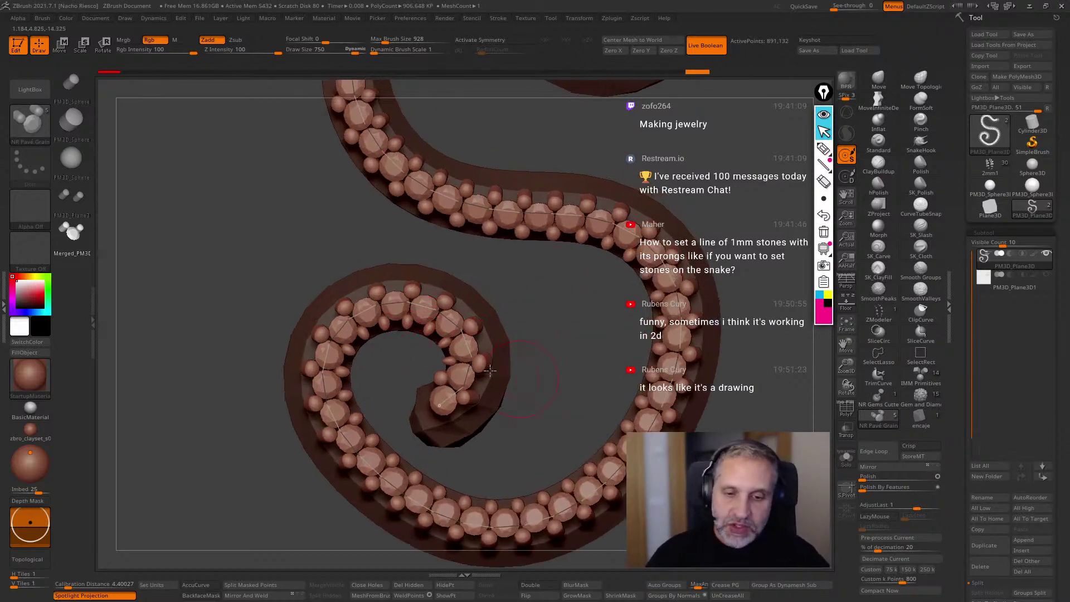
Undo the stone row, lower the brush's Curve Resolution modifier to its minimum, and reinsert the stones along the snake's curve.
{"action": "key", "text": "ctrl+z"}
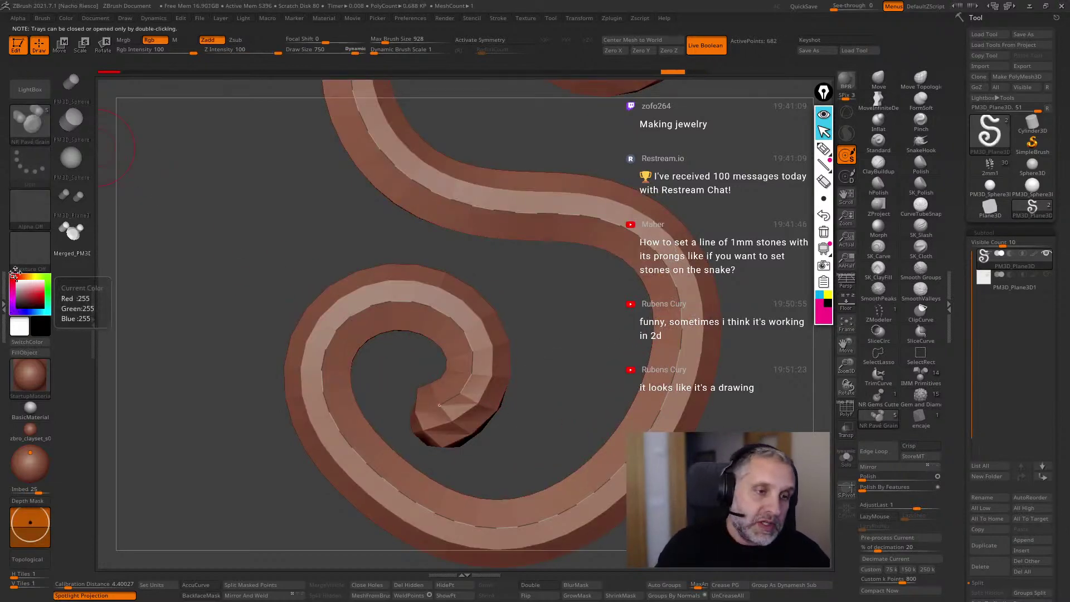
{"action": "left_click", "coordinate": [43, 18]}
{"action": "scroll", "coordinate": [137, 349], "scroll_direction": "down", "scroll_amount": 10}
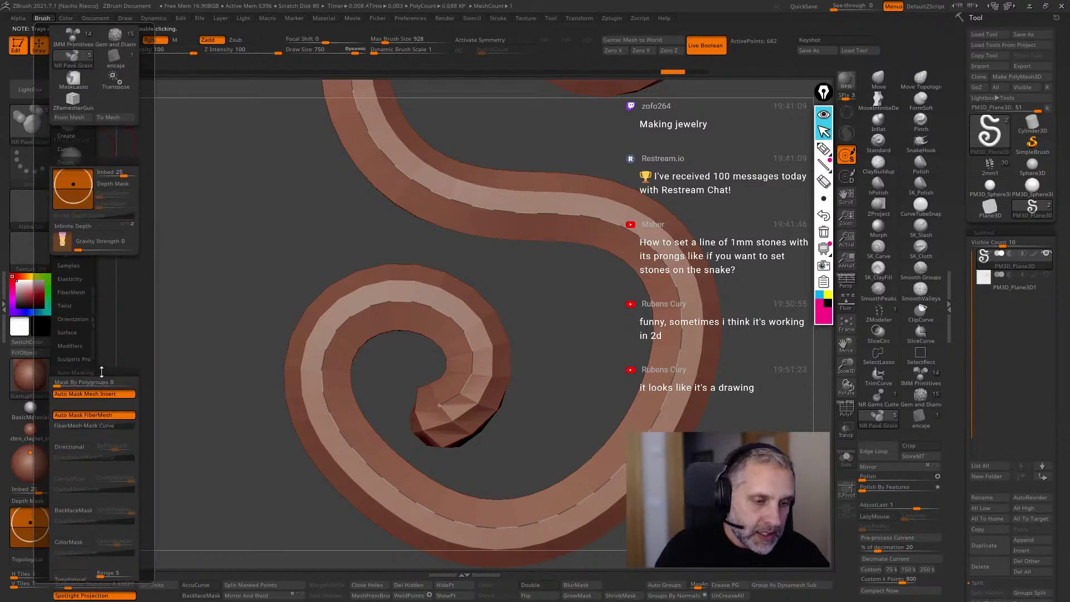
{"action": "left_click", "coordinate": [101, 371]}
{"action": "left_click", "coordinate": [71, 345]}
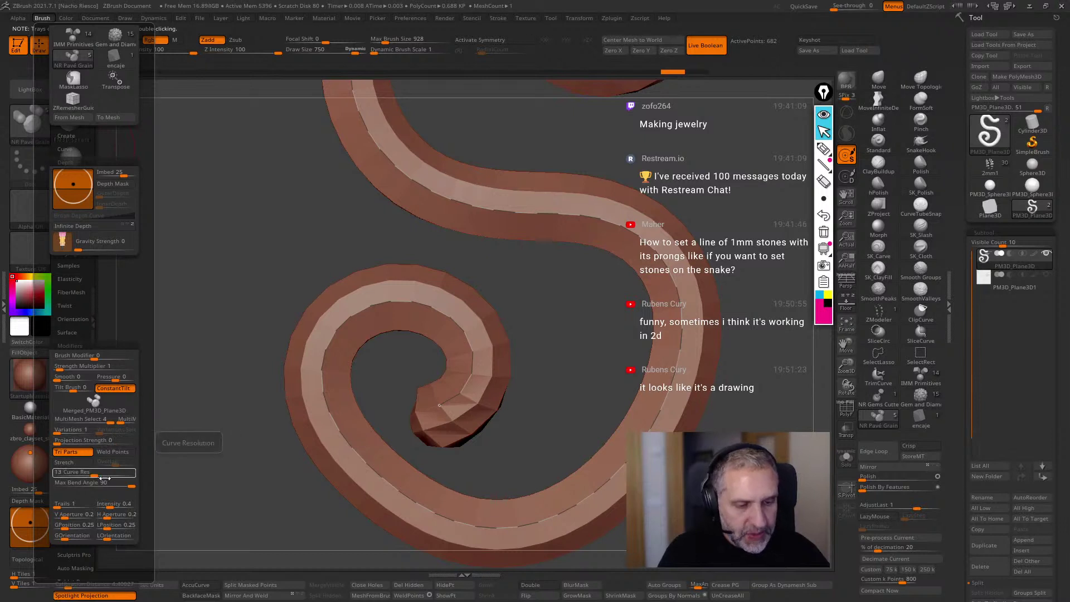
{"action": "left_click_drag", "start_coordinate": [94, 474], "coordinate": [54, 475]}
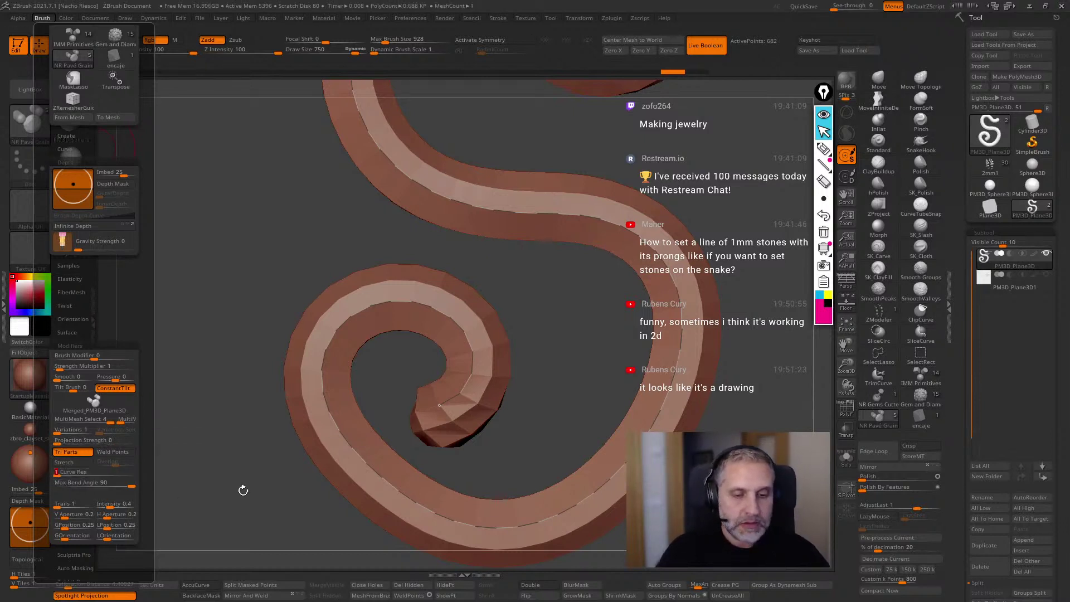
{"action": "left_click", "coordinate": [429, 511]}
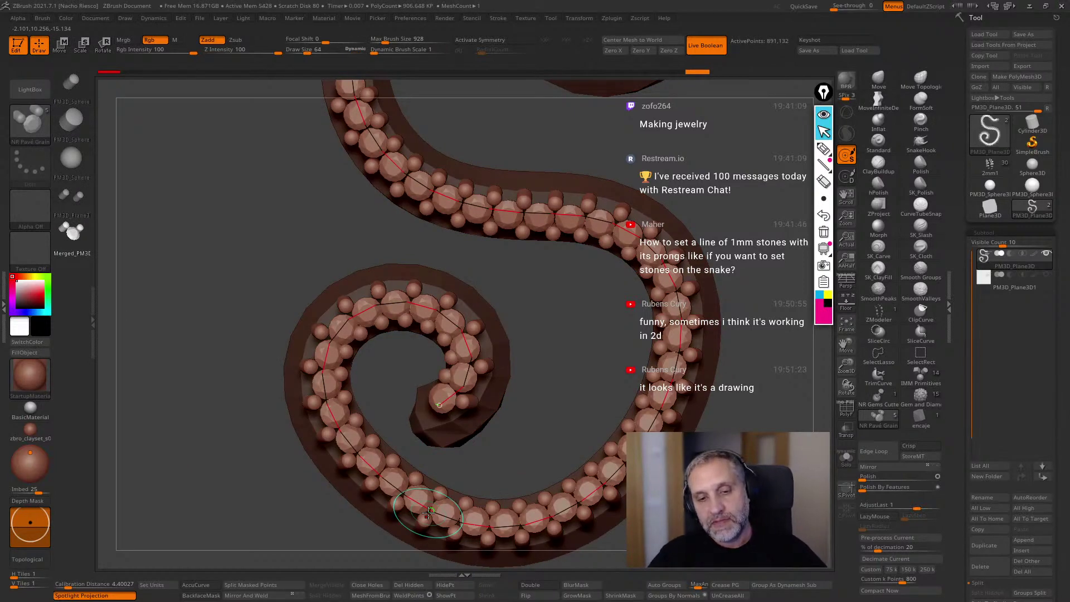
{"action": "mouse_move", "coordinate": [724, 515]}
{"action": "left_mouse_down", "text": "alt"}
{"action": "mouse_move", "coordinate": [749, 390]}
{"action": "mouse_move", "coordinate": [579, 513]}
{"action": "left_mouse_up", "text": "alt"}
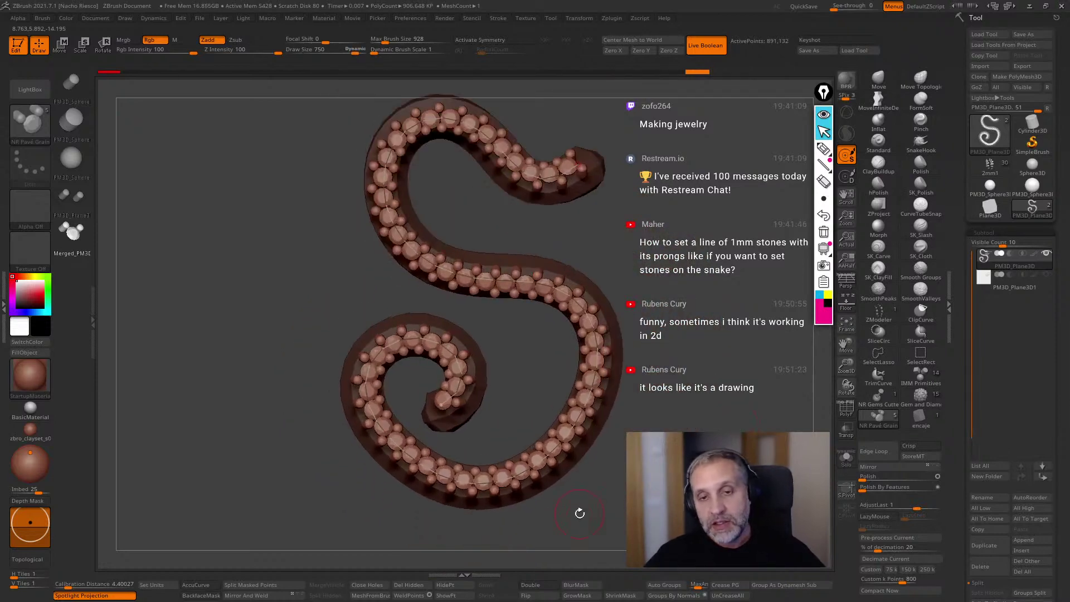
Set the brush's Imbed depth to -41 and insert the stone row again along the snake's curve.
{"action": "key", "text": "ctrl+z"}
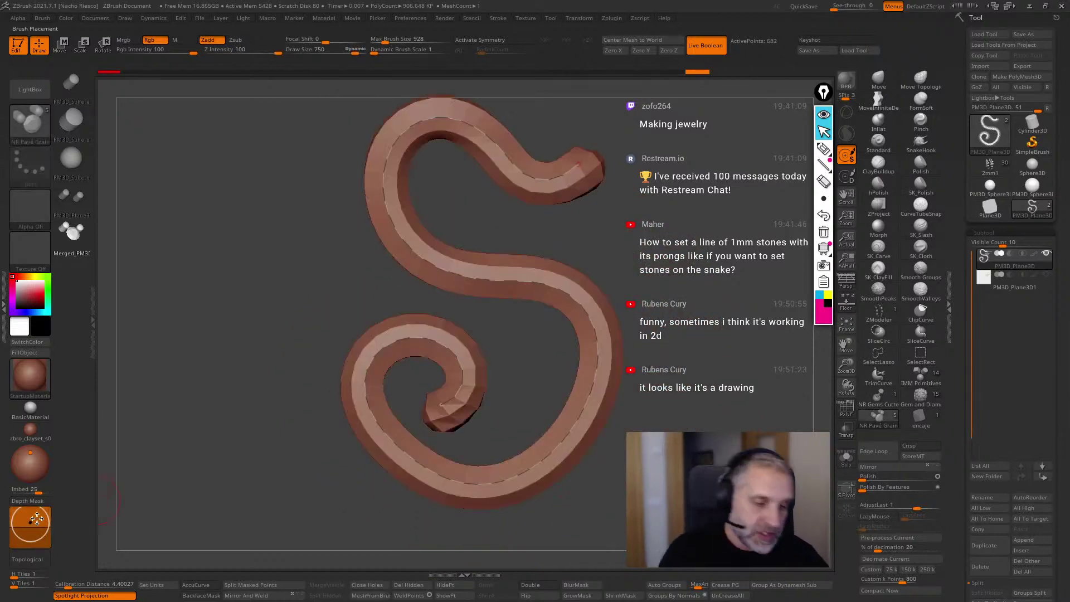
{"action": "left_click", "coordinate": [442, 476]}
{"action": "left_click_drag", "start_coordinate": [279, 524], "coordinate": [334, 423]}
{"action": "key", "text": "ctrl+z"}
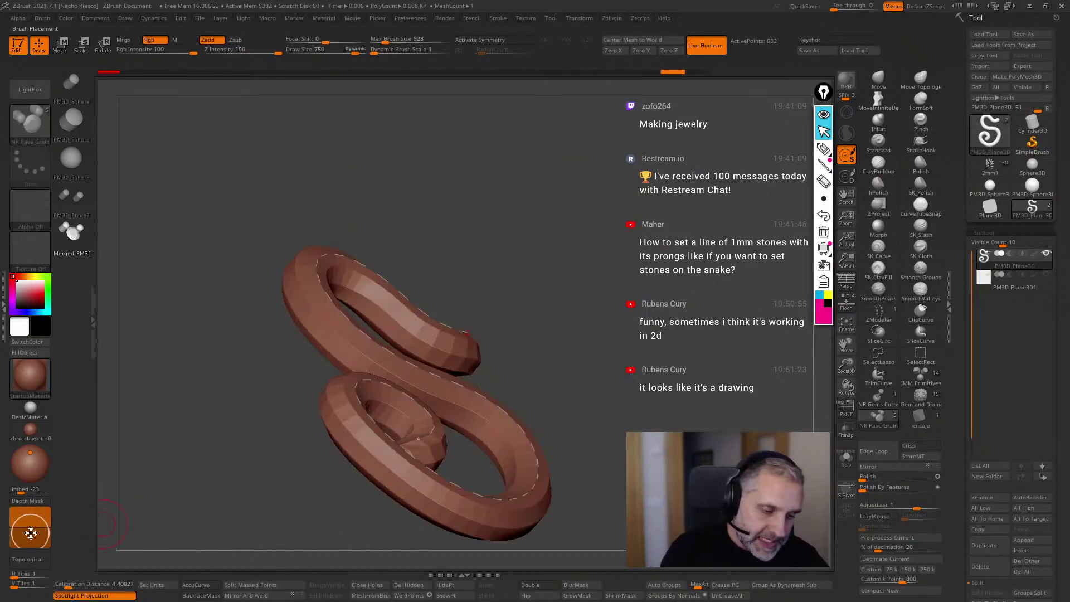
{"action": "left_click", "coordinate": [455, 488]}
{"action": "left_click_drag", "start_coordinate": [585, 490], "coordinate": [625, 450], "text": "shift"}
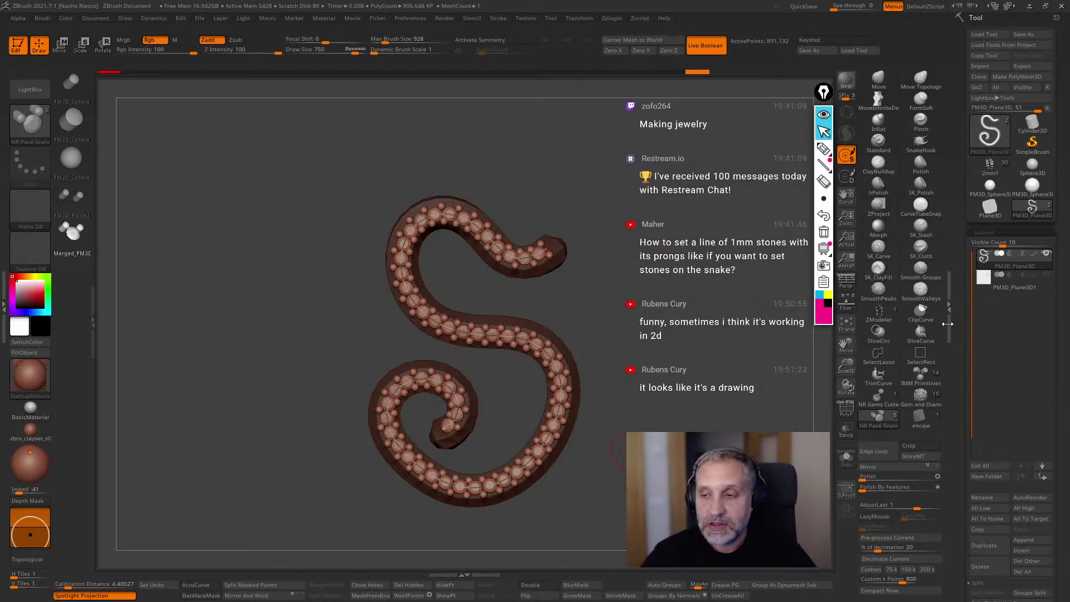
View the stone-set model in the 2mm1 tool and return to the PM3D_Plane3D snake.
{"action": "left_click", "coordinate": [989, 167]}
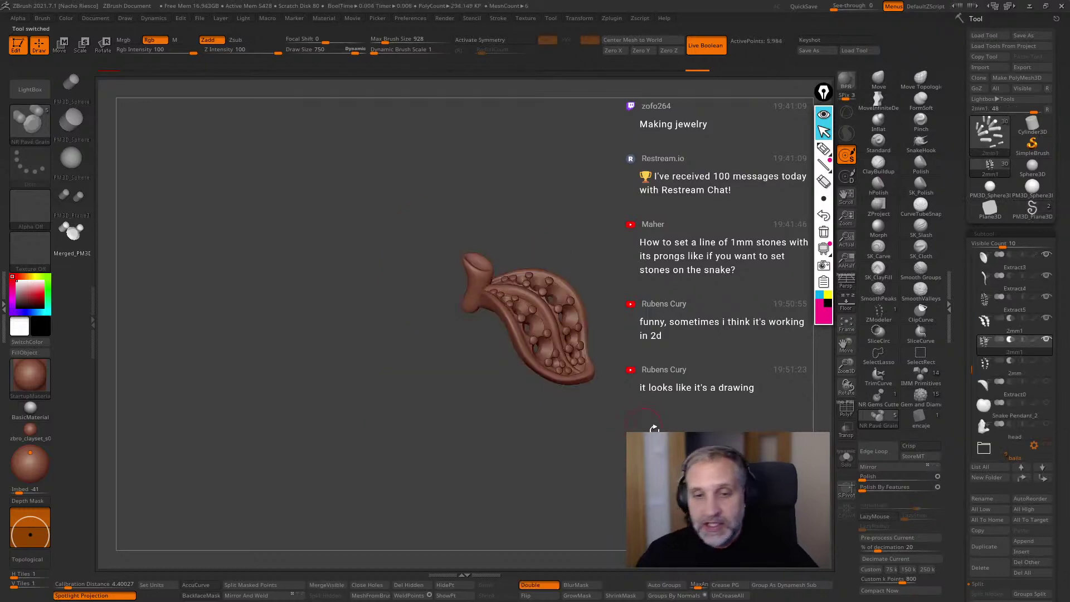
{"action": "left_click", "coordinate": [1031, 210]}
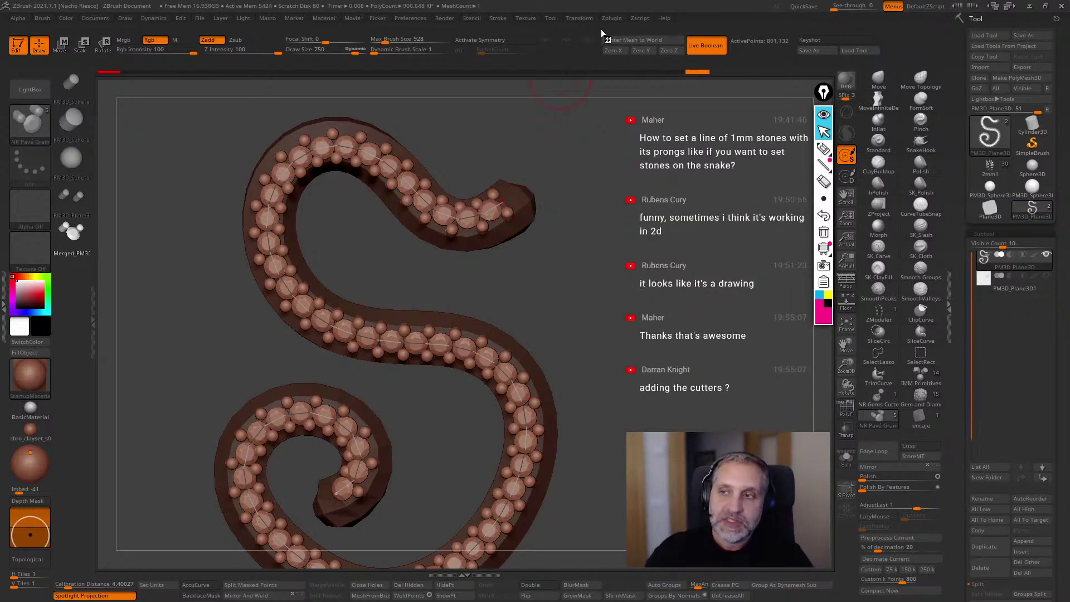
Switch to the PM3D_Sphere3D_1 sphere, lasso-mask one side with a winding edge, and turn the masked area into its own polygroup.
{"action": "left_click", "coordinate": [1032, 190]}
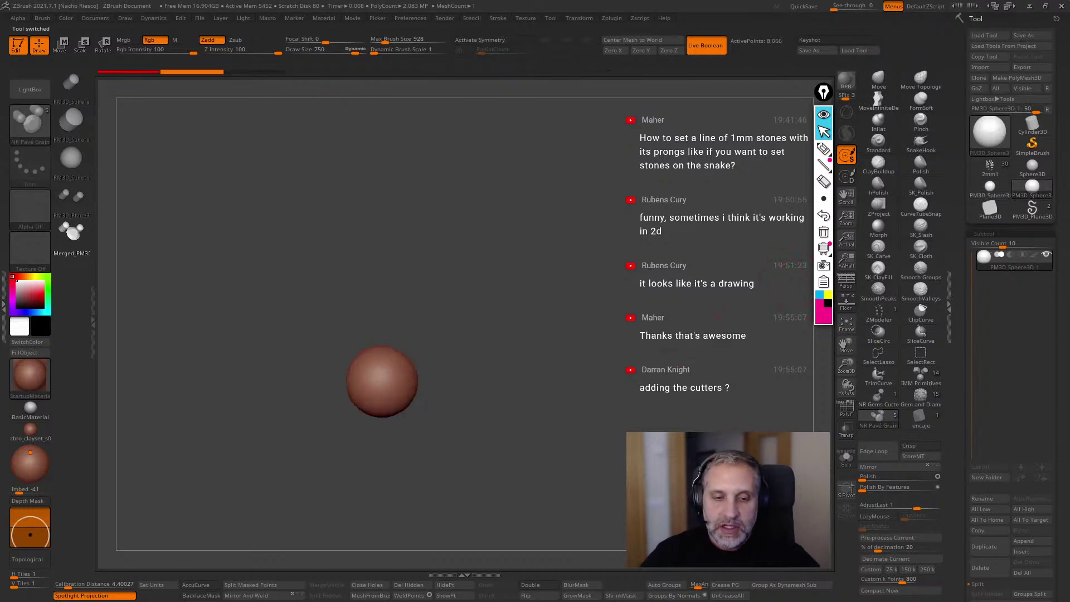
{"action": "left_click", "coordinate": [498, 18]}
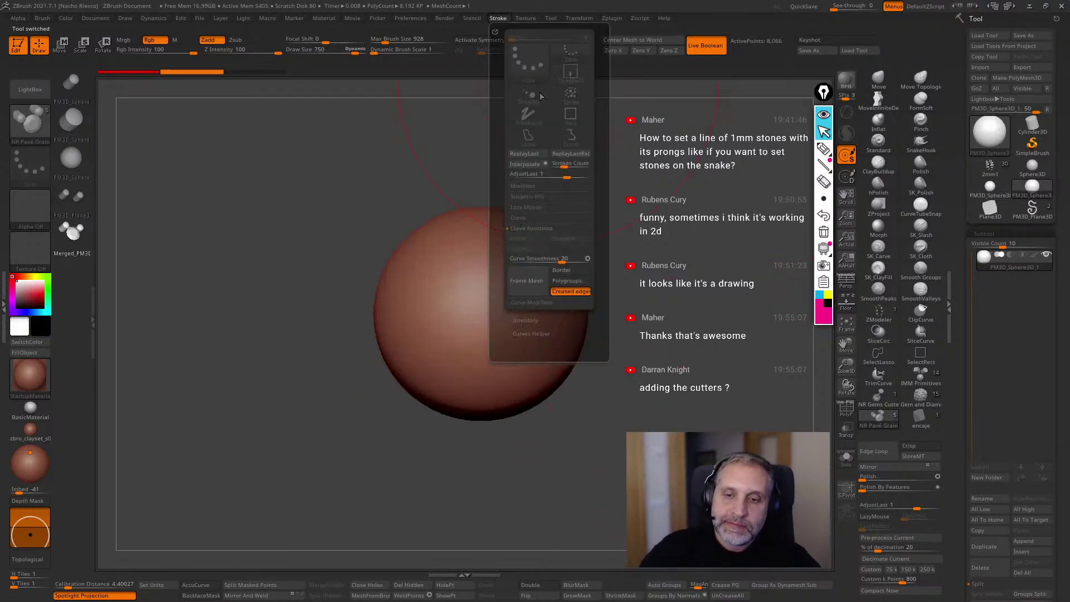
{"action": "left_click", "coordinate": [572, 284]}
{"action": "key", "text": "ctrl"}
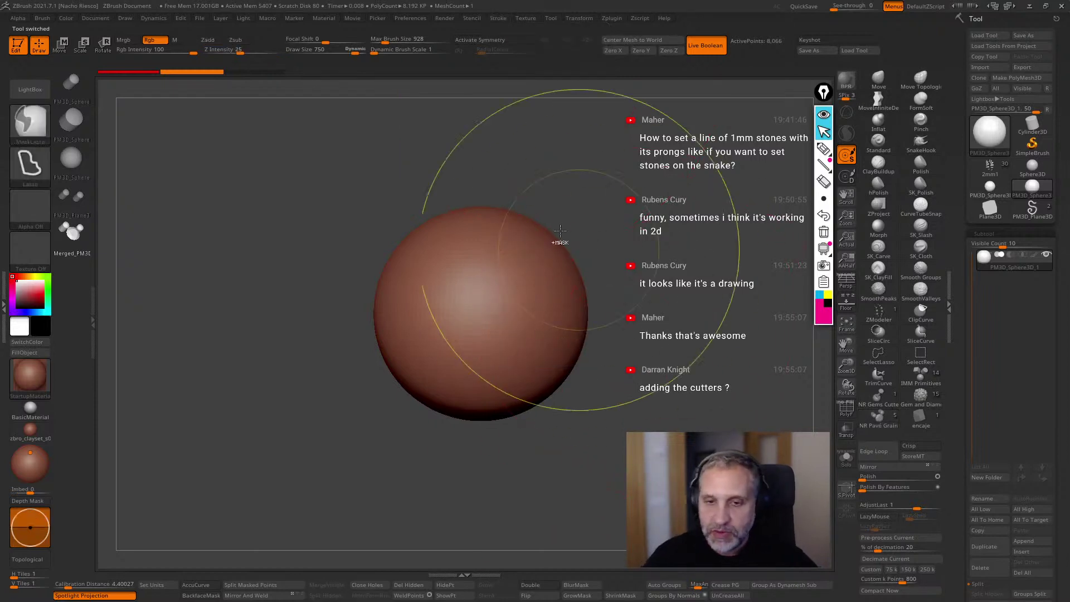
{"action": "mouse_move", "coordinate": [531, 204]}
{"action": "left_mouse_down", "text": "ctrl"}
{"action": "mouse_move", "coordinate": [474, 192]}
{"action": "mouse_move", "coordinate": [498, 293]}
{"action": "mouse_move", "coordinate": [490, 339]}
{"action": "mouse_move", "coordinate": [597, 457]}
{"action": "left_mouse_up", "text": "ctrl"}
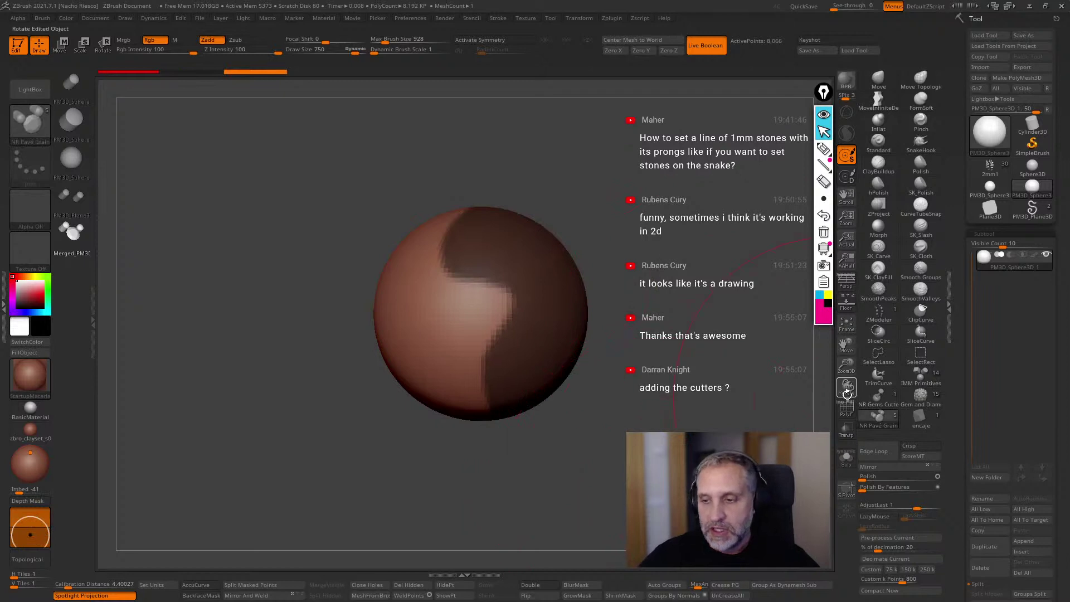
{"action": "left_click", "coordinate": [845, 409]}
{"action": "key", "text": "ctrl"}
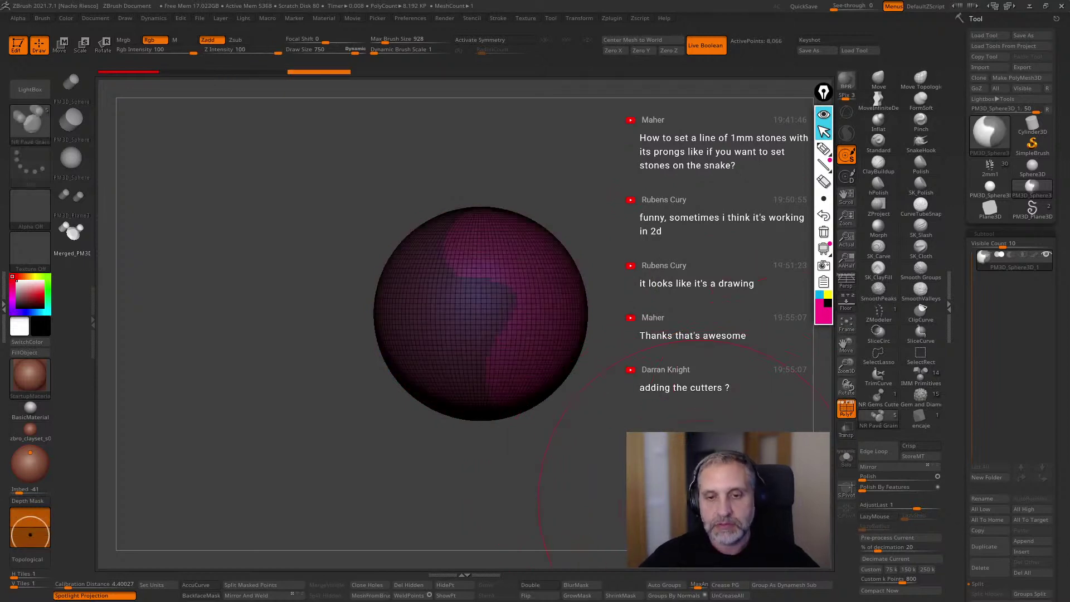
{"action": "key", "text": "f"}
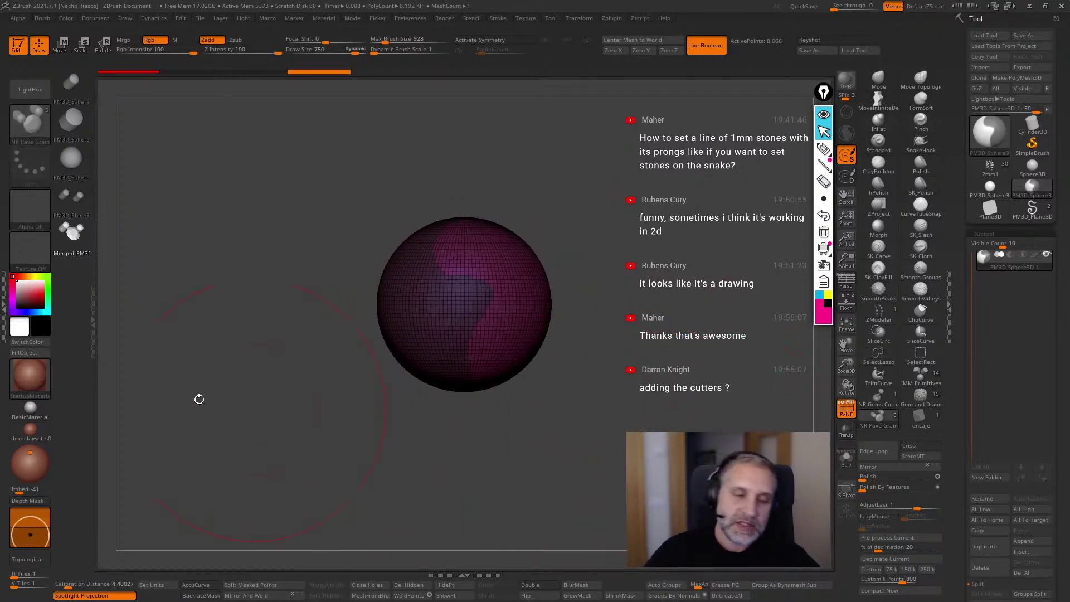
Set the scene scale in Scale Master and resize the sphere to 20 mm in X, Y and Z.
{"action": "left_click", "coordinate": [4, 305]}
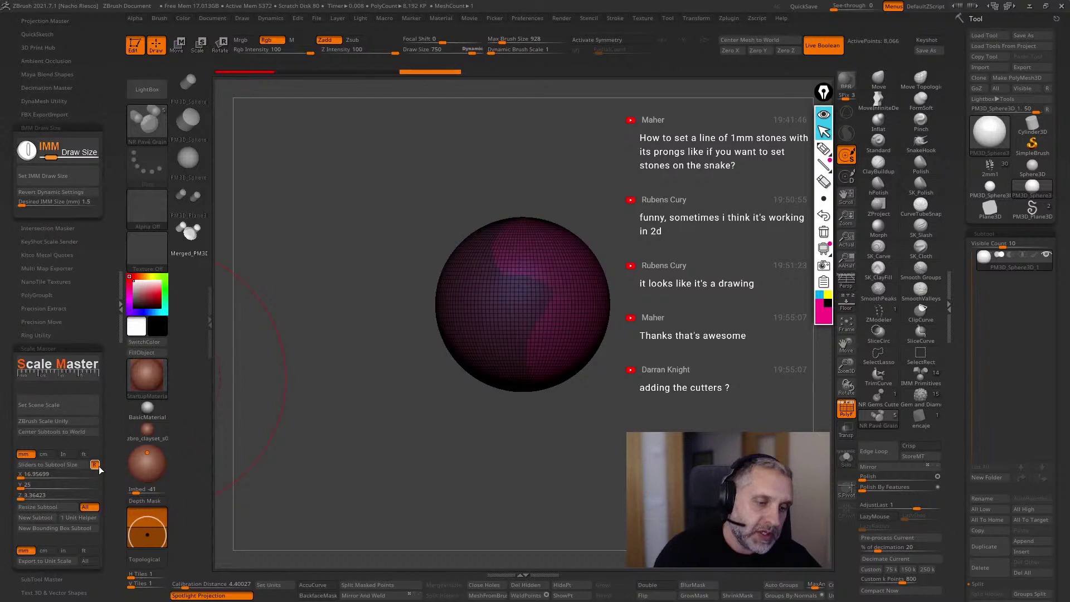
{"action": "left_click", "coordinate": [75, 406]}
{"action": "left_click", "coordinate": [415, 177]}
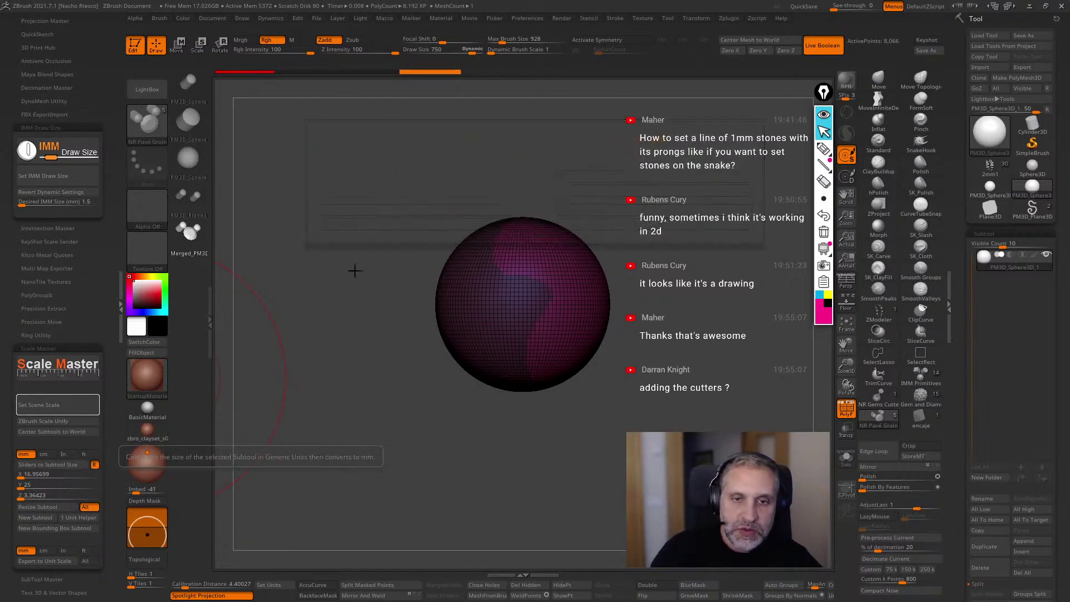
{"action": "left_click_drag", "start_coordinate": [86, 479], "coordinate": [99, 485]}
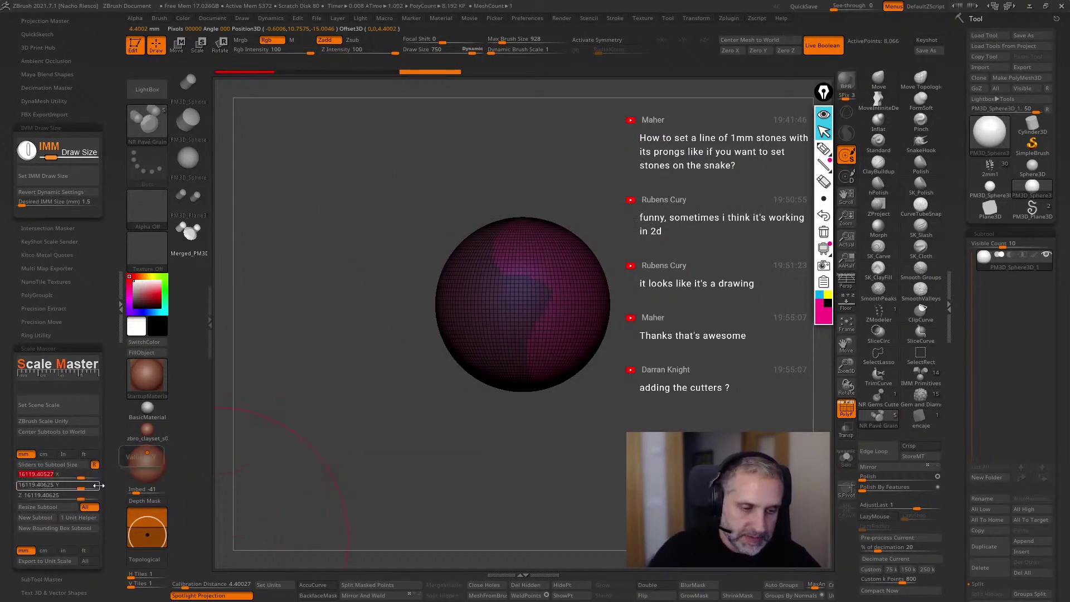
{"action": "type", "text": "20"}
{"action": "key", "text": "Return"}
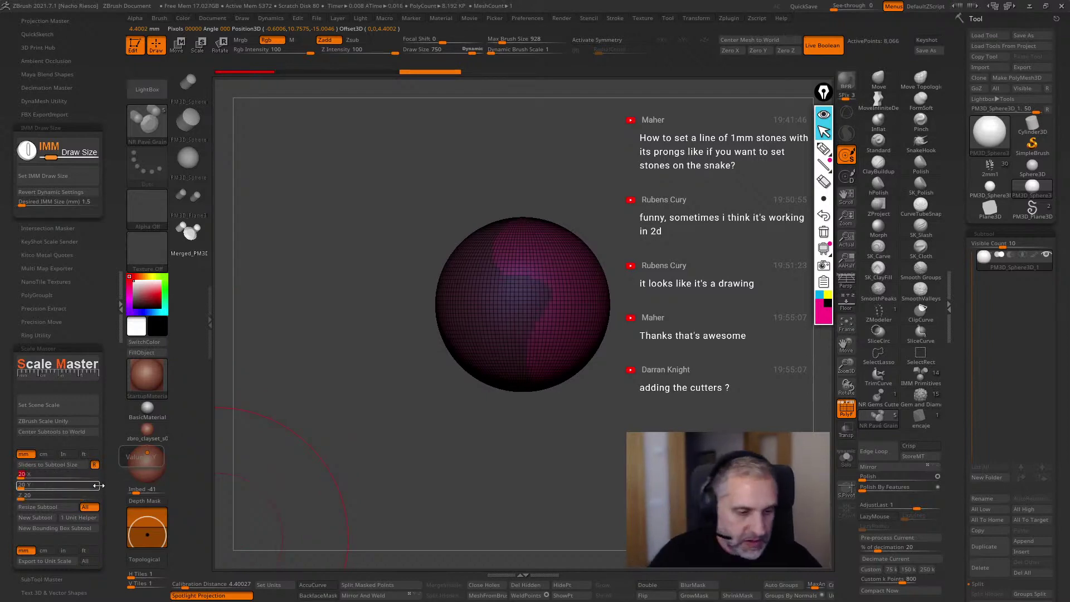
{"action": "left_click", "coordinate": [52, 506]}
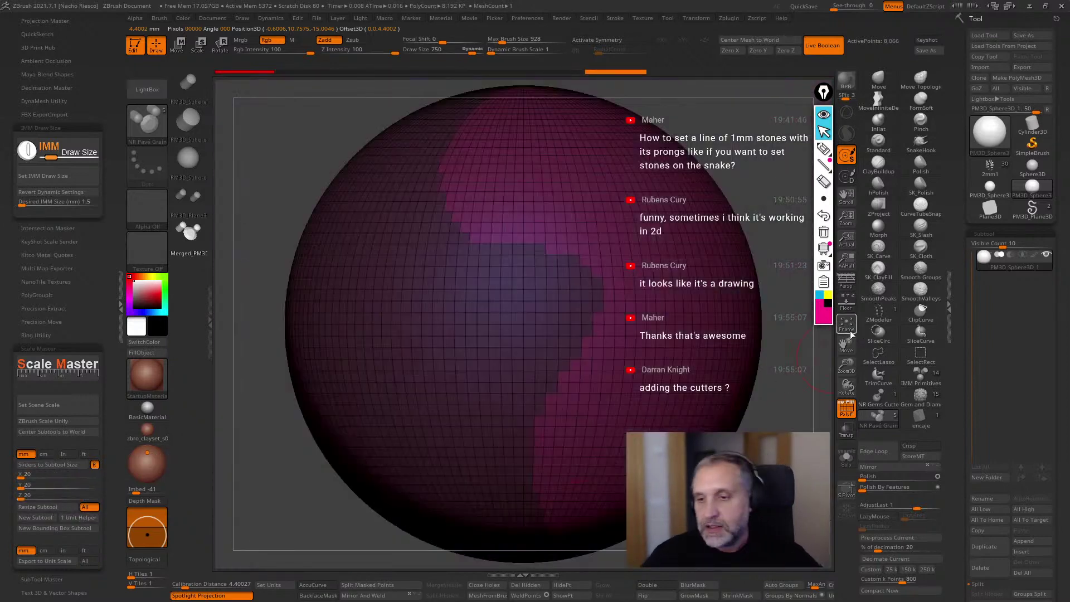
{"action": "key", "text": "f"}
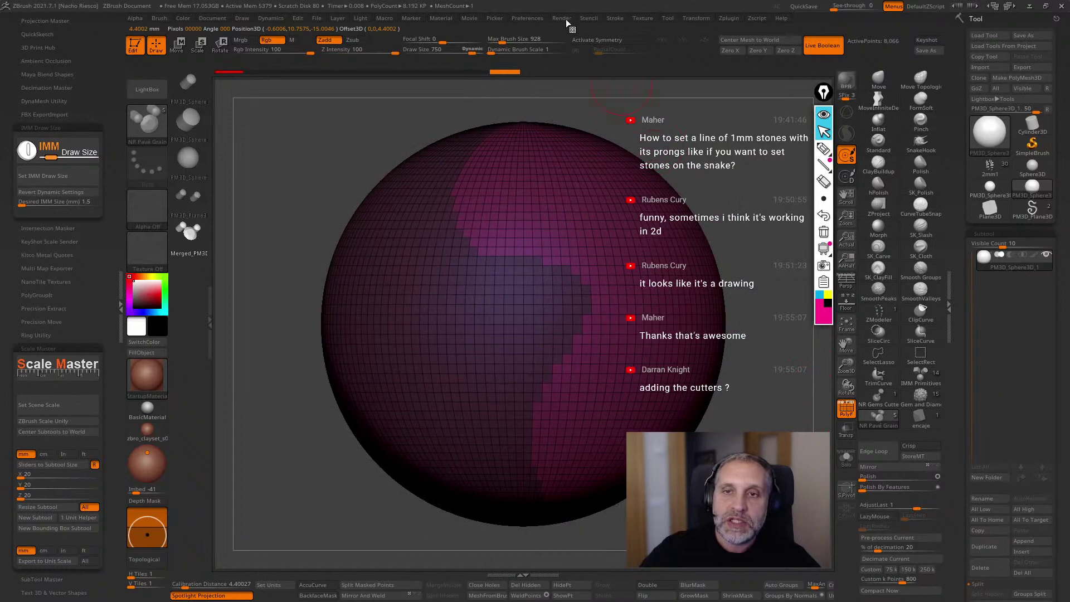
Try framing the sphere's polygroup border with a curve and inserting a row of stones with prongs along it.
{"action": "left_click", "coordinate": [615, 18]}
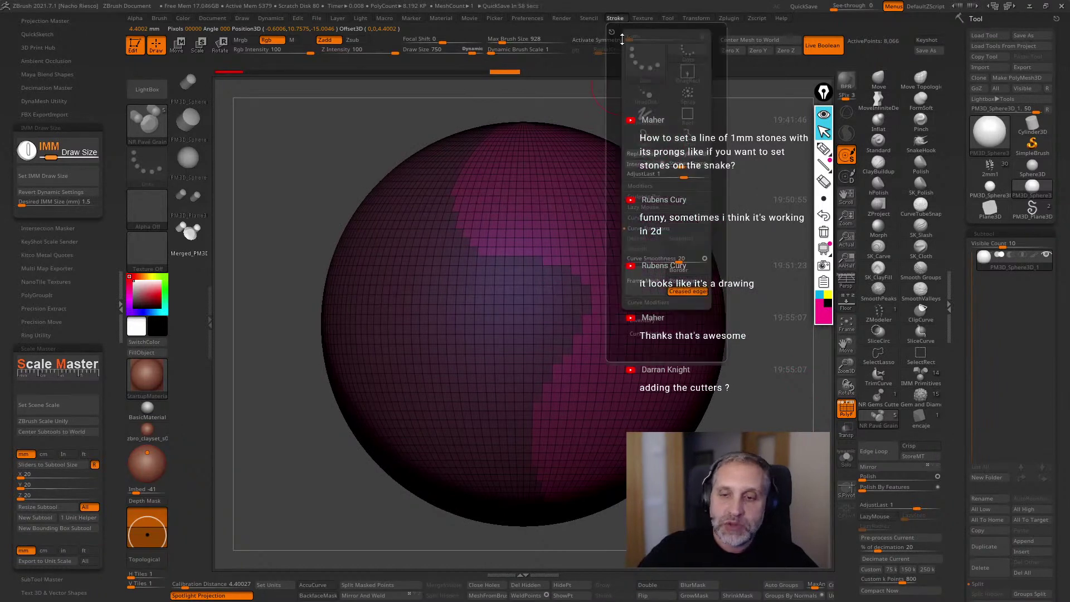
{"action": "left_click", "coordinate": [693, 284]}
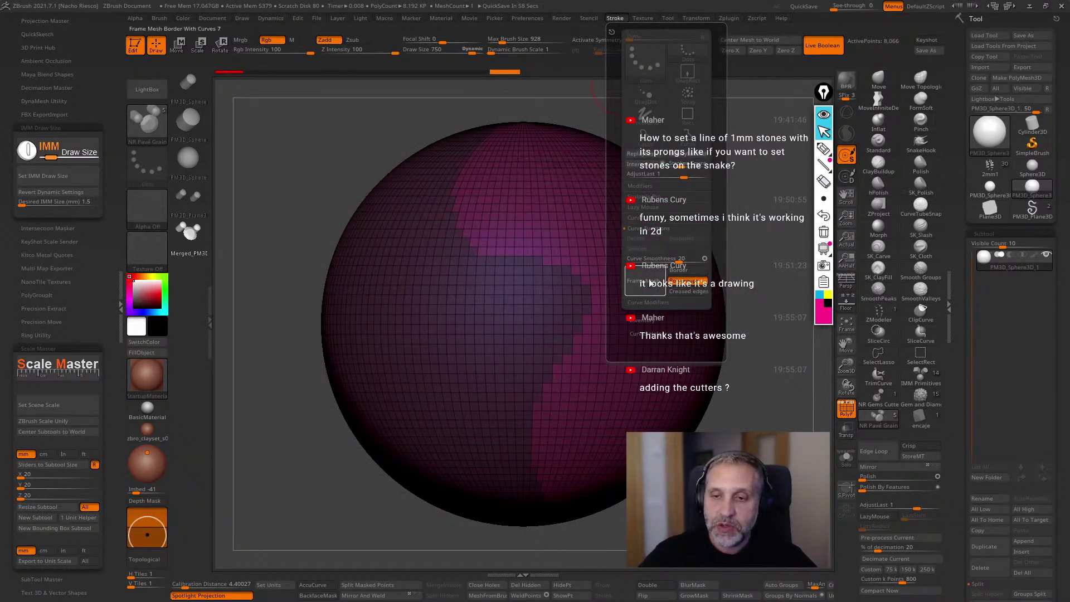
{"action": "left_click", "coordinate": [530, 411]}
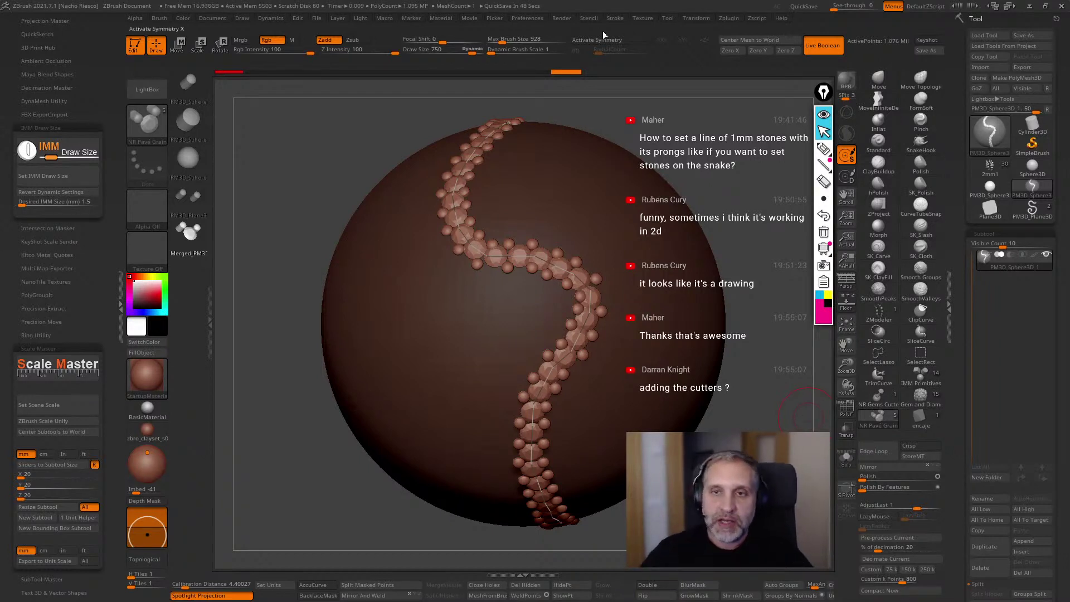
{"action": "key", "text": "ctrl+z"}
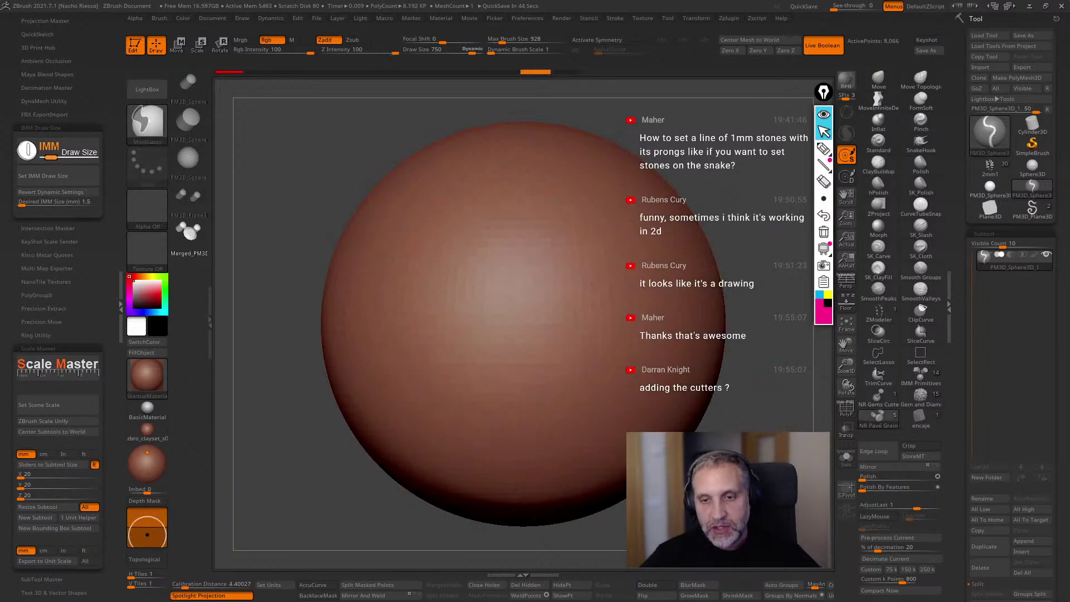
{"action": "key", "text": "ctrl+z"}
Isolate a winding section of the sphere with SelectLasso, hiding the rest of the mesh.
{"action": "left_click", "coordinate": [561, 18]}
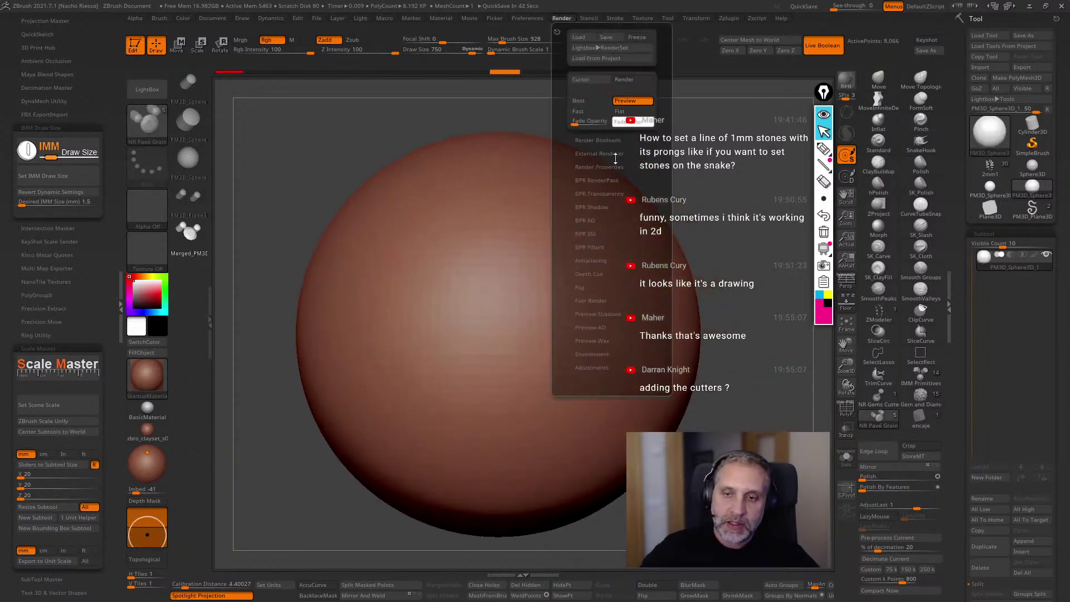
{"action": "left_click", "coordinate": [615, 18]}
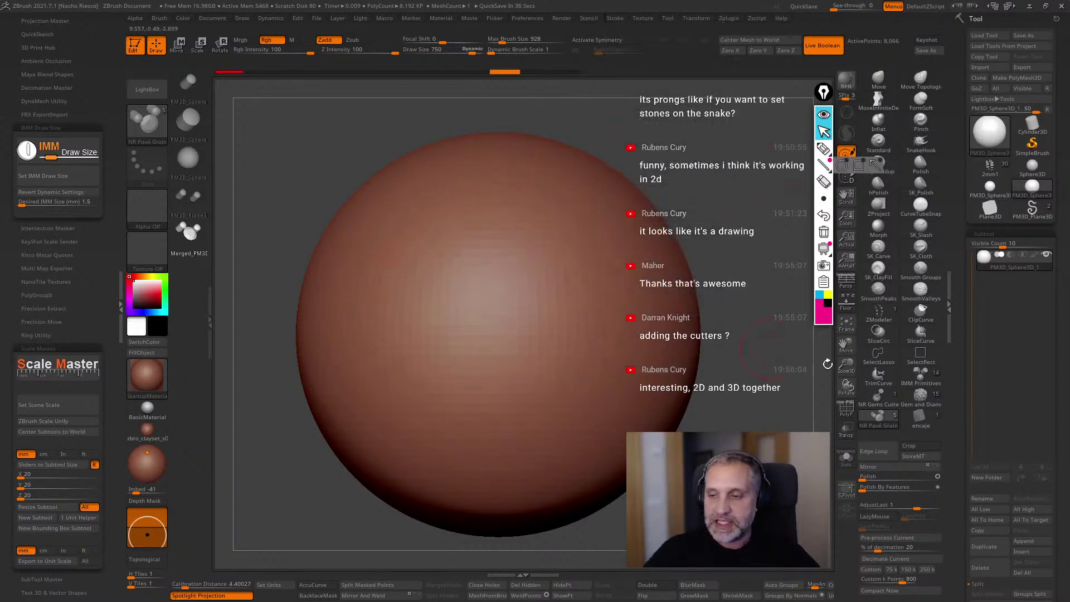
{"action": "left_click", "coordinate": [880, 358]}
{"action": "mouse_move", "coordinate": [636, 107]}
{"action": "left_mouse_down"}
{"action": "mouse_move", "coordinate": [443, 173]}
{"action": "mouse_move", "coordinate": [574, 293]}
{"action": "mouse_move", "coordinate": [598, 468]}
{"action": "mouse_move", "coordinate": [772, 247]}
{"action": "mouse_move", "coordinate": [697, 184]}
{"action": "left_mouse_up"}
{"action": "left_click", "coordinate": [641, 178], "text": "ctrl+shift"}
{"action": "mouse_move", "coordinate": [606, 124]}
{"action": "left_mouse_down"}
{"action": "mouse_move", "coordinate": [442, 207]}
{"action": "mouse_move", "coordinate": [624, 295]}
{"action": "mouse_move", "coordinate": [500, 457]}
{"action": "mouse_move", "coordinate": [713, 412]}
{"action": "mouse_move", "coordinate": [739, 299]}
{"action": "left_mouse_up"}
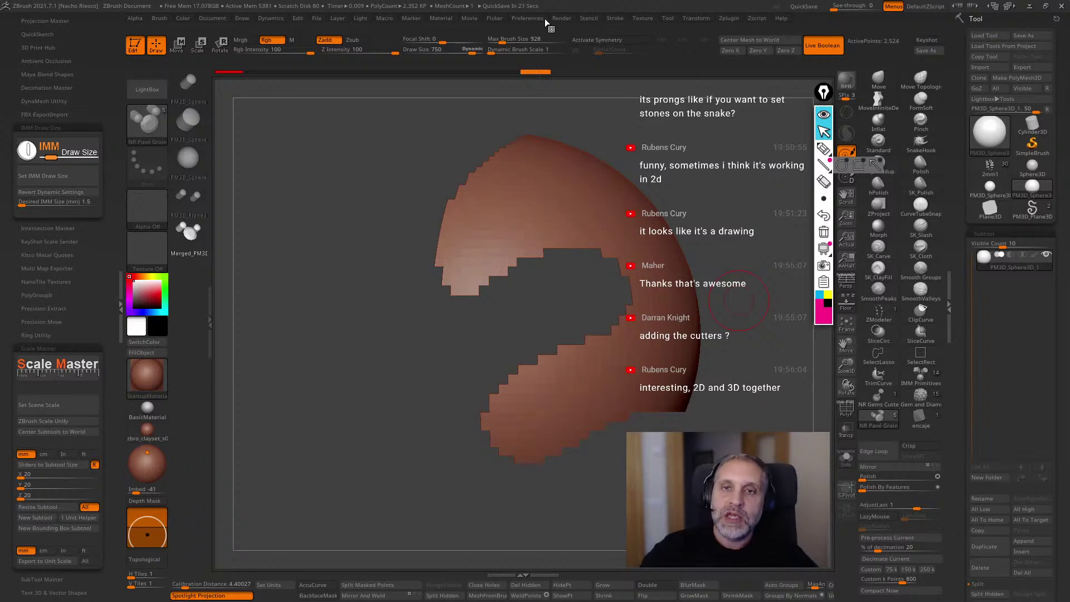
Frame only the visible section's border with a curve, unhide the sphere, and insert the stone row along the curve.
{"action": "left_click", "coordinate": [615, 17]}
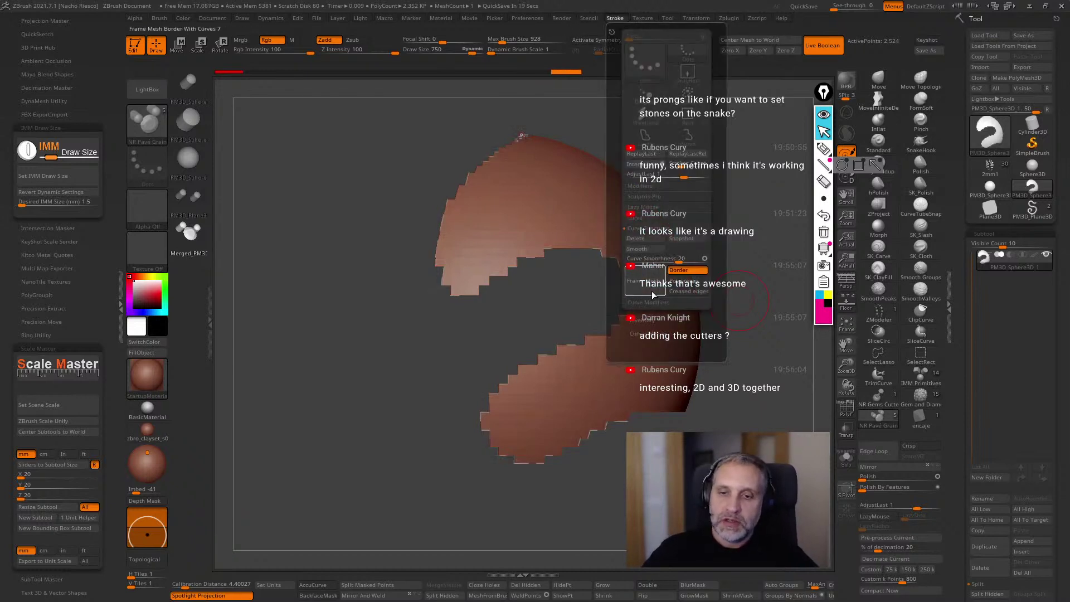
{"action": "left_click", "coordinate": [652, 287]}
{"action": "left_click", "coordinate": [346, 312], "text": "ctrl+shift"}
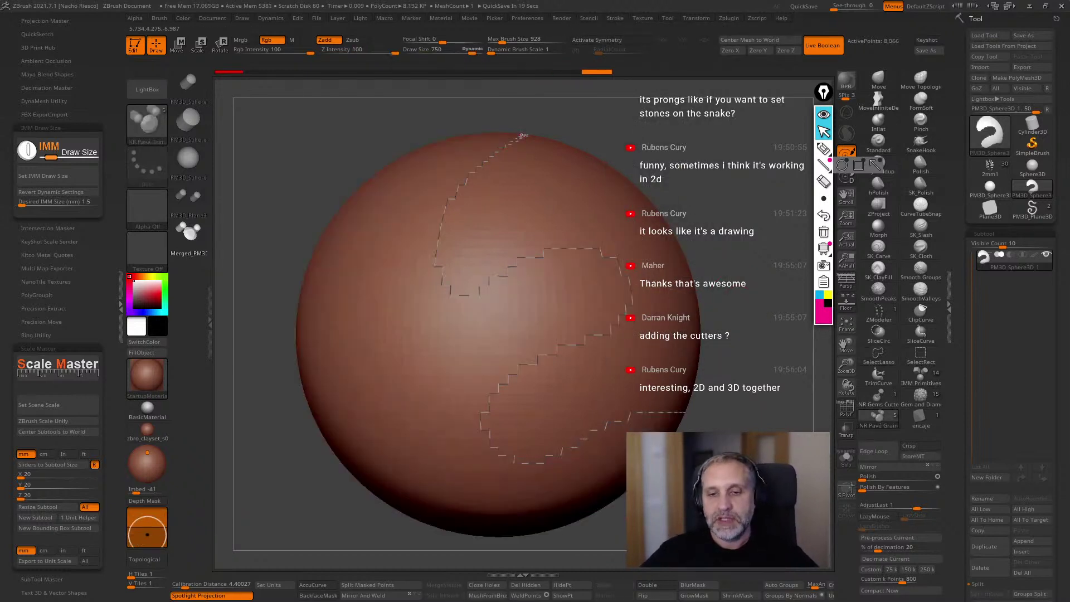
{"action": "left_click", "coordinate": [568, 355]}
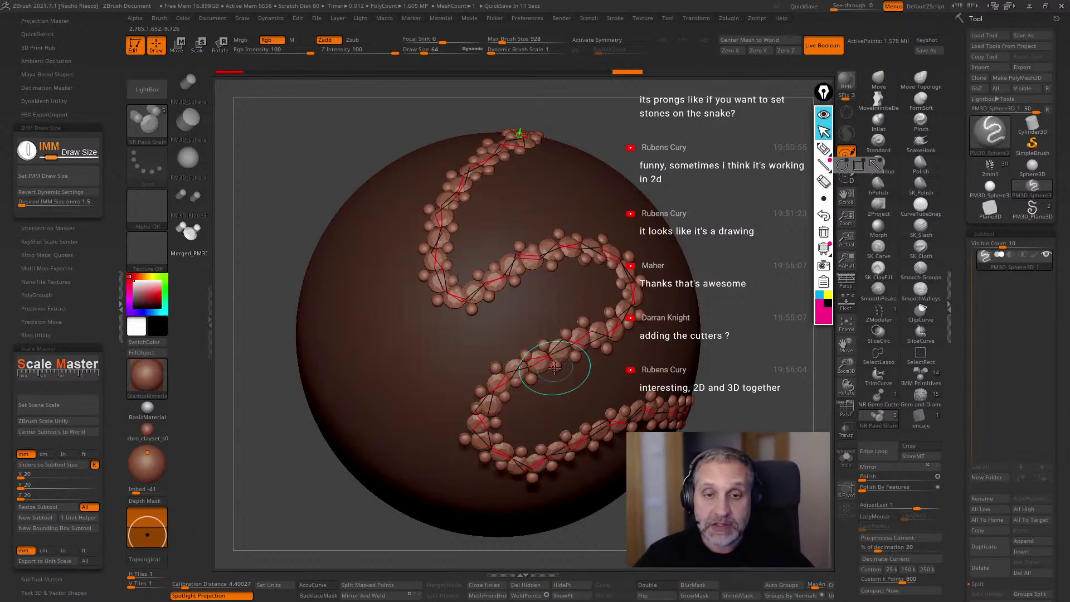
{"action": "left_click_drag", "start_coordinate": [788, 357], "coordinate": [740, 422], "text": "shift"}
{"action": "left_click_drag", "start_coordinate": [763, 560], "coordinate": [734, 519]}
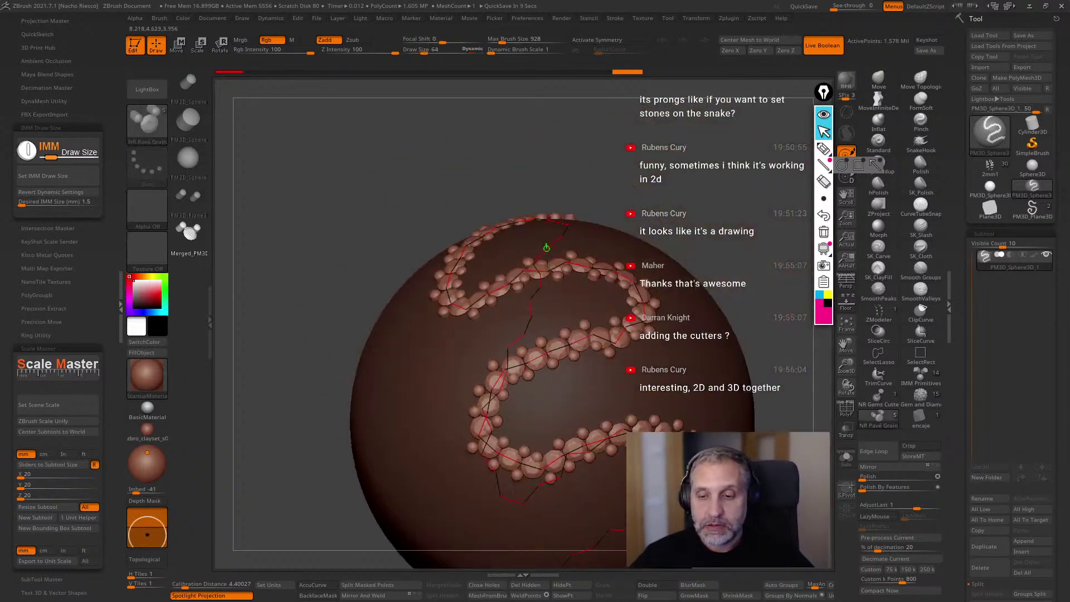
{"action": "mouse_move", "coordinate": [794, 435]}
{"action": "left_mouse_down"}
{"action": "mouse_move", "coordinate": [630, 385]}
{"action": "mouse_move", "coordinate": [821, 242]}
{"action": "mouse_move", "coordinate": [802, 340]}
{"action": "mouse_move", "coordinate": [808, 397]}
{"action": "left_mouse_up"}
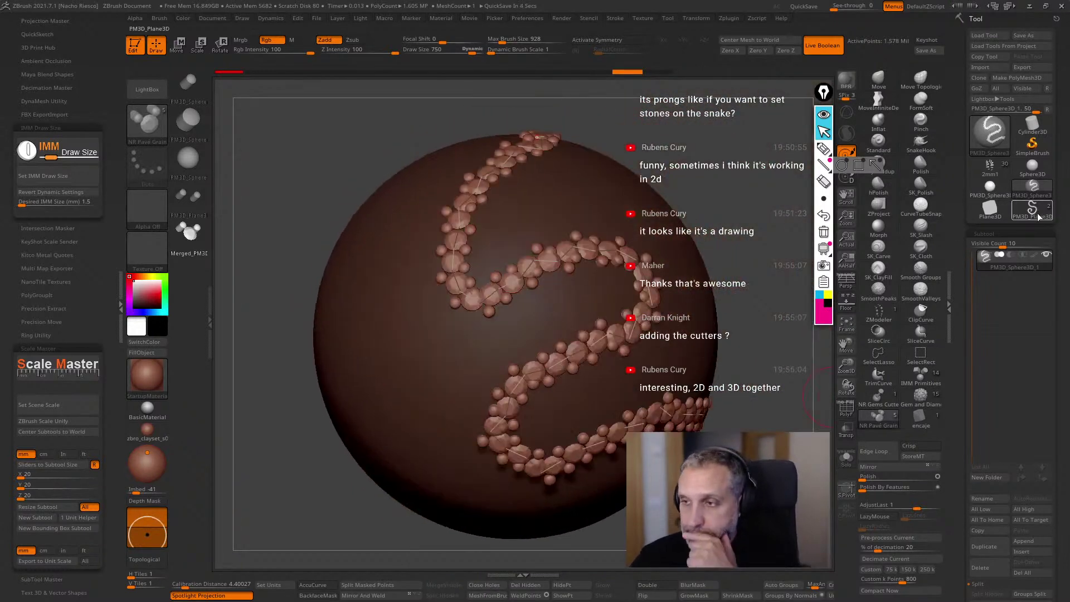
Switch to the 2mm1 tool and inspect its cutter cylinders through the body with transparency on.
{"action": "mouse_move", "coordinate": [1037, 218]}
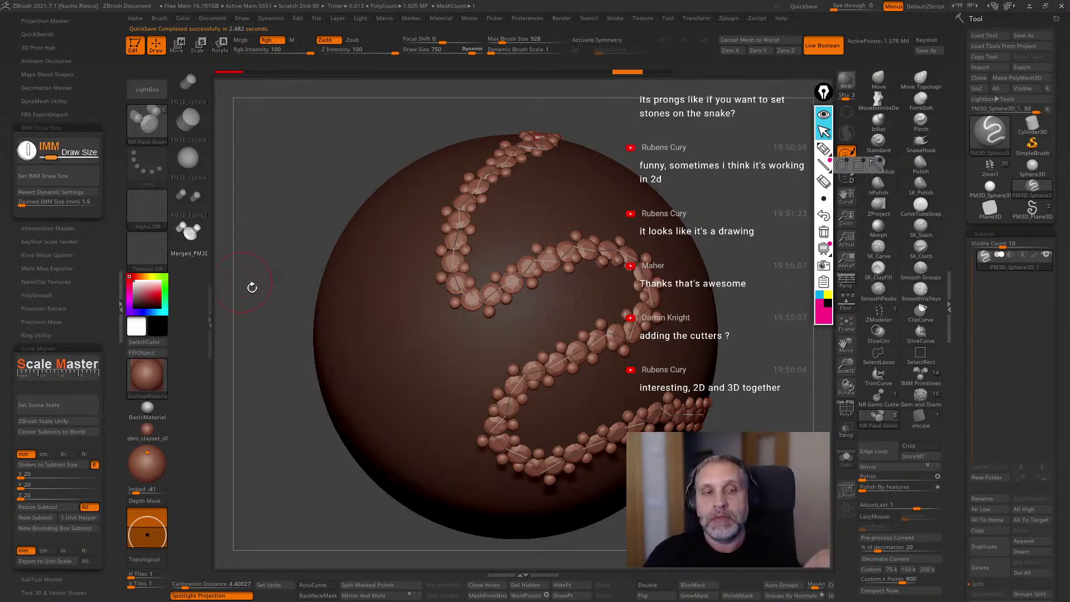
{"action": "left_click", "coordinate": [989, 168]}
{"action": "left_click_drag", "start_coordinate": [771, 429], "coordinate": [768, 384]}
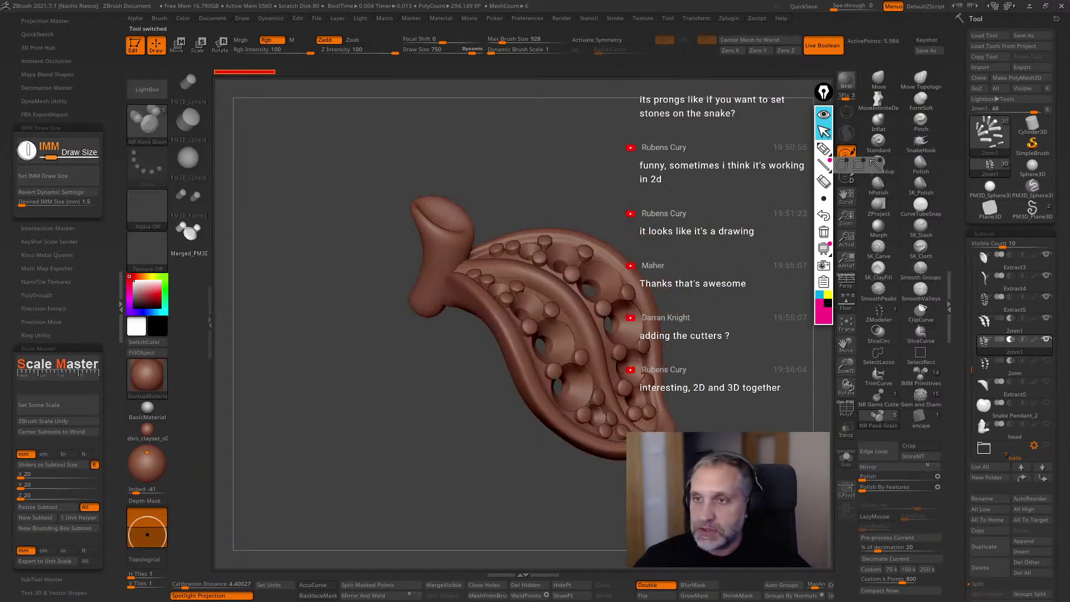
{"action": "mouse_move", "coordinate": [1012, 358]}
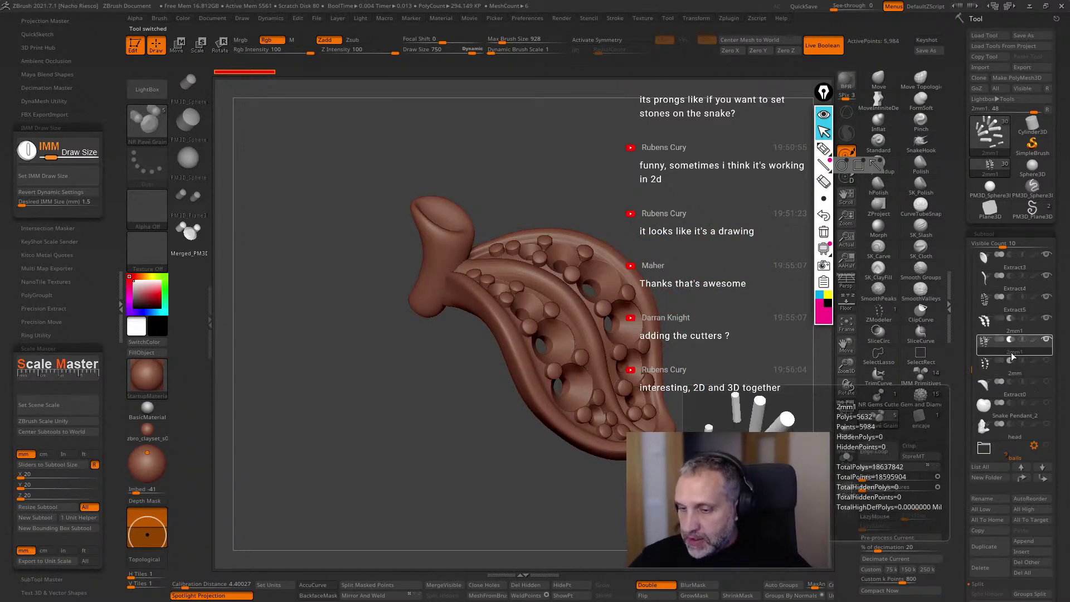
{"action": "left_click_drag", "start_coordinate": [802, 409], "coordinate": [769, 471]}
{"action": "left_click", "coordinate": [848, 435]}
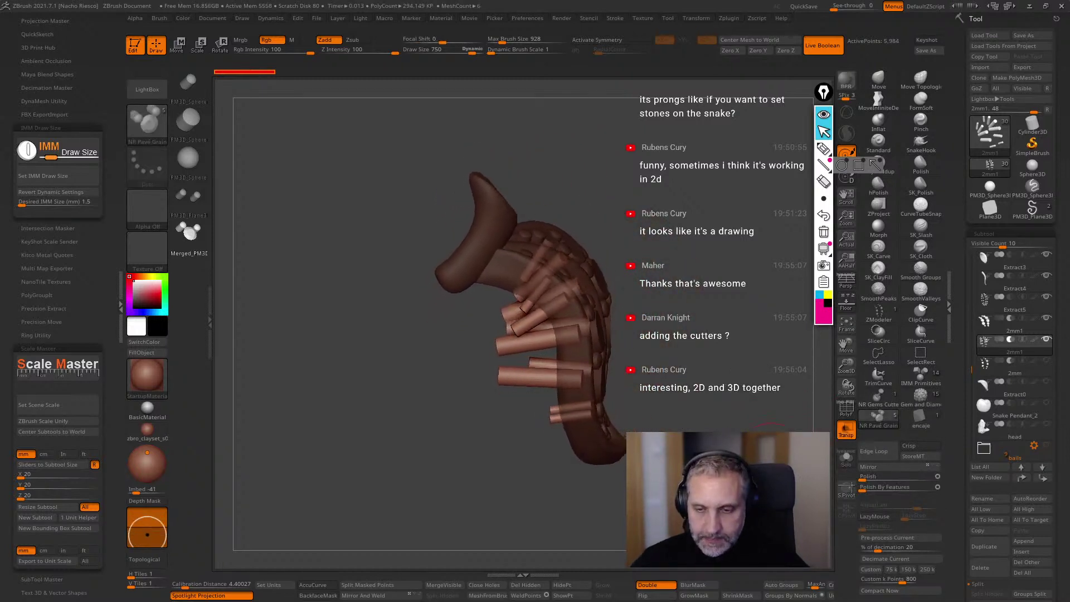
Duplicate the 2mm1 cutter subtool, hide the original, and set the duplicate to subtract from the pendant's body.
{"action": "left_click", "coordinate": [989, 546]}
{"action": "left_click", "coordinate": [1046, 339]}
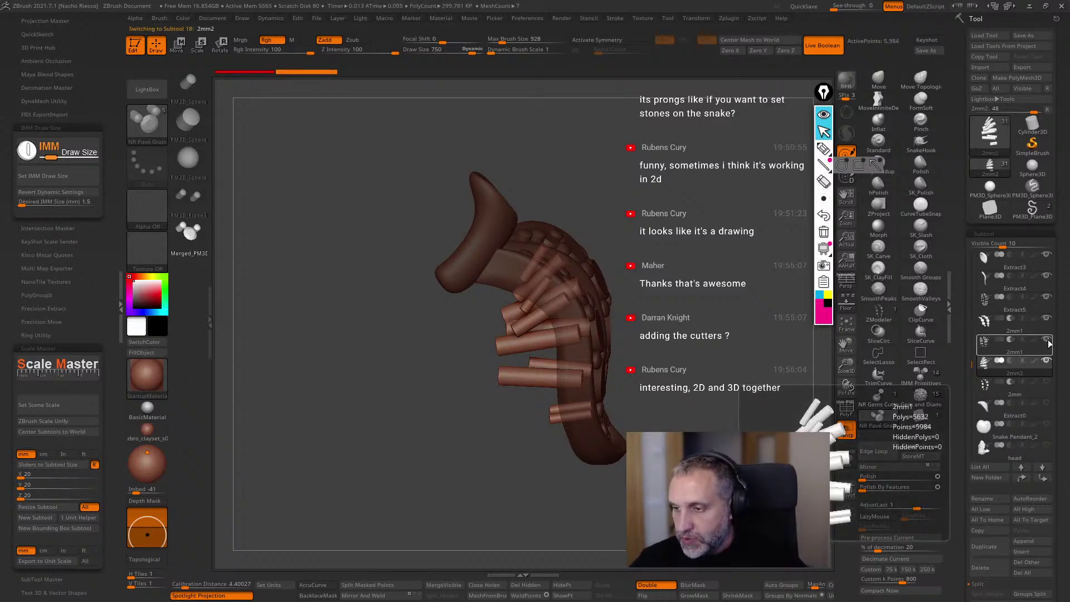
{"action": "mouse_move", "coordinate": [719, 465]}
{"action": "left_mouse_down"}
{"action": "mouse_move", "coordinate": [816, 462]}
{"action": "mouse_move", "coordinate": [677, 477]}
{"action": "mouse_move", "coordinate": [683, 507]}
{"action": "mouse_move", "coordinate": [735, 454]}
{"action": "left_mouse_up"}
{"action": "left_click", "coordinate": [1010, 361]}
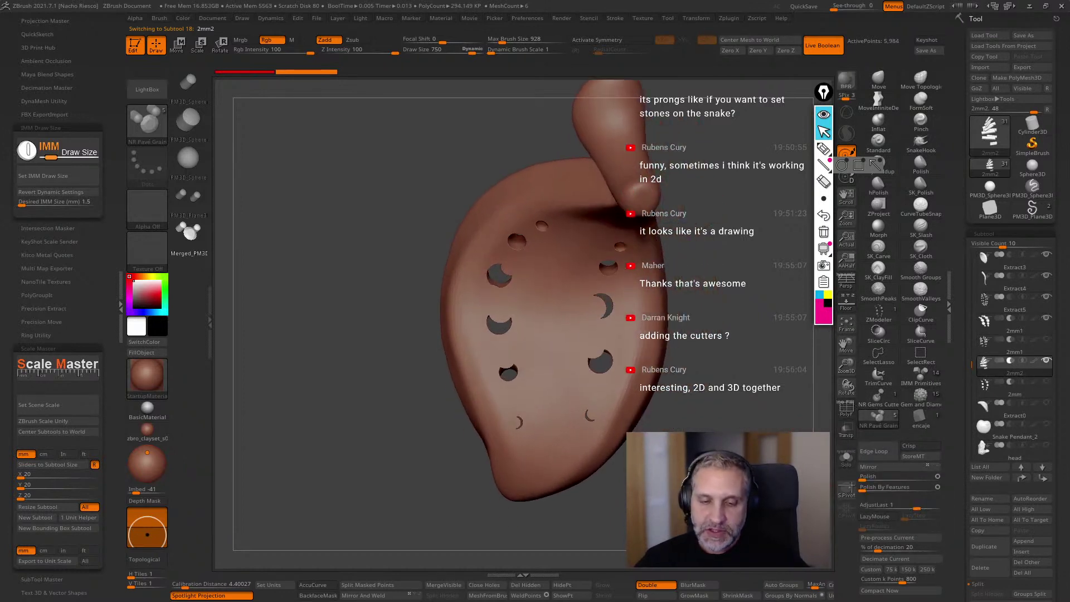
Select the Move Topological brush, turn on Accurate Curve Mode, and open the brush's Curve settings containing that option.
{"action": "left_click", "coordinate": [923, 80]}
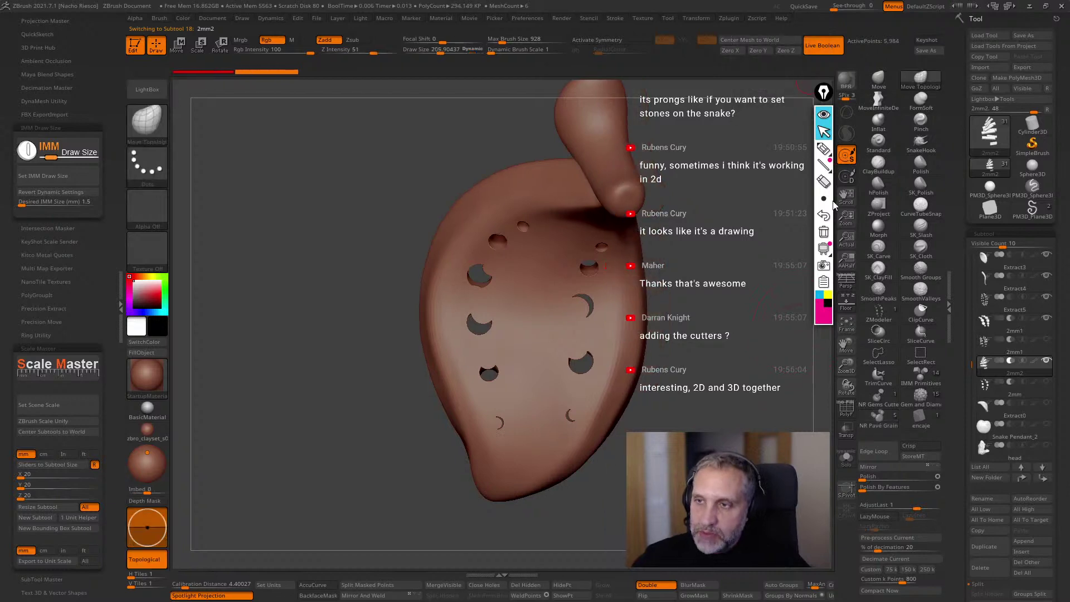
{"action": "left_click", "coordinate": [315, 585]}
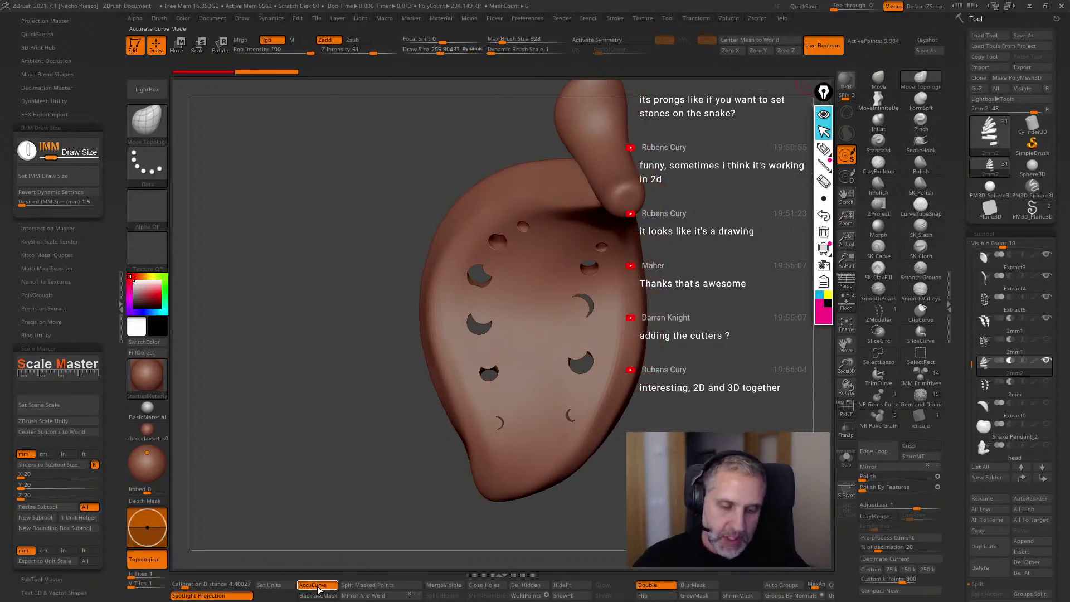
{"action": "left_click", "coordinate": [159, 20]}
{"action": "scroll", "coordinate": [262, 264], "scroll_direction": "down", "scroll_amount": 5}
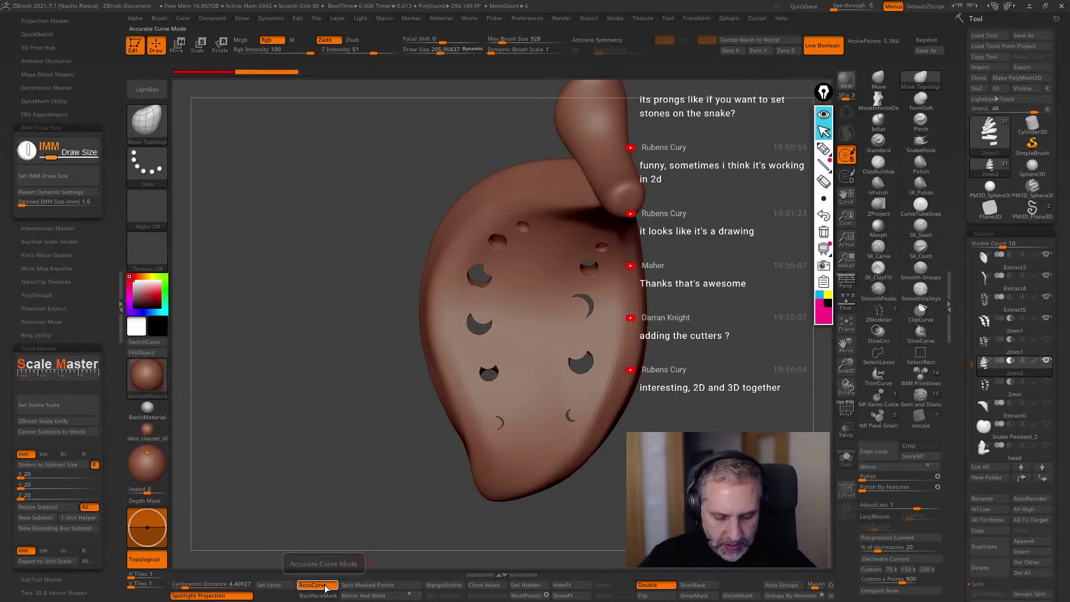
{"action": "key", "text": "ctrl"}
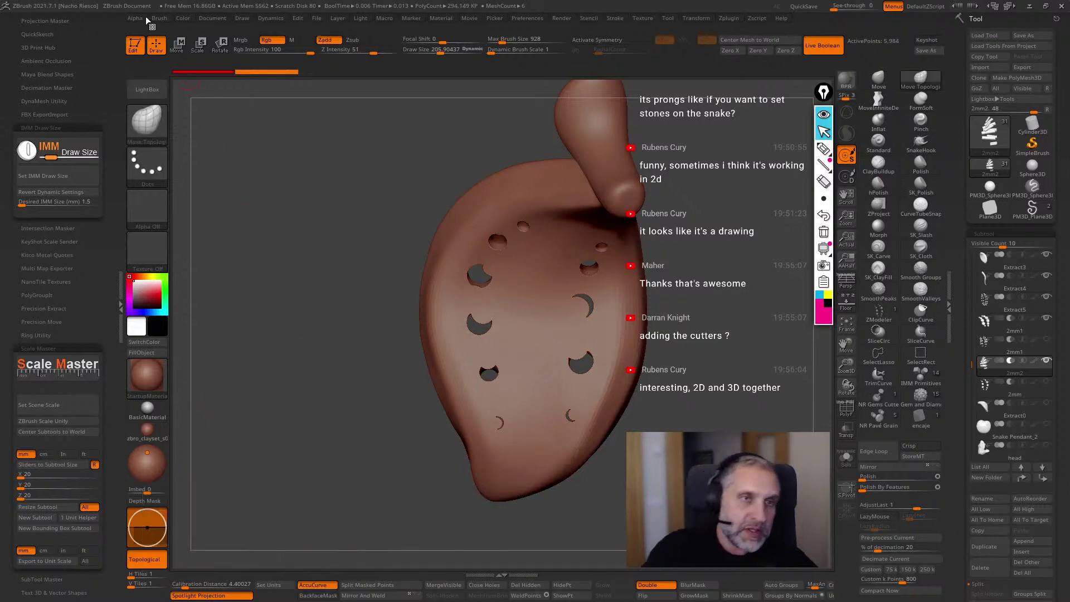
{"action": "left_click", "coordinate": [159, 18]}
{"action": "left_click_drag", "start_coordinate": [254, 543], "coordinate": [270, 344]}
{"action": "left_click", "coordinate": [189, 457]}
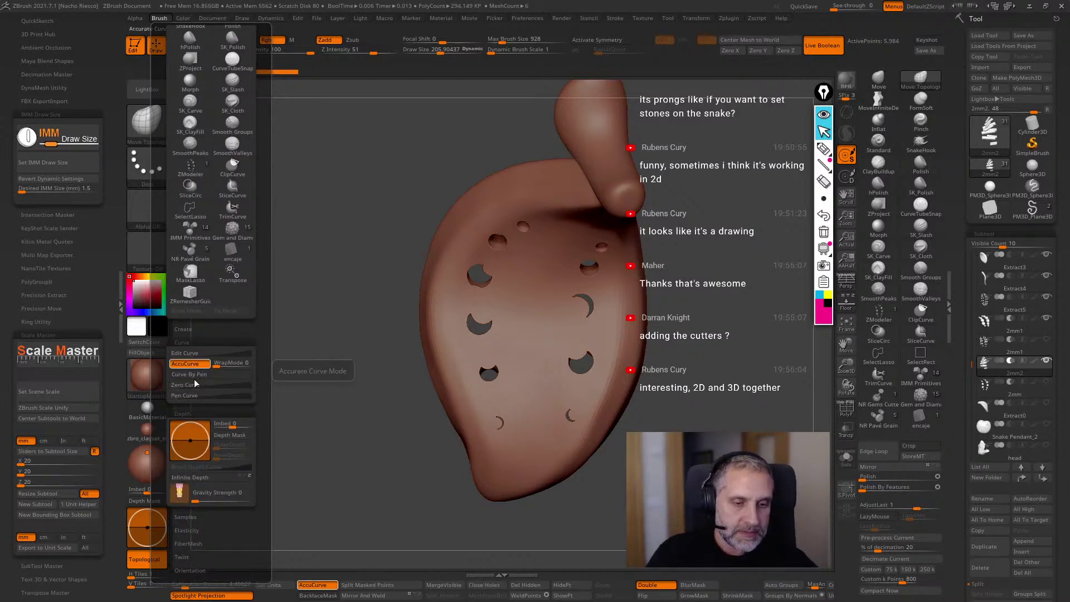
Enlarge the Move Topological brush and pull the two lowest cutters of the left-hand row into square openings.
{"action": "mouse_move", "coordinate": [549, 412]}
{"action": "right_mouse_down", "text": "ctrl"}
{"action": "mouse_move", "coordinate": [560, 446]}
{"action": "mouse_move", "coordinate": [591, 473]}
{"action": "mouse_move", "coordinate": [577, 477]}
{"action": "right_mouse_up", "text": "ctrl"}
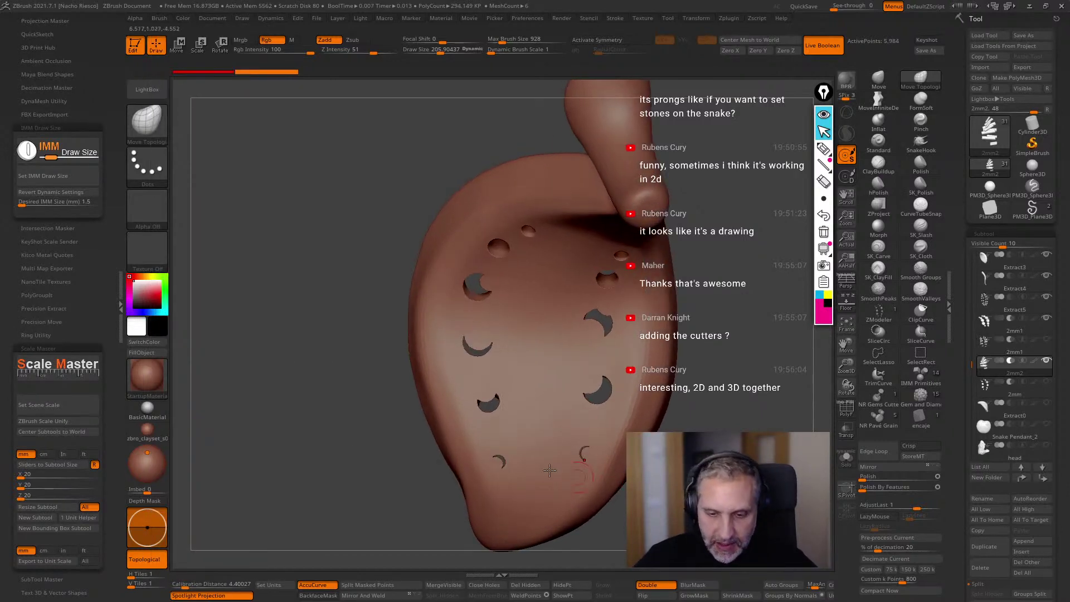
{"action": "key", "text": "s"}
{"action": "mouse_move", "coordinate": [508, 454]}
{"action": "left_mouse_down"}
{"action": "mouse_move", "coordinate": [534, 414]}
{"action": "mouse_move", "coordinate": [462, 415]}
{"action": "mouse_move", "coordinate": [519, 471]}
{"action": "mouse_move", "coordinate": [494, 476]}
{"action": "mouse_move", "coordinate": [498, 465]}
{"action": "left_mouse_up"}
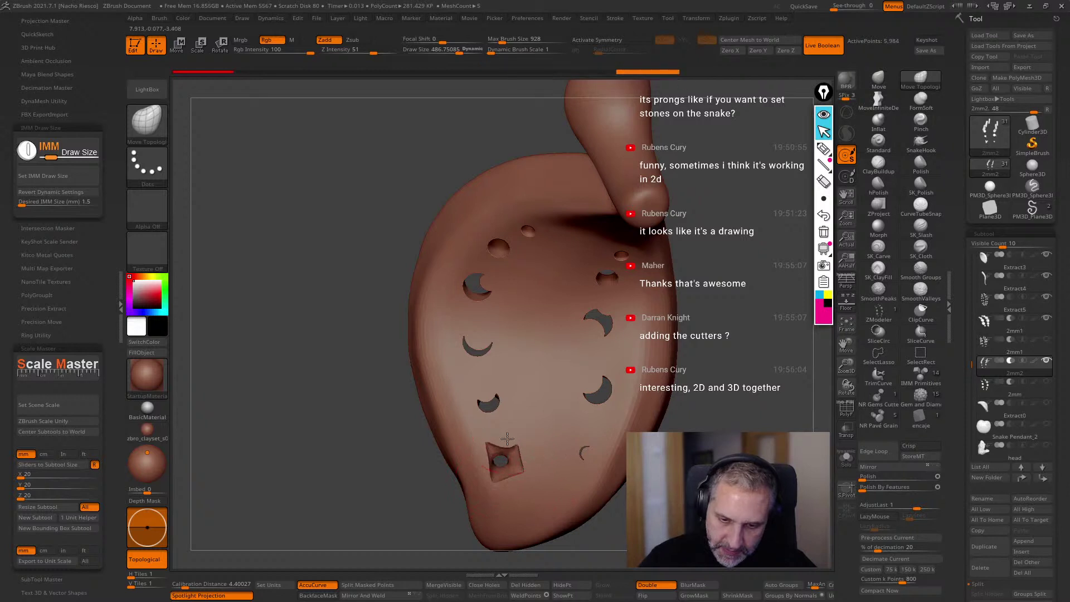
{"action": "mouse_move", "coordinate": [489, 406]}
{"action": "left_mouse_down"}
{"action": "mouse_move", "coordinate": [478, 452]}
{"action": "mouse_move", "coordinate": [503, 417]}
{"action": "mouse_move", "coordinate": [537, 447]}
{"action": "mouse_move", "coordinate": [460, 382]}
{"action": "mouse_move", "coordinate": [506, 387]}
{"action": "mouse_move", "coordinate": [524, 439]}
{"action": "mouse_move", "coordinate": [514, 411]}
{"action": "mouse_move", "coordinate": [566, 435]}
{"action": "left_mouse_up"}
{"action": "right_click_drag", "start_coordinate": [566, 435], "coordinate": [561, 441]}
{"action": "left_click_drag", "start_coordinate": [491, 441], "coordinate": [502, 431]}
Pull the third and fourth cutters from the bottom of the left-hand row into square openings.
{"action": "mouse_move", "coordinate": [465, 357]}
{"action": "left_mouse_down"}
{"action": "mouse_move", "coordinate": [463, 381]}
{"action": "mouse_move", "coordinate": [506, 371]}
{"action": "mouse_move", "coordinate": [454, 319]}
{"action": "mouse_move", "coordinate": [503, 312]}
{"action": "mouse_move", "coordinate": [468, 298]}
{"action": "mouse_move", "coordinate": [446, 310]}
{"action": "mouse_move", "coordinate": [465, 267]}
{"action": "left_mouse_up"}
{"action": "key", "text": "ctrl+z"}
{"action": "right_click_drag", "start_coordinate": [501, 281], "coordinate": [512, 283]}
{"action": "right_click_drag", "start_coordinate": [616, 349], "coordinate": [616, 373], "text": "alt"}
{"action": "right_click_drag", "start_coordinate": [509, 269], "coordinate": [503, 262]}
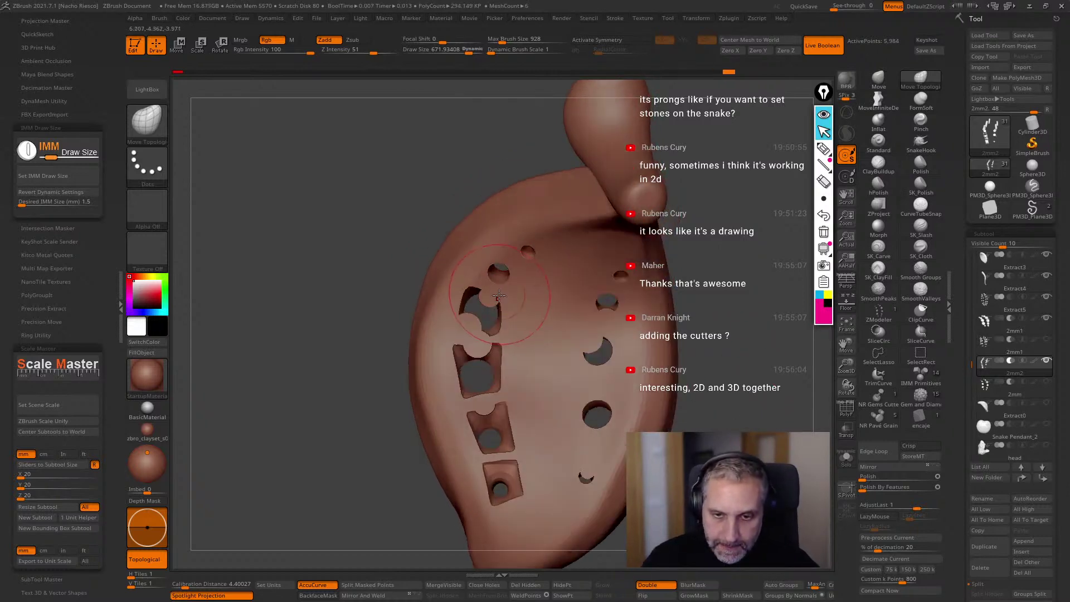
{"action": "left_click_drag", "start_coordinate": [508, 298], "coordinate": [514, 304]}
{"action": "mouse_move", "coordinate": [514, 305]}
{"action": "right_mouse_down"}
{"action": "mouse_move", "coordinate": [520, 356]}
{"action": "mouse_move", "coordinate": [512, 341]}
{"action": "right_mouse_up"}
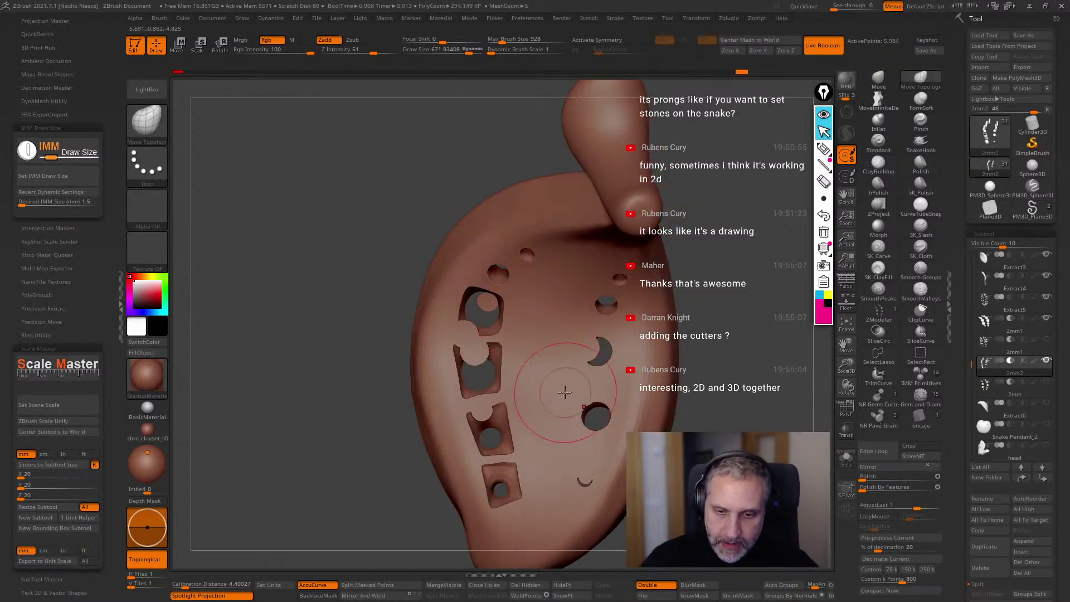
Undo the latest strokes on the third and fourth left-hand cutters and reduce the brush's draw size to about 538.
{"action": "key", "text": "ctrl+z"}
{"action": "key", "text": "ctrl+z"}
{"action": "key", "text": "ctrl+z"}
{"action": "key", "text": "ctrl+z"}
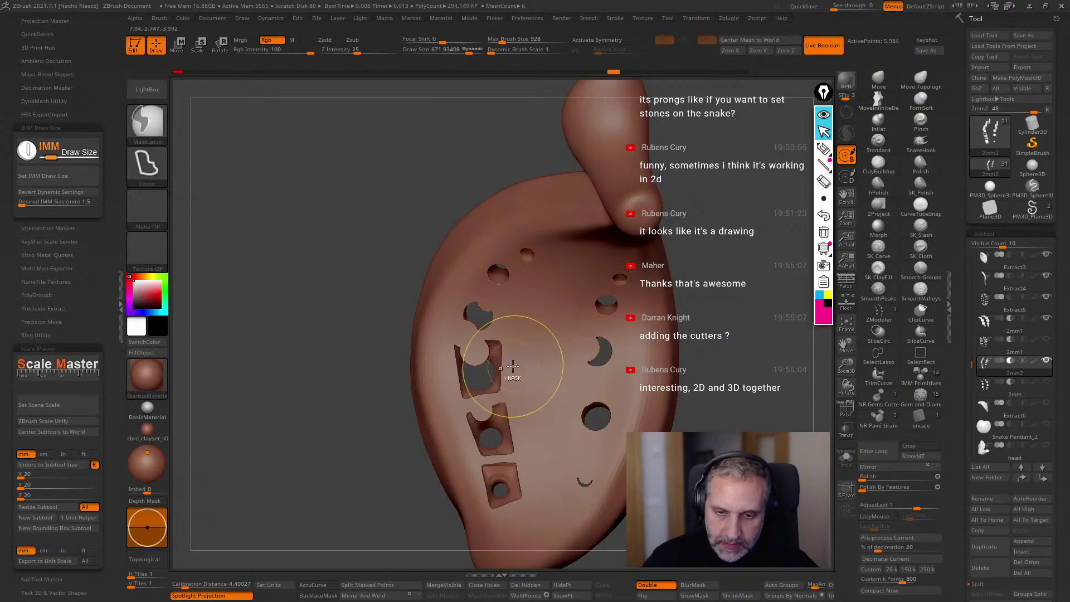
{"action": "key", "text": "ctrl+z"}
{"action": "key", "text": "ctrl+z"}
{"action": "key", "text": "ctrl+z"}
{"action": "key", "text": "ctrl+z"}
{"action": "key", "text": "ctrl+z"}
{"action": "key", "text": "ctrl+z"}
{"action": "key", "text": "ctrl+z"}
{"action": "key", "text": "s"}
{"action": "mouse_move", "coordinate": [512, 369]}
{"action": "left_mouse_down"}
{"action": "mouse_move", "coordinate": [494, 385]}
{"action": "mouse_move", "coordinate": [501, 348]}
{"action": "left_mouse_up"}
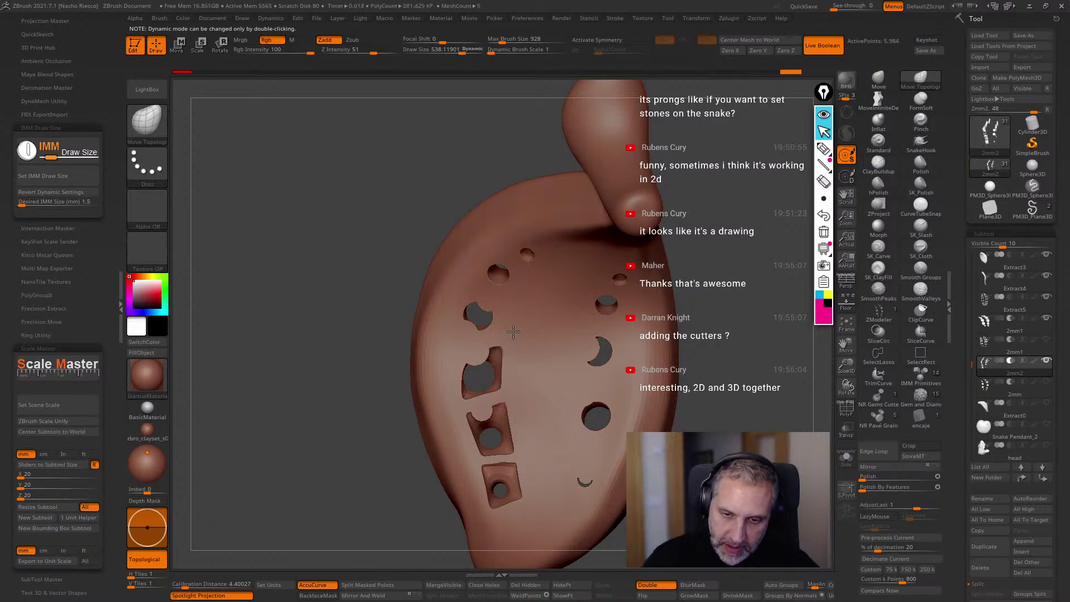
Square off the fourth and fifth cutters from the bottom of the left-hand row, following the body's curved border.
{"action": "mouse_move", "coordinate": [437, 327]}
{"action": "left_mouse_down"}
{"action": "mouse_move", "coordinate": [464, 319]}
{"action": "mouse_move", "coordinate": [461, 288]}
{"action": "left_mouse_up"}
{"action": "right_click_drag", "start_coordinate": [463, 295], "coordinate": [487, 319]}
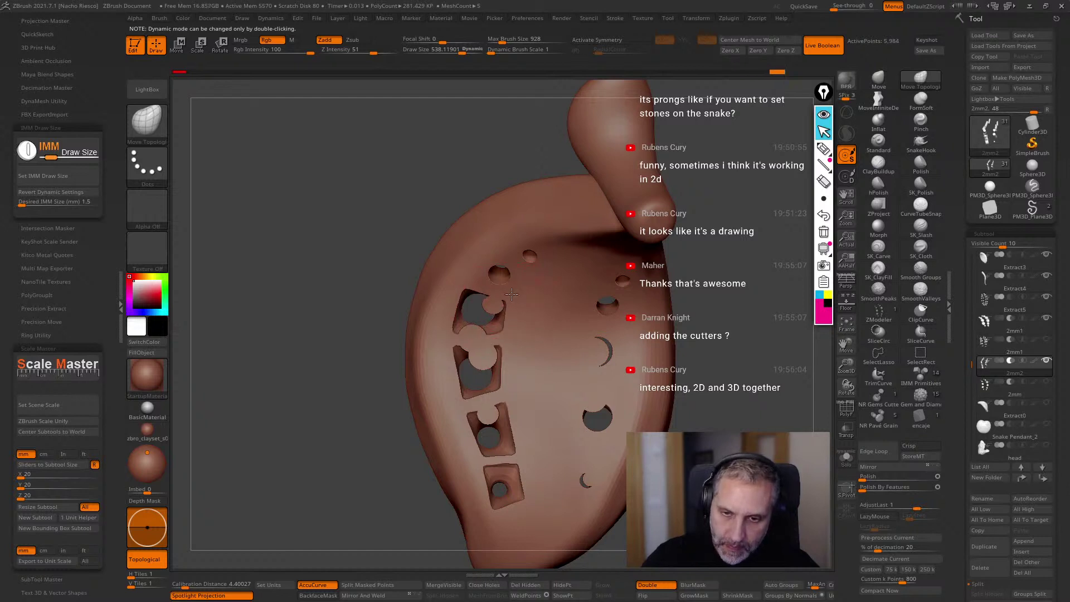
{"action": "left_click_drag", "start_coordinate": [467, 282], "coordinate": [510, 294]}
{"action": "right_click_drag", "start_coordinate": [509, 295], "coordinate": [508, 286]}
{"action": "mouse_move", "coordinate": [507, 288]}
{"action": "left_mouse_down"}
{"action": "mouse_move", "coordinate": [520, 286]}
{"action": "mouse_move", "coordinate": [515, 241]}
{"action": "left_mouse_up"}
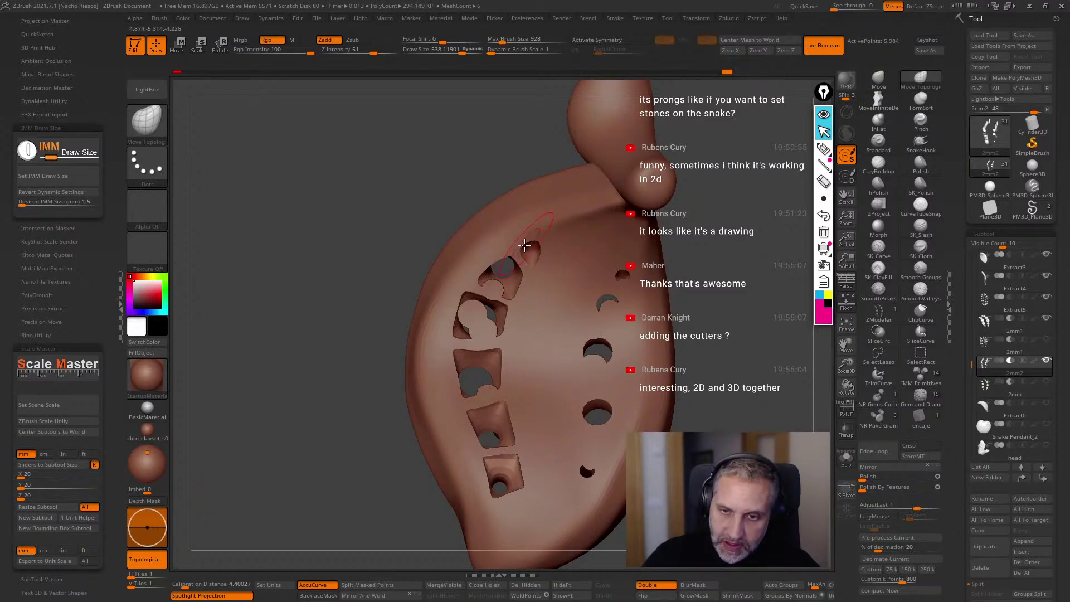
Pull the topmost left-hand cutter into a diamond-like square, undoing a stroke and reworking its lower corner.
{"action": "left_click_drag", "start_coordinate": [540, 239], "coordinate": [549, 246]}
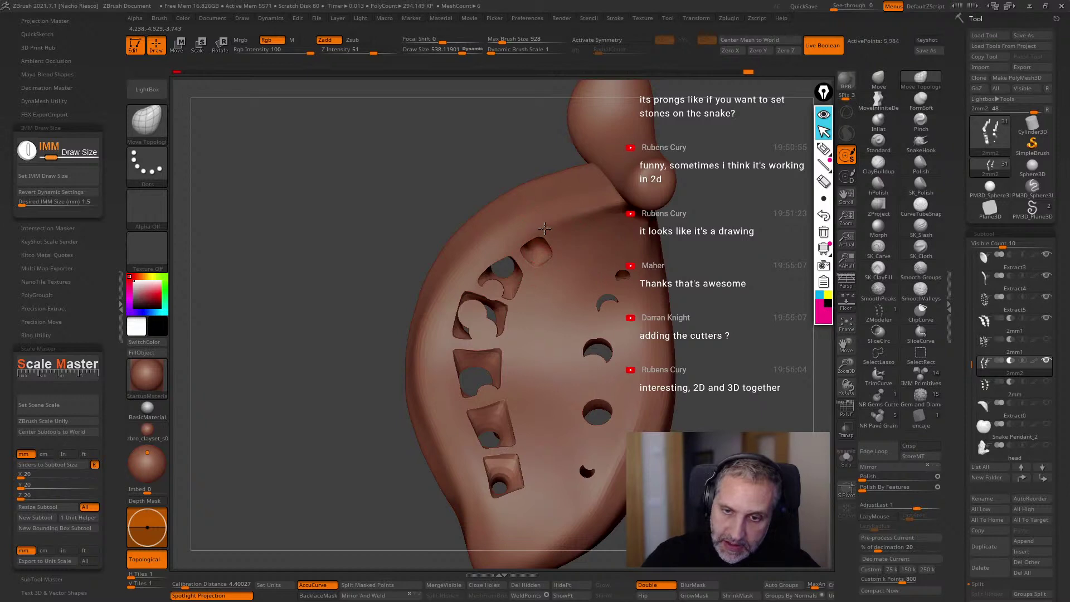
{"action": "right_click_drag", "start_coordinate": [549, 234], "coordinate": [563, 253]}
{"action": "key", "text": "ctrl+z"}
{"action": "left_click_drag", "start_coordinate": [521, 259], "coordinate": [525, 272]}
{"action": "right_click_drag", "start_coordinate": [541, 330], "coordinate": [539, 363]}
{"action": "right_click_drag", "start_coordinate": [713, 389], "coordinate": [557, 446]}
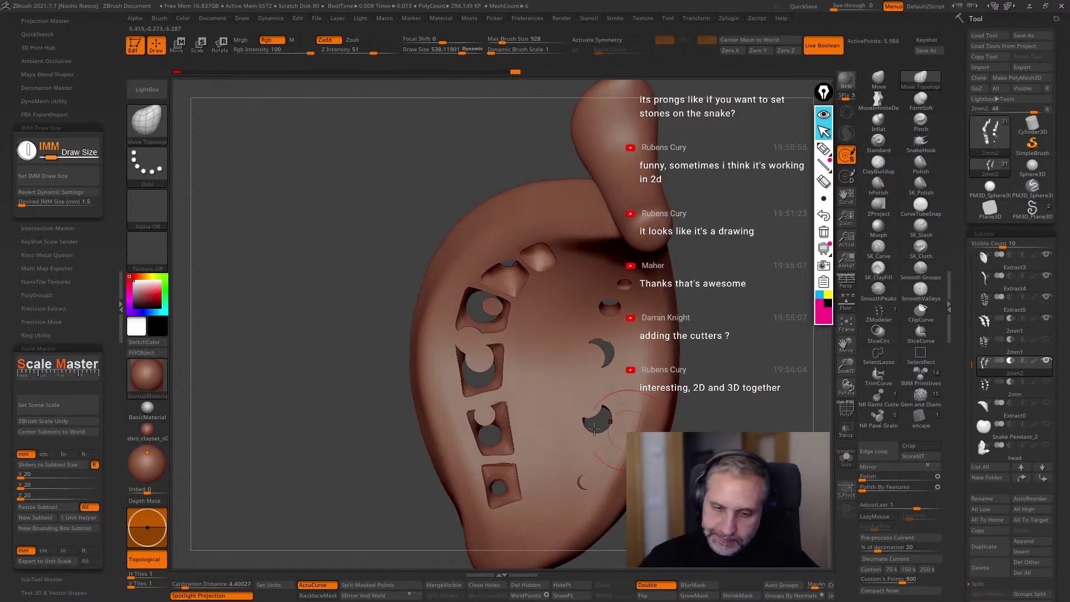
Set the brush's draw size to about 649 and widen the lower left-hand cutters with short corner and edge pulls.
{"action": "key", "text": "s"}
{"action": "left_click_drag", "start_coordinate": [552, 447], "coordinate": [522, 448]}
{"action": "mouse_move", "coordinate": [499, 408]}
{"action": "left_mouse_down"}
{"action": "mouse_move", "coordinate": [520, 414]}
{"action": "mouse_move", "coordinate": [533, 463]}
{"action": "mouse_move", "coordinate": [522, 509]}
{"action": "left_mouse_up"}
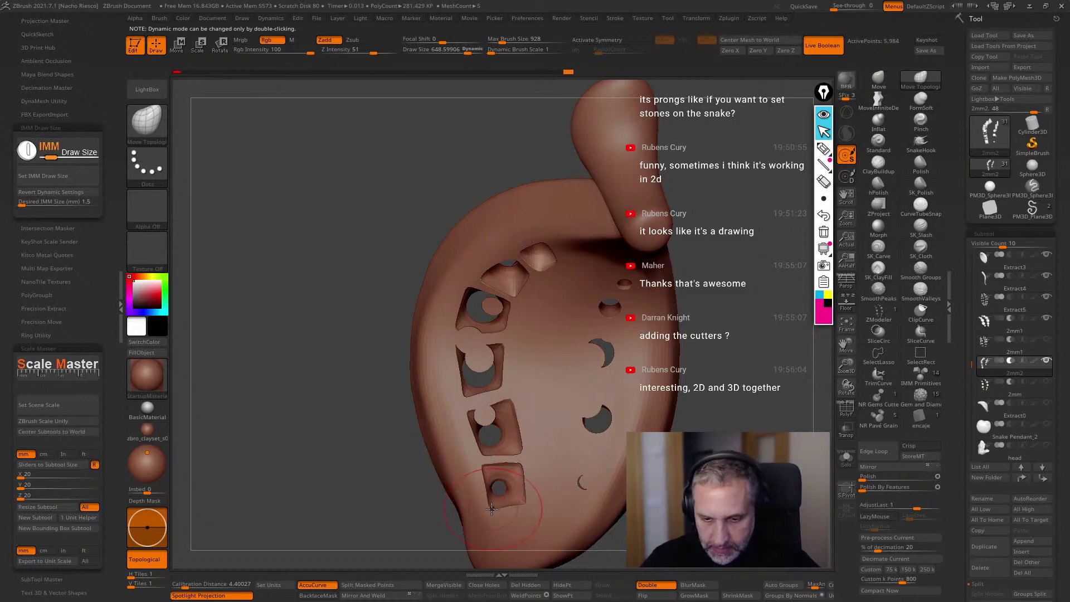
{"action": "left_click_drag", "start_coordinate": [504, 379], "coordinate": [510, 376]}
{"action": "left_click_drag", "start_coordinate": [506, 334], "coordinate": [511, 334]}
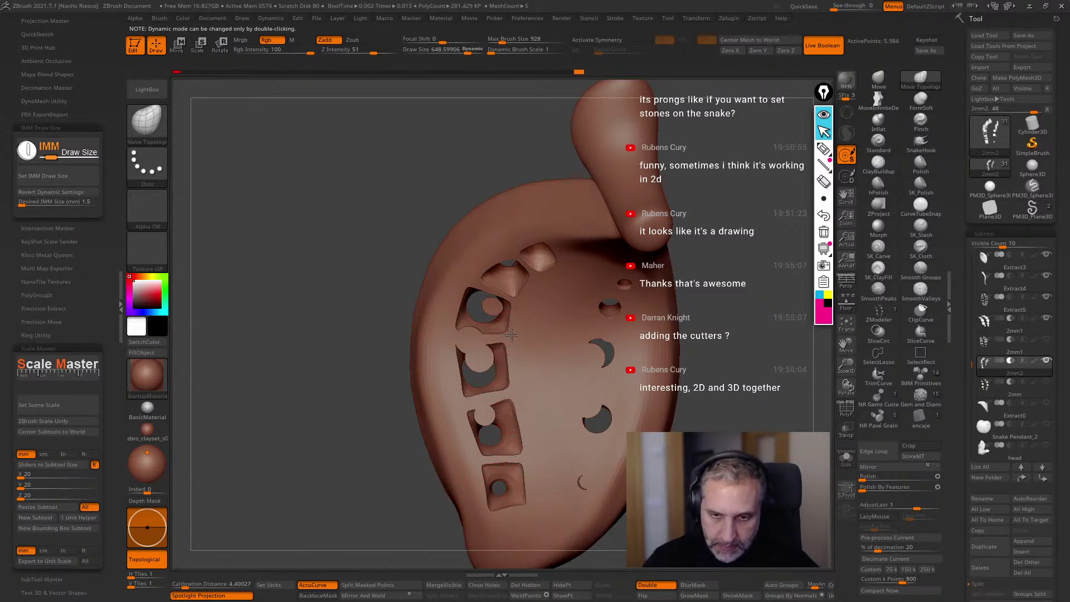
Pull the corners of the lowest right-hand cutter outwards to shape it into a square opening.
{"action": "right_click_drag", "start_coordinate": [574, 493], "coordinate": [584, 467]}
{"action": "left_click_drag", "start_coordinate": [583, 468], "coordinate": [585, 463]}
{"action": "right_click_drag", "start_coordinate": [585, 463], "coordinate": [579, 487]}
{"action": "mouse_move", "coordinate": [580, 487]}
{"action": "left_mouse_down"}
{"action": "mouse_move", "coordinate": [564, 495]}
{"action": "mouse_move", "coordinate": [546, 446]}
{"action": "left_mouse_up"}
{"action": "left_click_drag", "start_coordinate": [560, 487], "coordinate": [550, 514]}
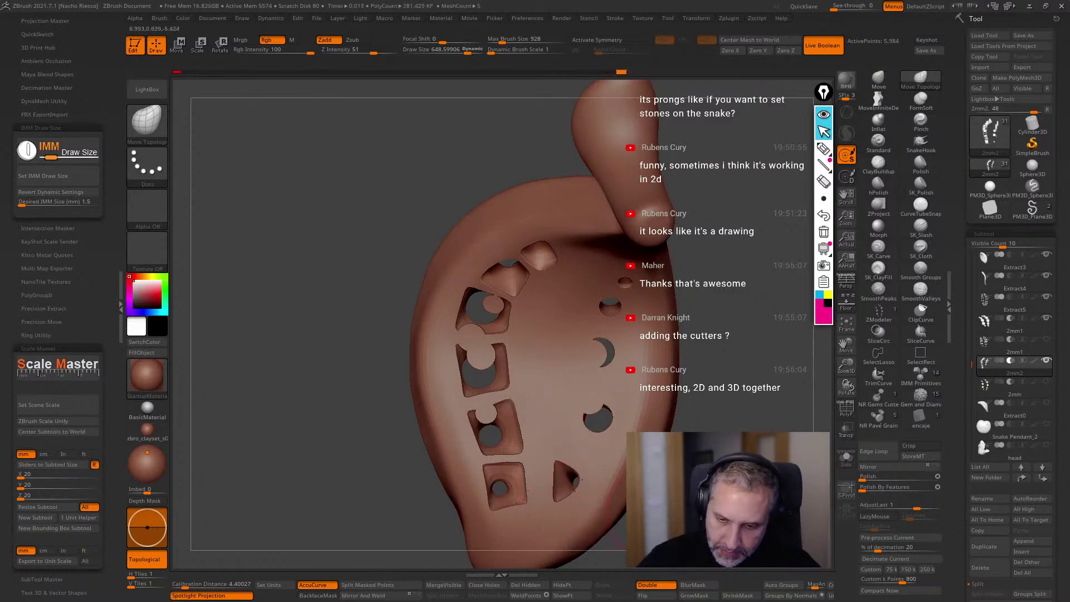
{"action": "right_click_drag", "start_coordinate": [640, 505], "coordinate": [652, 519]}
{"action": "left_click_drag", "start_coordinate": [577, 491], "coordinate": [616, 521]}
Reshape the second cutter from the bottom of the right-hand row into a square opening.
{"action": "left_click_drag", "start_coordinate": [594, 469], "coordinate": [609, 446]}
{"action": "mouse_move", "coordinate": [596, 491]}
{"action": "left_mouse_down"}
{"action": "mouse_move", "coordinate": [612, 475]}
{"action": "mouse_move", "coordinate": [585, 423]}
{"action": "left_mouse_up"}
{"action": "left_click_drag", "start_coordinate": [557, 390], "coordinate": [608, 412]}
{"action": "mouse_move", "coordinate": [684, 382]}
{"action": "left_mouse_down"}
{"action": "mouse_move", "coordinate": [710, 413]}
{"action": "mouse_move", "coordinate": [561, 411]}
{"action": "left_mouse_up"}
{"action": "key", "text": "ctrl"}
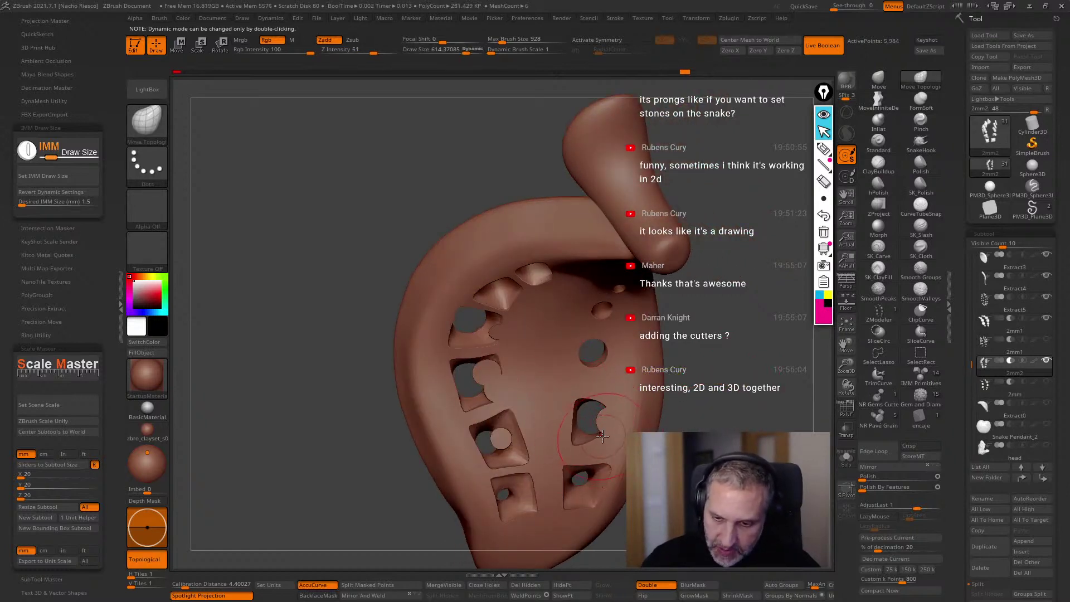
Square off the third and fourth cutters from the bottom of the right-hand row.
{"action": "right_click_drag", "start_coordinate": [609, 402], "coordinate": [580, 376]}
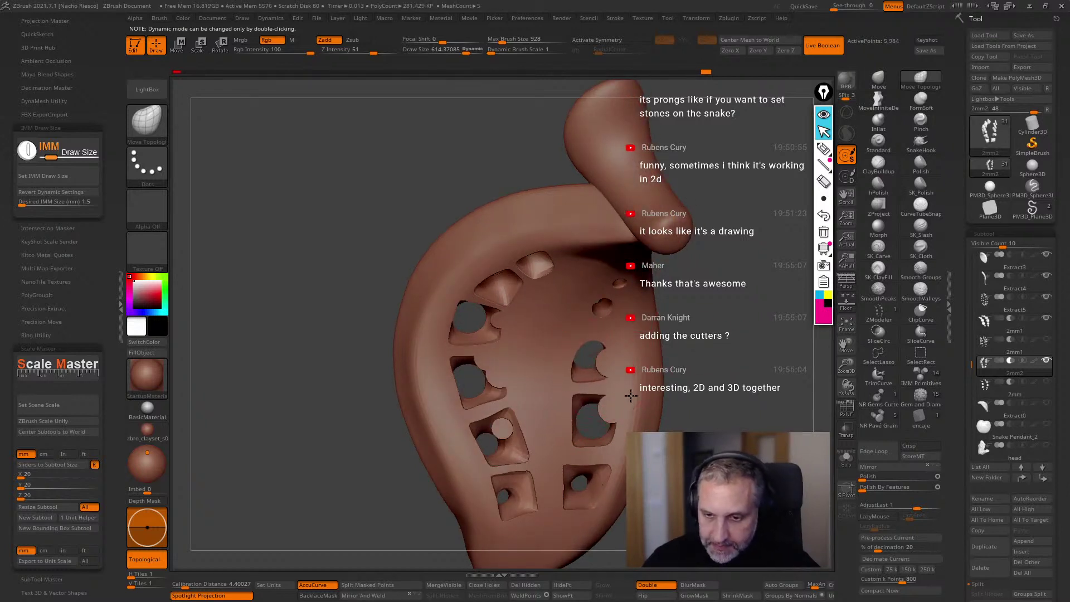
{"action": "mouse_move", "coordinate": [570, 325]}
{"action": "right_mouse_down"}
{"action": "mouse_move", "coordinate": [661, 319]}
{"action": "mouse_move", "coordinate": [613, 377]}
{"action": "right_mouse_up"}
{"action": "mouse_move", "coordinate": [581, 336]}
{"action": "left_mouse_down"}
{"action": "mouse_move", "coordinate": [571, 323]}
{"action": "mouse_move", "coordinate": [608, 315]}
{"action": "mouse_move", "coordinate": [587, 282]}
{"action": "mouse_move", "coordinate": [608, 303]}
{"action": "left_mouse_up"}
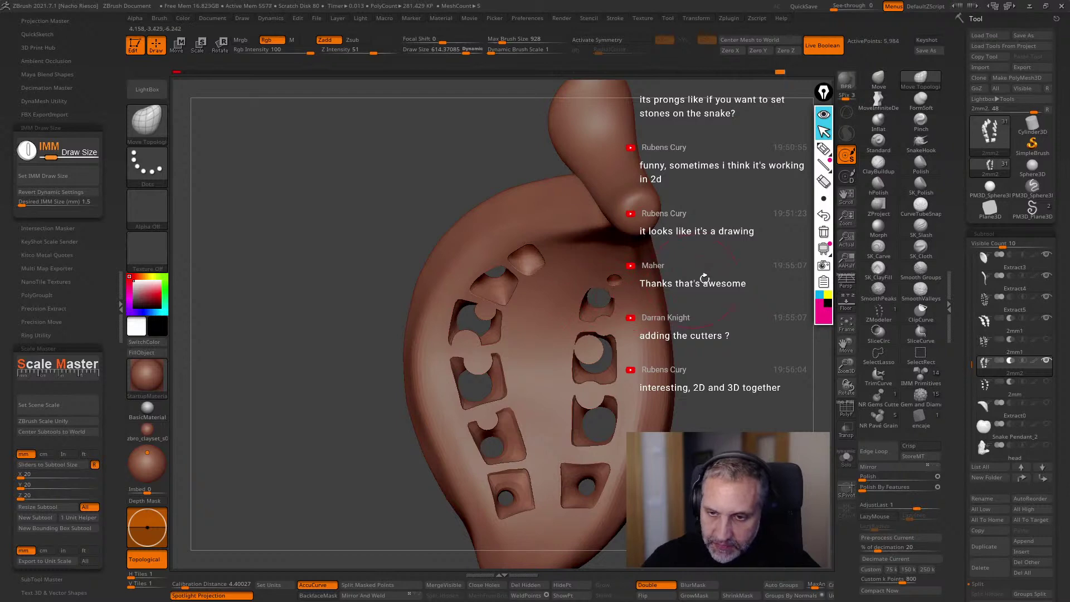
{"action": "left_click_drag", "start_coordinate": [692, 280], "coordinate": [614, 316]}
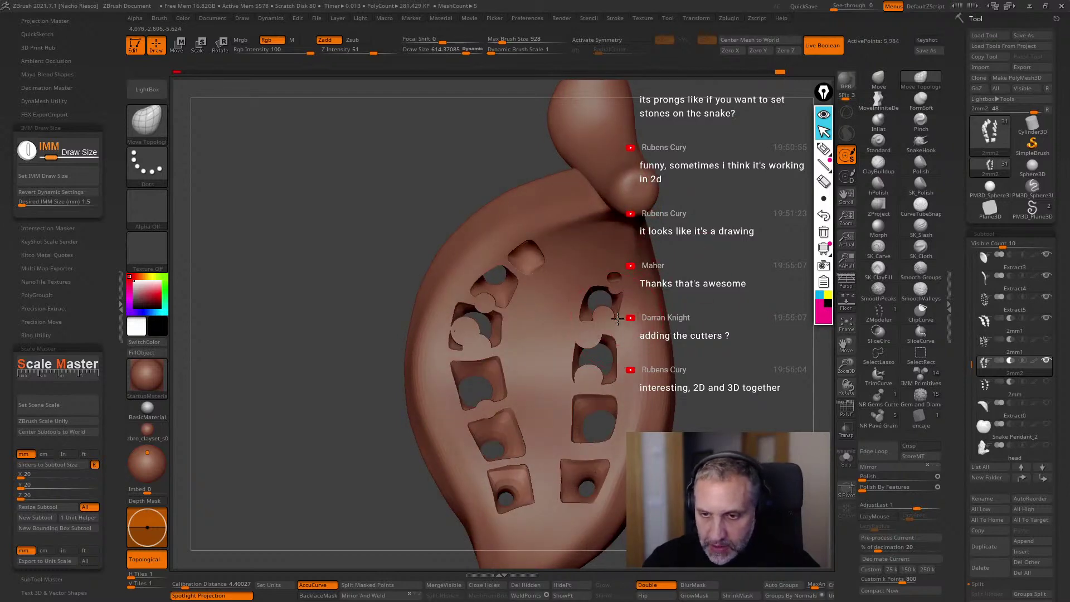
Shape the topmost right-hand cutter into a square opening and tilt the pendant to check both rows.
{"action": "mouse_move", "coordinate": [645, 269]}
{"action": "left_mouse_down"}
{"action": "mouse_move", "coordinate": [614, 269]}
{"action": "mouse_move", "coordinate": [607, 240]}
{"action": "left_mouse_up"}
{"action": "left_click", "coordinate": [596, 262]}
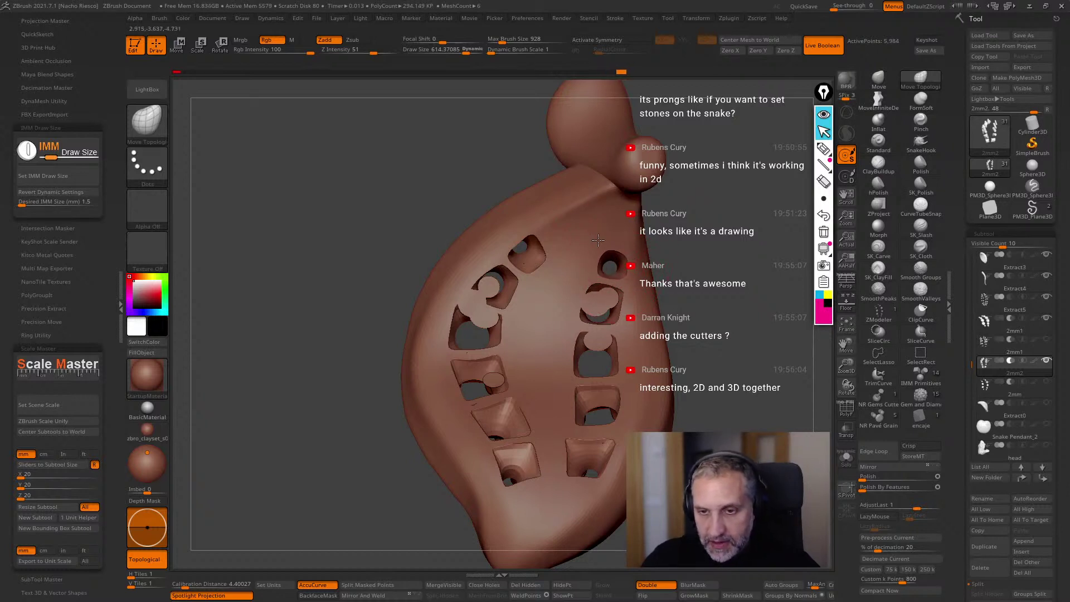
{"action": "right_click_drag", "start_coordinate": [631, 239], "coordinate": [580, 332]}
{"action": "mouse_move", "coordinate": [603, 372]}
{"action": "right_mouse_down"}
{"action": "mouse_move", "coordinate": [728, 367]}
{"action": "mouse_move", "coordinate": [518, 379]}
{"action": "right_mouse_up"}
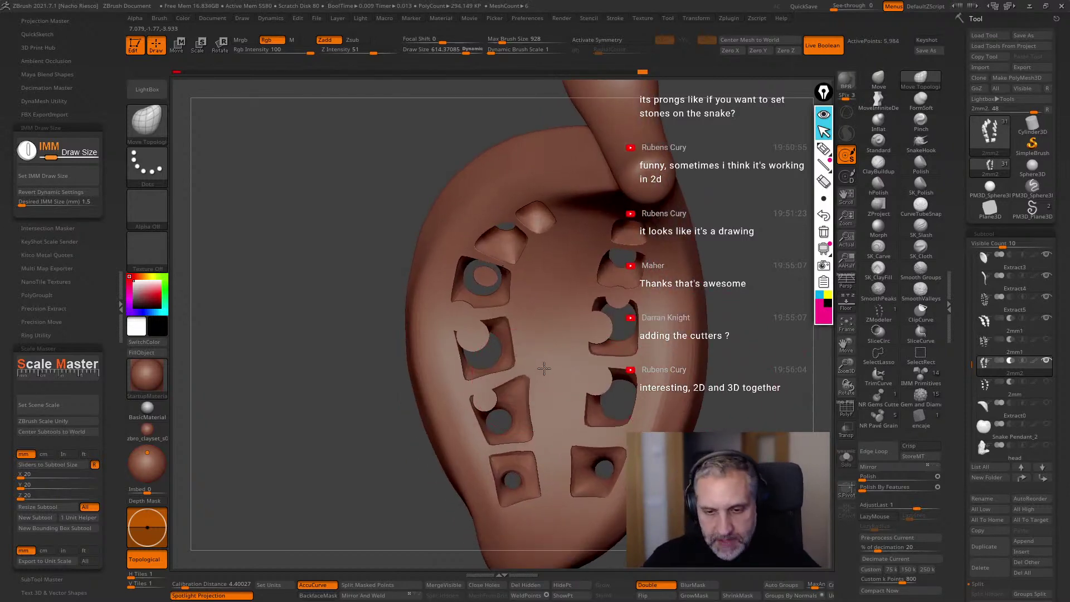
Undo the last stroke and stretch the lower cutters' inner sides towards the body's centre, giving the second pair pointed edges.
{"action": "key", "text": "ctrl+z"}
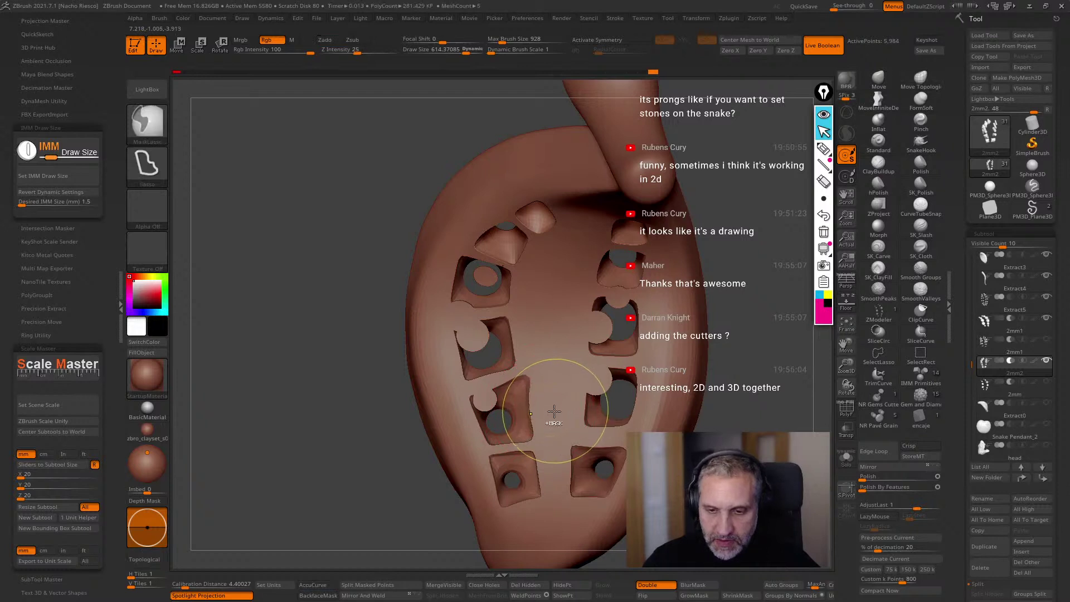
{"action": "mouse_move", "coordinate": [538, 411]}
{"action": "left_mouse_down"}
{"action": "mouse_move", "coordinate": [572, 400]}
{"action": "mouse_move", "coordinate": [558, 429]}
{"action": "left_mouse_up"}
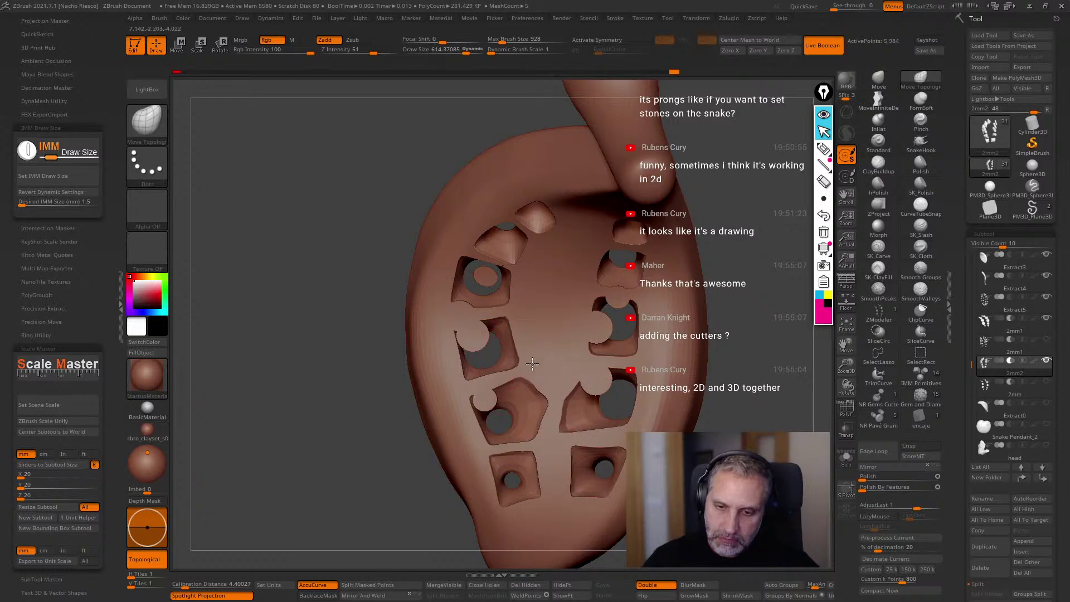
{"action": "left_click_drag", "start_coordinate": [520, 336], "coordinate": [526, 333]}
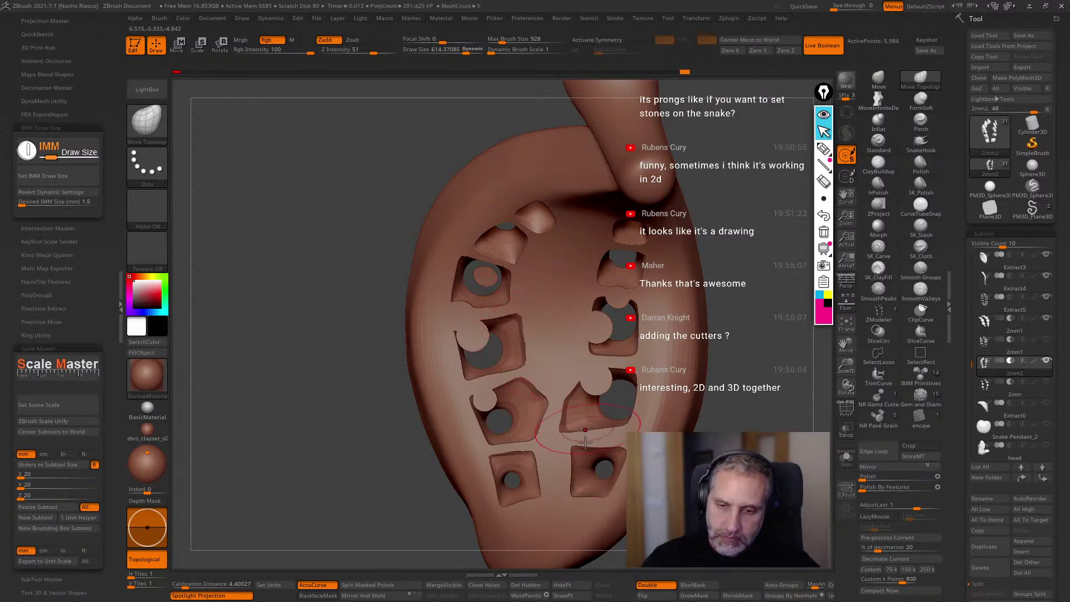
{"action": "left_click_drag", "start_coordinate": [595, 351], "coordinate": [588, 350]}
{"action": "mouse_move", "coordinate": [536, 451]}
{"action": "left_mouse_down"}
{"action": "mouse_move", "coordinate": [538, 494]}
{"action": "mouse_move", "coordinate": [566, 453]}
{"action": "mouse_move", "coordinate": [554, 448]}
{"action": "left_mouse_up"}
{"action": "left_click_drag", "start_coordinate": [556, 484], "coordinate": [552, 486]}
{"action": "right_click_drag", "start_coordinate": [551, 442], "coordinate": [546, 454]}
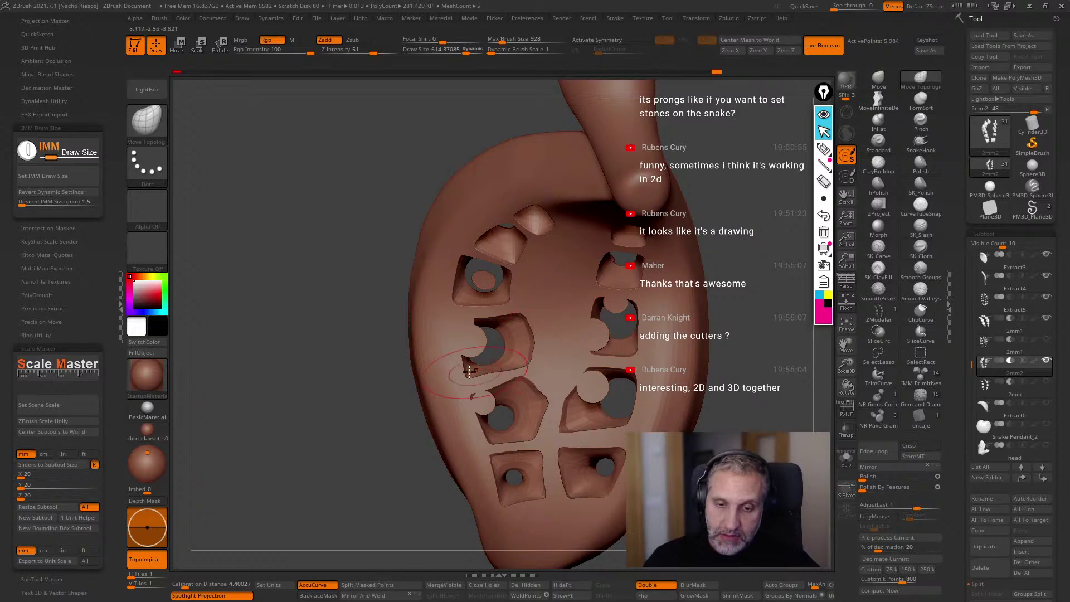
Refine the outer edge of the third left-hand cutter and set the brush's draw size to about 603.
{"action": "right_click_drag", "start_coordinate": [456, 306], "coordinate": [449, 340]}
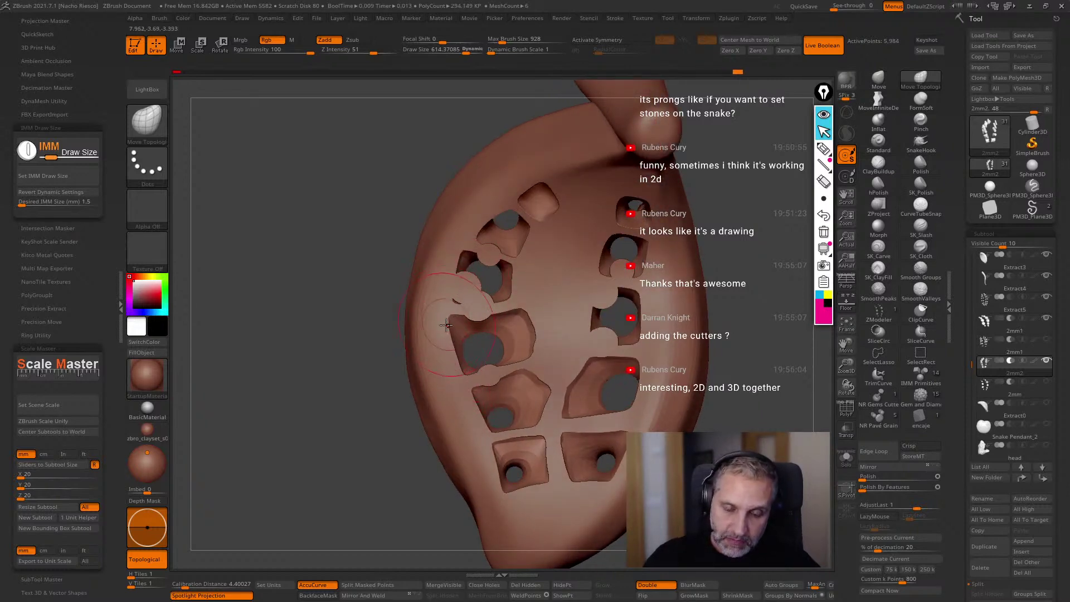
{"action": "left_click_drag", "start_coordinate": [747, 325], "coordinate": [528, 333]}
{"action": "key", "text": "s"}
{"action": "left_click", "coordinate": [533, 361]}
{"action": "right_click_drag", "start_coordinate": [585, 480], "coordinate": [616, 449]}
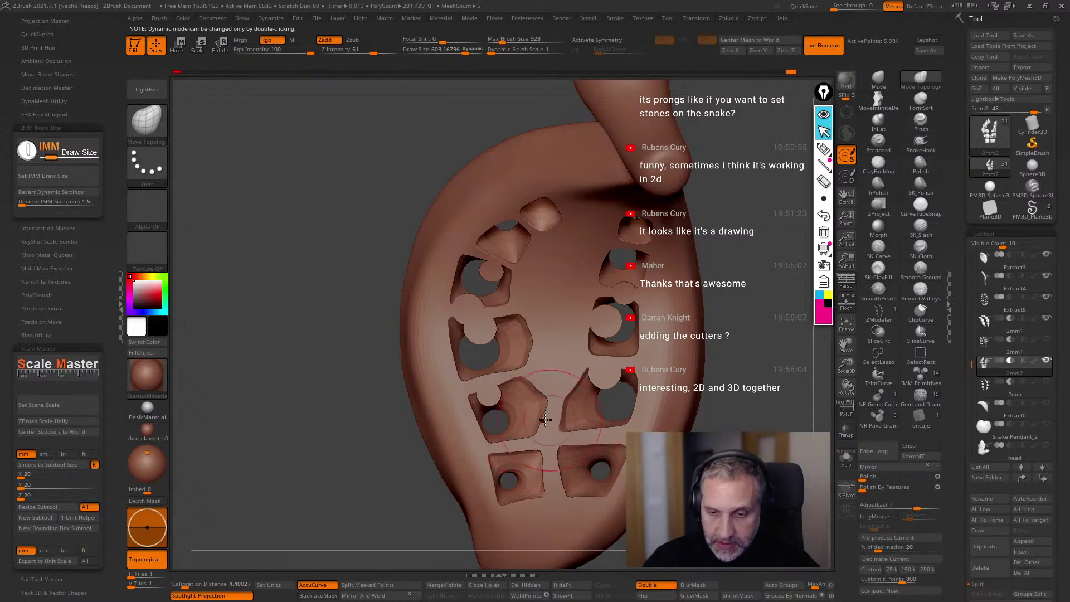
Extend the inner edges of the fourth and fifth left-hand cutters towards the centre of the body.
{"action": "right_click_drag", "start_coordinate": [736, 353], "coordinate": [571, 354]}
{"action": "mouse_move", "coordinate": [614, 288]}
{"action": "right_mouse_down"}
{"action": "mouse_move", "coordinate": [524, 287]}
{"action": "mouse_move", "coordinate": [513, 269]}
{"action": "right_mouse_up"}
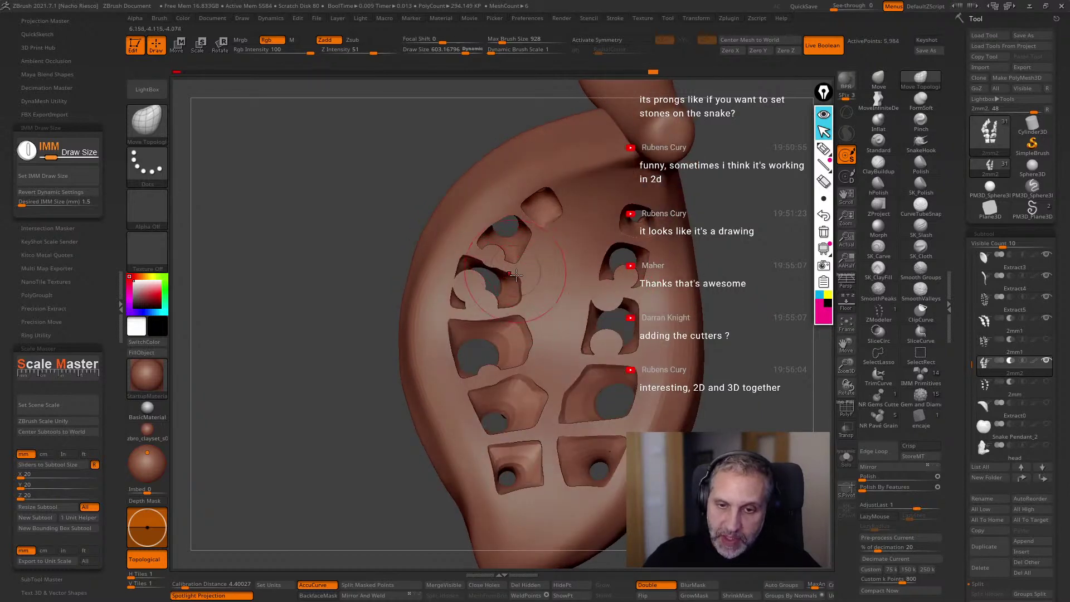
{"action": "left_click_drag", "start_coordinate": [519, 287], "coordinate": [522, 285]}
{"action": "left_click_drag", "start_coordinate": [532, 239], "coordinate": [541, 241]}
{"action": "right_click_drag", "start_coordinate": [543, 226], "coordinate": [574, 227]}
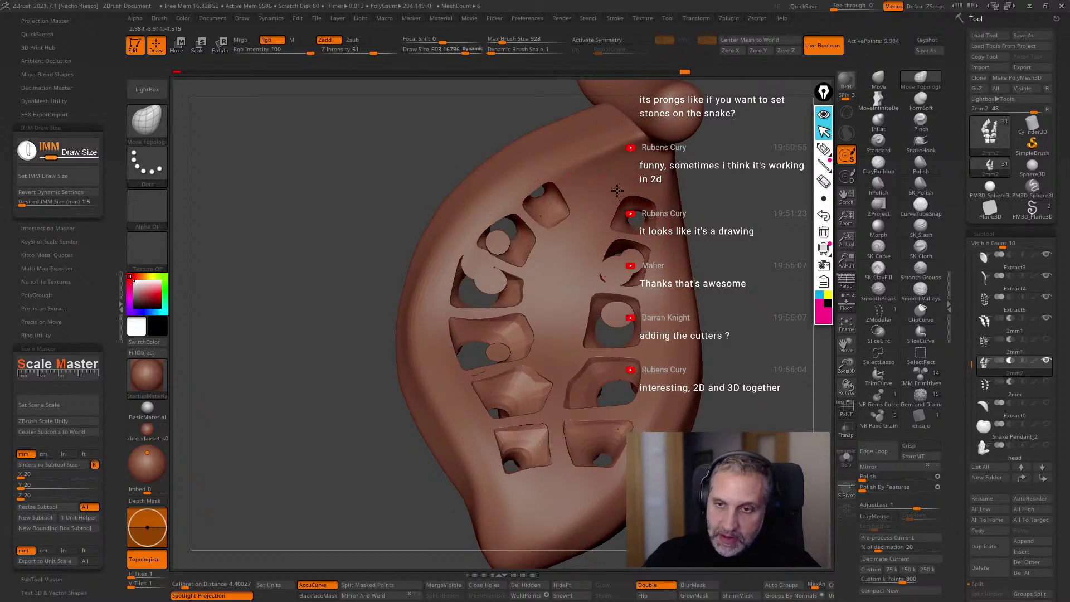
Adjust the corners and inner edges of the upper right-hand cutters from several viewing angles.
{"action": "right_click_drag", "start_coordinate": [568, 201], "coordinate": [654, 248]}
{"action": "right_click_drag", "start_coordinate": [658, 193], "coordinate": [626, 201]}
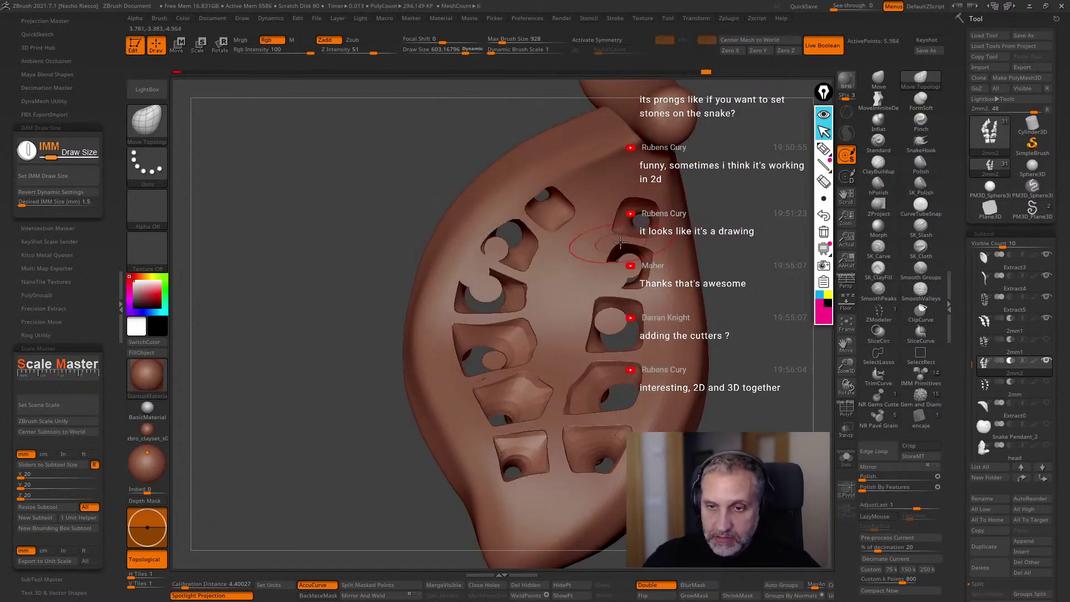
{"action": "right_click_drag", "start_coordinate": [721, 240], "coordinate": [651, 250]}
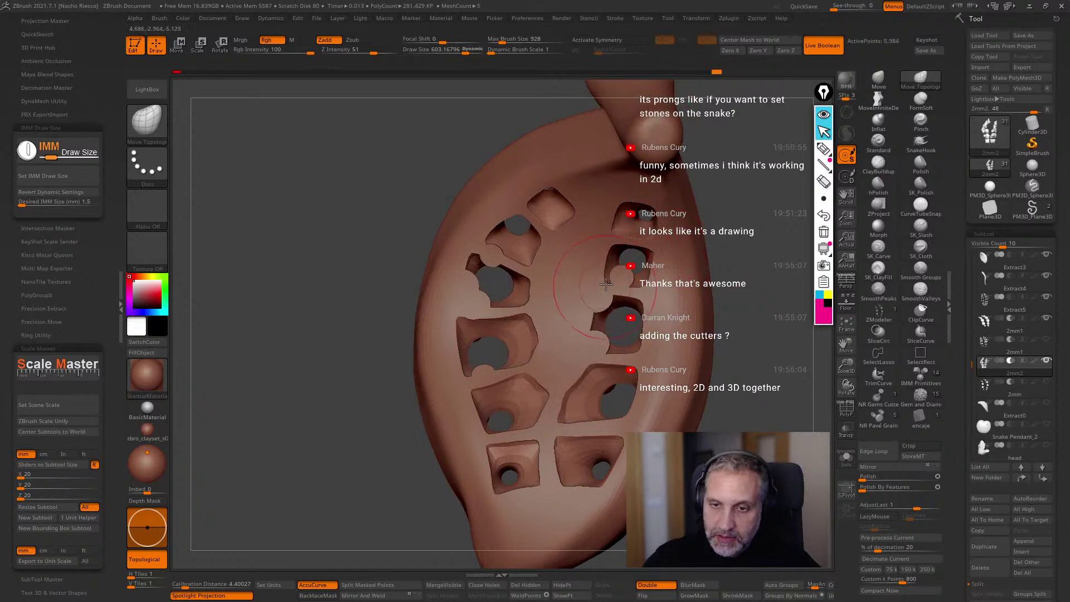
{"action": "right_click_drag", "start_coordinate": [741, 284], "coordinate": [642, 324]}
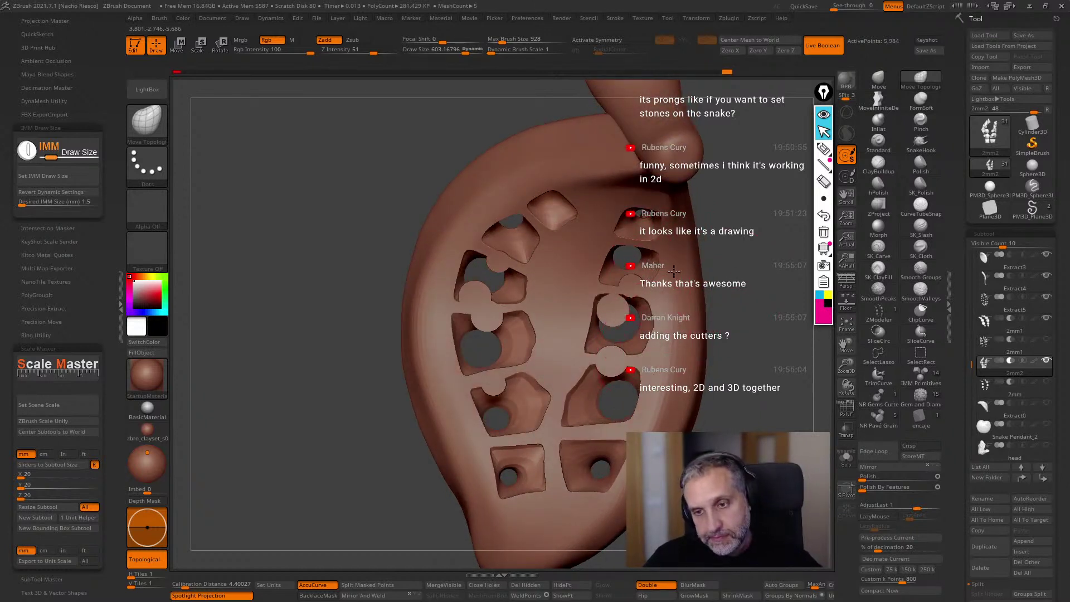
{"action": "right_click_drag", "start_coordinate": [794, 356], "coordinate": [759, 342]}
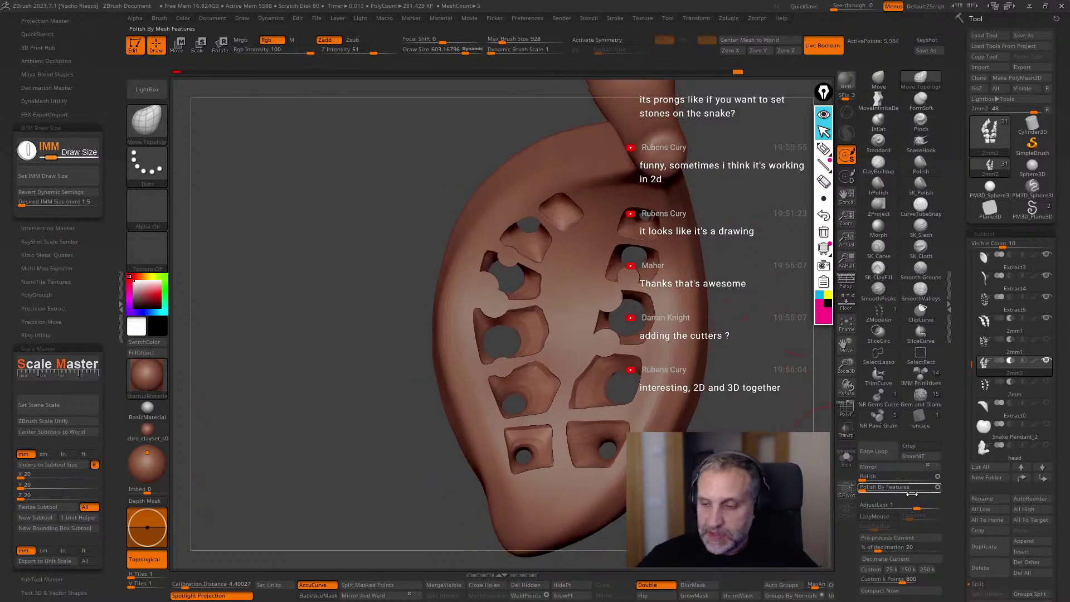
Try polishing the reshaped cutters and undo the polish.
{"action": "left_click", "coordinate": [904, 479]}
{"action": "key", "text": "ctrl+z"}
Examine the reshaped cutters' wireframe, then view them in isolation and again within the pendant body.
{"action": "mouse_move", "coordinate": [763, 356]}
{"action": "right_mouse_down"}
{"action": "mouse_move", "coordinate": [791, 385]}
{"action": "mouse_move", "coordinate": [827, 384]}
{"action": "mouse_move", "coordinate": [657, 384]}
{"action": "mouse_move", "coordinate": [658, 415]}
{"action": "mouse_move", "coordinate": [563, 418]}
{"action": "mouse_move", "coordinate": [702, 412]}
{"action": "mouse_move", "coordinate": [515, 415]}
{"action": "right_mouse_up"}
{"action": "key", "text": "shift+f"}
{"action": "mouse_move", "coordinate": [780, 474]}
{"action": "right_mouse_down"}
{"action": "mouse_move", "coordinate": [835, 472]}
{"action": "mouse_move", "coordinate": [787, 474]}
{"action": "right_mouse_up"}
{"action": "left_click", "coordinate": [847, 412]}
{"action": "left_click", "coordinate": [846, 459]}
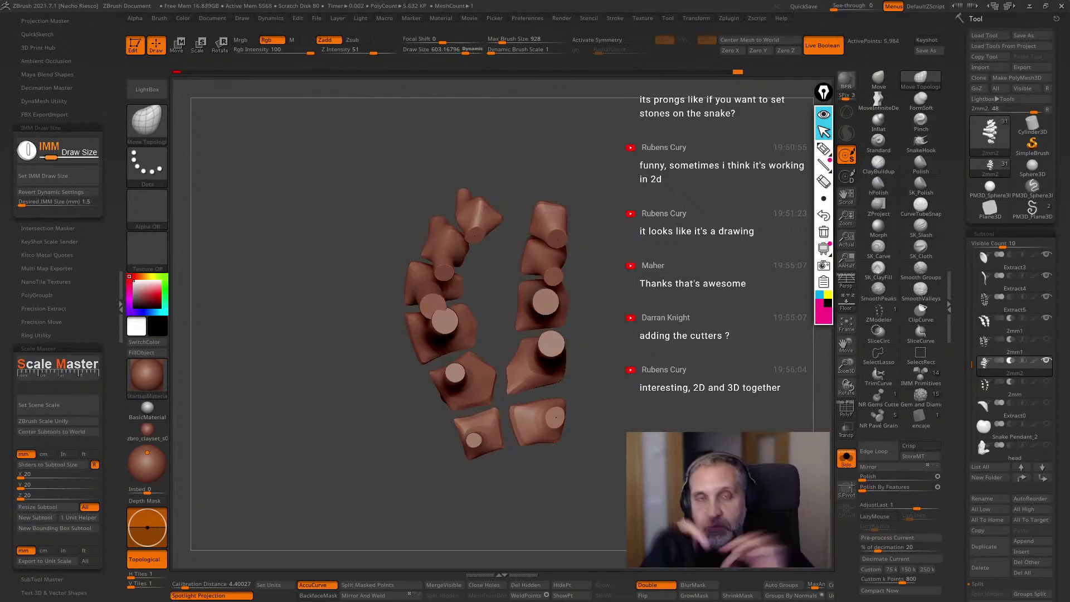
{"action": "left_click", "coordinate": [847, 458]}
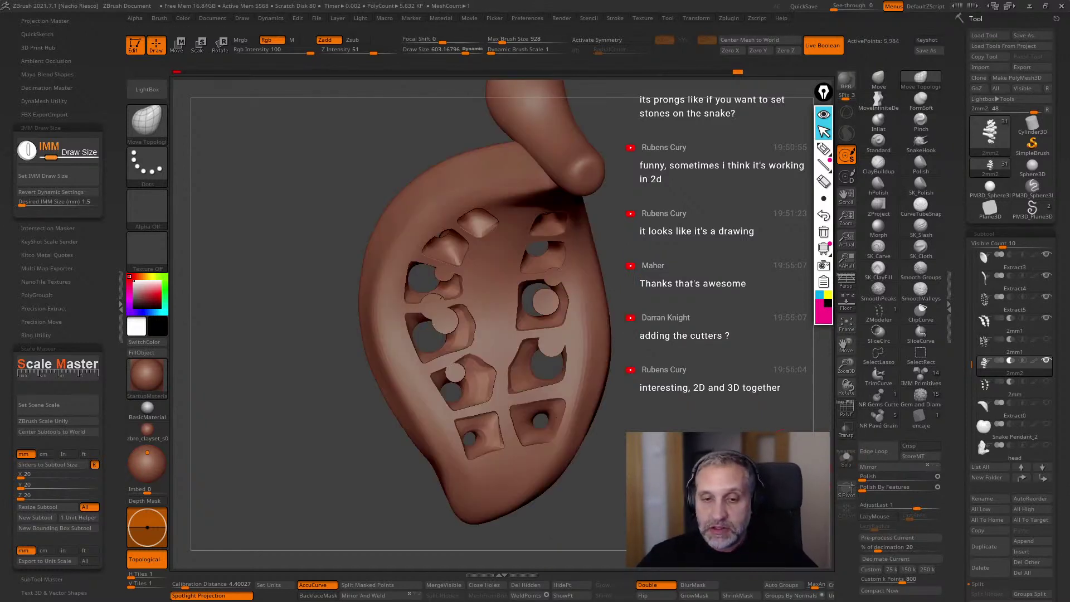
{"action": "left_click_drag", "start_coordinate": [571, 519], "coordinate": [597, 444], "text": "alt"}
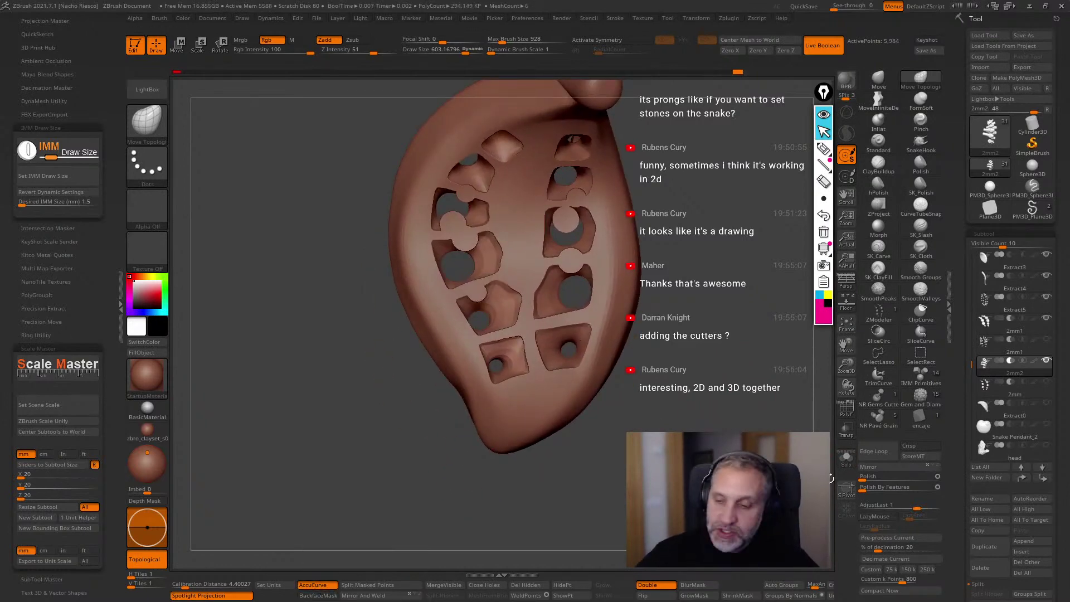
Isolate the cutters and roll their undo history back to the original straight cylinders.
{"action": "left_click_drag", "start_coordinate": [780, 462], "coordinate": [796, 538], "text": "alt"}
{"action": "left_click", "coordinate": [847, 458]}
{"action": "mouse_move", "coordinate": [736, 72]}
{"action": "left_mouse_down"}
{"action": "mouse_move", "coordinate": [307, 130]}
{"action": "mouse_move", "coordinate": [155, 133]}
{"action": "left_mouse_up"}
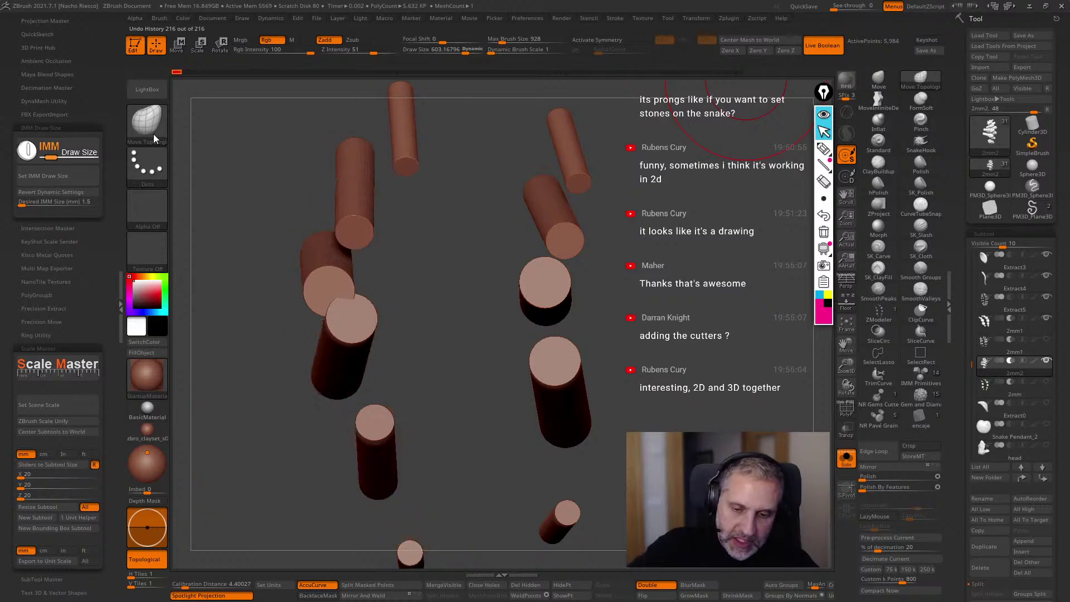
Reduce the Move Topological draw size to about 175 and pull the small lower cutter's cap outward into a sharp point.
{"action": "left_click_drag", "start_coordinate": [683, 430], "coordinate": [713, 388]}
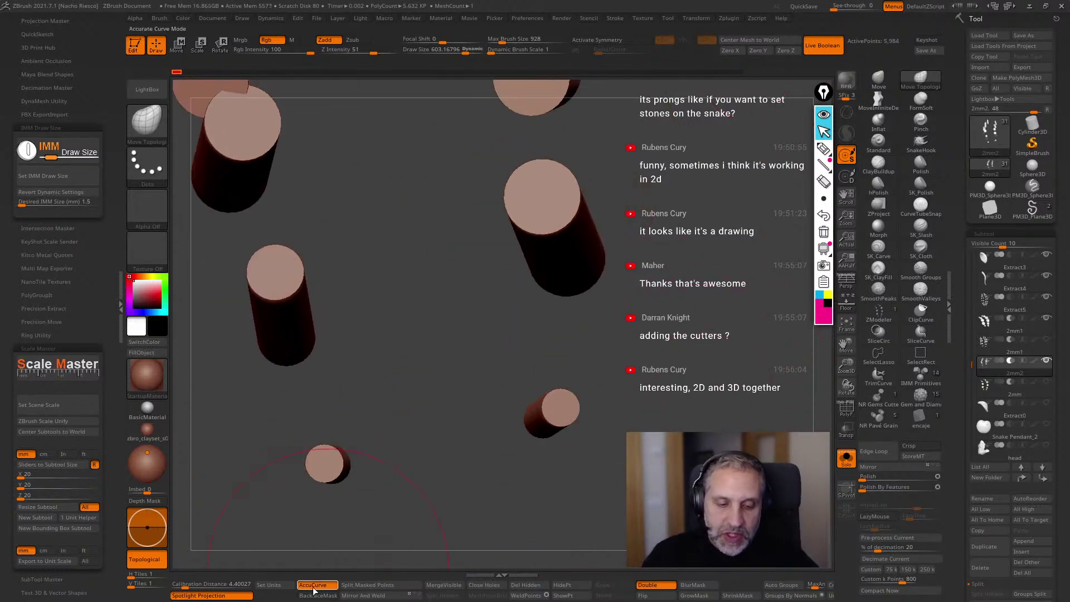
{"action": "left_click_drag", "start_coordinate": [499, 446], "coordinate": [477, 466]}
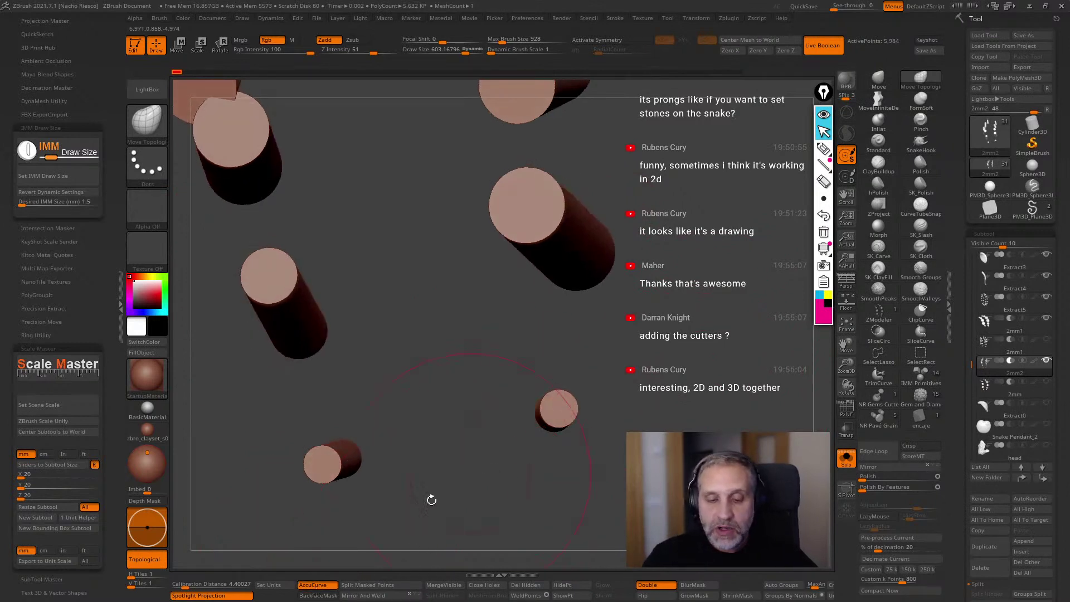
{"action": "key", "text": "s"}
{"action": "left_click_drag", "start_coordinate": [577, 410], "coordinate": [551, 410]}
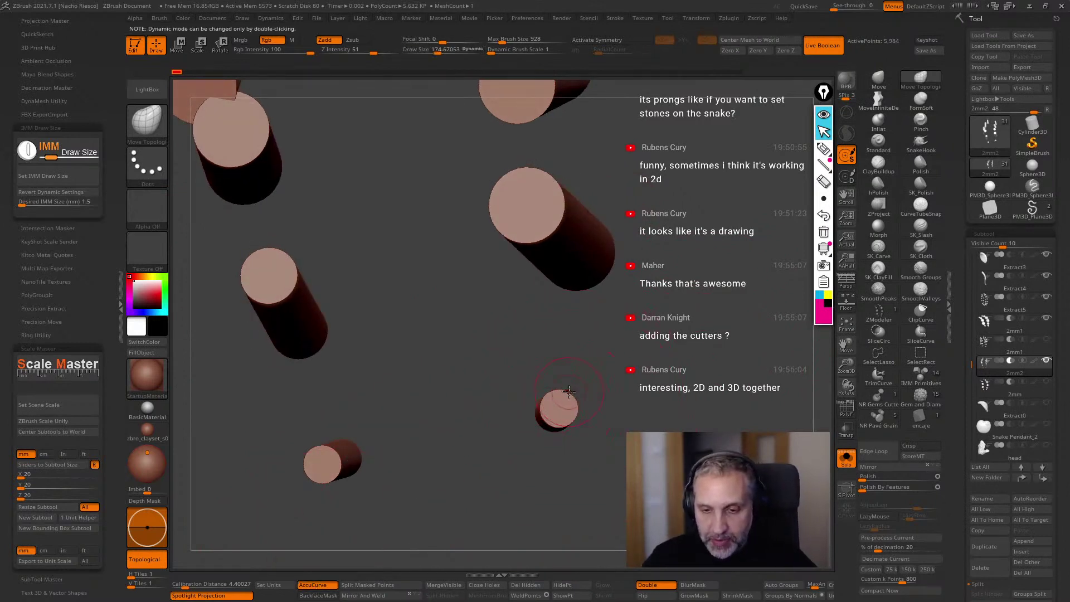
{"action": "mouse_move", "coordinate": [594, 363]}
{"action": "left_mouse_down"}
{"action": "mouse_move", "coordinate": [637, 337]}
{"action": "mouse_move", "coordinate": [658, 346]}
{"action": "left_mouse_up"}
{"action": "left_click", "coordinate": [668, 326]}
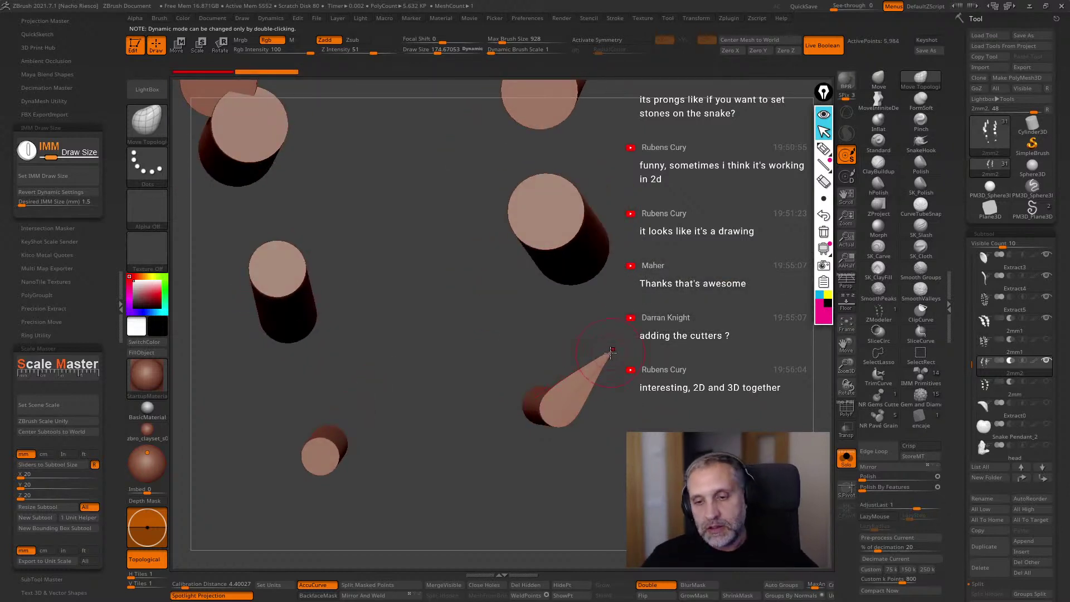
Sketch a pointed corner in black annotation ink beyond the pulled cutter tip.
{"action": "left_click", "coordinate": [827, 302]}
{"action": "left_click", "coordinate": [823, 149]}
{"action": "mouse_move", "coordinate": [589, 349]}
{"action": "left_mouse_down"}
{"action": "mouse_move", "coordinate": [669, 296]}
{"action": "mouse_move", "coordinate": [629, 386]}
{"action": "left_mouse_up"}
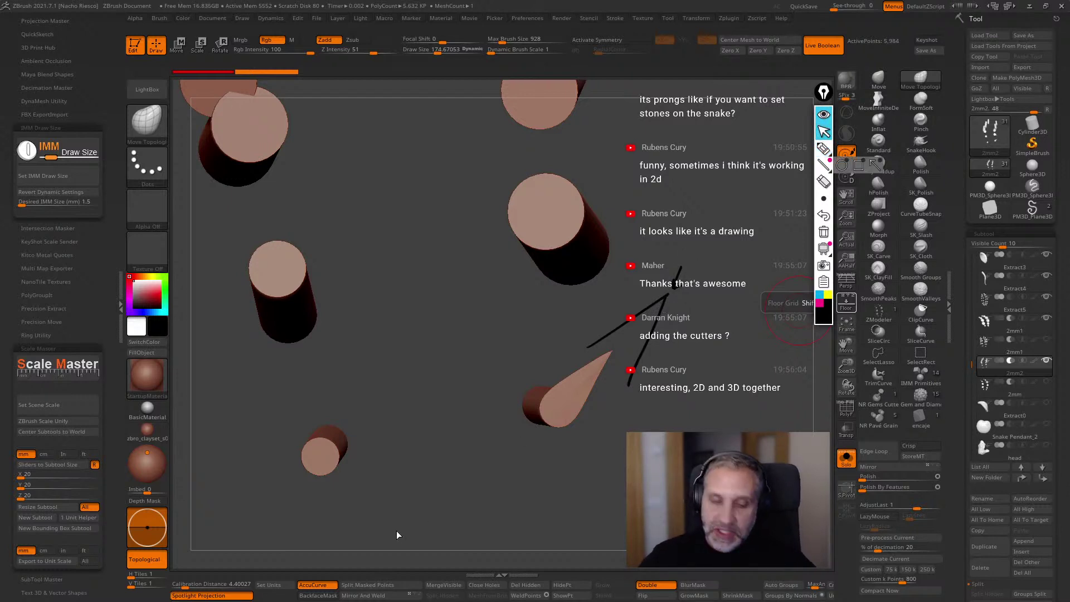
Disable AccuCurve, reduce the draw size to about 130 and pull a second, softer corner from the same cutter's cap.
{"action": "left_click", "coordinate": [328, 584]}
{"action": "key", "text": "s"}
{"action": "left_click_drag", "start_coordinate": [579, 422], "coordinate": [574, 421]}
{"action": "left_click_drag", "start_coordinate": [623, 443], "coordinate": [625, 444]}
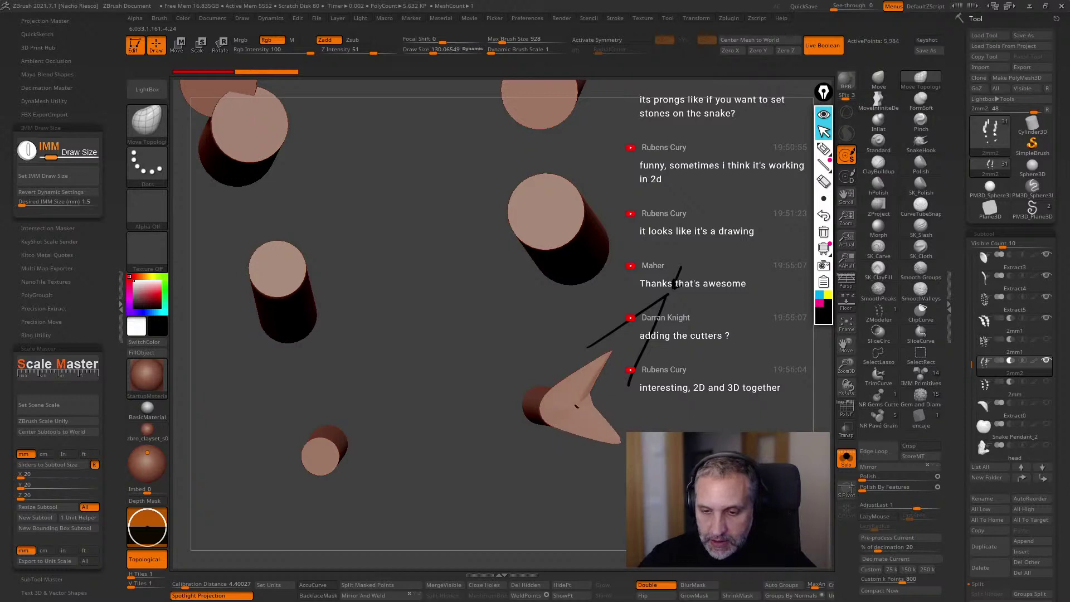
Annotate the rounded corner, circle the sharp one with an arrow to the AccuCurve setting, and erase all the annotations.
{"action": "left_click", "coordinate": [824, 149]}
{"action": "left_click_drag", "start_coordinate": [559, 464], "coordinate": [596, 485]}
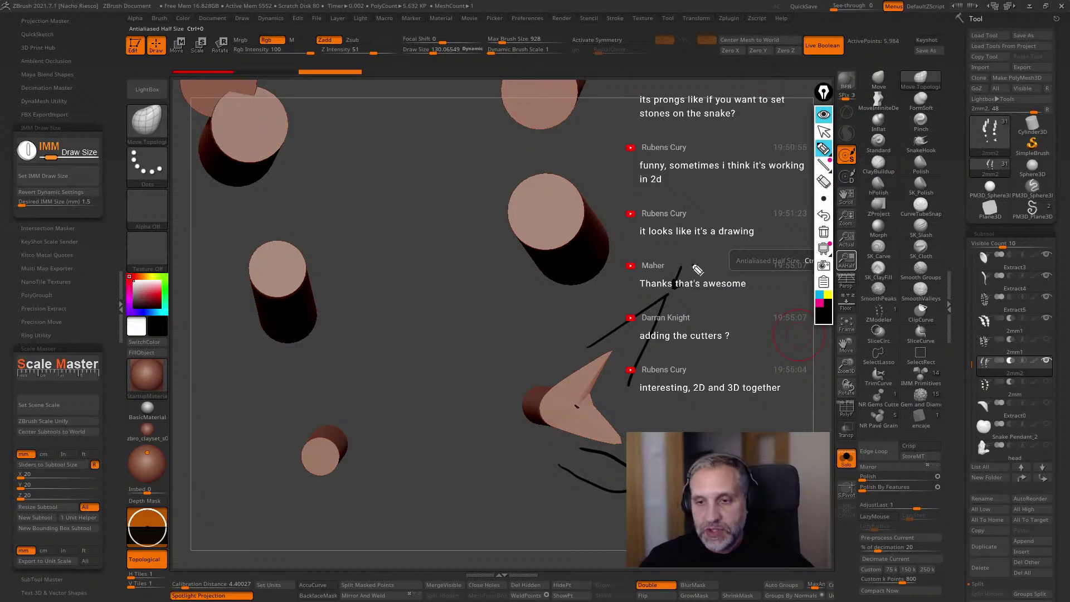
{"action": "mouse_move", "coordinate": [691, 274]}
{"action": "left_mouse_down"}
{"action": "mouse_move", "coordinate": [668, 257]}
{"action": "mouse_move", "coordinate": [332, 566]}
{"action": "left_mouse_up"}
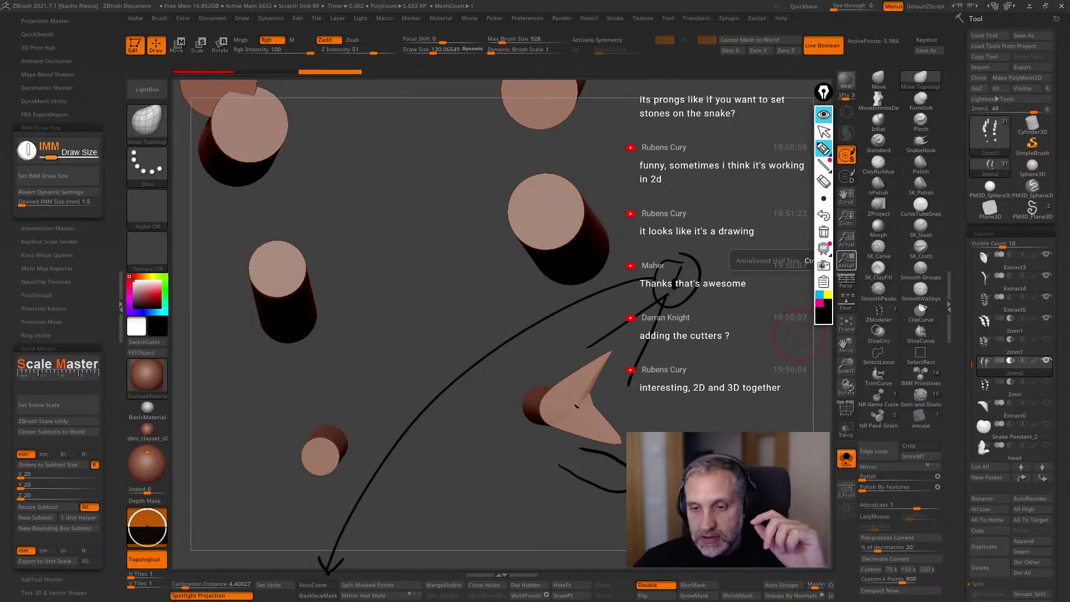
{"action": "left_click", "coordinate": [823, 231]}
{"action": "left_click", "coordinate": [823, 131]}
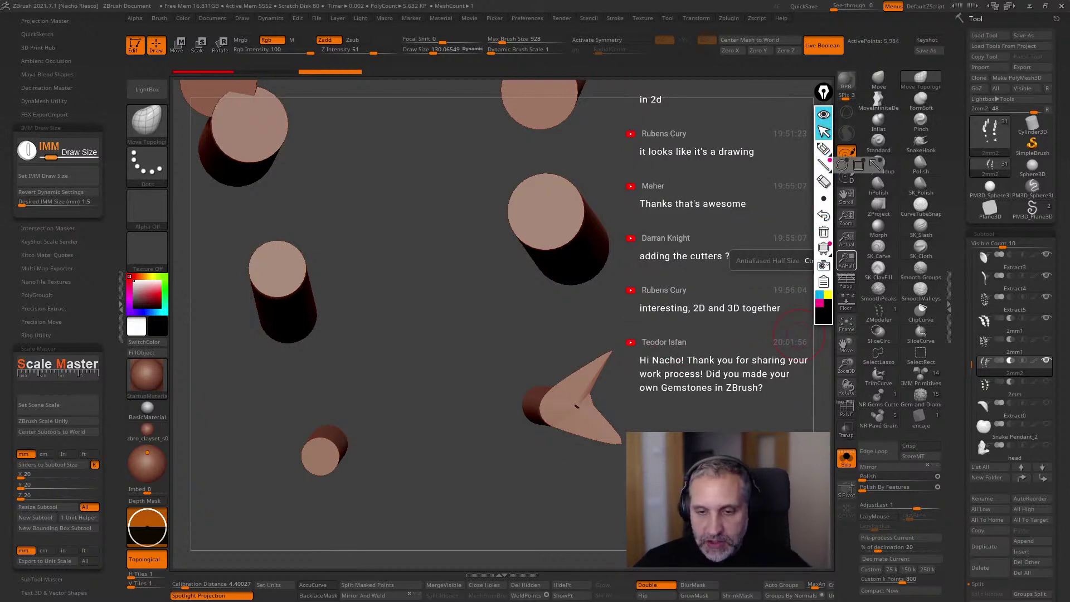
Show the cutters through the transparent pendant body, lasso-mask their embedded ends, and restore the opaque view.
{"action": "left_click", "coordinate": [845, 458]}
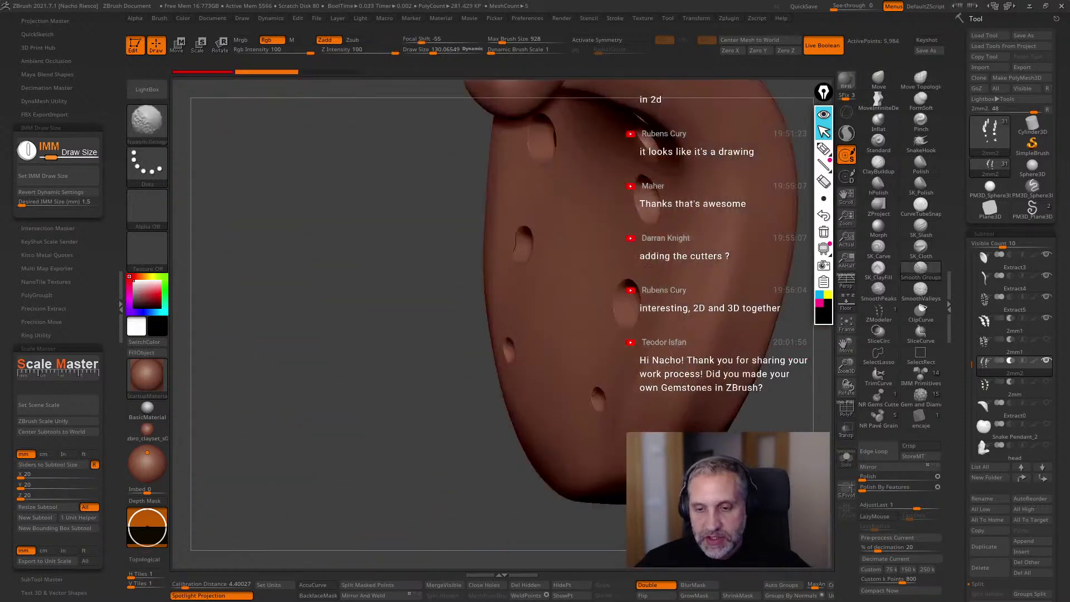
{"action": "left_click", "coordinate": [846, 429]}
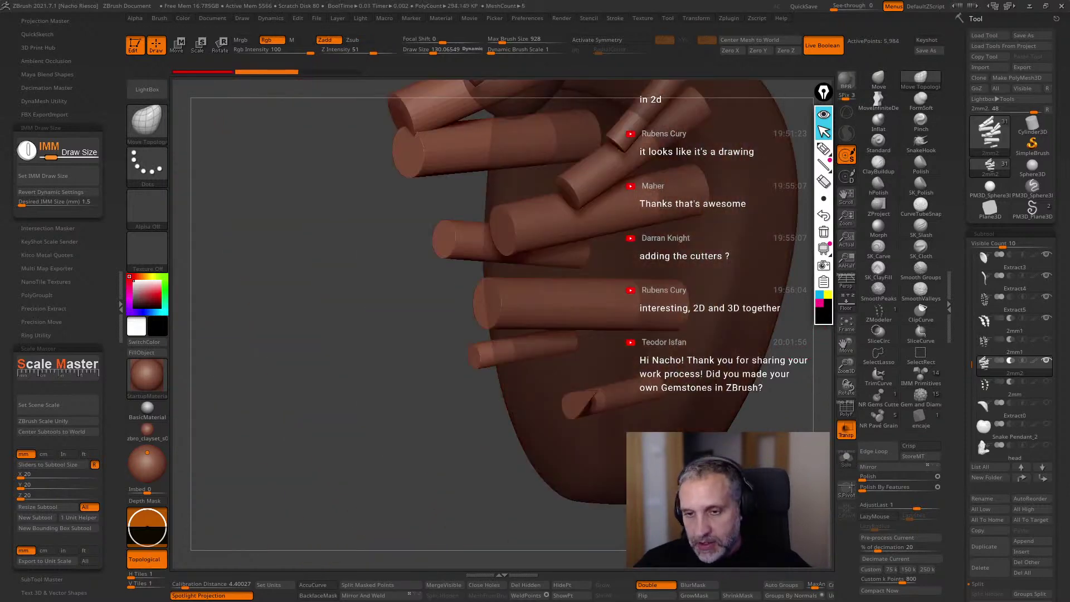
{"action": "left_click_drag", "start_coordinate": [251, 334], "coordinate": [292, 335]}
{"action": "key", "text": "ctrl"}
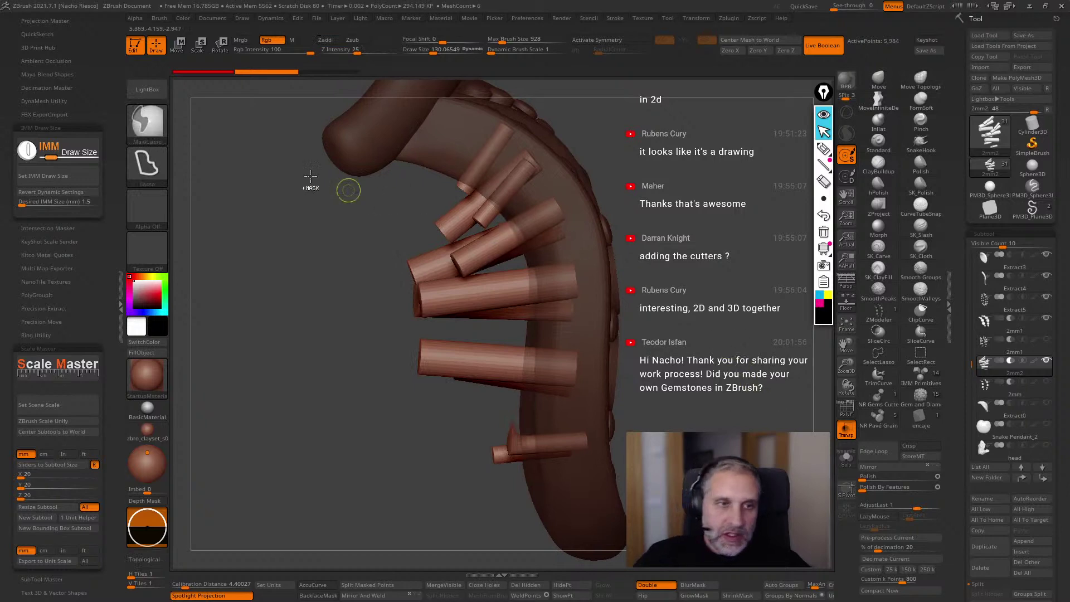
{"action": "mouse_move", "coordinate": [630, 108]}
{"action": "left_mouse_down", "text": "ctrl"}
{"action": "mouse_move", "coordinate": [474, 115]}
{"action": "mouse_move", "coordinate": [561, 318]}
{"action": "mouse_move", "coordinate": [591, 500]}
{"action": "left_mouse_up", "text": "ctrl"}
{"action": "left_click_drag", "start_coordinate": [803, 392], "coordinate": [716, 387]}
{"action": "left_click", "coordinate": [844, 433]}
{"action": "left_click_drag", "start_coordinate": [729, 426], "coordinate": [805, 416]}
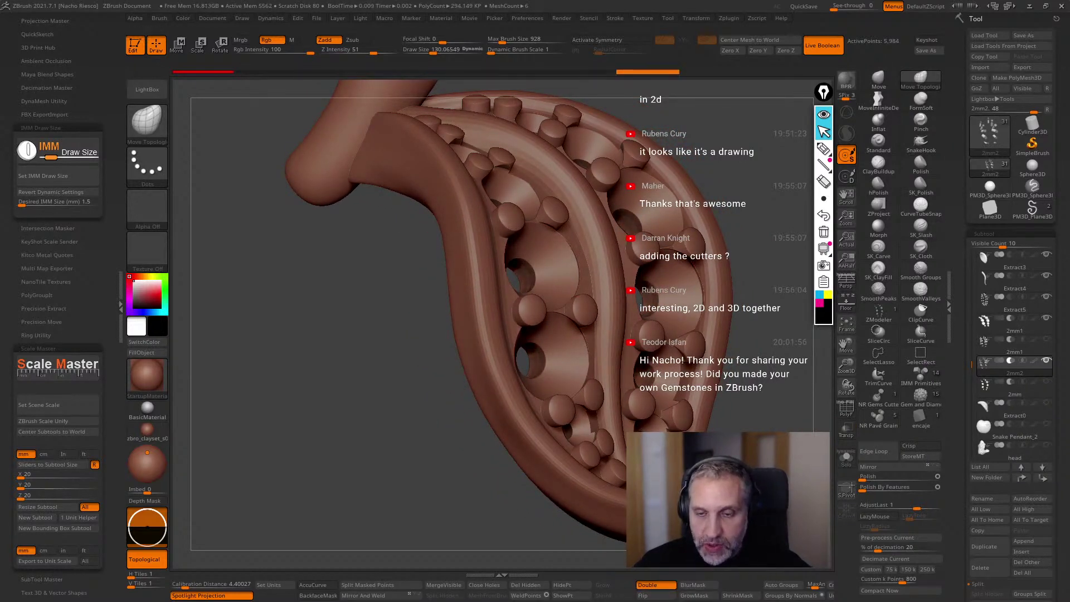
Grow the mask along the cutters, checking them both in isolation and within the pendant body.
{"action": "left_click", "coordinate": [696, 596]}
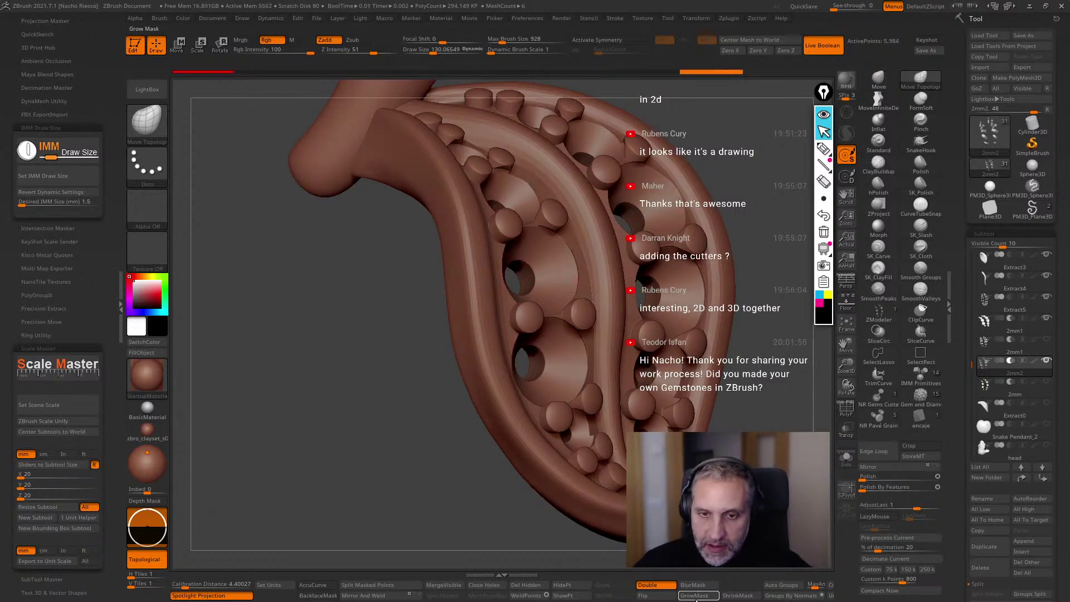
{"action": "left_click", "coordinate": [848, 463]}
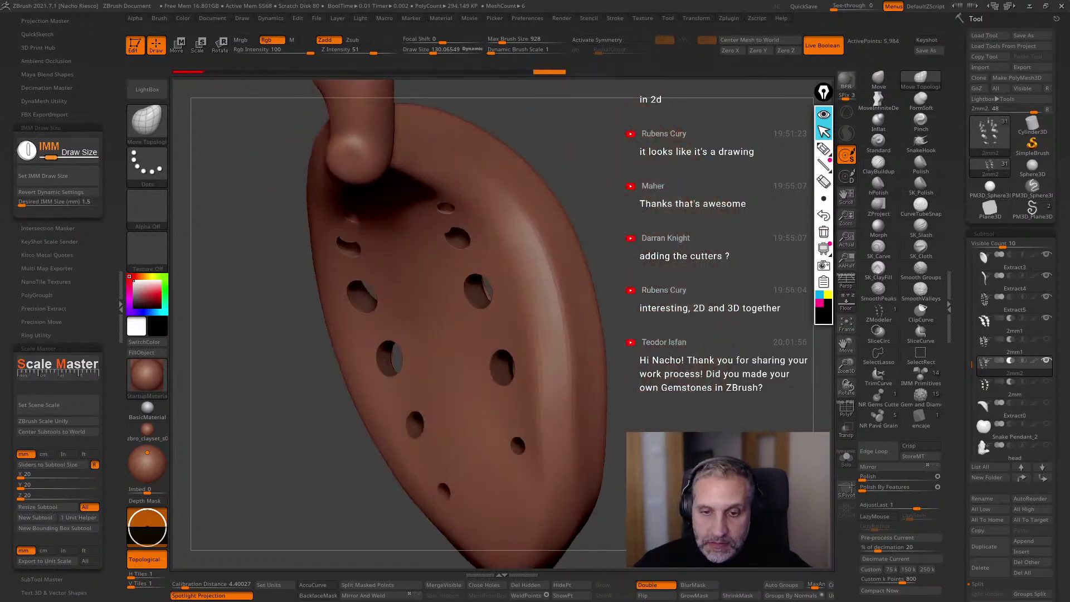
{"action": "left_click", "coordinate": [851, 468]}
{"action": "left_click_drag", "start_coordinate": [774, 407], "coordinate": [682, 405]}
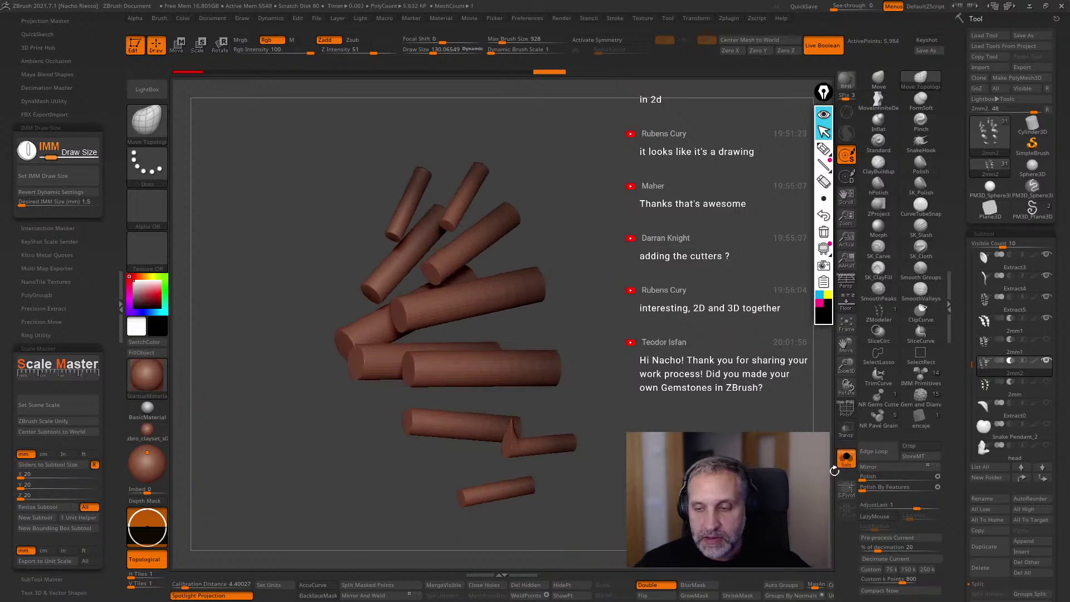
{"action": "left_click", "coordinate": [847, 462]}
{"action": "left_click_drag", "start_coordinate": [663, 512], "coordinate": [796, 518]}
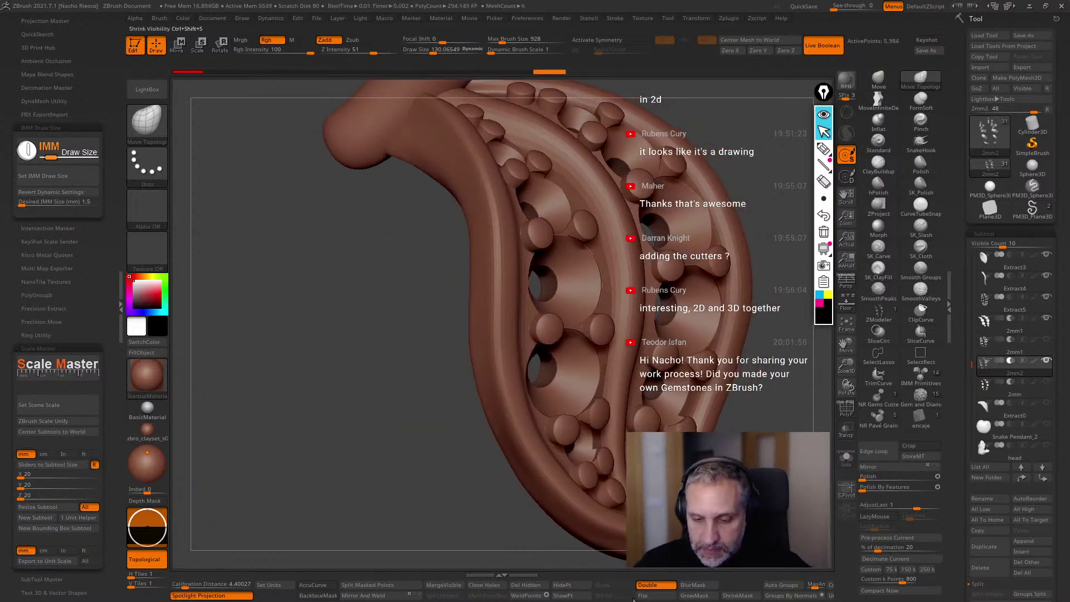
{"action": "left_click_drag", "start_coordinate": [763, 557], "coordinate": [707, 585]}
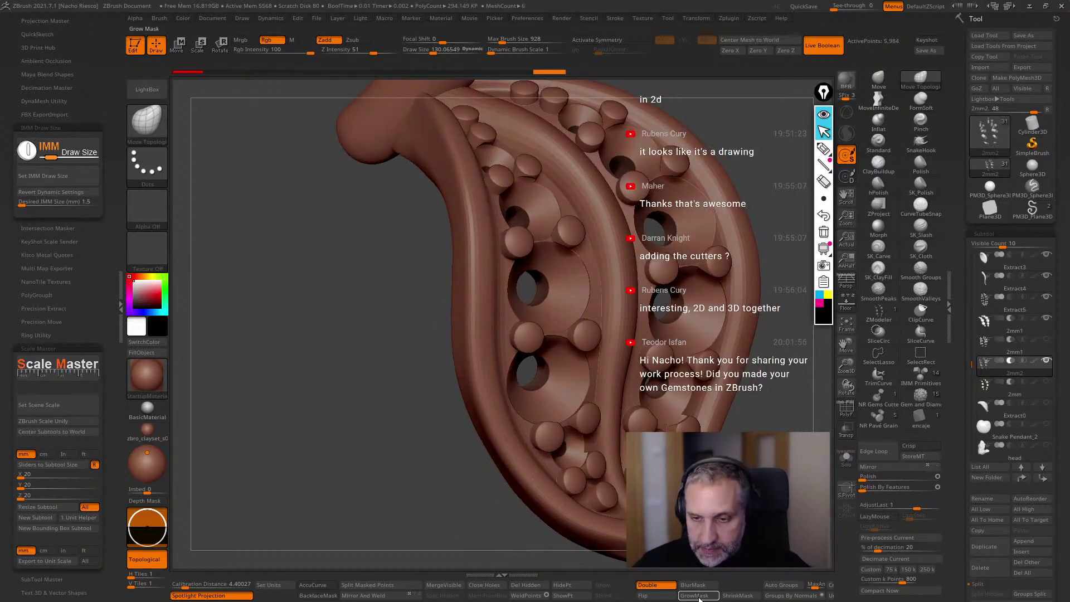
{"action": "left_click_drag", "start_coordinate": [697, 529], "coordinate": [796, 454]}
Enlarge the draw size to about 365, enable AccuCurve and begin pulling corners on the small lower opening at the pendant's back.
{"action": "key", "text": "s"}
{"action": "left_click_drag", "start_coordinate": [445, 460], "coordinate": [497, 459]}
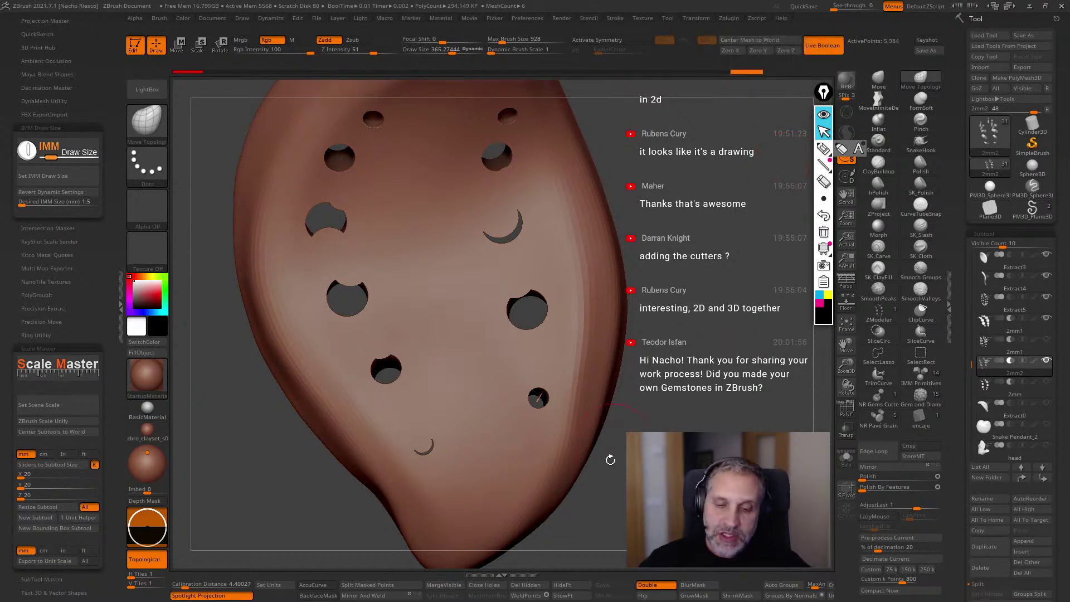
{"action": "left_click_drag", "start_coordinate": [616, 435], "coordinate": [608, 433]}
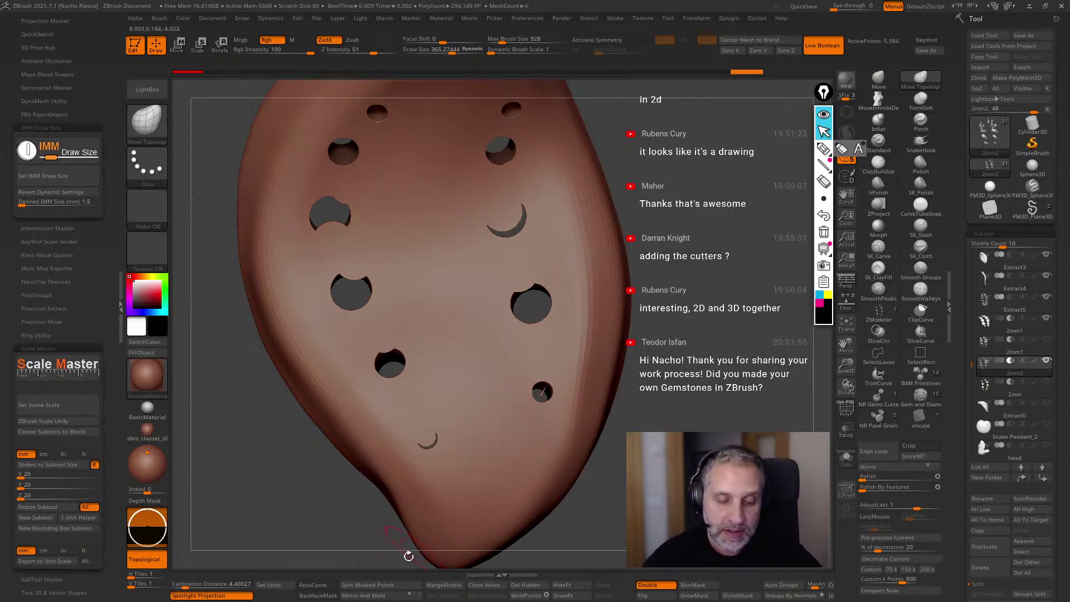
{"action": "left_click", "coordinate": [313, 584]}
{"action": "key", "text": "ctrl+z"}
{"action": "key", "text": "ctrl+z"}
{"action": "key", "text": "ctrl+z"}
{"action": "key", "text": "ctrl+z"}
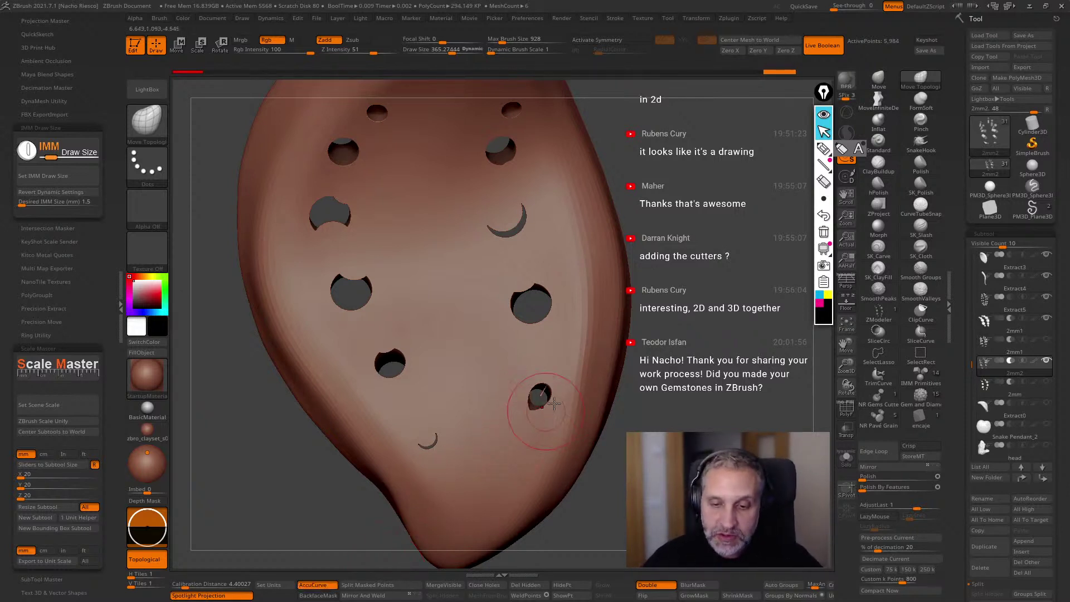
Step back and forth through the small opening's corner edits, finishing with its square shape.
{"action": "key", "text": "ctrl+shift+z"}
{"action": "key", "text": "ctrl+shift+z"}
{"action": "key", "text": "ctrl+shift+z"}
{"action": "key", "text": "ctrl+shift+z"}
{"action": "key", "text": "ctrl+z"}
{"action": "key", "text": "ctrl+z"}
{"action": "key", "text": "ctrl+z"}
{"action": "key", "text": "ctrl+shift+z"}
{"action": "key", "text": "ctrl+shift+z"}
{"action": "key", "text": "ctrl+shift+z"}
{"action": "left_click_drag", "start_coordinate": [687, 349], "coordinate": [657, 360]}
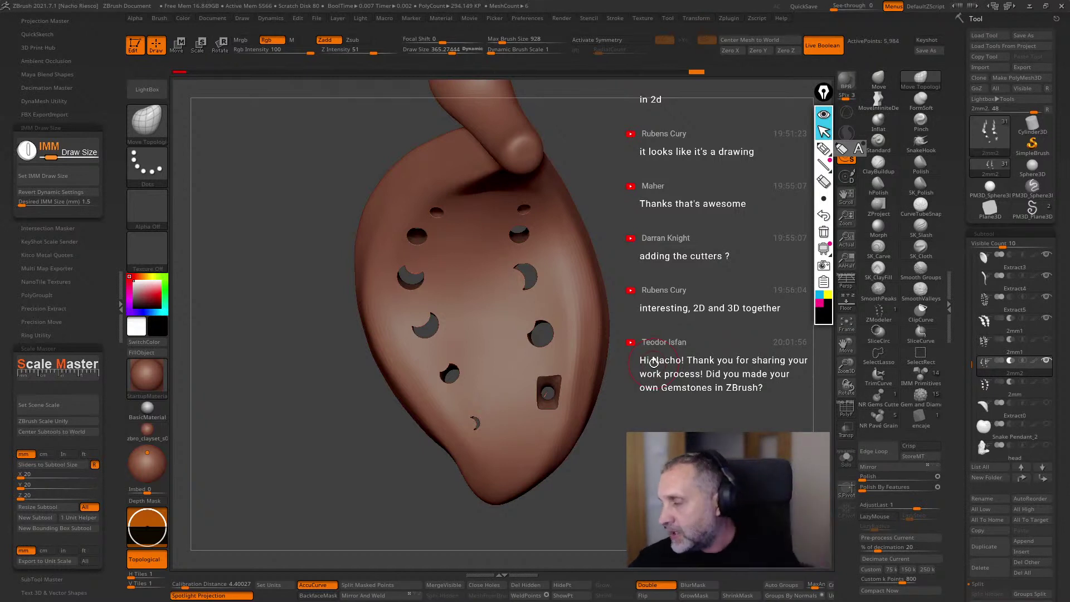
Select the Gem and Diamonds Cuts insert brush and turn the pendant to face its stone seats and prongs.
{"action": "left_click", "coordinate": [920, 395]}
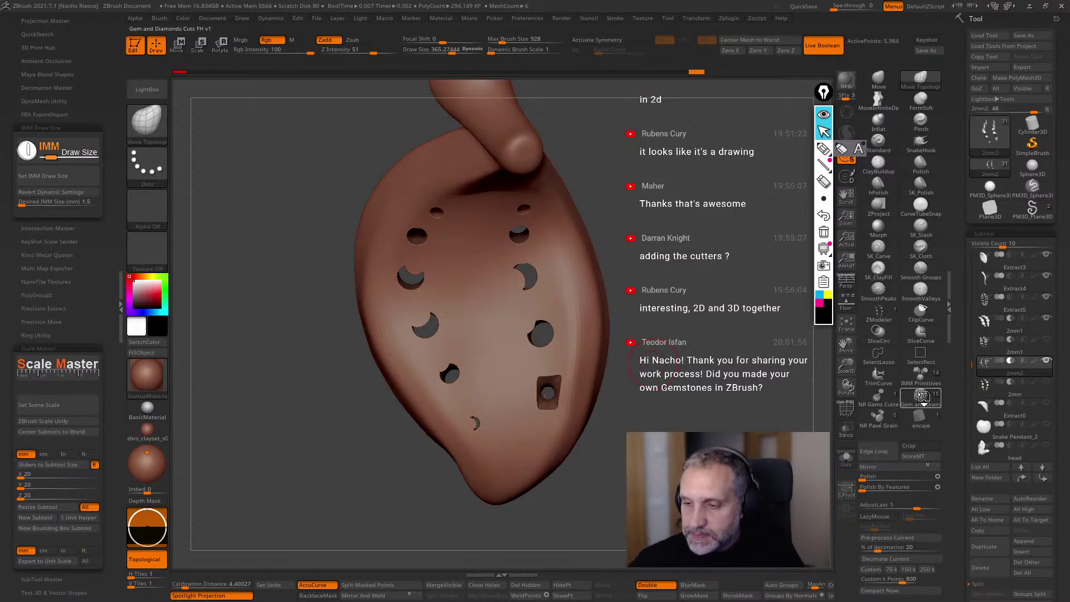
{"action": "left_click_drag", "start_coordinate": [335, 335], "coordinate": [602, 296]}
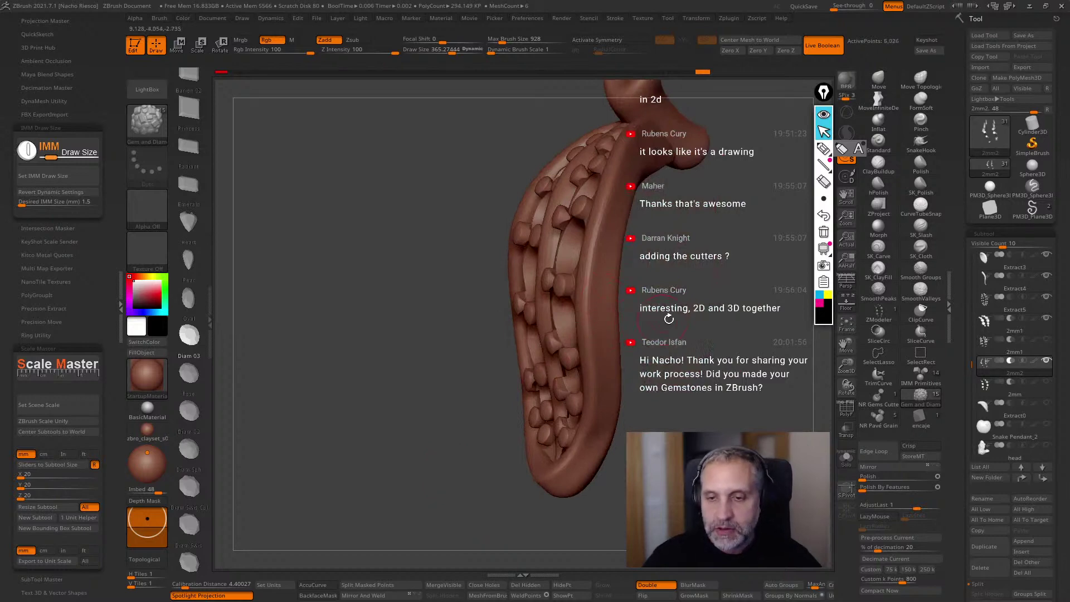
{"action": "left_click_drag", "start_coordinate": [662, 318], "coordinate": [724, 303]}
{"action": "left_click", "coordinate": [983, 415]}
{"action": "left_click_drag", "start_coordinate": [668, 334], "coordinate": [457, 317]}
{"action": "left_click_drag", "start_coordinate": [676, 419], "coordinate": [719, 346]}
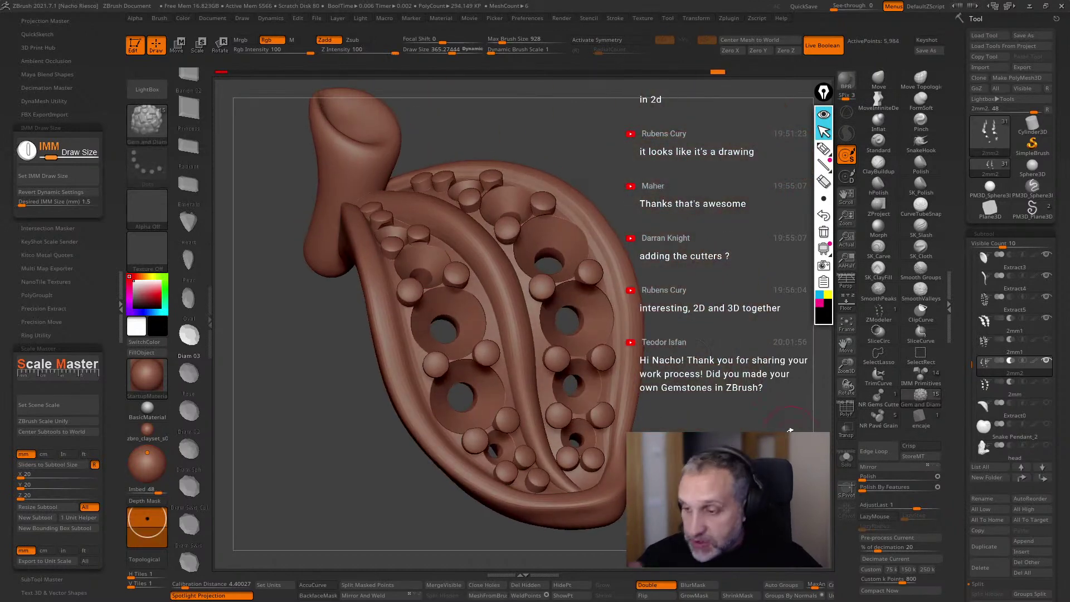
Make the 2mm subtool visible and active, show it through the transparent pendant, and collapse the plugin tray.
{"action": "left_click", "coordinate": [1048, 389]}
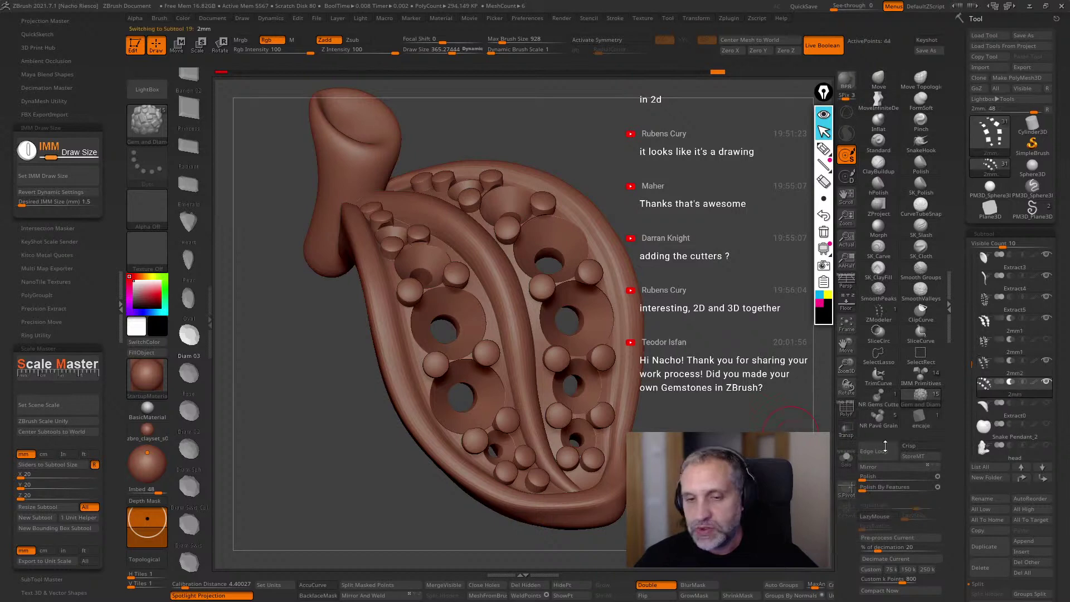
{"action": "left_click", "coordinate": [846, 432]}
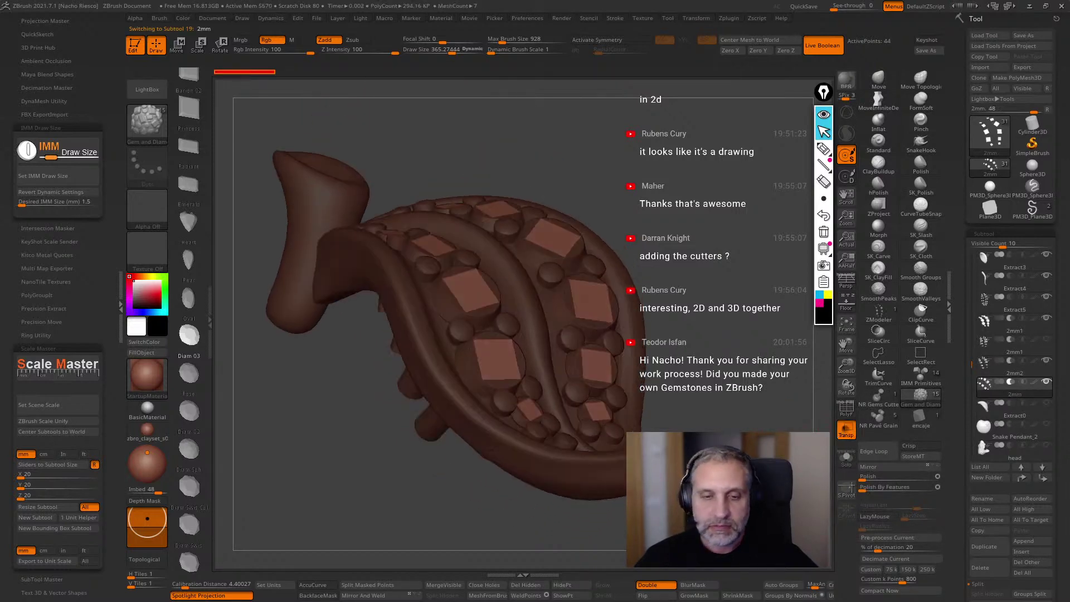
{"action": "left_click_drag", "start_coordinate": [811, 484], "coordinate": [801, 492]}
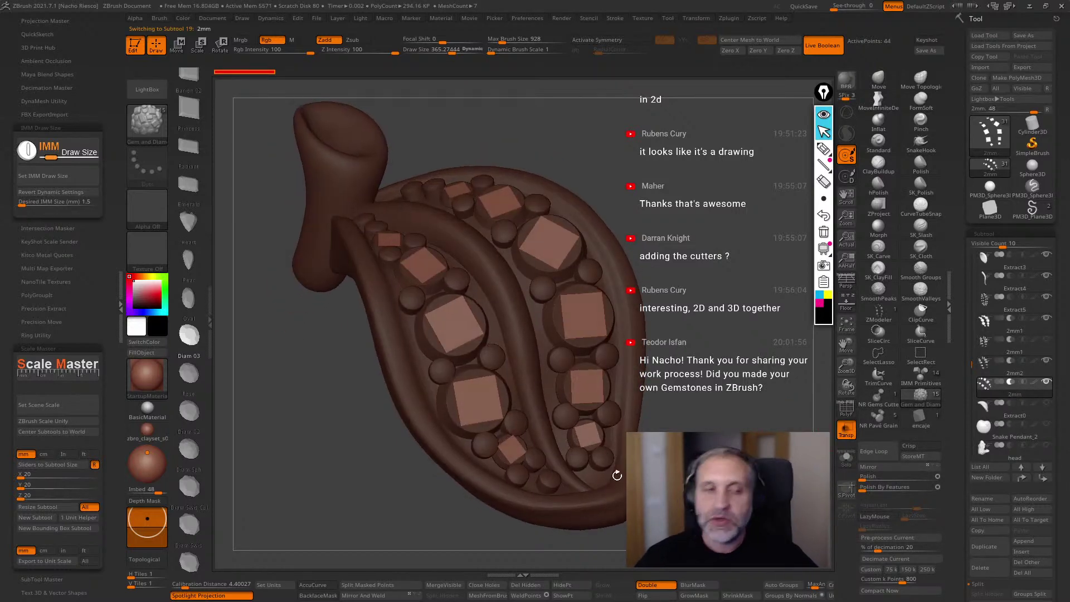
{"action": "left_click", "coordinate": [120, 308]}
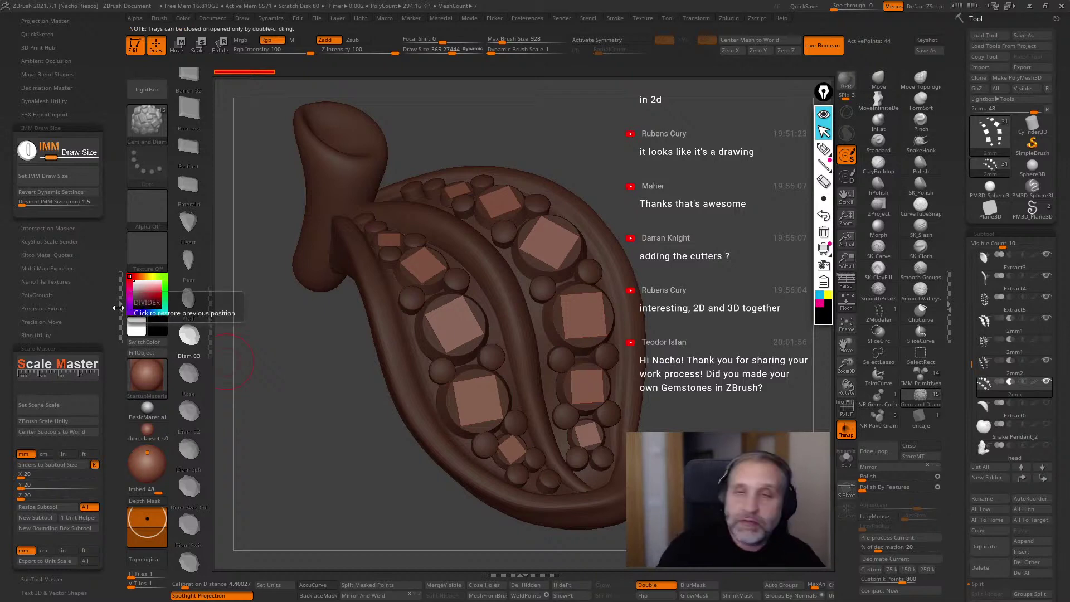
{"action": "double_click", "coordinate": [118, 305]}
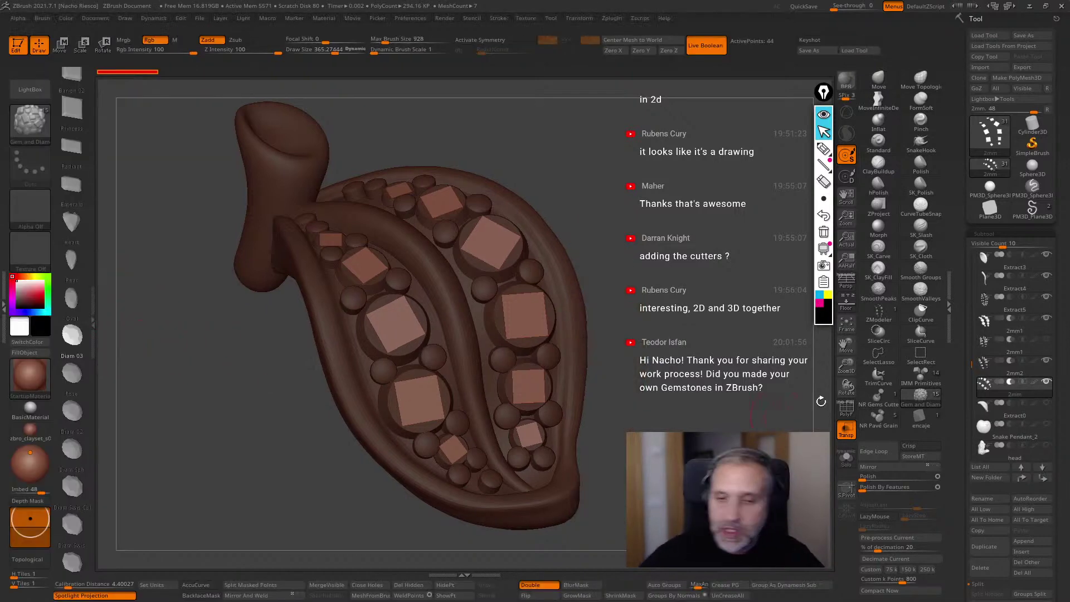
{"action": "left_click_drag", "start_coordinate": [809, 315], "coordinate": [826, 331]}
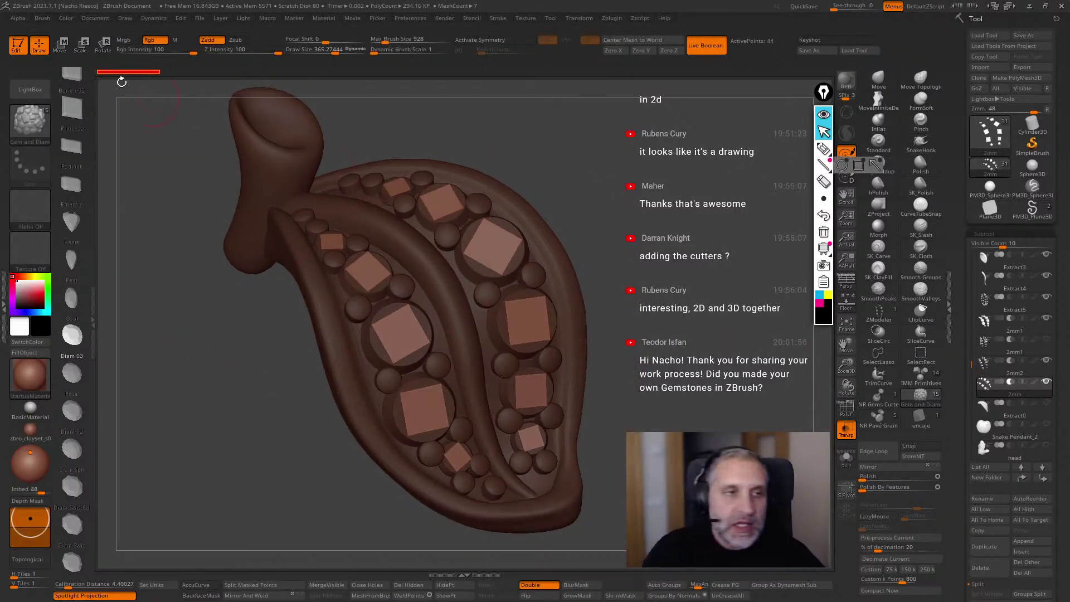
Load the diamante.ZTL tool from the LightBox library and frame the faceted diamond in the canvas.
{"action": "key", "text": "comma"}
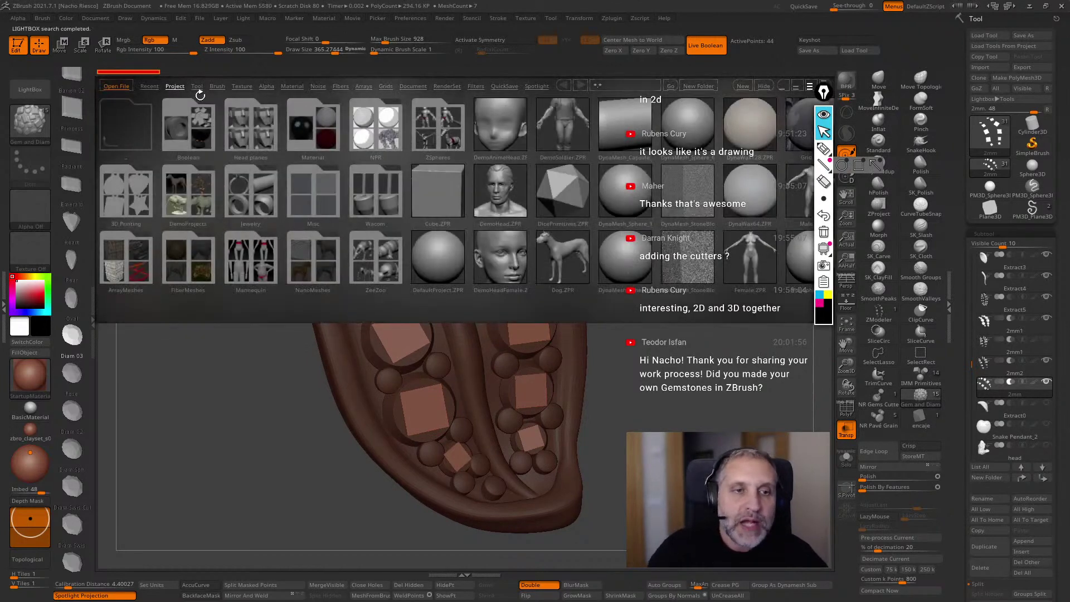
{"action": "left_click", "coordinate": [197, 86]}
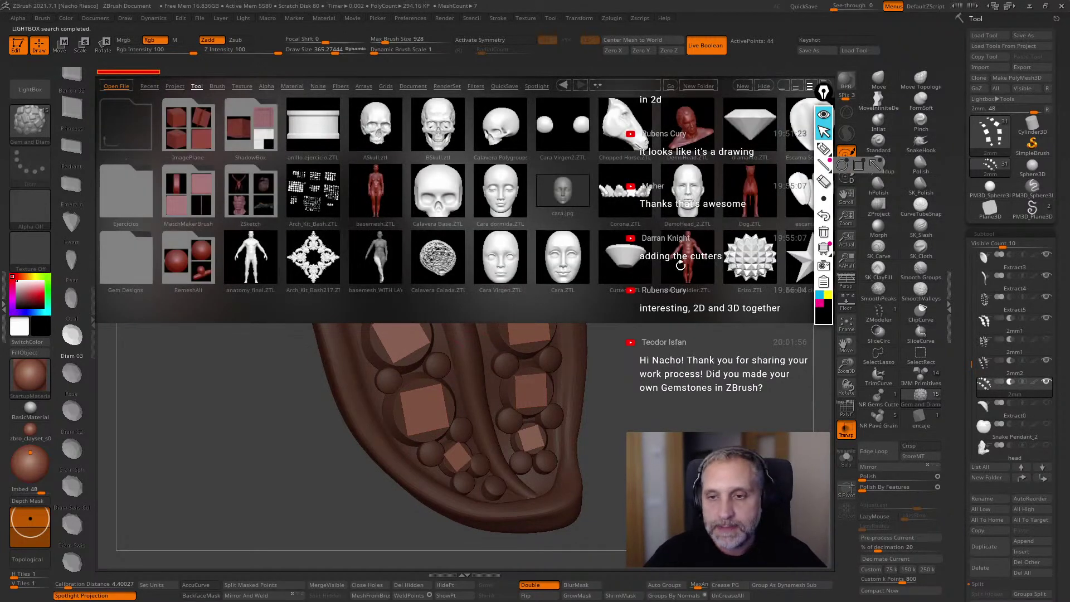
{"action": "scroll", "coordinate": [674, 266], "scroll_direction": "down", "scroll_amount": 2}
{"action": "double_click", "coordinate": [613, 151]}
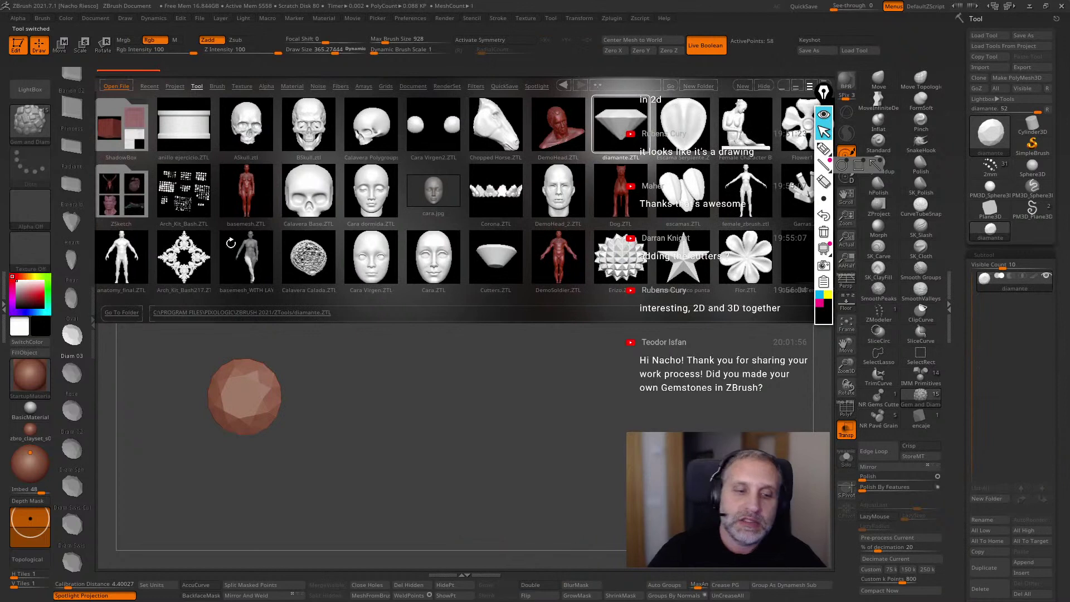
{"action": "left_click", "coordinate": [30, 89]}
{"action": "mouse_move", "coordinate": [492, 415]}
{"action": "left_mouse_down"}
{"action": "mouse_move", "coordinate": [584, 411]}
{"action": "mouse_move", "coordinate": [563, 467]}
{"action": "mouse_move", "coordinate": [668, 440]}
{"action": "left_mouse_up"}
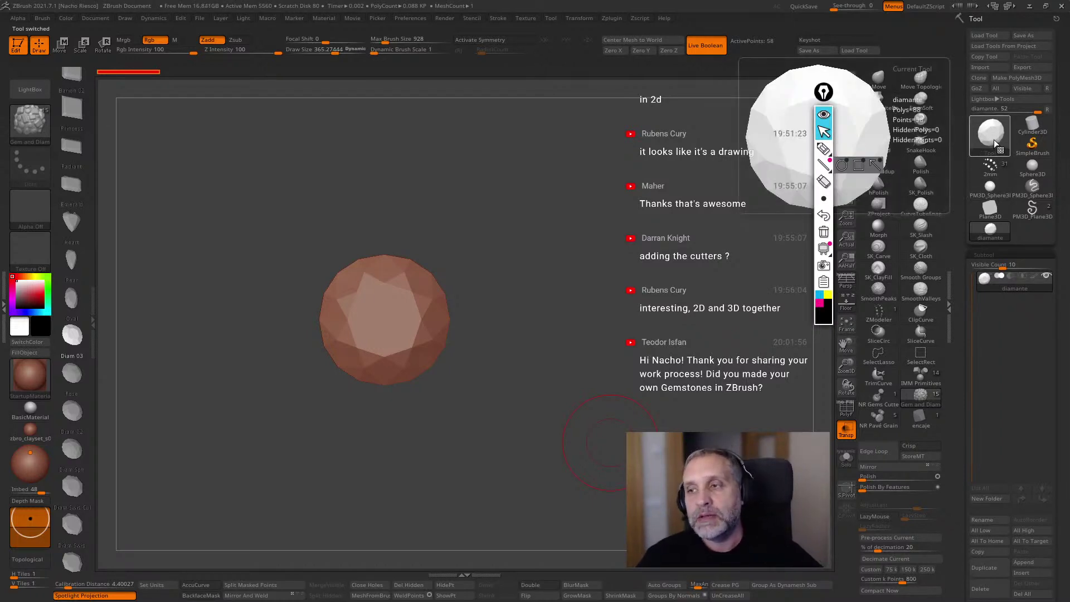
Return to the pendant tool, turn off transparency, and show the 2mm subtool's squares as solid geometry instead of cutters.
{"action": "mouse_move", "coordinate": [981, 170]}
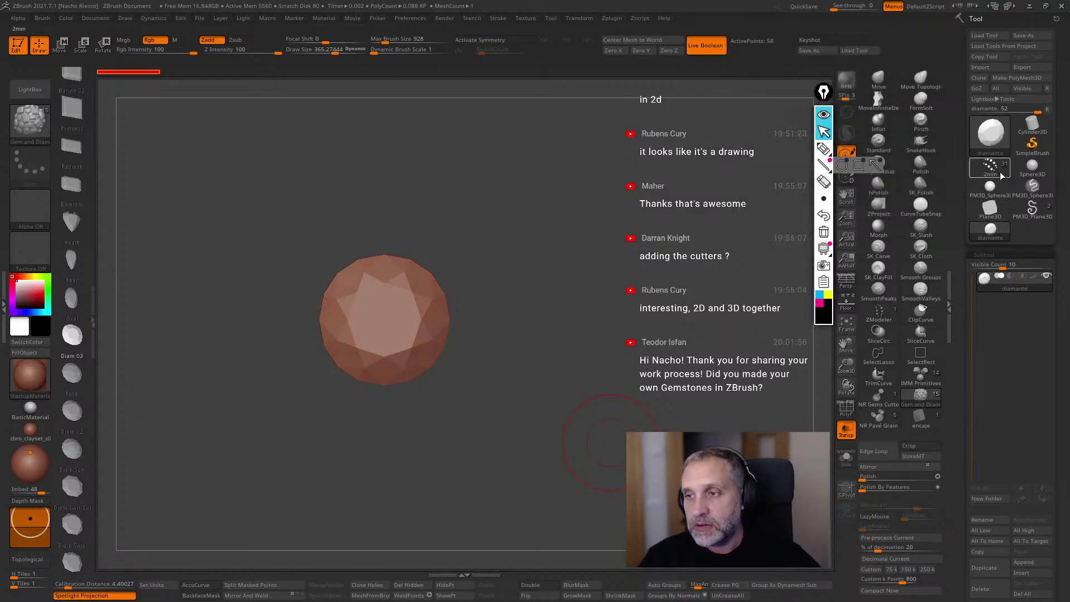
{"action": "left_click", "coordinate": [997, 169]}
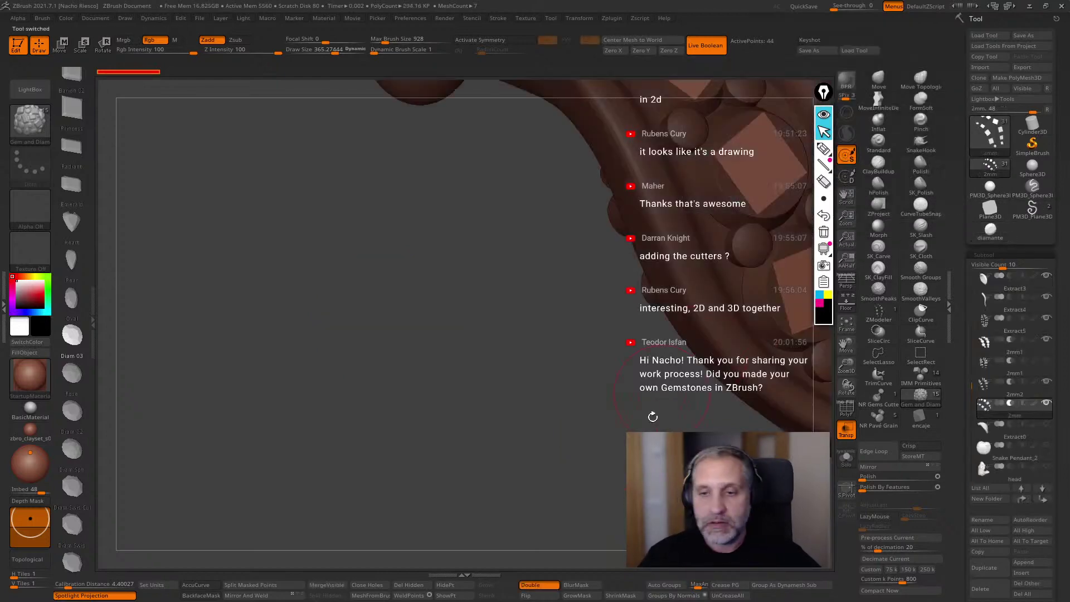
{"action": "left_click", "coordinate": [848, 431]}
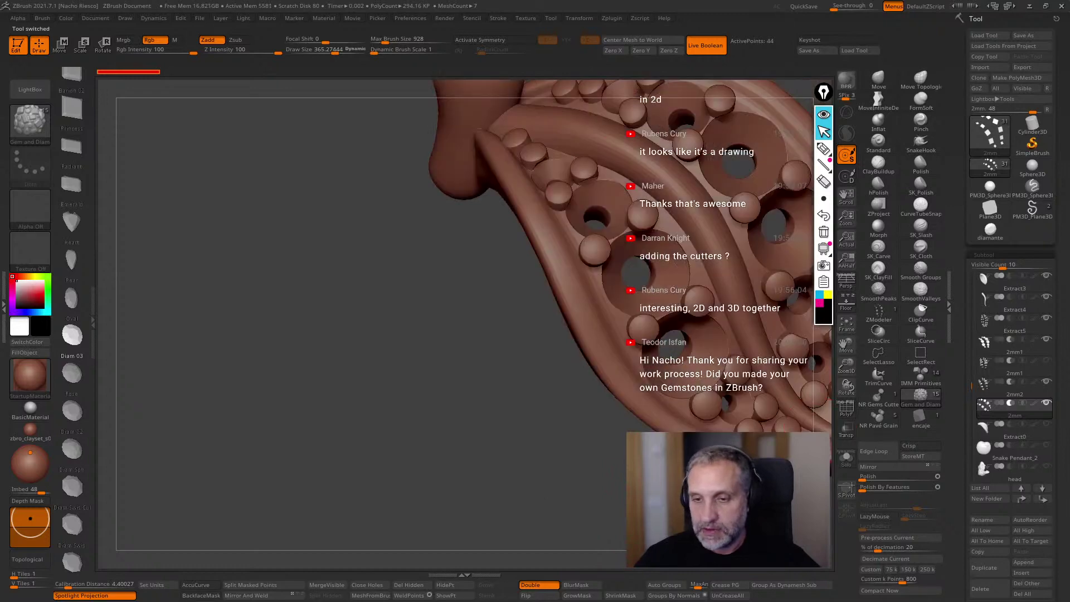
{"action": "right_click_drag", "start_coordinate": [816, 412], "coordinate": [619, 462], "text": "alt"}
{"action": "left_click", "coordinate": [1001, 402]}
{"action": "key", "text": "f"}
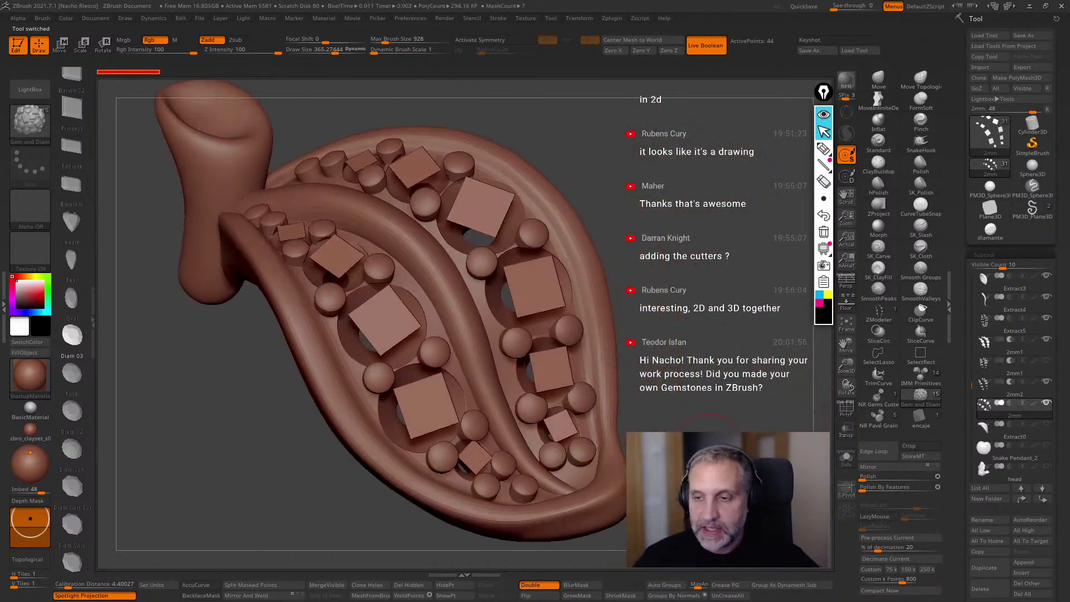
Use ZModeler's Insert NanoMesh on All Polygons to place the diamante mesh on every square of the 2mm subtool.
{"action": "left_click", "coordinate": [878, 314]}
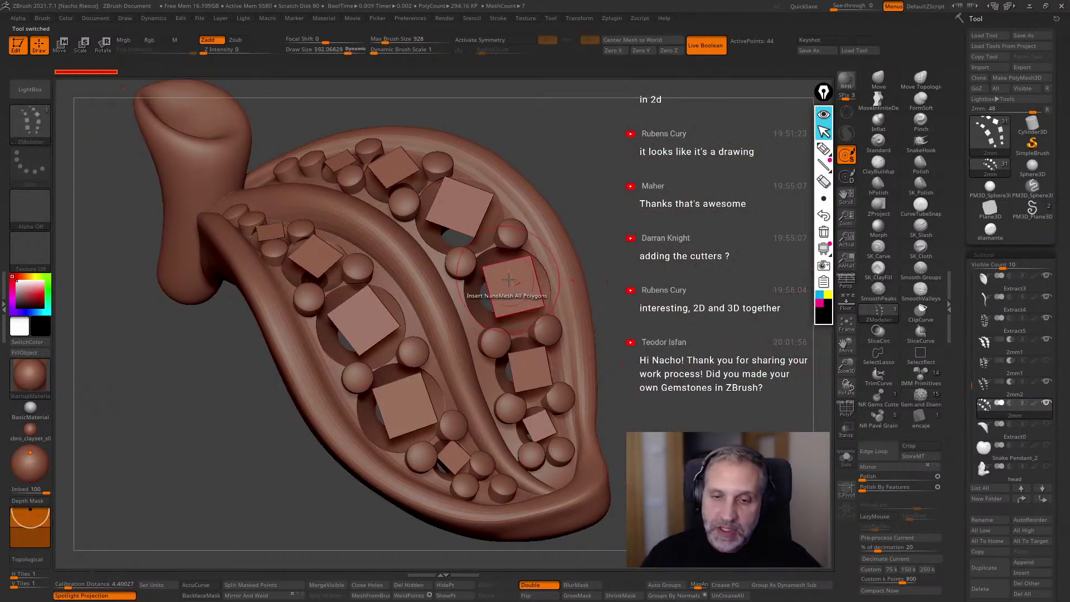
{"action": "key", "text": "space"}
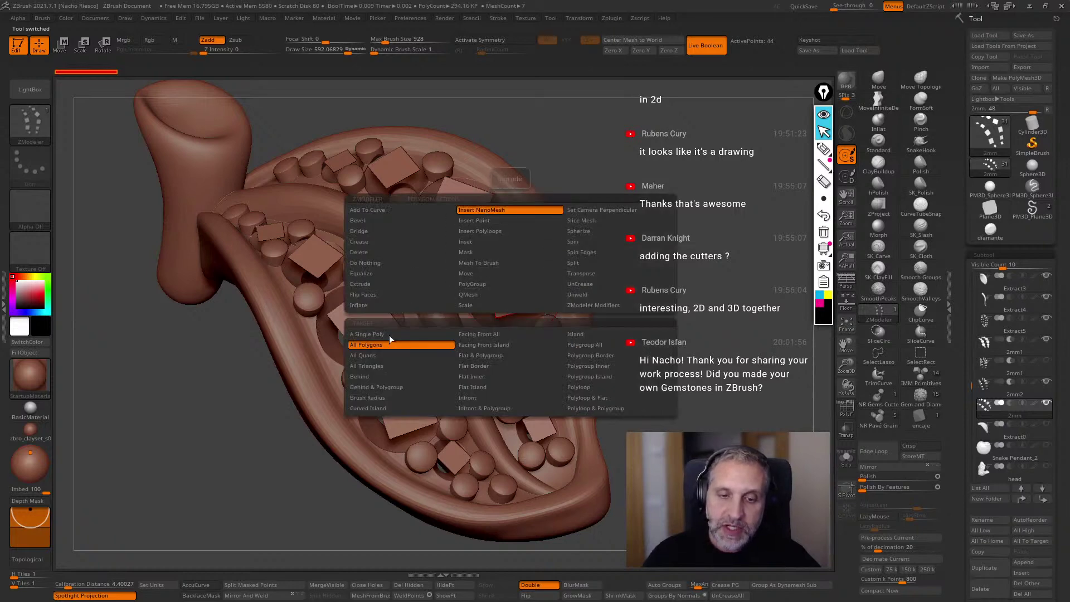
{"action": "left_click", "coordinate": [376, 345]}
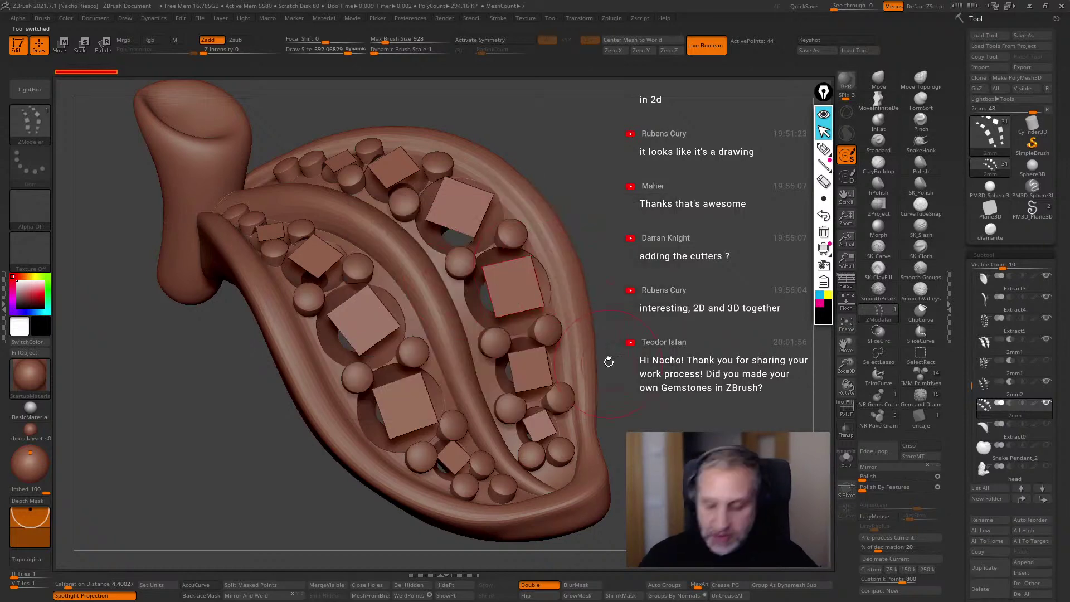
{"action": "left_click", "coordinate": [512, 286]}
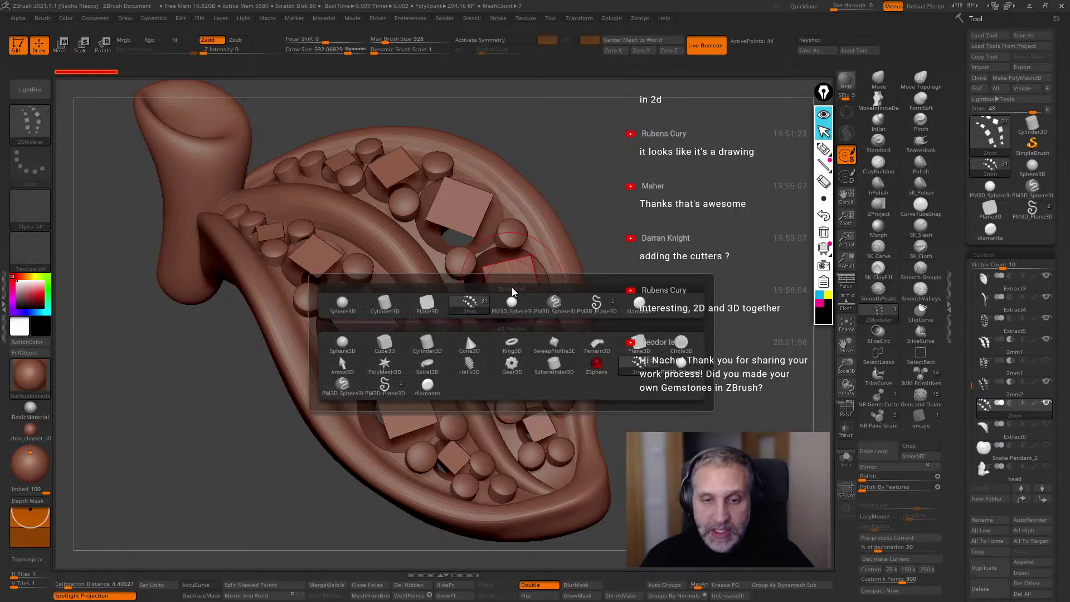
{"action": "left_click", "coordinate": [638, 304]}
{"action": "left_click_drag", "start_coordinate": [511, 287], "coordinate": [546, 326]}
{"action": "left_click_drag", "start_coordinate": [666, 312], "coordinate": [726, 387]}
{"action": "left_click_drag", "start_coordinate": [797, 404], "coordinate": [788, 423]}
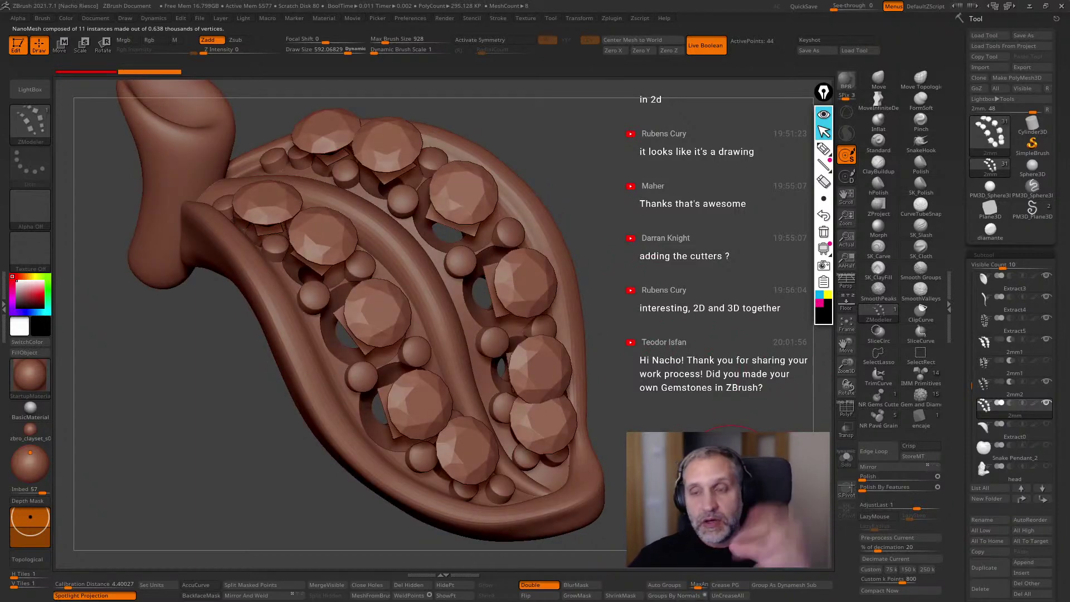
Open the NanoMesh settings and switch the inserted diamonds from proportional sizing to Fit.
{"action": "scroll", "coordinate": [958, 401], "scroll_direction": "down", "scroll_amount": 5}
{"action": "scroll", "coordinate": [969, 375], "scroll_direction": "down", "scroll_amount": 3}
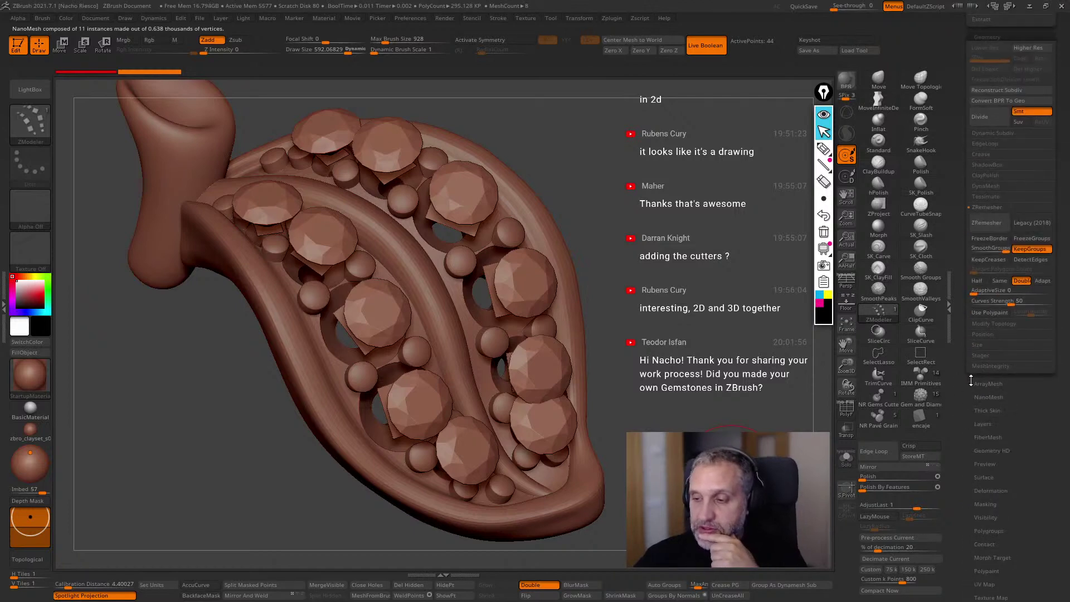
{"action": "left_click", "coordinate": [989, 396]}
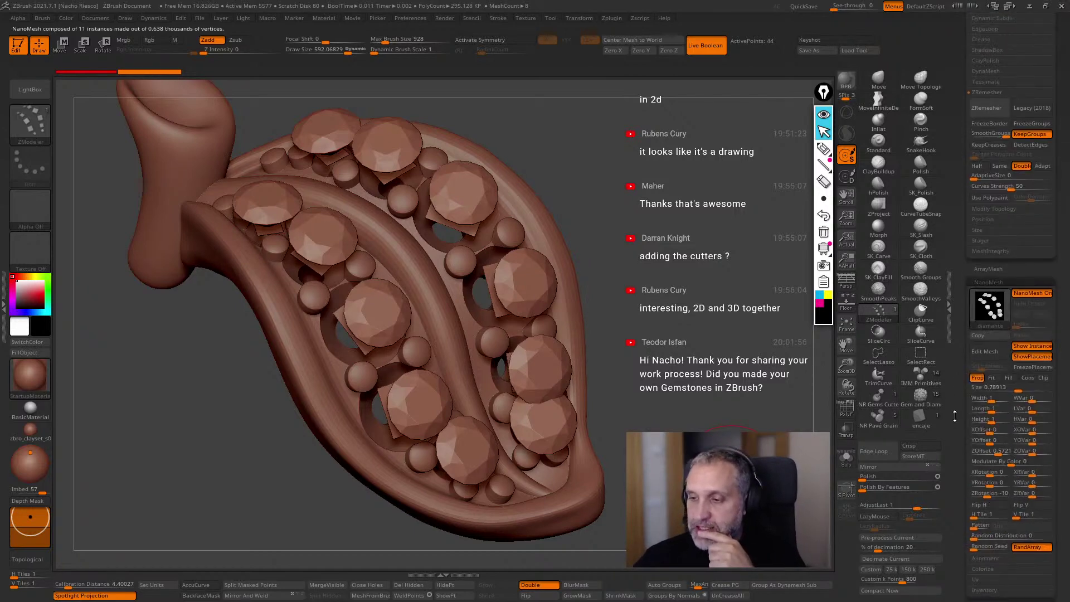
{"action": "left_click", "coordinate": [991, 360]}
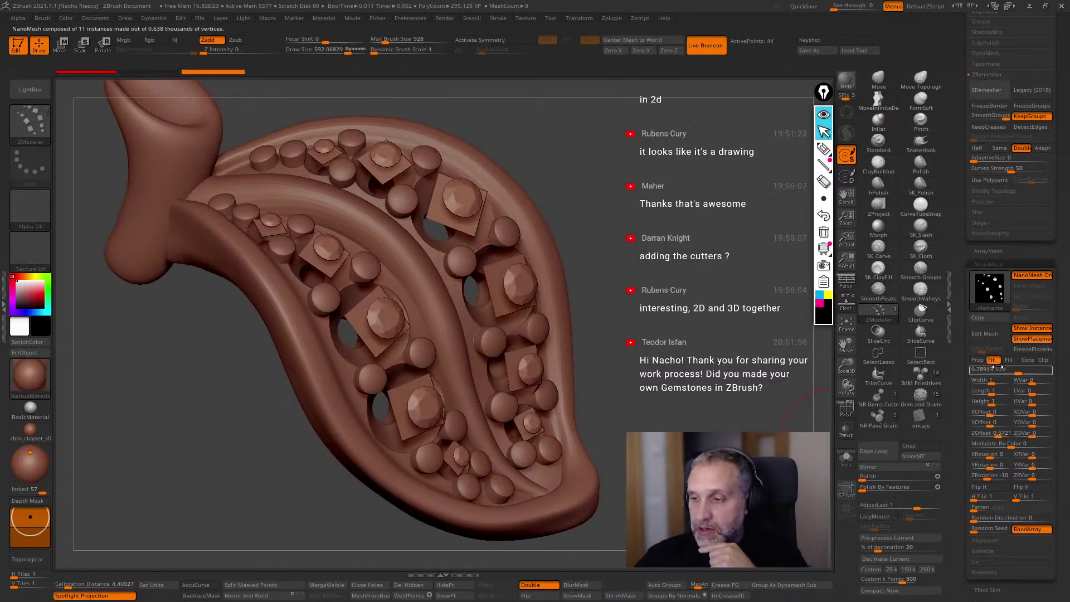
Adjust the NanoMesh diamonds to a Size of 1.79107 and a ZOffset of about -0.673 to seat them between the prongs.
{"action": "left_click", "coordinate": [986, 437]}
{"action": "left_click_drag", "start_coordinate": [986, 437], "coordinate": [982, 433]}
{"action": "left_click_drag", "start_coordinate": [1019, 371], "coordinate": [1025, 372]}
{"action": "left_click_drag", "start_coordinate": [982, 434], "coordinate": [980, 435]}
{"action": "left_click_drag", "start_coordinate": [696, 334], "coordinate": [619, 333]}
{"action": "left_click_drag", "start_coordinate": [990, 370], "coordinate": [1027, 373]}
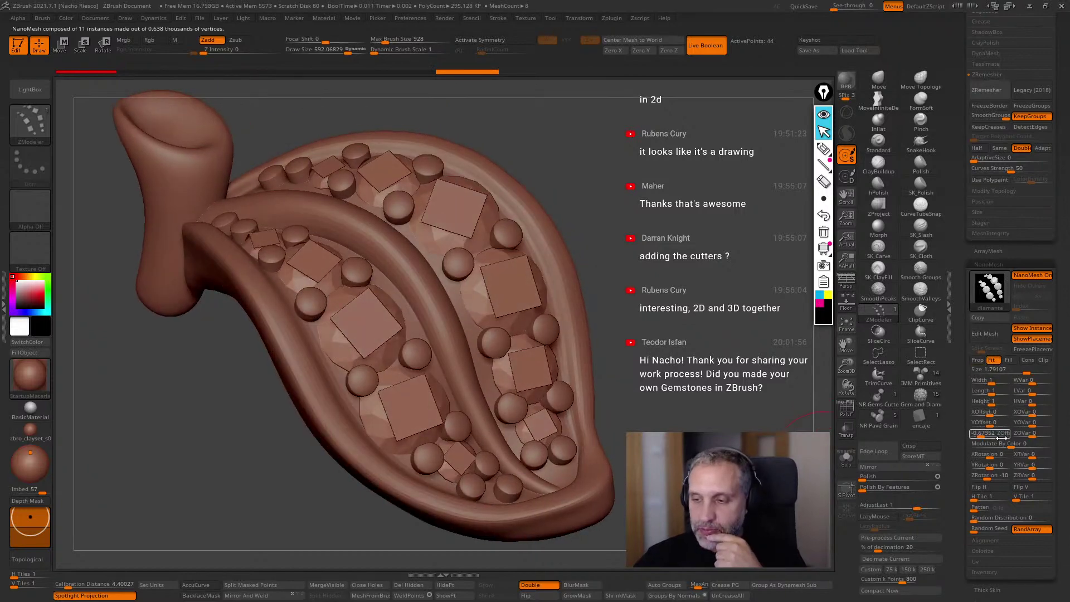
{"action": "left_click_drag", "start_coordinate": [971, 435], "coordinate": [980, 438]}
{"action": "left_click_drag", "start_coordinate": [140, 390], "coordinate": [247, 329]}
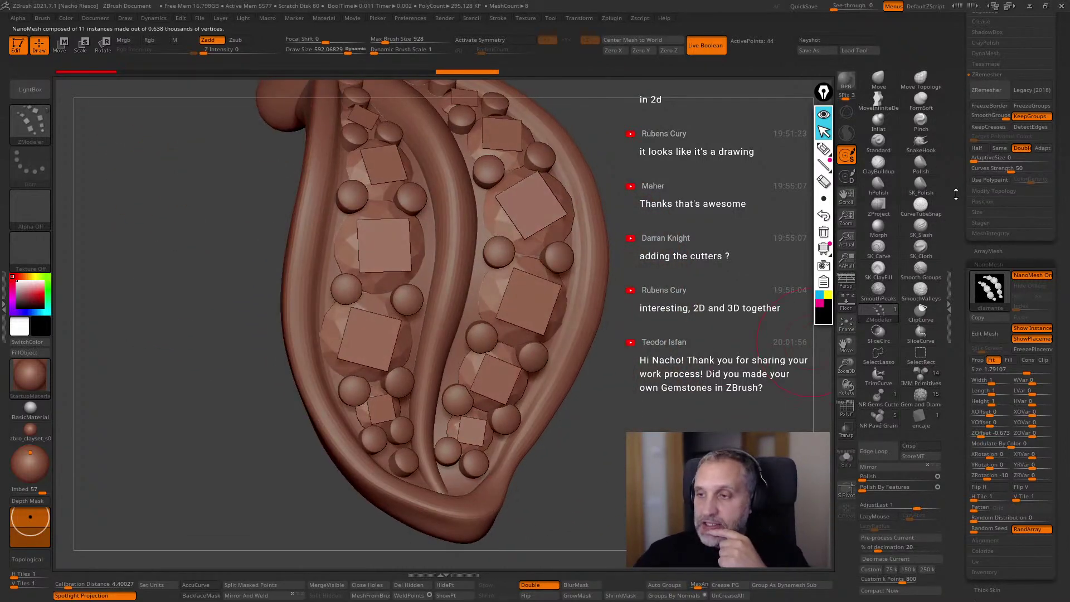
Convert the NanoMesh diamonds to real geometry and split the subtool to similar parts, hiding the leftover square planes.
{"action": "scroll", "coordinate": [955, 190], "scroll_direction": "up", "scroll_amount": 5}
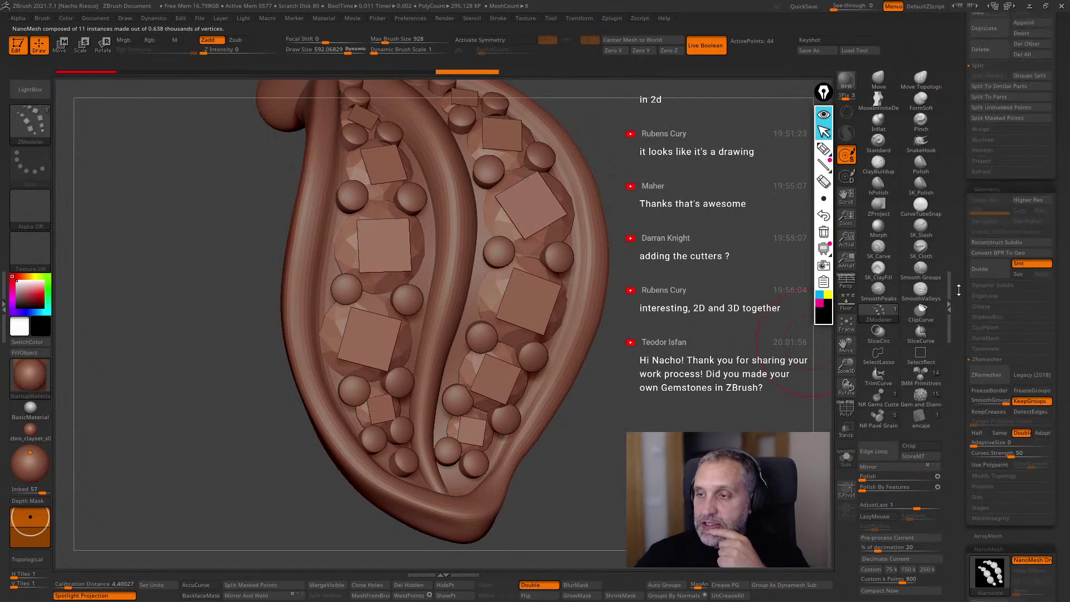
{"action": "left_click", "coordinate": [998, 246]}
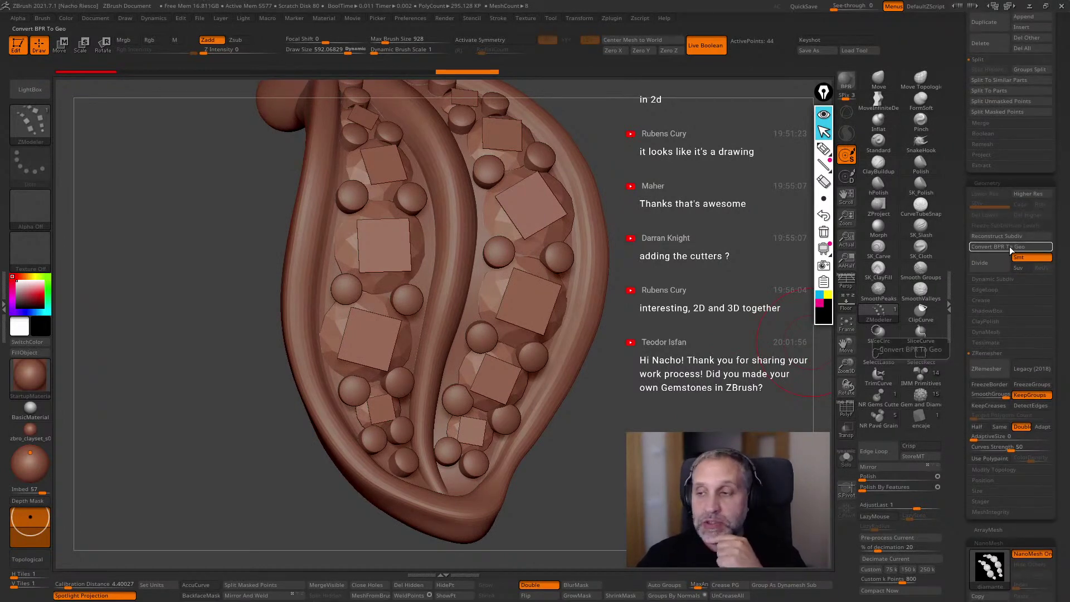
{"action": "scroll", "coordinate": [975, 254], "scroll_direction": "up", "scroll_amount": 5}
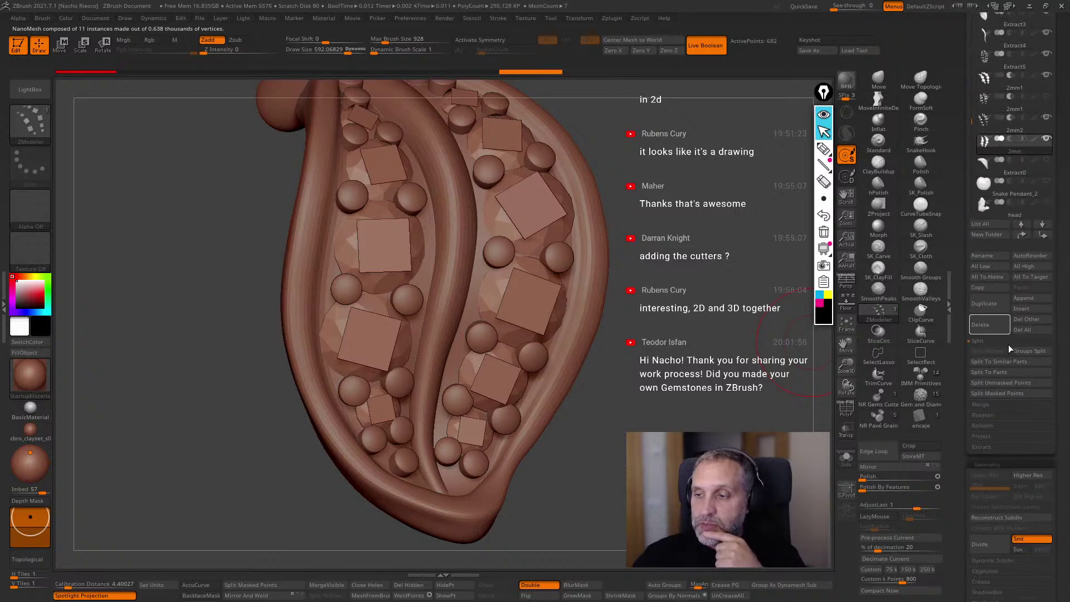
{"action": "left_click", "coordinate": [1007, 362]}
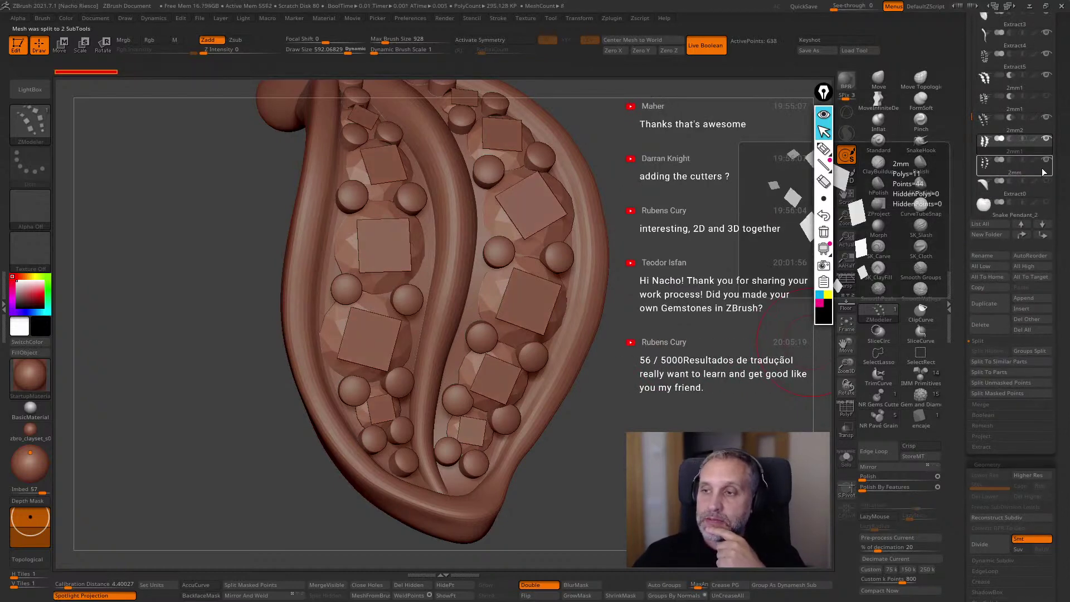
{"action": "left_click_drag", "start_coordinate": [791, 356], "coordinate": [719, 412]}
{"action": "left_click_drag", "start_coordinate": [719, 502], "coordinate": [697, 485], "text": "alt"}
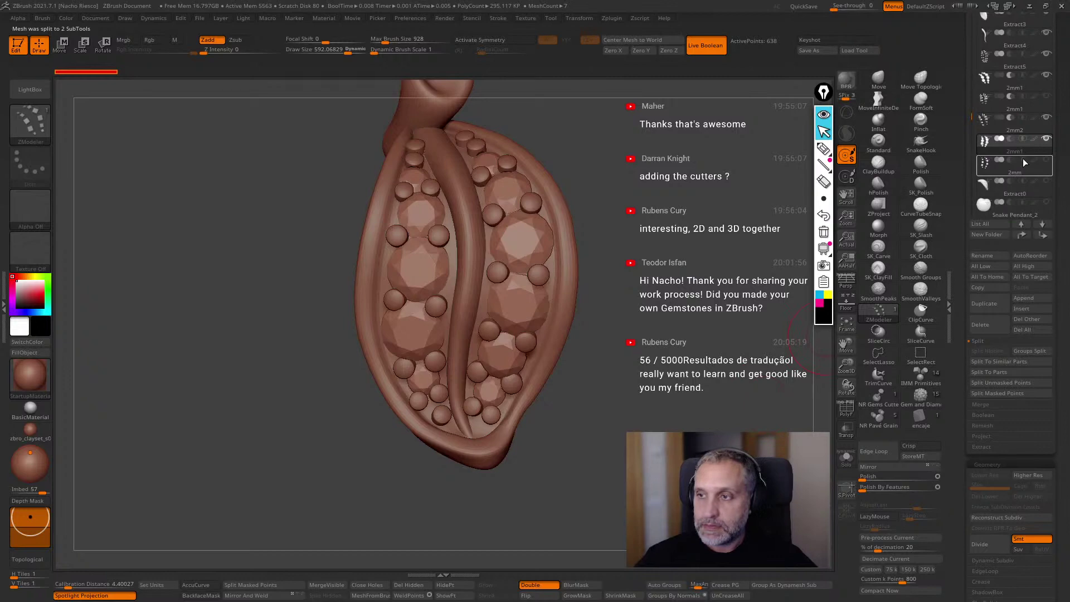
Fill the diamond subtool with the Hair2 material on the material channel, and return the metal to the zbro_clayset material.
{"action": "left_click", "coordinate": [29, 372]}
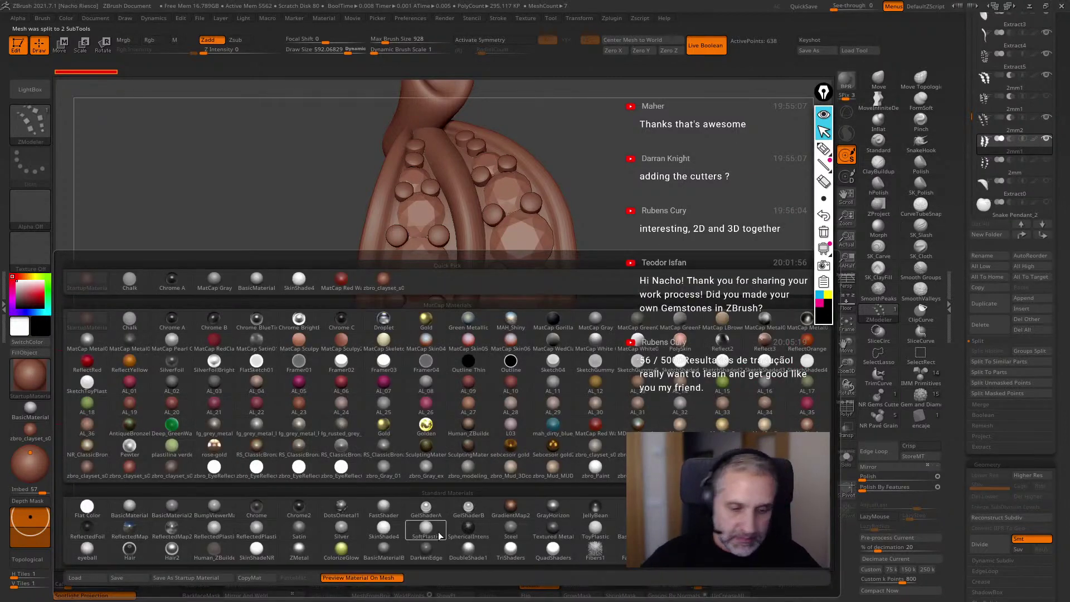
{"action": "left_click", "coordinate": [172, 548]}
{"action": "left_click", "coordinate": [176, 41]}
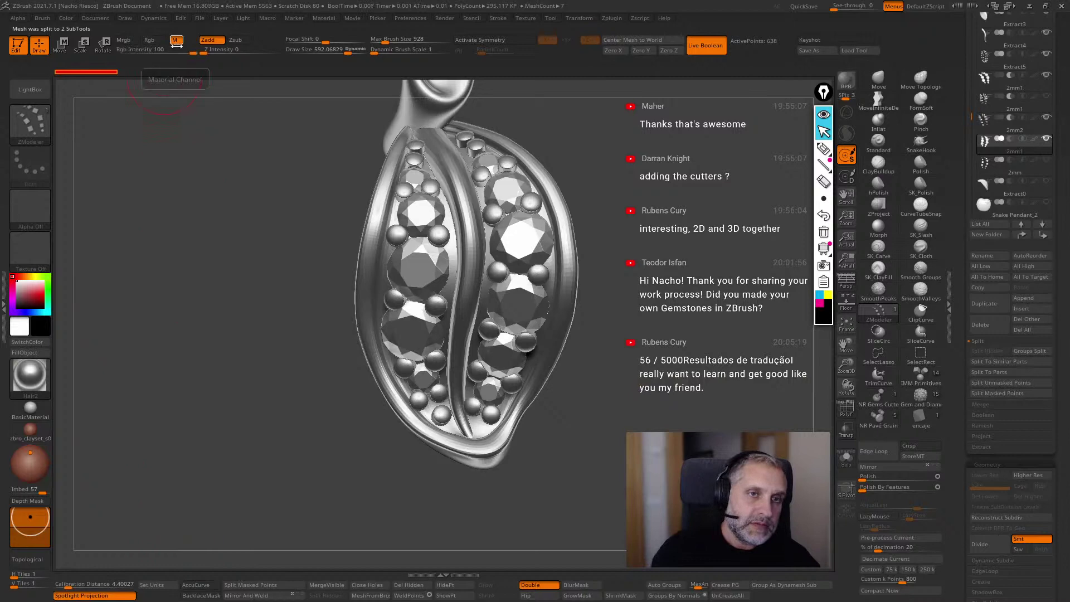
{"action": "left_click", "coordinate": [32, 434]}
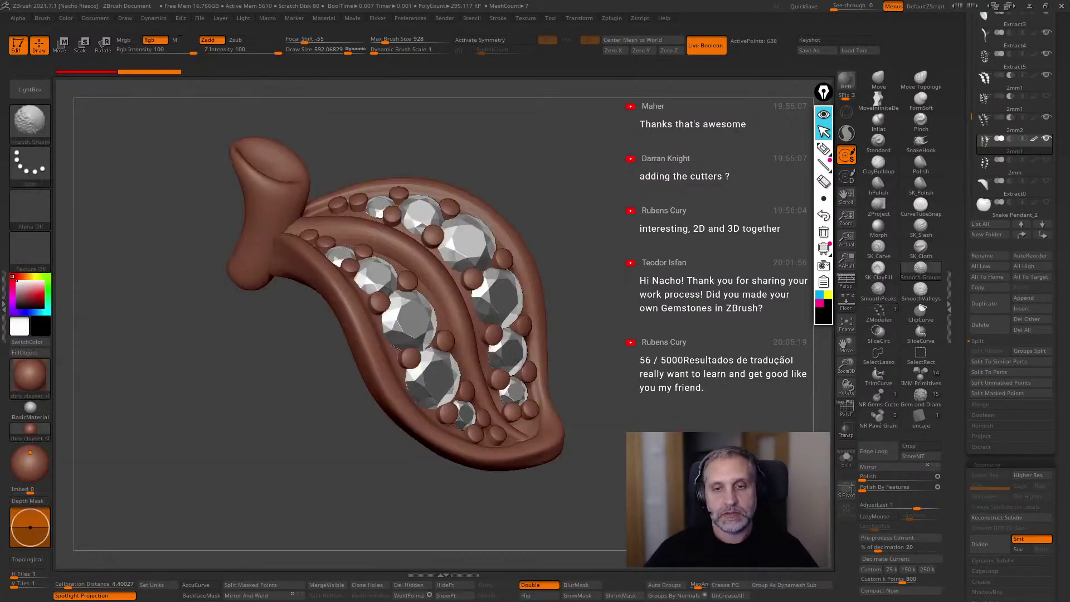
{"action": "left_click_drag", "start_coordinate": [190, 401], "coordinate": [190, 328], "text": "alt"}
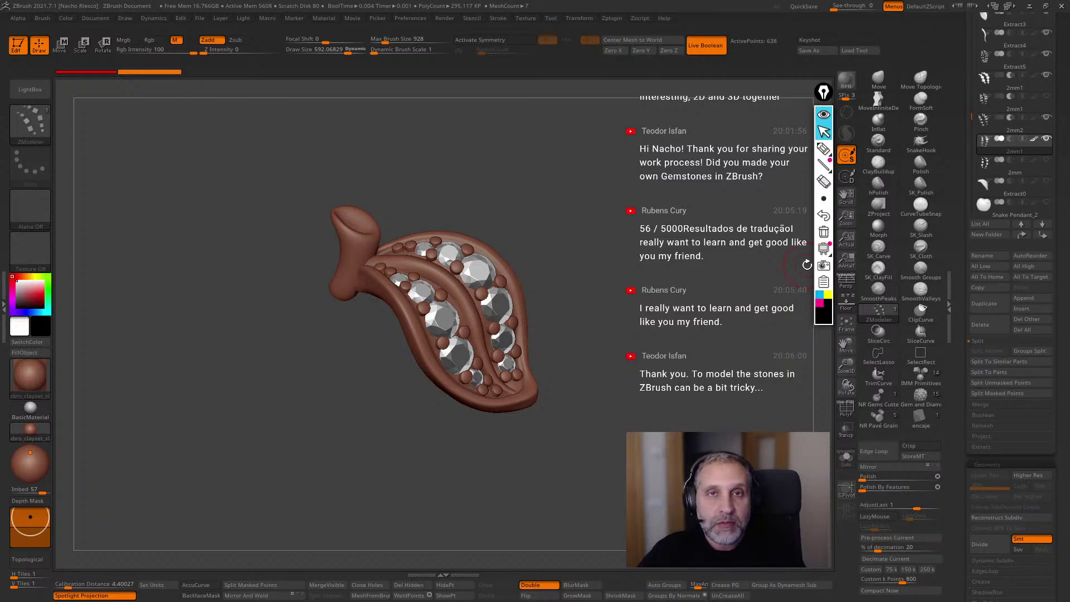
{"action": "left_click_drag", "start_coordinate": [807, 264], "coordinate": [700, 419]}
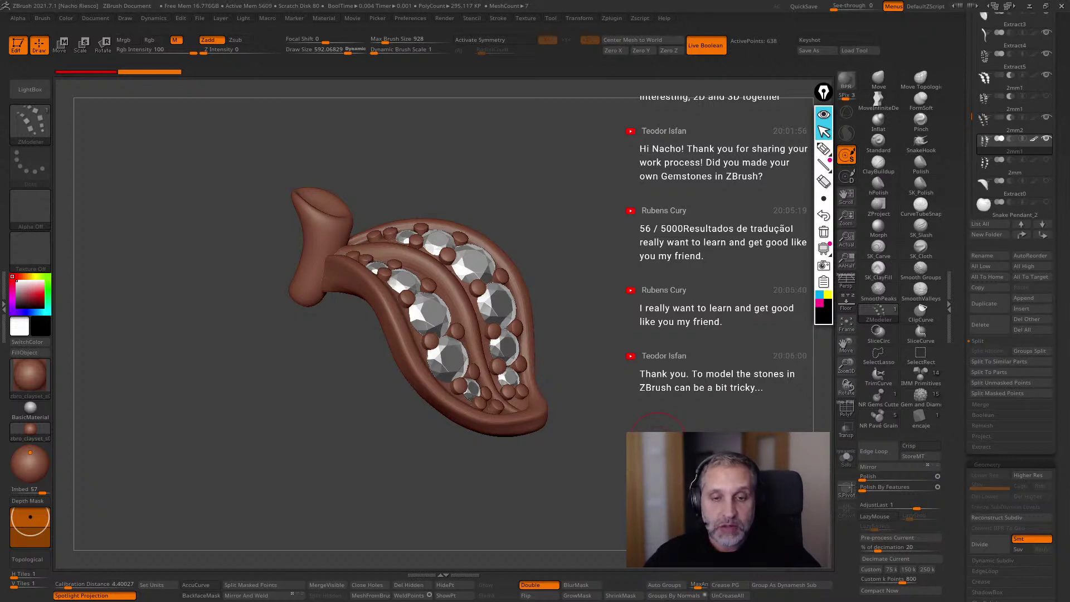
{"action": "left_click_drag", "start_coordinate": [659, 438], "coordinate": [635, 466]}
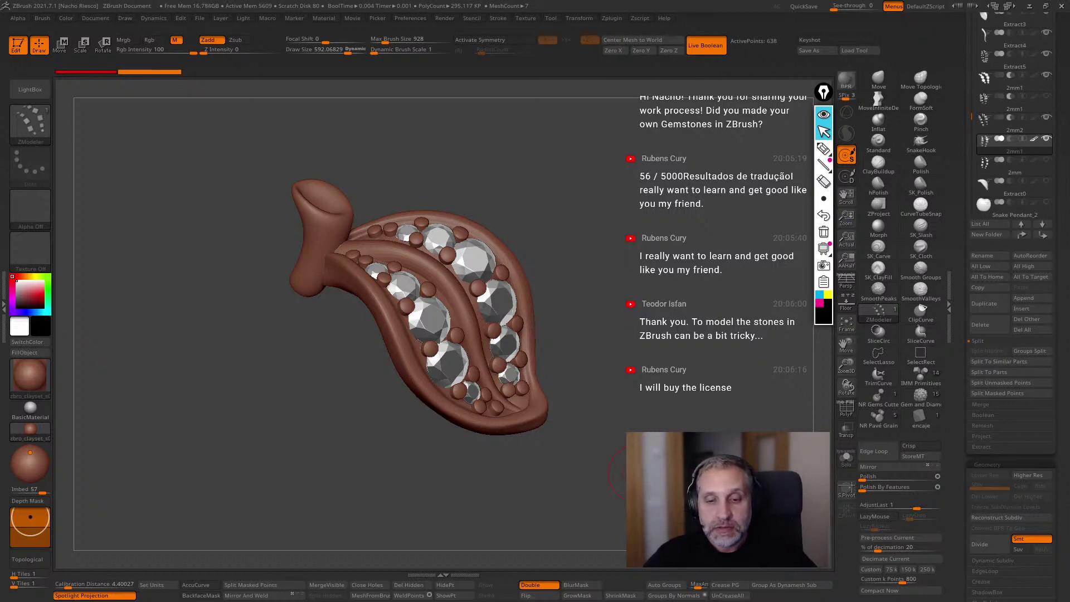
Select the Extract3 plate at the back of the pendant, isolate it to divide its mesh once, and restore the other parts.
{"action": "left_click_drag", "start_coordinate": [715, 403], "coordinate": [780, 415]}
{"action": "left_click", "coordinate": [592, 395], "text": "alt"}
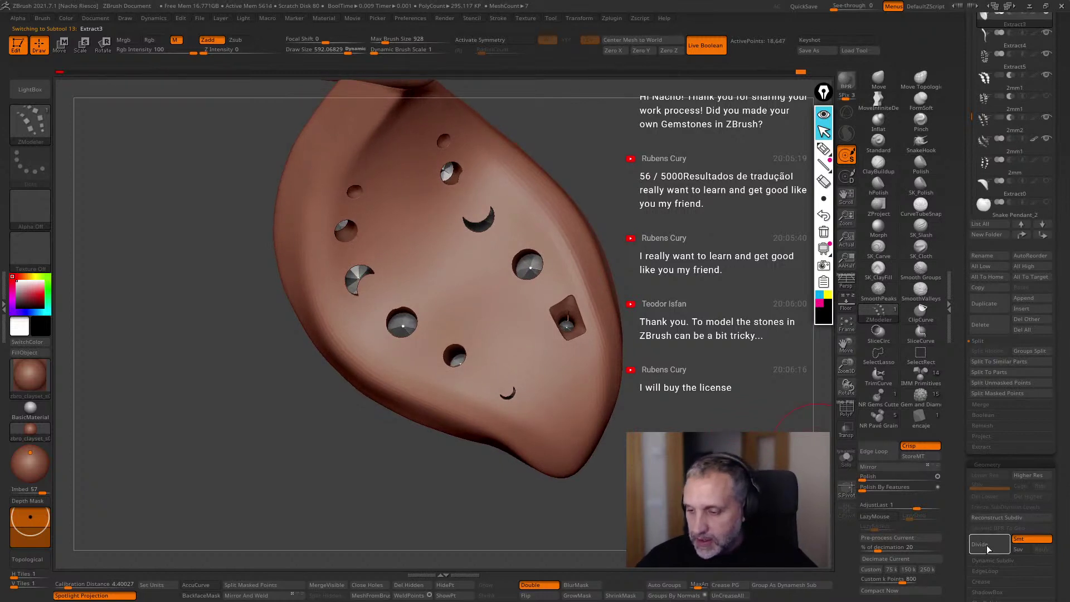
{"action": "left_click", "coordinate": [846, 457]}
{"action": "left_click", "coordinate": [990, 547]}
{"action": "key", "text": "shift+f"}
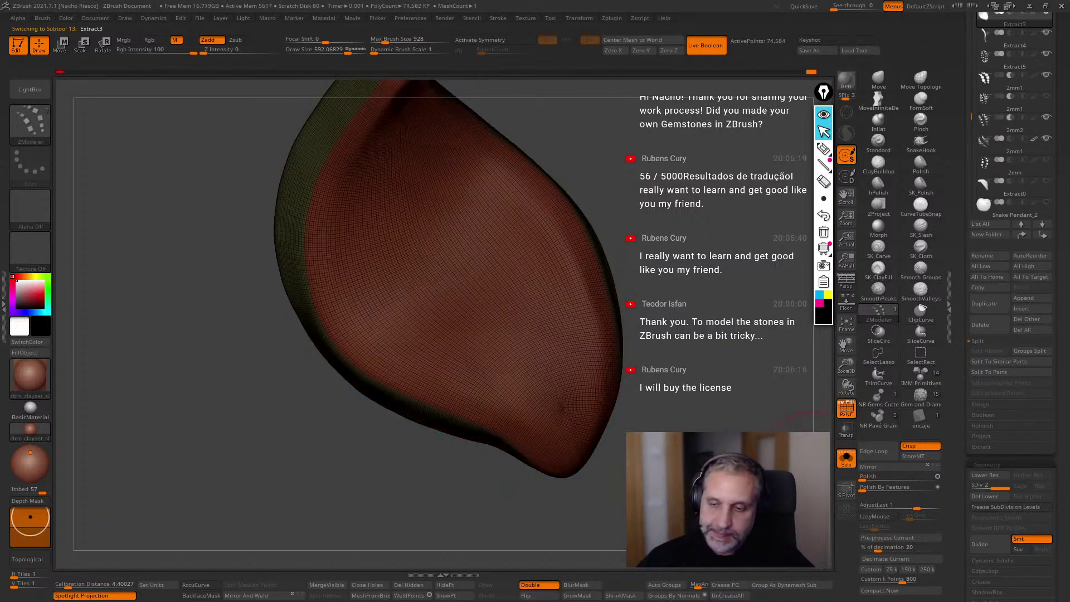
{"action": "key", "text": "shift+f"}
{"action": "left_click", "coordinate": [846, 460]}
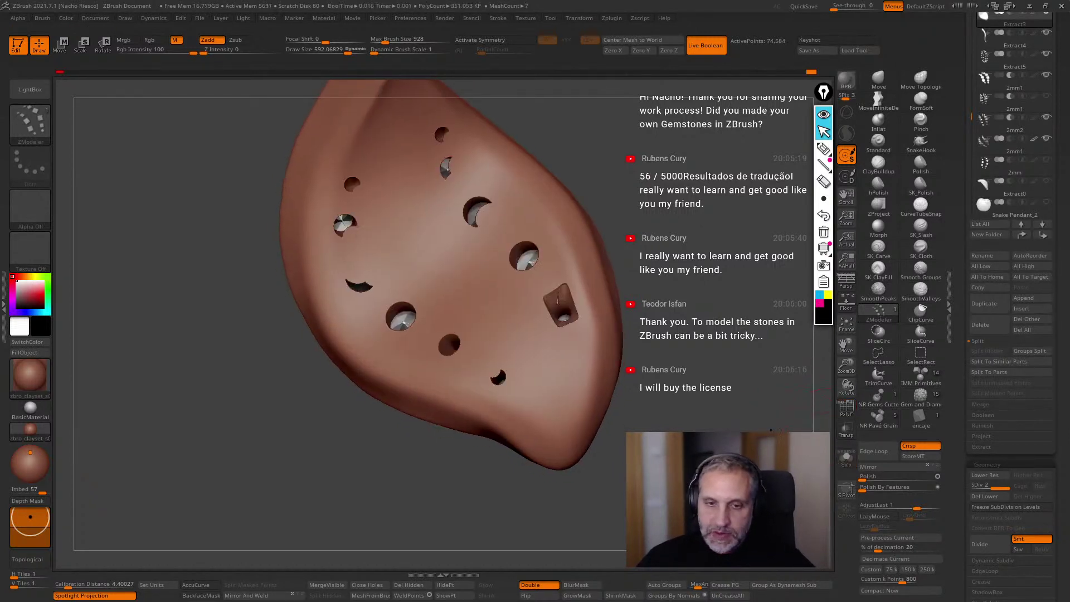
Reduce the draw size to 232.75 and choose MaskPen as the masking brush.
{"action": "key", "text": "s"}
{"action": "left_click_drag", "start_coordinate": [399, 263], "coordinate": [388, 263]}
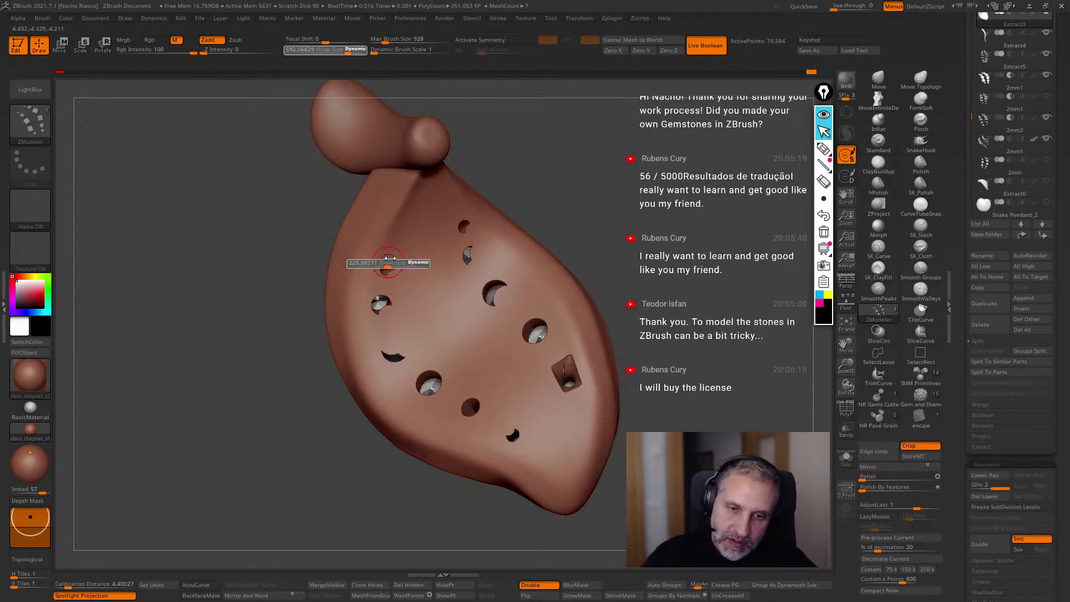
{"action": "left_click_drag", "start_coordinate": [585, 175], "coordinate": [533, 154]}
{"action": "mouse_move", "coordinate": [552, 207]}
{"action": "left_mouse_down"}
{"action": "mouse_move", "coordinate": [605, 227]}
{"action": "mouse_move", "coordinate": [607, 201]}
{"action": "left_mouse_up"}
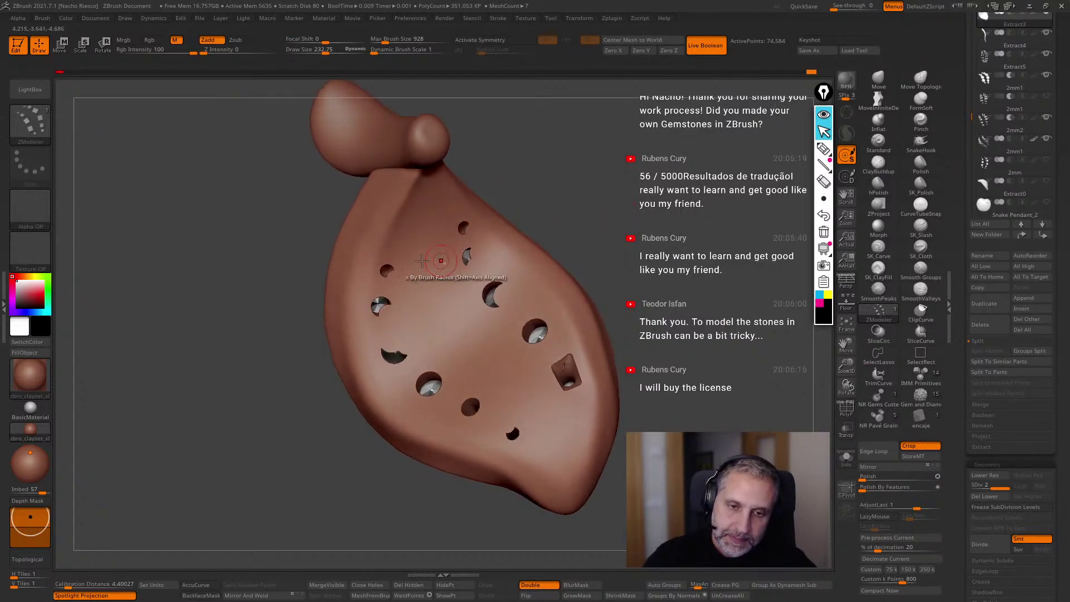
{"action": "left_click", "coordinate": [31, 122]}
{"action": "left_click", "coordinate": [180, 178]}
{"action": "key", "text": "b"}
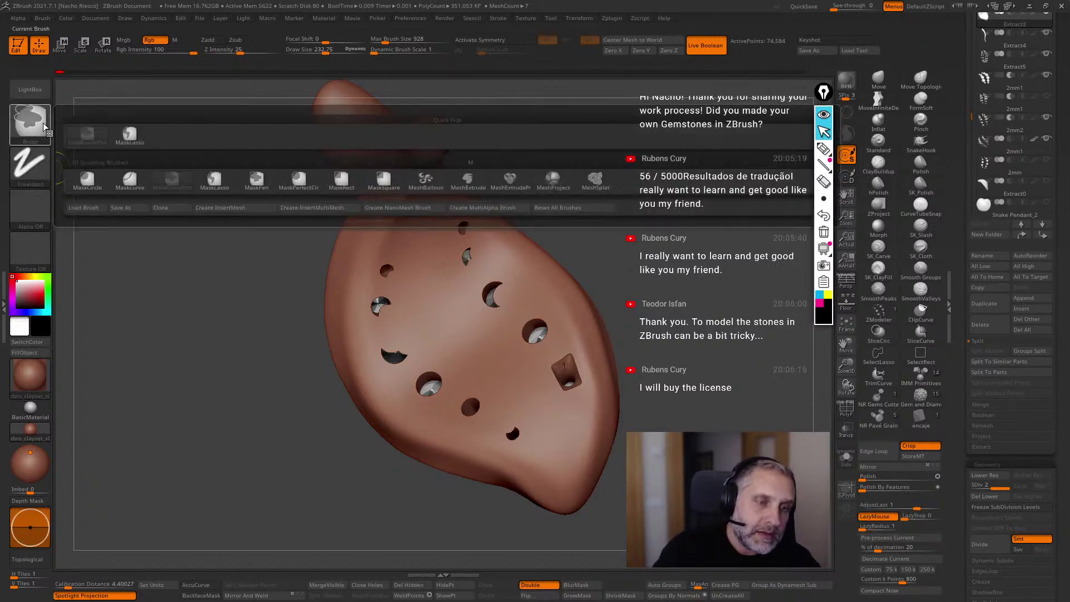
{"action": "left_click", "coordinate": [256, 178]}
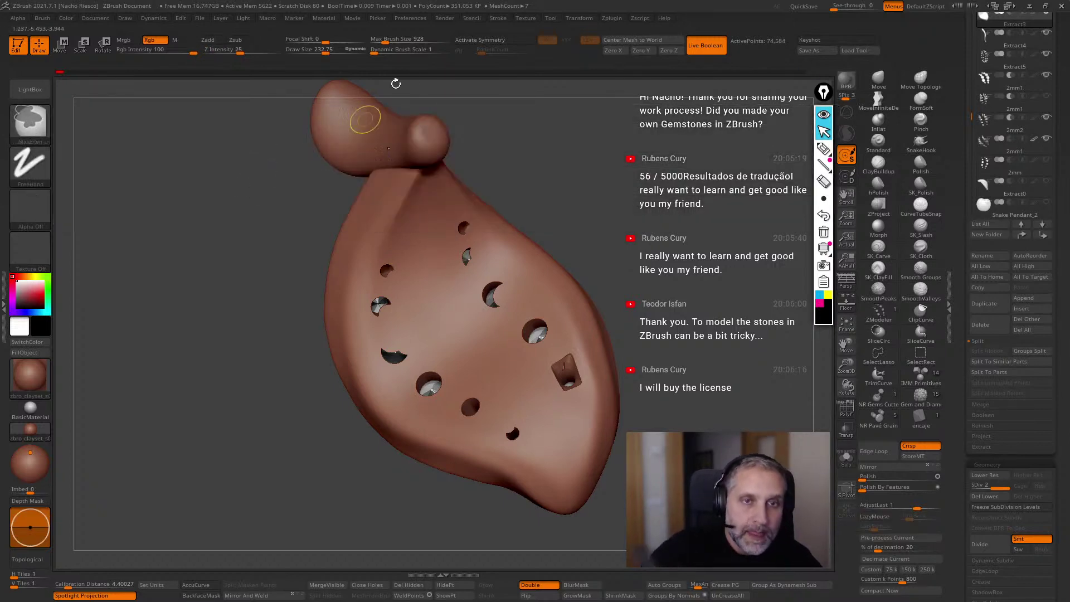
Set up the masking brush with focal shift -100, LazyMouse on, LazyStep 0 and a draw size of about 199.
{"action": "left_click_drag", "start_coordinate": [324, 41], "coordinate": [284, 42]}
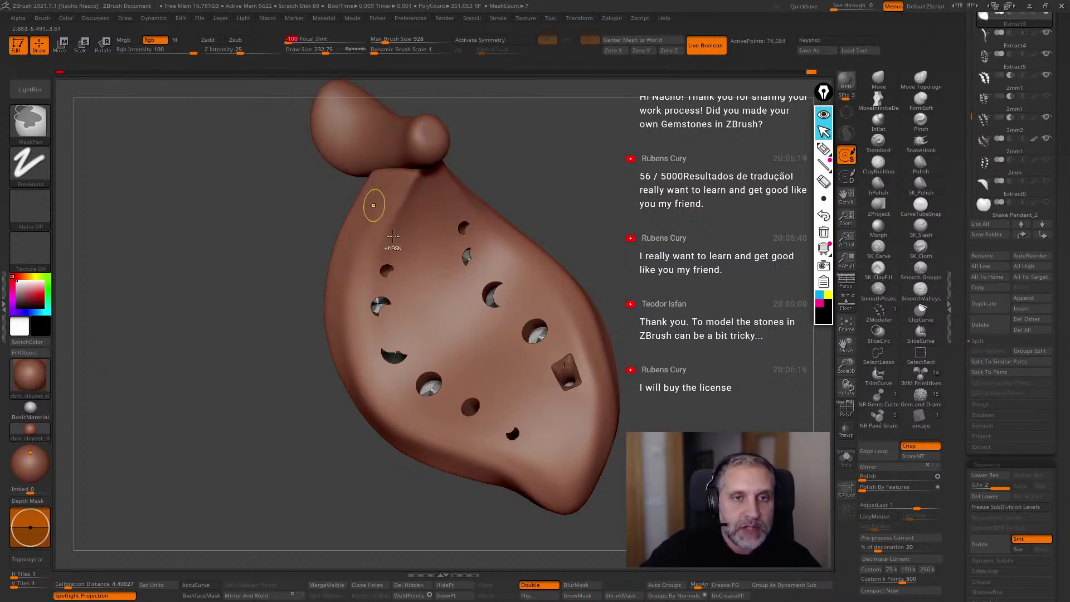
{"action": "left_click", "coordinate": [881, 518]}
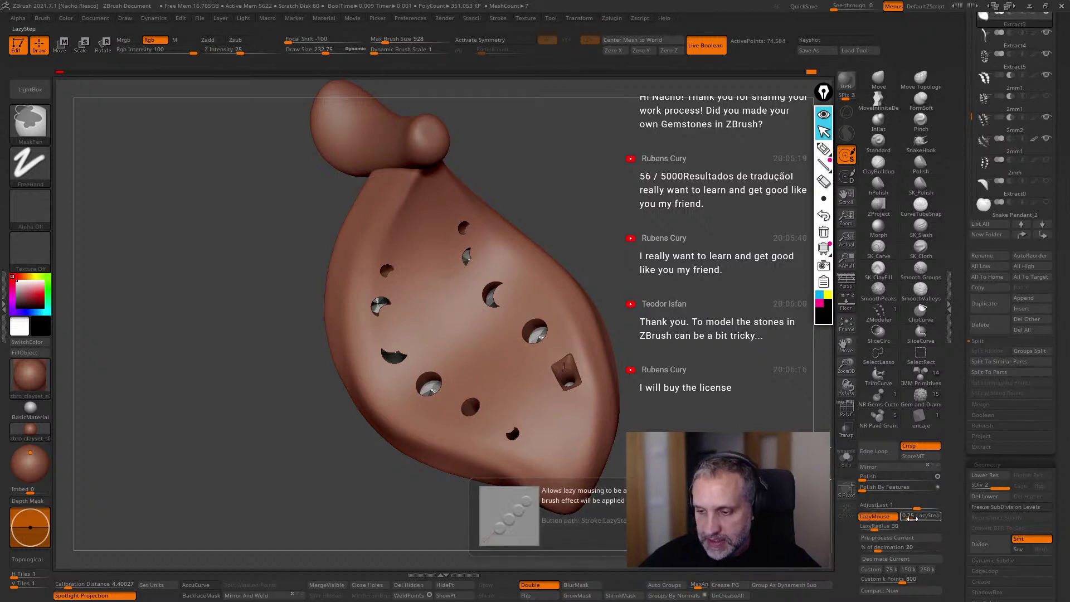
{"action": "right_click_drag", "start_coordinate": [402, 268], "coordinate": [390, 269]}
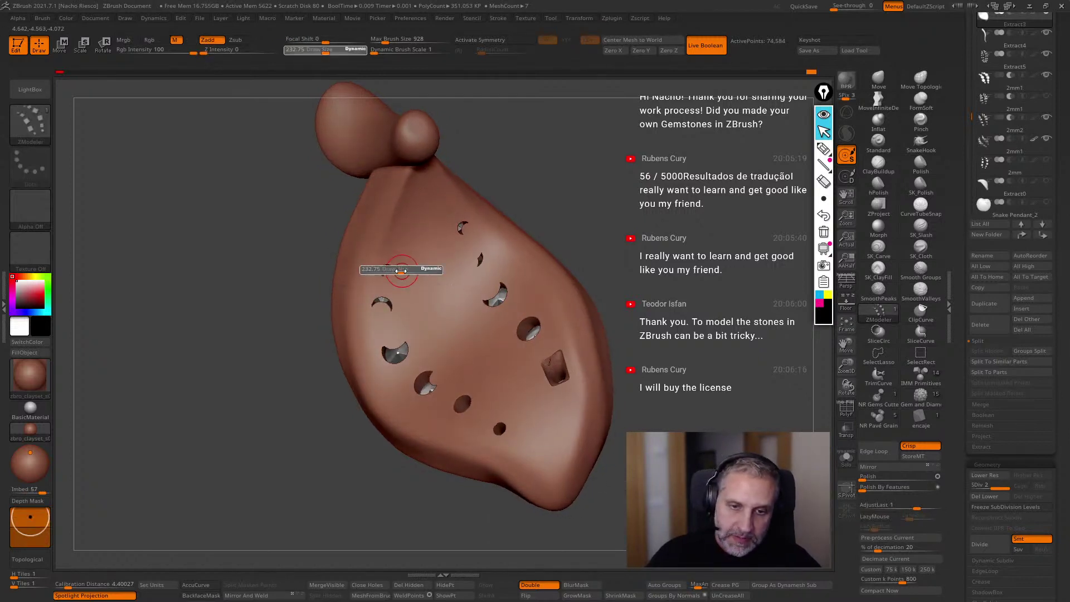
Paint a closed mask band around the back plate, just inside its raised border.
{"action": "mouse_move", "coordinate": [405, 240]}
{"action": "left_mouse_down", "text": "ctrl"}
{"action": "mouse_move", "coordinate": [380, 273]}
{"action": "mouse_move", "coordinate": [374, 353]}
{"action": "mouse_move", "coordinate": [397, 390]}
{"action": "mouse_move", "coordinate": [473, 441]}
{"action": "left_mouse_up", "text": "ctrl"}
{"action": "right_click_drag", "start_coordinate": [473, 442], "coordinate": [467, 432]}
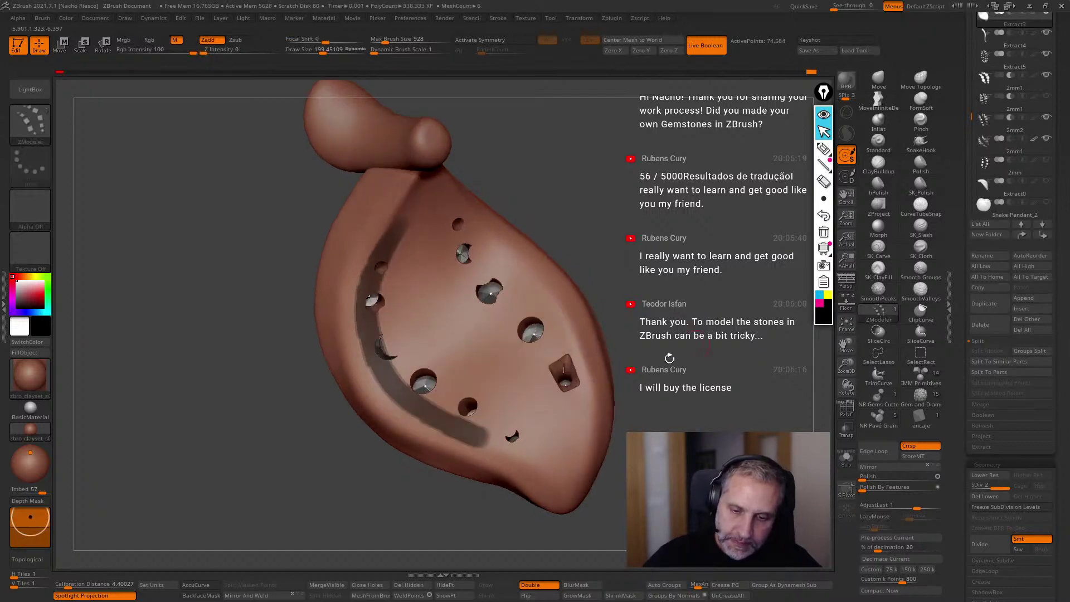
{"action": "mouse_move", "coordinate": [467, 432]}
{"action": "left_mouse_down", "text": "ctrl"}
{"action": "mouse_move", "coordinate": [566, 463]}
{"action": "mouse_move", "coordinate": [579, 422]}
{"action": "mouse_move", "coordinate": [577, 368]}
{"action": "mouse_move", "coordinate": [546, 309]}
{"action": "mouse_move", "coordinate": [468, 229]}
{"action": "mouse_move", "coordinate": [405, 226]}
{"action": "mouse_move", "coordinate": [390, 253]}
{"action": "mouse_move", "coordinate": [396, 362]}
{"action": "left_mouse_up", "text": "ctrl"}
Isolate the back plate and fill the area inside the mask band using a draw size of about 226.
{"action": "key", "text": "ctrl+shift+s"}
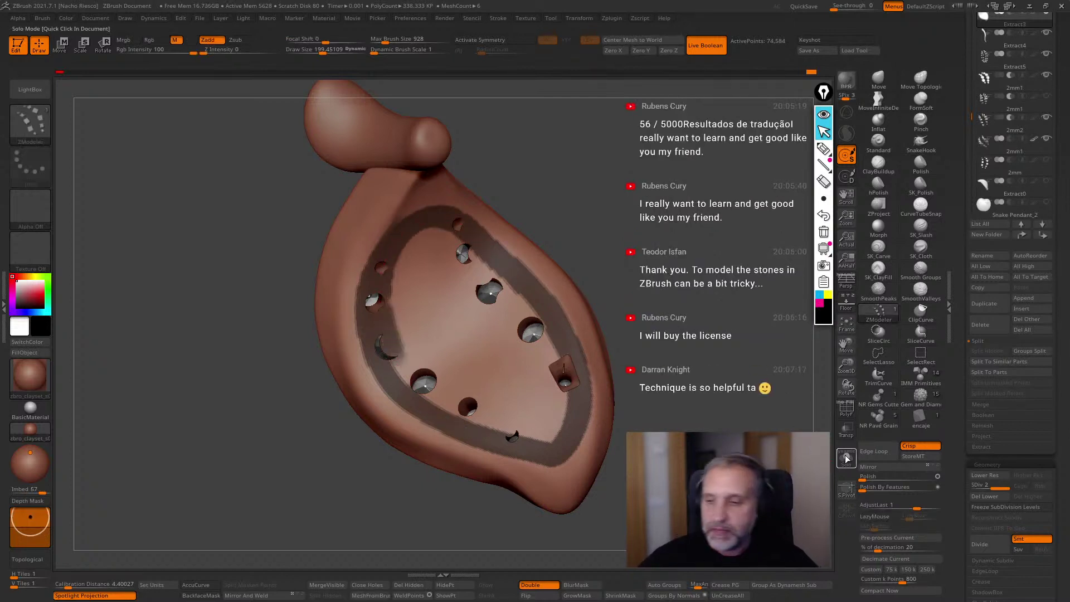
{"action": "mouse_move", "coordinate": [419, 249]}
{"action": "left_mouse_down", "text": "ctrl"}
{"action": "mouse_move", "coordinate": [410, 372]}
{"action": "mouse_move", "coordinate": [520, 433]}
{"action": "mouse_move", "coordinate": [559, 379]}
{"action": "mouse_move", "coordinate": [422, 239]}
{"action": "mouse_move", "coordinate": [478, 408]}
{"action": "mouse_move", "coordinate": [423, 312]}
{"action": "mouse_move", "coordinate": [510, 412]}
{"action": "mouse_move", "coordinate": [424, 248]}
{"action": "mouse_move", "coordinate": [545, 425]}
{"action": "left_mouse_up", "text": "ctrl"}
{"action": "key", "text": "s"}
{"action": "mouse_move", "coordinate": [529, 382]}
{"action": "left_mouse_down"}
{"action": "mouse_move", "coordinate": [466, 307]}
{"action": "mouse_move", "coordinate": [553, 421]}
{"action": "left_mouse_up"}
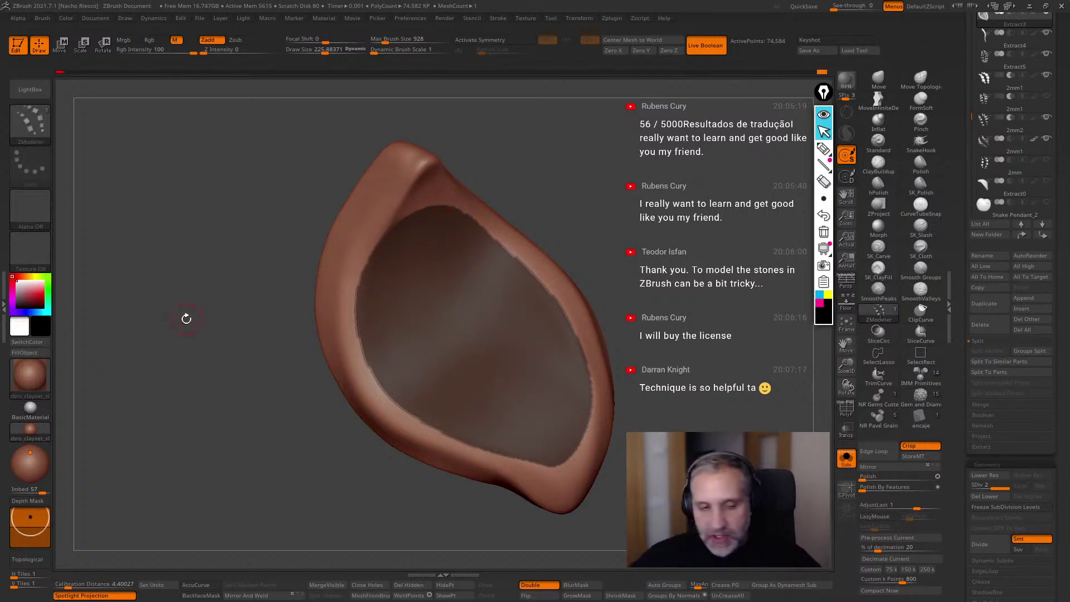
Switch to the reference board to examine the openwork back of the leaf-shaped jewel, and return to ZBrush.
{"action": "key", "text": "alt+Tab"}
{"action": "left_click", "coordinate": [253, 348]}
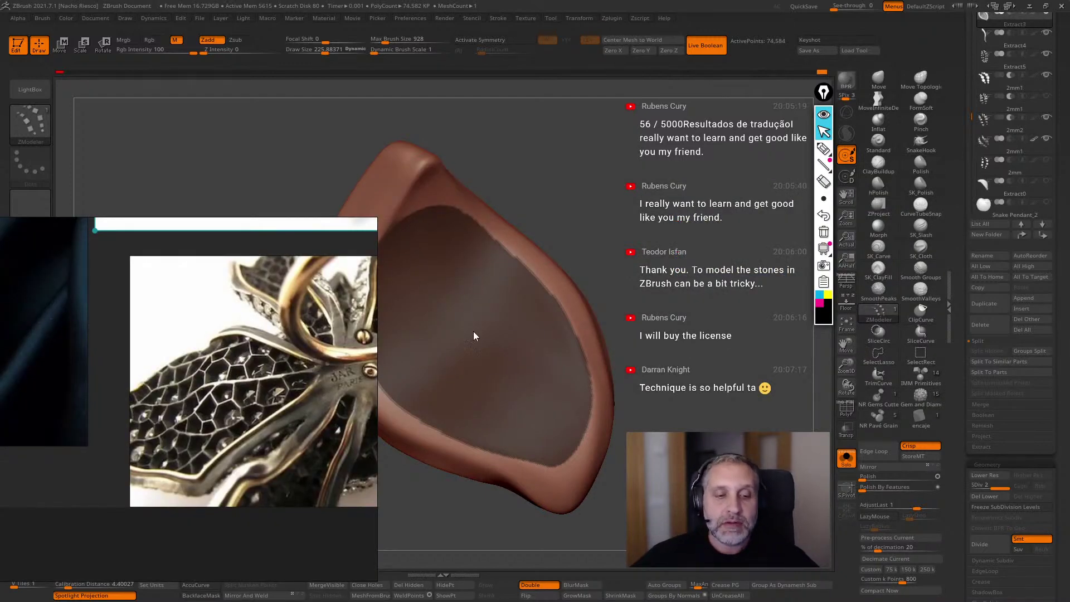
{"action": "left_click", "coordinate": [639, 273]}
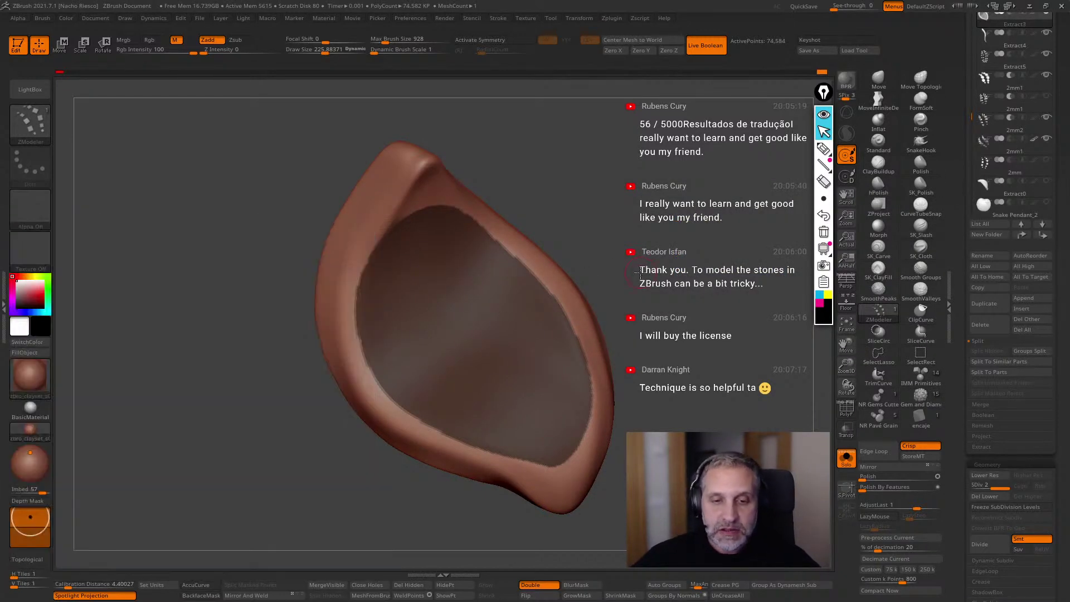
Show the other pendant parts again and reduce the draw size to about 110 for erasing thin mask lines.
{"action": "left_click_drag", "start_coordinate": [639, 273], "coordinate": [563, 271]}
{"action": "left_click_drag", "start_coordinate": [412, 223], "coordinate": [487, 240], "text": "ctrl"}
{"action": "left_click_drag", "start_coordinate": [568, 222], "coordinate": [658, 234]}
{"action": "left_click", "coordinate": [846, 458]}
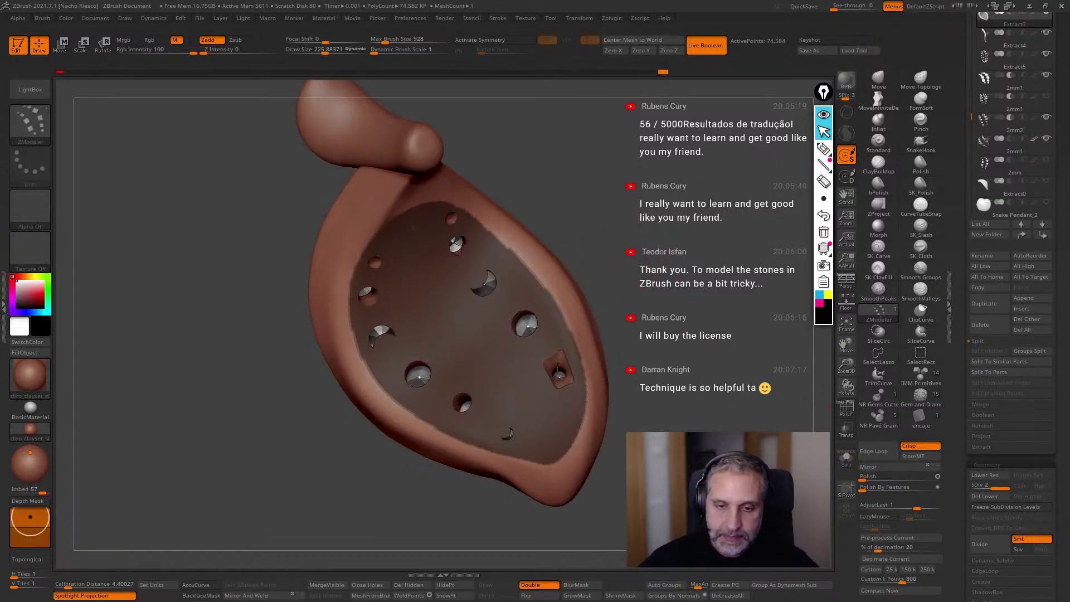
{"action": "right_click_drag", "start_coordinate": [495, 429], "coordinate": [496, 451], "text": "ctrl"}
{"action": "key", "text": "s"}
{"action": "left_click_drag", "start_coordinate": [446, 439], "coordinate": [435, 438]}
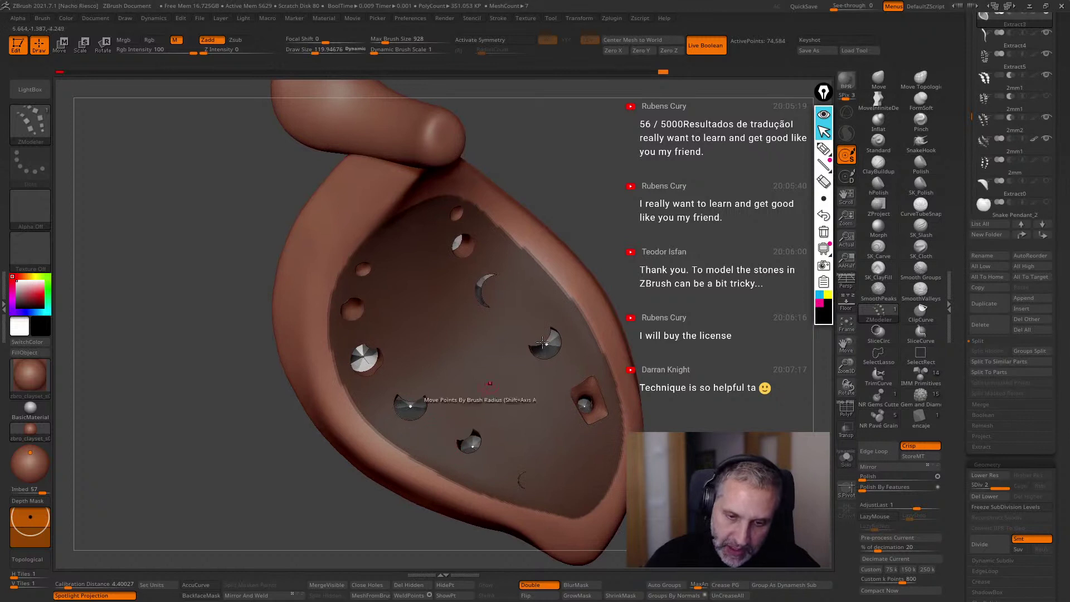
{"action": "right_click_drag", "start_coordinate": [456, 409], "coordinate": [468, 262]}
{"action": "key", "text": "ctrl"}
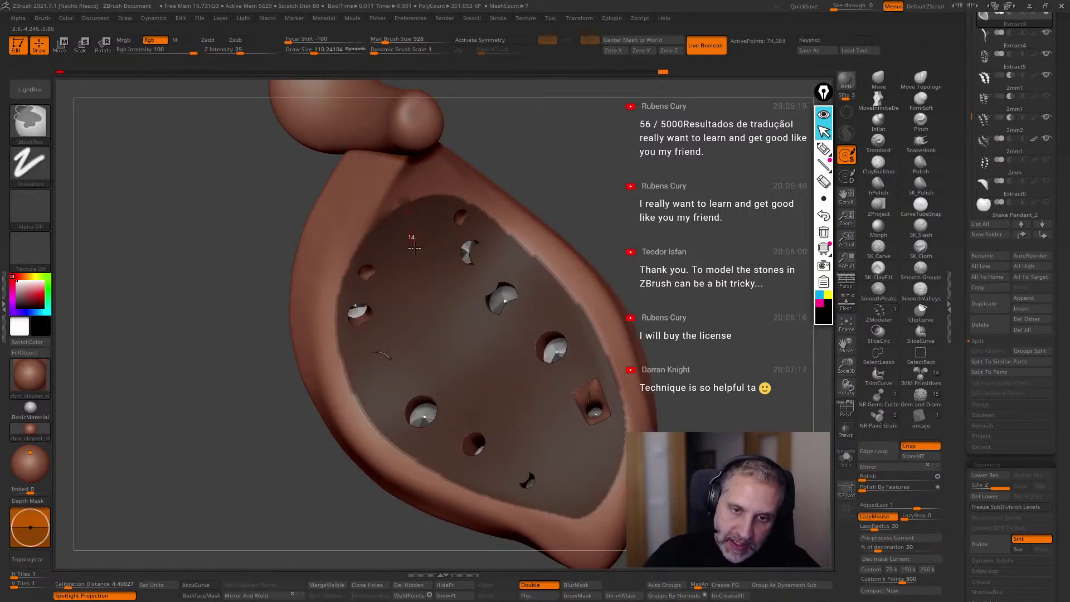
Erase a curved central vein along the plate's mask, plus three side ribs branching to its lower left border.
{"action": "left_click_drag", "start_coordinate": [407, 207], "coordinate": [413, 208], "text": "ctrl+alt"}
{"action": "left_click_drag", "start_coordinate": [644, 185], "coordinate": [642, 189]}
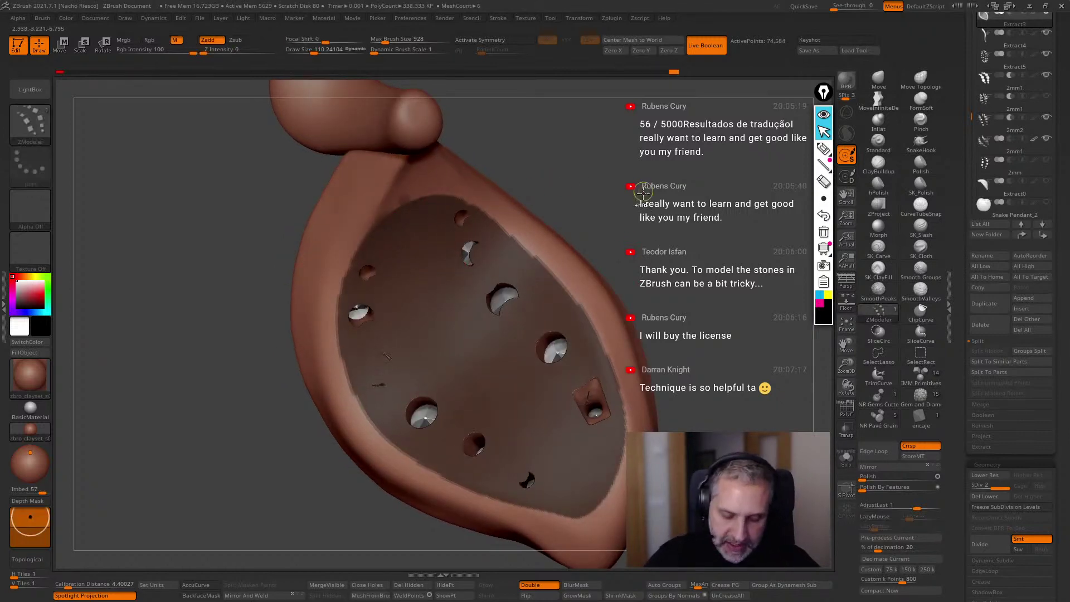
{"action": "left_click_drag", "start_coordinate": [679, 247], "coordinate": [700, 231]}
{"action": "key", "text": "ctrl"}
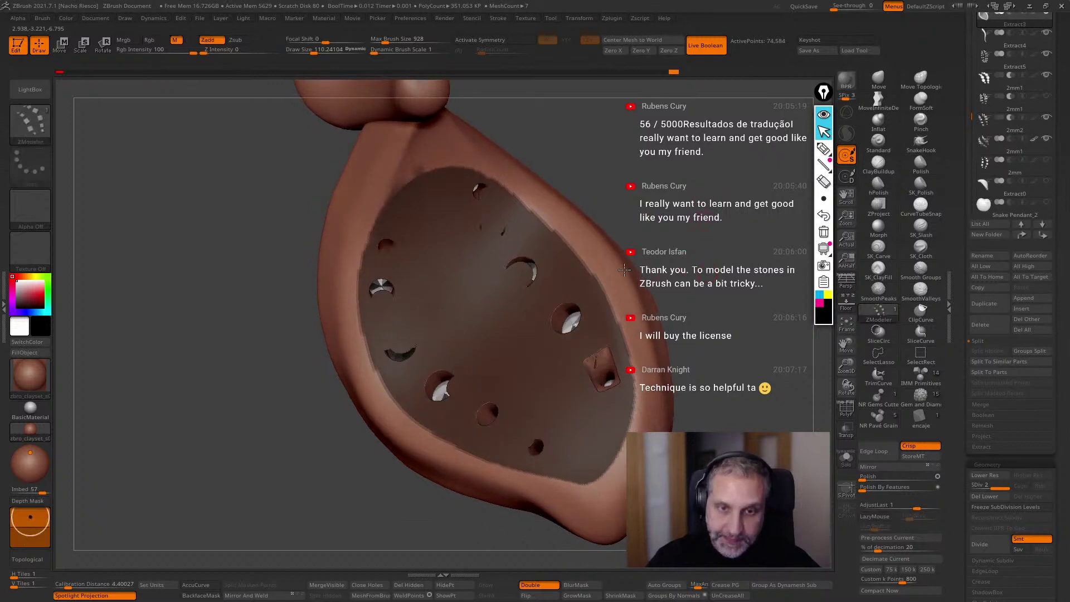
{"action": "mouse_move", "coordinate": [415, 163]}
{"action": "left_mouse_down", "text": "ctrl"}
{"action": "mouse_move", "coordinate": [477, 309]}
{"action": "mouse_move", "coordinate": [584, 456]}
{"action": "mouse_move", "coordinate": [747, 413]}
{"action": "mouse_move", "coordinate": [528, 408]}
{"action": "mouse_move", "coordinate": [489, 486]}
{"action": "left_mouse_up", "text": "ctrl"}
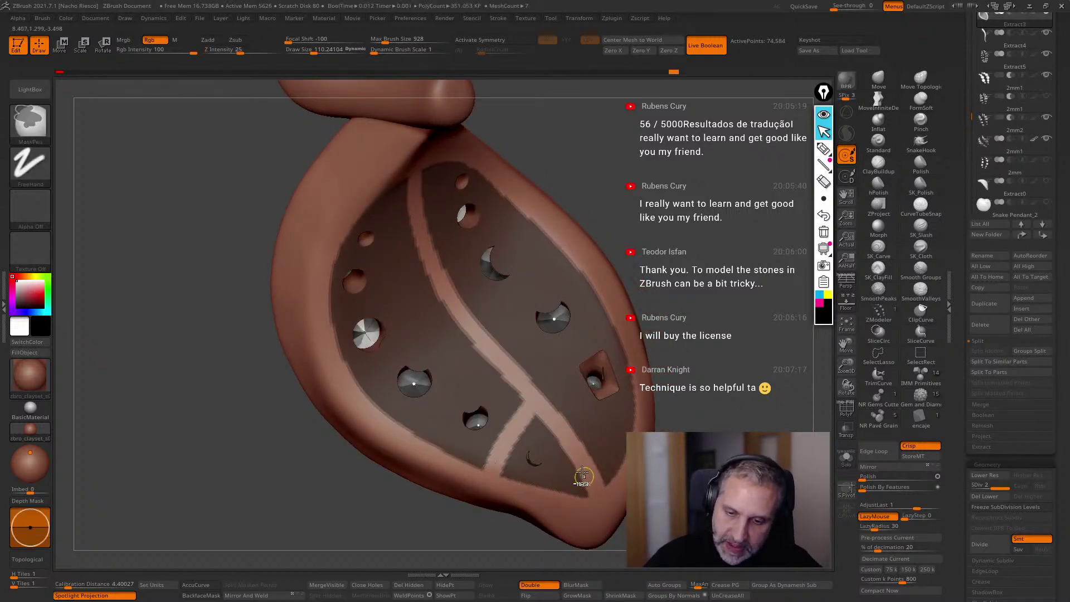
{"action": "left_click_drag", "start_coordinate": [483, 357], "coordinate": [413, 437], "text": "ctrl+alt"}
{"action": "mouse_move", "coordinate": [453, 317]}
{"action": "left_mouse_down", "text": "ctrl+alt"}
{"action": "mouse_move", "coordinate": [358, 390]}
{"action": "mouse_move", "coordinate": [346, 415]}
{"action": "left_mouse_up", "text": "ctrl+alt"}
{"action": "mouse_move", "coordinate": [697, 262]}
{"action": "left_mouse_down"}
{"action": "mouse_move", "coordinate": [658, 260]}
{"action": "mouse_move", "coordinate": [693, 254]}
{"action": "left_mouse_up"}
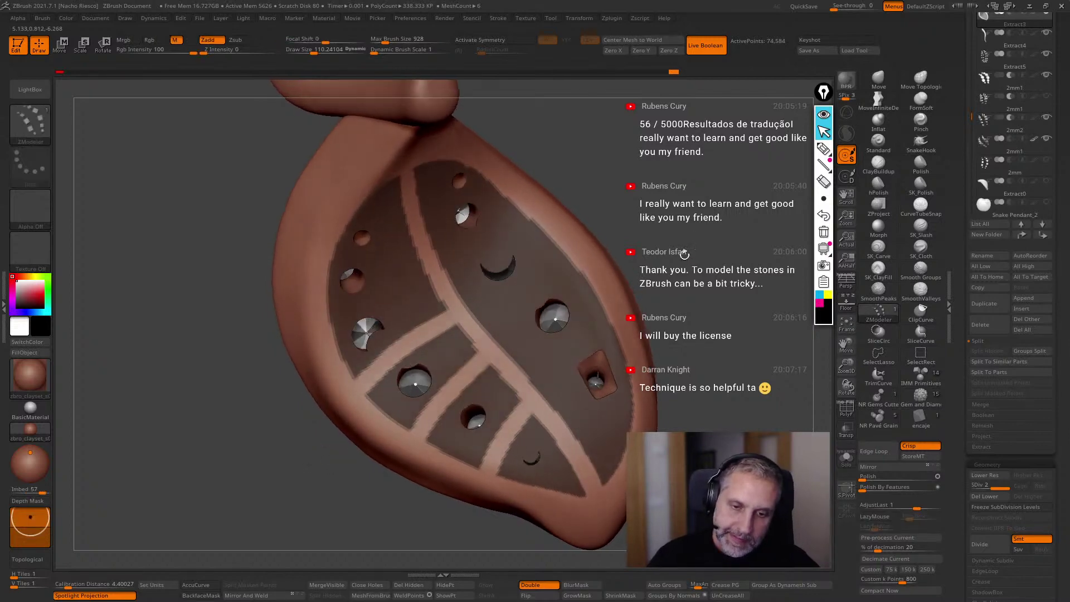
Measure the width of an unmasked rib with the Transpose line, and return to Draw mode.
{"action": "mouse_move", "coordinate": [657, 220]}
{"action": "left_mouse_down", "text": "alt"}
{"action": "mouse_move", "coordinate": [583, 367]}
{"action": "mouse_move", "coordinate": [652, 218]}
{"action": "left_mouse_up", "text": "alt"}
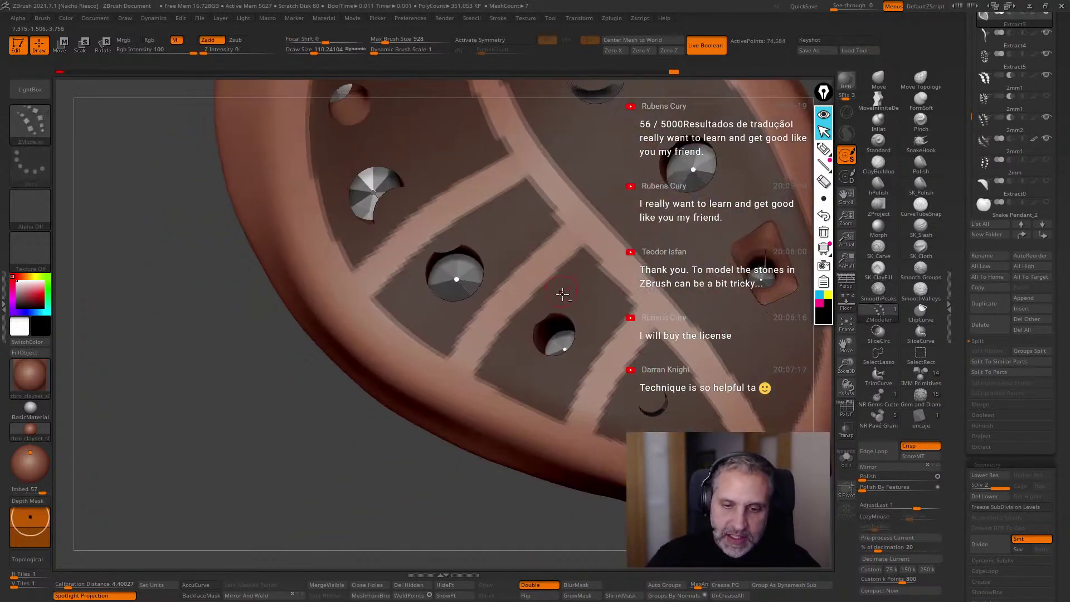
{"action": "mouse_move", "coordinate": [557, 530]}
{"action": "left_mouse_down", "text": "alt"}
{"action": "mouse_move", "coordinate": [444, 533]}
{"action": "mouse_move", "coordinate": [402, 507]}
{"action": "left_mouse_up", "text": "alt"}
{"action": "key", "text": "w"}
{"action": "left_click_drag", "start_coordinate": [511, 368], "coordinate": [558, 415]}
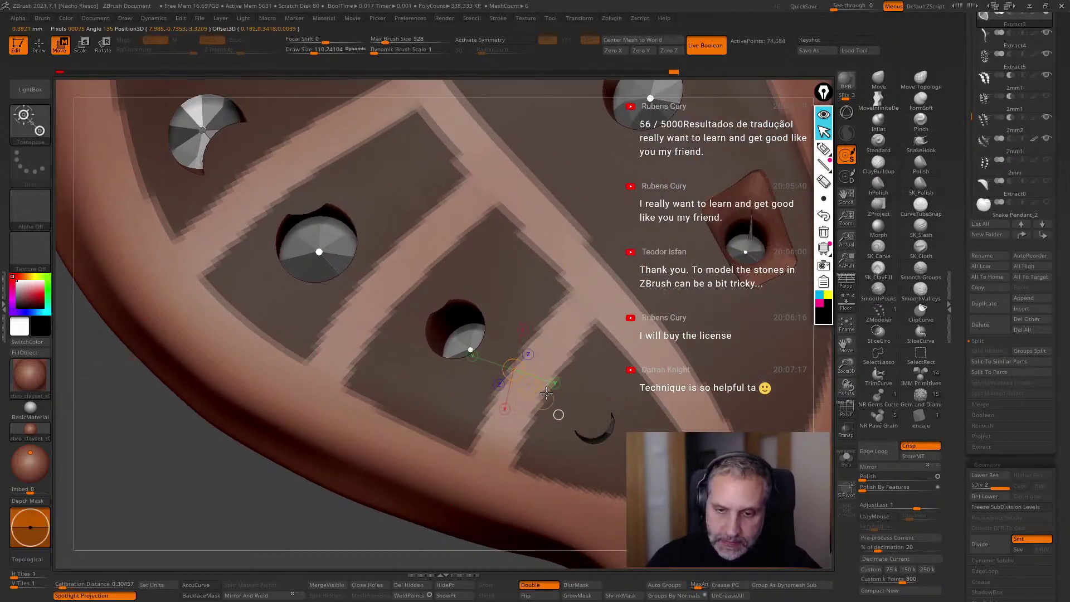
{"action": "key", "text": "q"}
{"action": "mouse_move", "coordinate": [474, 564]}
{"action": "left_mouse_down", "text": "alt"}
{"action": "mouse_move", "coordinate": [406, 496]}
{"action": "mouse_move", "coordinate": [390, 501]}
{"action": "mouse_move", "coordinate": [406, 490]}
{"action": "left_mouse_up", "text": "alt"}
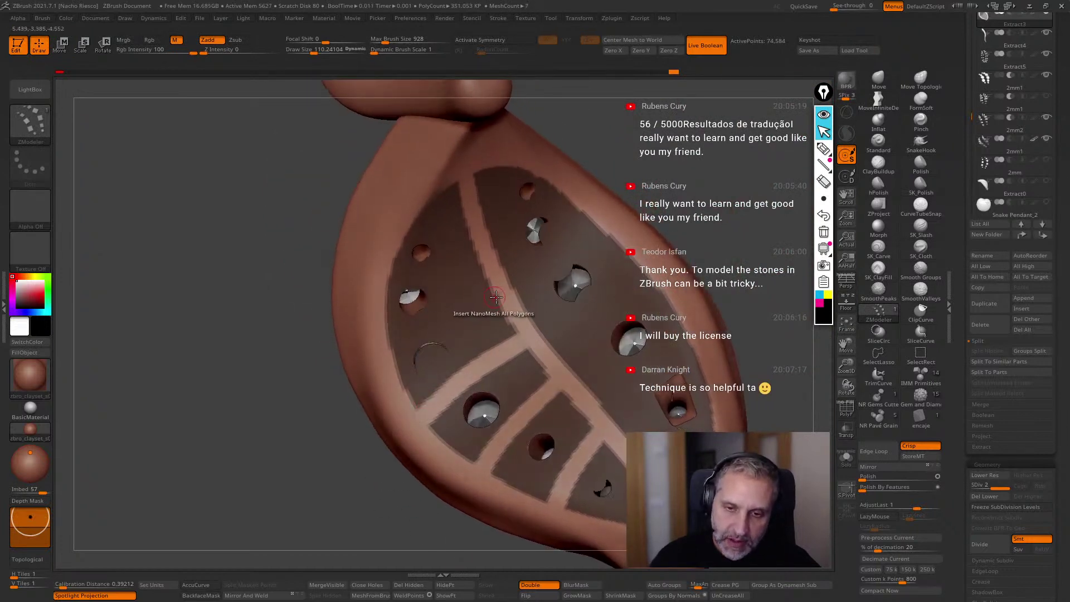
Erase further mask ribs from the central vein to the upper left border, with a fork near the plate's tip.
{"action": "key", "text": "ctrl"}
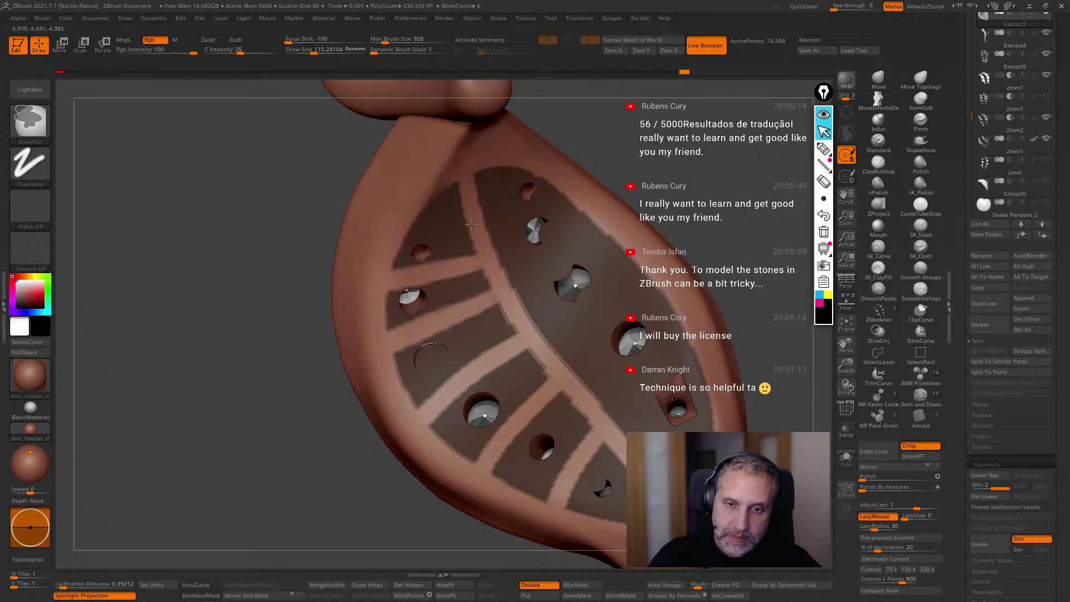
{"action": "left_click_drag", "start_coordinate": [473, 225], "coordinate": [385, 183], "text": "ctrl+alt"}
{"action": "left_click_drag", "start_coordinate": [571, 131], "coordinate": [564, 140]}
{"action": "left_click_drag", "start_coordinate": [480, 210], "coordinate": [523, 143], "text": "ctrl+alt"}
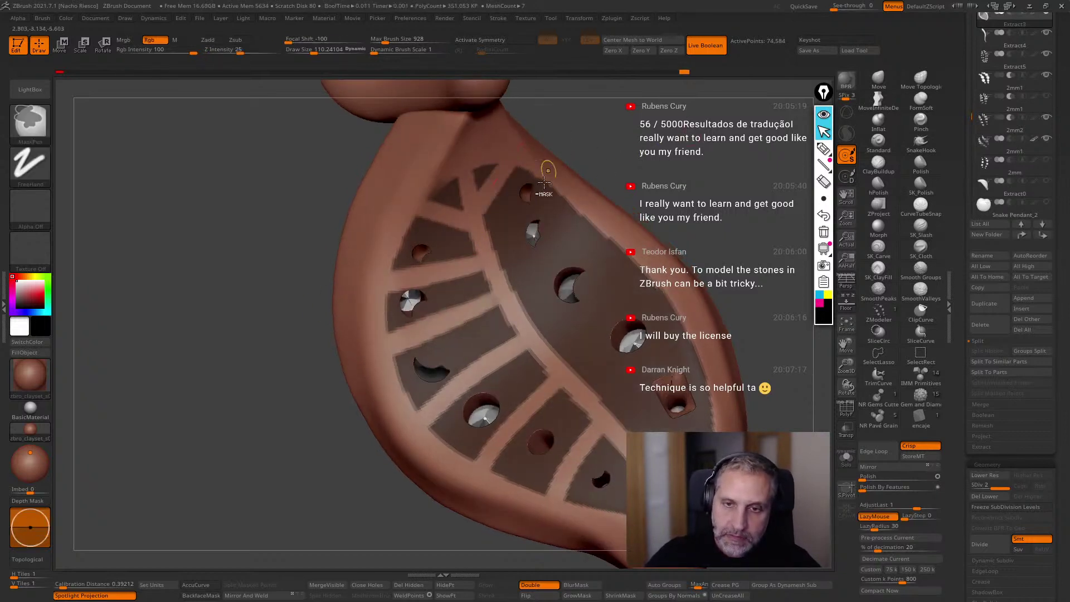
Erase spaced ribs from the central vein to the plate's right border, undoing and redrawing misplaced strokes.
{"action": "left_click_drag", "start_coordinate": [531, 212], "coordinate": [575, 177], "text": "ctrl+alt"}
{"action": "left_click_drag", "start_coordinate": [618, 162], "coordinate": [627, 174]}
{"action": "mouse_move", "coordinate": [508, 283]}
{"action": "left_mouse_down", "text": "ctrl+alt"}
{"action": "mouse_move", "coordinate": [637, 197]}
{"action": "mouse_move", "coordinate": [710, 211]}
{"action": "left_mouse_up", "text": "ctrl+alt"}
{"action": "key", "text": "ctrl+z"}
{"action": "key", "text": "ctrl+z"}
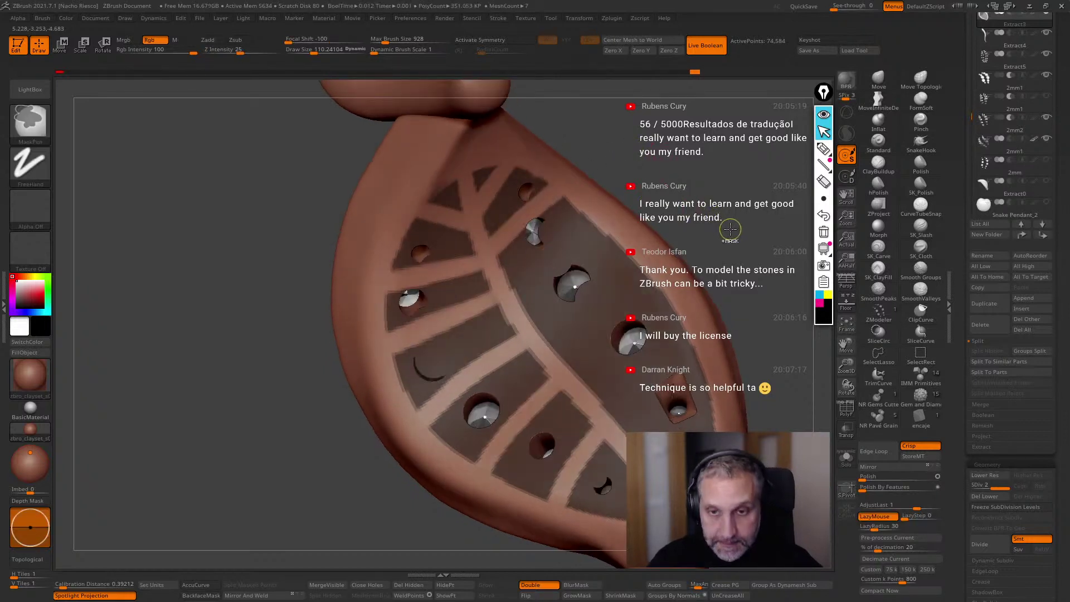
{"action": "left_click_drag", "start_coordinate": [503, 237], "coordinate": [599, 159]}
{"action": "mouse_move", "coordinate": [544, 257]}
{"action": "left_mouse_down", "text": "ctrl+alt"}
{"action": "mouse_move", "coordinate": [703, 184]}
{"action": "mouse_move", "coordinate": [714, 198]}
{"action": "left_mouse_up", "text": "ctrl+alt"}
{"action": "mouse_move", "coordinate": [530, 336]}
{"action": "left_mouse_down", "text": "ctrl+alt"}
{"action": "mouse_move", "coordinate": [704, 255]}
{"action": "mouse_move", "coordinate": [694, 265]}
{"action": "left_mouse_up", "text": "ctrl+alt"}
{"action": "left_click_drag", "start_coordinate": [597, 405], "coordinate": [718, 319], "text": "ctrl+alt"}
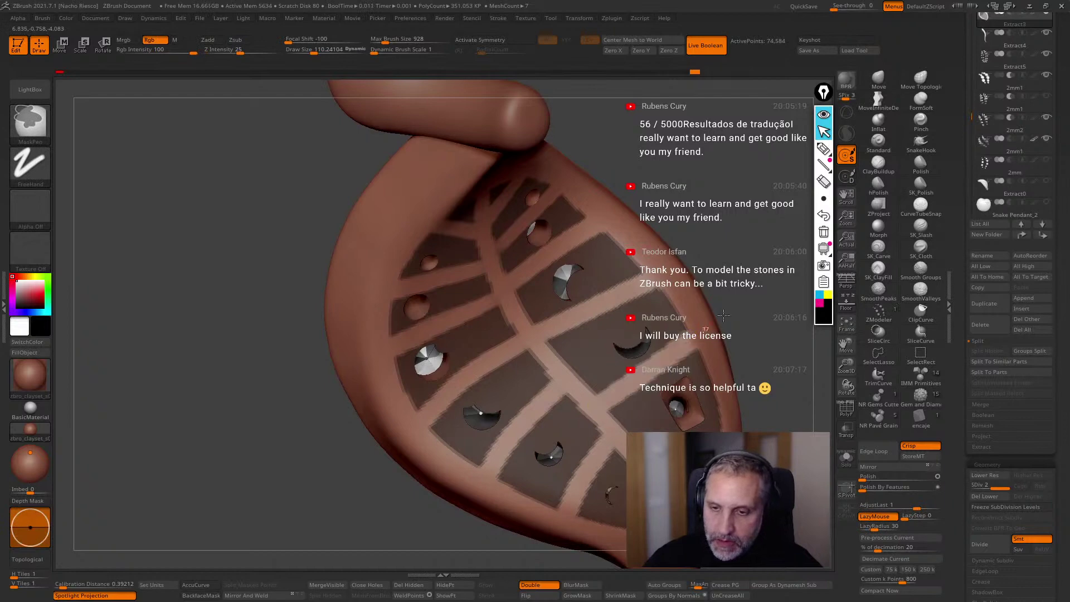
Paint a larger triangular mask cell at the plate's upper tip, above the fork of the central vein.
{"action": "mouse_move", "coordinate": [783, 428]}
{"action": "left_mouse_down"}
{"action": "mouse_move", "coordinate": [807, 423]}
{"action": "mouse_move", "coordinate": [786, 369]}
{"action": "mouse_move", "coordinate": [797, 361]}
{"action": "mouse_move", "coordinate": [803, 374]}
{"action": "left_mouse_up"}
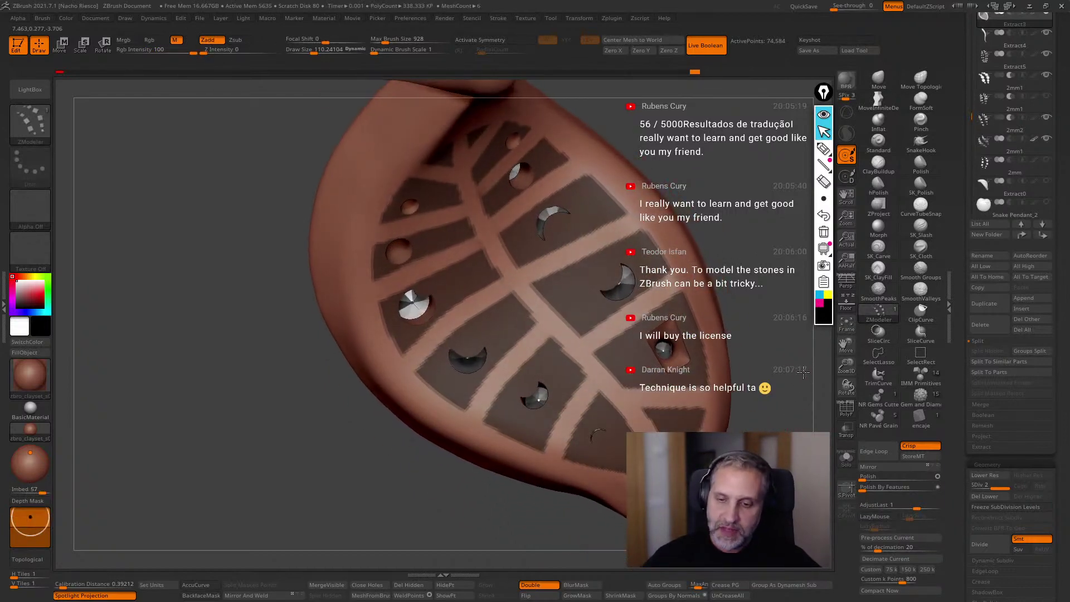
{"action": "left_click_drag", "start_coordinate": [780, 423], "coordinate": [741, 378]}
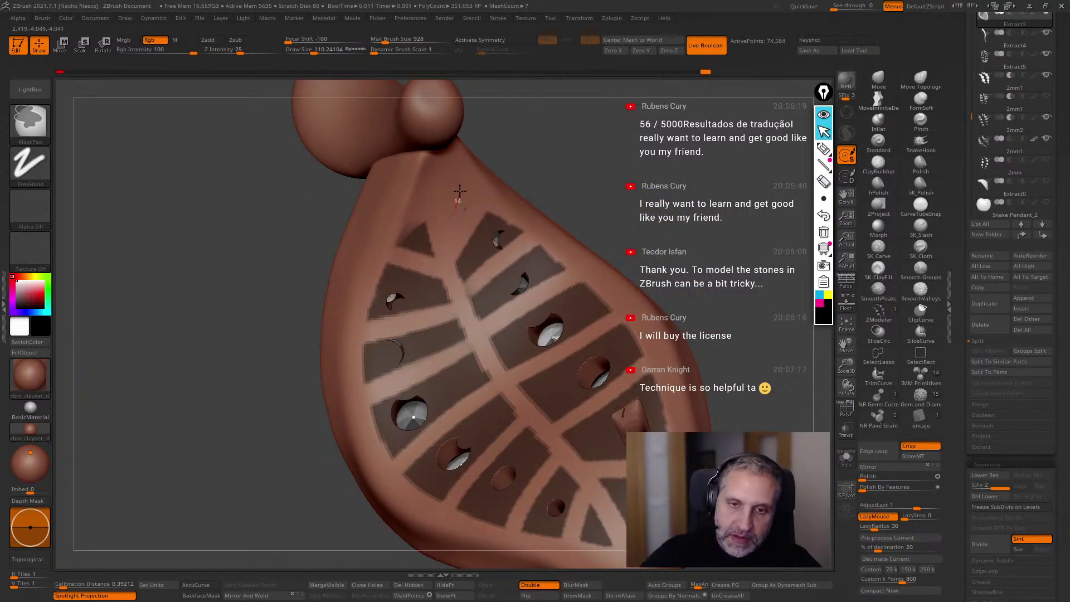
{"action": "left_click_drag", "start_coordinate": [440, 178], "coordinate": [449, 227], "text": "ctrl"}
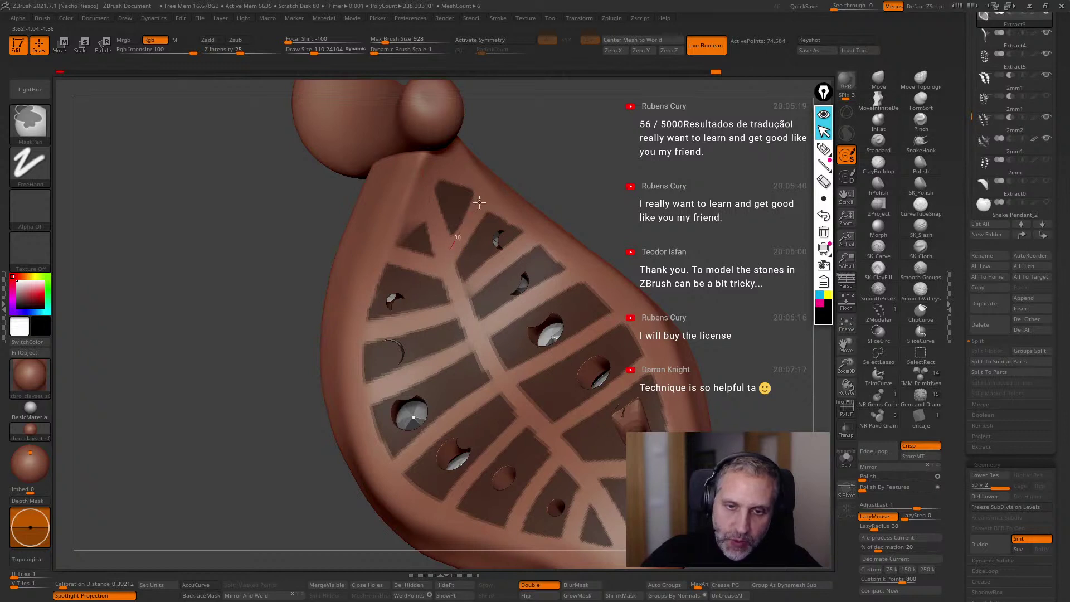
Extend and tidy the outer ends of the mask cells along the plate's left border.
{"action": "left_click_drag", "start_coordinate": [625, 138], "coordinate": [608, 140]}
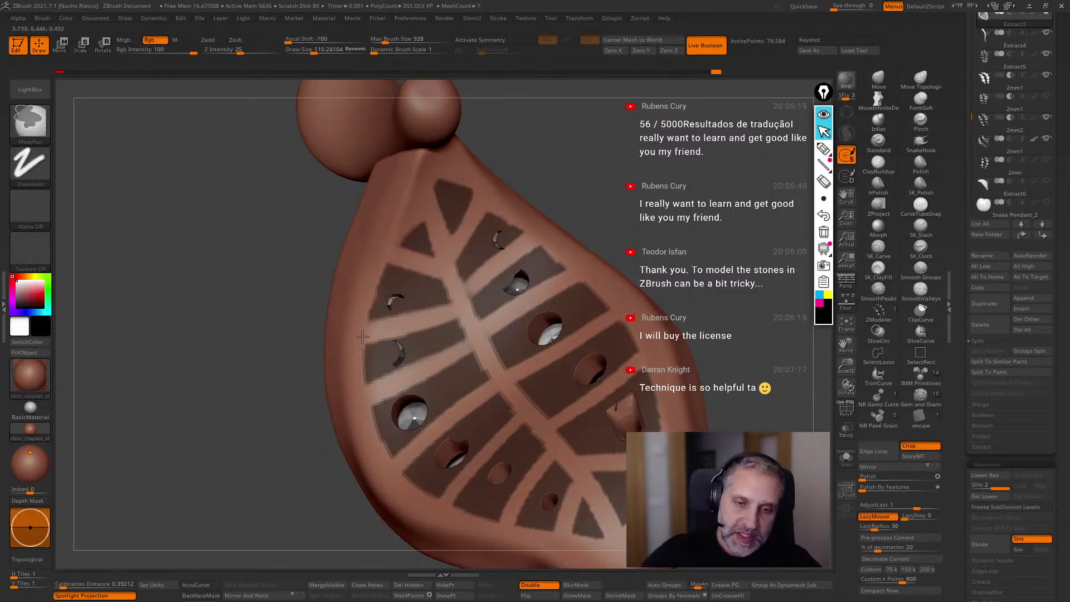
{"action": "right_click_drag", "start_coordinate": [411, 186], "coordinate": [472, 295]}
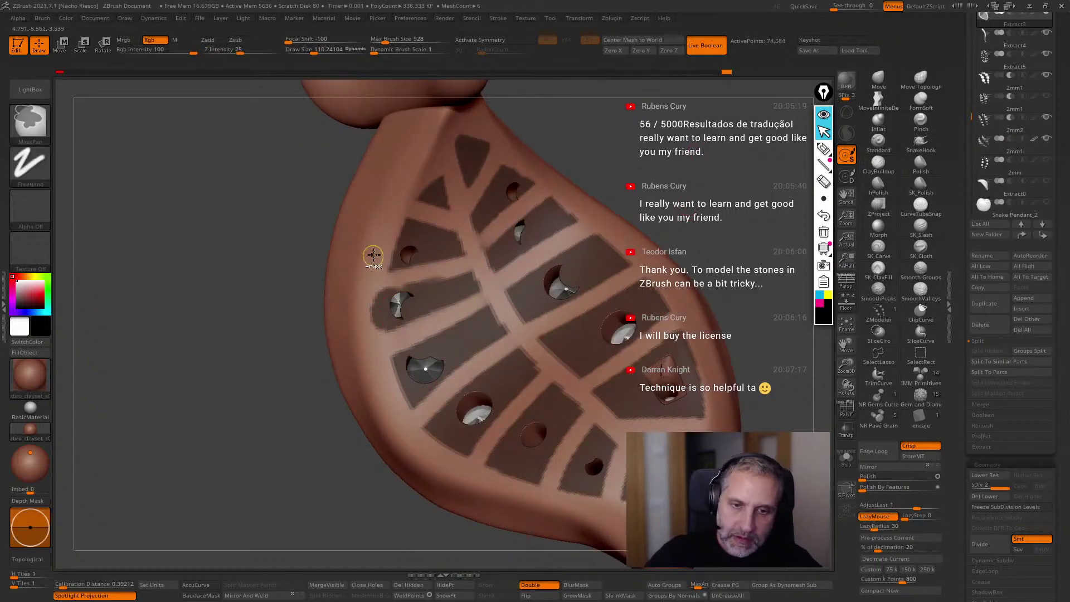
{"action": "right_click_drag", "start_coordinate": [373, 322], "coordinate": [460, 257]}
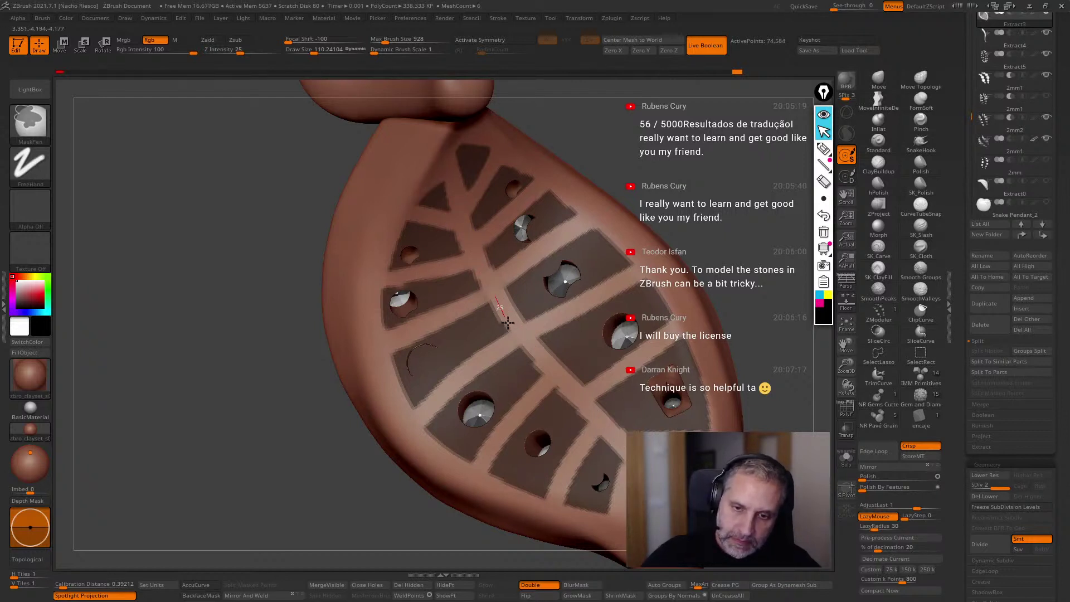
Reduce the draw size to about 96 and even out the mask cell edges along the central vein.
{"action": "key", "text": "b"}
{"action": "key", "text": "z"}
{"action": "key", "text": "m"}
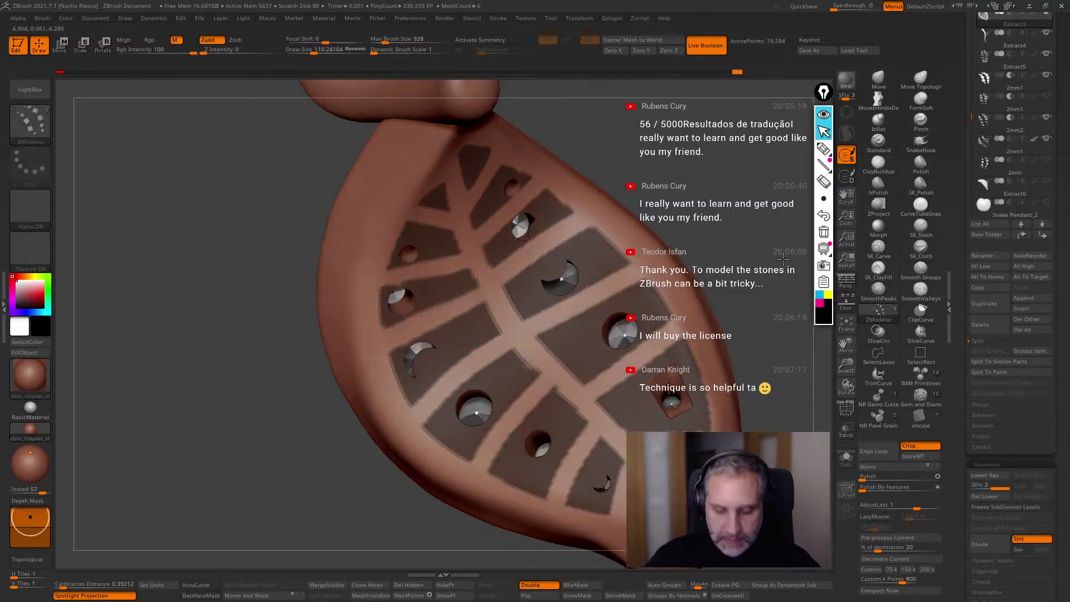
{"action": "key", "text": "ctrl"}
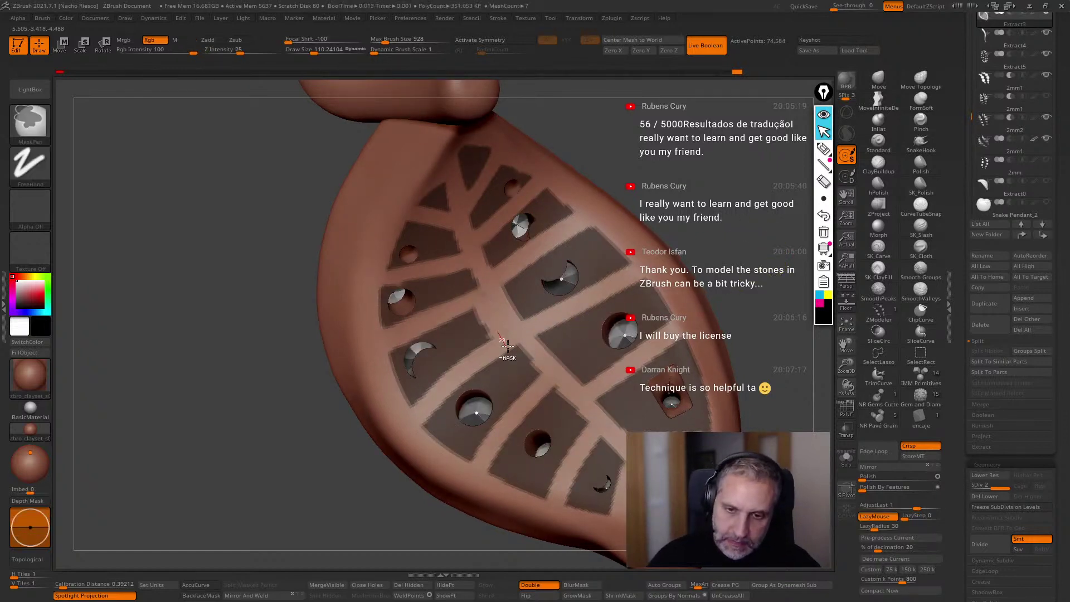
{"action": "right_click_drag", "start_coordinate": [506, 347], "coordinate": [558, 385]}
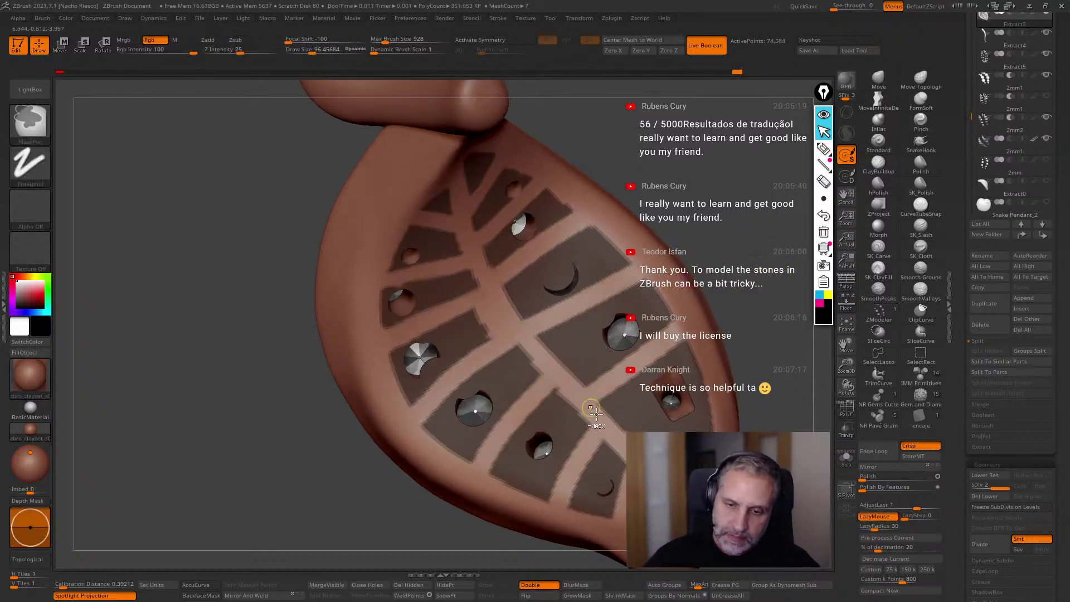
{"action": "left_click_drag", "start_coordinate": [553, 390], "coordinate": [585, 427], "text": "ctrl"}
{"action": "right_click_drag", "start_coordinate": [607, 356], "coordinate": [622, 256]}
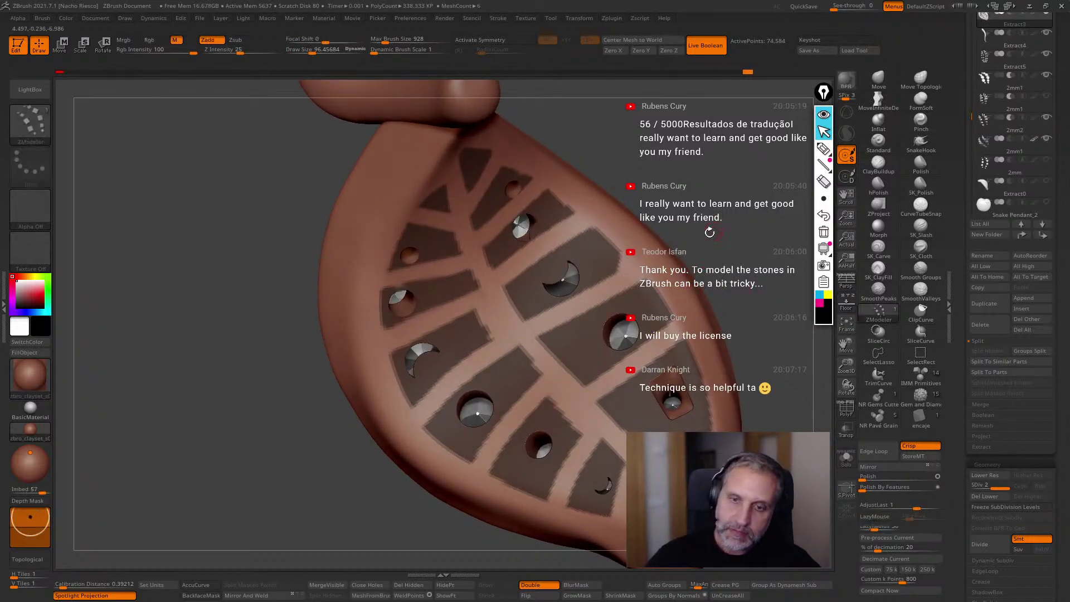
Trim the mask cell edges right of the central vein and check the vein pattern on the whole plate.
{"action": "left_click_drag", "start_coordinate": [602, 241], "coordinate": [647, 281], "text": "ctrl+alt"}
{"action": "left_click_drag", "start_coordinate": [756, 258], "coordinate": [769, 334], "text": "alt"}
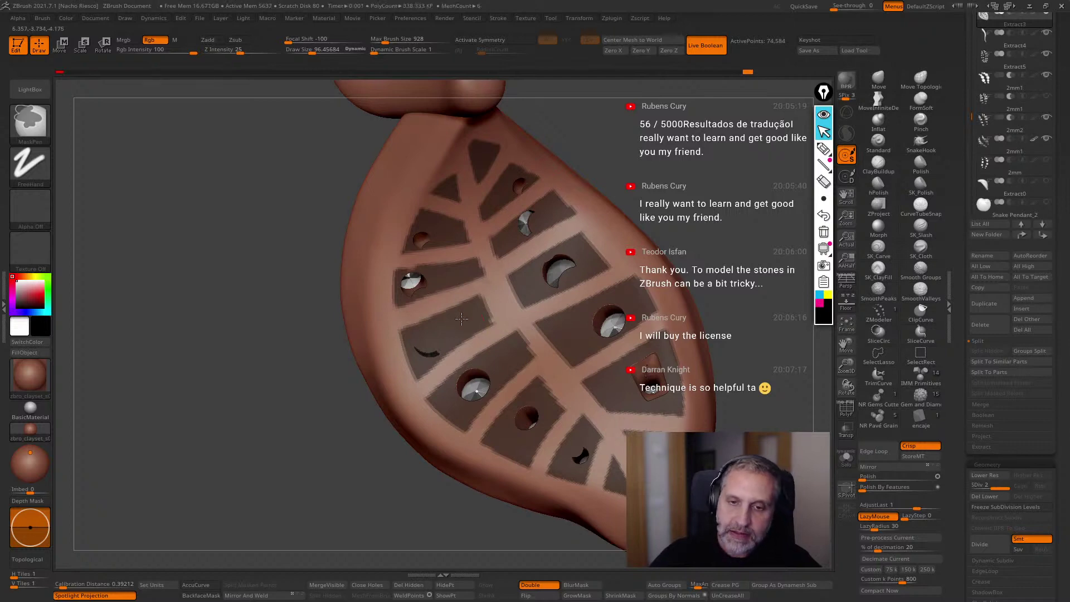
{"action": "left_click_drag", "start_coordinate": [739, 348], "coordinate": [775, 427]}
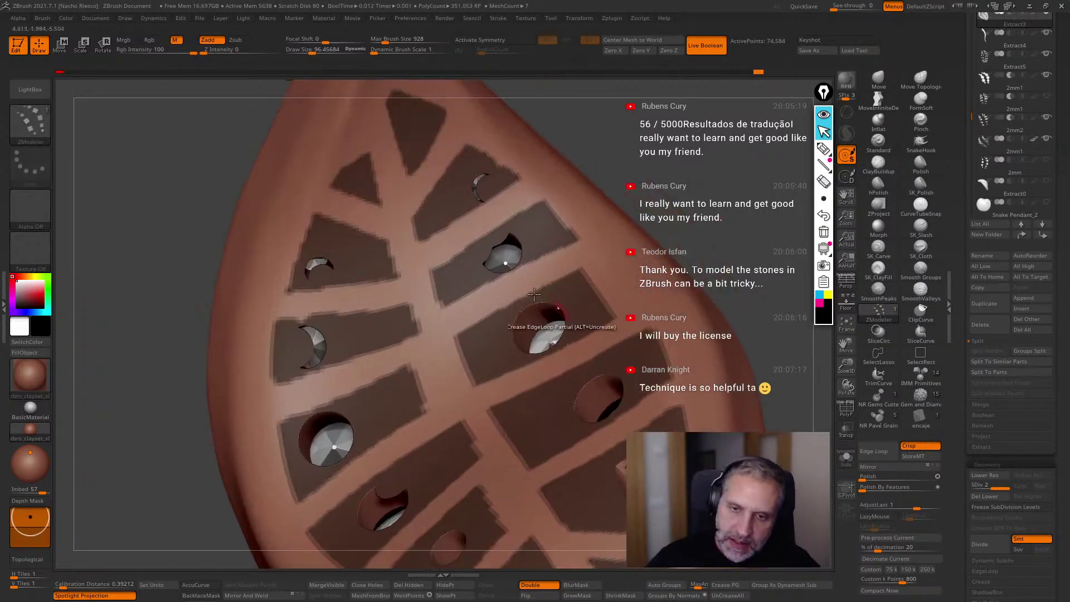
{"action": "left_click_drag", "start_coordinate": [555, 306], "coordinate": [676, 219]}
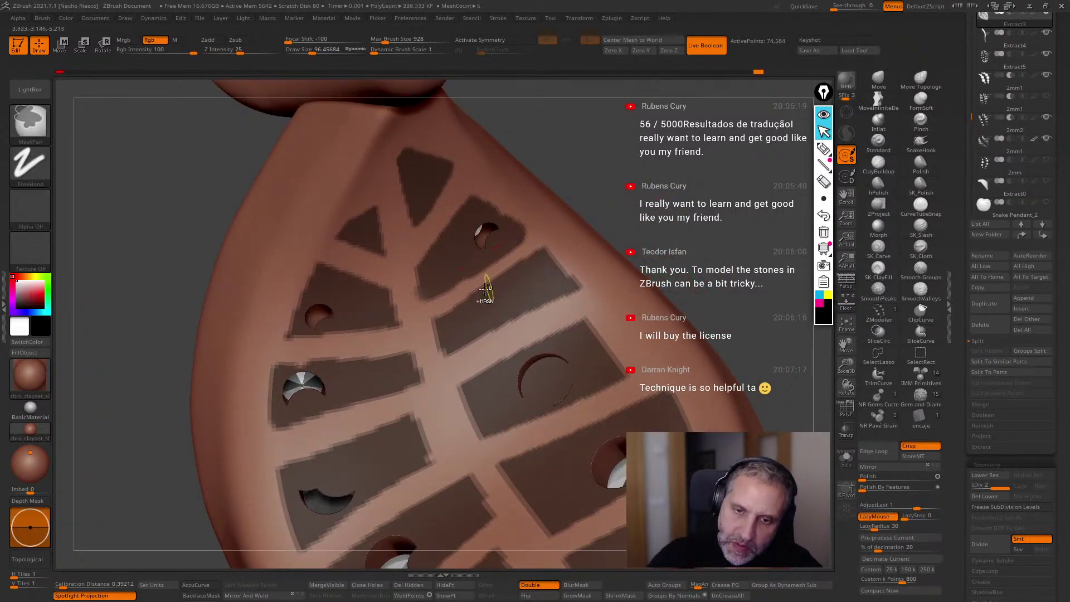
{"action": "mouse_move", "coordinate": [633, 176]}
{"action": "left_mouse_down"}
{"action": "mouse_move", "coordinate": [585, 204]}
{"action": "mouse_move", "coordinate": [567, 192]}
{"action": "mouse_move", "coordinate": [592, 204]}
{"action": "mouse_move", "coordinate": [588, 165]}
{"action": "left_mouse_up"}
{"action": "key", "text": "f"}
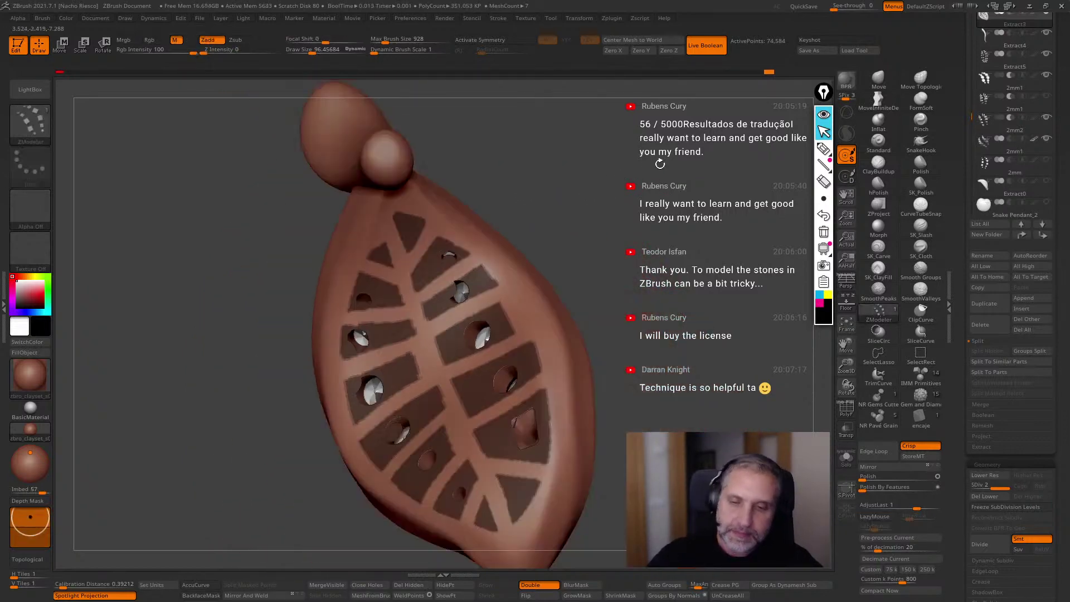
Preview an extraction of the masked cells, then repeat the preview with a thickness of 0.01.
{"action": "left_click", "coordinate": [983, 447]}
{"action": "left_click", "coordinate": [980, 409]}
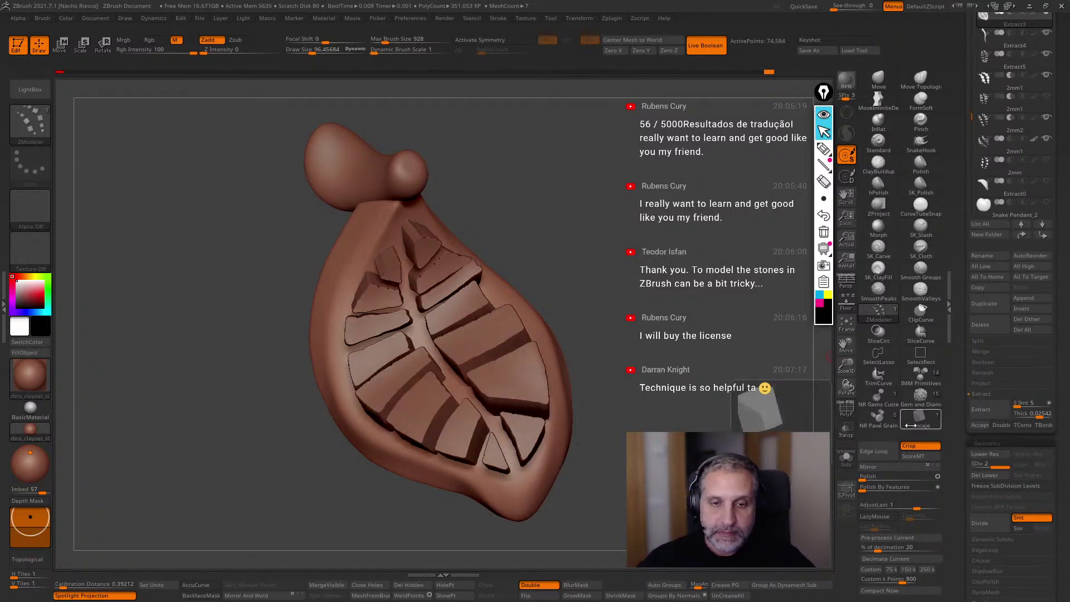
{"action": "mouse_move", "coordinate": [802, 422]}
{"action": "left_mouse_down"}
{"action": "mouse_move", "coordinate": [729, 415]}
{"action": "mouse_move", "coordinate": [787, 431]}
{"action": "left_mouse_up"}
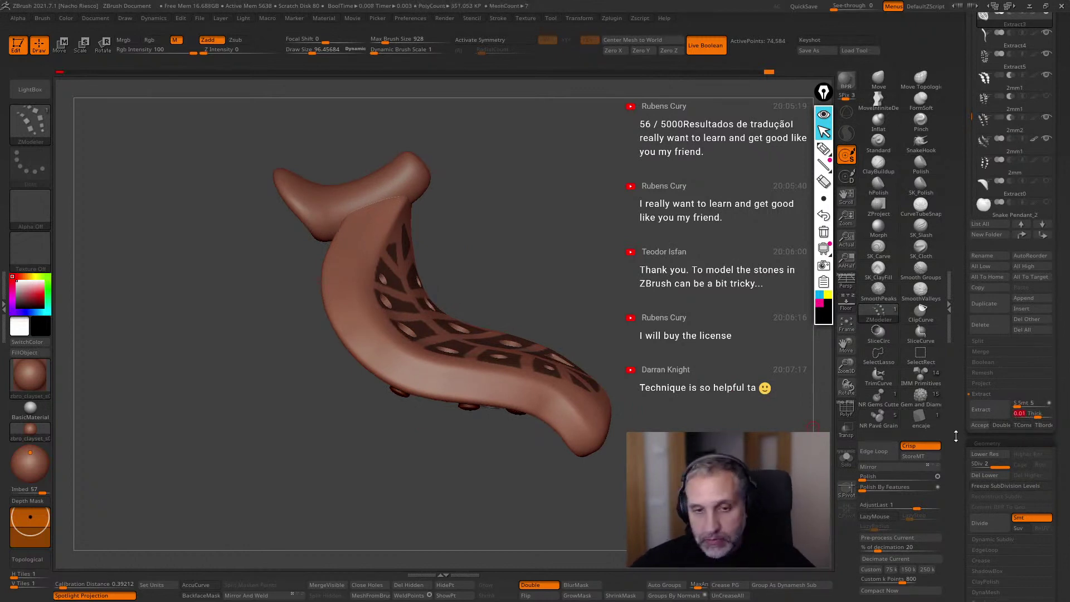
{"action": "left_click_drag", "start_coordinate": [811, 433], "coordinate": [772, 454]}
{"action": "left_click", "coordinate": [996, 416]}
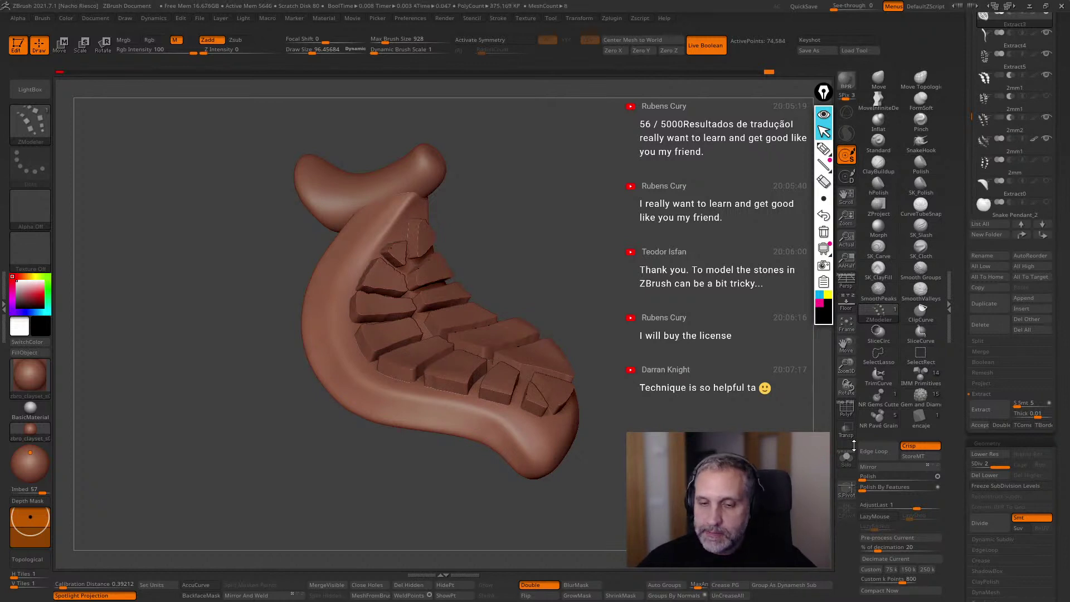
Enable double-sided extraction and preview the masked cells again with a thickness of 0.008.
{"action": "left_click", "coordinate": [999, 425]}
{"action": "left_click_drag", "start_coordinate": [579, 491], "coordinate": [545, 394]}
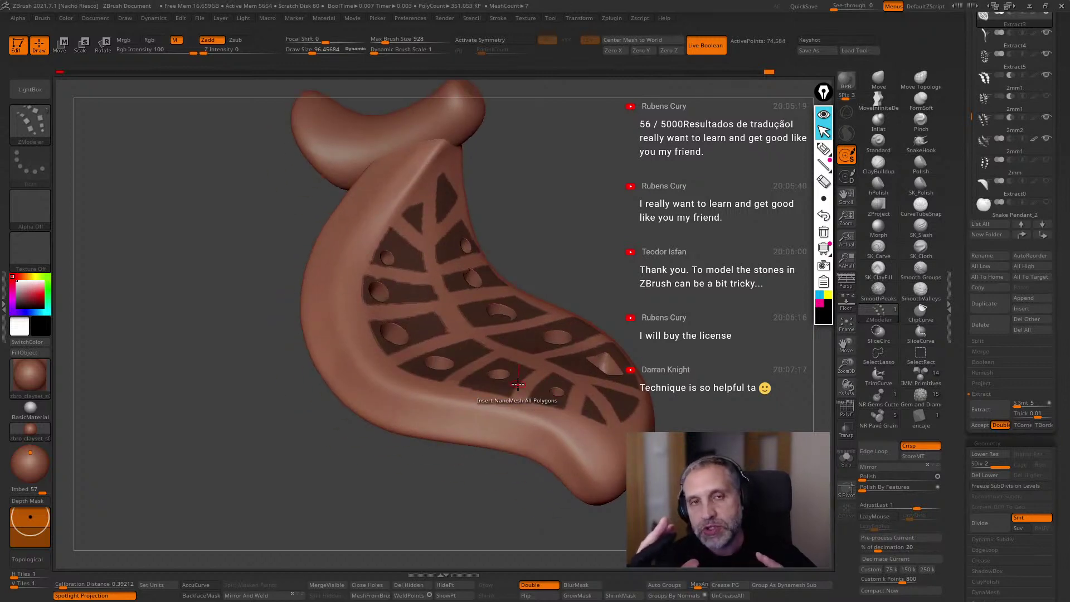
{"action": "right_click_drag", "start_coordinate": [517, 384], "coordinate": [733, 336]}
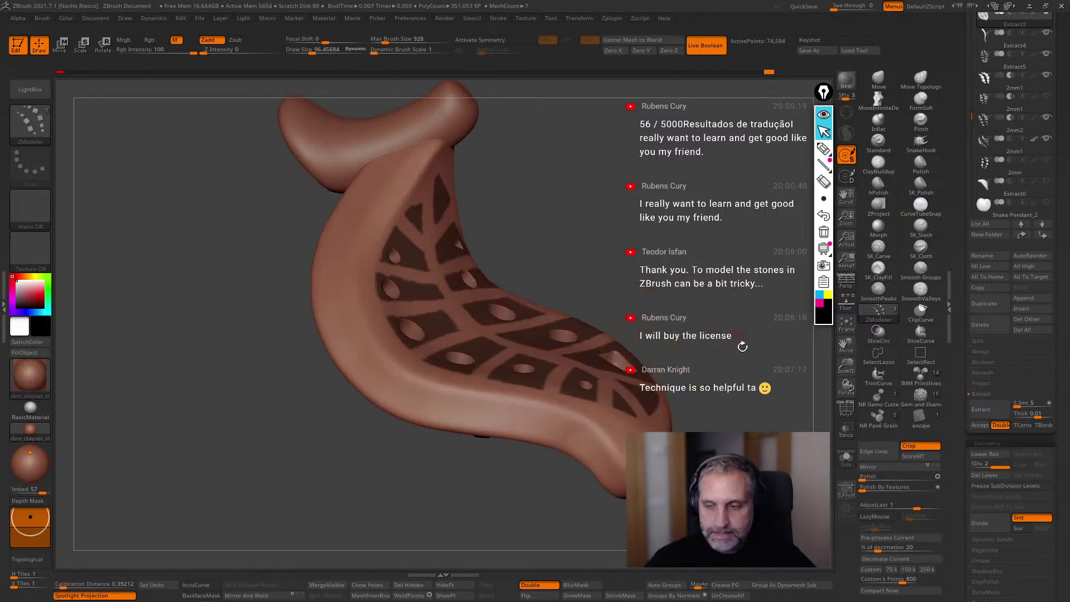
{"action": "key", "text": "Return"}
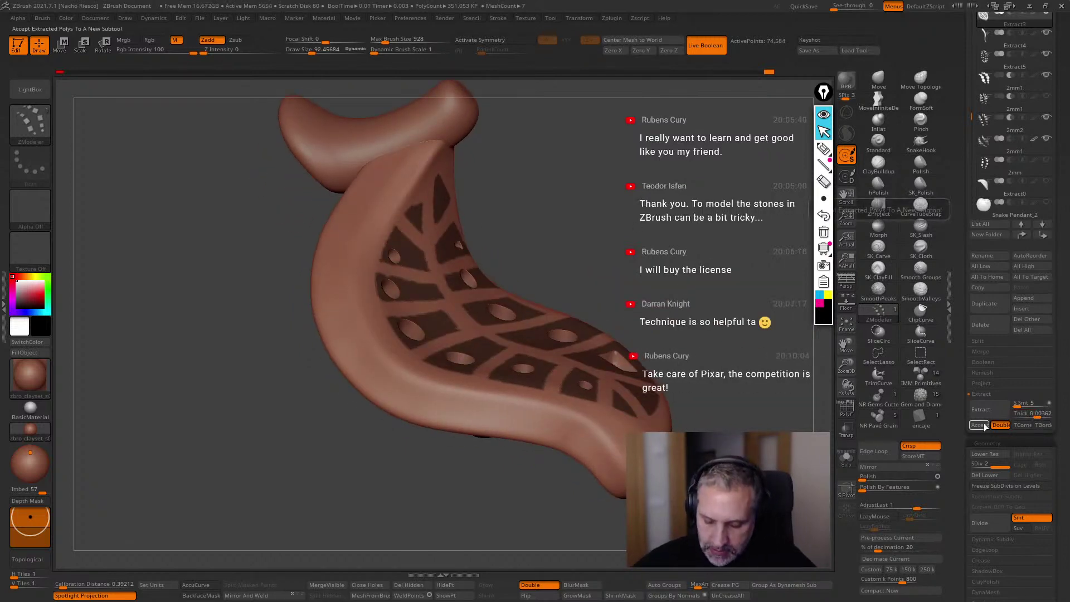
{"action": "left_click", "coordinate": [984, 423]}
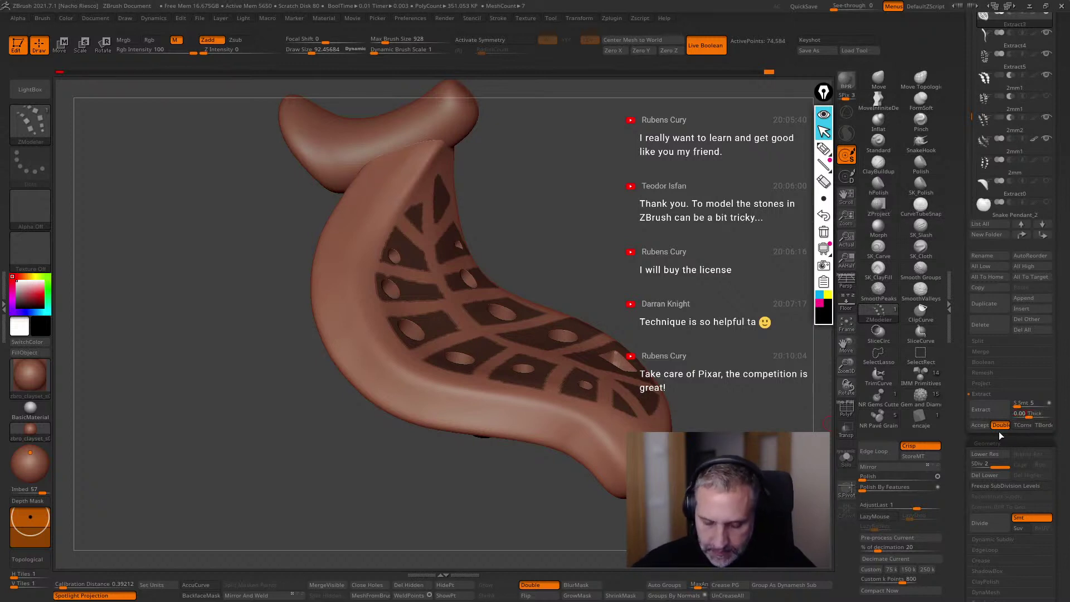
{"action": "left_click", "coordinate": [987, 413]}
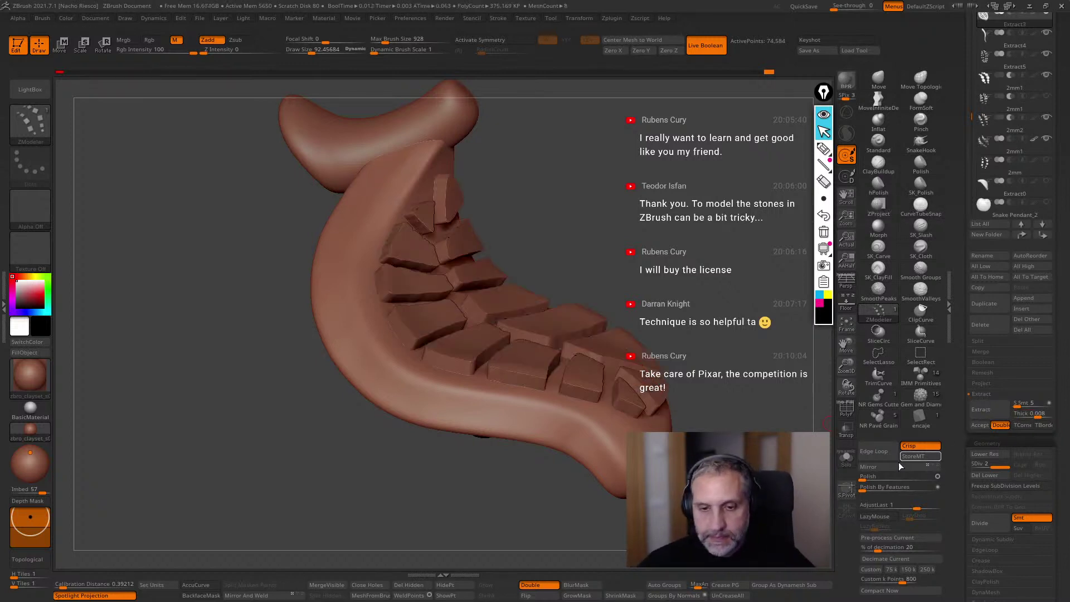
Accept the double-sided extraction with a thickness of 0.02 as a new subtool and smooth its isolated blocks with Polish By Features.
{"action": "left_click", "coordinate": [971, 425]}
{"action": "left_click", "coordinate": [846, 458]}
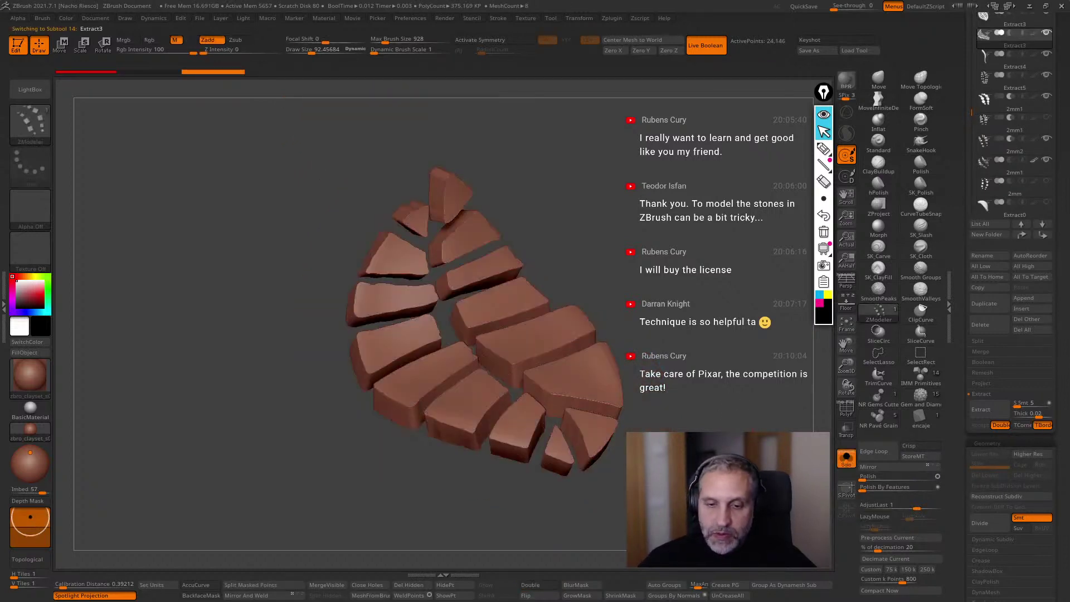
{"action": "left_click", "coordinate": [937, 488]}
{"action": "left_click", "coordinate": [878, 490]}
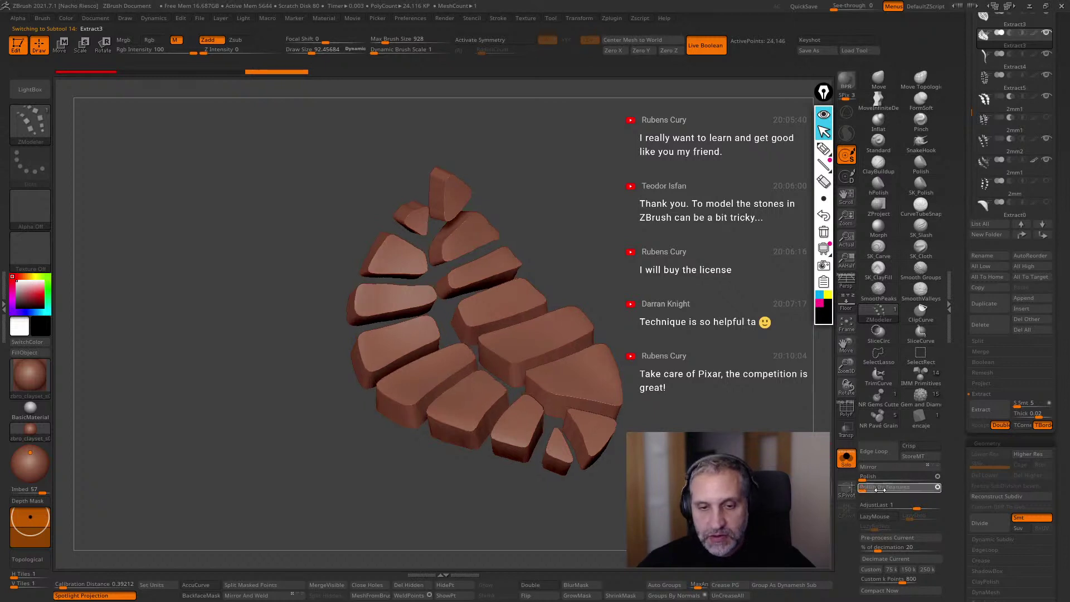
Show the whole pendant again and set the extracted blocks to Boolean subtraction so they cut into the back plate.
{"action": "left_click", "coordinate": [846, 457]}
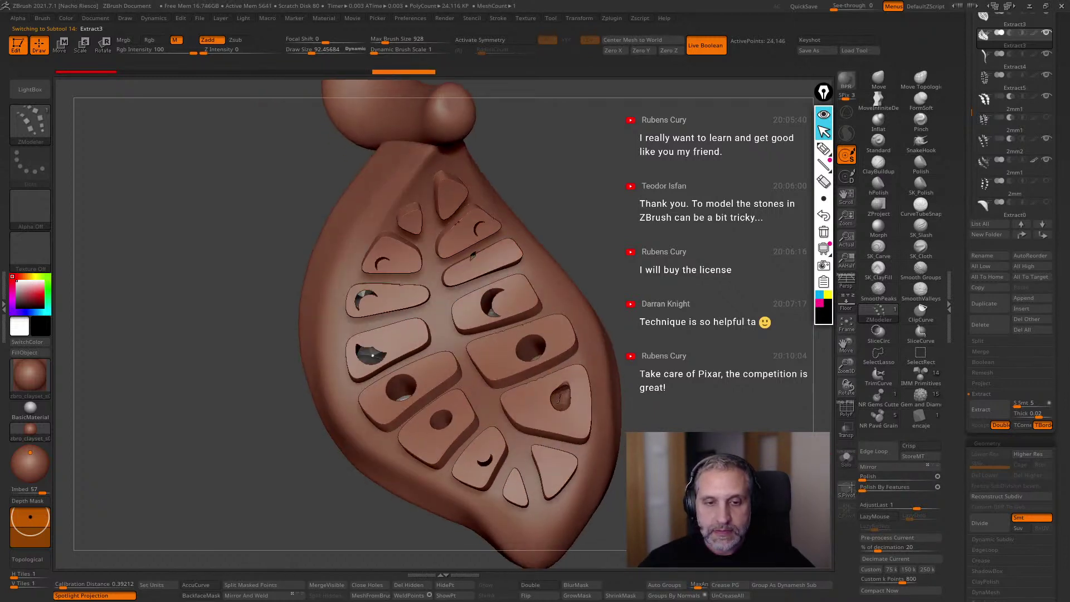
{"action": "right_click_drag", "start_coordinate": [641, 413], "coordinate": [663, 404]}
{"action": "scroll", "coordinate": [997, 145], "scroll_direction": "up", "scroll_amount": 3}
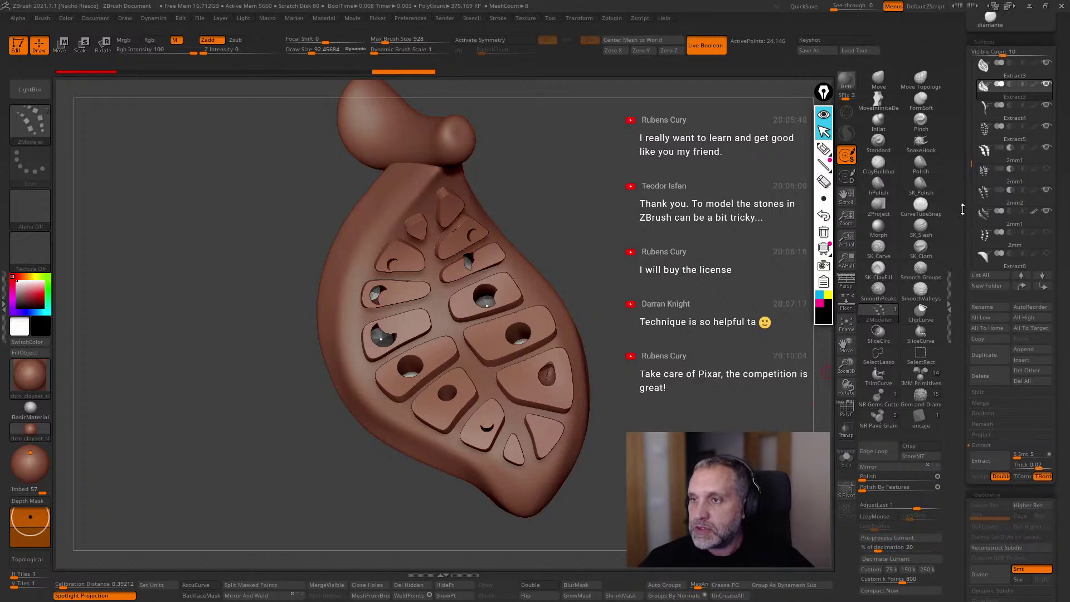
{"action": "right_click_drag", "start_coordinate": [729, 408], "coordinate": [693, 290]}
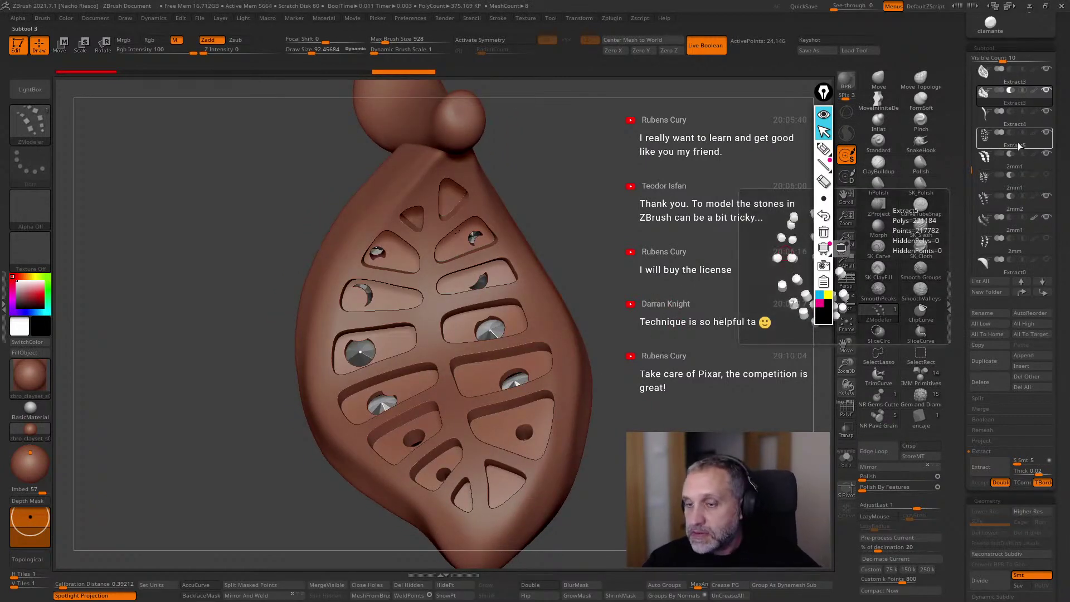
Examine the stone and cutter subtools, isolating the 2mm2 cylindrical cutters to check their shapes.
{"action": "left_click", "coordinate": [1020, 199]}
{"action": "left_click", "coordinate": [1034, 224]}
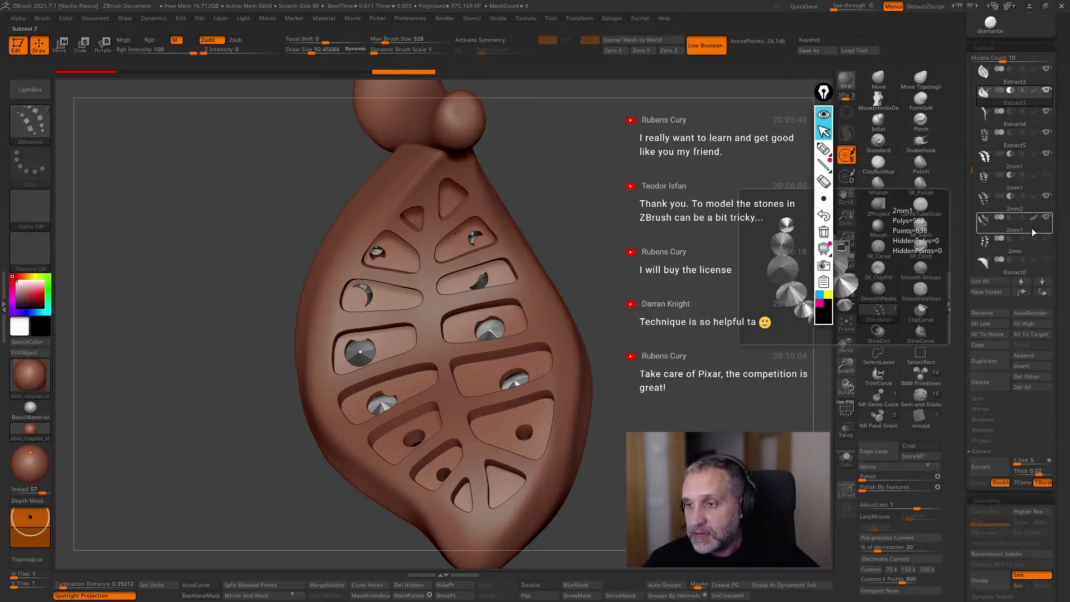
{"action": "left_click", "coordinate": [1020, 198]}
{"action": "left_click_drag", "start_coordinate": [717, 318], "coordinate": [739, 354]}
{"action": "left_click", "coordinate": [842, 461]}
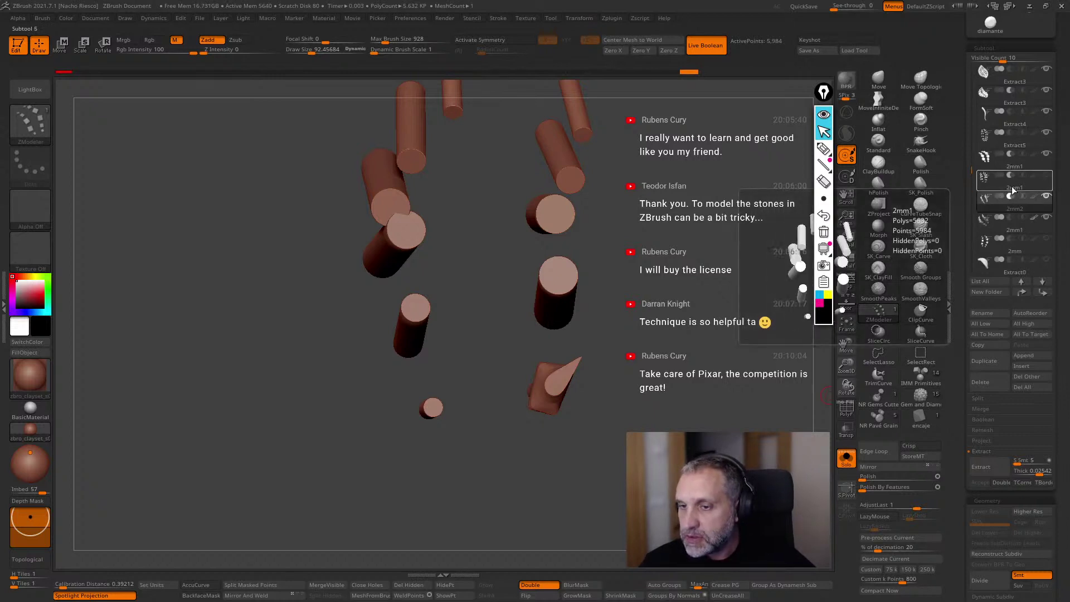
{"action": "mouse_move", "coordinate": [1008, 239]}
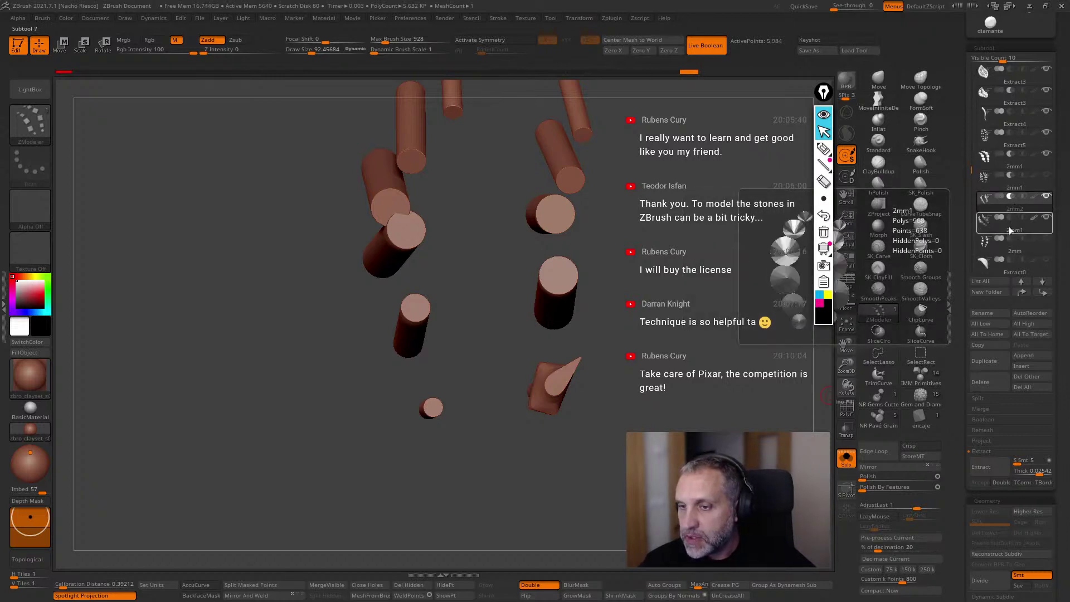
{"action": "mouse_move", "coordinate": [1010, 208]}
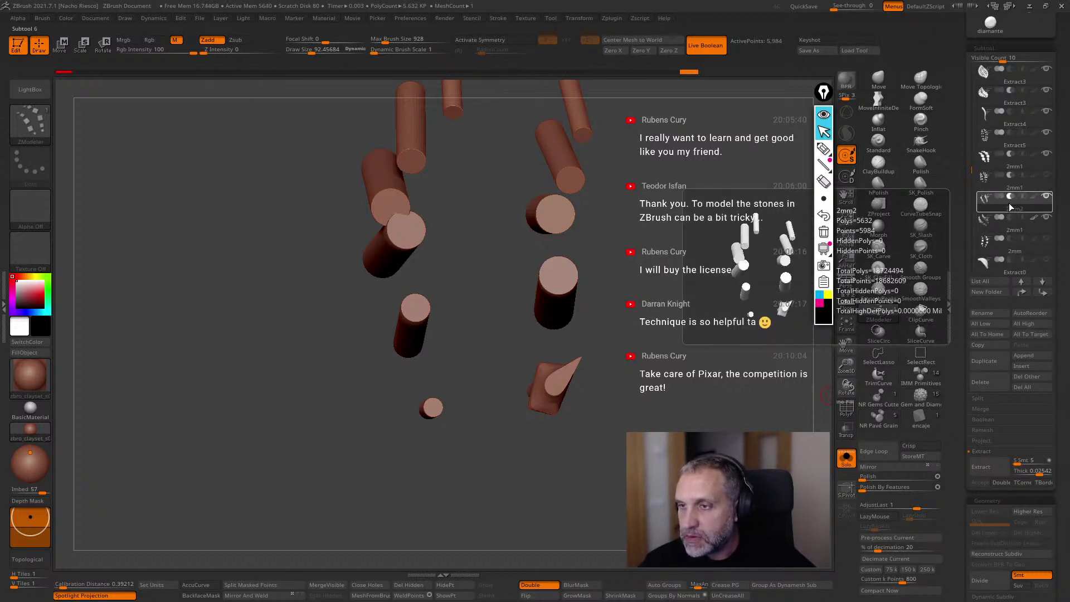
Select the extracted blocks subtool and try isolating and masking its lower-right block.
{"action": "left_click", "coordinate": [1001, 92]}
{"action": "right_click_drag", "start_coordinate": [568, 402], "coordinate": [593, 388]}
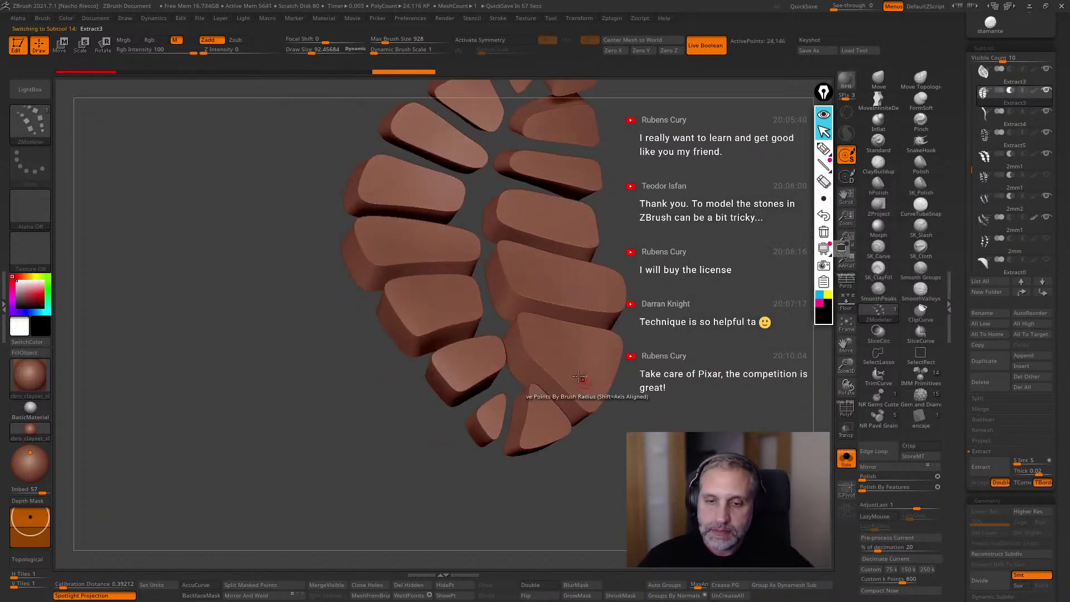
{"action": "left_click", "coordinate": [578, 371], "text": "ctrl+shift"}
{"action": "left_click", "coordinate": [691, 317], "text": "ctrl+shift"}
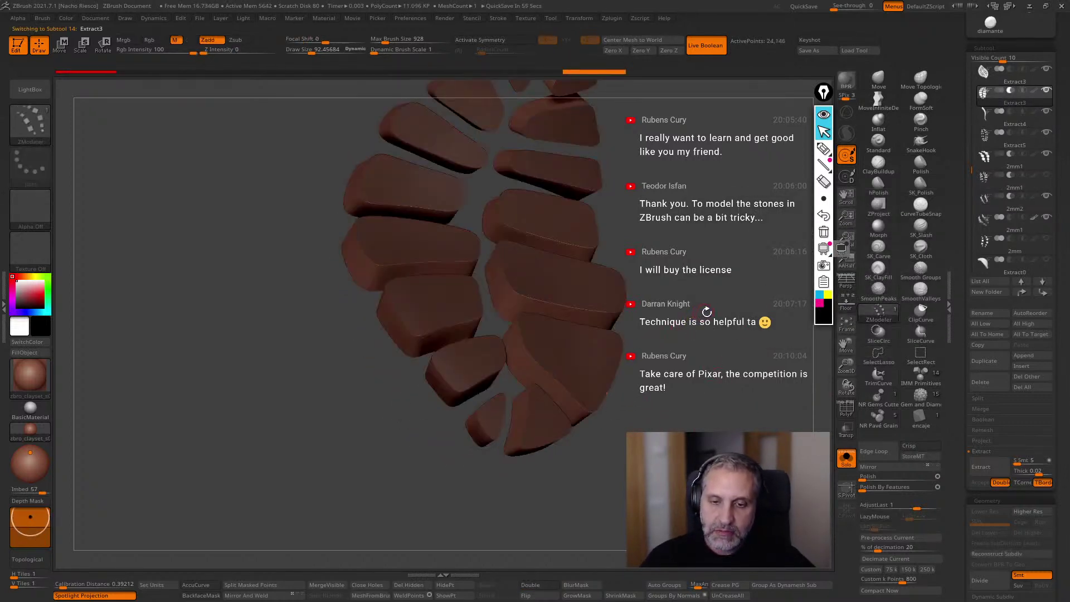
{"action": "key", "text": "b"}
{"action": "key", "text": "z"}
{"action": "key", "text": "m"}
{"action": "left_click", "coordinate": [845, 460]}
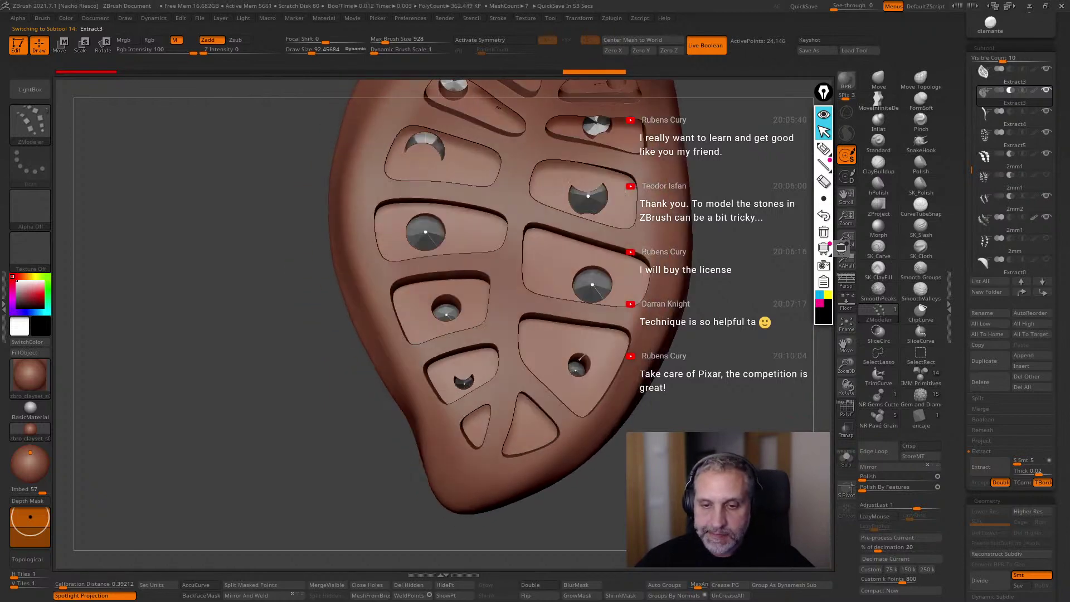
Activate the Move Topological brush with AccuCurve turned off, undoing the first stroke on the lower-right block.
{"action": "left_click", "coordinate": [922, 80]}
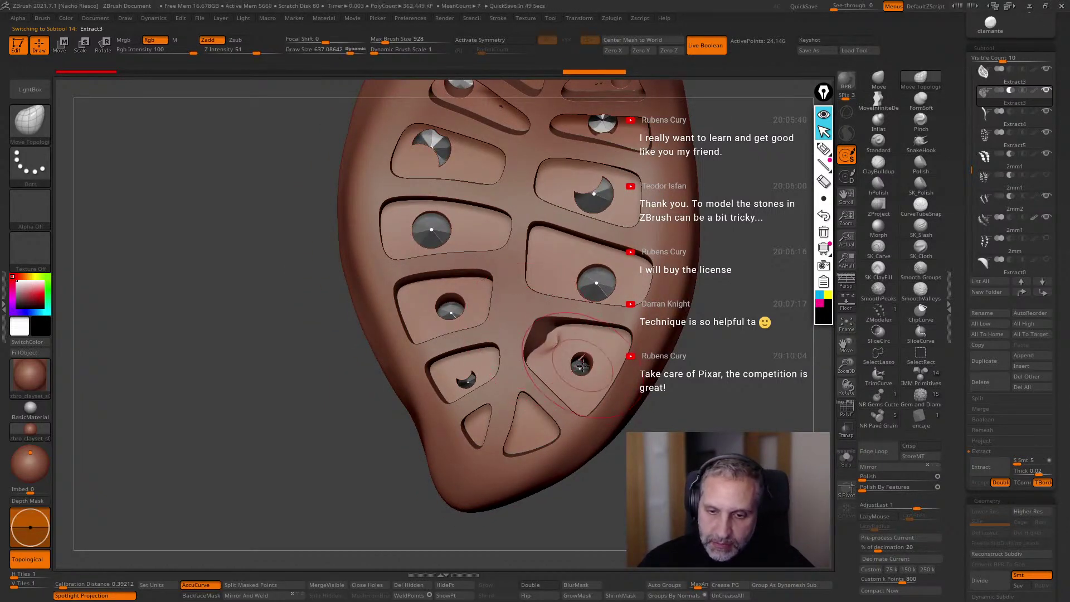
{"action": "key", "text": "ctrl+z"}
{"action": "key", "text": "ctrl+z"}
{"action": "left_click", "coordinate": [215, 582]}
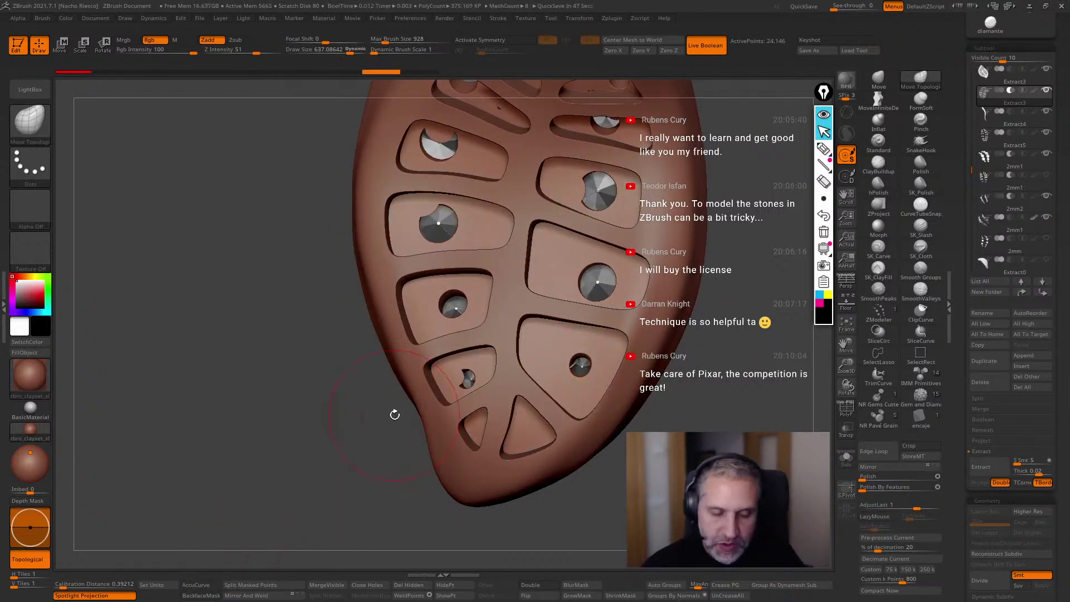
{"action": "right_click_drag", "start_coordinate": [594, 402], "coordinate": [605, 404]}
{"action": "key", "text": "w"}
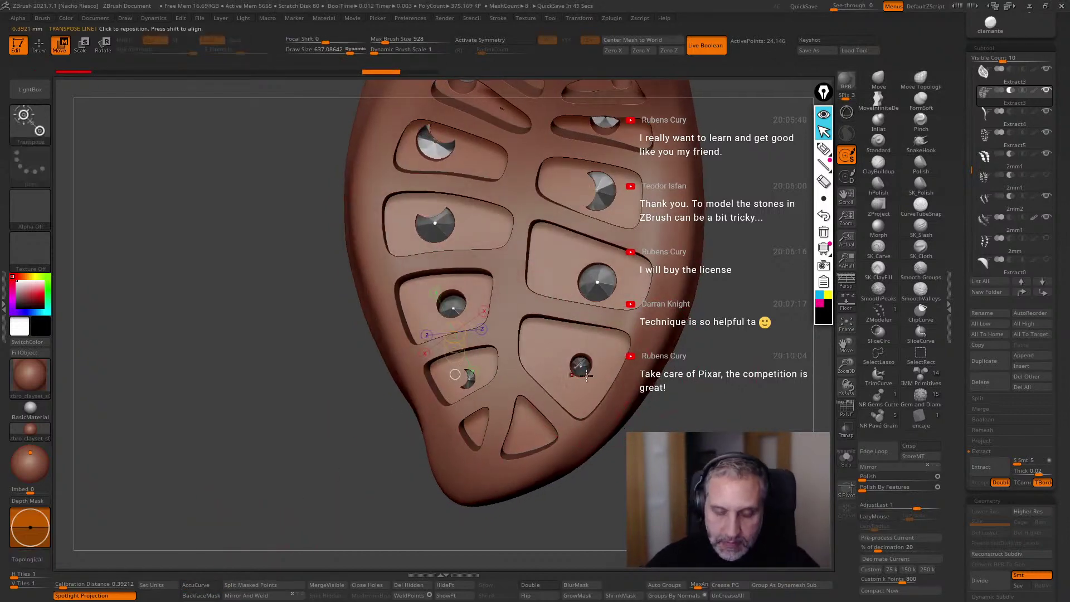
{"action": "key", "text": "y"}
{"action": "right_click_drag", "start_coordinate": [694, 248], "coordinate": [678, 304], "text": "alt"}
{"action": "left_click_drag", "start_coordinate": [627, 241], "coordinate": [619, 242], "text": "alt"}
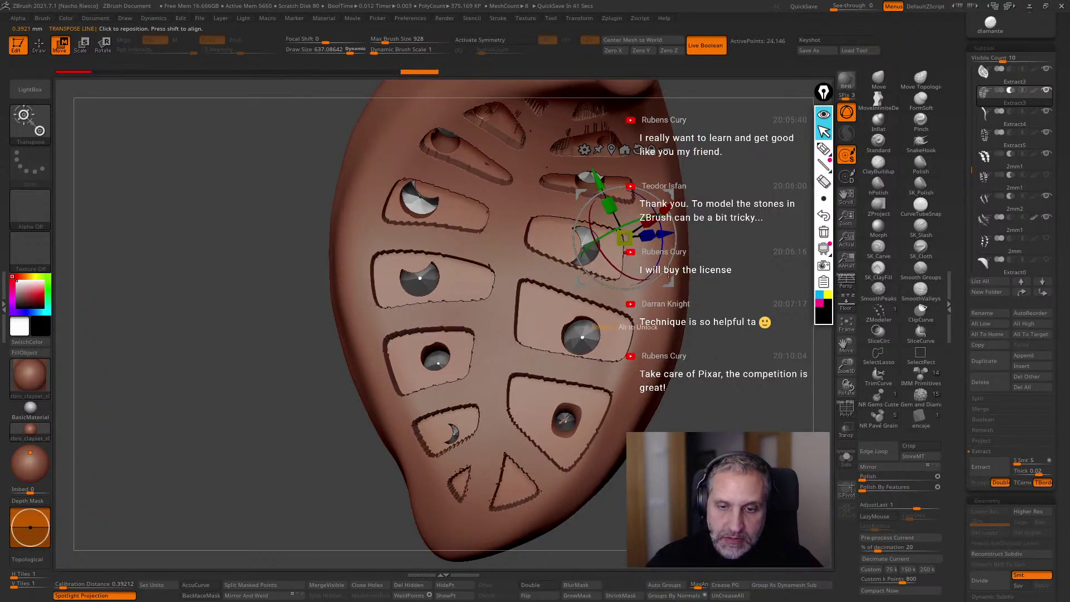
{"action": "key", "text": "ctrl+z"}
{"action": "left_click", "coordinate": [611, 151]}
{"action": "left_click_drag", "start_coordinate": [489, 314], "coordinate": [492, 318]}
{"action": "key", "text": "ctrl+z"}
Set the draw size to about 769 and flare the walls of the plate's lower-right opening with Move Topological strokes.
{"action": "key", "text": "s"}
{"action": "left_click_drag", "start_coordinate": [484, 435], "coordinate": [493, 438]}
{"action": "key", "text": "q"}
{"action": "key", "text": "s"}
{"action": "left_click_drag", "start_coordinate": [495, 440], "coordinate": [518, 456]}
{"action": "right_click_drag", "start_coordinate": [522, 458], "coordinate": [524, 473]}
{"action": "key", "text": "bracketleft"}
{"action": "mouse_move", "coordinate": [525, 458]}
{"action": "left_mouse_down"}
{"action": "mouse_move", "coordinate": [507, 432]}
{"action": "mouse_move", "coordinate": [561, 440]}
{"action": "left_mouse_up"}
{"action": "key", "text": "bracketleft"}
{"action": "right_click_drag", "start_coordinate": [561, 440], "coordinate": [562, 425]}
{"action": "left_click_drag", "start_coordinate": [551, 440], "coordinate": [527, 450]}
{"action": "right_click_drag", "start_coordinate": [557, 440], "coordinate": [565, 433]}
{"action": "left_click_drag", "start_coordinate": [529, 449], "coordinate": [523, 457], "text": "shift"}
{"action": "right_click_drag", "start_coordinate": [511, 445], "coordinate": [545, 453]}
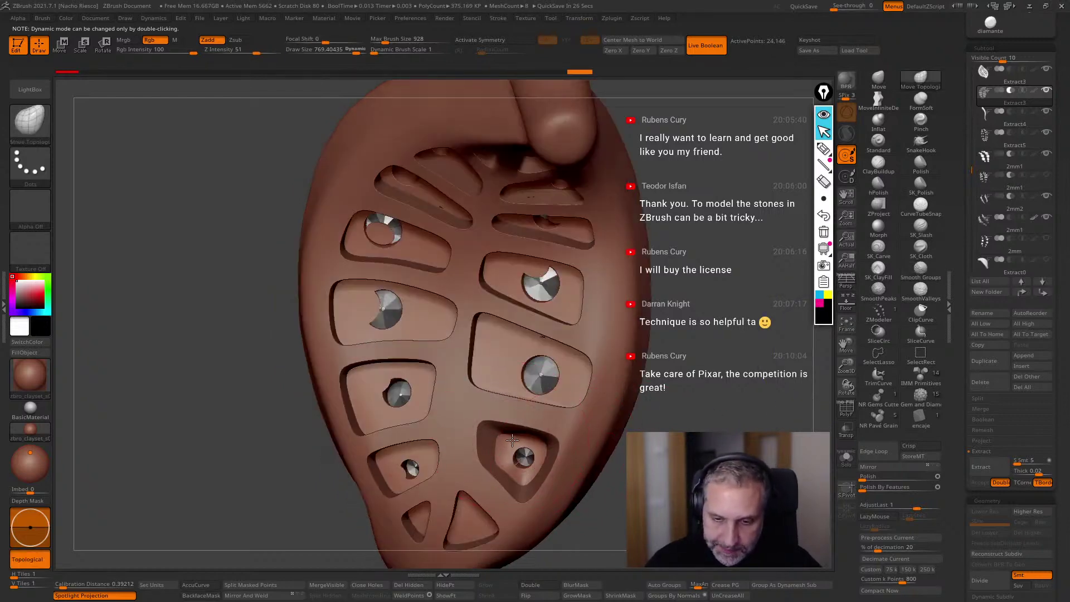
Examine the flared lower-right opening against the neighbouring straight-walled openings from several angles.
{"action": "right_click_drag", "start_coordinate": [684, 372], "coordinate": [685, 390]}
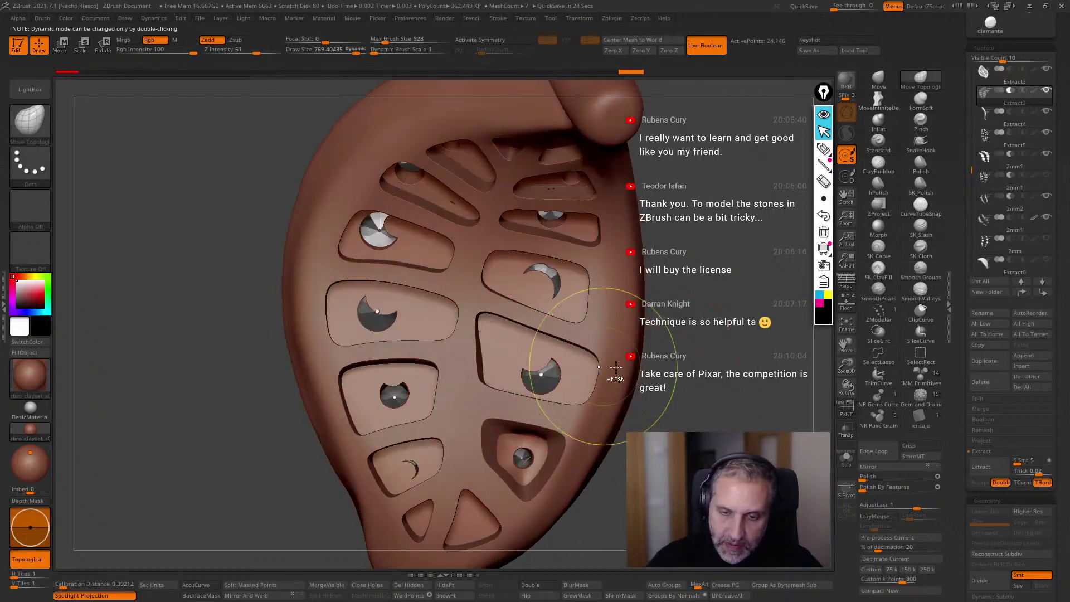
{"action": "key", "text": "ctrl"}
{"action": "right_click_drag", "start_coordinate": [685, 410], "coordinate": [687, 390], "text": "ctrl"}
{"action": "mouse_move", "coordinate": [686, 390]}
{"action": "right_mouse_down"}
{"action": "mouse_move", "coordinate": [689, 423]}
{"action": "mouse_move", "coordinate": [588, 420]}
{"action": "right_mouse_up"}
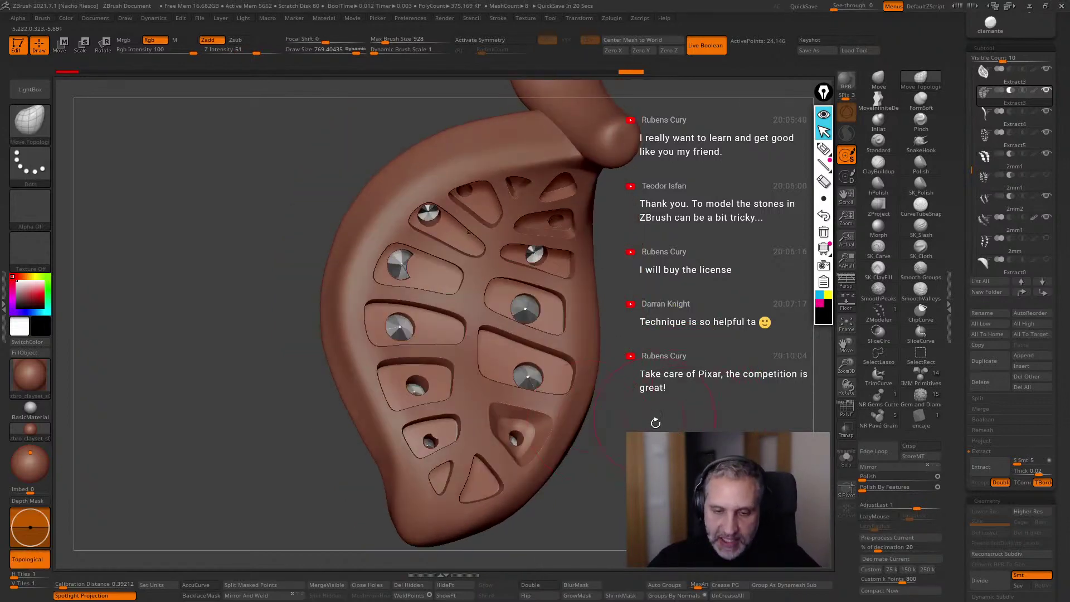
{"action": "right_click_drag", "start_coordinate": [655, 415], "coordinate": [612, 417]}
{"action": "key", "text": "ctrl"}
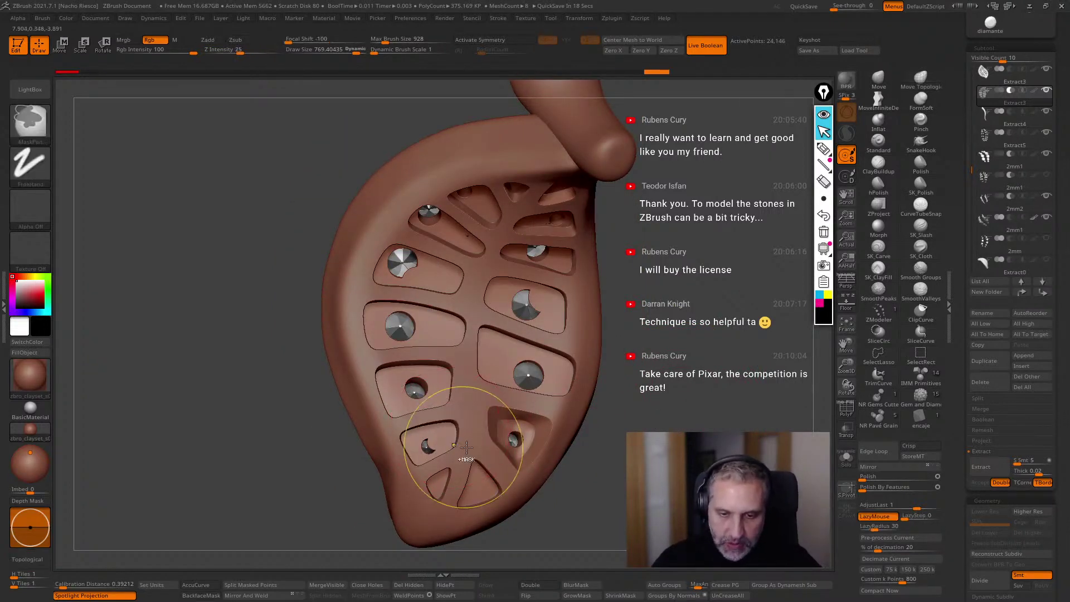
{"action": "right_click_drag", "start_coordinate": [597, 473], "coordinate": [574, 527]}
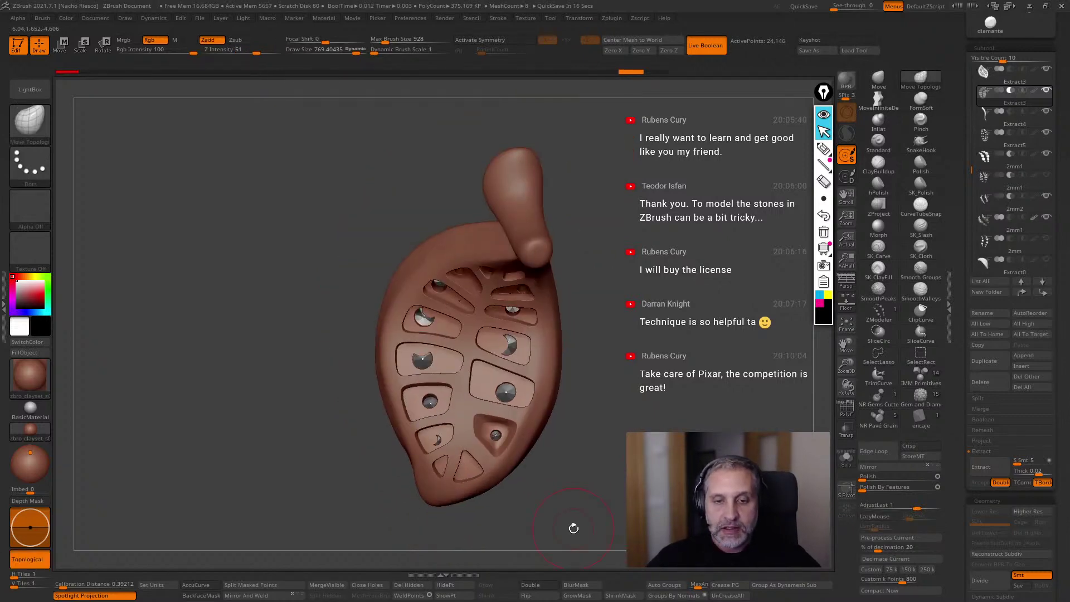
{"action": "right_click_drag", "start_coordinate": [574, 528], "coordinate": [657, 490]}
Isolate the extracted blocks subtool and sketch a straight-walled rectangle above the blocks with the annotation pen.
{"action": "left_click", "coordinate": [844, 460]}
{"action": "right_click_drag", "start_coordinate": [724, 429], "coordinate": [652, 438]}
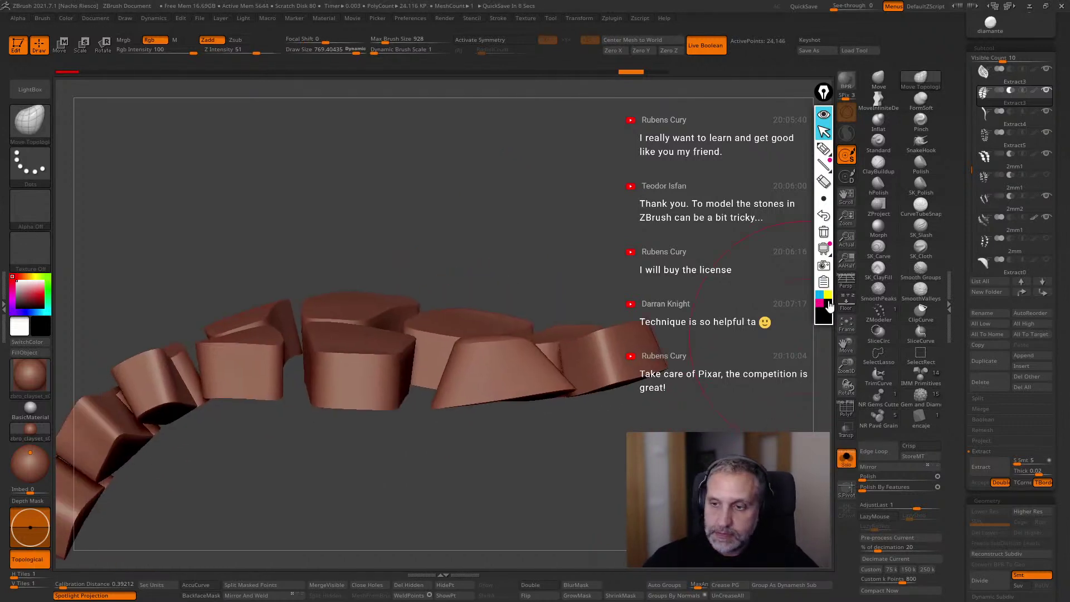
{"action": "left_click", "coordinate": [823, 148]}
{"action": "mouse_move", "coordinate": [454, 268]}
{"action": "left_mouse_down"}
{"action": "mouse_move", "coordinate": [455, 224]}
{"action": "mouse_move", "coordinate": [546, 212]}
{"action": "left_mouse_up"}
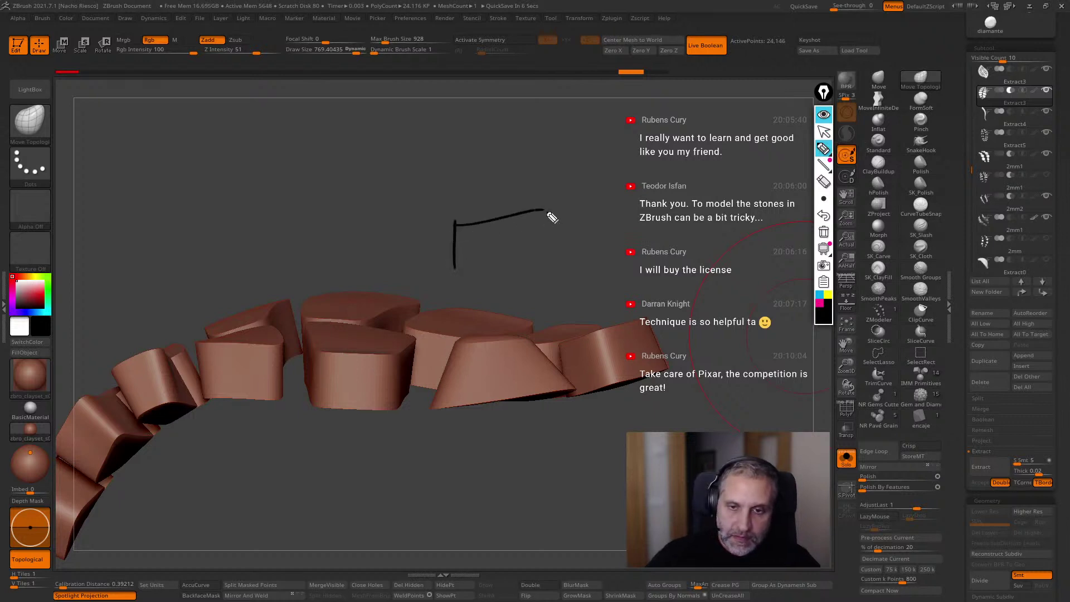
{"action": "left_click_drag", "start_coordinate": [464, 283], "coordinate": [453, 273]}
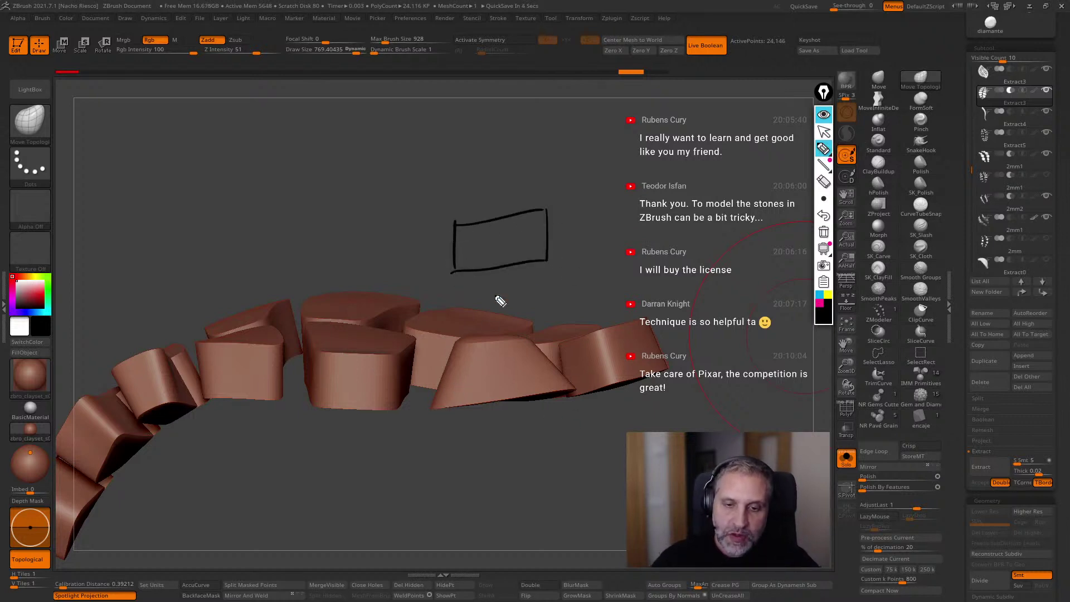
Sketch a flared stone seat with a faceted diamond and tapering guide lines on a block, then clear all annotations.
{"action": "mouse_move", "coordinate": [561, 304]}
{"action": "left_mouse_down"}
{"action": "mouse_move", "coordinate": [609, 246]}
{"action": "mouse_move", "coordinate": [616, 219]}
{"action": "left_mouse_up"}
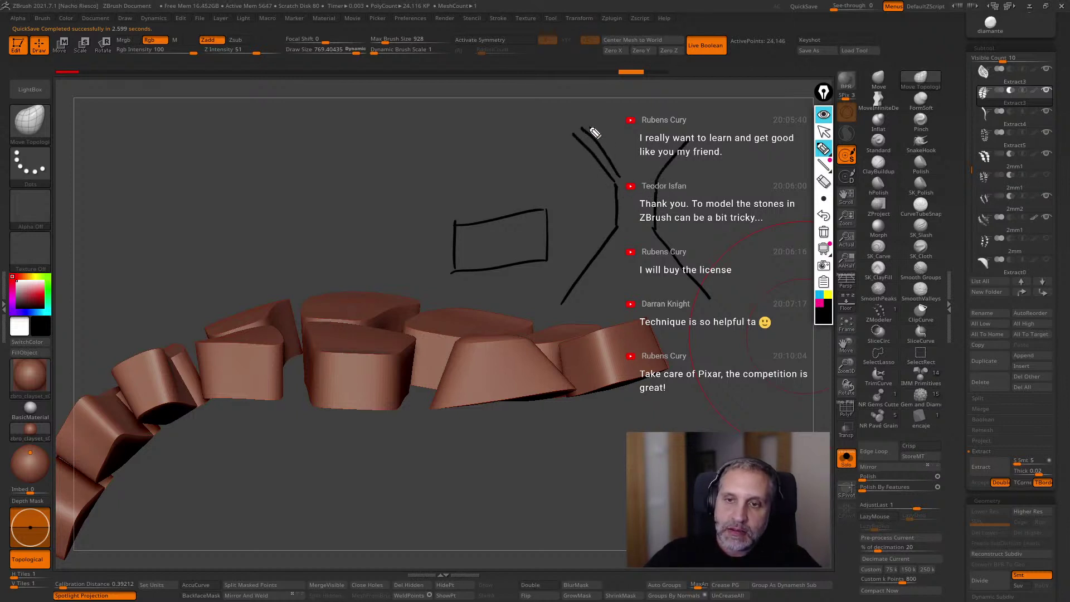
{"action": "mouse_move", "coordinate": [613, 104]}
{"action": "left_mouse_down"}
{"action": "mouse_move", "coordinate": [692, 104]}
{"action": "mouse_move", "coordinate": [625, 173]}
{"action": "left_mouse_up"}
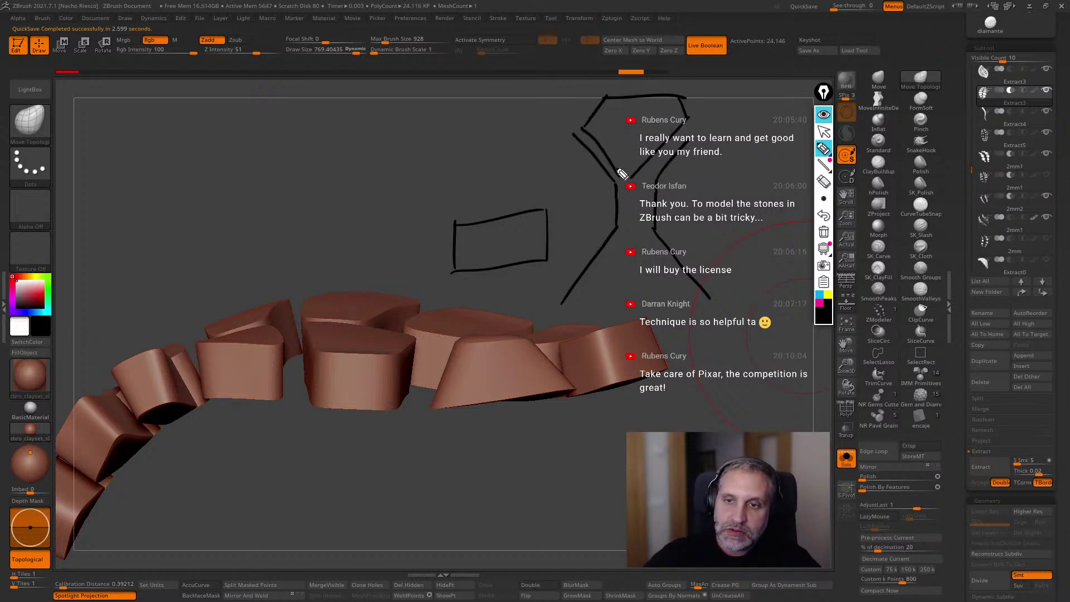
{"action": "mouse_move", "coordinate": [582, 130]}
{"action": "left_mouse_down"}
{"action": "mouse_move", "coordinate": [628, 122]}
{"action": "mouse_move", "coordinate": [629, 184]}
{"action": "left_mouse_up"}
{"action": "left_click_drag", "start_coordinate": [657, 122], "coordinate": [633, 181]}
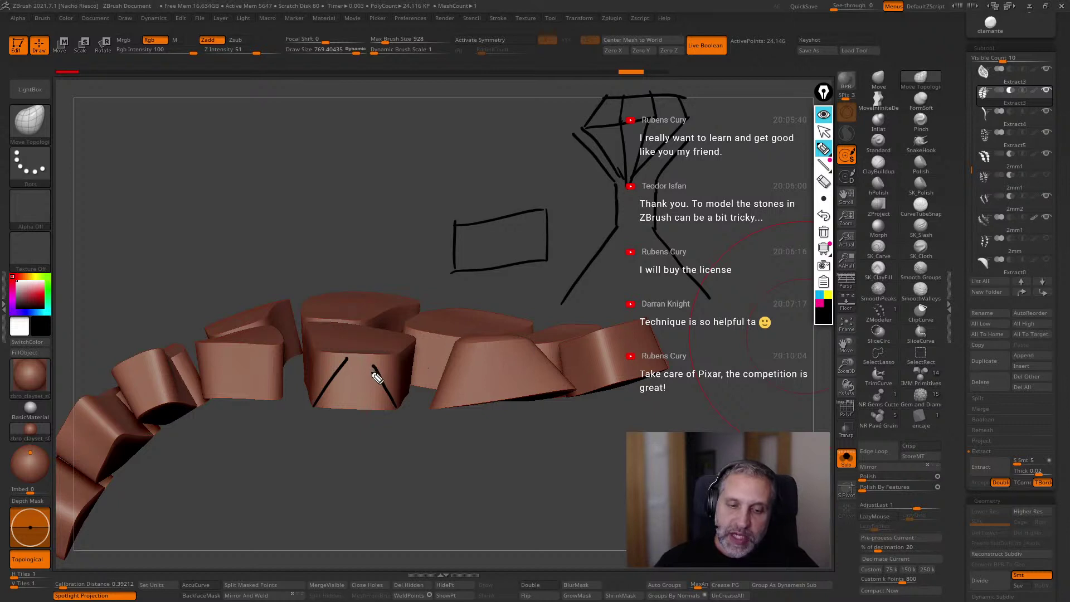
{"action": "left_click_drag", "start_coordinate": [502, 245], "coordinate": [478, 354]}
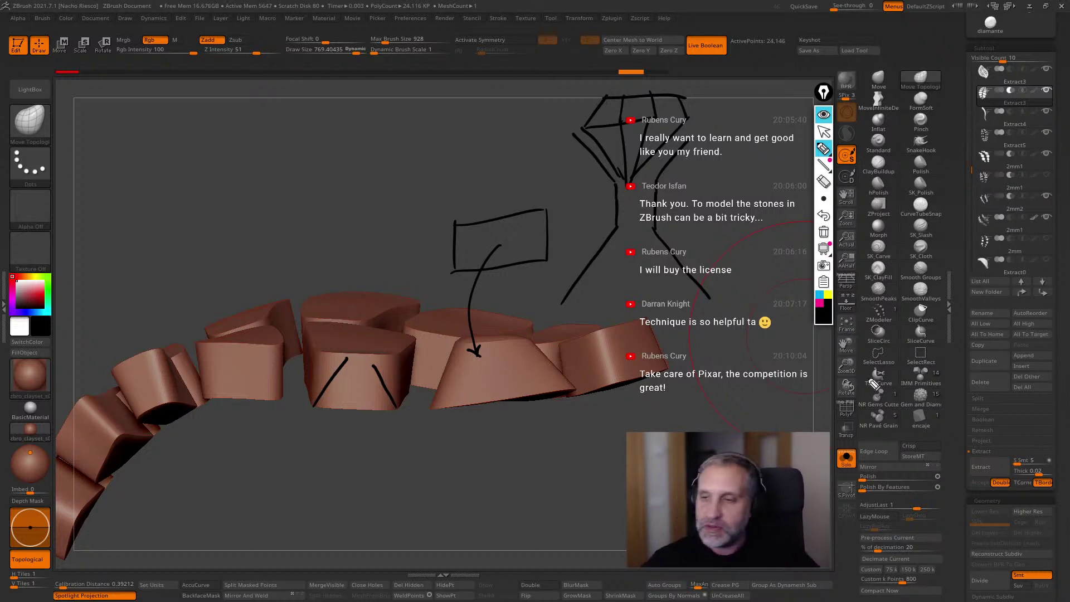
{"action": "left_click", "coordinate": [823, 231]}
{"action": "left_click", "coordinate": [823, 131]}
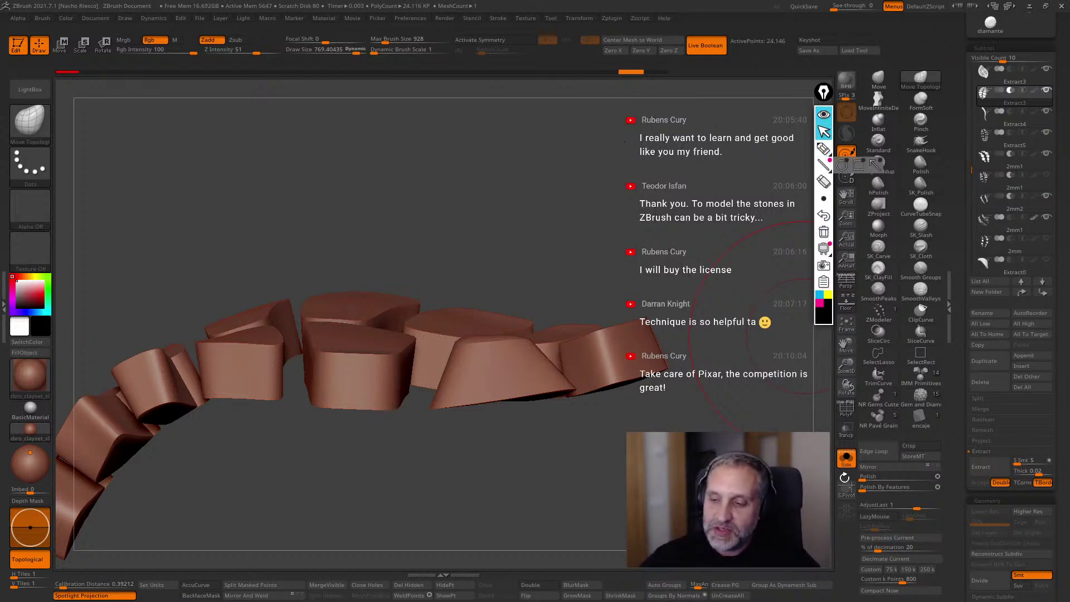
Show the whole pendant again, select the cone-shaped 2mm1 cutters and hide the extracted blocks subtool.
{"action": "left_click", "coordinate": [845, 457]}
{"action": "key", "text": "f"}
{"action": "left_click_drag", "start_coordinate": [769, 412], "coordinate": [672, 479]}
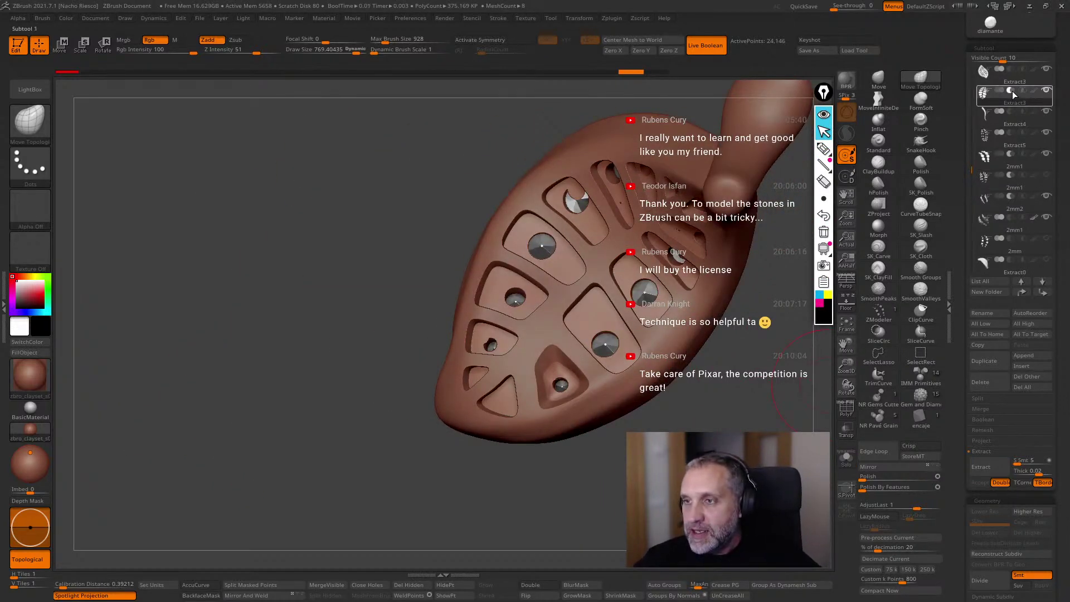
{"action": "left_click", "coordinate": [1022, 162]}
{"action": "left_click", "coordinate": [1047, 91]}
{"action": "left_click_drag", "start_coordinate": [769, 403], "coordinate": [684, 414]}
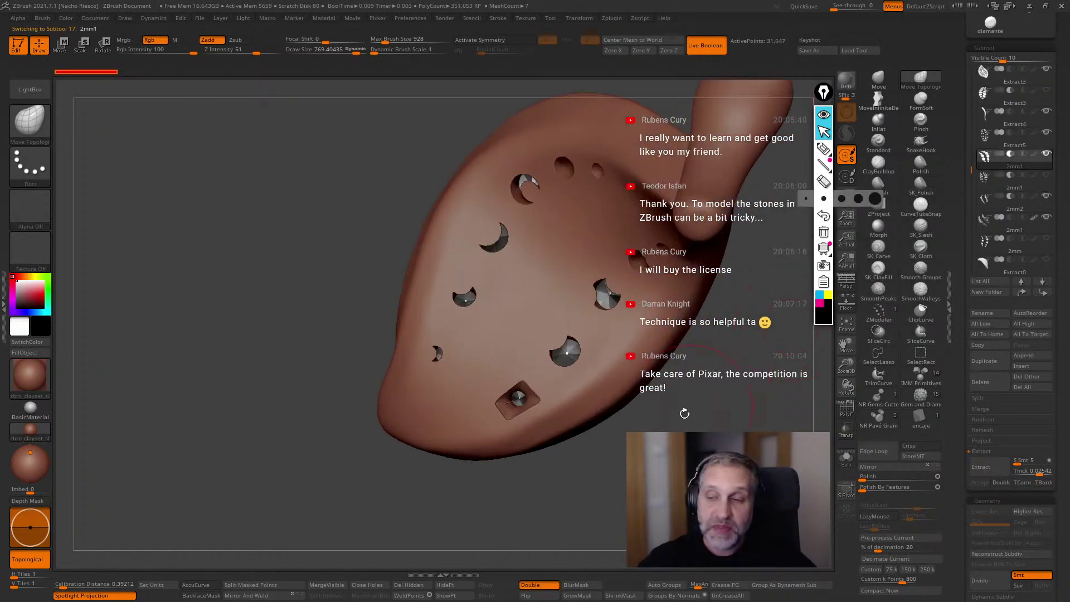
Turn on AccuCurve for the Move Topological brush and set the draw size to about 720.
{"action": "left_click", "coordinate": [199, 586]}
{"action": "key", "text": "s"}
{"action": "left_click", "coordinate": [547, 395]}
{"action": "left_click_drag", "start_coordinate": [556, 376], "coordinate": [556, 374]}
Inspect the cone cutters in isolation and through the transparent pendant to compare them with the cylindrical cutters.
{"action": "left_click", "coordinate": [845, 457]}
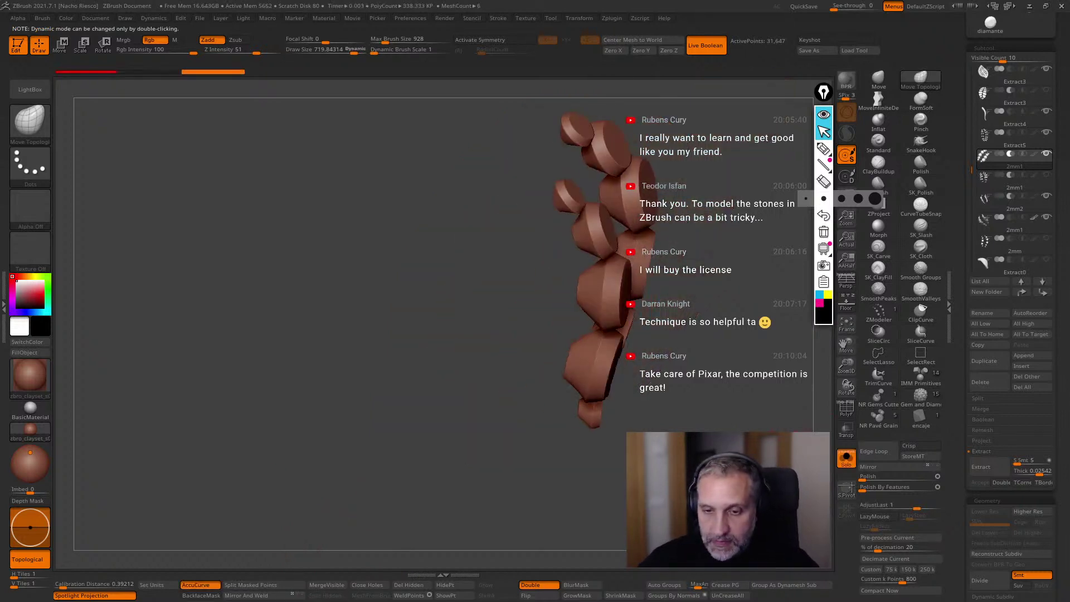
{"action": "left_click", "coordinate": [1015, 183]}
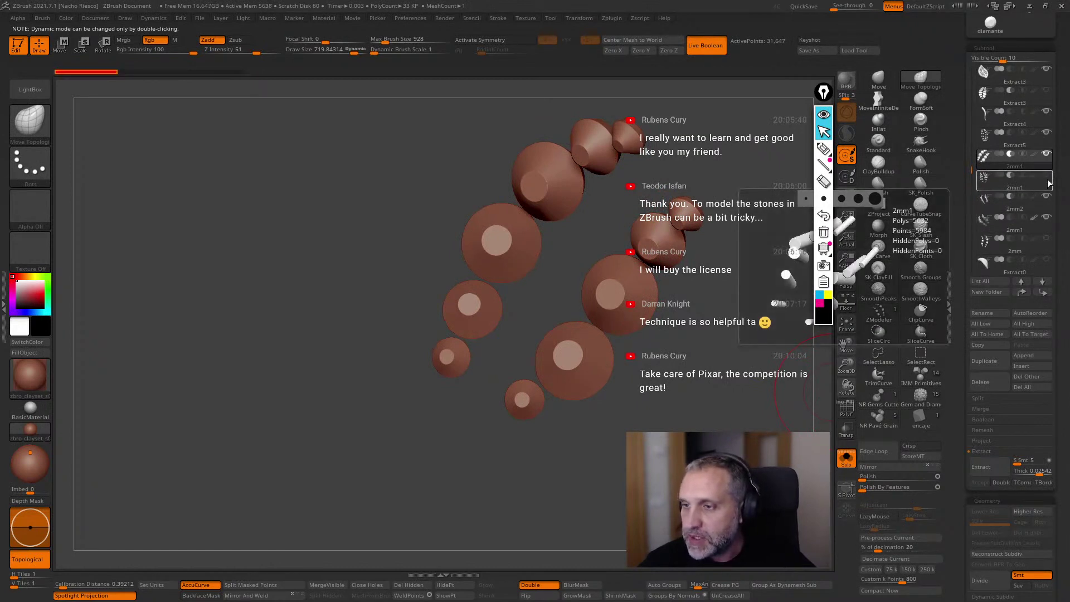
{"action": "left_click", "coordinate": [845, 457]}
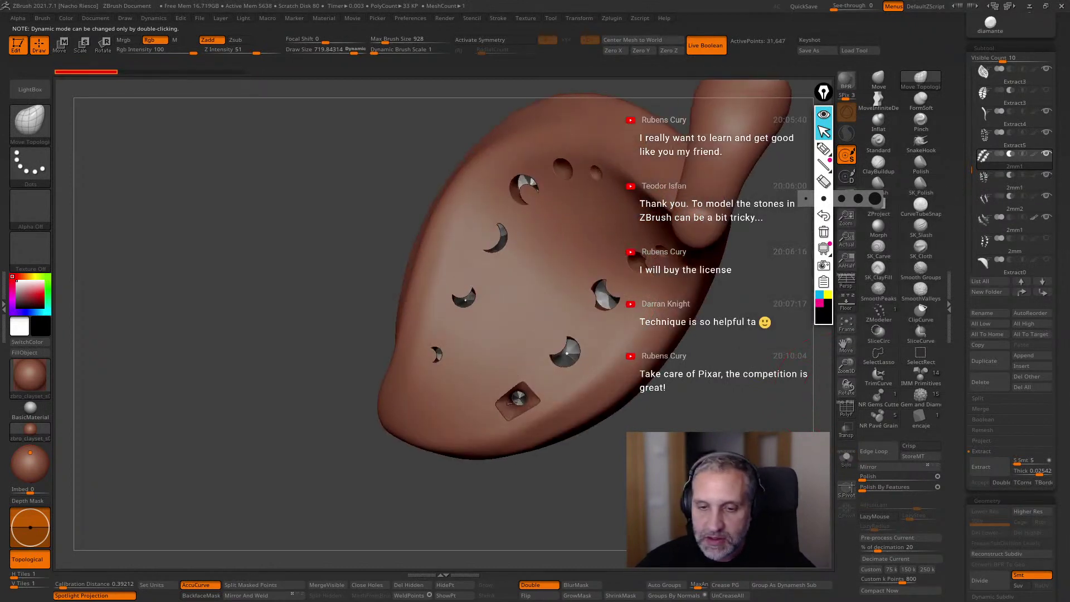
{"action": "left_click", "coordinate": [848, 438]}
{"action": "left_click", "coordinate": [849, 438]}
{"action": "left_click_drag", "start_coordinate": [802, 445], "coordinate": [752, 426]}
{"action": "left_click", "coordinate": [847, 435]}
Select and isolate the cylindrical 2mm1 cutters, mask their stone-side ends and blur the mask.
{"action": "left_click", "coordinate": [1003, 178]}
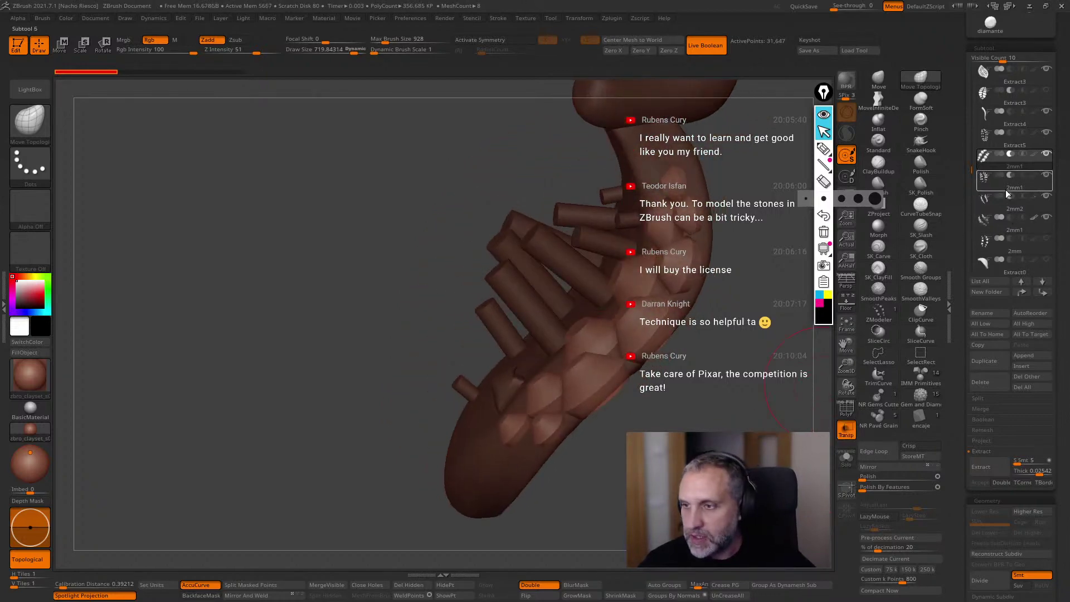
{"action": "left_click", "coordinate": [846, 429]}
{"action": "left_click_drag", "start_coordinate": [800, 434], "coordinate": [833, 498]}
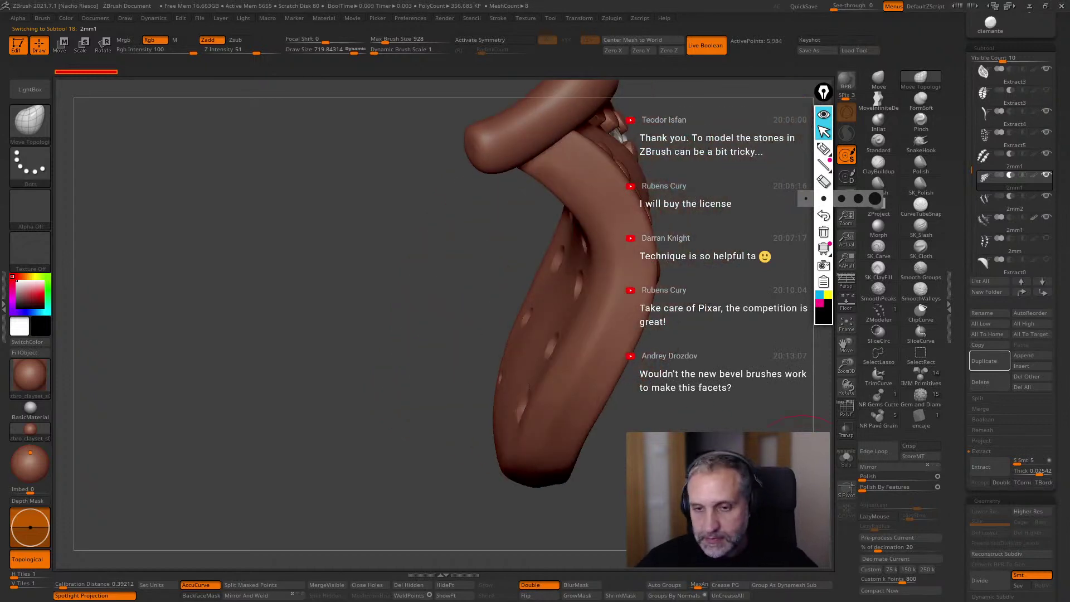
{"action": "left_click", "coordinate": [846, 457]}
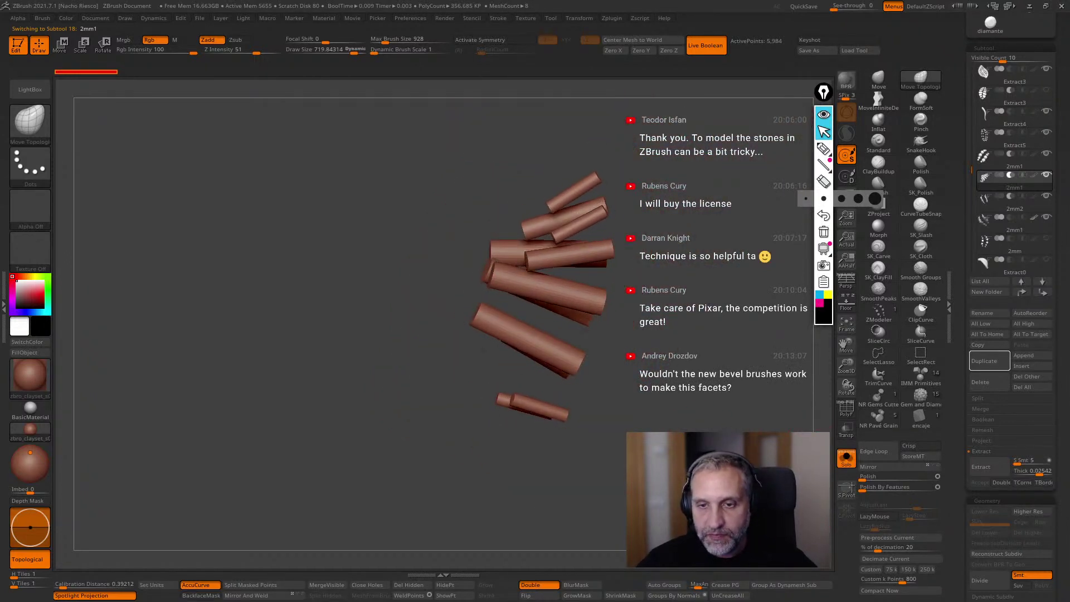
{"action": "key", "text": "ctrl"}
{"action": "left_click", "coordinate": [30, 162]}
{"action": "left_click", "coordinate": [132, 136]}
{"action": "mouse_move", "coordinate": [580, 122]}
{"action": "left_mouse_down", "text": "ctrl"}
{"action": "mouse_move", "coordinate": [591, 237]}
{"action": "mouse_move", "coordinate": [557, 401]}
{"action": "mouse_move", "coordinate": [568, 418]}
{"action": "left_mouse_up", "text": "ctrl"}
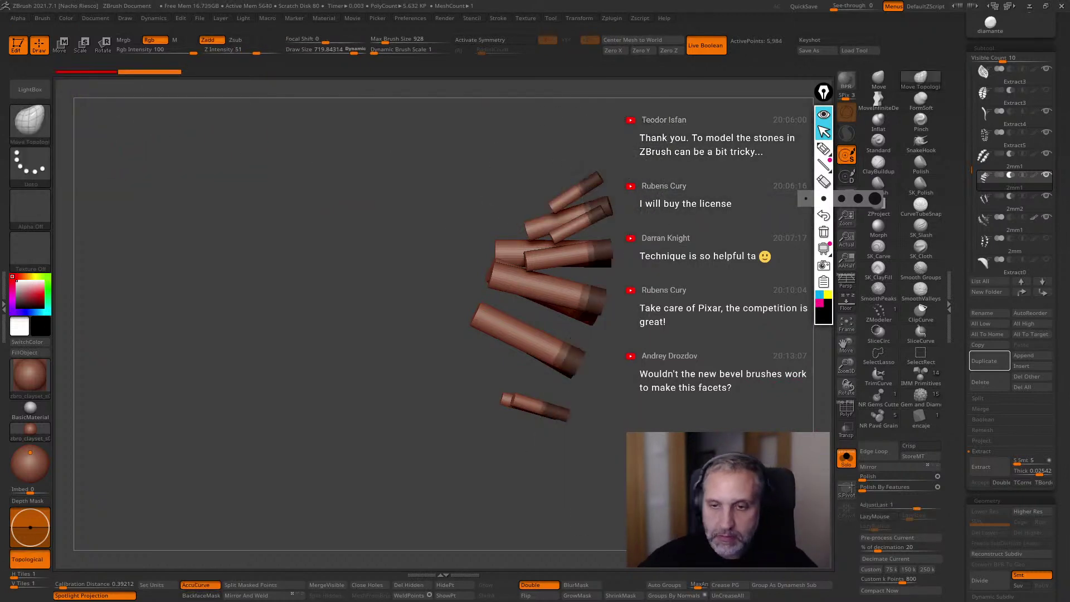
{"action": "left_click", "coordinate": [588, 589]}
Show the full pendant and pull the second-lowest hole on the plate's right side into a four-cornered opening.
{"action": "left_click", "coordinate": [845, 459]}
{"action": "mouse_move", "coordinate": [776, 453]}
{"action": "left_mouse_down"}
{"action": "mouse_move", "coordinate": [663, 426]}
{"action": "mouse_move", "coordinate": [563, 375]}
{"action": "left_mouse_up"}
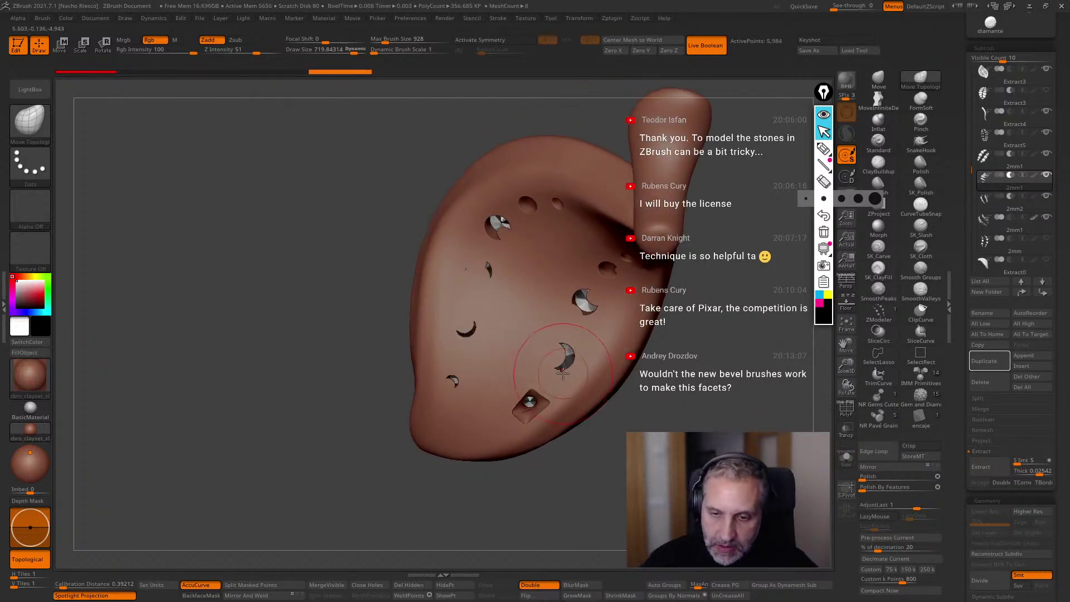
{"action": "left_click_drag", "start_coordinate": [566, 513], "coordinate": [549, 440]}
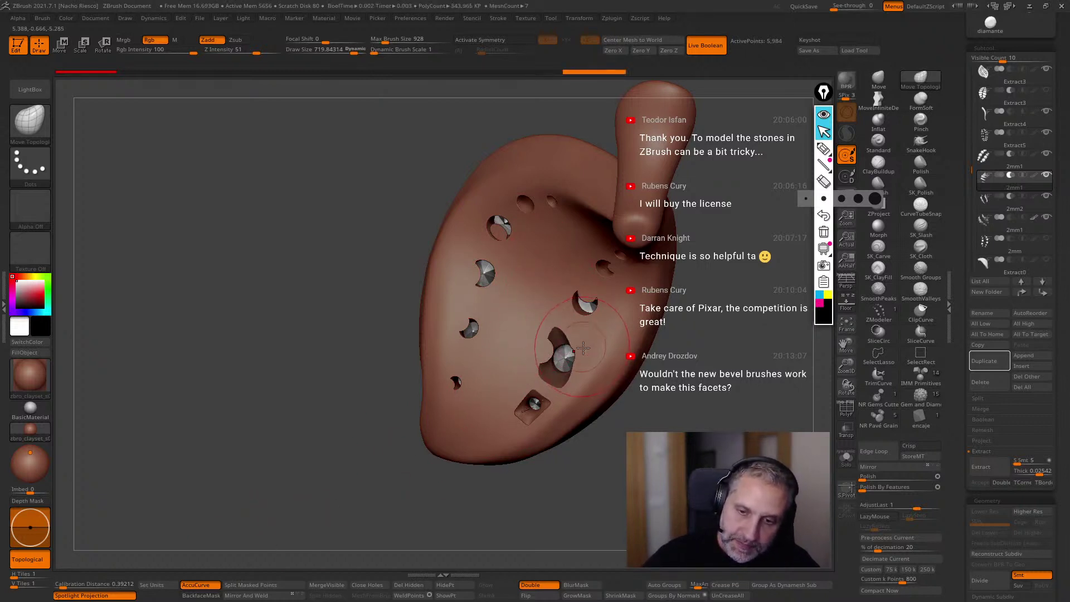
{"action": "mouse_move", "coordinate": [581, 347]}
{"action": "right_mouse_down"}
{"action": "mouse_move", "coordinate": [606, 359]}
{"action": "mouse_move", "coordinate": [588, 353]}
{"action": "right_mouse_up"}
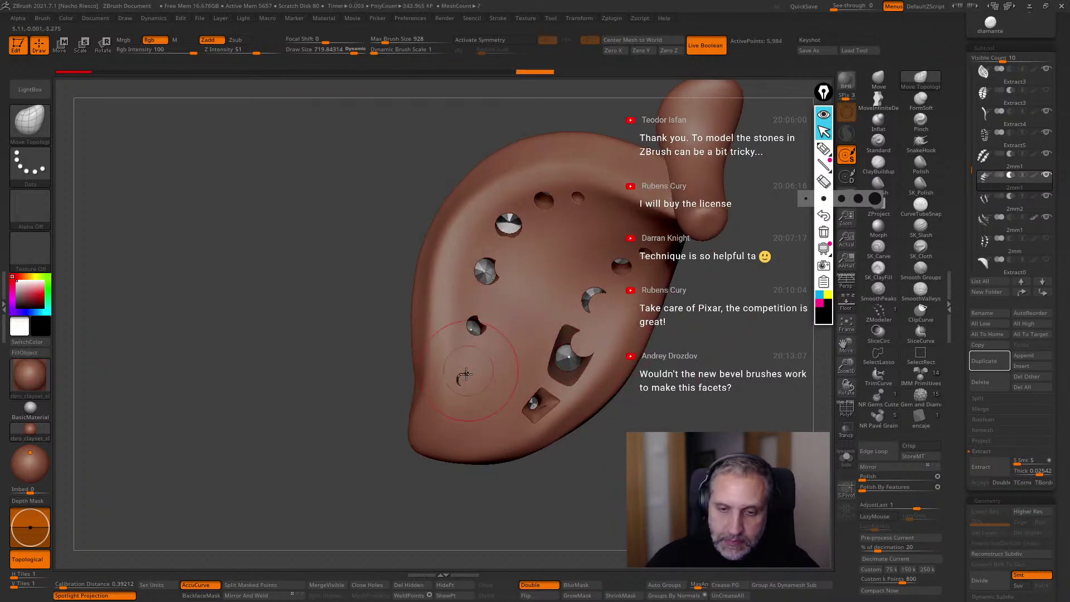
Set the draw size to about 419 and pull the two lowest left-side holes into four-cornered openings.
{"action": "key", "text": "s"}
{"action": "mouse_move", "coordinate": [469, 392]}
{"action": "left_mouse_down"}
{"action": "mouse_move", "coordinate": [460, 387]}
{"action": "mouse_move", "coordinate": [482, 383]}
{"action": "mouse_move", "coordinate": [452, 344]}
{"action": "mouse_move", "coordinate": [471, 361]}
{"action": "mouse_move", "coordinate": [494, 351]}
{"action": "mouse_move", "coordinate": [522, 380]}
{"action": "left_mouse_up"}
{"action": "key", "text": "s"}
{"action": "key", "text": "s"}
{"action": "key", "text": "s"}
{"action": "mouse_move", "coordinate": [471, 344]}
{"action": "left_mouse_down"}
{"action": "mouse_move", "coordinate": [494, 342]}
{"action": "mouse_move", "coordinate": [466, 329]}
{"action": "mouse_move", "coordinate": [495, 359]}
{"action": "mouse_move", "coordinate": [480, 369]}
{"action": "left_mouse_up"}
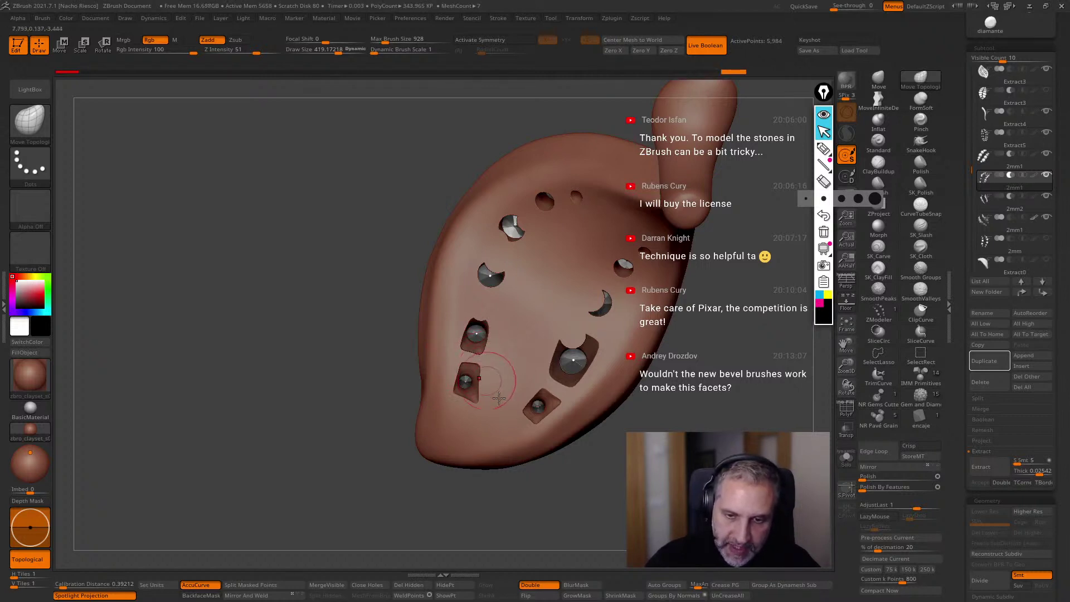
{"action": "left_click_drag", "start_coordinate": [552, 501], "coordinate": [570, 516]}
{"action": "mouse_move", "coordinate": [472, 317]}
{"action": "left_mouse_down"}
{"action": "mouse_move", "coordinate": [501, 319]}
{"action": "mouse_move", "coordinate": [494, 336]}
{"action": "left_mouse_up"}
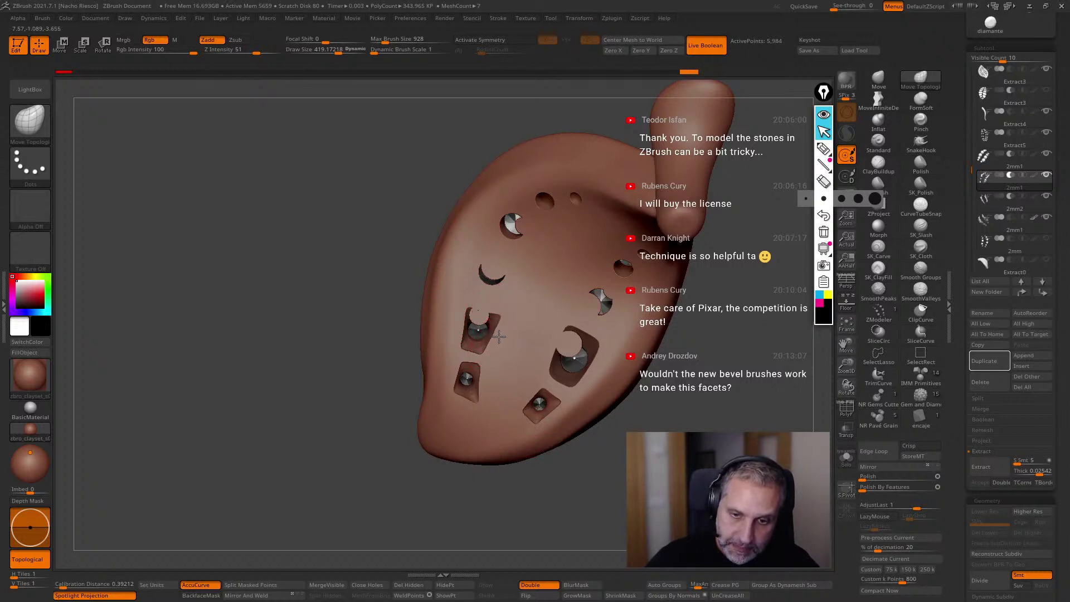
Set the draw size to about 507 and square off the third-lowest left-side hole, undoing the last stroke.
{"action": "mouse_move", "coordinate": [483, 278]}
{"action": "left_mouse_down"}
{"action": "mouse_move", "coordinate": [473, 290]}
{"action": "mouse_move", "coordinate": [497, 299]}
{"action": "left_mouse_up"}
{"action": "key", "text": "s"}
{"action": "left_click_drag", "start_coordinate": [481, 258], "coordinate": [521, 262]}
{"action": "left_click_drag", "start_coordinate": [473, 293], "coordinate": [471, 290]}
{"action": "left_click_drag", "start_coordinate": [457, 364], "coordinate": [460, 358]}
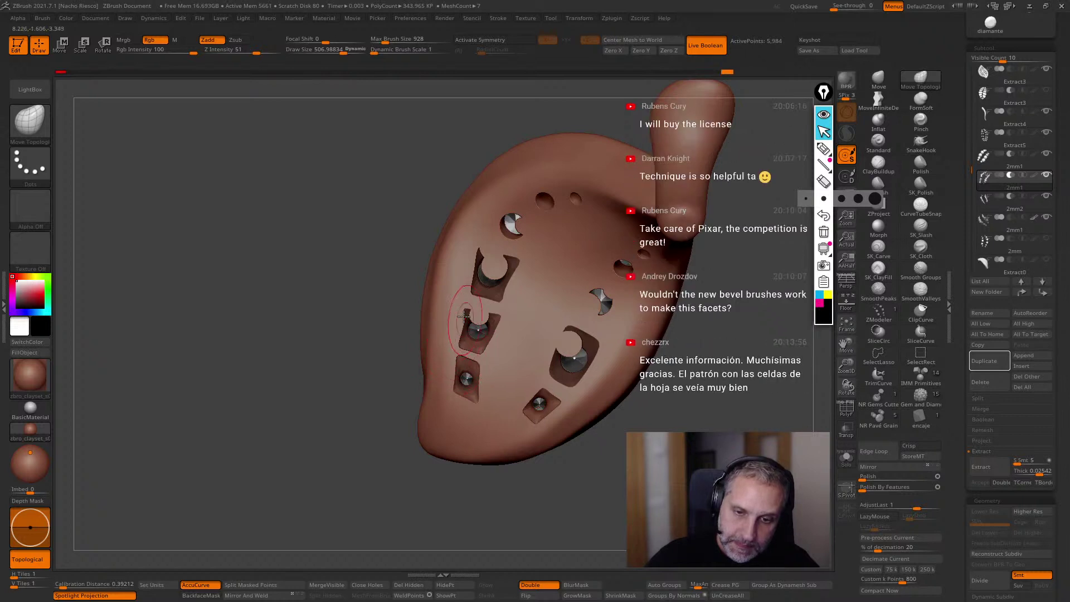
{"action": "left_click_drag", "start_coordinate": [478, 255], "coordinate": [475, 245]}
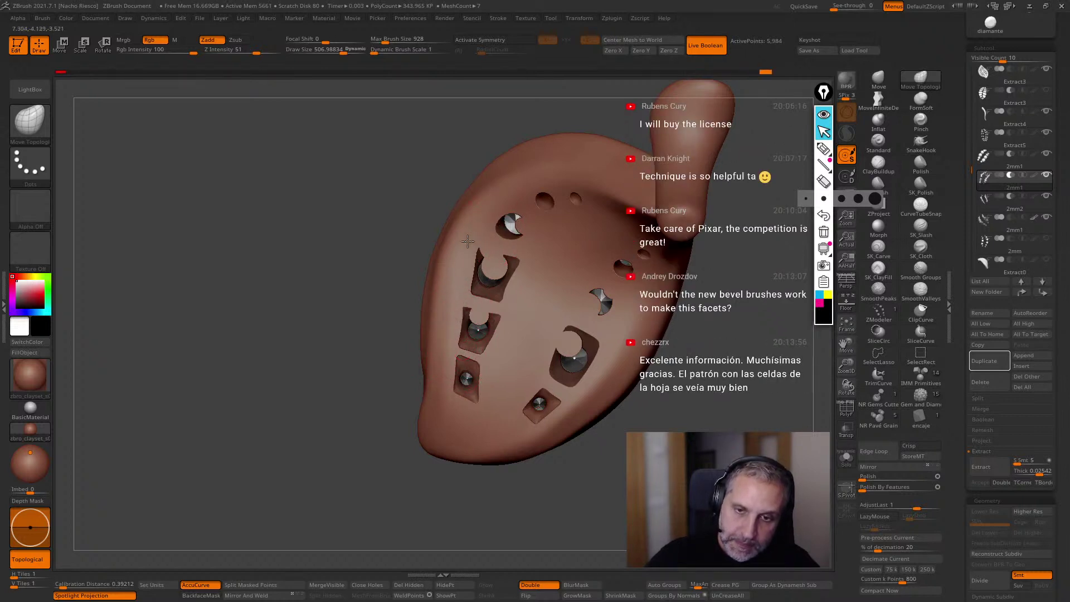
{"action": "key", "text": "ctrl+z"}
Stretch the fourth-lowest left-side hole outward with Move Topological strokes to form its corners.
{"action": "key", "text": "space"}
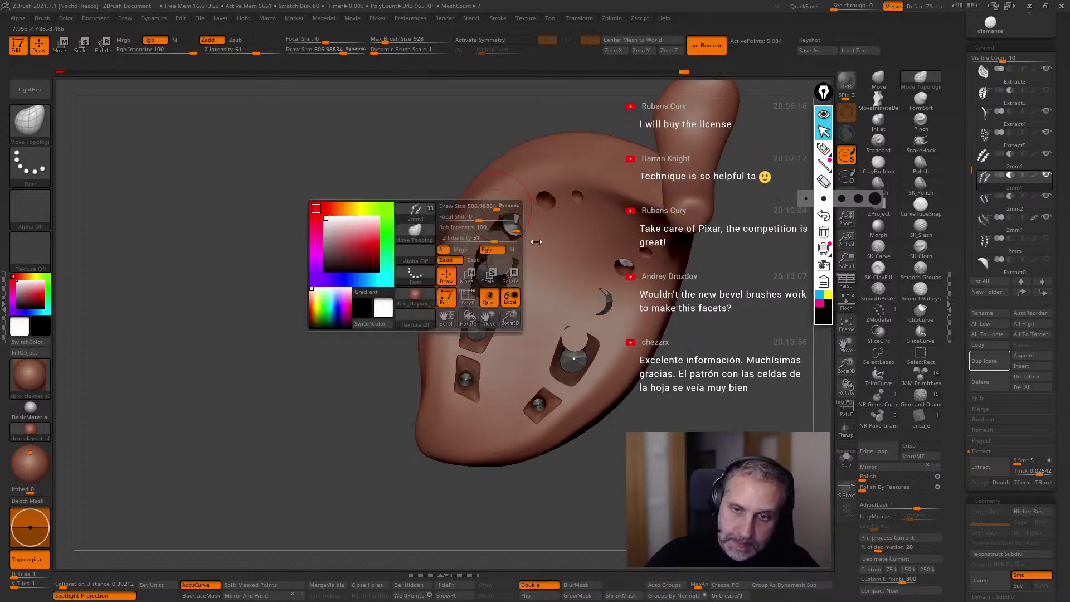
{"action": "key", "text": "ctrl+shift+z"}
{"action": "key", "text": "ctrl+shift+z"}
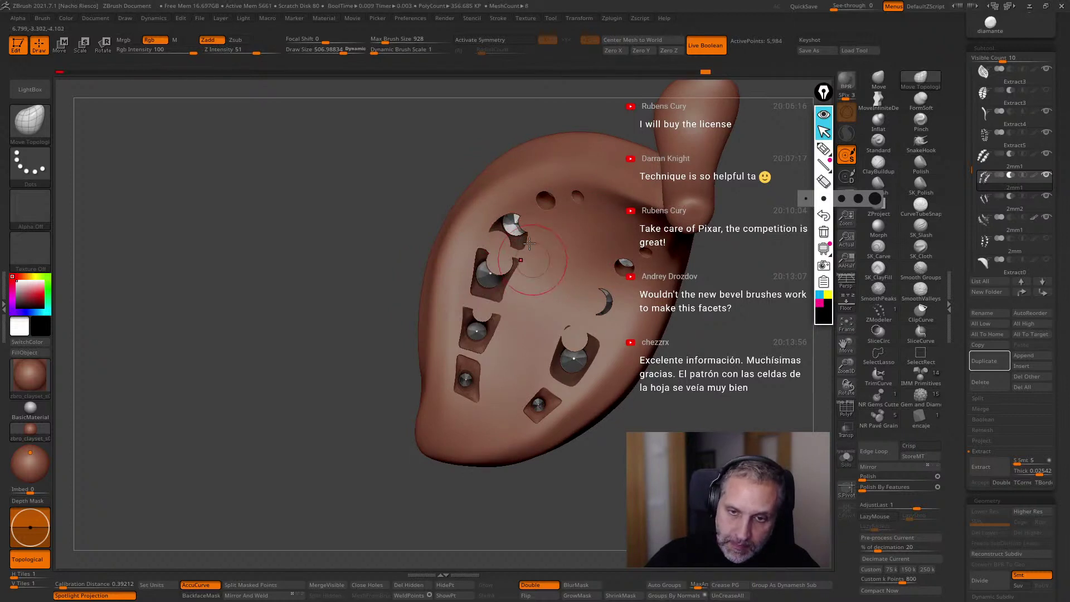
{"action": "key", "text": "ctrl+shift+z"}
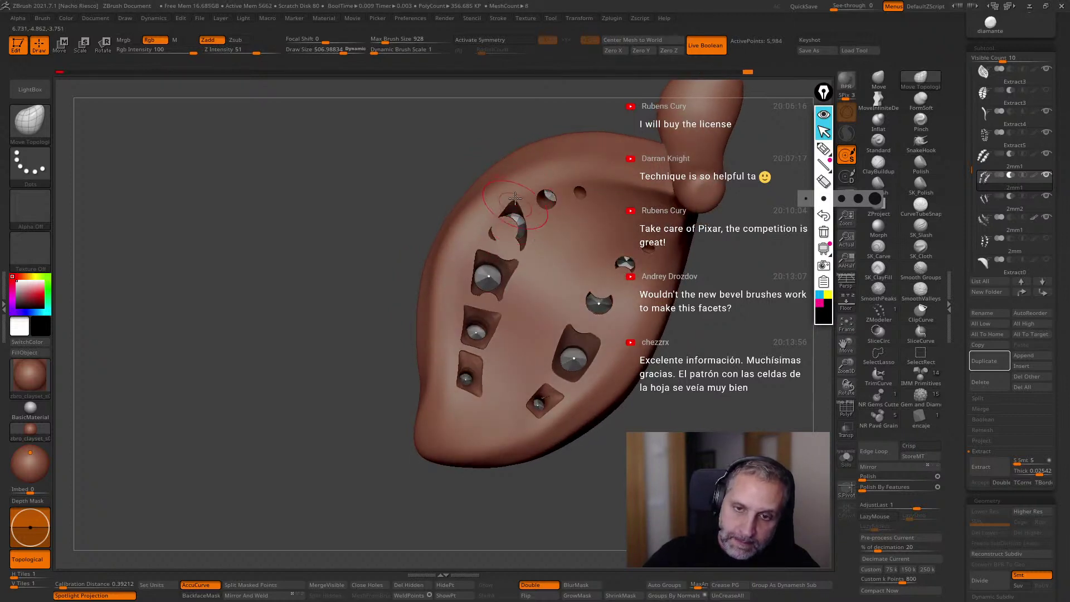
{"action": "key", "text": "ctrl+shift+z"}
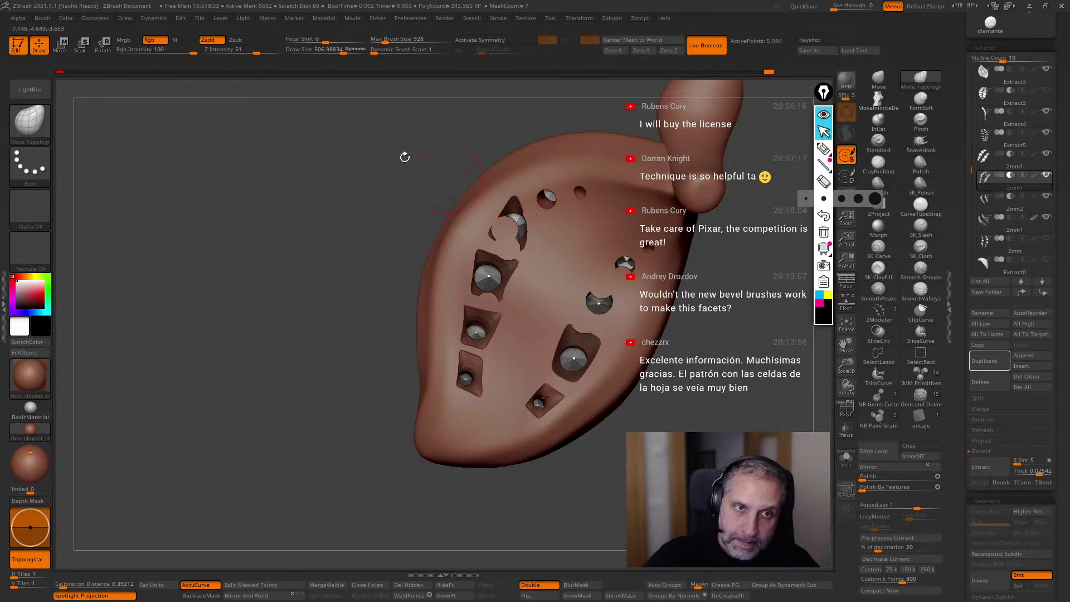
Set the Z Intensity to 88 and pull the upper left-side holes into four-cornered openings up to the topmost one.
{"action": "left_click", "coordinate": [273, 51]}
{"action": "left_click", "coordinate": [541, 223]}
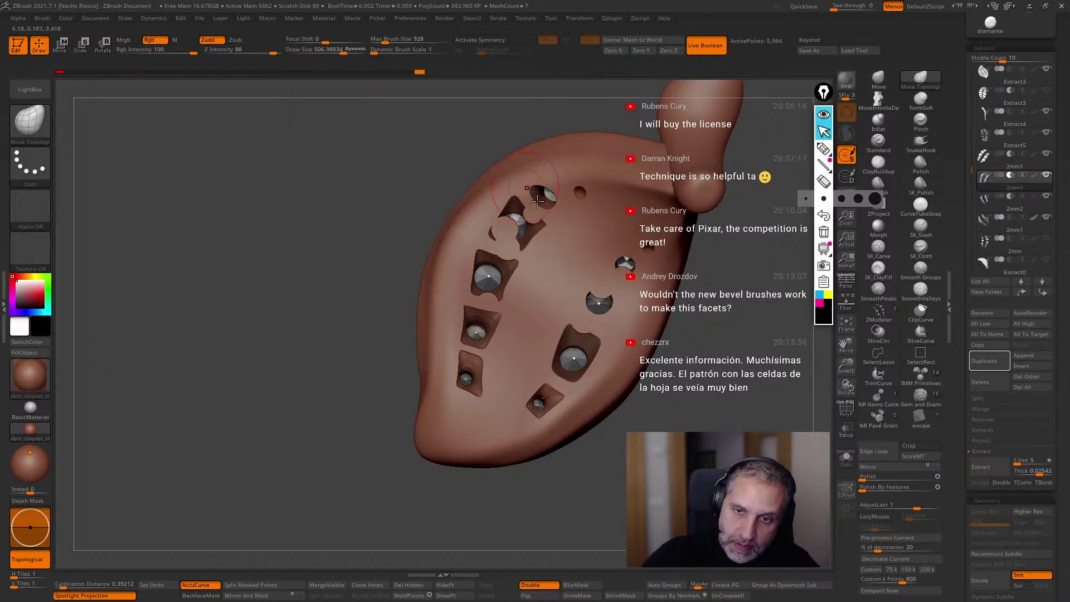
{"action": "key", "text": "ctrl+shift+z"}
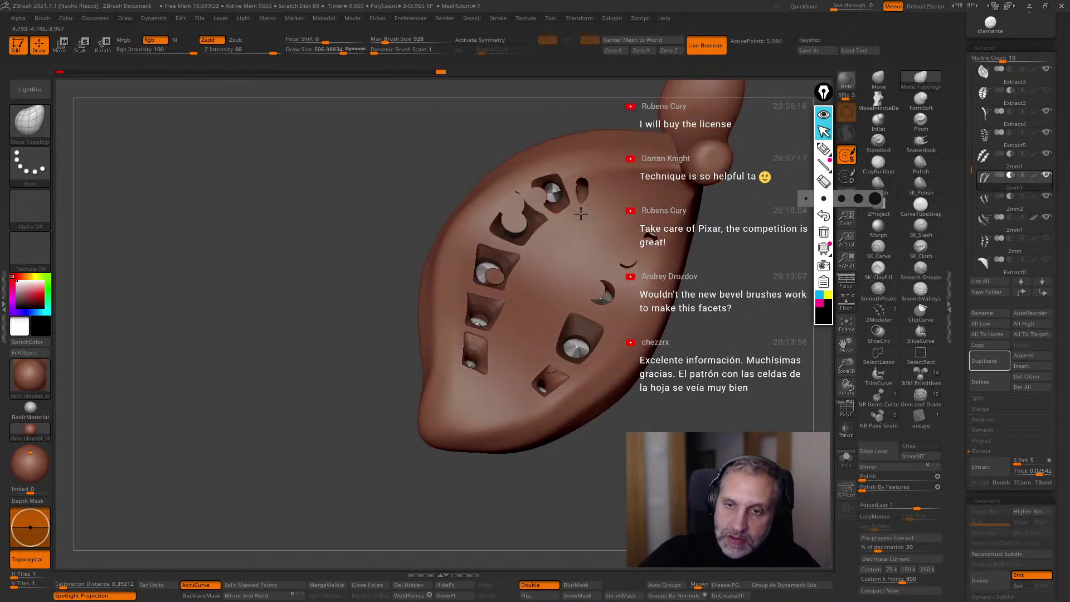
{"action": "left_click_drag", "start_coordinate": [570, 167], "coordinate": [600, 154]}
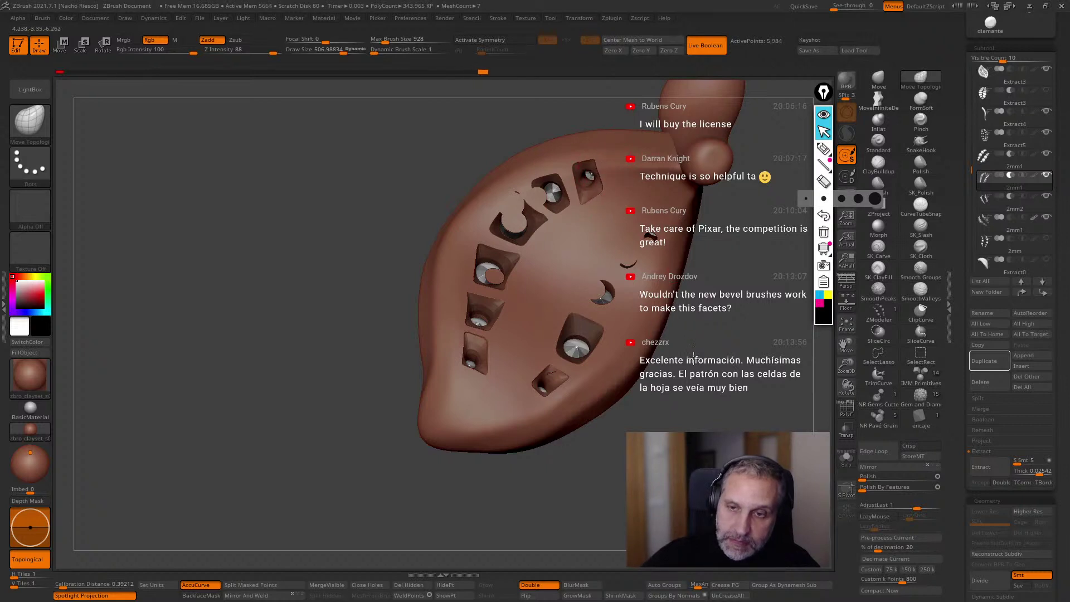
Refine the corners of the reshaped openings on both sides, viewing the back plate from changing angles.
{"action": "left_click_drag", "start_coordinate": [692, 352], "coordinate": [692, 372]}
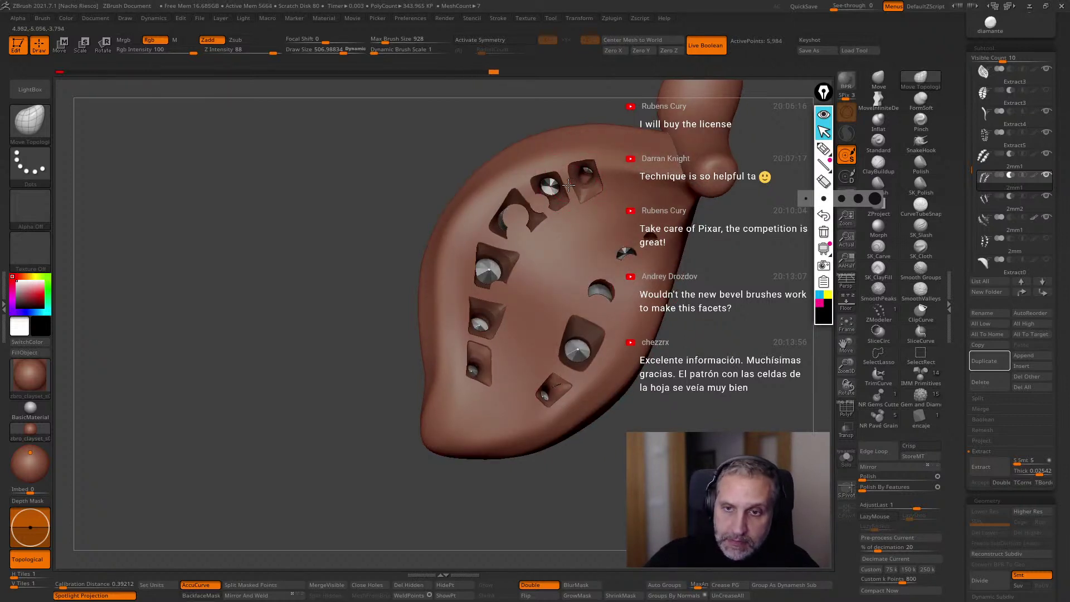
{"action": "left_click_drag", "start_coordinate": [690, 328], "coordinate": [672, 376]}
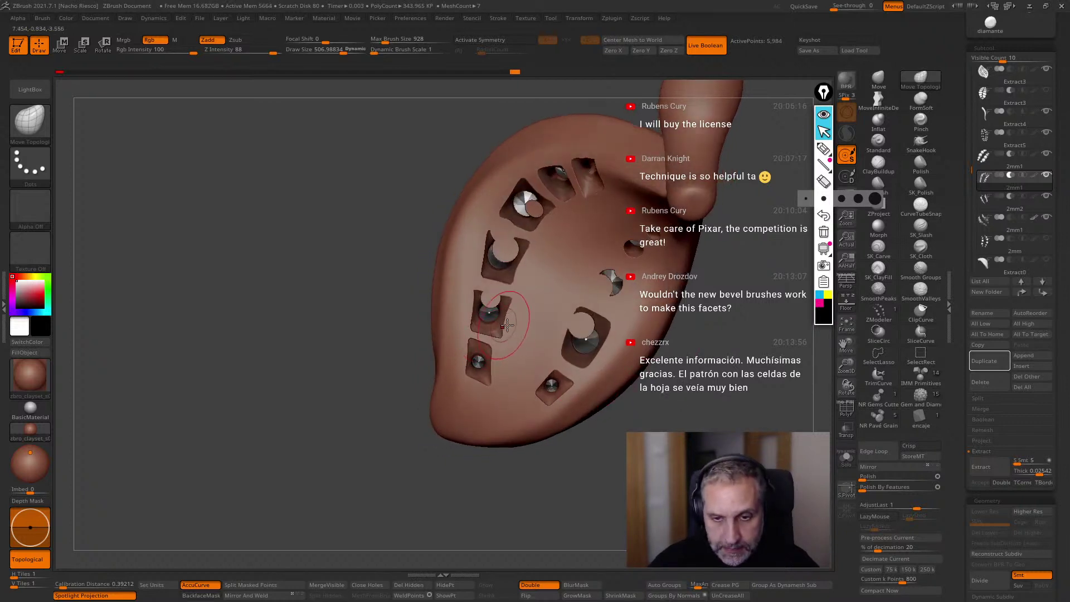
{"action": "left_click_drag", "start_coordinate": [509, 320], "coordinate": [515, 320]}
{"action": "left_click_drag", "start_coordinate": [648, 429], "coordinate": [651, 415]}
{"action": "left_click_drag", "start_coordinate": [563, 351], "coordinate": [560, 352]}
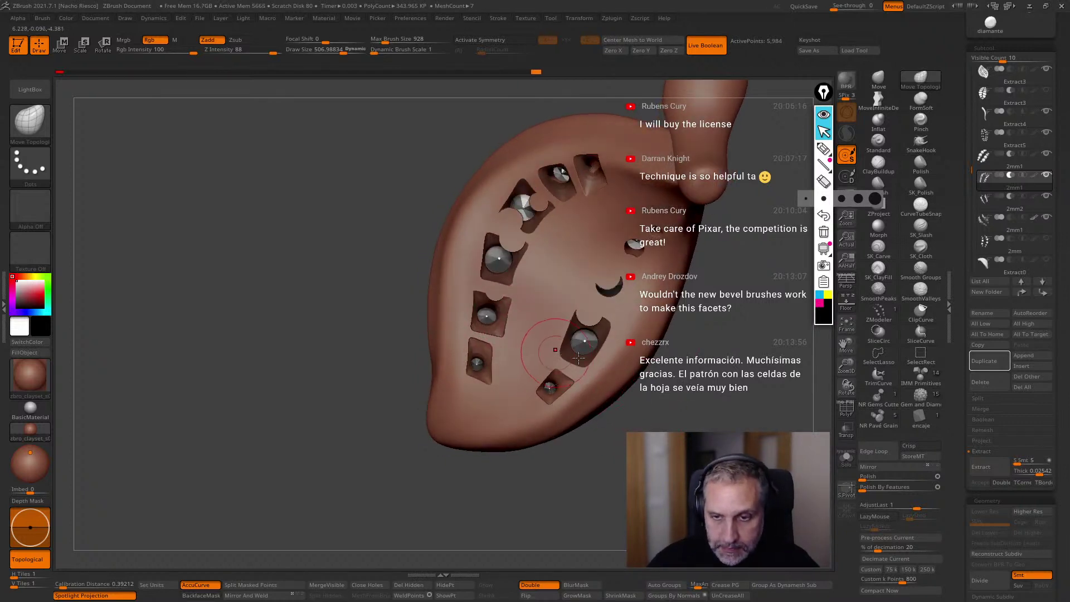
{"action": "left_click_drag", "start_coordinate": [680, 348], "coordinate": [673, 368]}
Set the draw size to about 549 and pull the third-lowest right-side hole of the back plate into a four-cornered opening.
{"action": "mouse_move", "coordinate": [590, 291]}
{"action": "left_mouse_down"}
{"action": "mouse_move", "coordinate": [580, 297]}
{"action": "mouse_move", "coordinate": [597, 266]}
{"action": "left_mouse_up"}
{"action": "left_click_drag", "start_coordinate": [592, 279], "coordinate": [590, 270]}
{"action": "left_click_drag", "start_coordinate": [701, 323], "coordinate": [697, 342]}
{"action": "key", "text": "s"}
{"action": "left_click", "coordinate": [702, 342]}
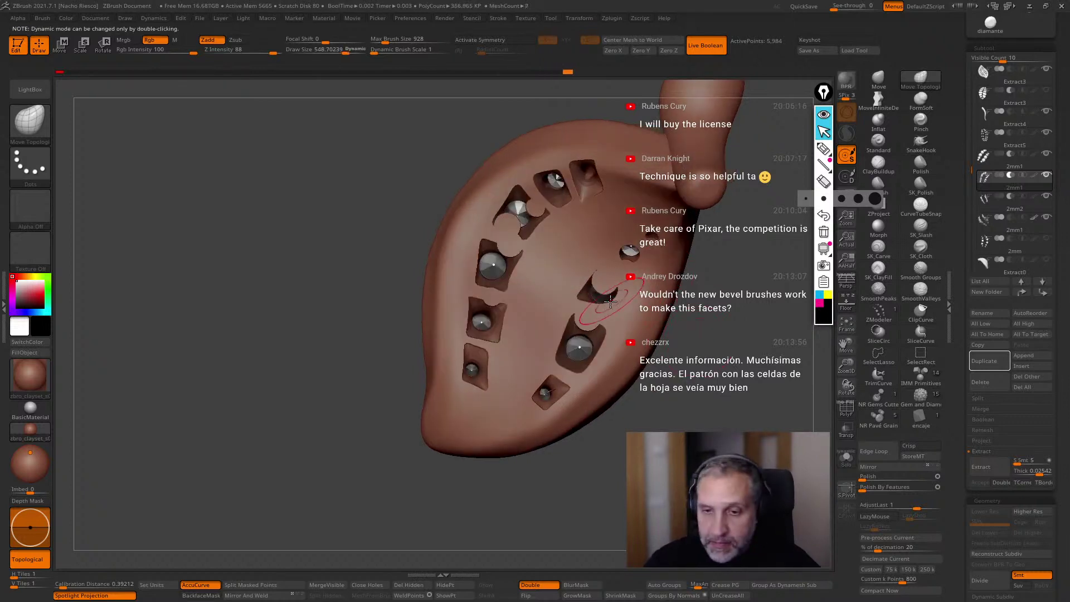
{"action": "mouse_move", "coordinate": [613, 300]}
{"action": "left_mouse_down"}
{"action": "mouse_move", "coordinate": [630, 292]}
{"action": "mouse_move", "coordinate": [613, 314]}
{"action": "mouse_move", "coordinate": [640, 321]}
{"action": "left_mouse_up"}
{"action": "left_click_drag", "start_coordinate": [726, 367], "coordinate": [732, 294]}
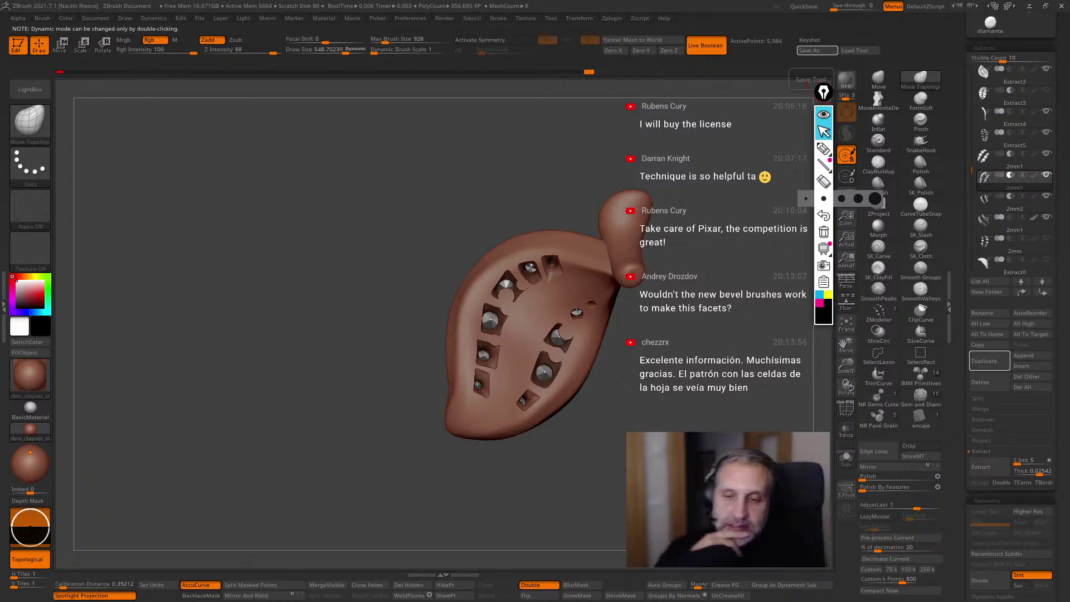
Save the tool to disk and show the snake body, apple and head SubTools around the stone-set leaf.
{"action": "left_click", "coordinate": [1031, 156]}
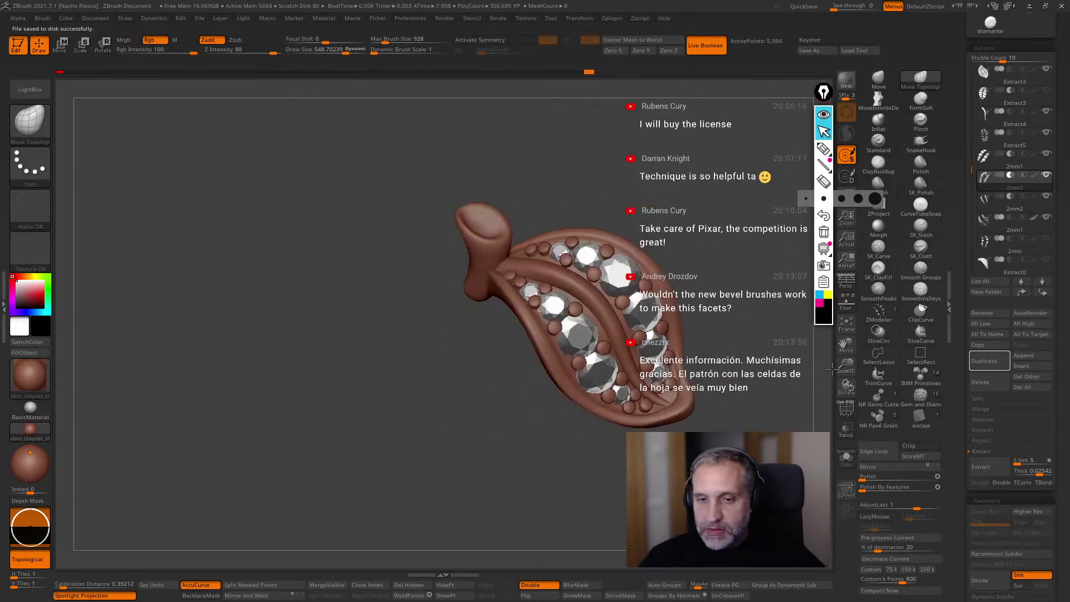
{"action": "scroll", "coordinate": [1031, 154], "scroll_direction": "up", "scroll_amount": 5}
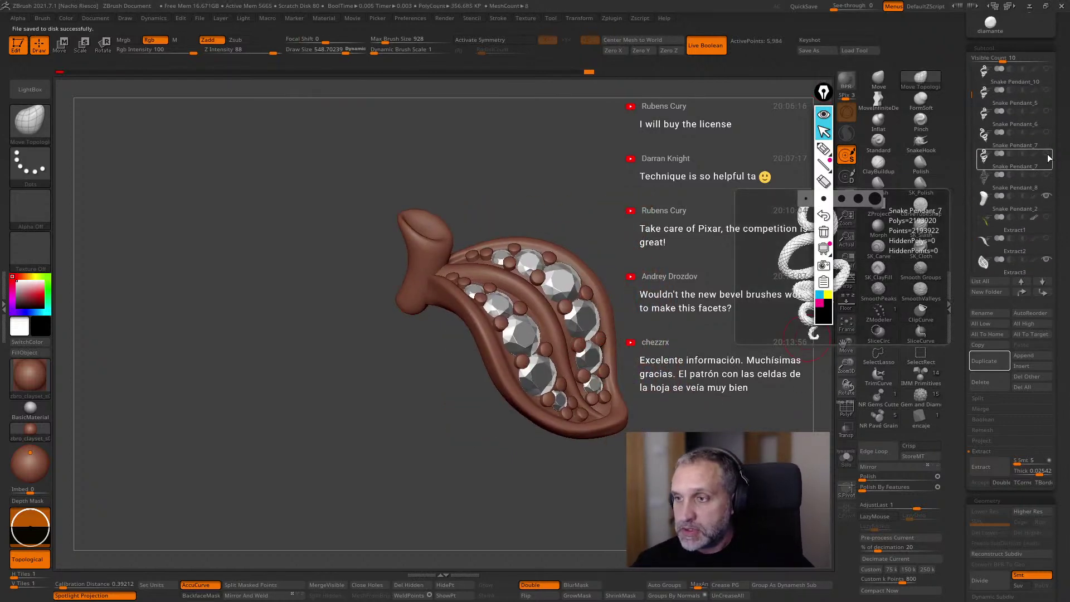
{"action": "left_click", "coordinate": [1047, 156]}
{"action": "left_click", "coordinate": [1048, 177]}
{"action": "left_click_drag", "start_coordinate": [972, 97], "coordinate": [973, 176]}
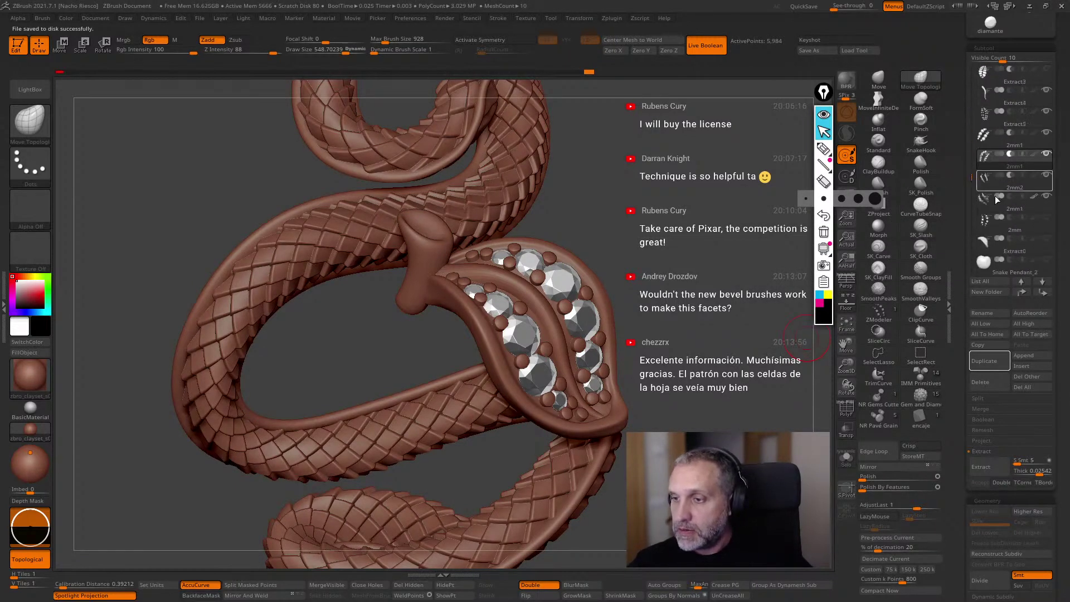
{"action": "key", "text": "ctrl+shift+d"}
{"action": "left_click_drag", "start_coordinate": [973, 186], "coordinate": [973, 212]}
{"action": "right_click_drag", "start_coordinate": [741, 385], "coordinate": [615, 382], "text": "ctrl"}
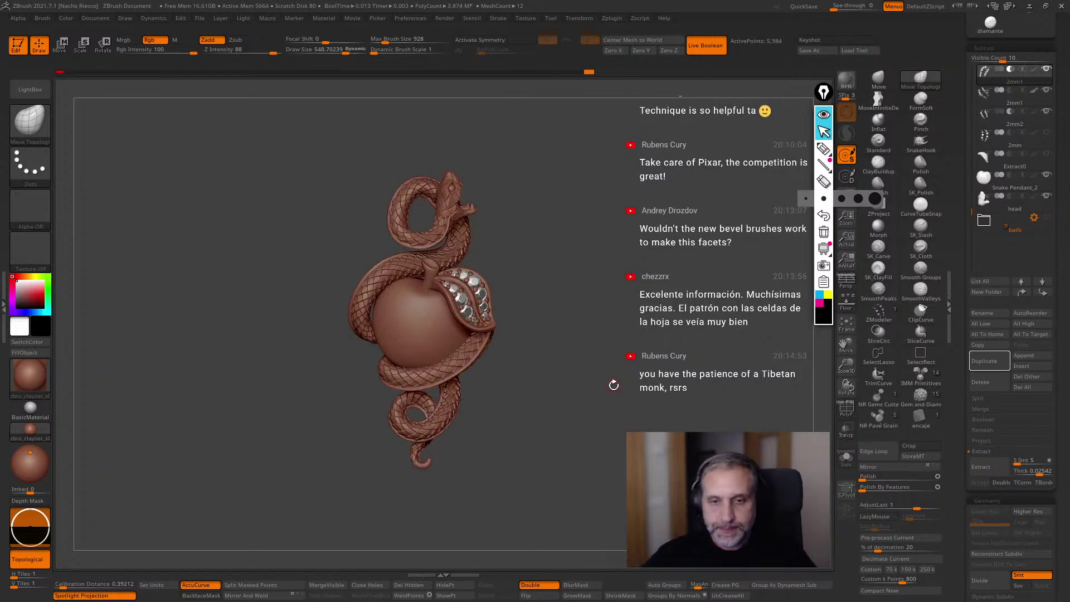
{"action": "right_click_drag", "start_coordinate": [613, 385], "coordinate": [697, 381], "text": "ctrl"}
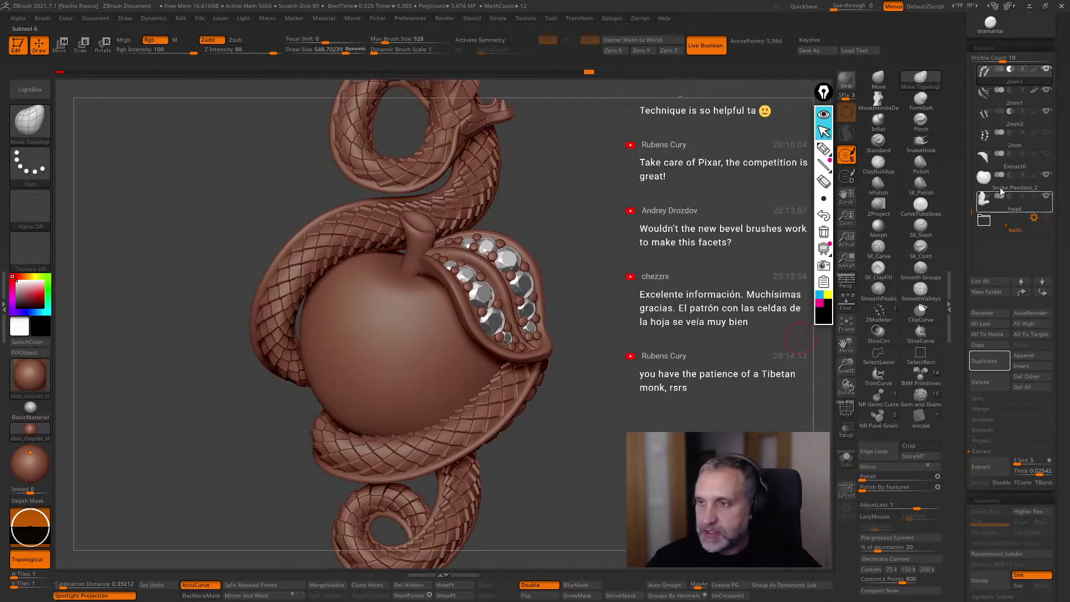
Fill the leaf's 2mm1 stones SubTool with a dark green and reset the current colour to white.
{"action": "left_click", "coordinate": [1007, 100]}
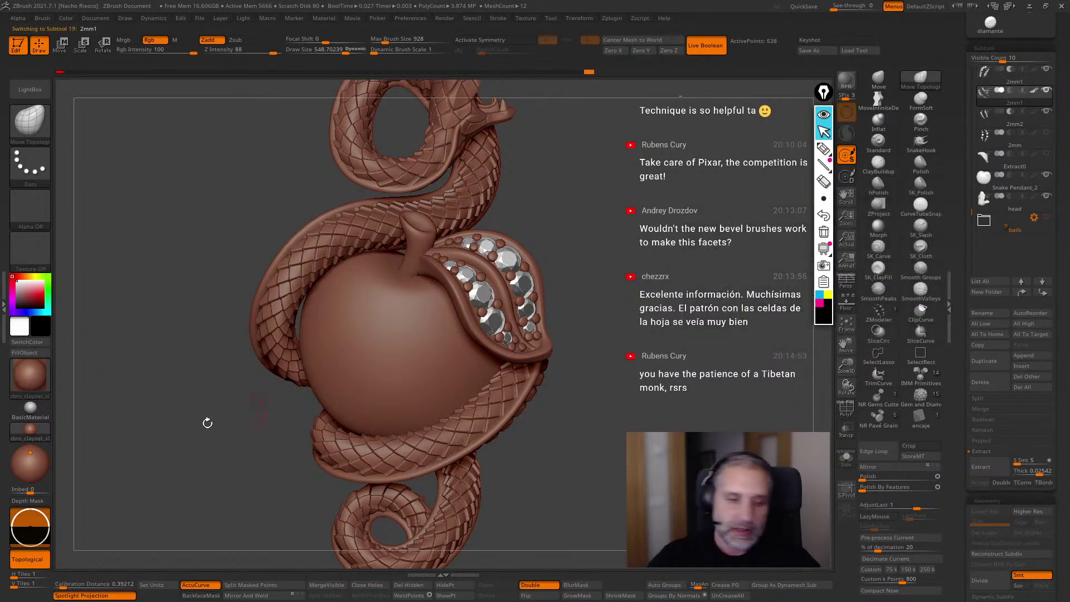
{"action": "left_click_drag", "start_coordinate": [47, 298], "coordinate": [38, 295]}
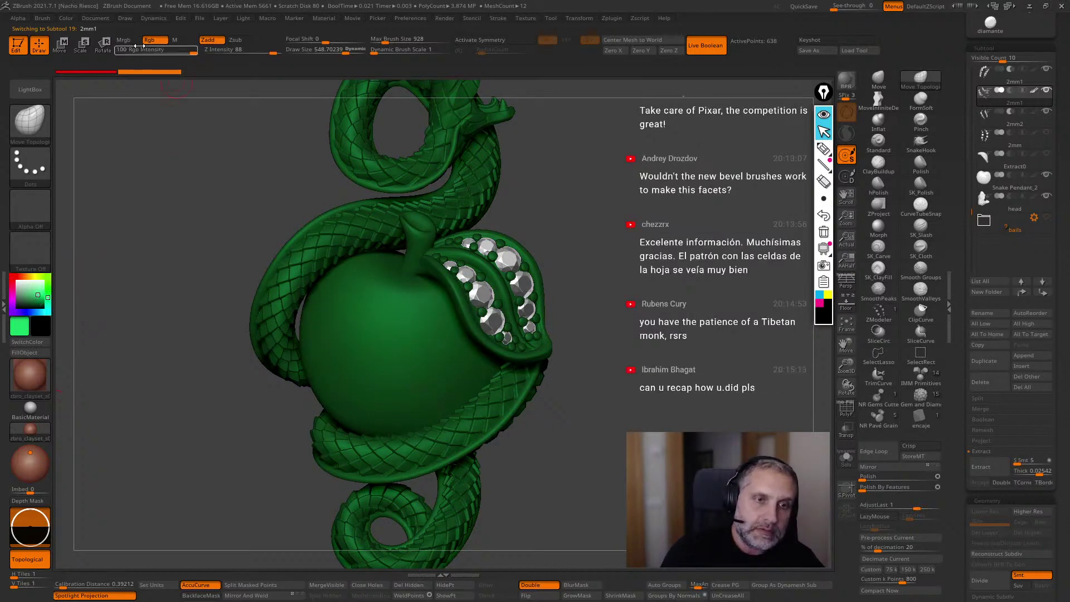
{"action": "left_click", "coordinate": [29, 354]}
{"action": "left_click_drag", "start_coordinate": [38, 295], "coordinate": [40, 301]}
{"action": "left_click", "coordinate": [28, 352]}
{"action": "left_click", "coordinate": [27, 353]}
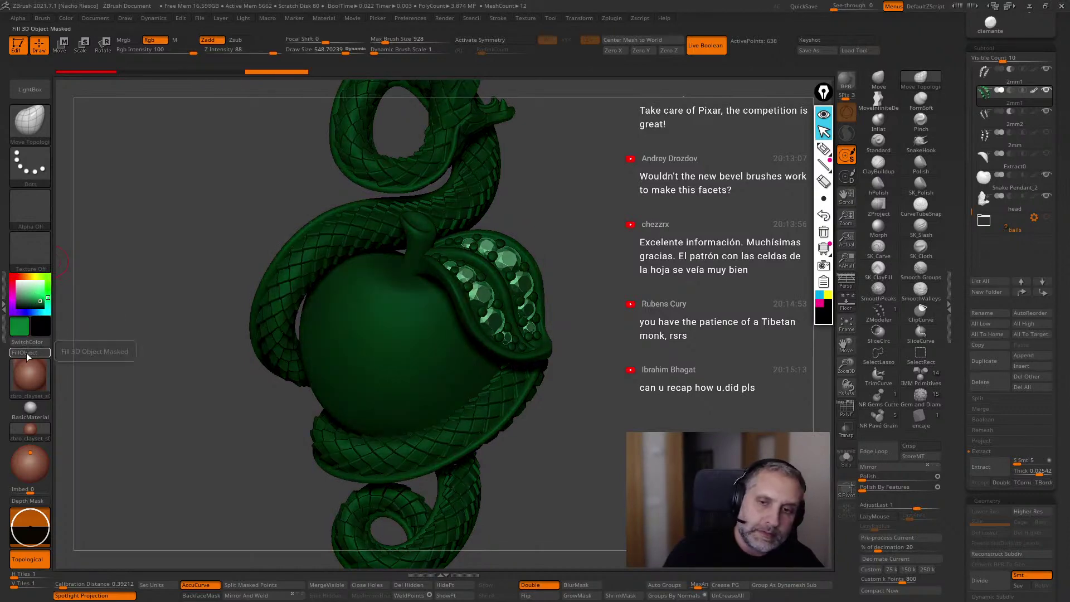
{"action": "left_click", "coordinate": [18, 276]}
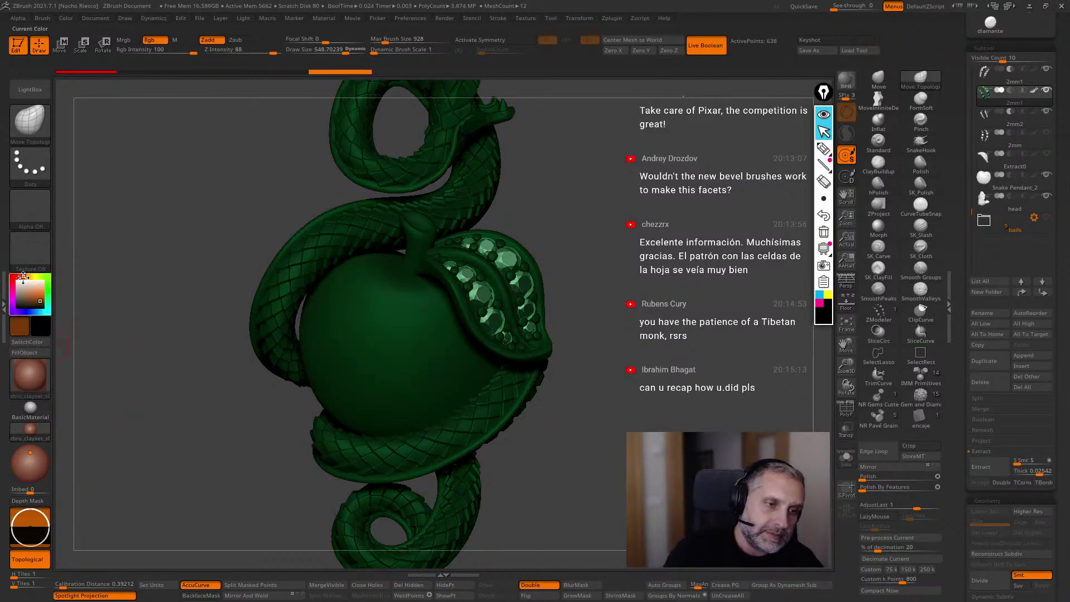
{"action": "left_click", "coordinate": [17, 280]}
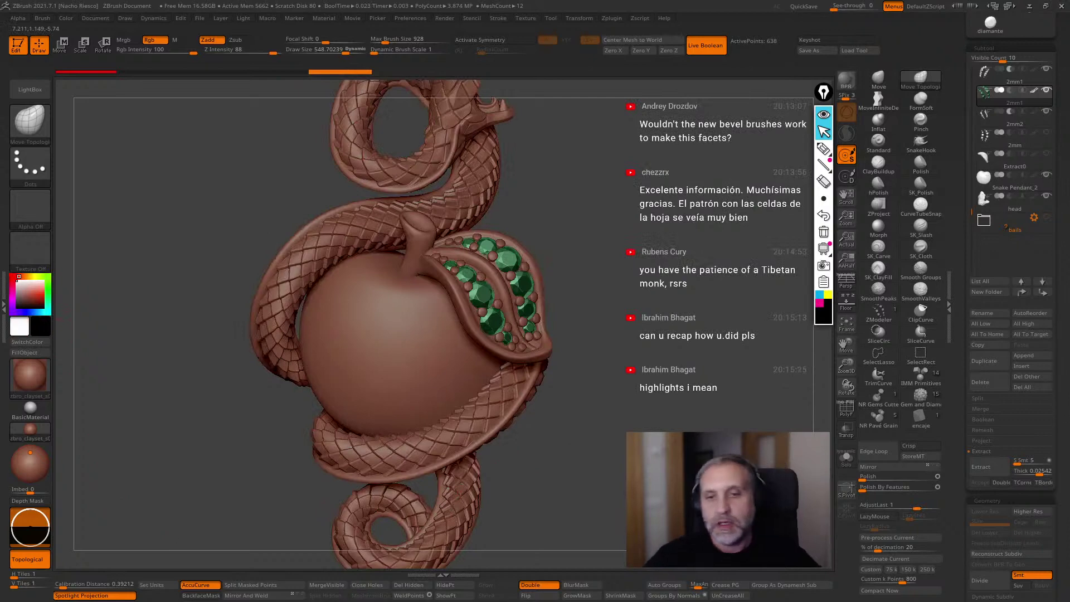
Check the current time and date in the system clock, then return to the pendant.
{"action": "left_click_drag", "start_coordinate": [646, 479], "coordinate": [688, 412], "text": "alt"}
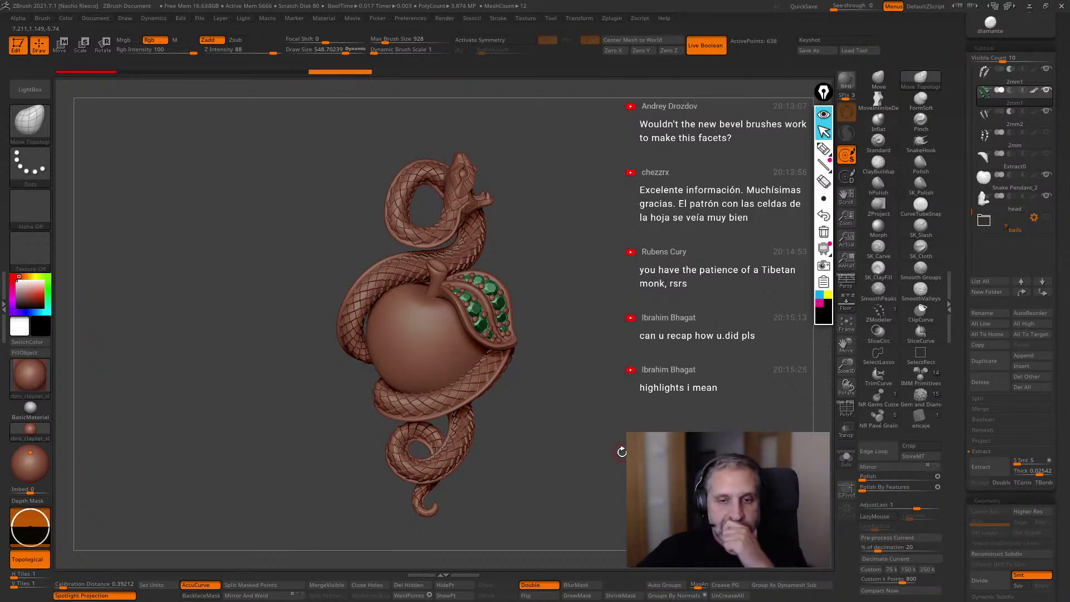
{"action": "key", "text": "super"}
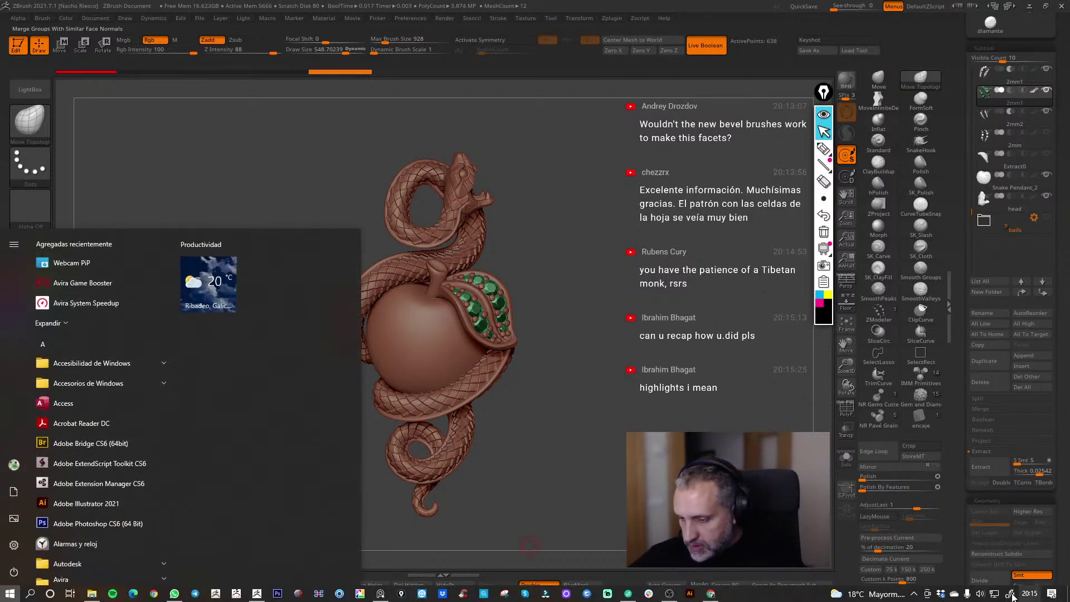
{"action": "left_click", "coordinate": [1028, 593]}
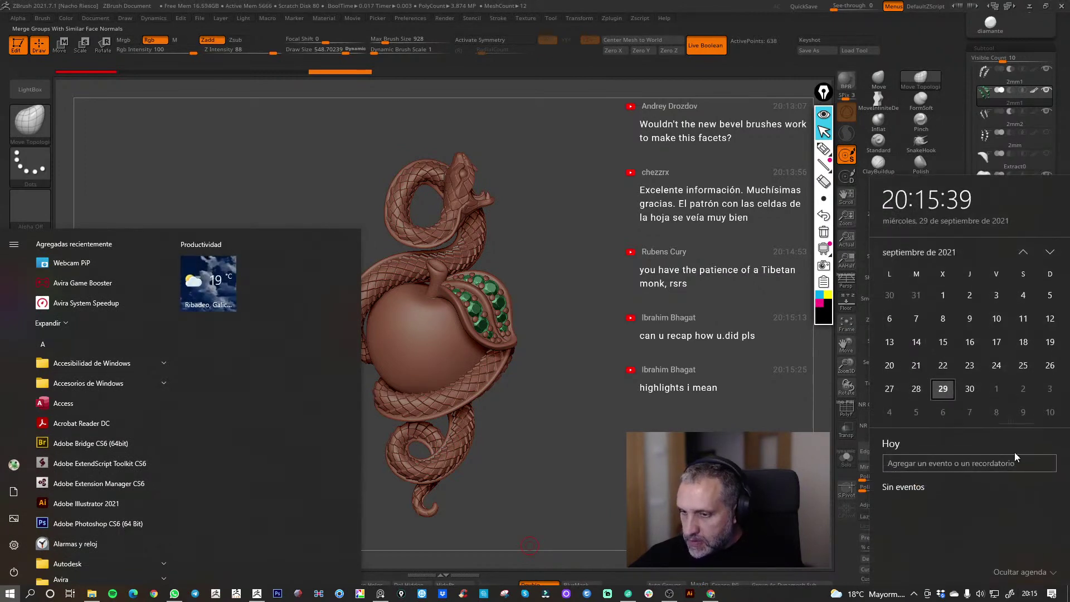
{"action": "left_click", "coordinate": [651, 371]}
{"action": "left_click_drag", "start_coordinate": [626, 389], "coordinate": [615, 379]}
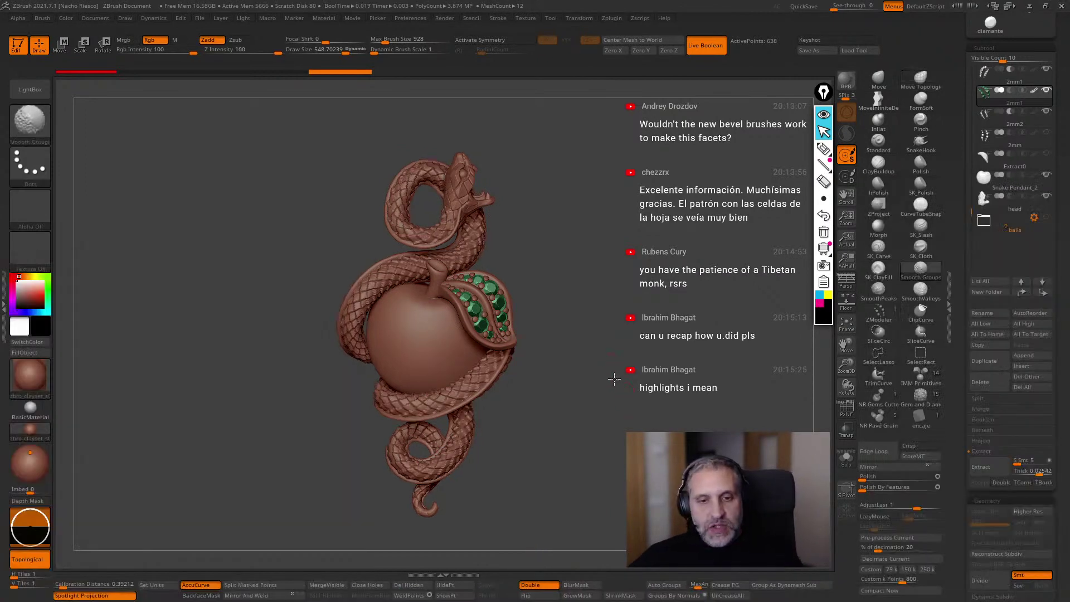
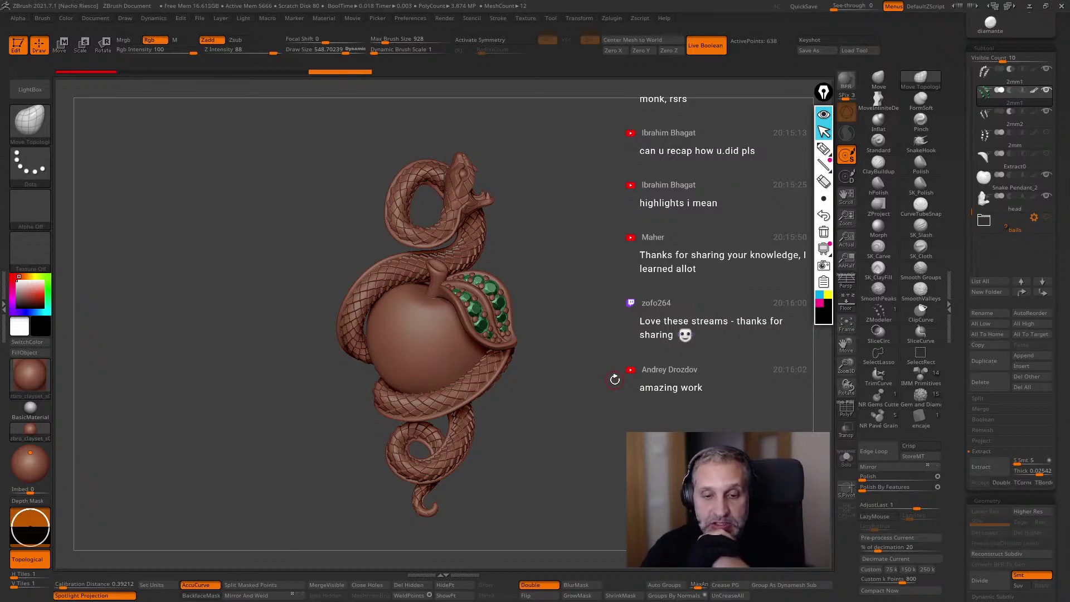
Insert a Pear gem from the Gem and Diamonds brush at the tip of the apple's stem and reposition it with the gizmo.
{"action": "left_click_drag", "start_coordinate": [615, 379], "coordinate": [715, 374]}
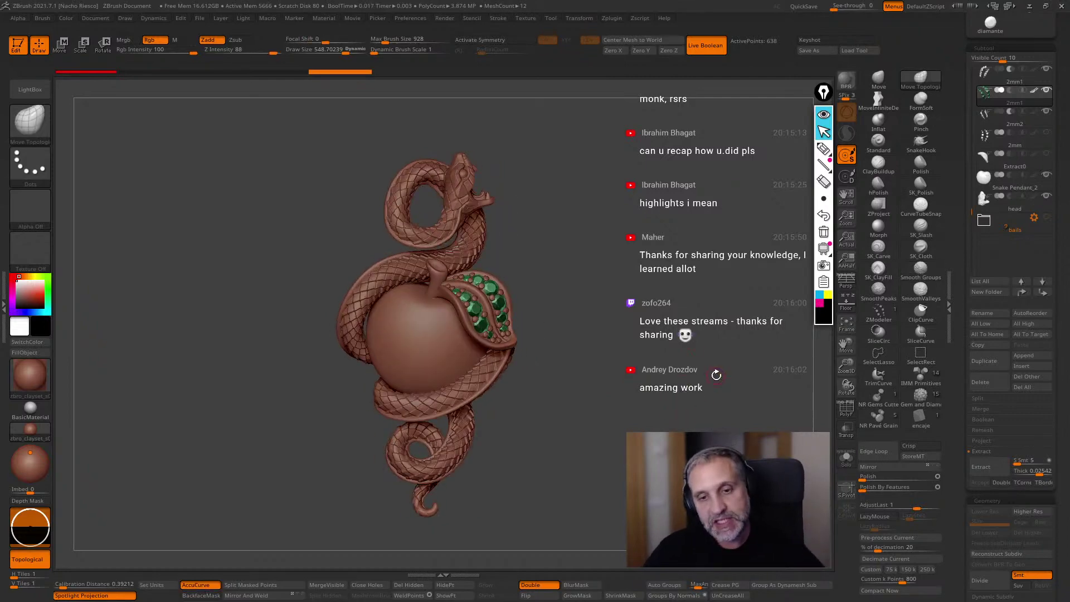
{"action": "scroll", "coordinate": [715, 374], "scroll_direction": "up", "scroll_amount": 3}
{"action": "scroll", "coordinate": [613, 189], "scroll_direction": "up", "scroll_amount": 3}
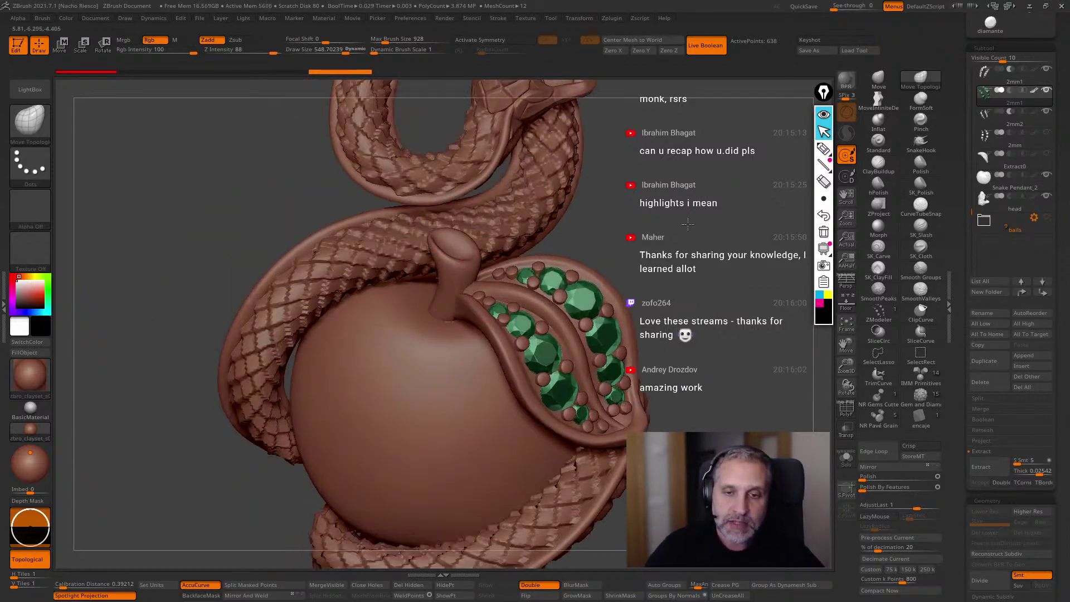
{"action": "scroll", "coordinate": [691, 218], "scroll_direction": "up", "scroll_amount": 4}
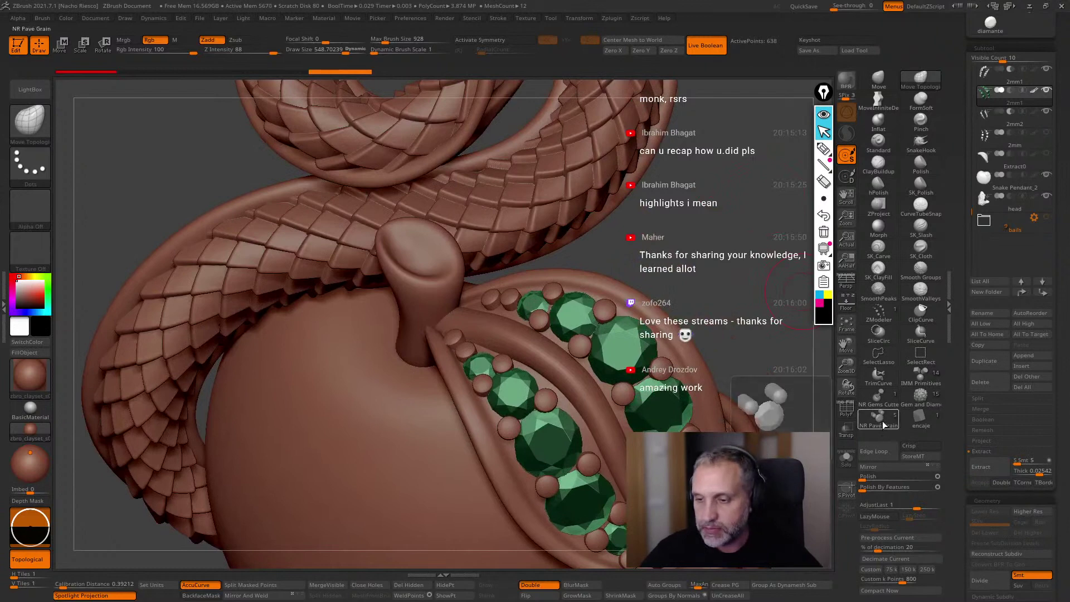
{"action": "left_click", "coordinate": [920, 396]}
{"action": "left_click", "coordinate": [72, 264]}
{"action": "left_click_drag", "start_coordinate": [442, 212], "coordinate": [401, 223]}
{"action": "left_click_drag", "start_coordinate": [736, 303], "coordinate": [758, 259]}
{"action": "key", "text": "w"}
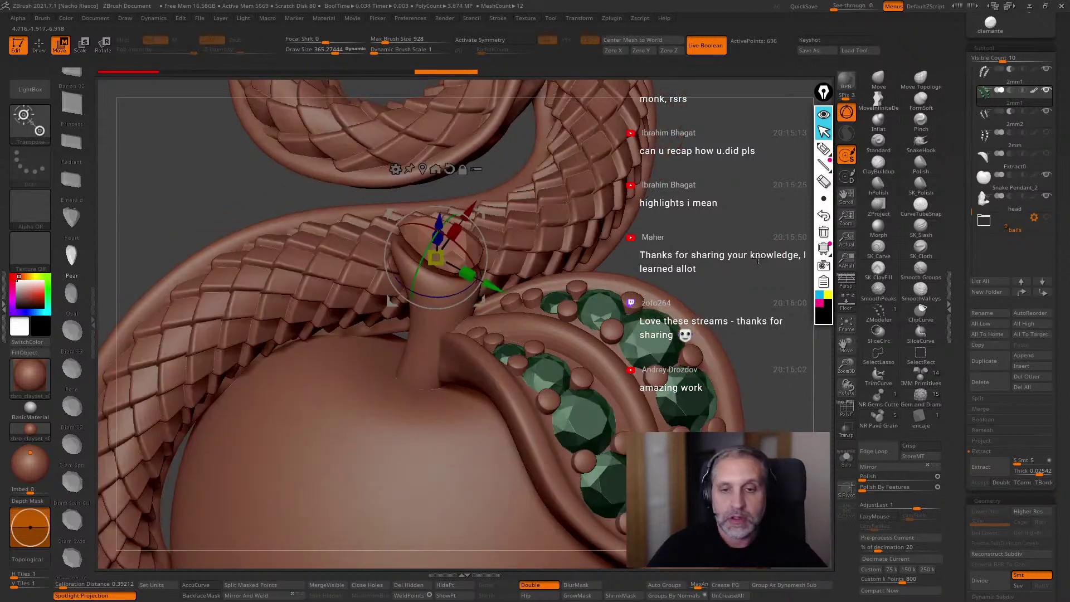
{"action": "left_click_drag", "start_coordinate": [440, 211], "coordinate": [708, 301]}
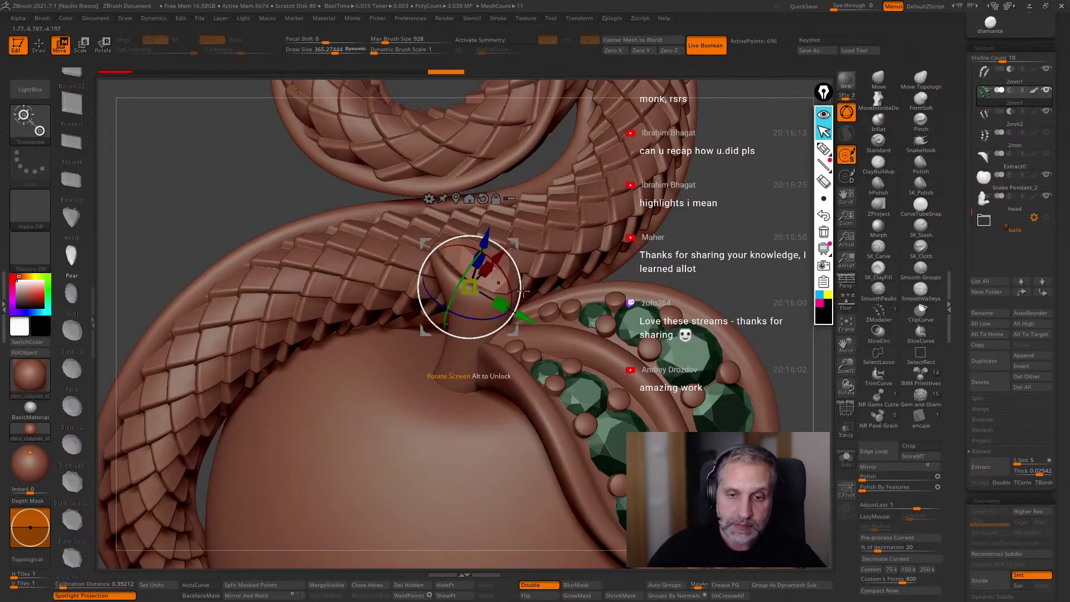
{"action": "key", "text": "q"}
Show the folder holding the chain and bail, and frame the whole necklace.
{"action": "key", "text": "f"}
{"action": "left_click_drag", "start_coordinate": [730, 361], "coordinate": [594, 353]}
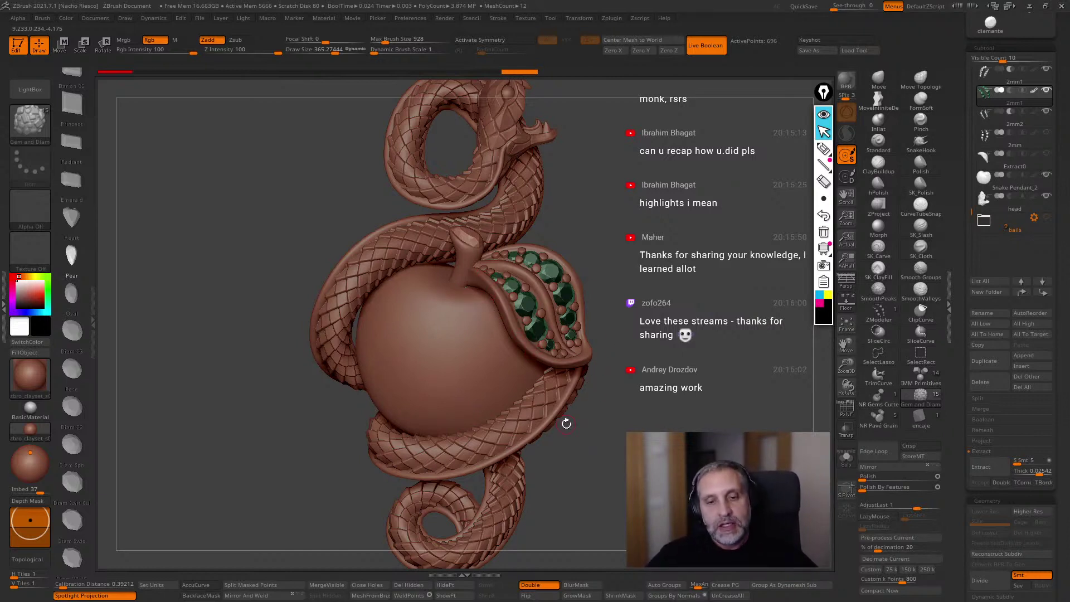
{"action": "key", "text": "f"}
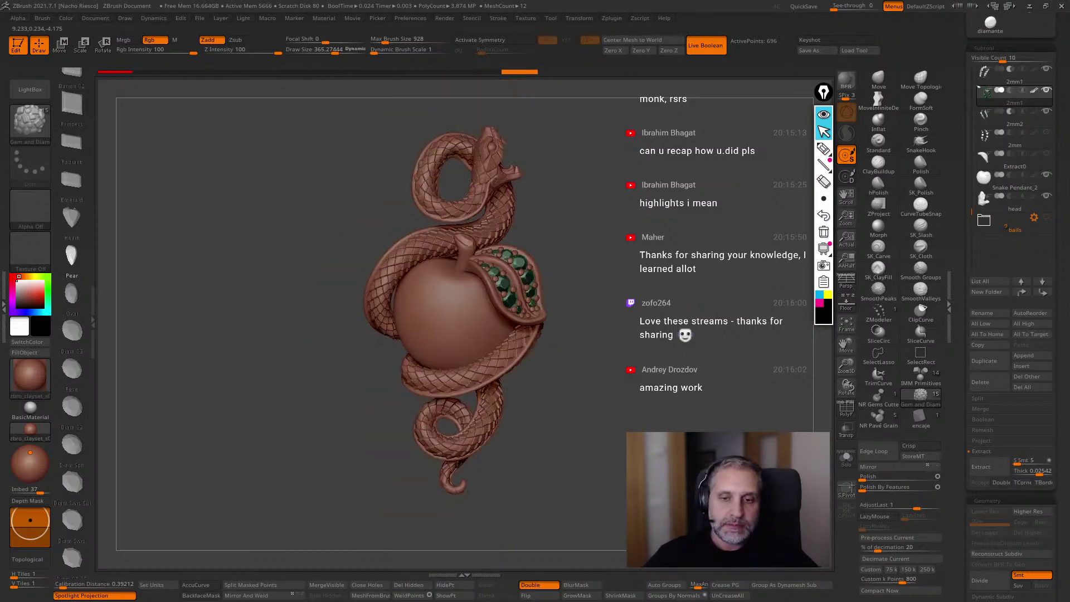
{"action": "left_click", "coordinate": [1048, 219]}
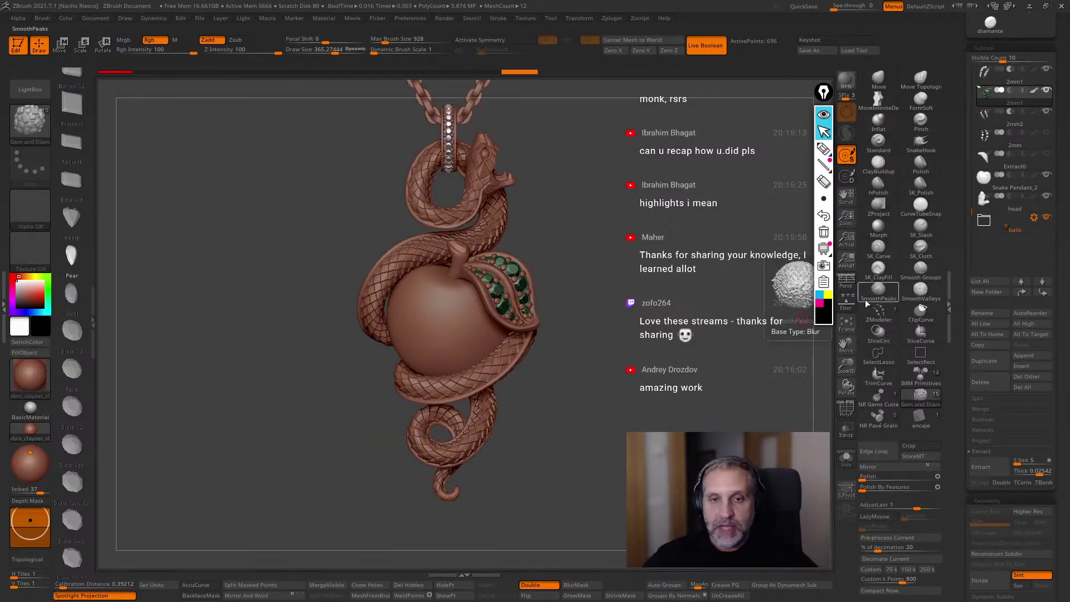
{"action": "key", "text": "f"}
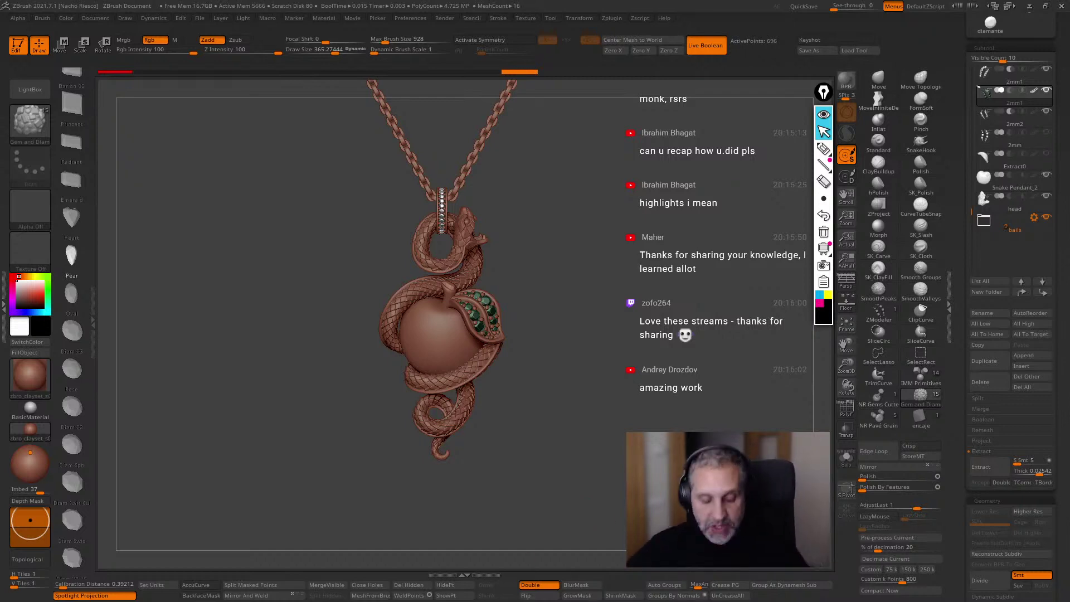
Switch to the Chrome window with the Pixologic ZBrushLive presenter page and enlarge it to full height.
{"action": "key", "text": "alt+Tab"}
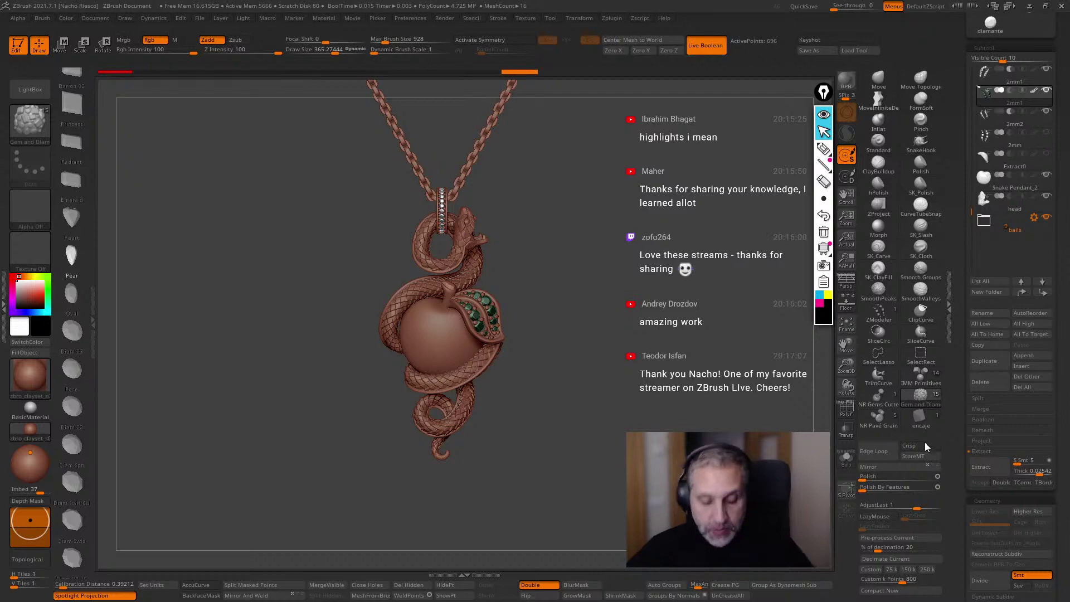
{"action": "key", "text": "alt+Tab"}
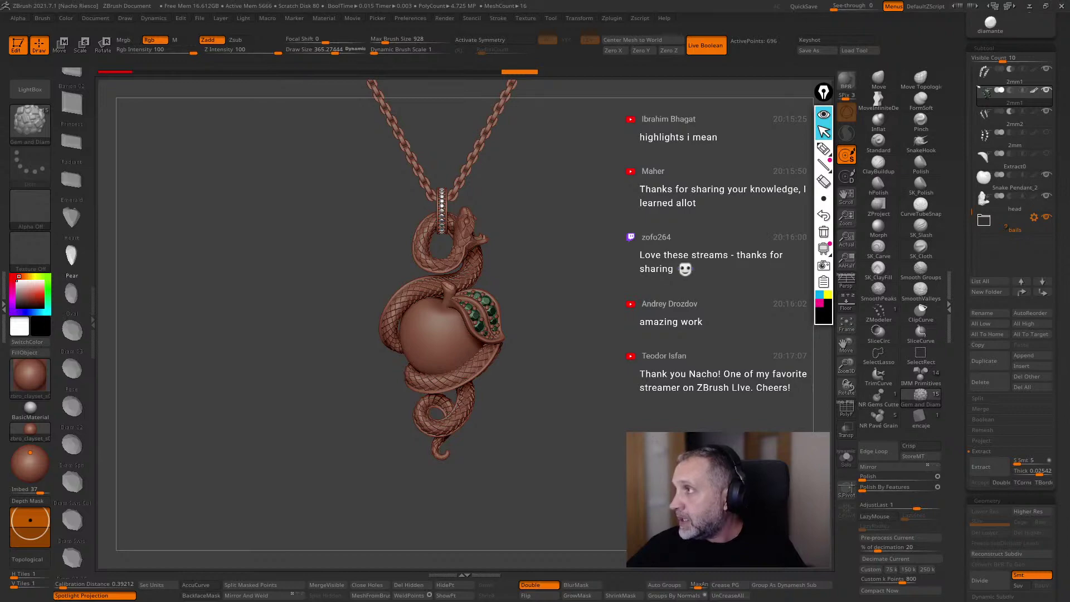
{"action": "key", "text": "alt+Tab"}
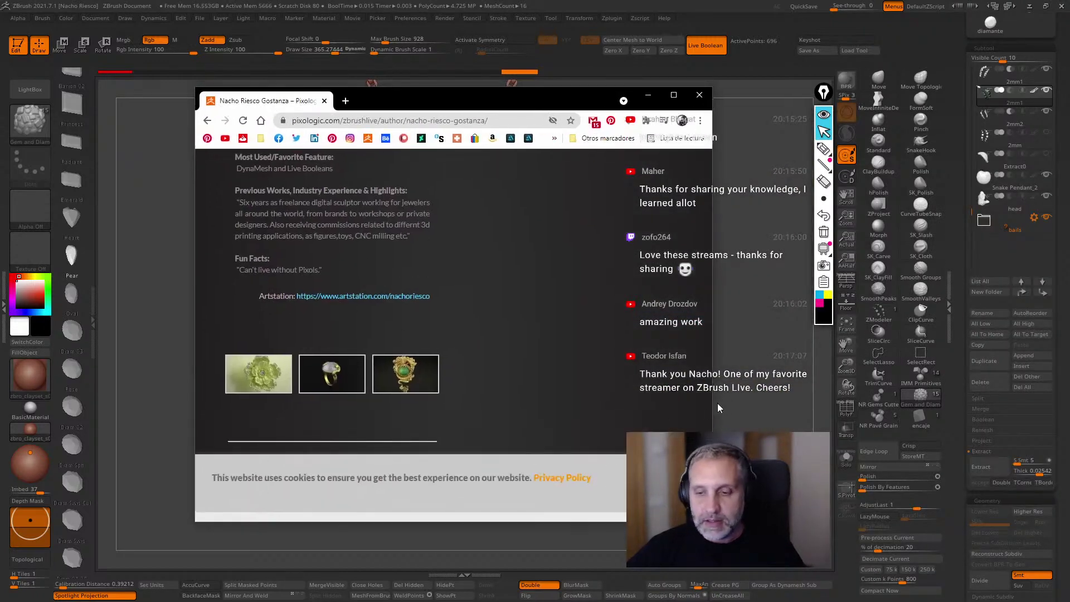
{"action": "scroll", "coordinate": [244, 379], "scroll_direction": "down", "scroll_amount": 5}
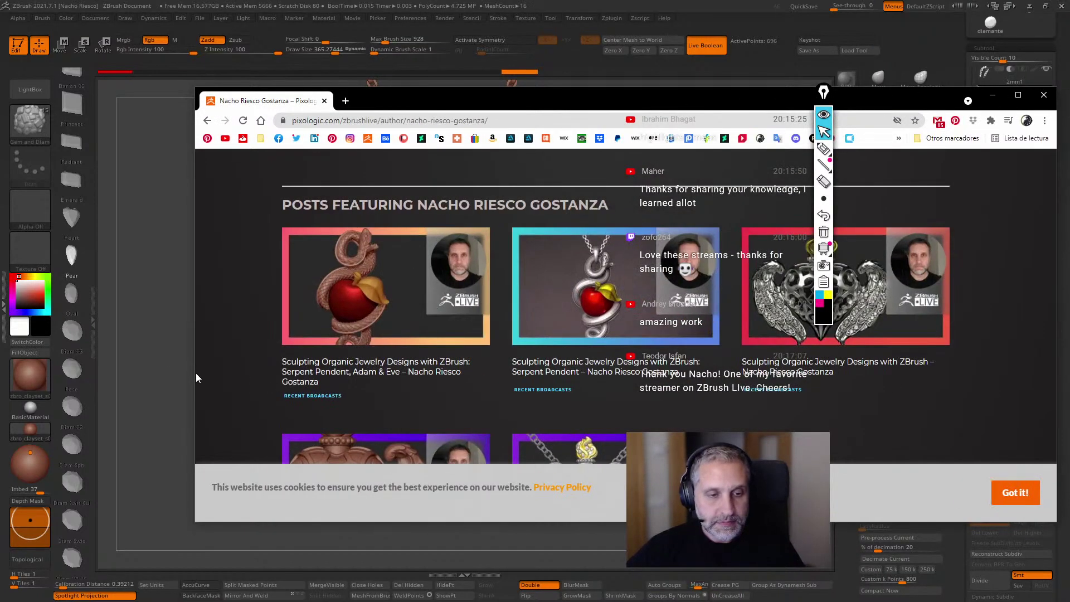
{"action": "left_click_drag", "start_coordinate": [195, 373], "coordinate": [112, 373]}
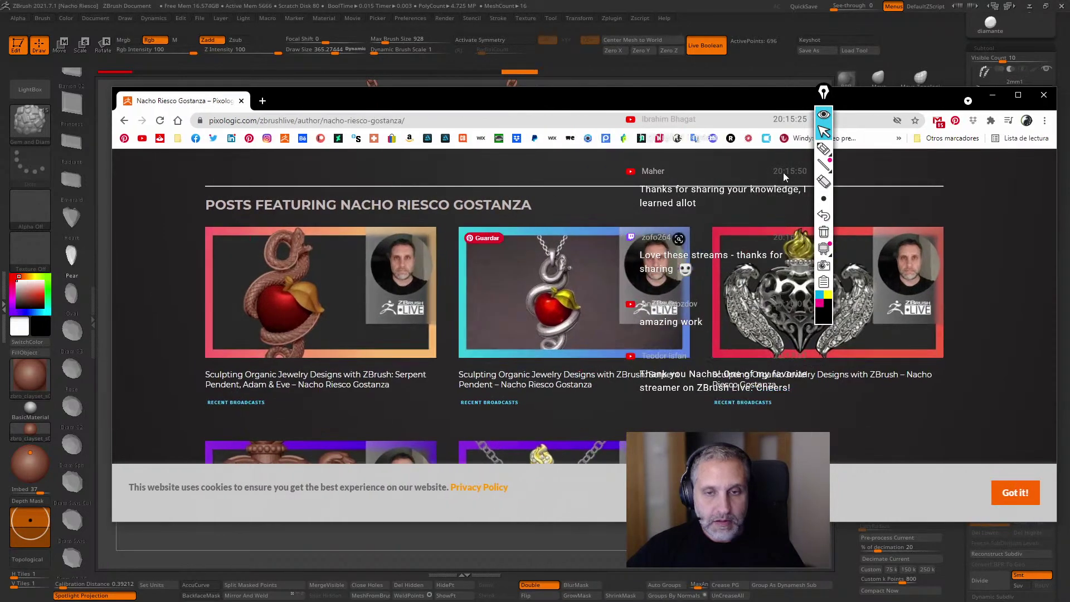
{"action": "double_click", "coordinate": [599, 88]}
Look through the presenter's profile, gallery images and featured broadcast posts on the ZBrushLive page.
{"action": "scroll", "coordinate": [368, 326], "scroll_direction": "up", "scroll_amount": 15}
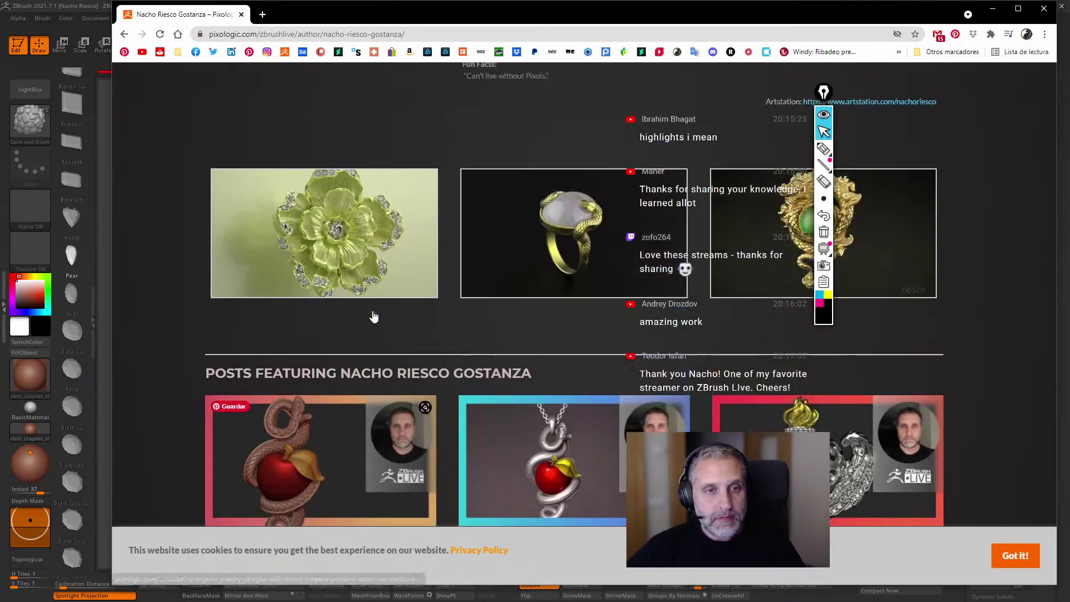
{"action": "scroll", "coordinate": [377, 315], "scroll_direction": "down", "scroll_amount": 8}
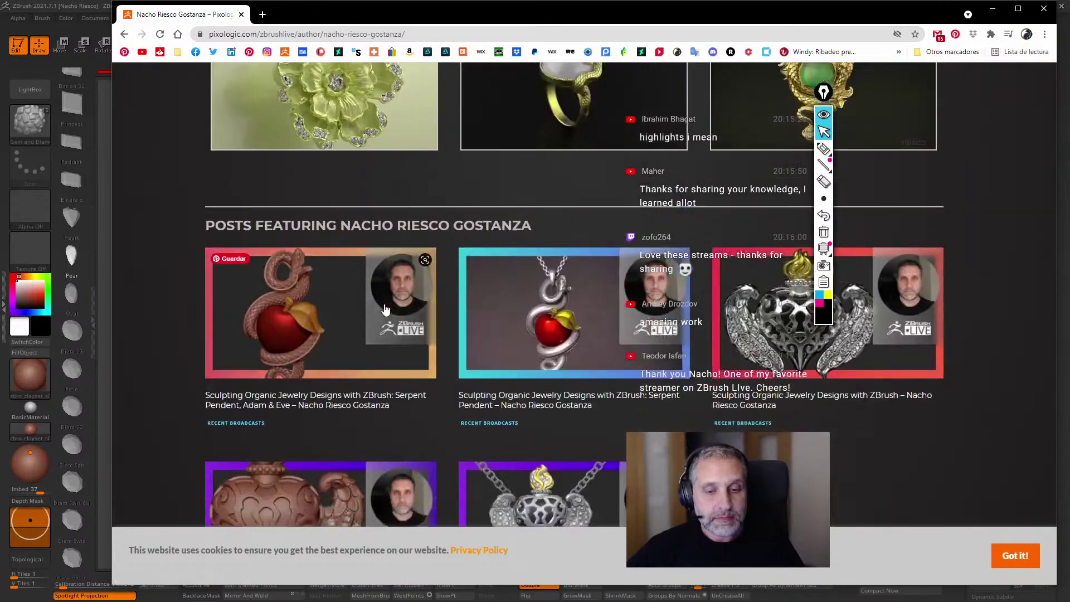
{"action": "scroll", "coordinate": [390, 297], "scroll_direction": "up", "scroll_amount": 7}
{"action": "scroll", "coordinate": [390, 250], "scroll_direction": "up", "scroll_amount": 3}
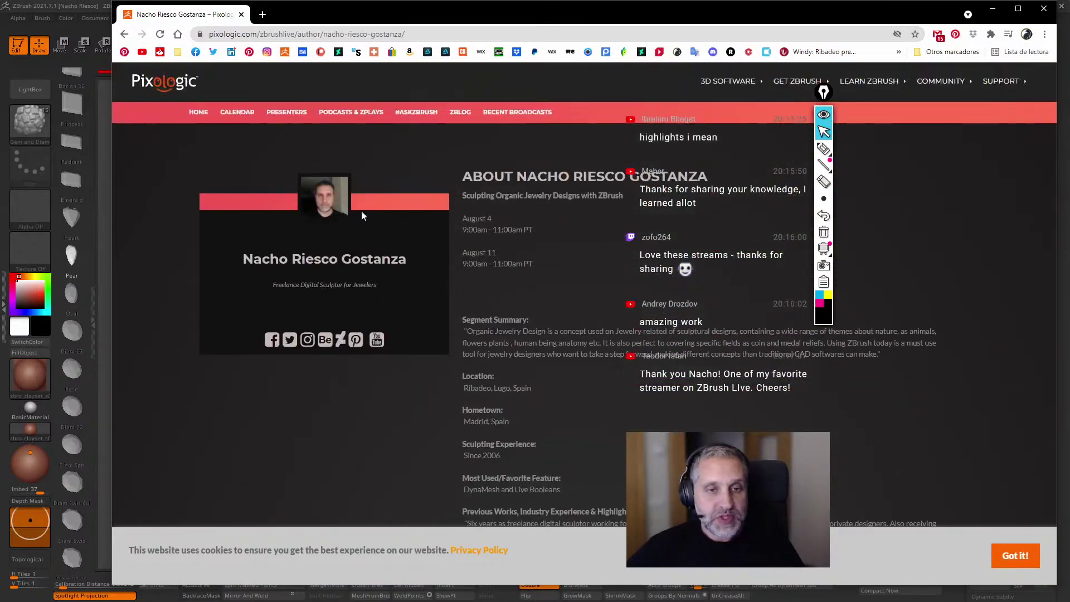
{"action": "scroll", "coordinate": [363, 226], "scroll_direction": "down", "scroll_amount": 12}
{"action": "scroll", "coordinate": [407, 259], "scroll_direction": "up", "scroll_amount": 2}
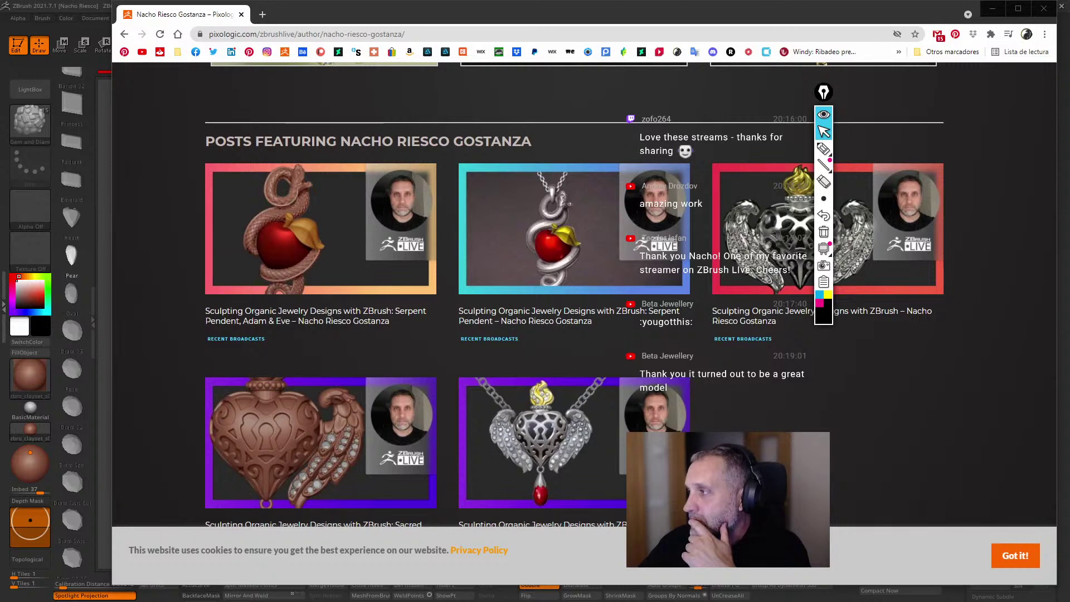
Return to the presenter's ZBrushLive profile in Chrome and open the linked YouTube channel.
{"action": "left_click", "coordinate": [143, 595]}
{"action": "right_click_drag", "start_coordinate": [587, 408], "coordinate": [608, 362], "text": "ctrl"}
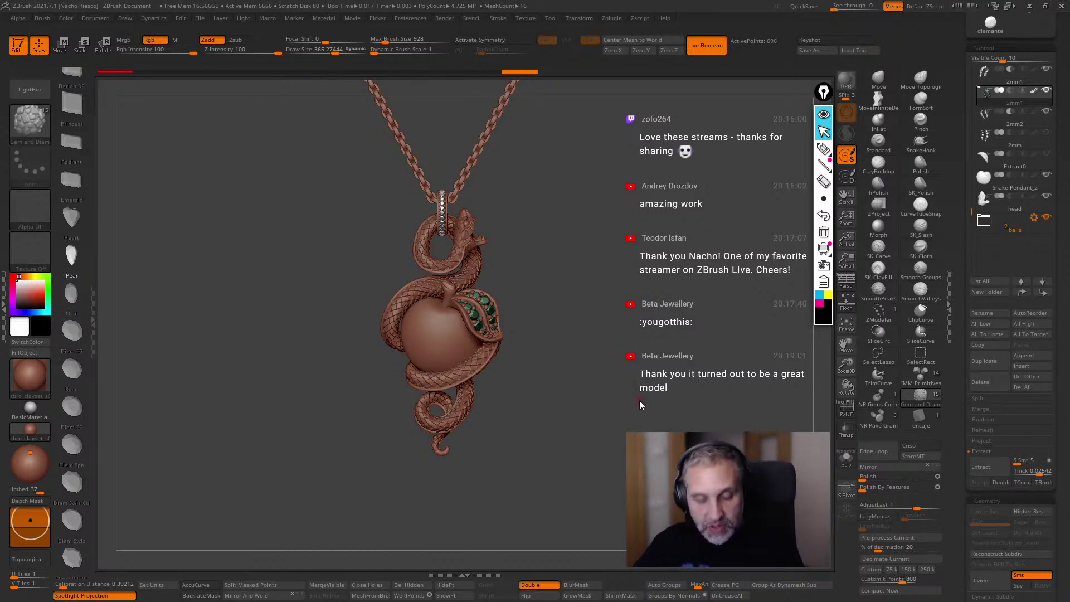
{"action": "key", "text": "alt+Tab"}
{"action": "left_click", "coordinate": [466, 268]}
{"action": "scroll", "coordinate": [464, 272], "scroll_direction": "up", "scroll_amount": 10}
{"action": "scroll", "coordinate": [383, 287], "scroll_direction": "up", "scroll_amount": 1}
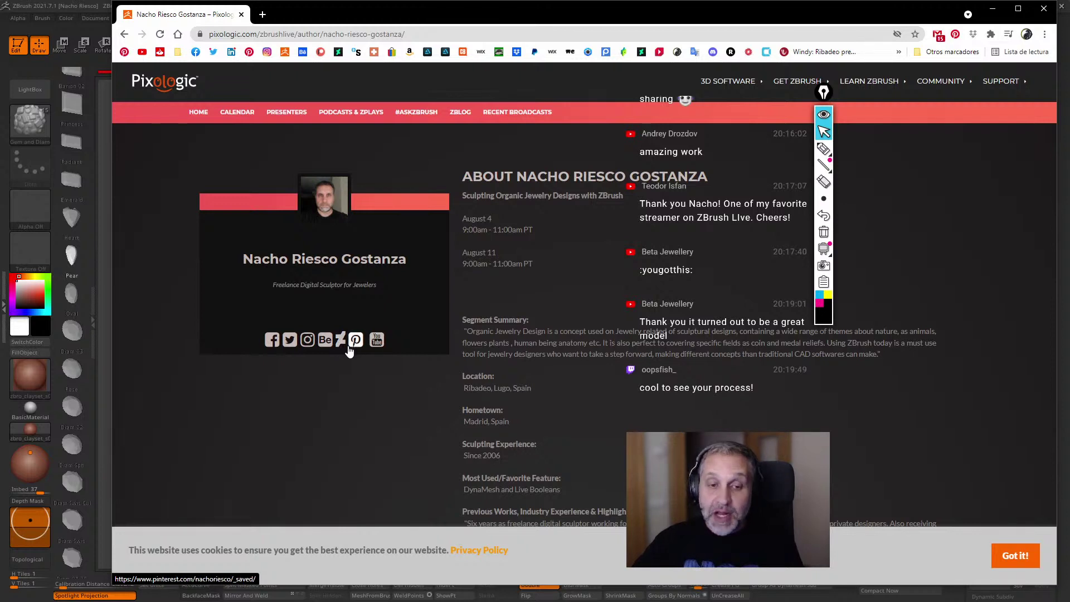
{"action": "left_click", "coordinate": [376, 341]}
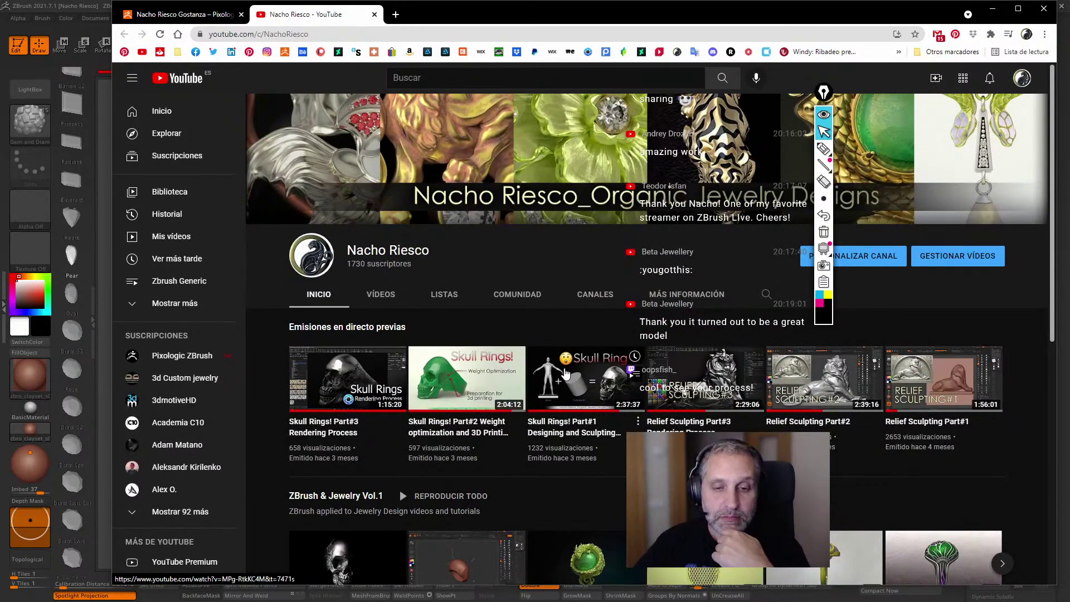
Look through the YouTube channel's previous live broadcasts and video playlists, and minimize the browser window.
{"action": "scroll", "coordinate": [562, 390], "scroll_direction": "down", "scroll_amount": 3}
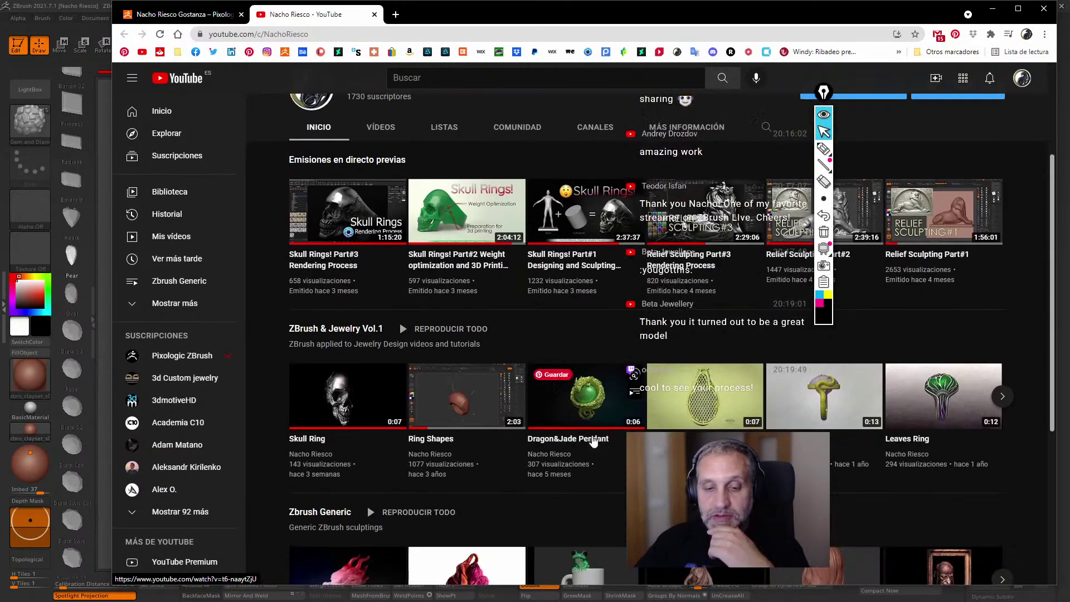
{"action": "scroll", "coordinate": [589, 407], "scroll_direction": "up", "scroll_amount": 3}
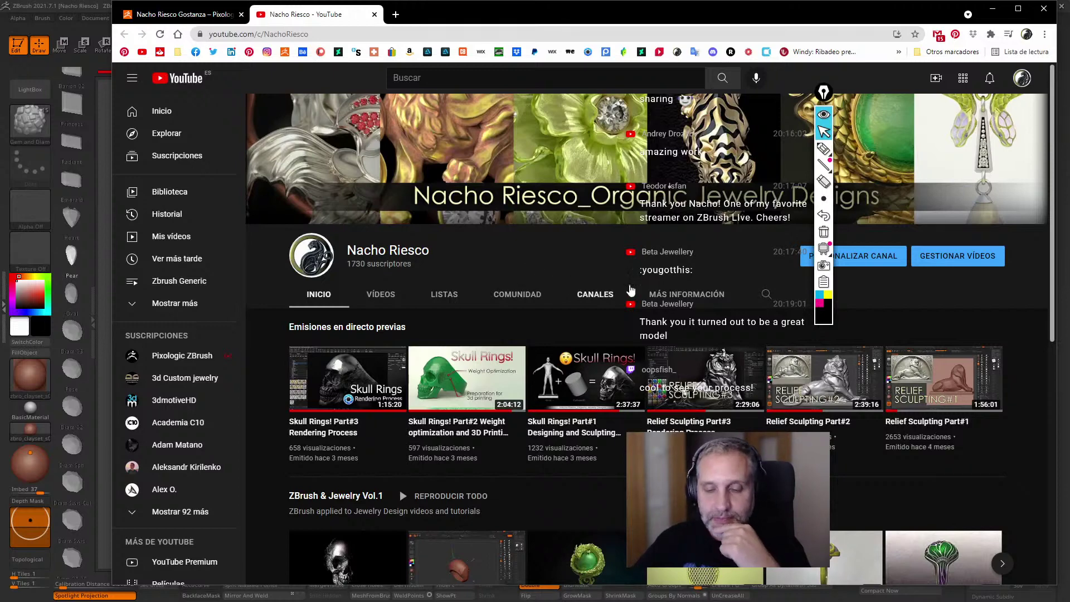
{"action": "left_click", "coordinate": [993, 9]}
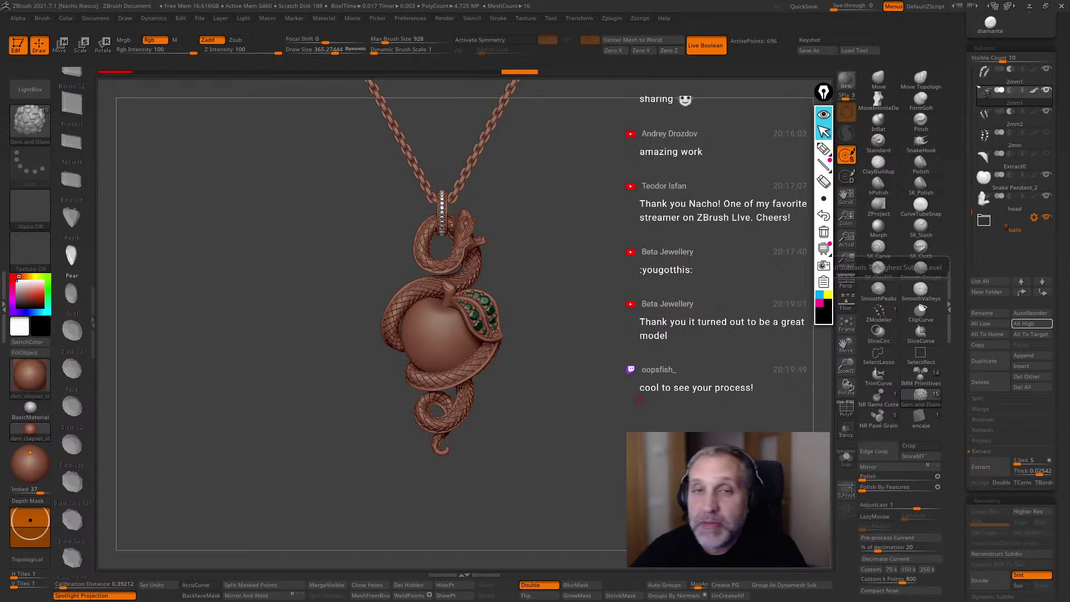
Switch back to the Chrome window with the YouTube channel and load the Pixologic home page.
{"action": "left_click_drag", "start_coordinate": [523, 277], "coordinate": [566, 268]}
{"action": "key", "text": "alt+Tab"}
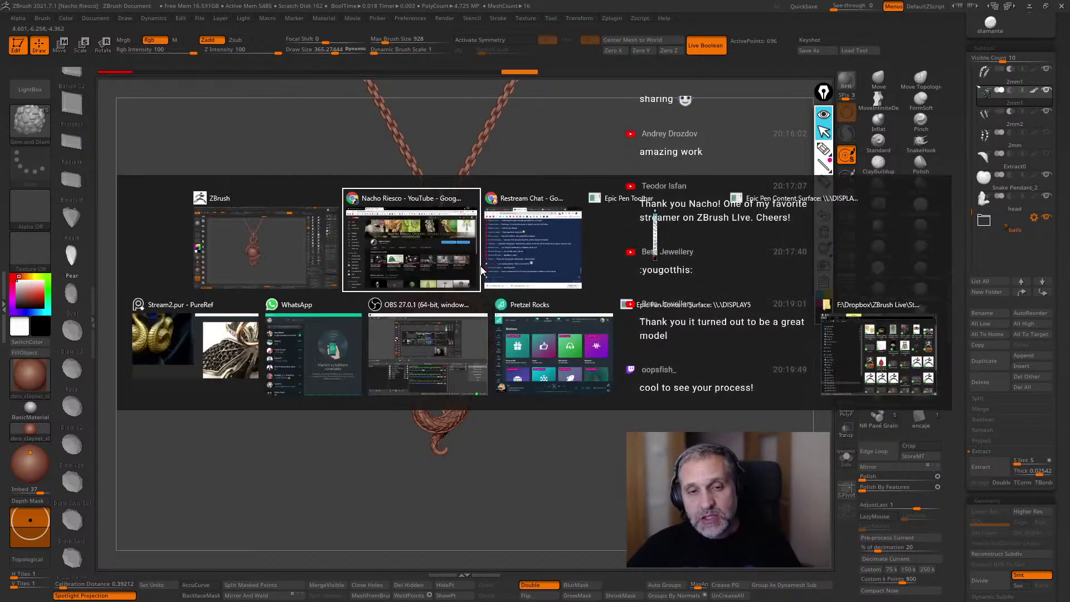
{"action": "left_click", "coordinate": [424, 252]}
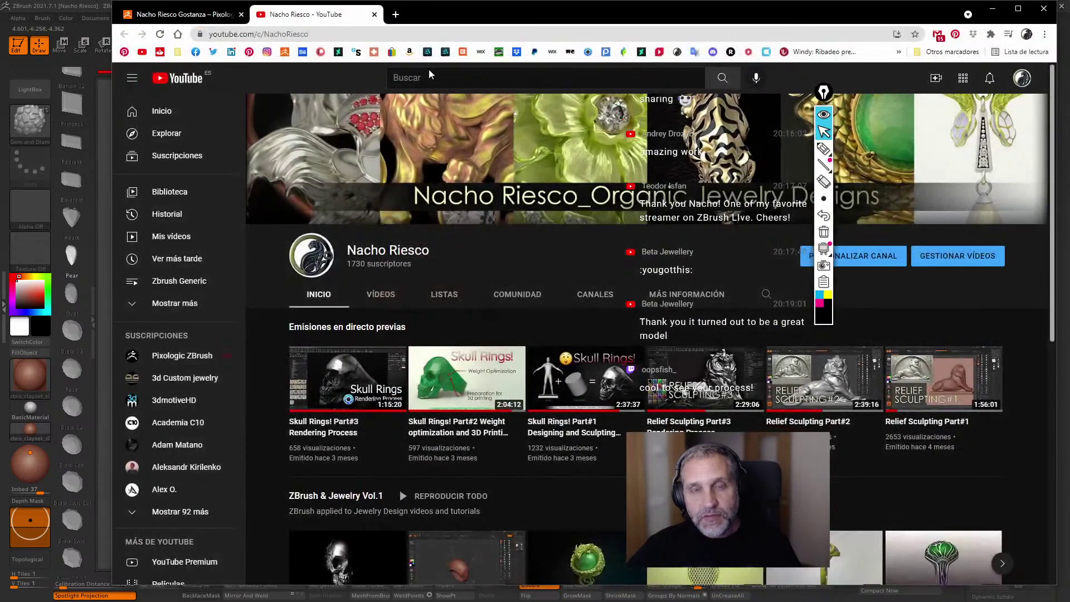
{"action": "left_click", "coordinate": [284, 52]}
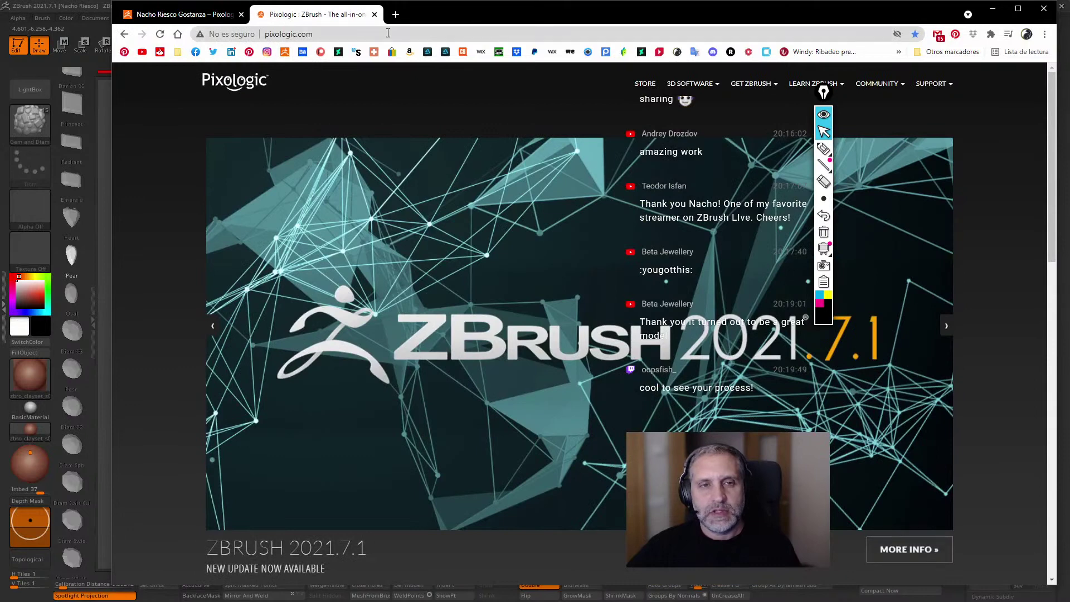
Search the web for "trial zbrush" and open Pixologic's free trial sign-up page.
{"action": "left_click", "coordinate": [381, 35]}
{"action": "type", "text": "free"}
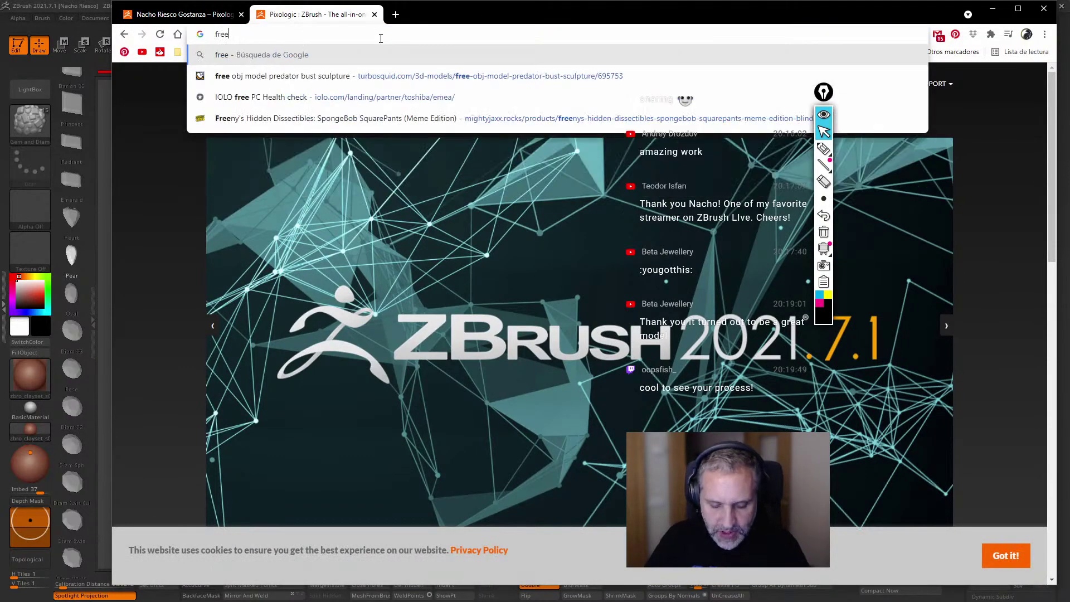
{"action": "key", "text": "BackSpace"}
{"action": "key", "text": "BackSpace"}
{"action": "key", "text": "BackSpace"}
{"action": "key", "text": "BackSpace"}
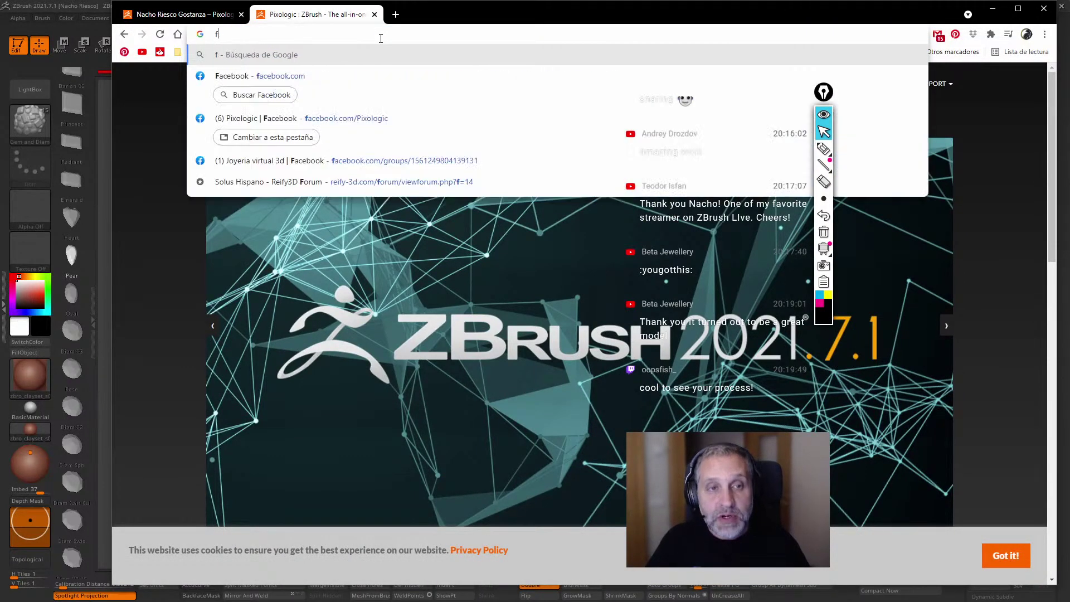
{"action": "type", "text": "triel"}
{"action": "key", "text": "BackSpace"}
{"action": "key", "text": "BackSpace"}
{"action": "type", "text": "al zbruus"}
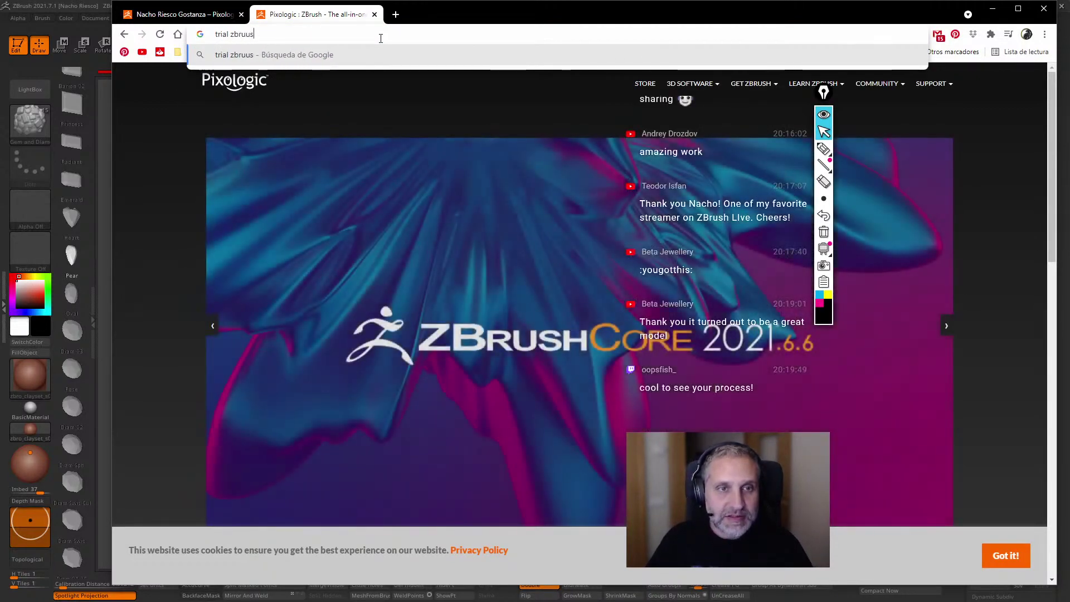
{"action": "key", "text": "BackSpace"}
{"action": "key", "text": "BackSpace"}
{"action": "type", "text": "sh"}
{"action": "key", "text": "Return"}
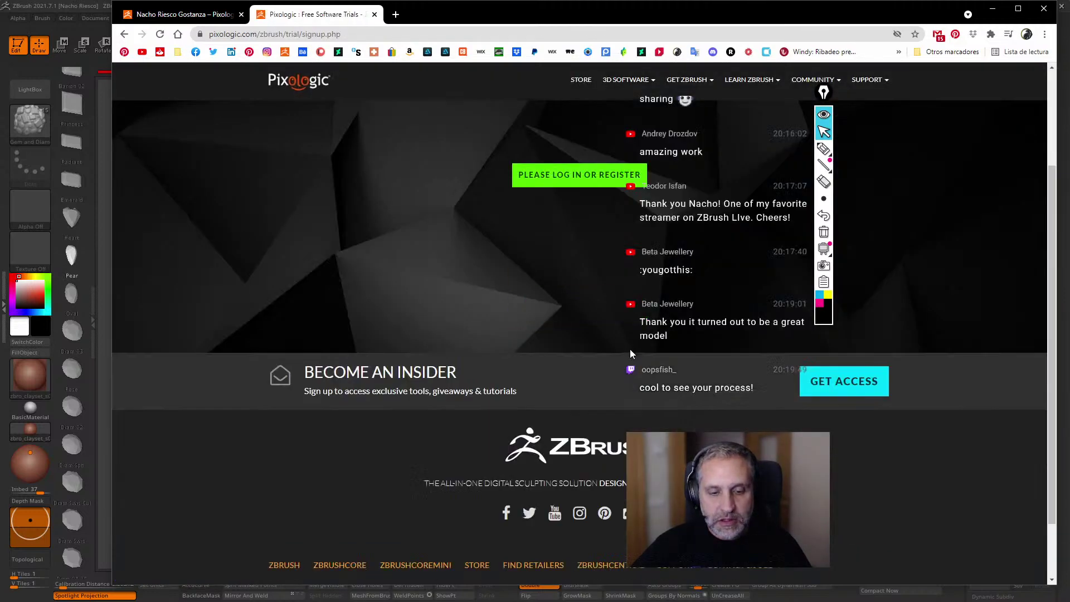
Go back to the "trial zbrush" search results and look through them.
{"action": "left_click", "coordinate": [126, 35]}
{"action": "scroll", "coordinate": [313, 346], "scroll_direction": "down", "scroll_amount": 5}
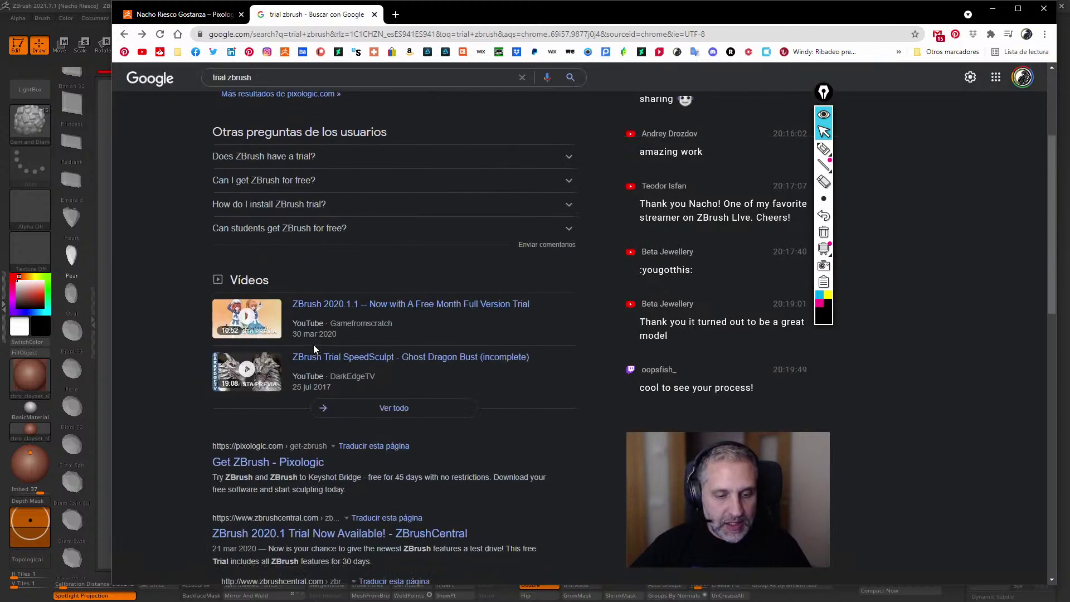
{"action": "scroll", "coordinate": [315, 346], "scroll_direction": "up", "scroll_amount": 5}
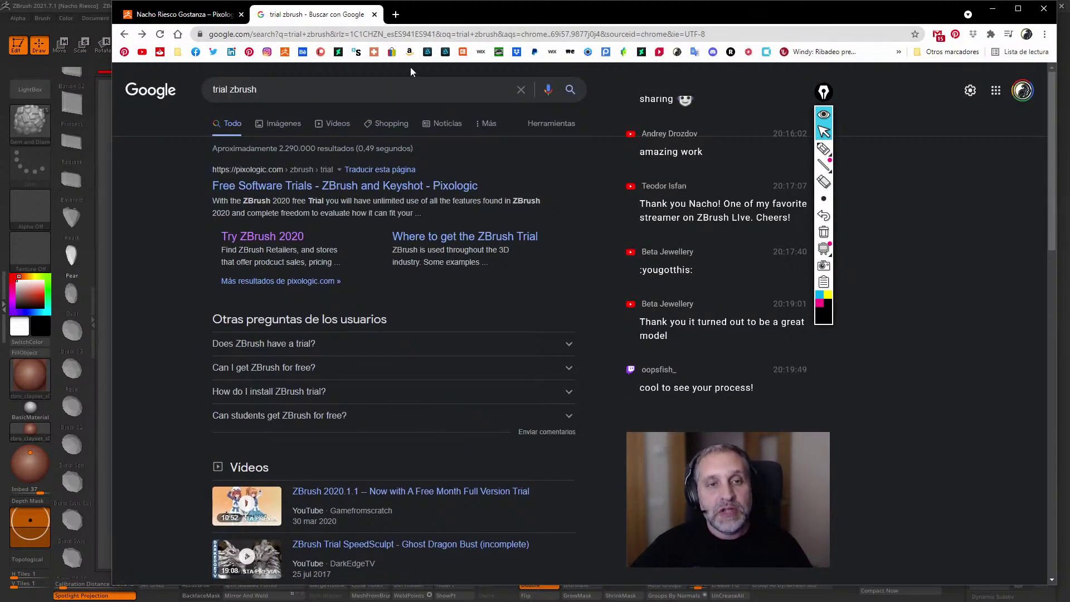
Load the Pixologic home page and open the ZBrushCoreMini product page.
{"action": "left_click", "coordinate": [291, 55]}
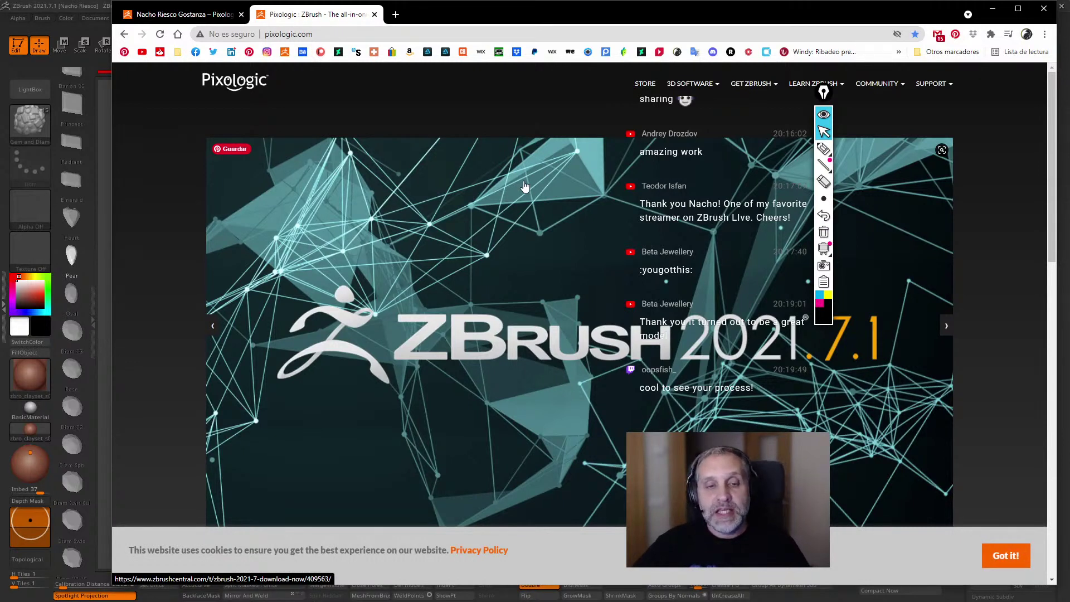
{"action": "mouse_move", "coordinate": [694, 84]}
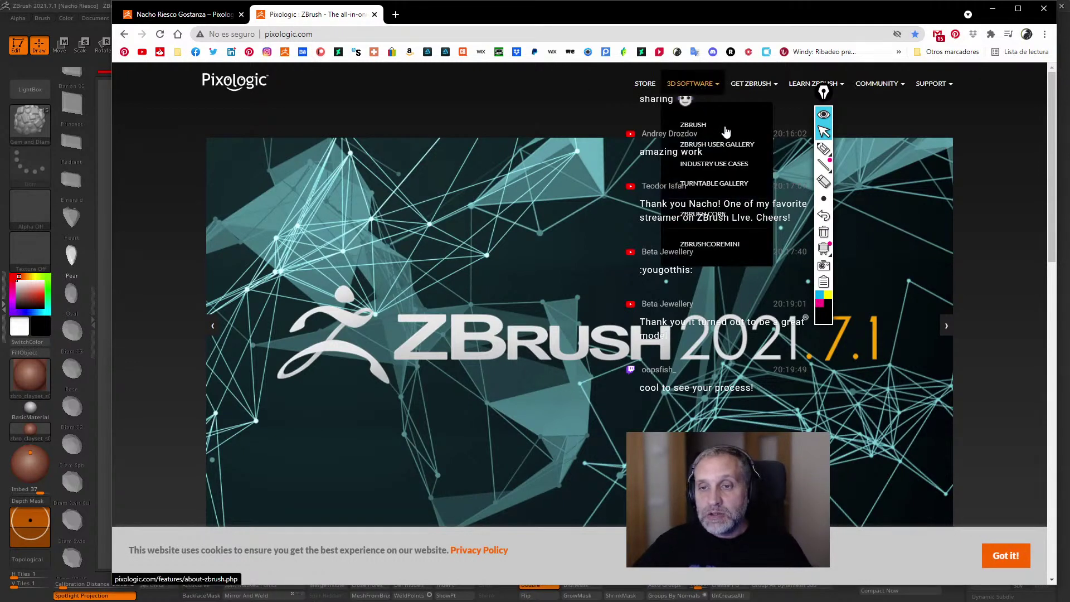
{"action": "left_click", "coordinate": [720, 253]}
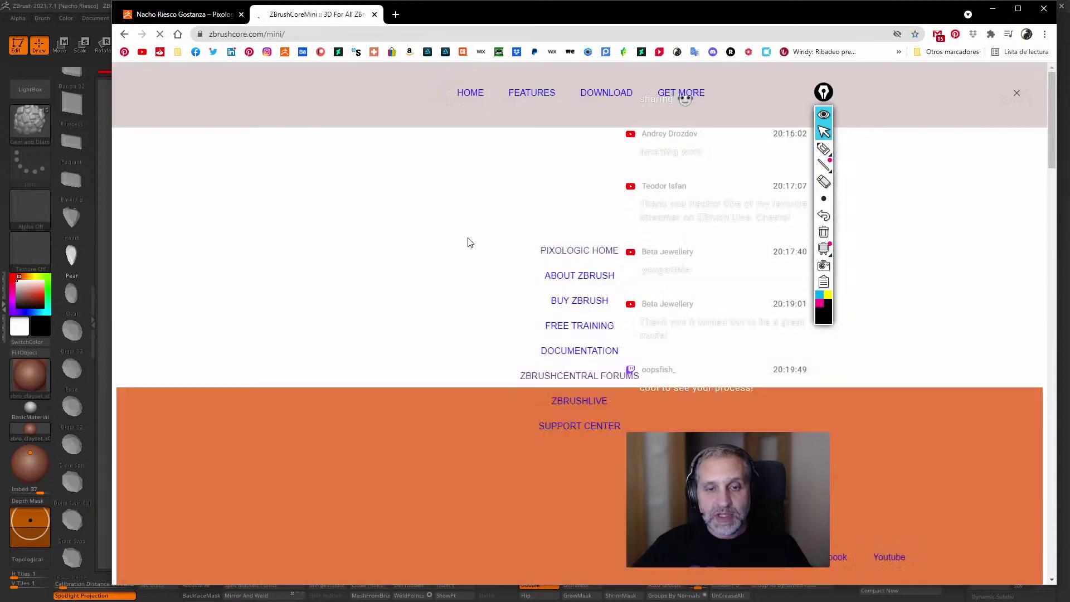
Look through the ZBrushCoreMini page, including the section on its free download.
{"action": "scroll", "coordinate": [467, 247], "scroll_direction": "down", "scroll_amount": 2}
{"action": "scroll", "coordinate": [467, 246], "scroll_direction": "down", "scroll_amount": 15}
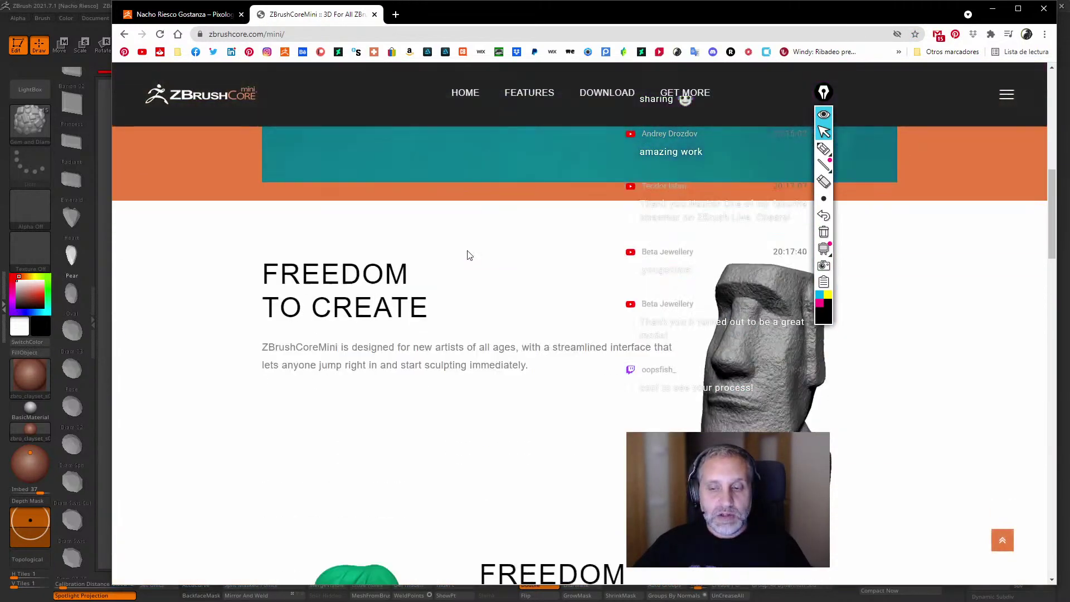
{"action": "scroll", "coordinate": [409, 315], "scroll_direction": "down", "scroll_amount": 1}
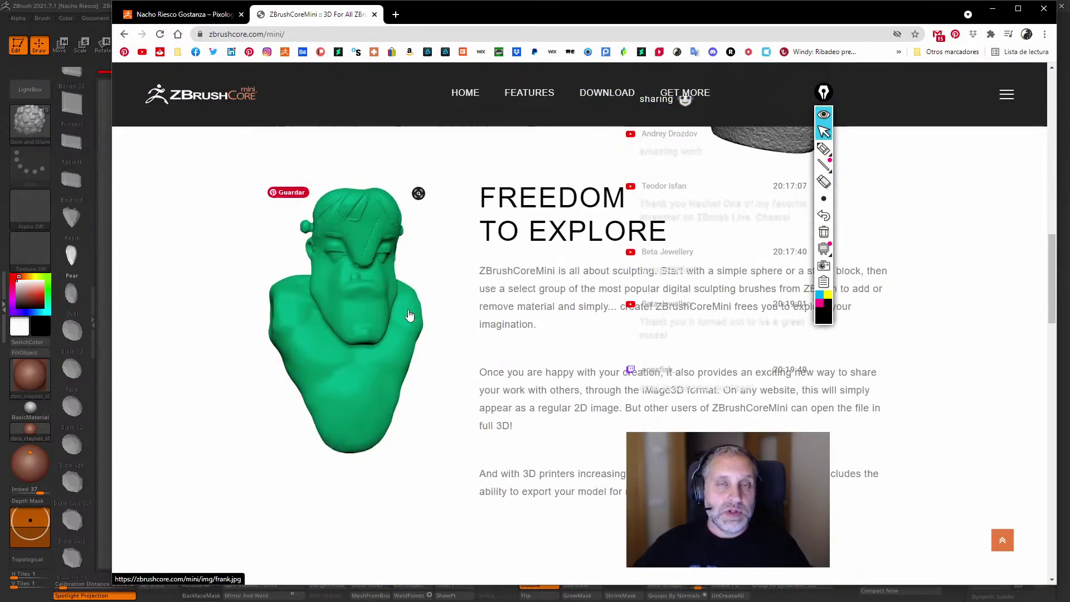
{"action": "scroll", "coordinate": [409, 315], "scroll_direction": "down", "scroll_amount": 6}
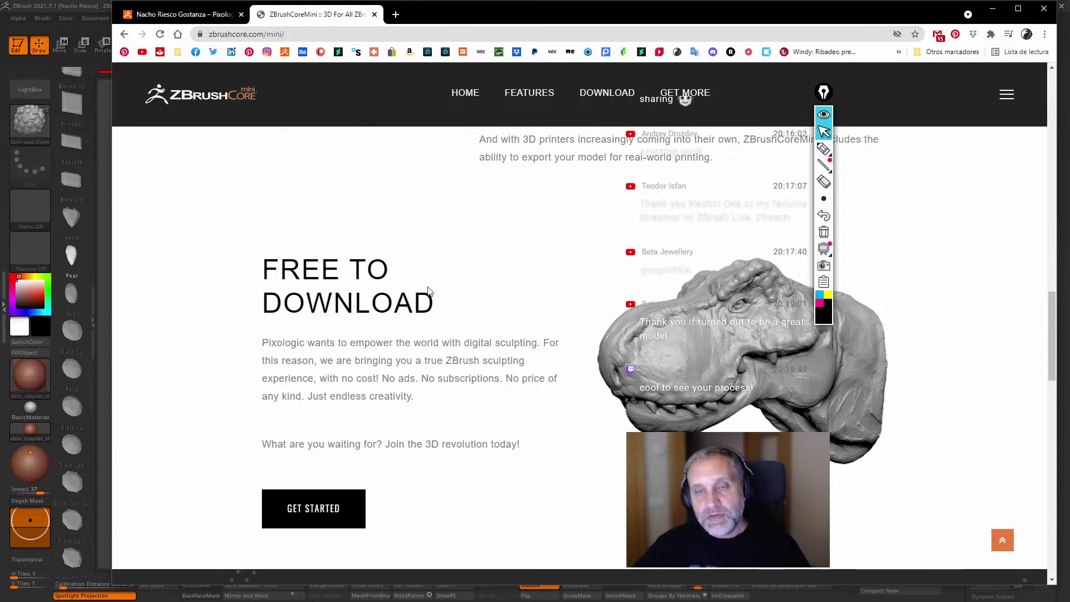
{"action": "scroll", "coordinate": [429, 290], "scroll_direction": "up", "scroll_amount": 20}
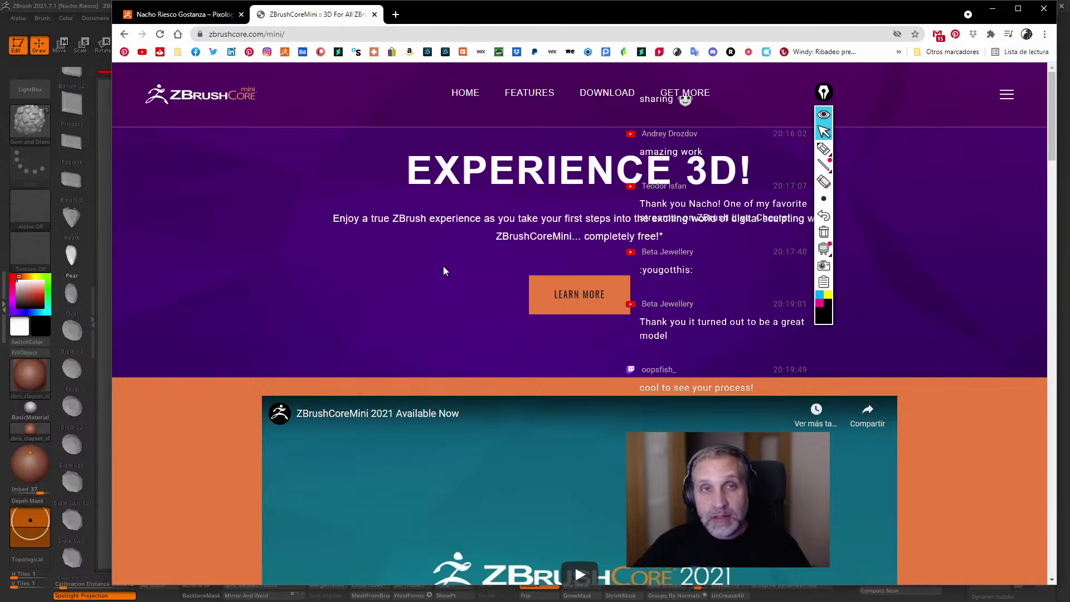
Open the ZBrush features page from the presenter's ZBrushLive page and look over its content and site navigation.
{"action": "left_click", "coordinate": [179, 14]}
{"action": "mouse_move", "coordinate": [794, 84]}
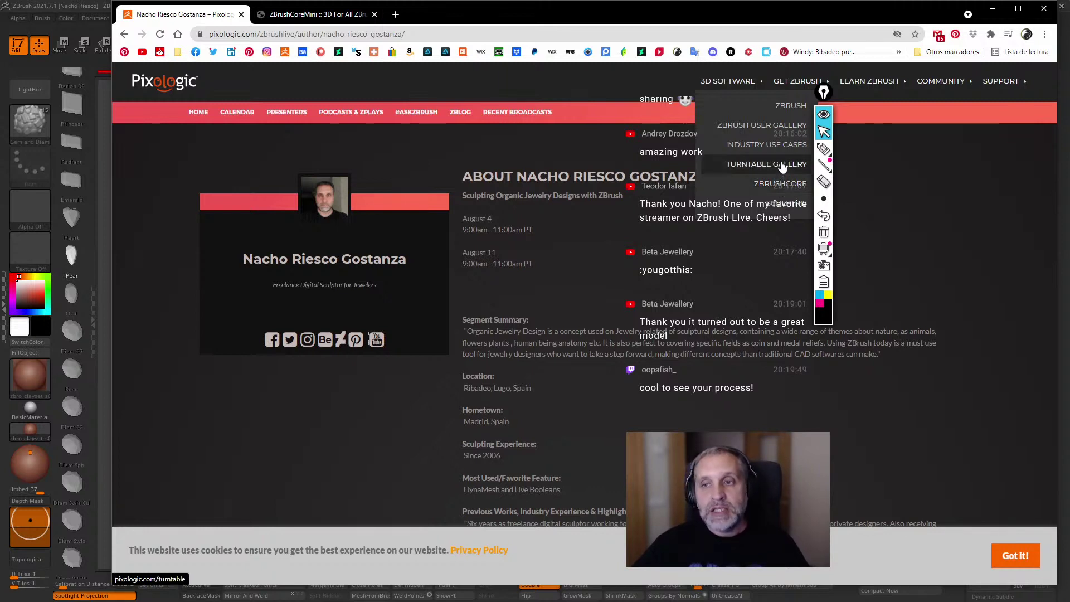
{"action": "left_click", "coordinate": [799, 107]}
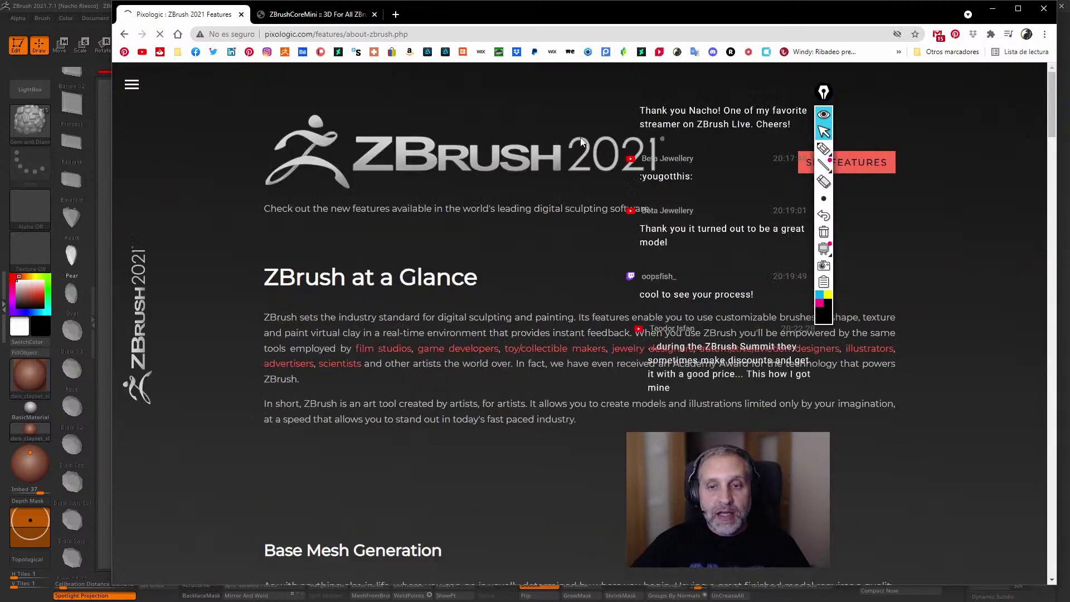
{"action": "scroll", "coordinate": [492, 327], "scroll_direction": "down", "scroll_amount": 10}
{"action": "scroll", "coordinate": [493, 326], "scroll_direction": "up", "scroll_amount": 10}
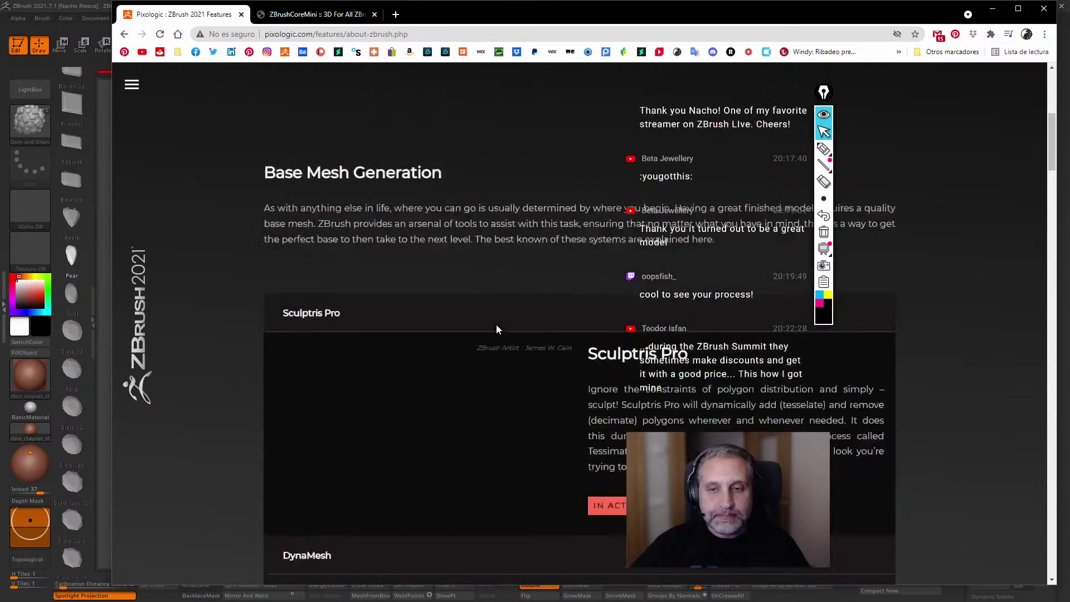
{"action": "left_click", "coordinate": [132, 88]}
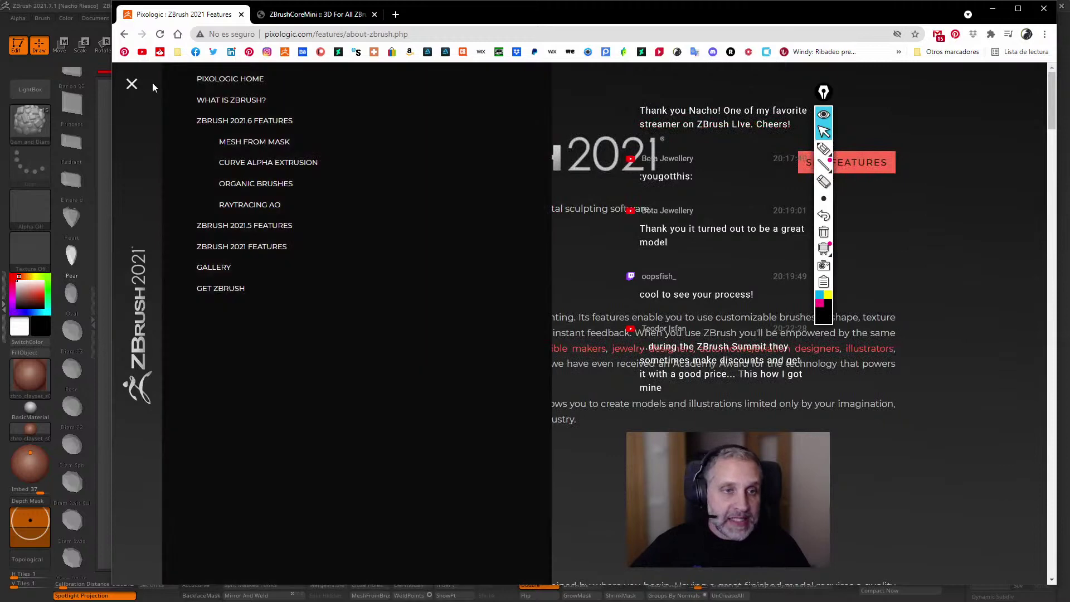
Open the ZBrush 2021 purchase options in the Pixologic store from the home page, and minimize the browser window.
{"action": "left_click", "coordinate": [284, 52]}
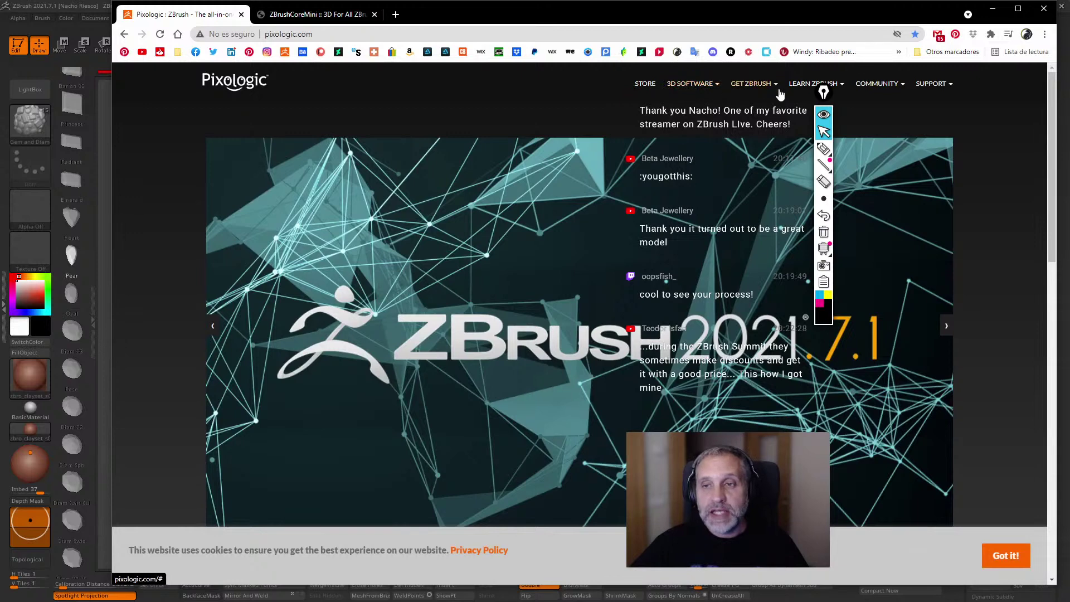
{"action": "mouse_move", "coordinate": [752, 89]}
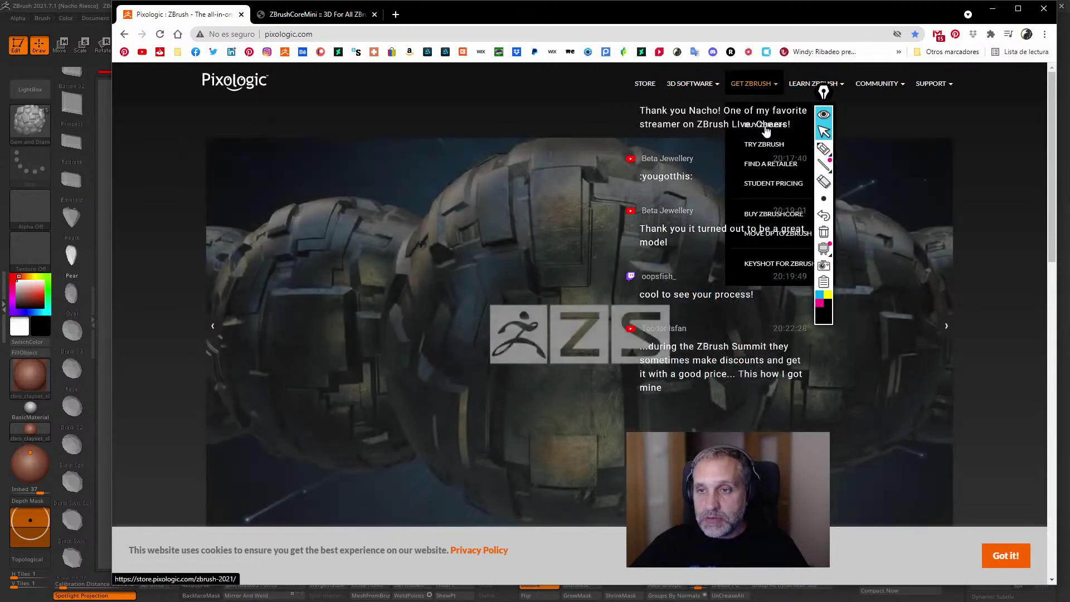
{"action": "left_click", "coordinate": [765, 129]}
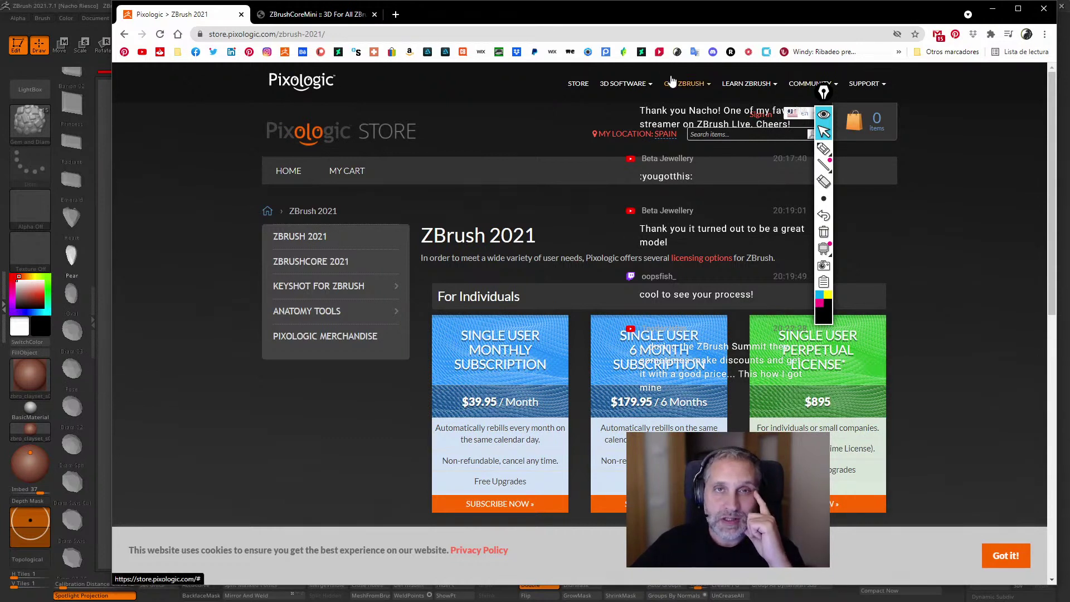
{"action": "left_click", "coordinate": [993, 11]}
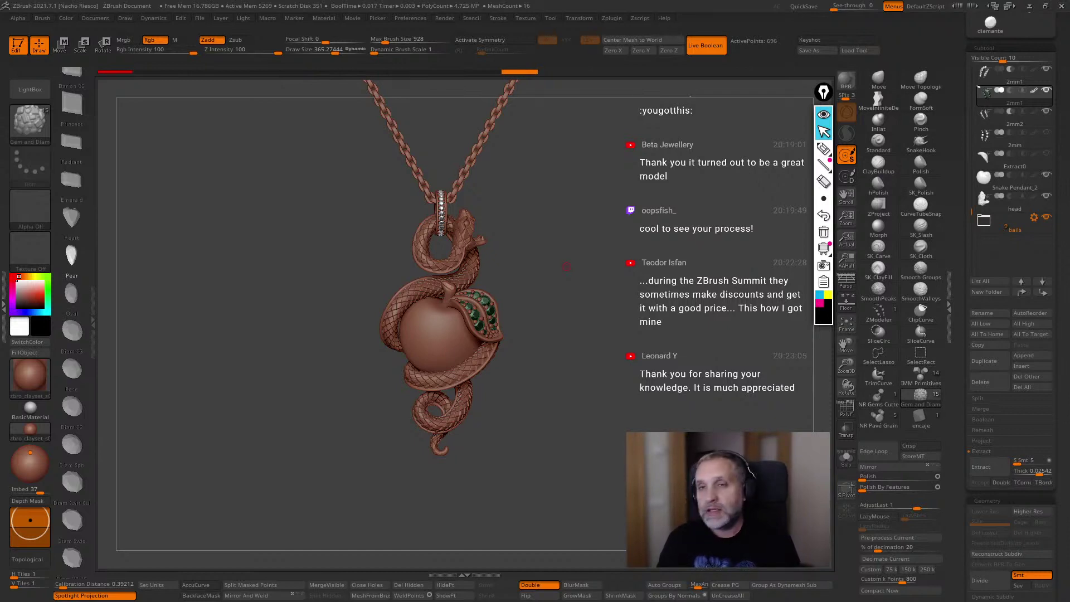
Switch back to Chrome, return to the Pixologic home page and view its 2021 ZBrush Summit banner.
{"action": "key", "text": "alt+Tab"}
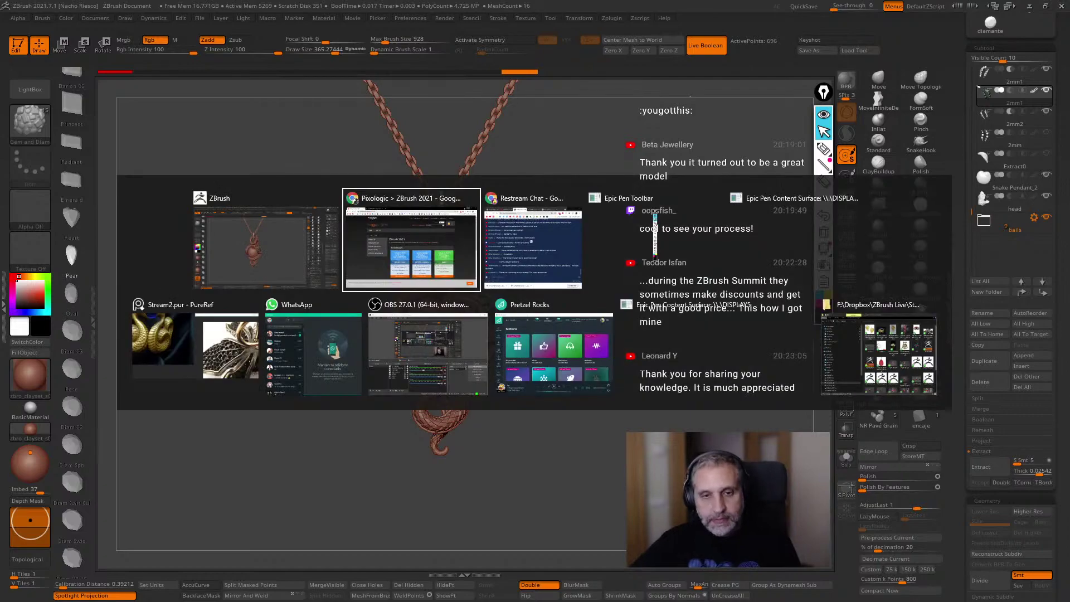
{"action": "left_click", "coordinate": [410, 265]}
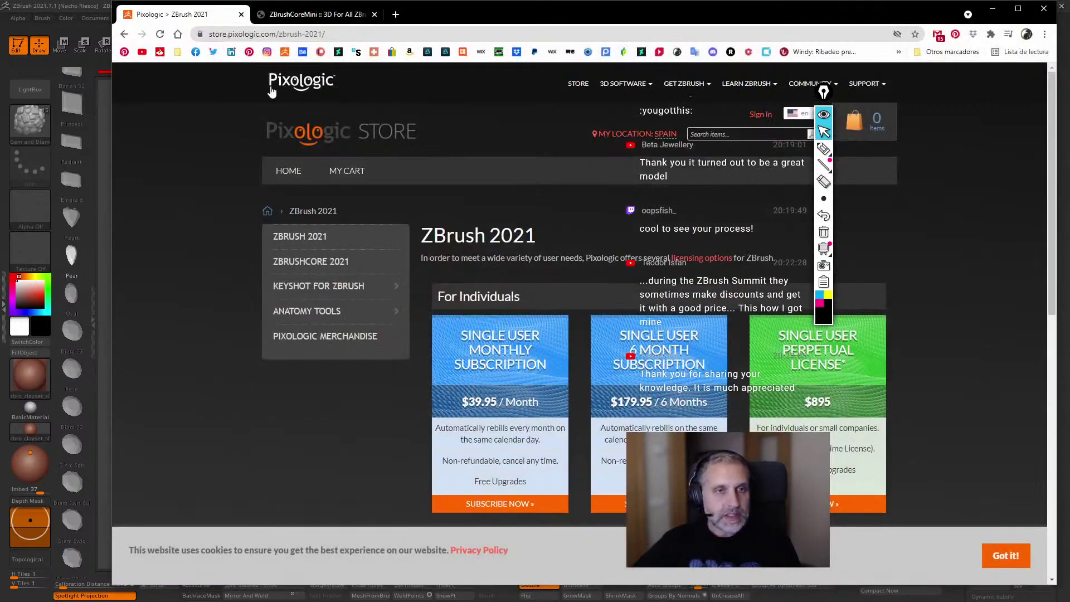
{"action": "left_click", "coordinate": [304, 81]}
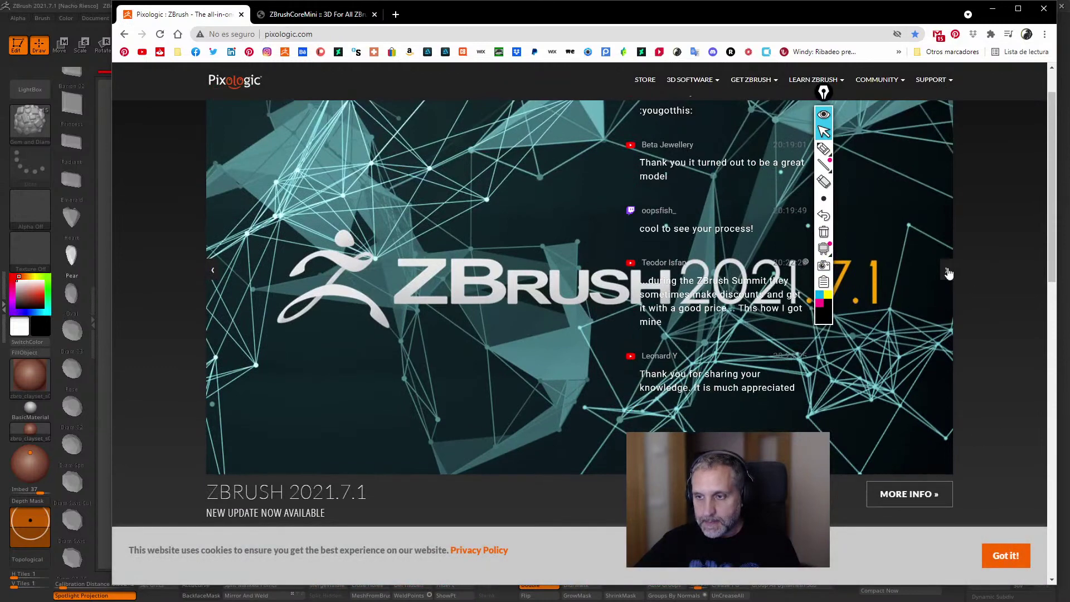
{"action": "left_click", "coordinate": [946, 270]}
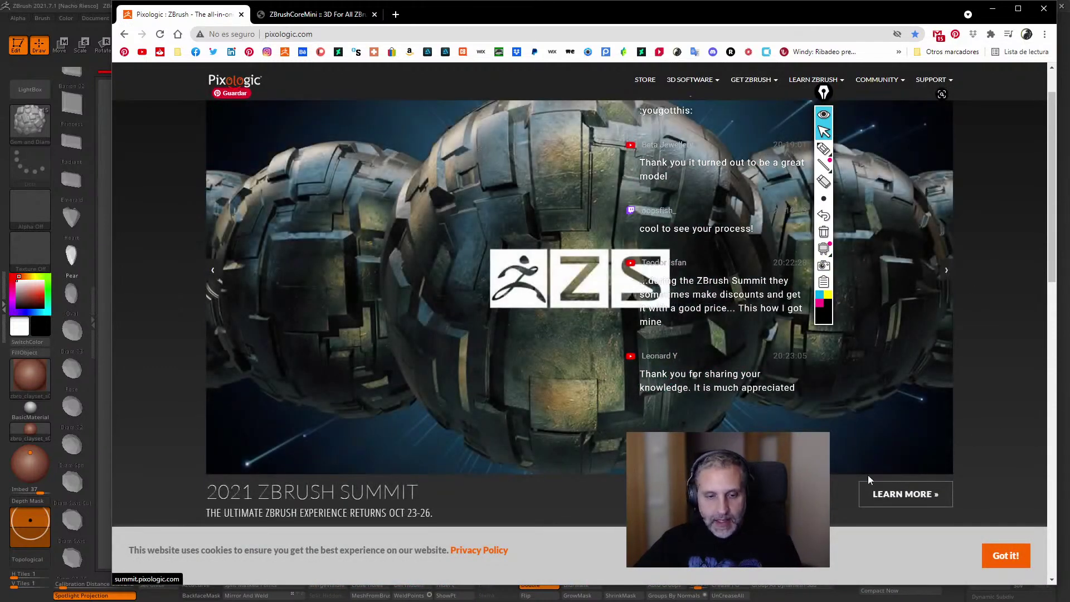
{"action": "scroll", "coordinate": [386, 498], "scroll_direction": "down", "scroll_amount": 1}
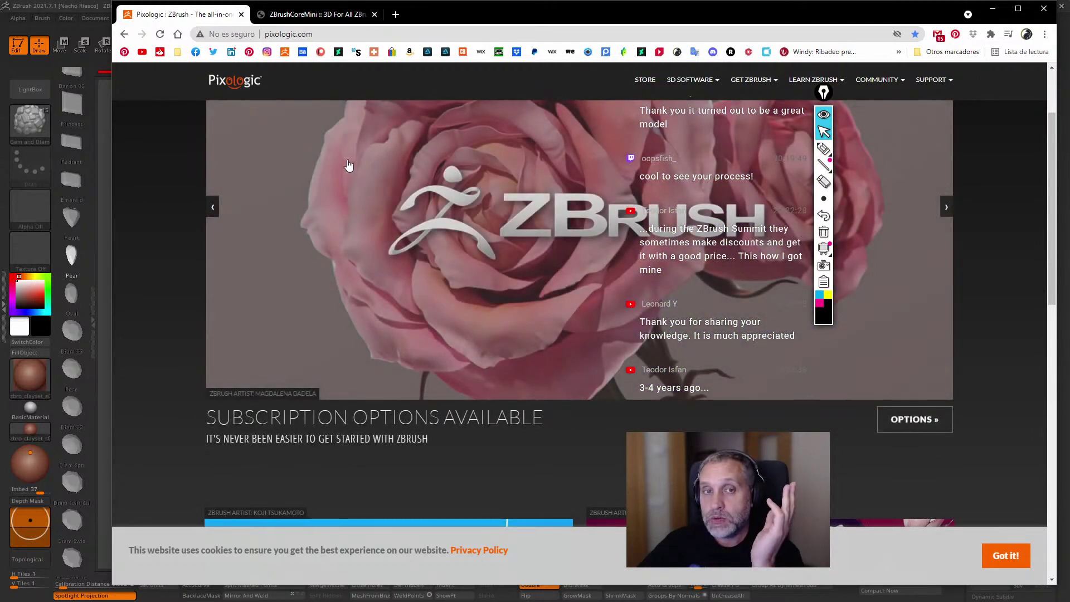
Show the Community options on the Pixologic home page and collapse the floating annotation tools.
{"action": "left_click", "coordinate": [308, 16]}
{"action": "left_click", "coordinate": [174, 18]}
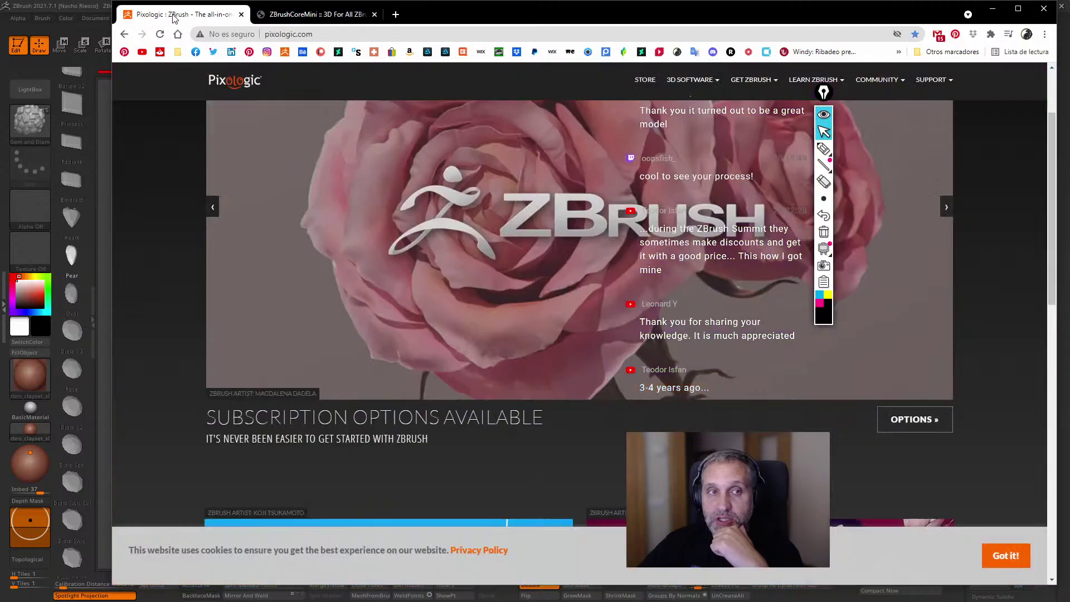
{"action": "left_click", "coordinate": [877, 80]}
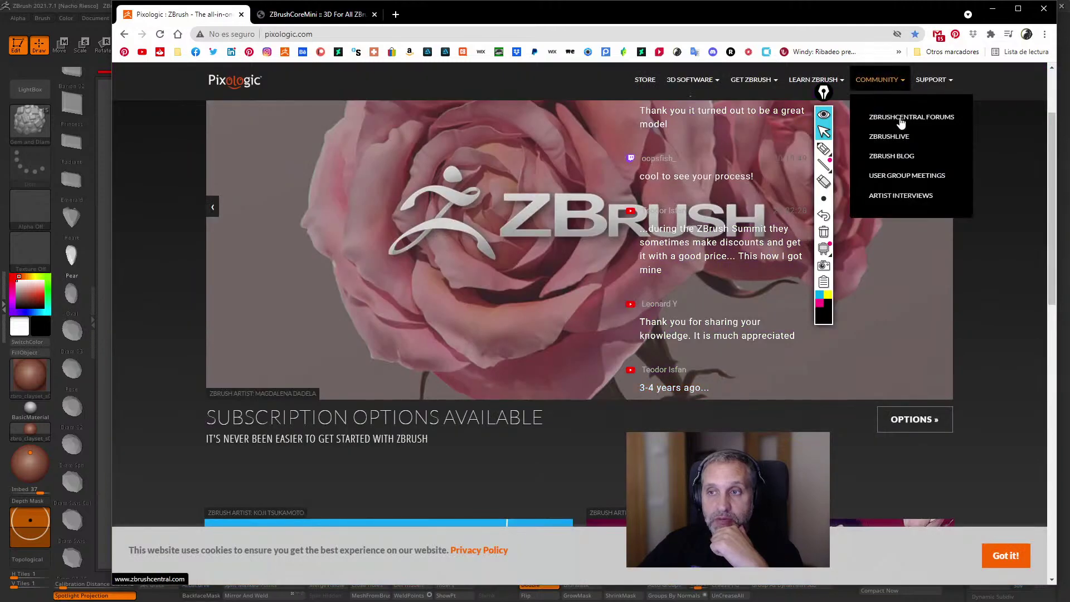
{"action": "left_click", "coordinate": [823, 115]}
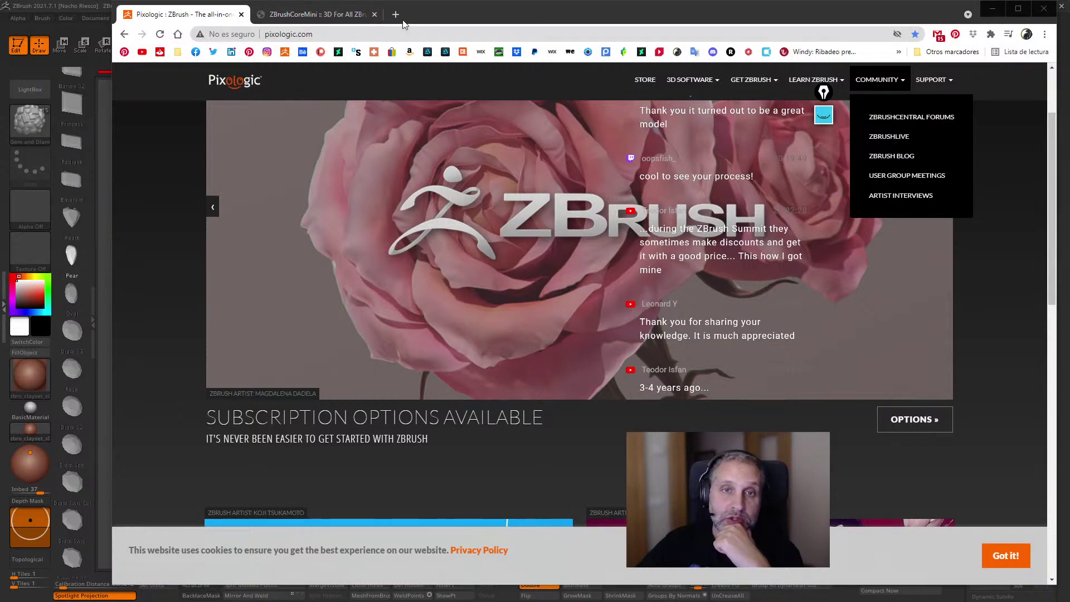
Open YouTube in place of the ZBrushCoreMini page and search it for "pixologic".
{"action": "left_click", "coordinate": [327, 18]}
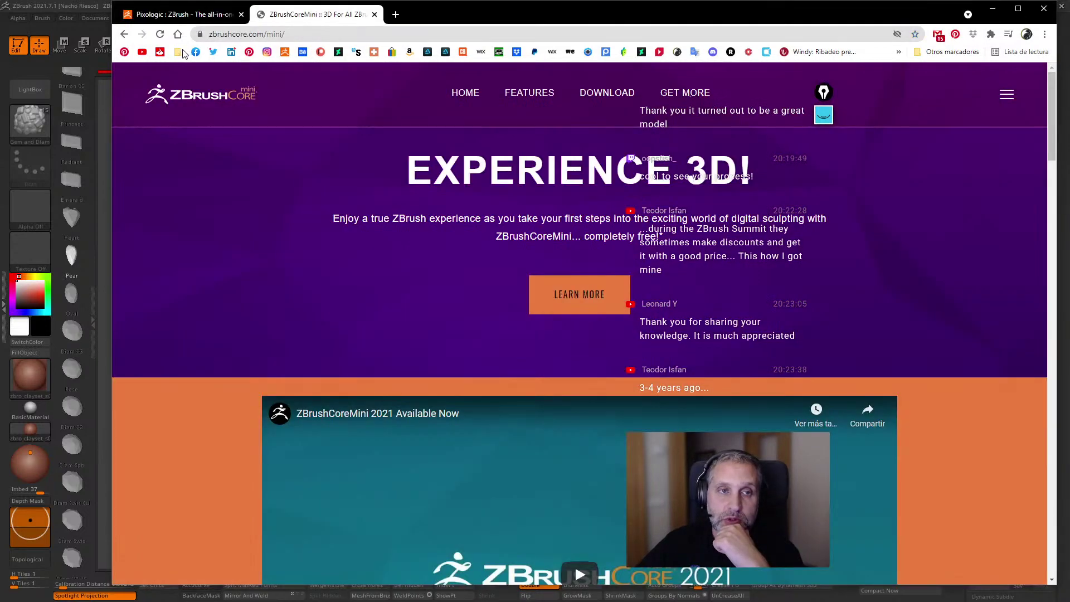
{"action": "left_click", "coordinate": [143, 53]}
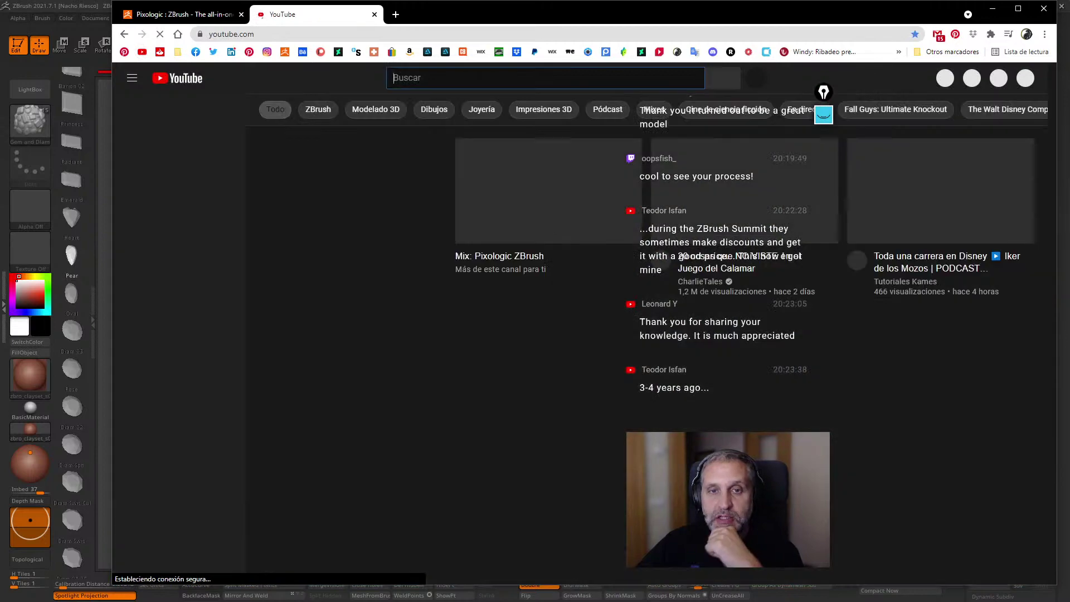
{"action": "left_click", "coordinate": [478, 79]}
{"action": "type", "text": "pixolo"}
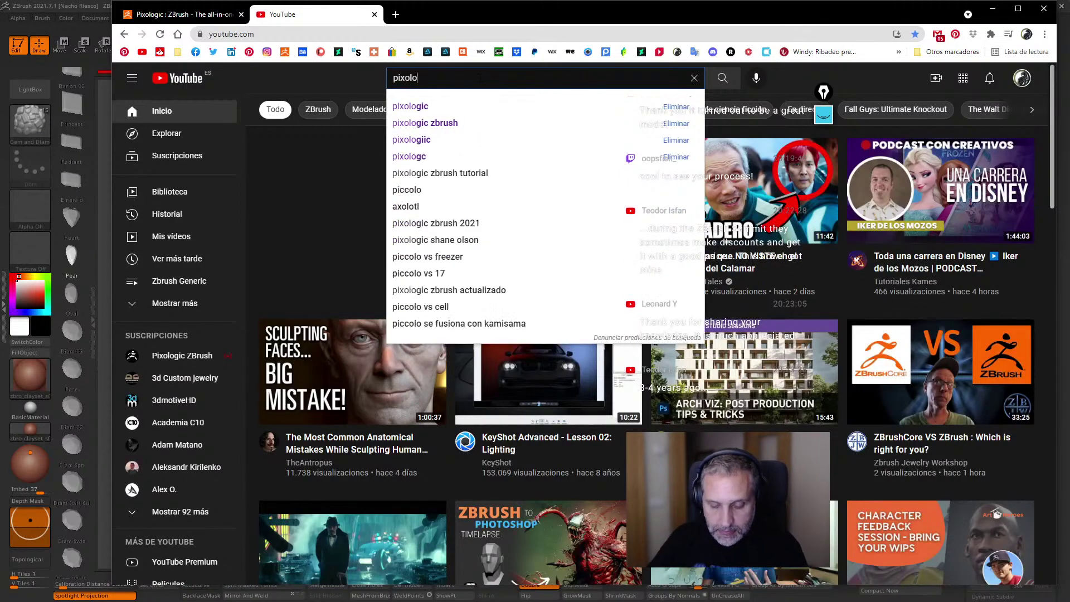
{"action": "type", "text": "givc"}
{"action": "key", "text": "BackSpace"}
{"action": "key", "text": "BackSpace"}
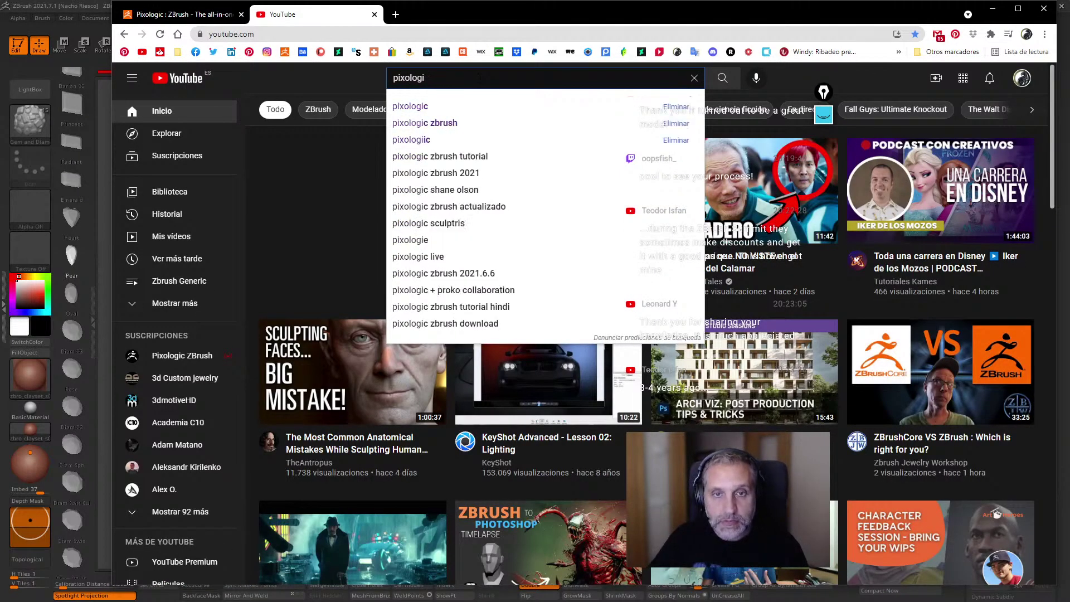
{"action": "type", "text": "c"}
{"action": "key", "text": "Return"}
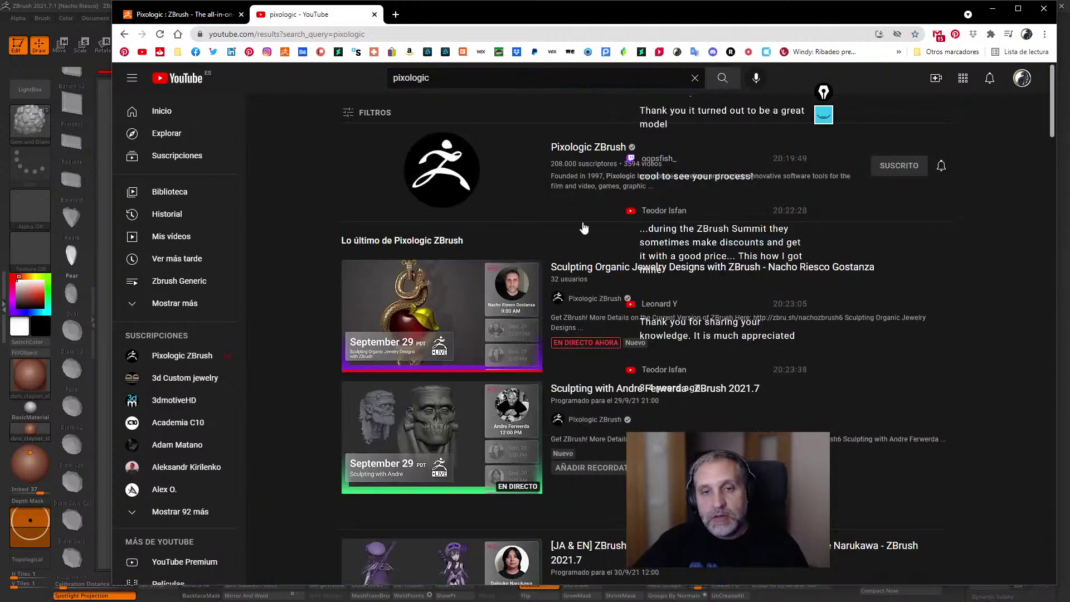
Open the Pixologic ZBrush channel and search its videos for the presenter's first name.
{"action": "left_click", "coordinate": [603, 149]}
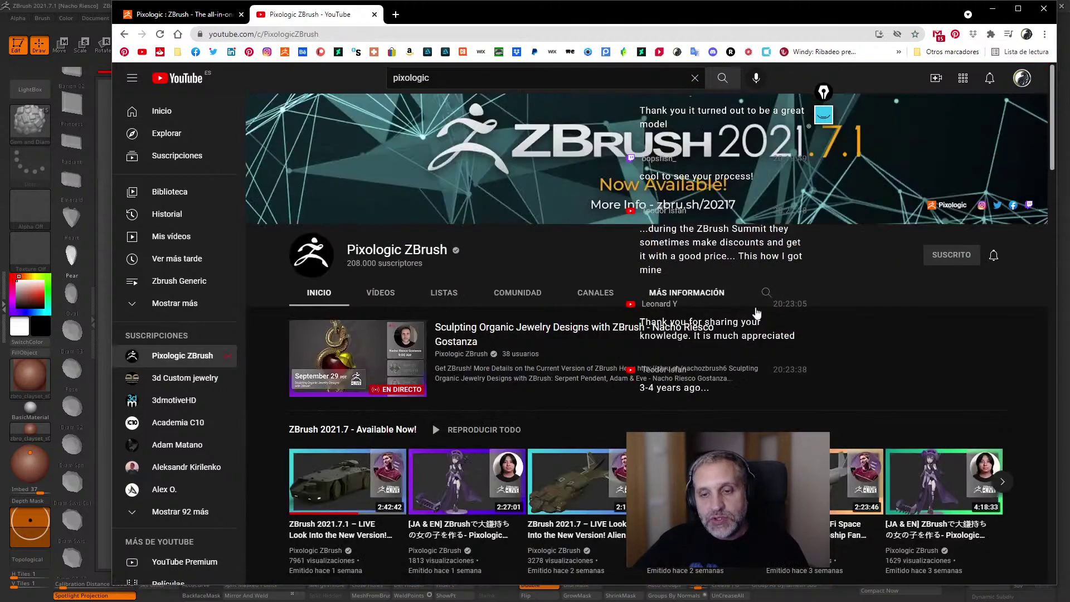
{"action": "left_click", "coordinate": [765, 293]}
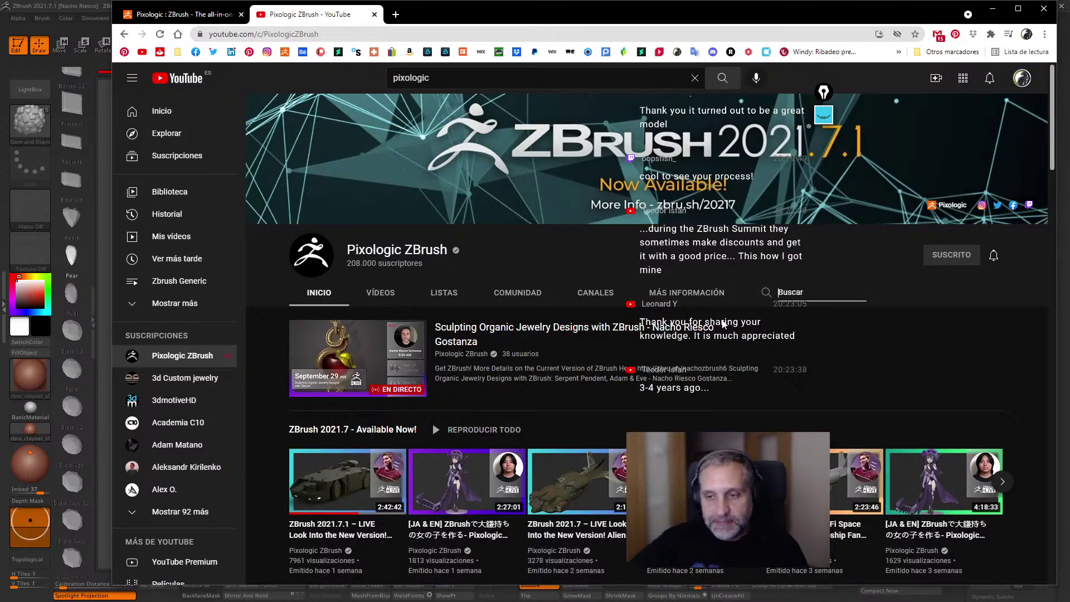
{"action": "type", "text": "nach"}
{"action": "key", "text": "Return"}
Look through the Sculpting Organic Jewelry Designs broadcasts in the channel results, and minimize the browser to return to ZBrush.
{"action": "scroll", "coordinate": [427, 296], "scroll_direction": "down", "scroll_amount": 5}
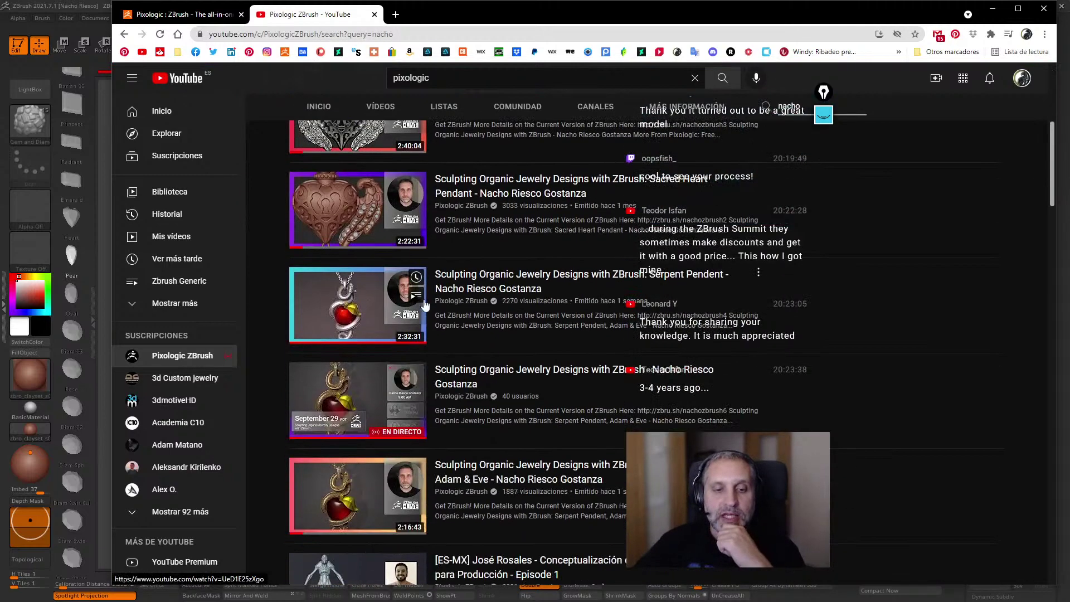
{"action": "scroll", "coordinate": [427, 296], "scroll_direction": "up", "scroll_amount": 3}
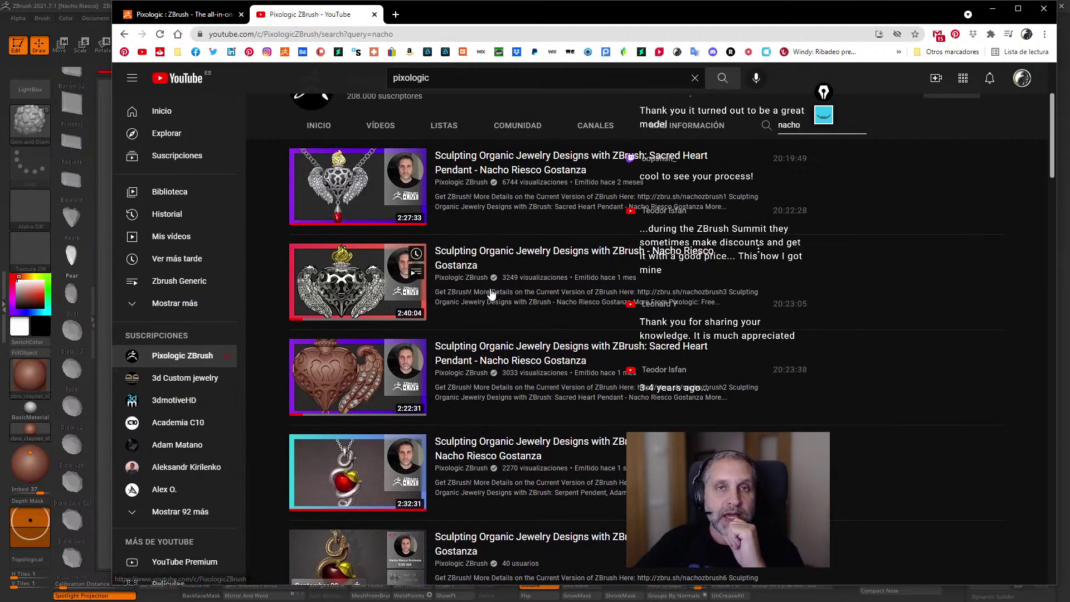
{"action": "scroll", "coordinate": [494, 322], "scroll_direction": "down", "scroll_amount": 4}
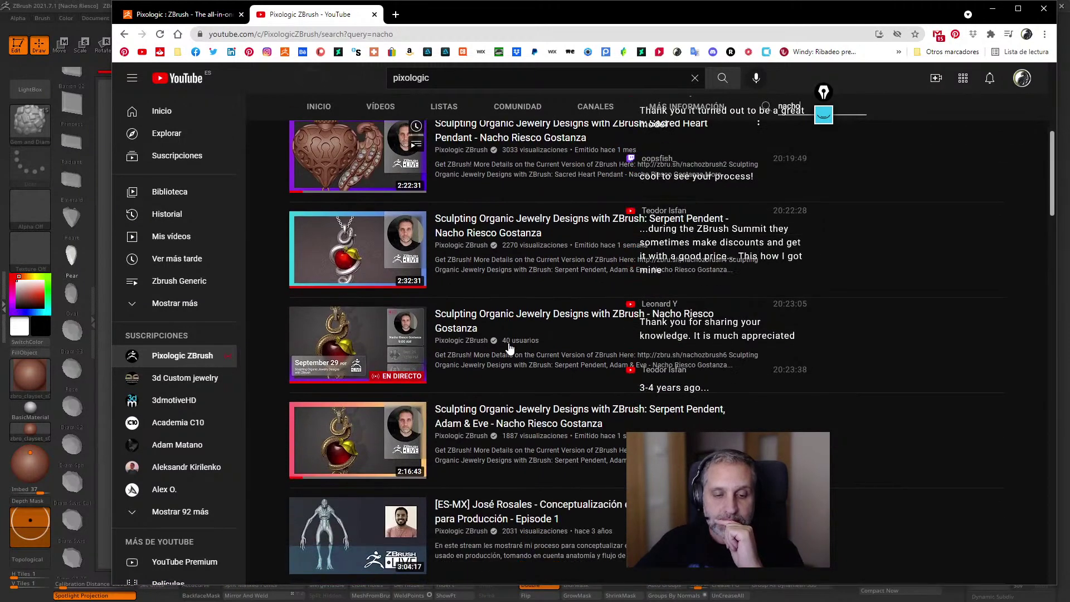
{"action": "scroll", "coordinate": [506, 350], "scroll_direction": "down", "scroll_amount": 1}
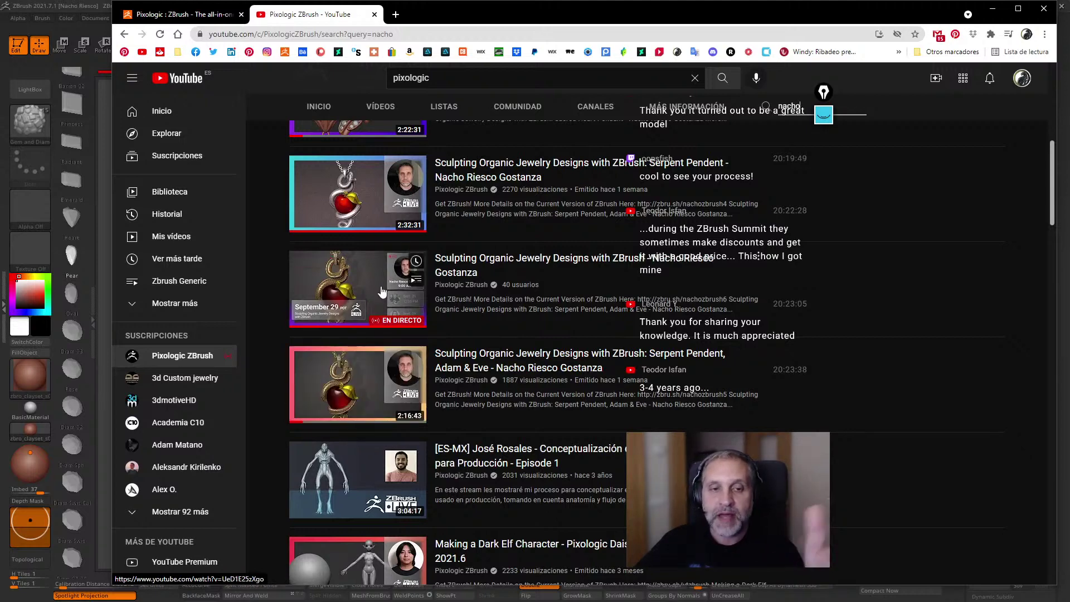
{"action": "scroll", "coordinate": [611, 136], "scroll_direction": "up", "scroll_amount": 4}
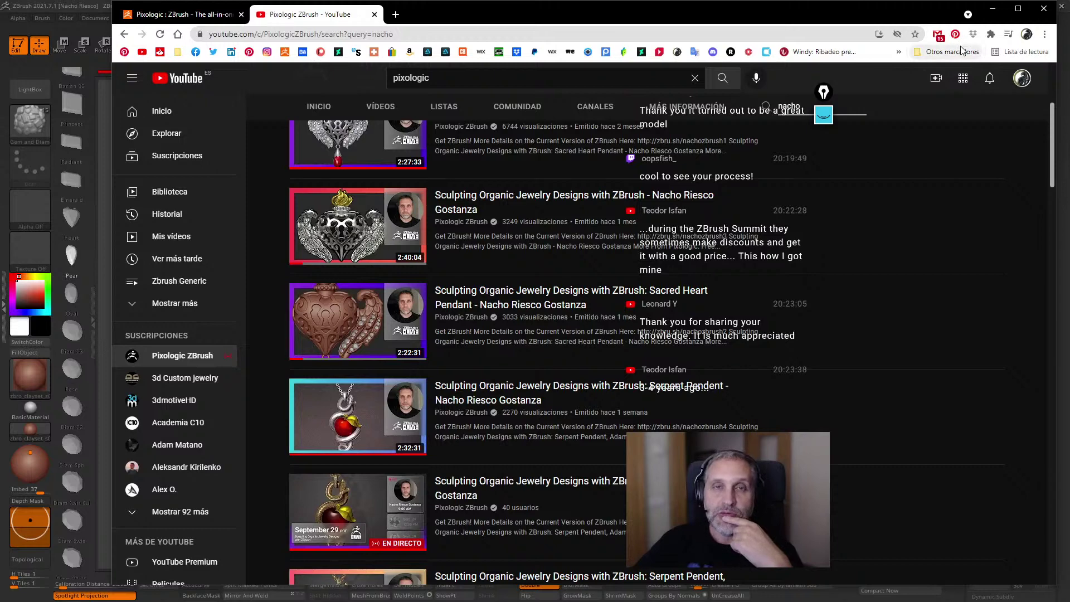
{"action": "left_click", "coordinate": [996, 12]}
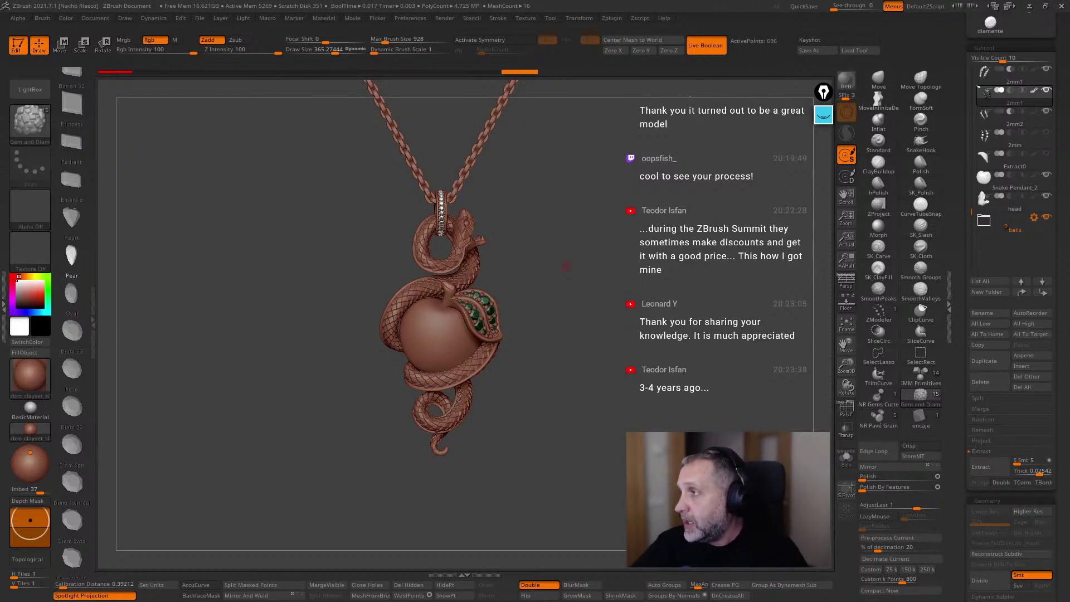
{"action": "scroll", "coordinate": [1011, 301], "scroll_direction": "up", "scroll_amount": 2}
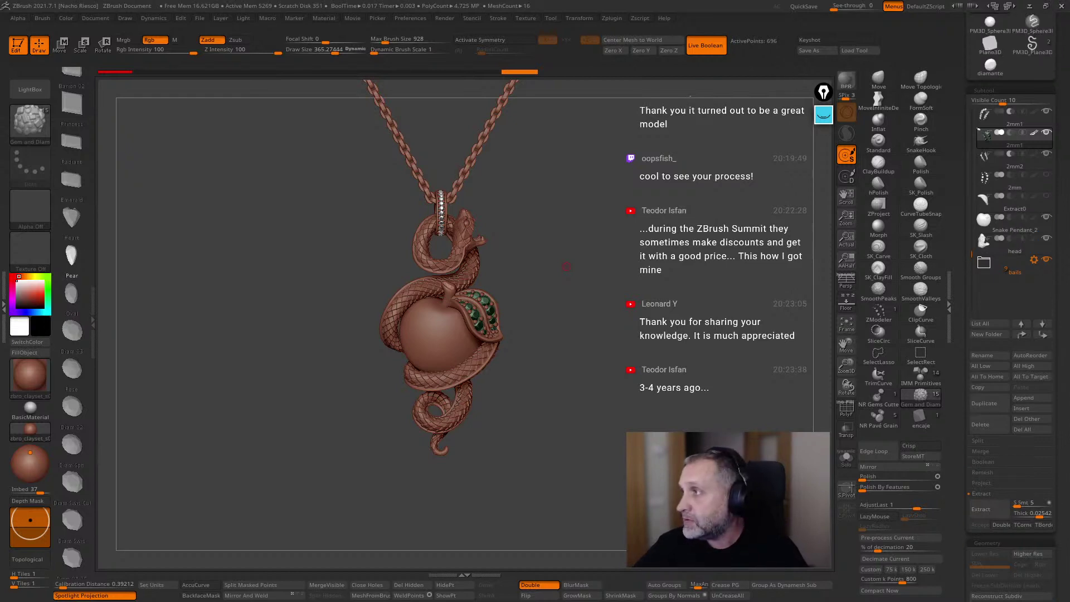